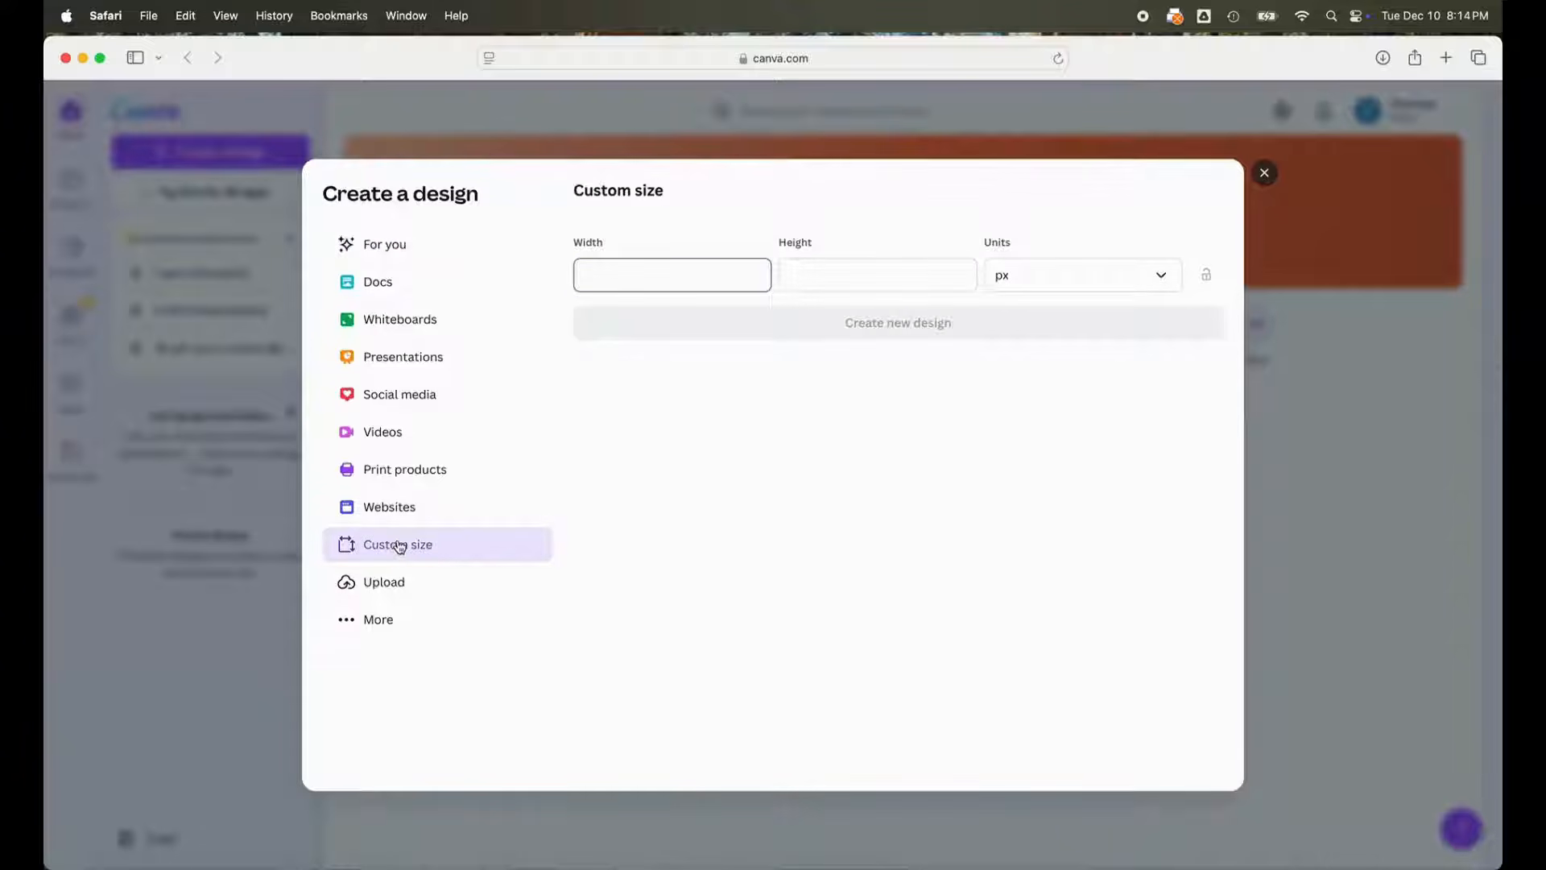
- Create a new custom-size design 11 in wide and 8.5 in high
left_click(1021, 276)
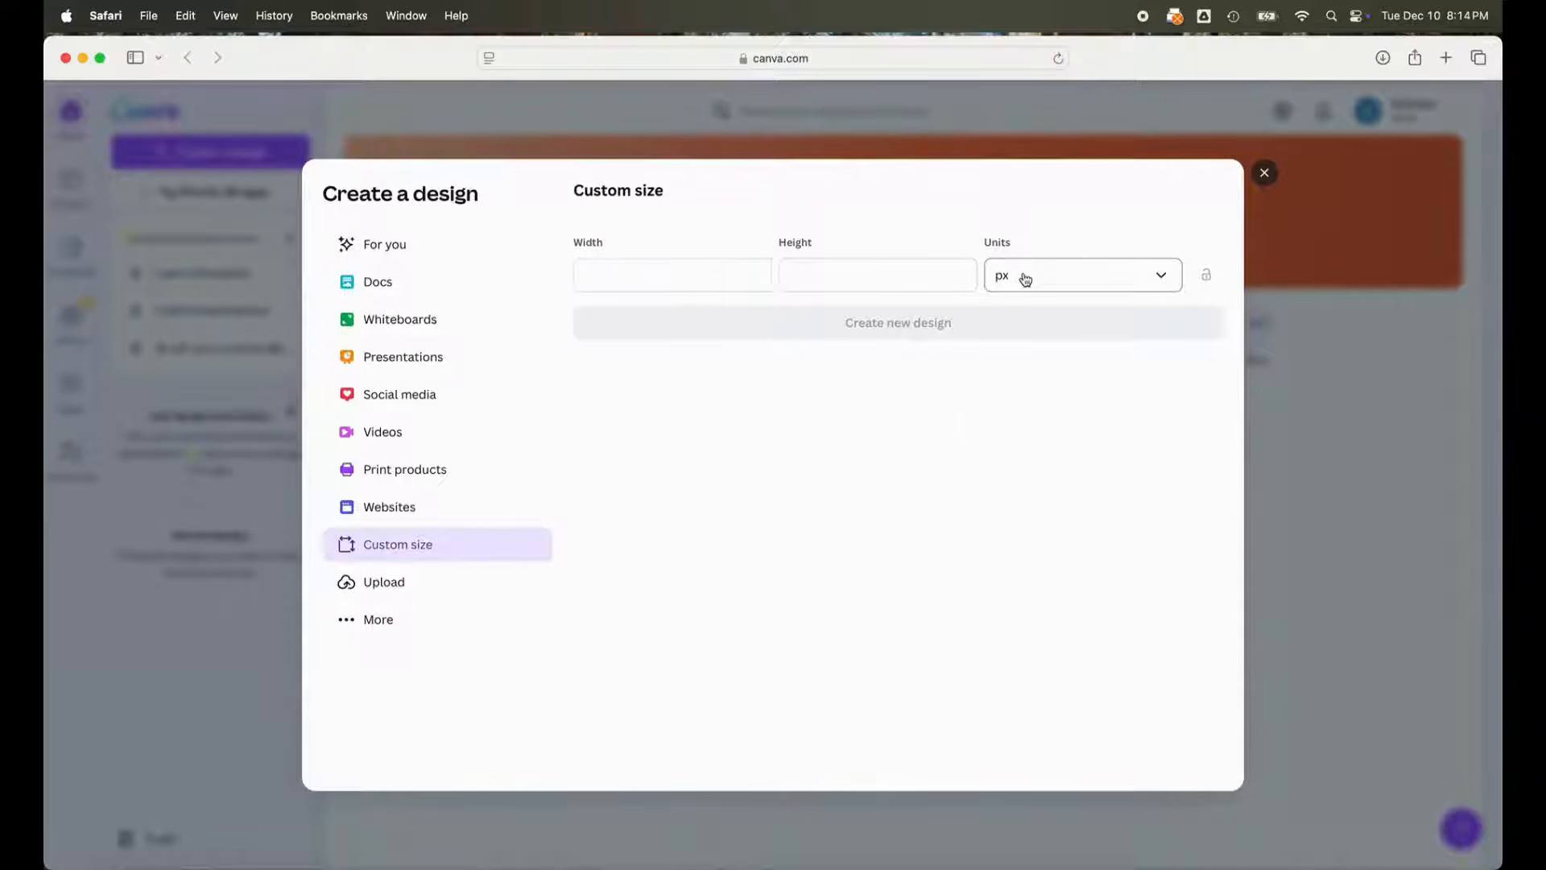
left_click(1018, 358)
left_click(678, 284)
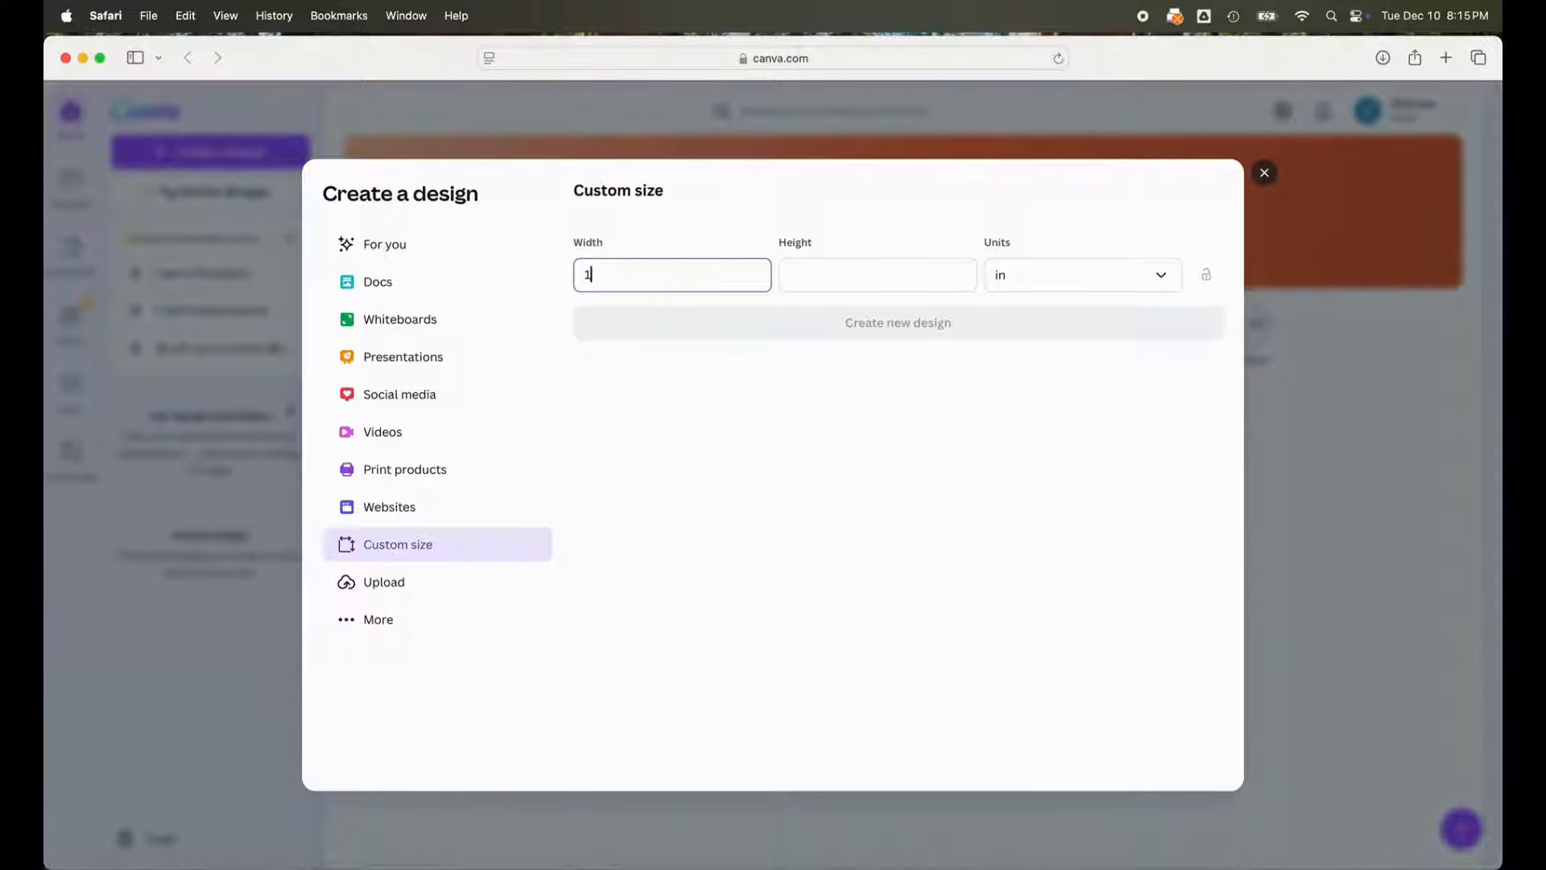
left_click(815, 280)
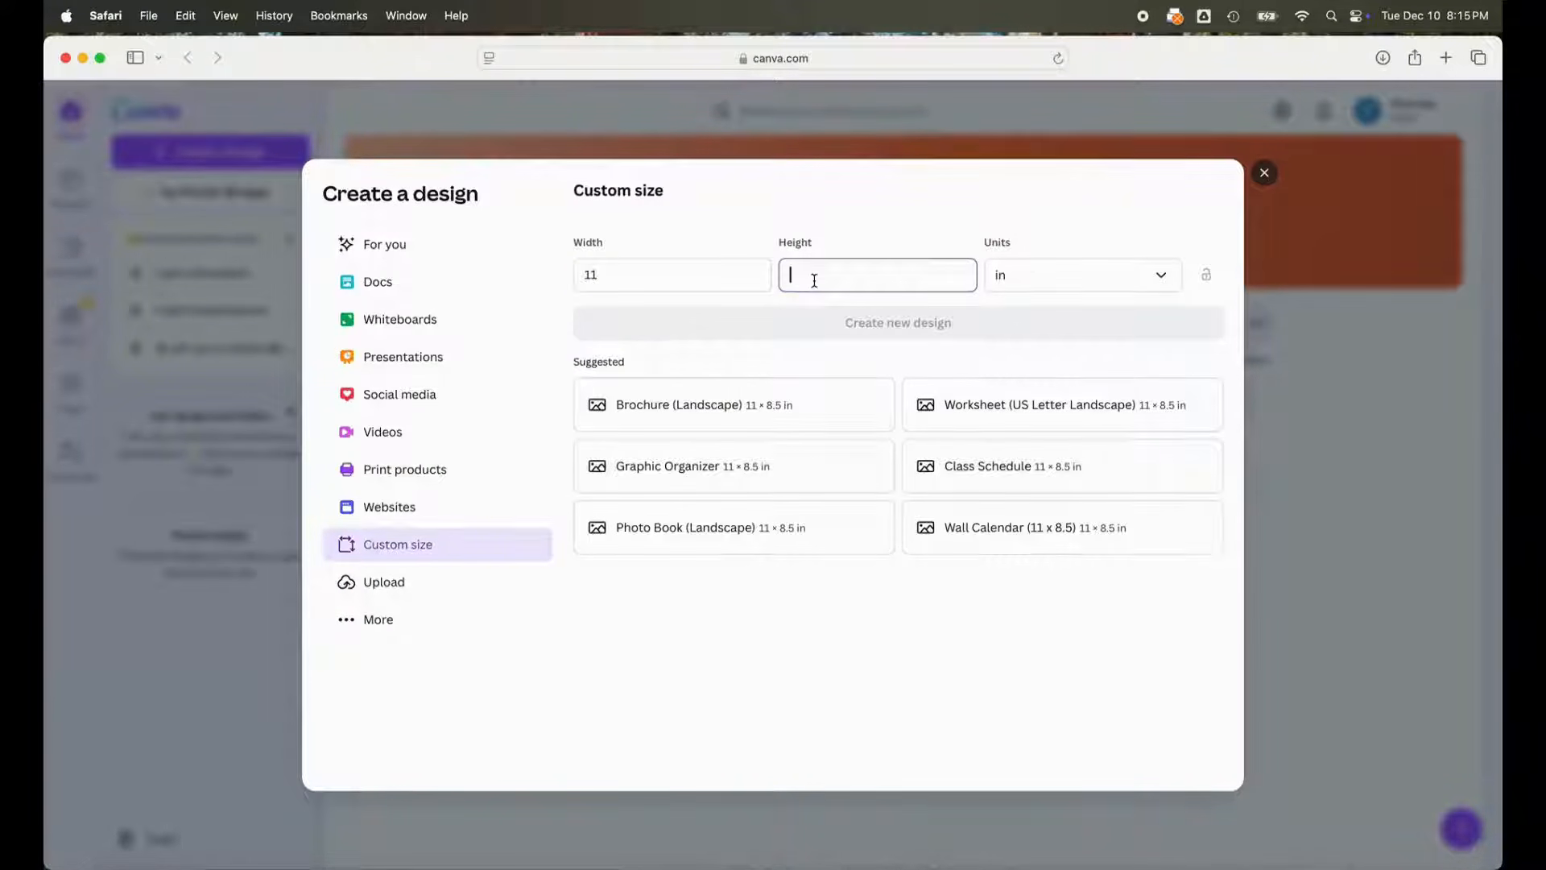
type("8.5")
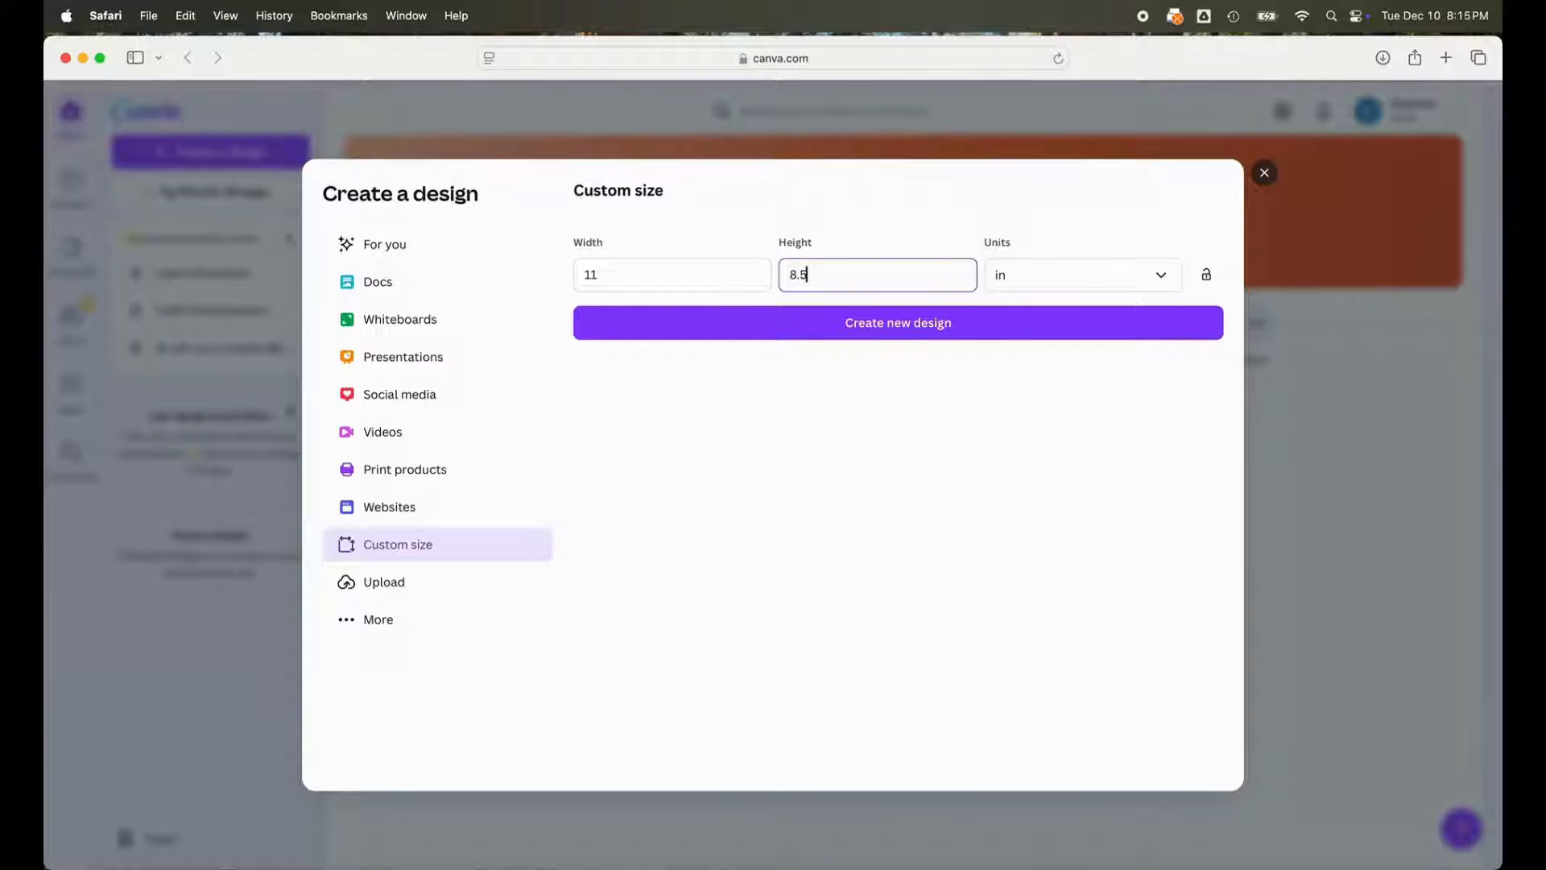
left_click(803, 323)
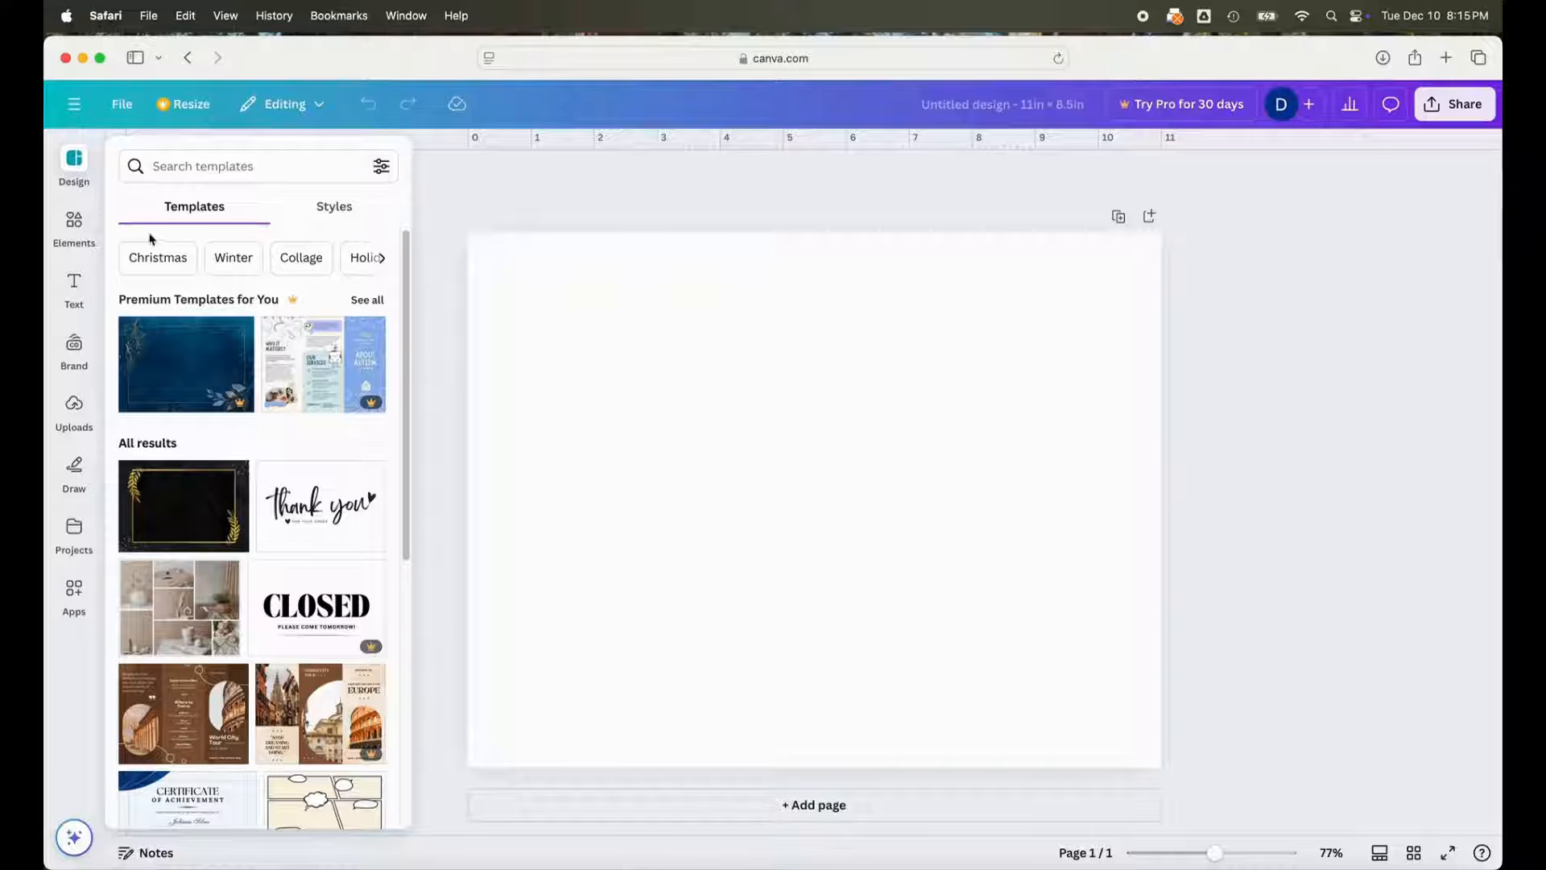
- Add a square shape to the page and resize it to 3 in wide by 6 in high
left_click(74, 242)
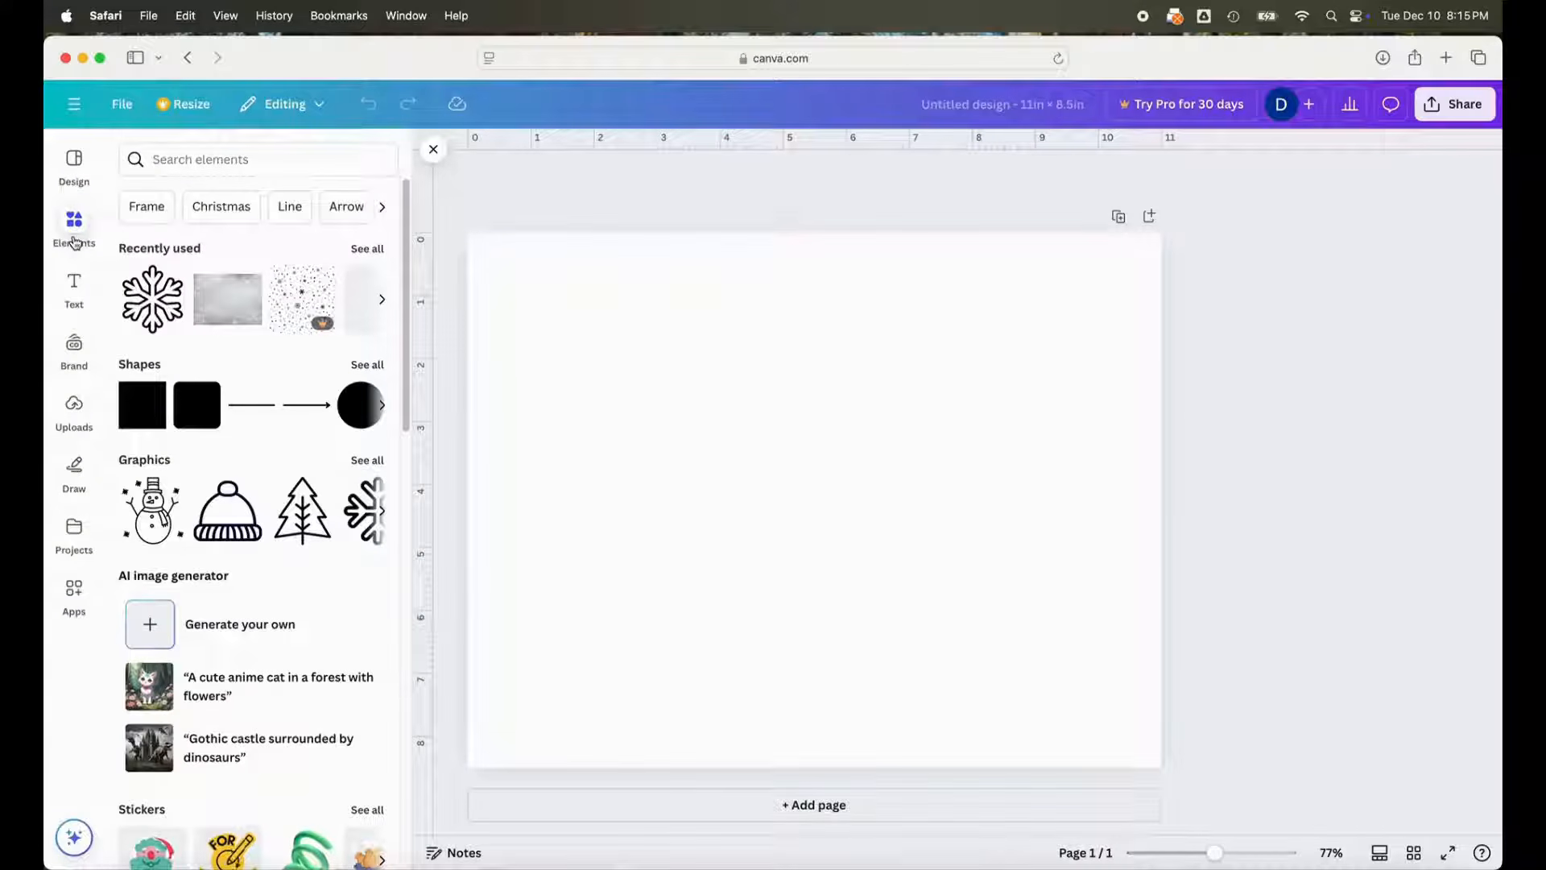
left_click(138, 402)
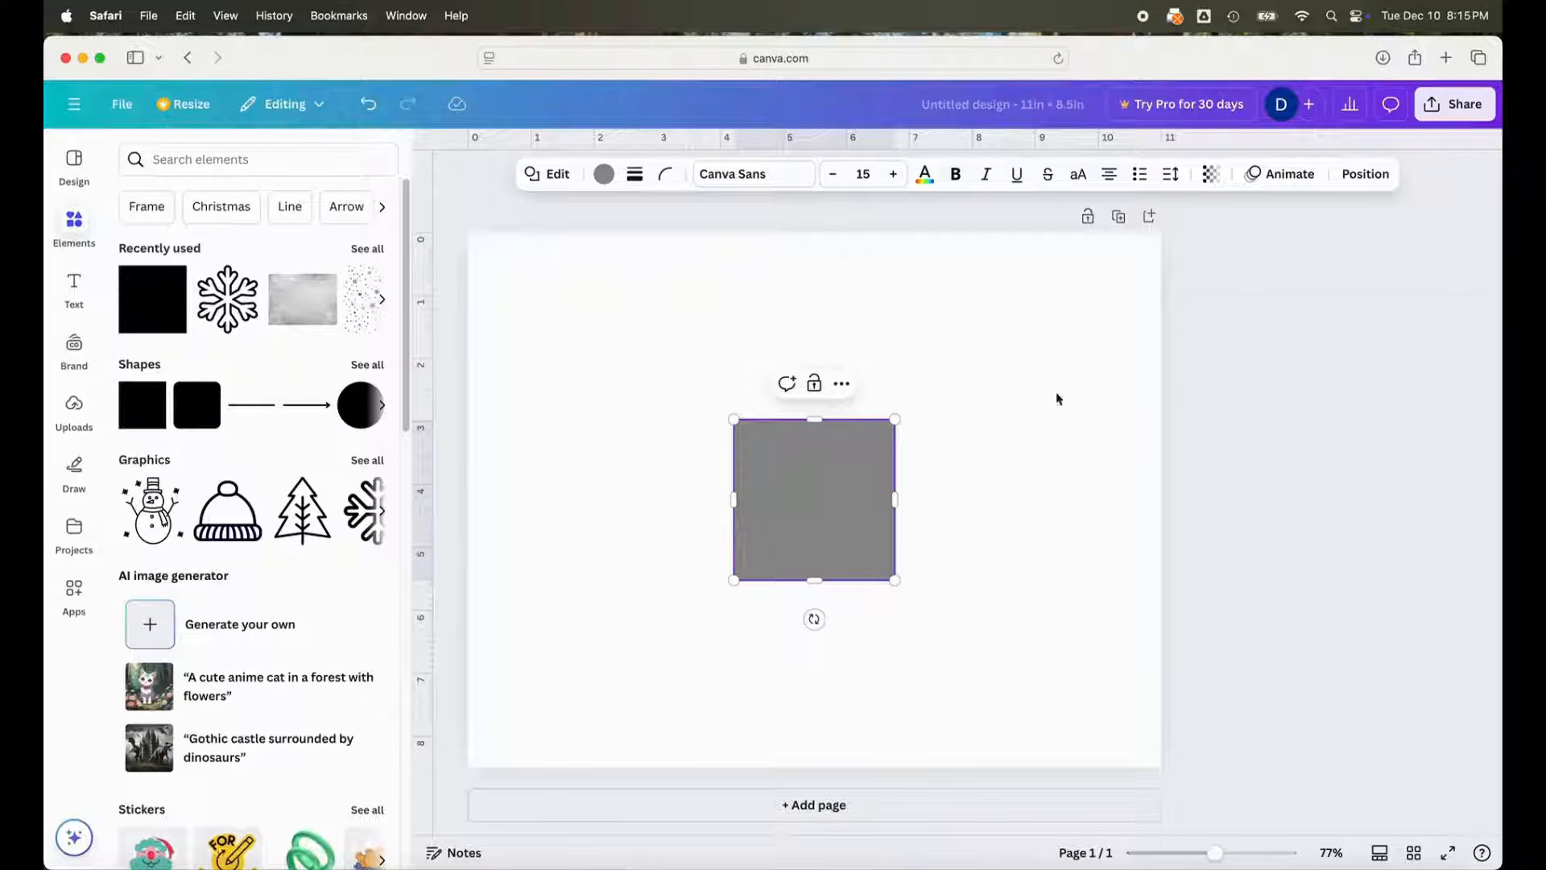
left_click(1361, 176)
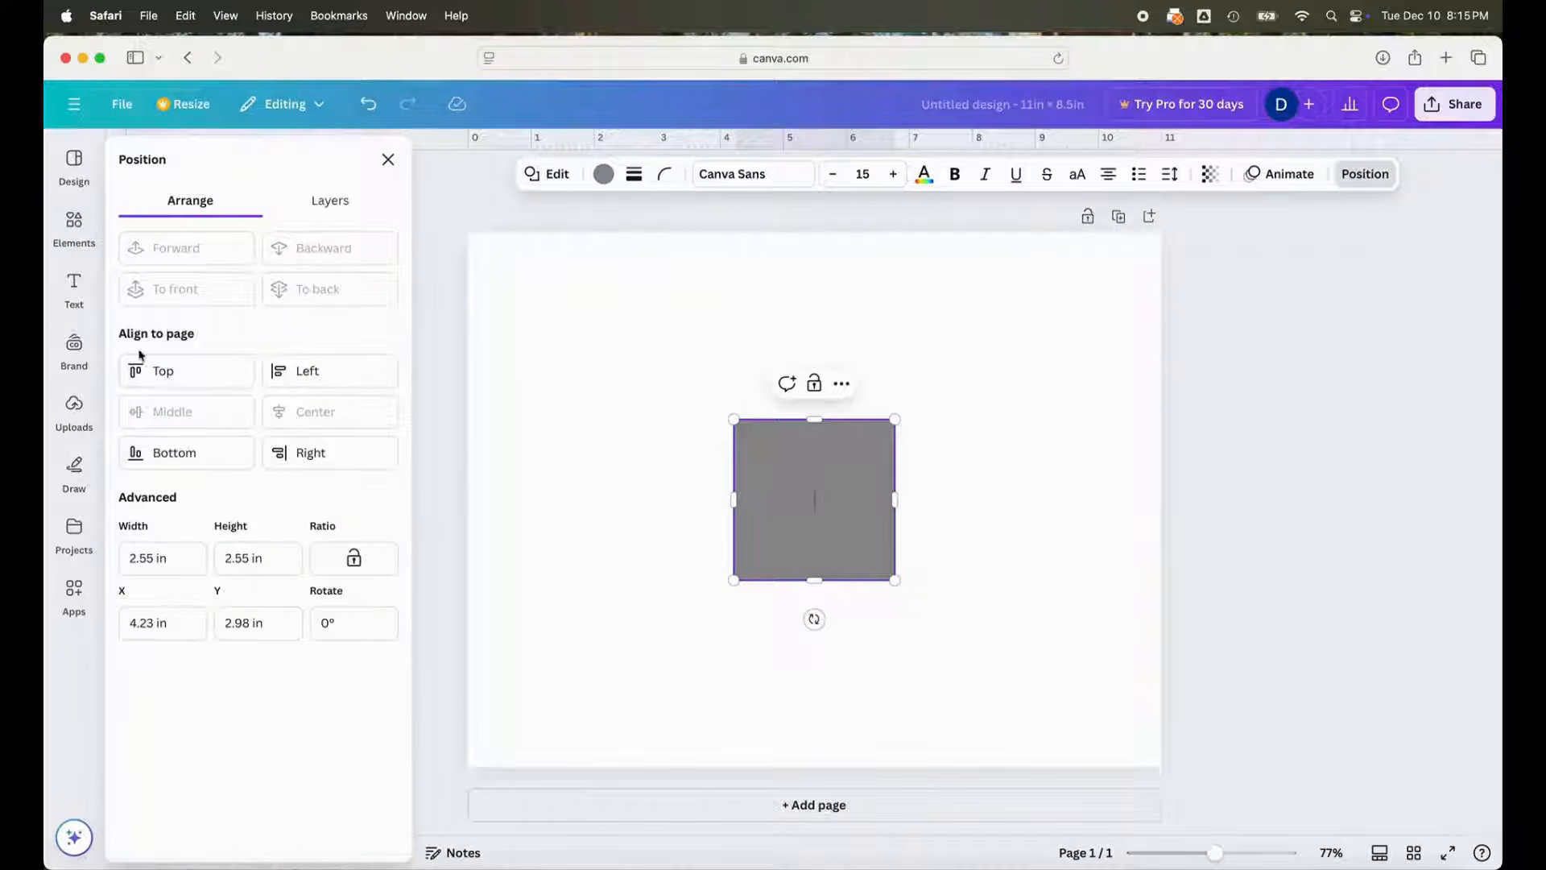
left_click(185, 559)
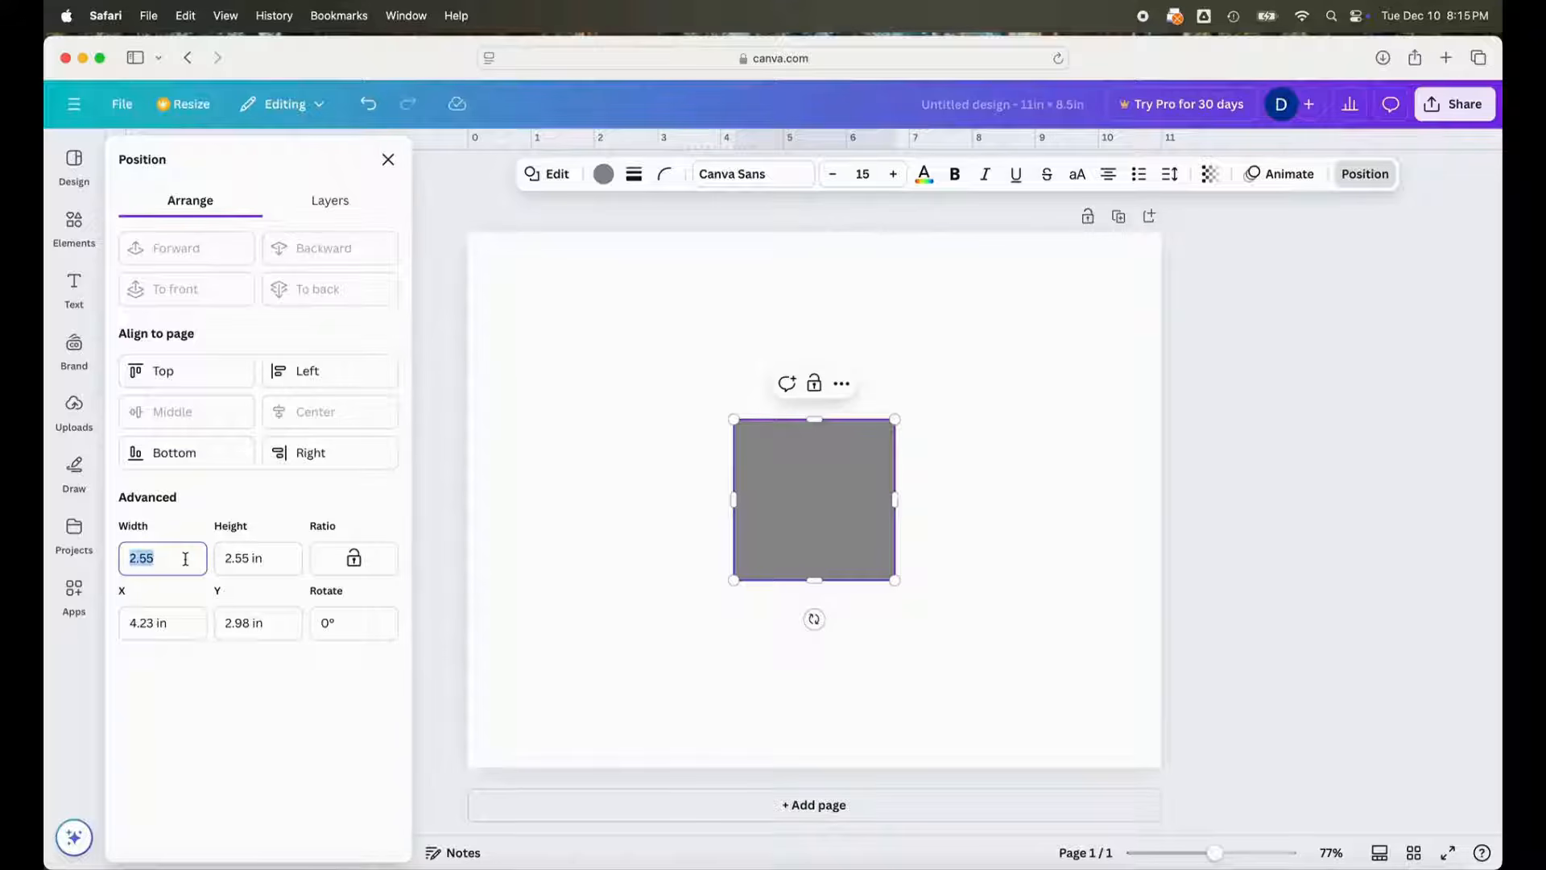
type("3")
key("Tab")
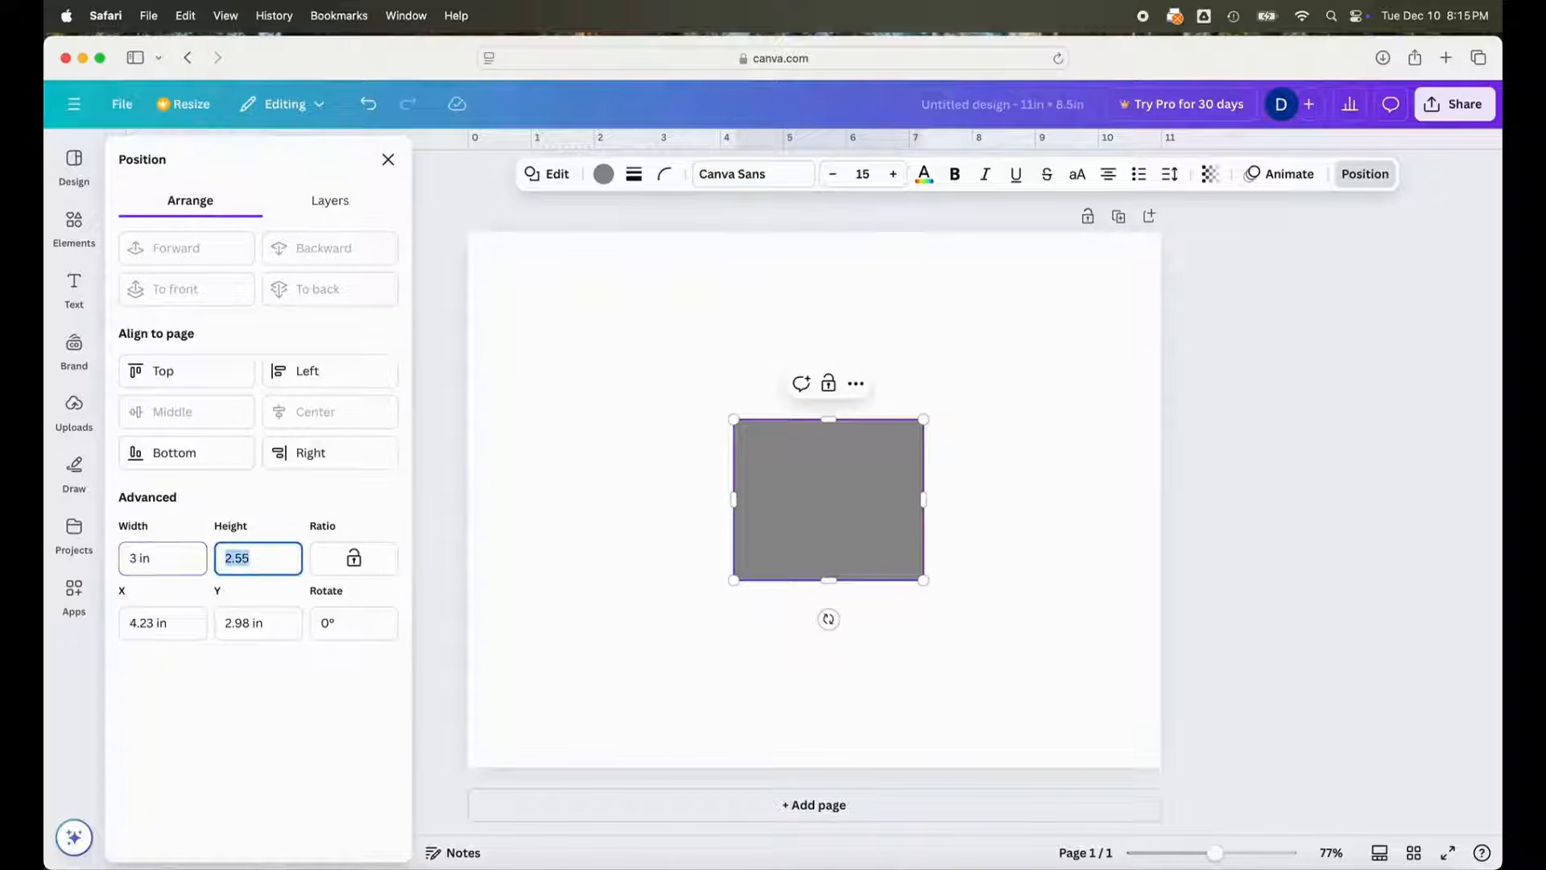
type("6")
key("Tab")
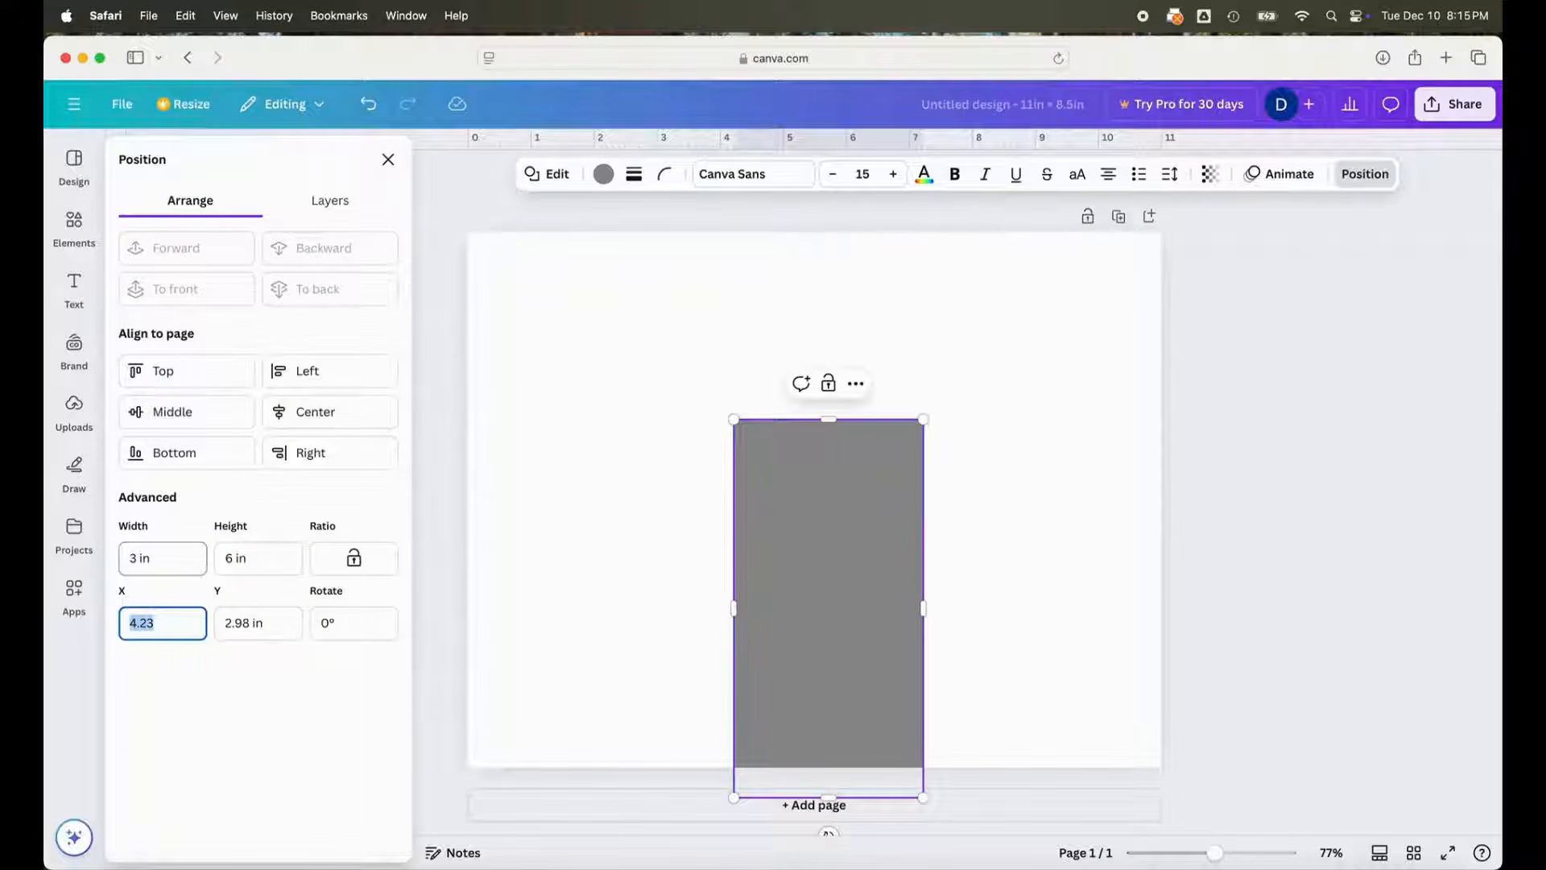
- Position the rectangle at X 0.7 in and Y 0.7 in
type("0.7")
key("Tab")
type("0.7")
key("Return")
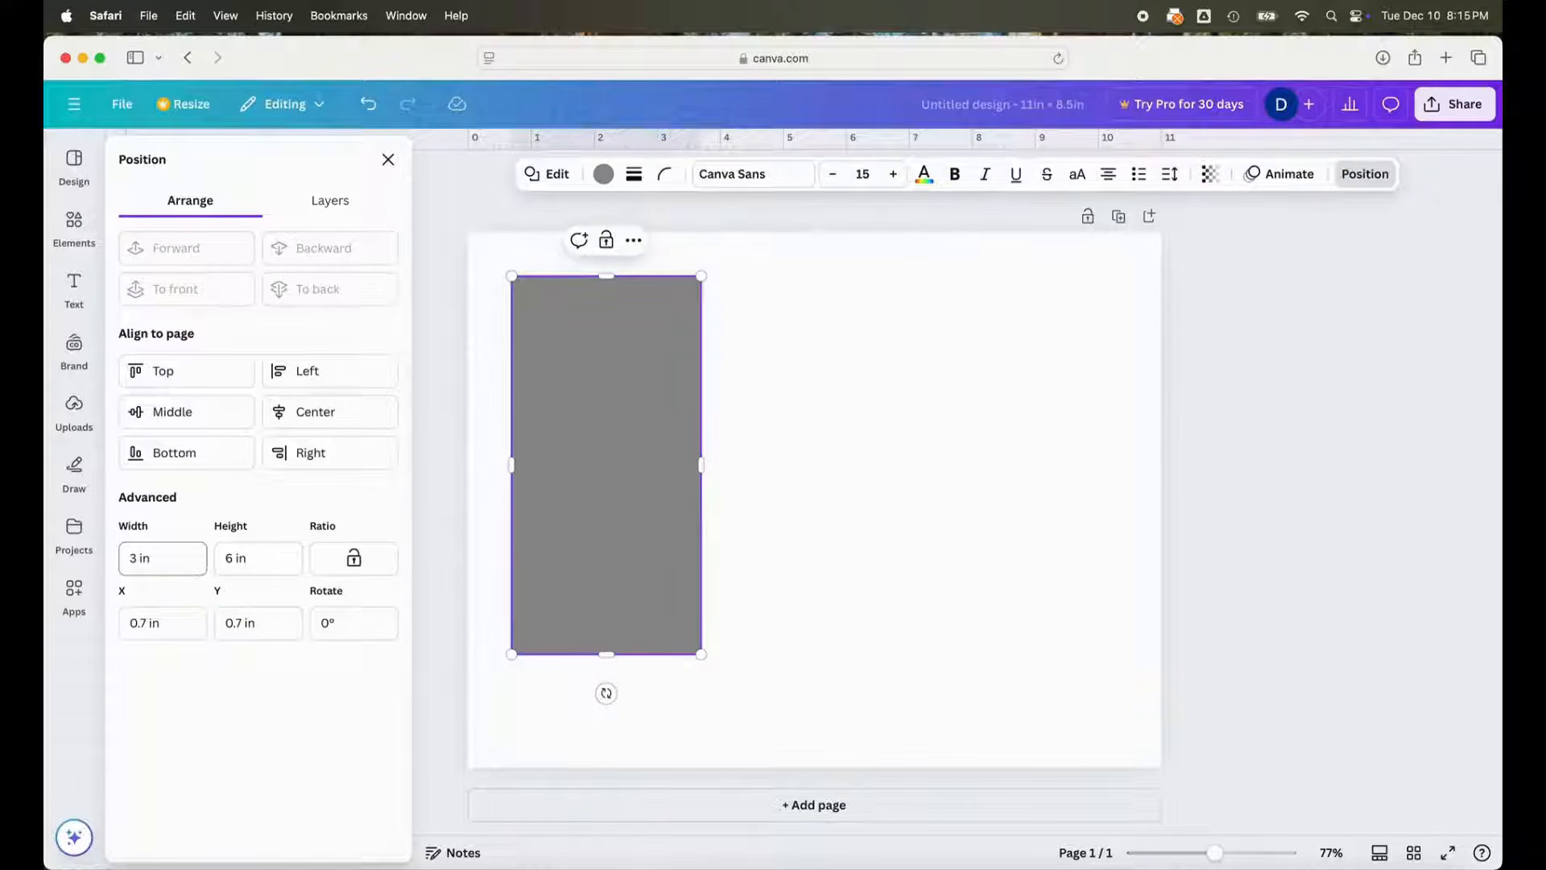
- Remove the rectangle's fill and give it a solid border with a weight of 2
left_click(604, 174)
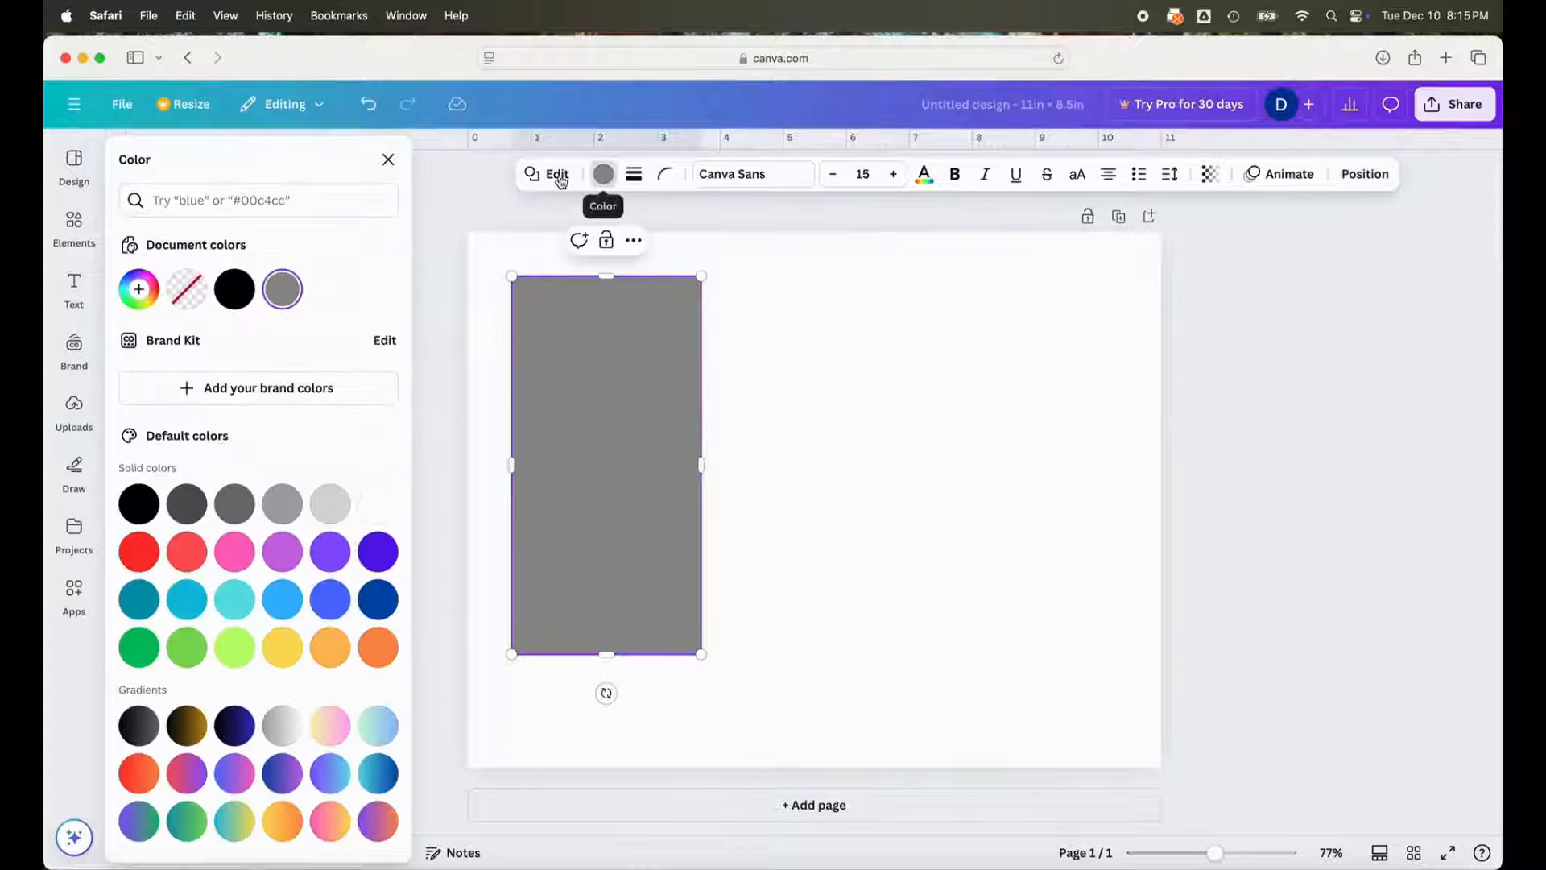
left_click(179, 290)
left_click(634, 174)
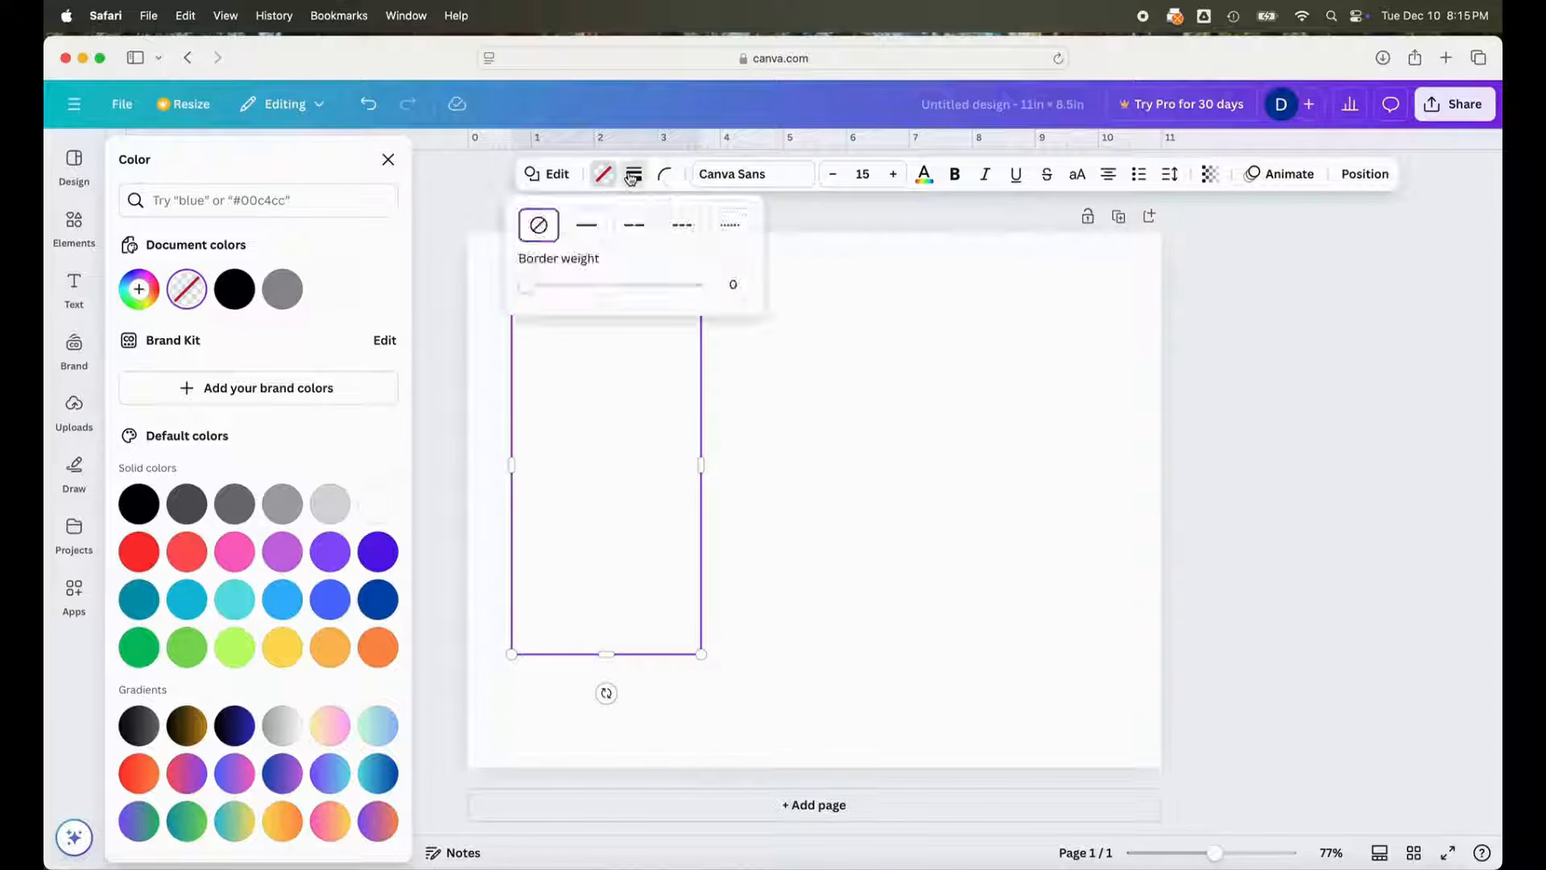
left_click(587, 224)
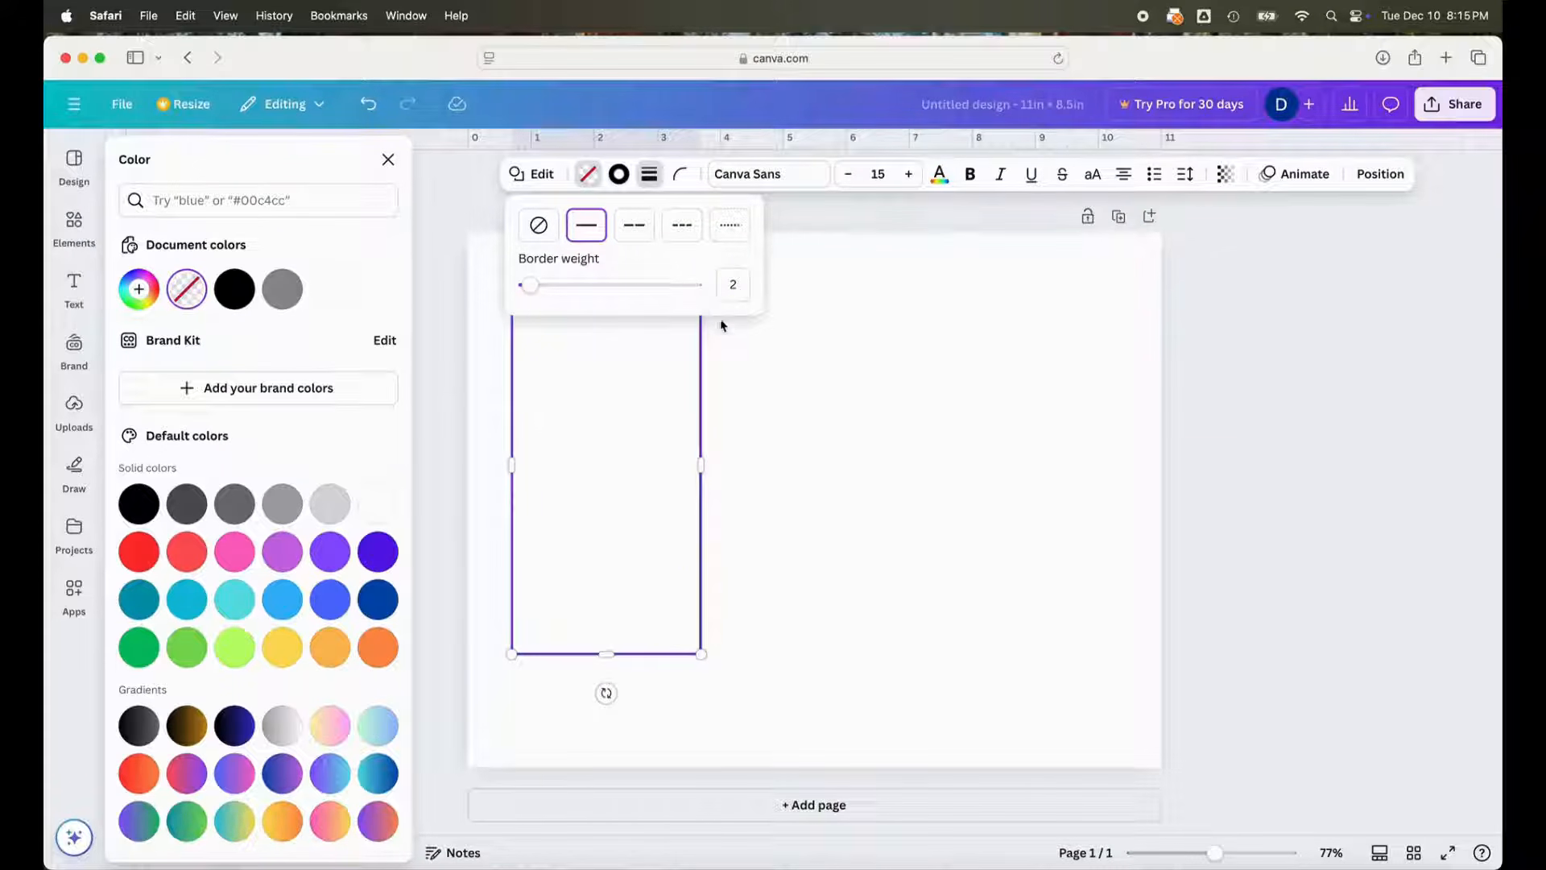
left_click(768, 385)
- Duplicate the outlined rectangle twice, placing the copies beside it in an evenly spaced row of three
left_click(583, 380)
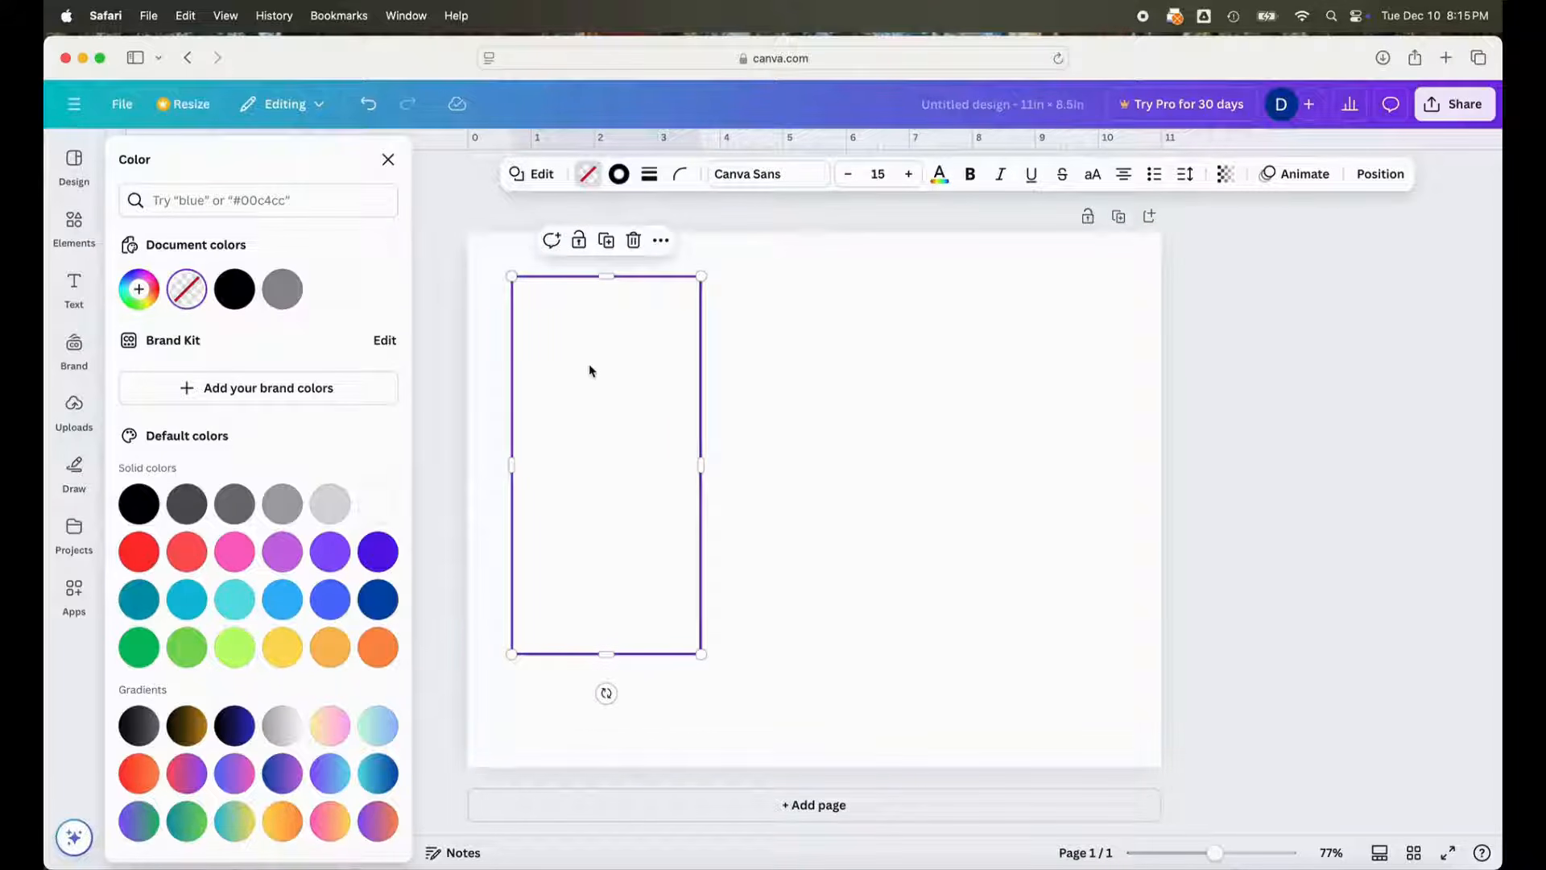
left_click(606, 241)
left_click_drag(617, 395, 811, 378)
left_click(815, 241)
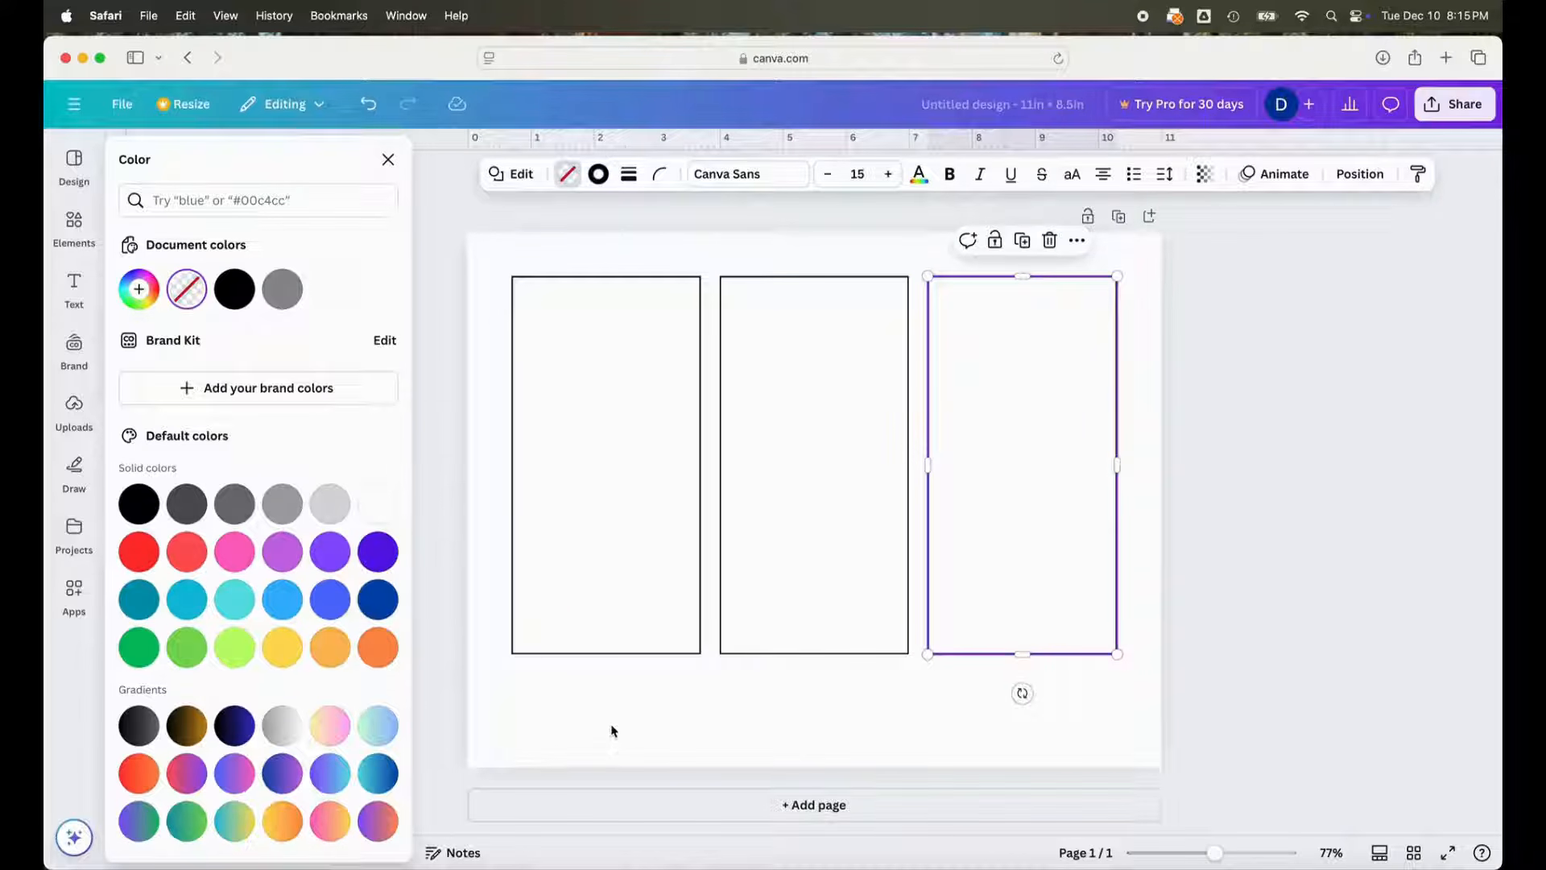
- Select all three rectangles and move them down together to the vertical middle of the page
double_click(647, 554)
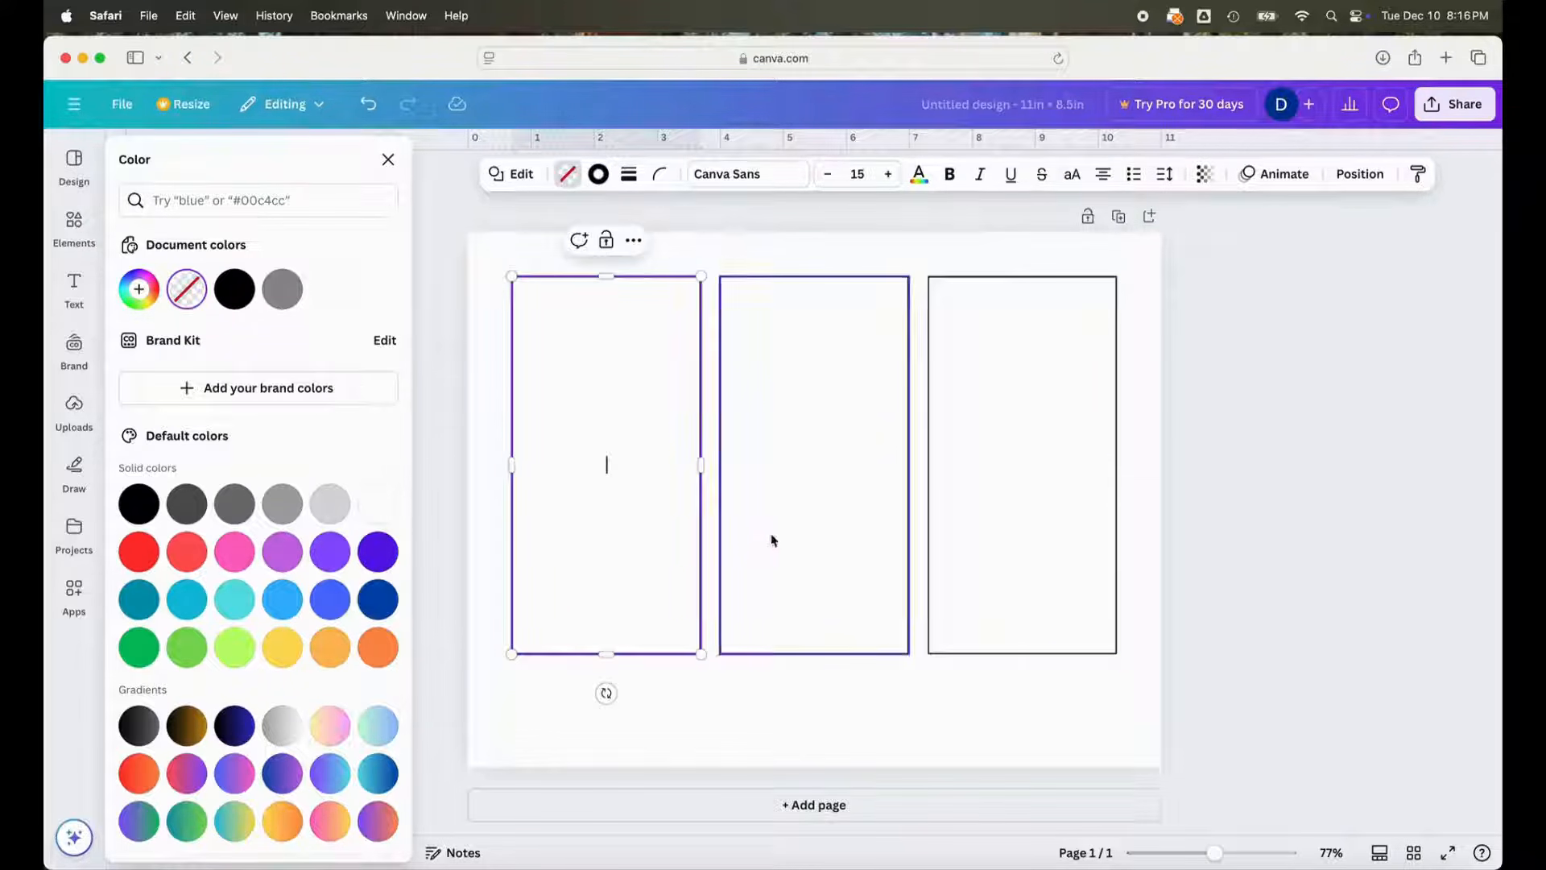
left_click(794, 534, "shift")
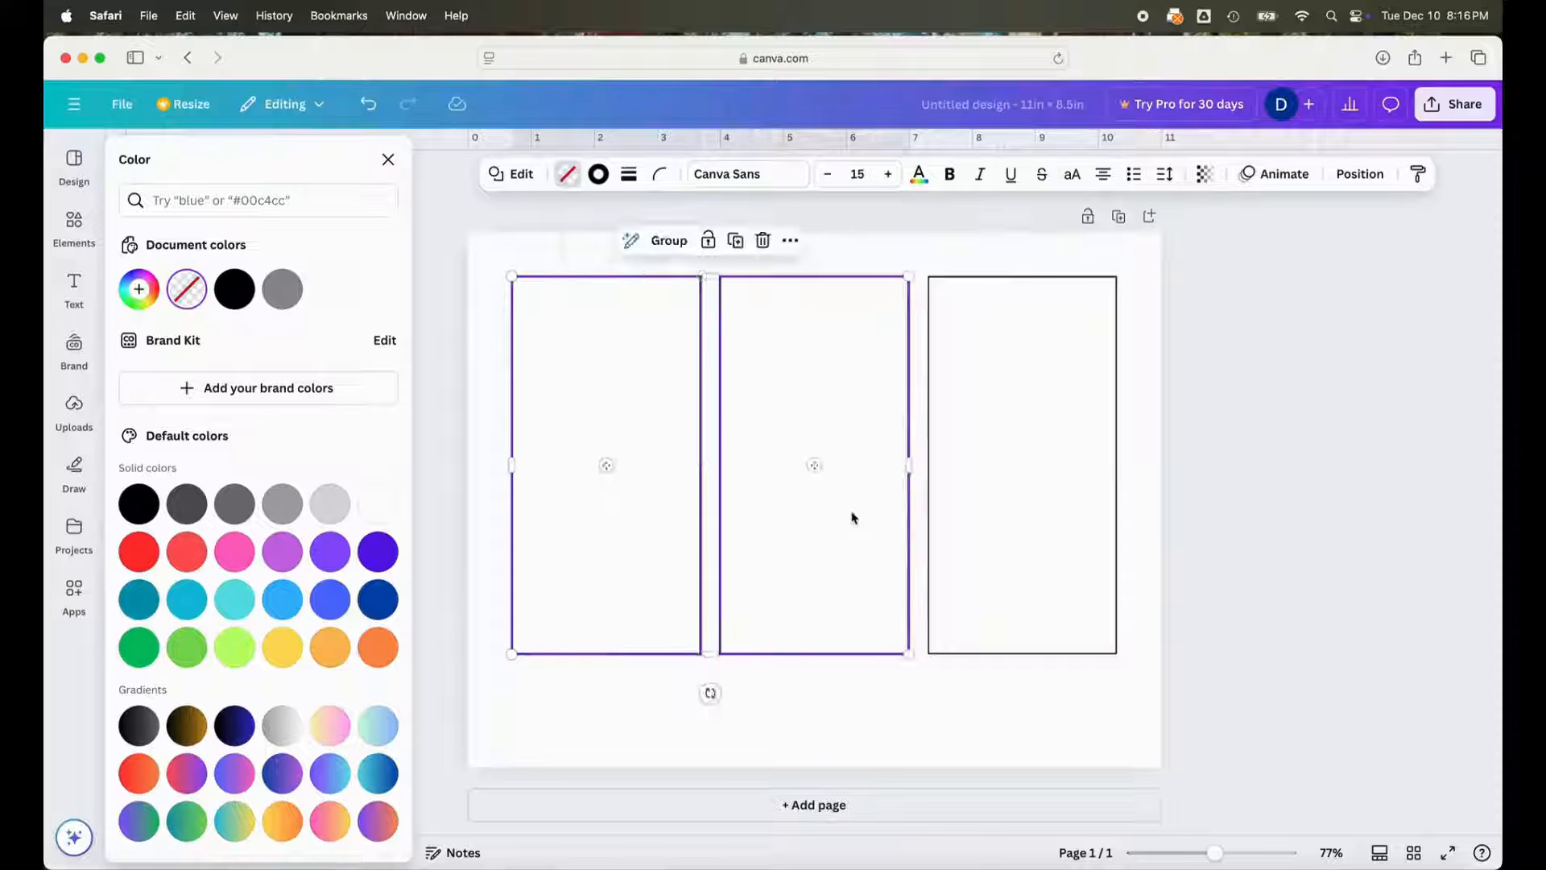
left_click(978, 491, "shift")
left_click_drag(978, 494, 979, 528)
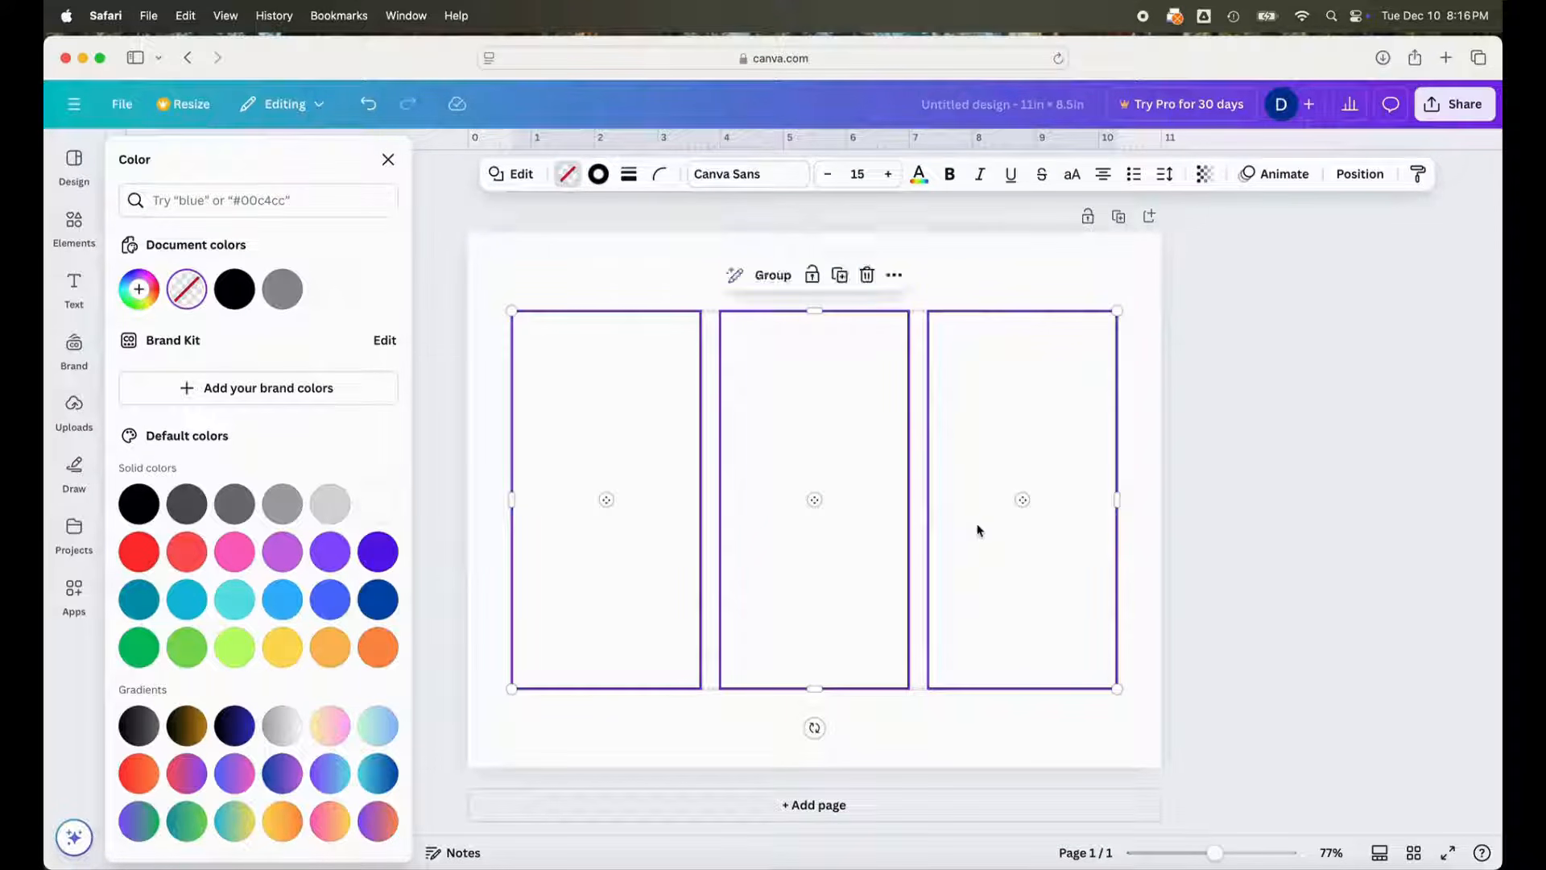
- Group the three rectangles to check their centering on the page, and ungroup them again
left_click(780, 278)
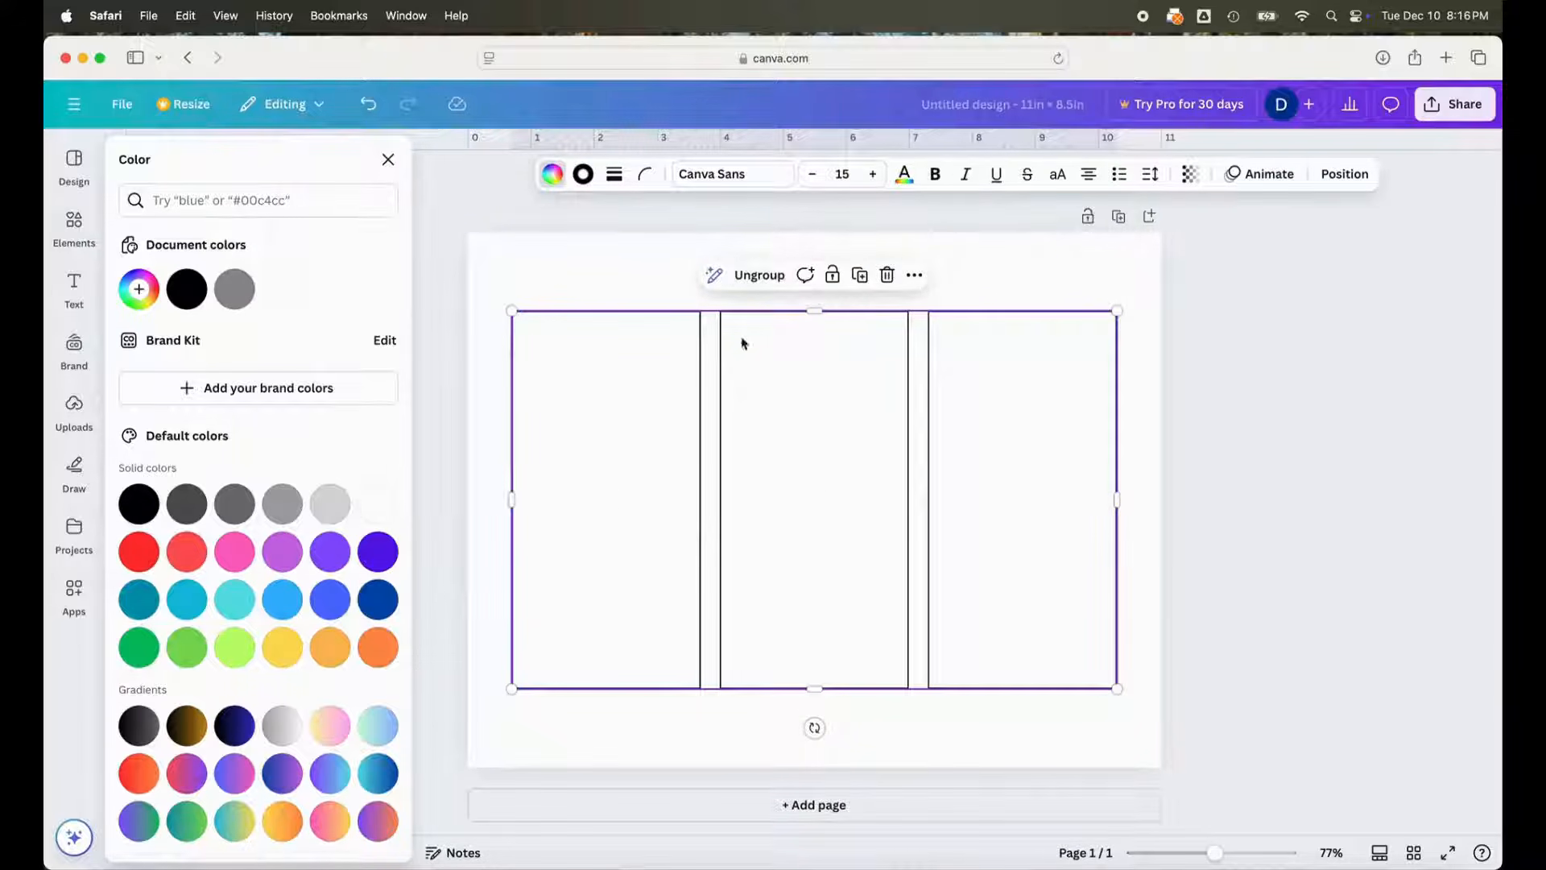
left_click(1341, 176)
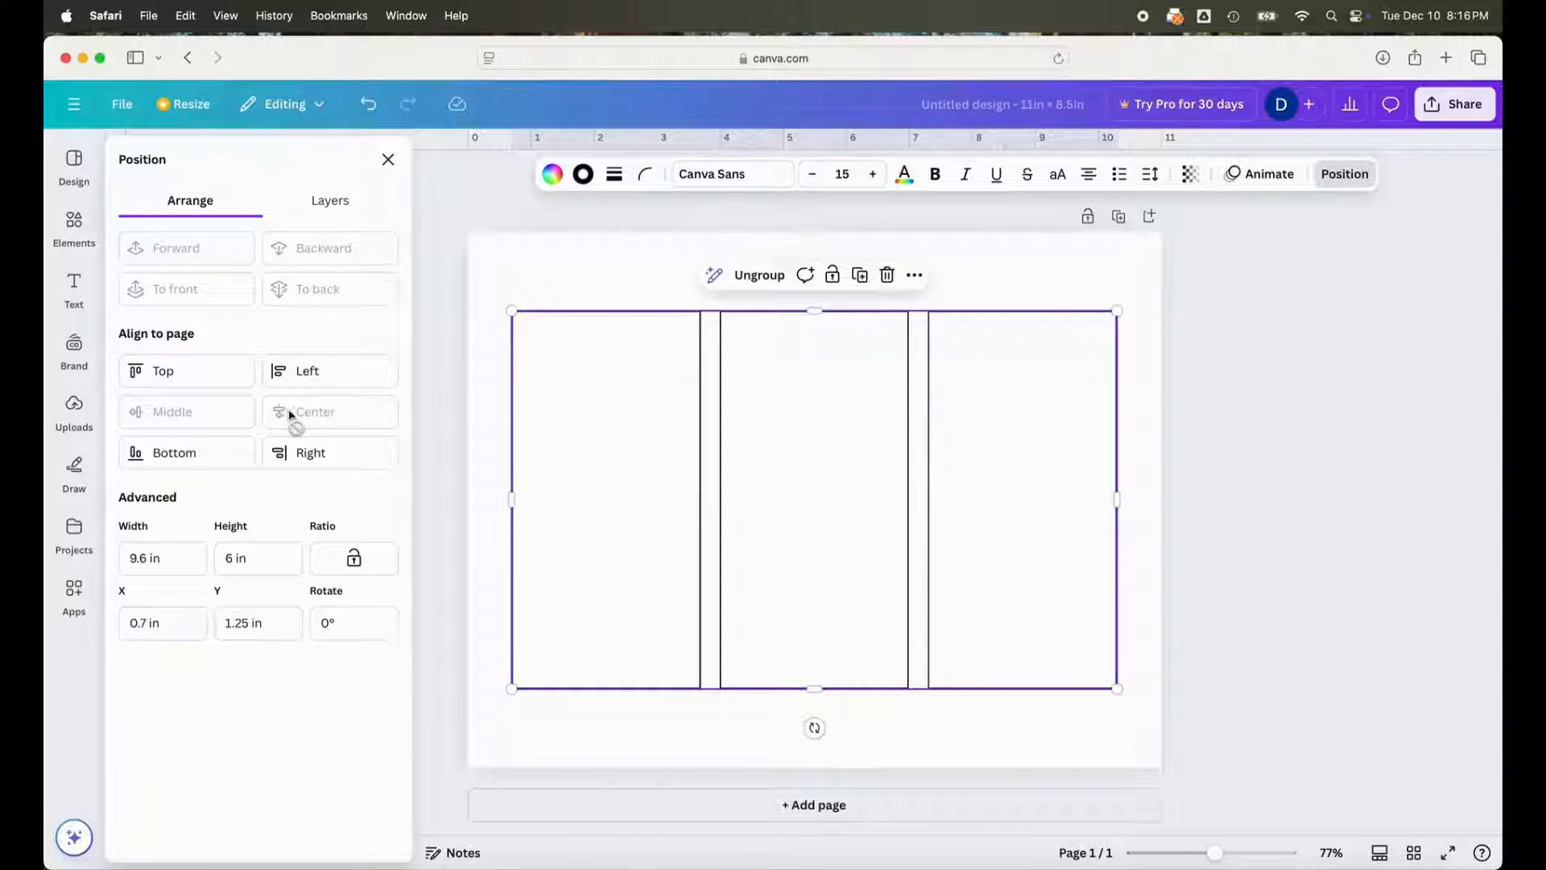
left_click(760, 275)
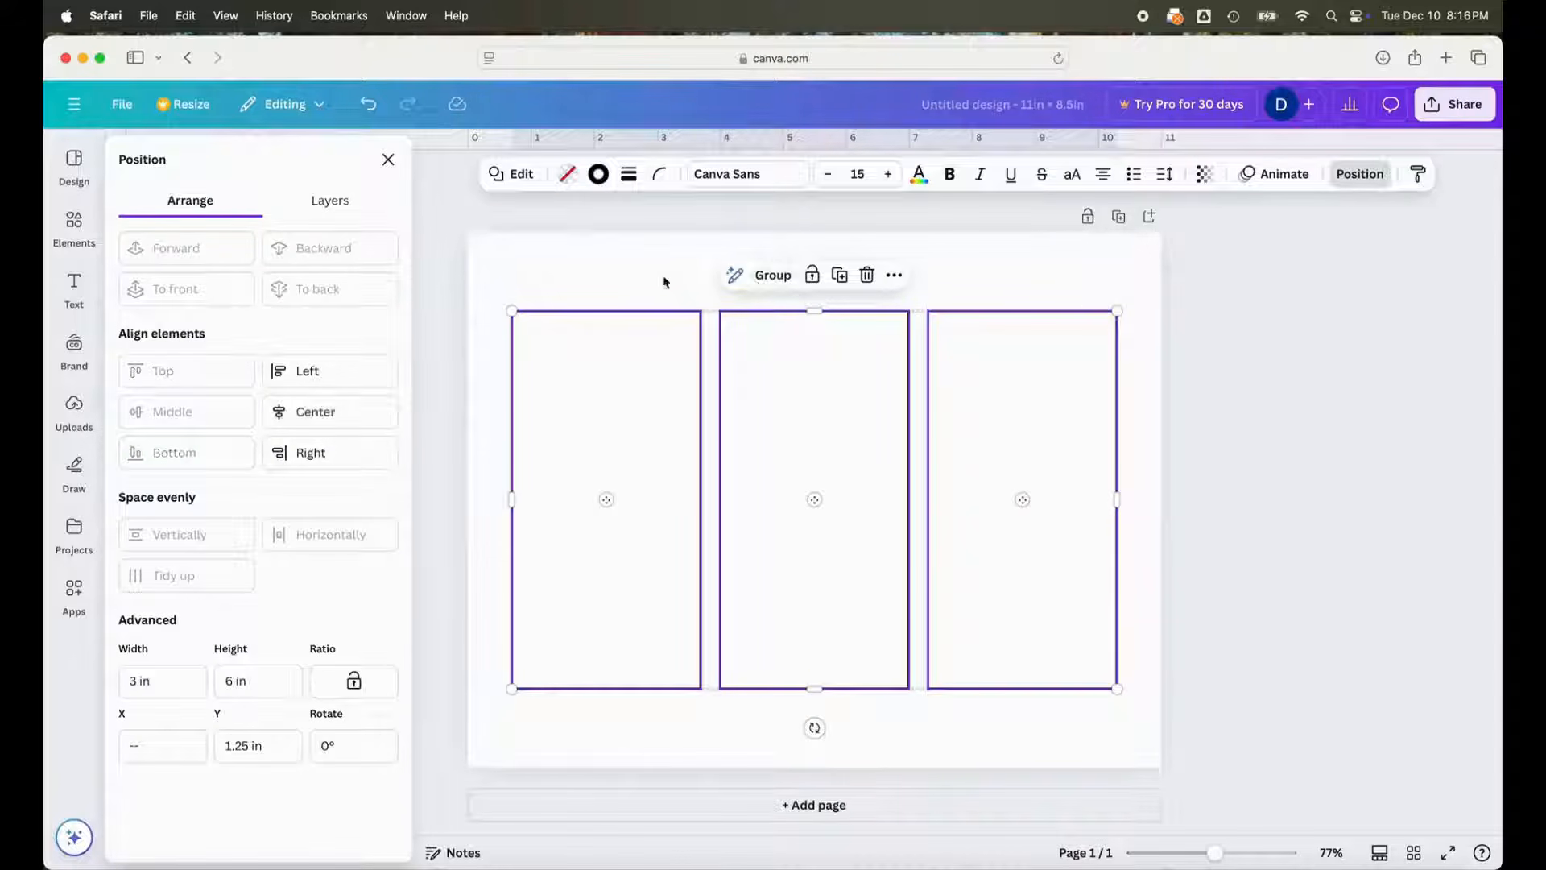
left_click(633, 268)
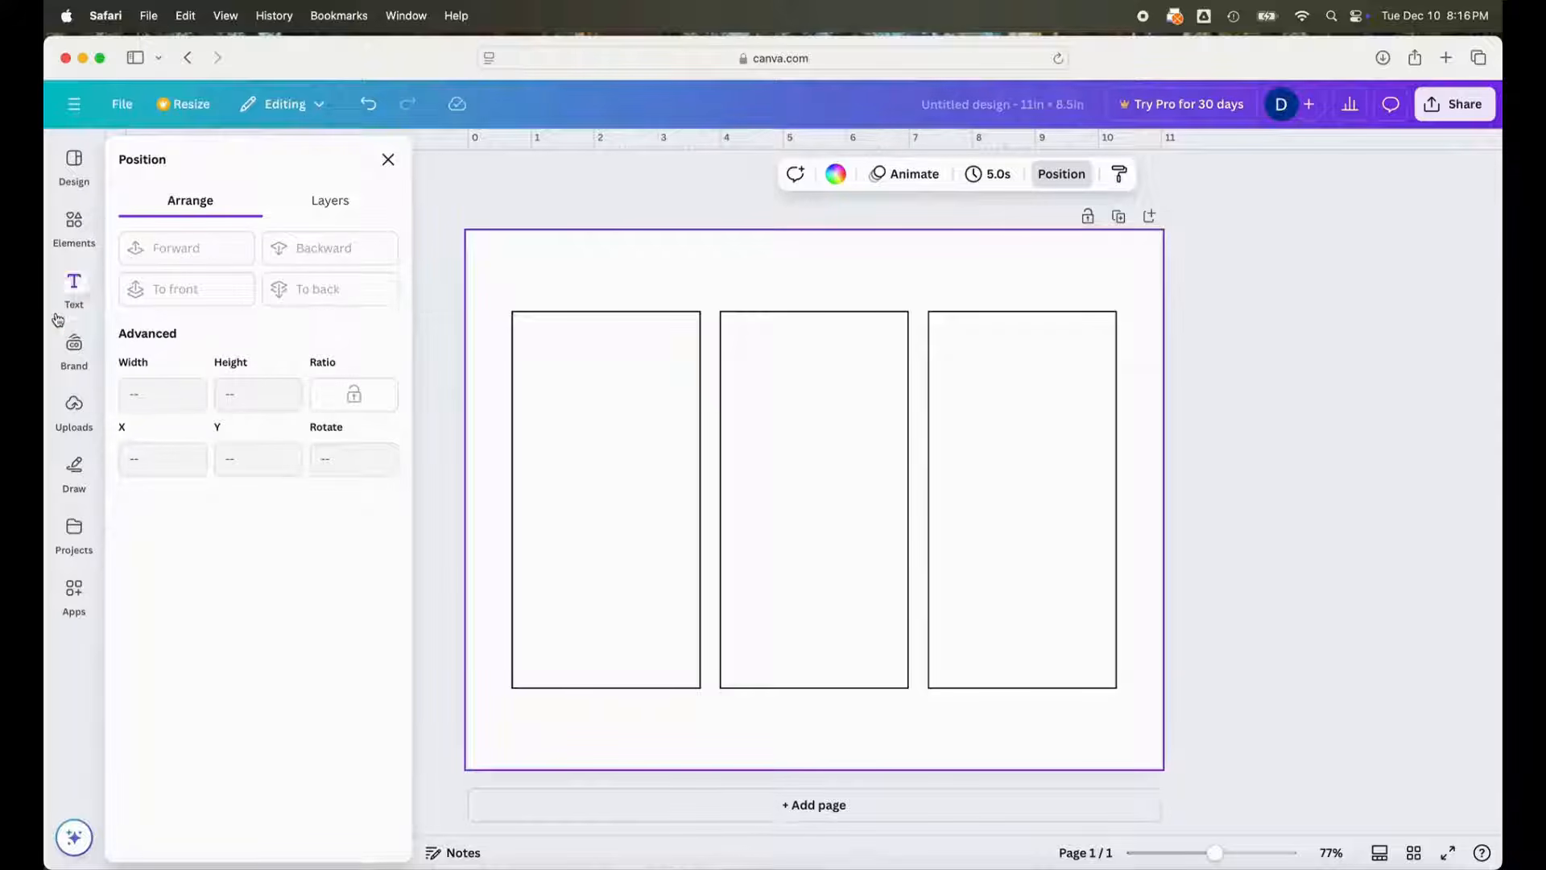
- Search the elements for "winter background" and limit the results to graphics
left_click(74, 219)
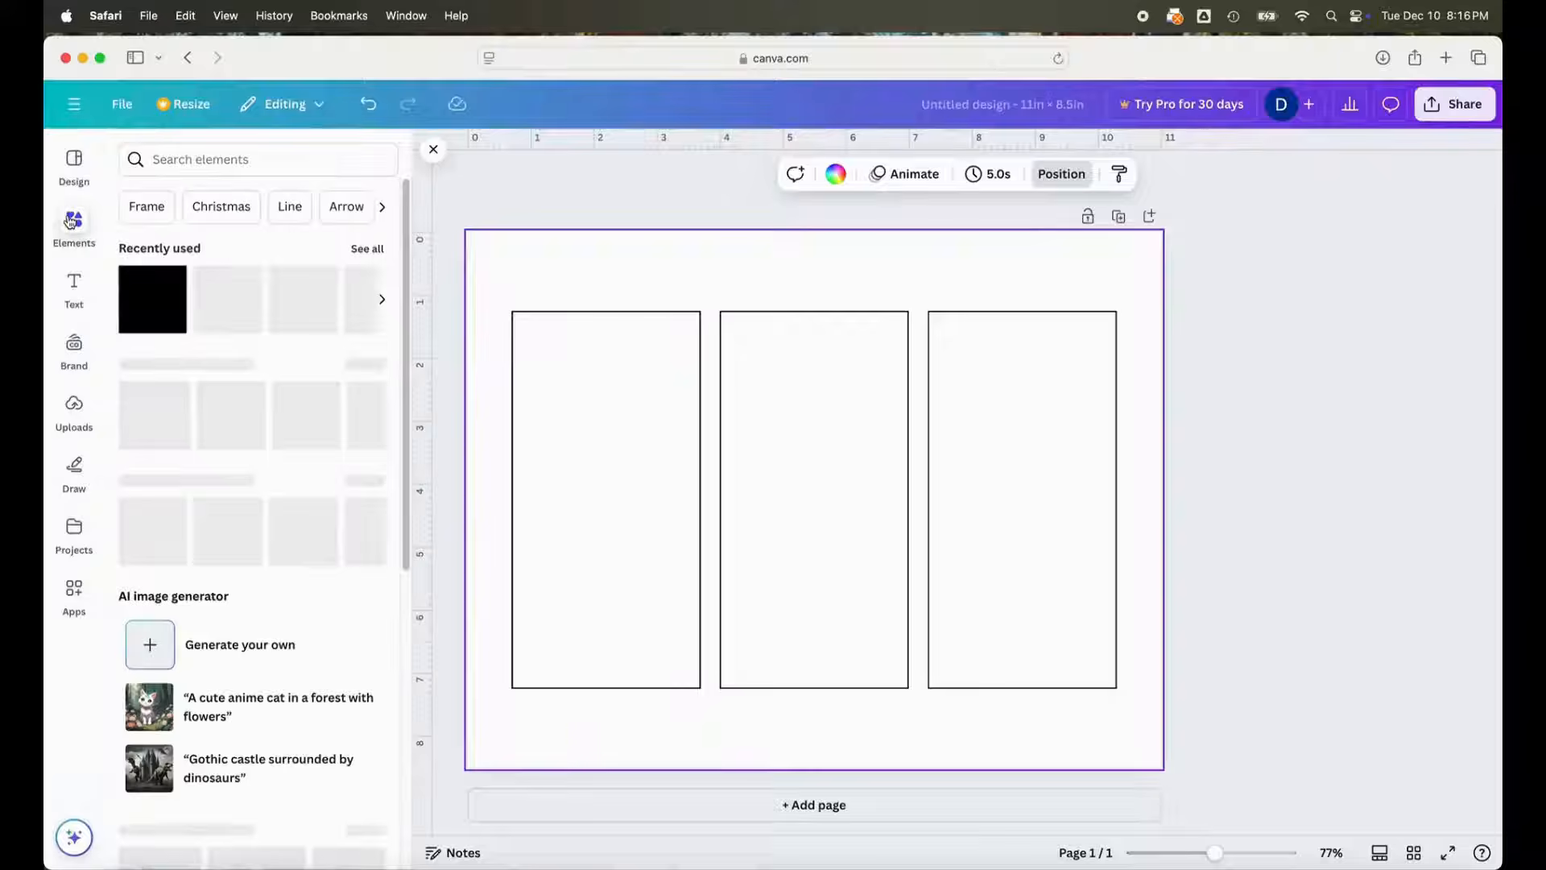
left_click(204, 164)
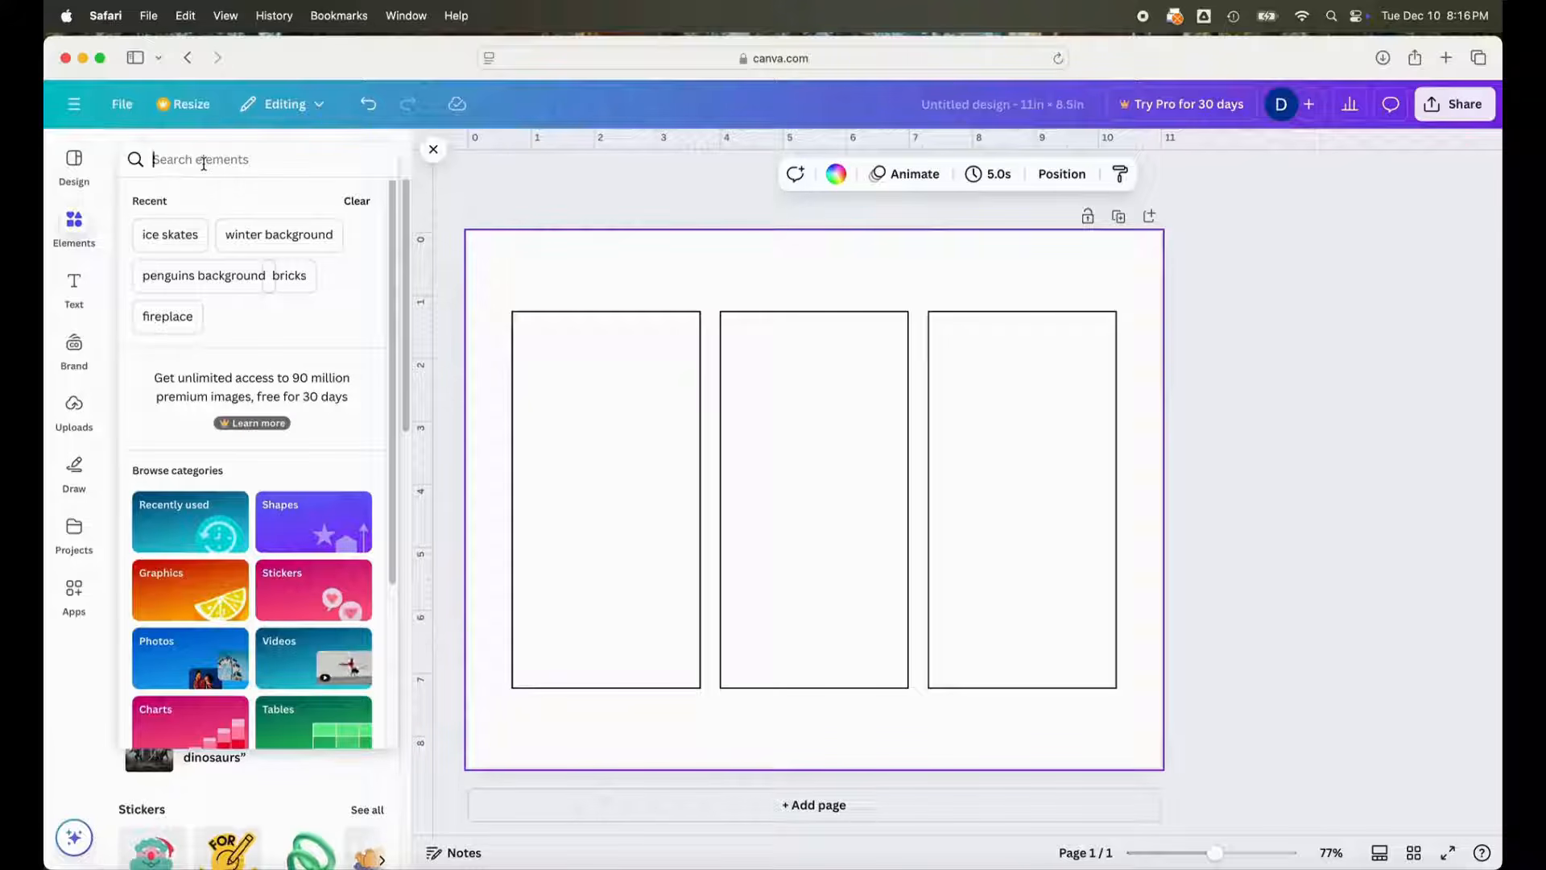
type("winter")
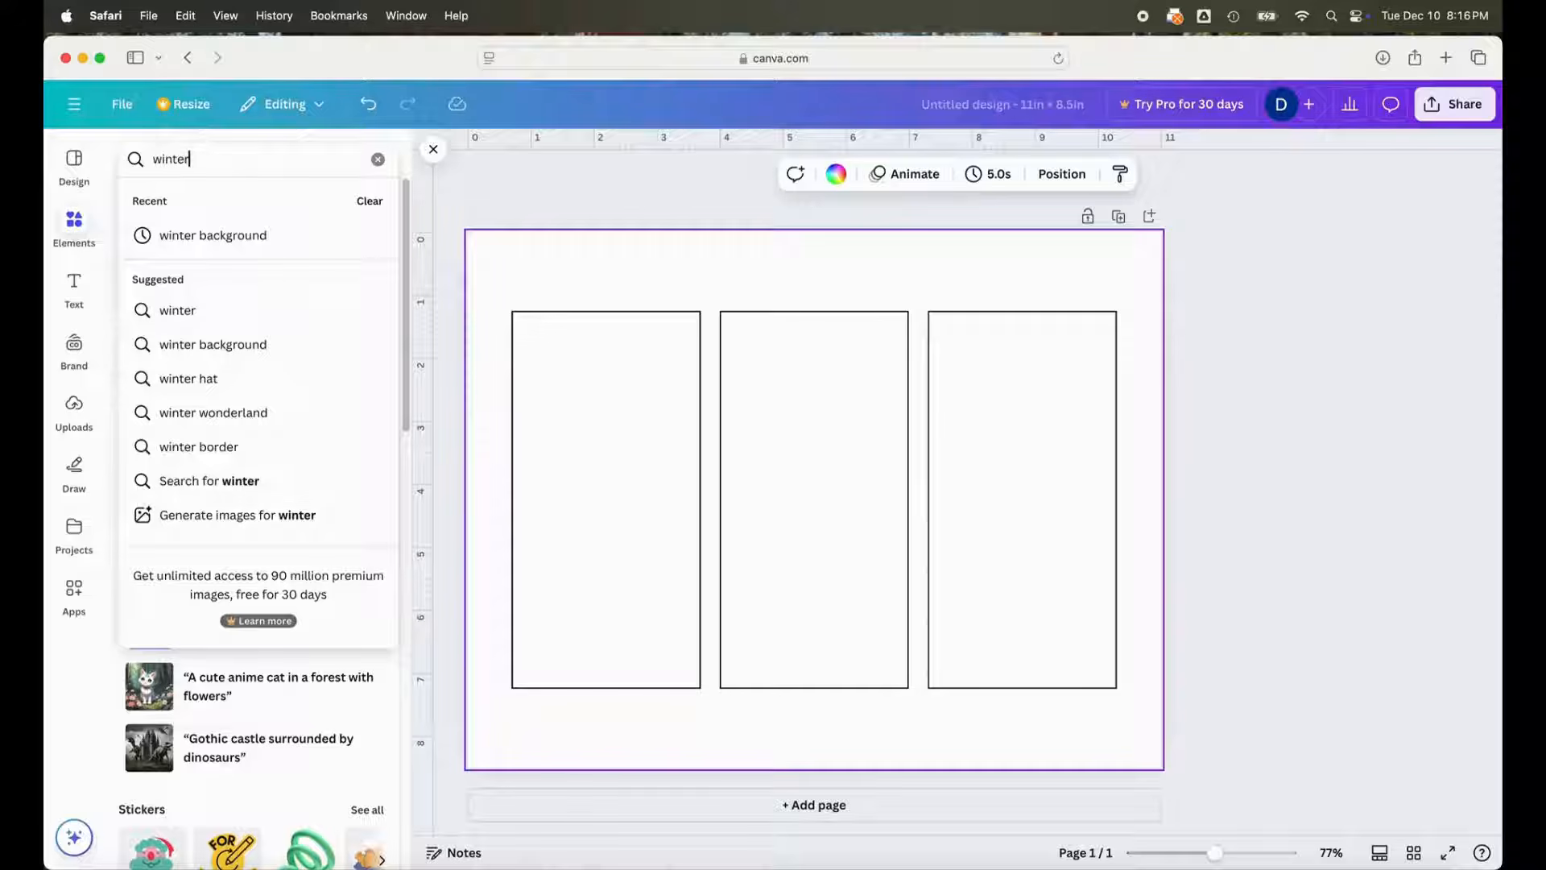
left_click(202, 235)
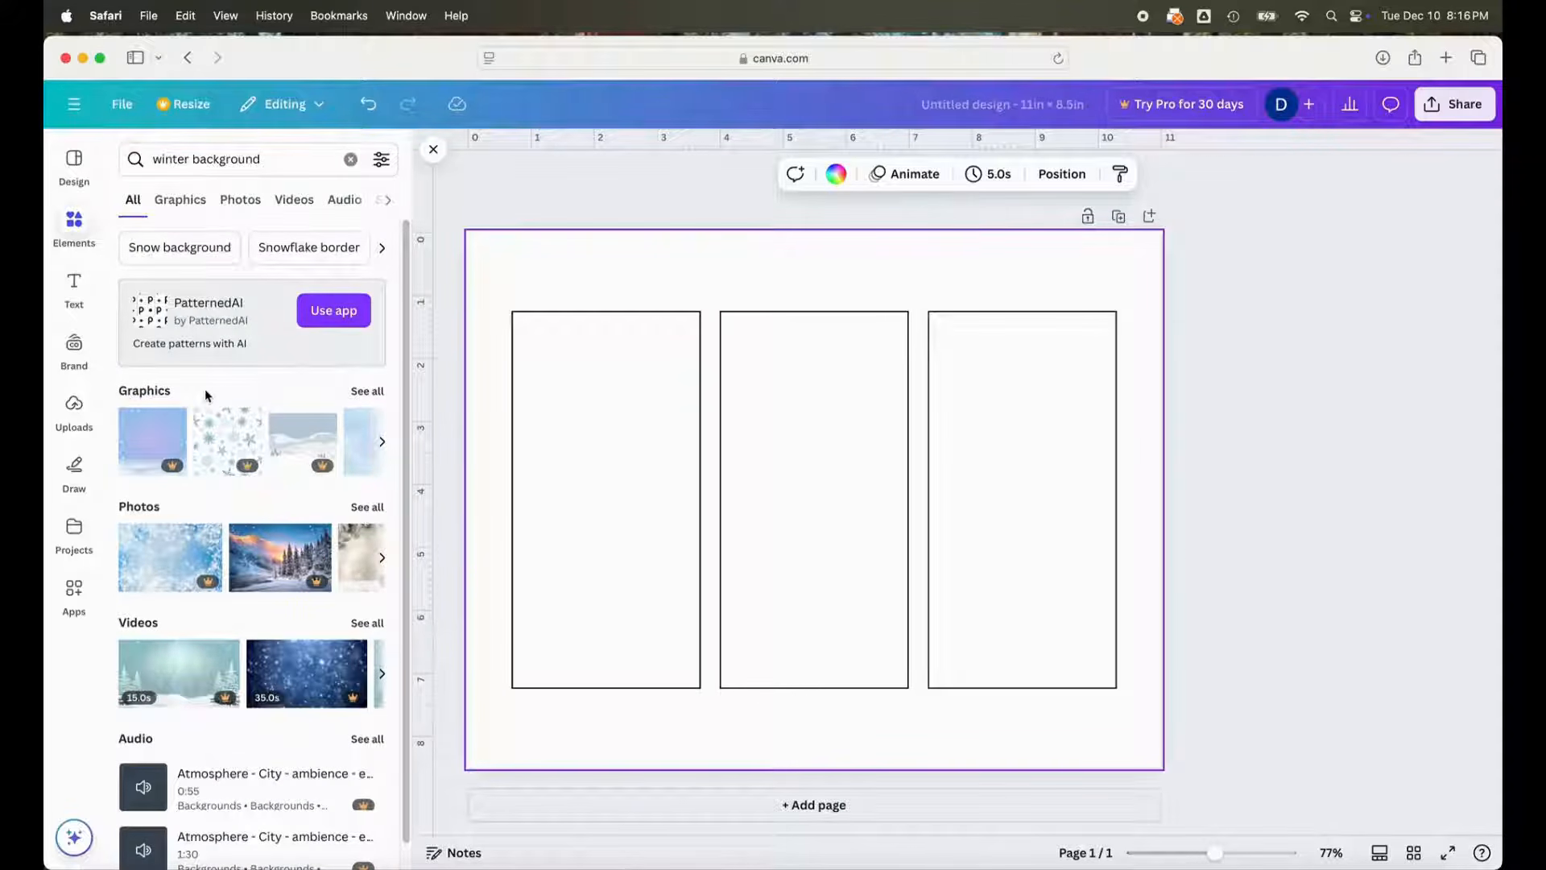
left_click(181, 200)
- Find the gray blurred background with white snowflakes among the graphics and add it to the page
scroll(174, 455, "down", 1)
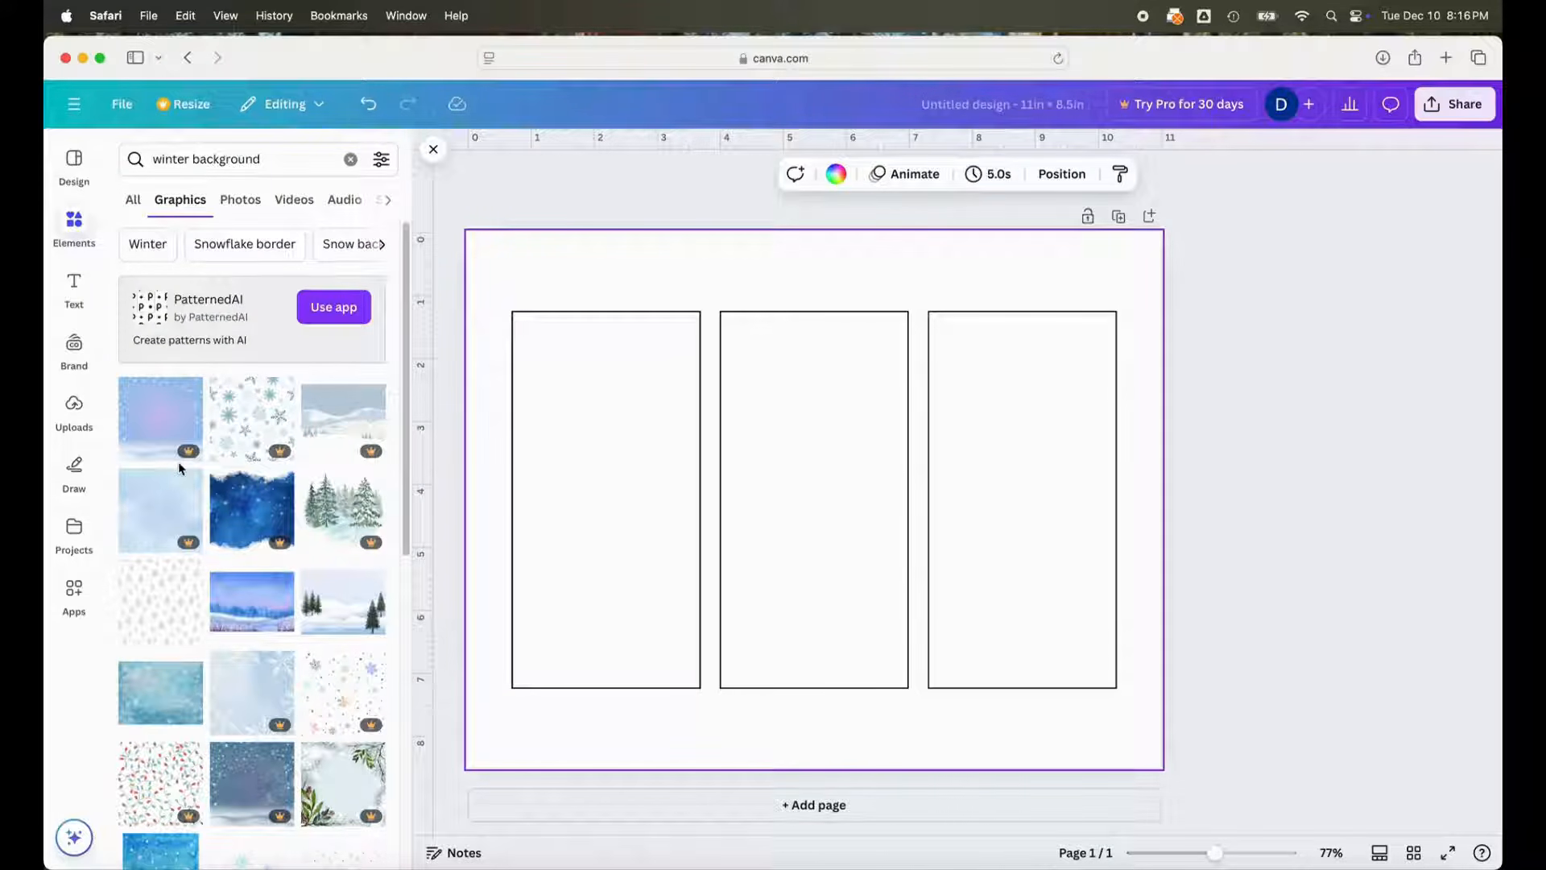
scroll(177, 462, "down", 1)
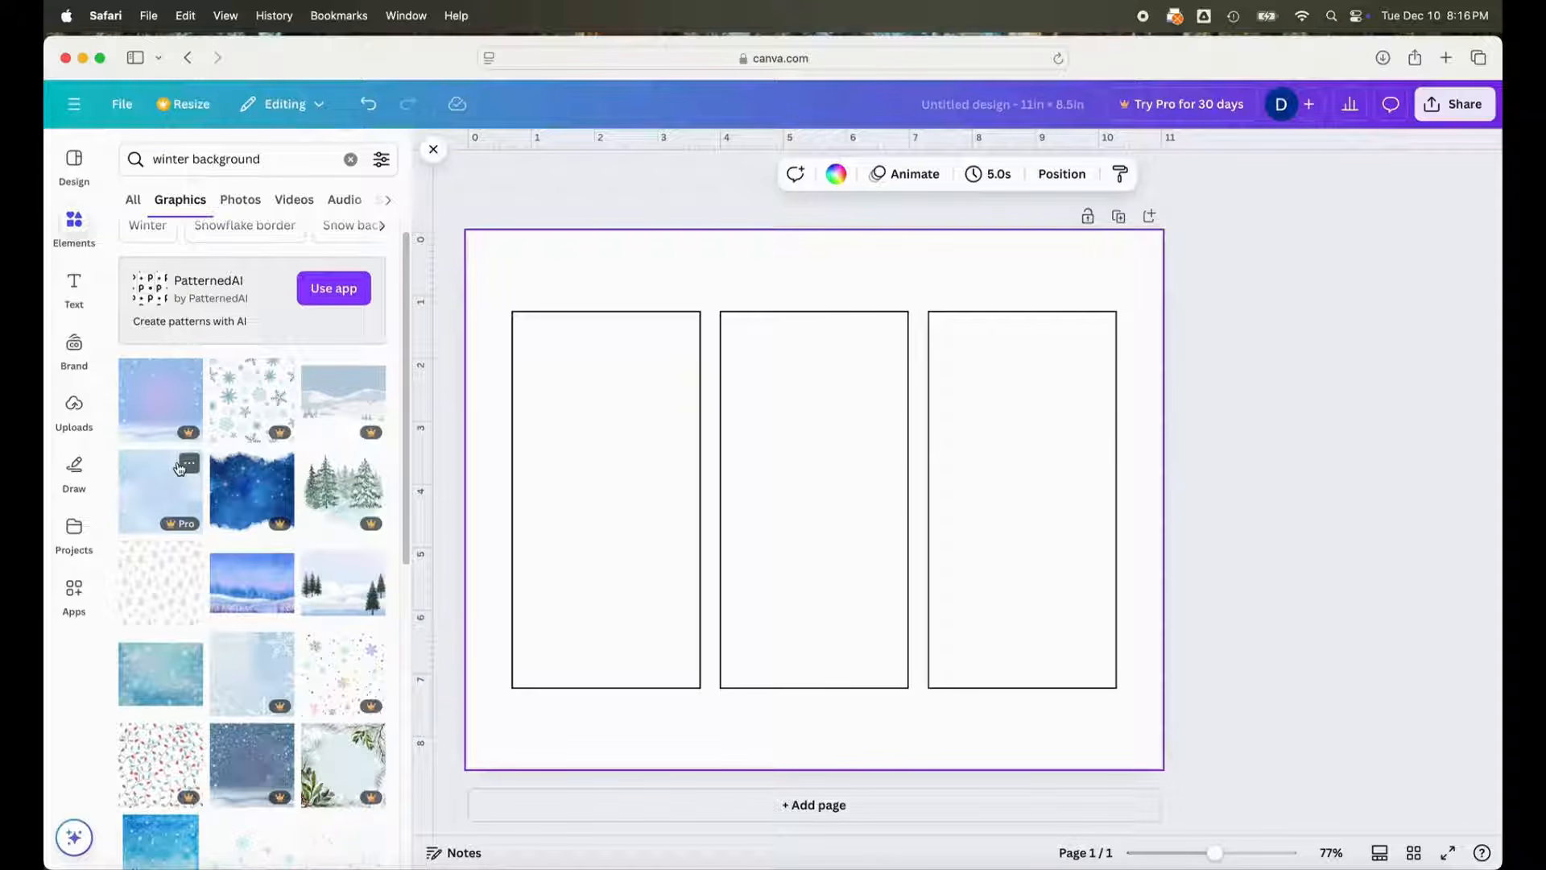
scroll(179, 468, "down", 2)
scroll(179, 468, "down", 6)
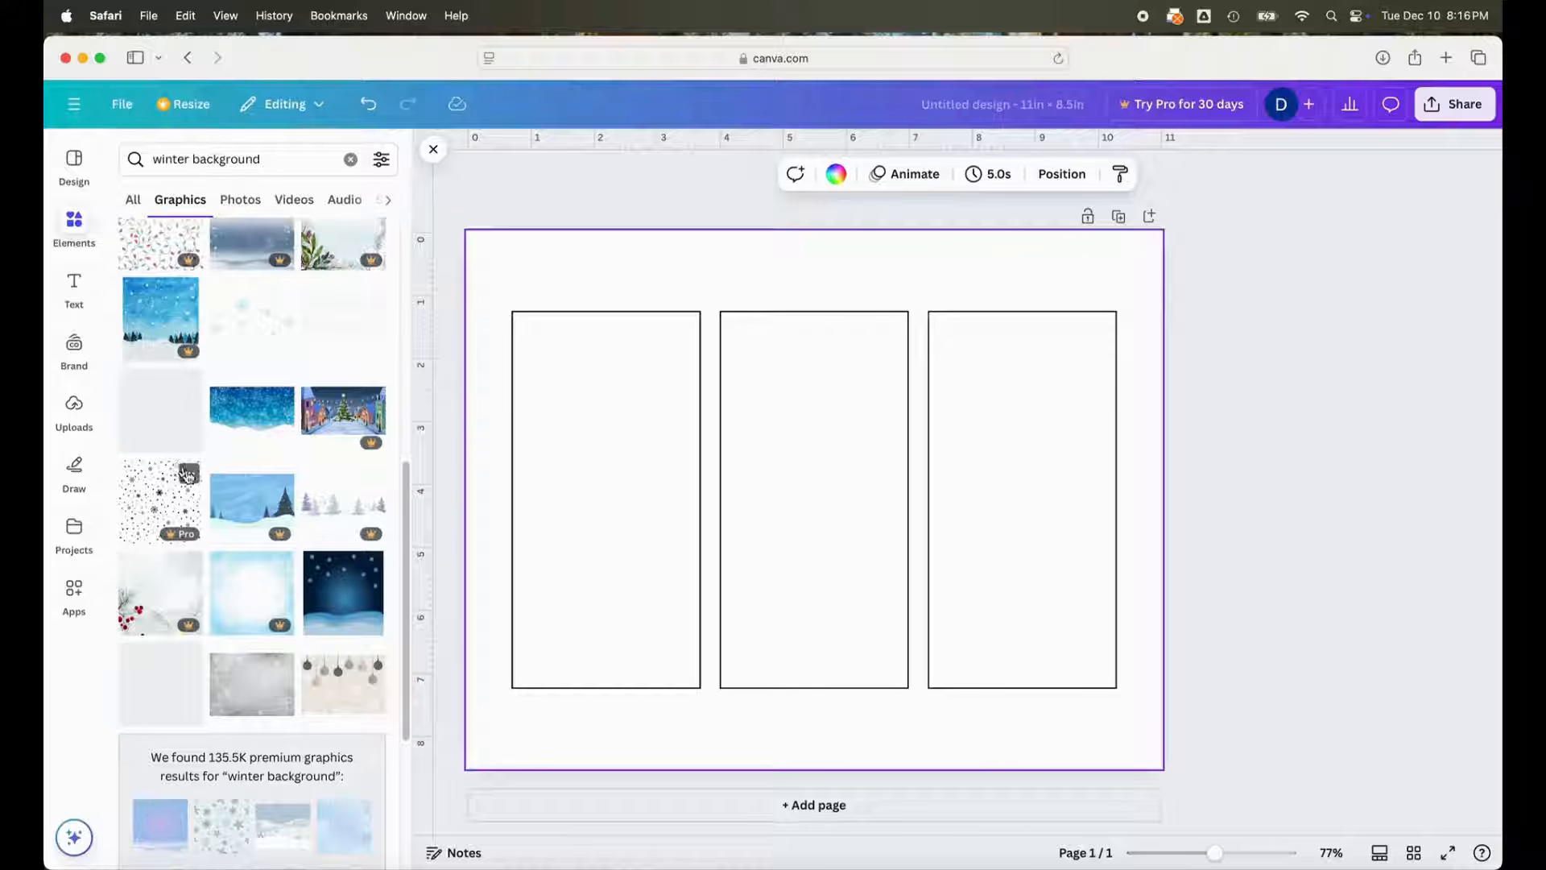
left_click(249, 695)
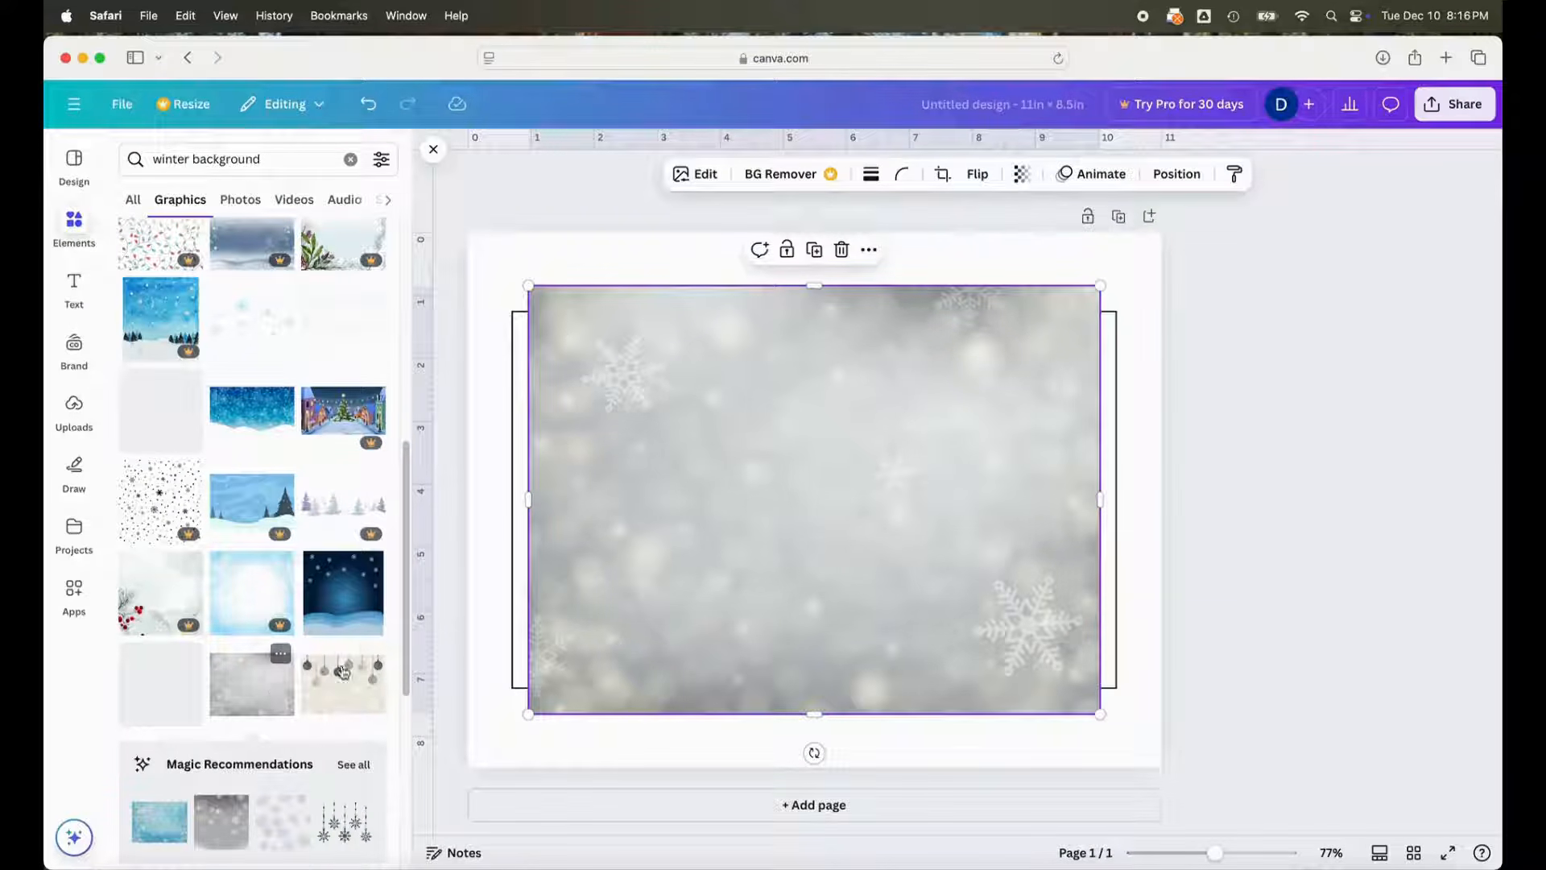
- Align the gray snowflake background with the first rectangle's top-left corner and crop its width and height to fit that rectangle
left_click_drag(714, 462, 697, 482)
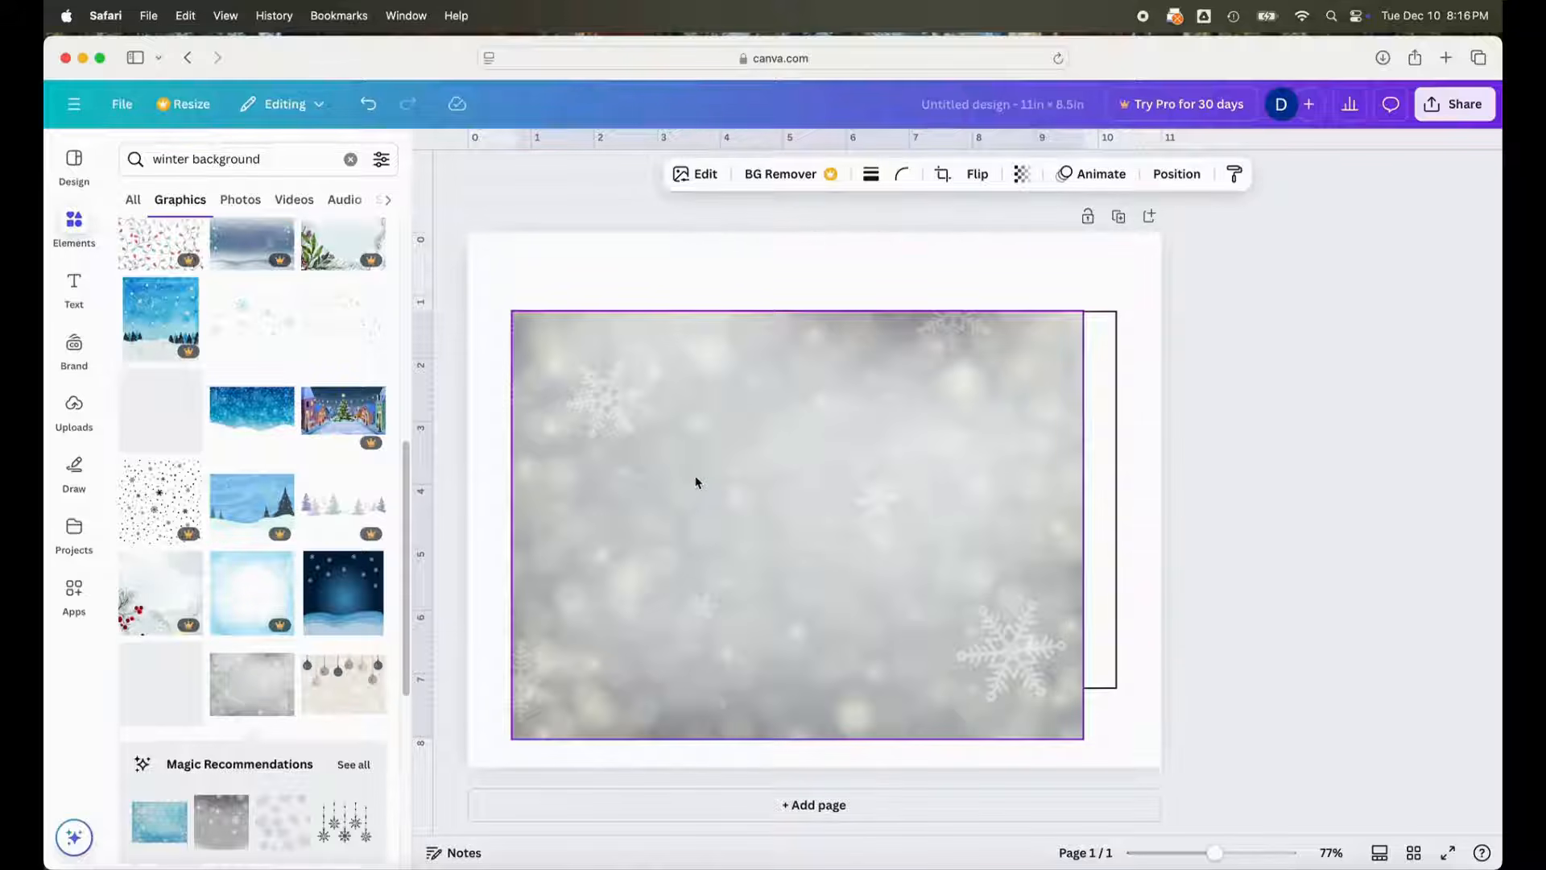
left_click_drag(1084, 526, 699, 545)
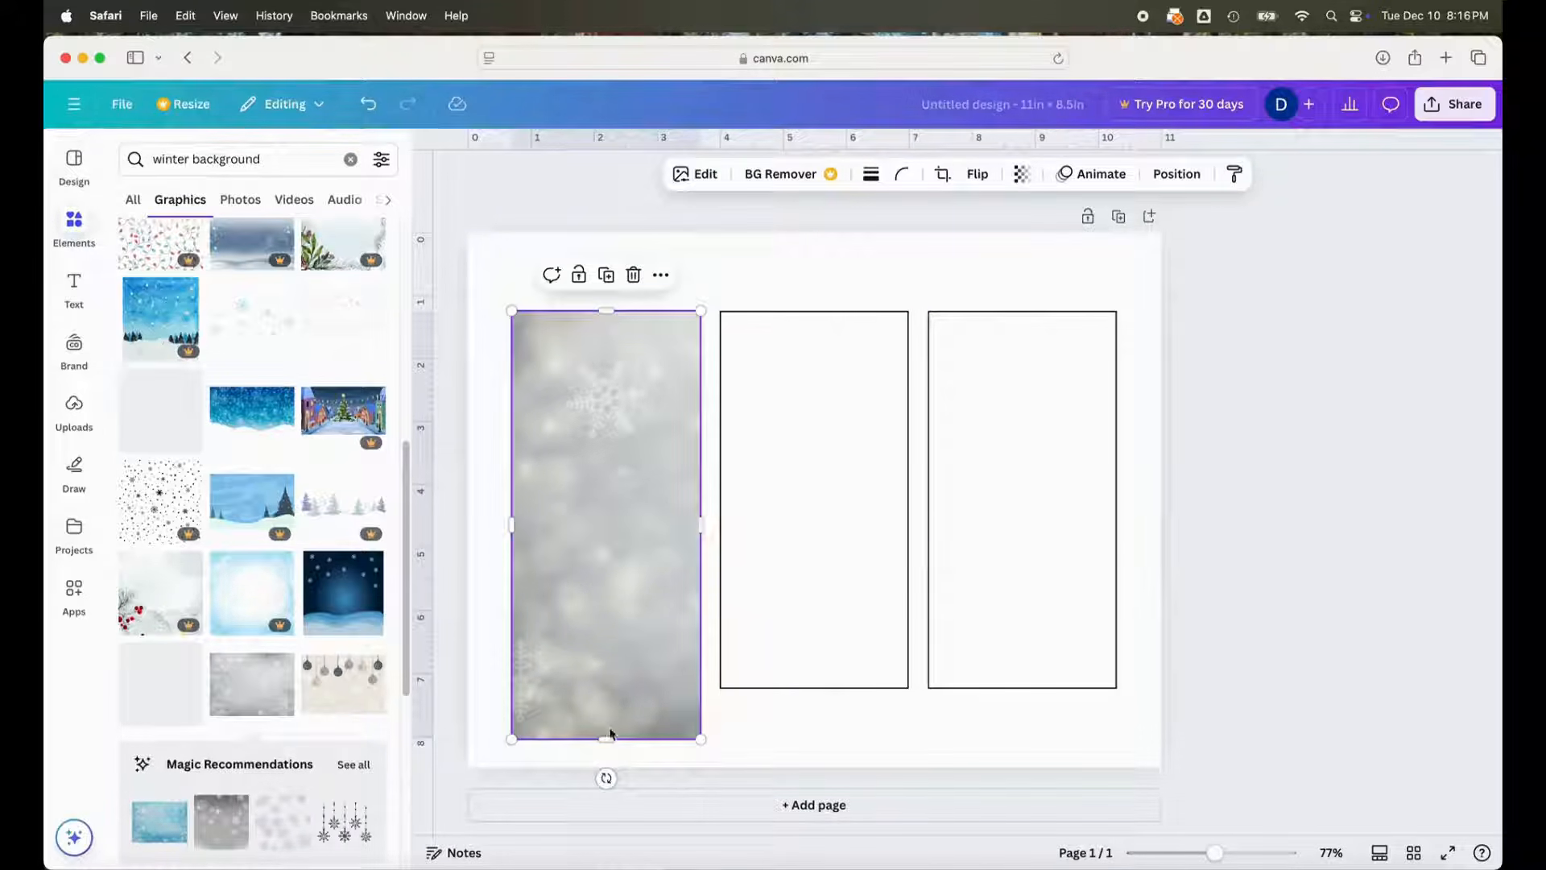
left_click_drag(606, 741, 608, 689)
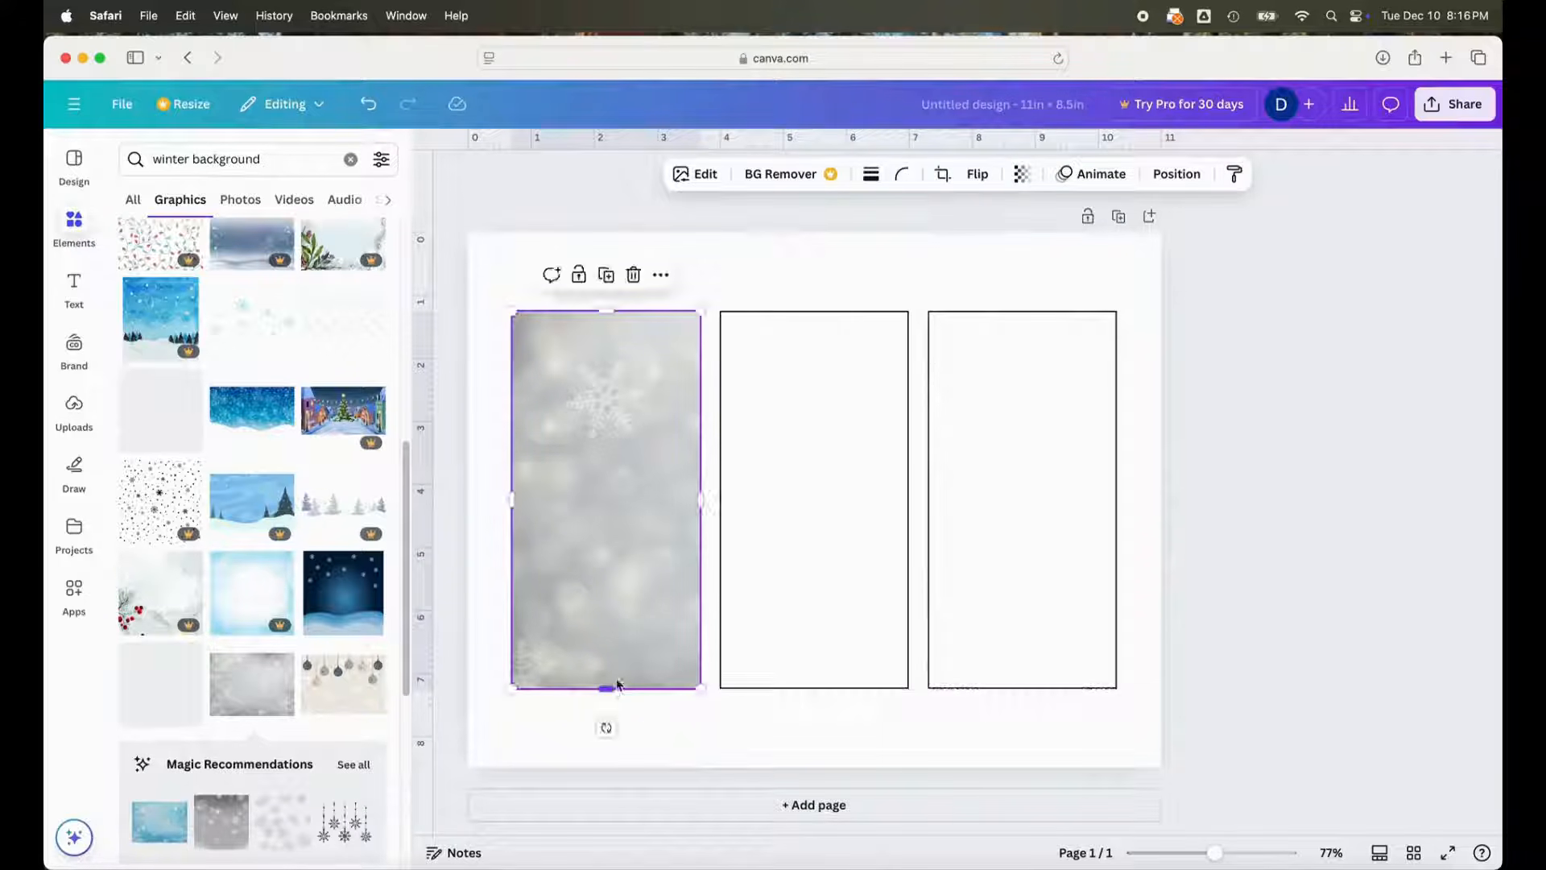
- Send the gray snowflake background to the back, behind the first rectangle's outline
right_click(612, 434)
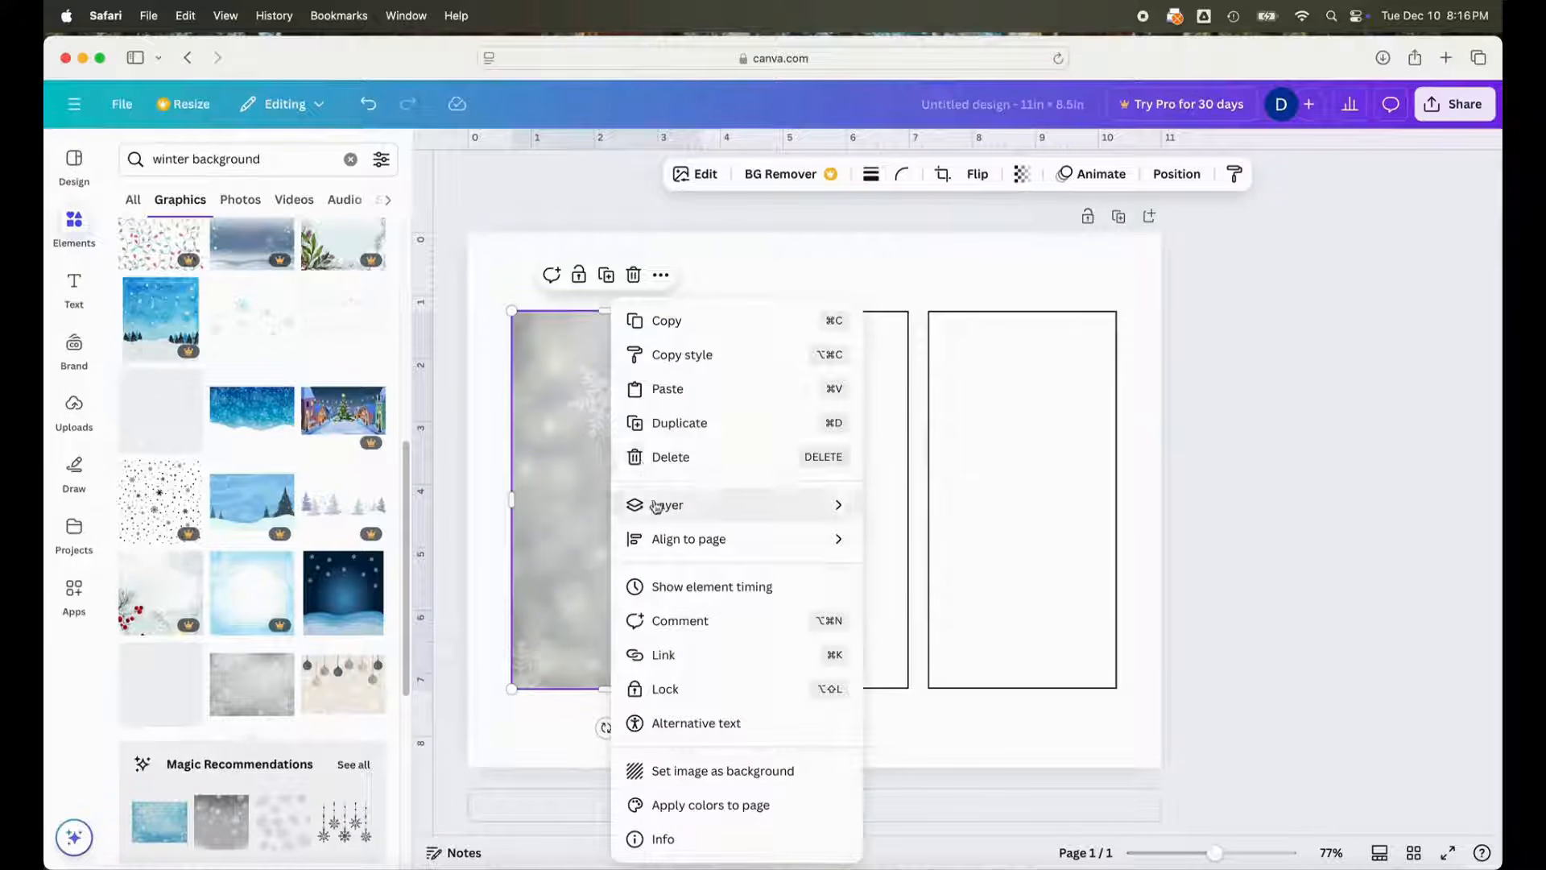
mouse_move(656, 506)
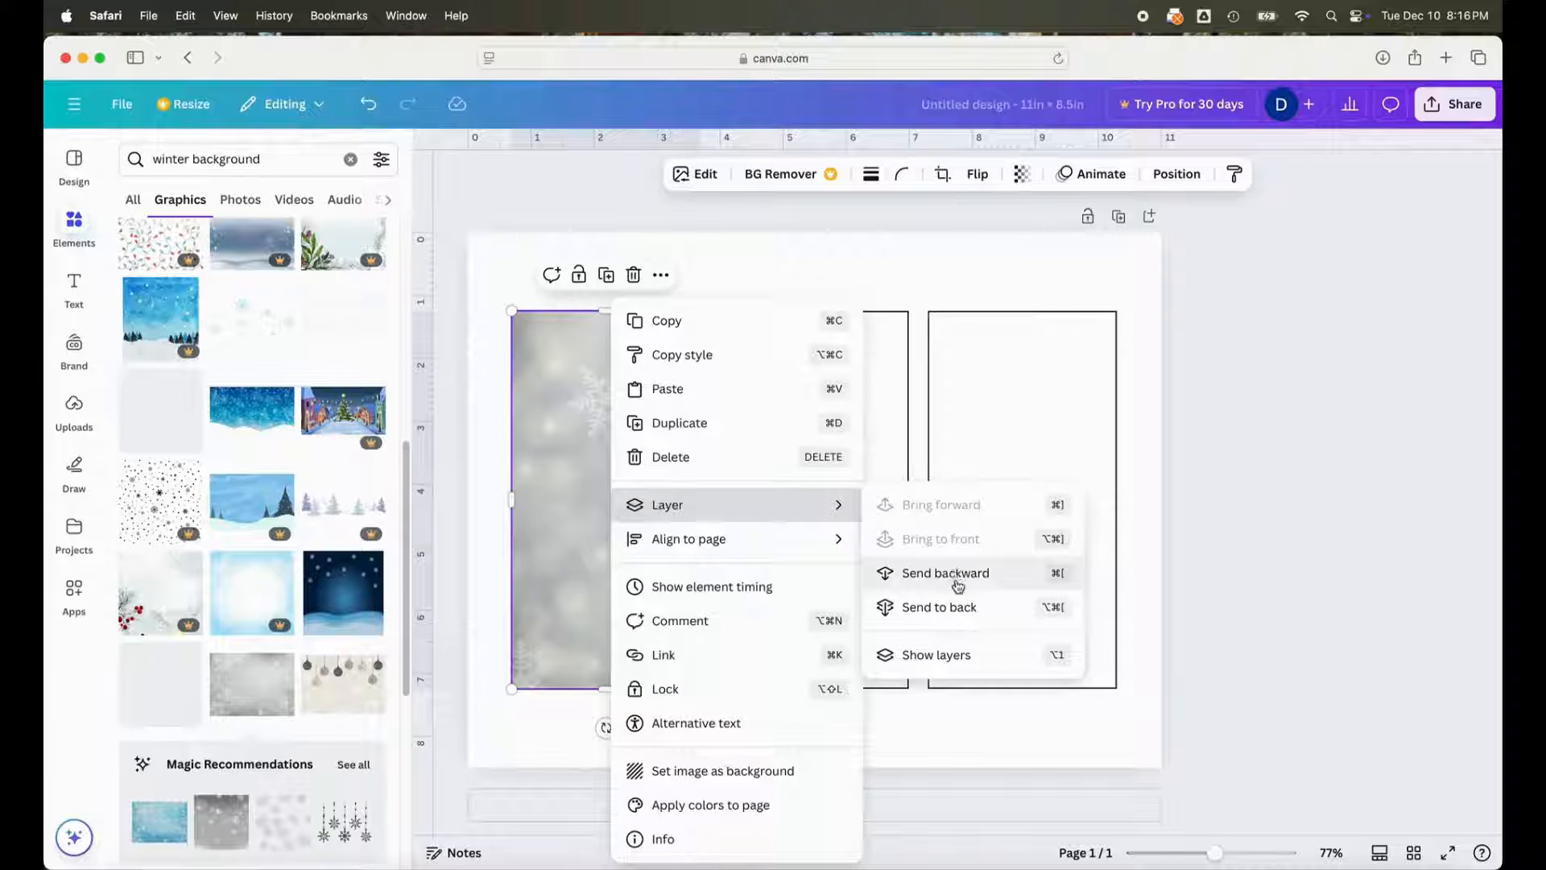
left_click(951, 608)
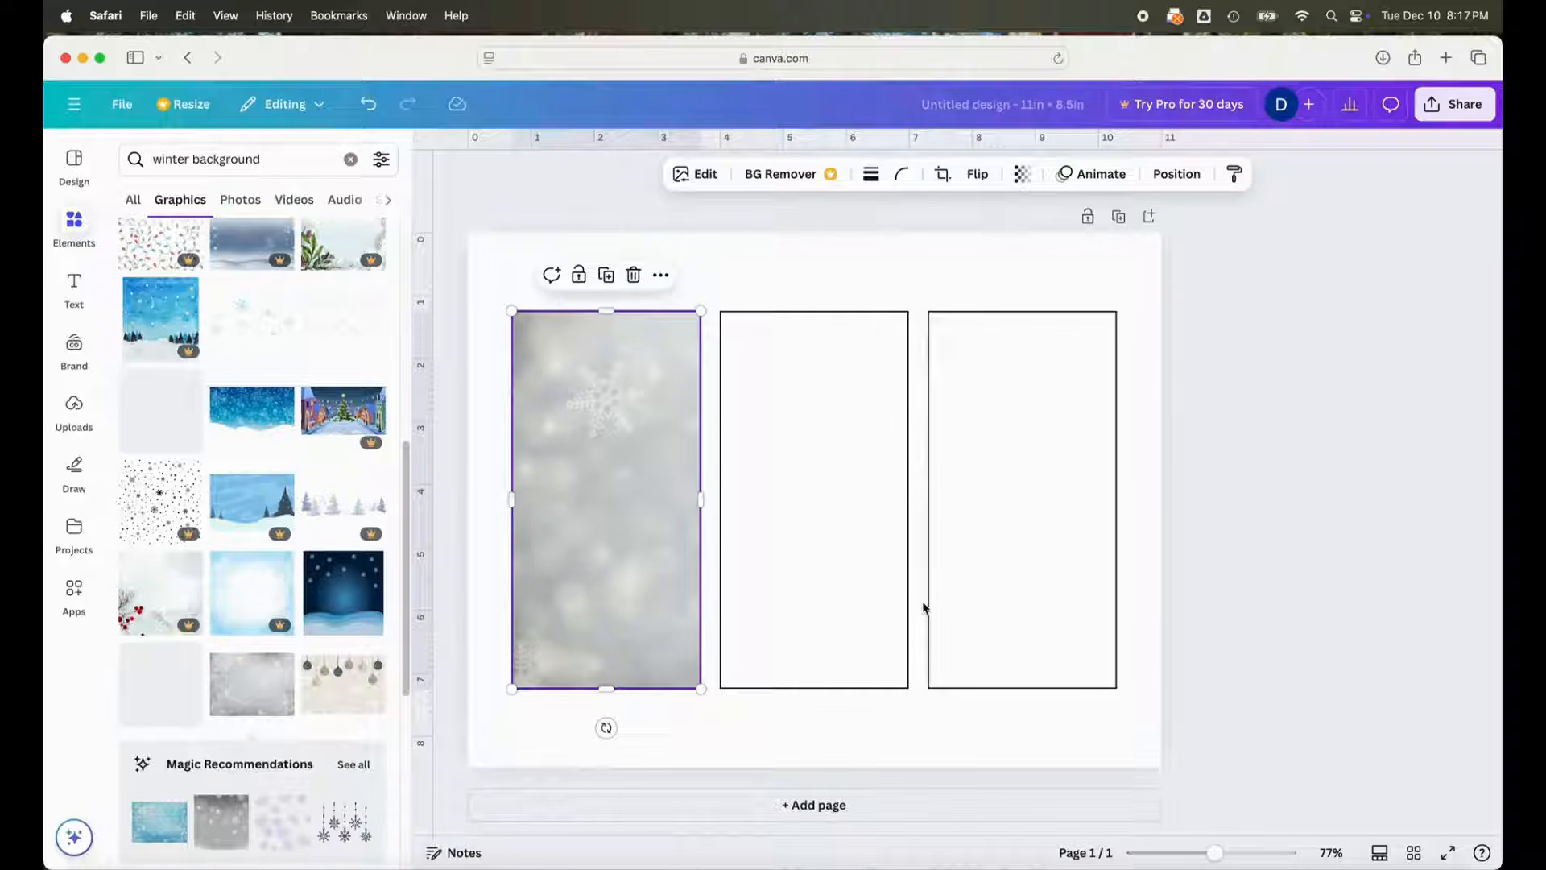
left_click(764, 284)
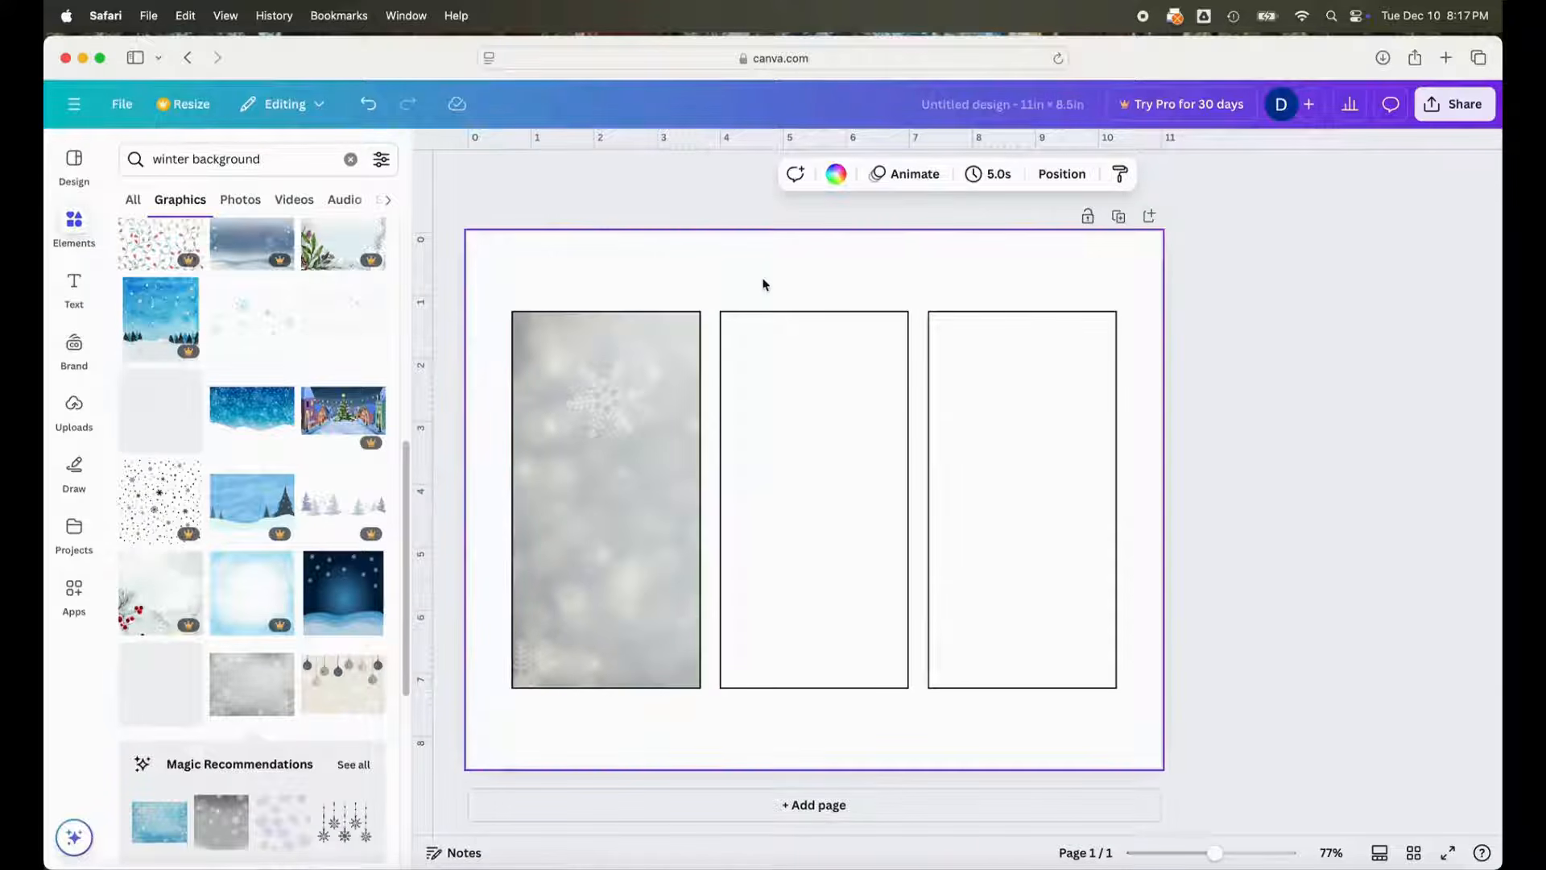
- Add the recently used "exclusive Heritage" font combination to the page and ungroup its two text lines
left_click(63, 288)
scroll(153, 475, "down", 4)
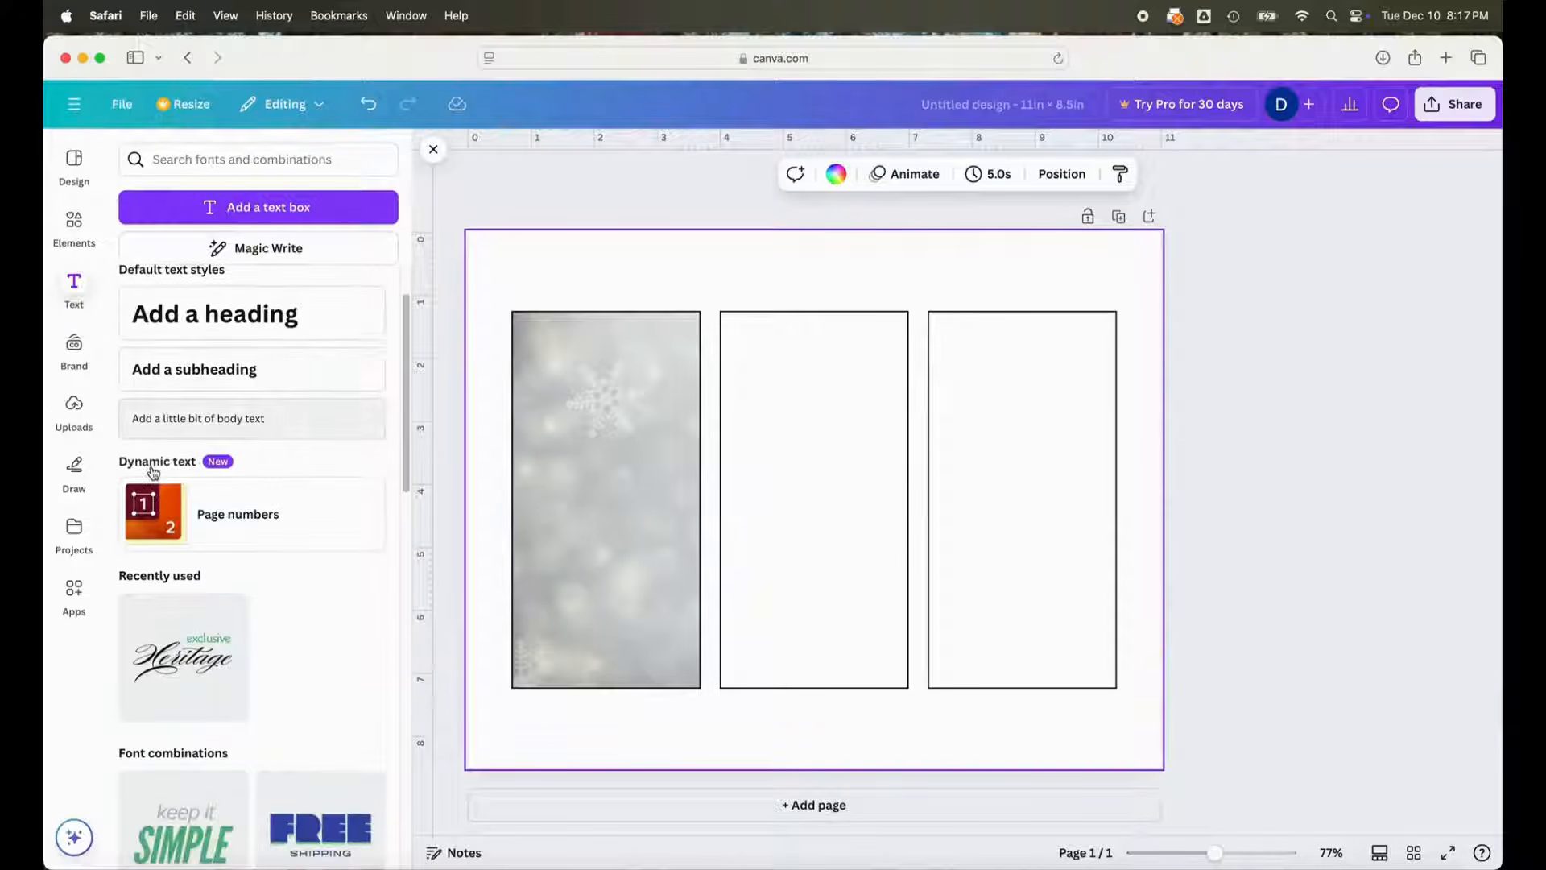
left_click(164, 619)
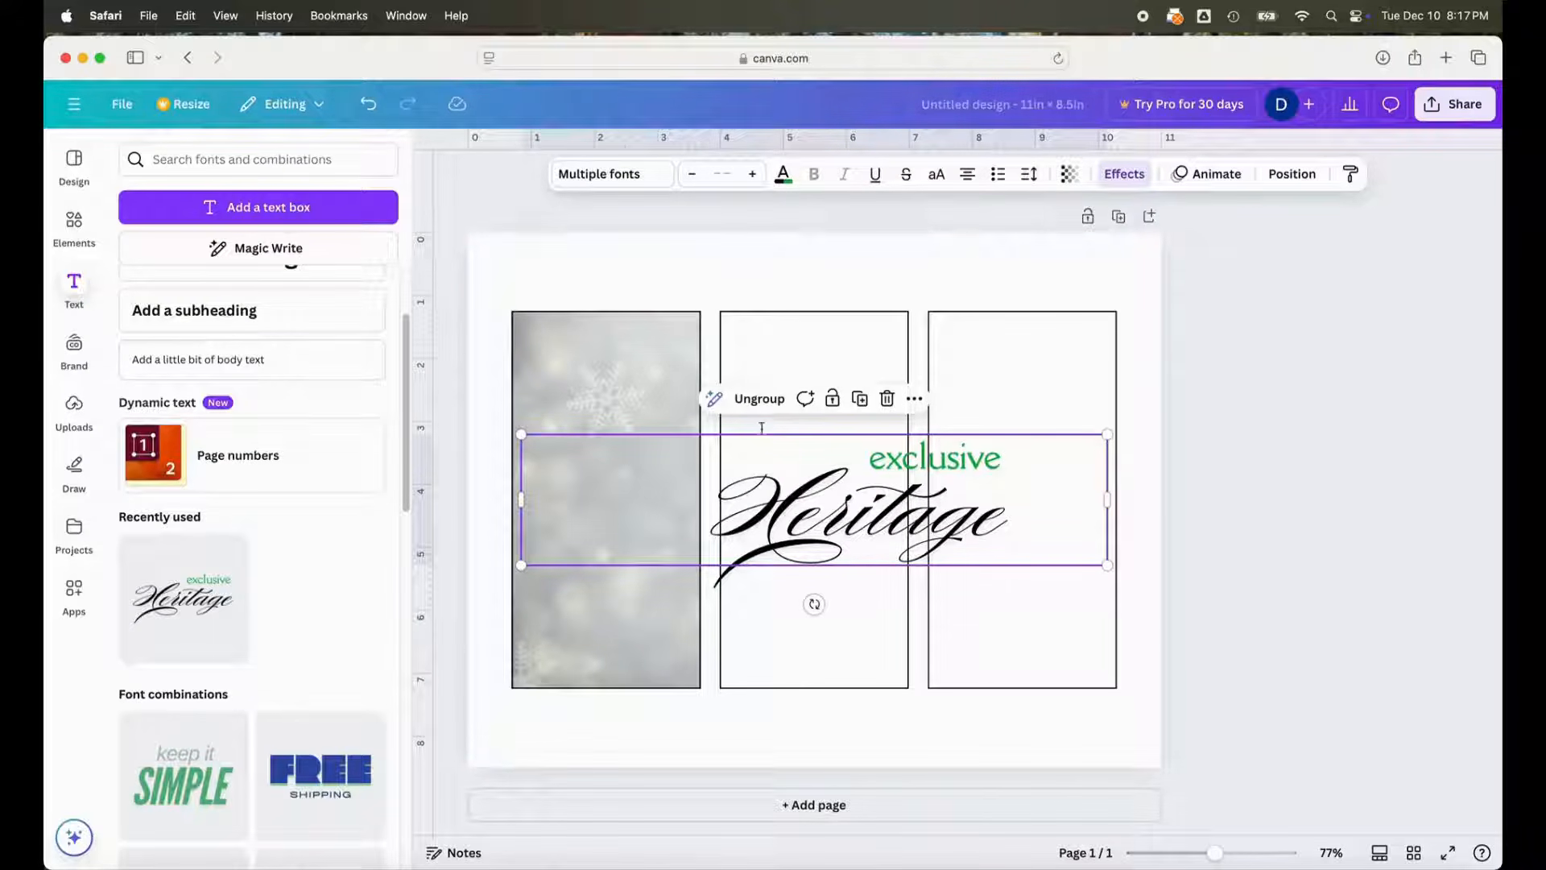
left_click(760, 400)
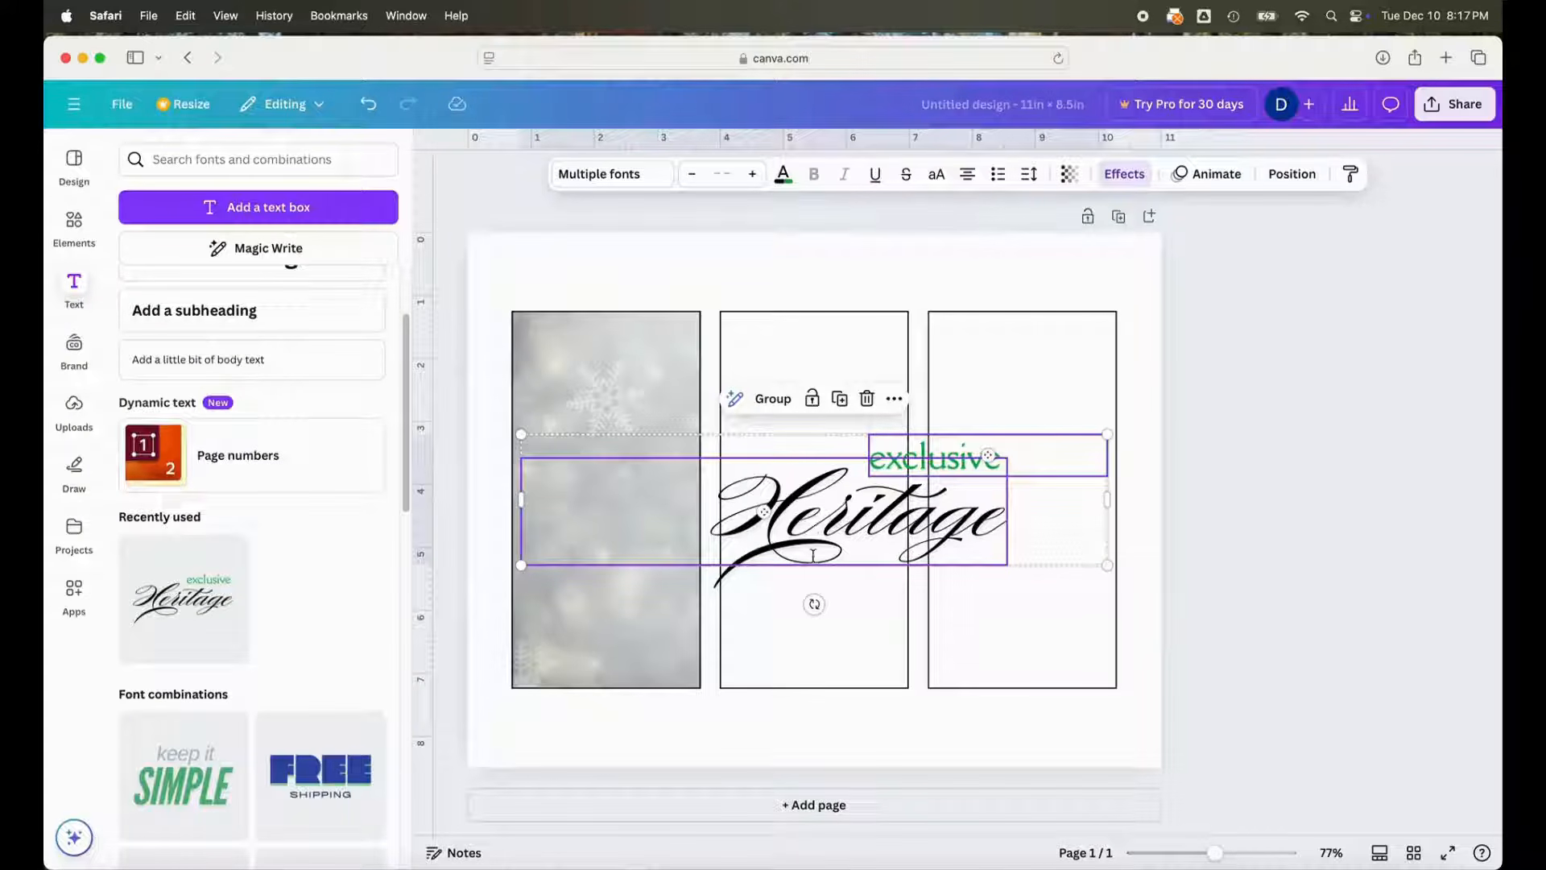
left_click(1038, 277)
- Replace the text "Heritage" with "Savings" and the text "exclusive" with "wintertime"
left_click(816, 547)
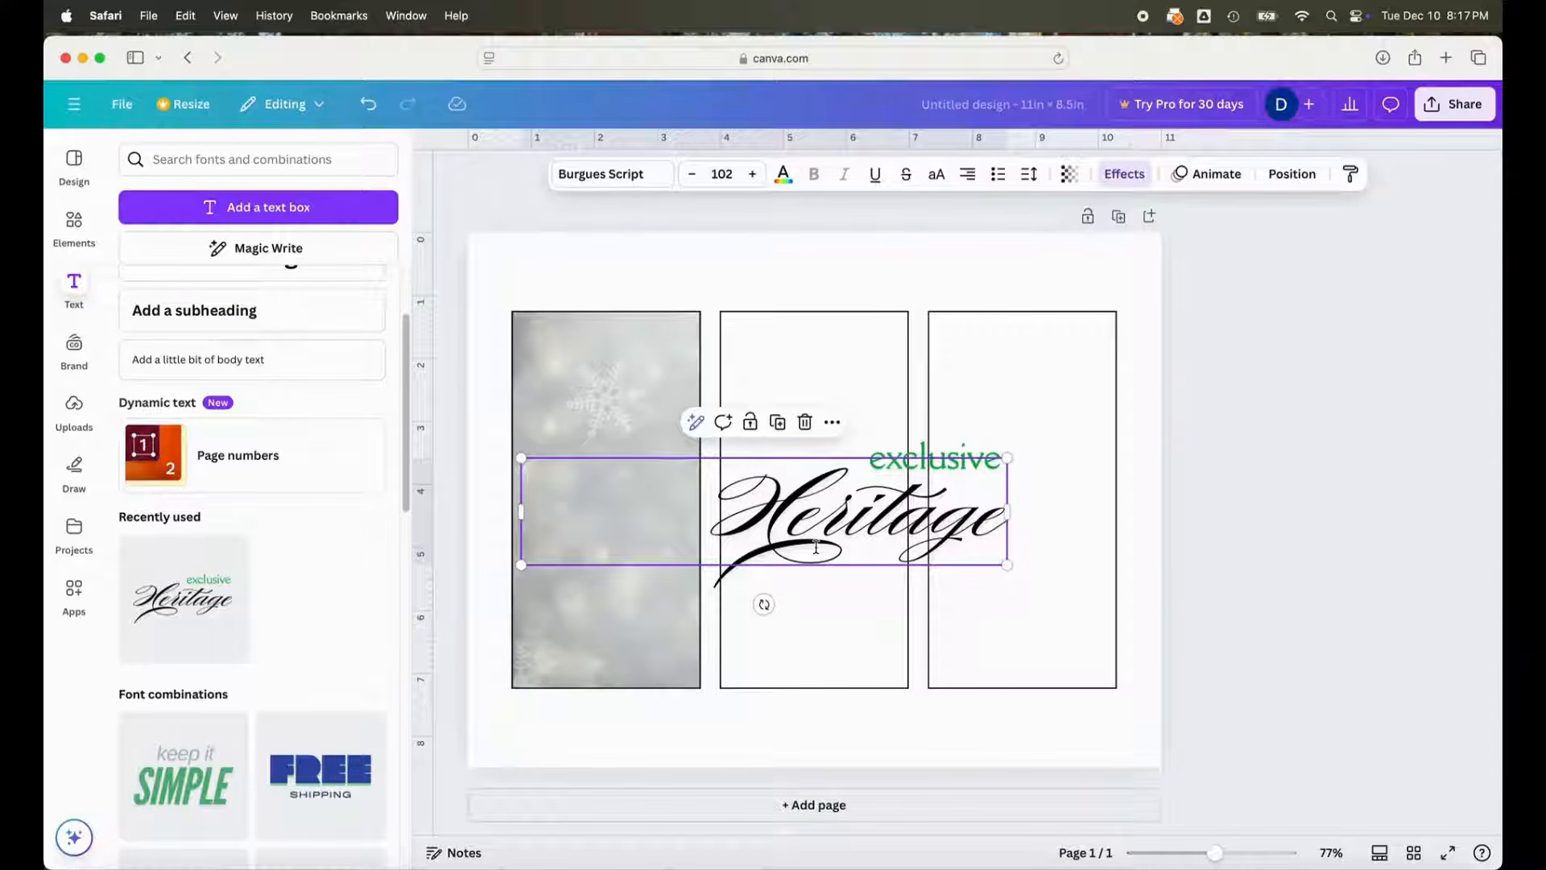
double_click(816, 524)
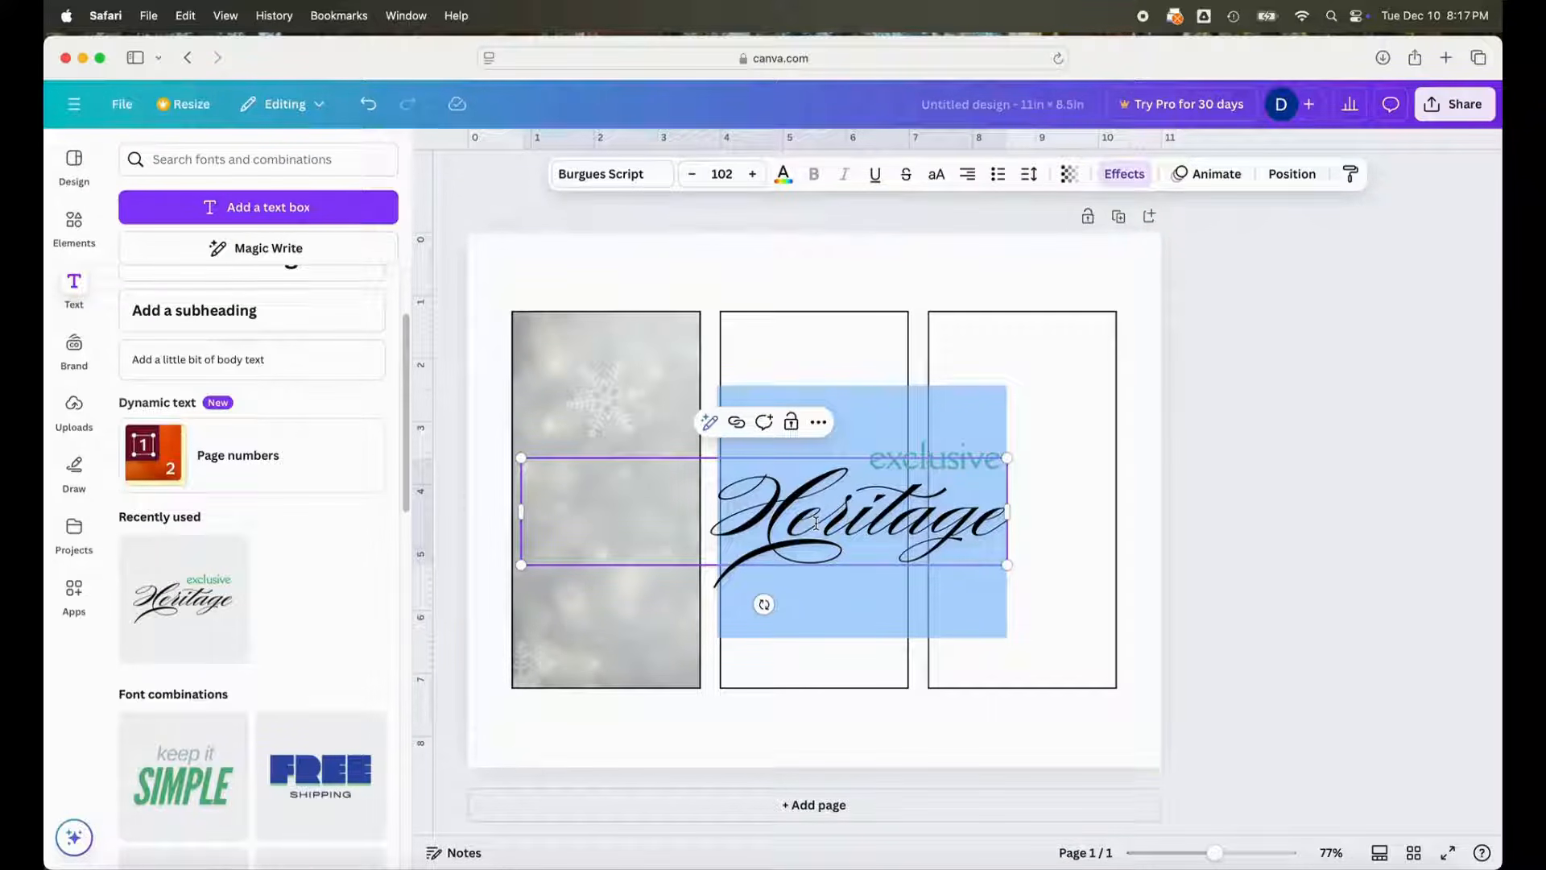
type("Savings")
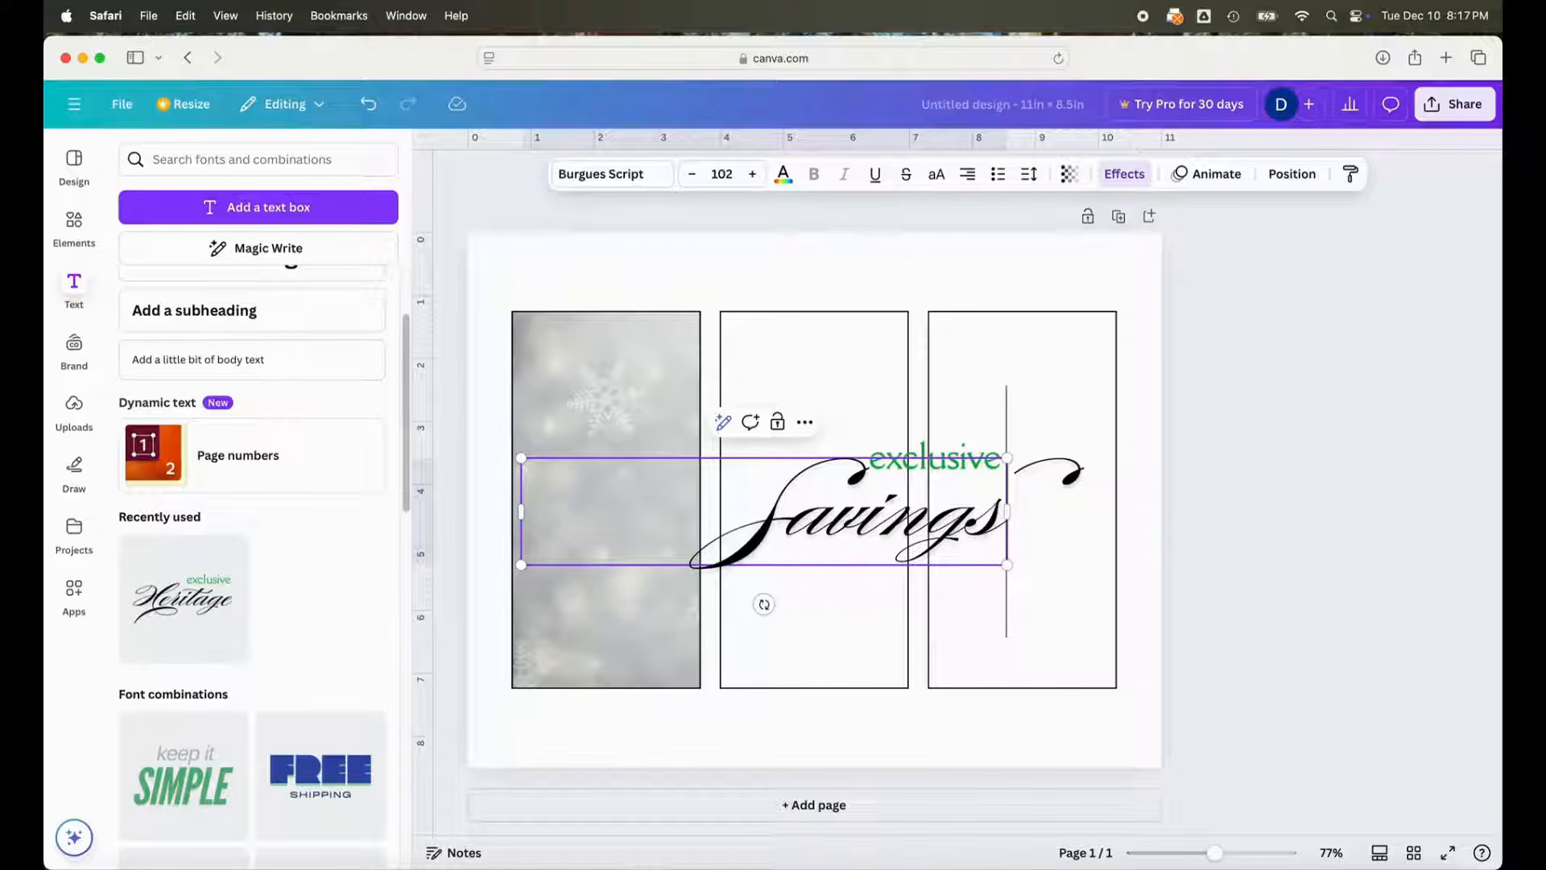
left_click(931, 467)
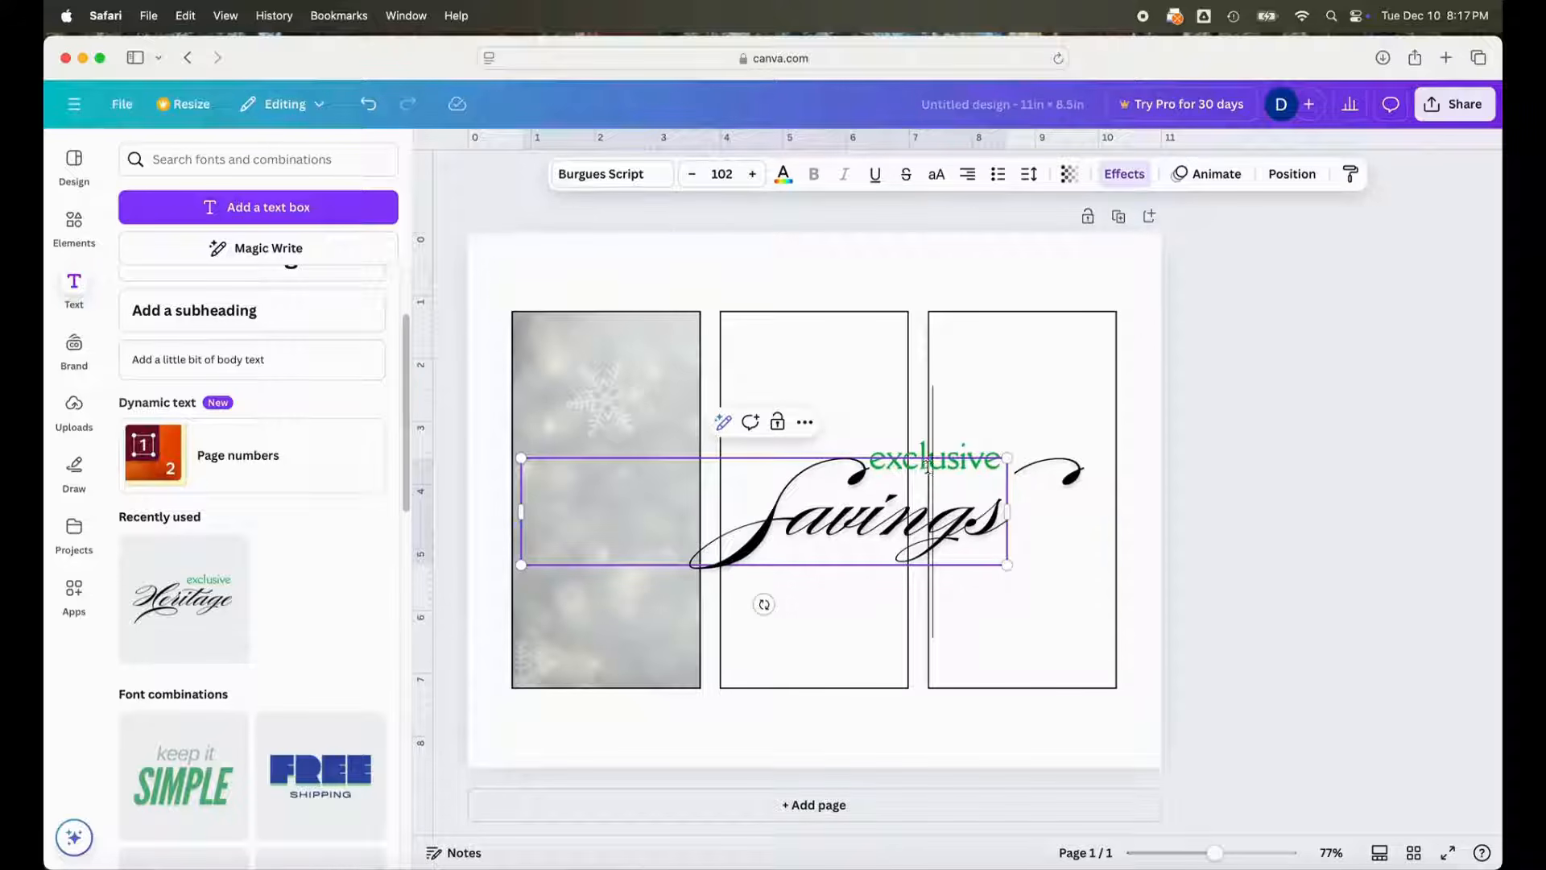
left_click(1084, 472)
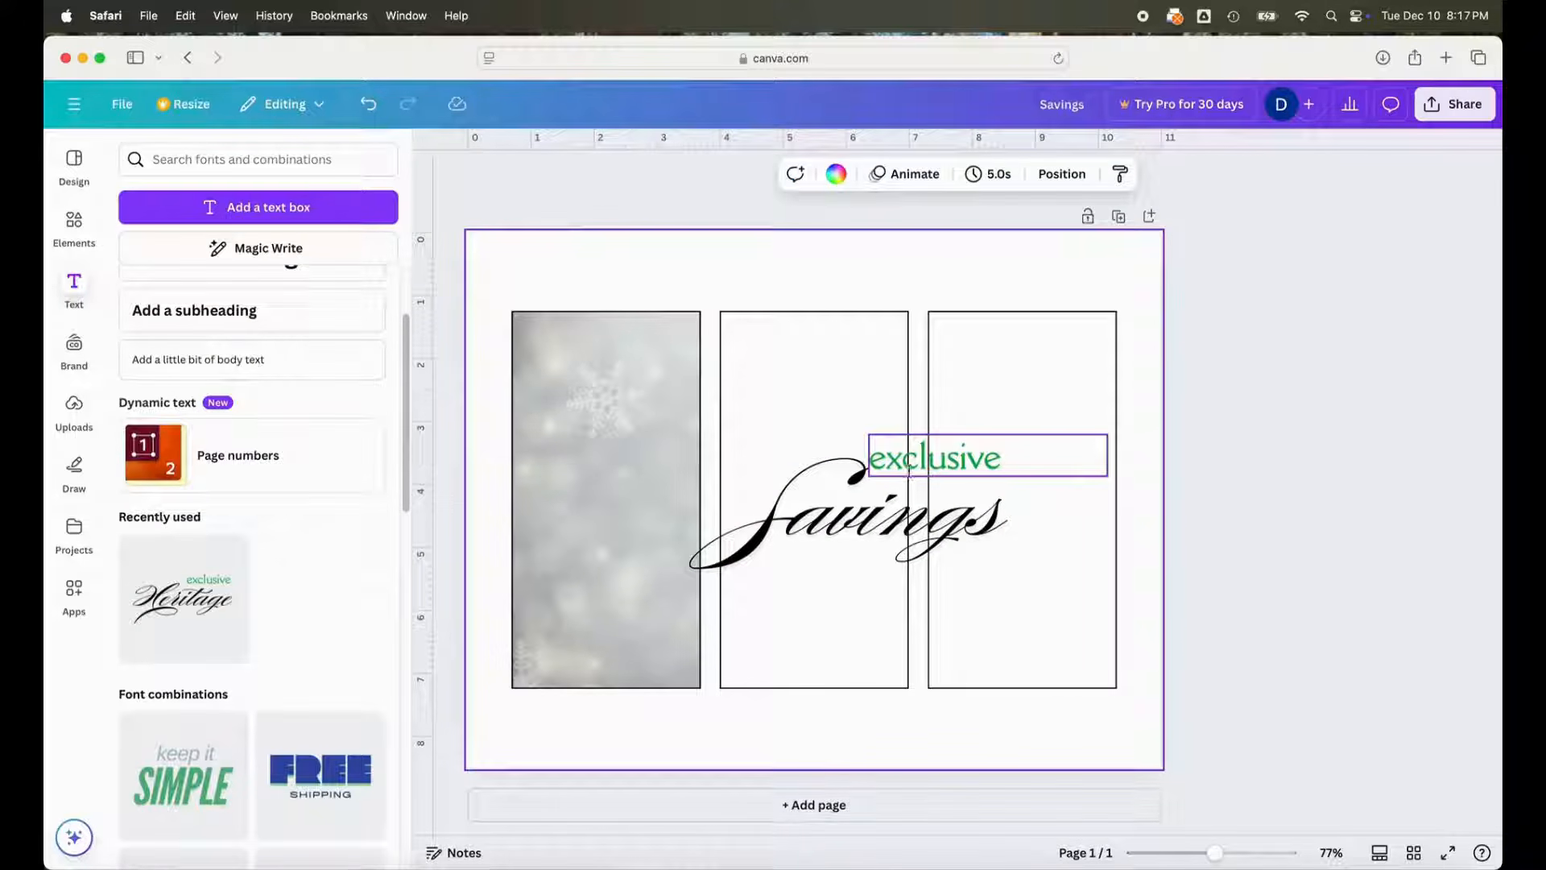
double_click(970, 459)
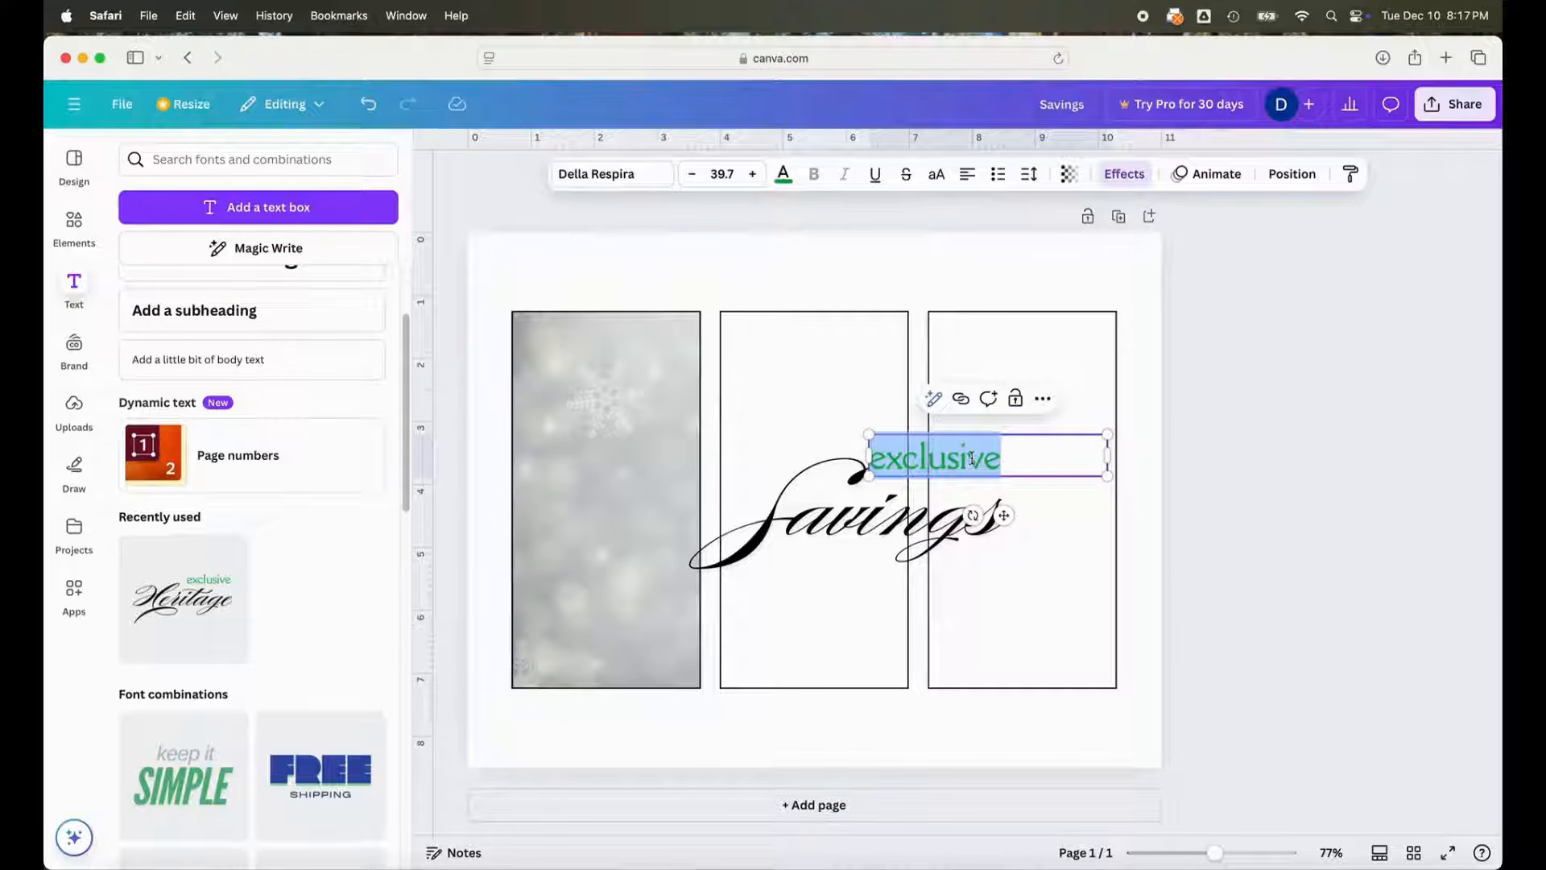
type("wintertime")
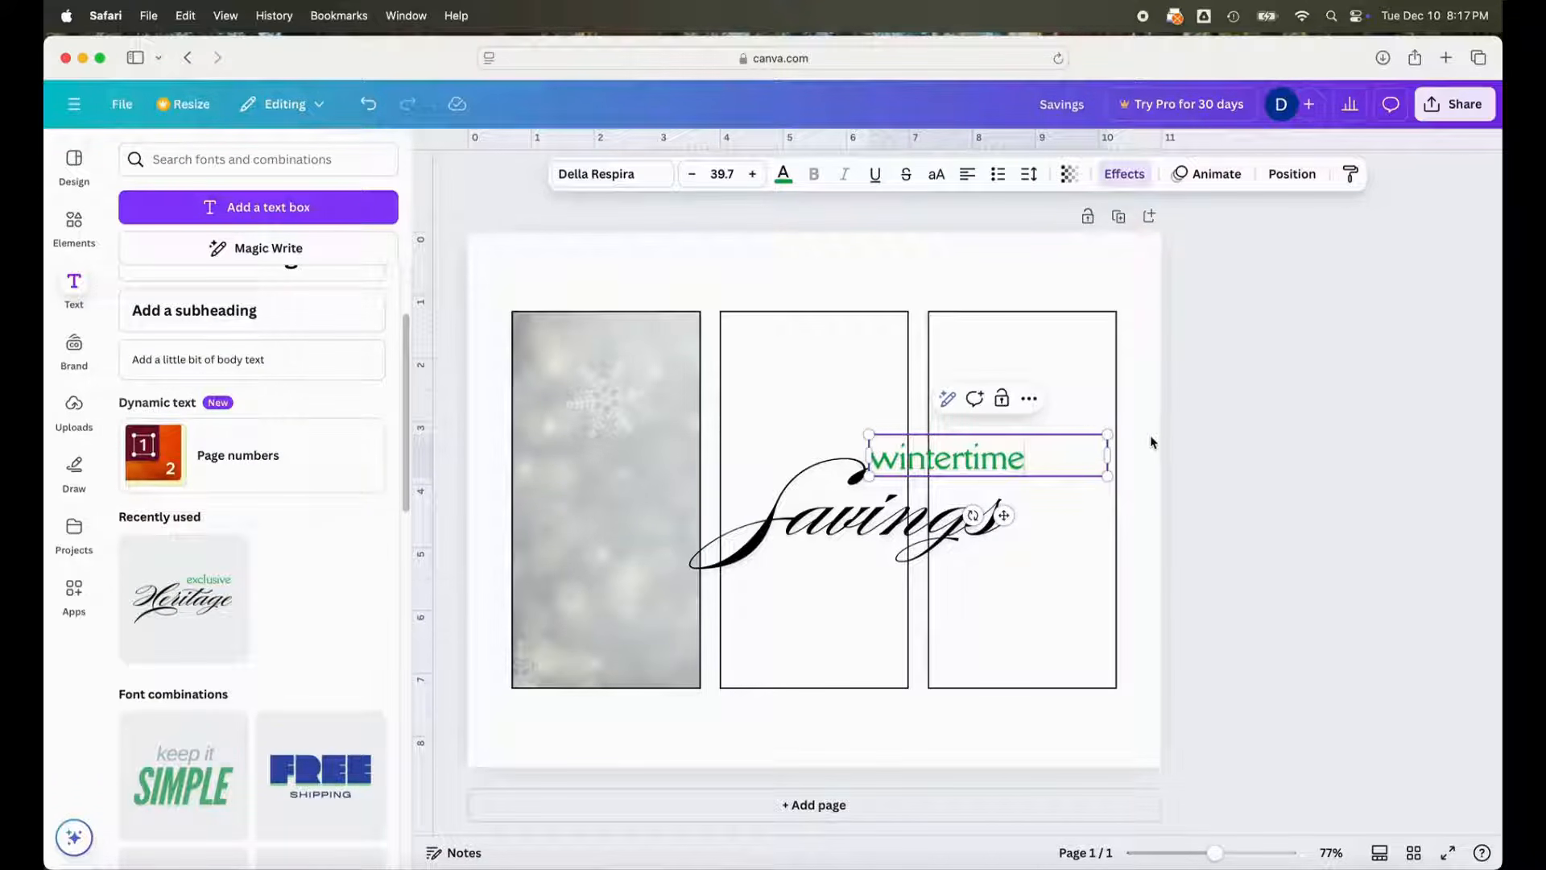
- Narrow the "wintertime" and "Savings" text boxes so that each fits closely around its word
left_click_drag(1109, 459, 1028, 459)
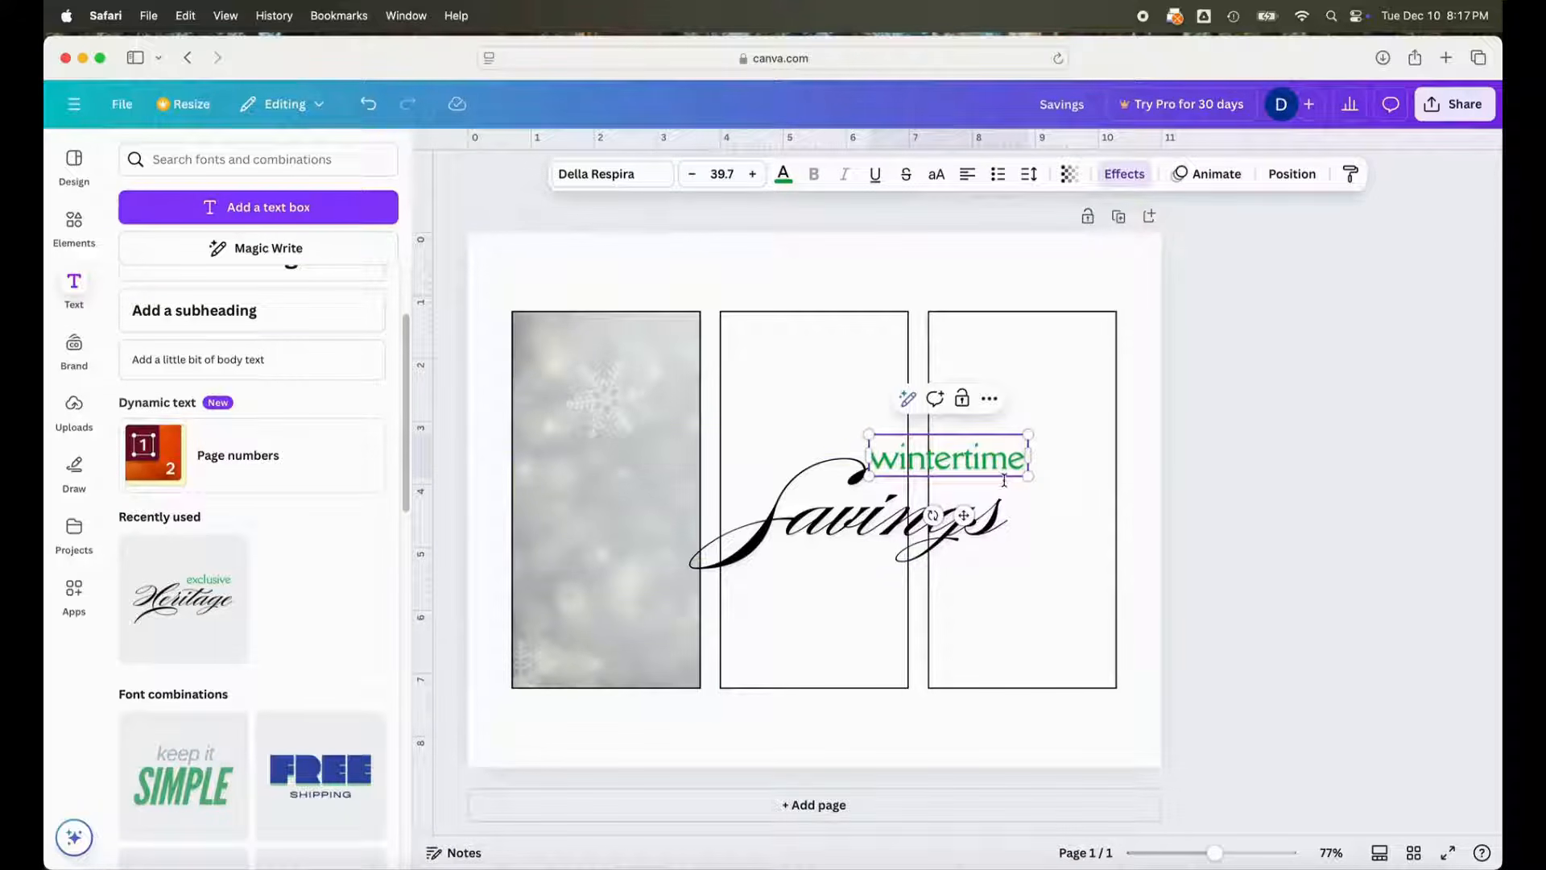
left_click(868, 522)
left_click_drag(521, 515, 687, 516)
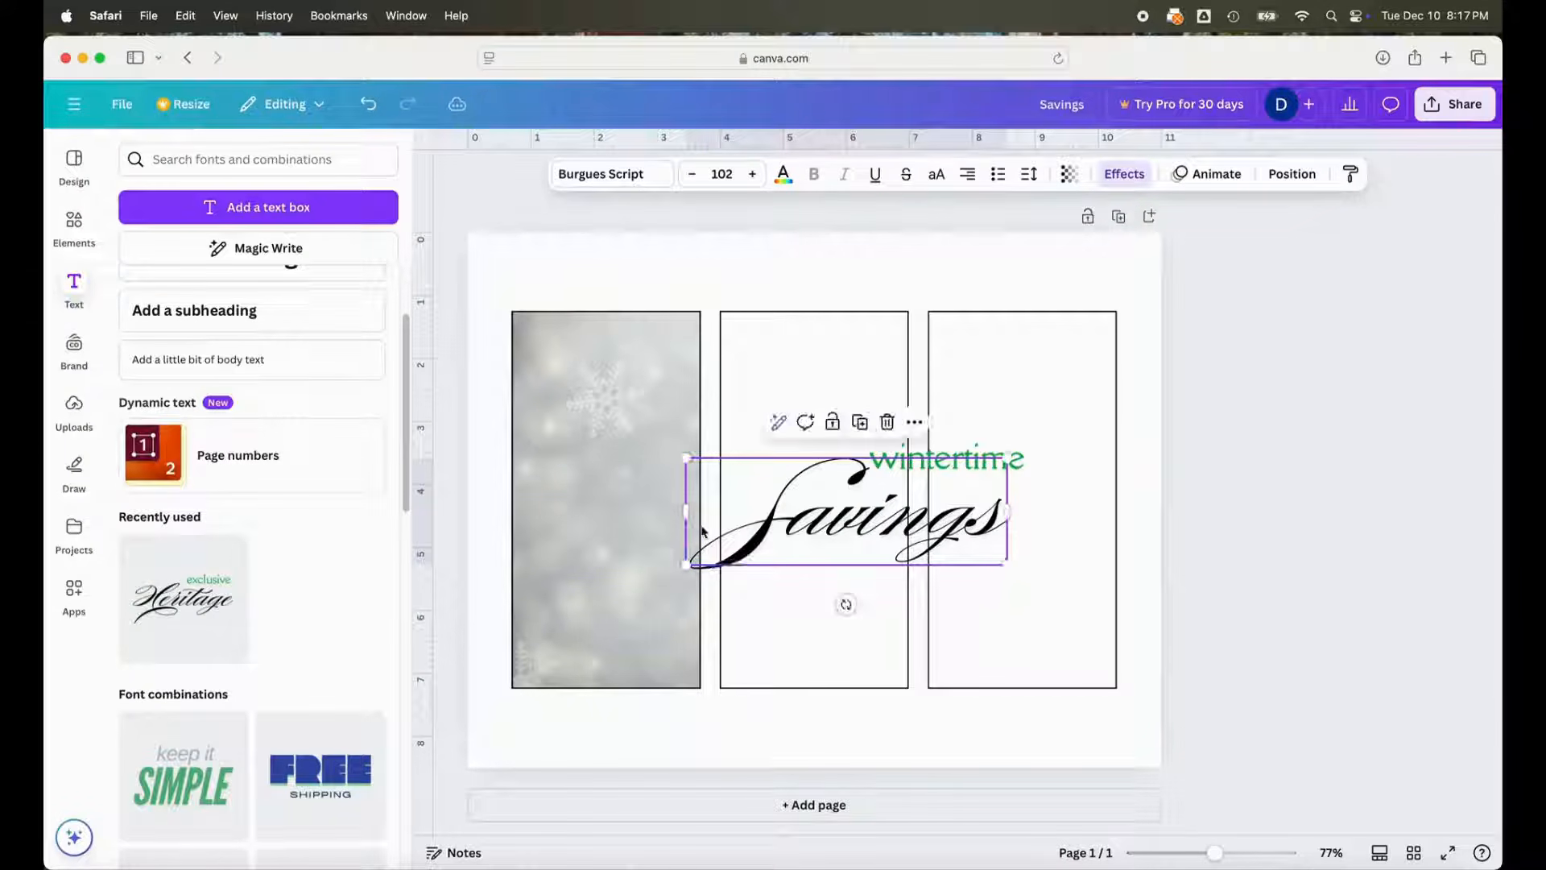
- Group the "wintertime" and "Savings" texts, shrink the group to the first rectangle's width and place it near that rectangle's top
left_click(951, 471, "shift")
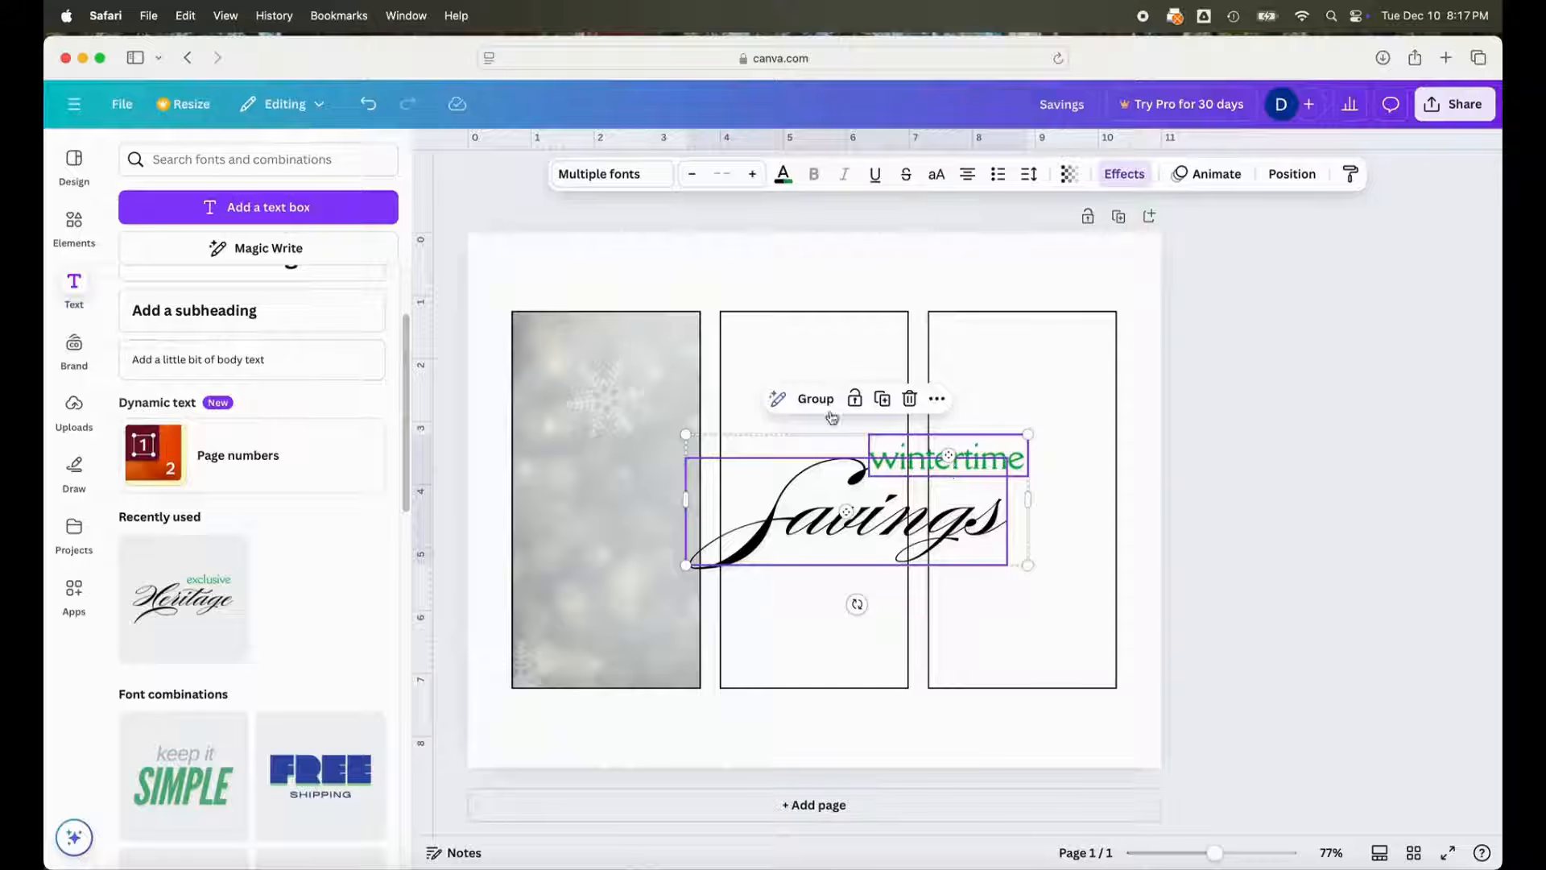
left_click(825, 403)
left_click_drag(1022, 562, 637, 359)
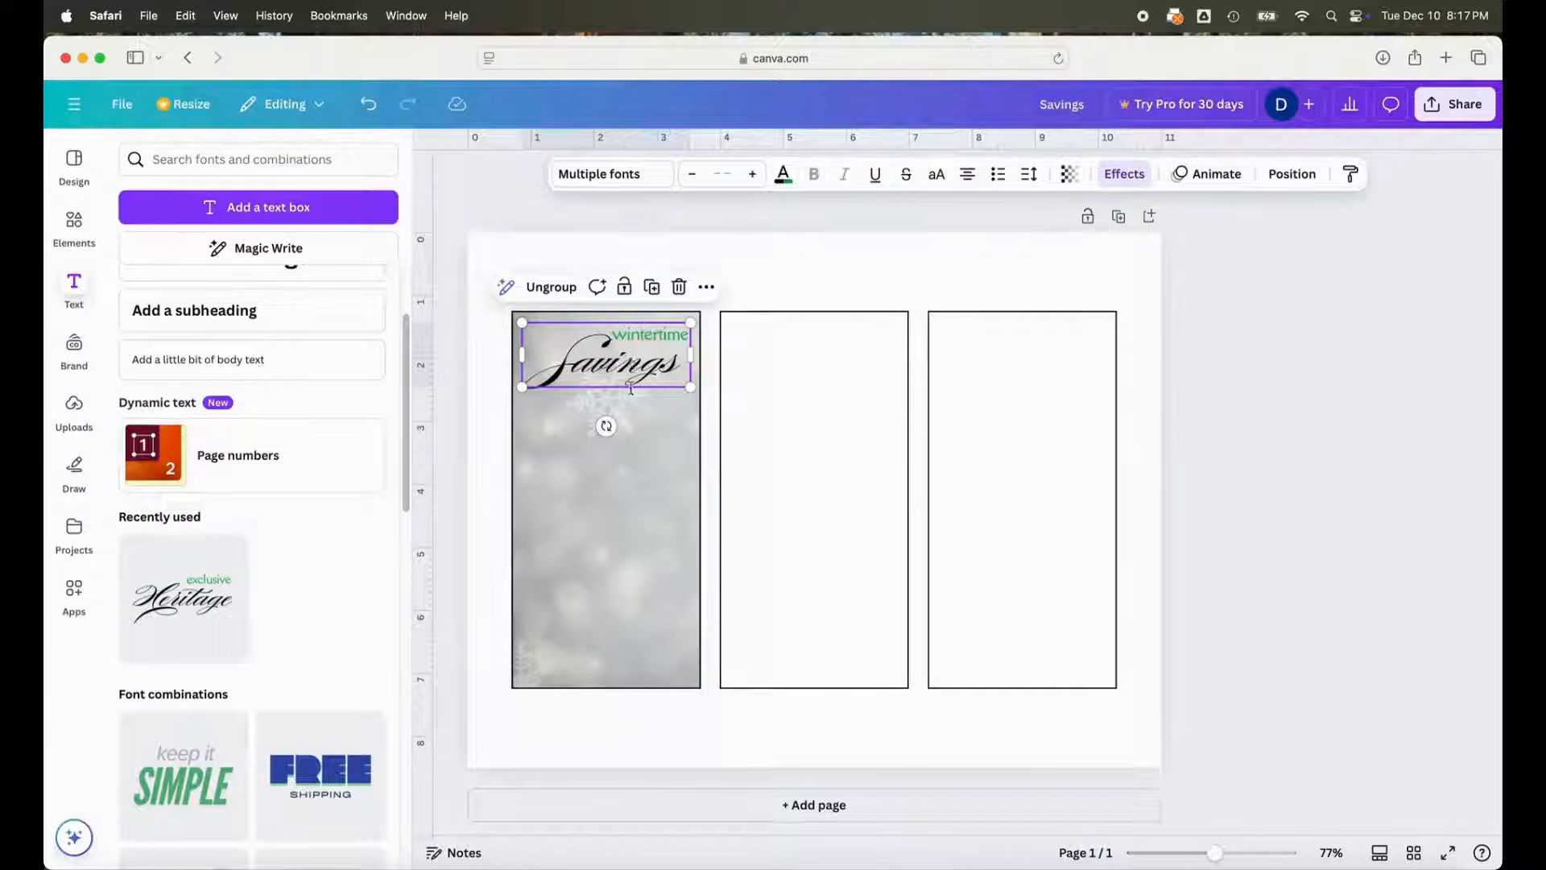
left_click(620, 550)
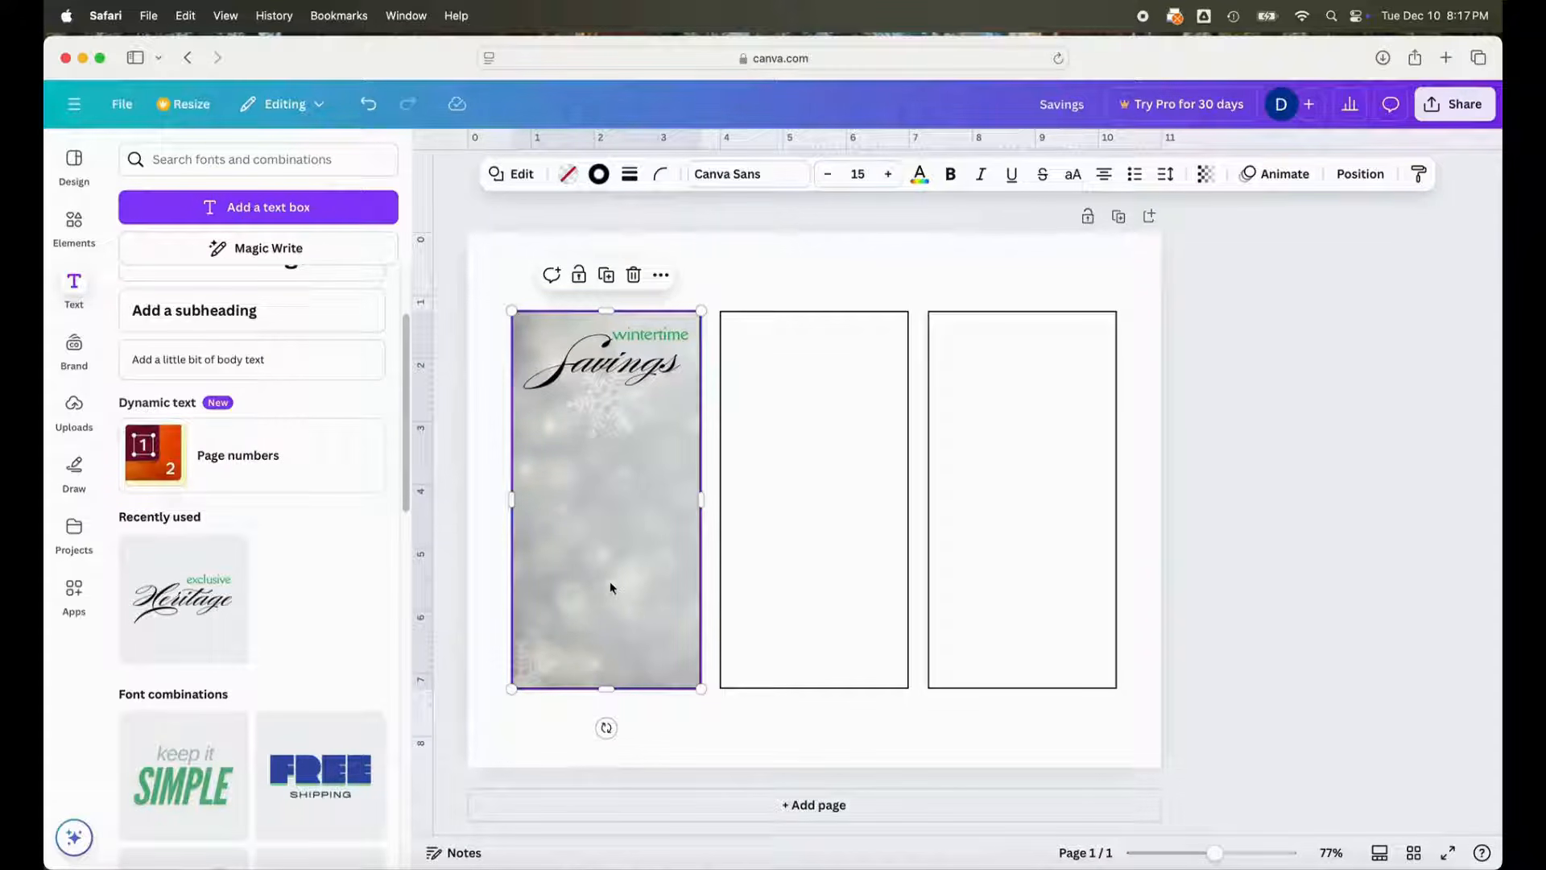
- Search the elements for "snowflake" and limit the results to graphics
left_click(89, 239)
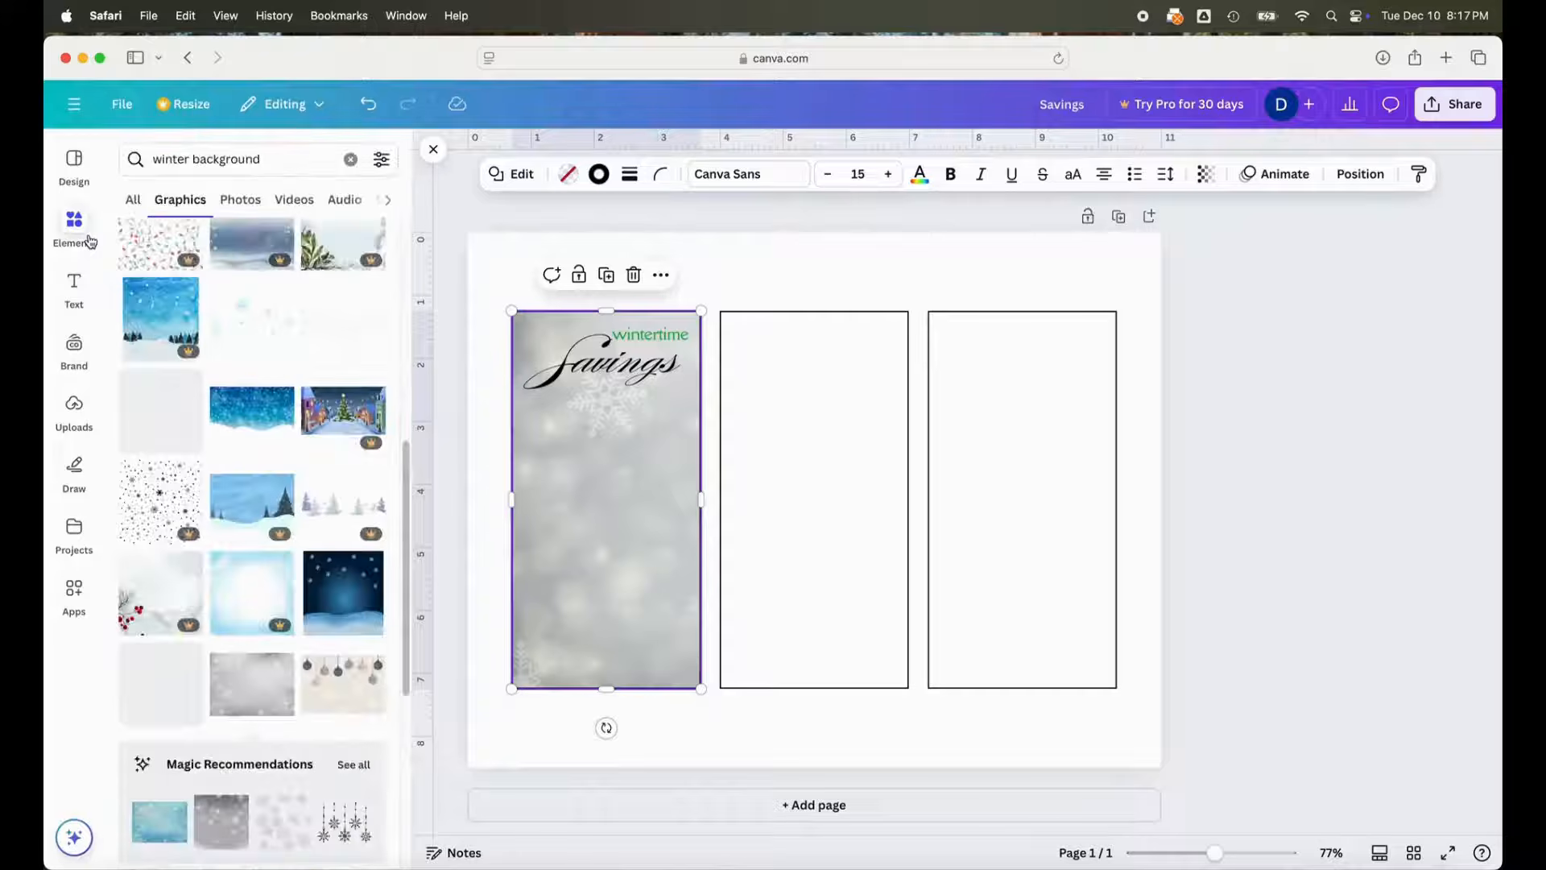
left_click(350, 161)
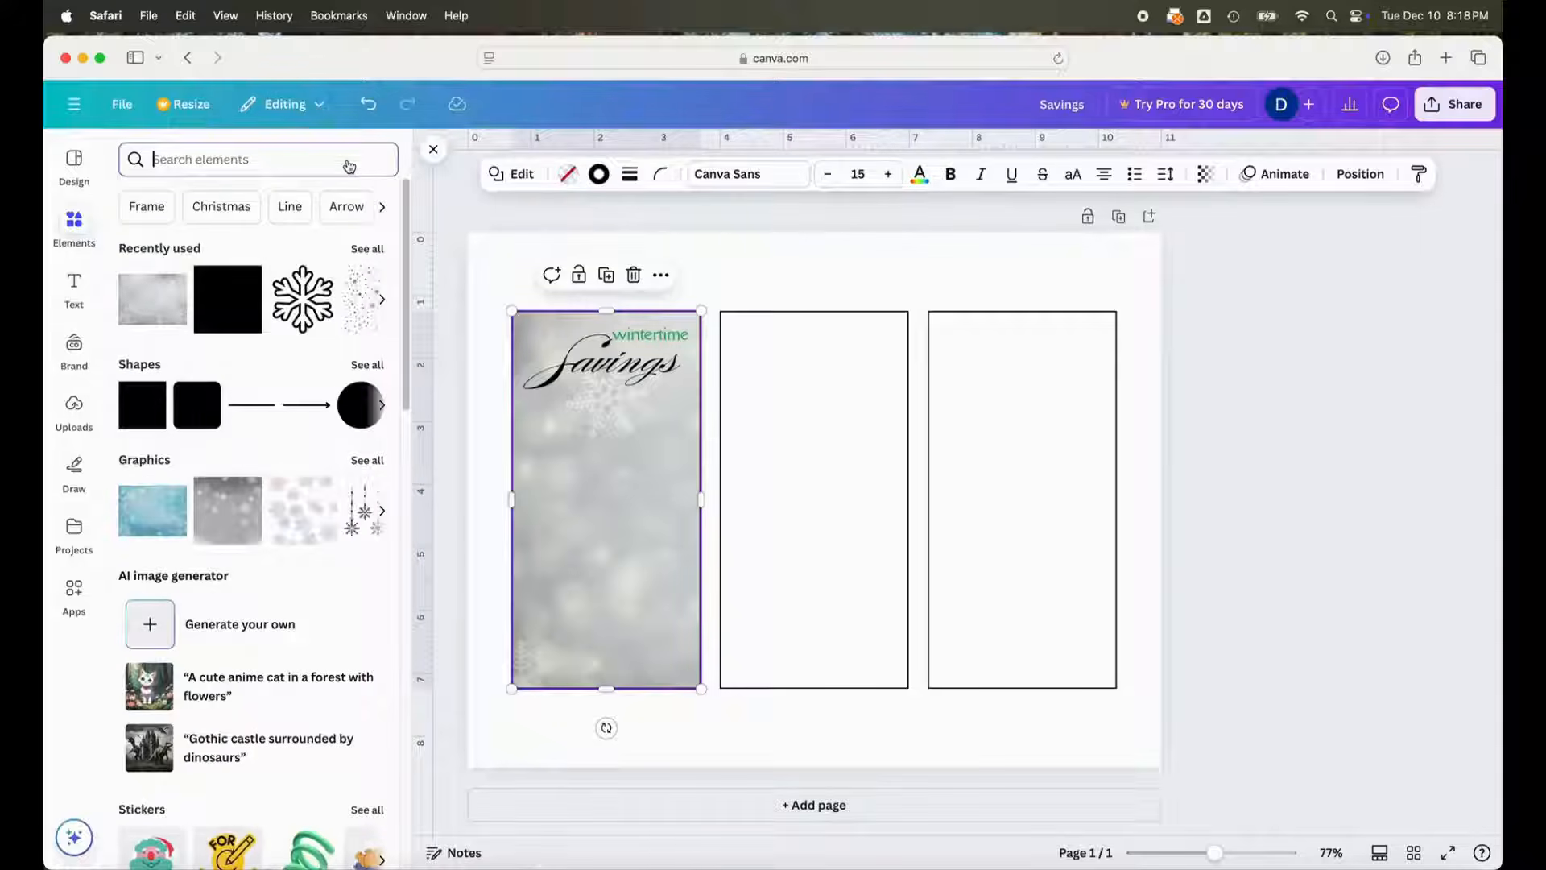
type("snowflake")
key("Return")
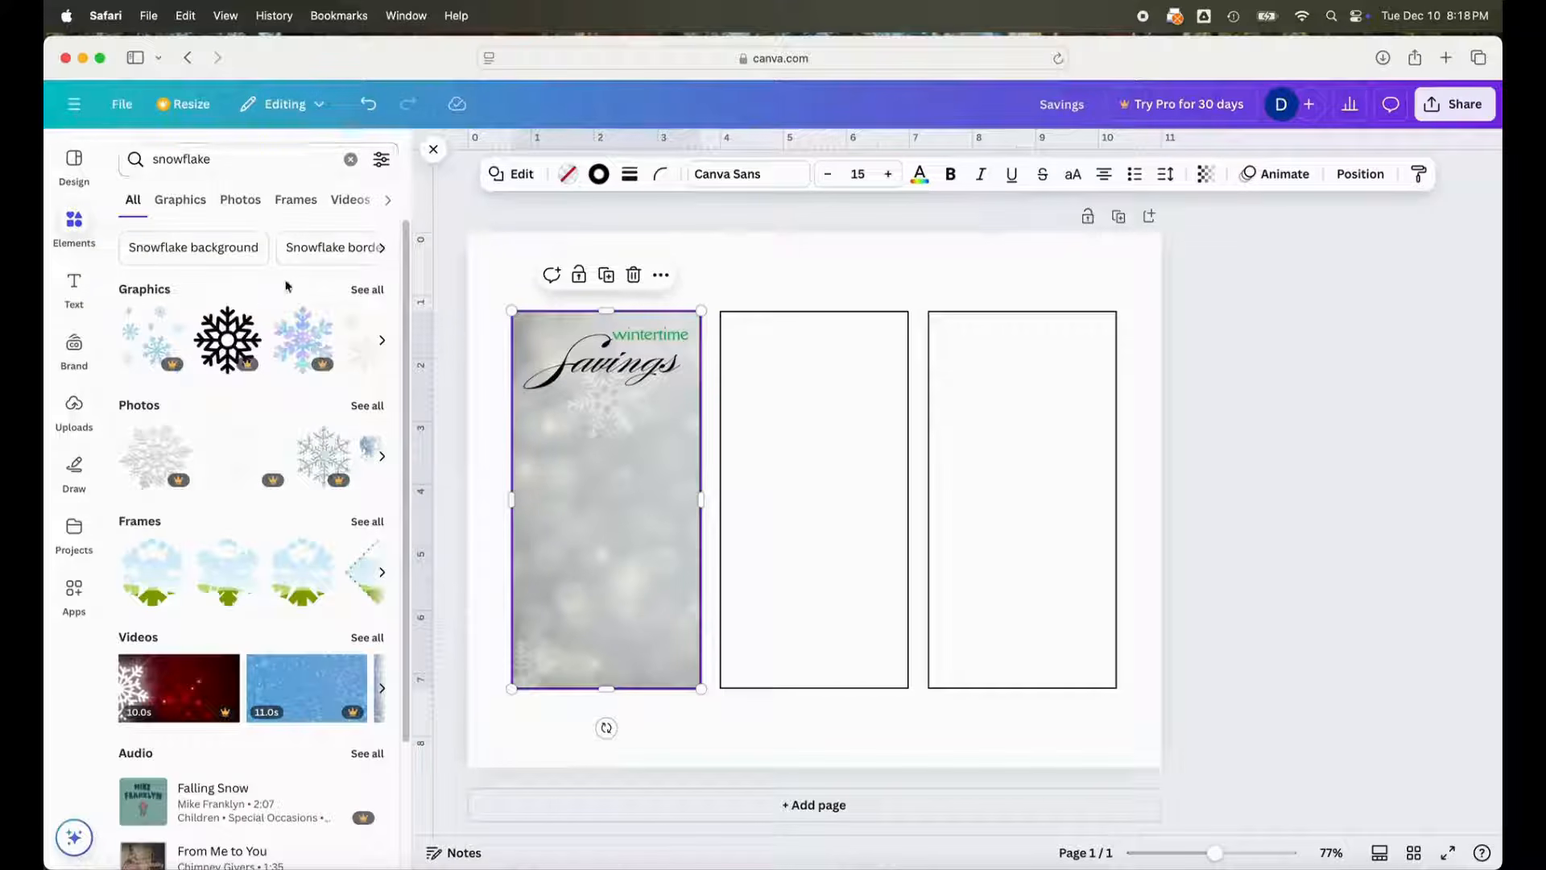
left_click(180, 201)
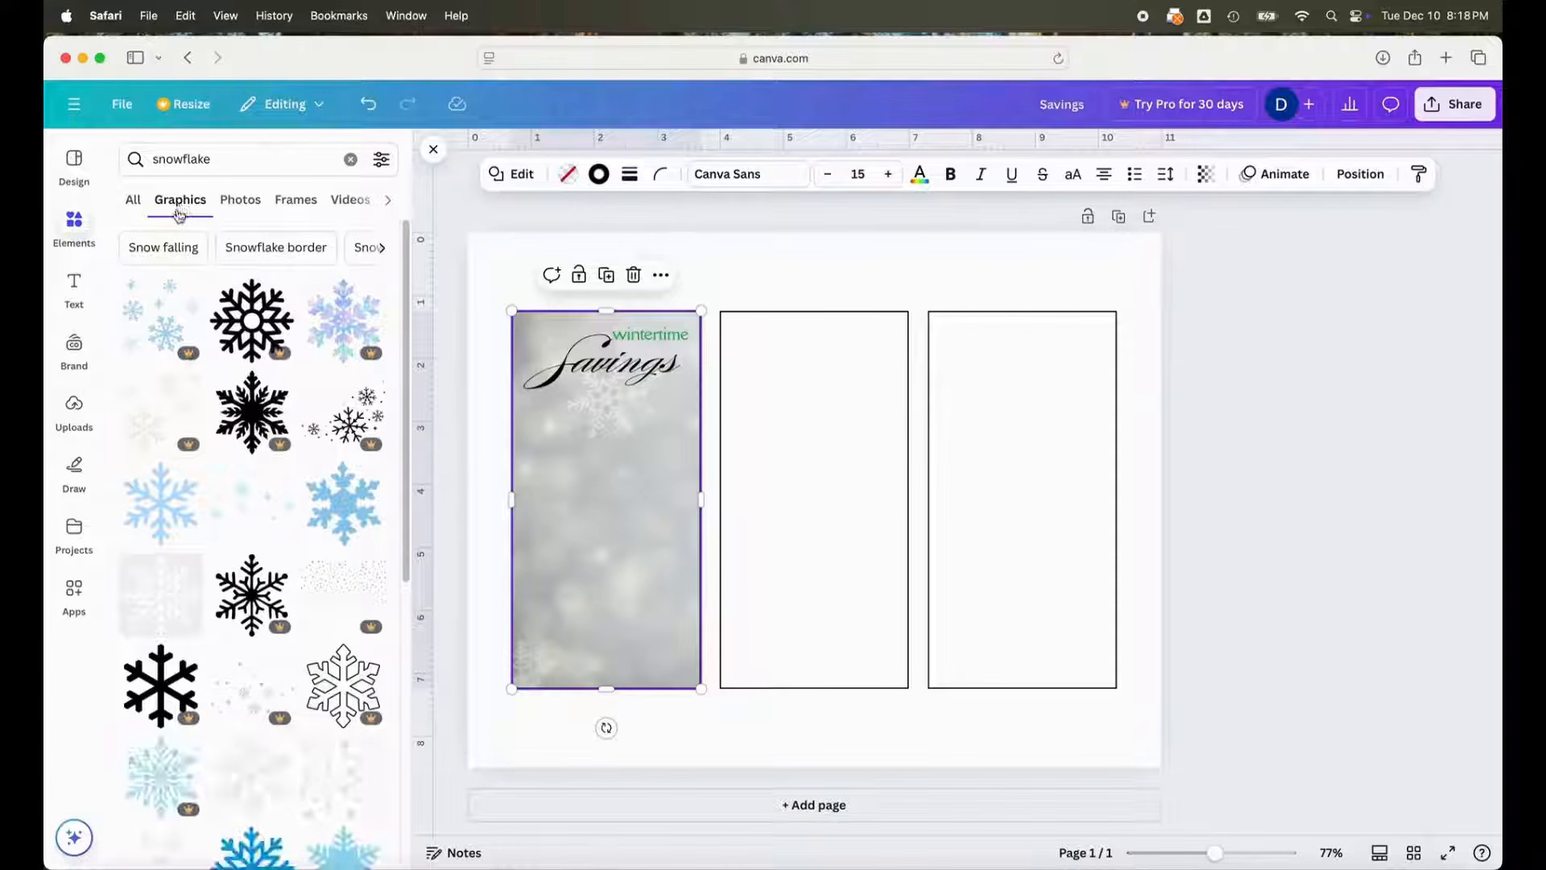
- Find the snowflake graphic with the thick black outline, add it and move it onto the first rectangle below the title
scroll(199, 408, "down", 3)
scroll(199, 409, "down", 6)
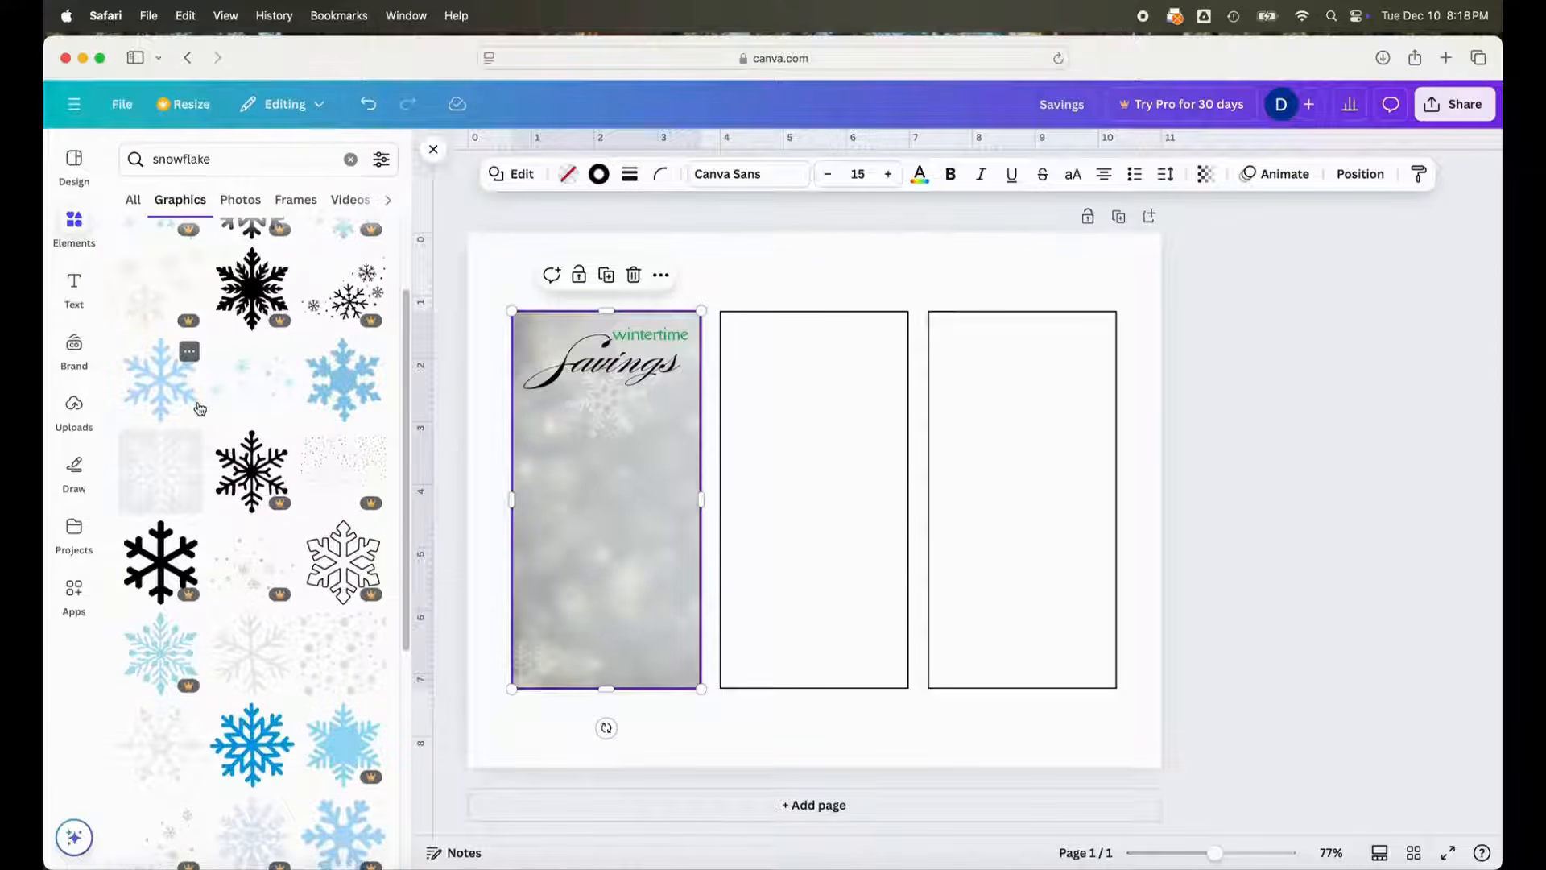
scroll(199, 408, "down", 12)
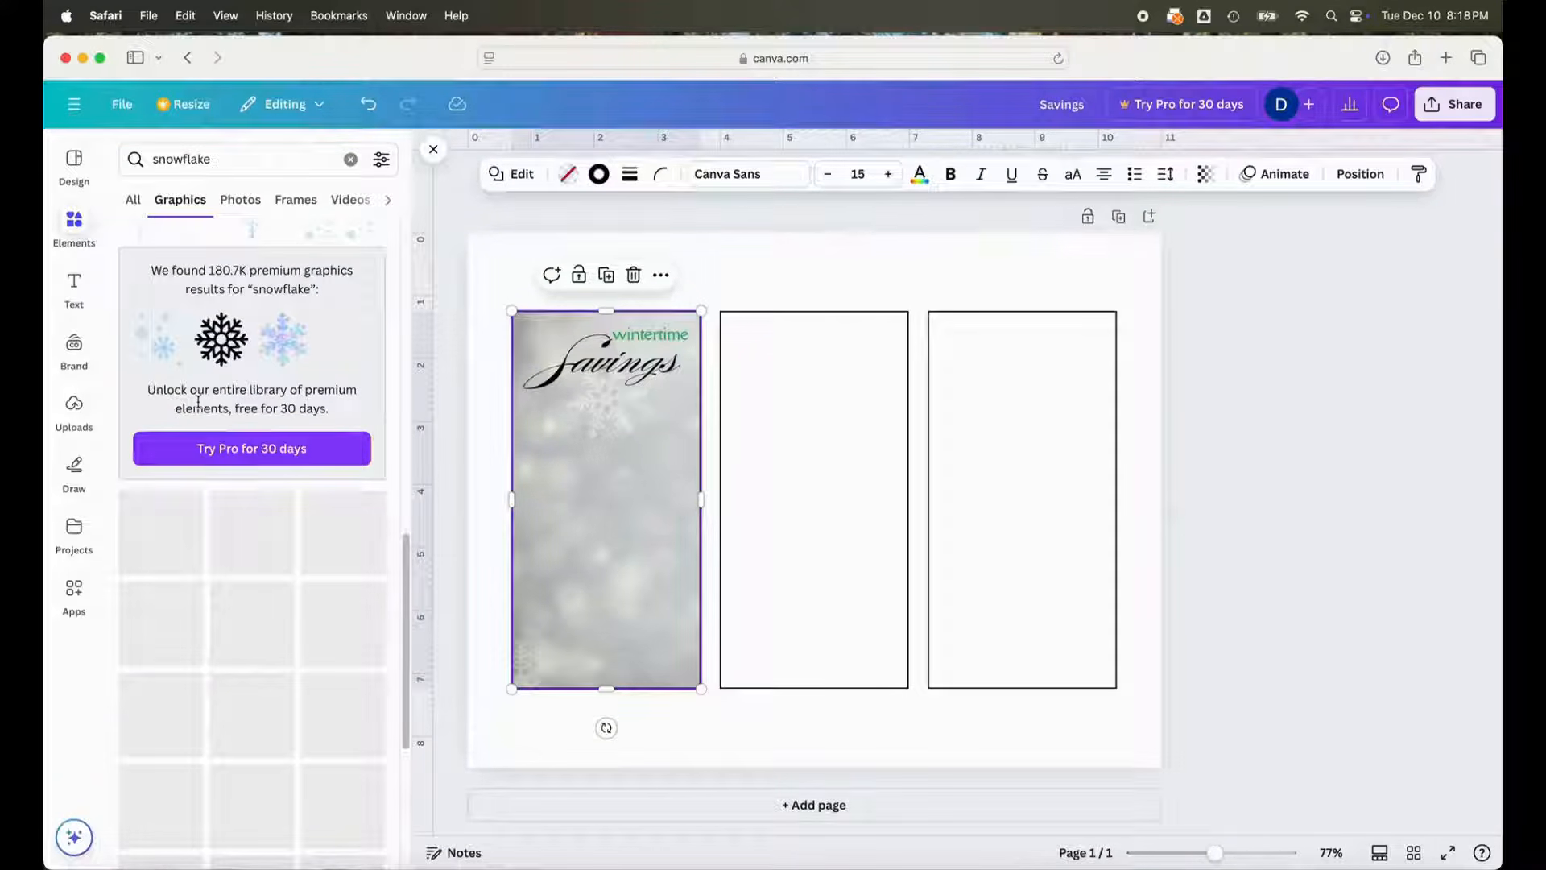
scroll(199, 409, "down", 3)
scroll(199, 408, "down", 6)
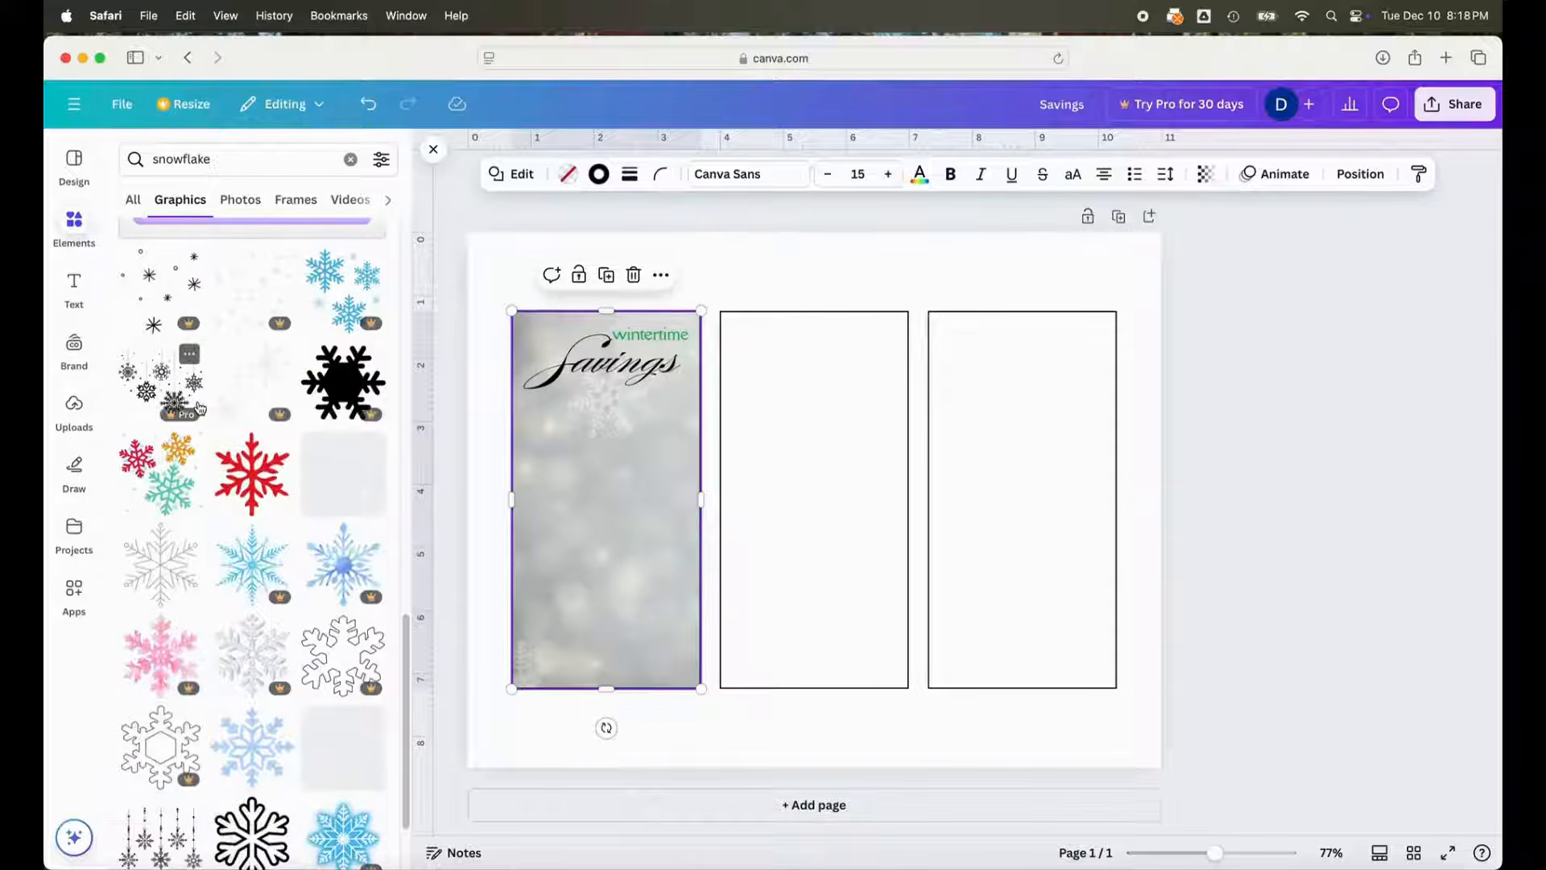
scroll(199, 408, "down", 1)
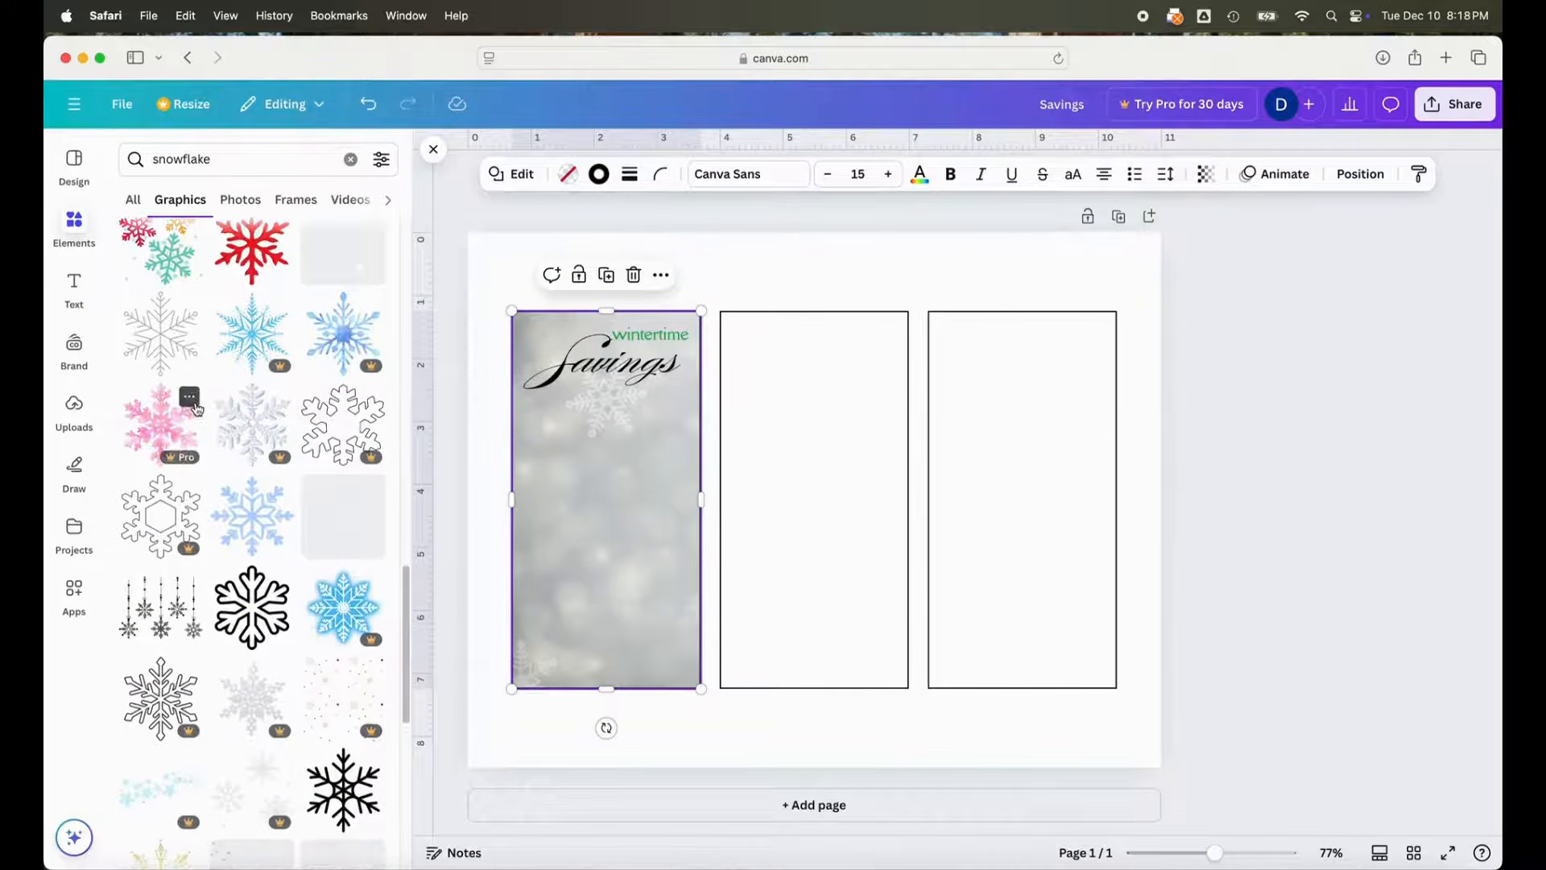
left_click(252, 618)
left_click_drag(812, 541, 623, 555)
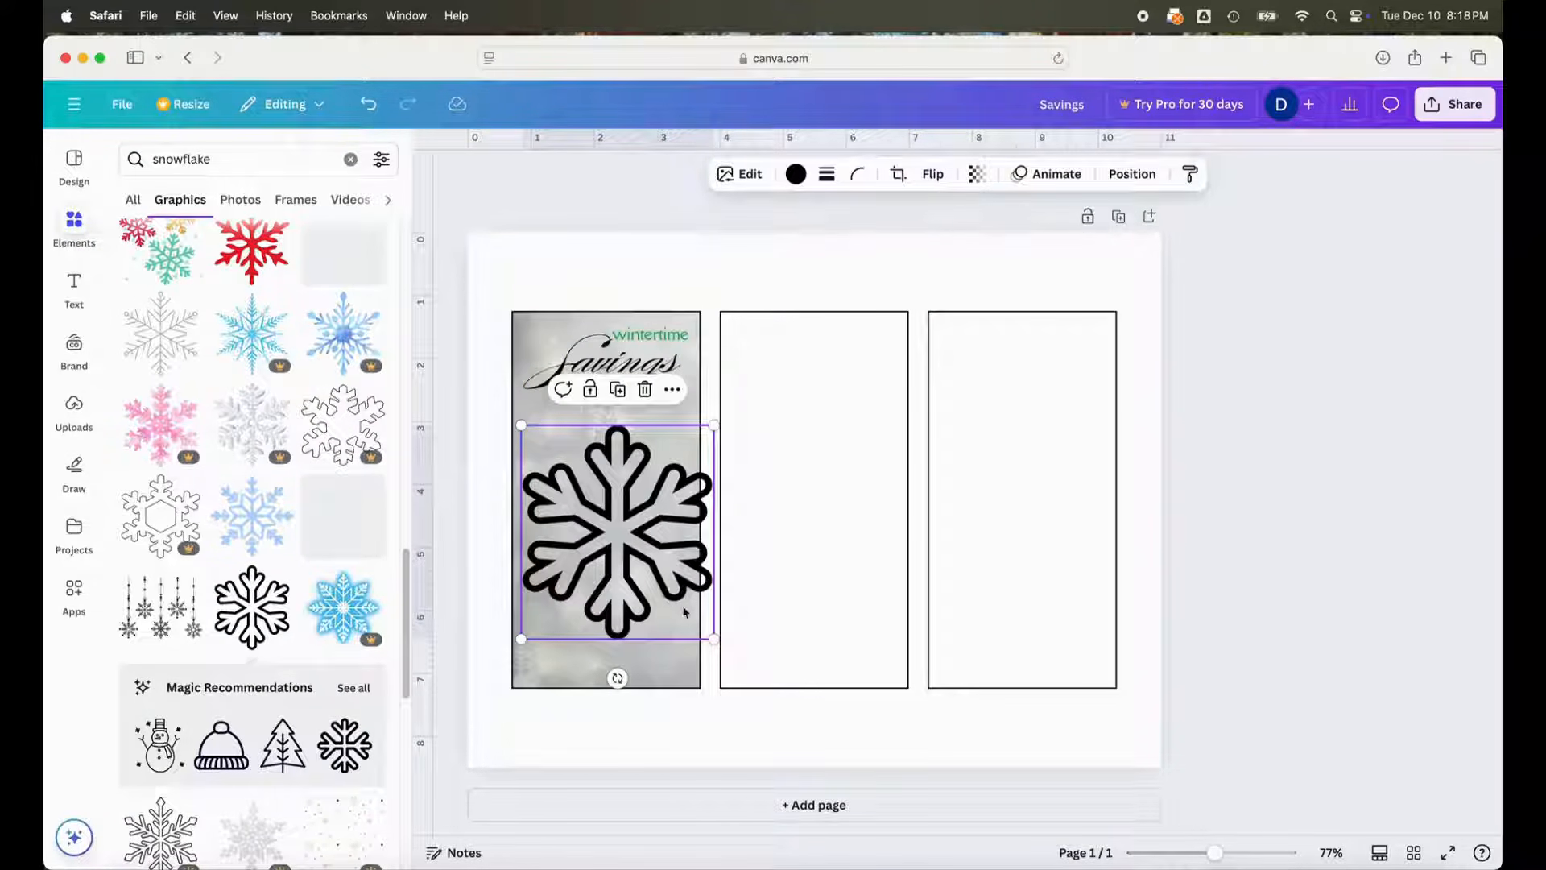
- Set the snowflake graphic's width to 0.5 in and keep it selected
left_click(1131, 173)
left_click(147, 559)
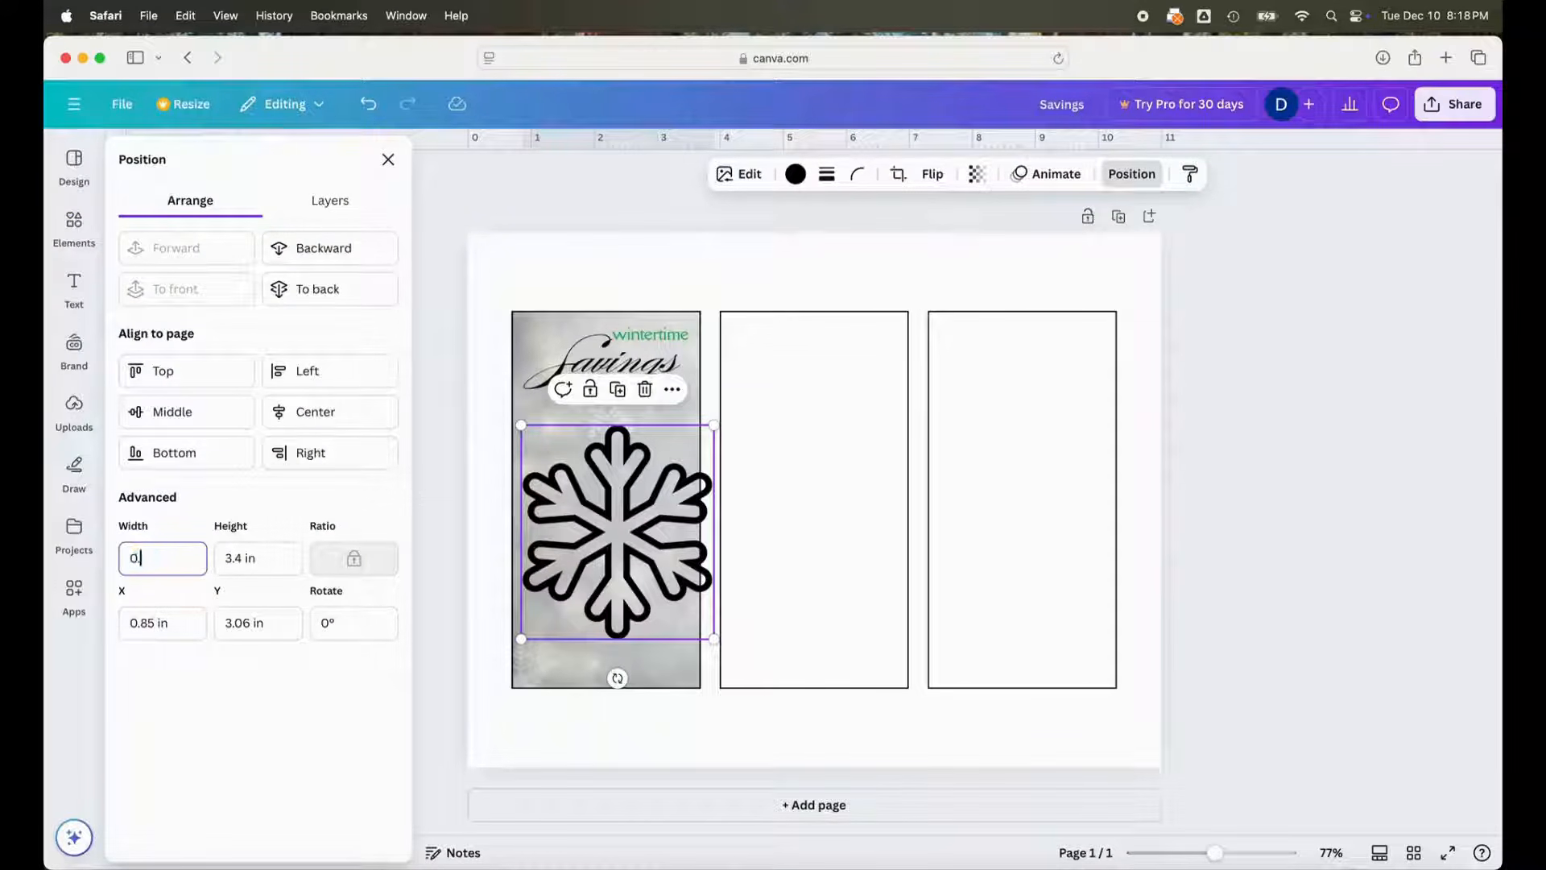
key("Return")
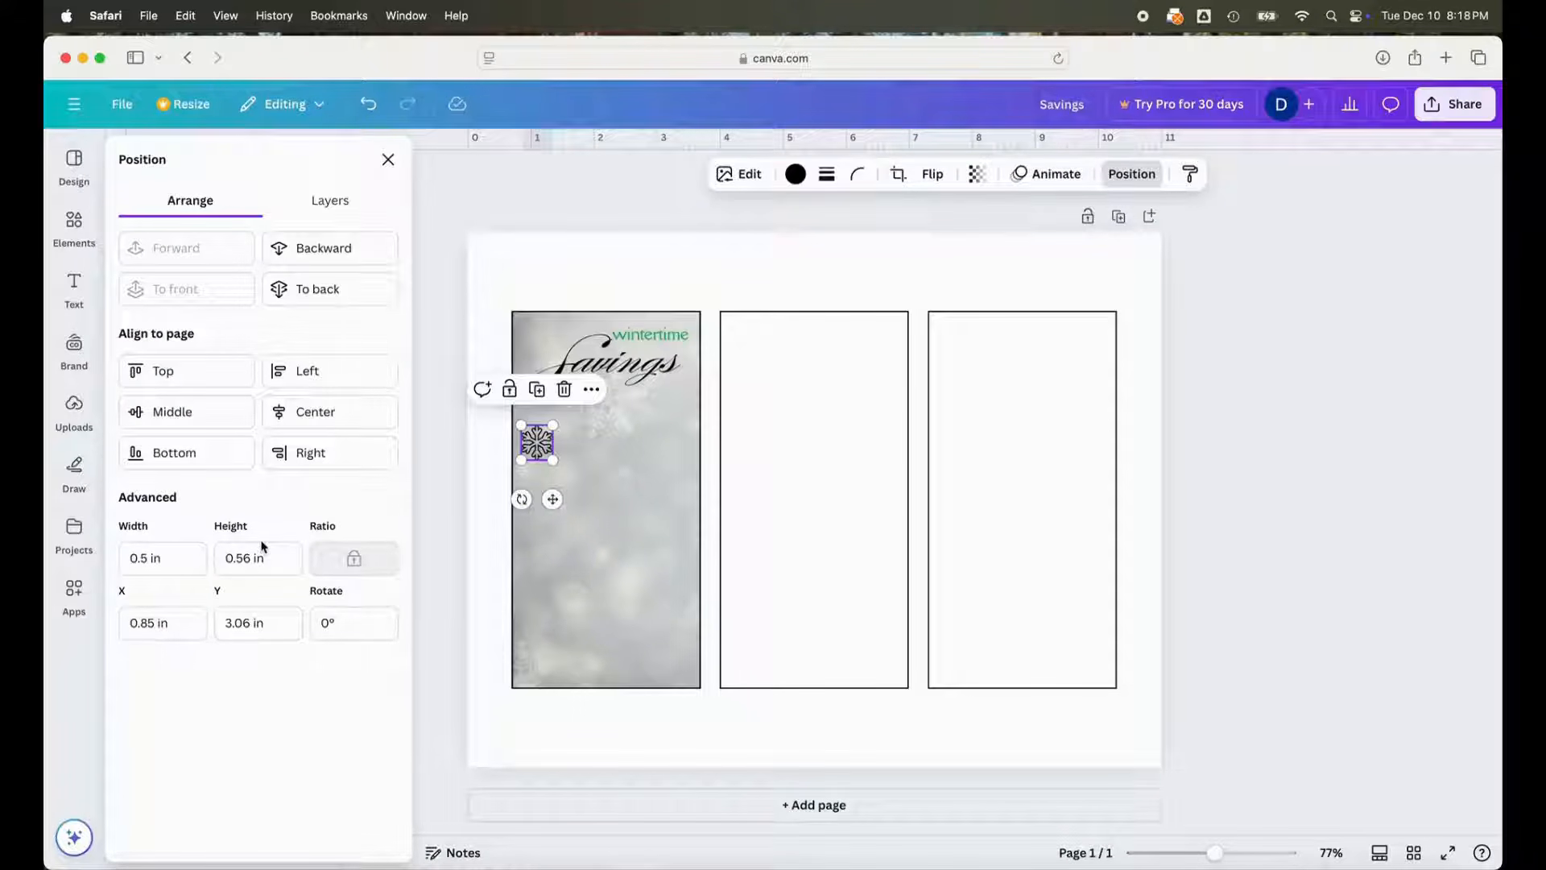
left_click(586, 475)
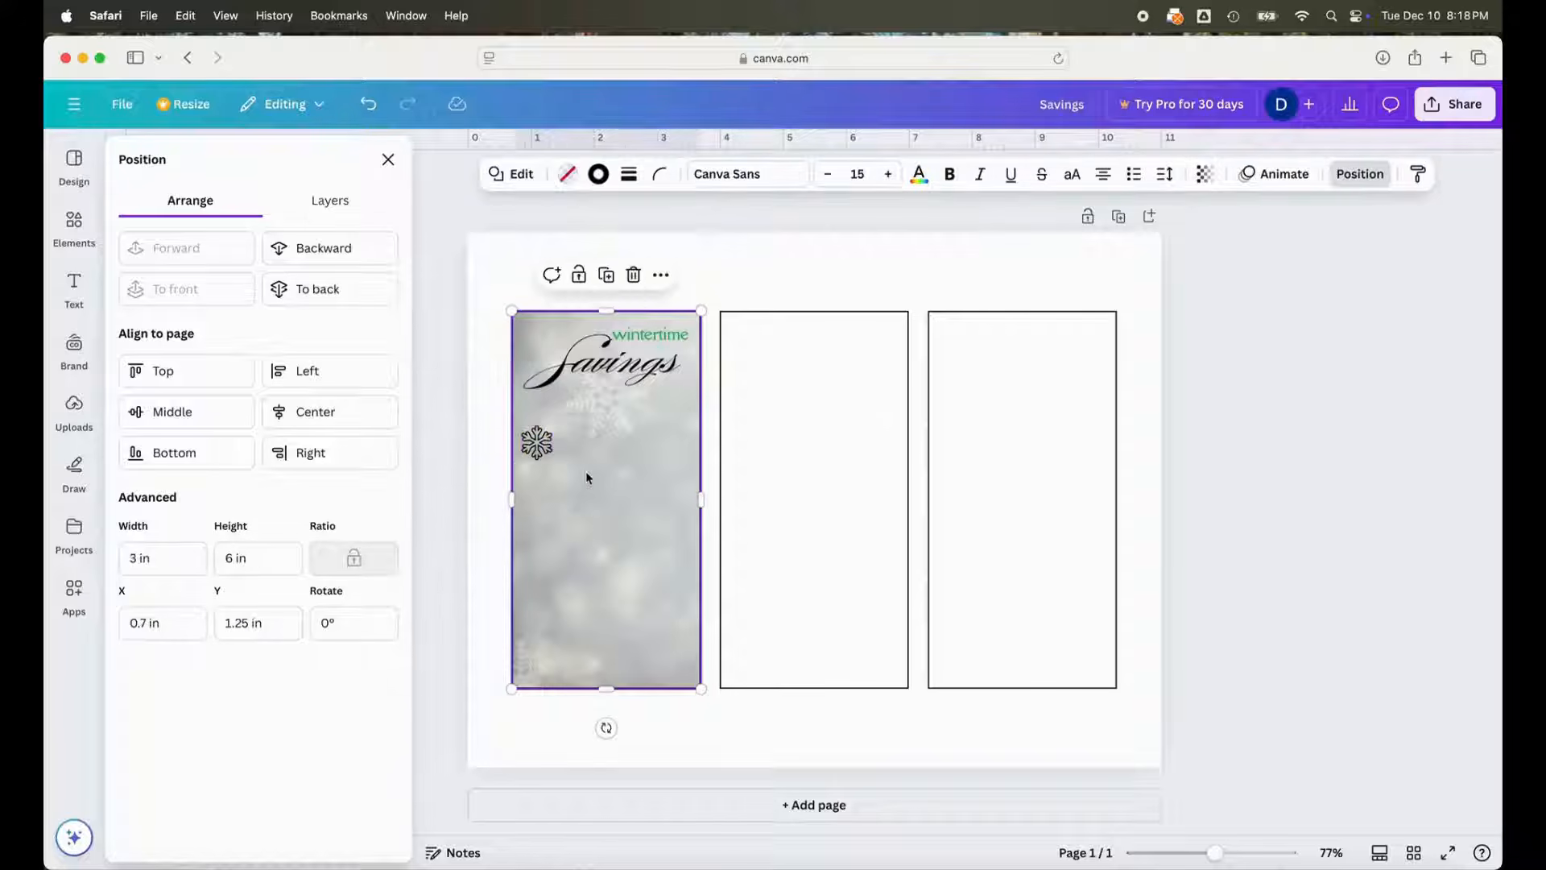
left_click(536, 442)
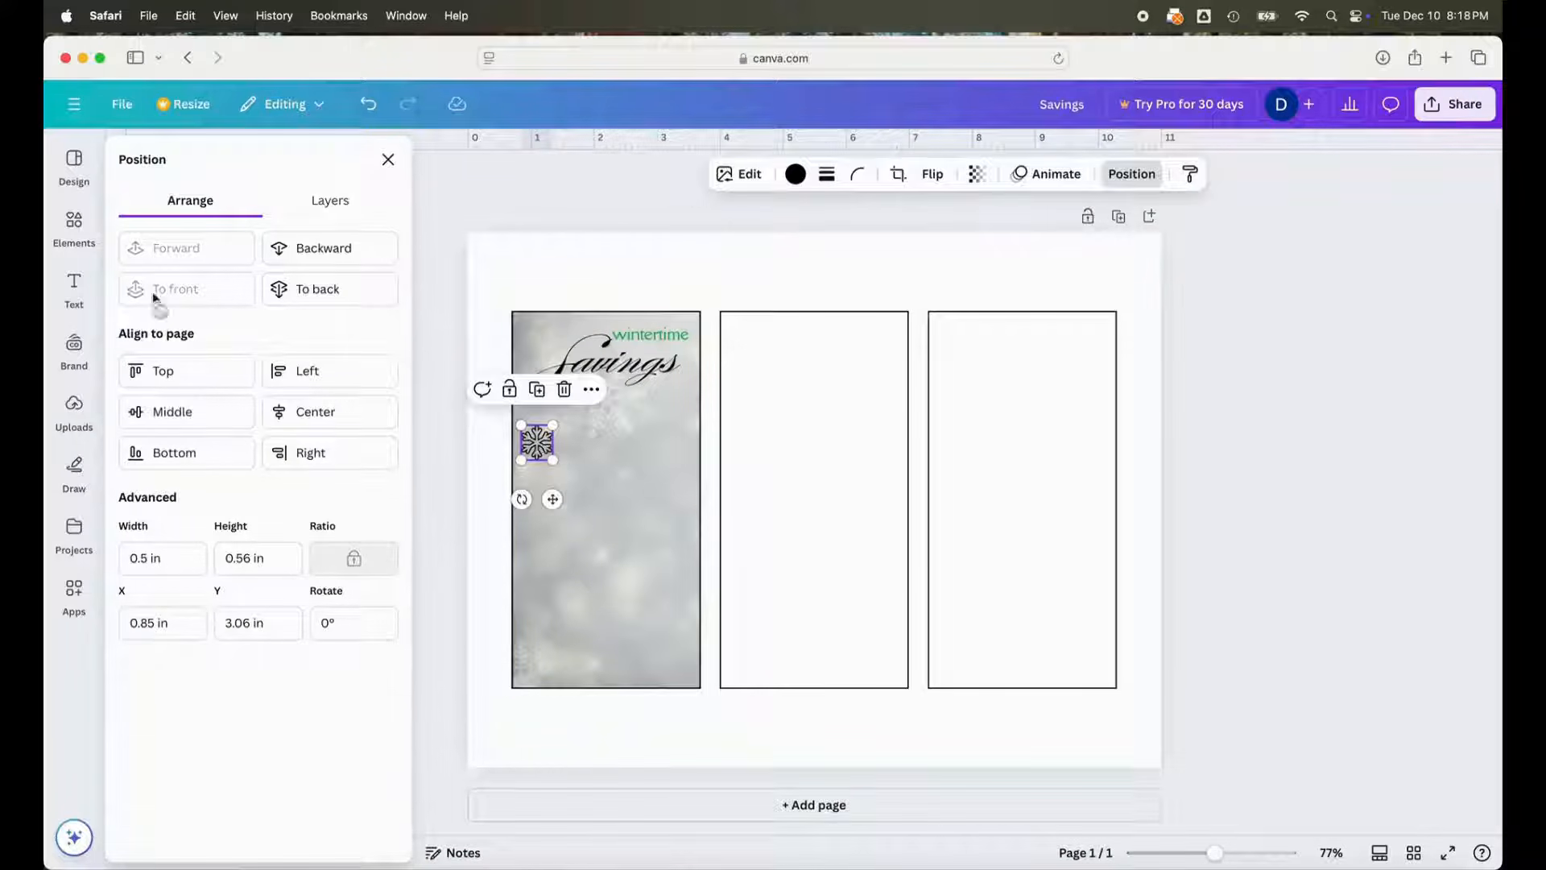
- Add a circle shape to the page and fill it with white
left_click(73, 224)
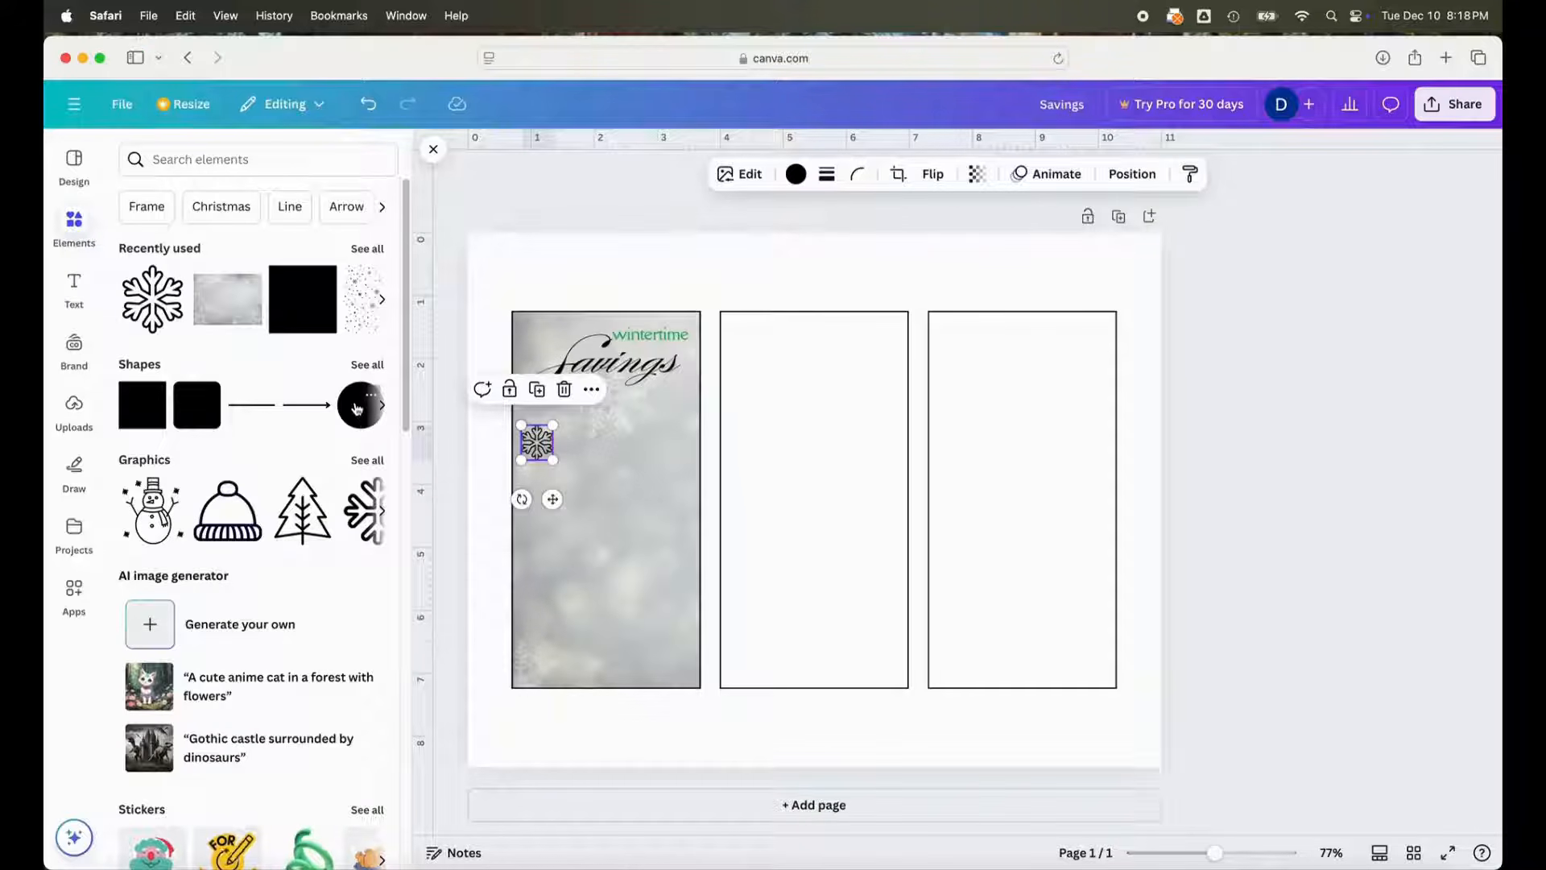
left_click(357, 405)
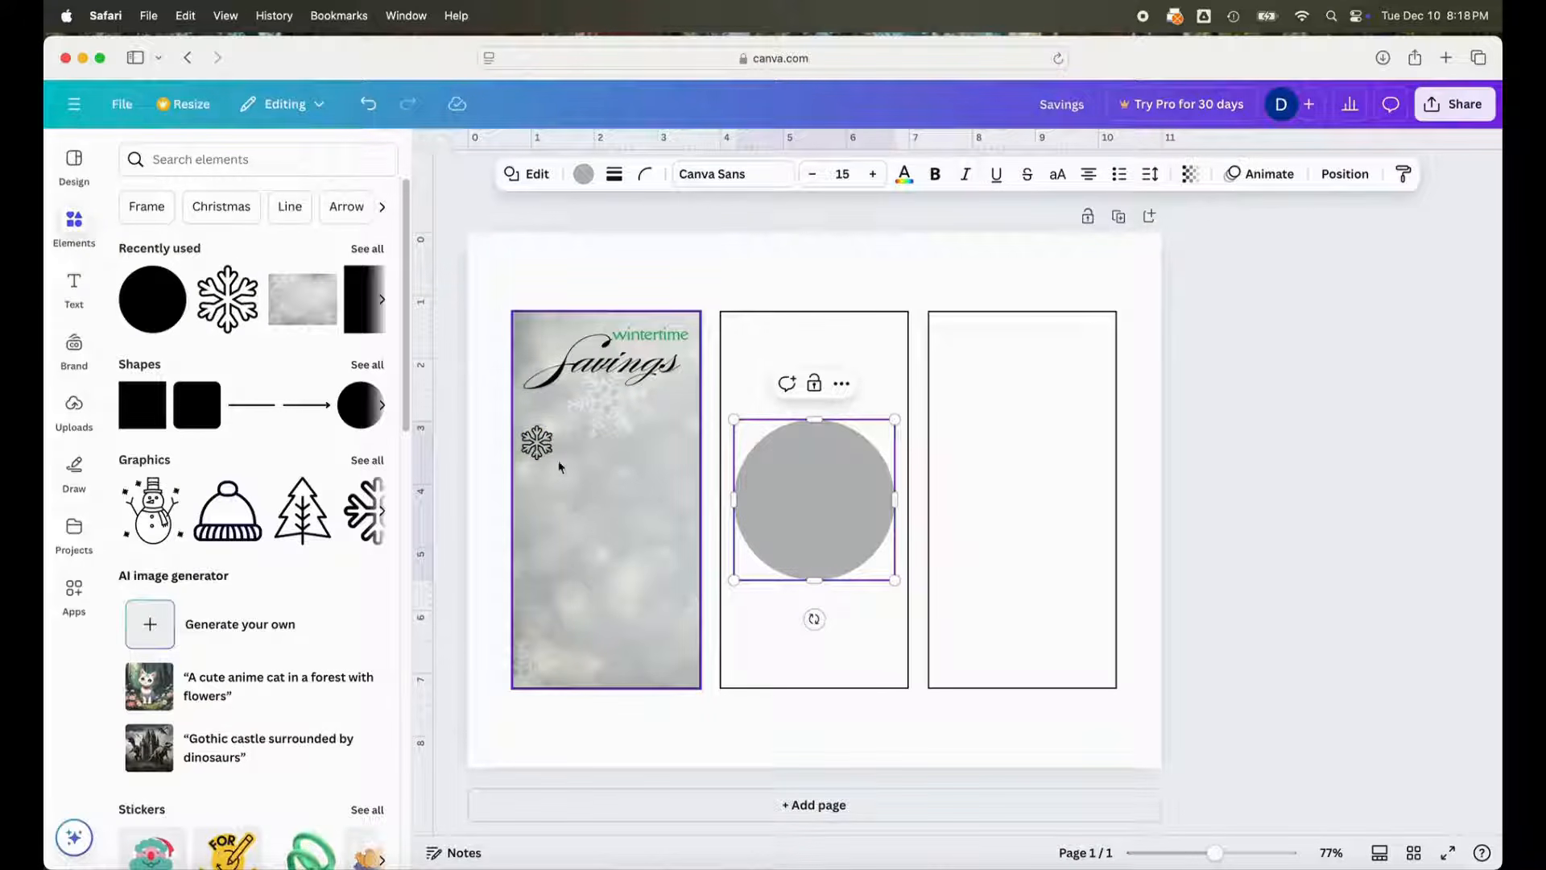
left_click(537, 443)
left_click(1138, 182)
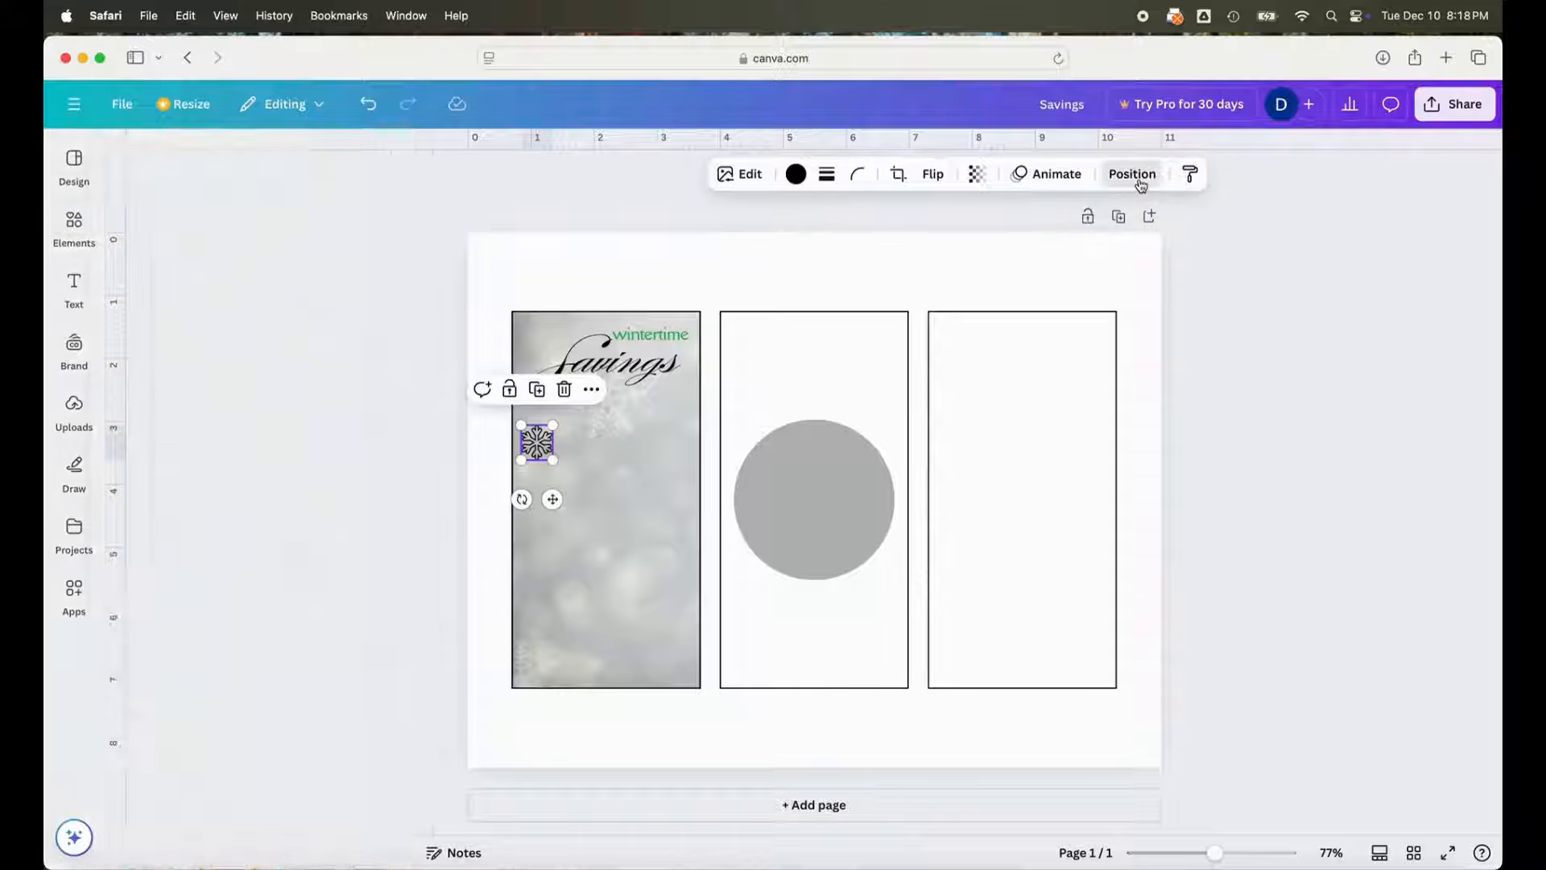
left_click(789, 488)
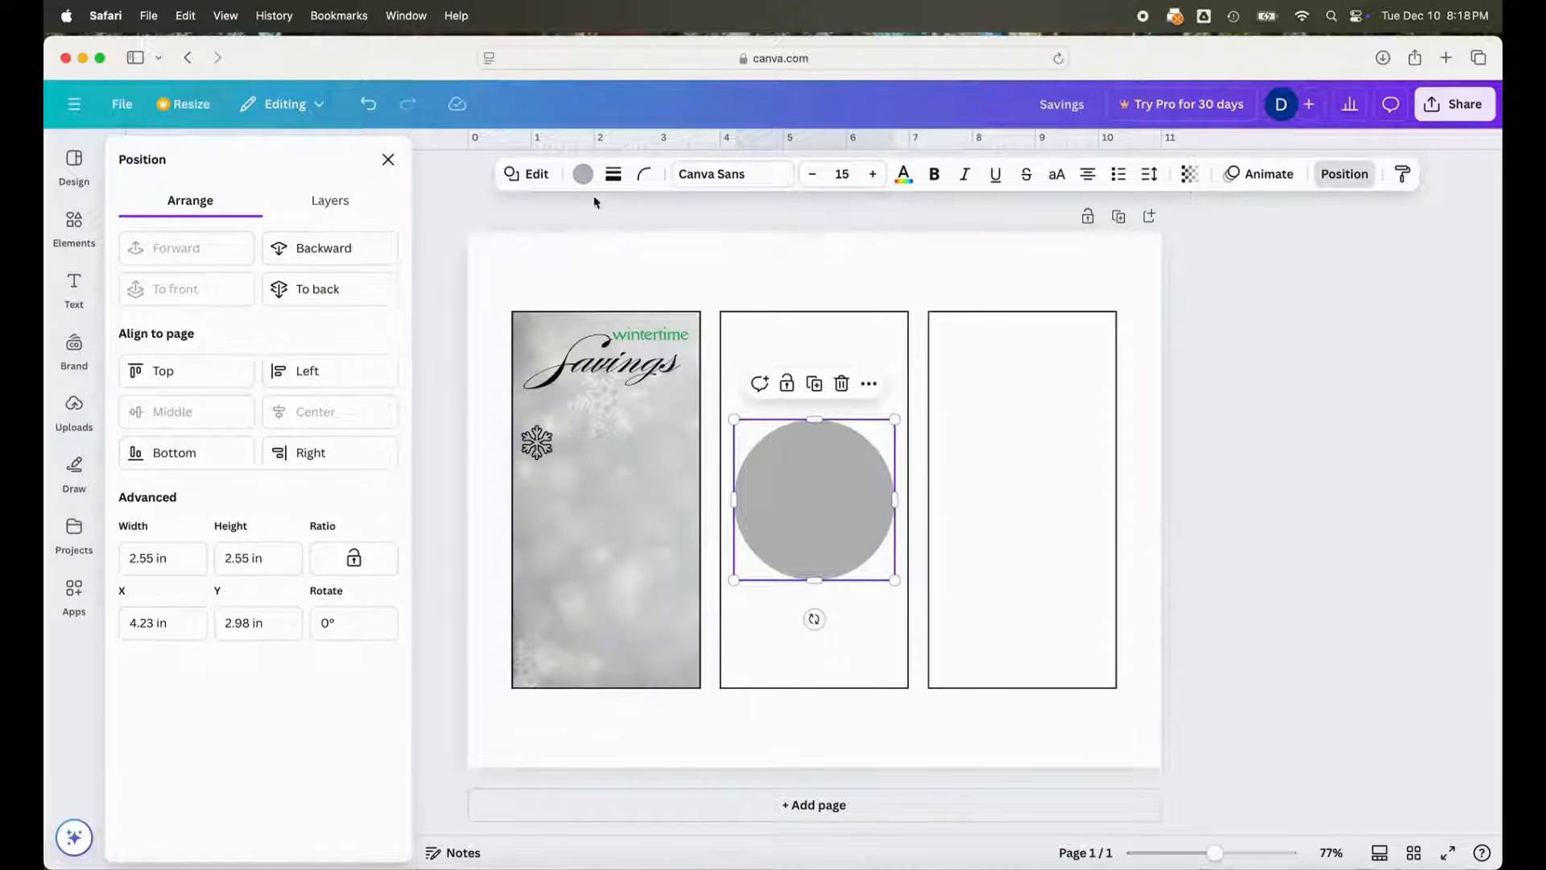
left_click(583, 174)
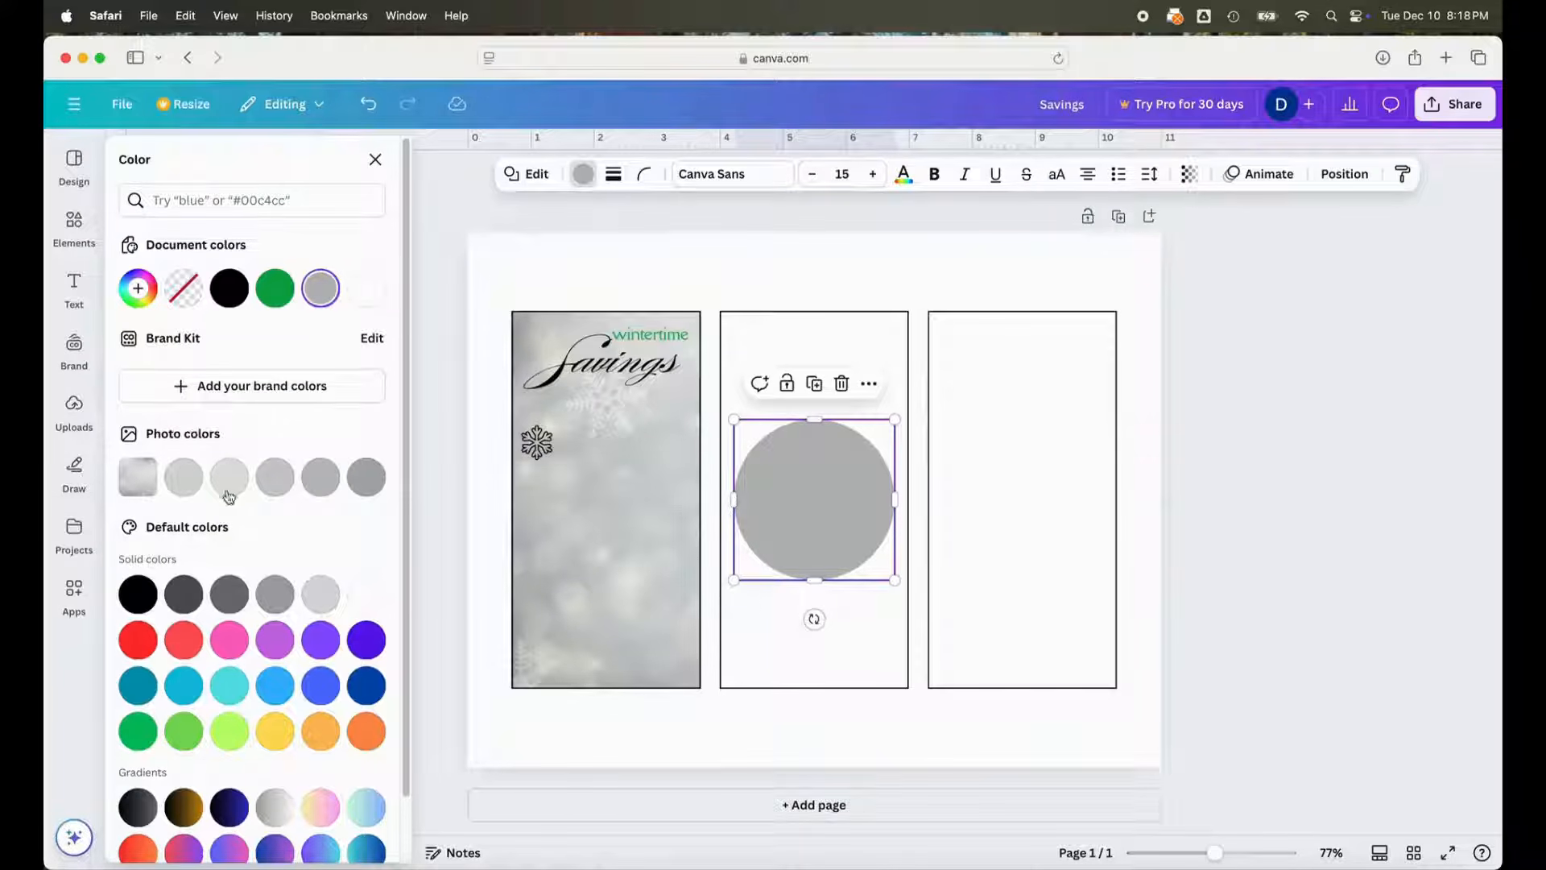
left_click(366, 594)
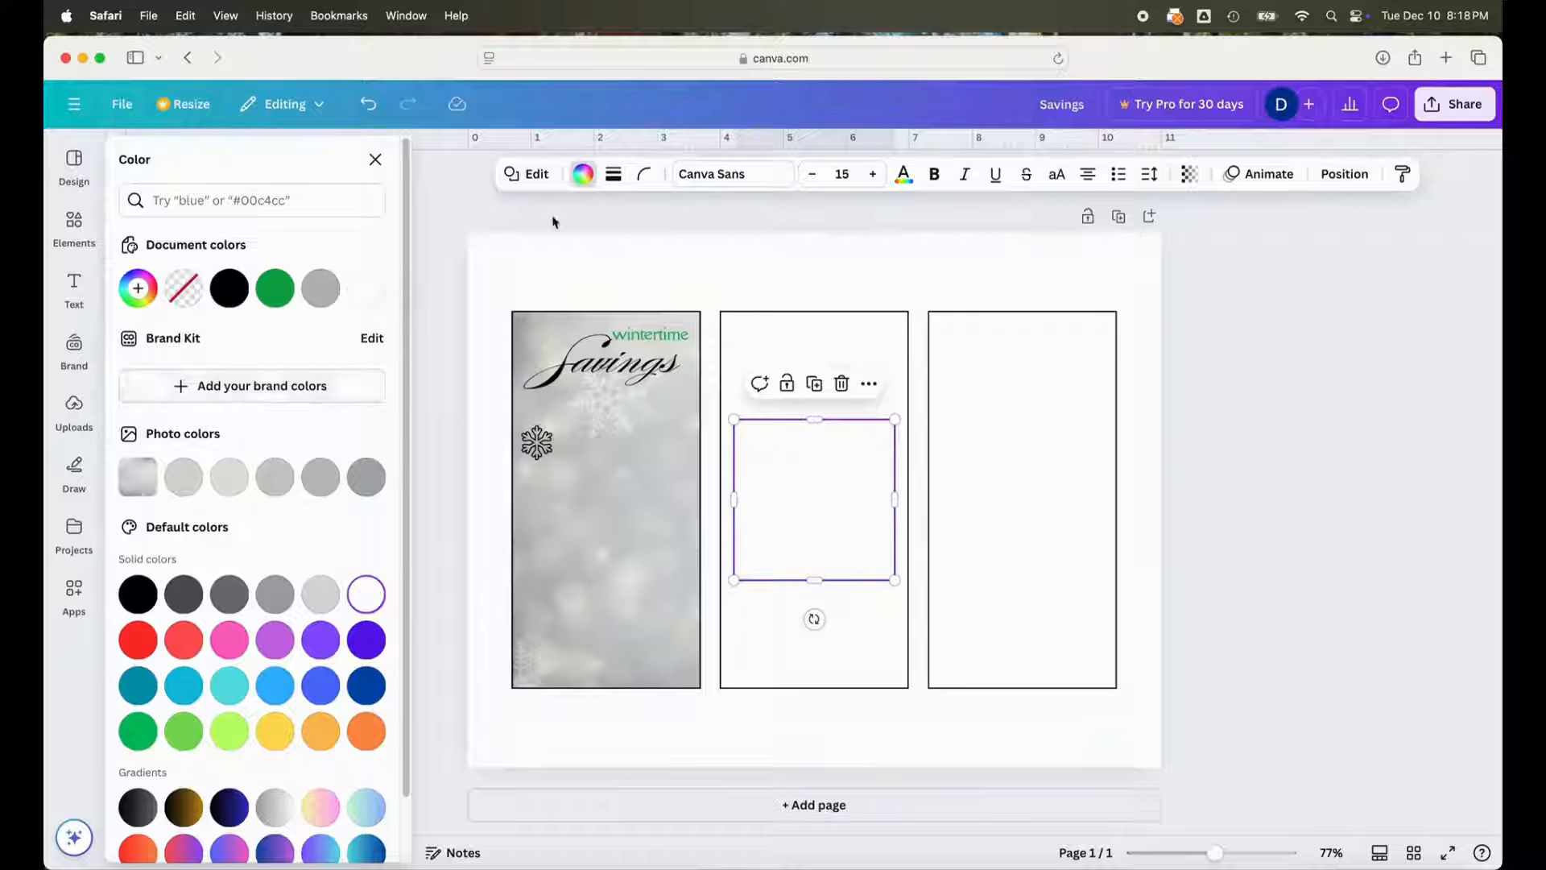
- Give the white circle a solid border with a weight of 1
left_click(613, 175)
left_click(576, 222)
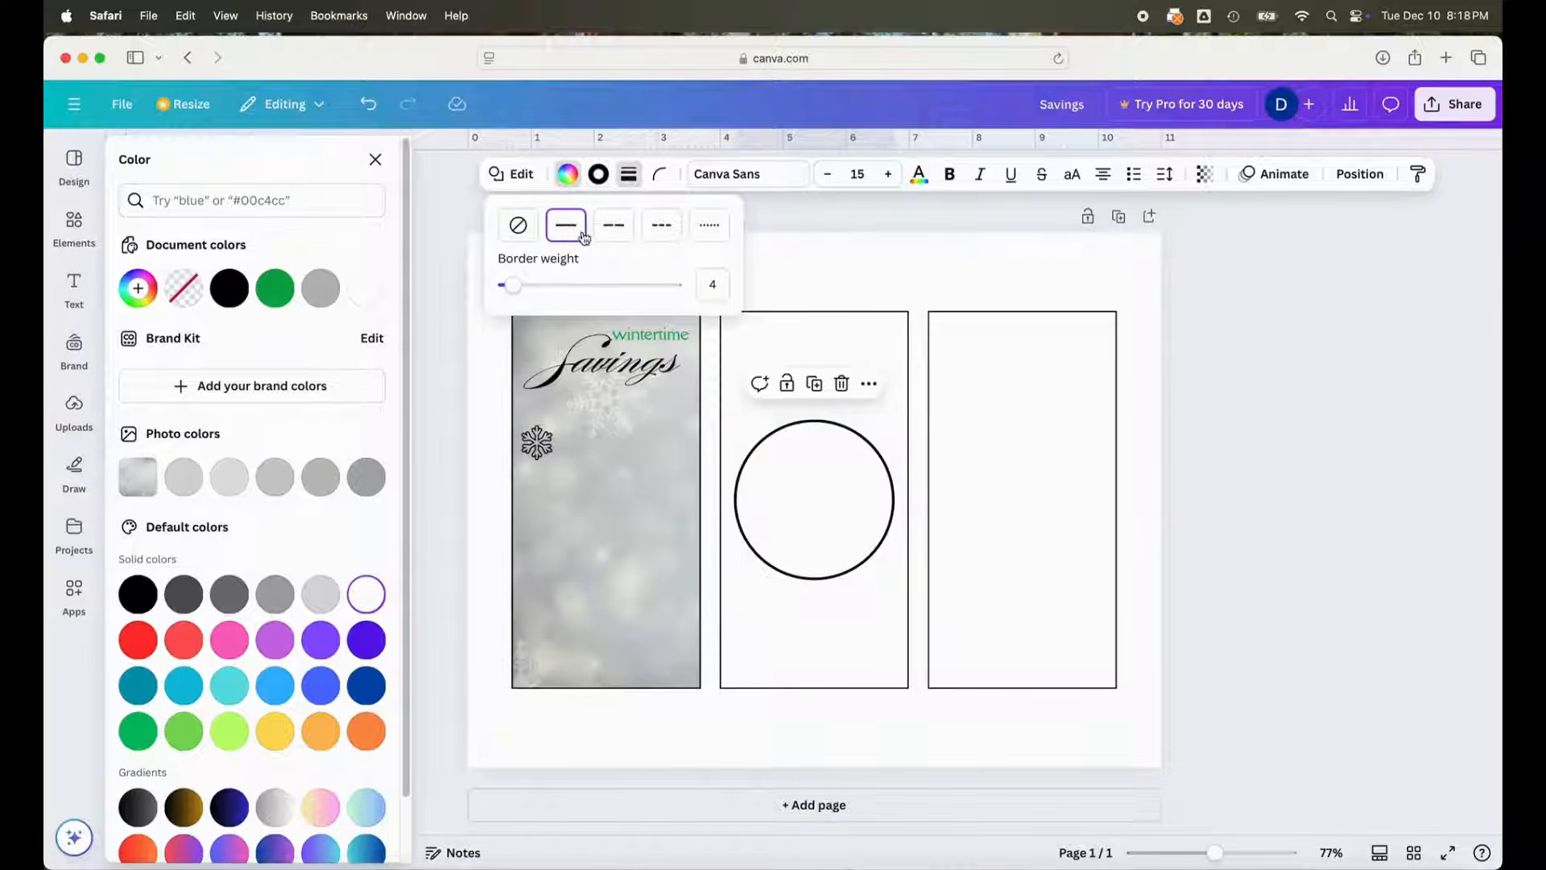
left_click(715, 286)
type("1")
key("Return")
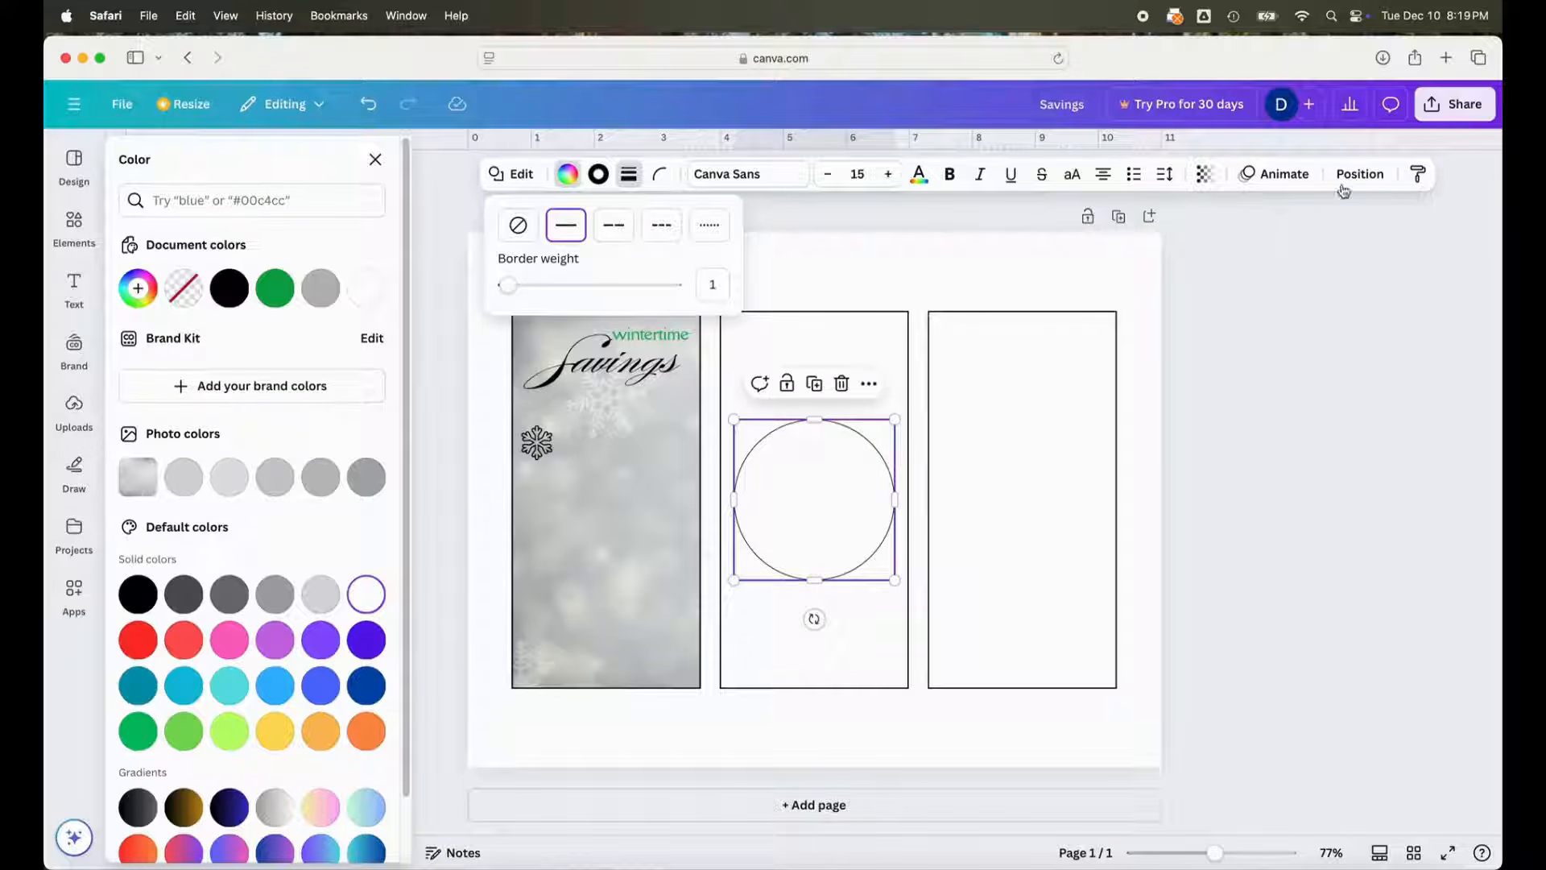
- Lock the circle's aspect ratio and set its width to 0.6 in
left_click(1359, 175)
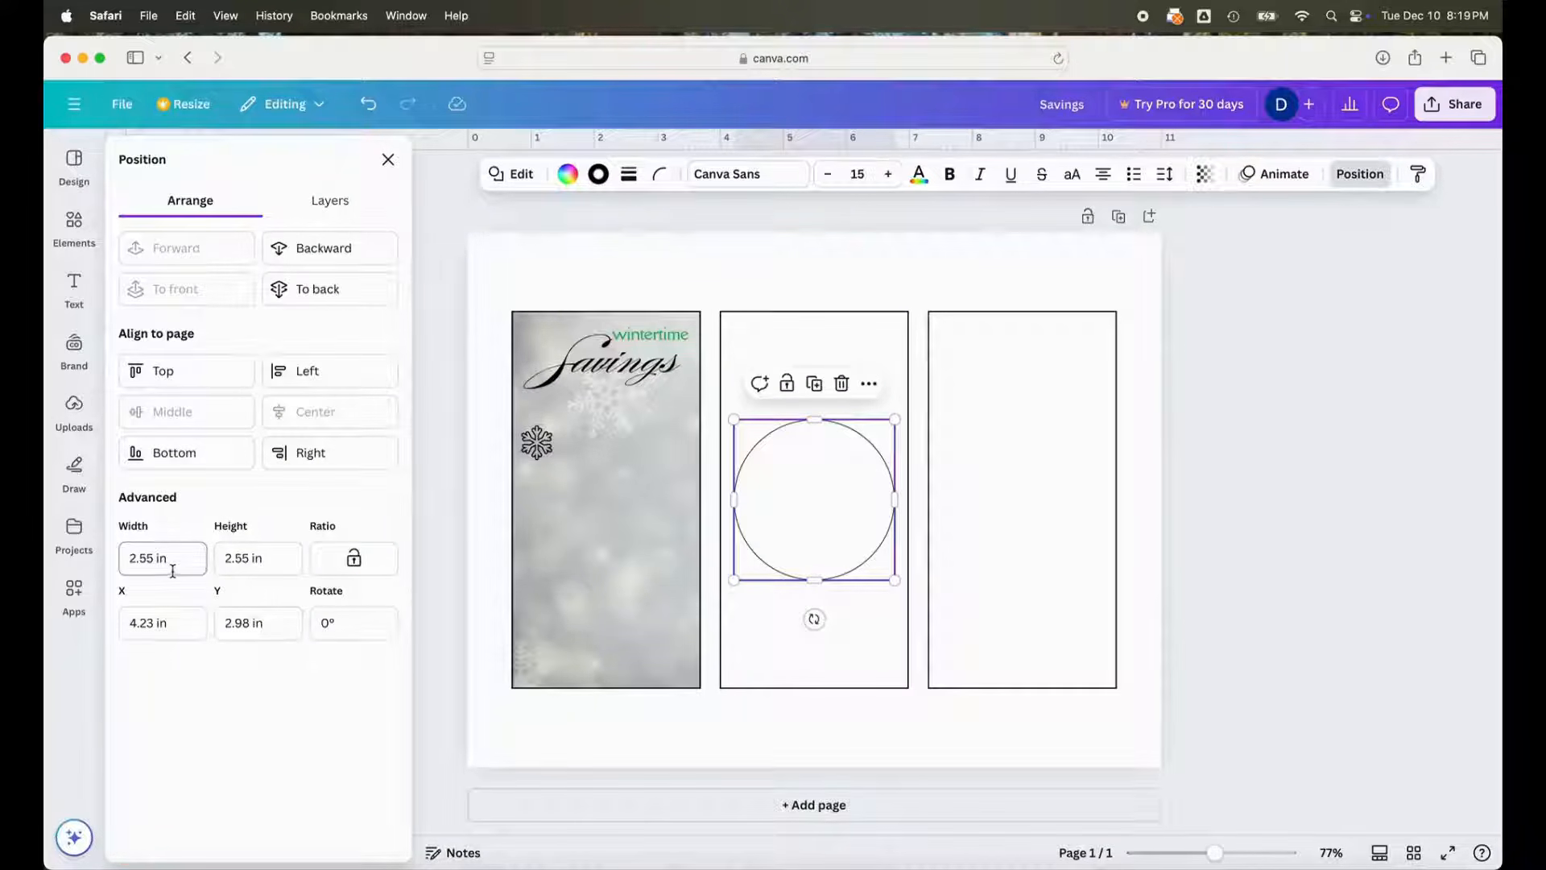
left_click(378, 568)
left_click(205, 566)
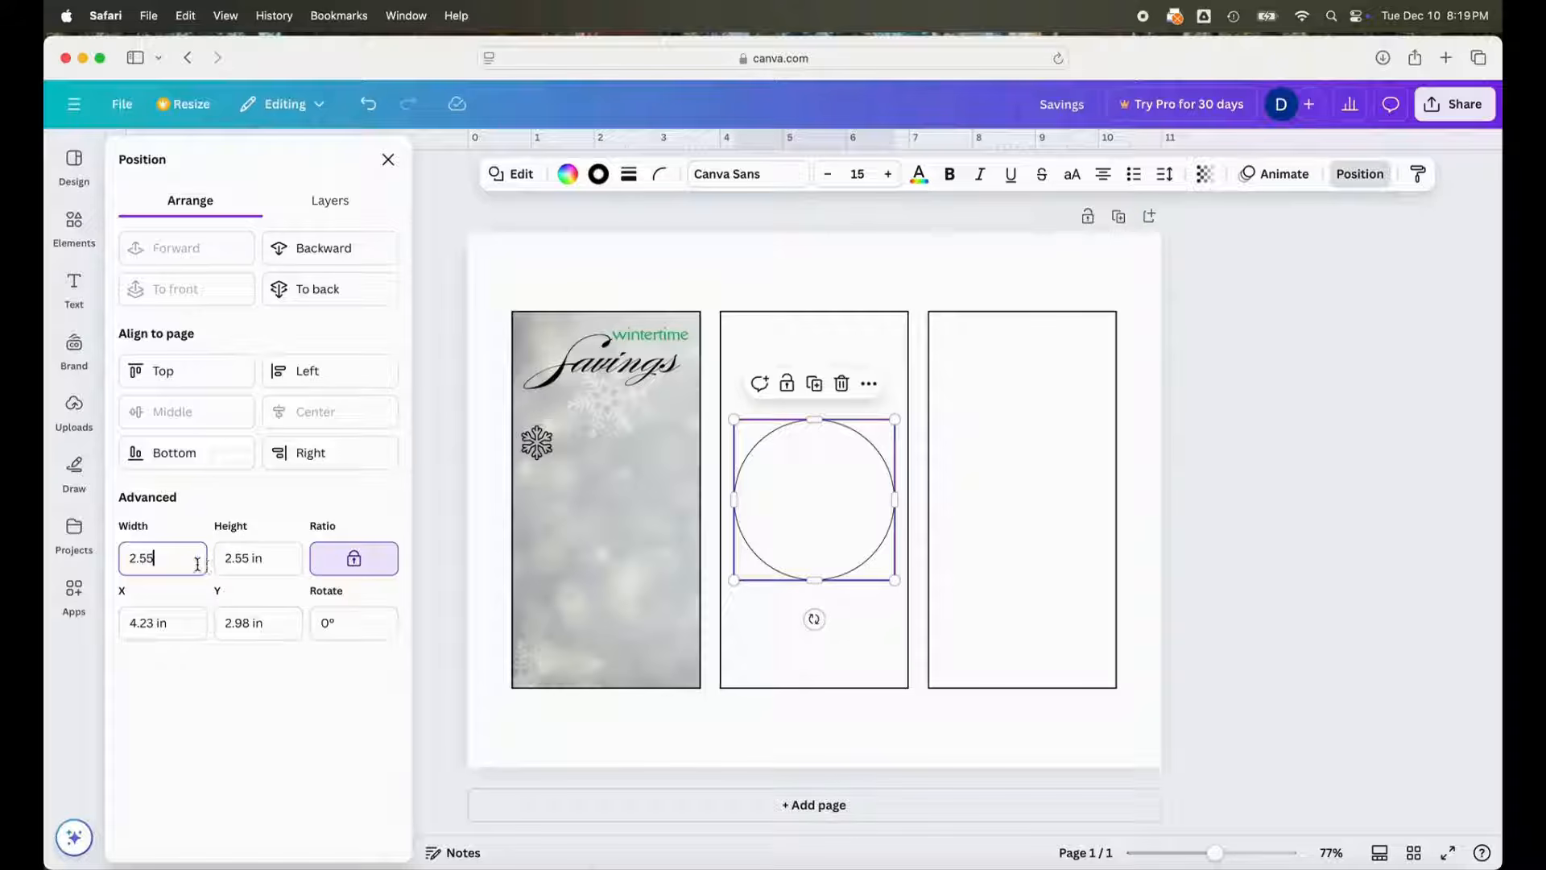
type("0.6")
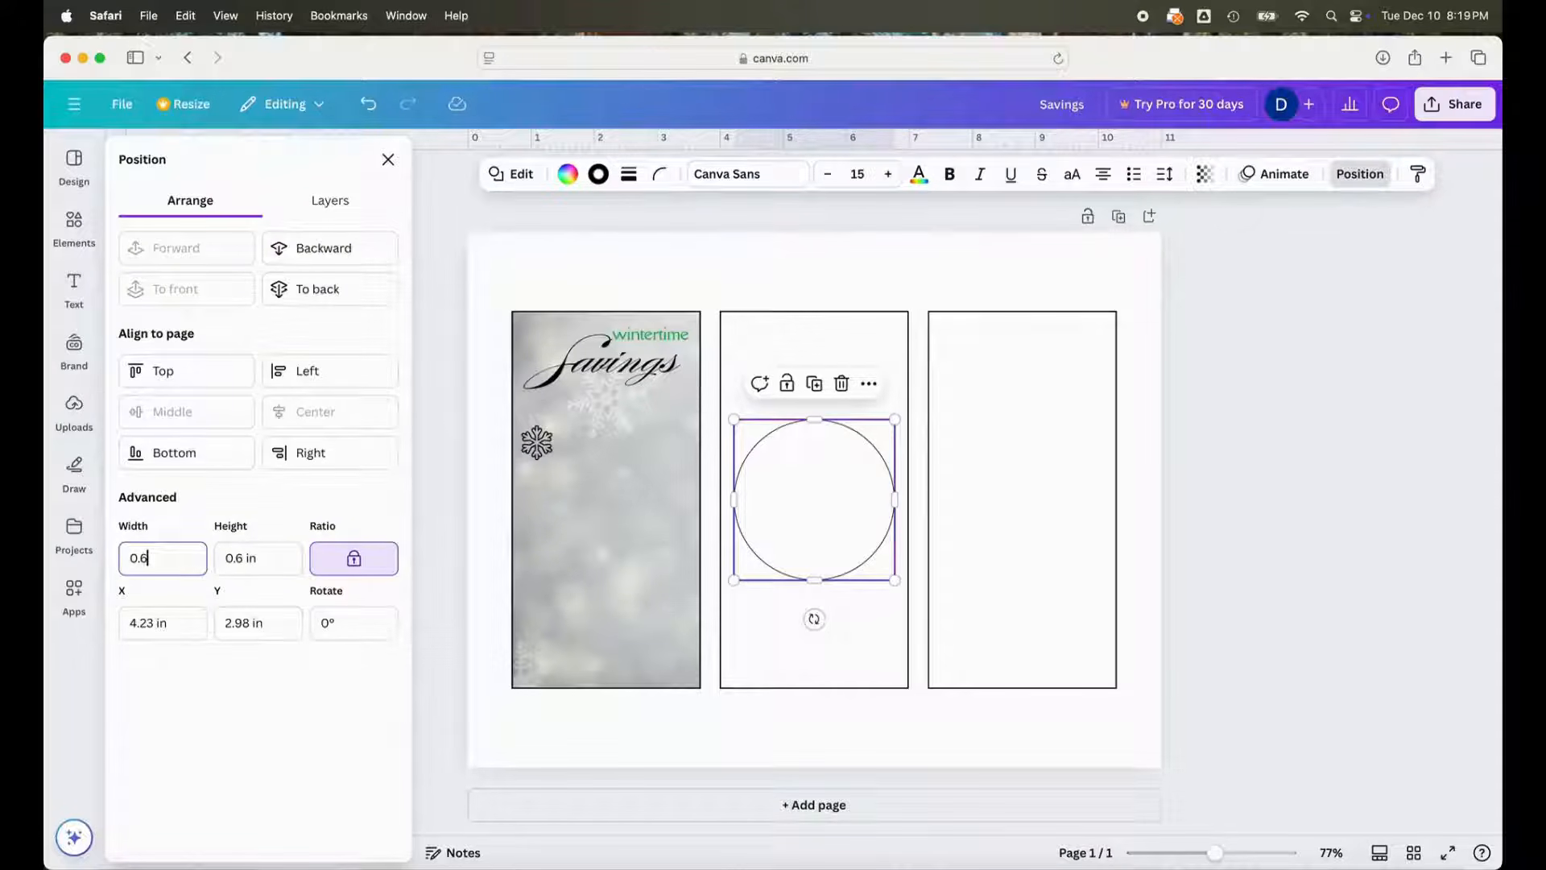
key("Return")
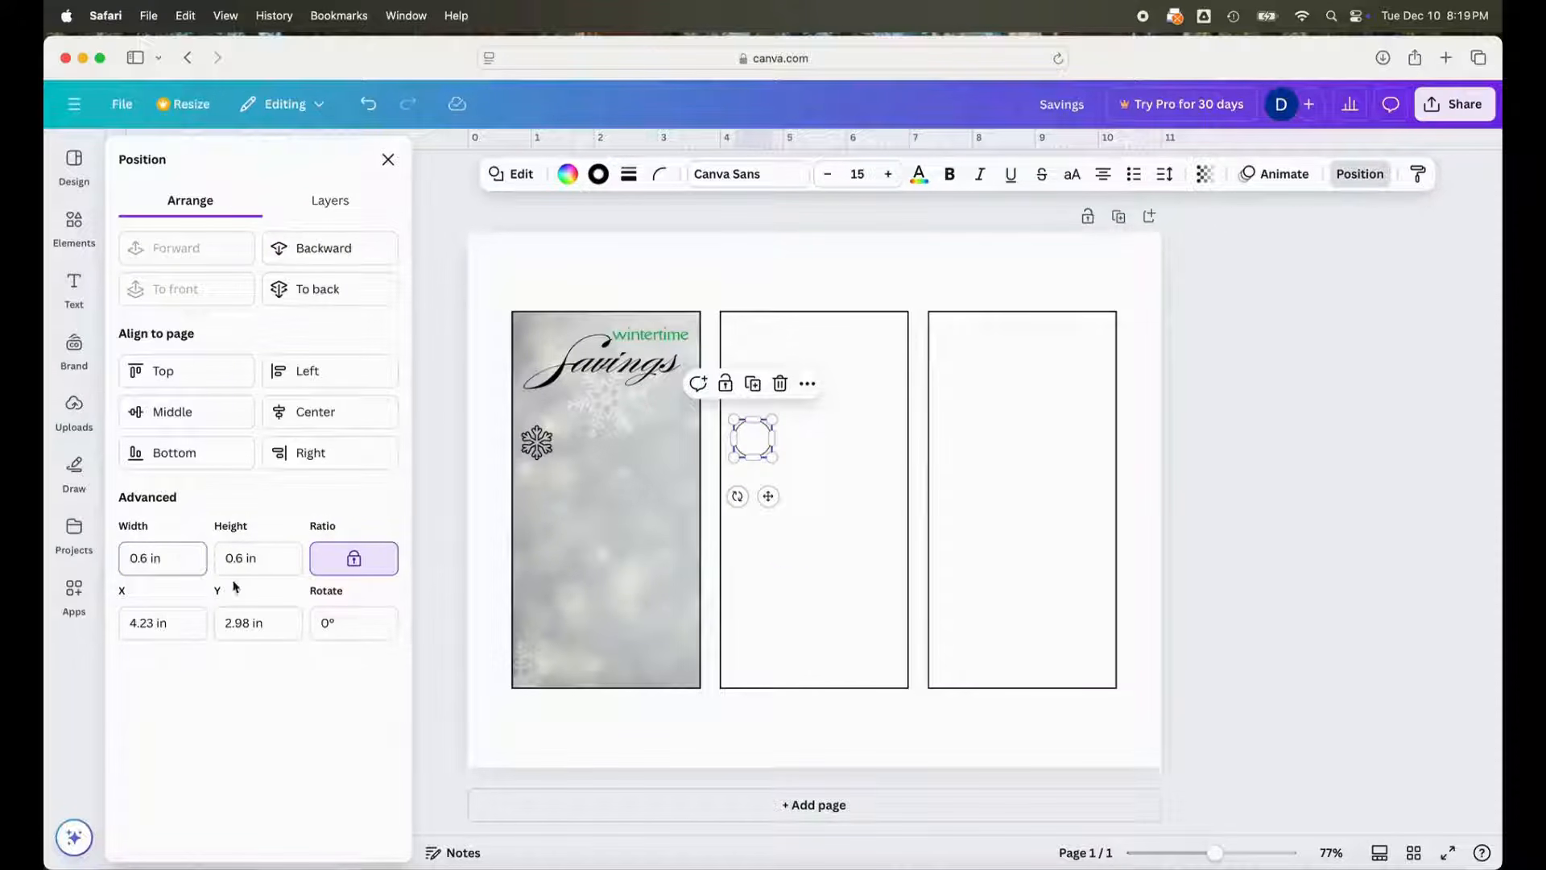
- Move the circle over the snowflake in the first rectangle and send it one layer backward, behind the snowflake
left_click_drag(768, 496, 556, 497)
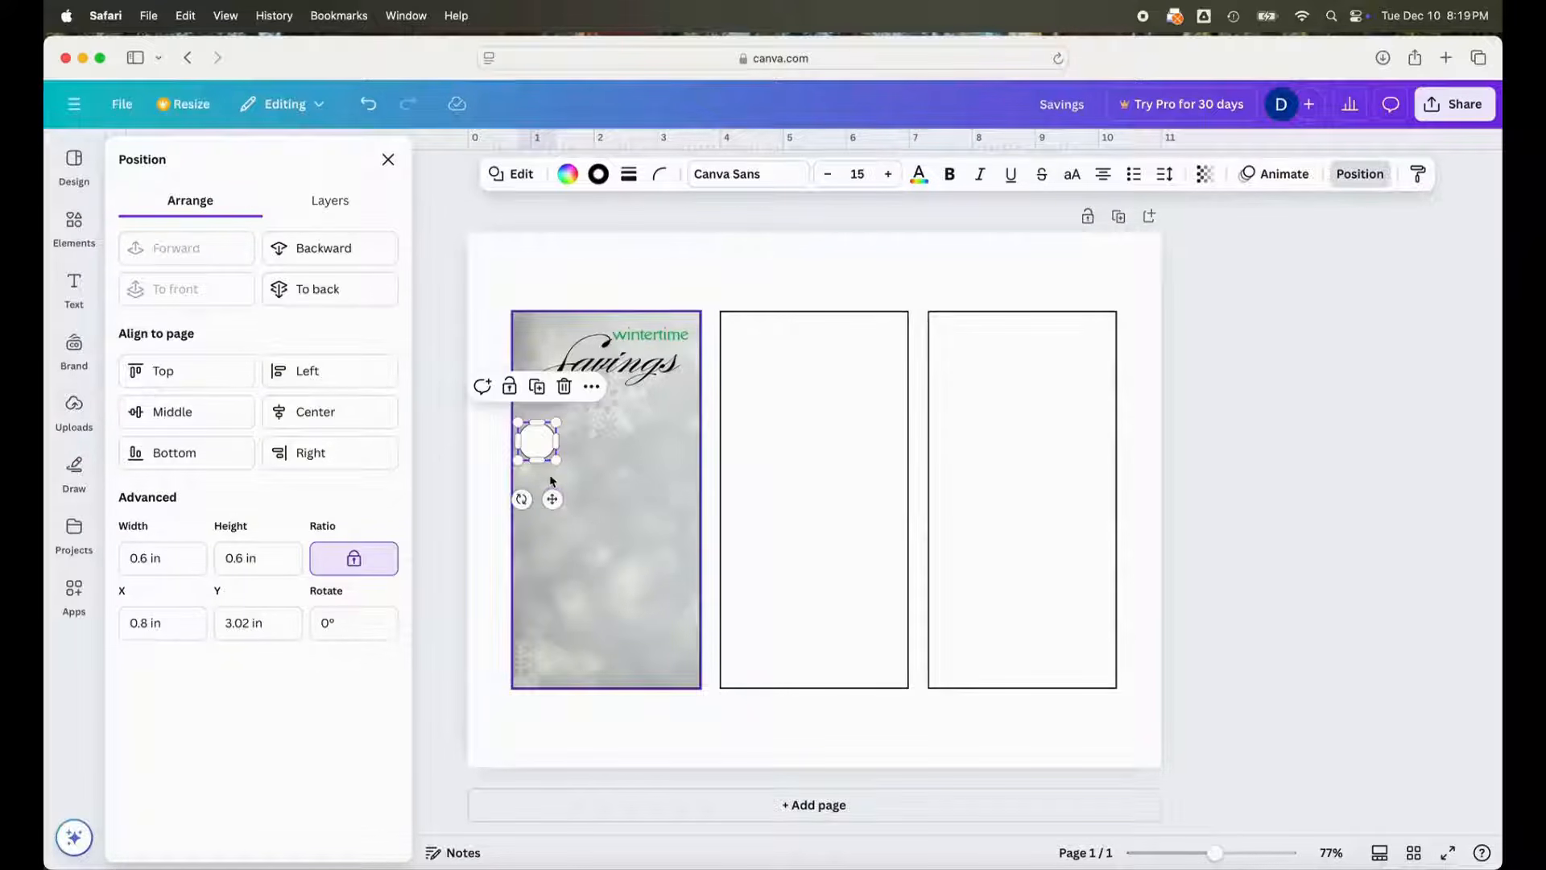
right_click(540, 452)
mouse_move(605, 571)
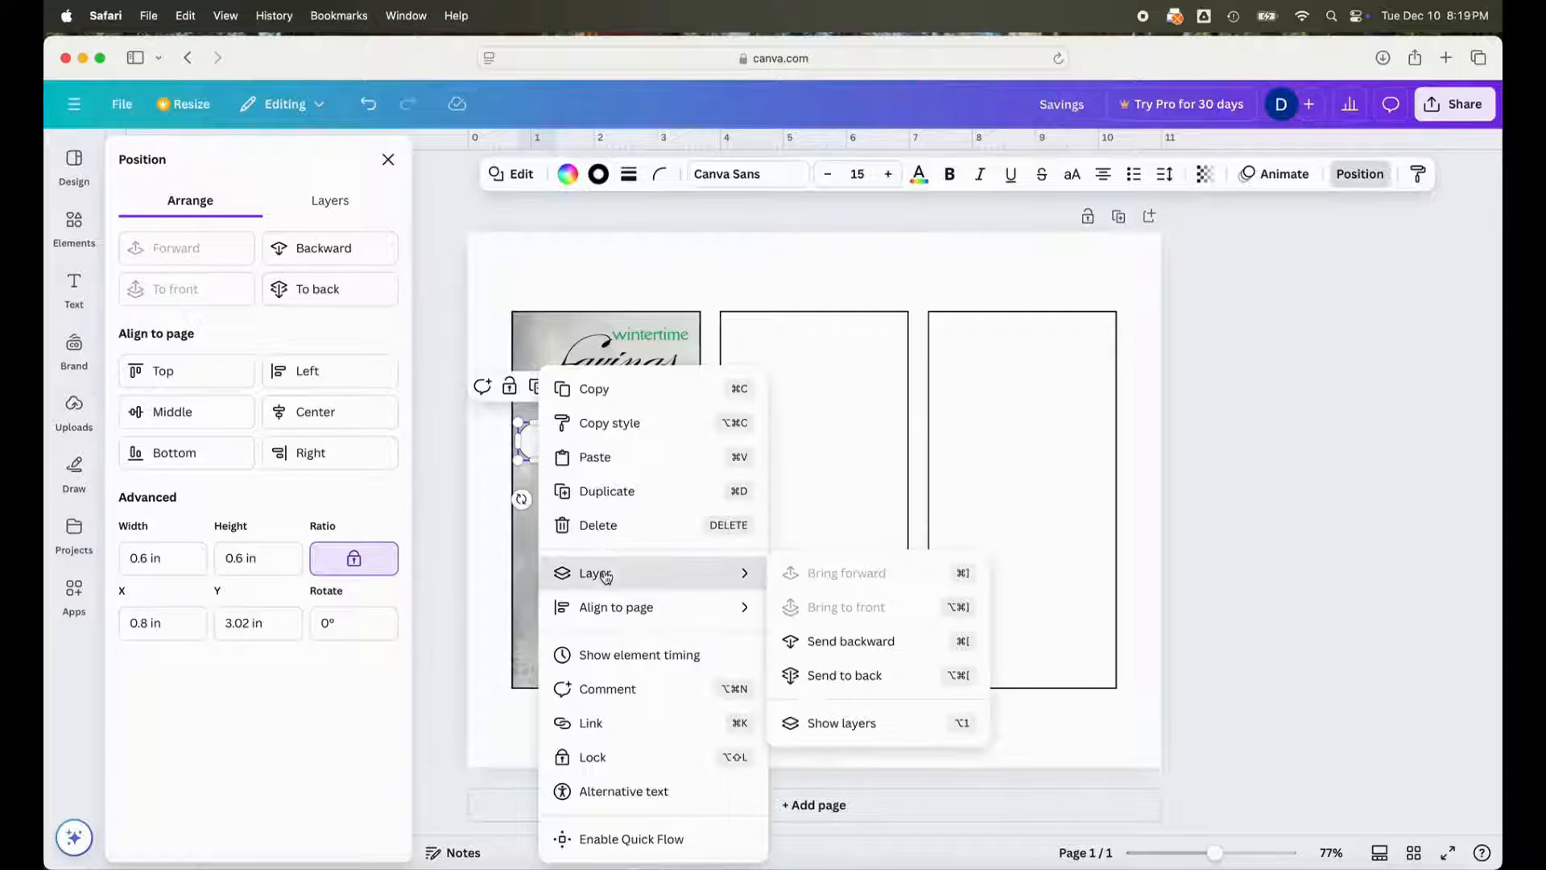
left_click(859, 643)
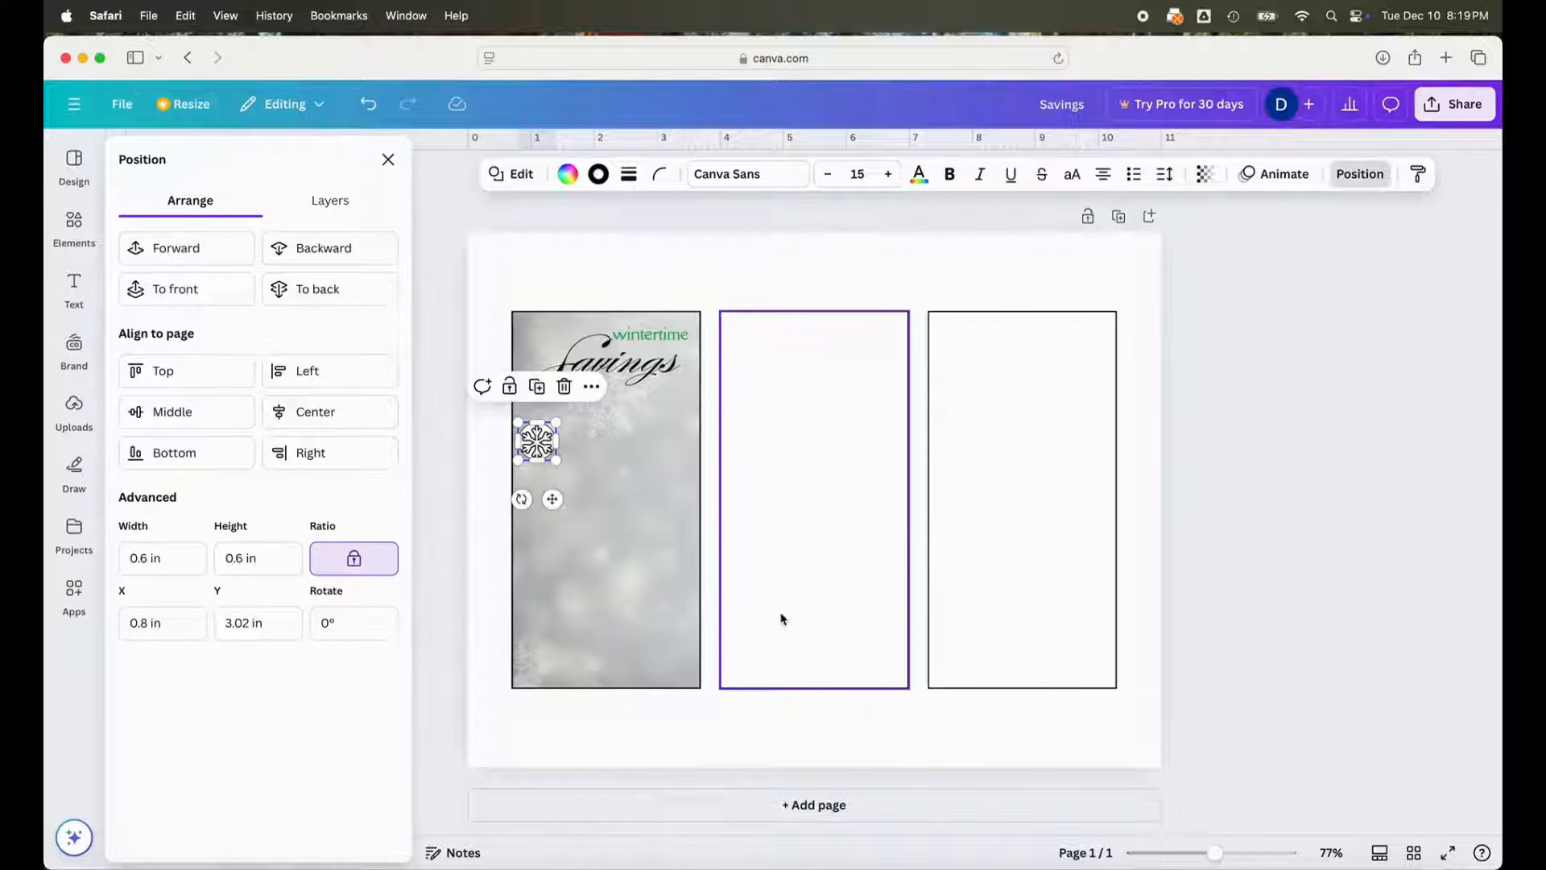
- Enlarge the white circle behind the snowflake to a width of 0.7 in
left_click(642, 537)
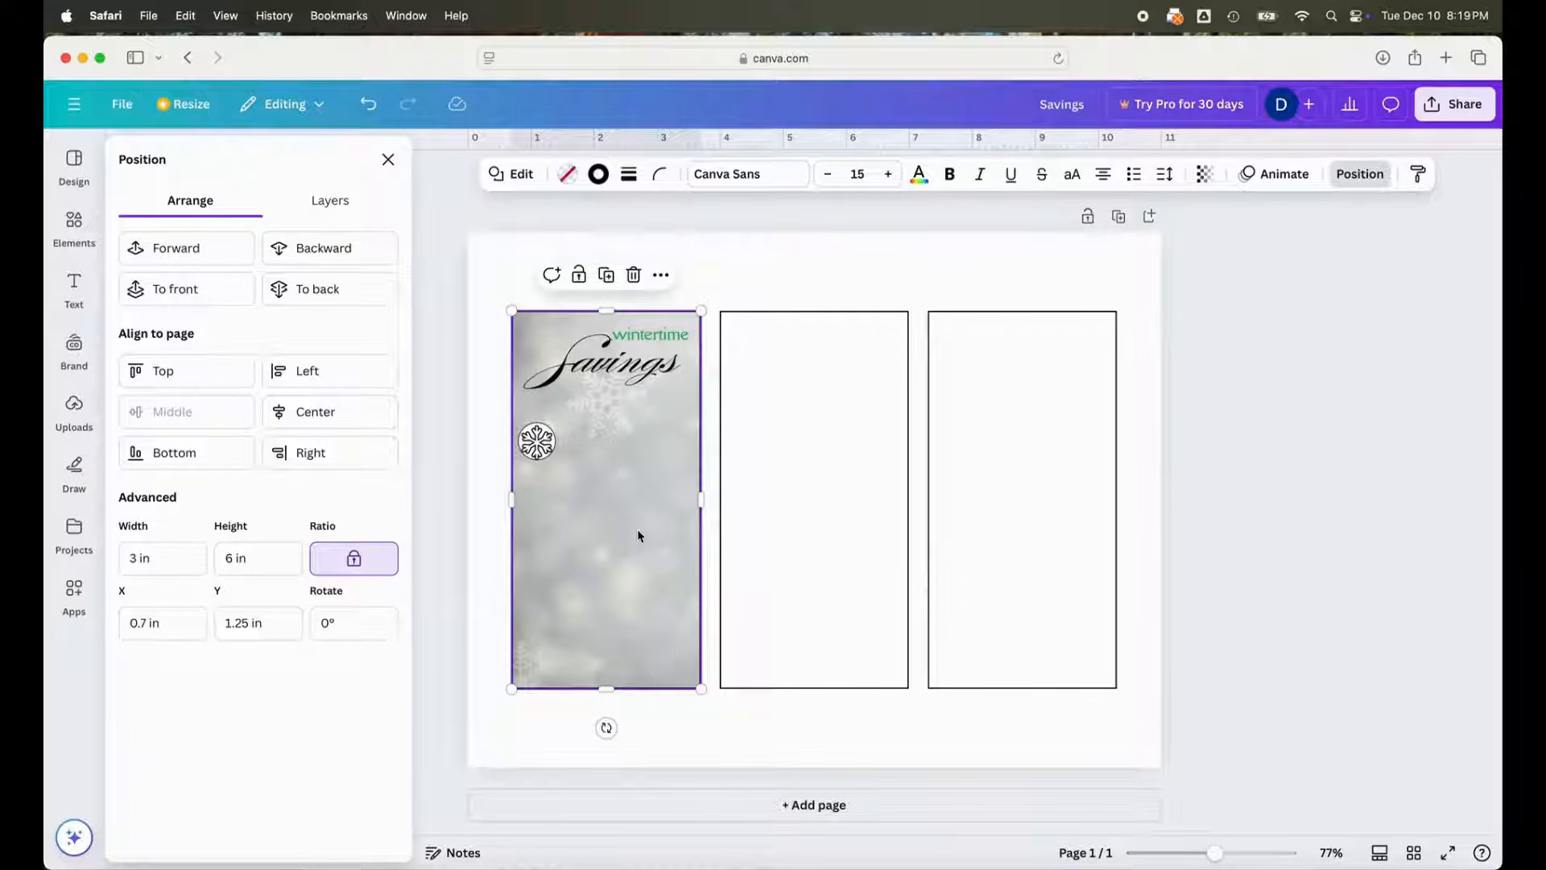
left_click_drag(1214, 853, 1250, 855)
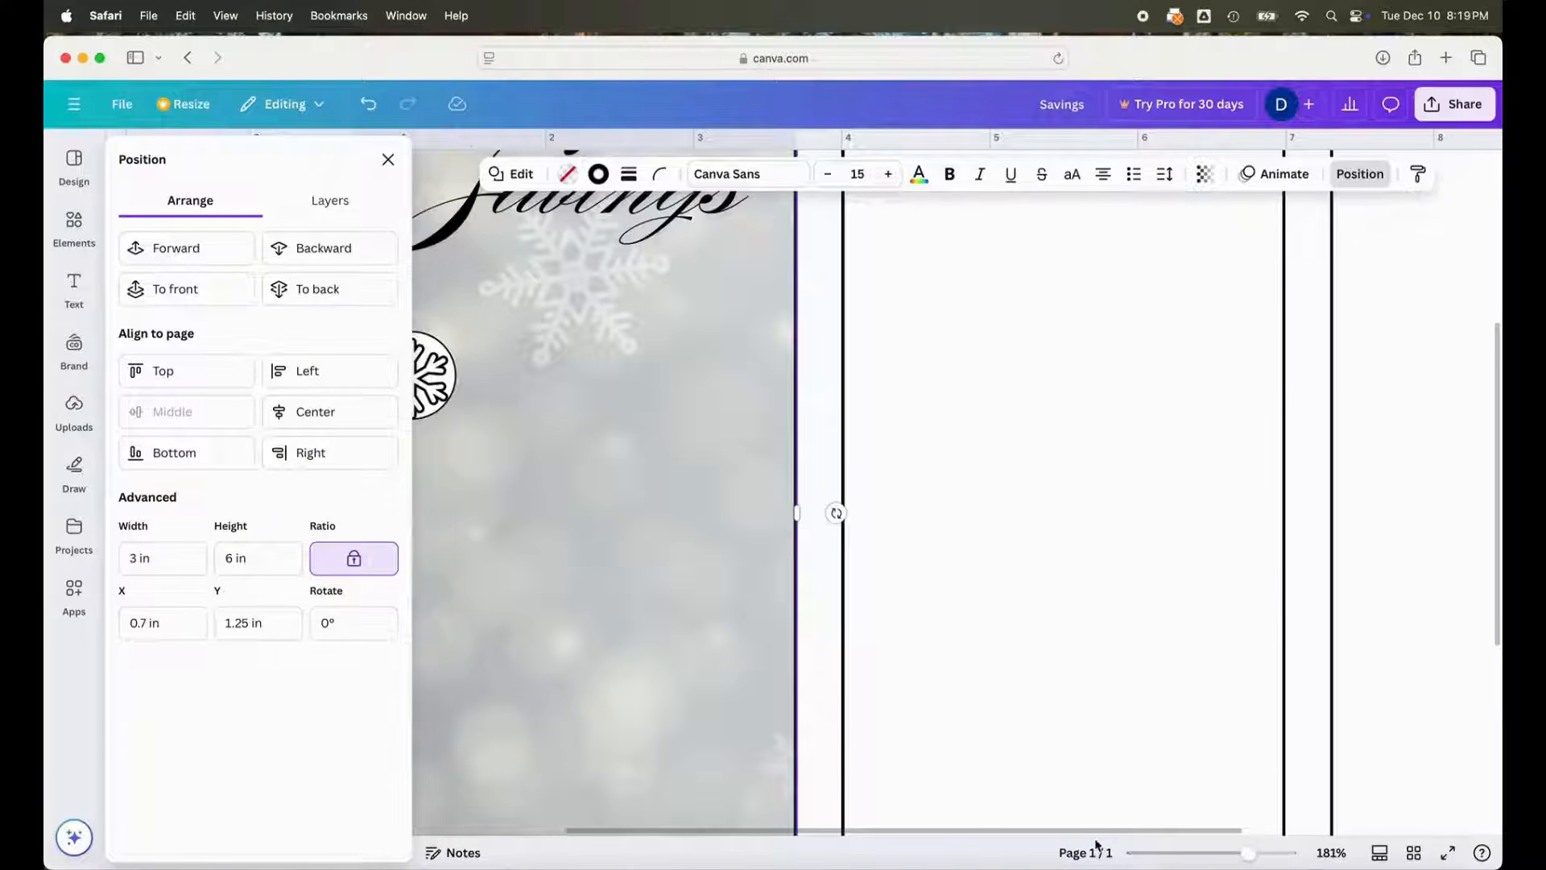
left_click_drag(1076, 834, 923, 838)
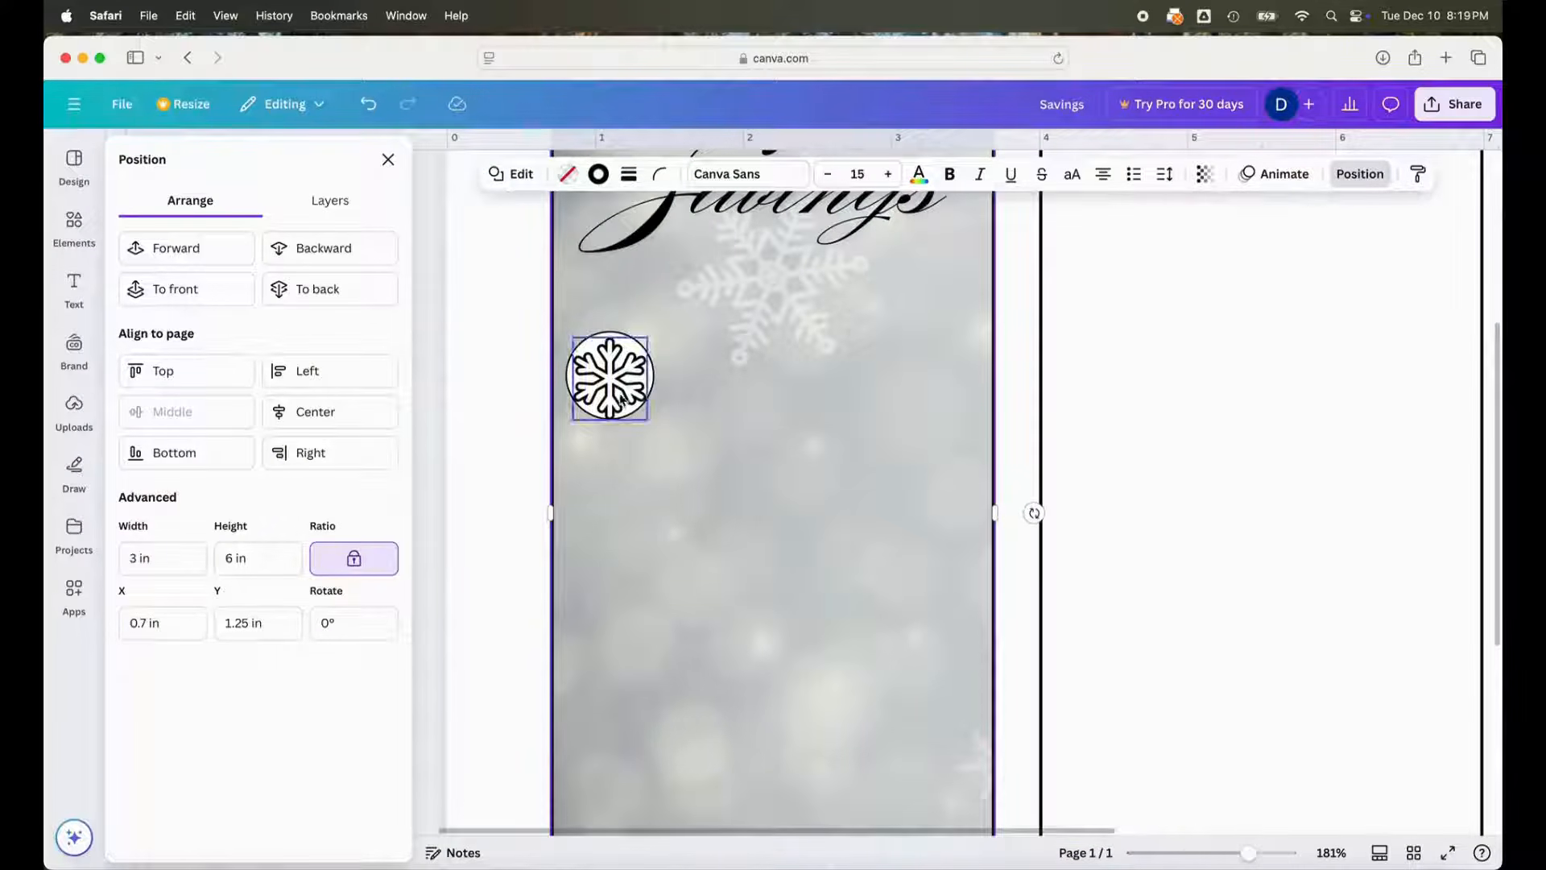
left_click(652, 367)
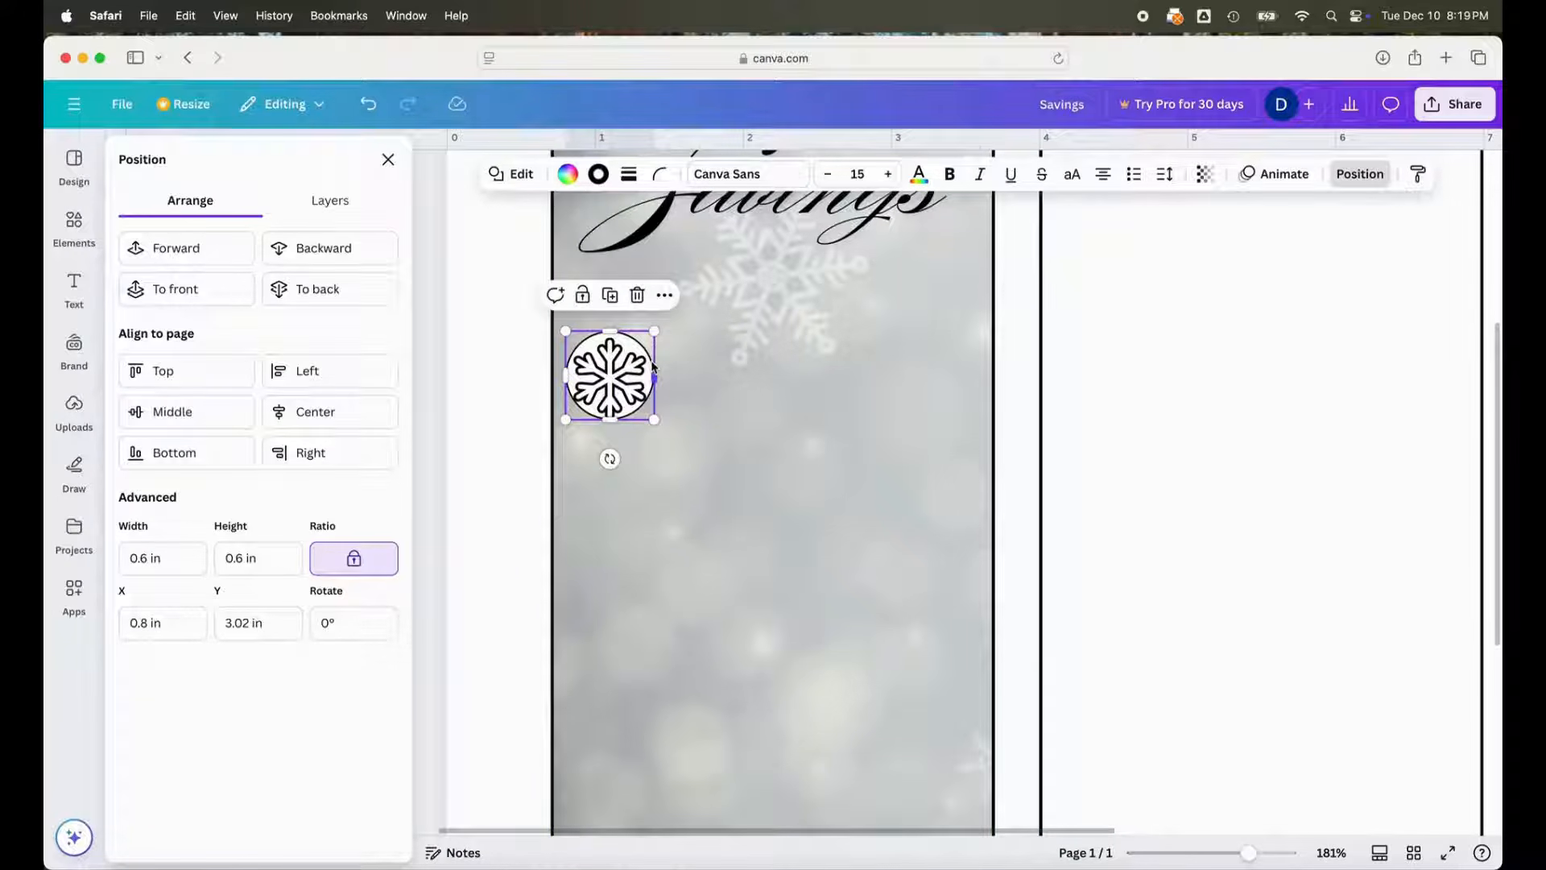
left_click(173, 557)
type(".7")
key("Return")
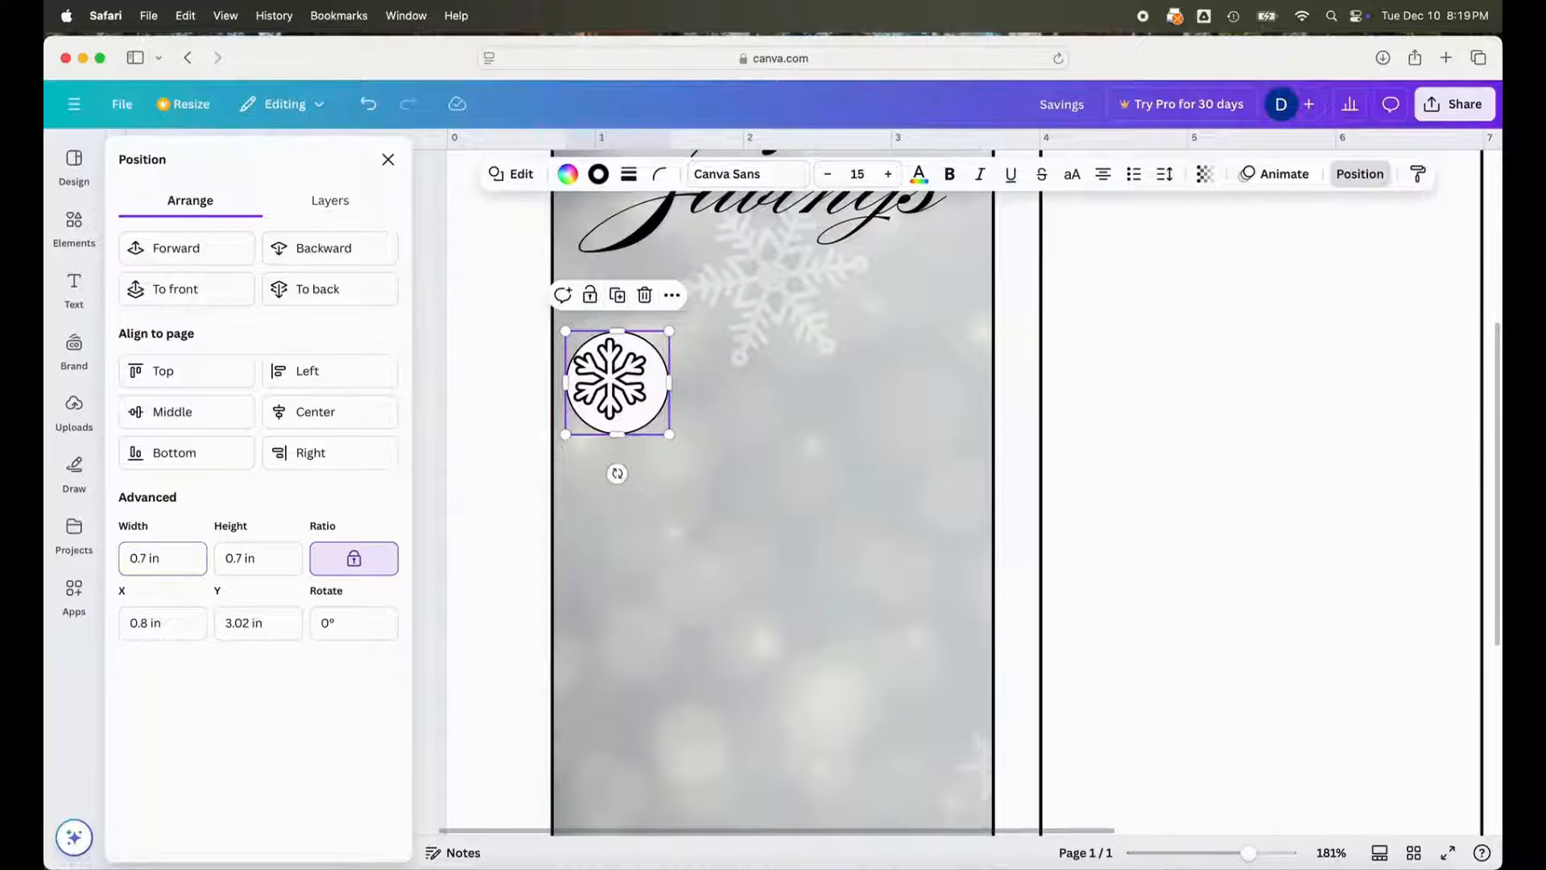
- Align the snowflake and the circle to each other at center and middle, and group them
left_click(622, 379)
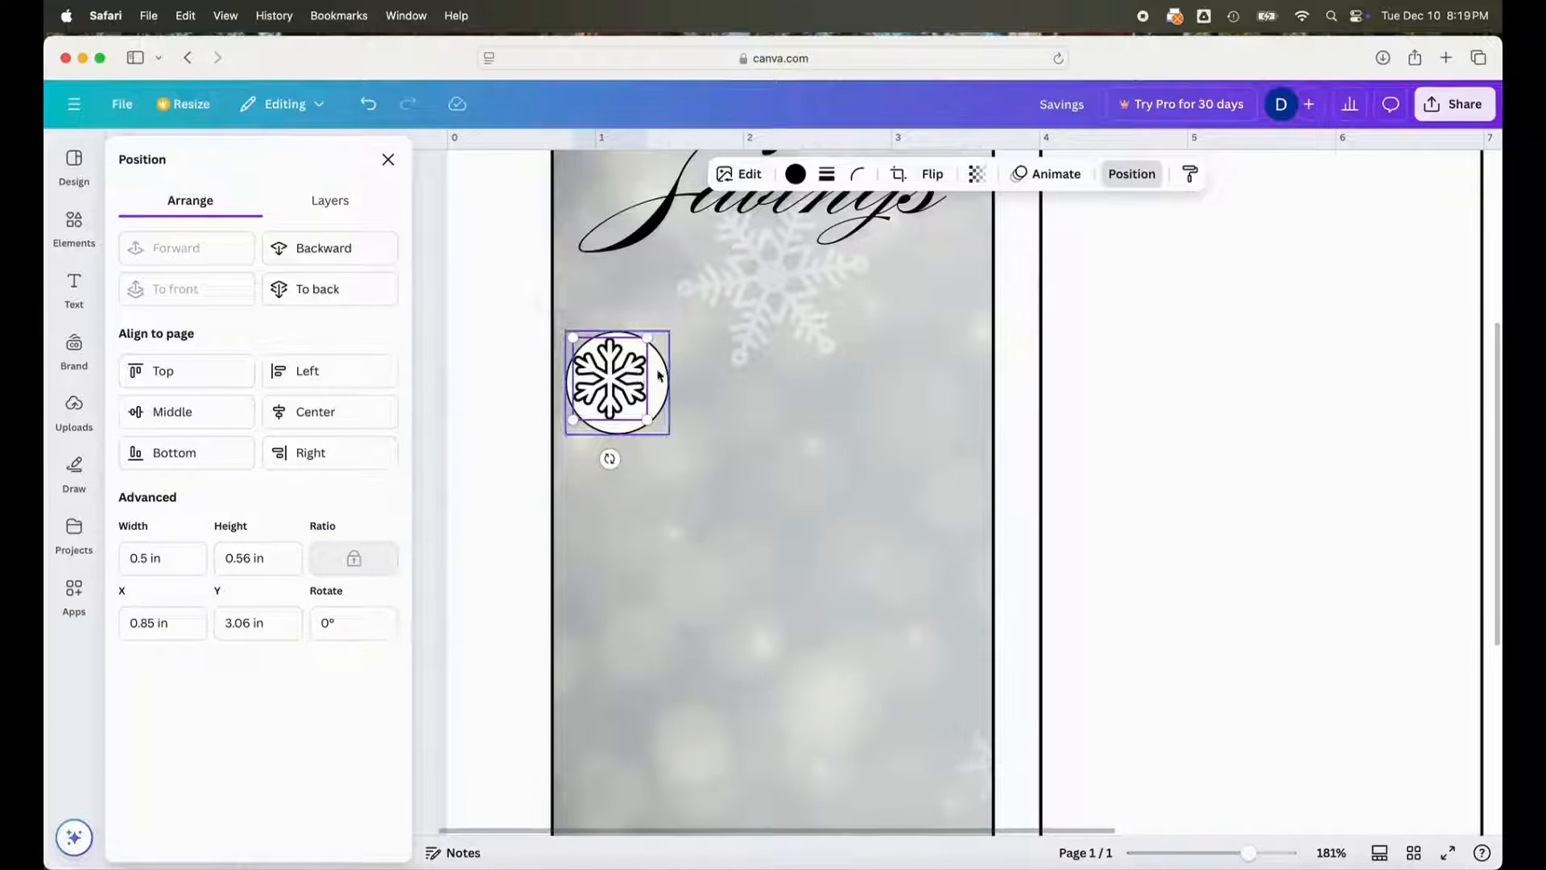
left_click(661, 379, "shift")
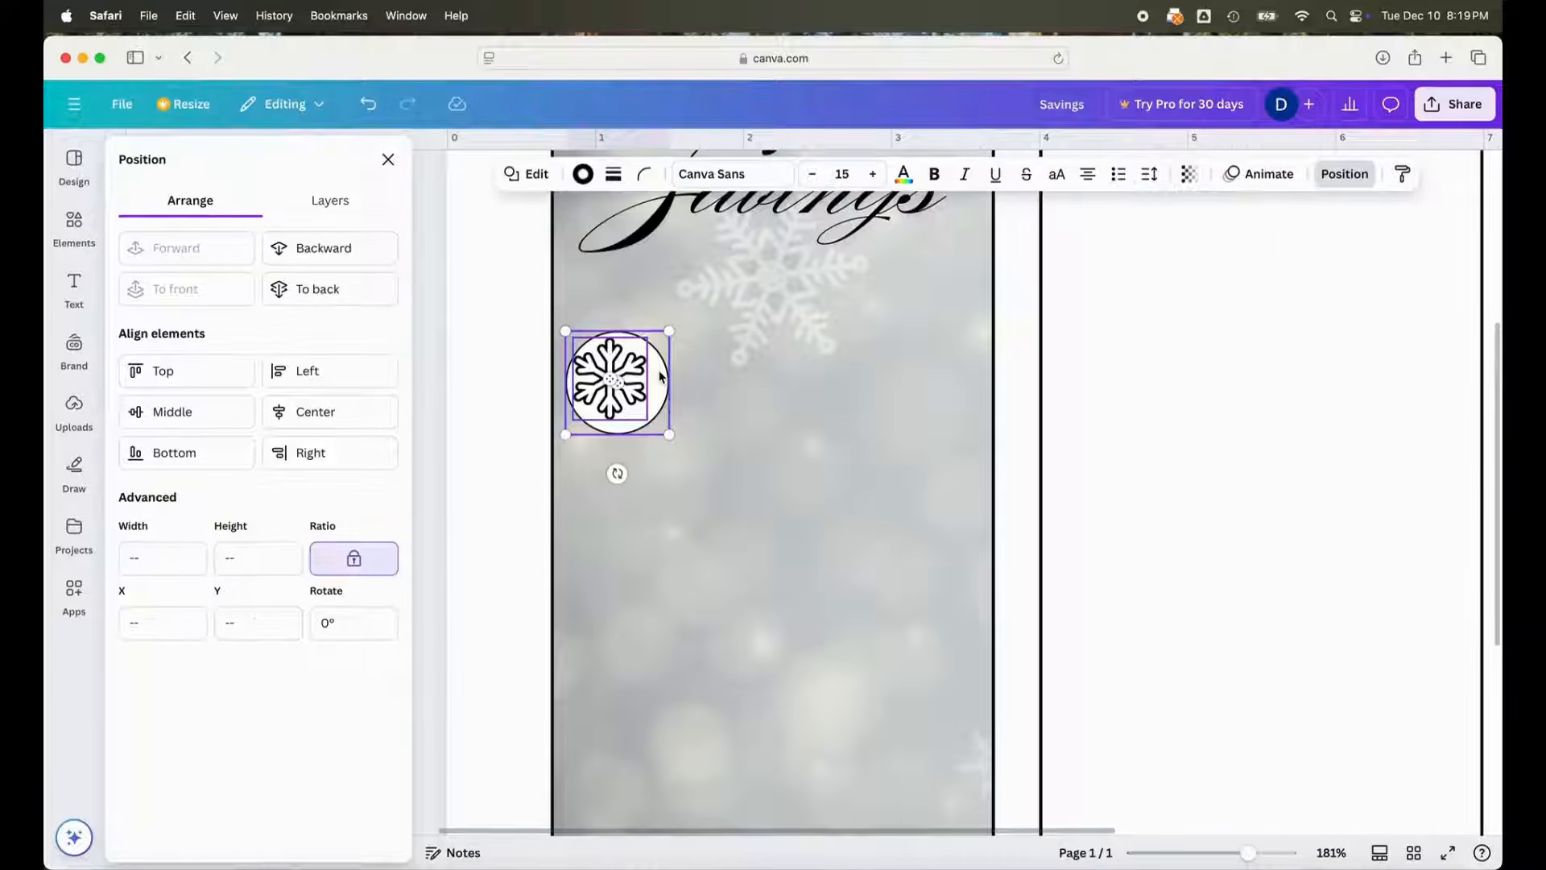
left_click(316, 415)
left_click(217, 412)
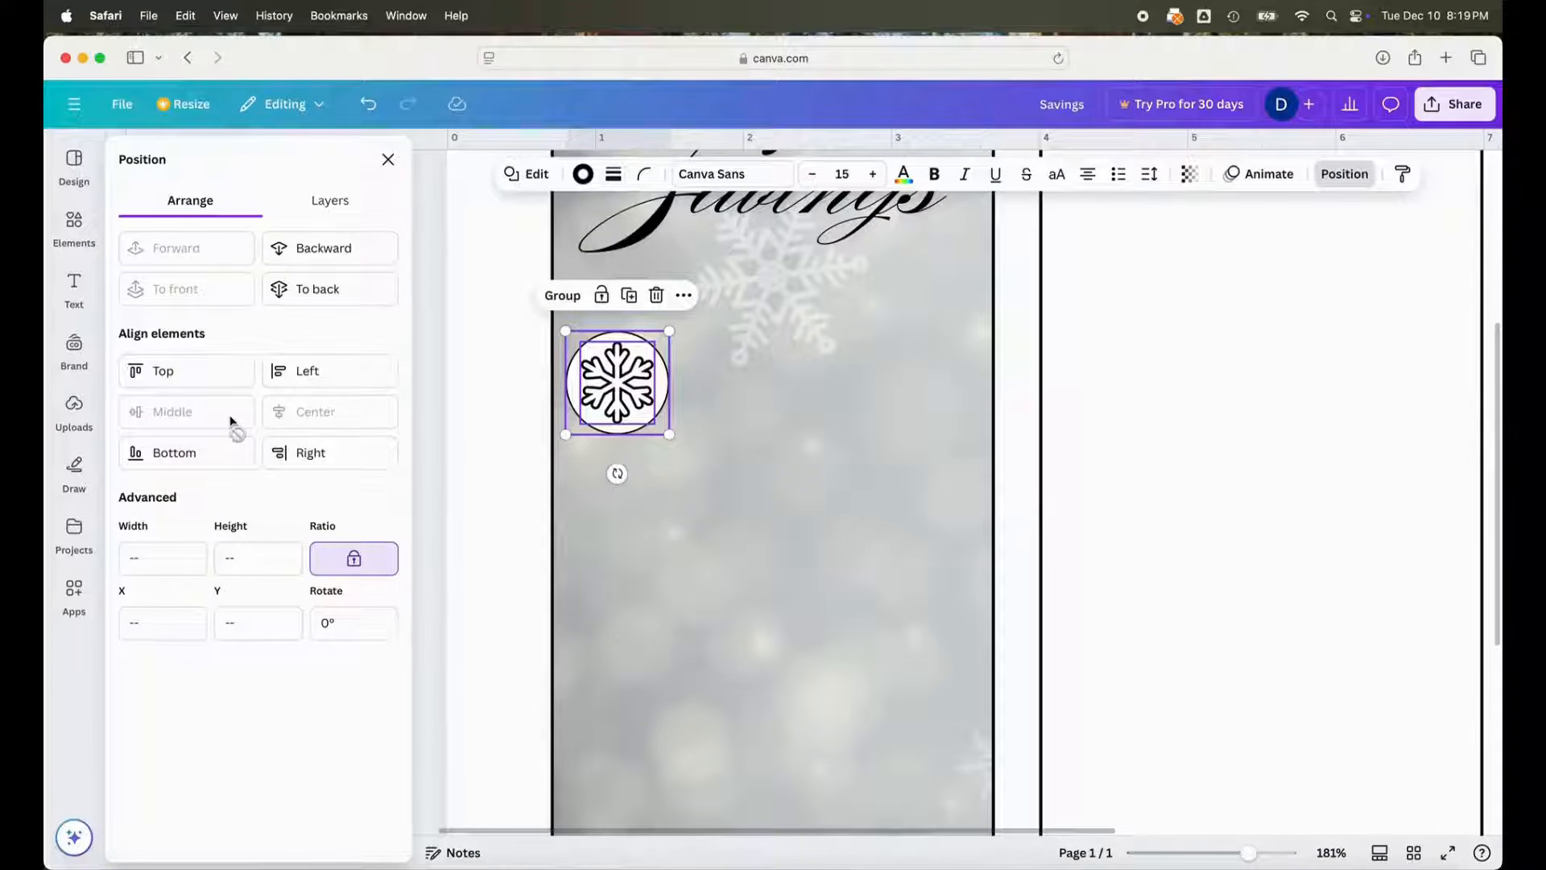
left_click(564, 298)
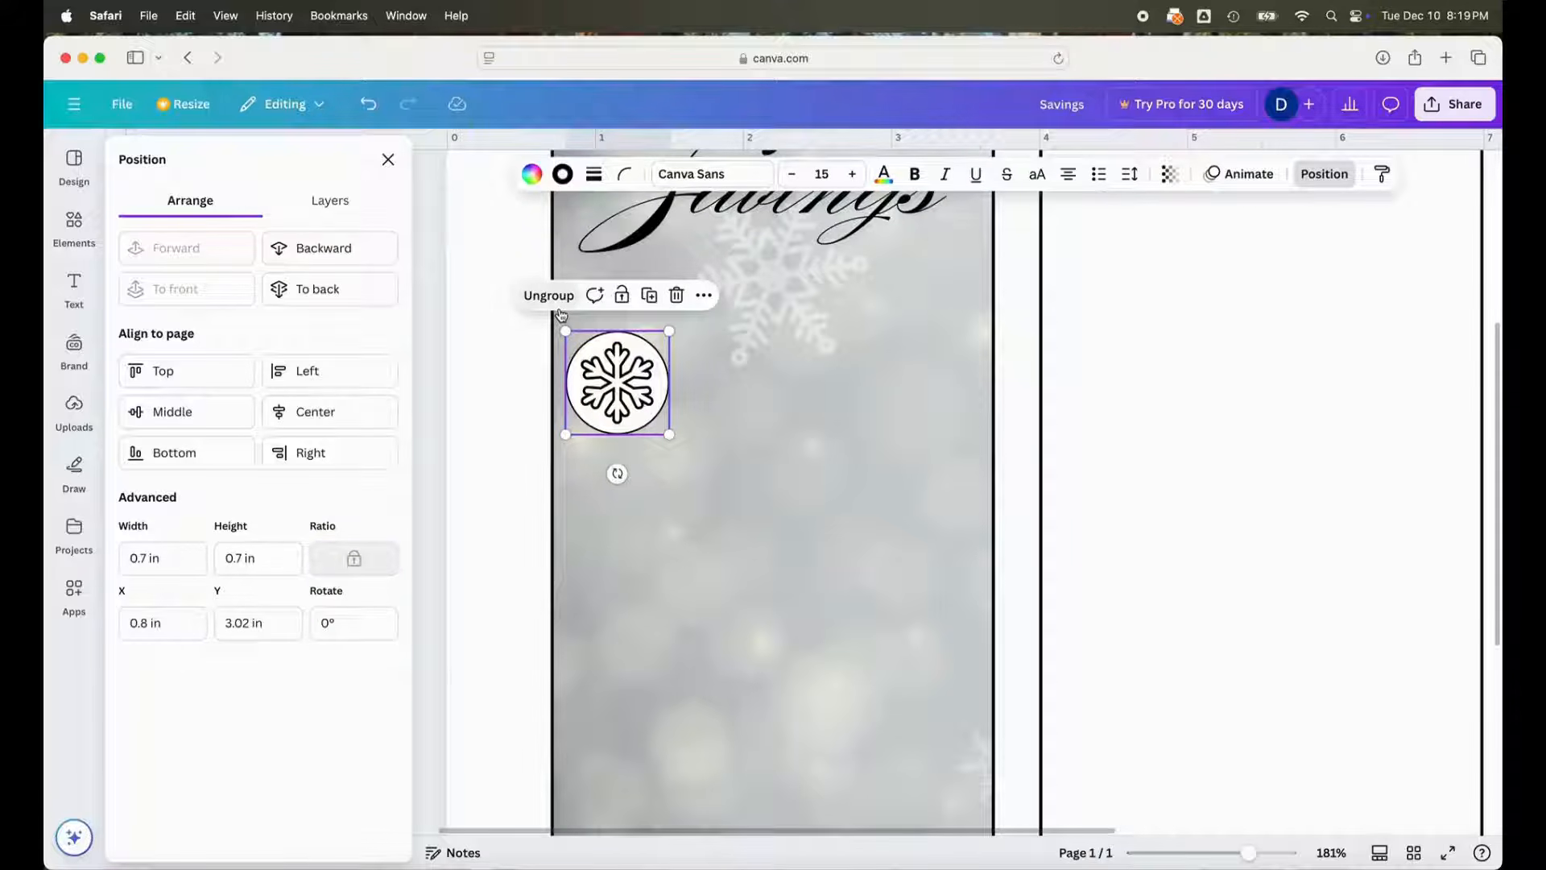
- Duplicate the snowflake circle group three times, placing the copies side by side in a row of four
left_click(649, 295)
left_click_drag(649, 409, 734, 385)
left_click(759, 295)
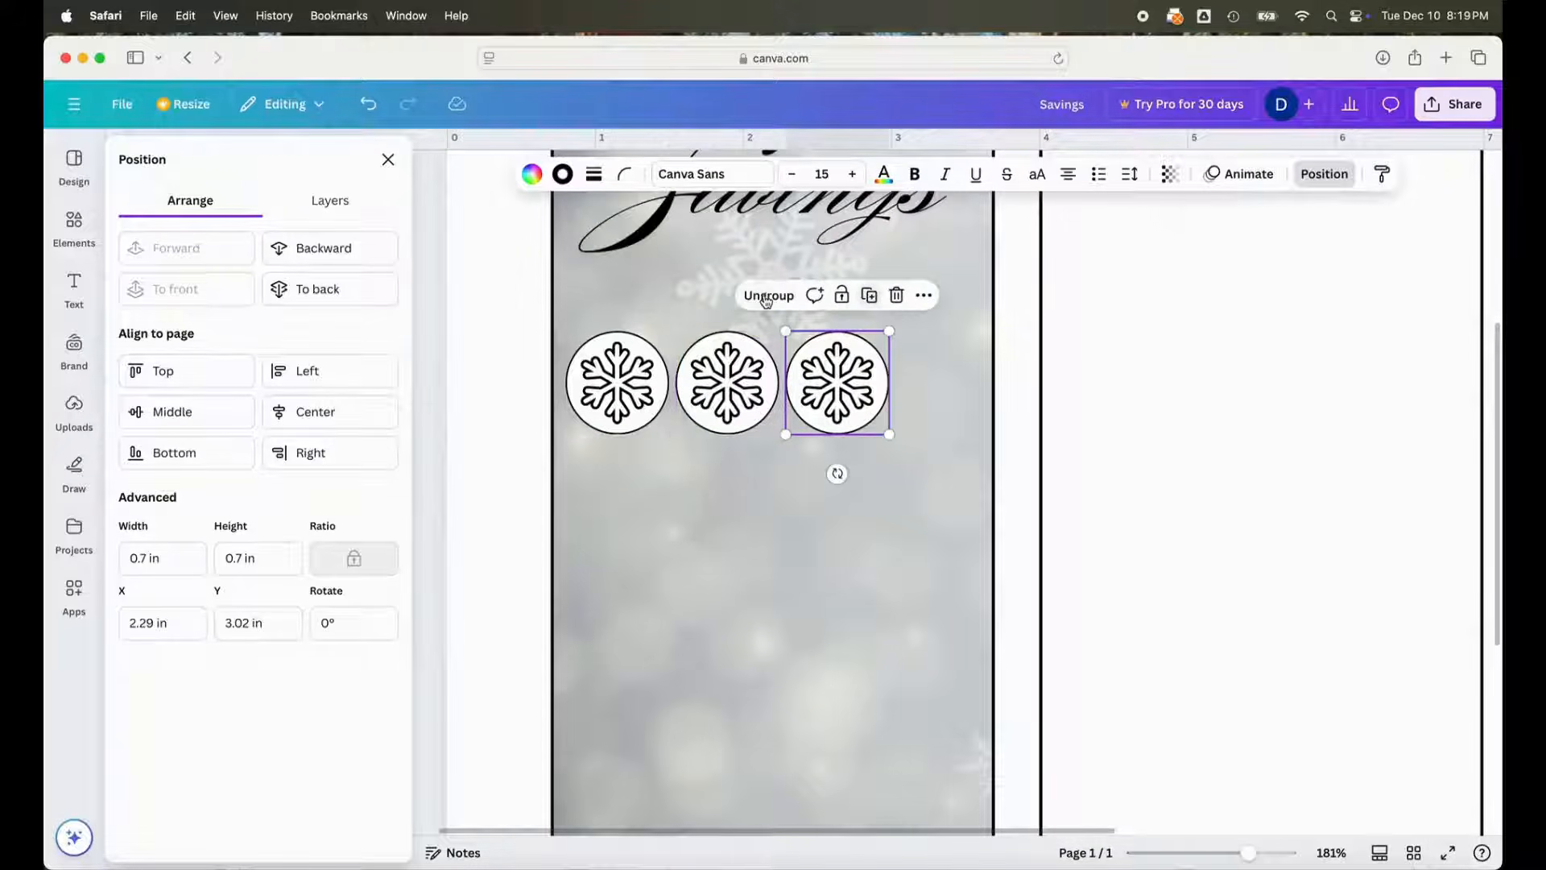
left_click(869, 295)
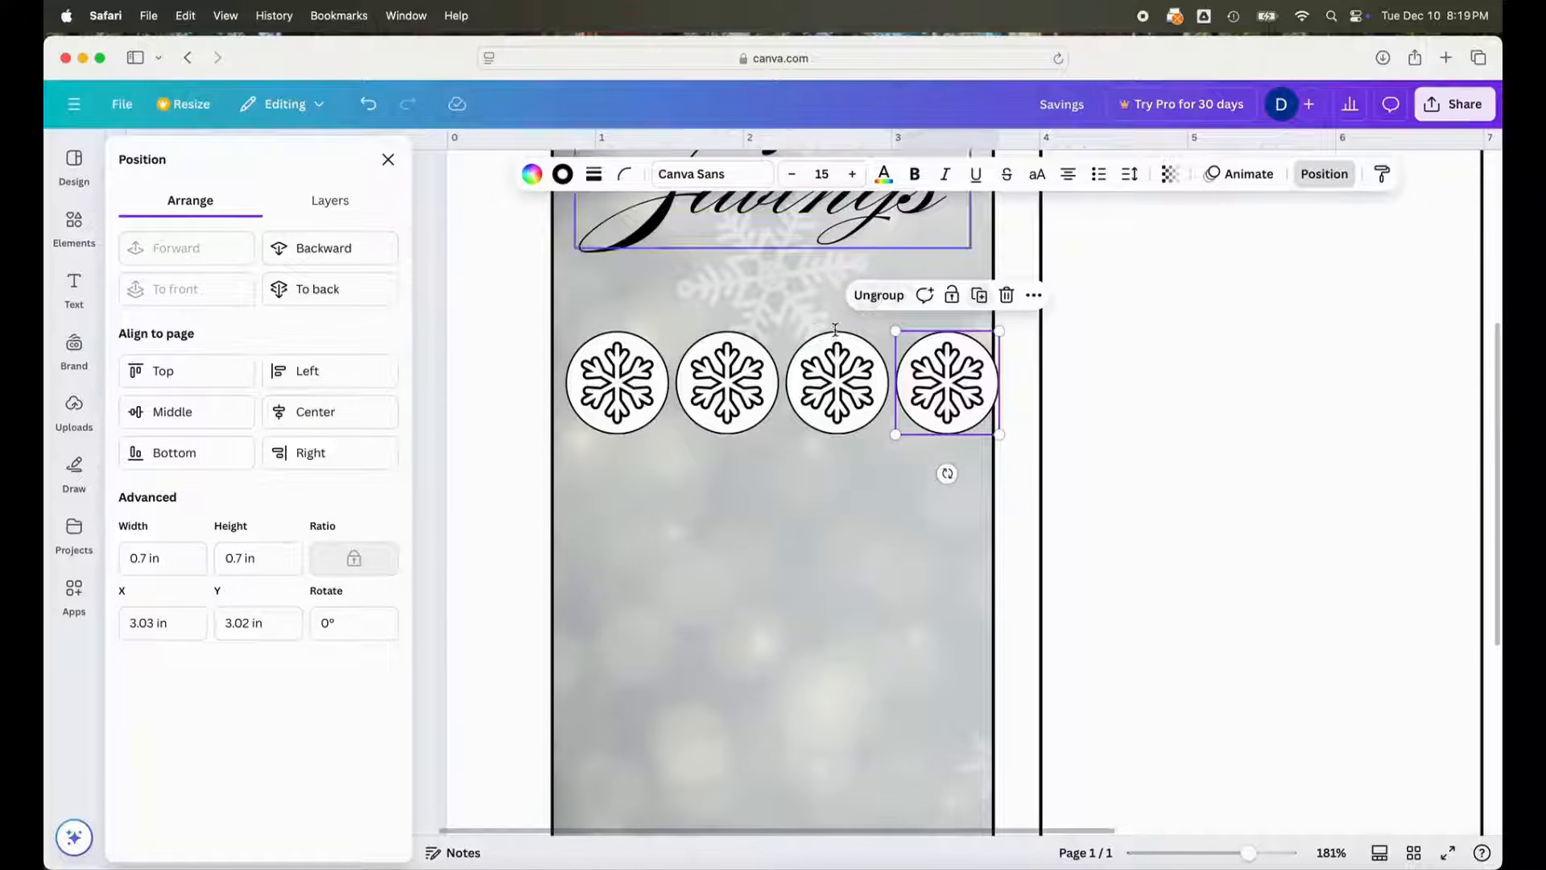
- Shift the snowflake circles slightly to the left so the row of four fits inside the first rectangle
left_click(609, 386)
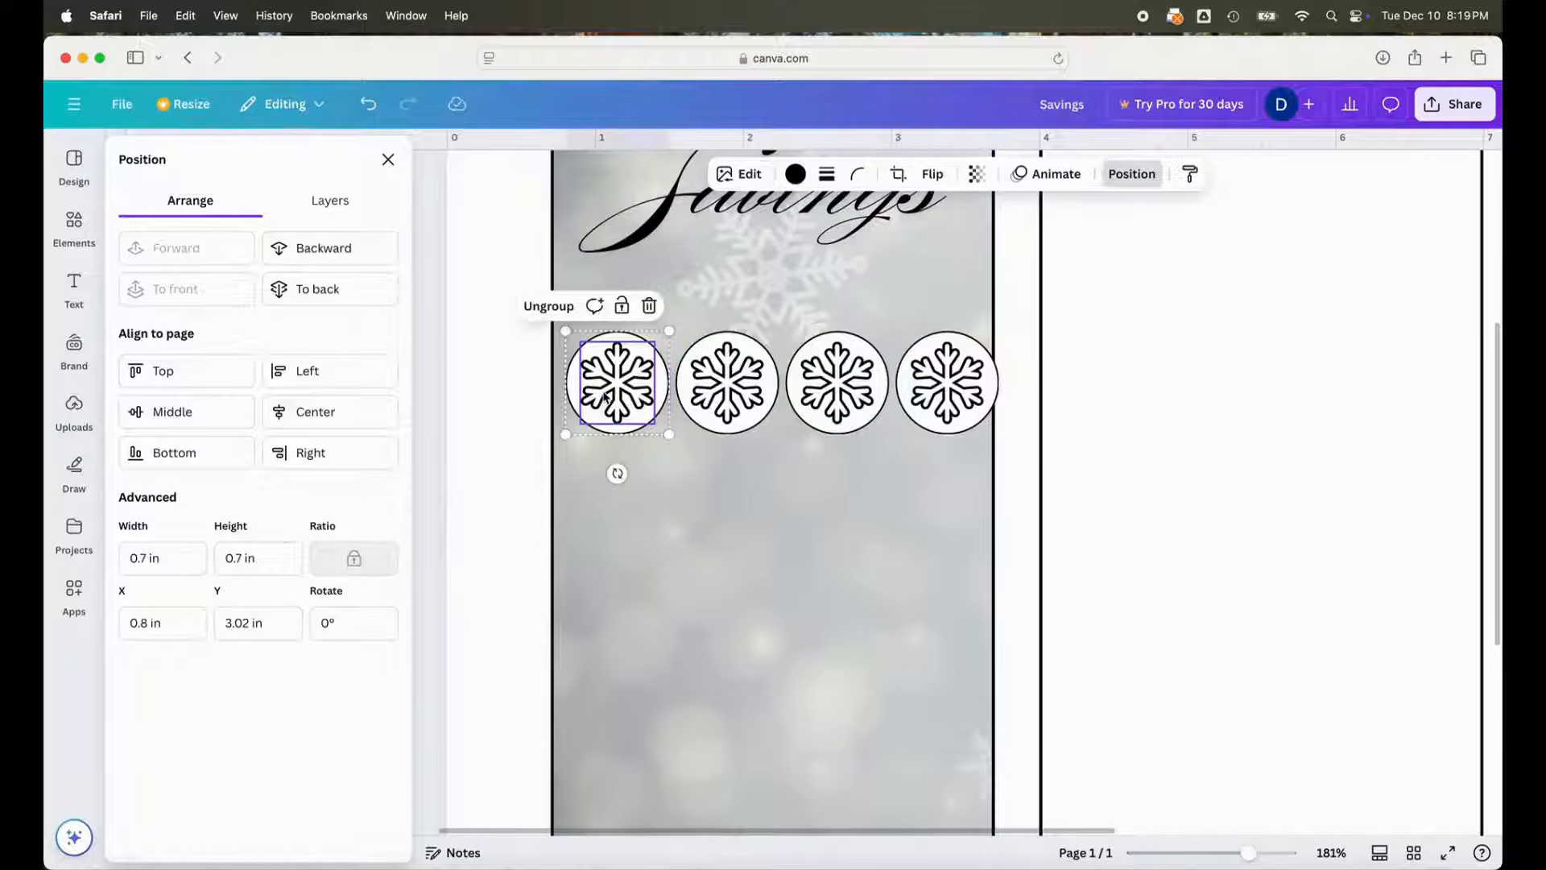
left_click(591, 542)
left_click(511, 537)
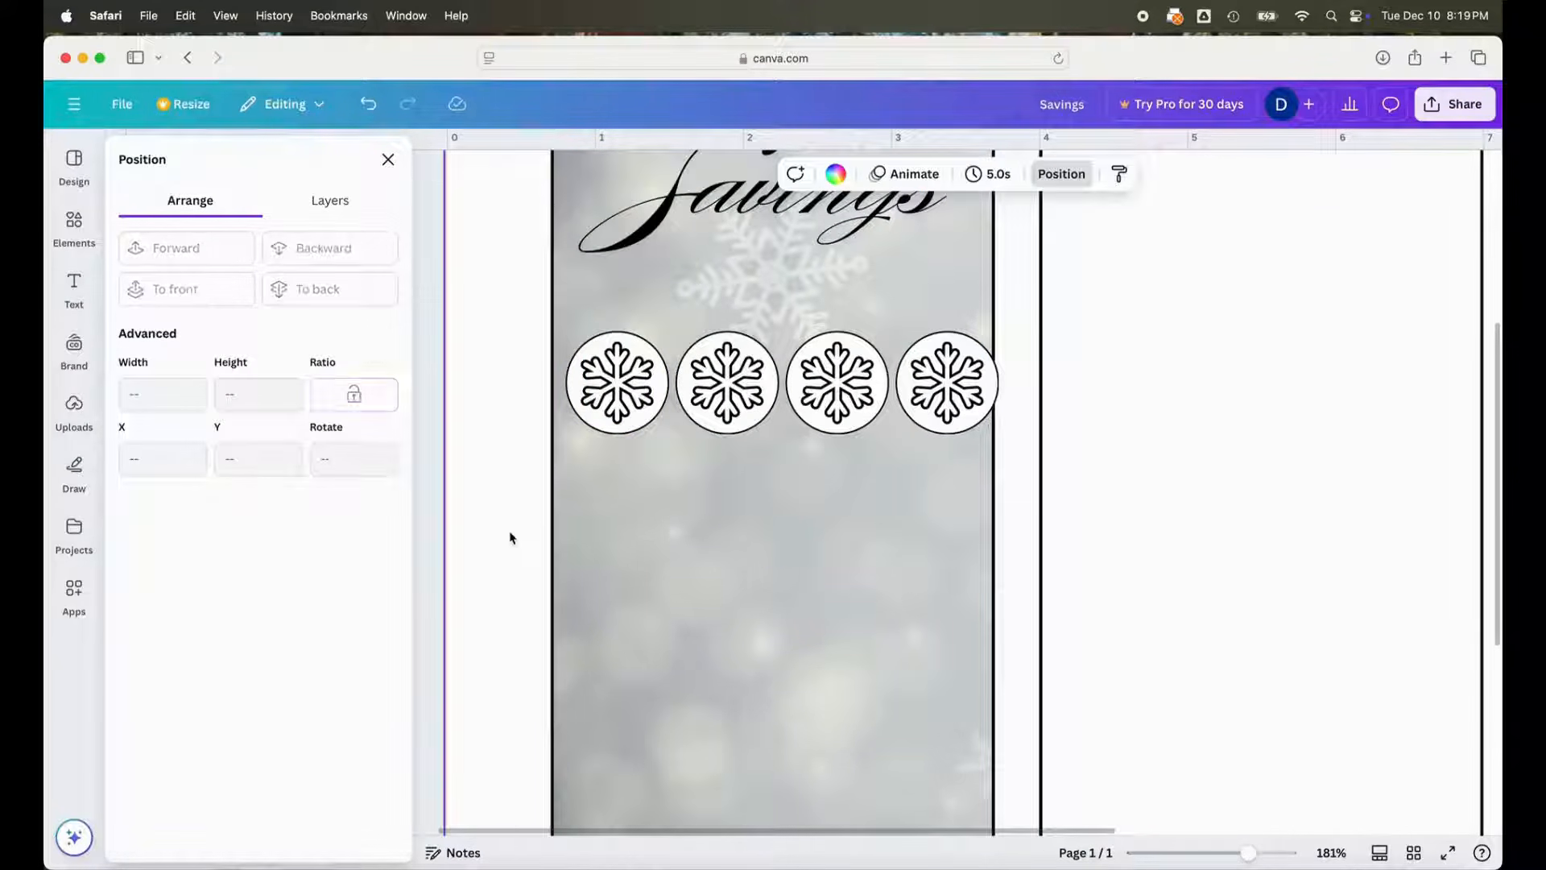
left_click(612, 380)
left_click(449, 386)
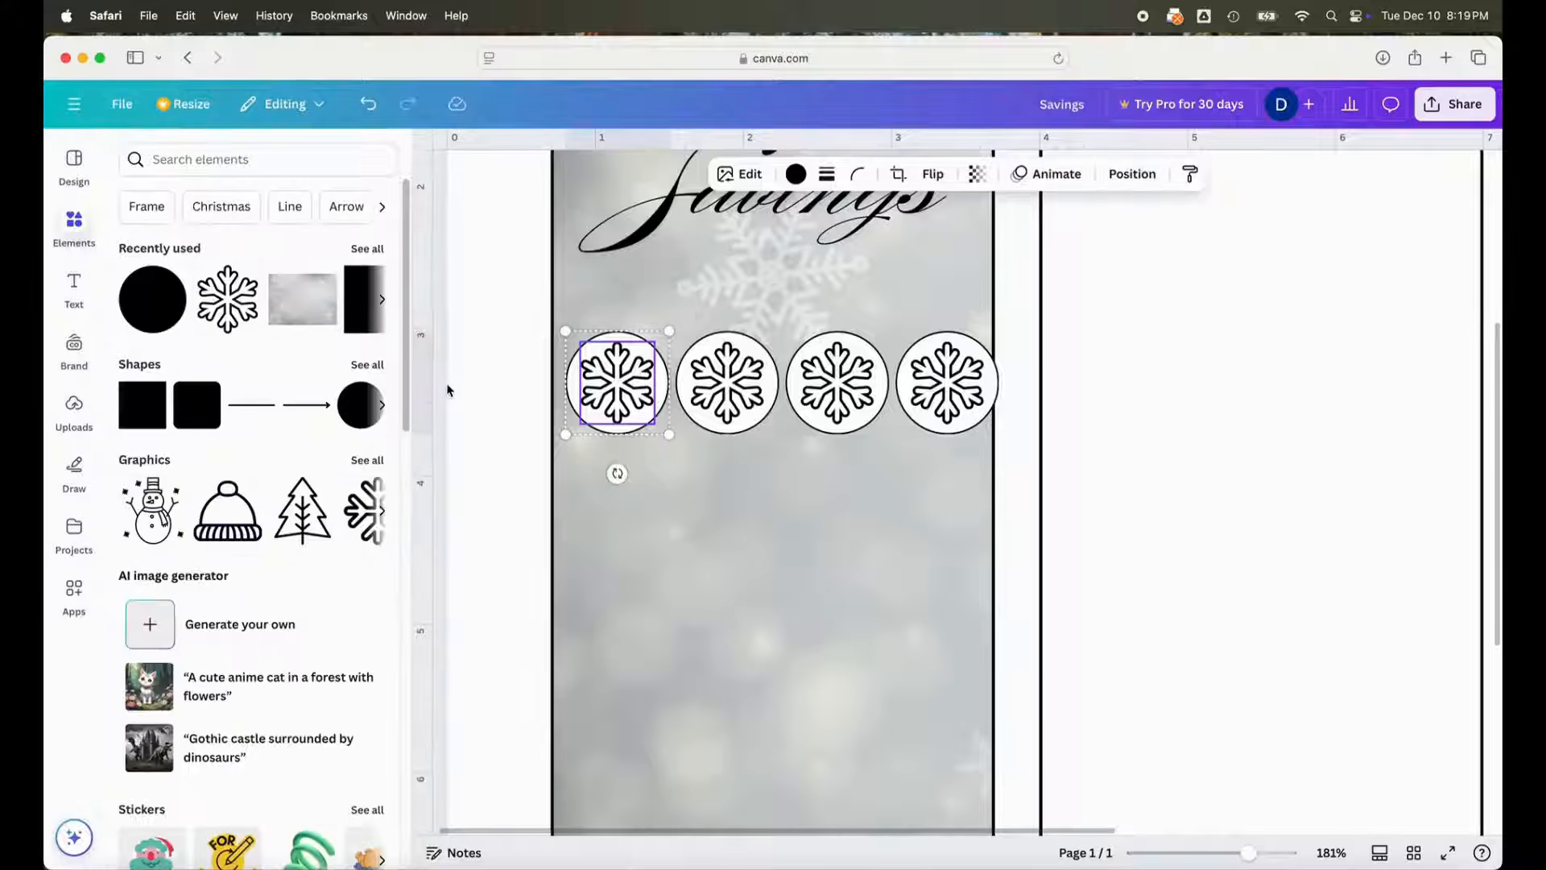
left_click(464, 389)
right_click(597, 388)
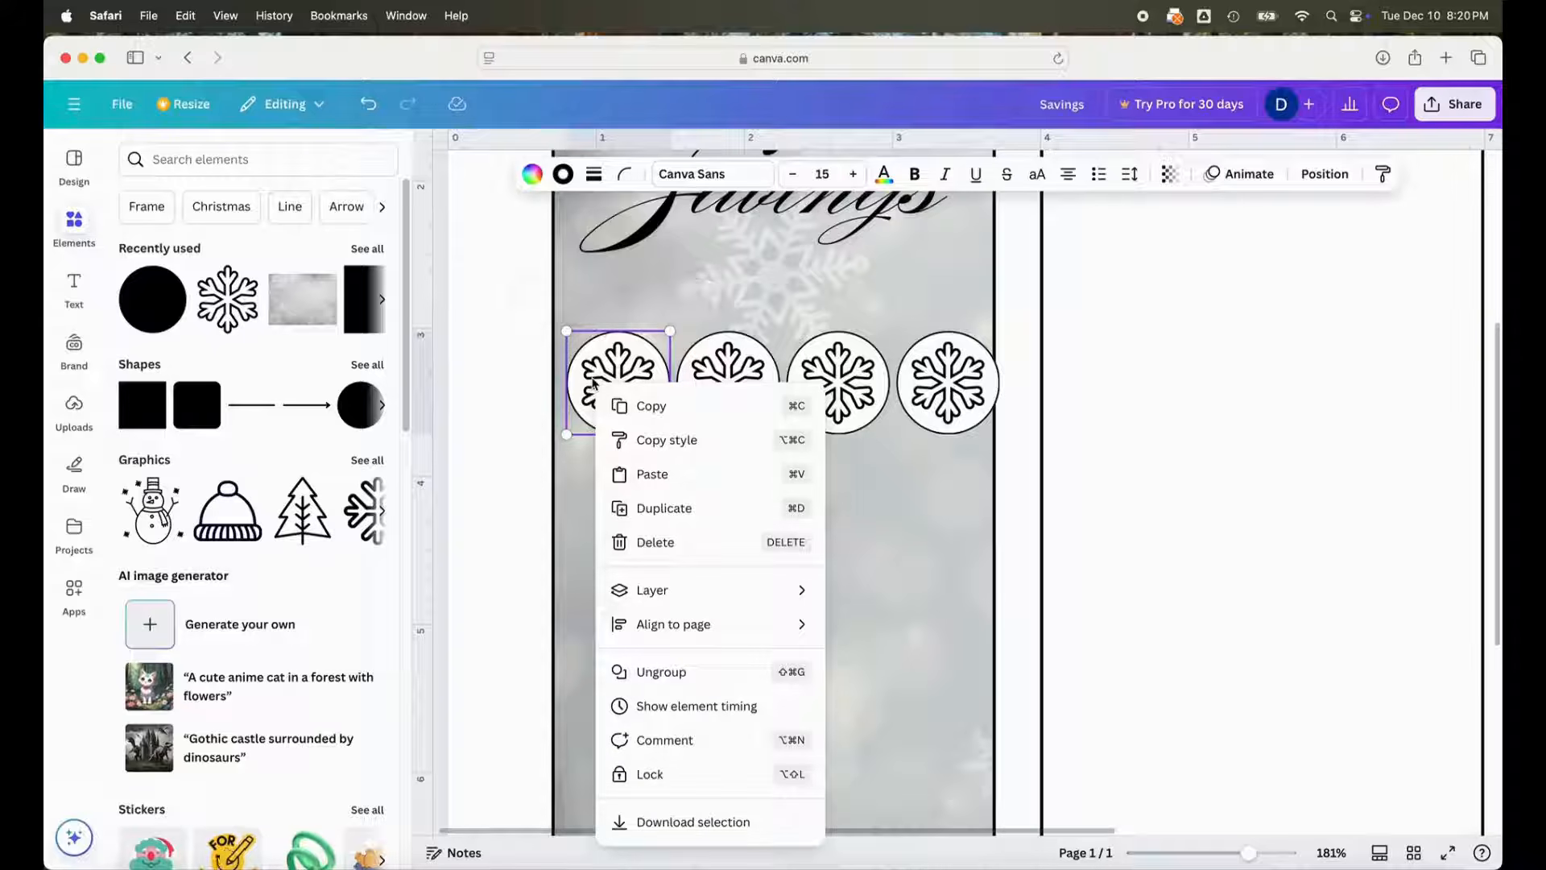
left_click(595, 383)
left_click_drag(610, 387, 604, 380)
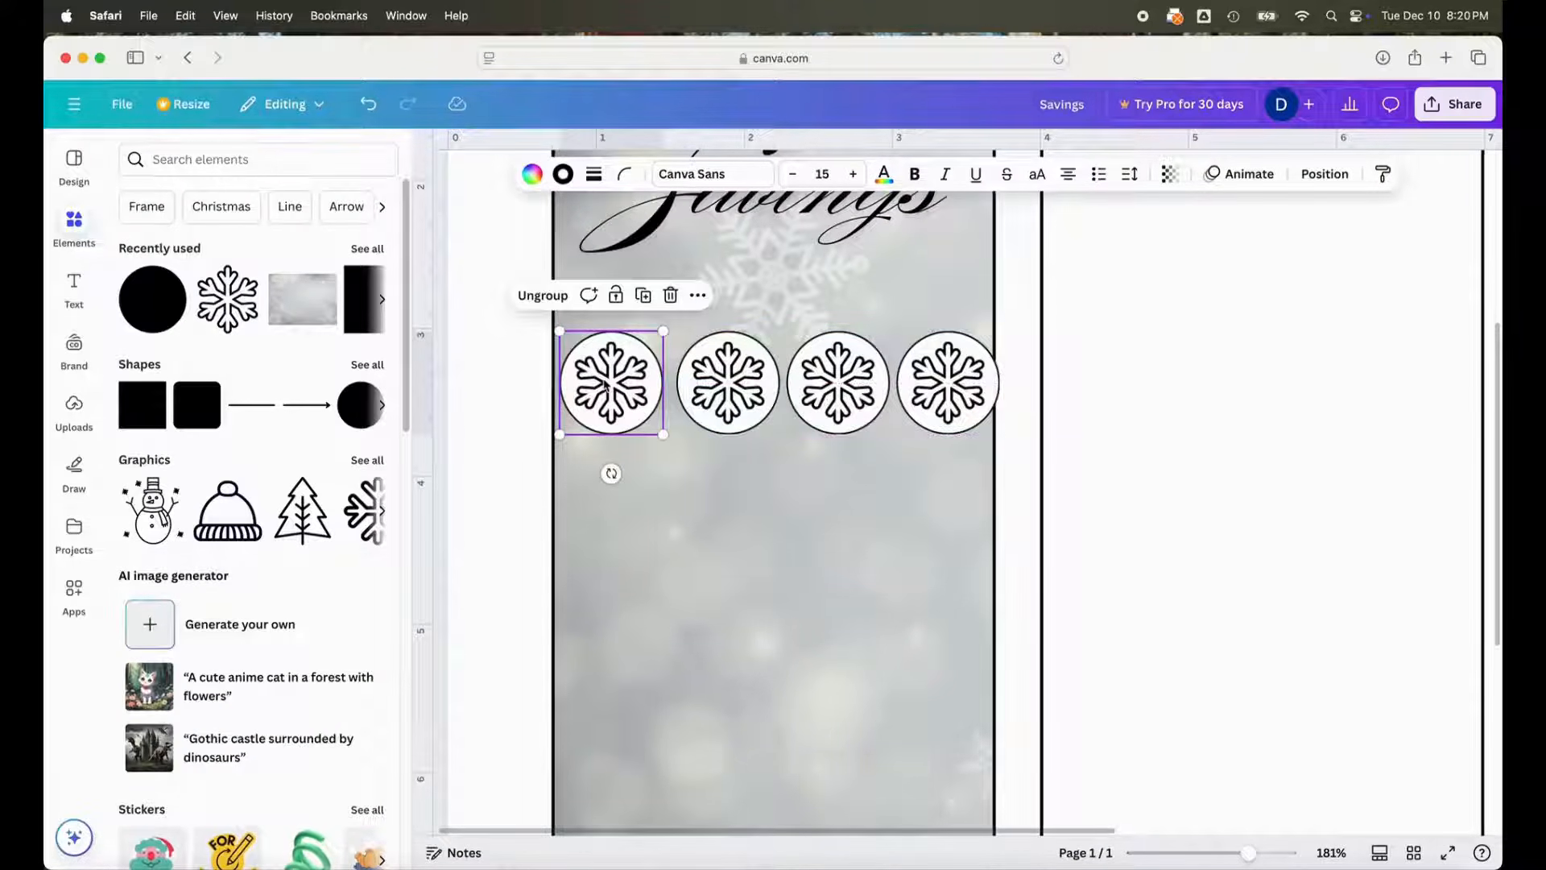
left_click_drag(745, 382, 807, 371)
left_click(944, 375)
left_click_drag(944, 374, 928, 372)
- Select all four snowflake circles, space them evenly with Tidy up and group them into one row
left_click(848, 379, "shift")
left_click(722, 379, "shift")
left_click(618, 378, "shift")
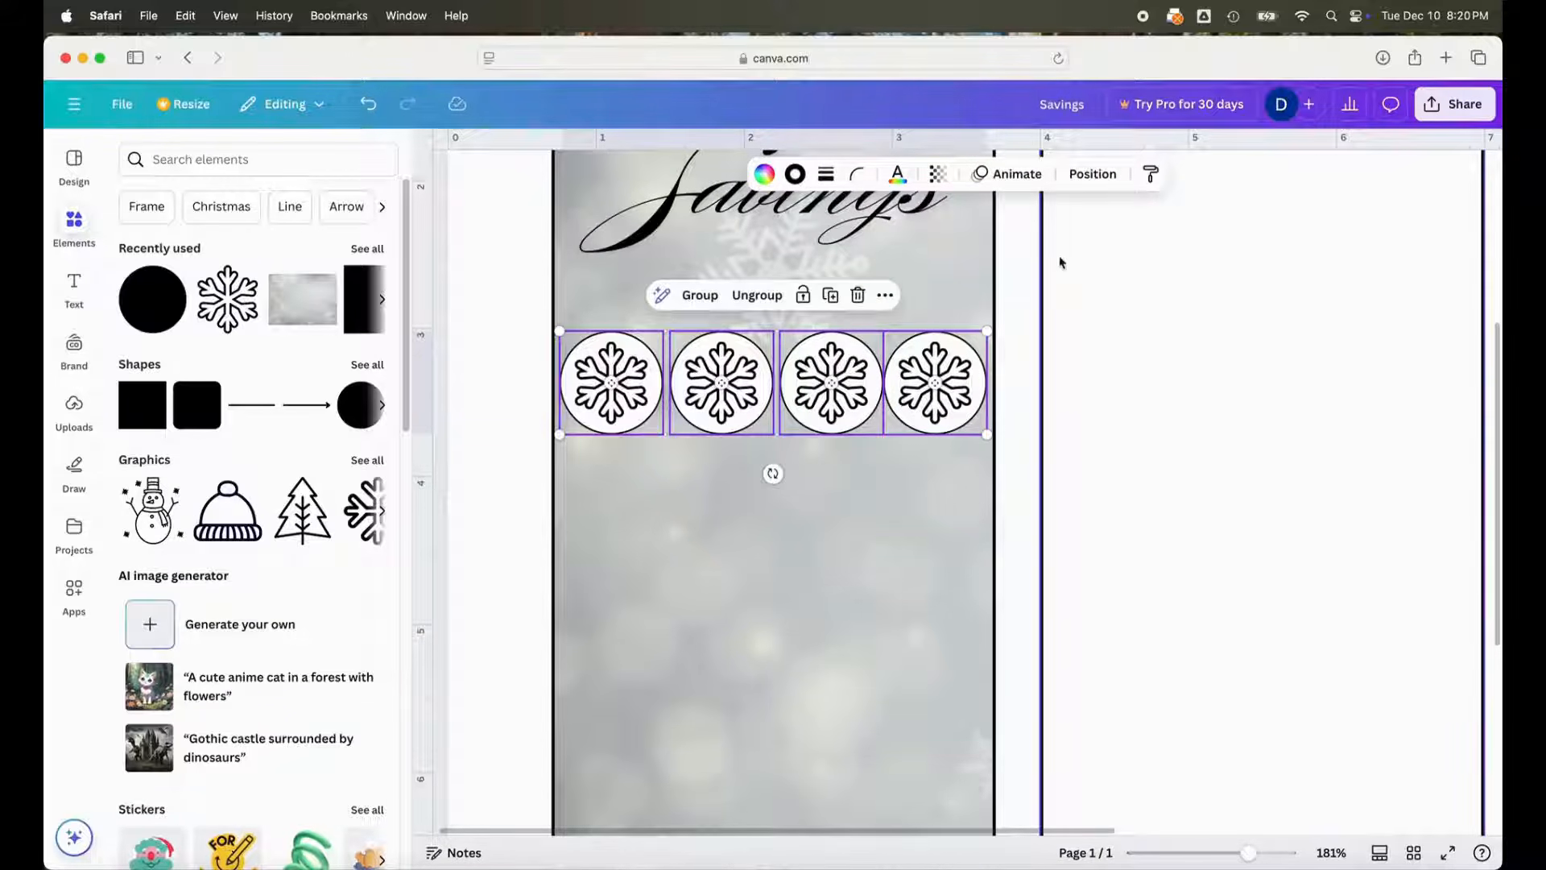
left_click(1093, 174)
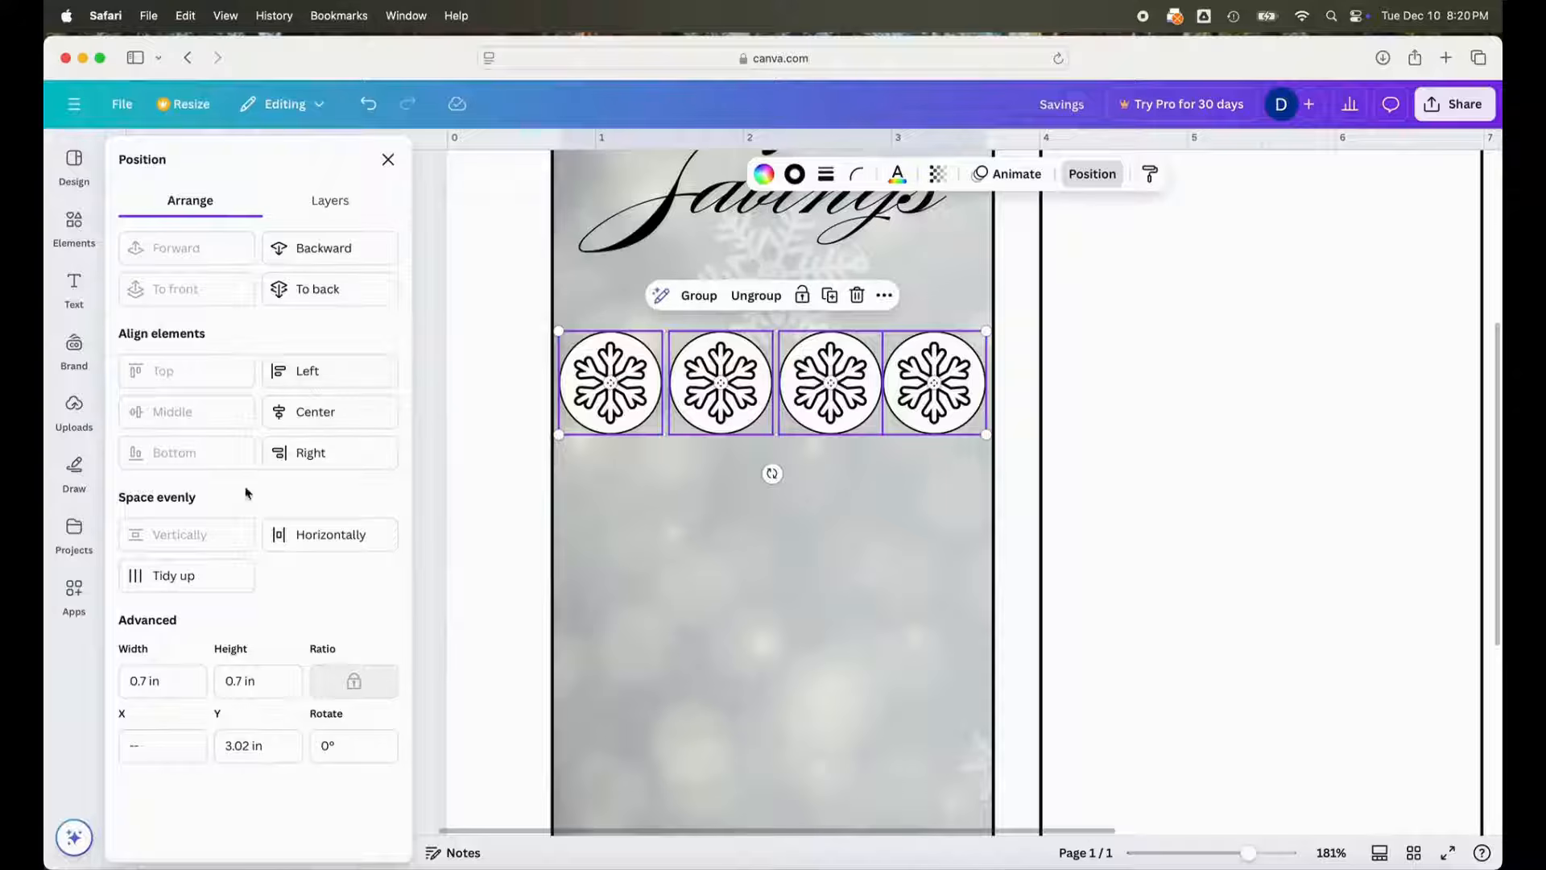
left_click(213, 573)
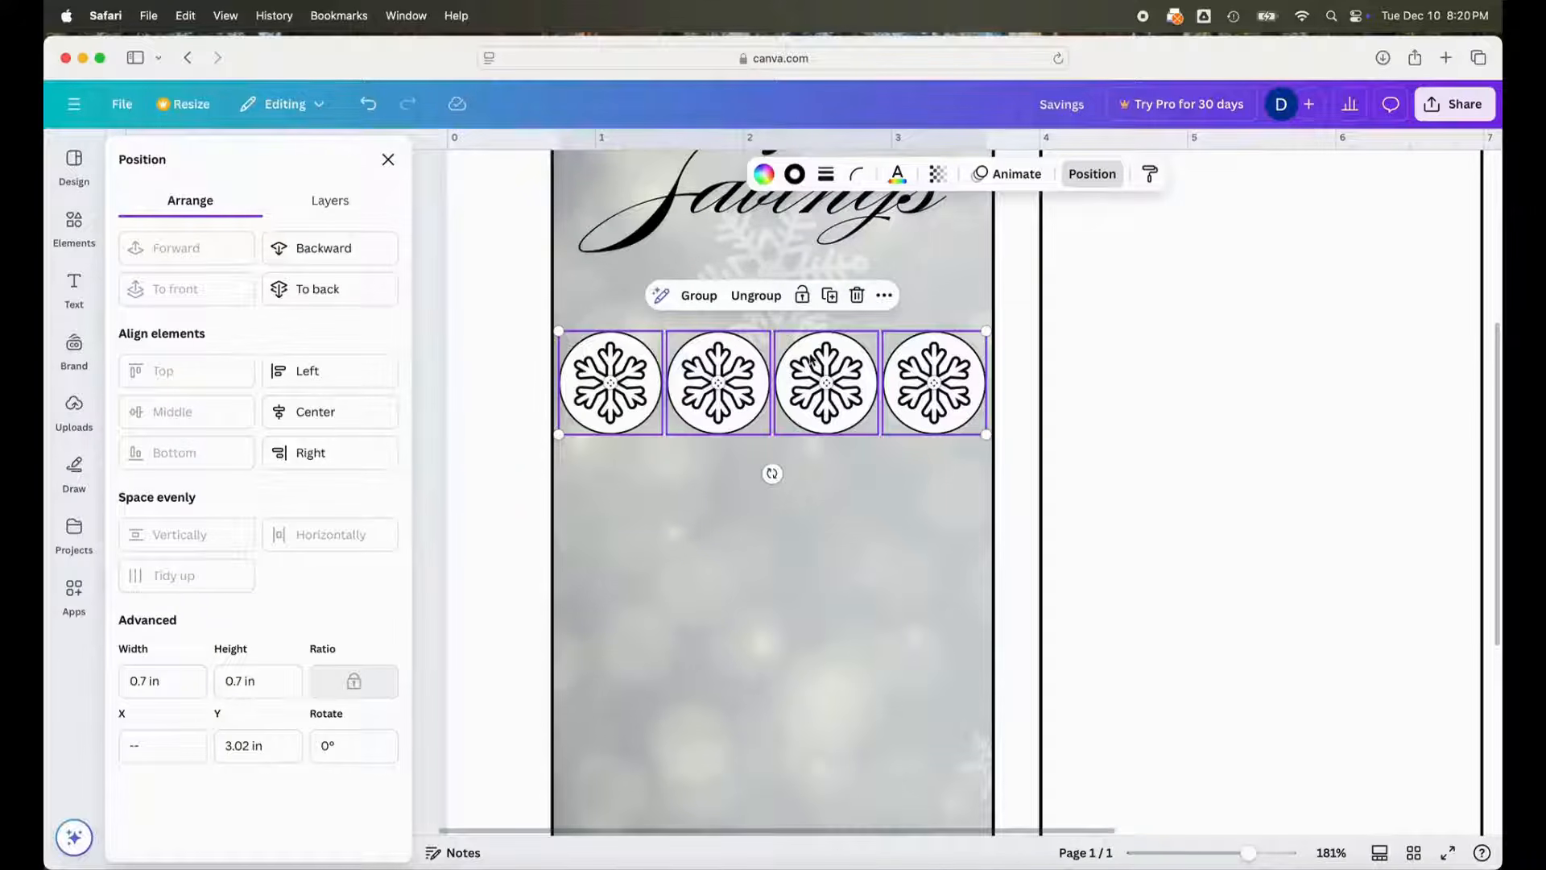
left_click(692, 296)
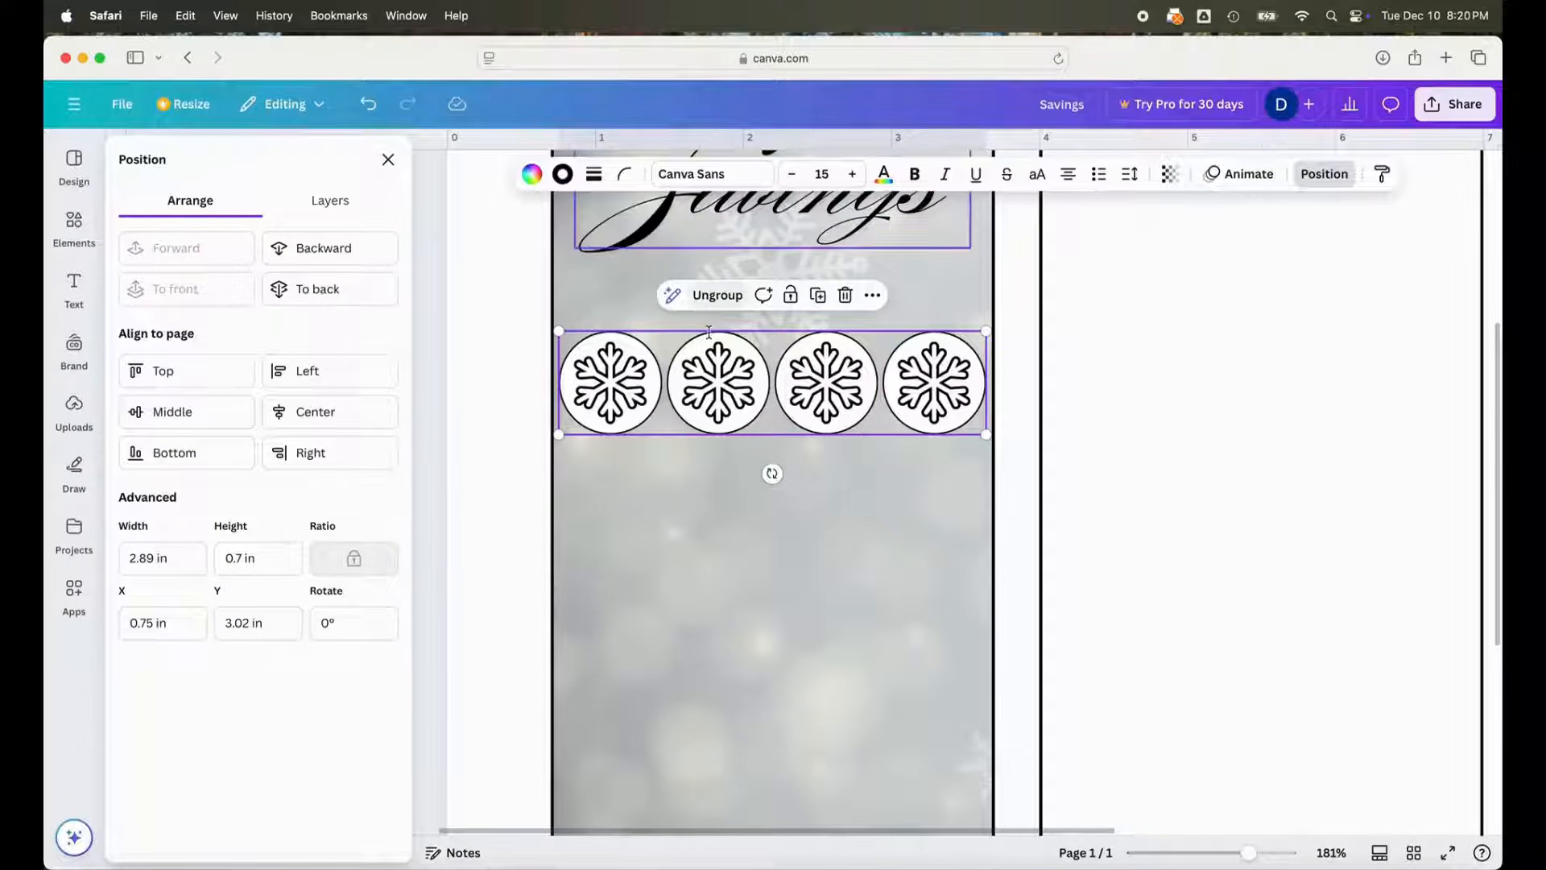
- Center the grouped snowflake row horizontally on the first rectangle
left_click(817, 504, "shift")
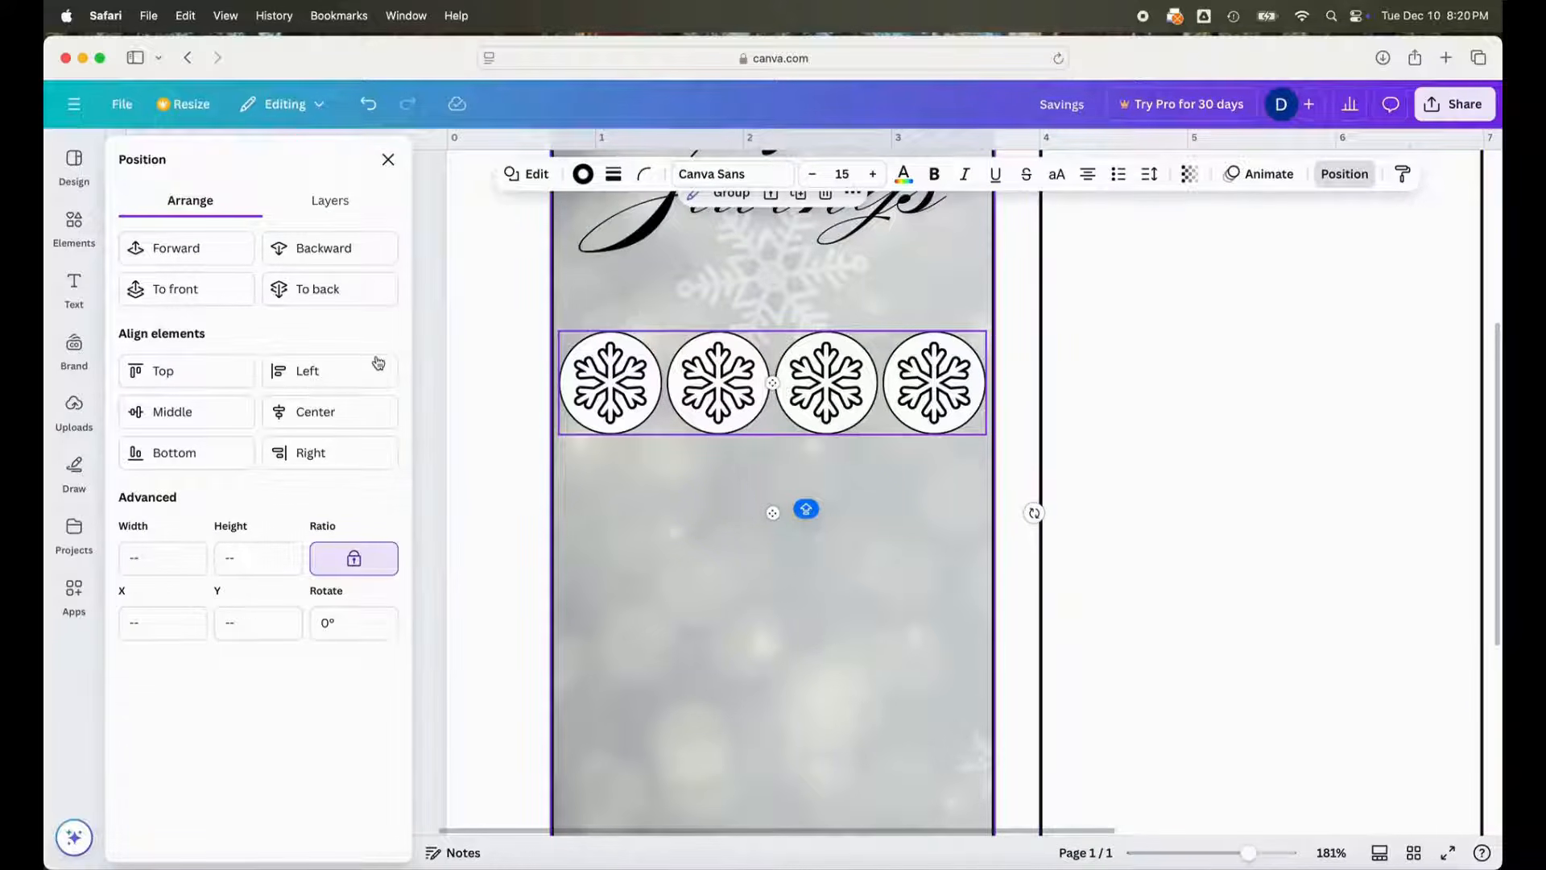
left_click(302, 414)
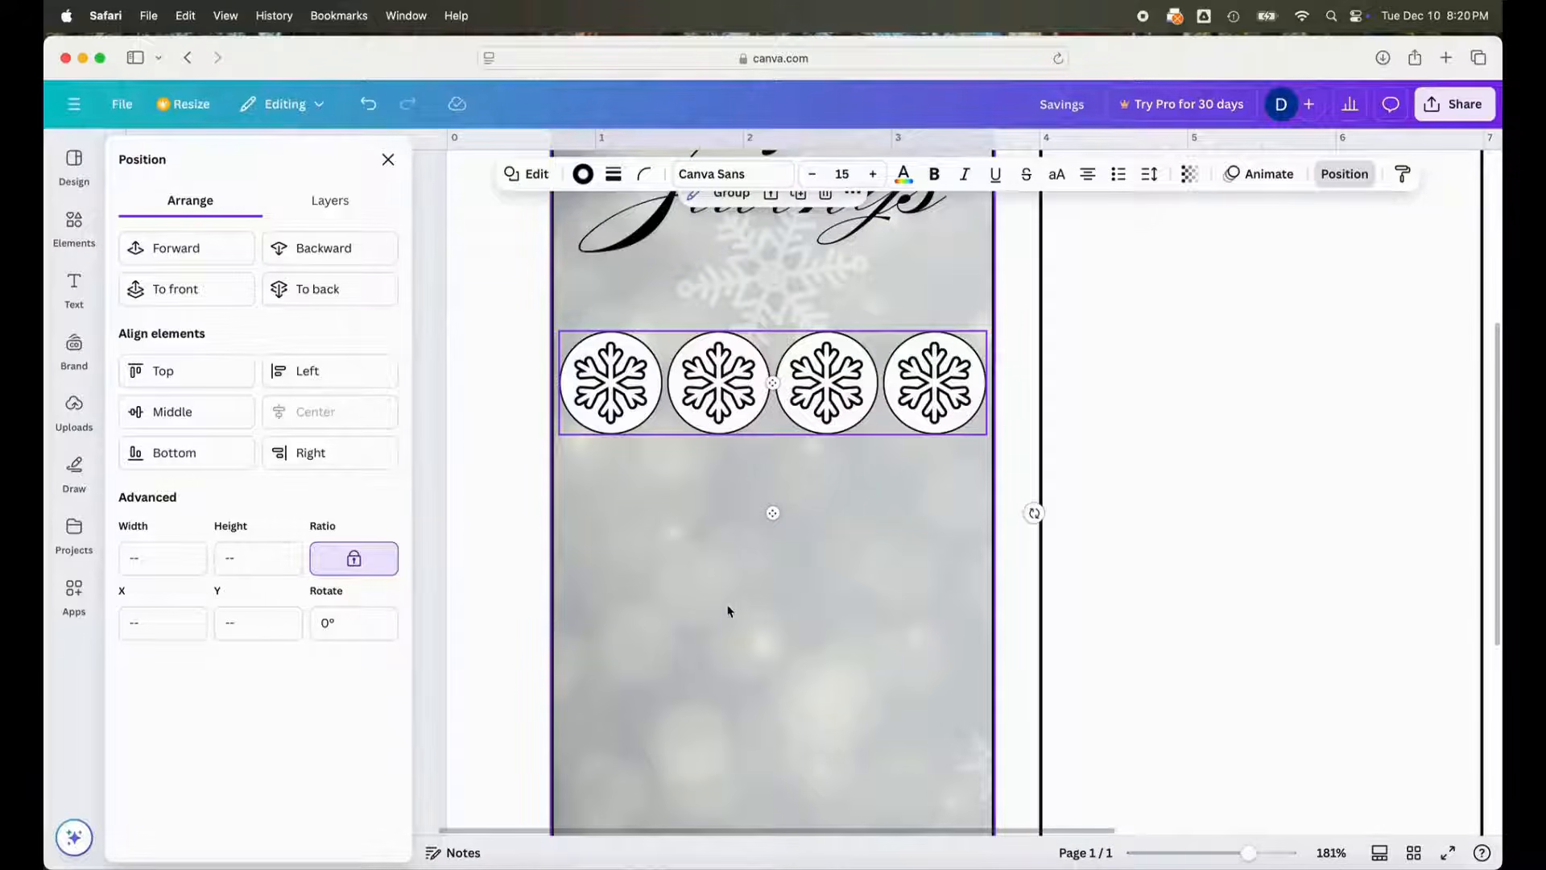
left_click(1078, 406)
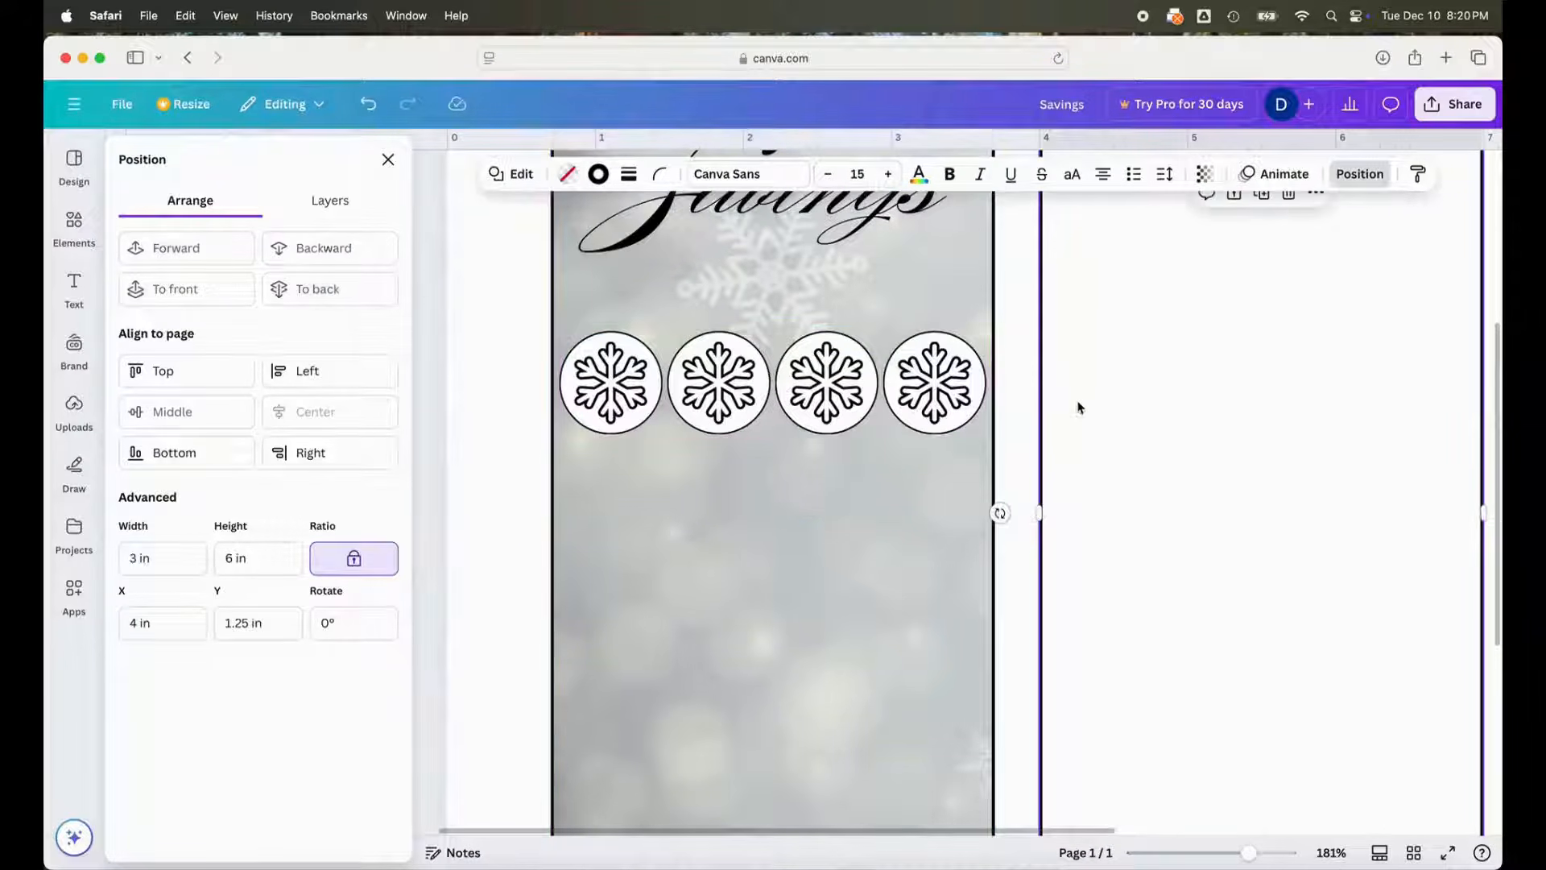
left_click(958, 400)
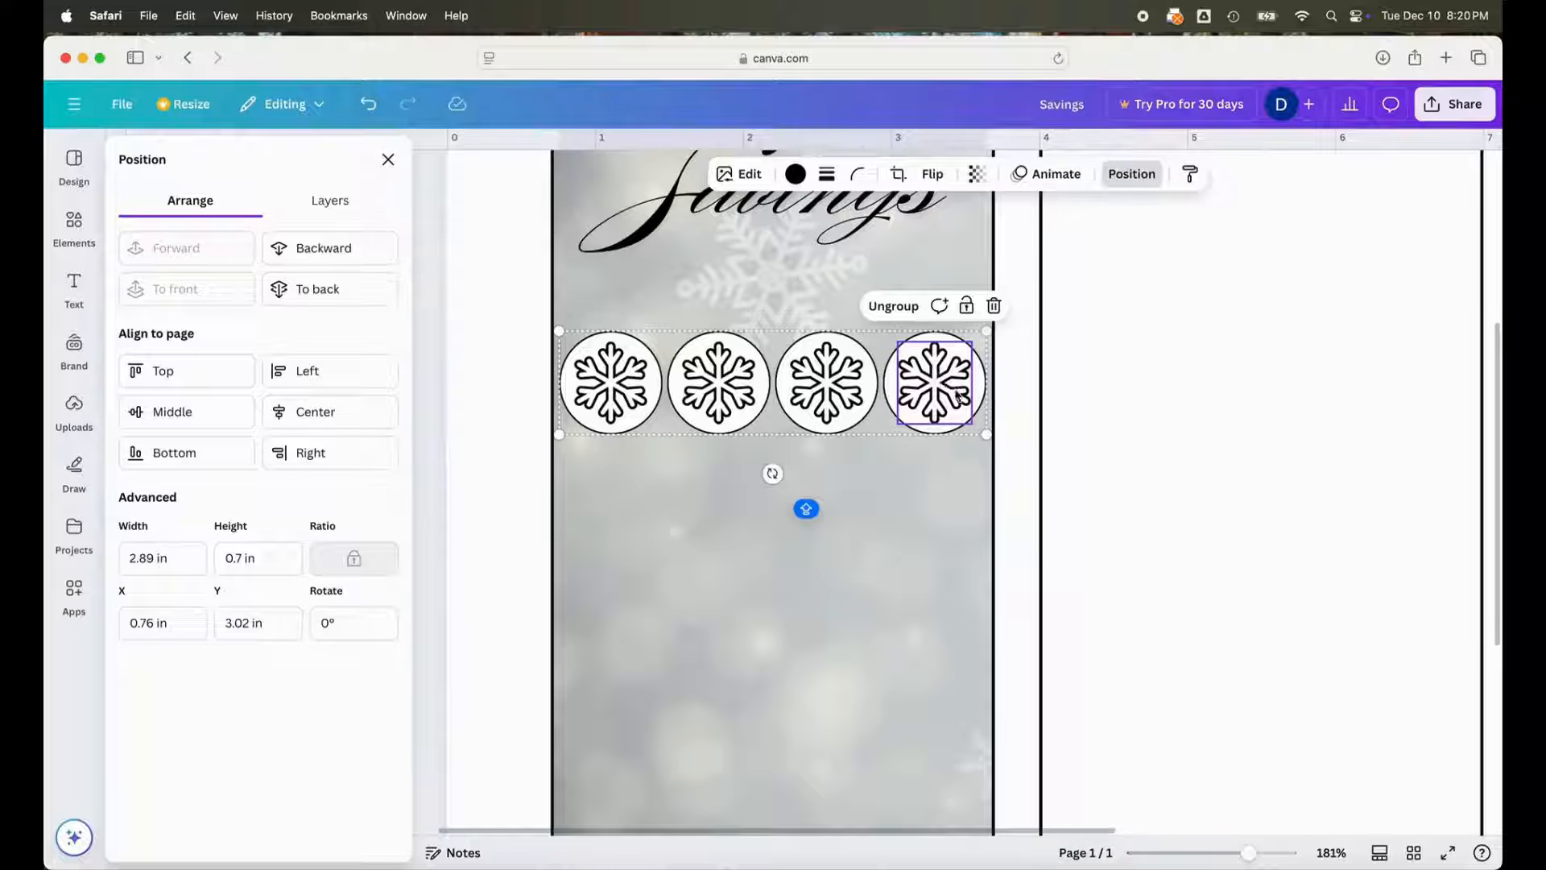
left_click(1100, 438, "shift")
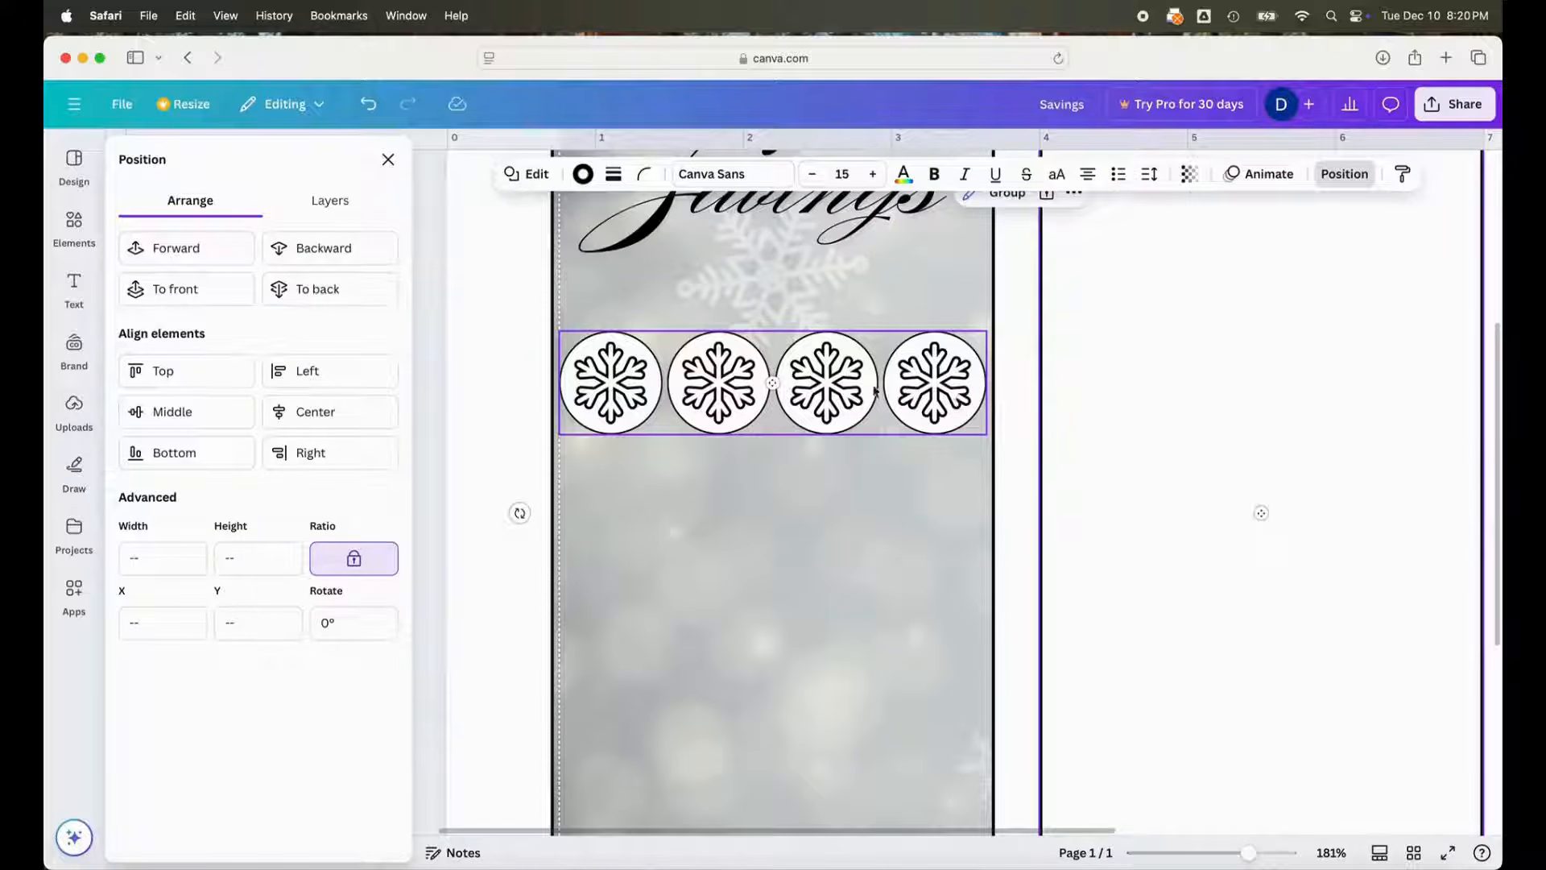
scroll(886, 387, "up", 3)
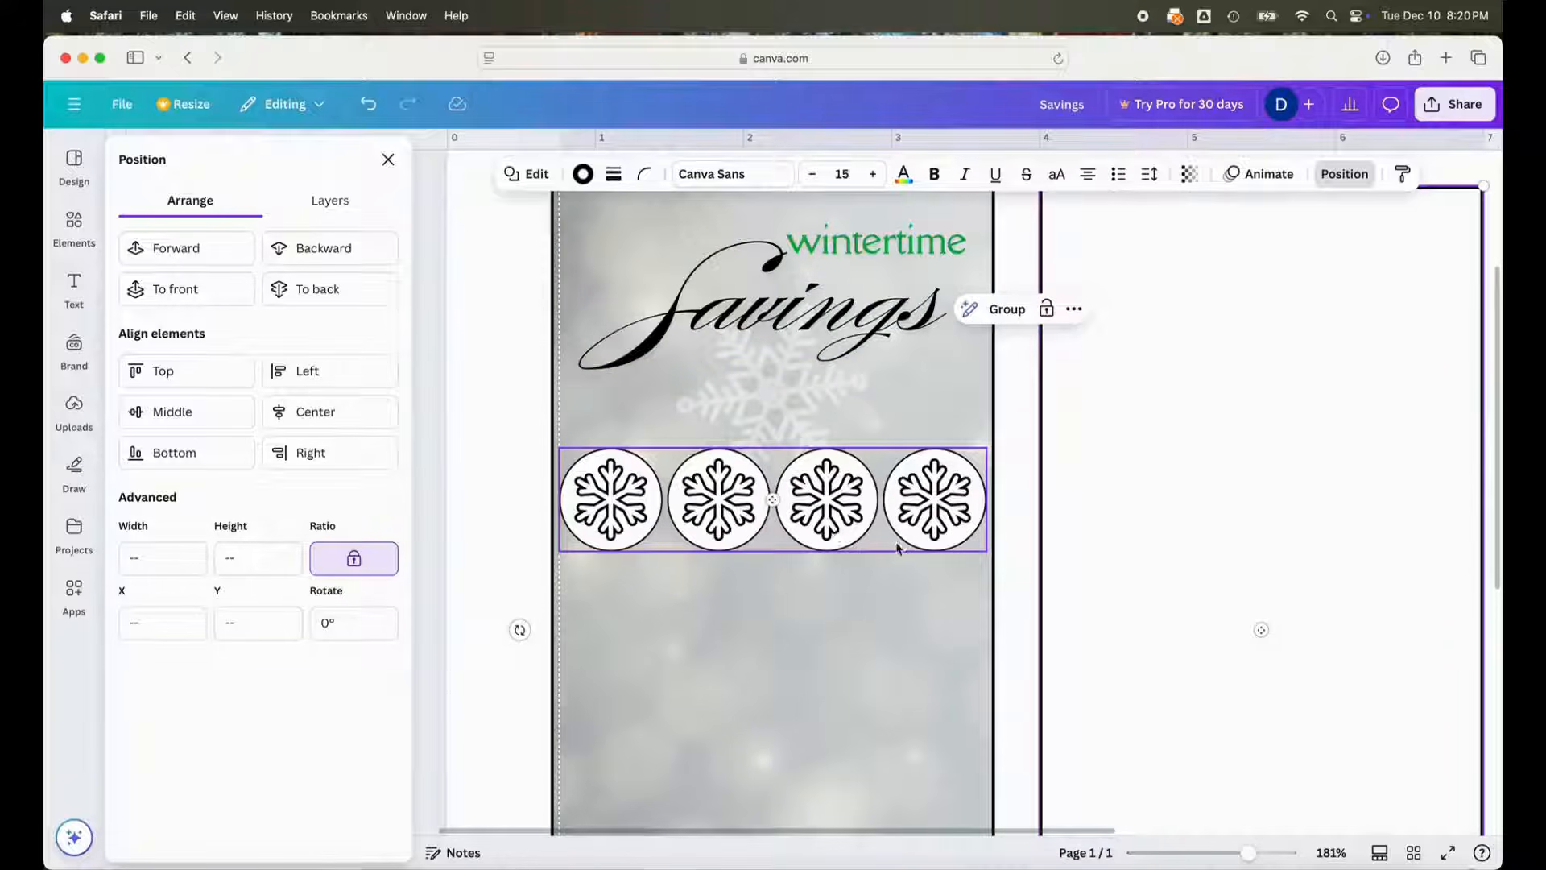
left_click_drag(1250, 855, 1219, 854)
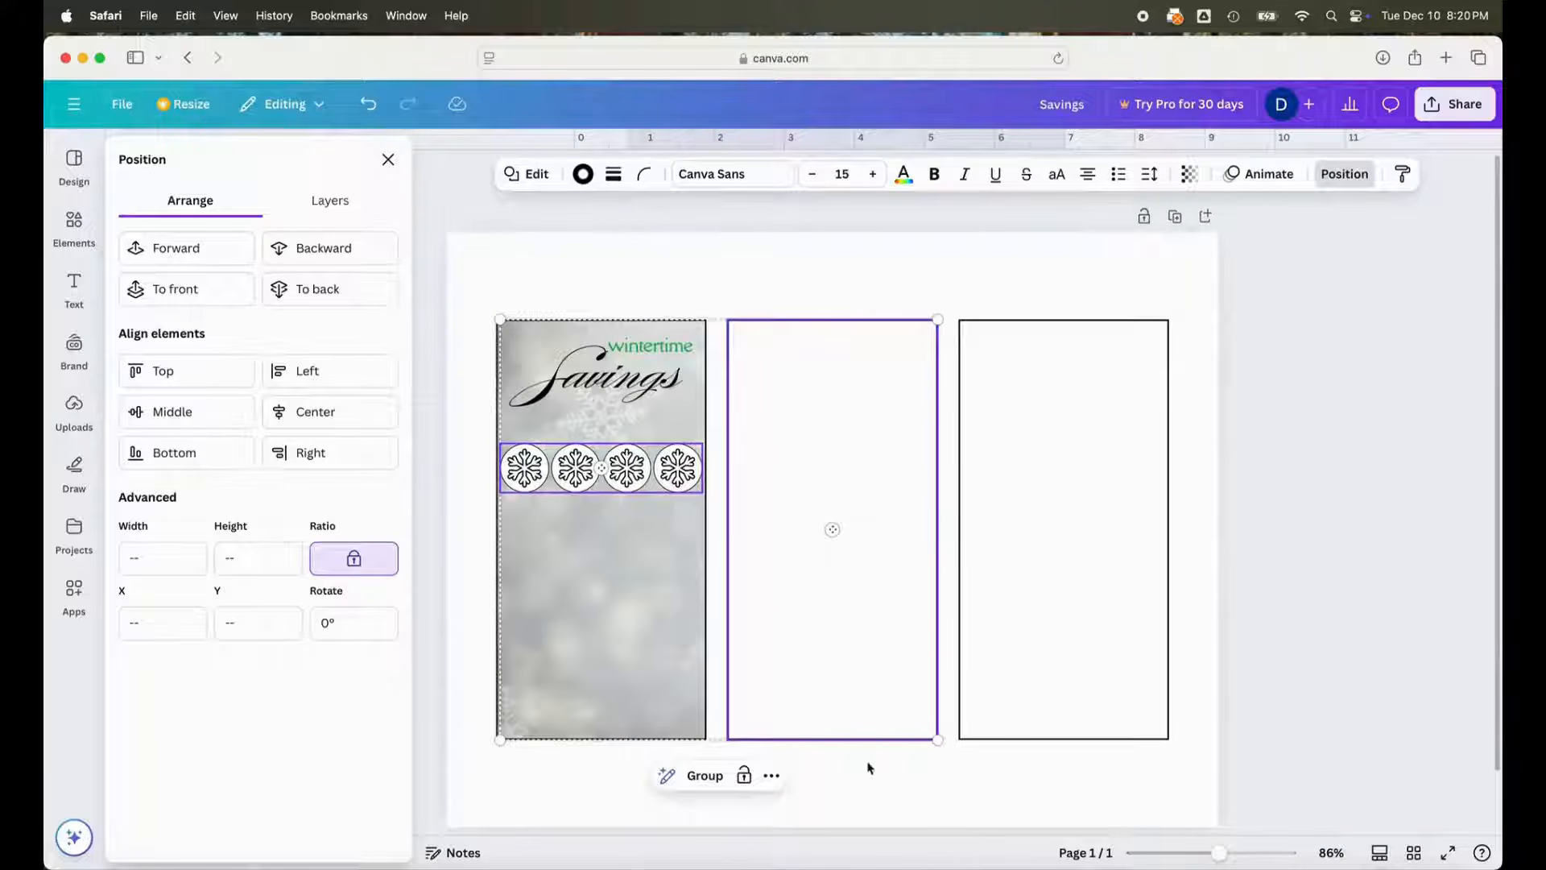
left_click(877, 773)
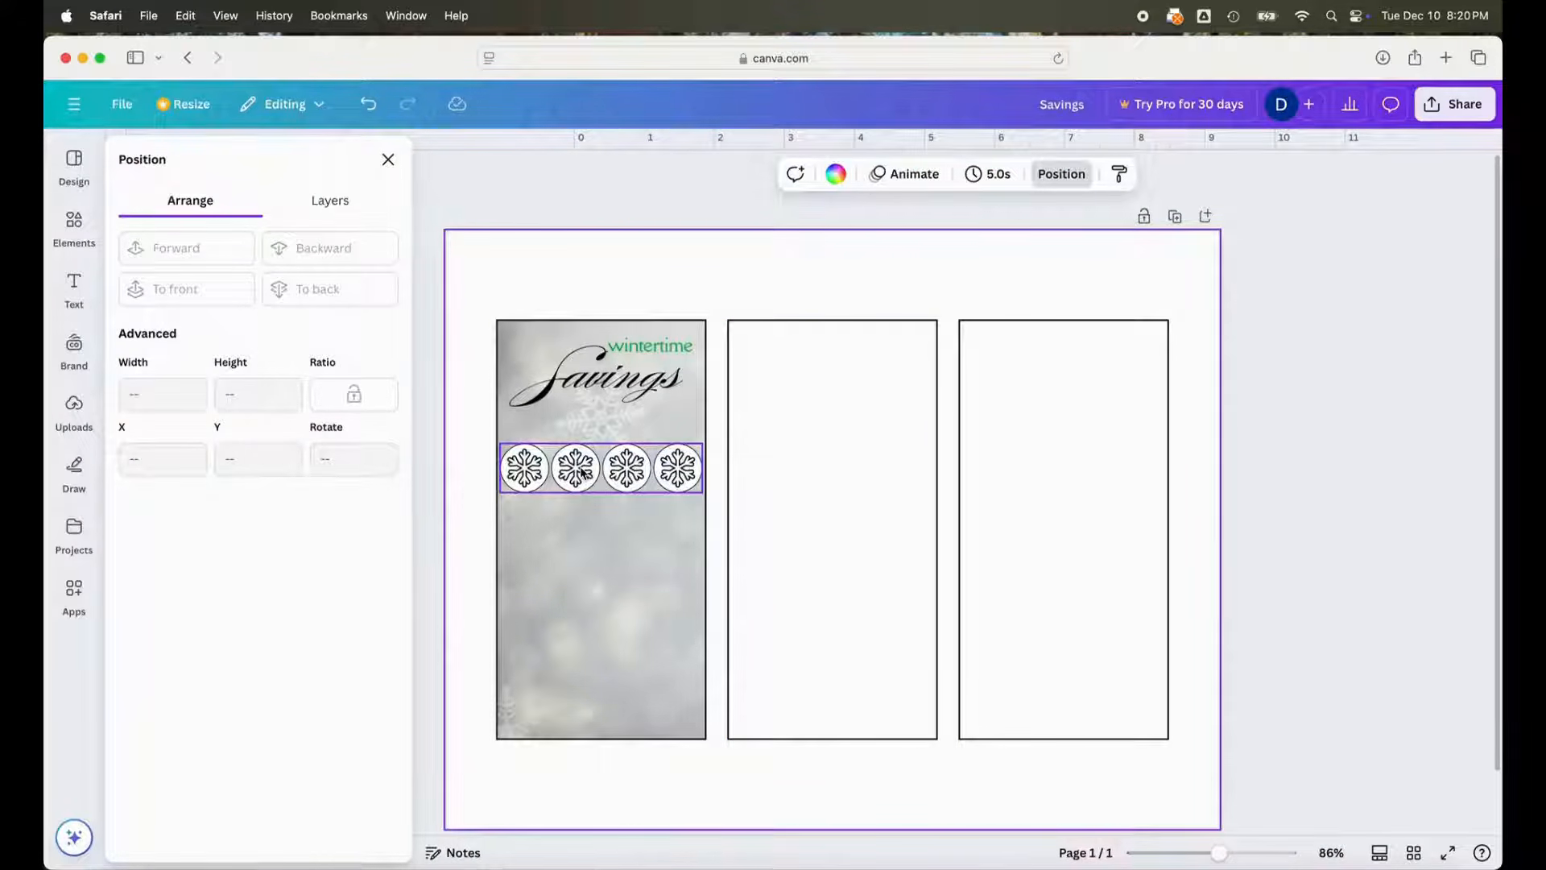
left_click(422, 467)
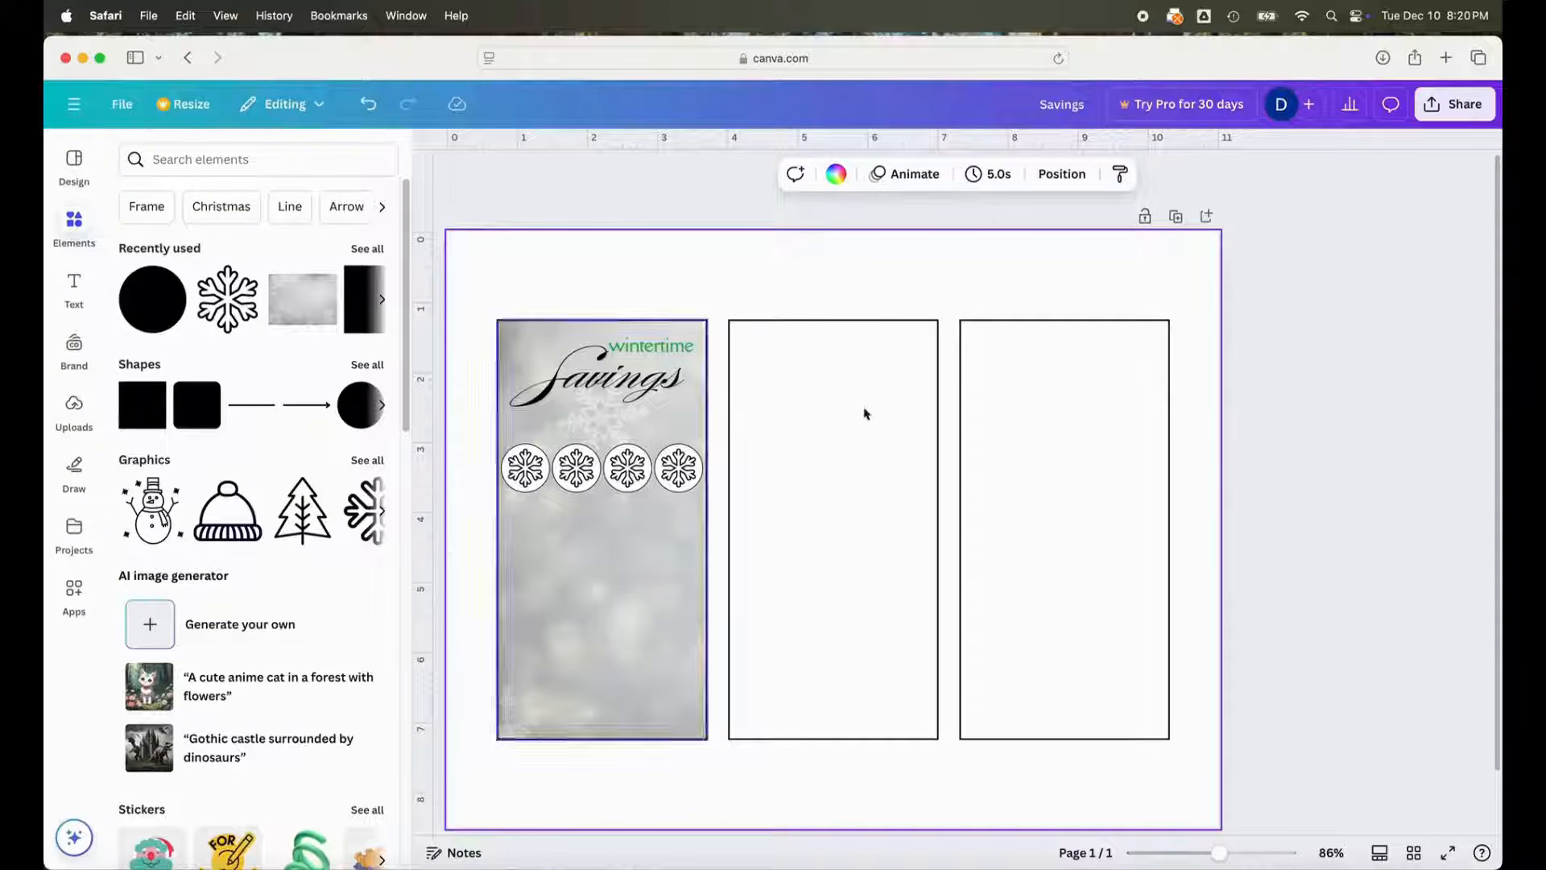
left_click(677, 200)
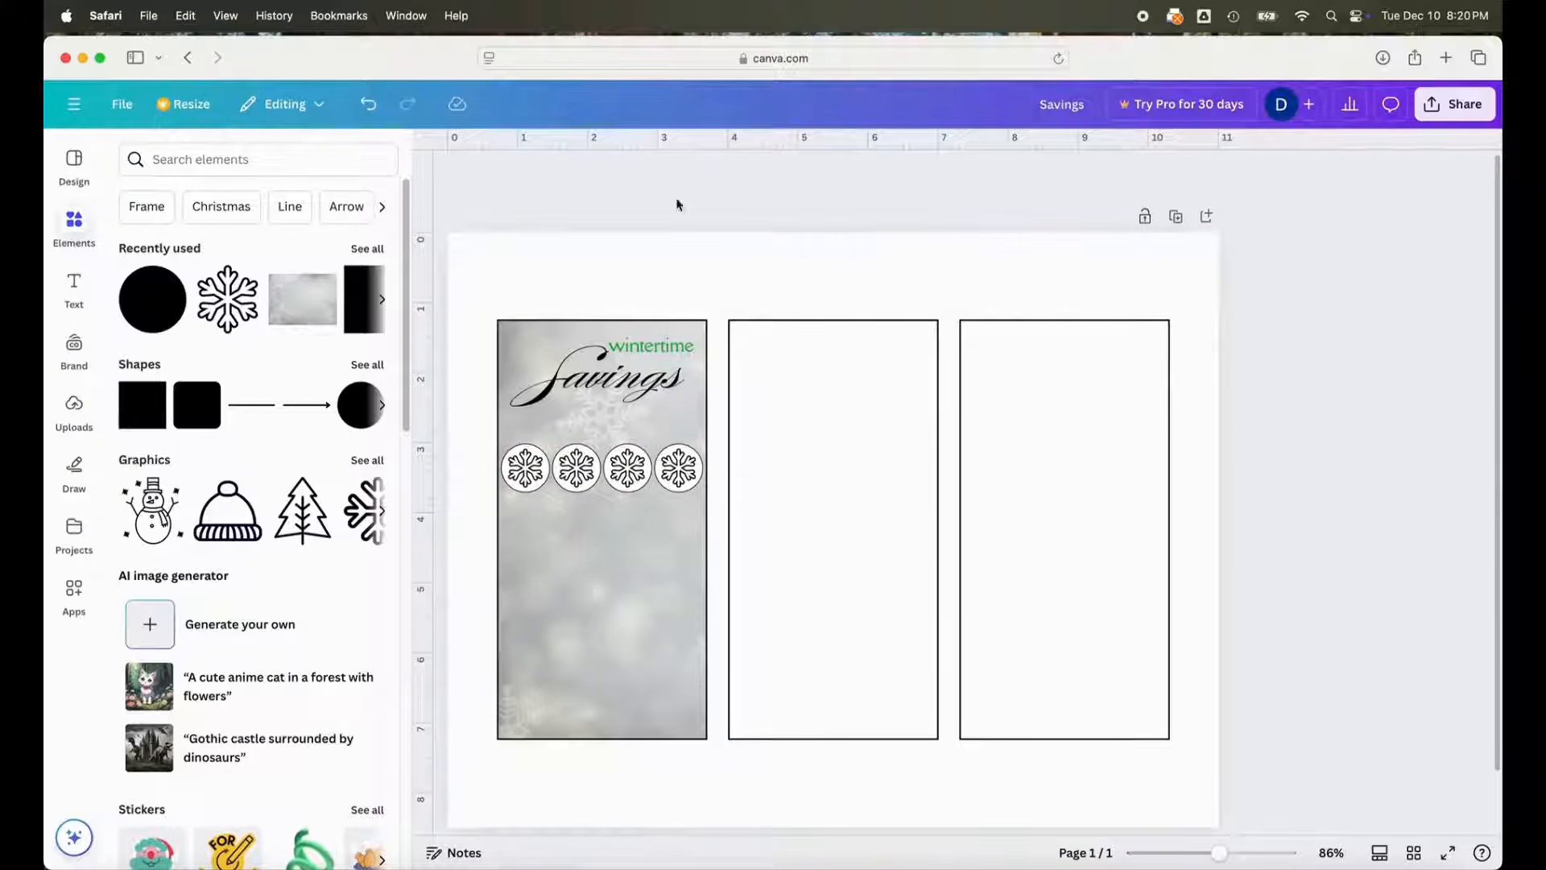
- Duplicate the snowflake row four times, stacking the copies downward at equal distances to make five rows in the first rectangle
left_click(625, 475)
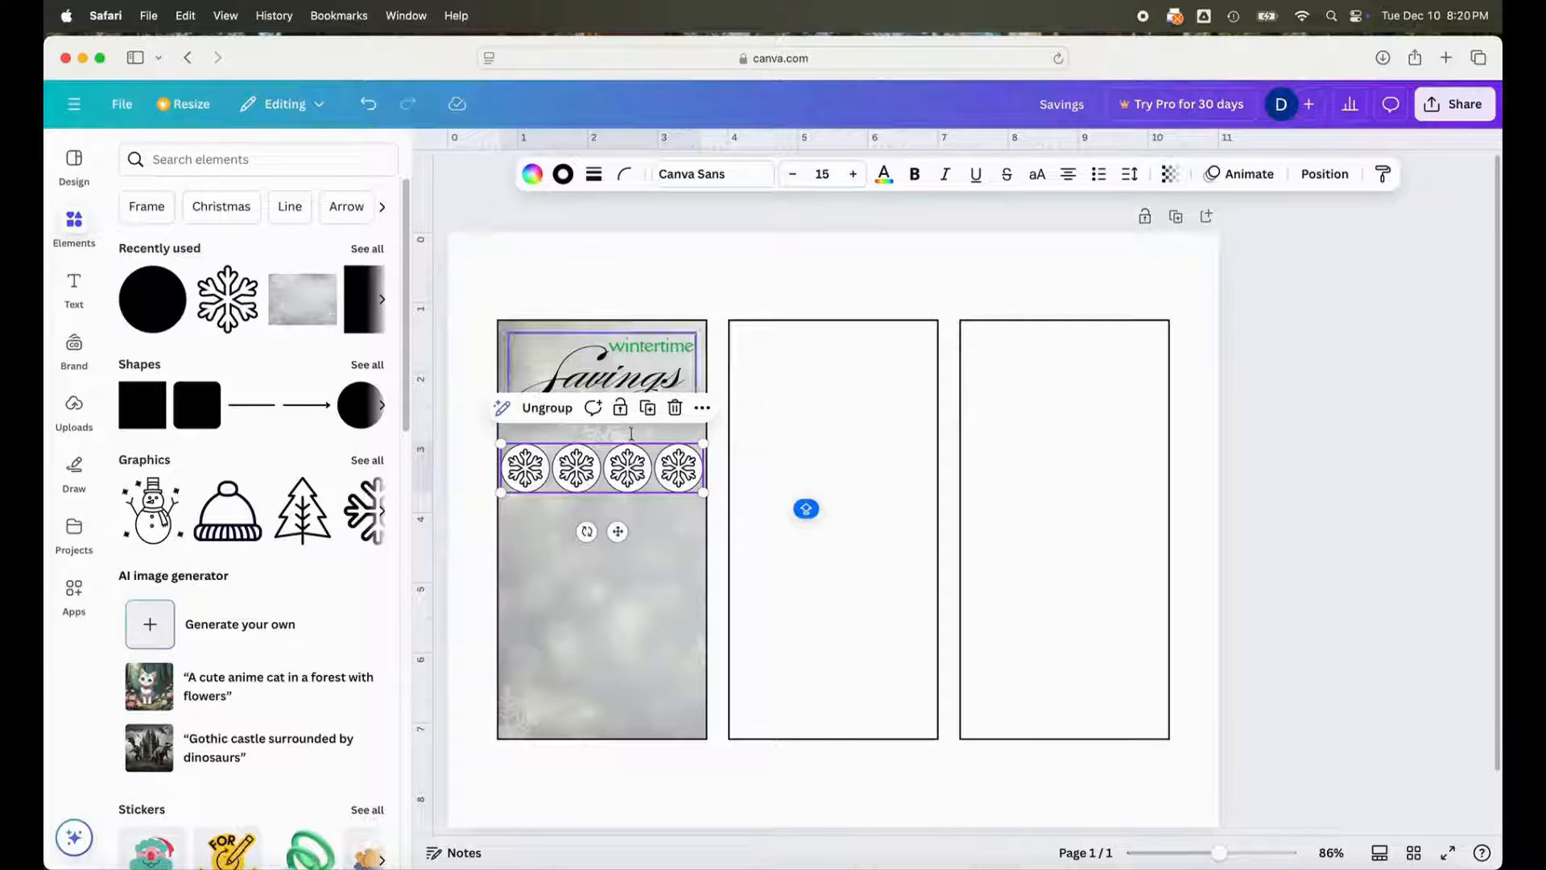
left_click(647, 408)
left_click_drag(629, 543, 615, 591)
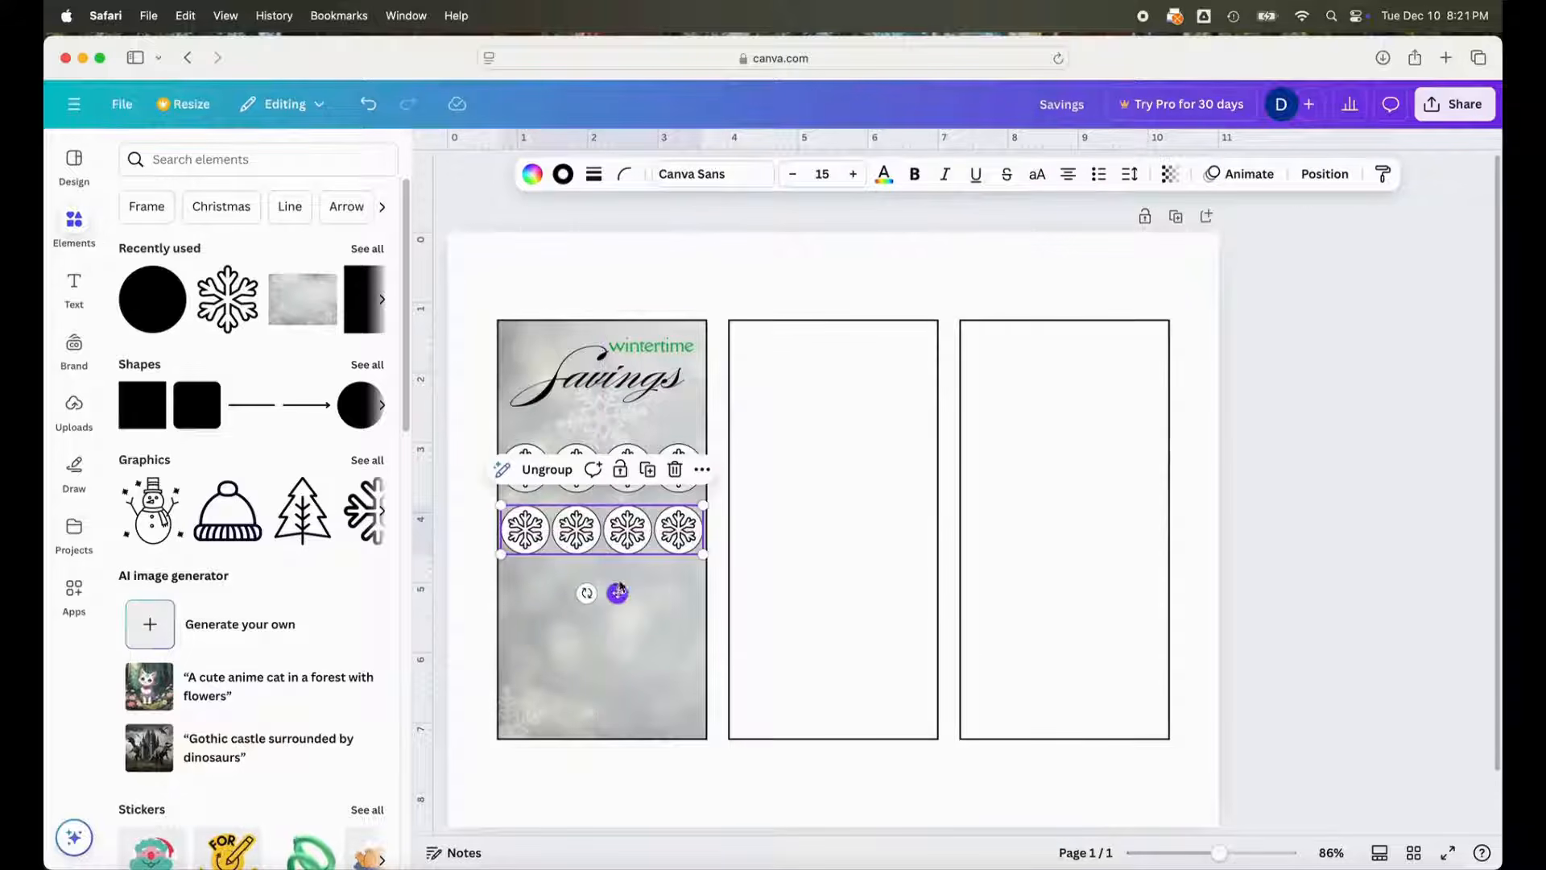
left_click(648, 467)
left_click(649, 533)
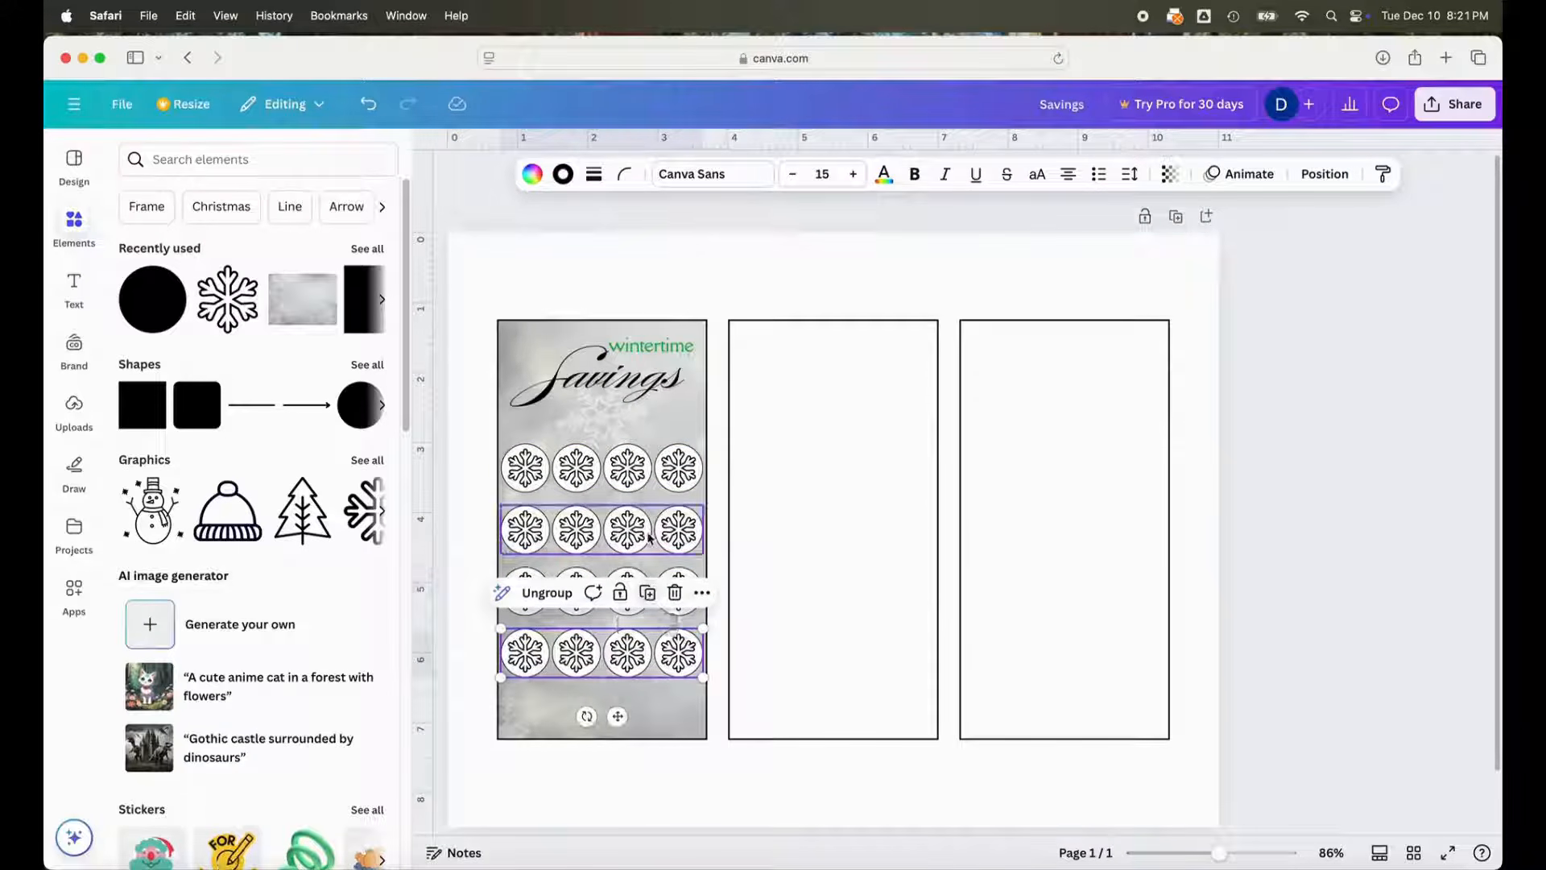
left_click(647, 593)
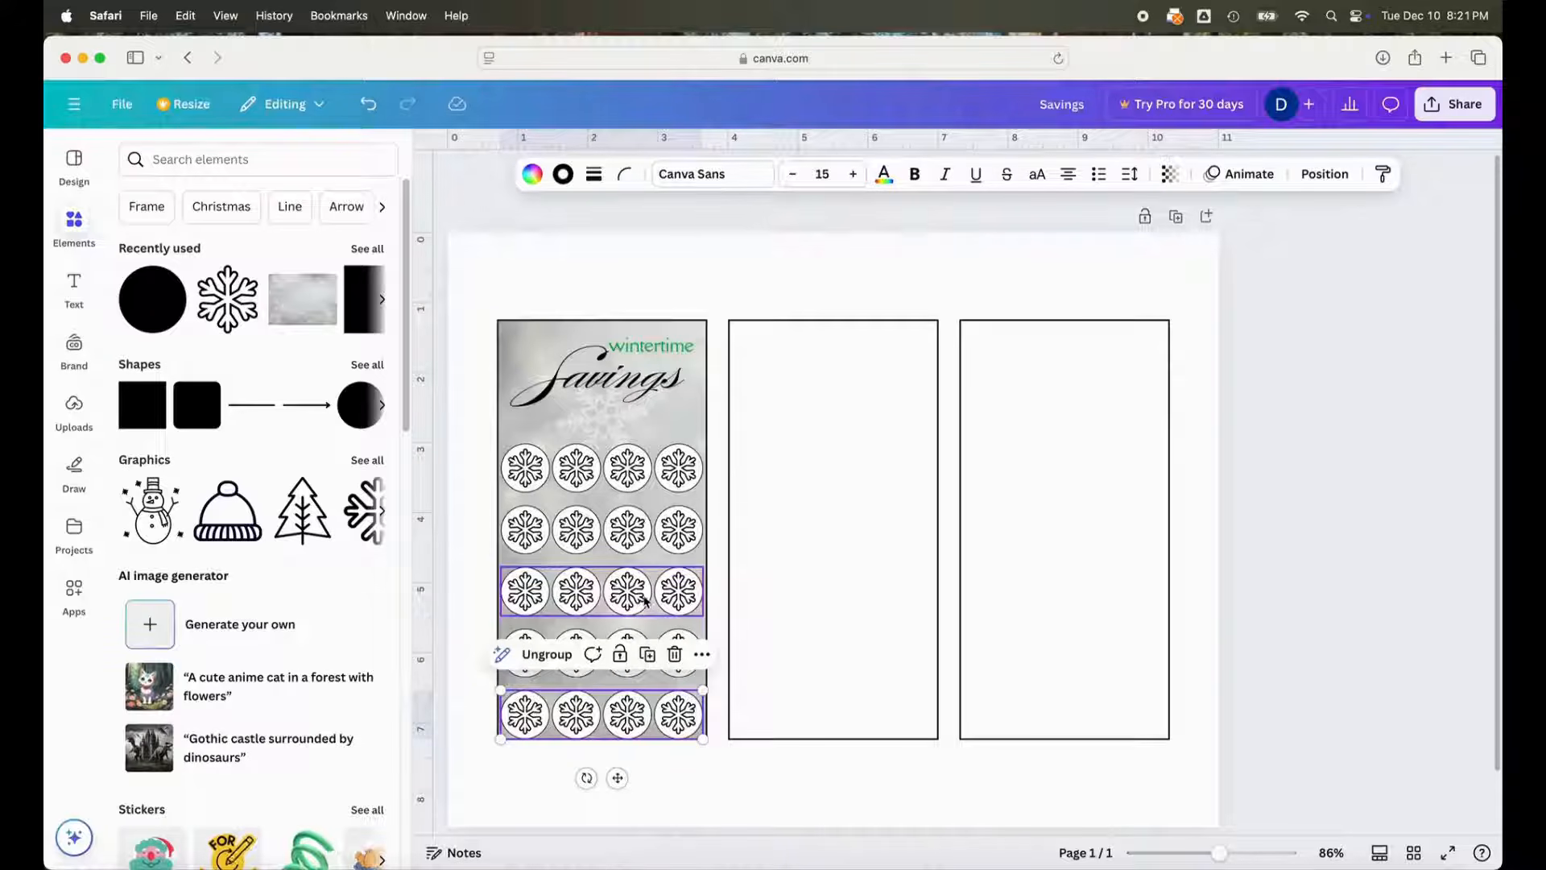
- Move the top snowflake row up beneath the "Savings" title and place the lowest row directly below it
left_click_drag(1220, 853, 1231, 854)
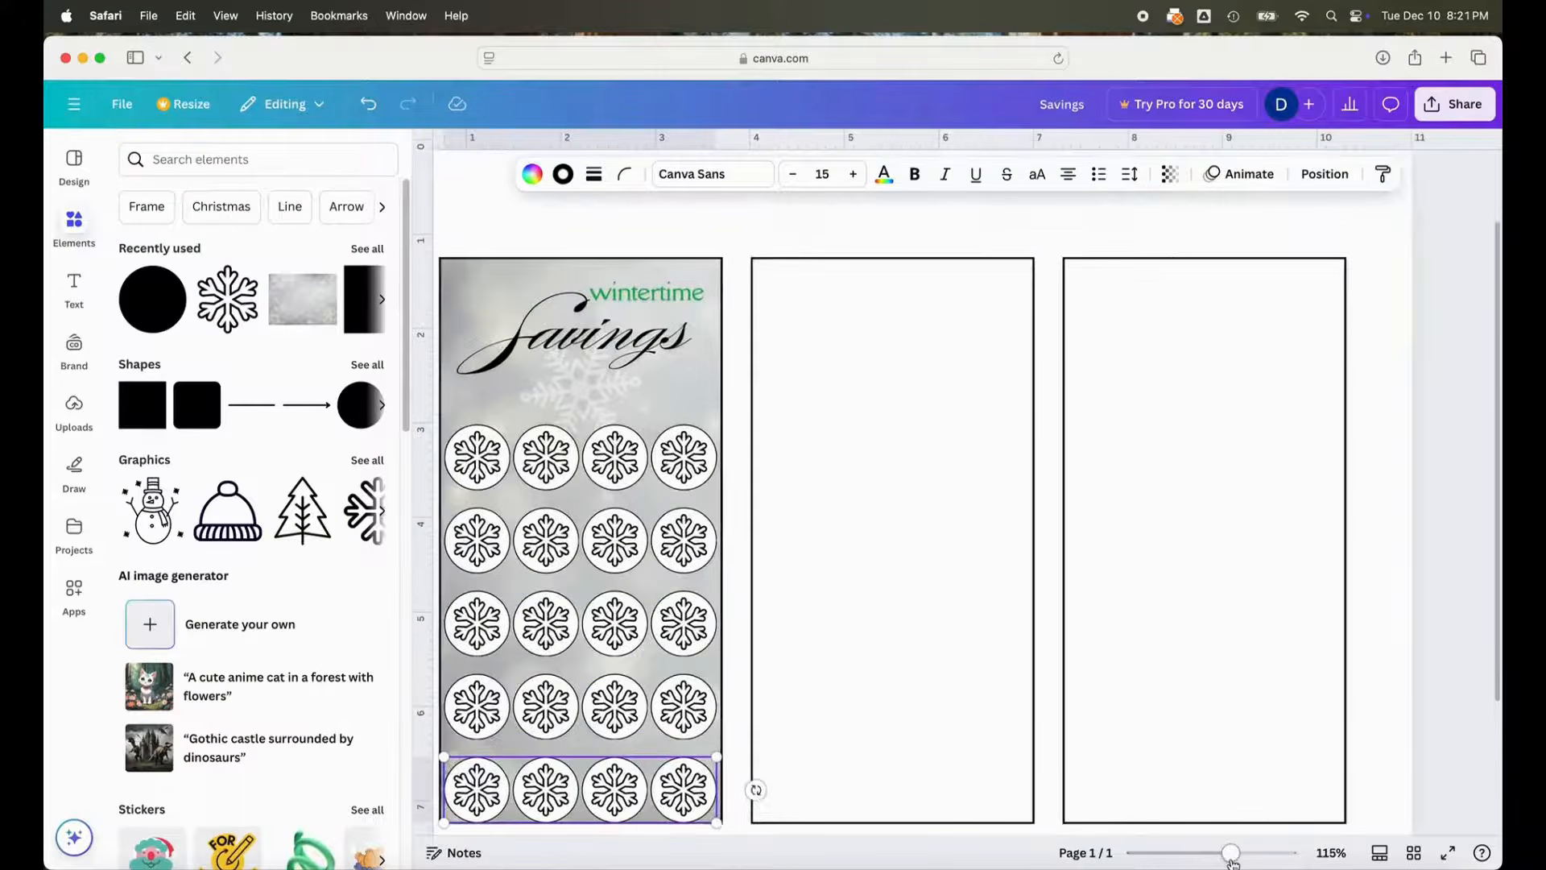
left_click(545, 459)
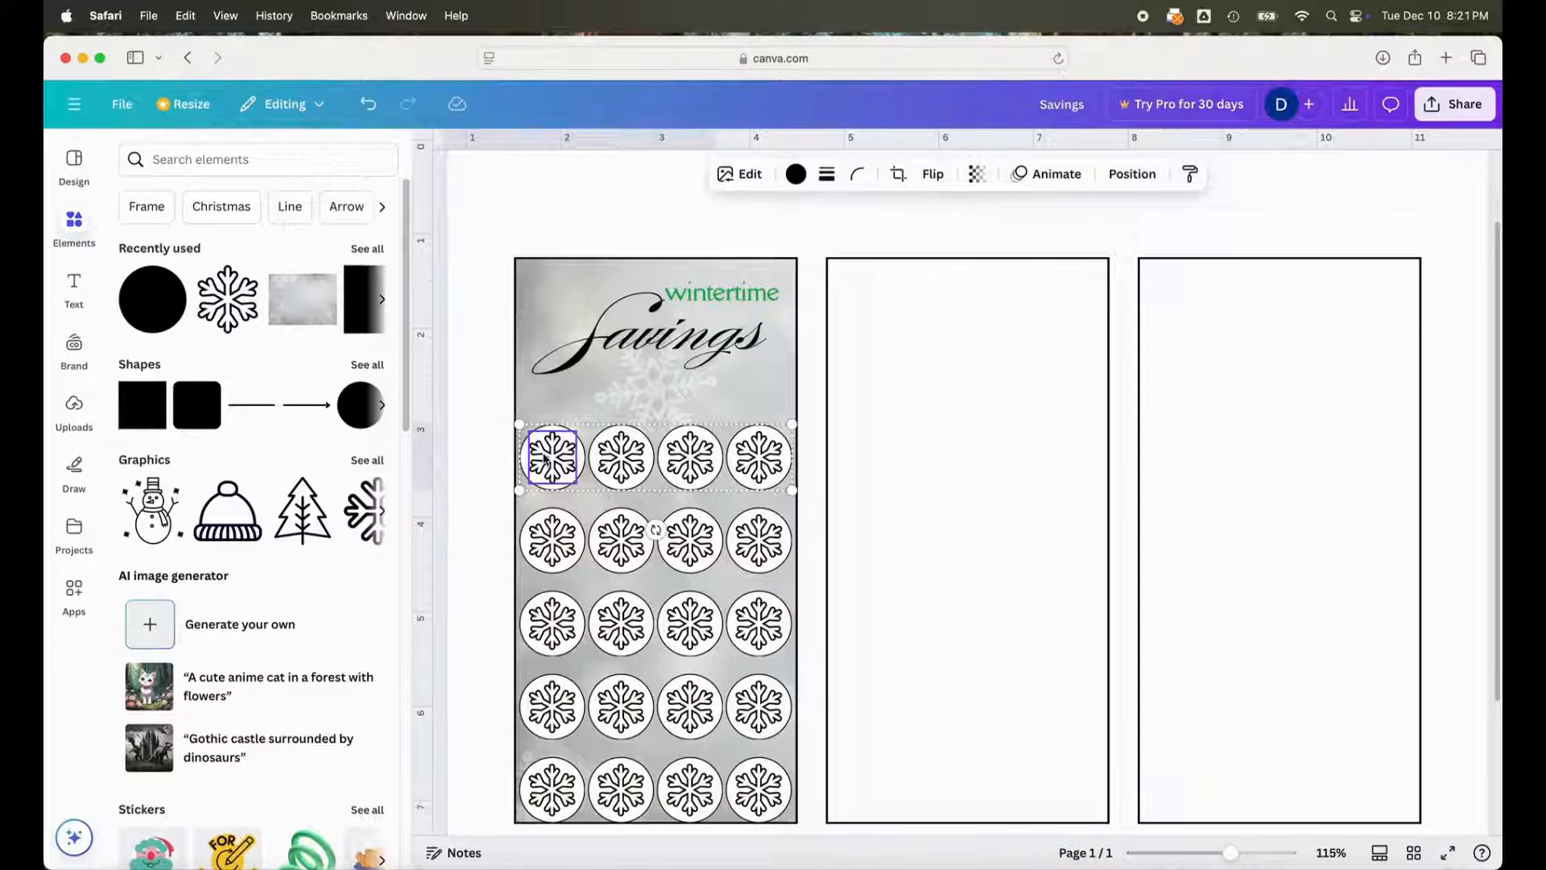
left_click_drag(548, 456, 549, 414)
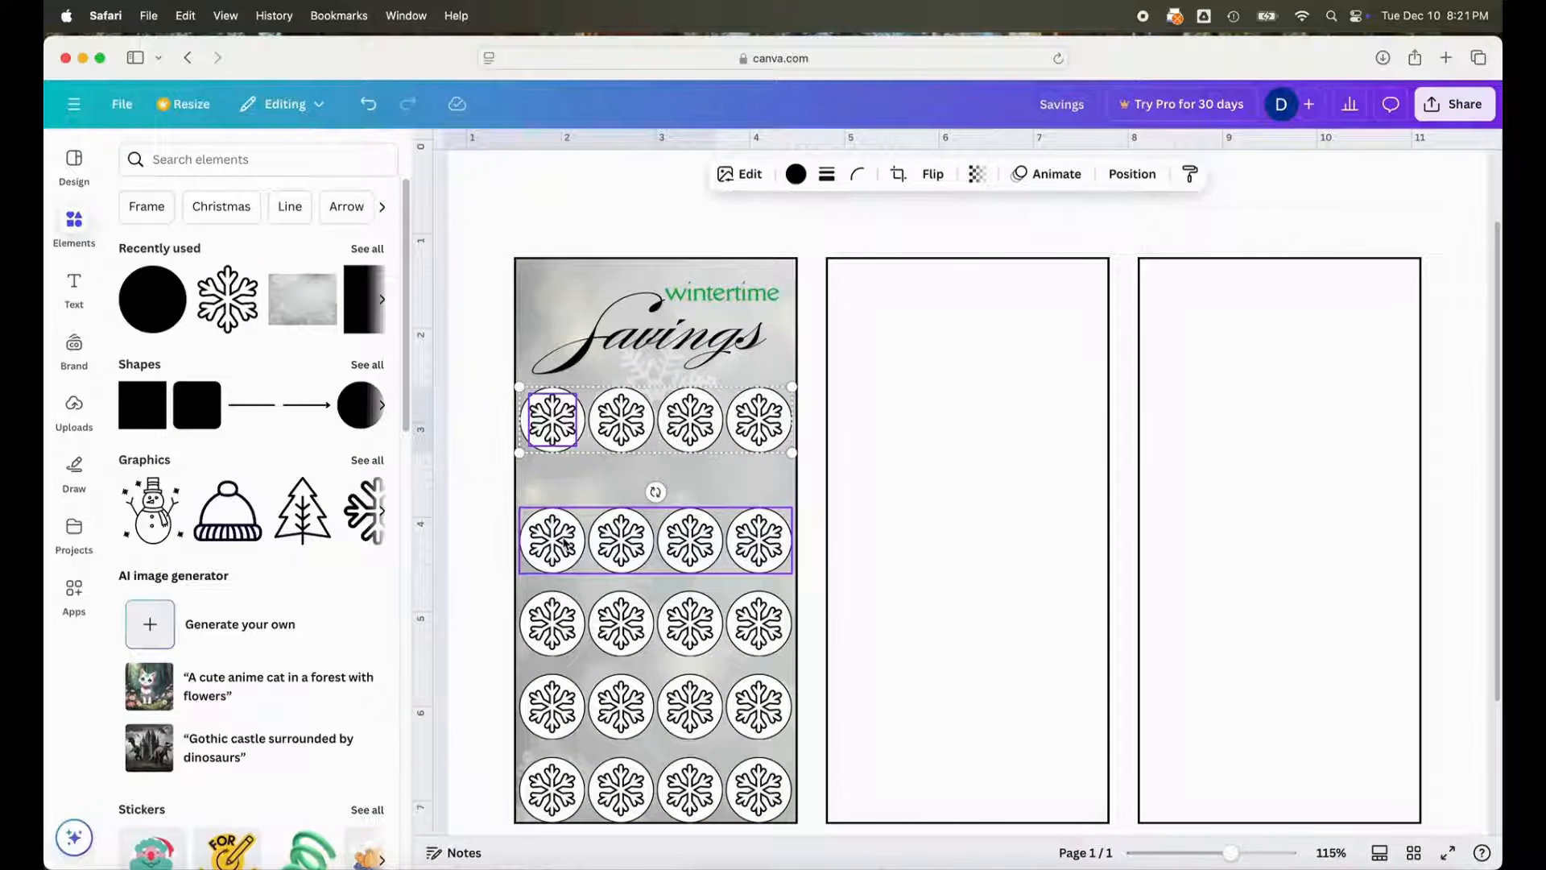
left_click_drag(568, 803, 569, 493)
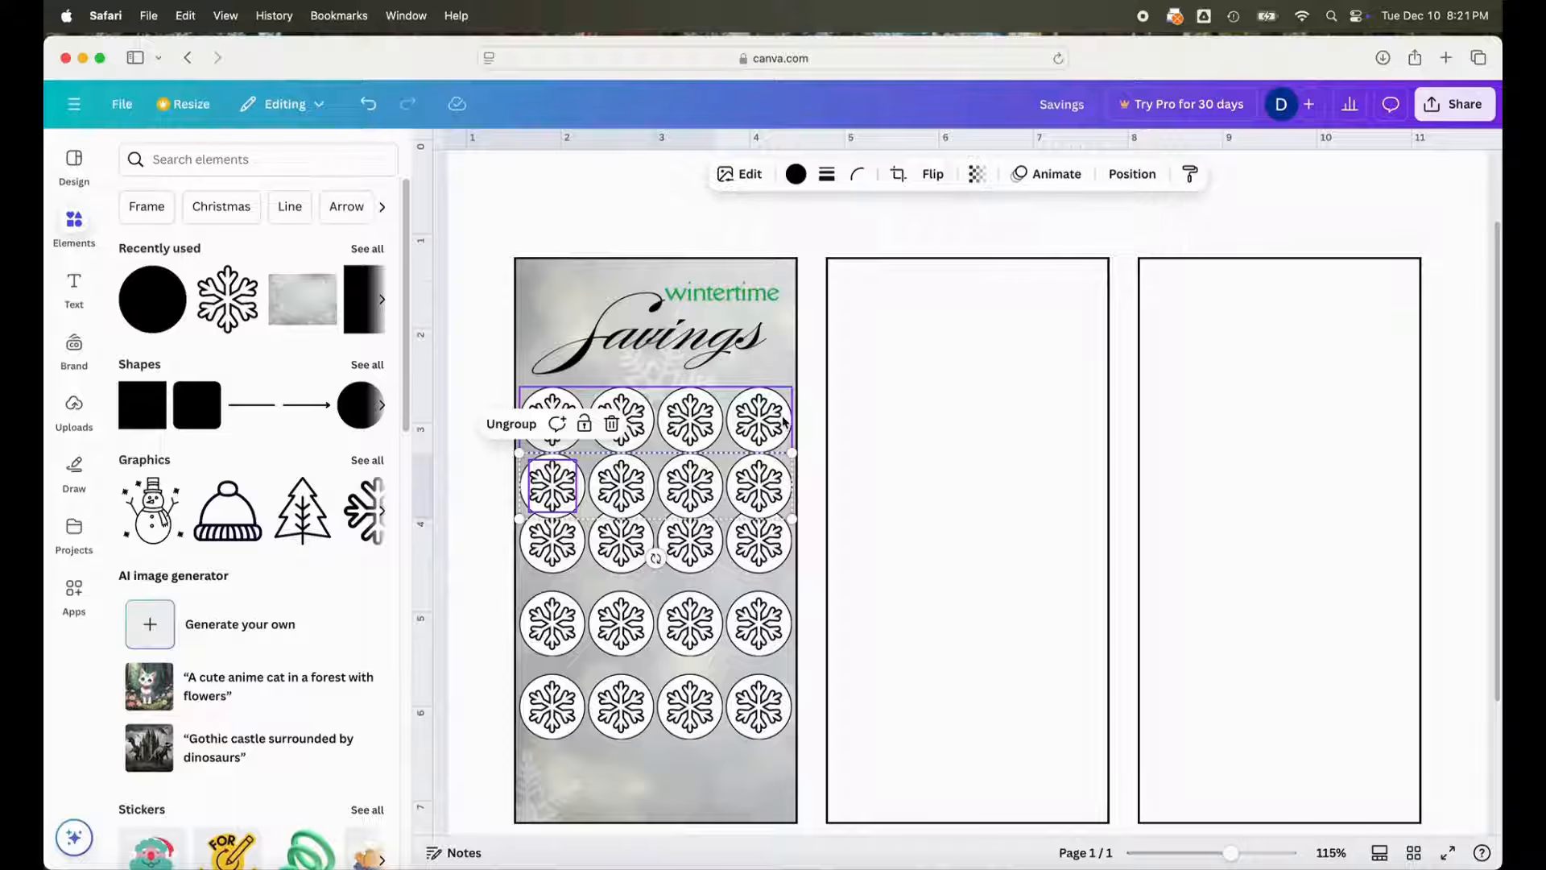
left_click(734, 274)
left_click(746, 237)
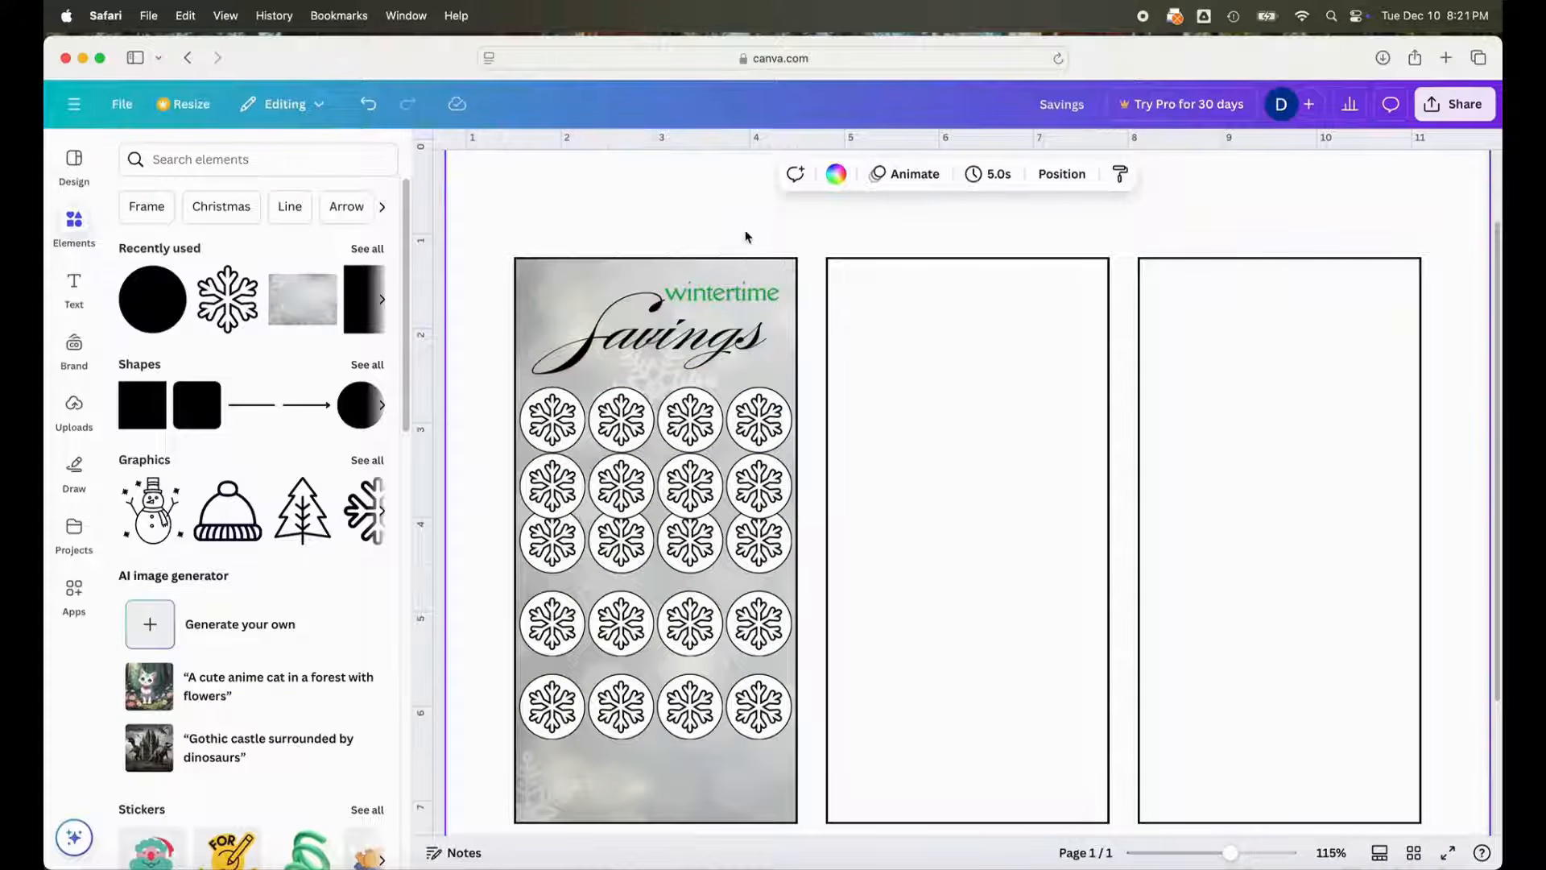
- Select all five snowflake rows and space them evenly with Tidy up
left_click(765, 441)
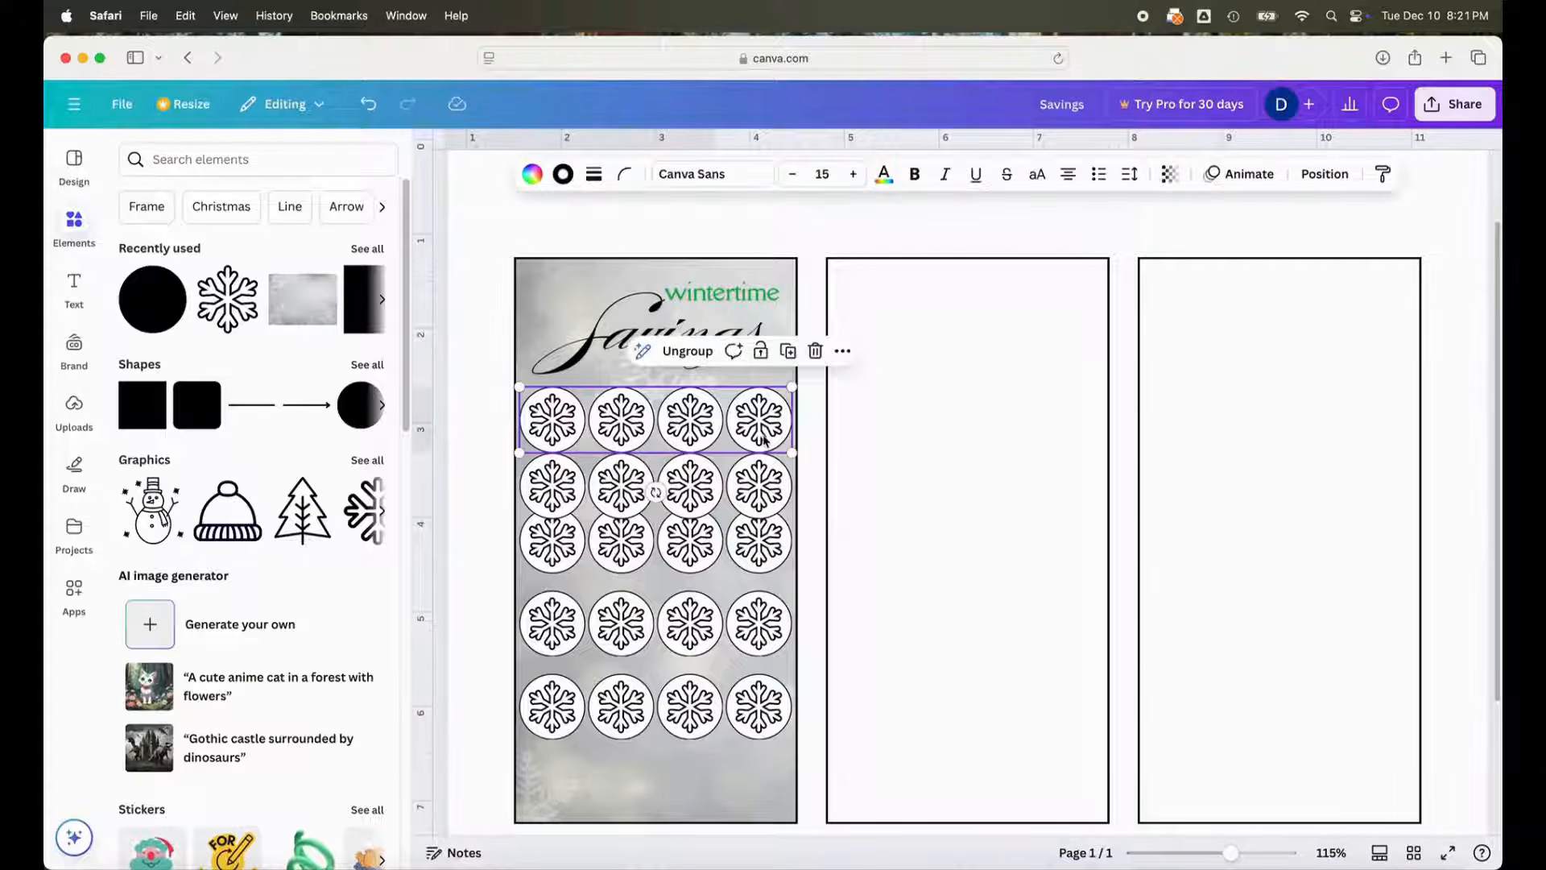
left_click(765, 475, "shift")
left_click(769, 541, "shift")
left_click(761, 616, "shift")
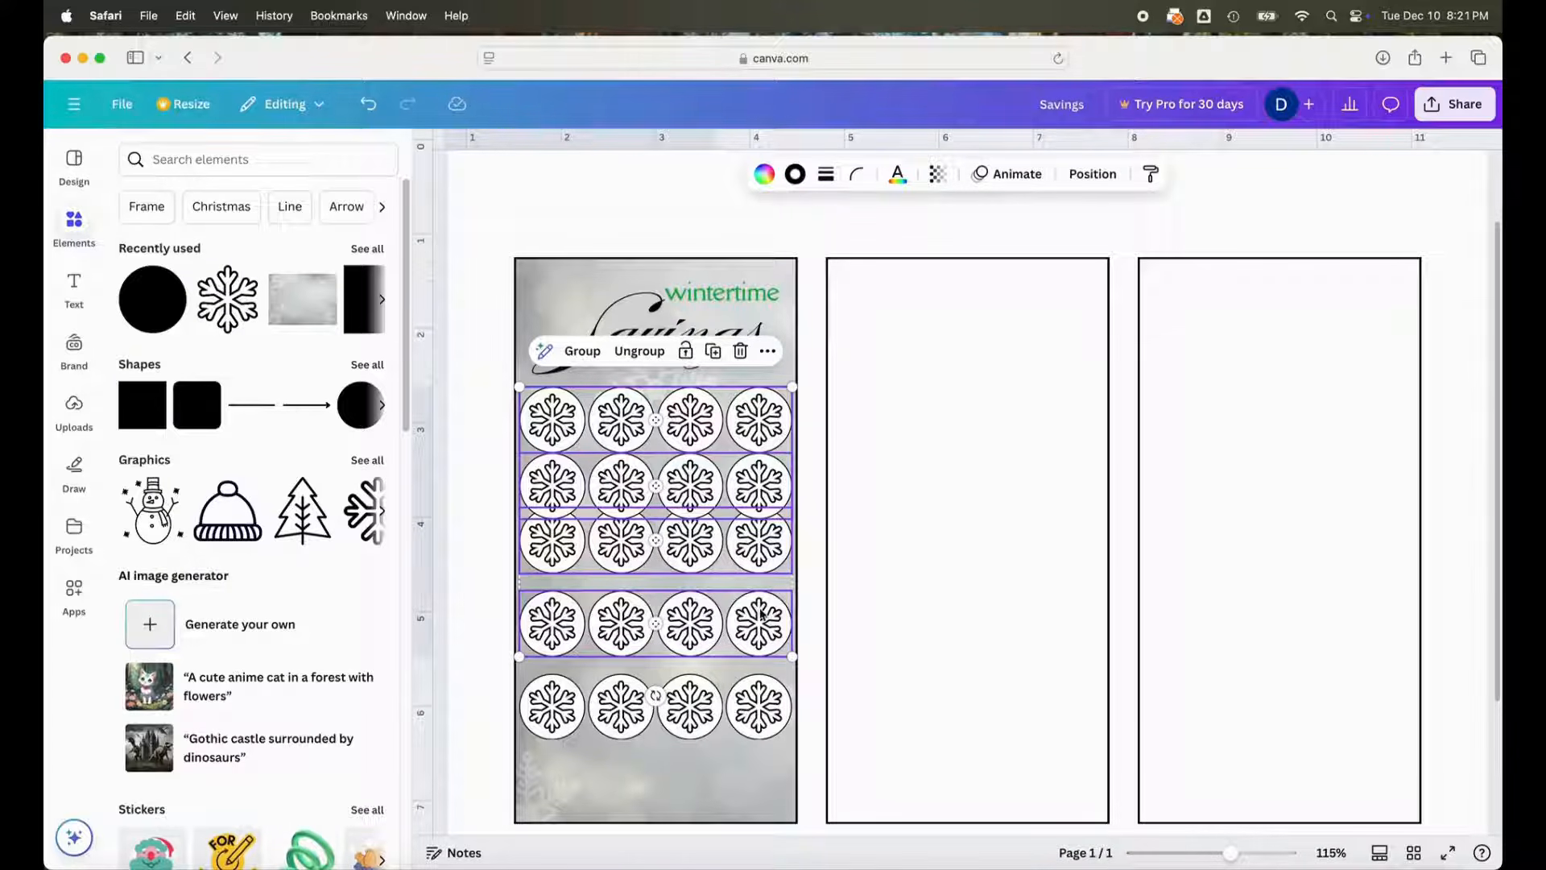
left_click(763, 696, "shift")
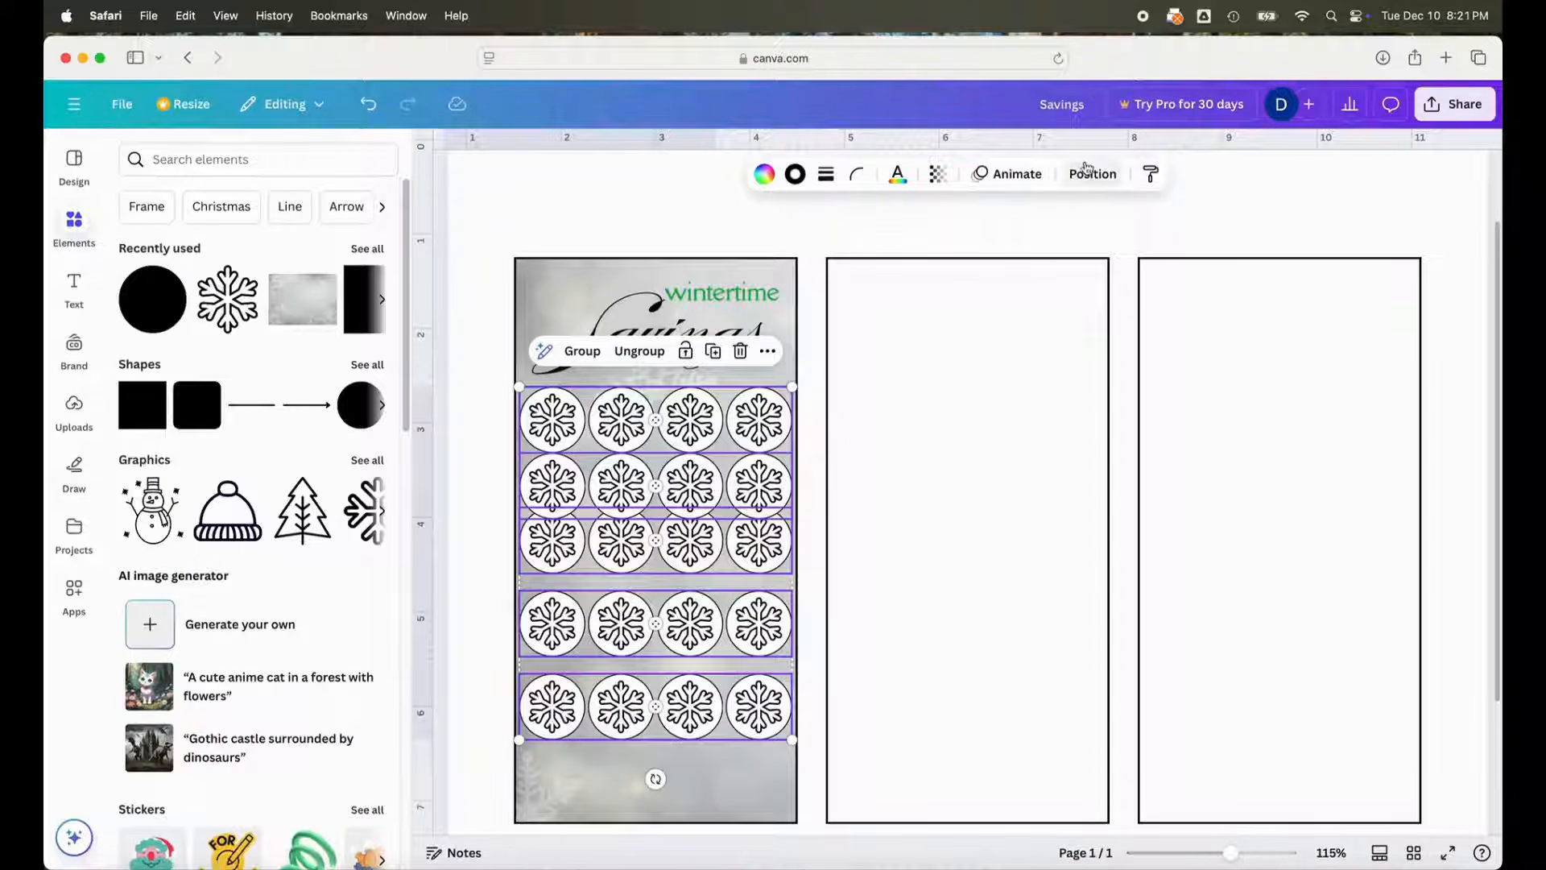
left_click(1091, 174)
left_click(194, 579)
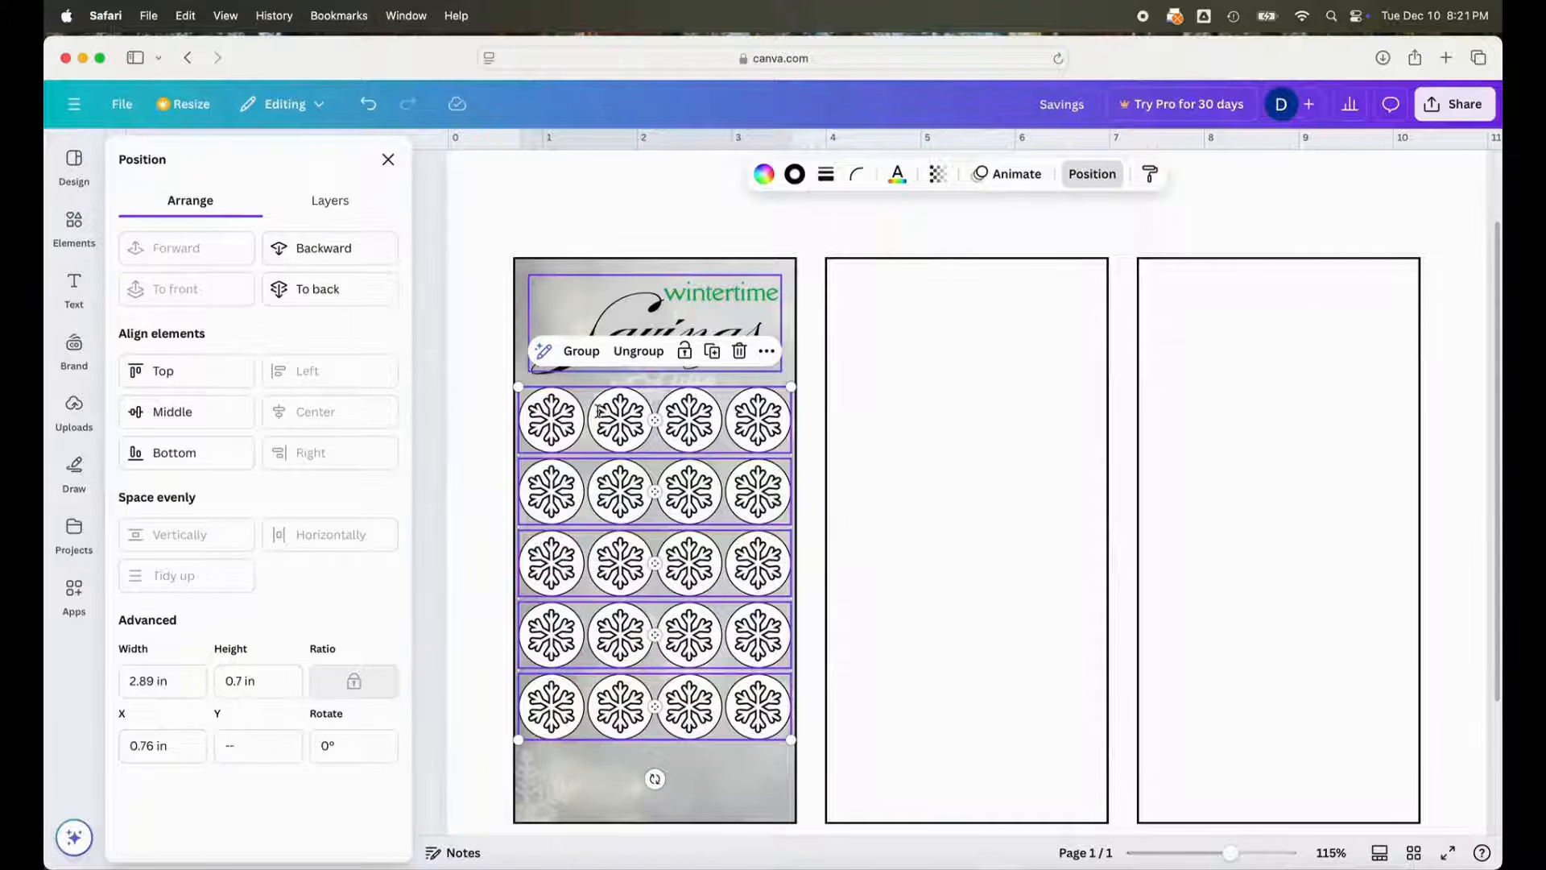
mouse_move(617, 424)
left_mouse_down()
mouse_move(623, 453)
mouse_move(620, 435)
left_mouse_up()
left_click(731, 781)
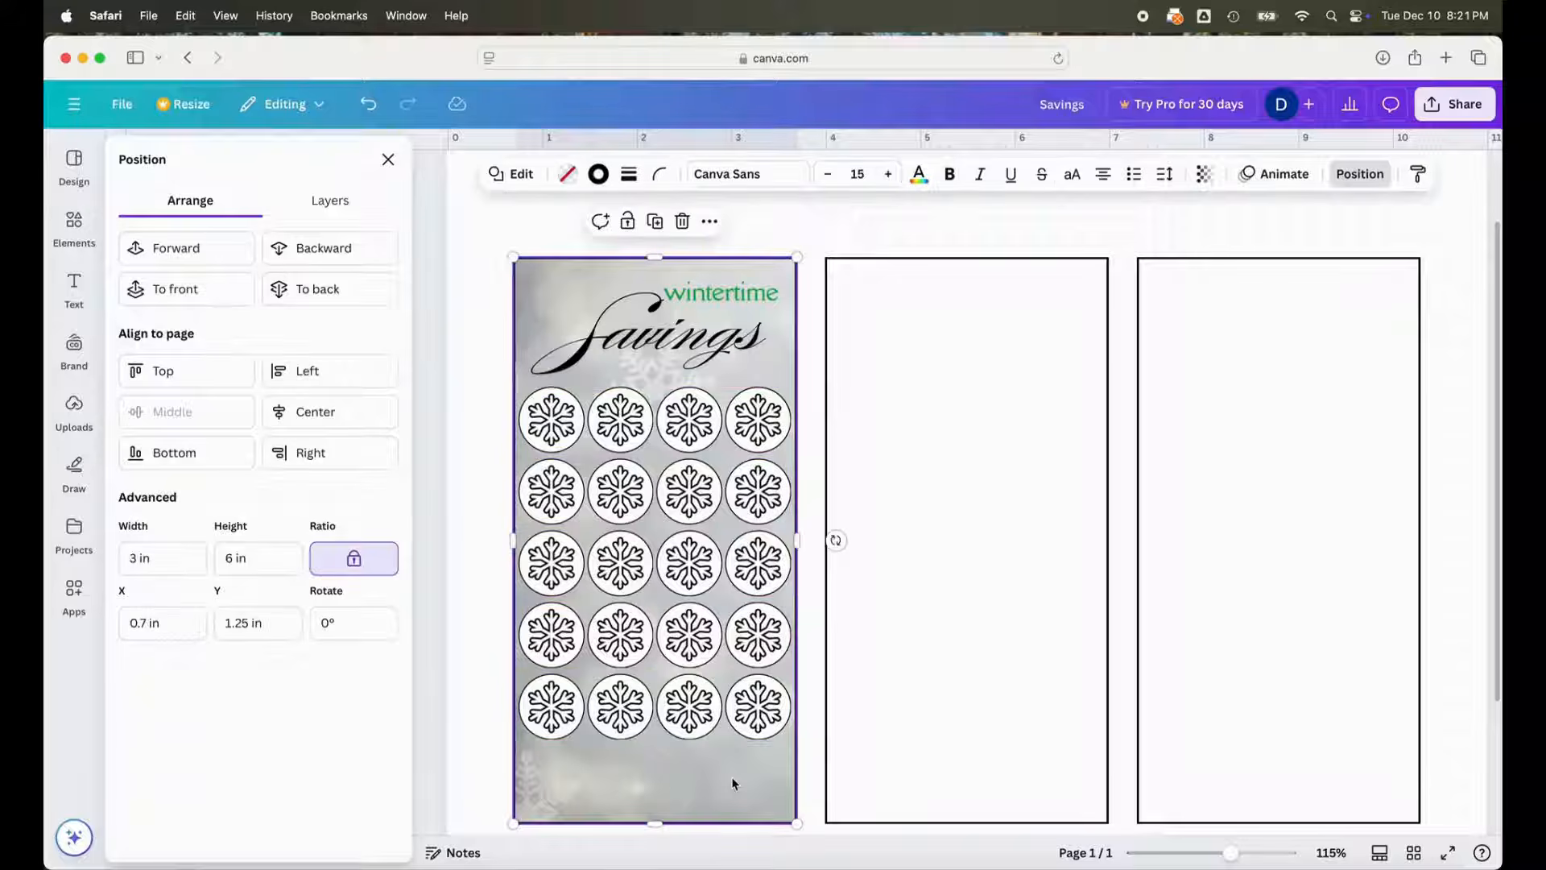
- Ungroup the bottom row of snowflake circles
scroll(794, 753, "down", 5)
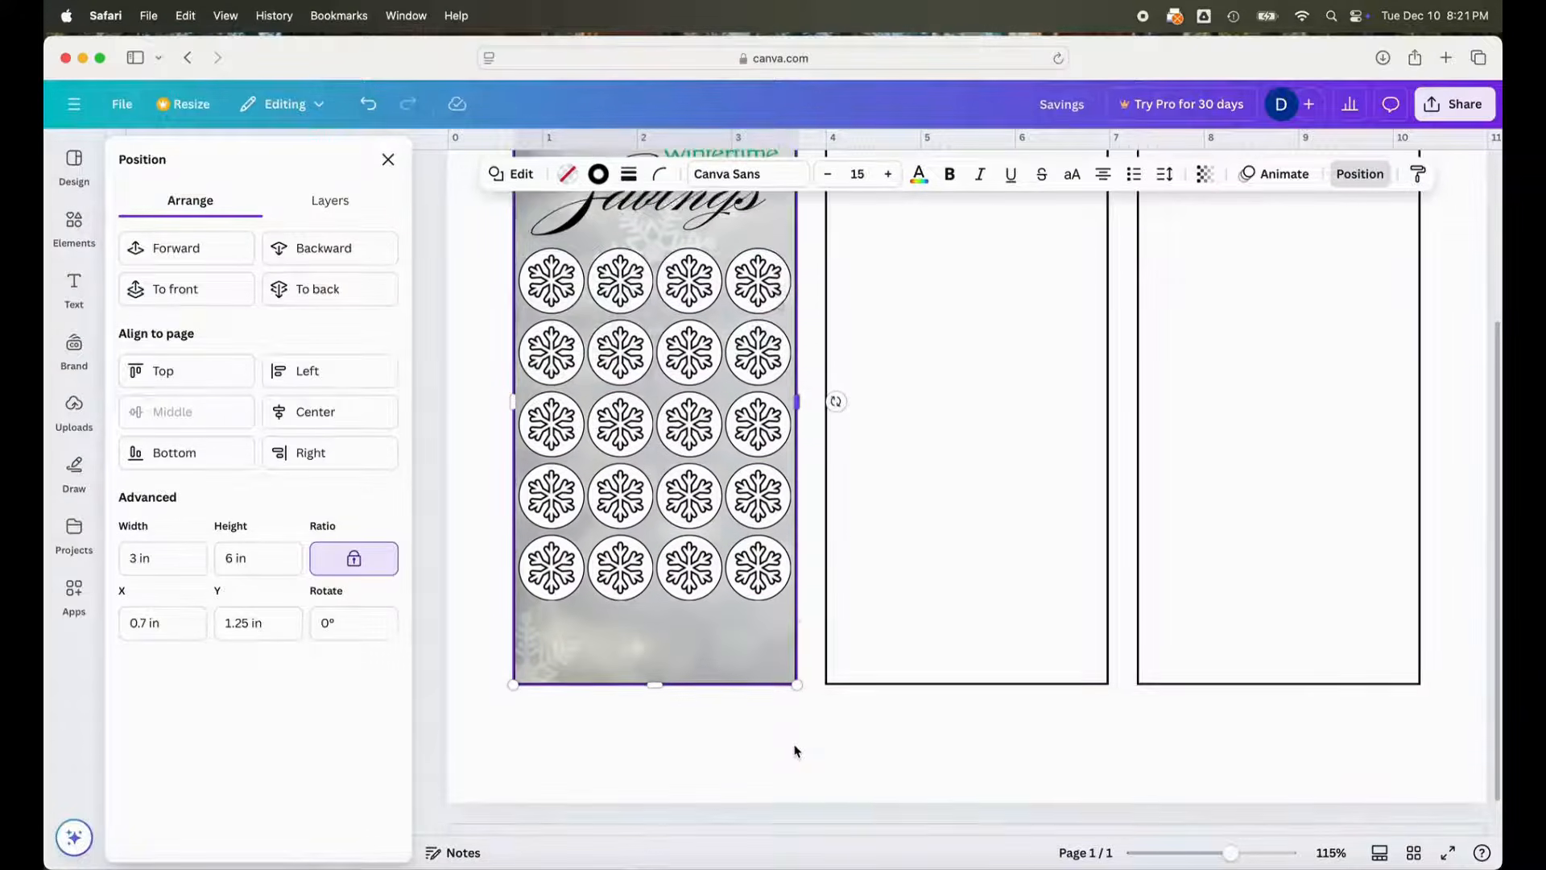
left_click(552, 555)
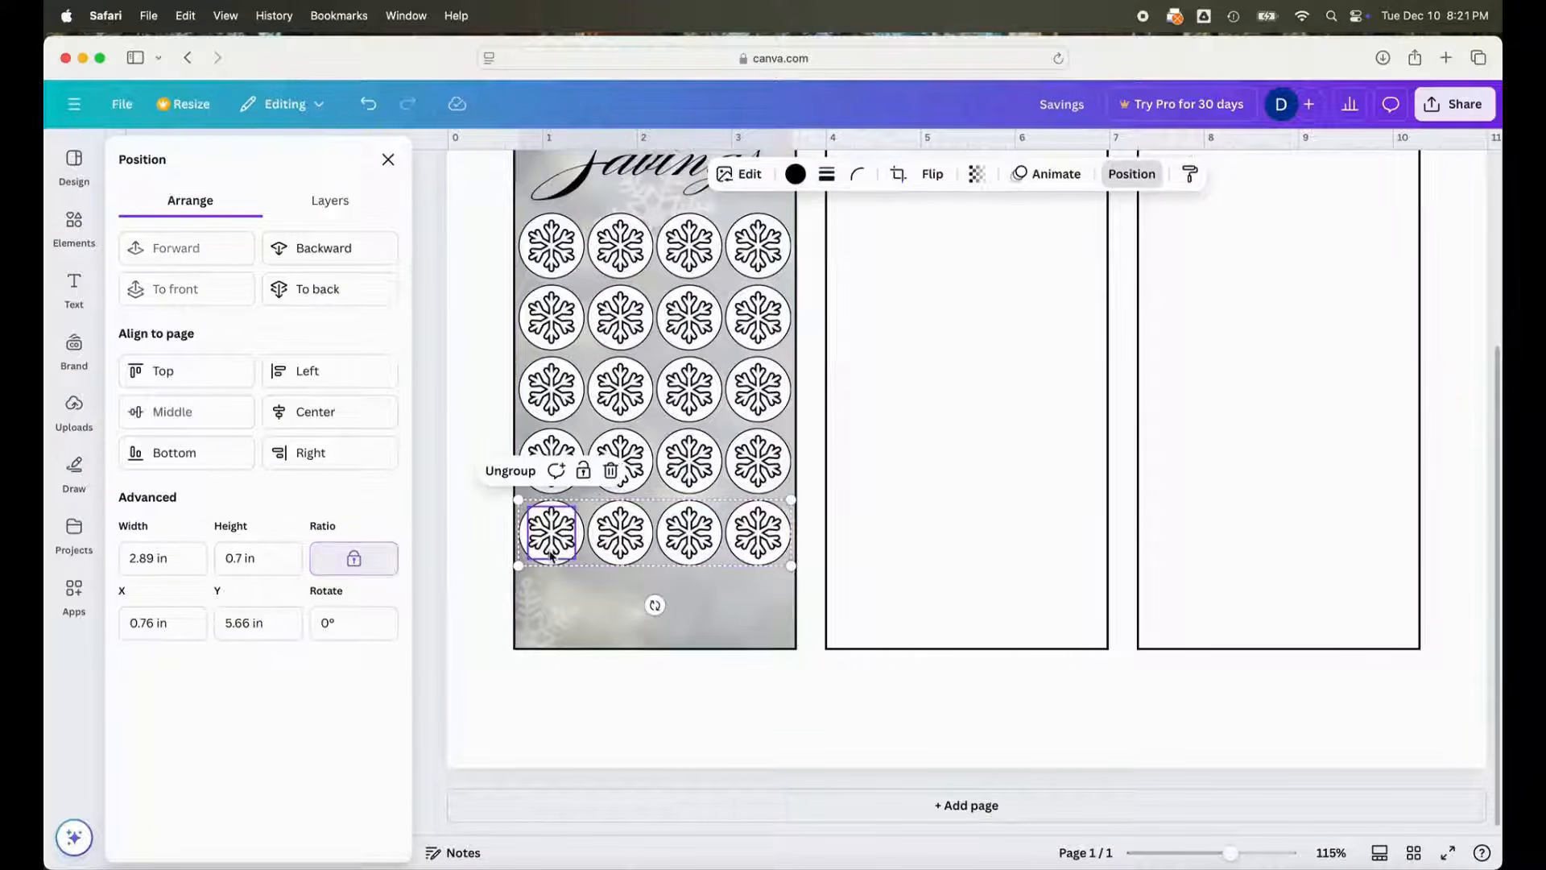
left_click(515, 475)
left_click(582, 605)
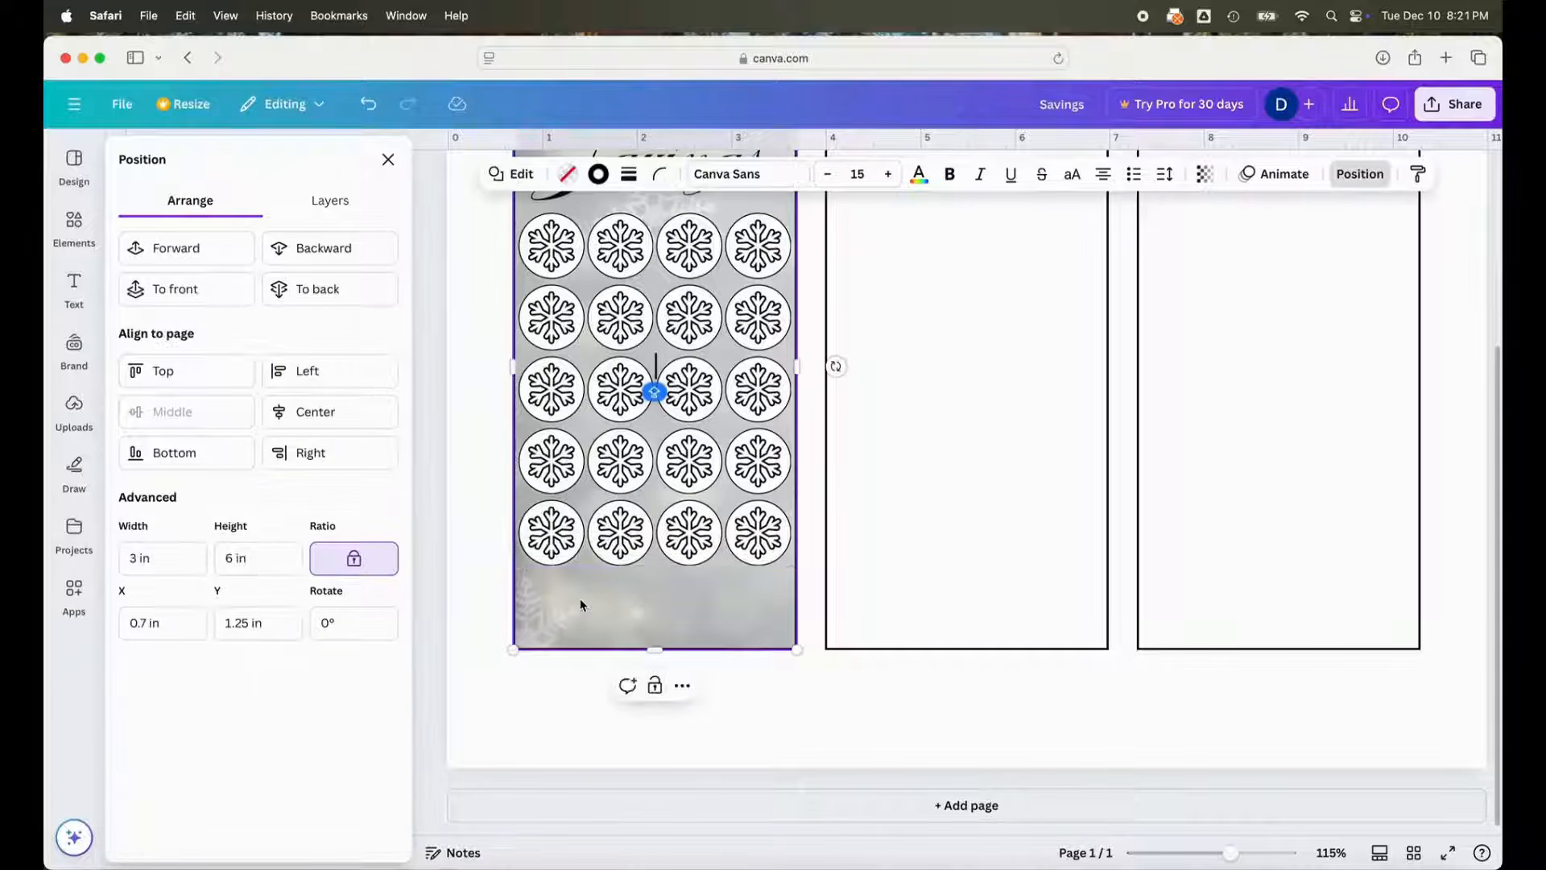
- Duplicate the bottom row's first snowflake and circle, group the copy, and shrink it to about 0.29 in below the rows
left_click(573, 535)
left_click(533, 561, "shift")
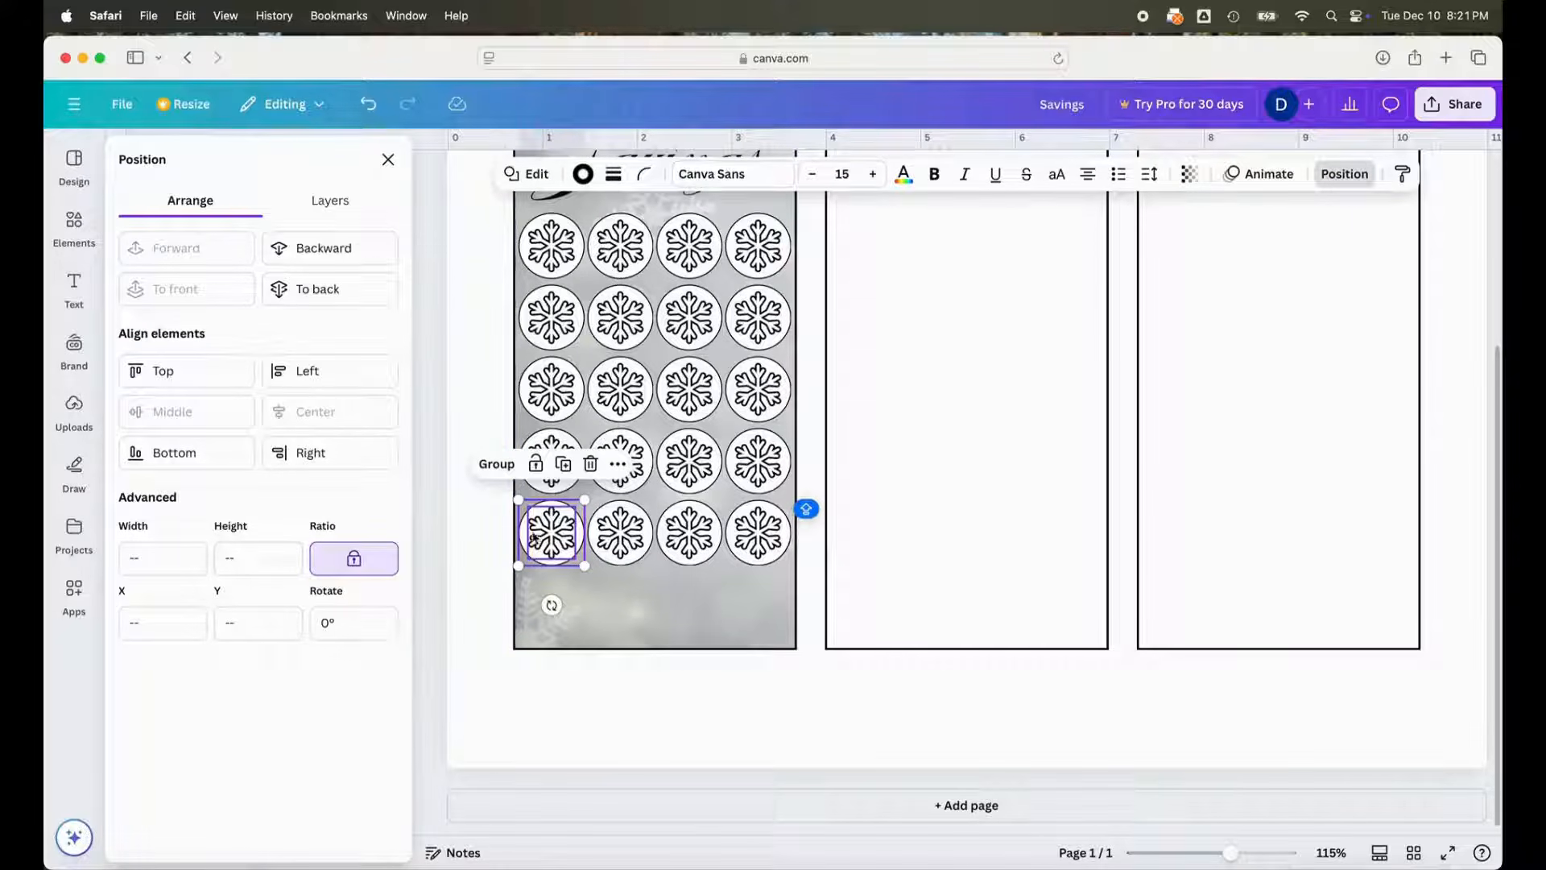
left_click(563, 465)
left_click_drag(583, 556, 588, 600)
key("super+g")
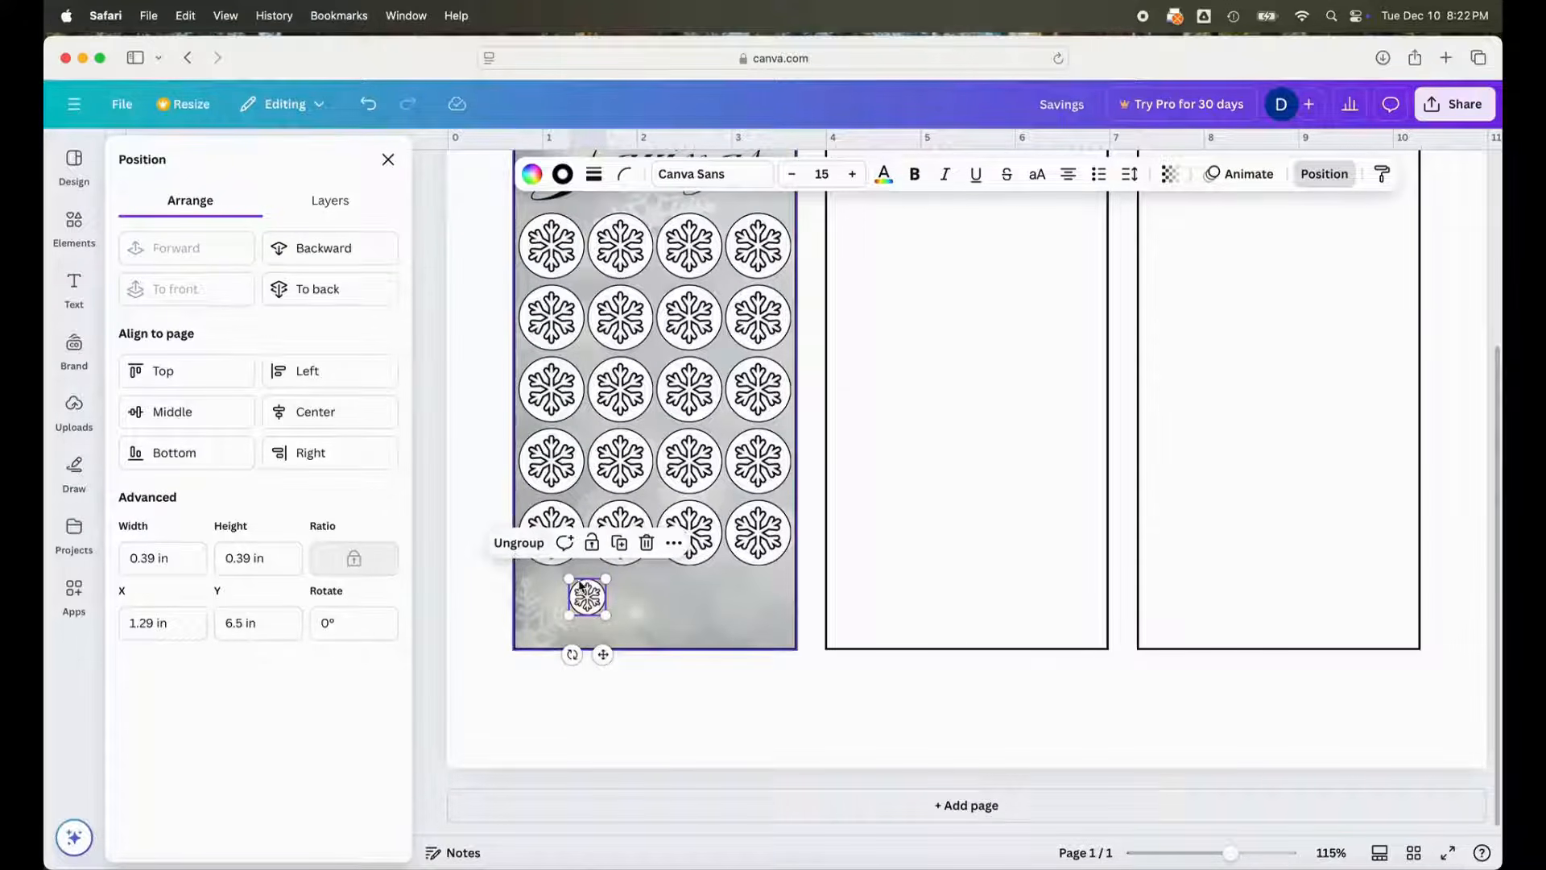
left_click_drag(606, 616, 600, 601)
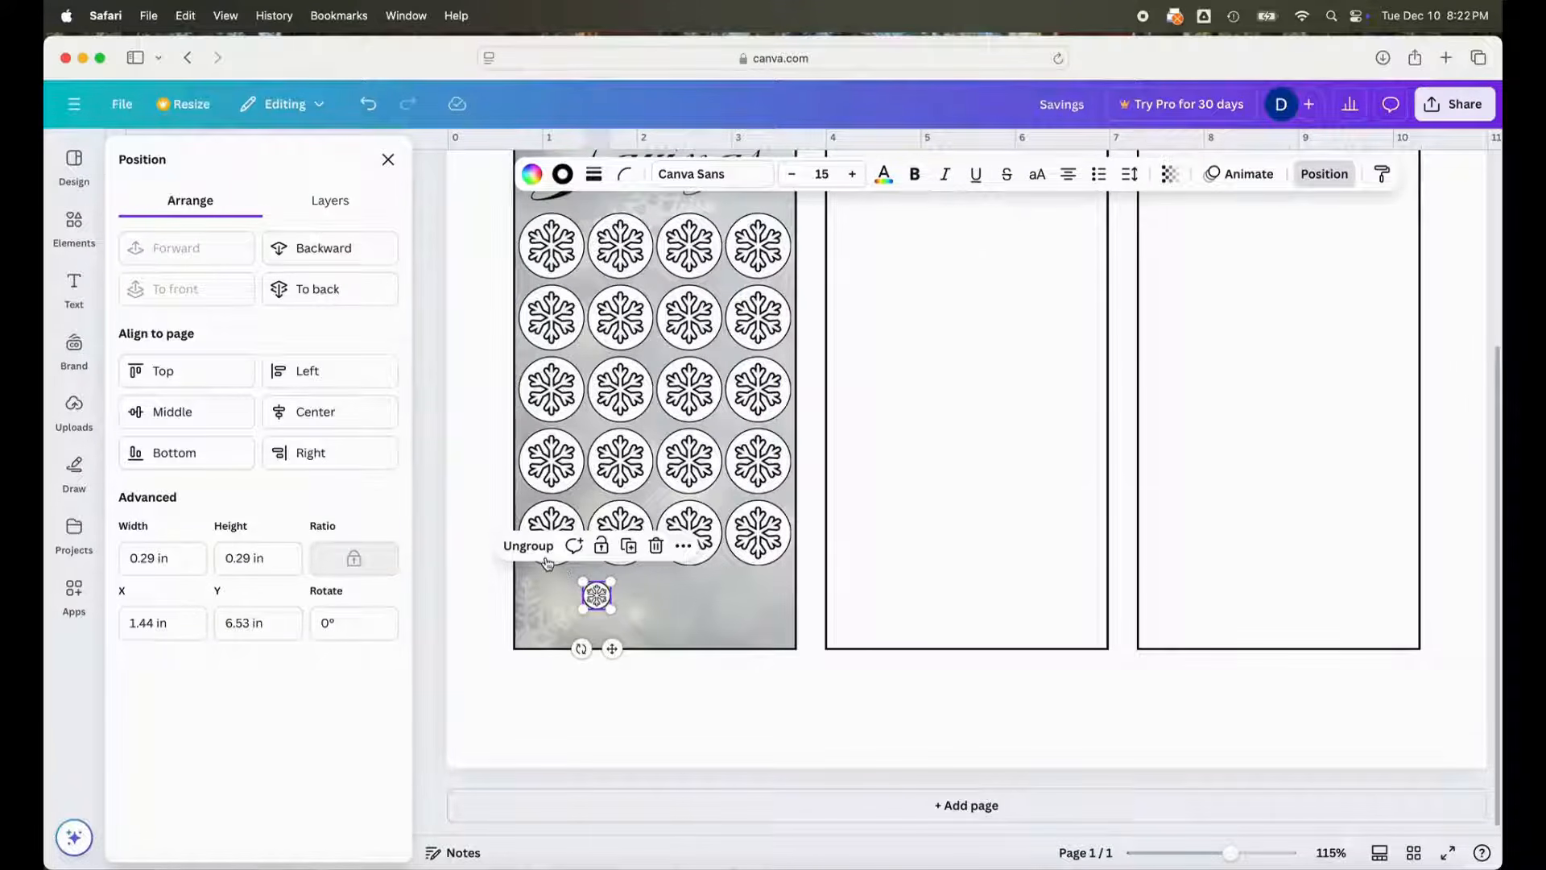
left_click(552, 605)
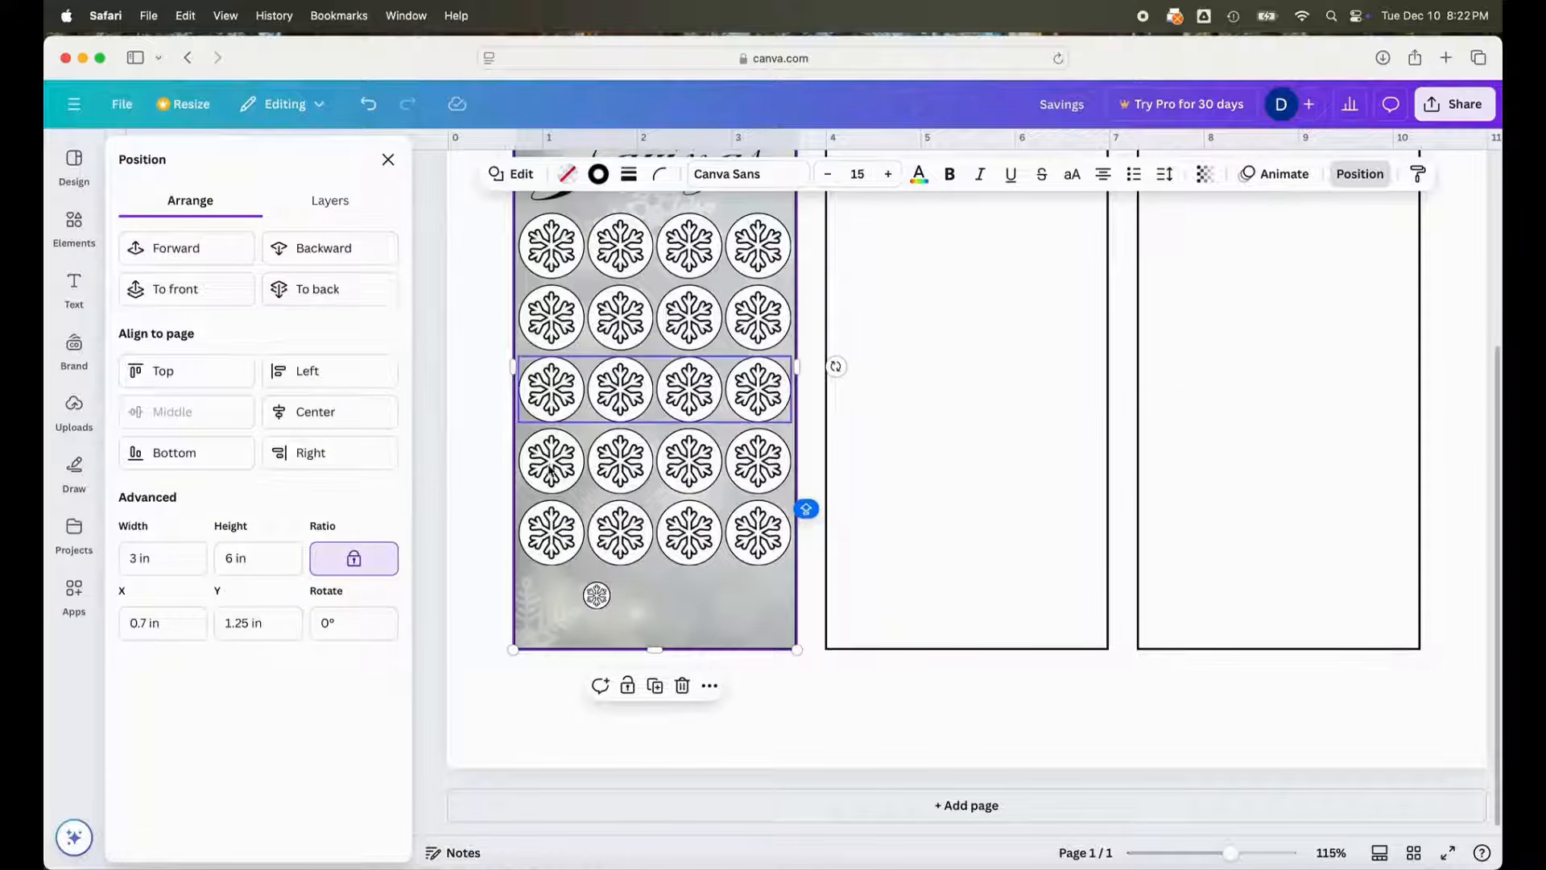
- Duplicate only the circle of the small snowflake badge and place the plain copy beside it at the same height
left_click(596, 596)
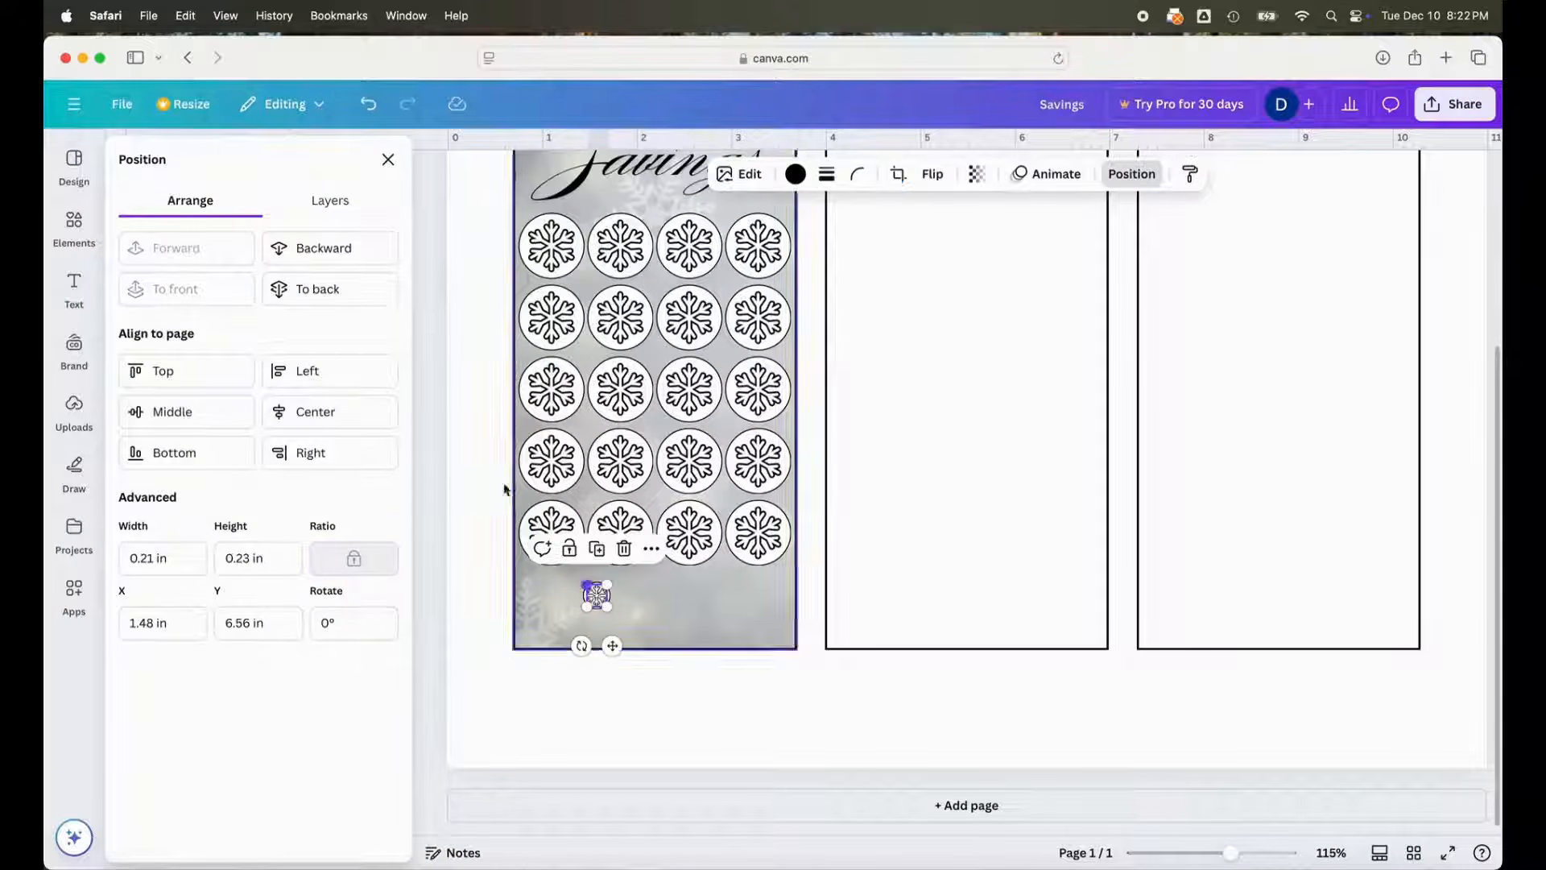
left_click(322, 203)
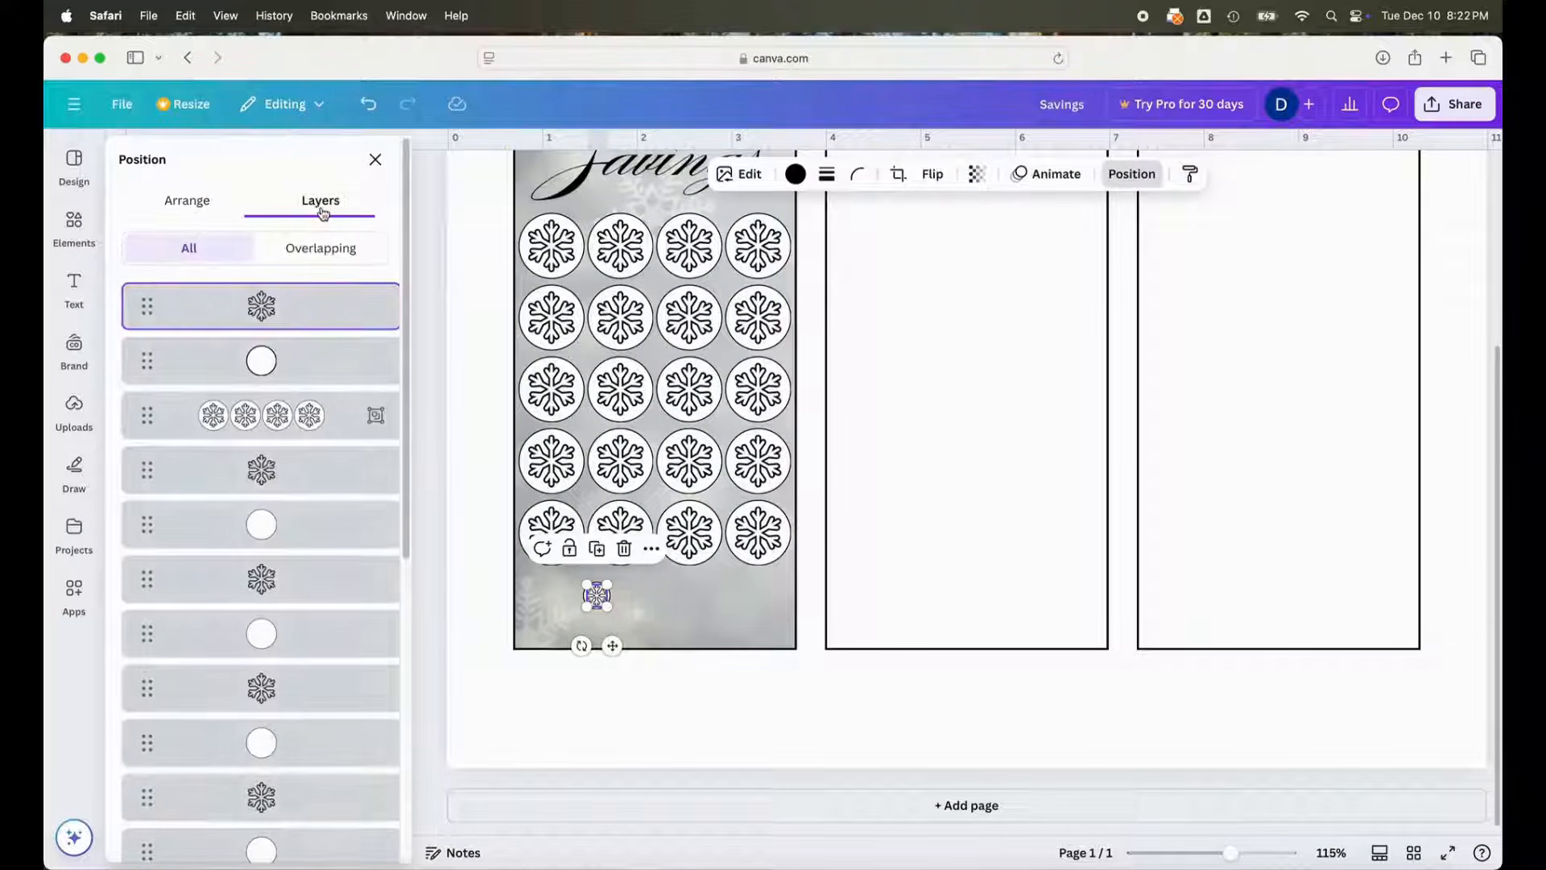
left_click(251, 364)
left_click_drag(612, 649, 684, 653)
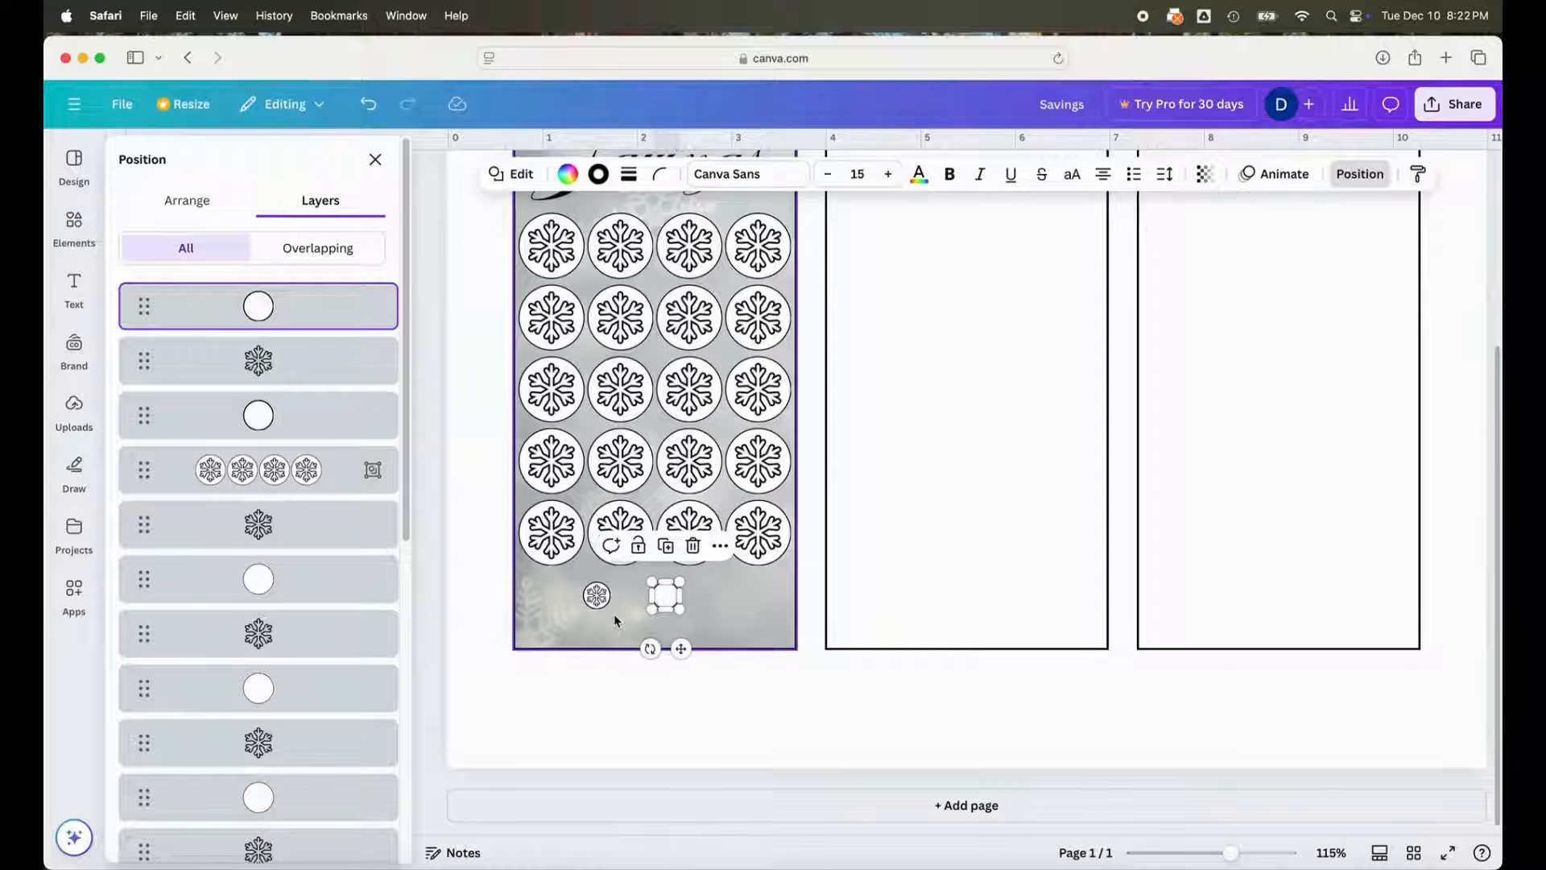
- Add a text box containing "=" between the small snowflake badge and the plain circle below the rows
left_click(61, 295)
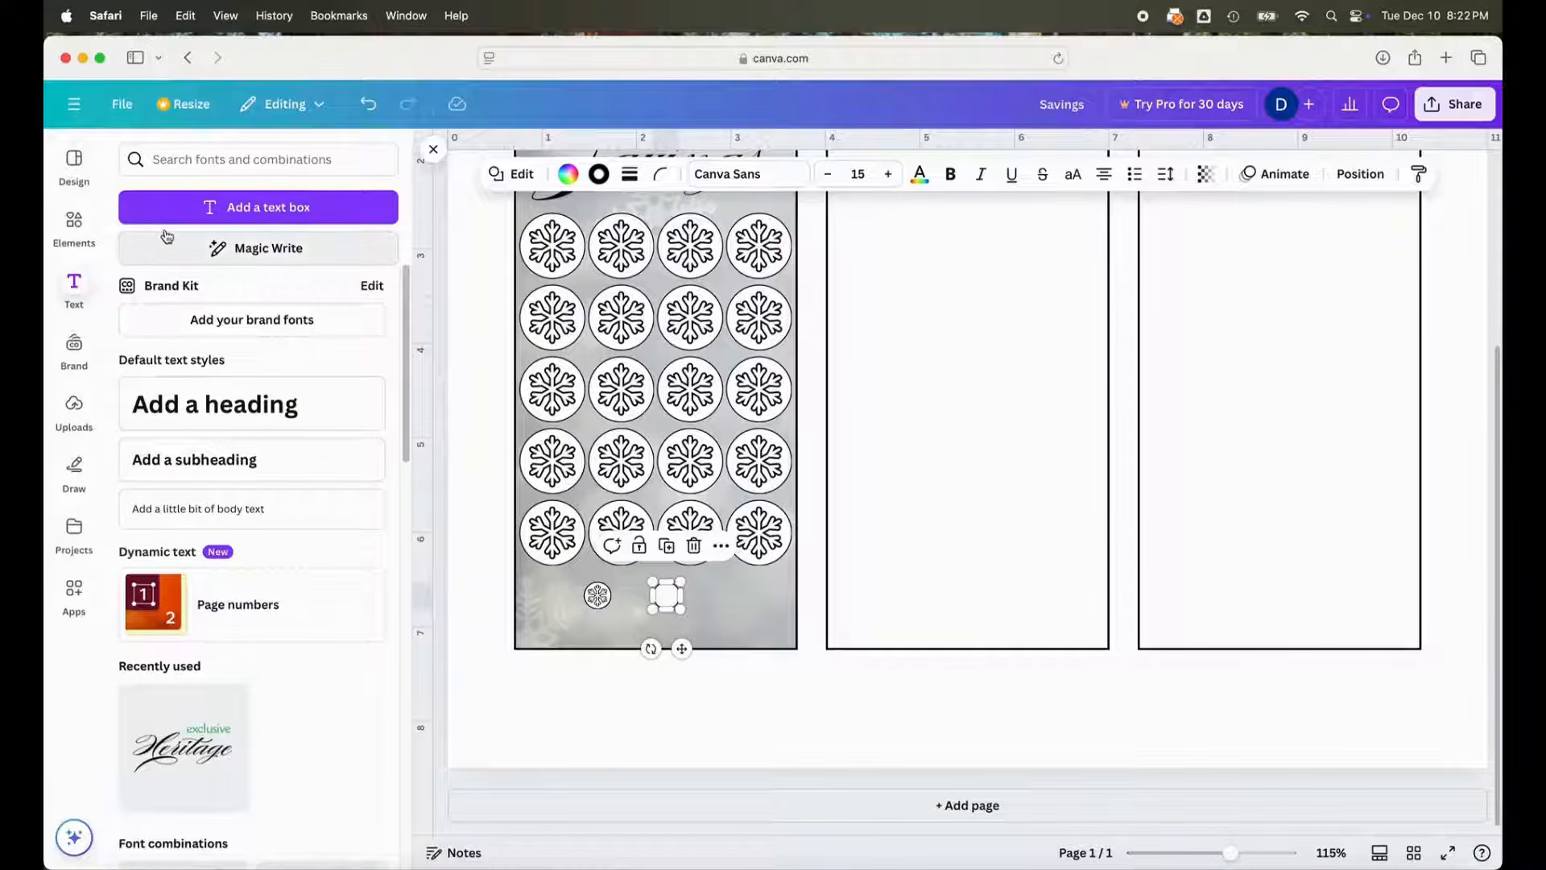
left_click(346, 208)
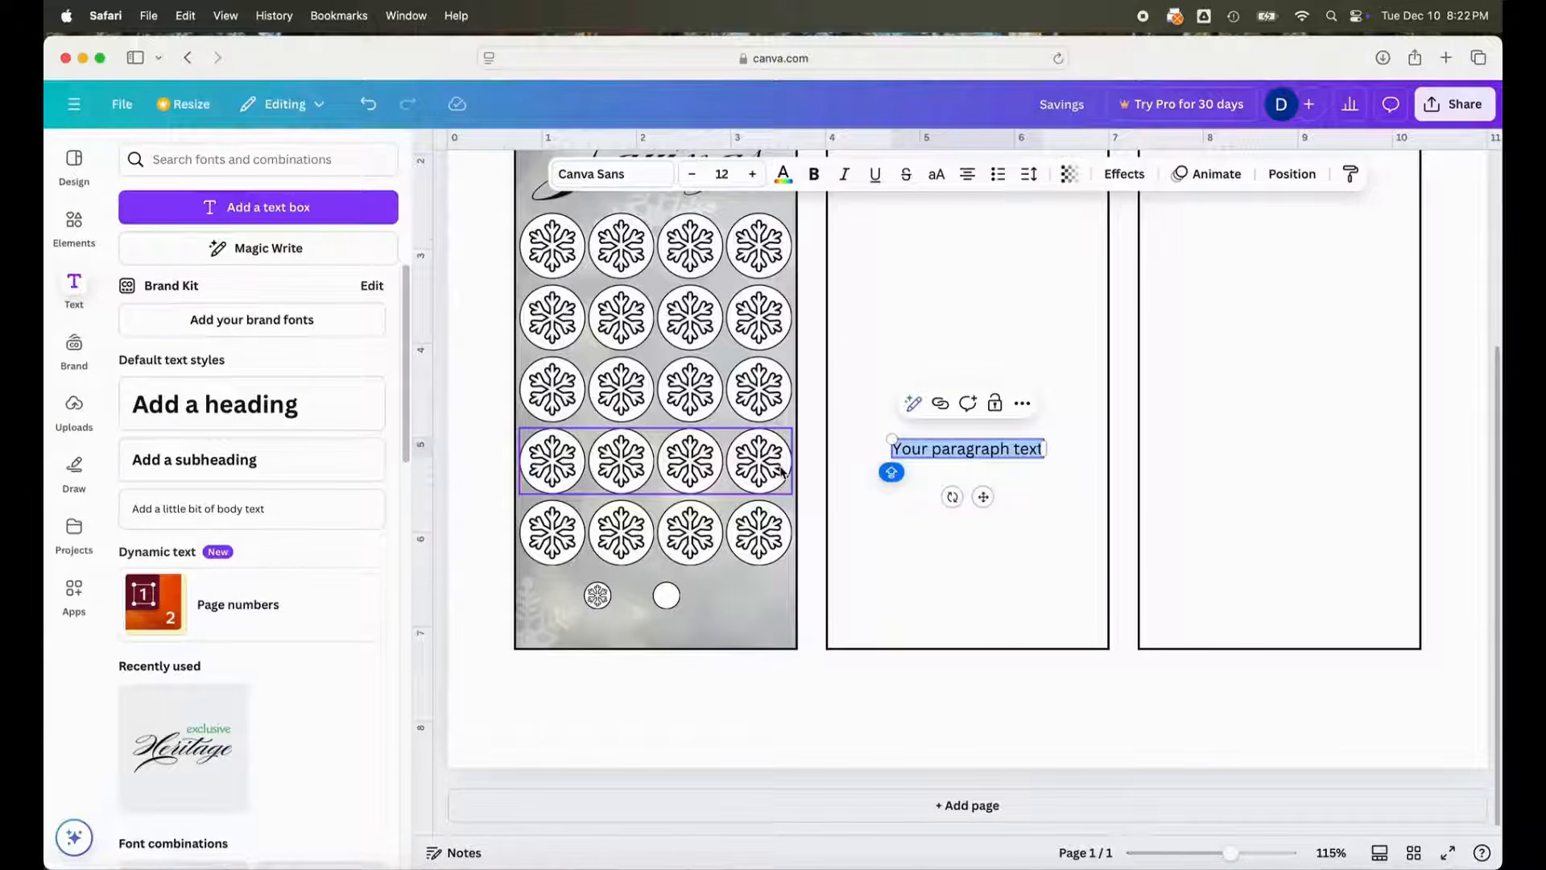
key("BackSpace")
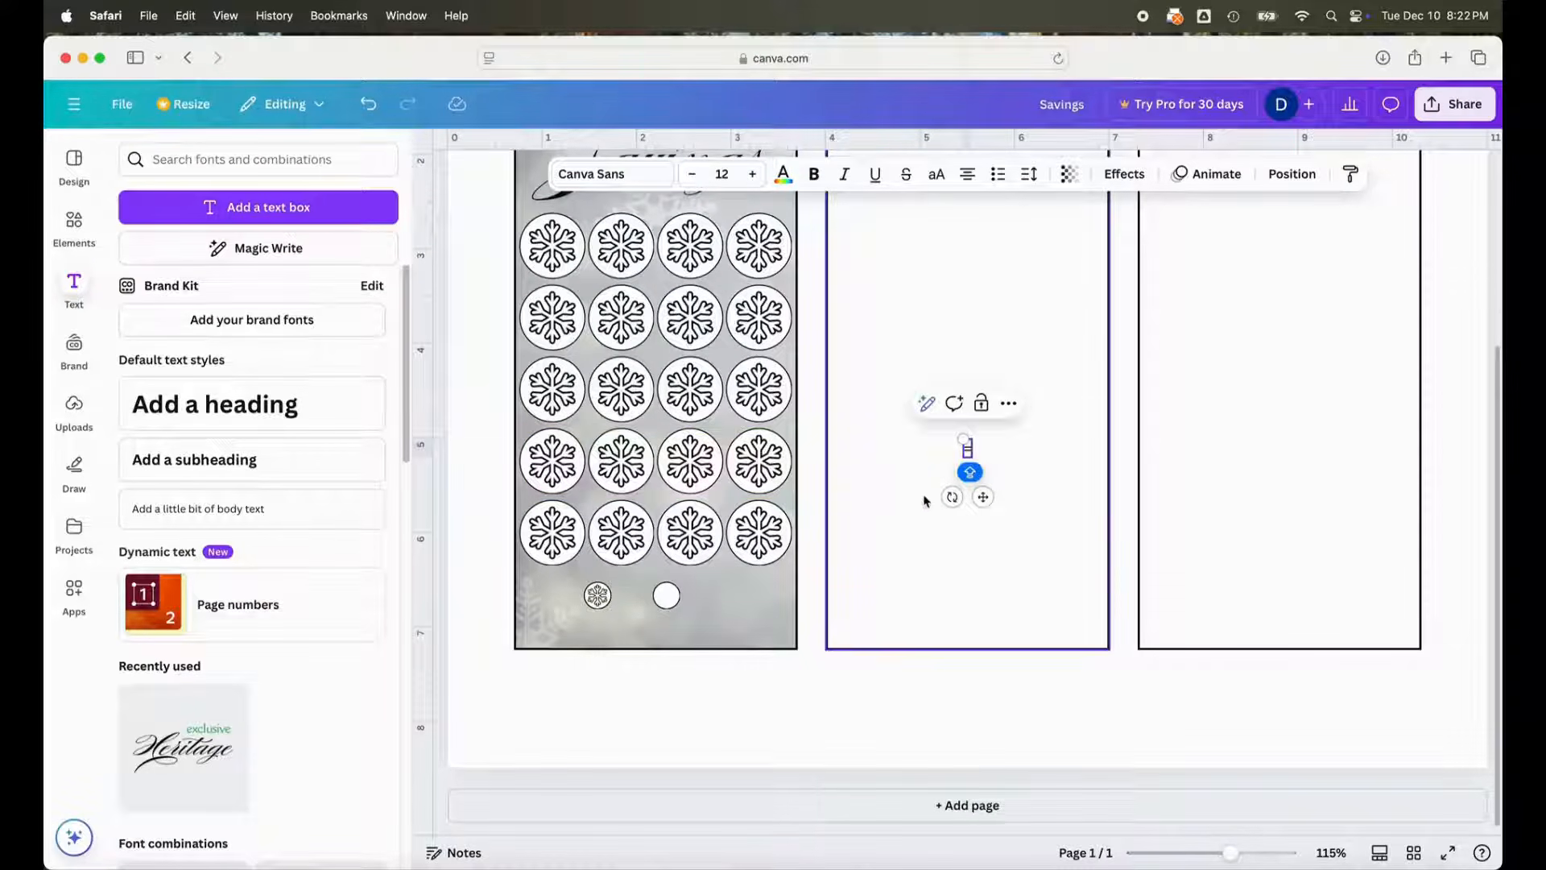
left_click_drag(981, 496, 646, 647)
type("=")
- Group the small snowflake with its circle below the rows
left_click(599, 598)
left_click_drag(600, 599, 600, 600)
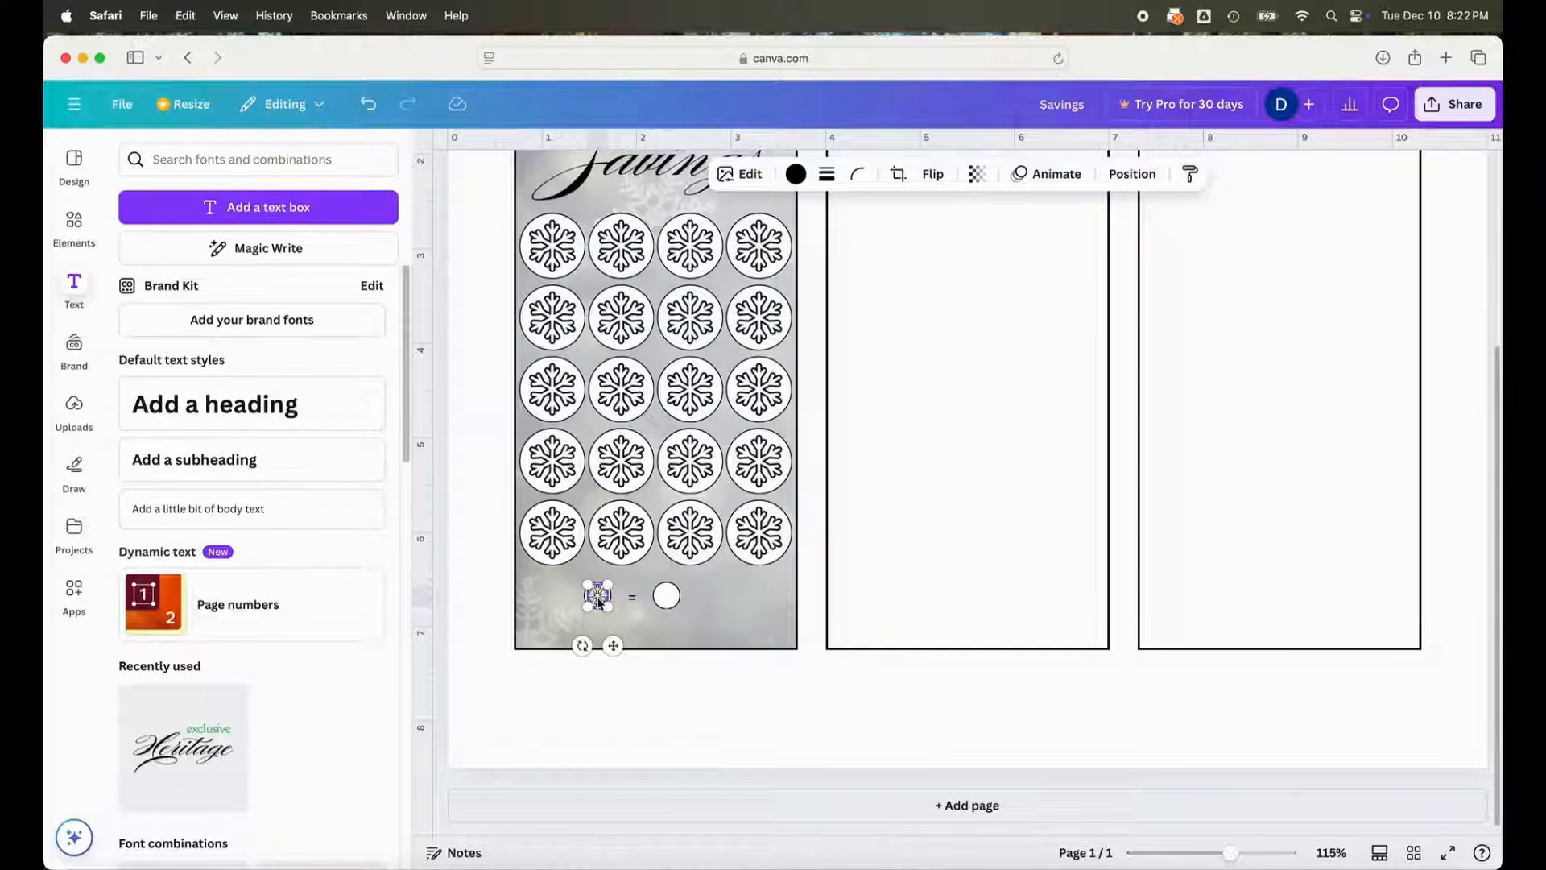
left_click(612, 602, "shift")
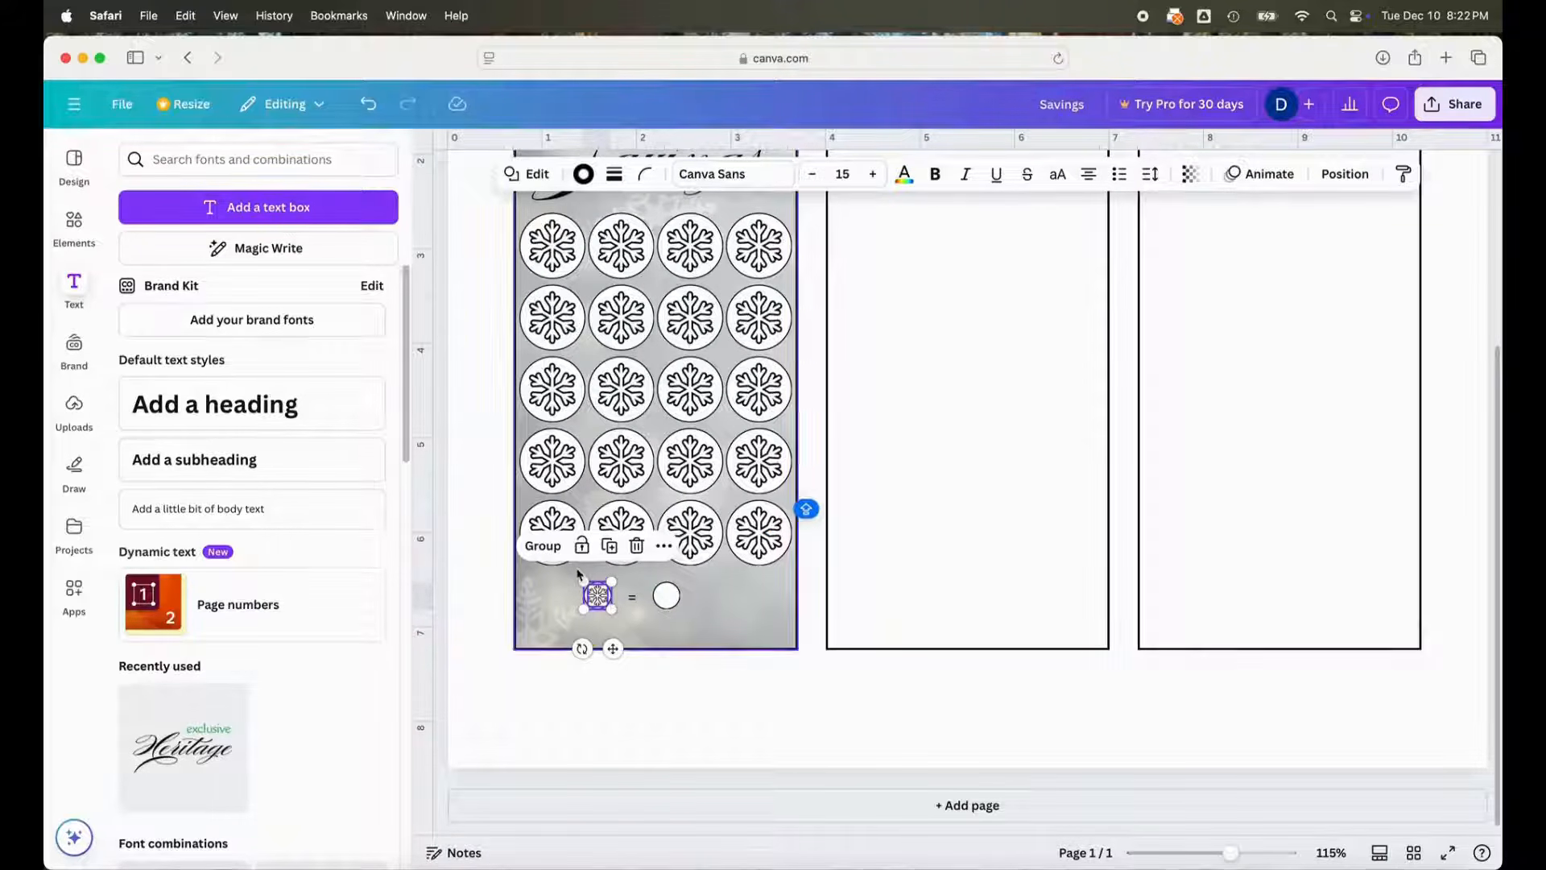
left_click(543, 546)
- Tidy up the spacing of the small snowflake badge, equals sign and plain circle, and group them as one legend
left_click(632, 597)
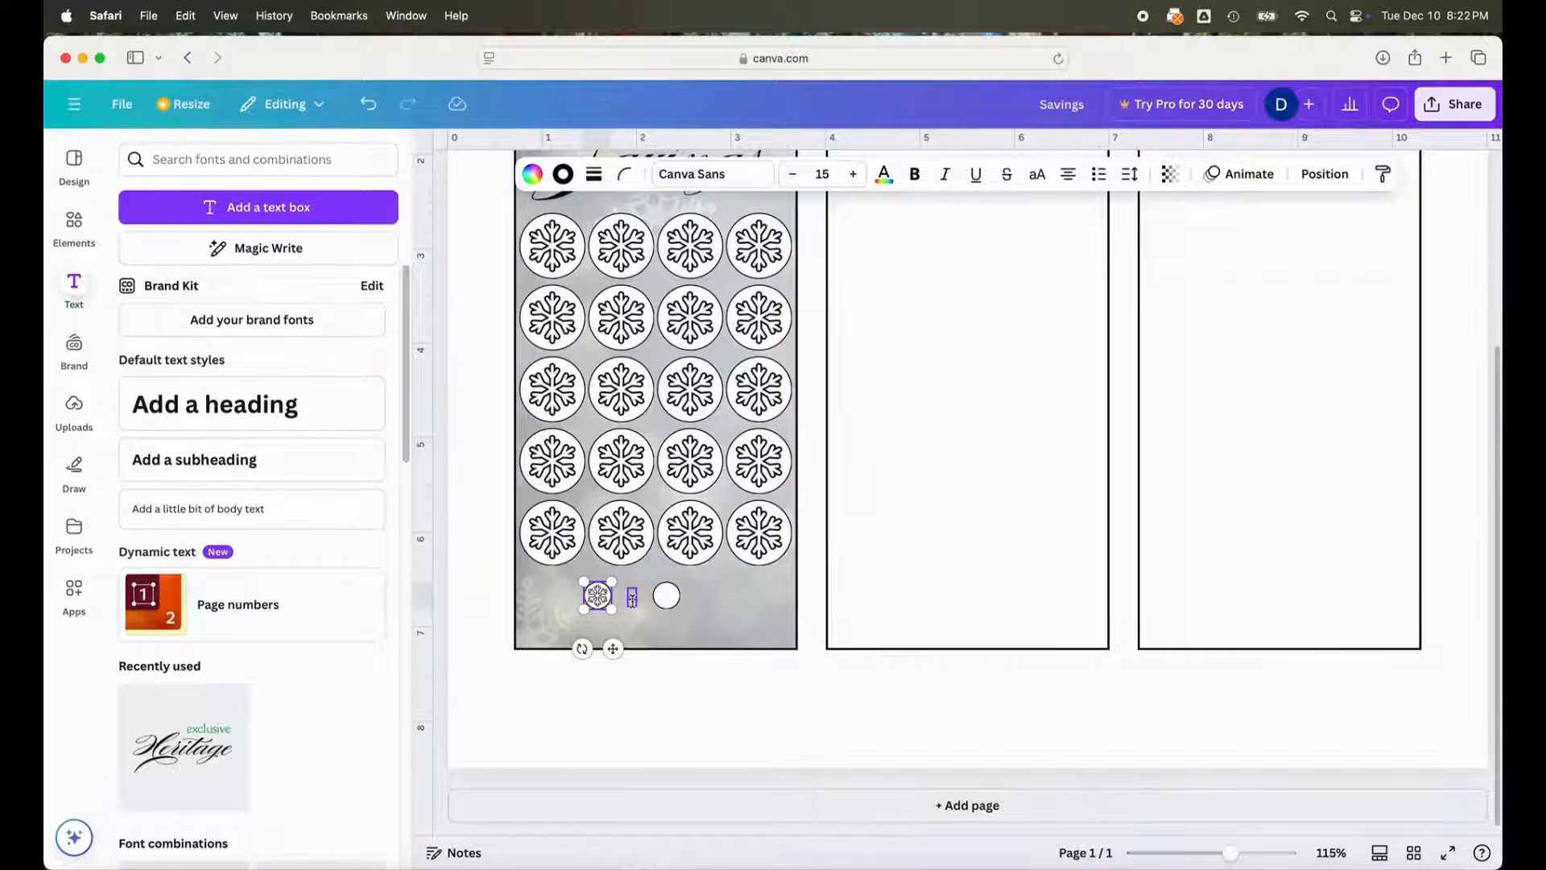
left_click(632, 597, "shift")
left_click(666, 596, "shift")
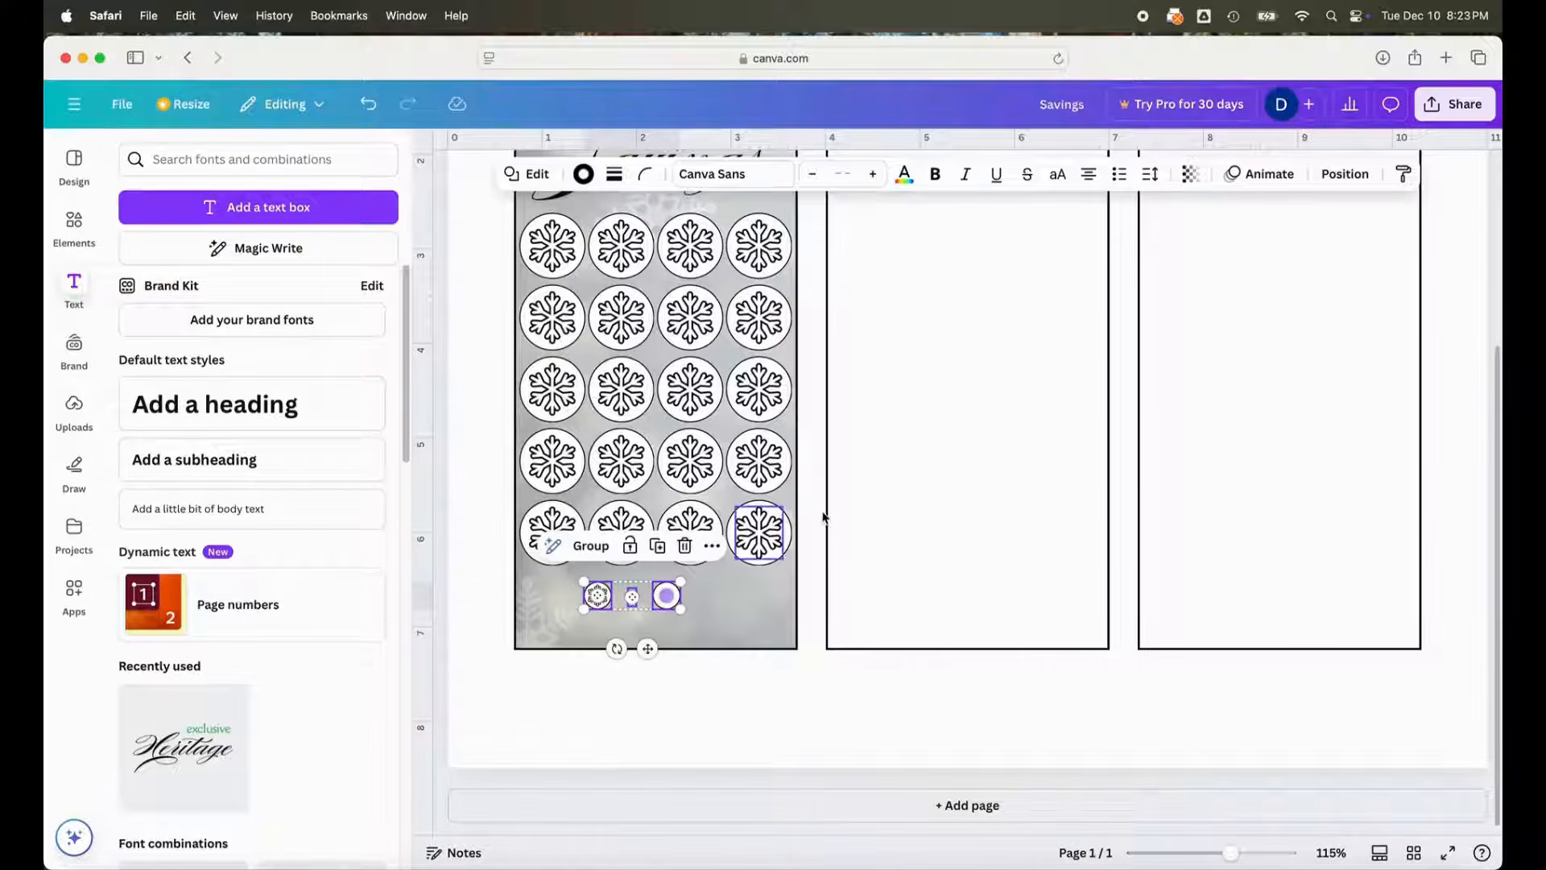
left_click(1345, 174)
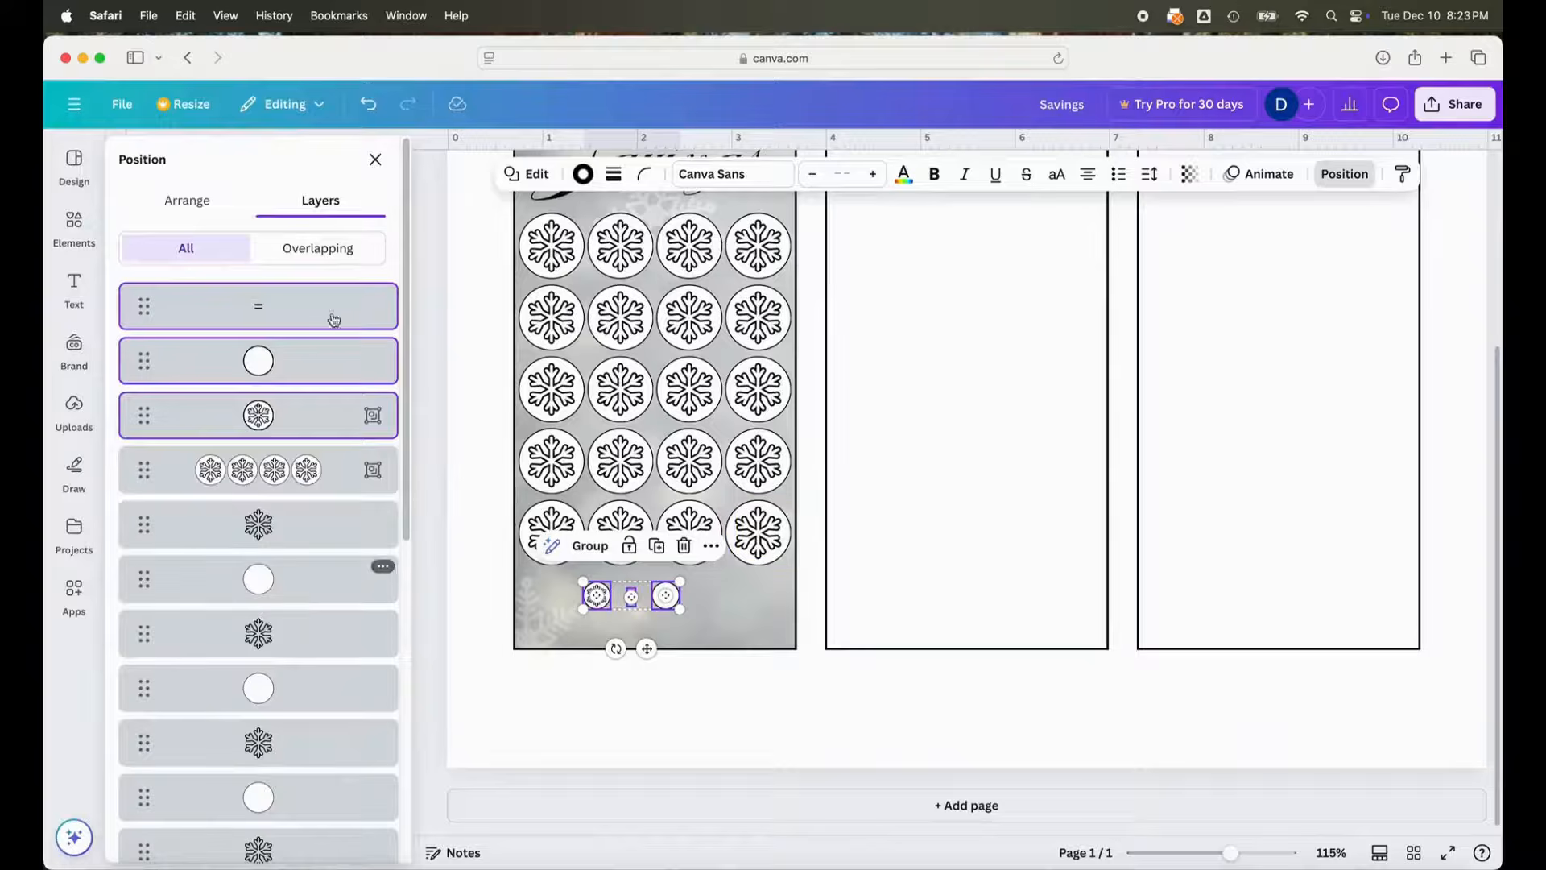
left_click(221, 198)
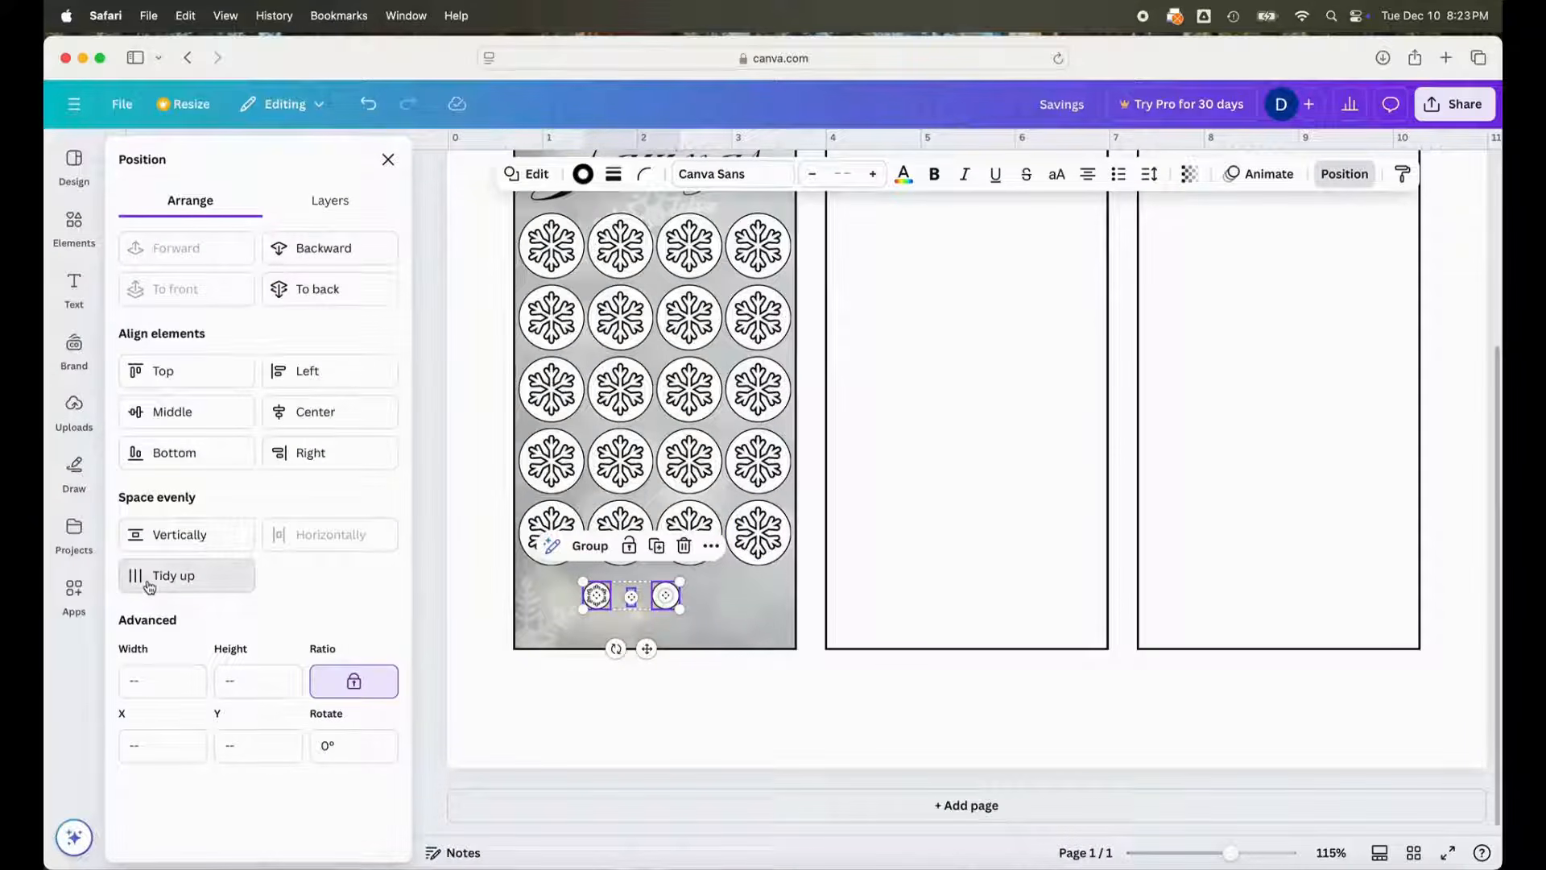
left_click(588, 546)
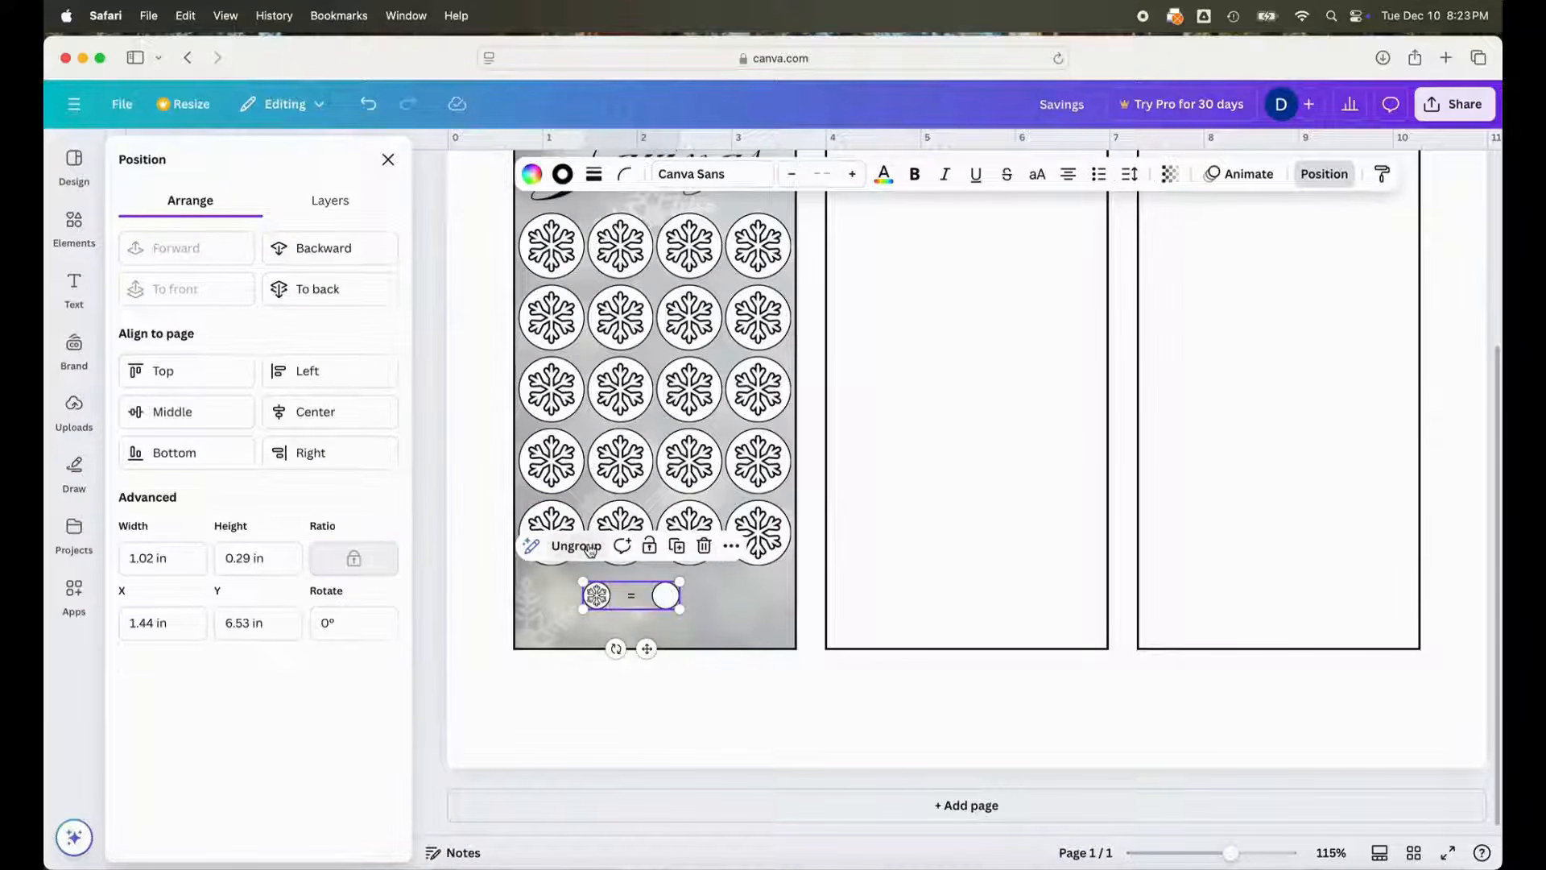
left_click(319, 419)
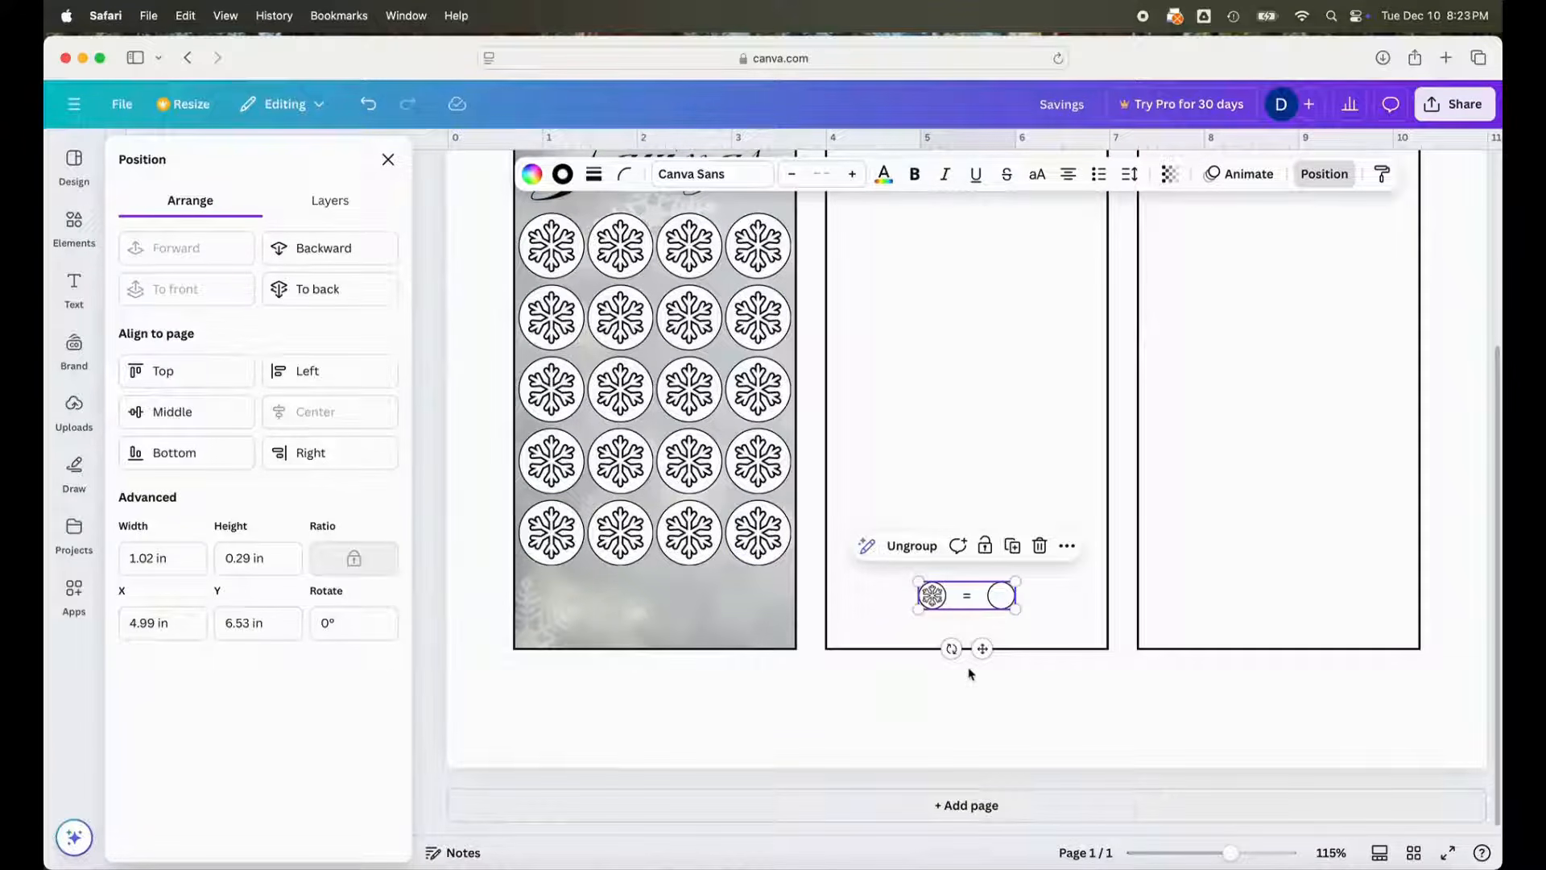
left_click_drag(982, 650, 620, 645)
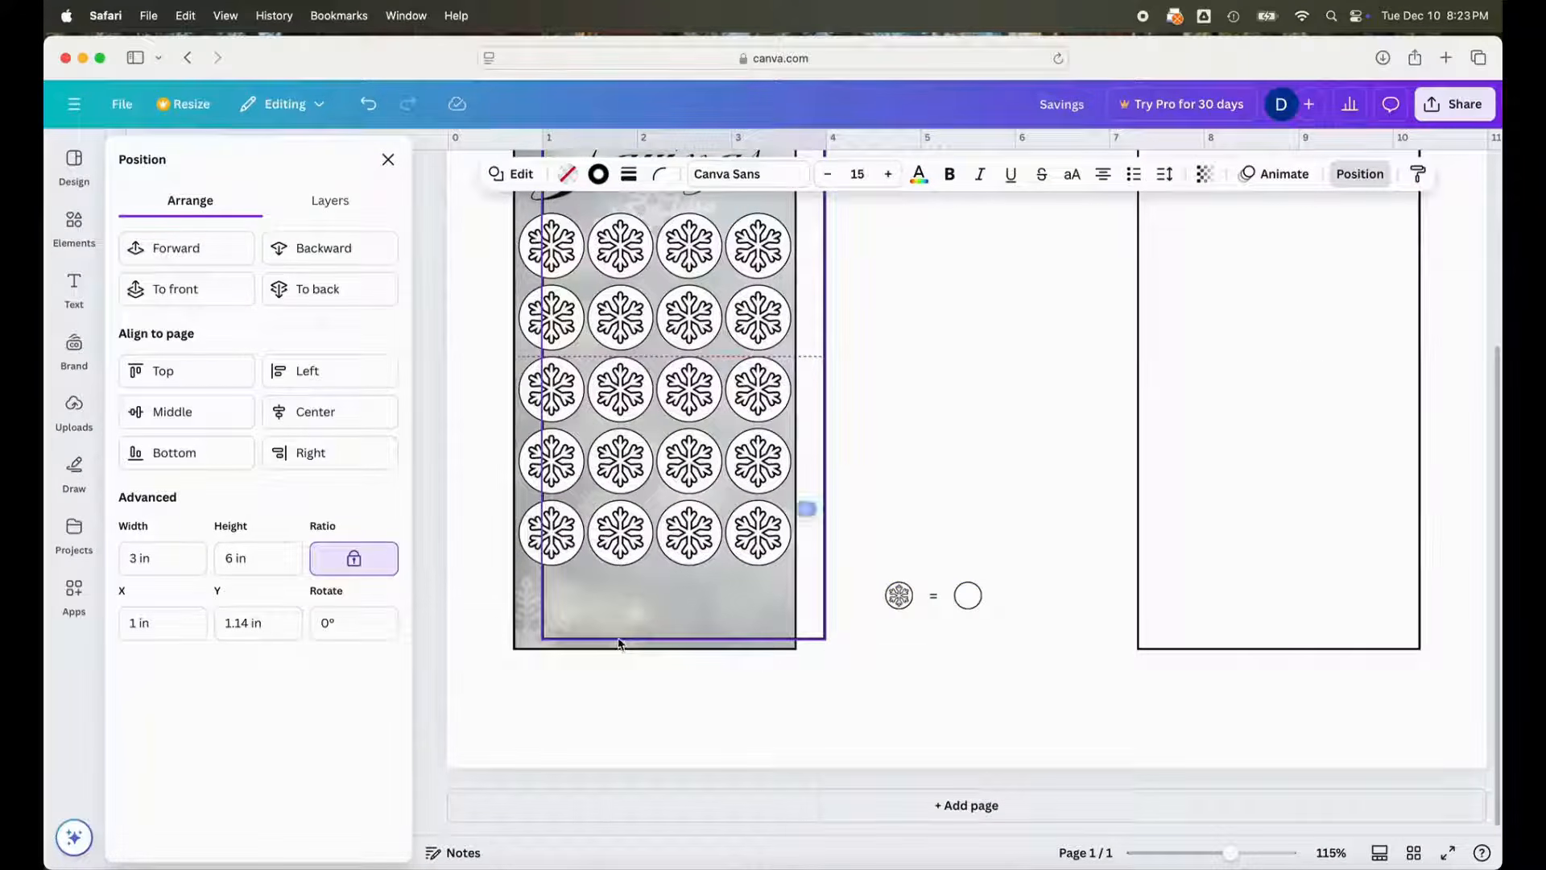
key("super+z")
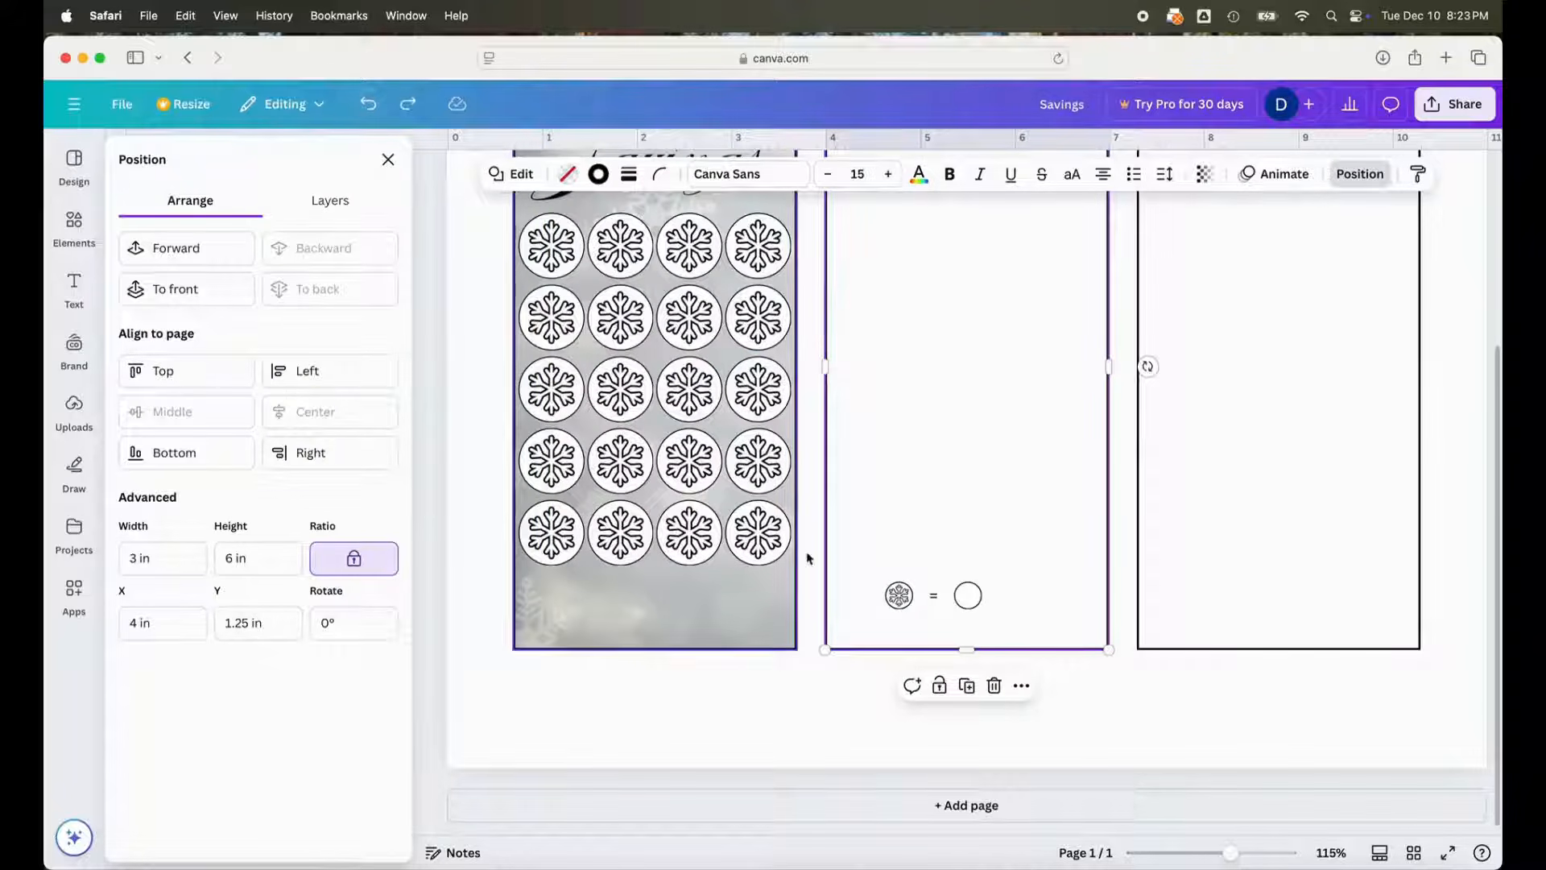
left_click(368, 103)
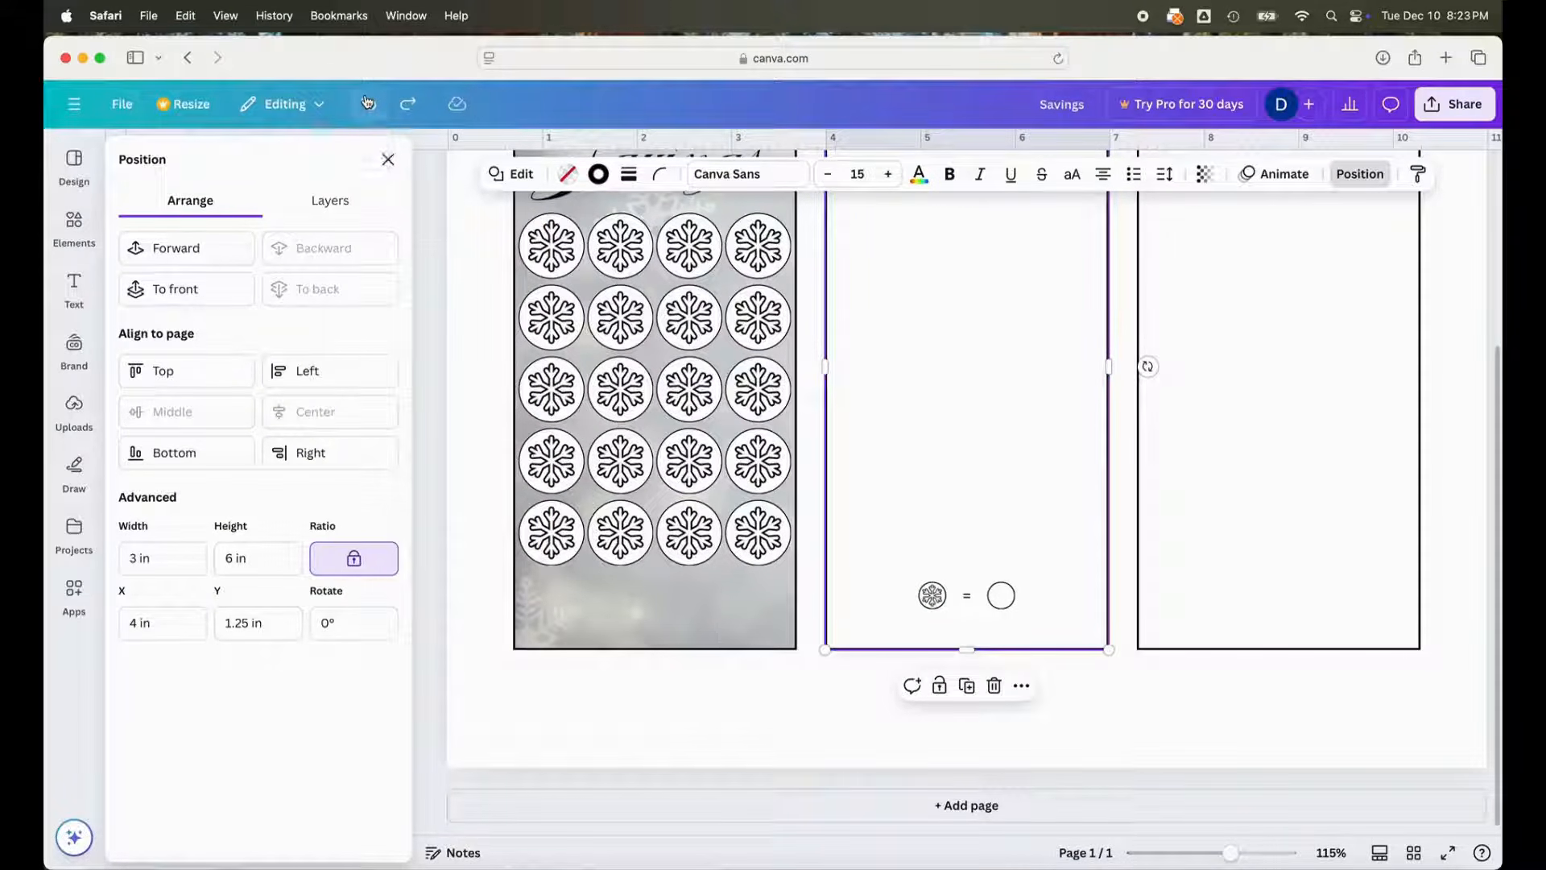
left_click(369, 103)
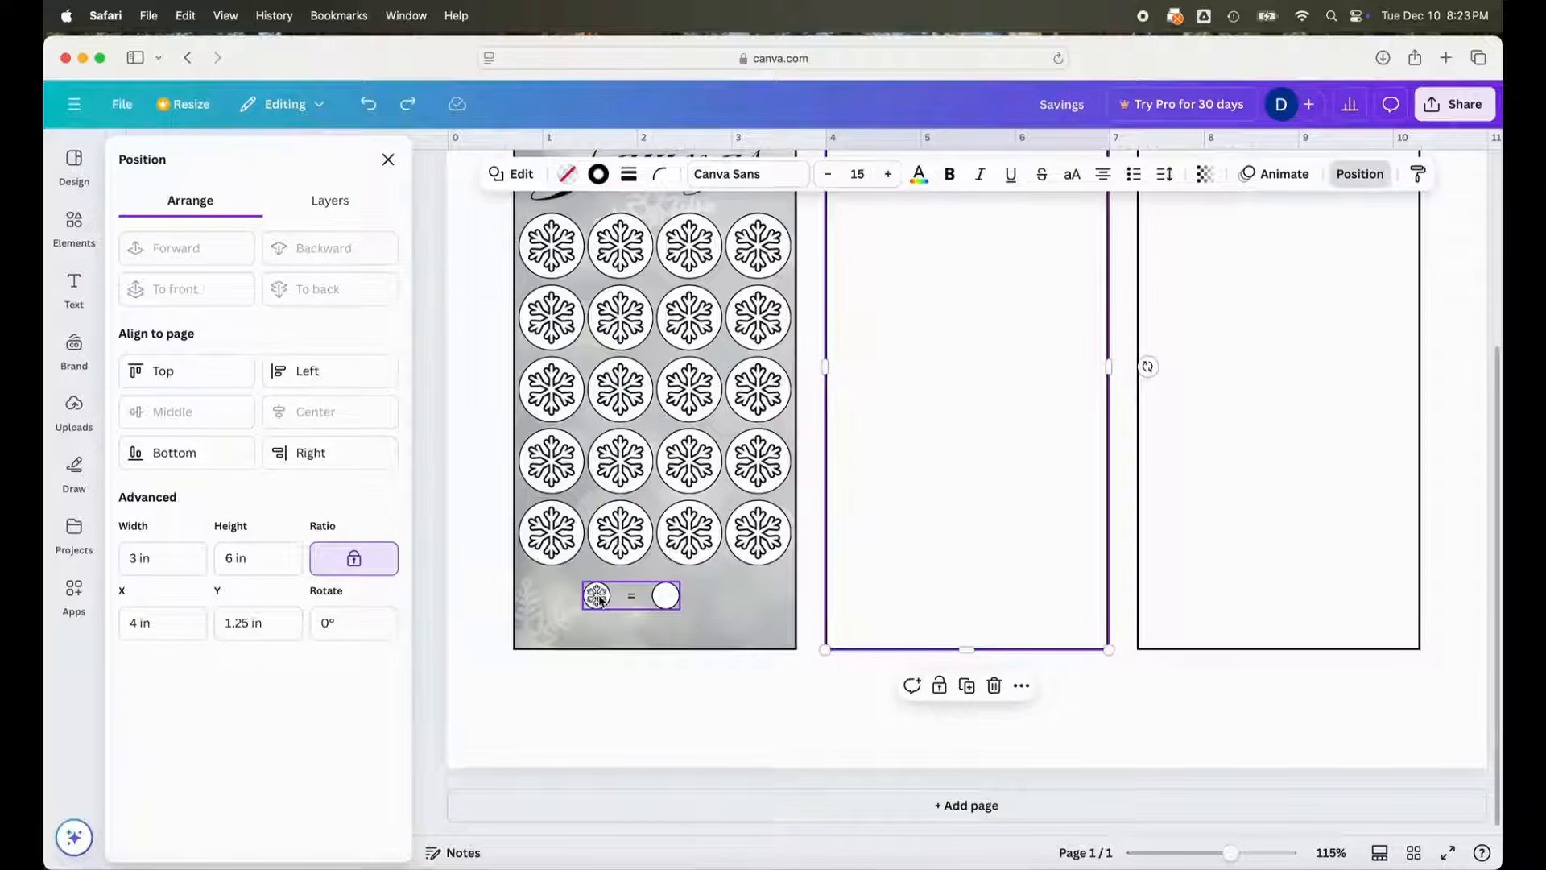
left_click(600, 600, "shift")
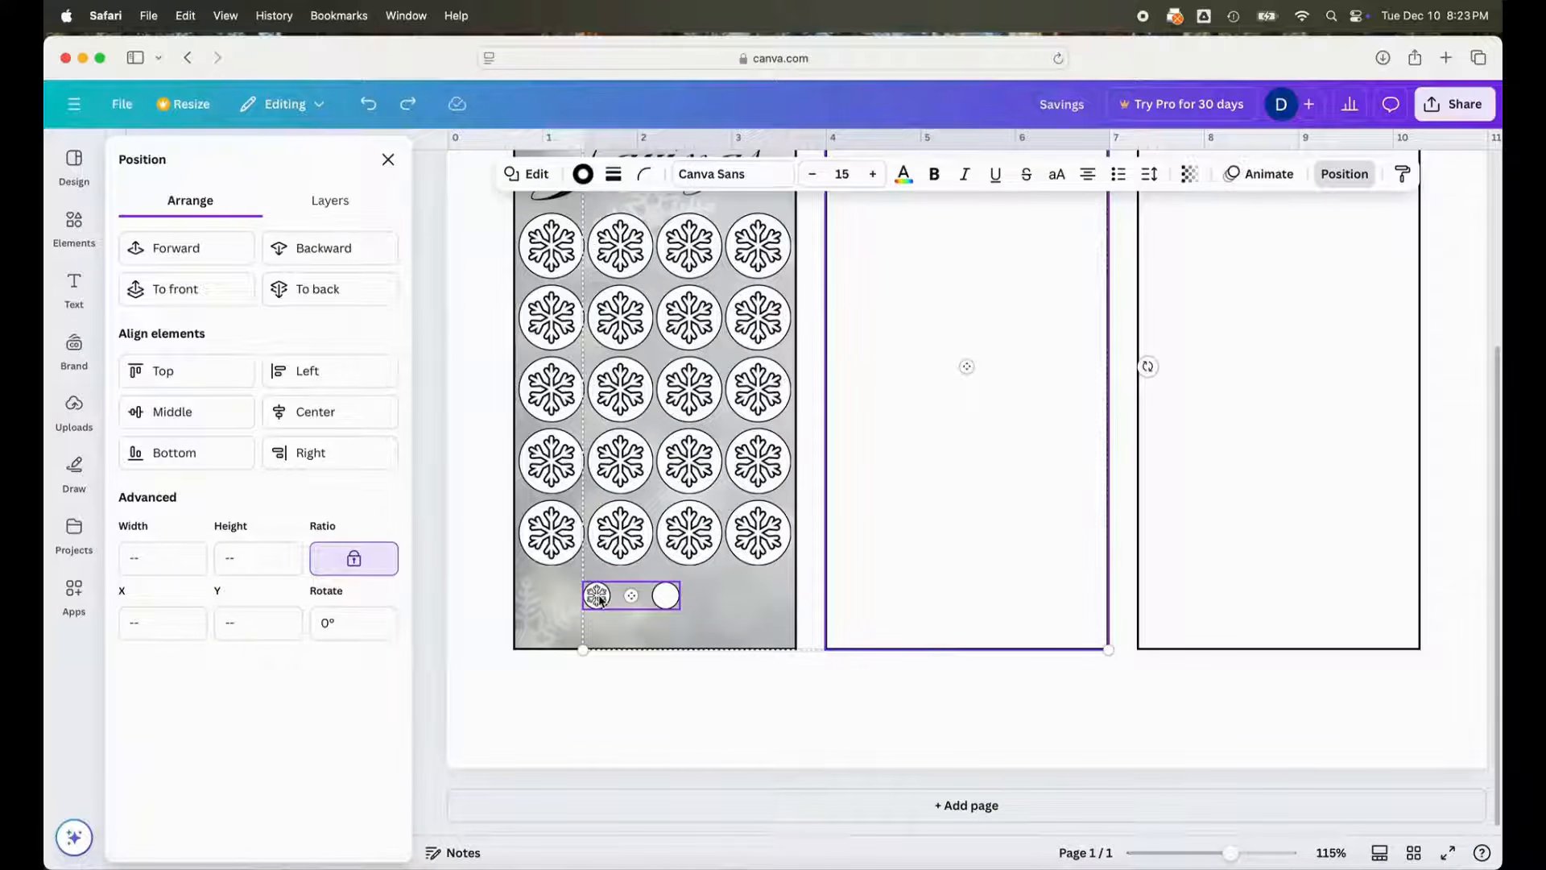
left_click(686, 712)
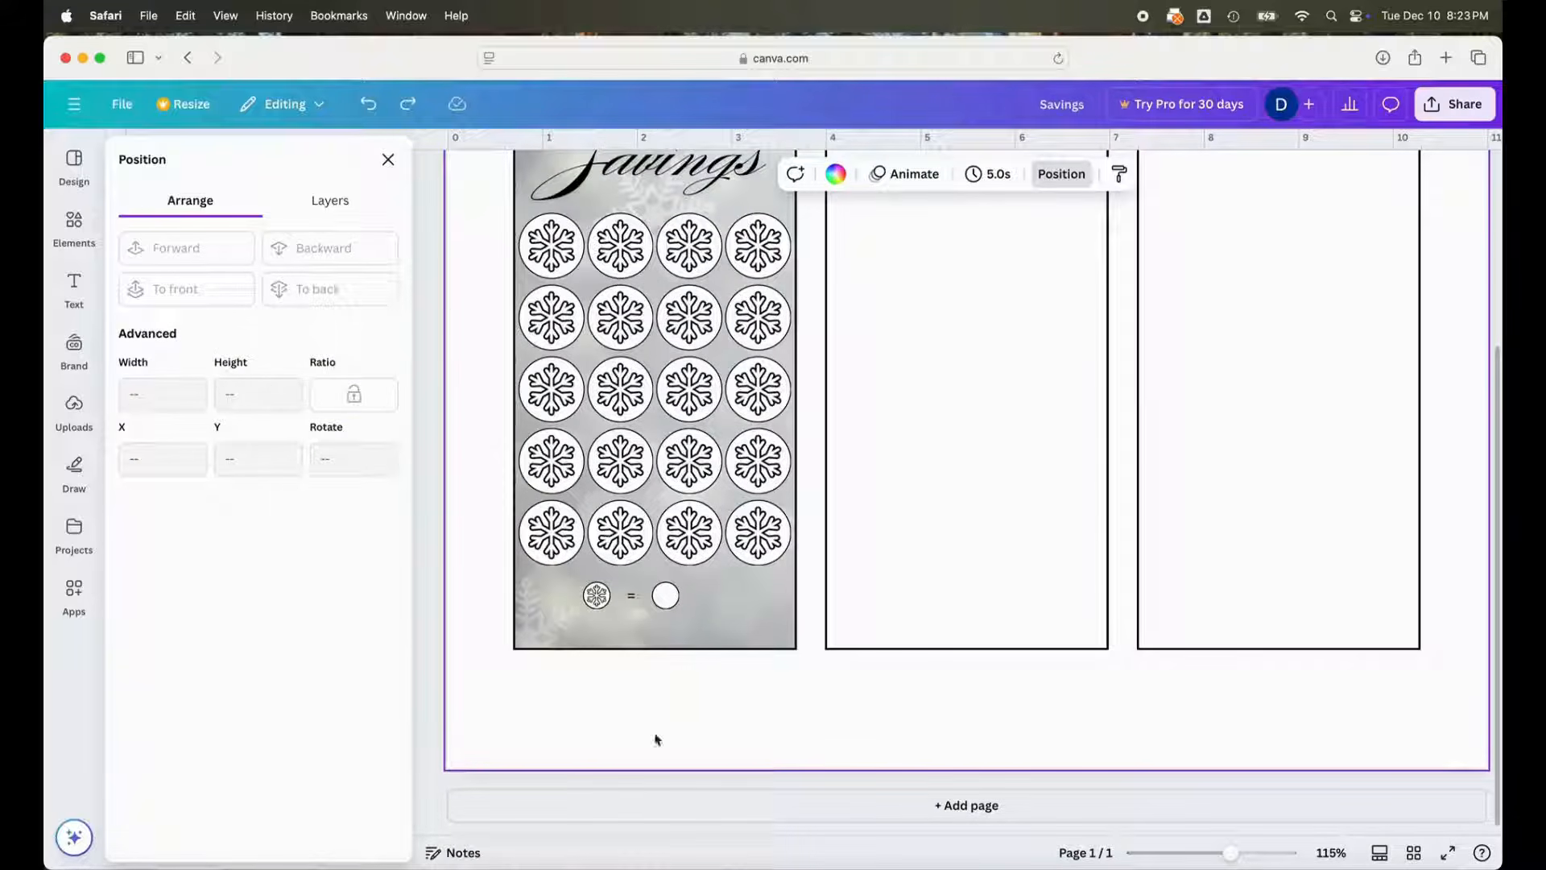
left_click(571, 782)
left_click(514, 778)
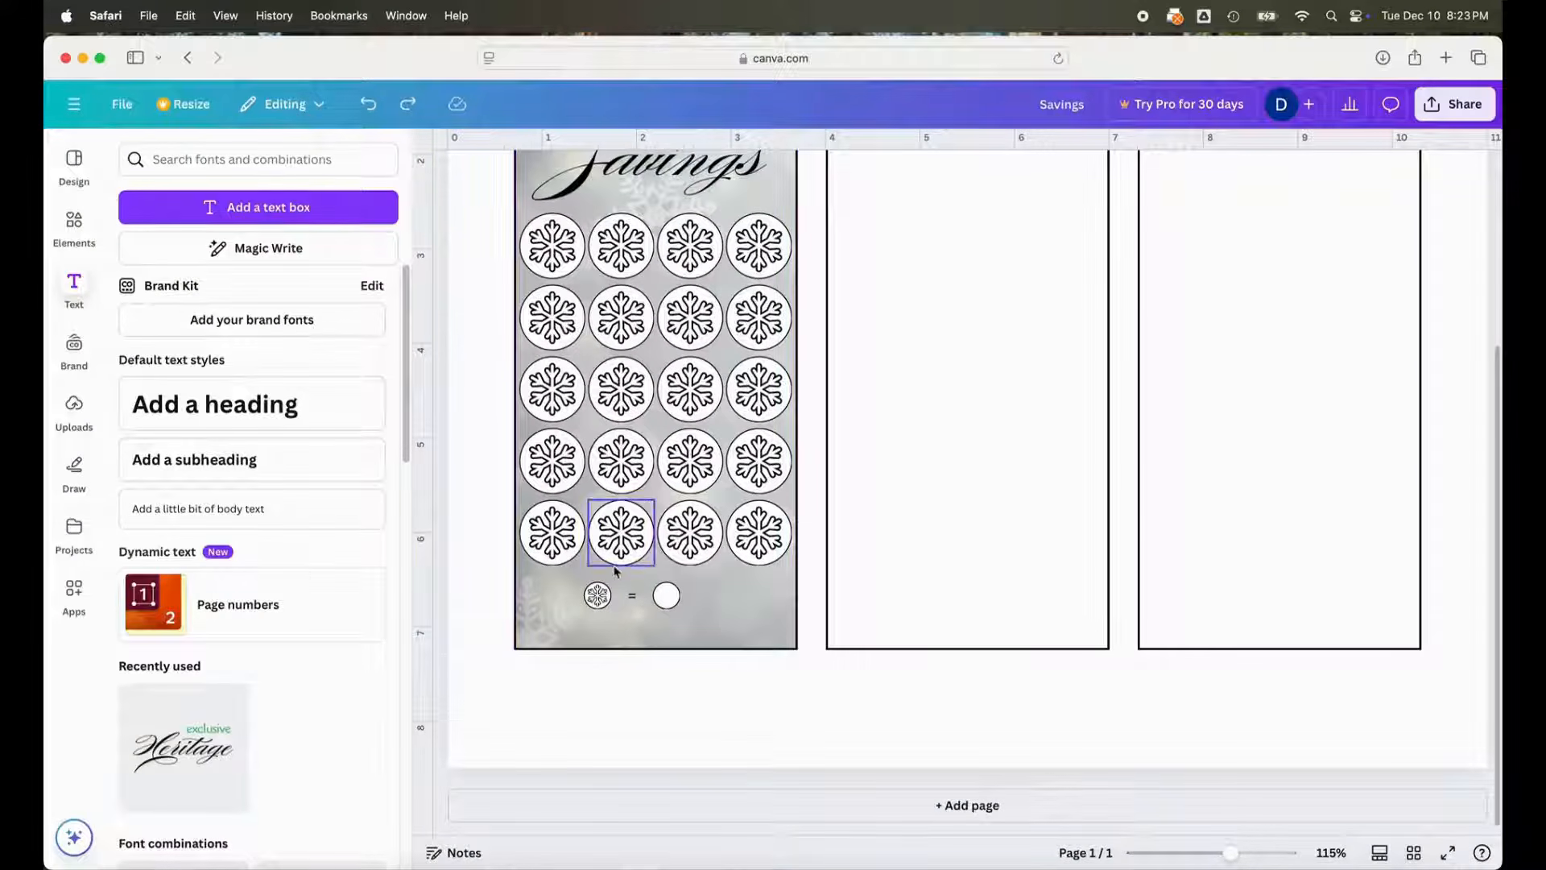
- Center the legend group horizontally on the first tracker's background rectangle
left_click(606, 598)
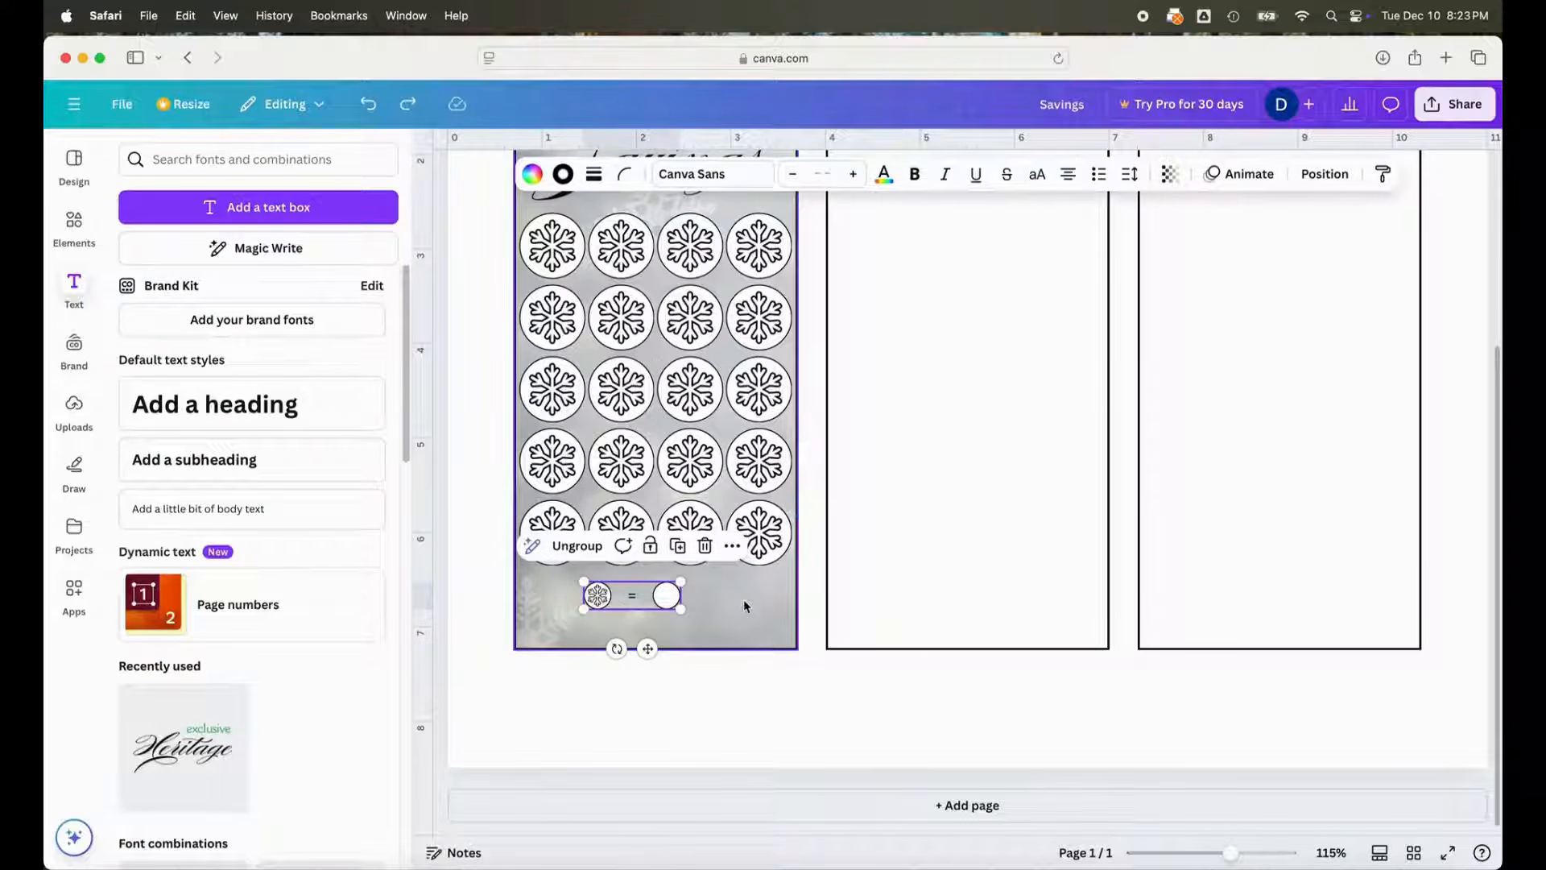
left_click(743, 599, "shift")
left_click(1343, 174)
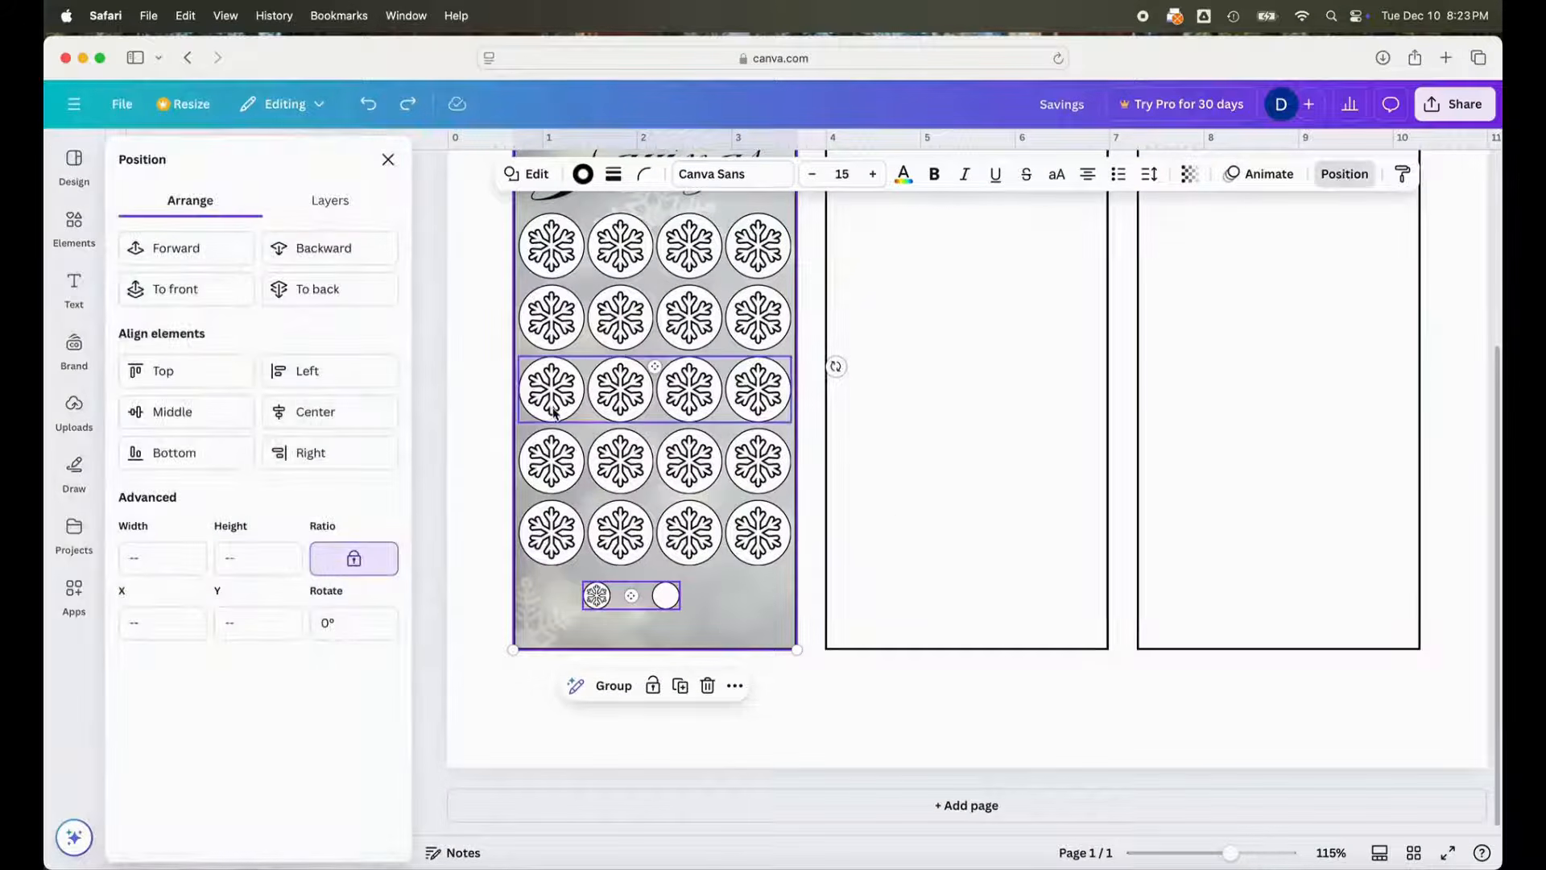
left_click(301, 421)
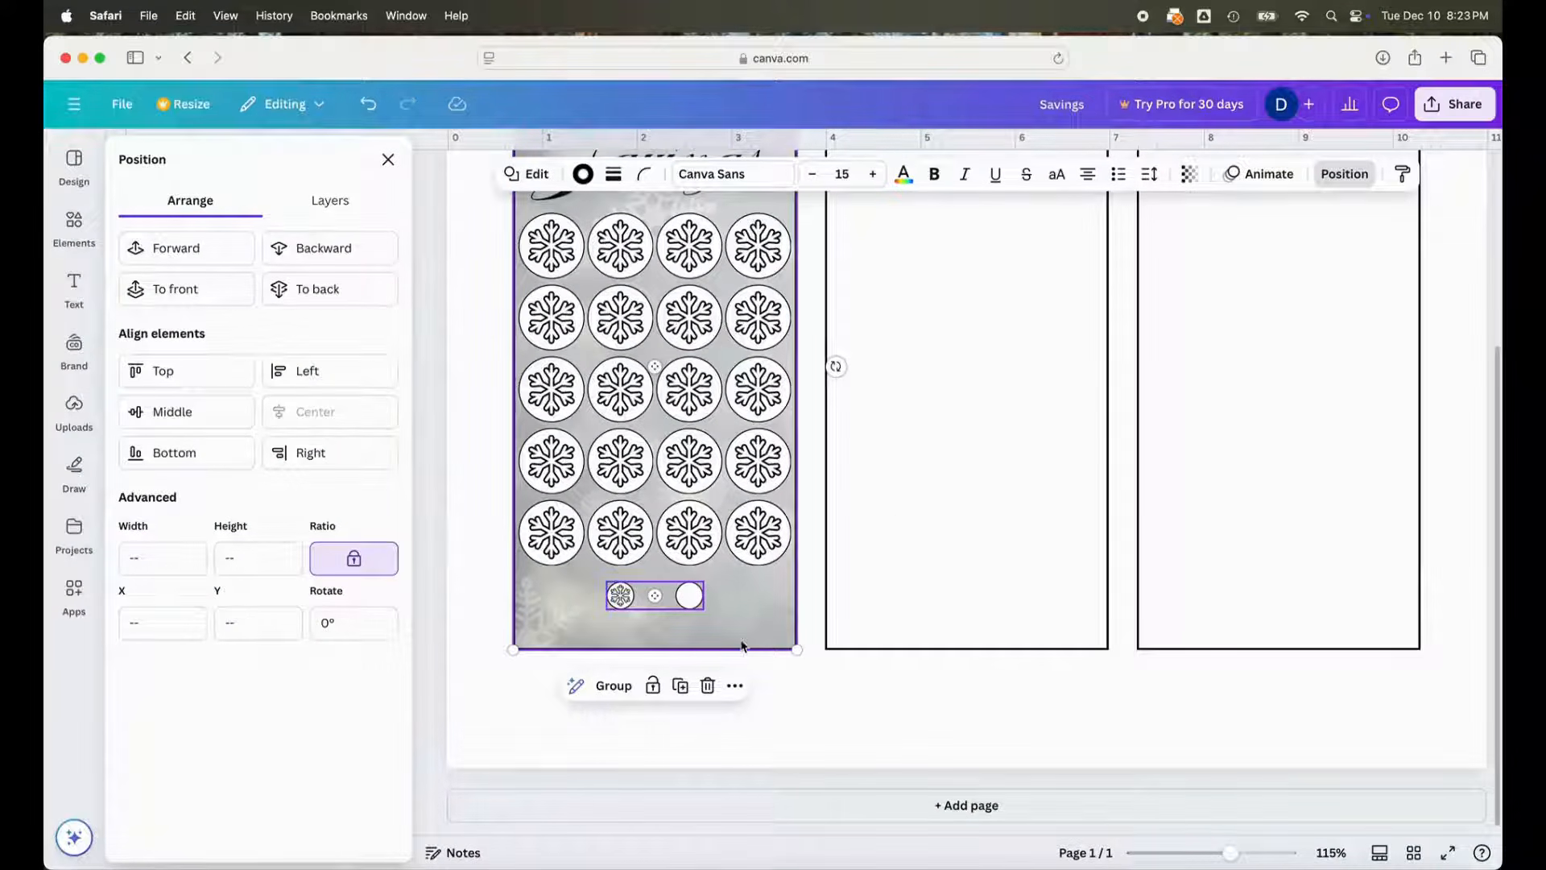
left_click(794, 689)
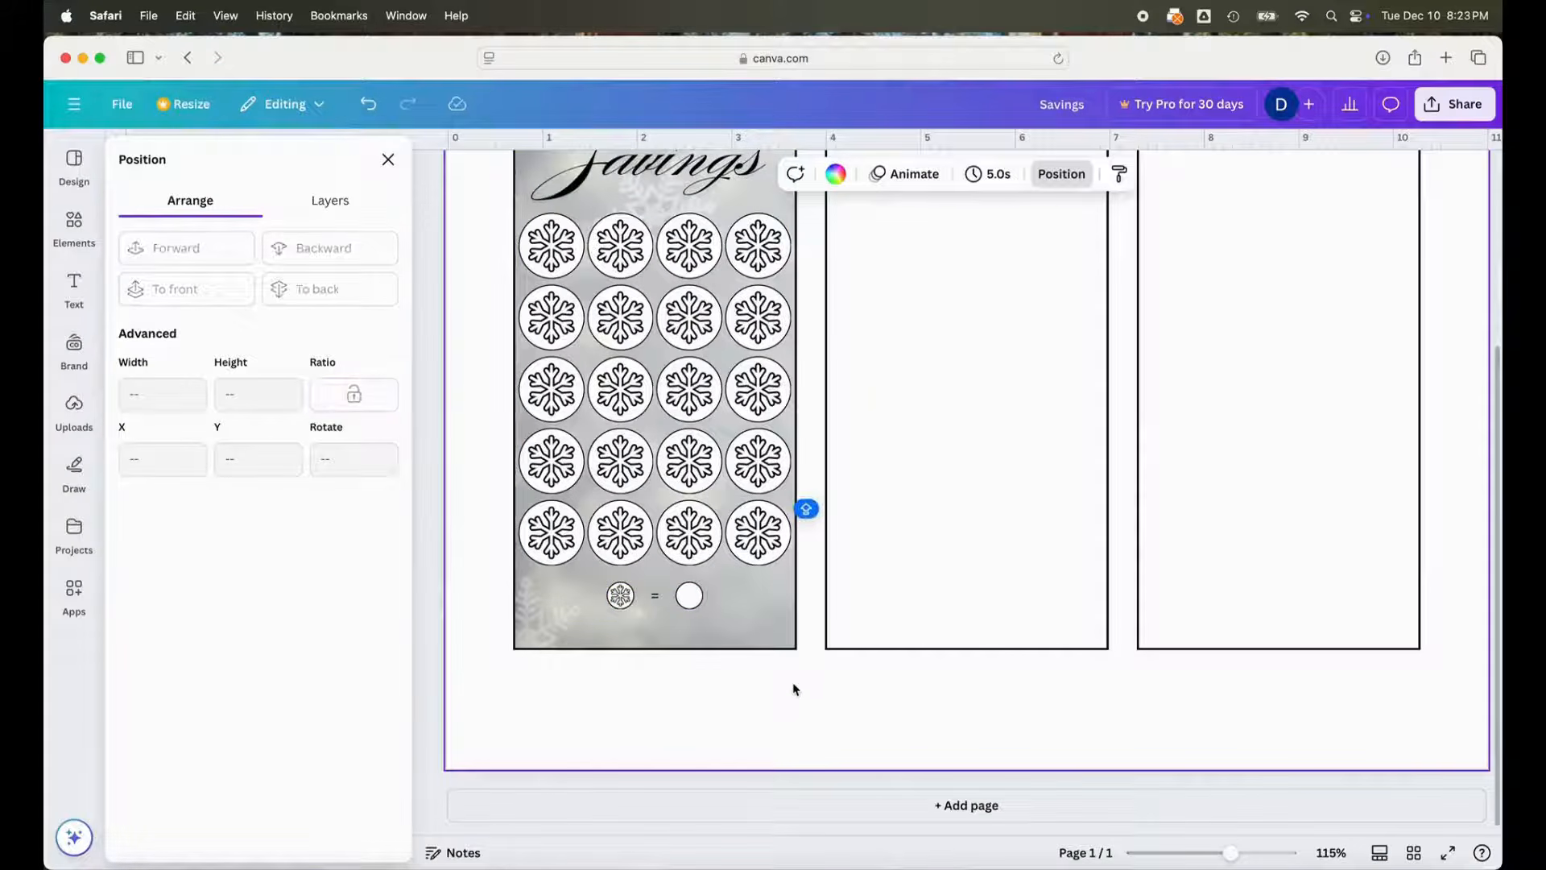
- Insert the uploaded ReadyBudgetGo logo, shrink it and place it below the legend in the first tracker
left_click_drag(1230, 853, 1222, 853)
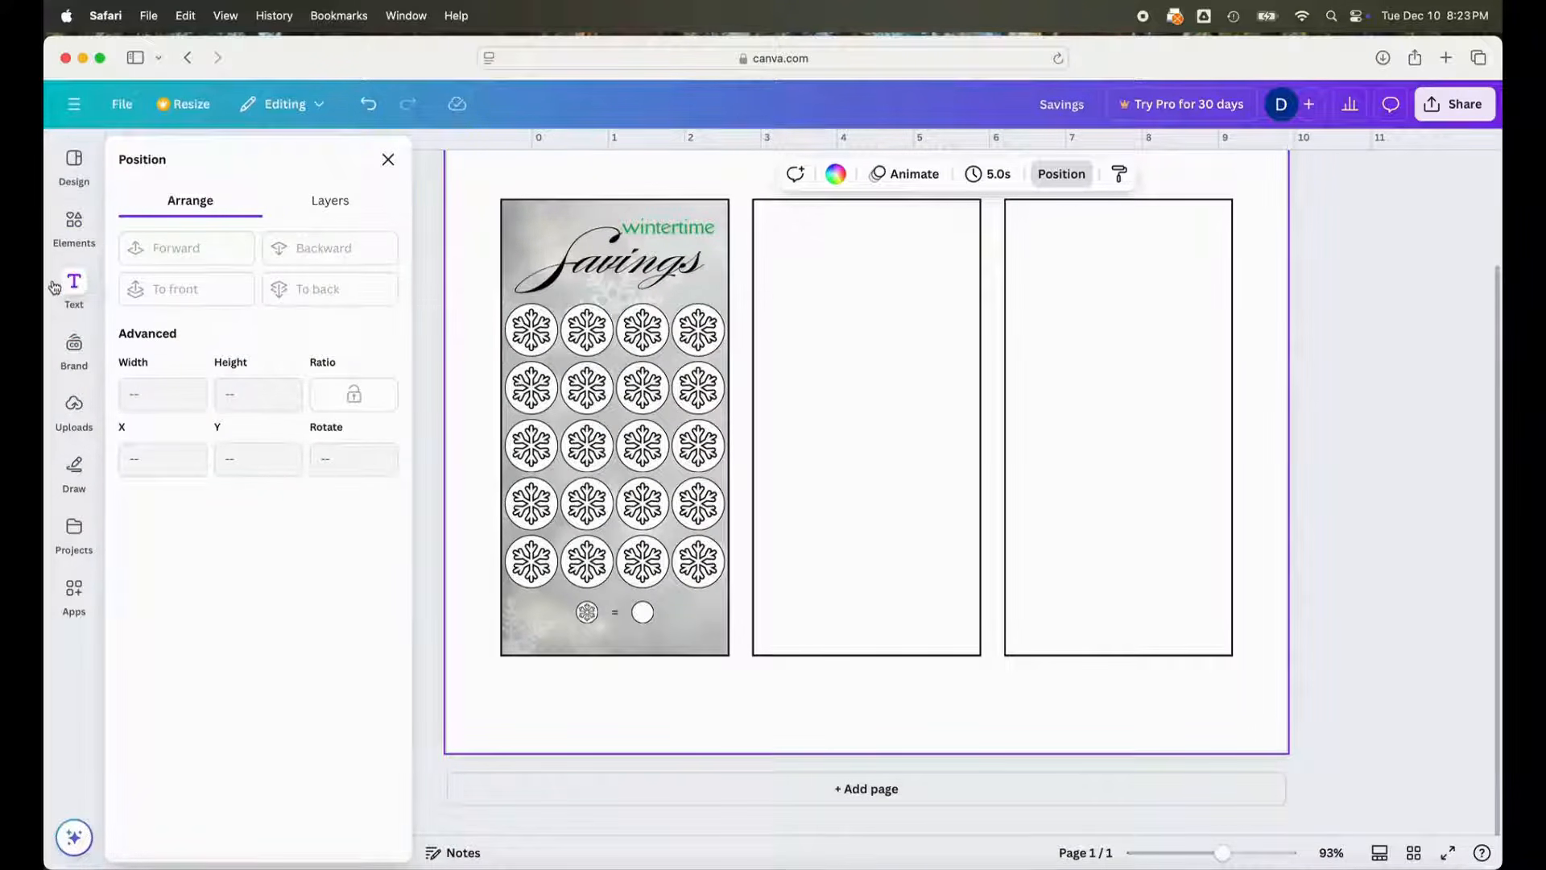
left_click(68, 418)
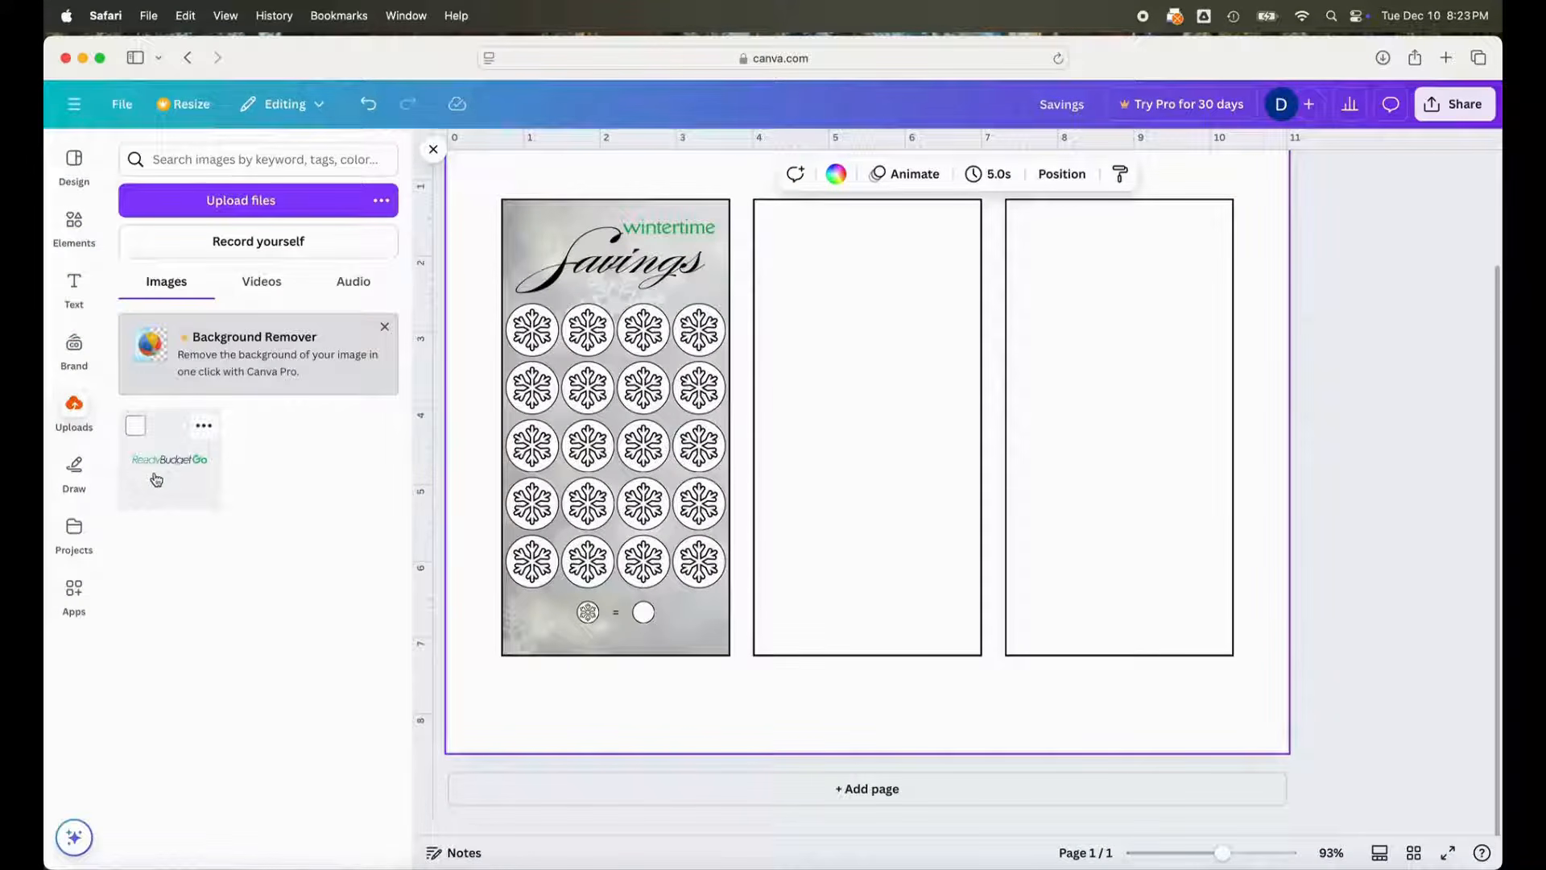
left_click(156, 480)
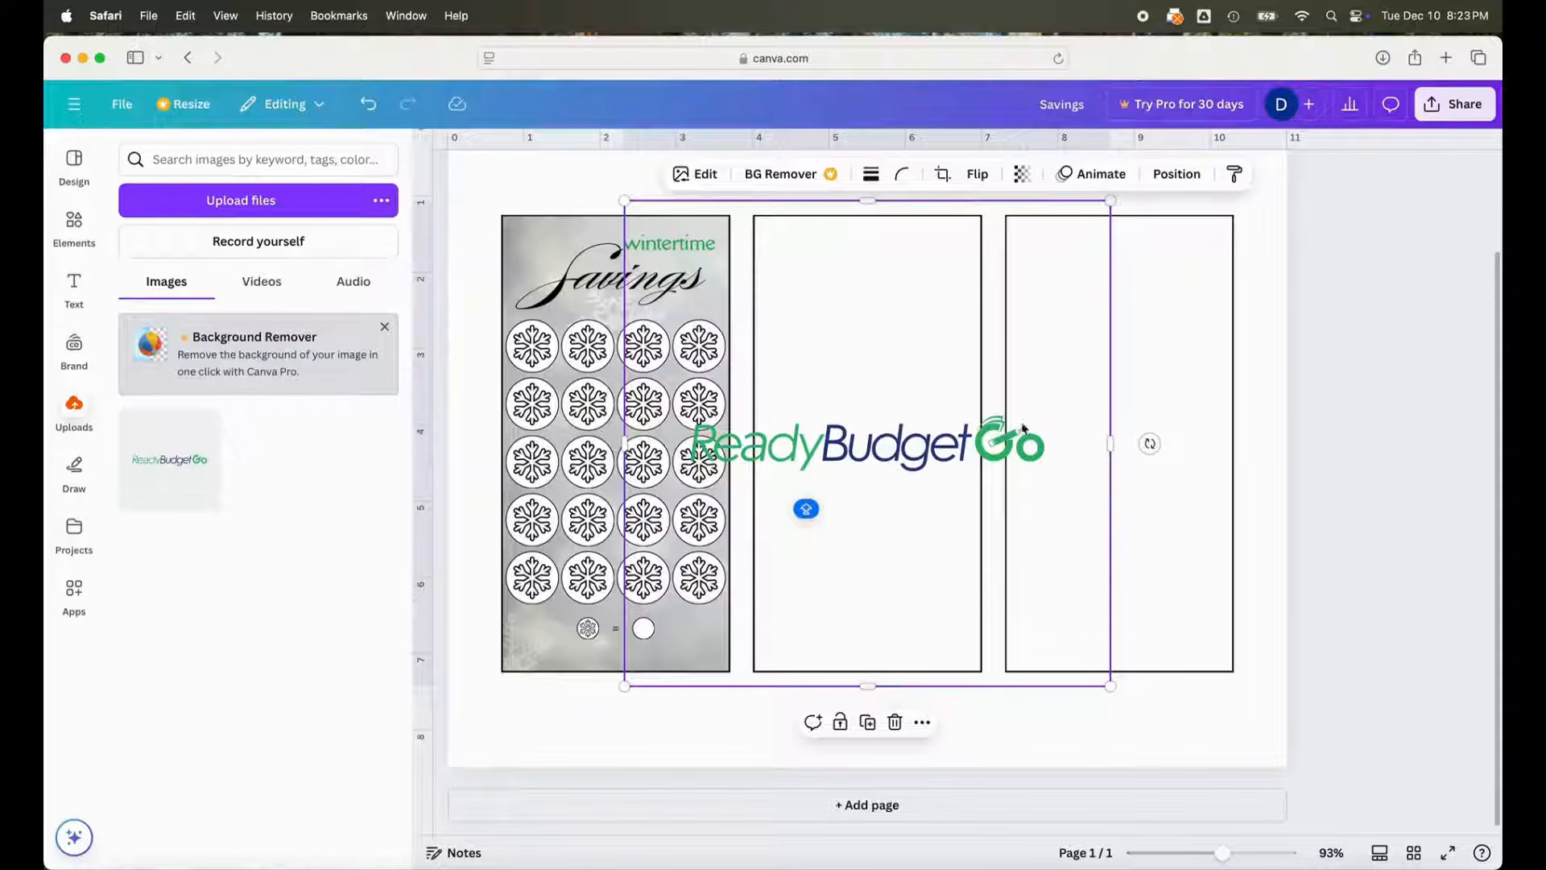
left_click_drag(1114, 203, 615, 660)
- Center the small ReadyBudgetGo logo horizontally on the first tracker
left_click(699, 650)
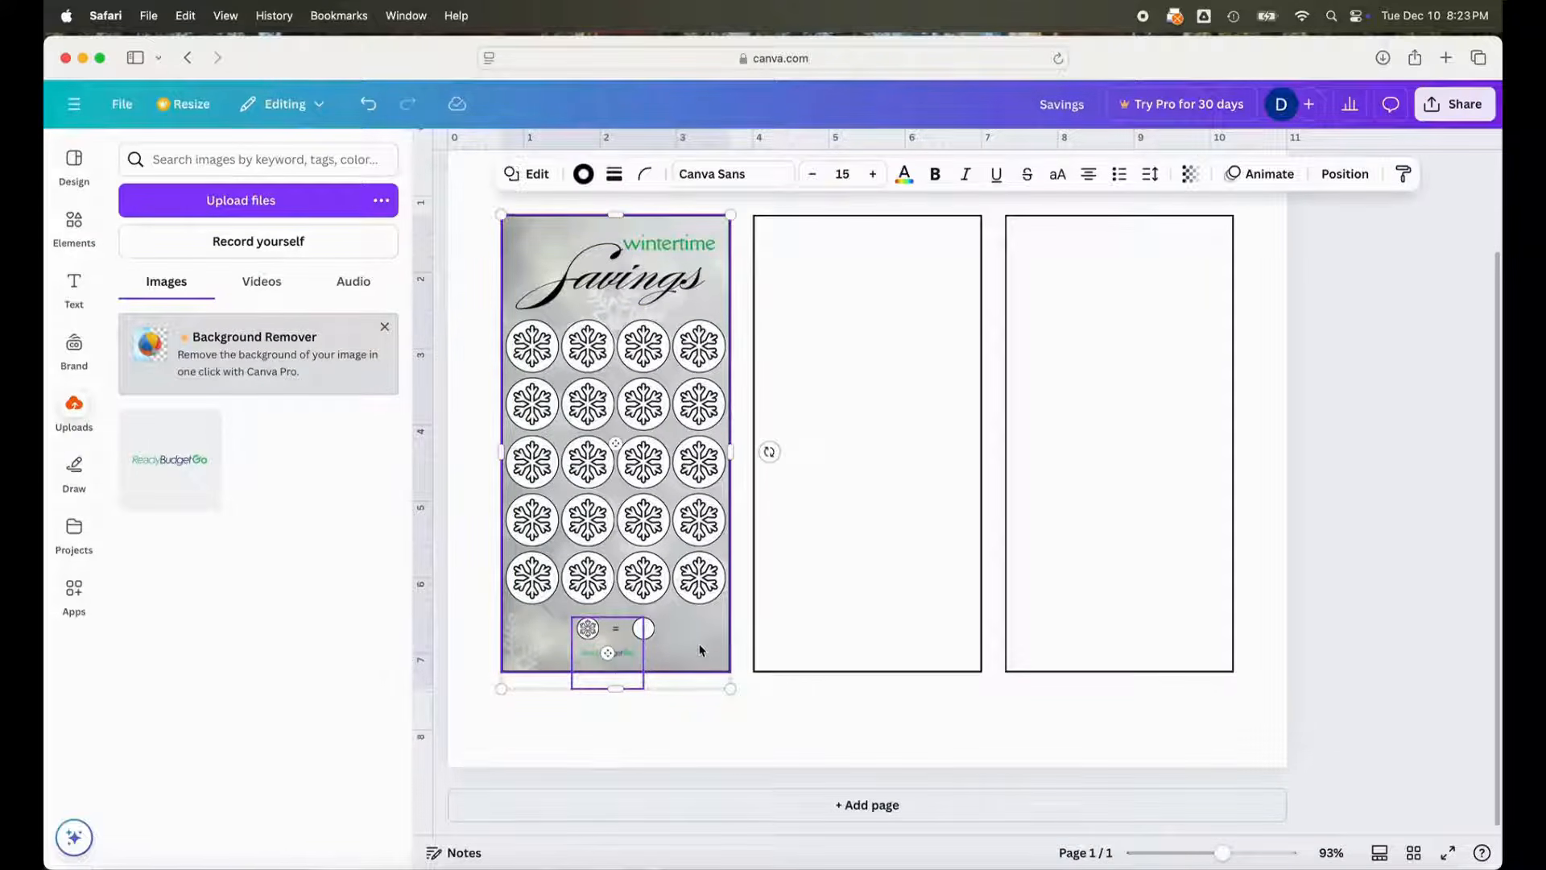
left_click(1343, 176)
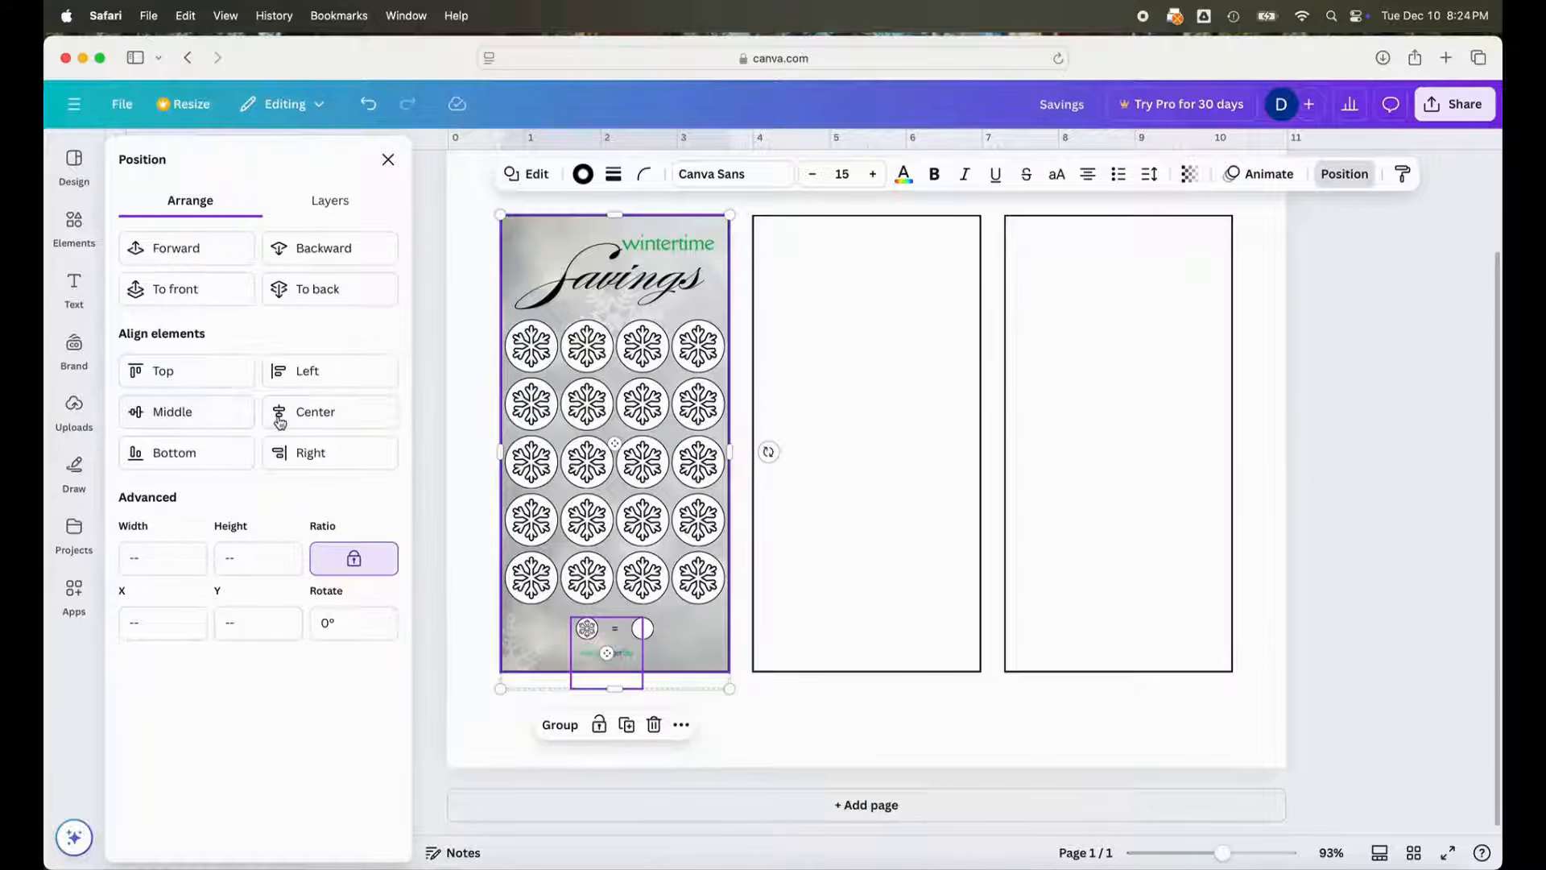
left_click(279, 414)
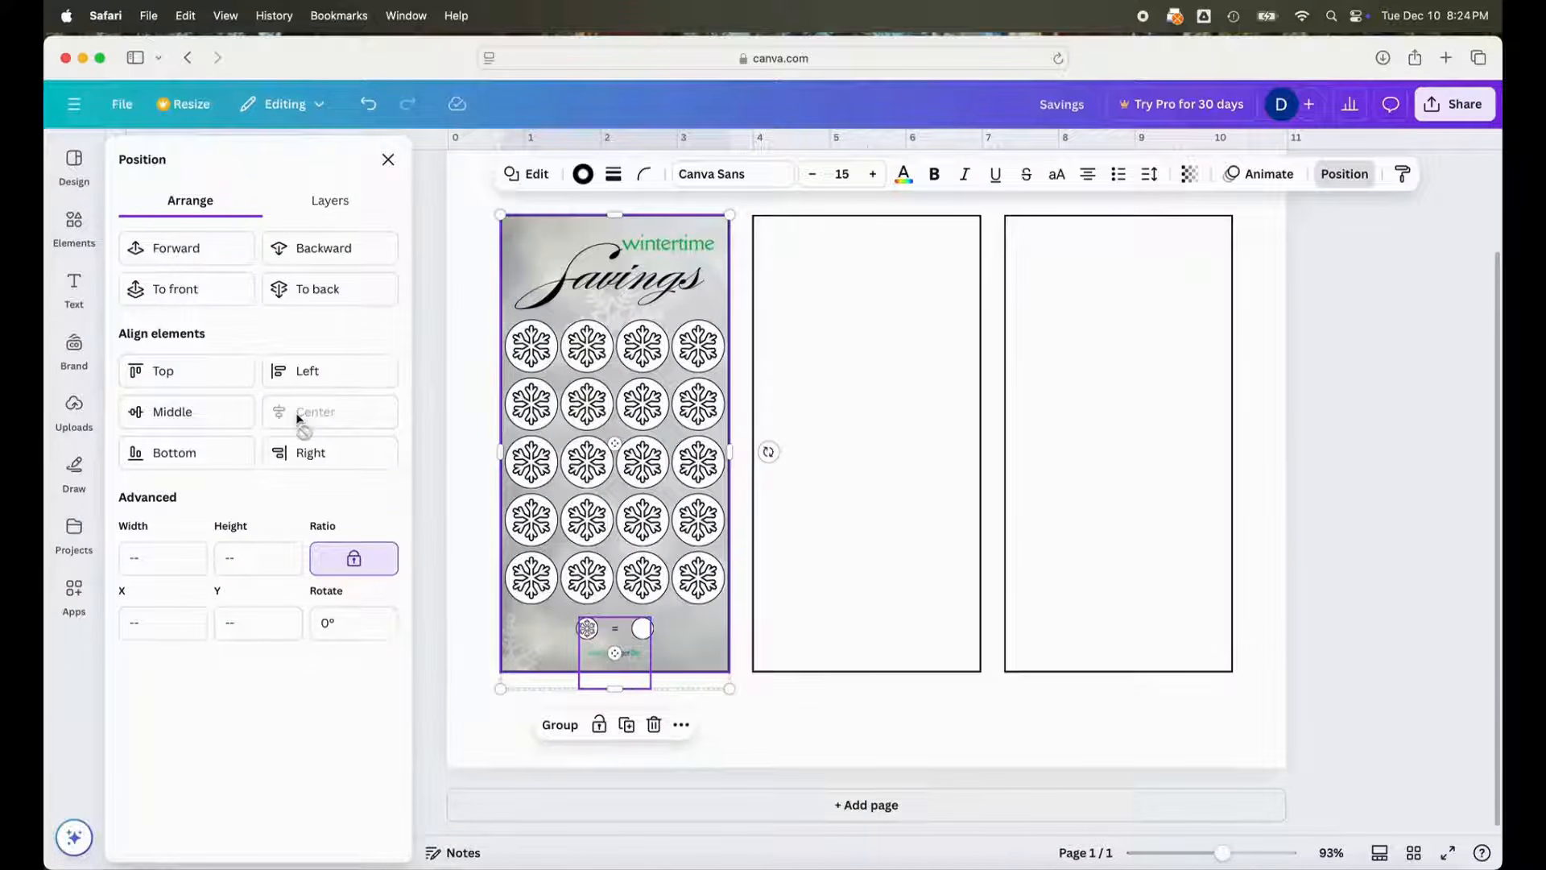
left_click(831, 729)
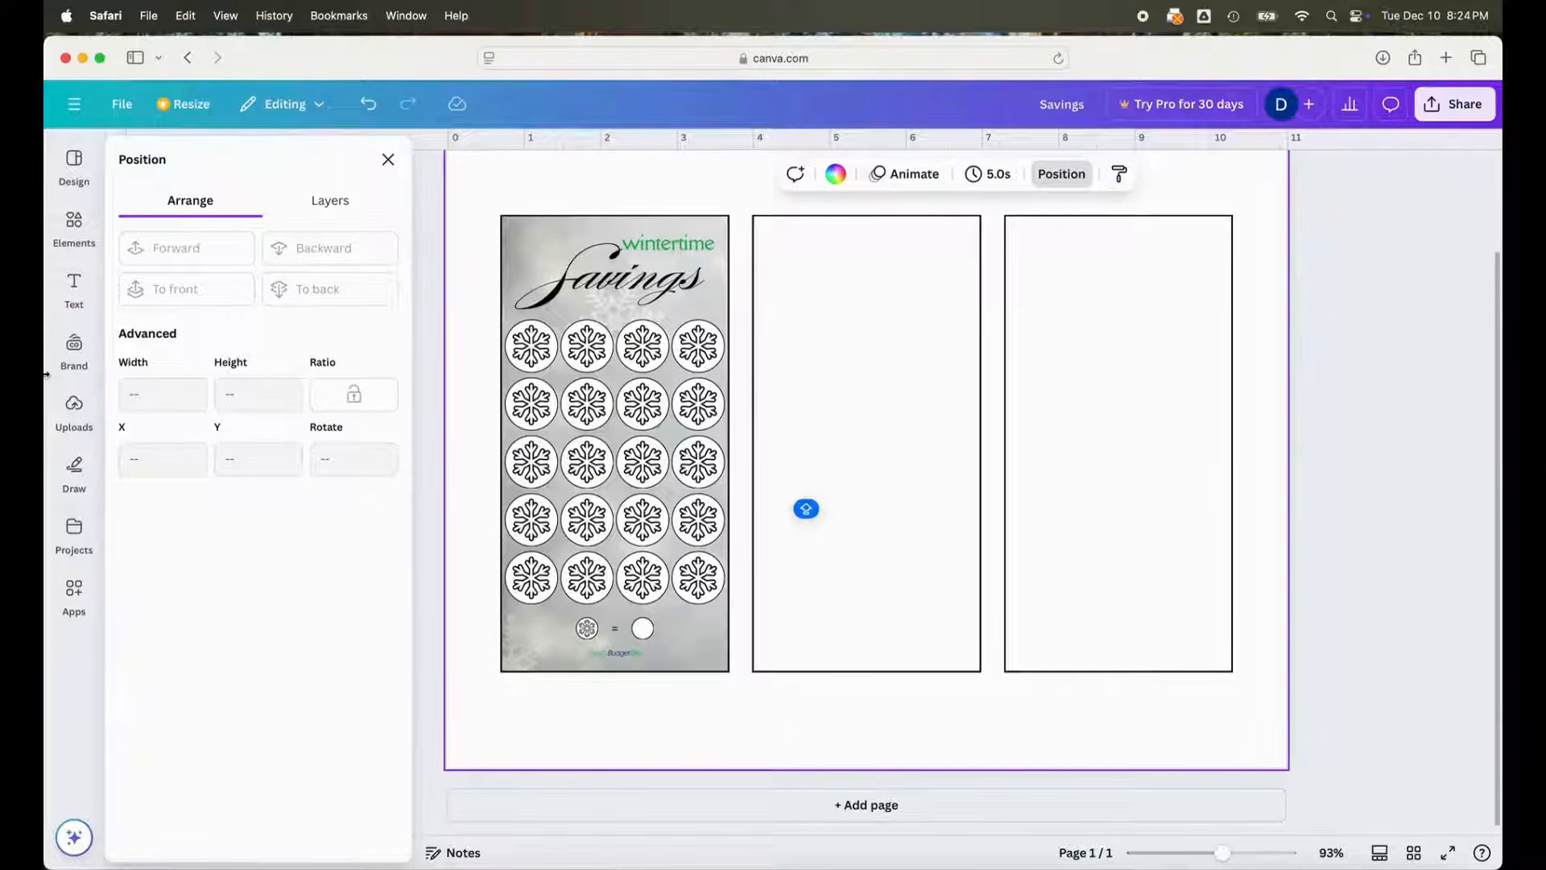
- Insert a rounded square shape over the second tracker and fill it white
left_click(58, 226)
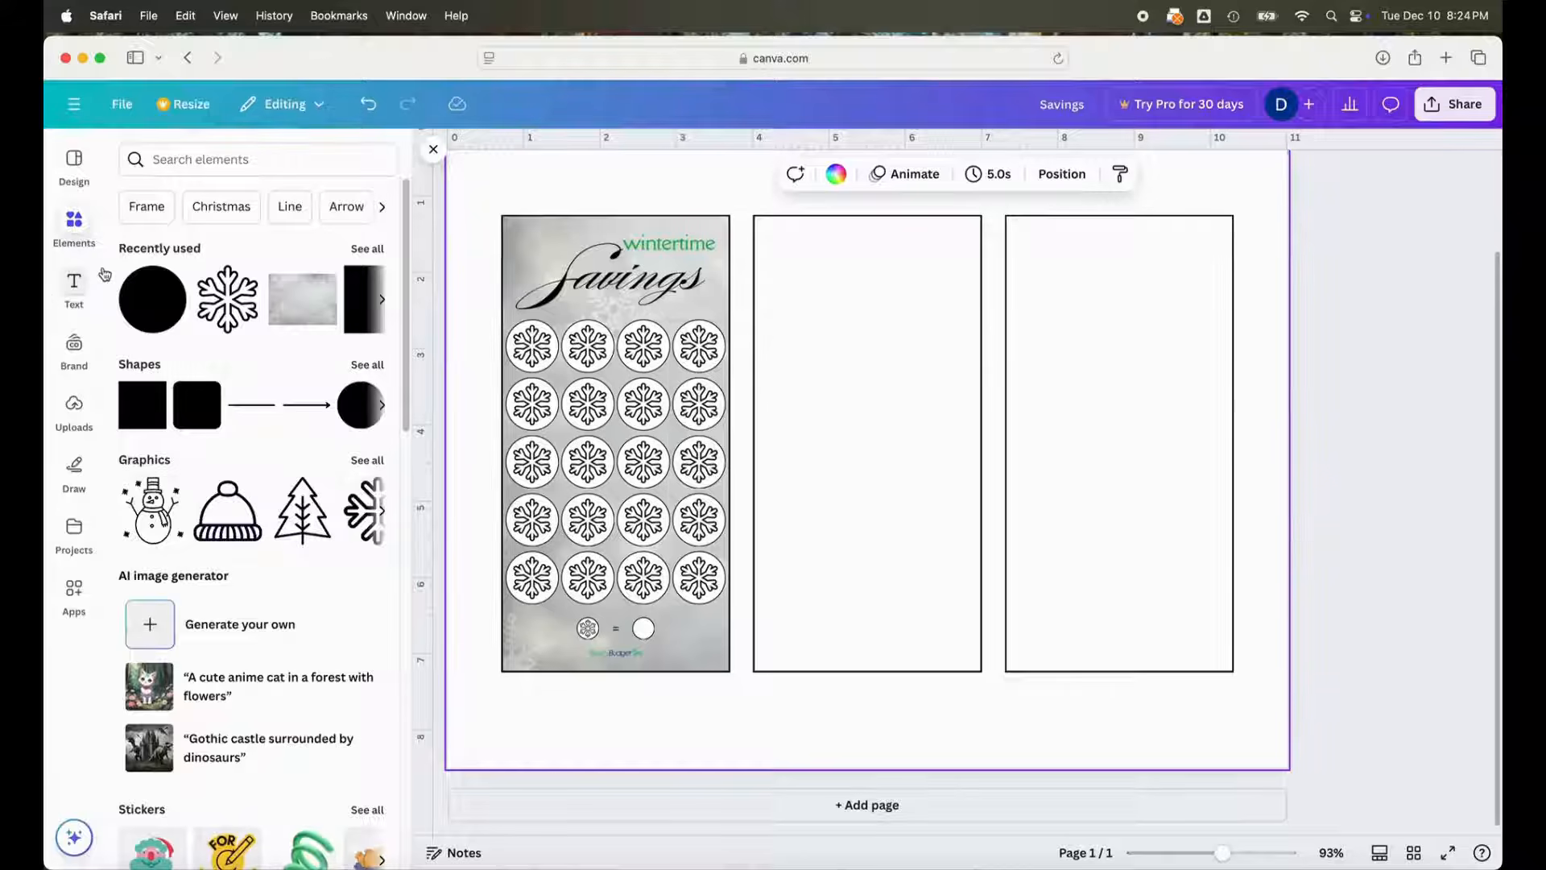
left_click(193, 406)
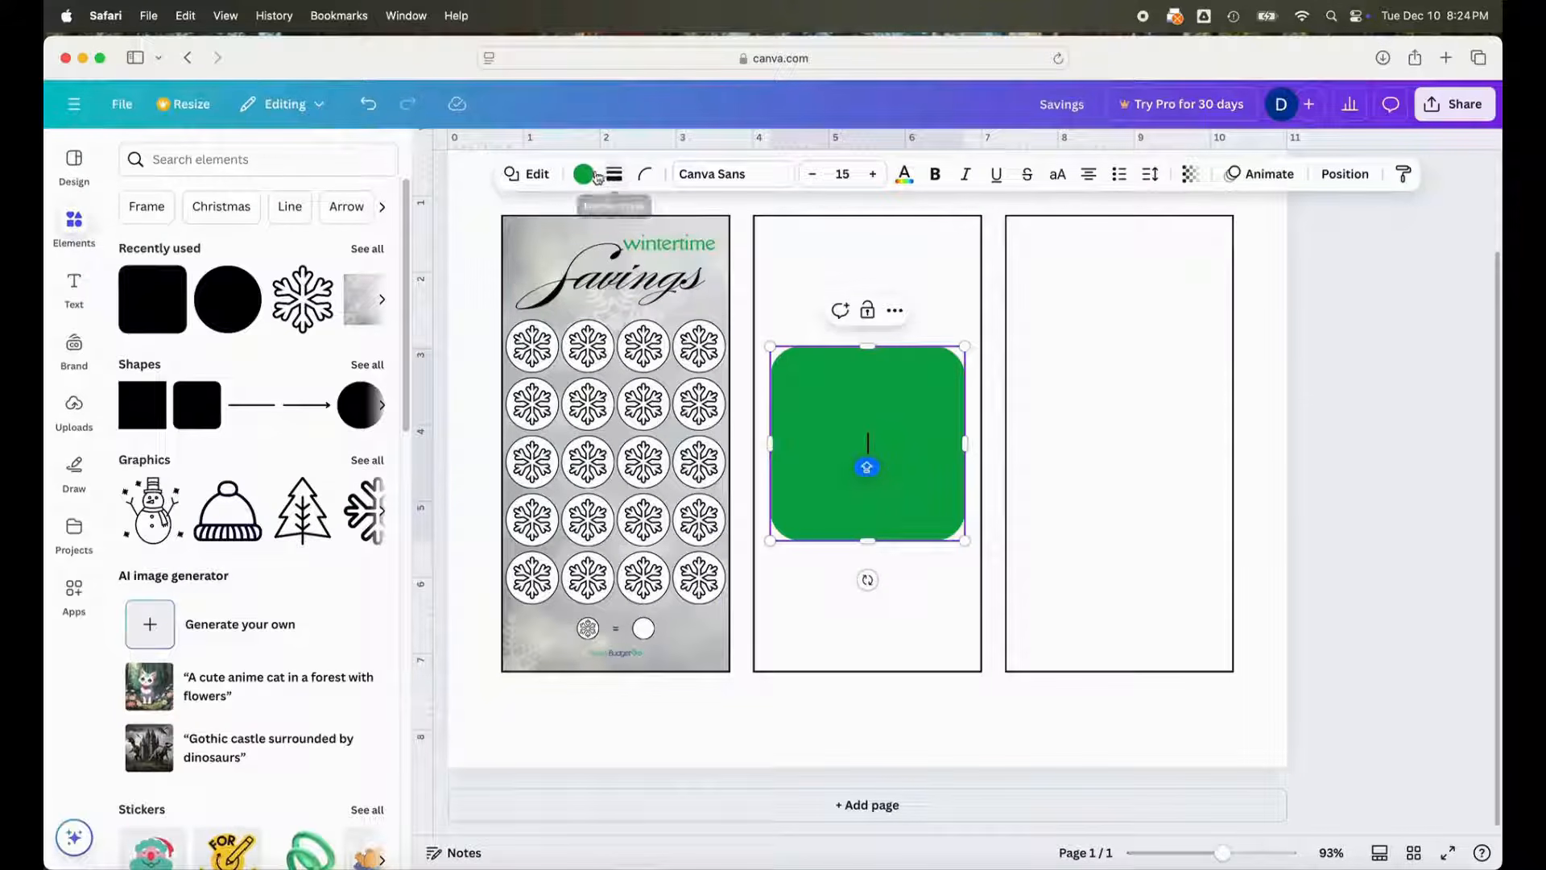
left_click(803, 330)
left_click(854, 425)
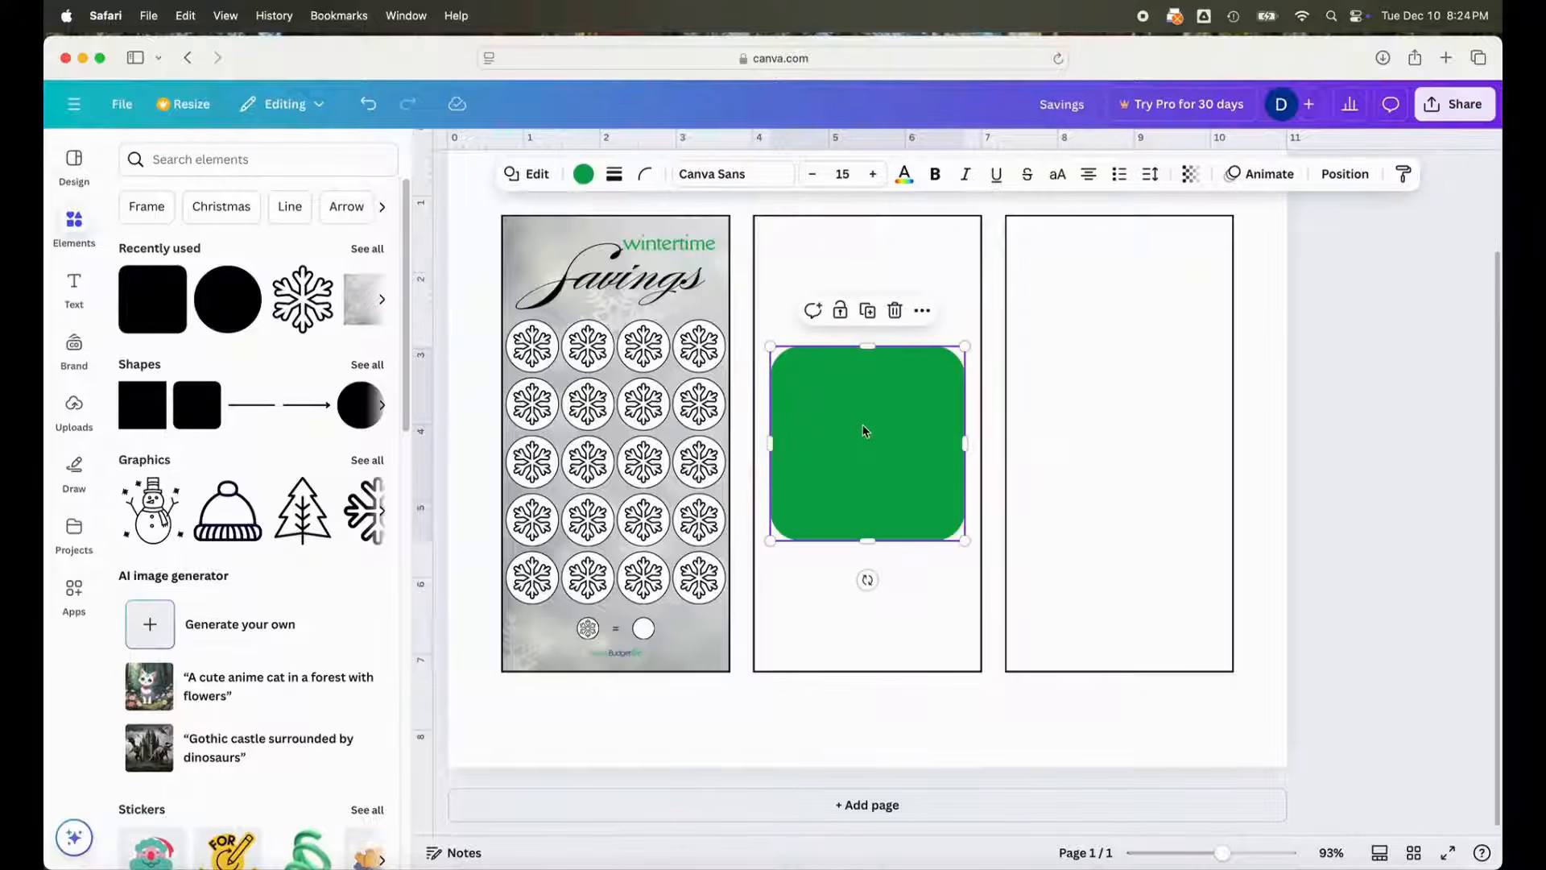
left_click(580, 174)
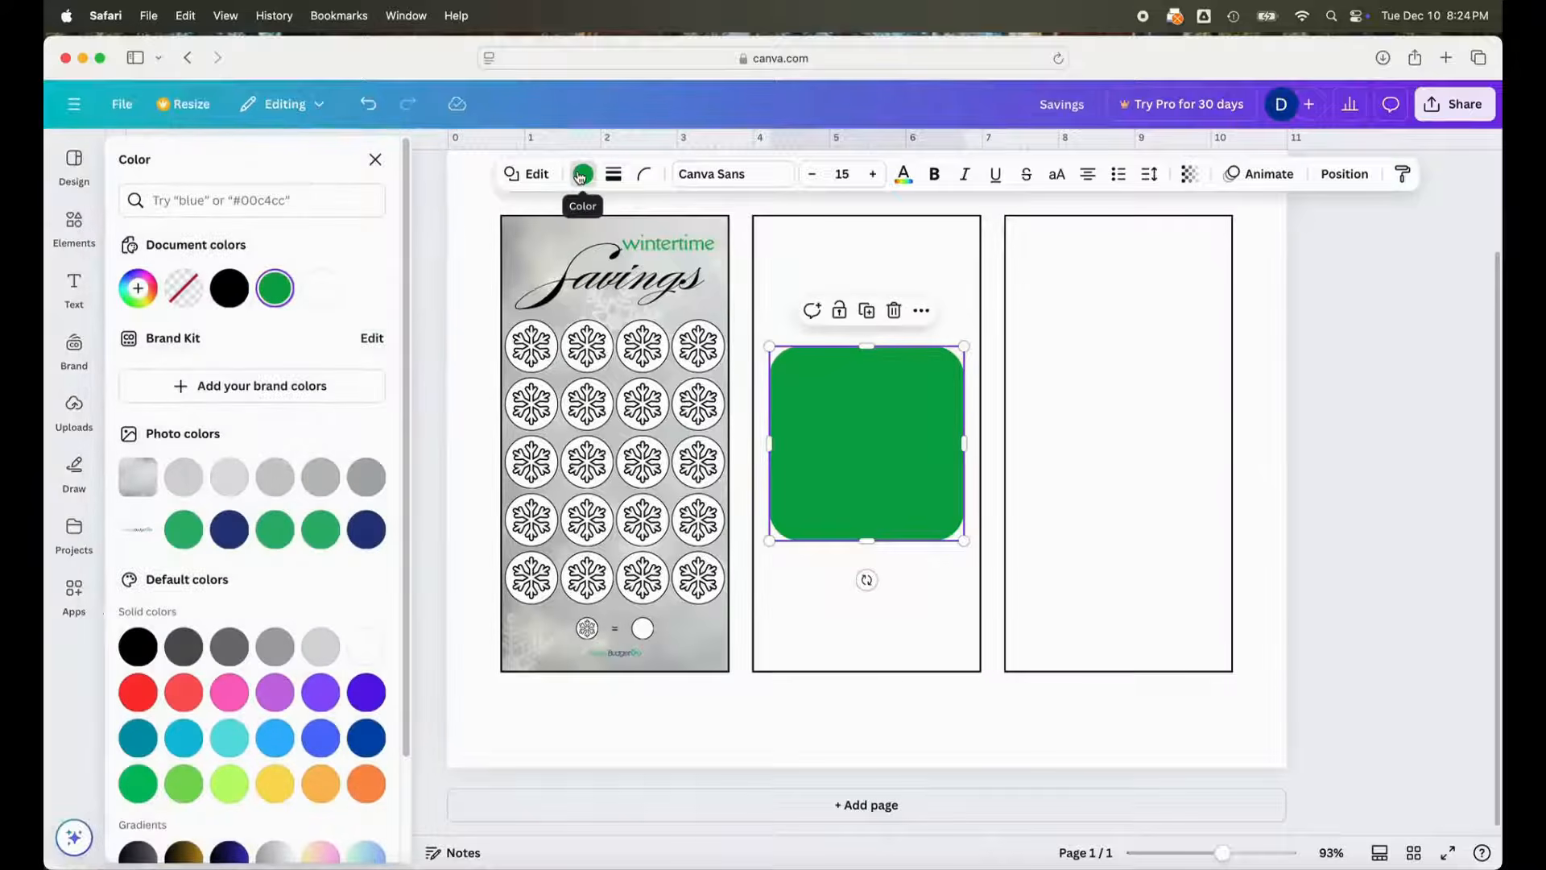
left_click(332, 295)
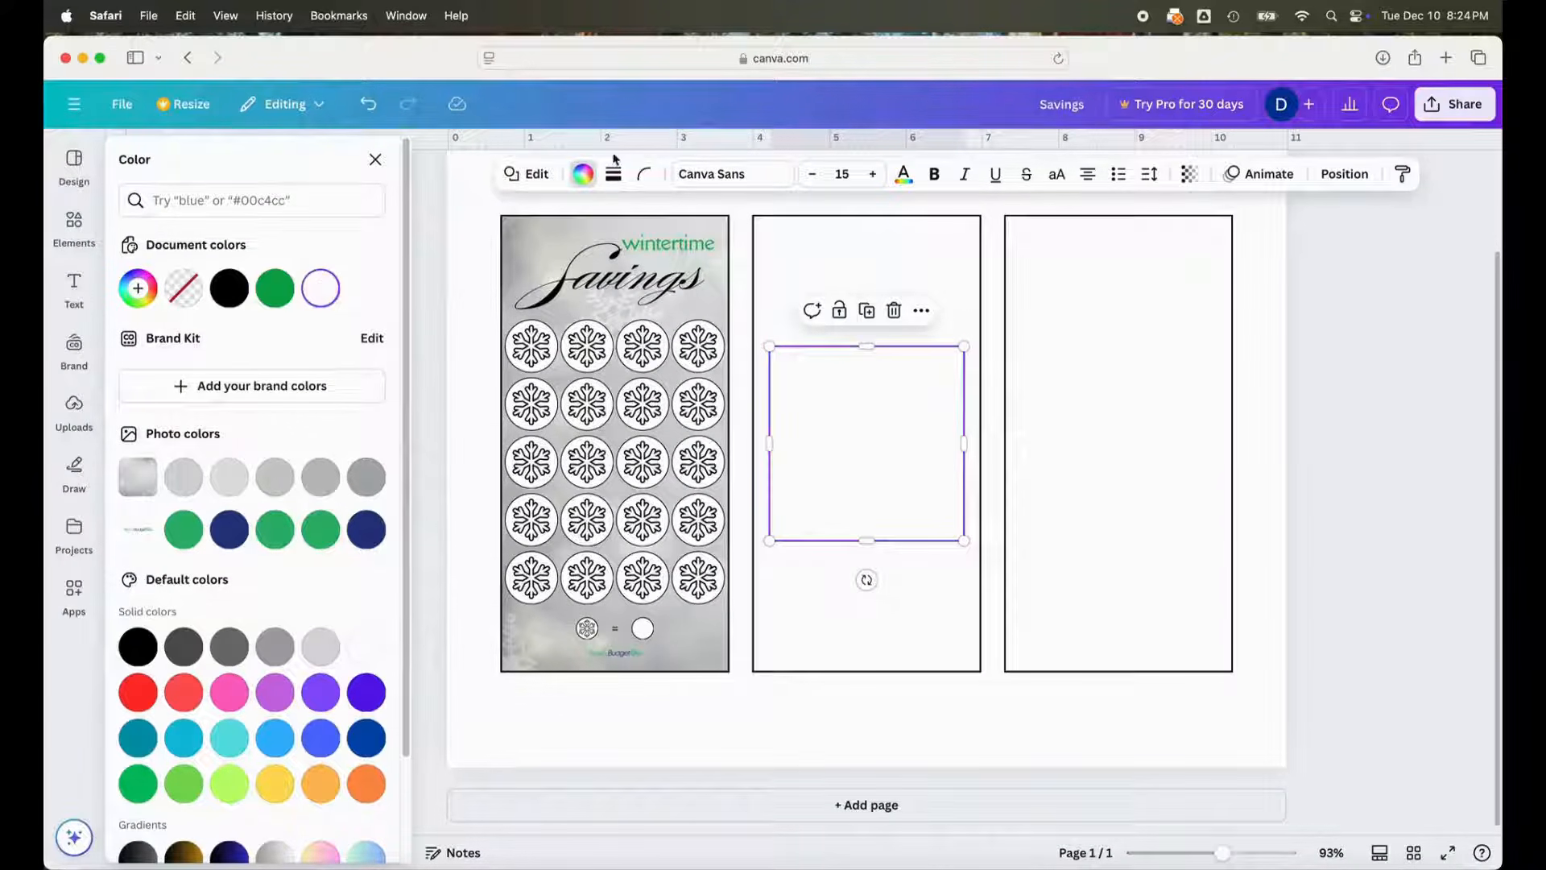
- Give the white rounded square a solid black border with a weight of 1
left_click(613, 174)
left_click(566, 225)
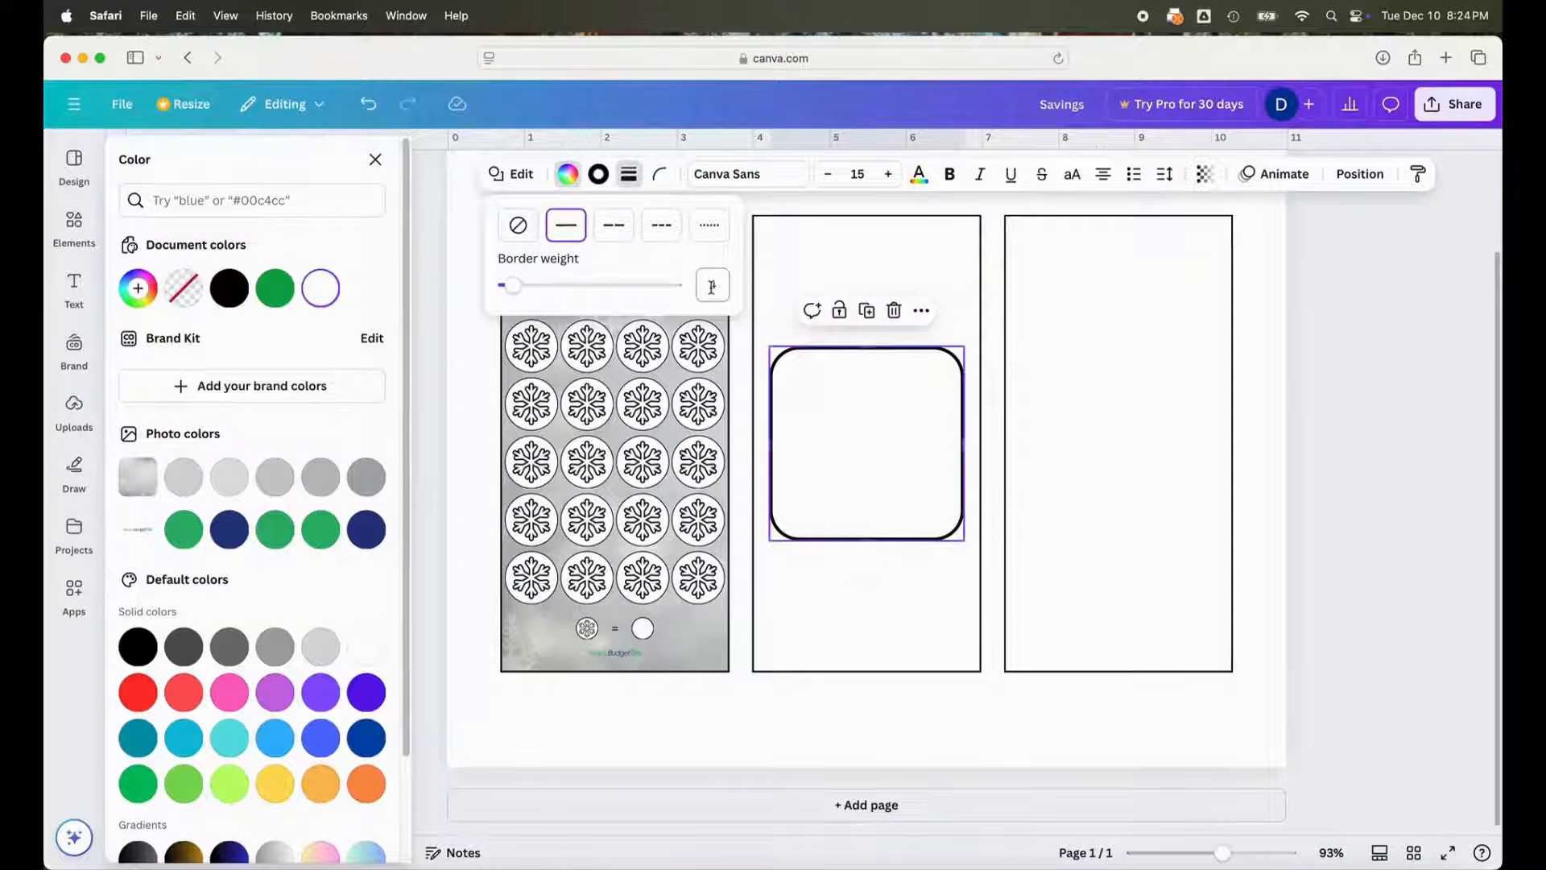
left_click(711, 284)
type("1")
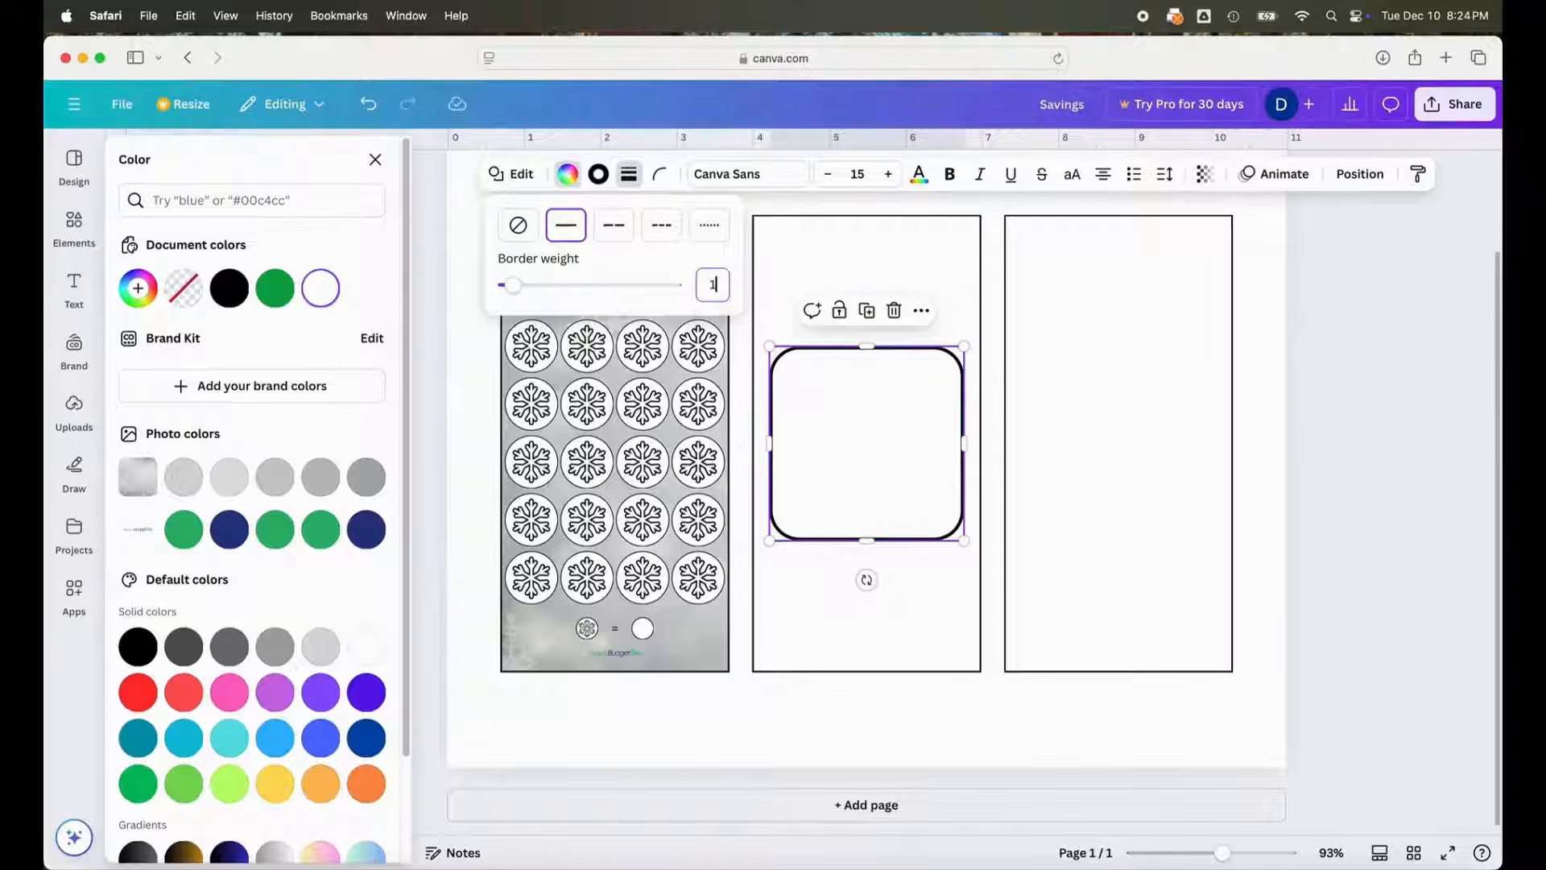
key("Return")
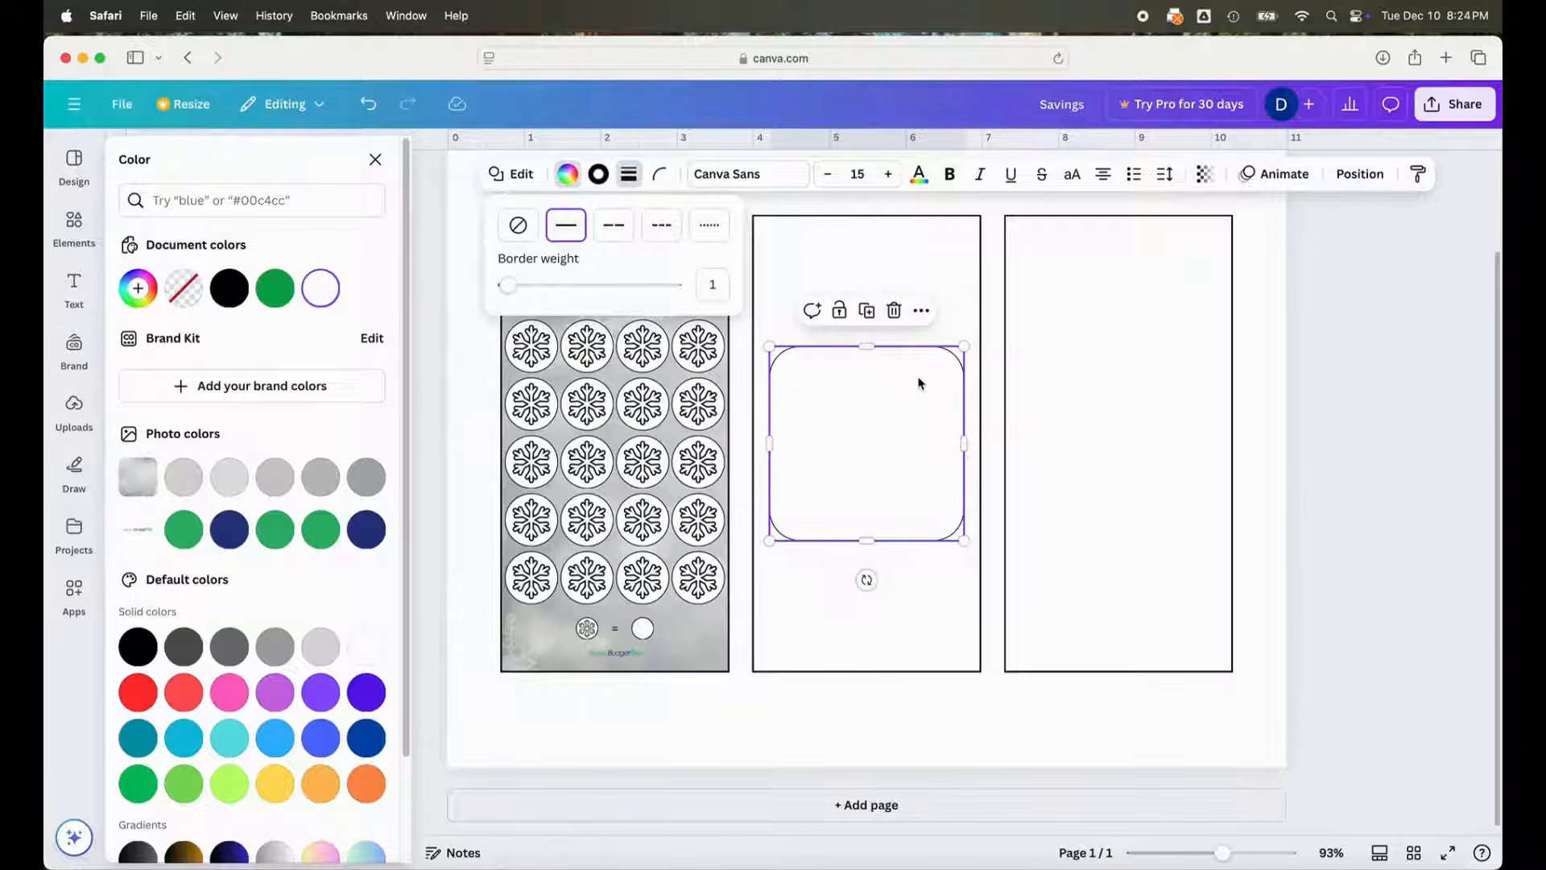
- Shrink the rounded shape to about 0.94 x 0.24 in and place it directly behind the ReadyBudgetGo logo in the first tracker
left_click_drag(953, 353, 637, 659)
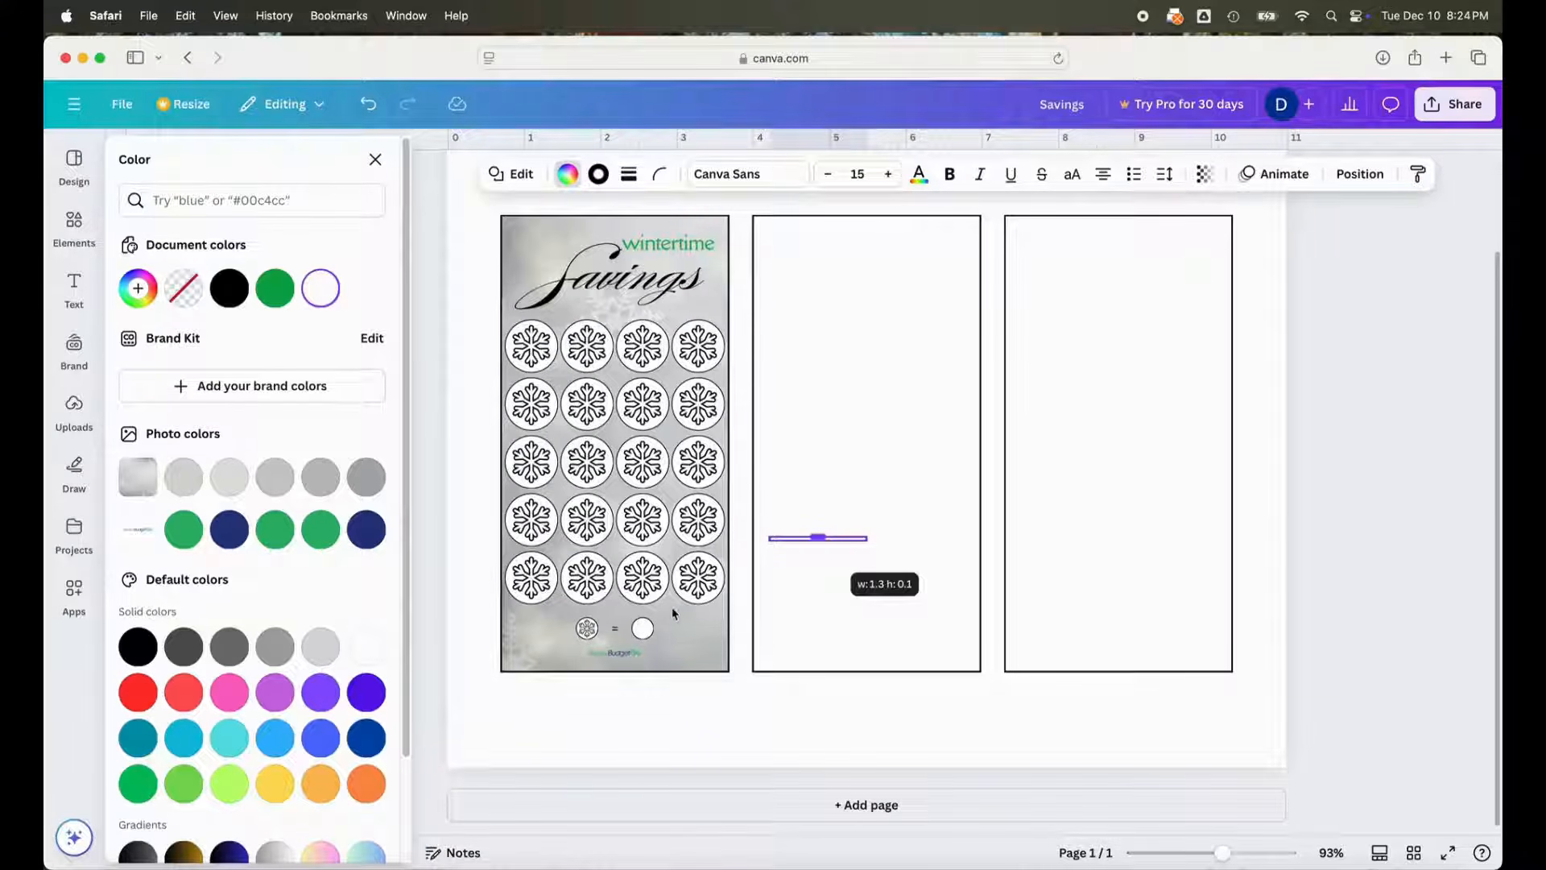
left_click_drag(687, 592, 869, 524)
left_click_drag(833, 580, 634, 706)
right_click(646, 659)
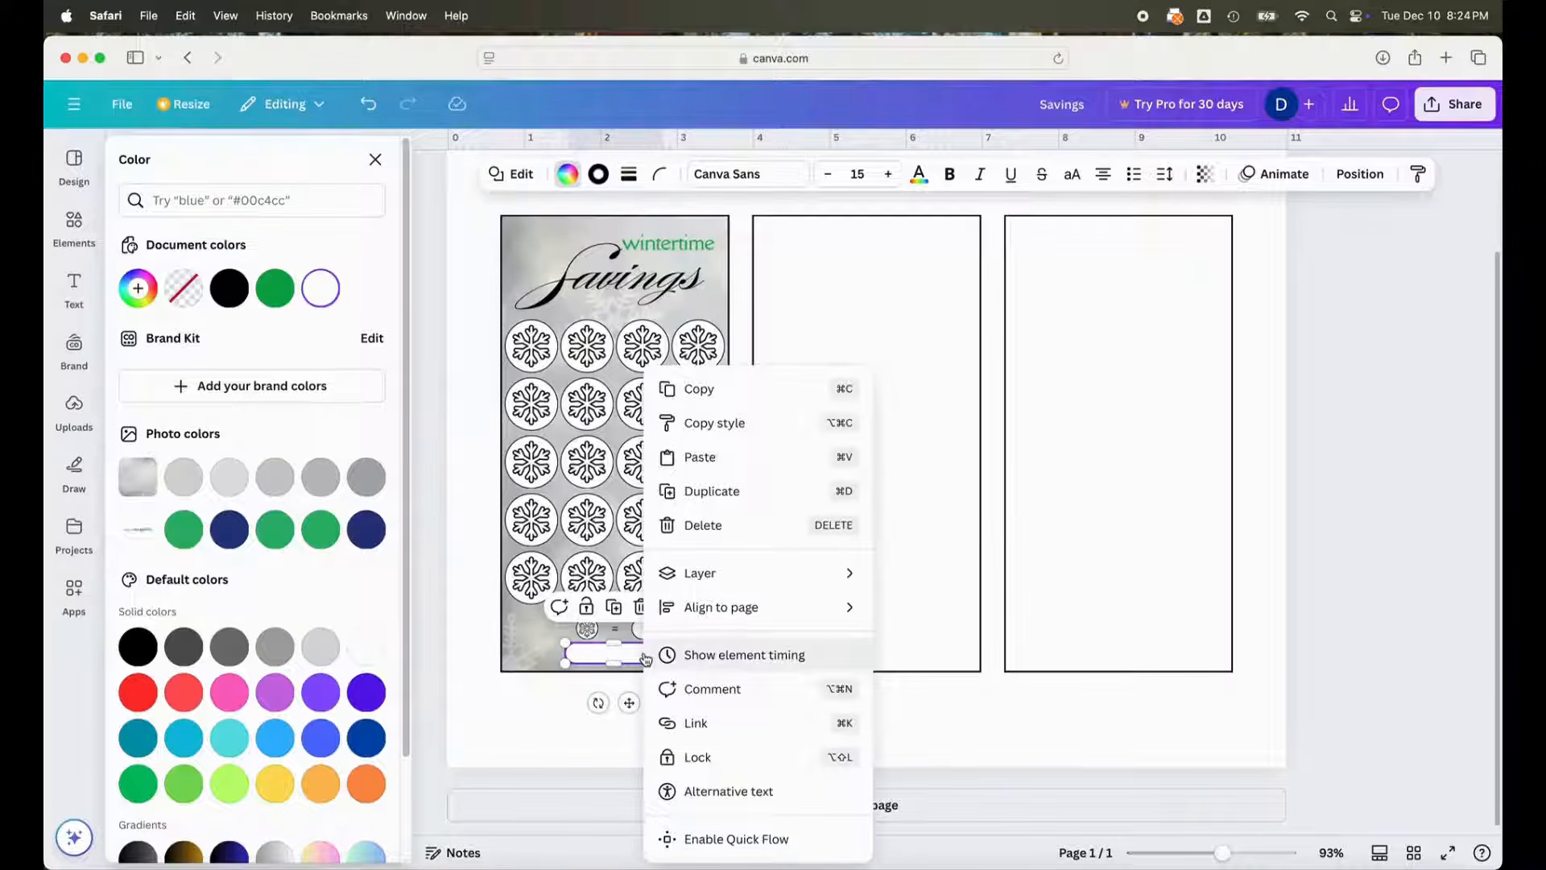
mouse_move(717, 577)
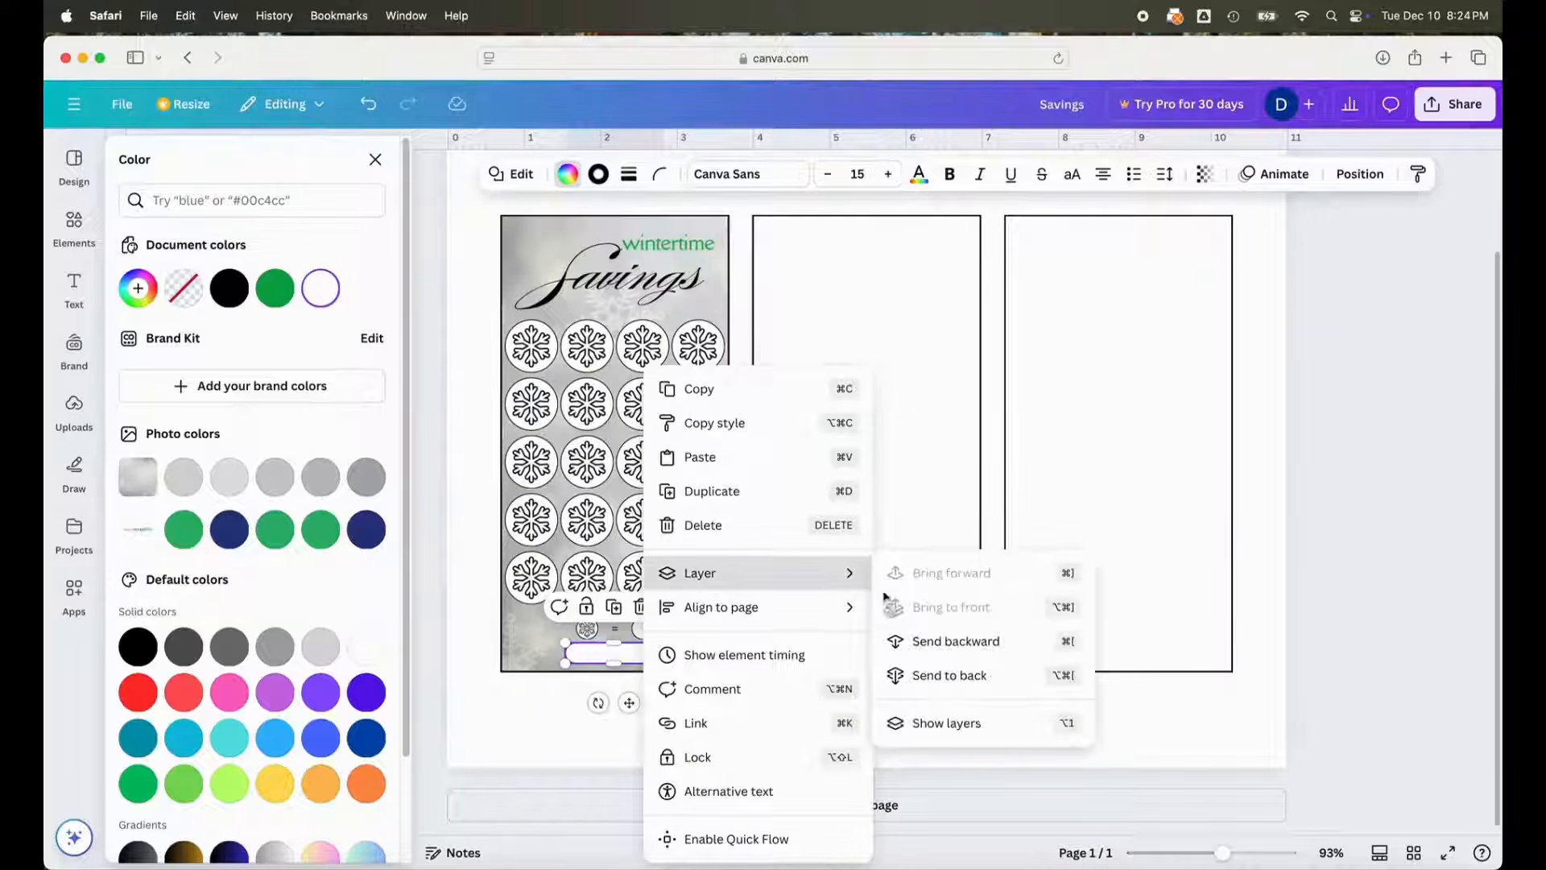
left_click(898, 640)
left_click_drag(664, 662, 584, 662)
left_click_drag(1216, 852, 1240, 852)
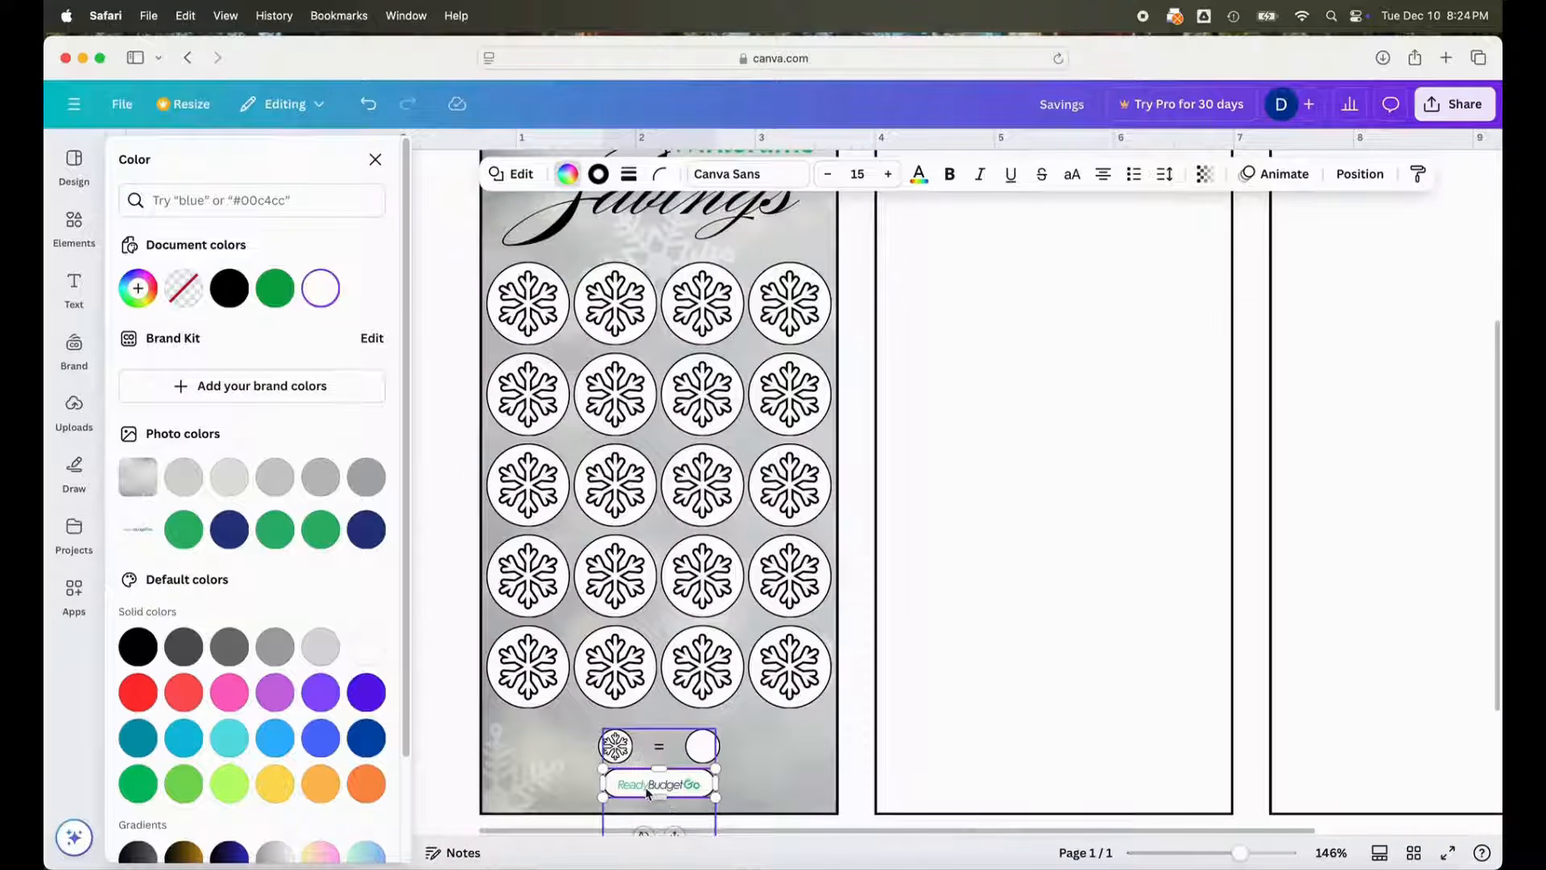
- Align the ReadyBudgetGo logo and the white rounded shape behind it by their vertical middles
left_click(376, 158)
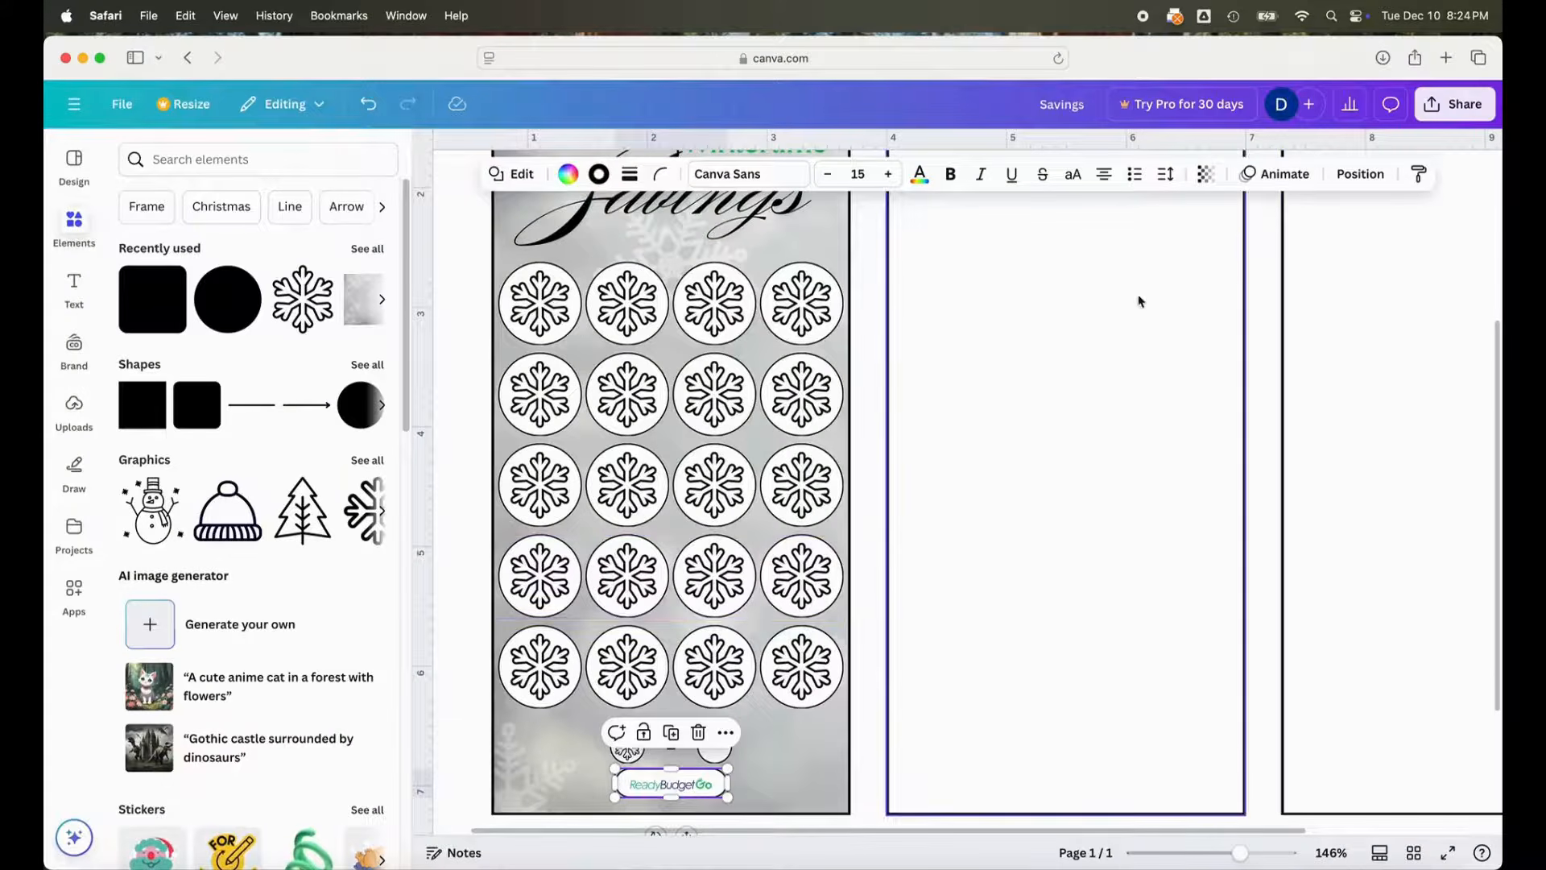
left_click(1362, 175)
left_click(330, 198)
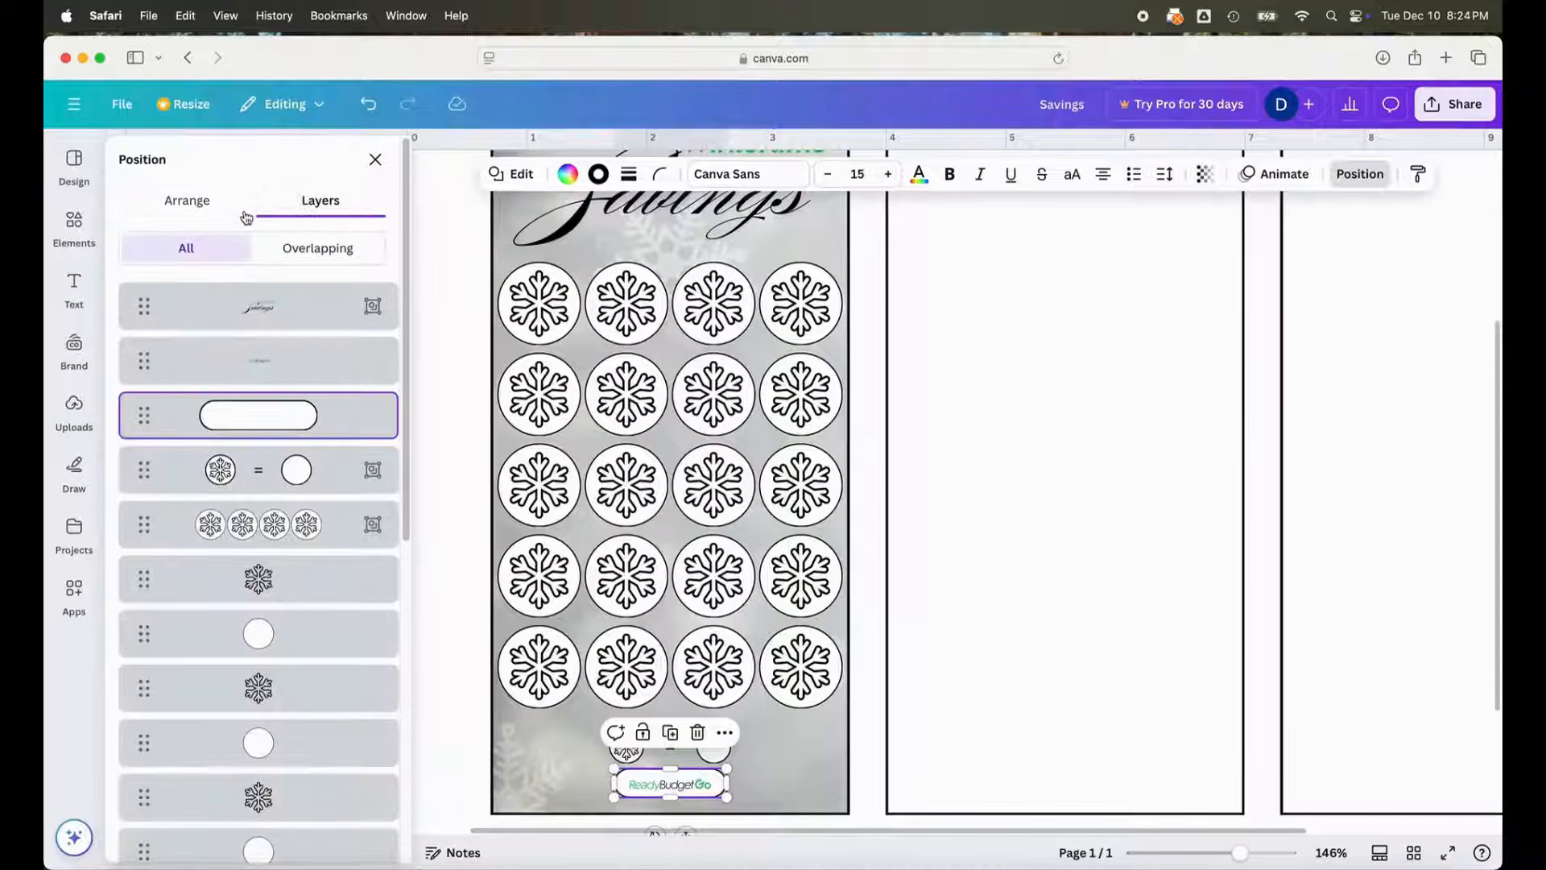
left_click(252, 374, "shift")
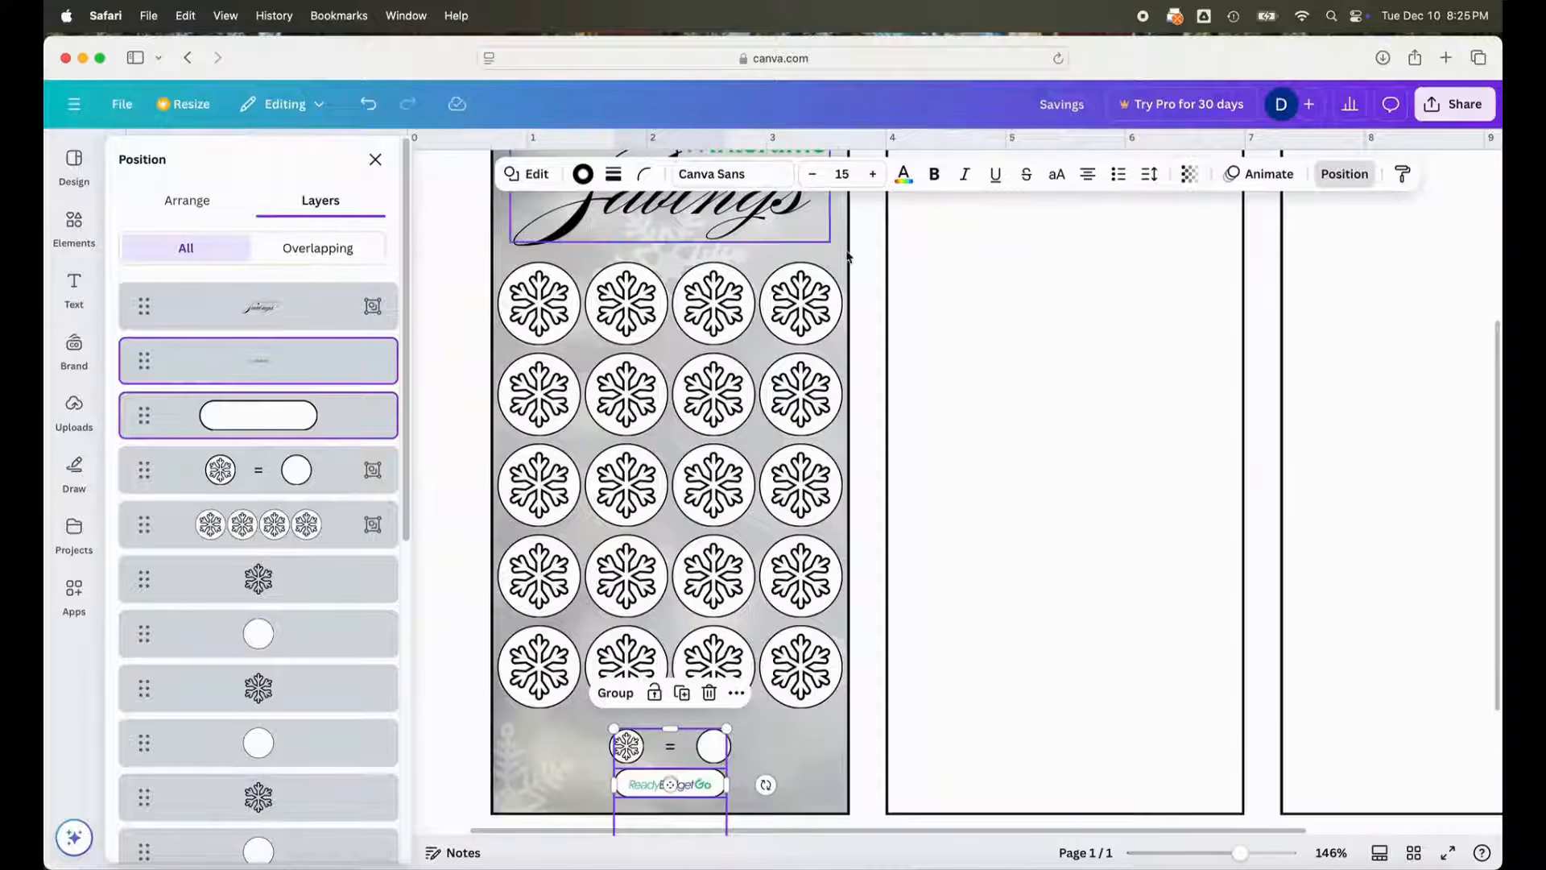
left_click(172, 200)
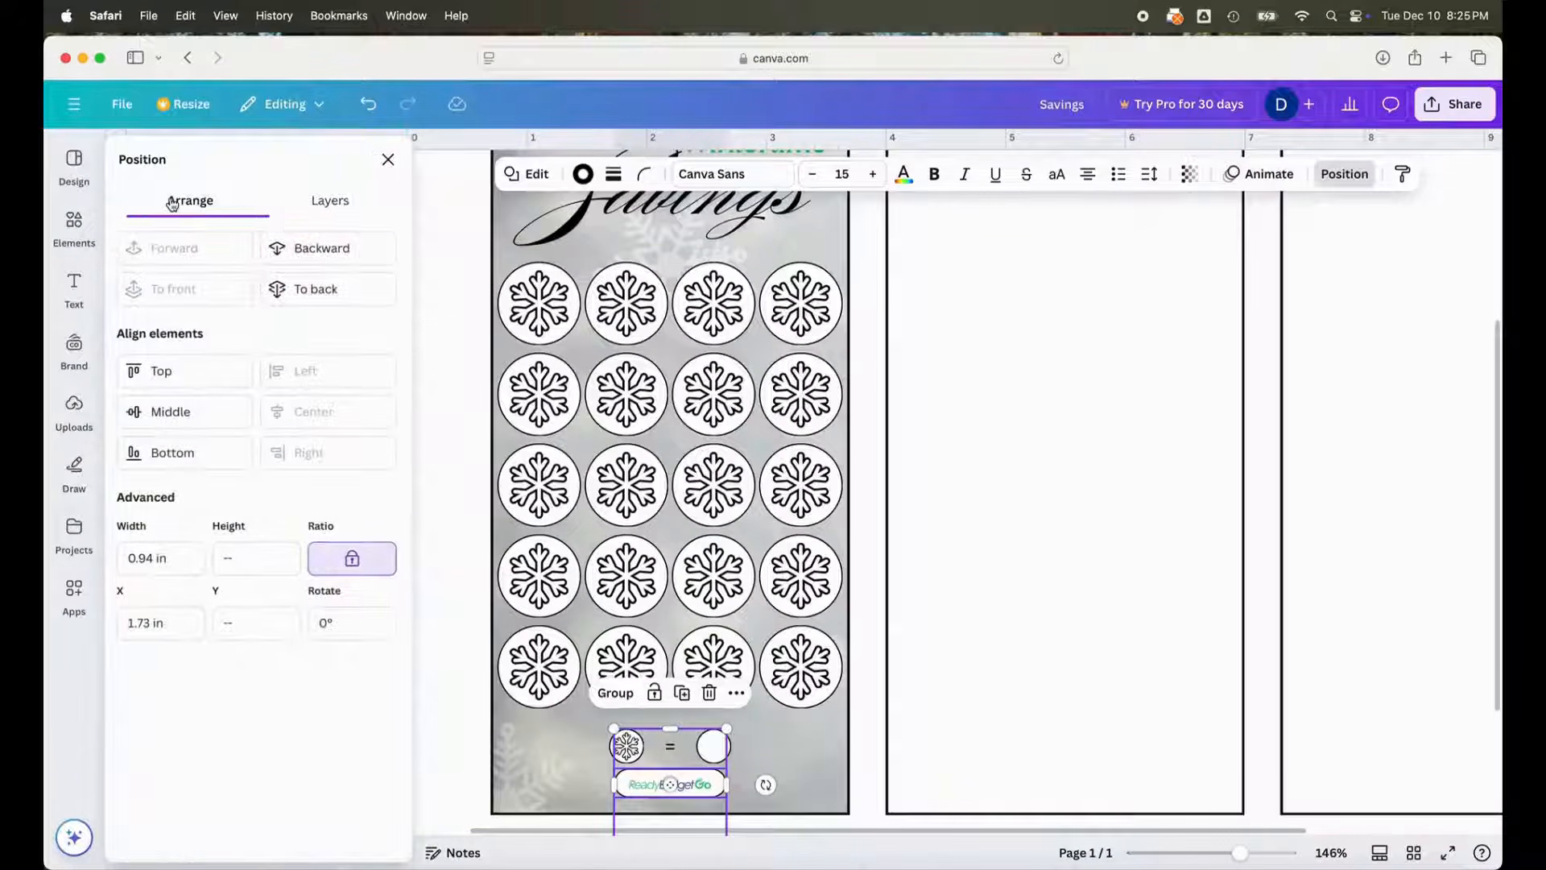
left_click(171, 415)
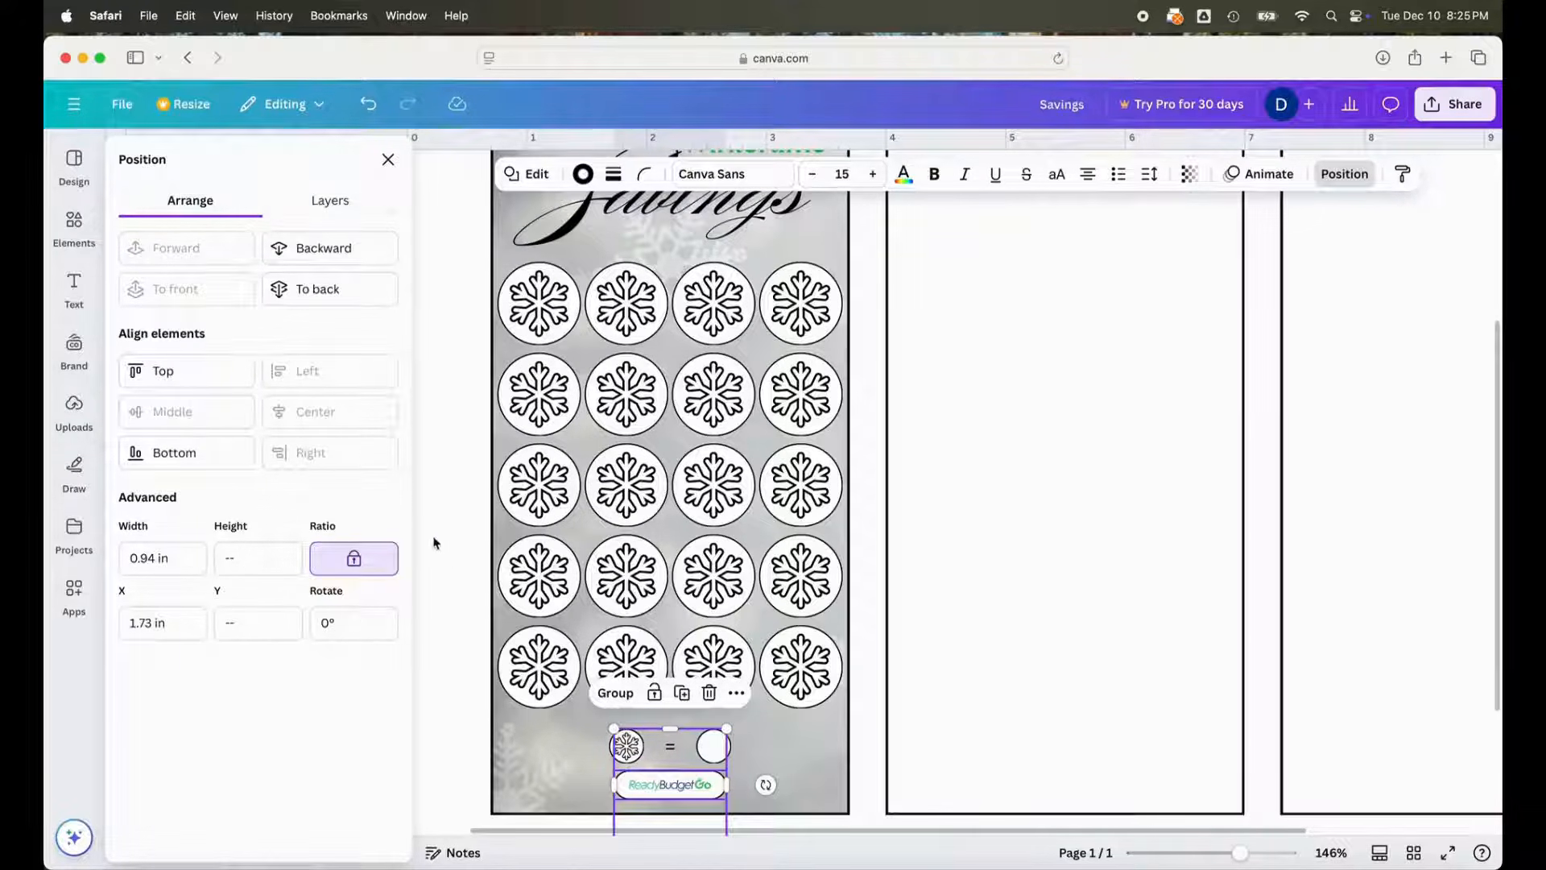
left_click(777, 754)
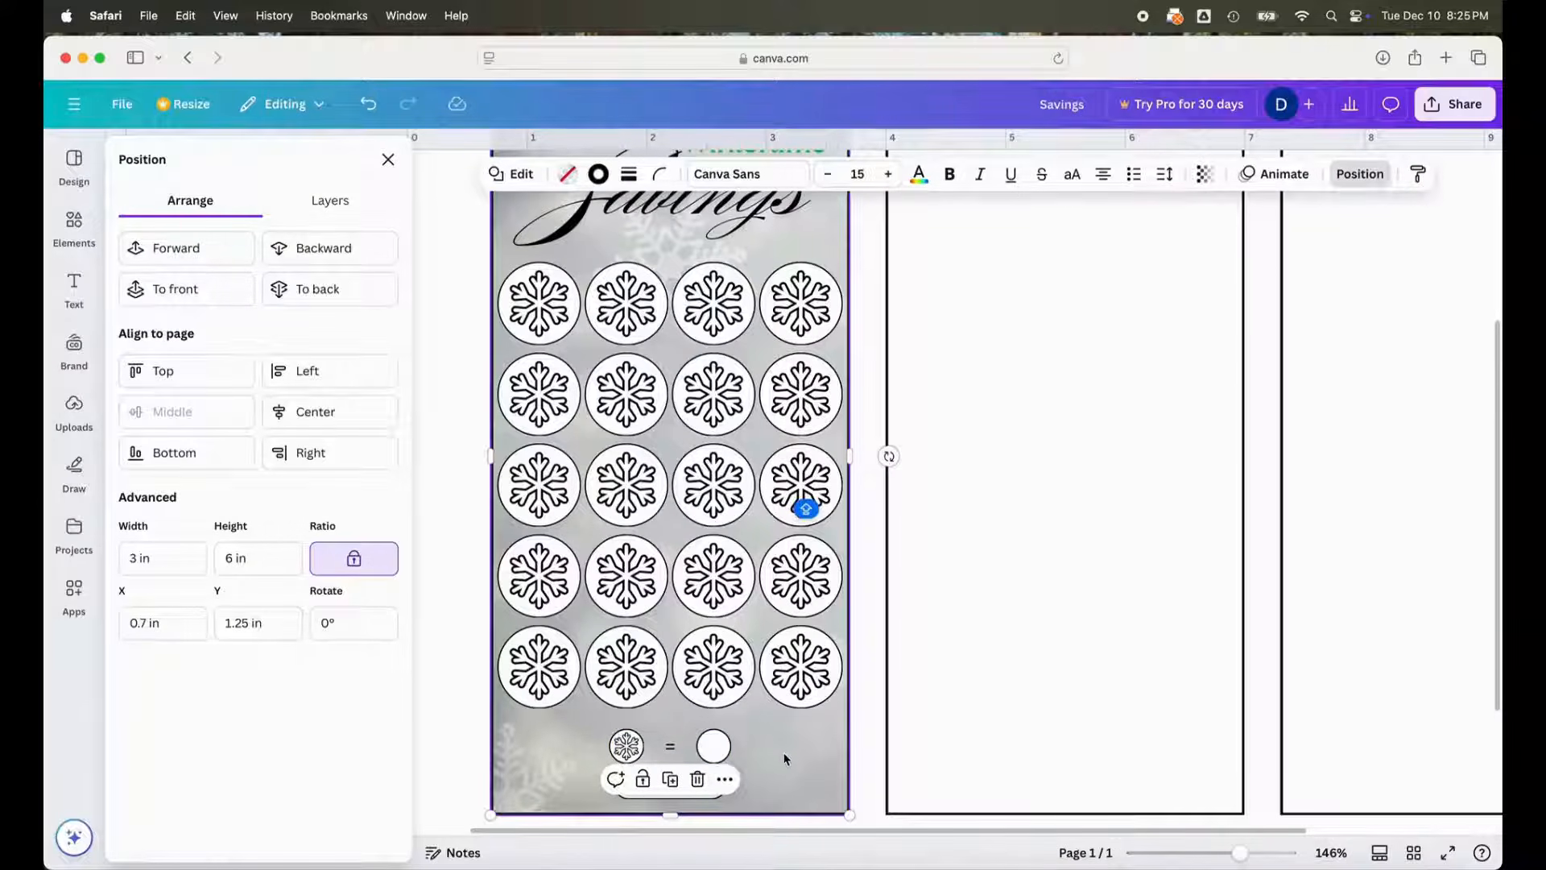
left_click(887, 749)
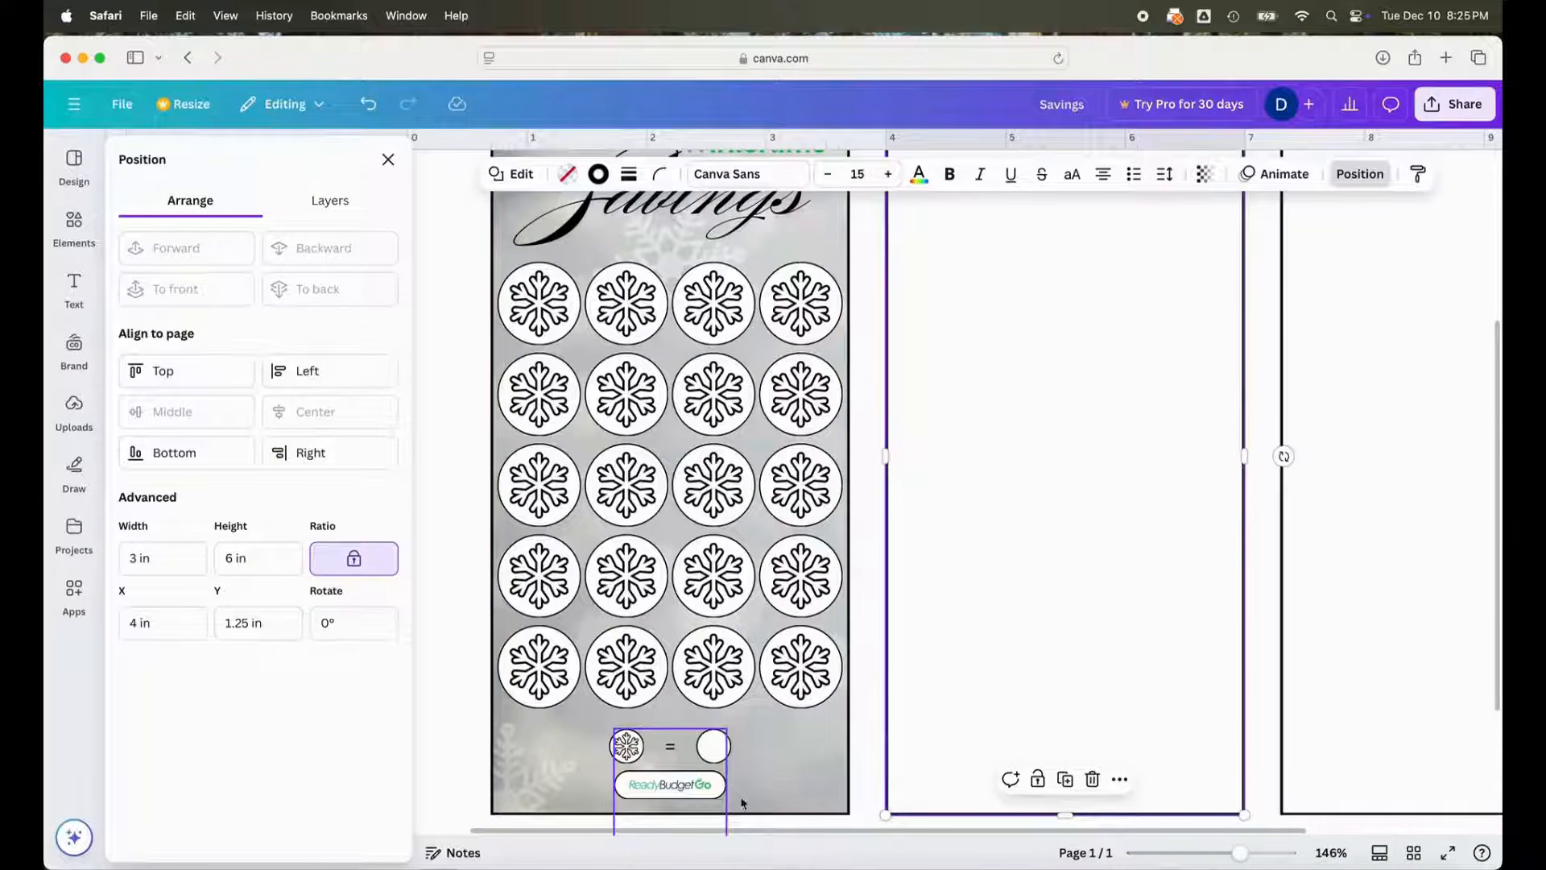
left_click(876, 743)
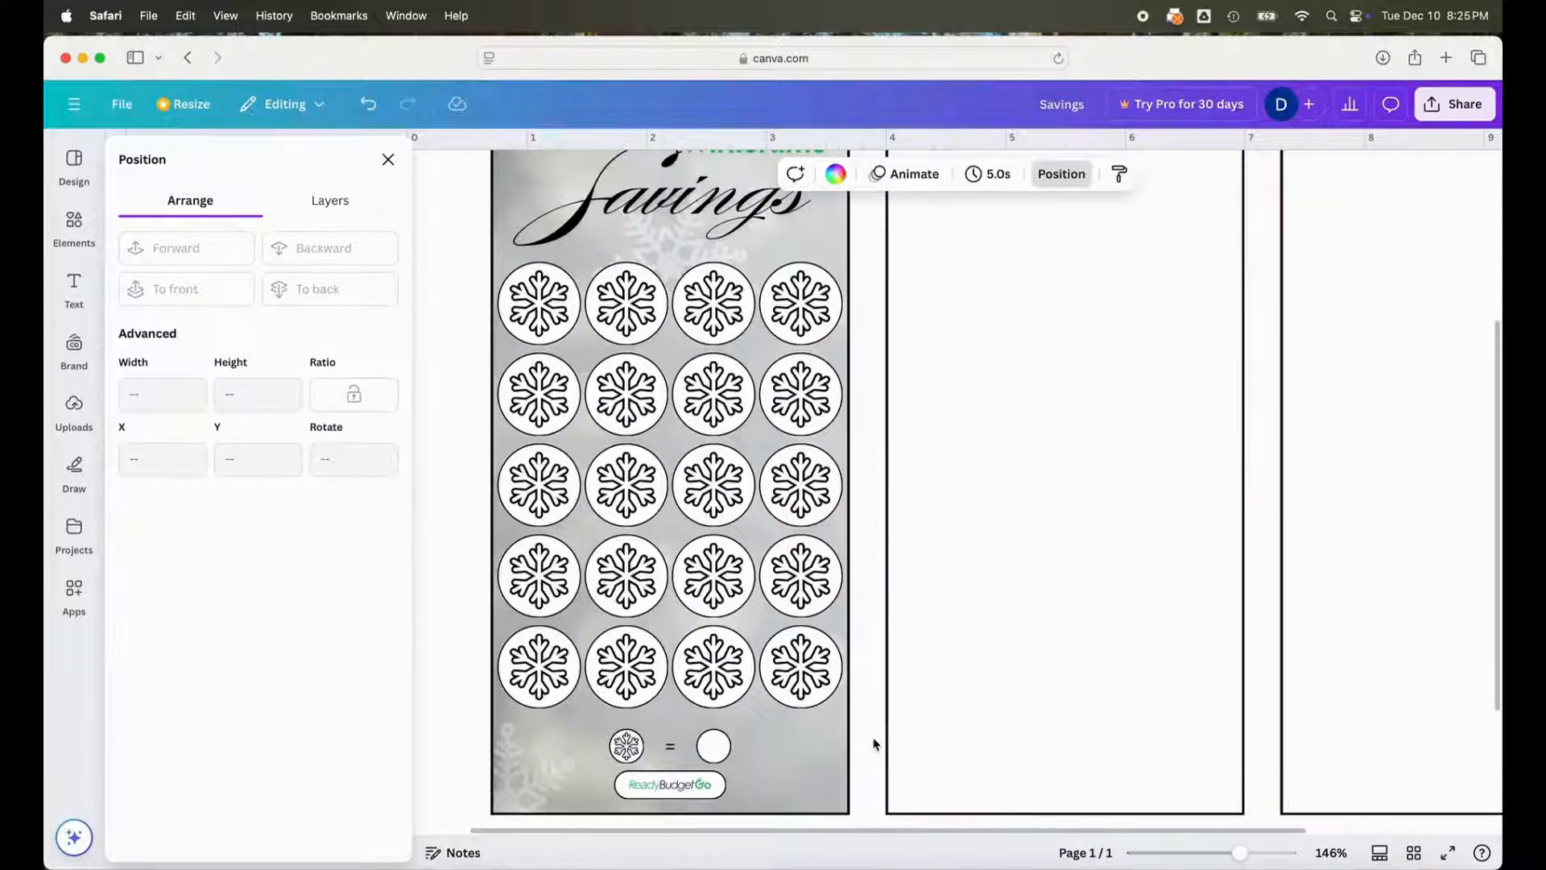
- Try a height of 0.2 in for the white rounded shape with its ratio locked, and undo the change
left_click(714, 800)
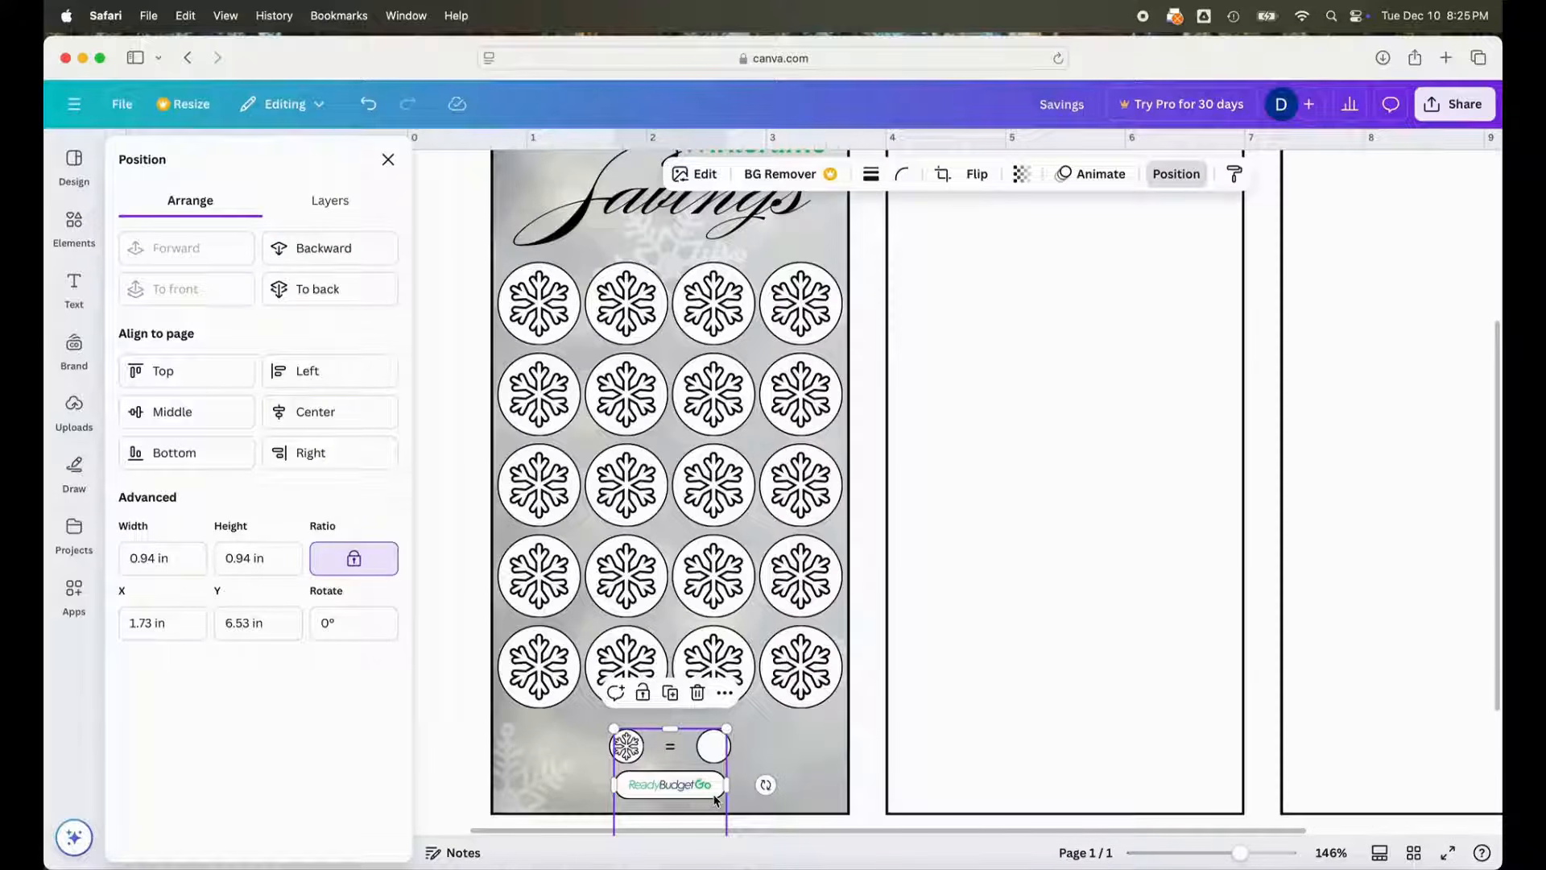
left_click(322, 200)
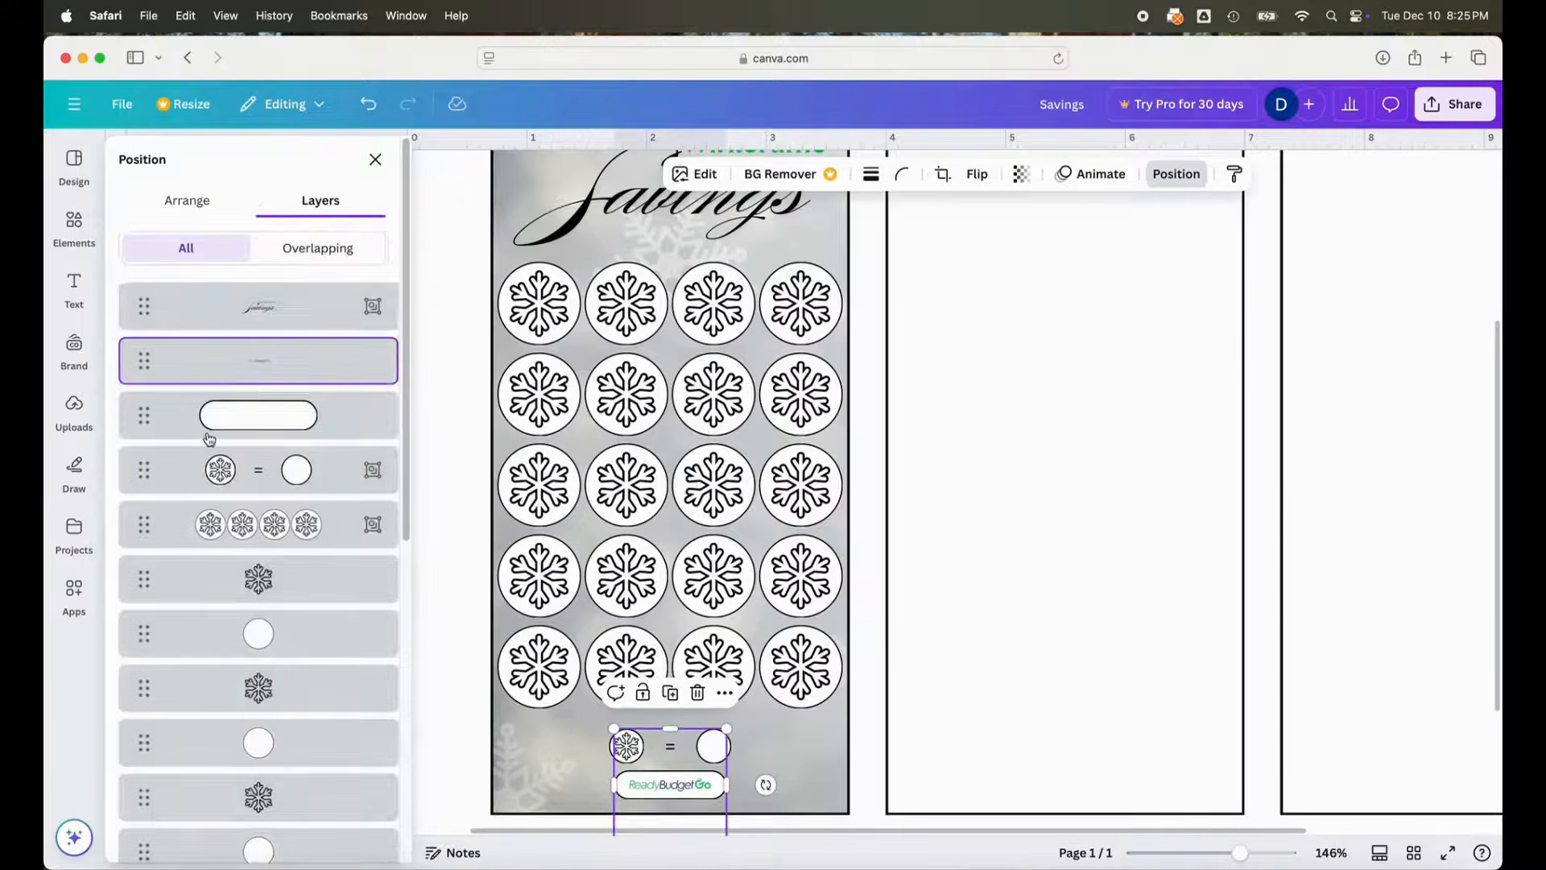
left_click(213, 435)
left_click(170, 201)
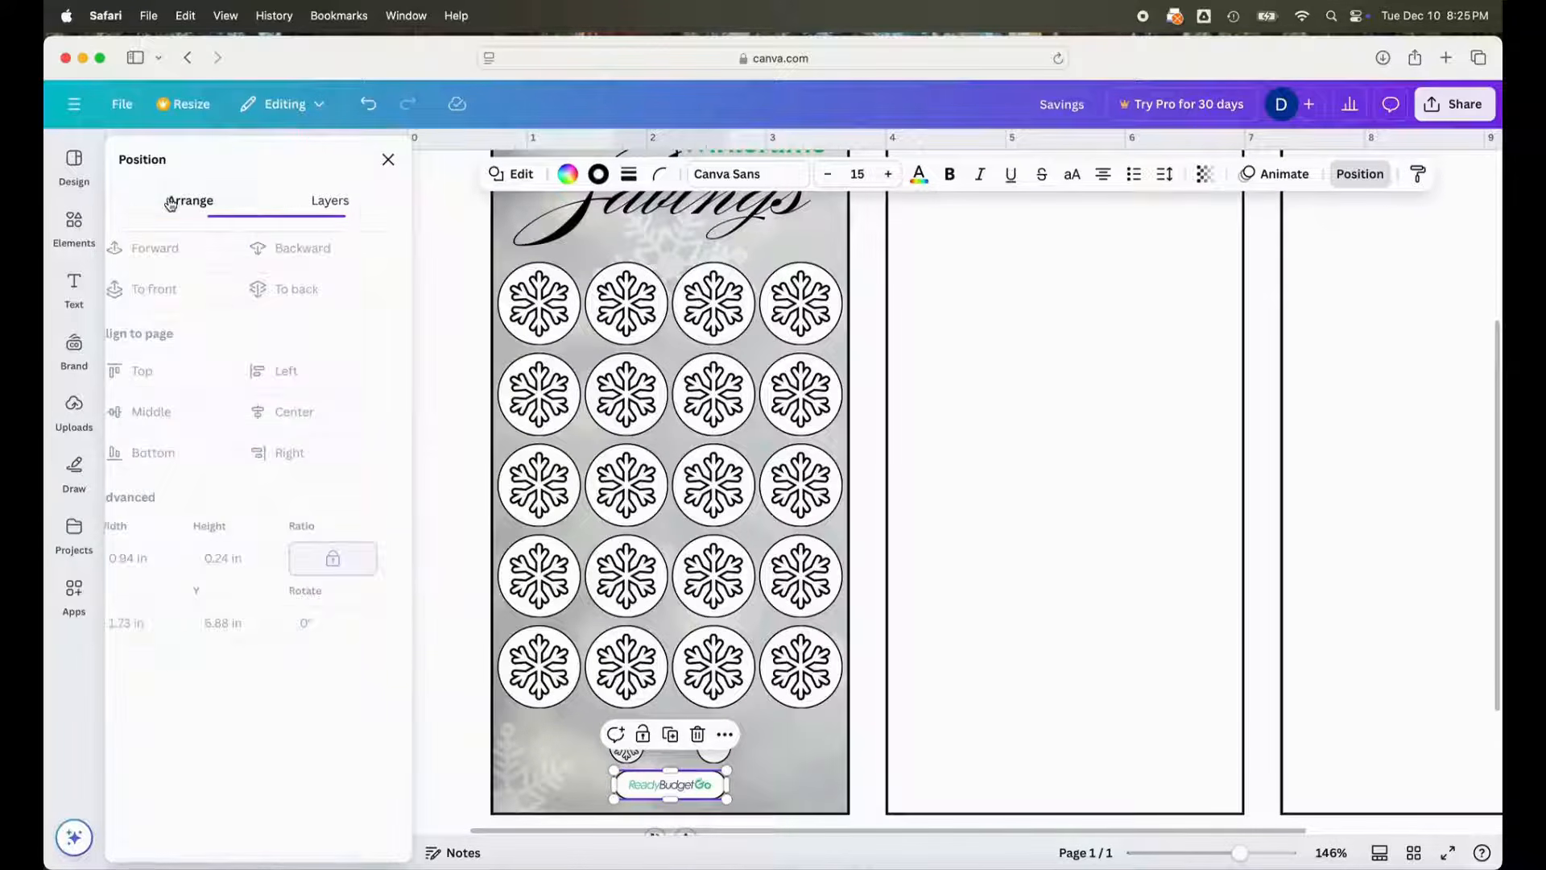
left_click(247, 558)
double_click(242, 558)
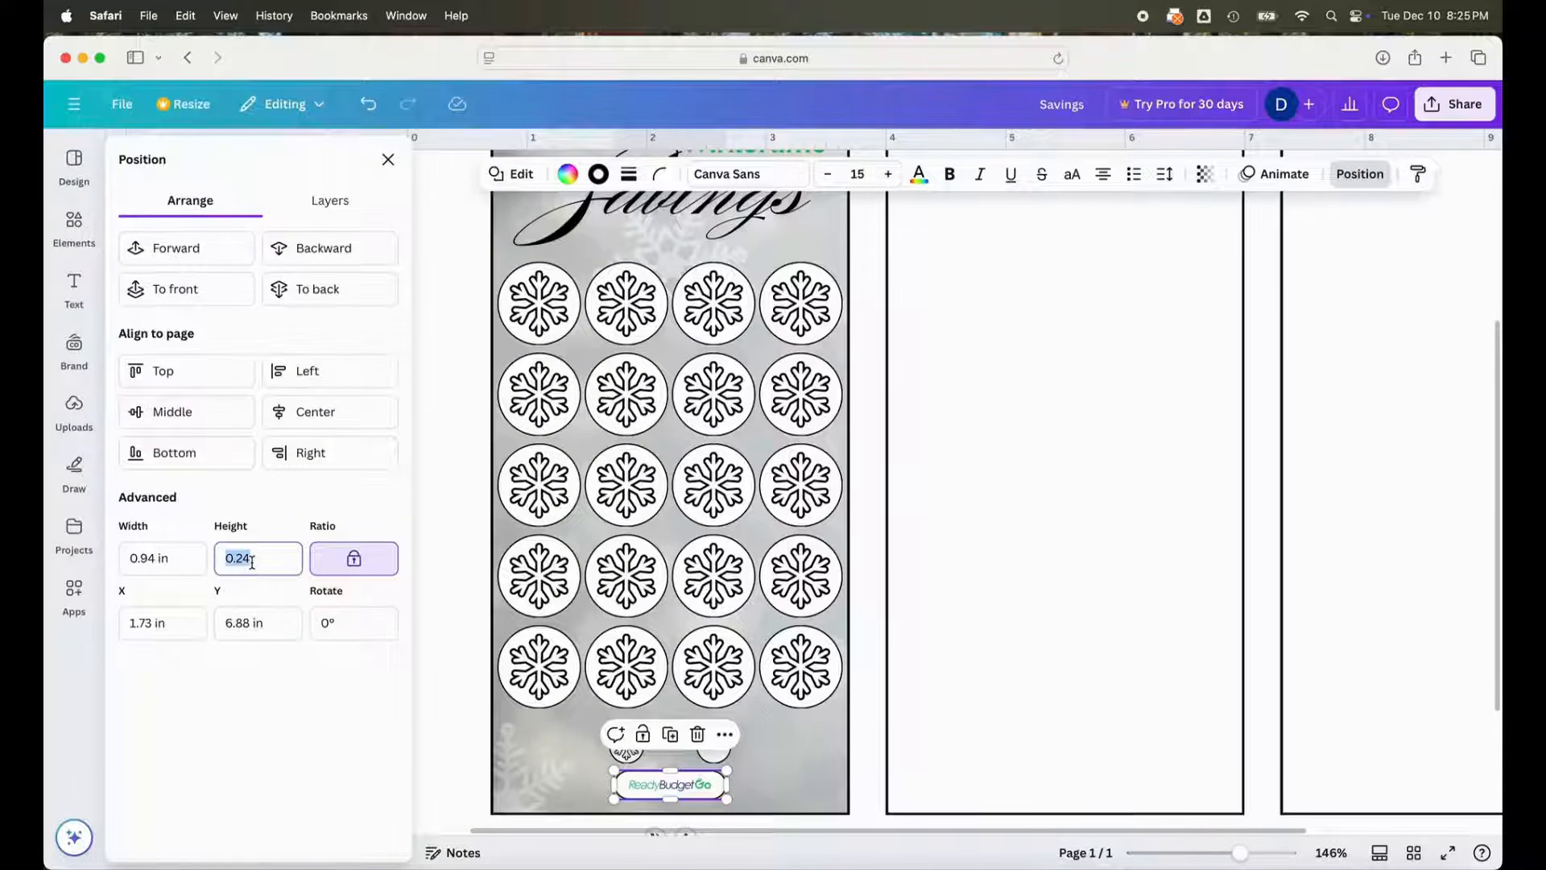
type("0.2")
key("Return")
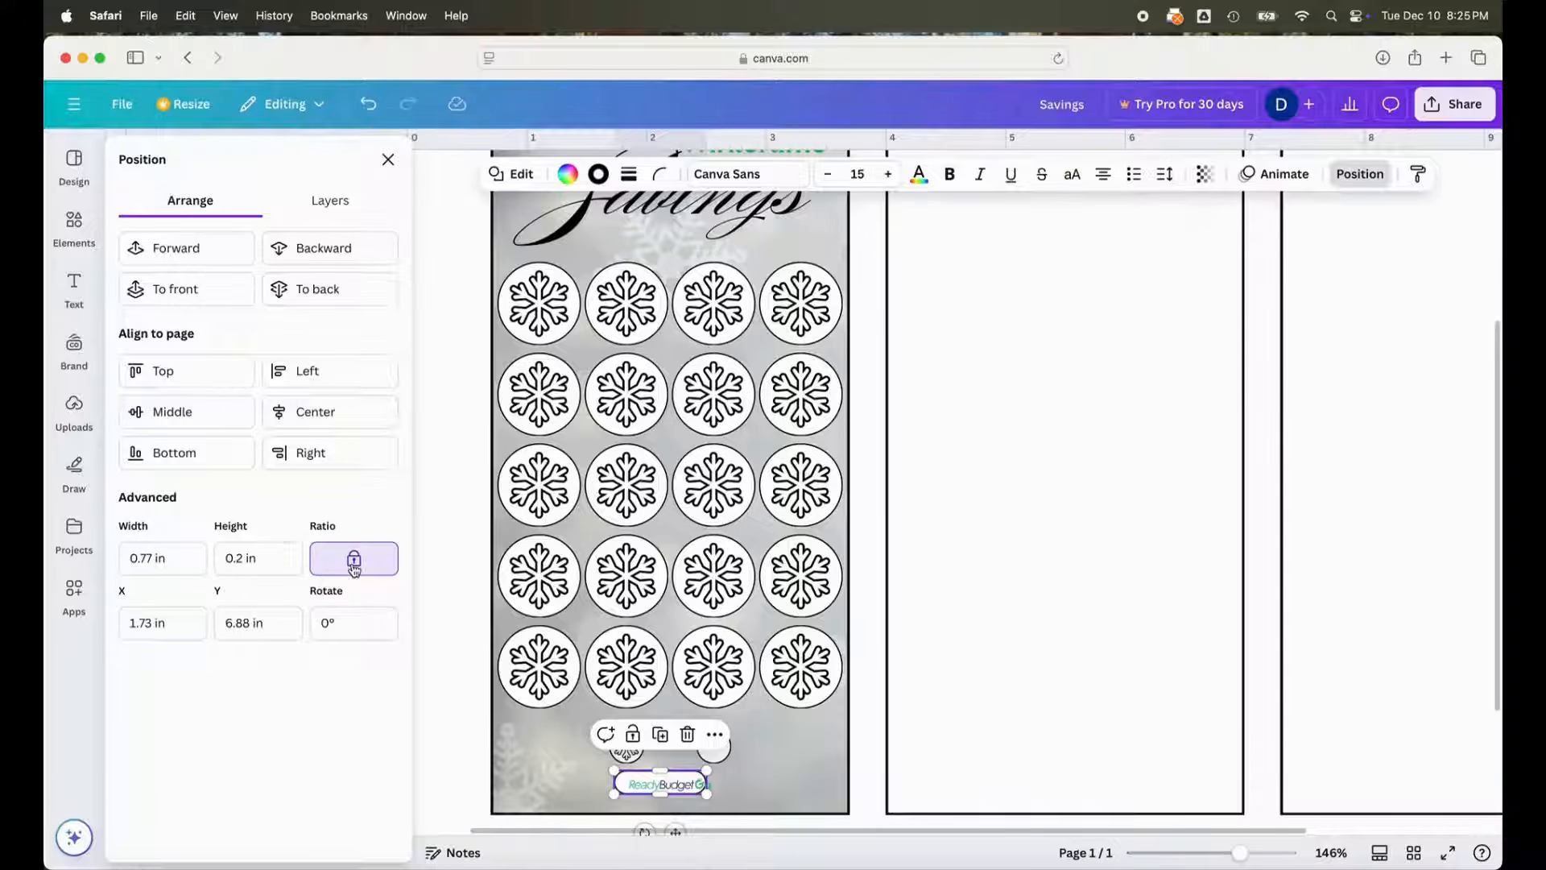
left_click(370, 106)
- Unlock the white rounded shape's ratio and set its height to 0.2 in
left_click(346, 555)
left_click(277, 558)
type("0")
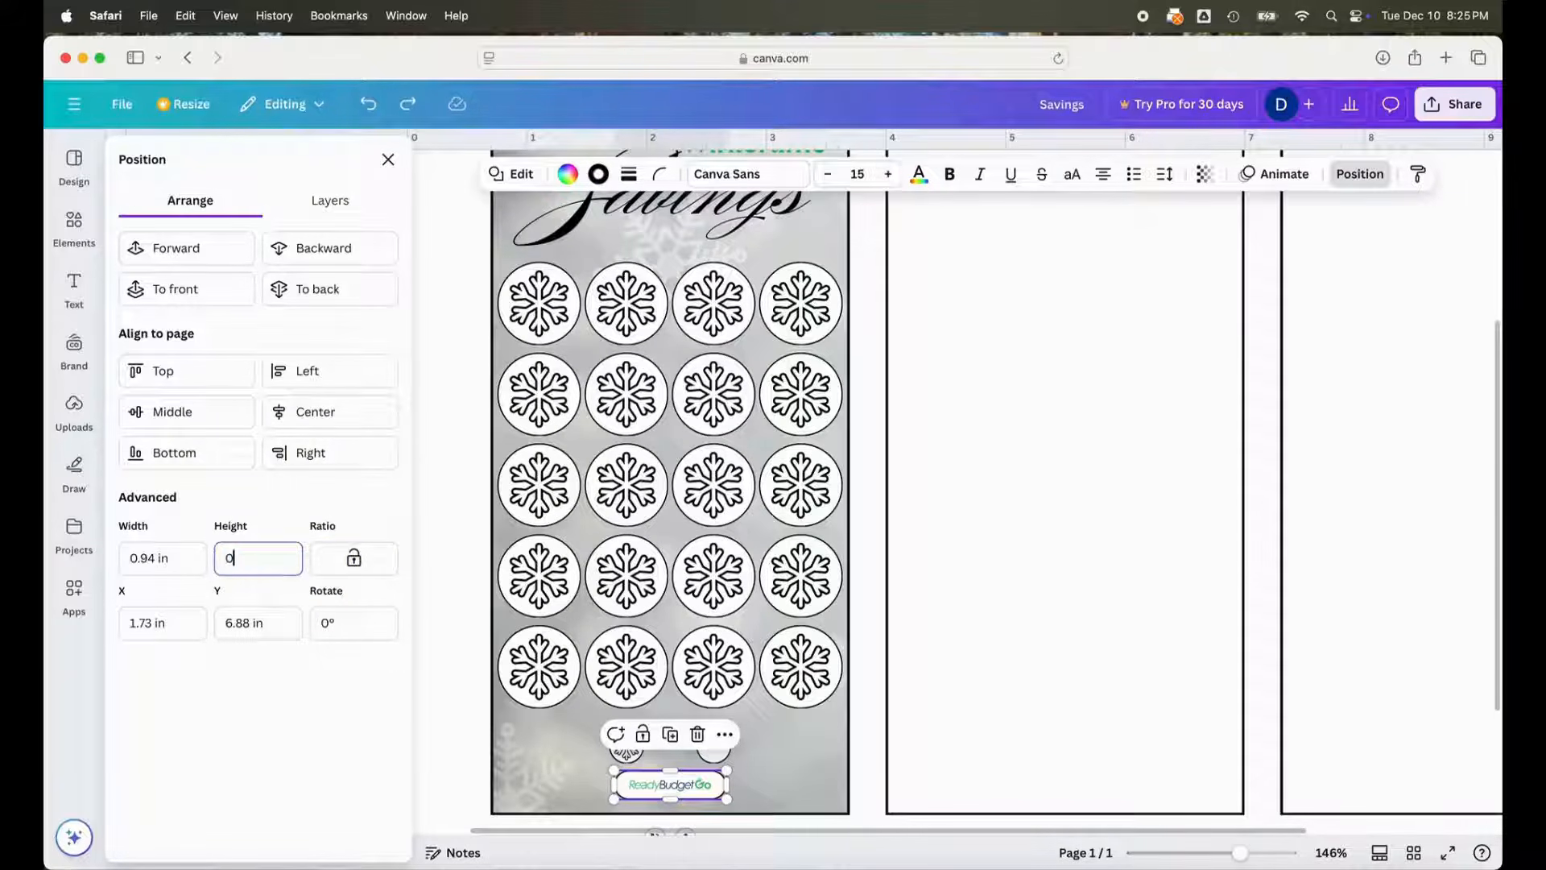
type(".2")
key("Return")
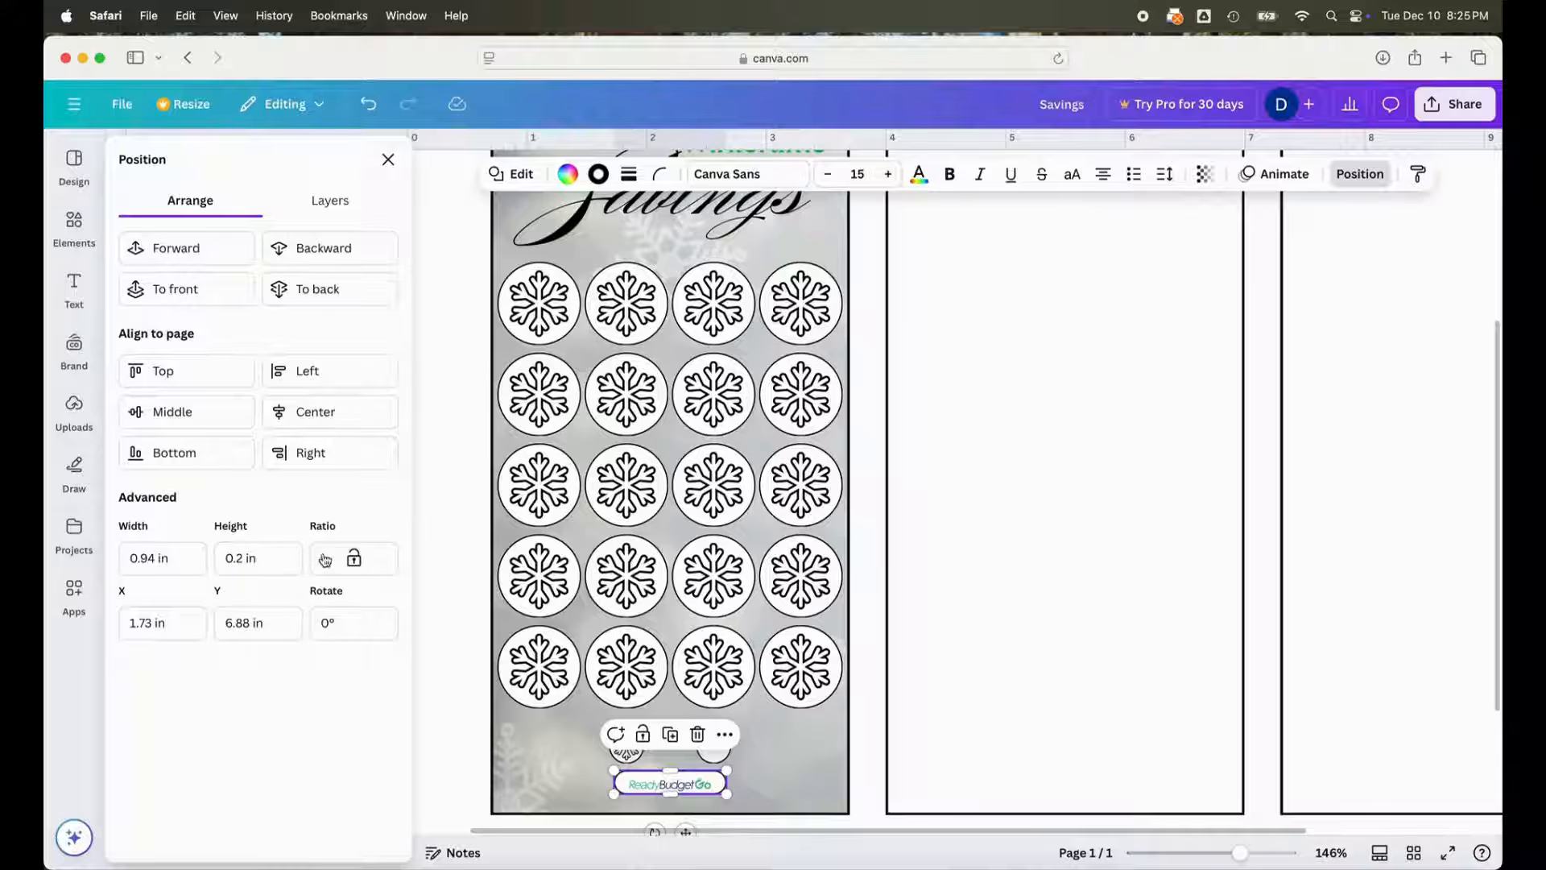
- Middle-align the ReadyBudgetGo logo with the resized rounded shape and group the two
left_click(332, 201)
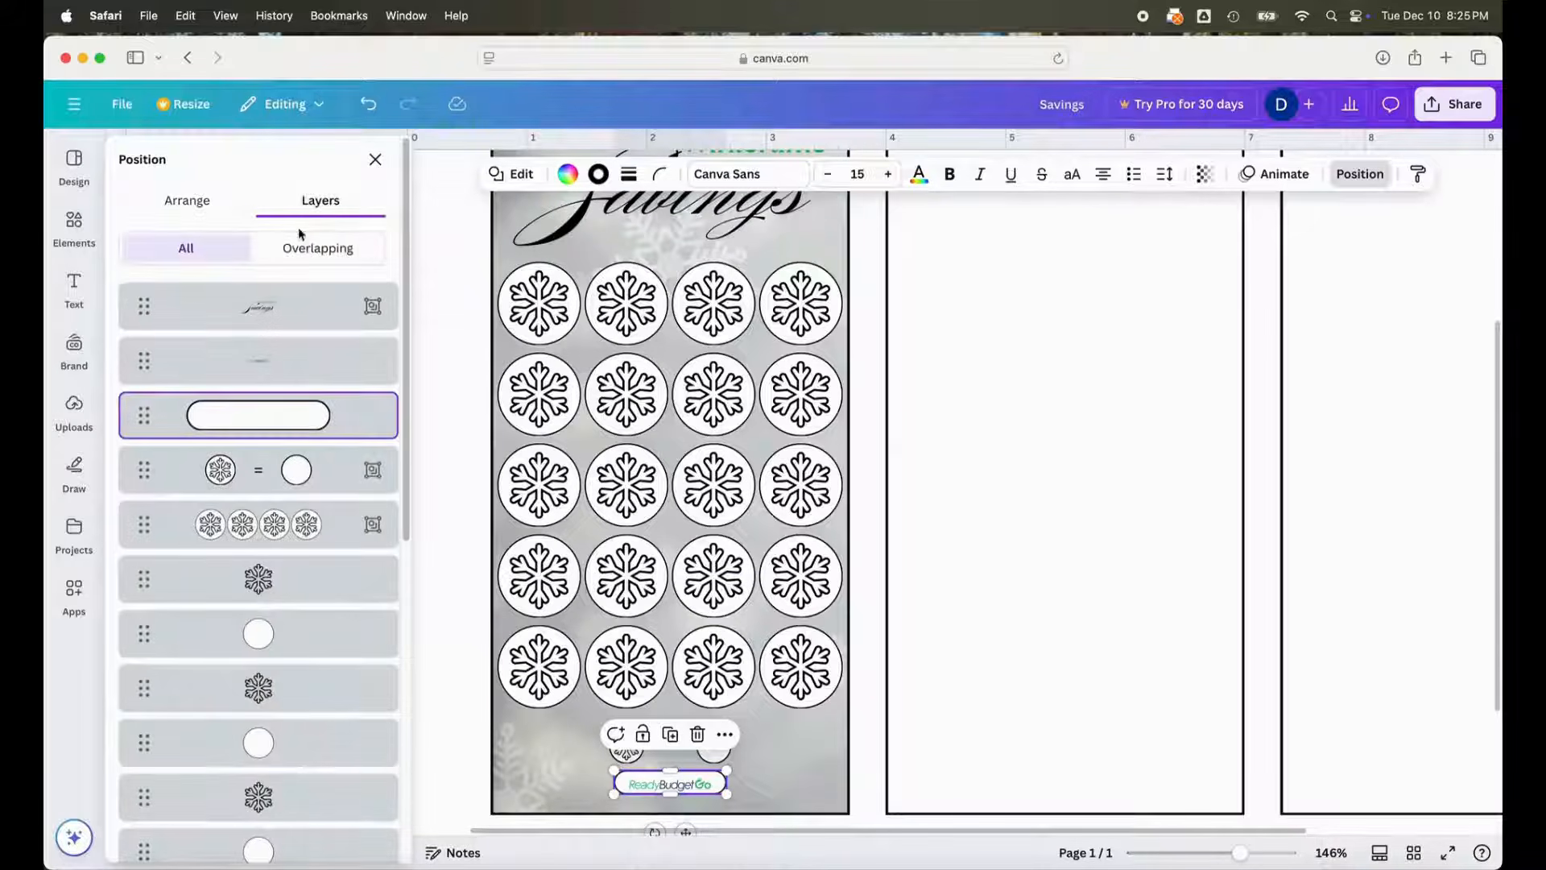
left_click(270, 361, "shift")
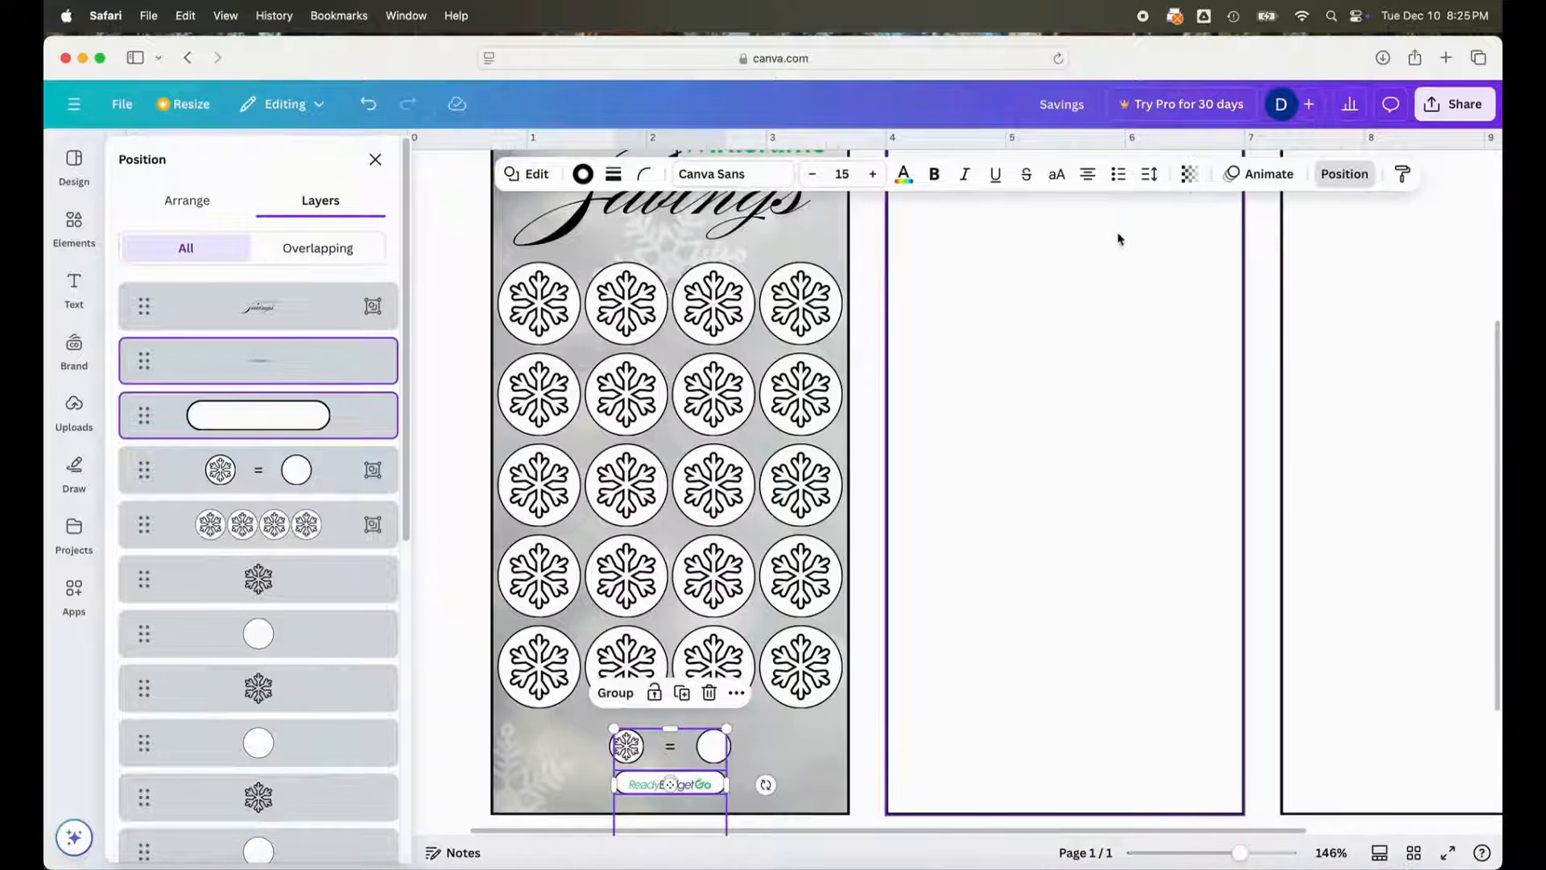
left_click(200, 203)
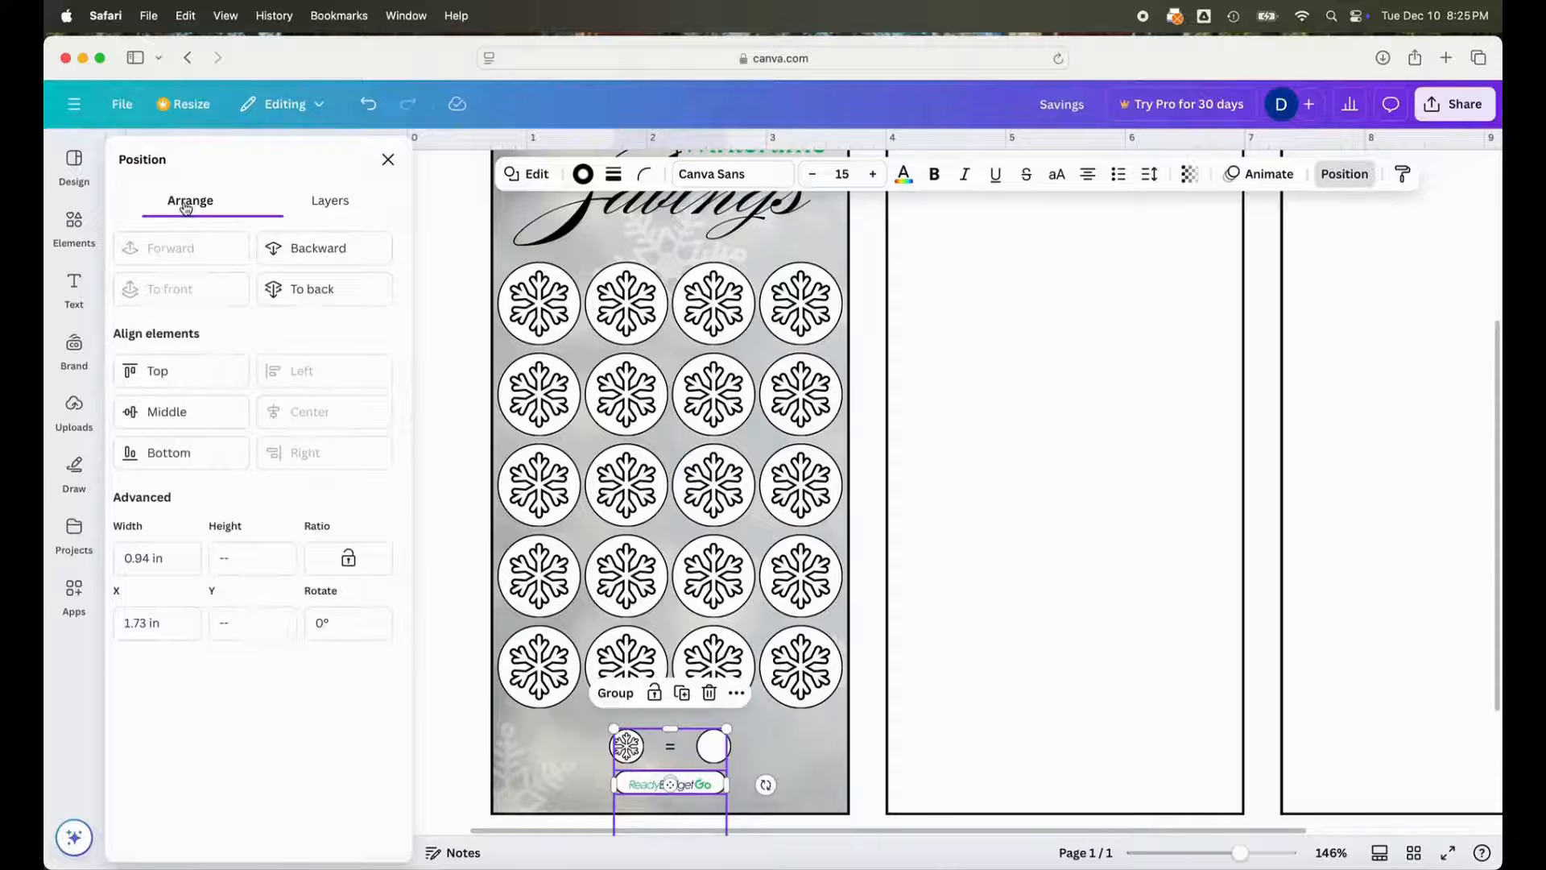
left_click(208, 412)
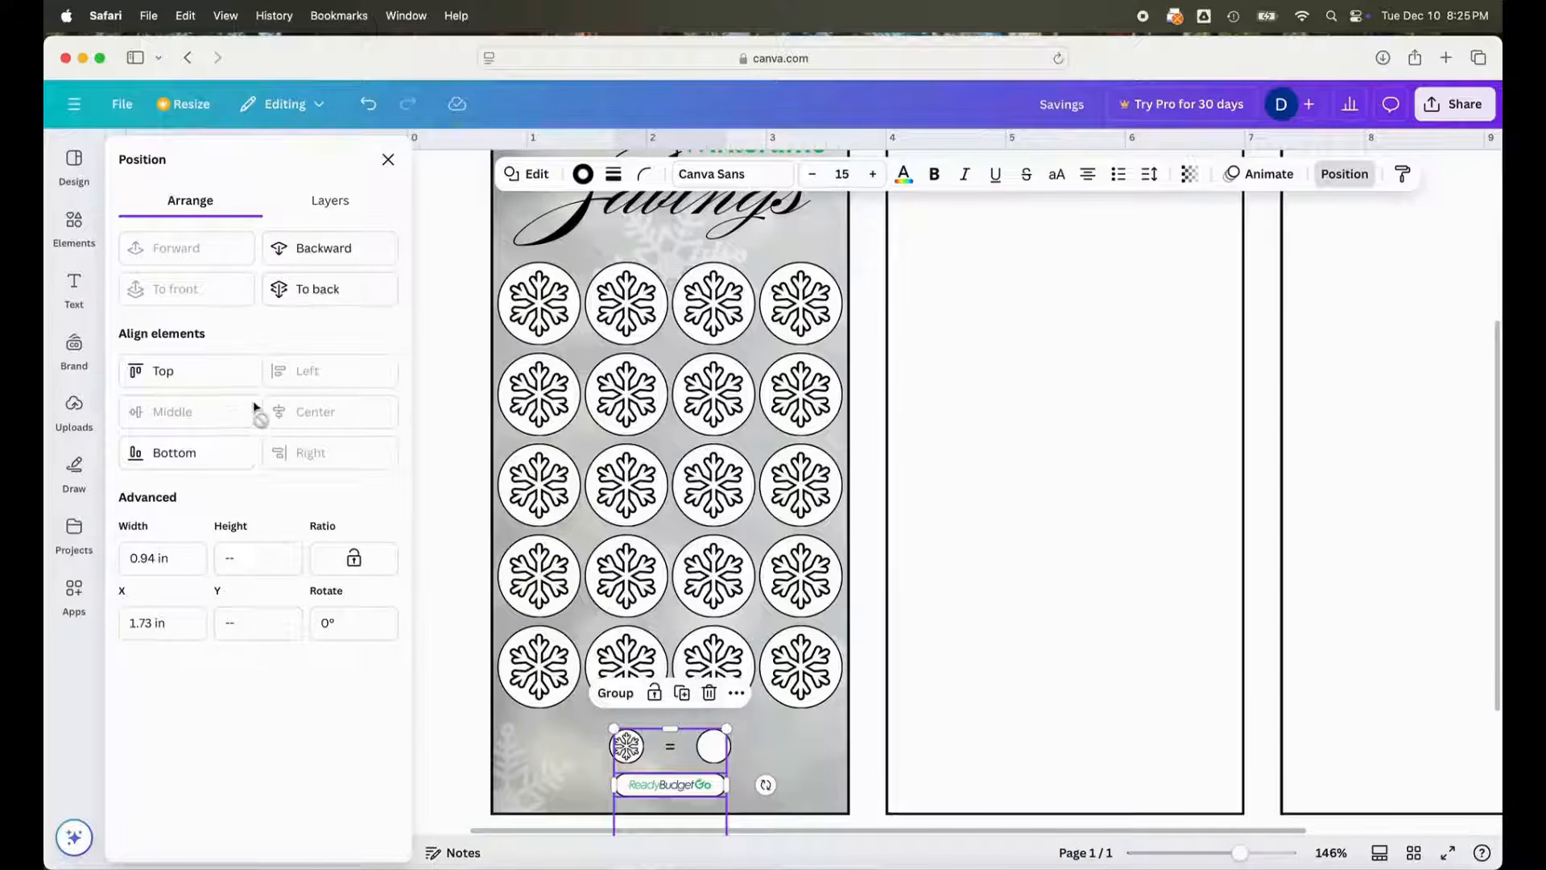
left_click(606, 695)
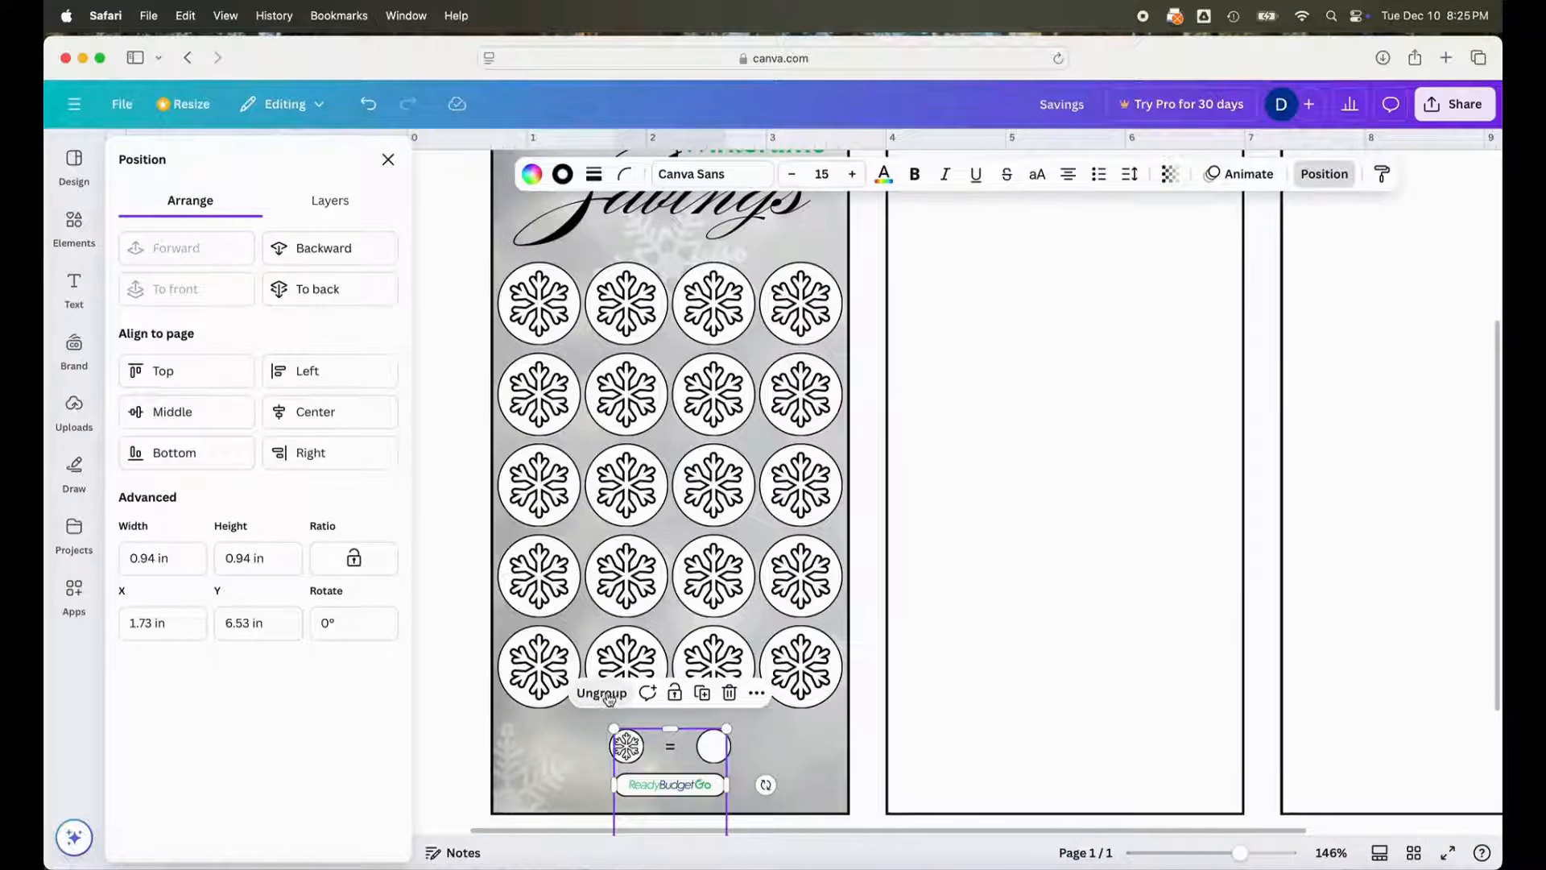
- Move the grouped logo badge slightly lower and center it horizontally on the first tracker's background rectangle
left_click_drag(675, 786, 675, 793)
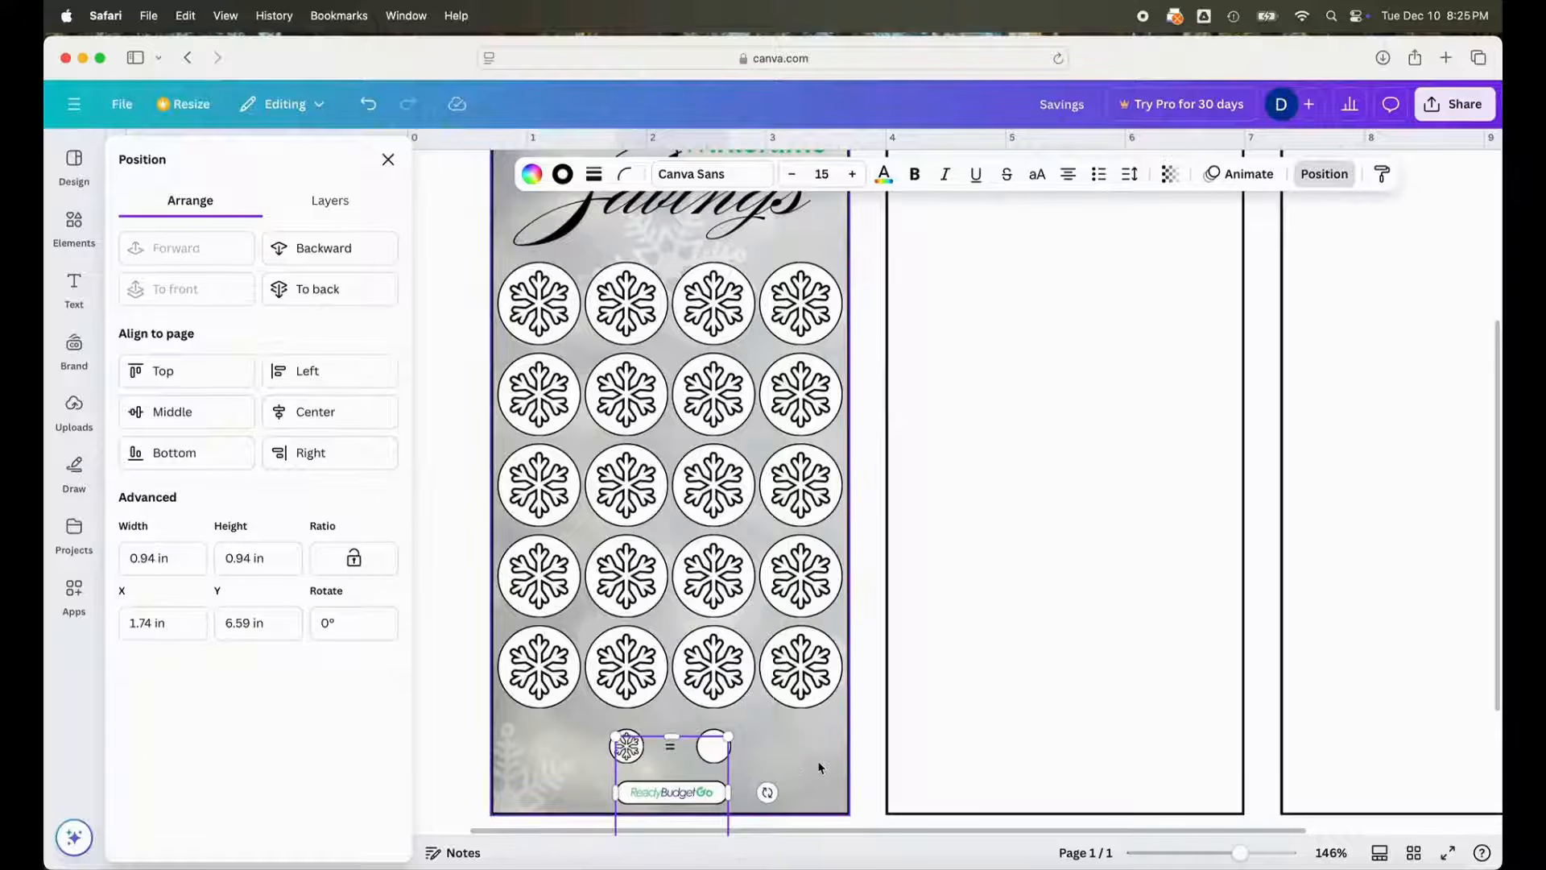
key("super+a")
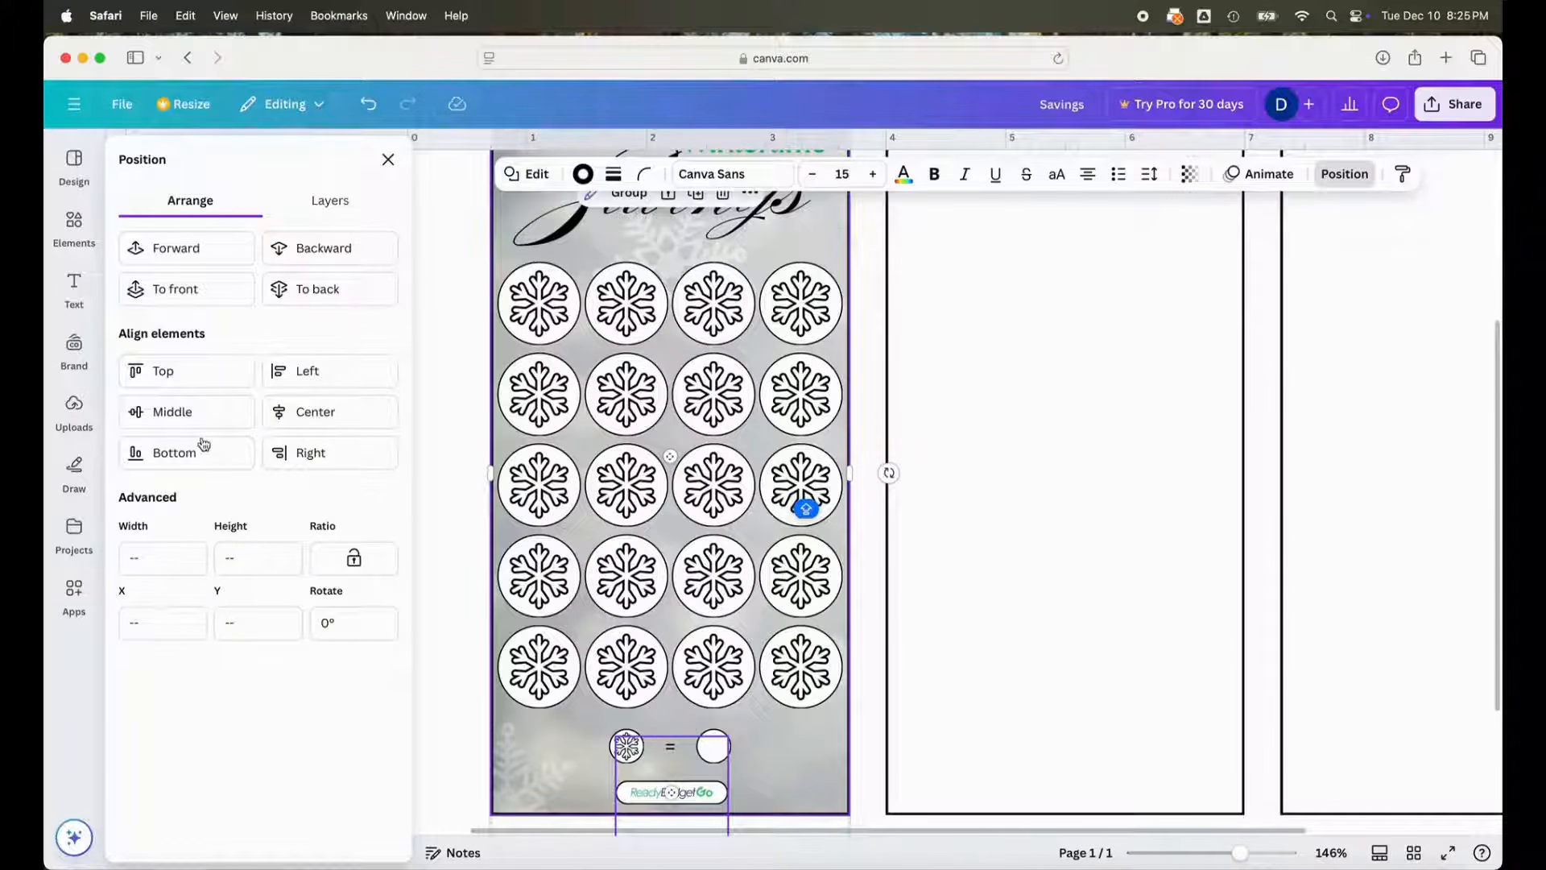
left_click(303, 412)
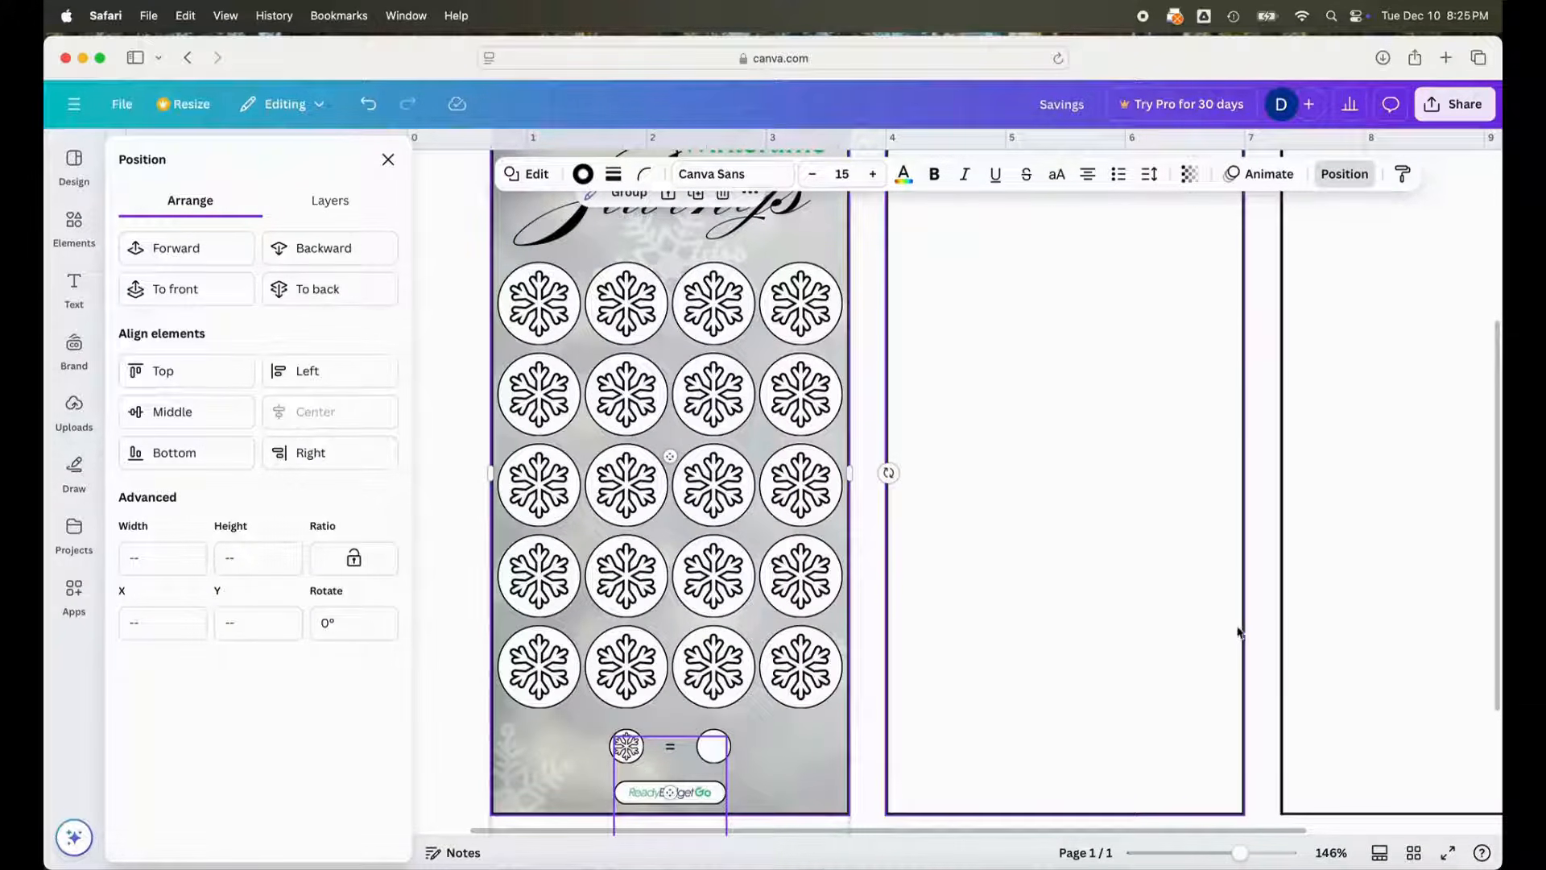
- Search the graphics for "brick background" and insert the orange brick wall with staggered side edges
left_click(1263, 613)
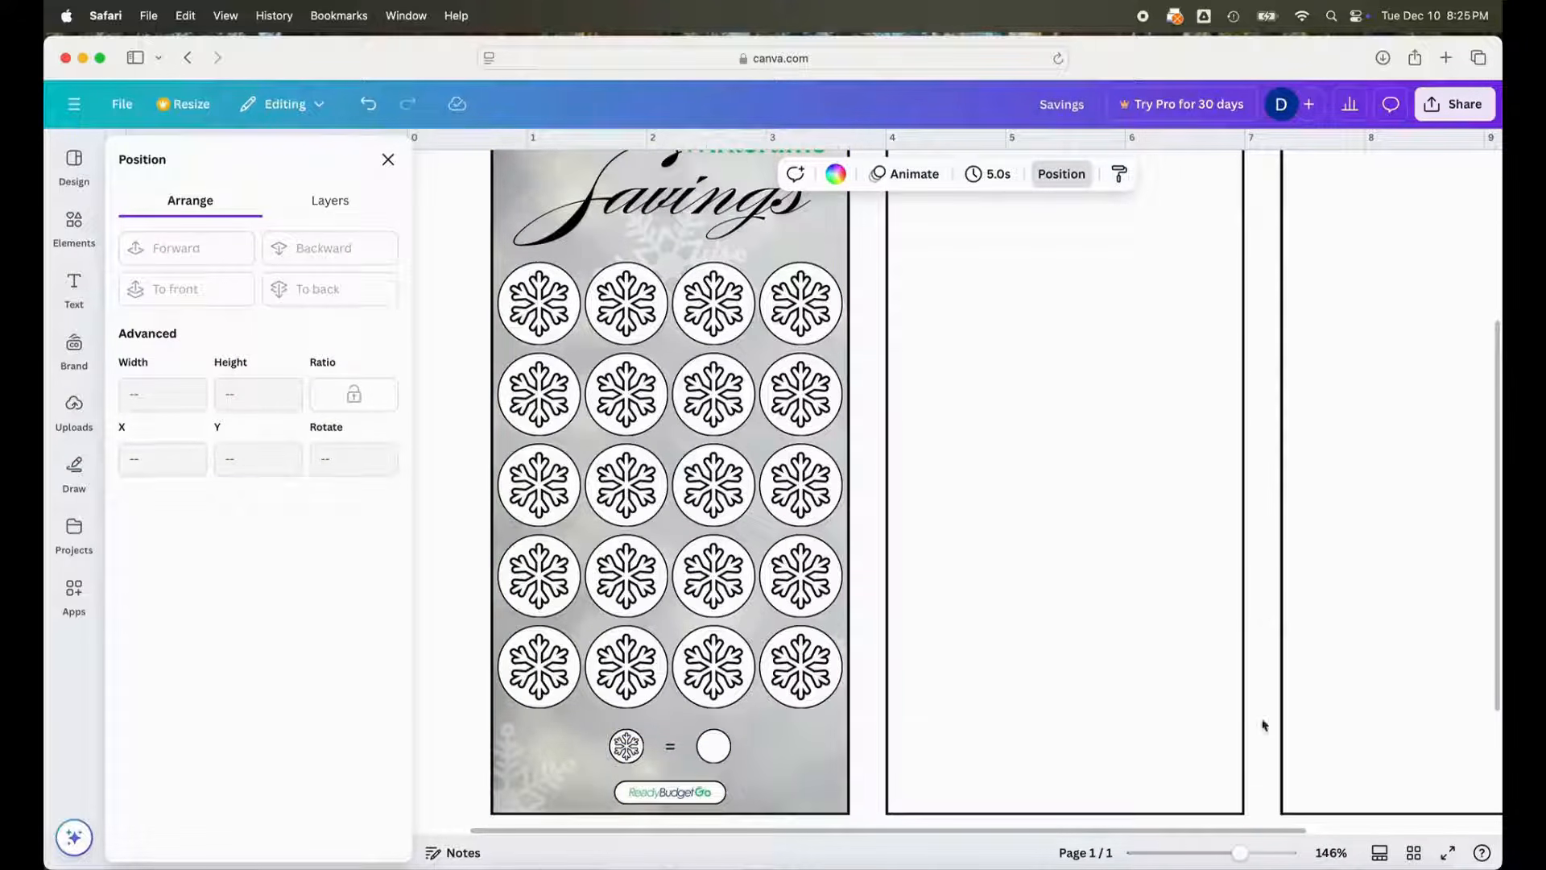
left_click_drag(1247, 855, 1221, 854)
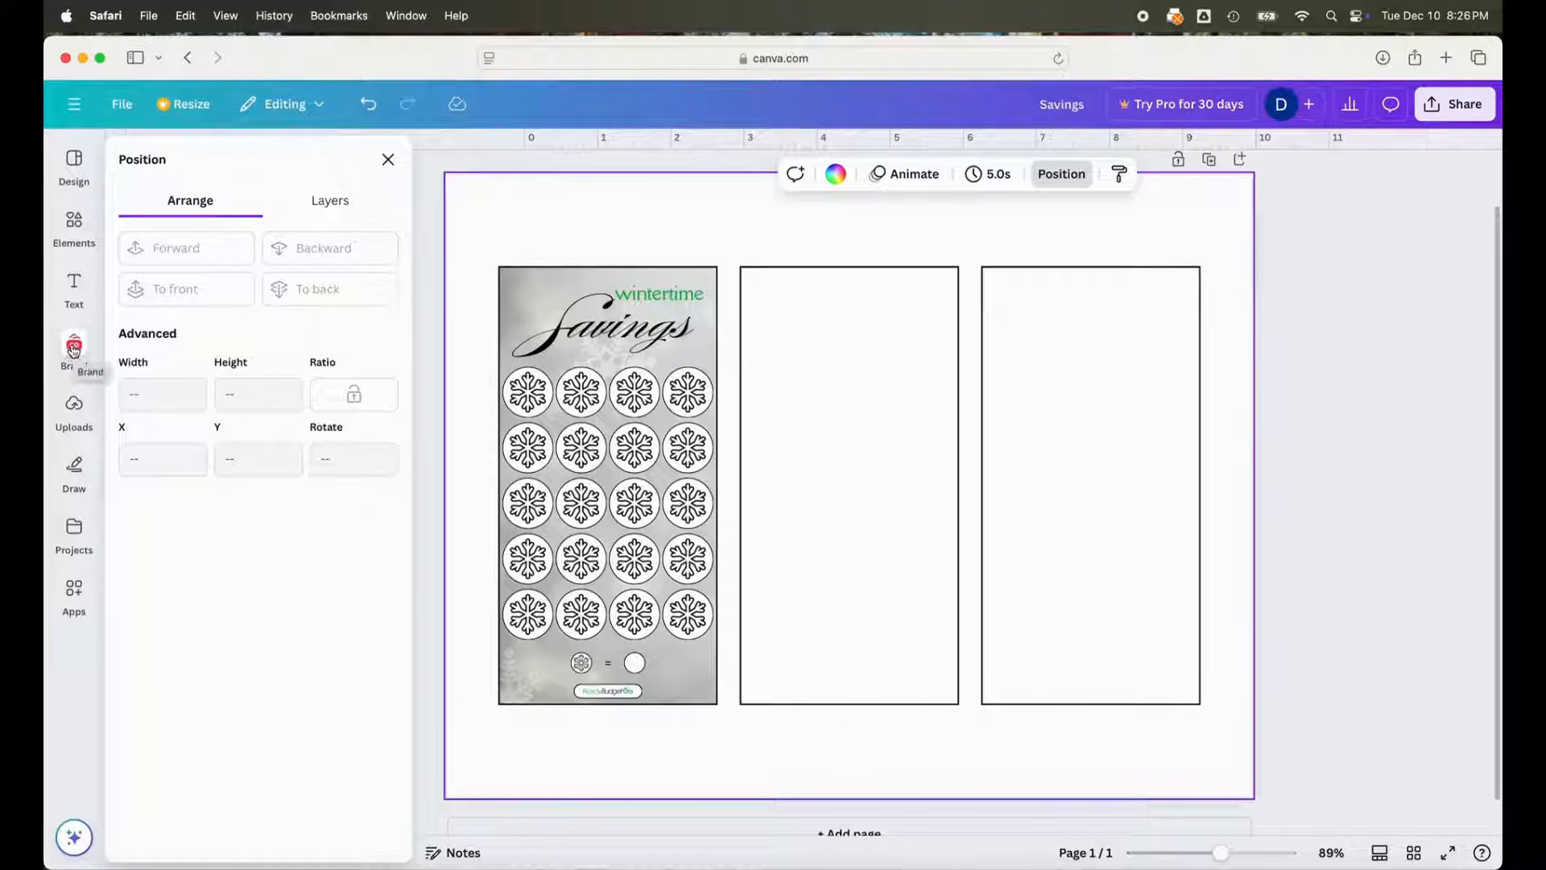
left_click(75, 221)
left_click(206, 153)
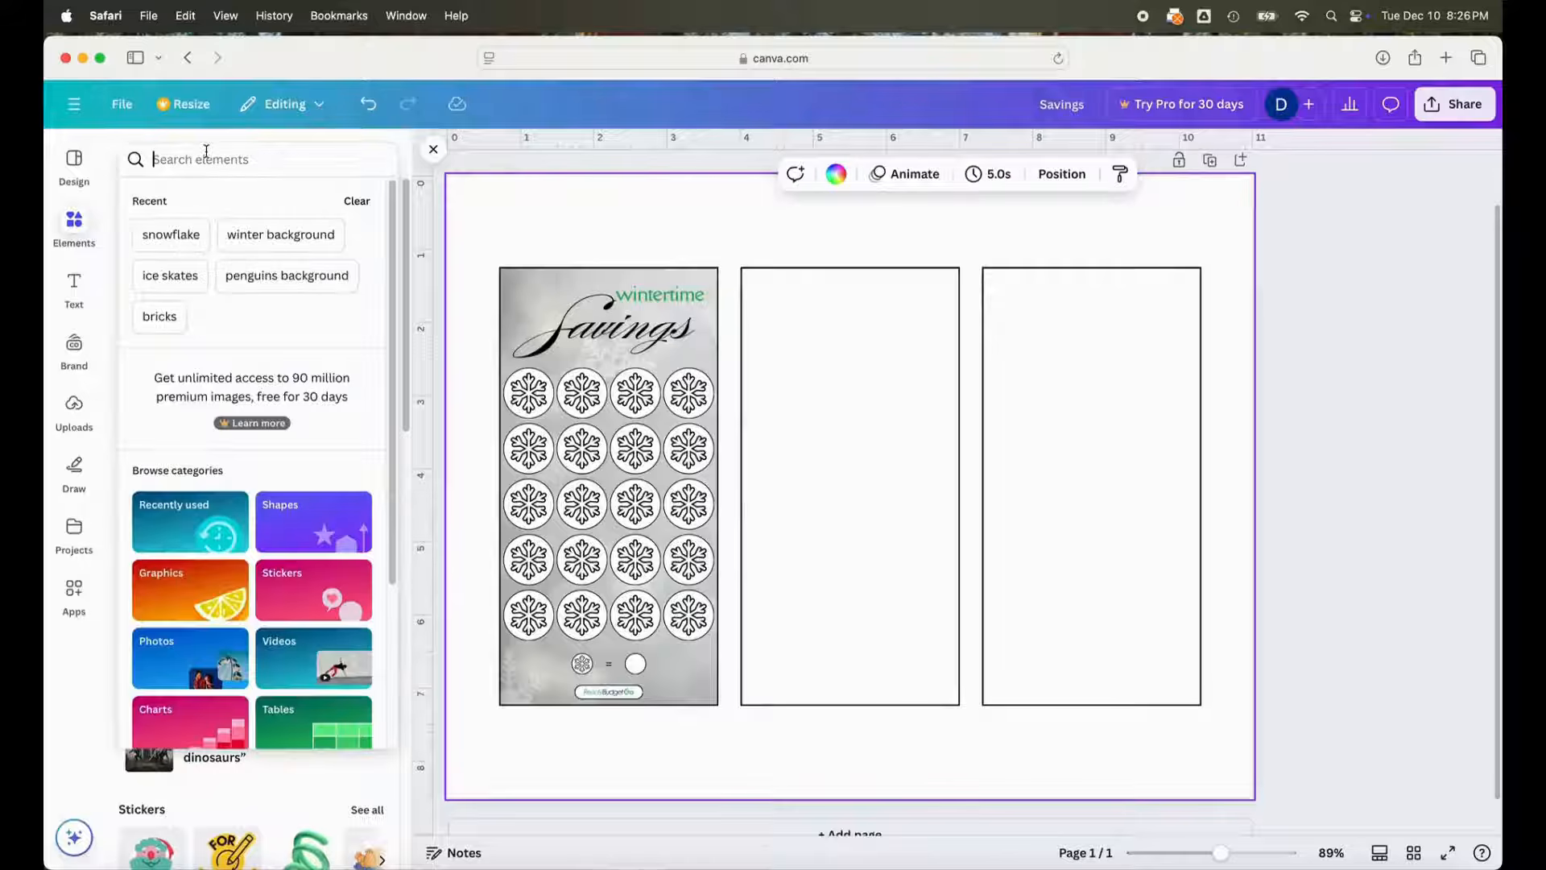
type("brick background")
key("Return")
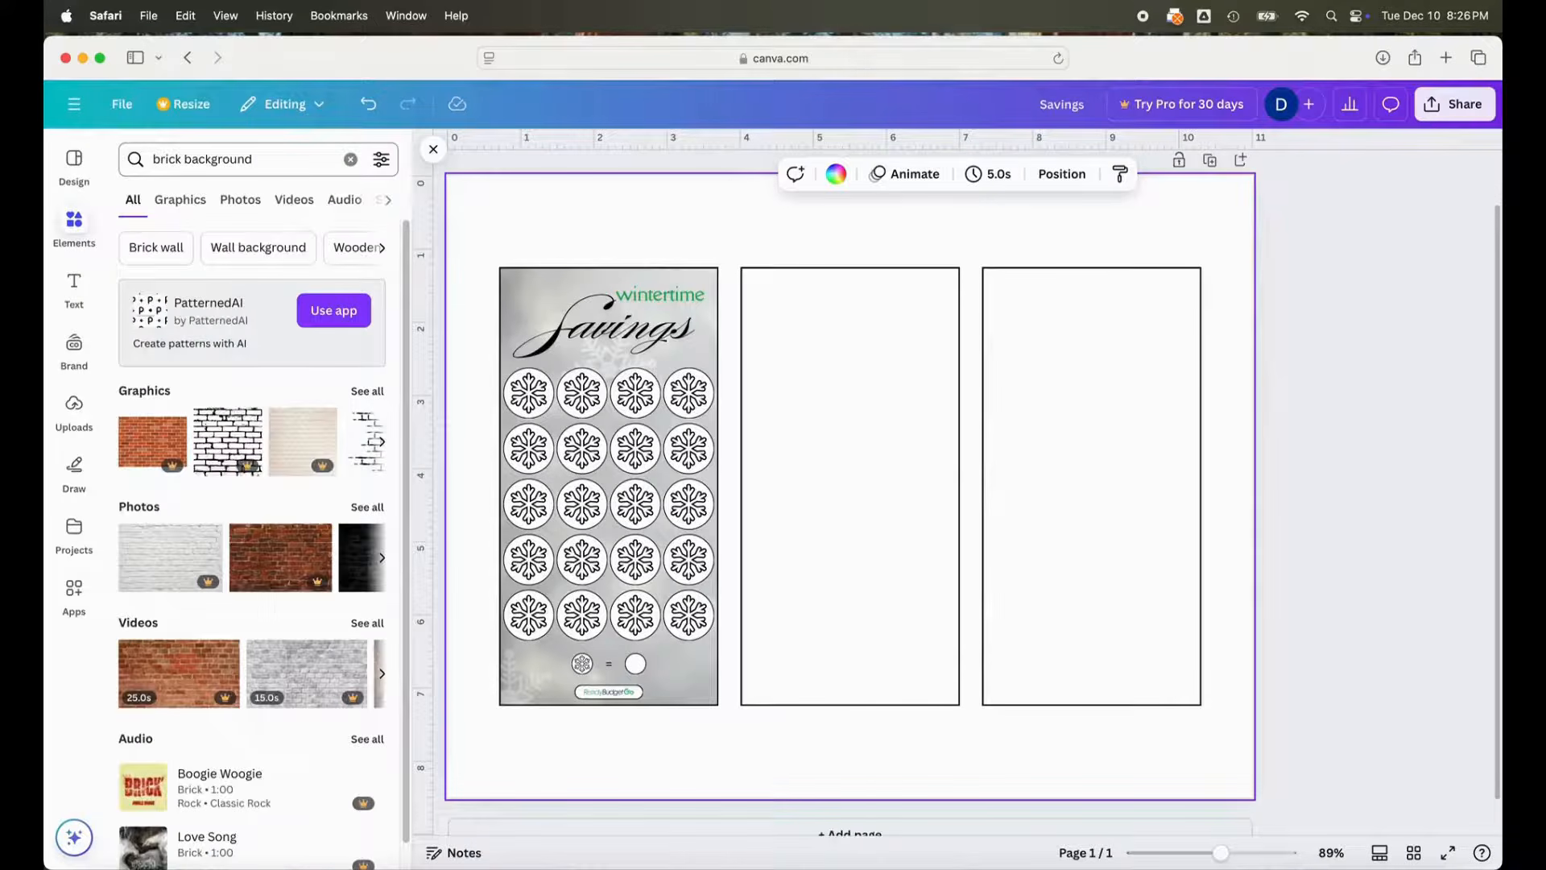
left_click(178, 199)
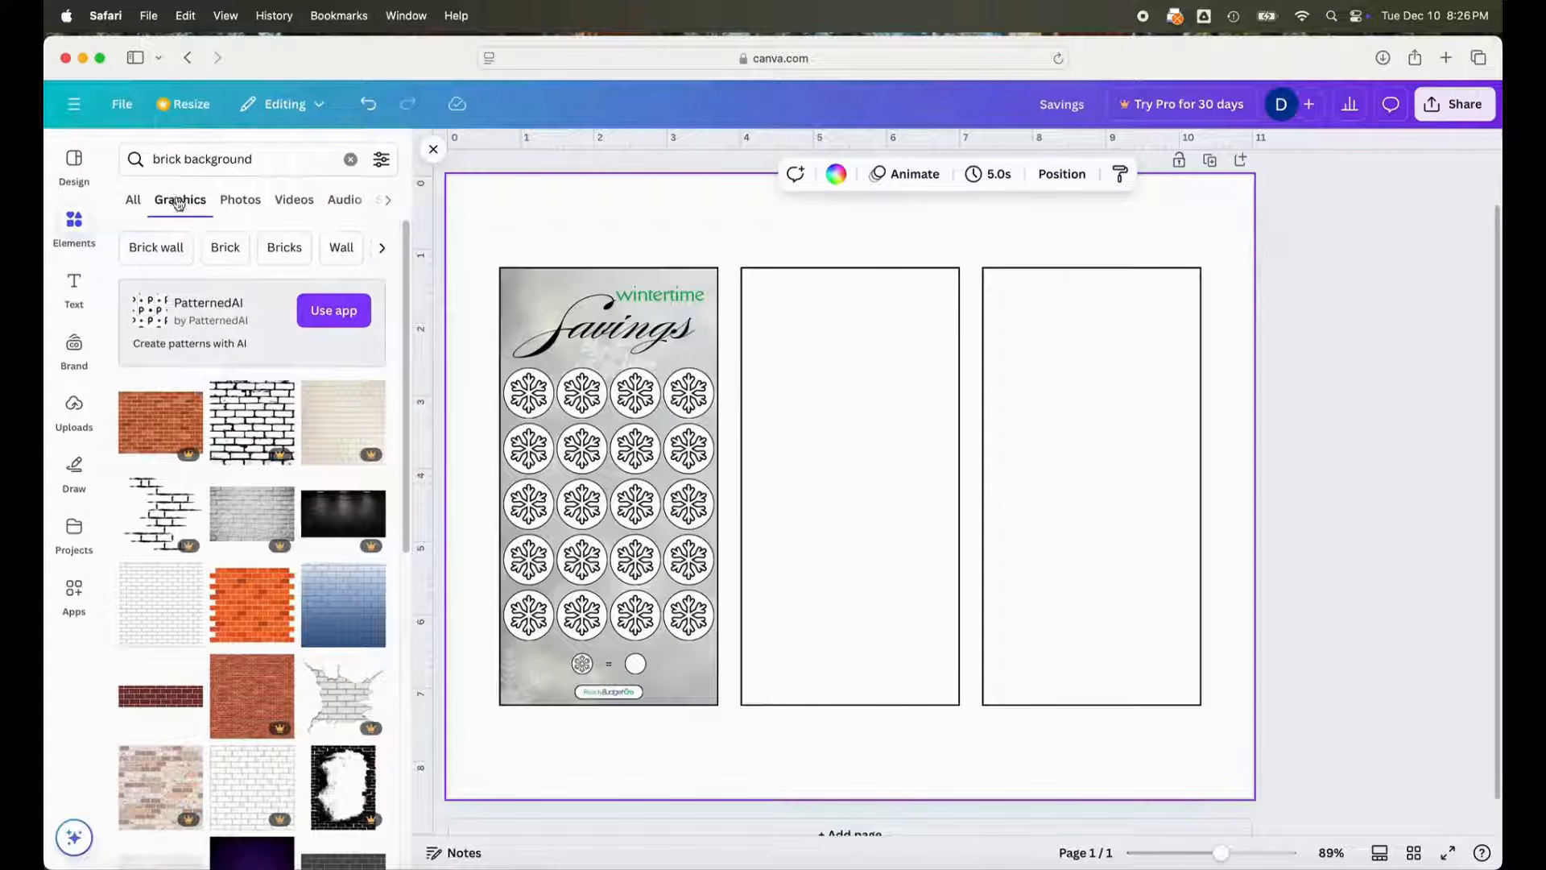
scroll(161, 419, "down", 1)
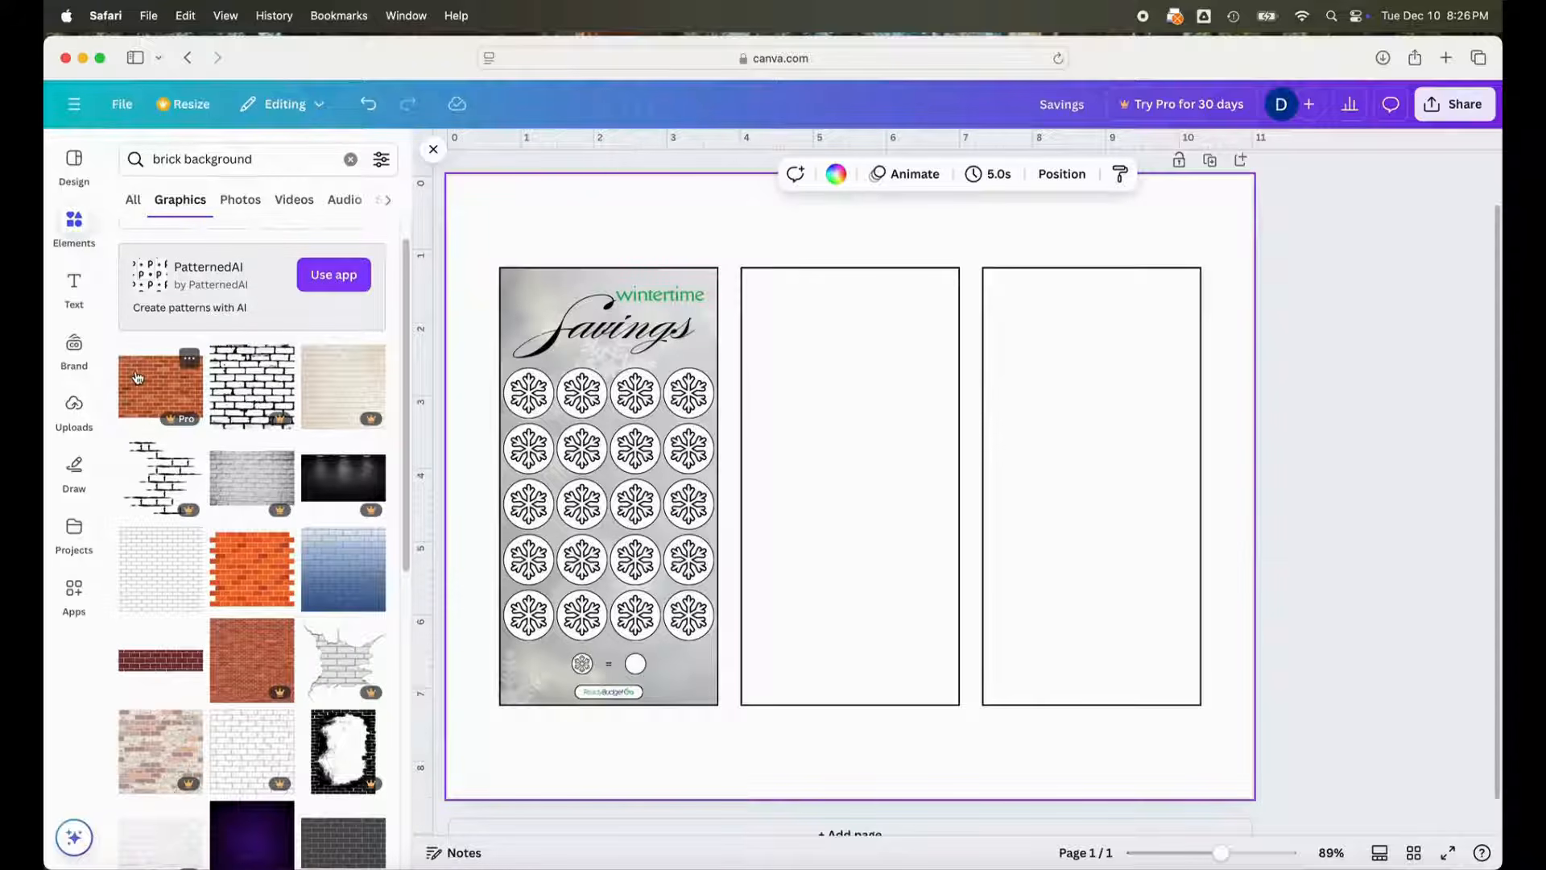
left_click(248, 565)
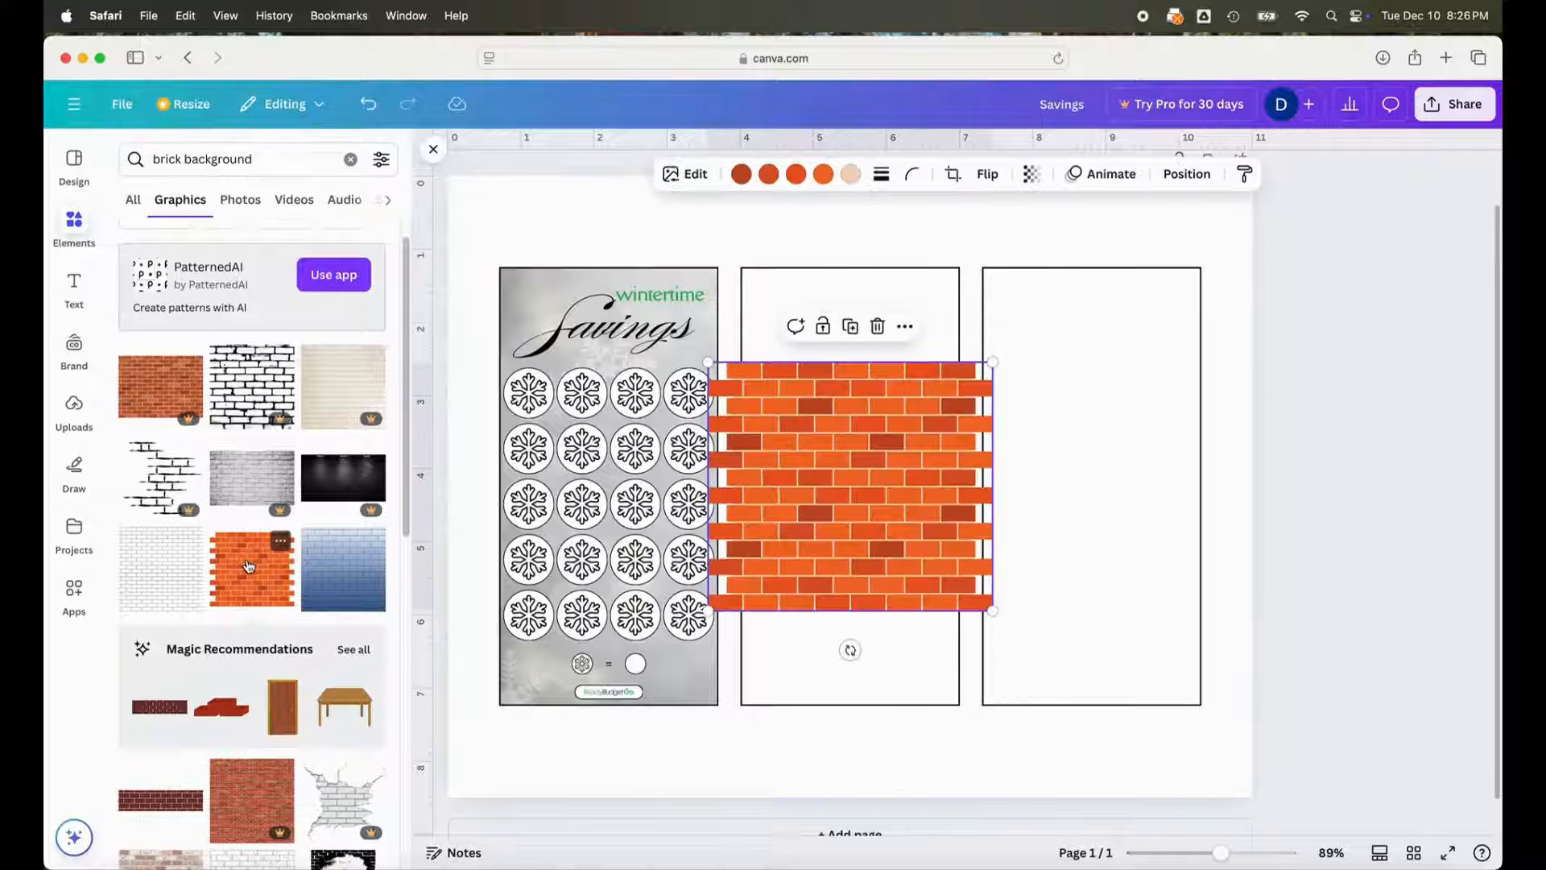
- Try enlarging the orange brick graphic to about 6.86 x 6 in over the second tracker's rectangle, and delete it
left_click_drag(897, 469, 898, 370)
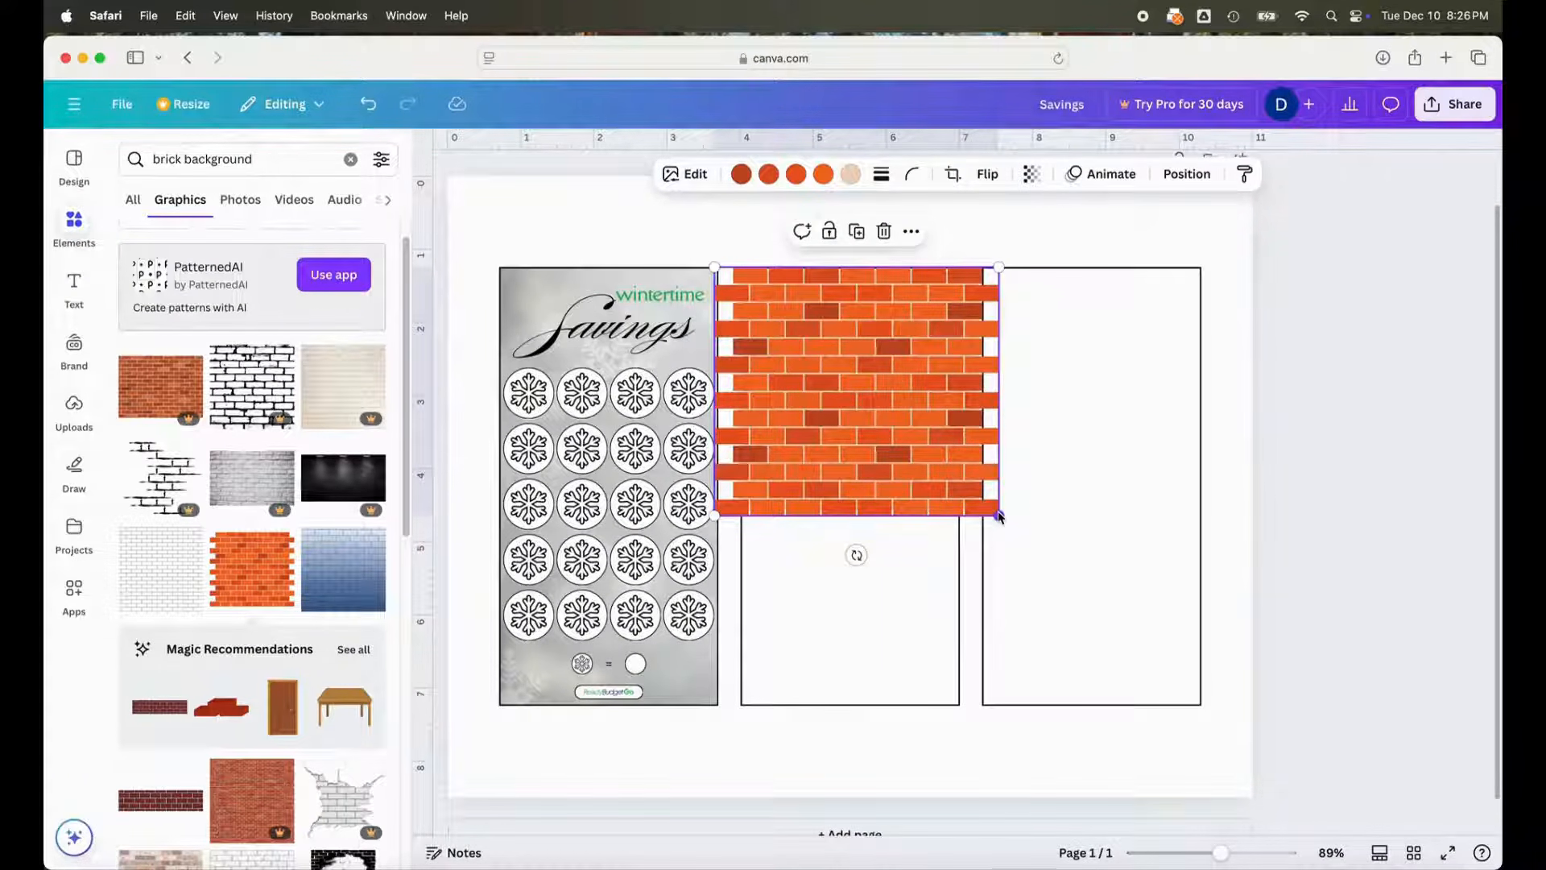
left_click_drag(797, 409, 795, 414)
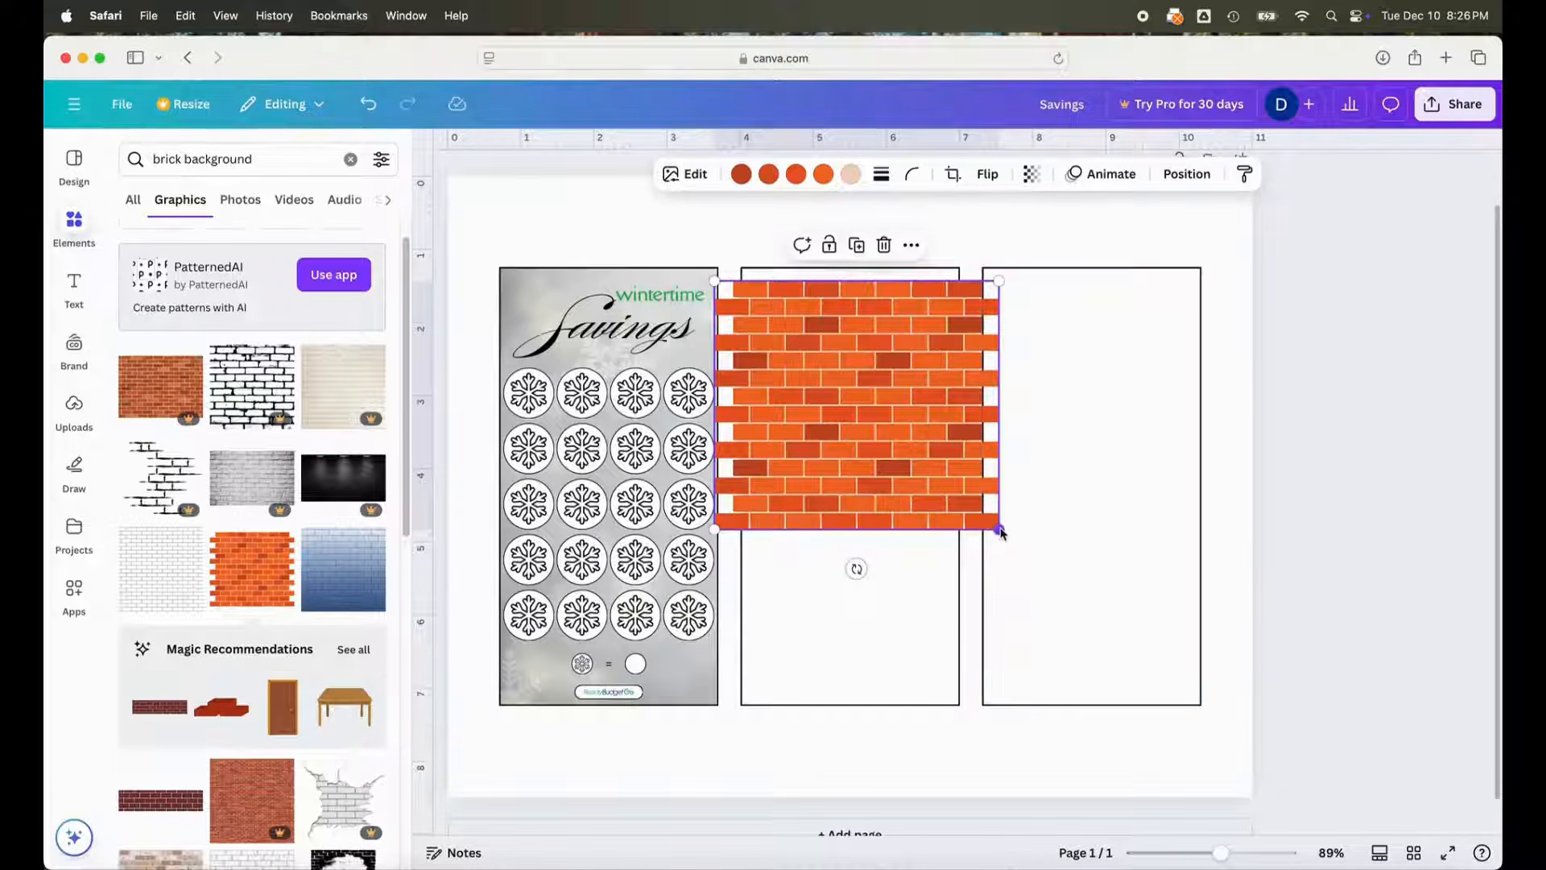
left_click_drag(999, 531, 952, 510)
left_click_drag(778, 380, 804, 367)
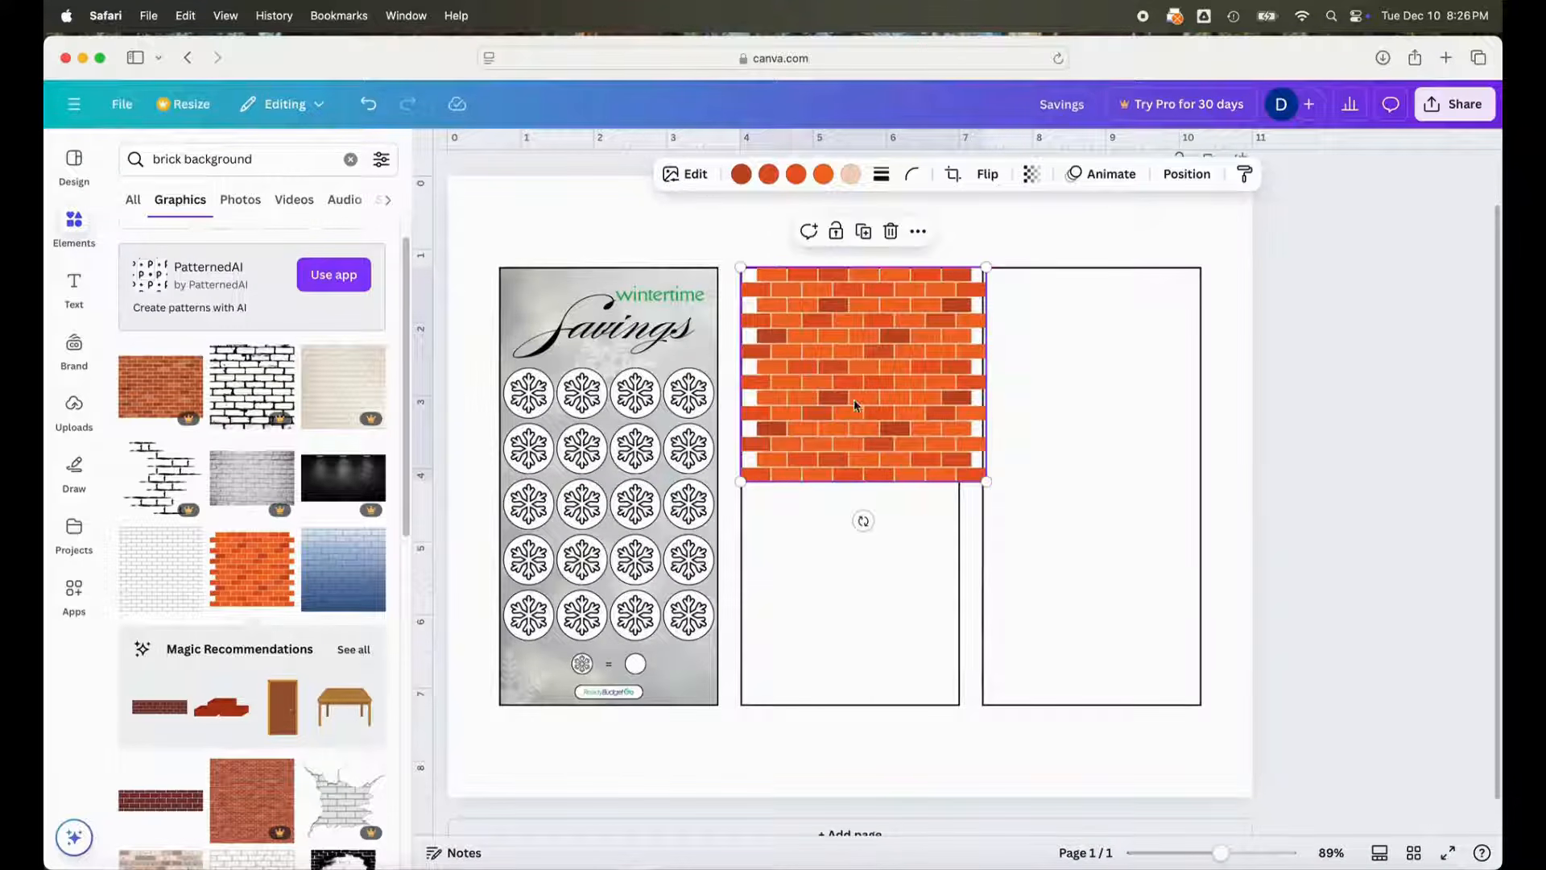
left_click_drag(989, 485, 1156, 816)
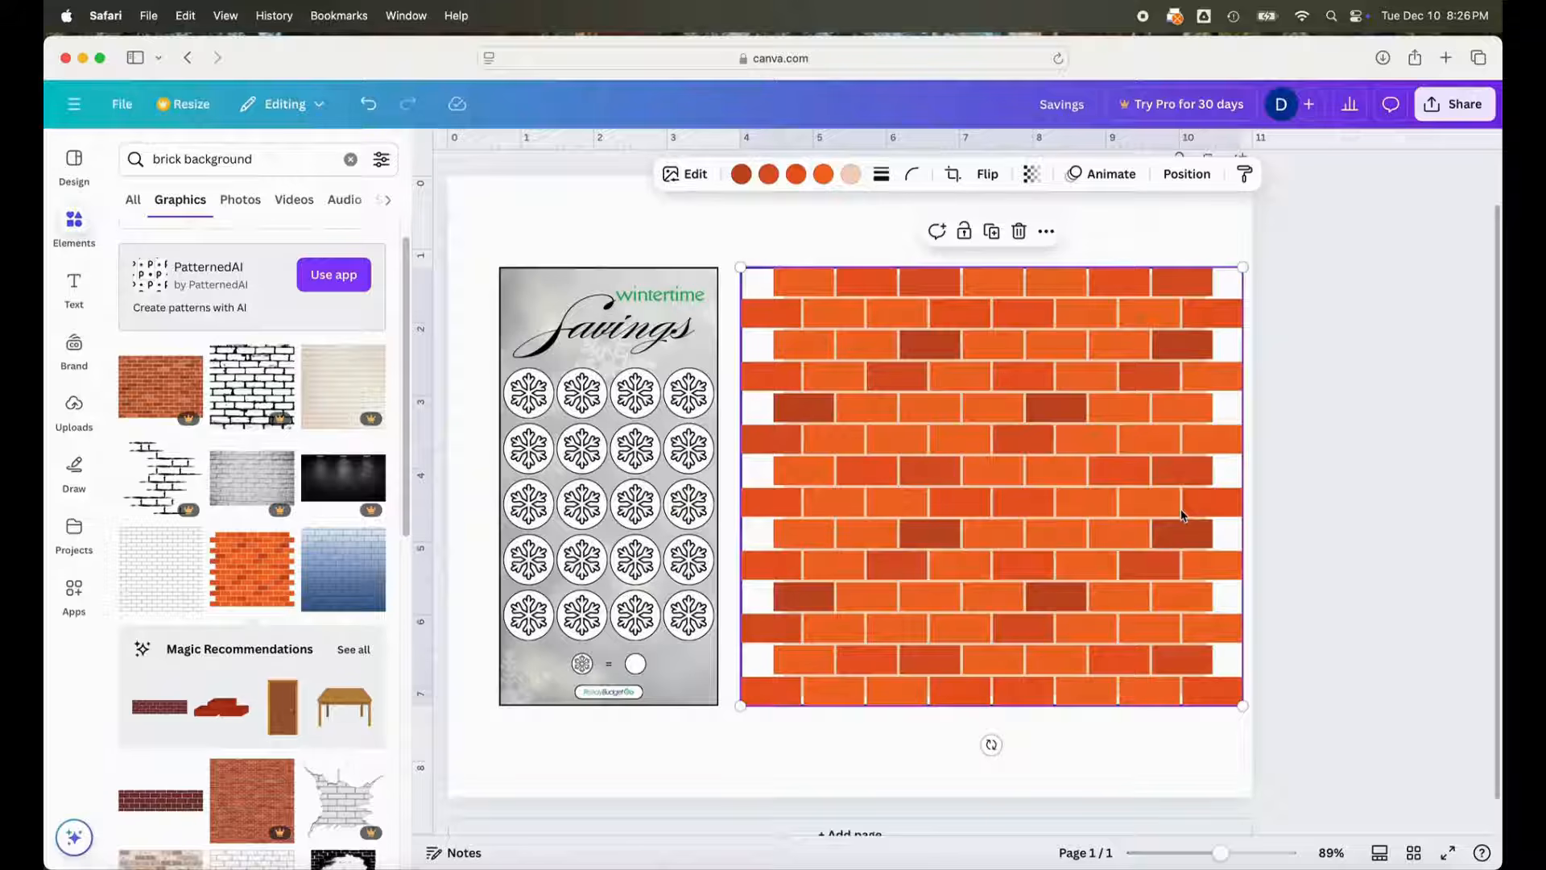
mouse_move(1039, 495)
left_mouse_down()
mouse_move(1018, 483)
mouse_move(951, 502)
mouse_move(1036, 497)
mouse_move(1026, 488)
left_mouse_up()
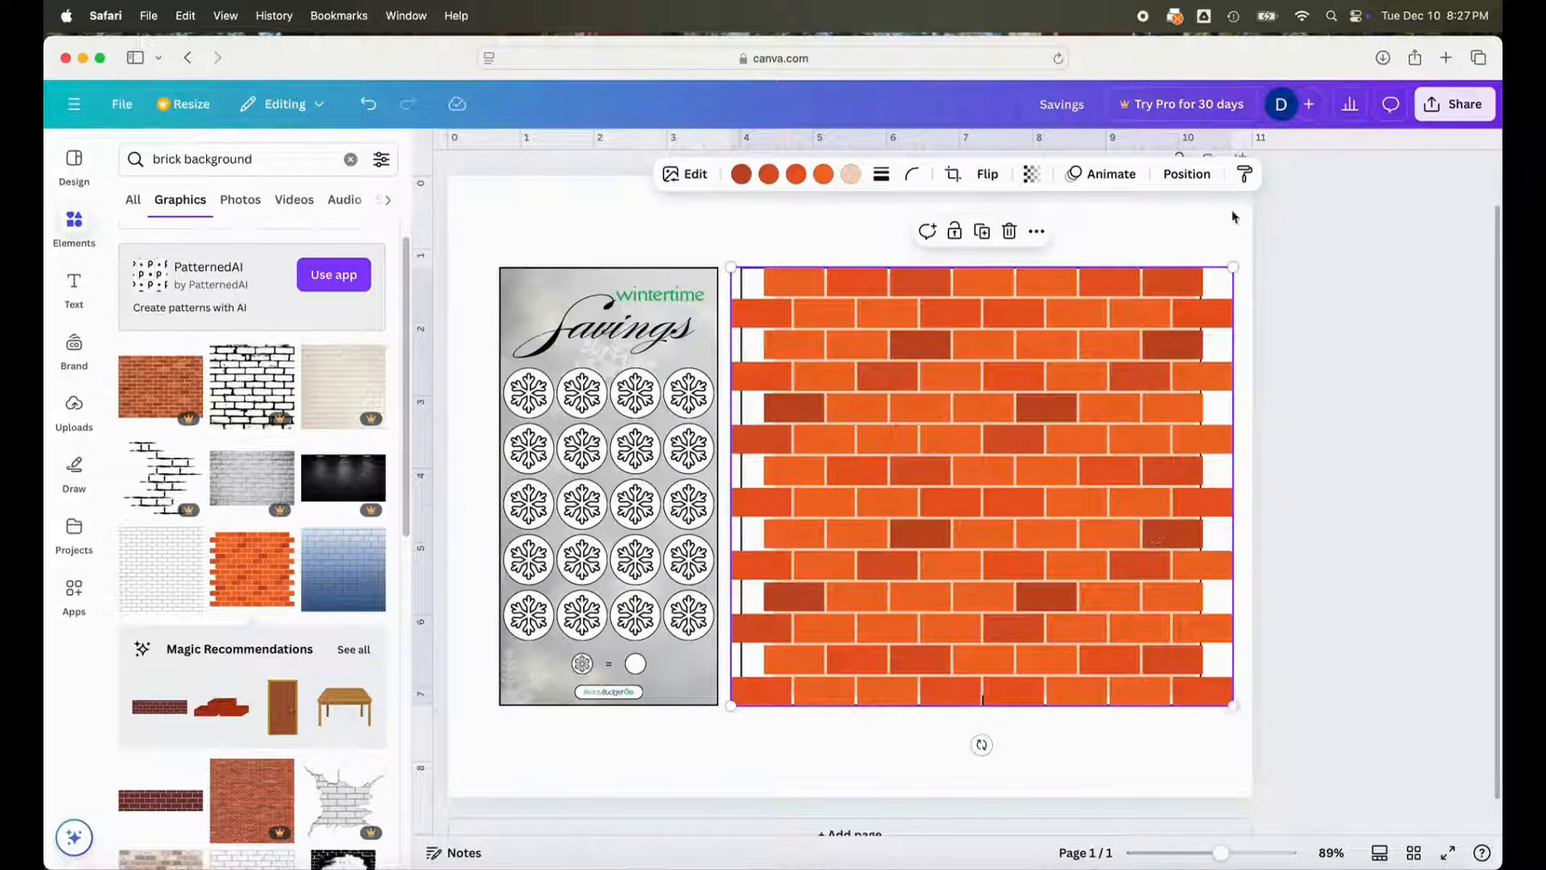
left_click(1189, 177)
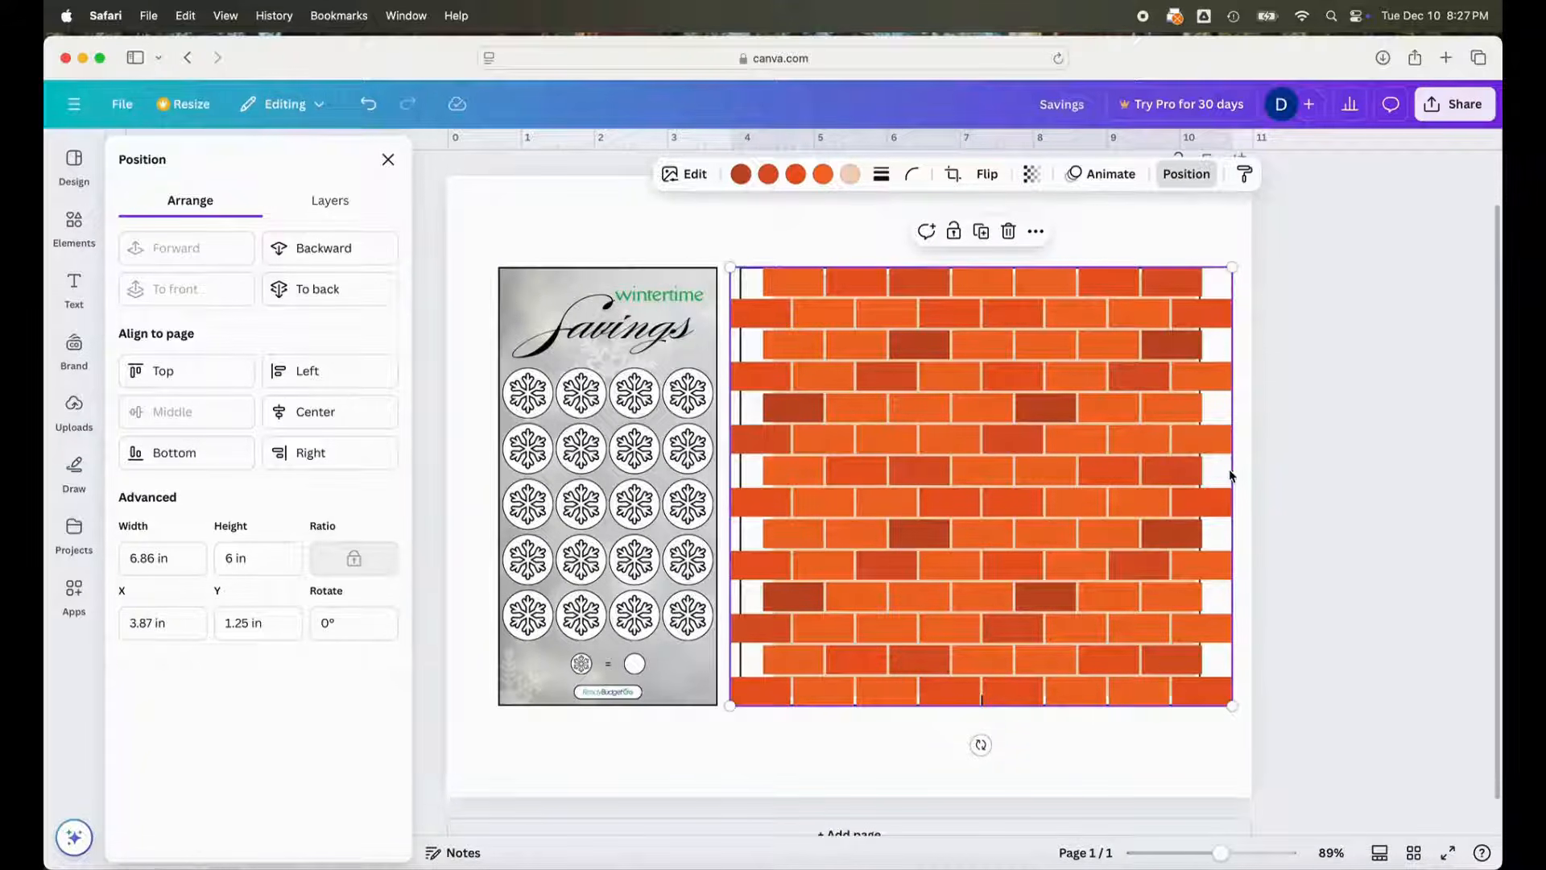
key("Delete")
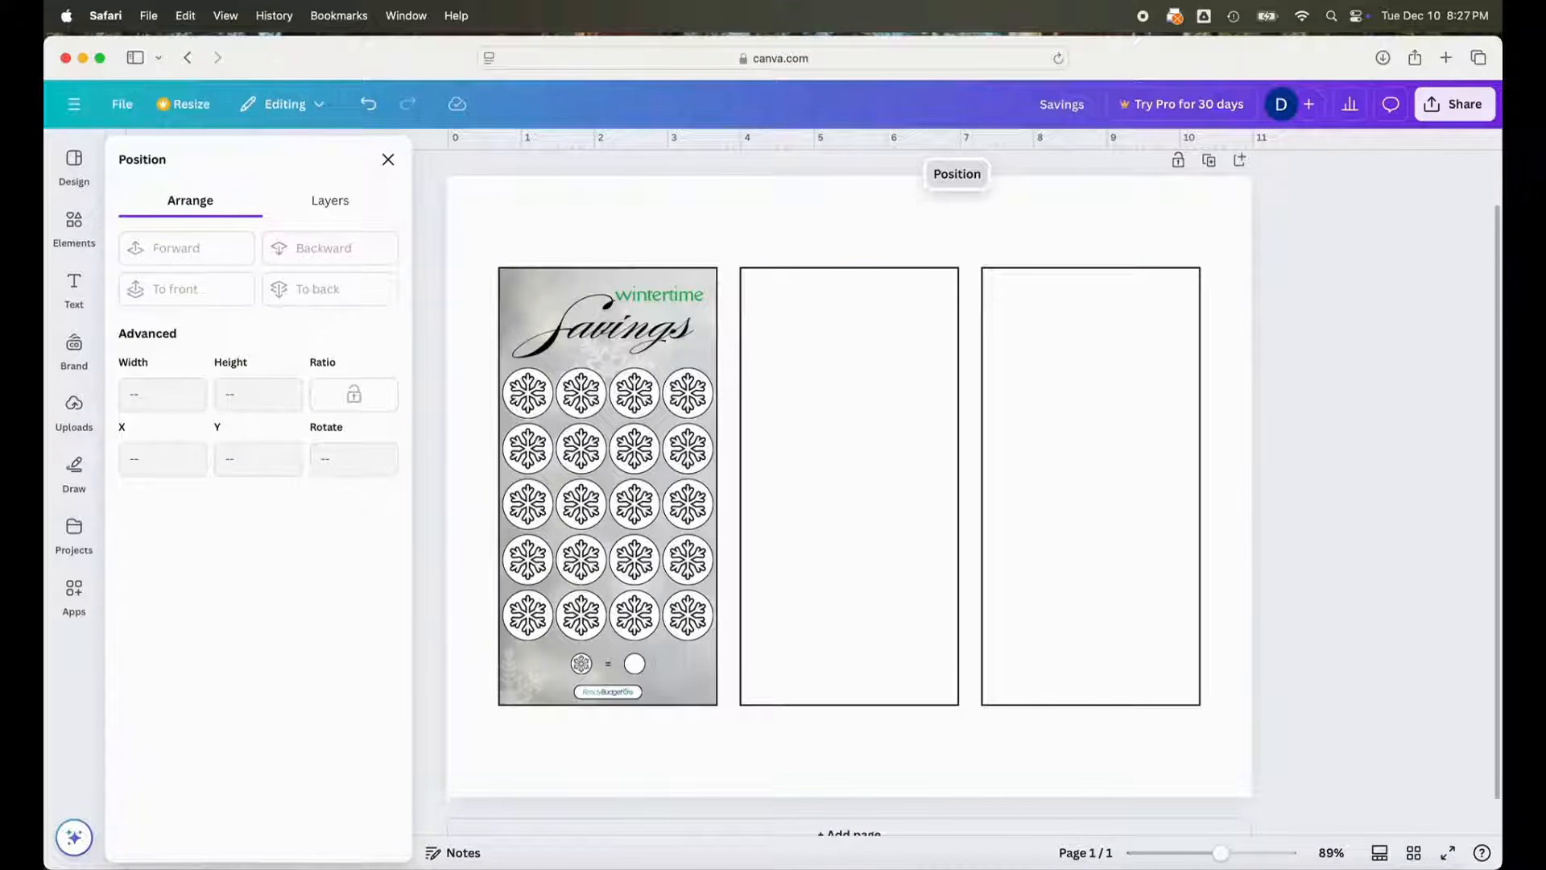
- Reopen the "brick background" graphics results and look through them for a brick pattern suited to the second tracker
left_click(74, 225)
left_click(176, 159)
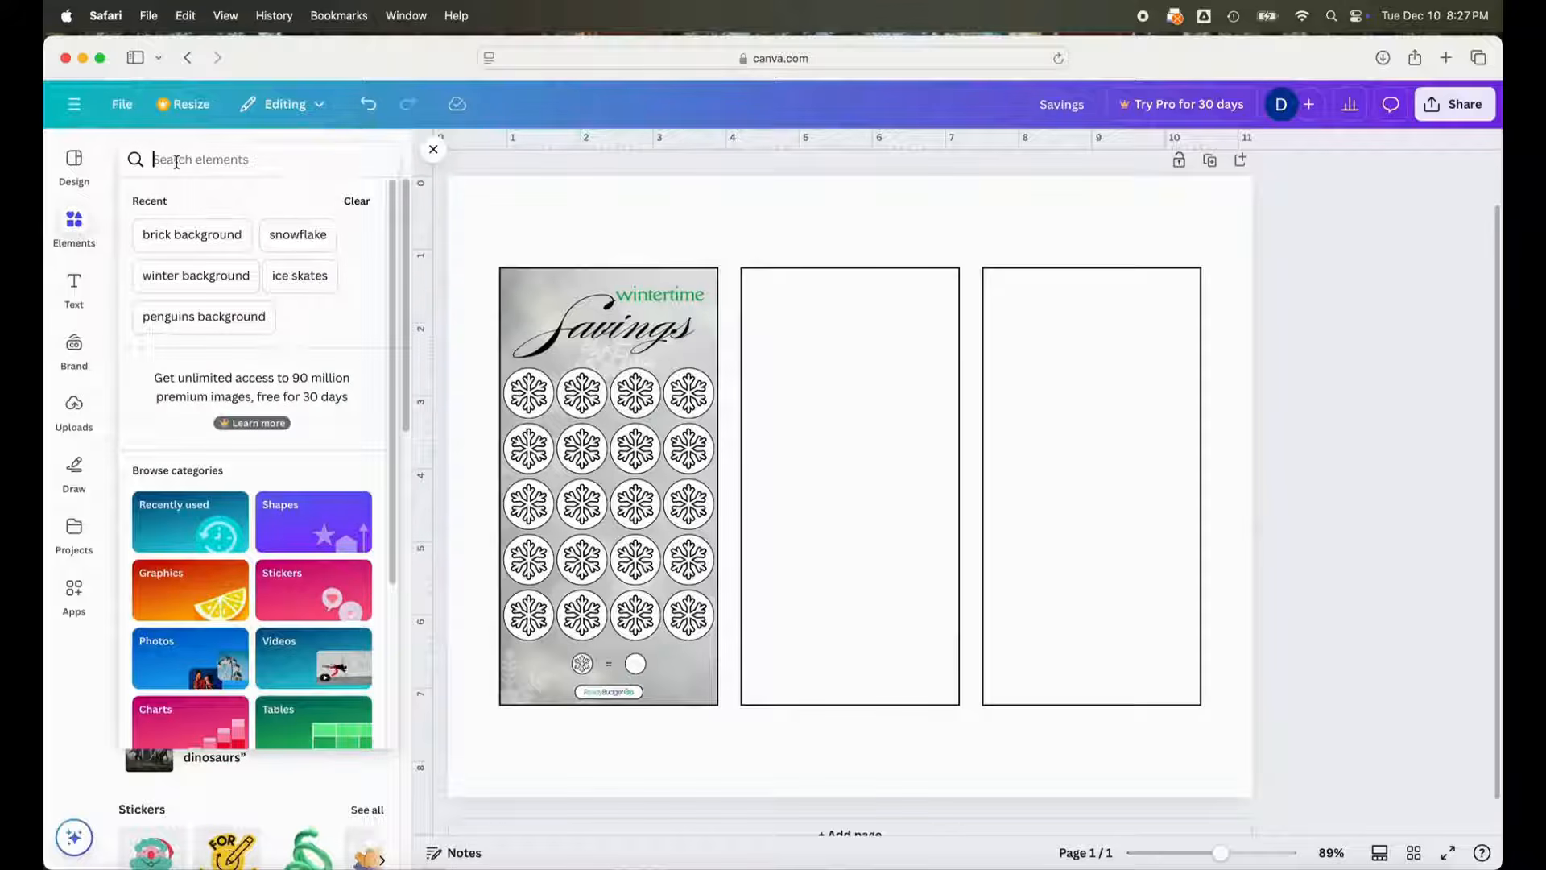
left_click(188, 239)
left_click(182, 203)
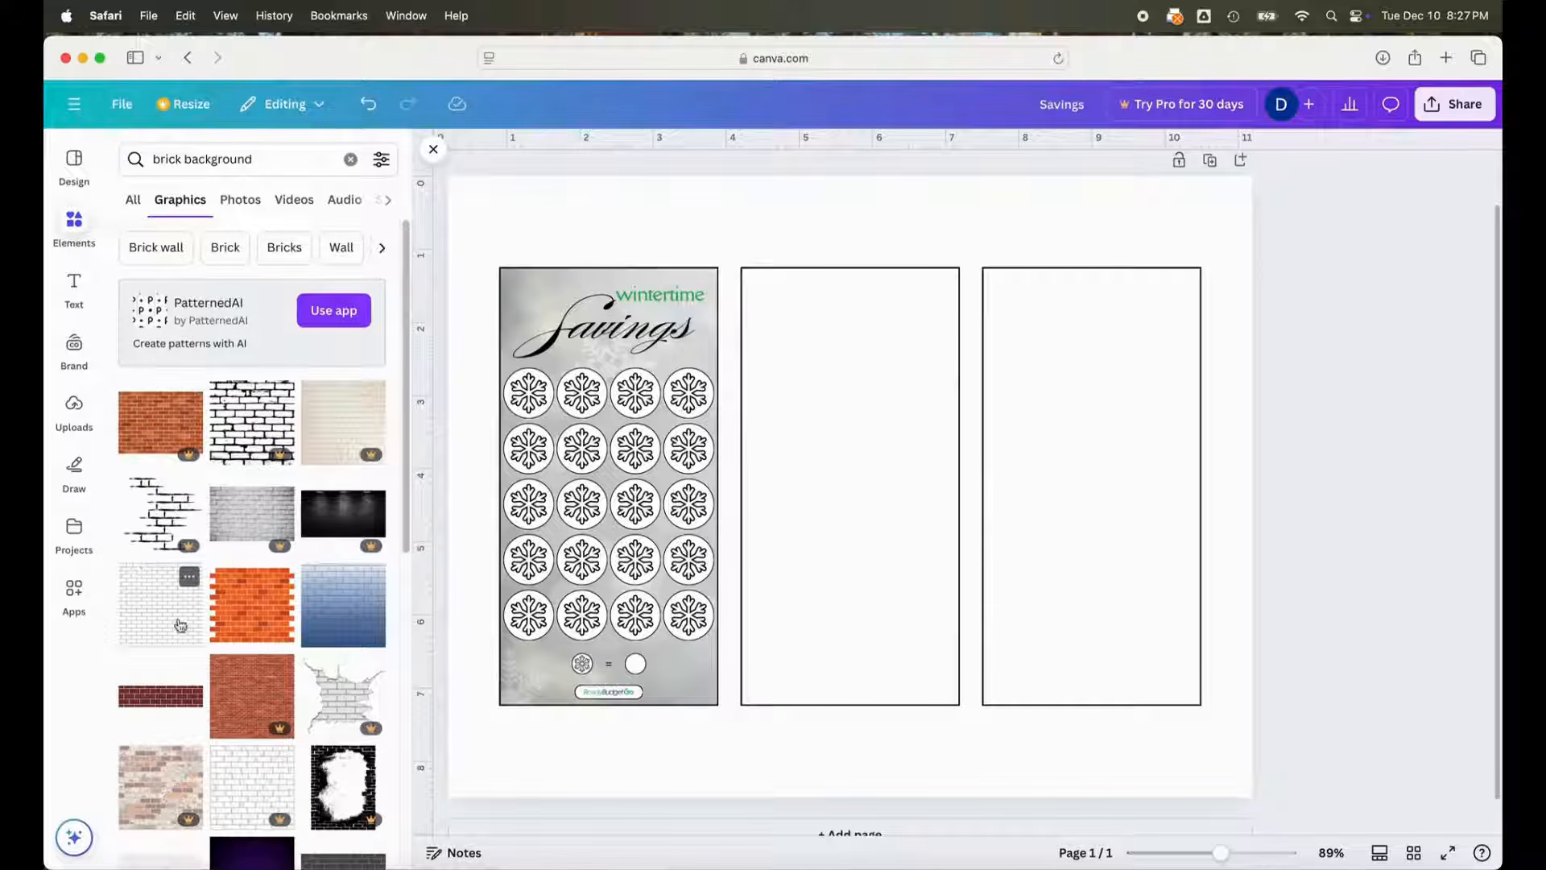
scroll(170, 611, "down", 5)
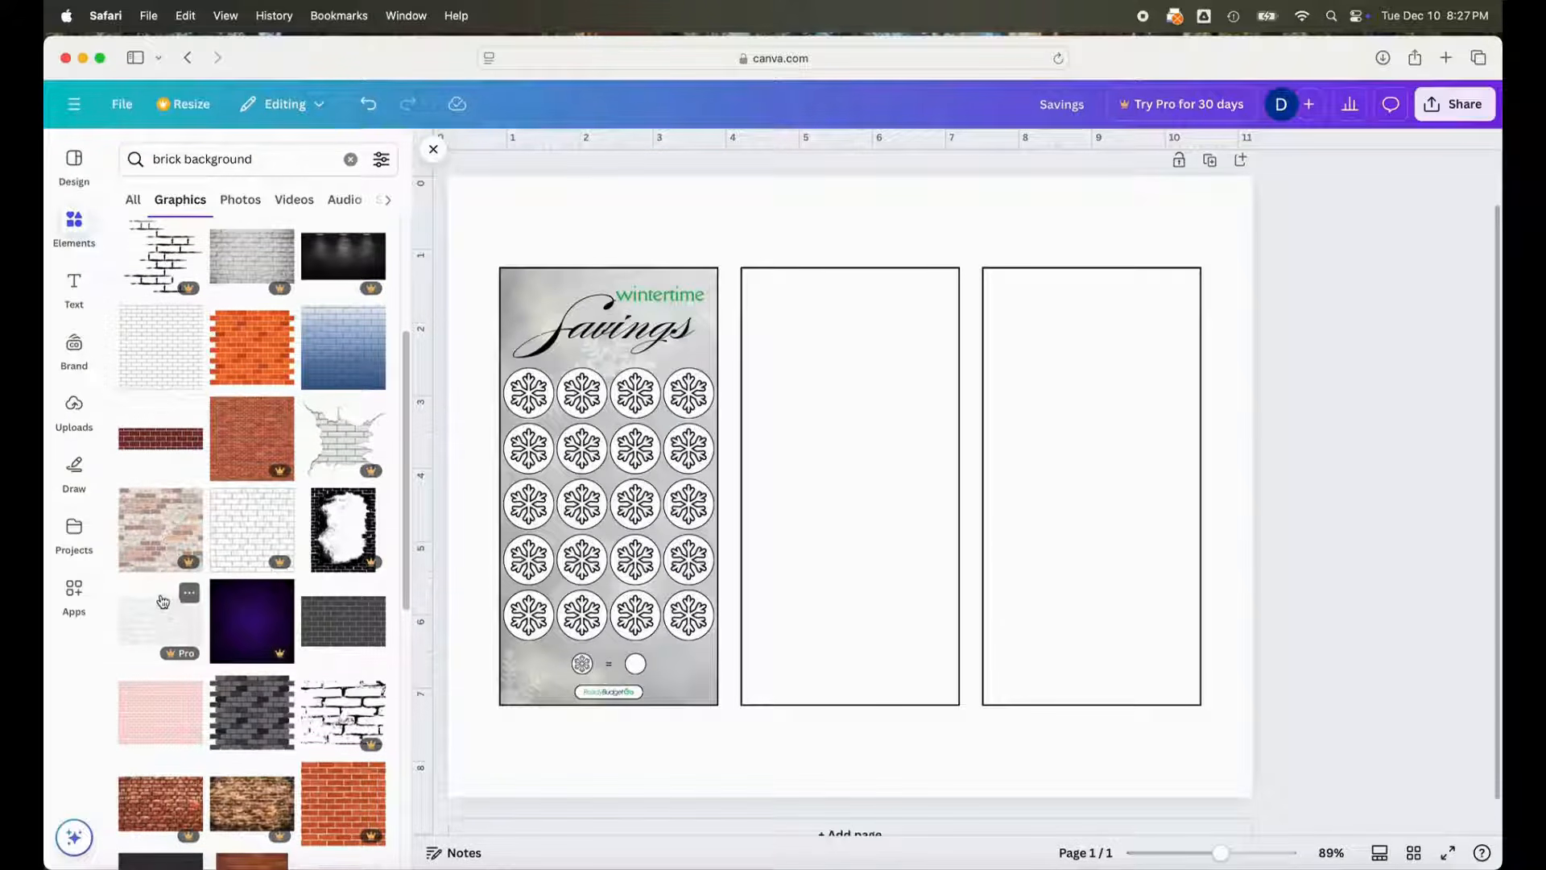
scroll(165, 604, "down", 8)
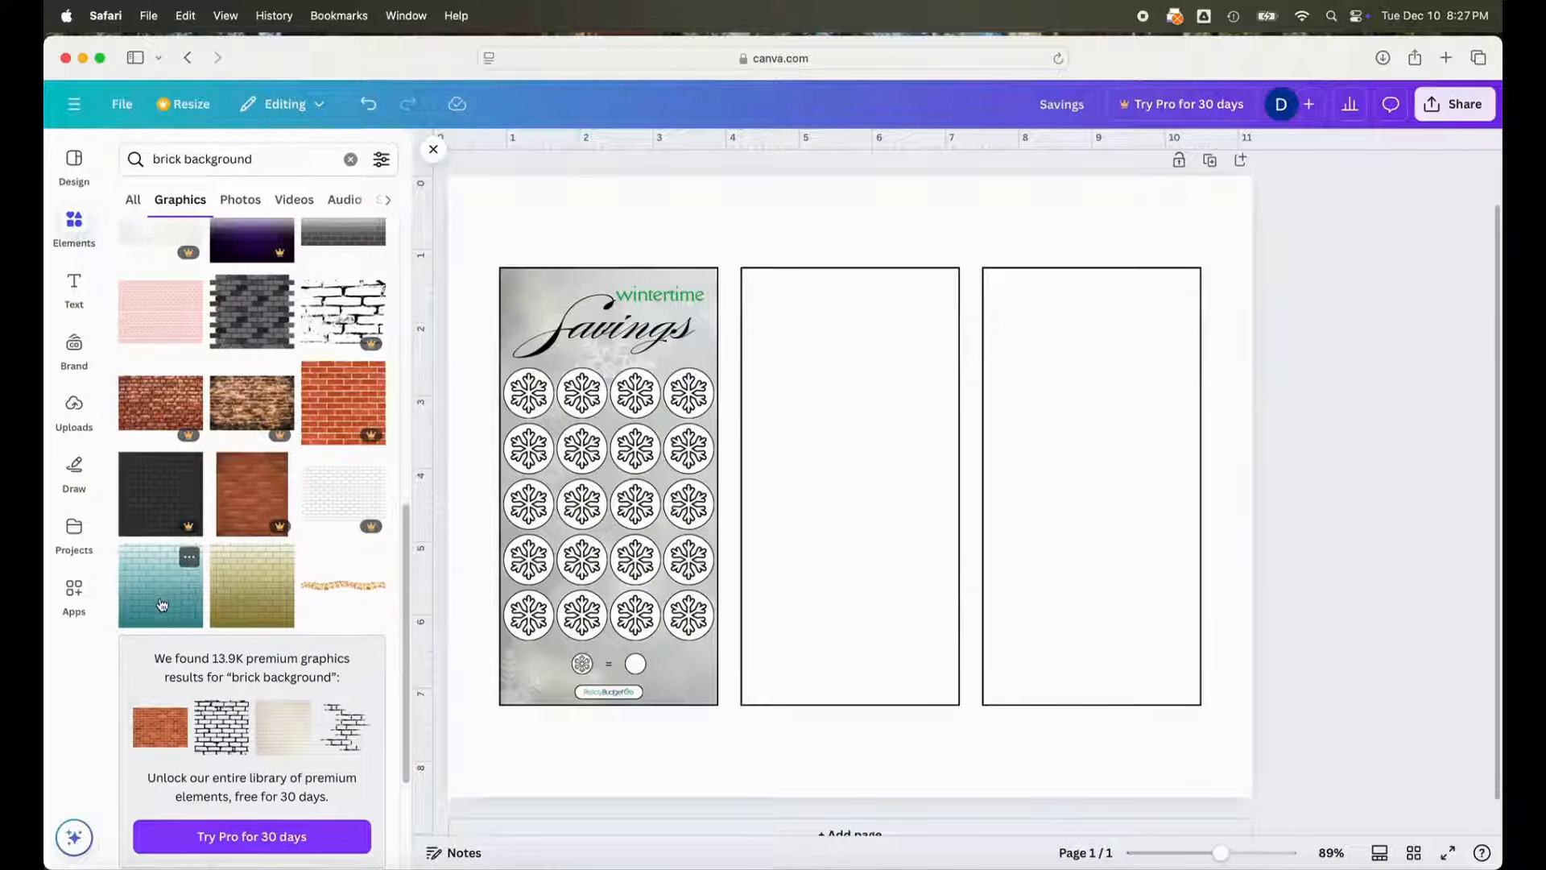
scroll(162, 604, "down", 7)
scroll(157, 600, "down", 5)
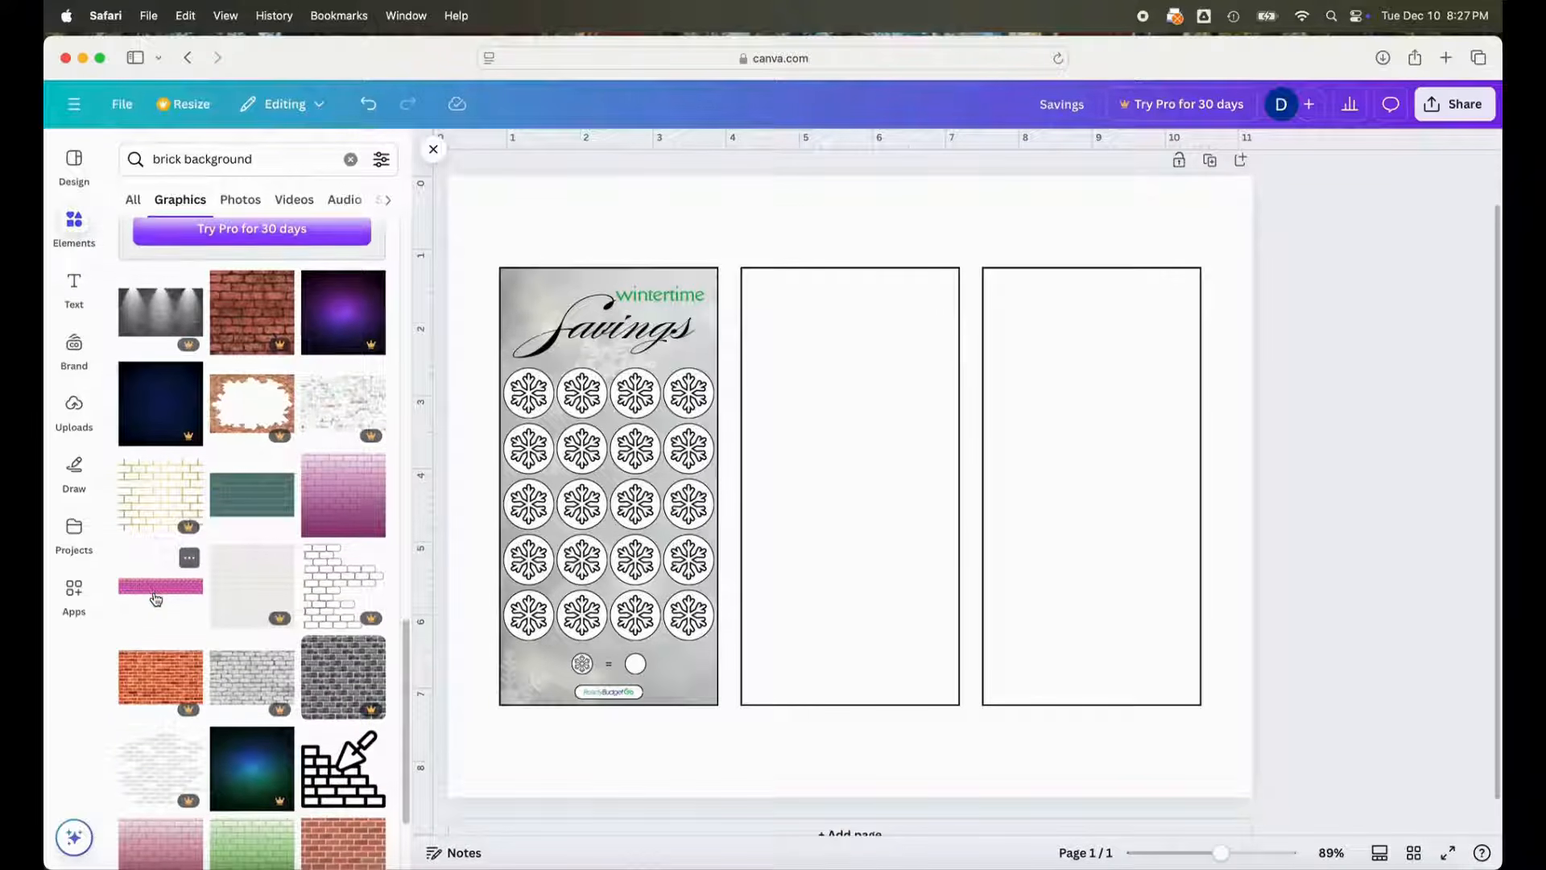
scroll(156, 599, "down", 3)
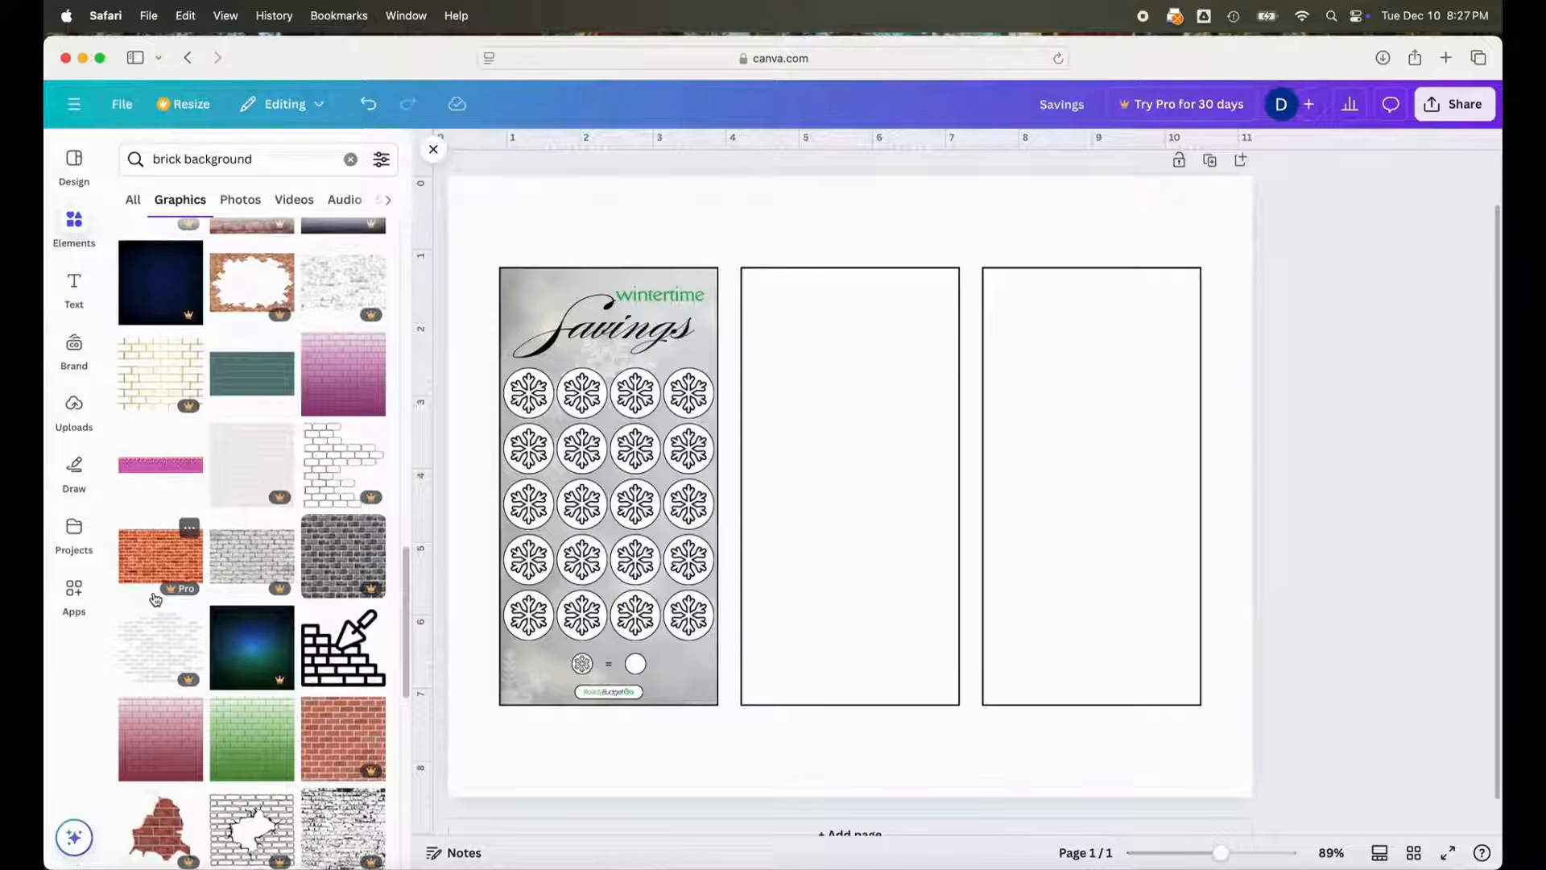
scroll(155, 598, "down", 5)
scroll(156, 599, "down", 10)
scroll(155, 599, "down", 5)
scroll(156, 598, "down", 7)
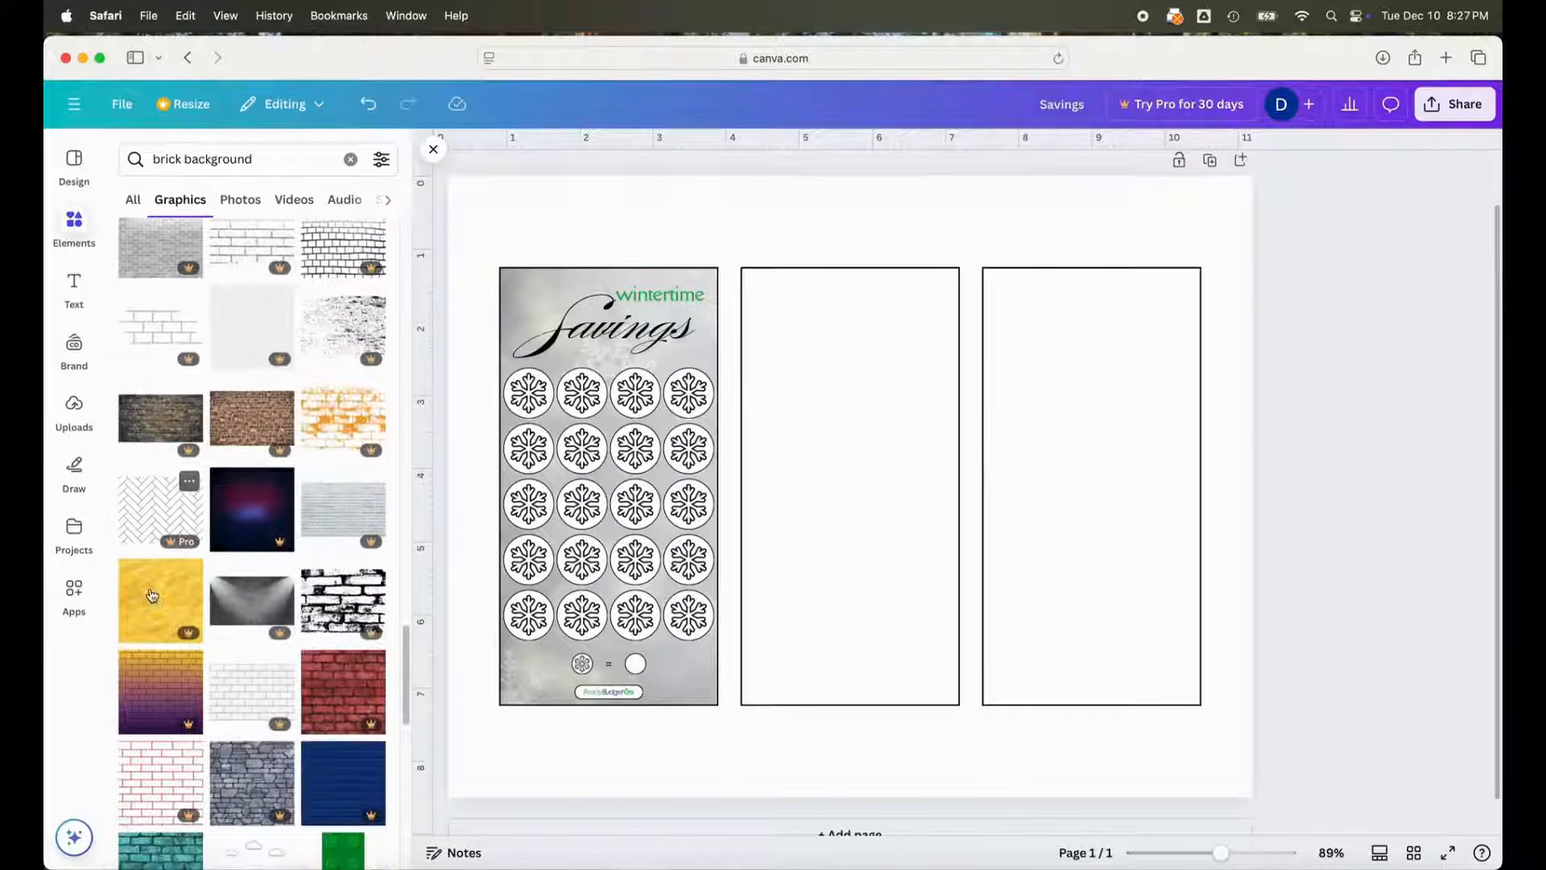
scroll(153, 596, "down", 10)
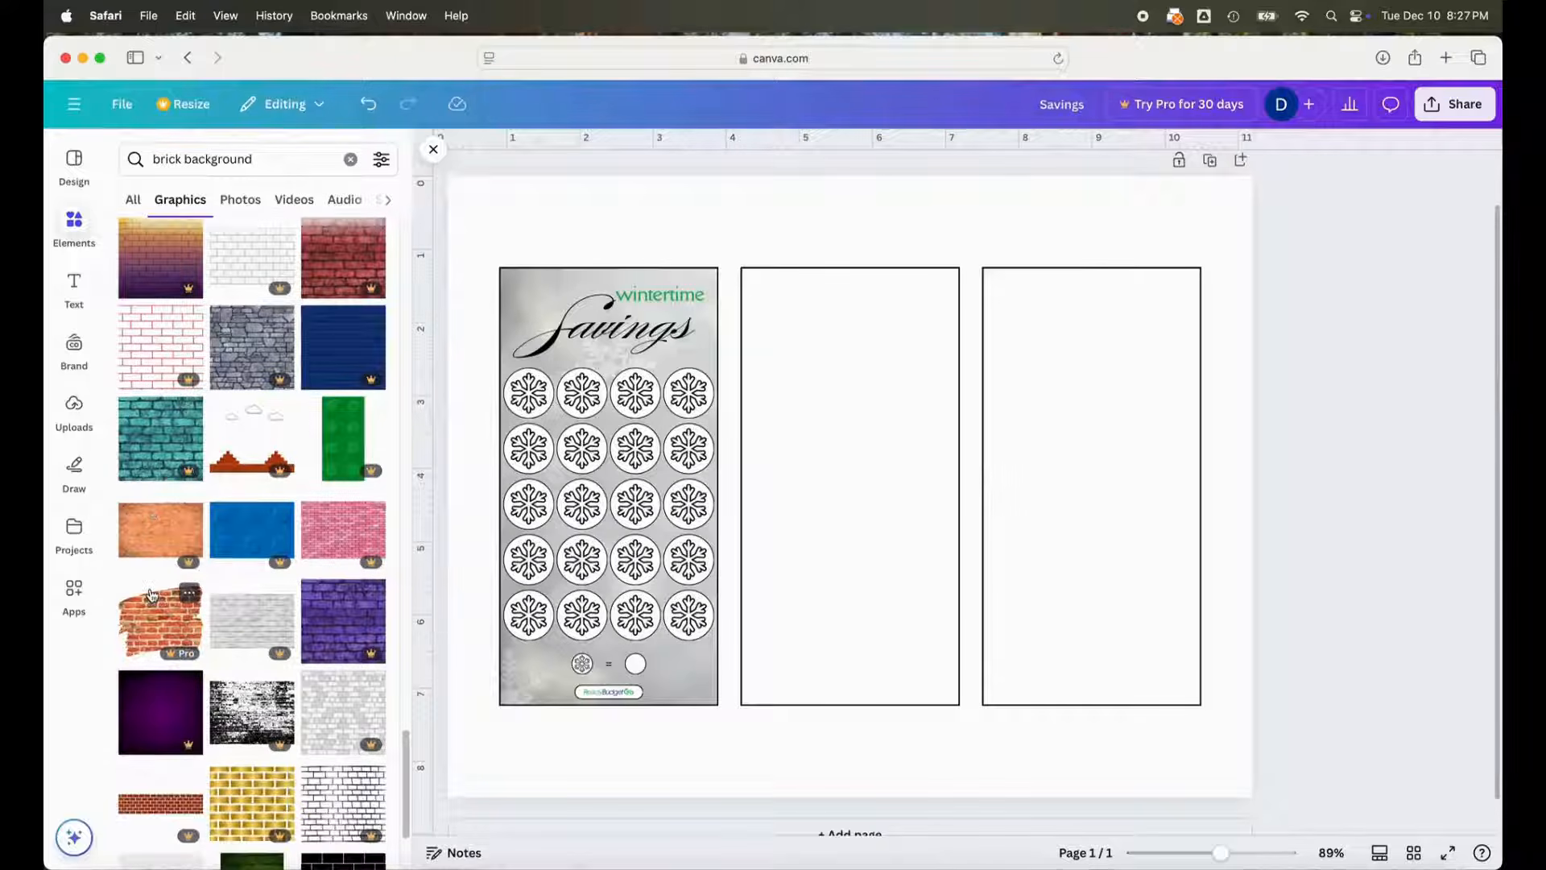
- Search the graphics for "red brick background" instead
triple_click(177, 158)
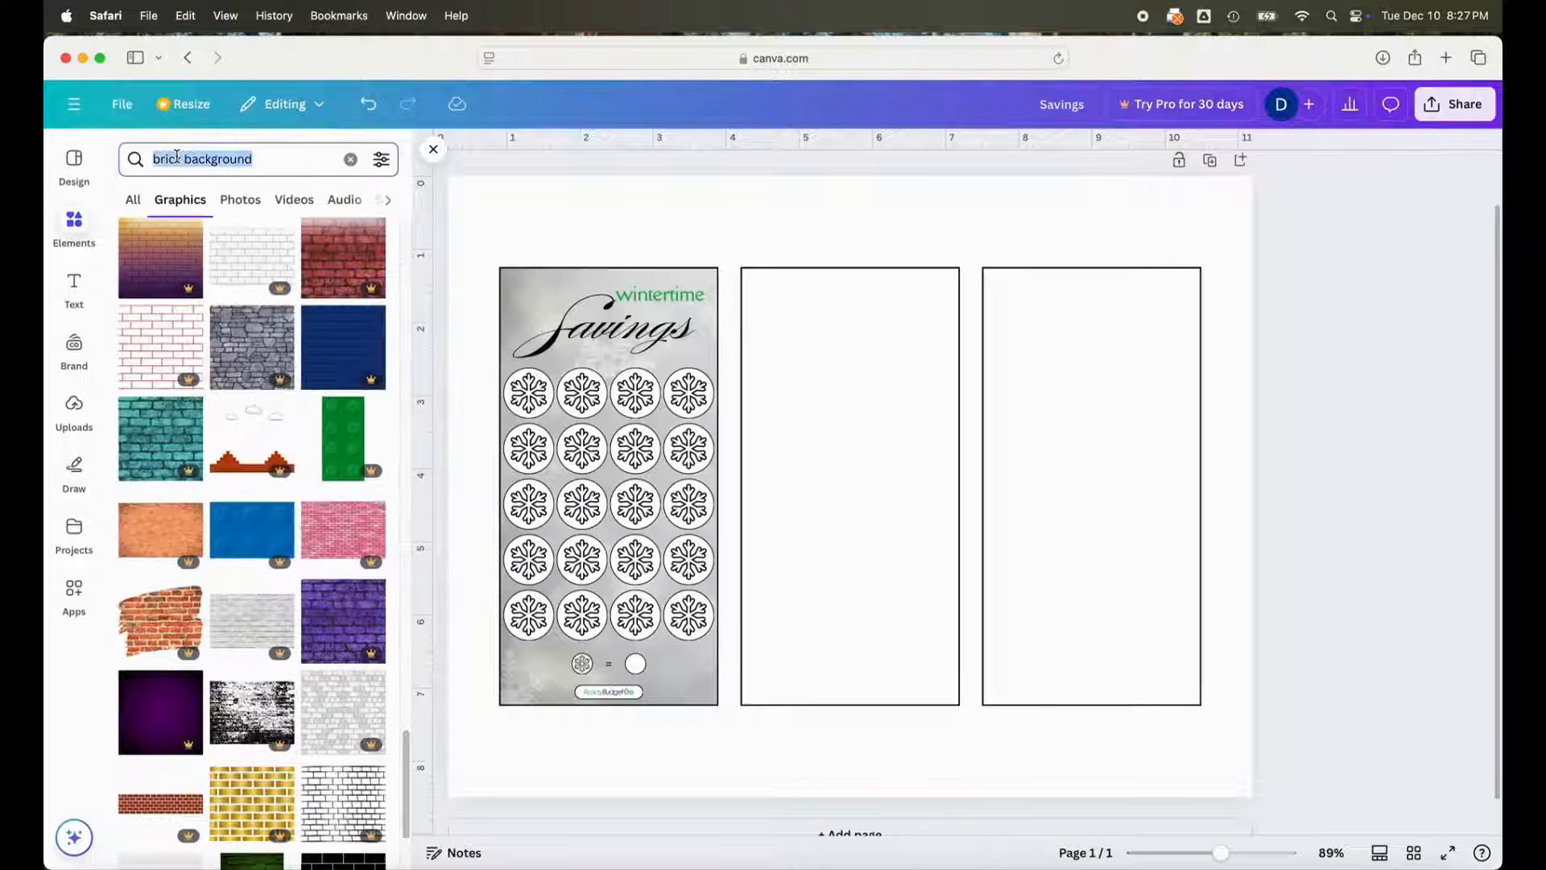
type("red bri")
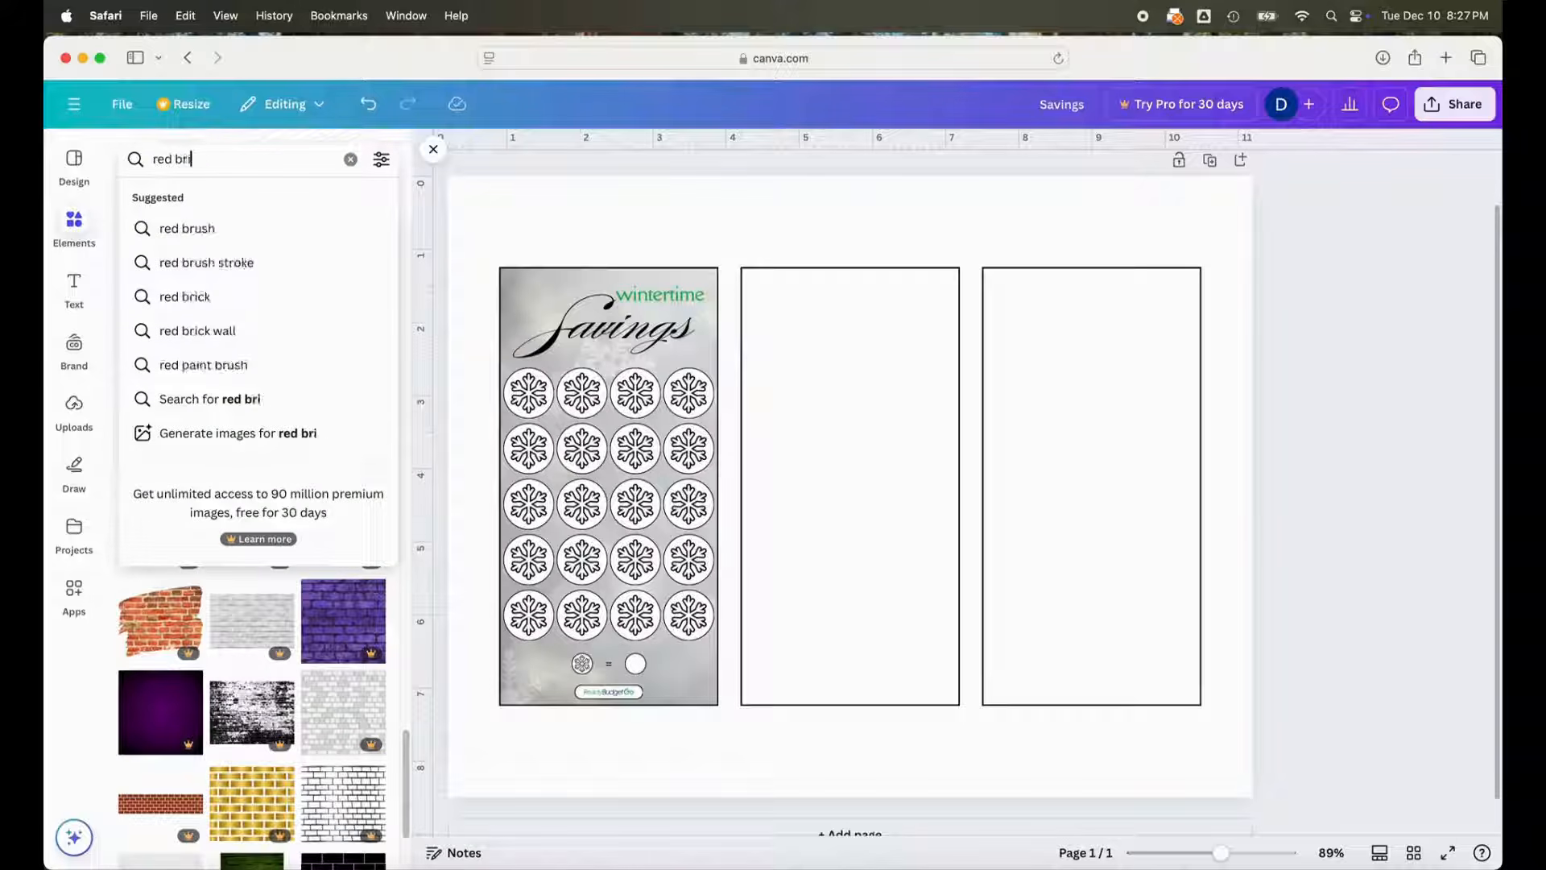
type("ck background")
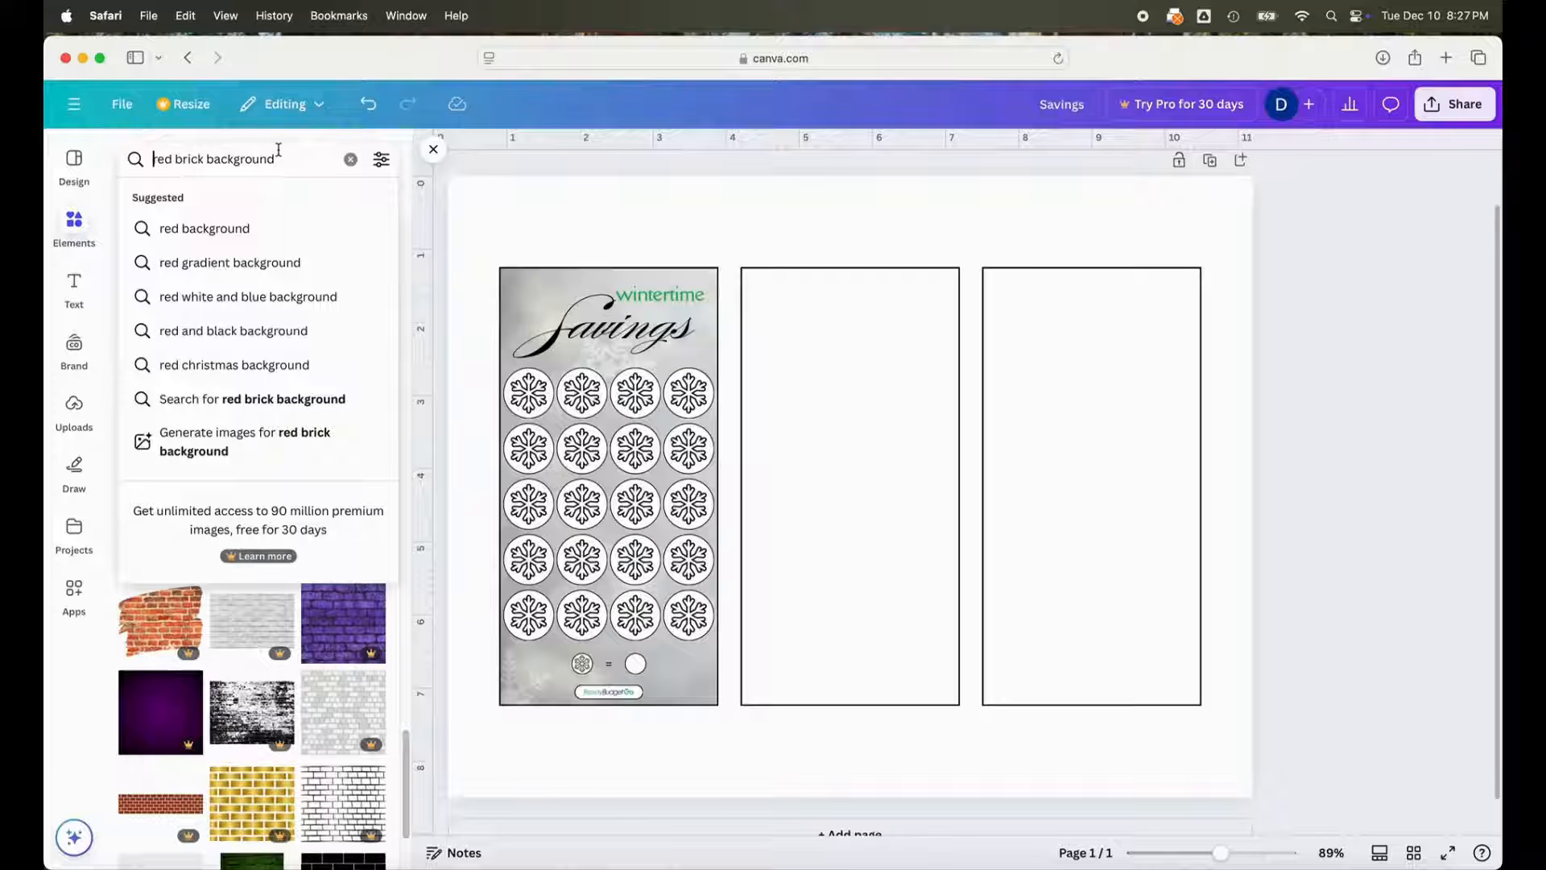
key("Return")
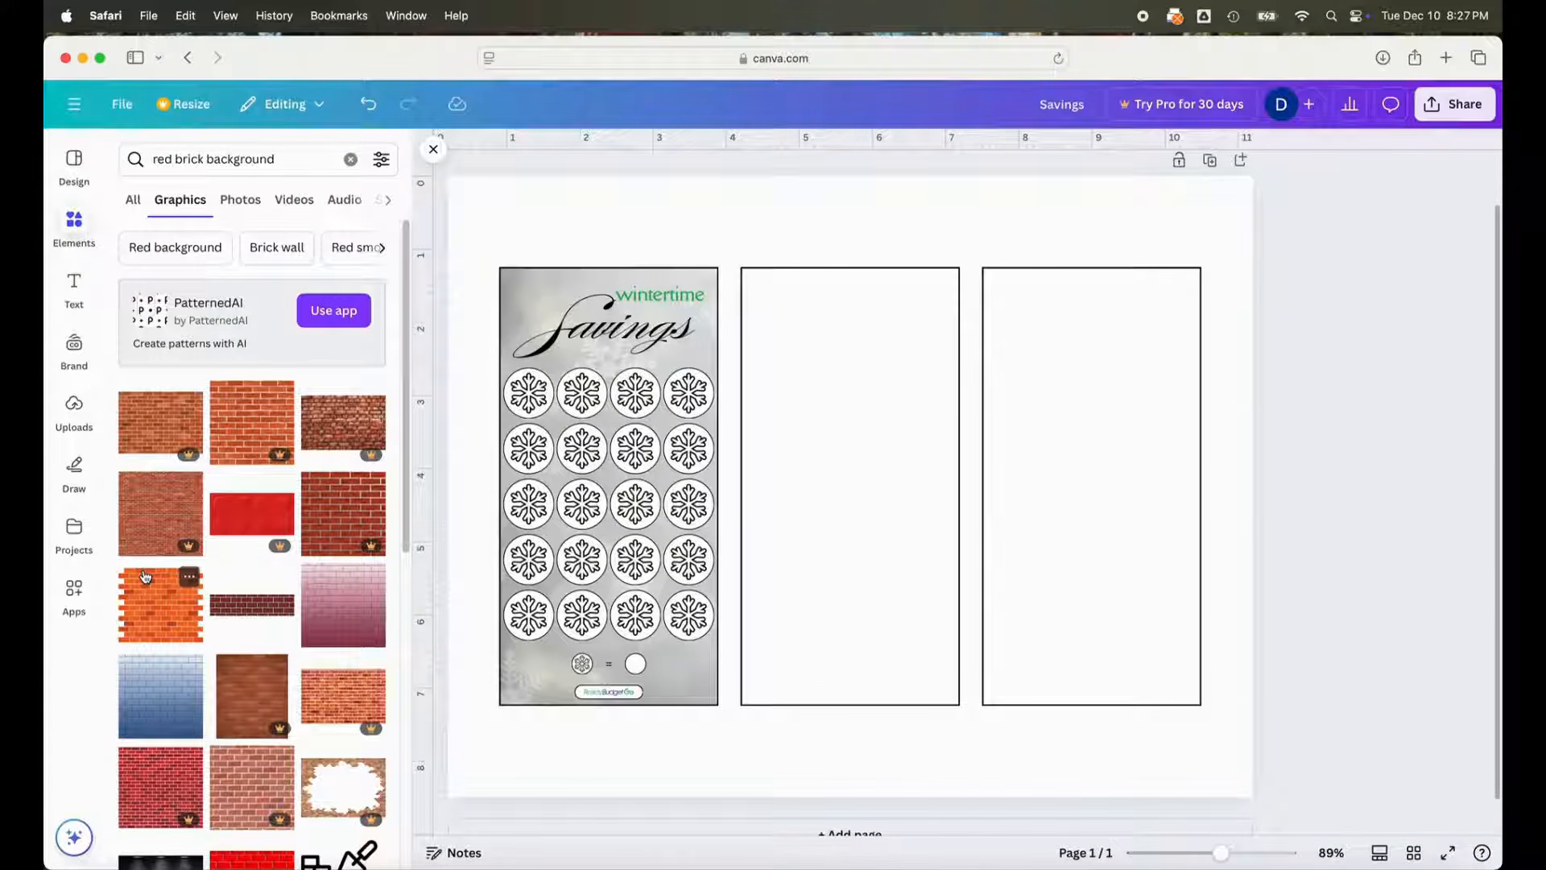
- Look through the "red brick background" graphics for a brick pattern suited to the second tracker
scroll(145, 576, "down", 1)
scroll(145, 575, "down", 2)
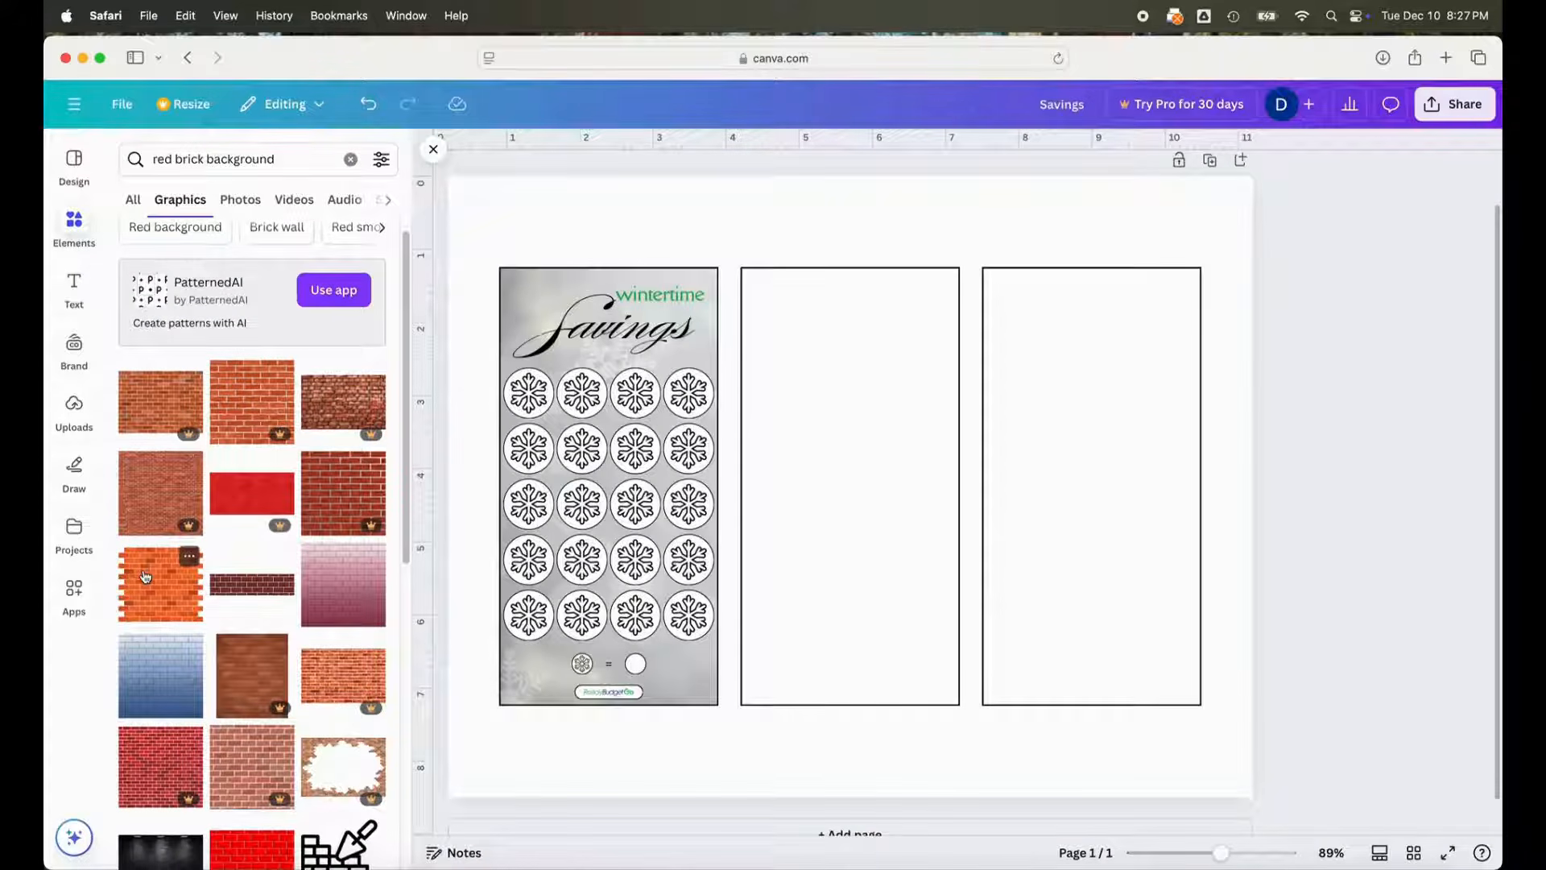
scroll(144, 575, "down", 1)
scroll(145, 575, "down", 5)
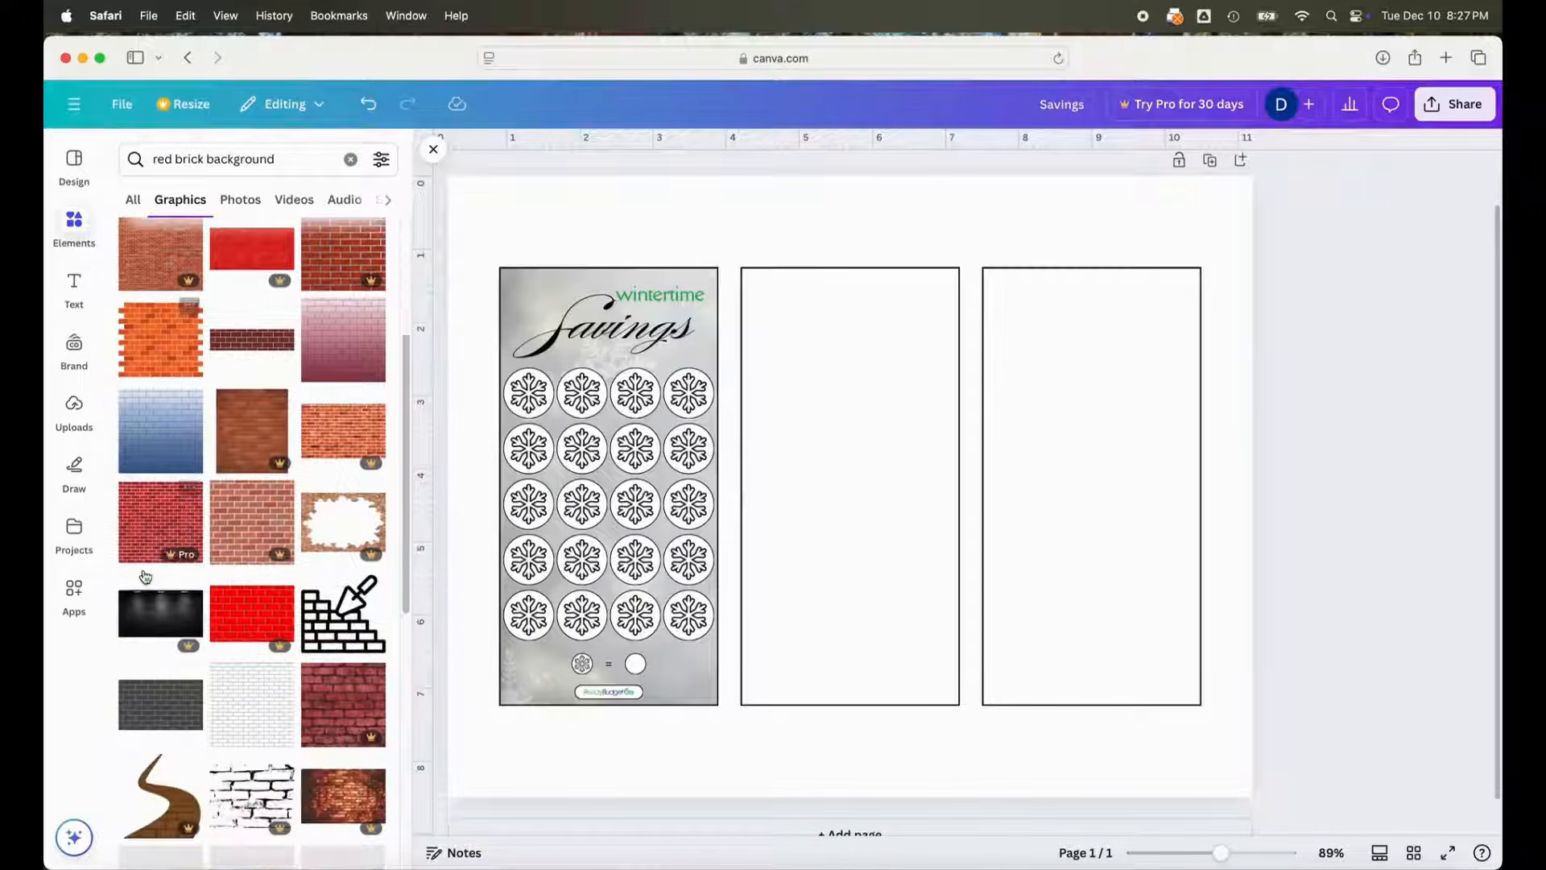
scroll(145, 575, "down", 6)
scroll(145, 575, "down", 1)
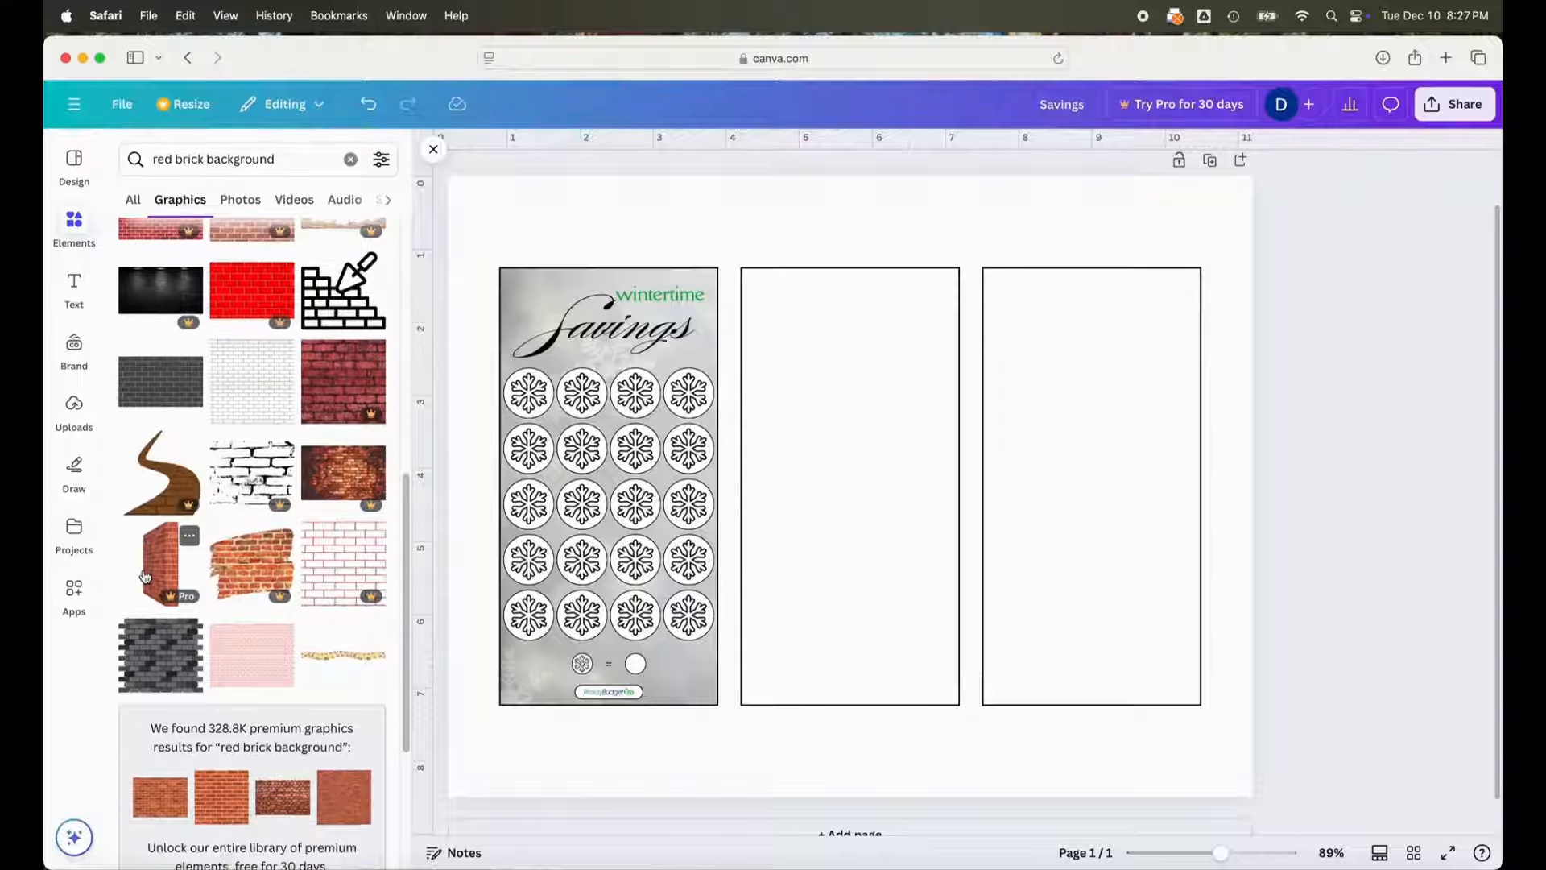
scroll(145, 575, "down", 1)
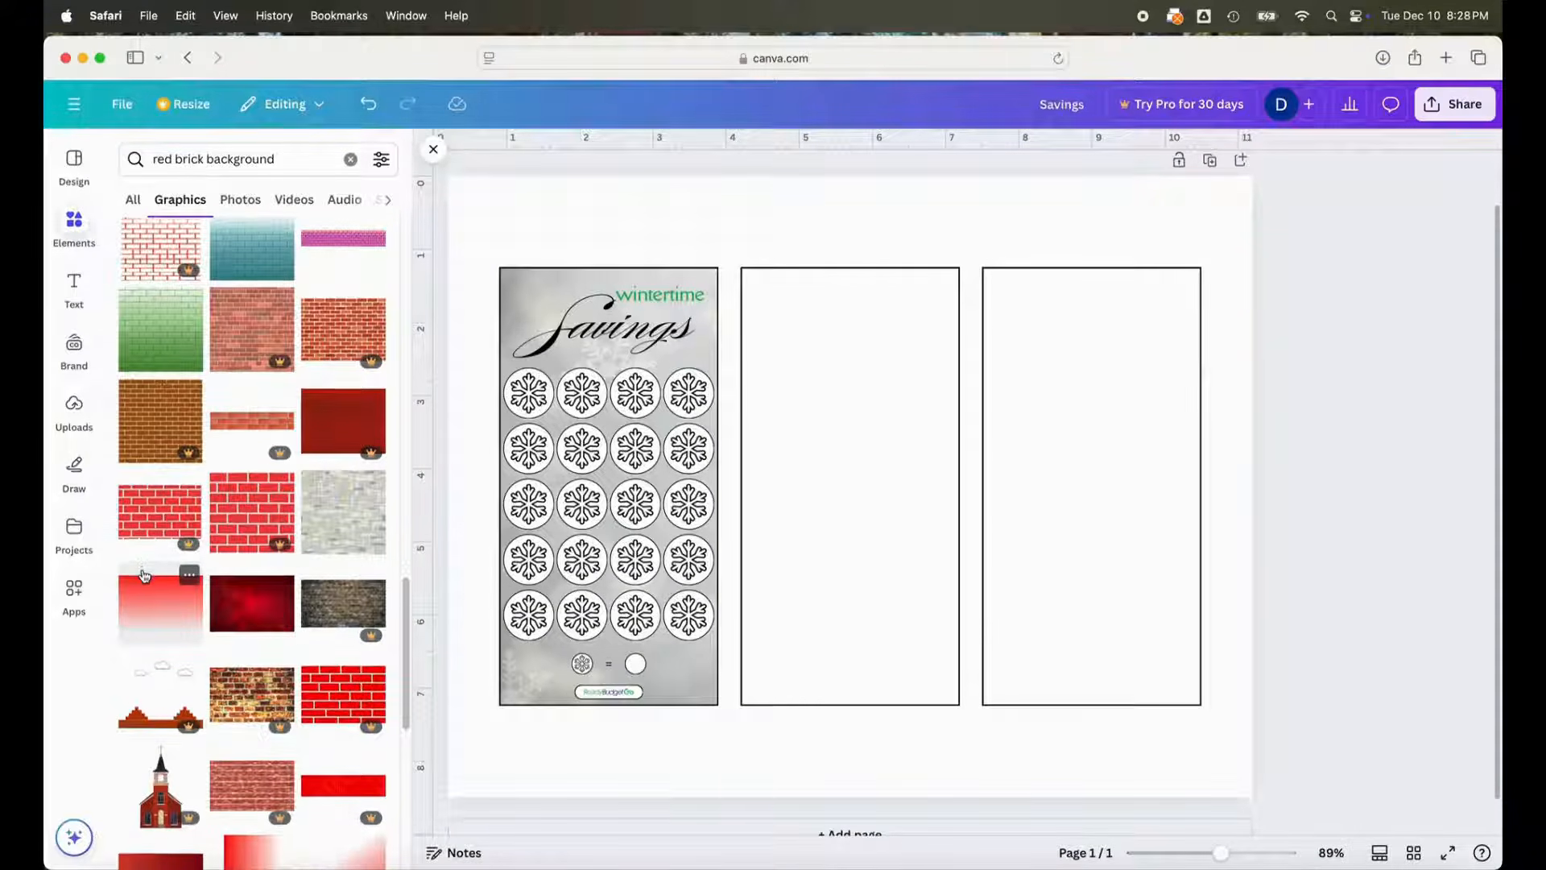
scroll(145, 575, "down", 2)
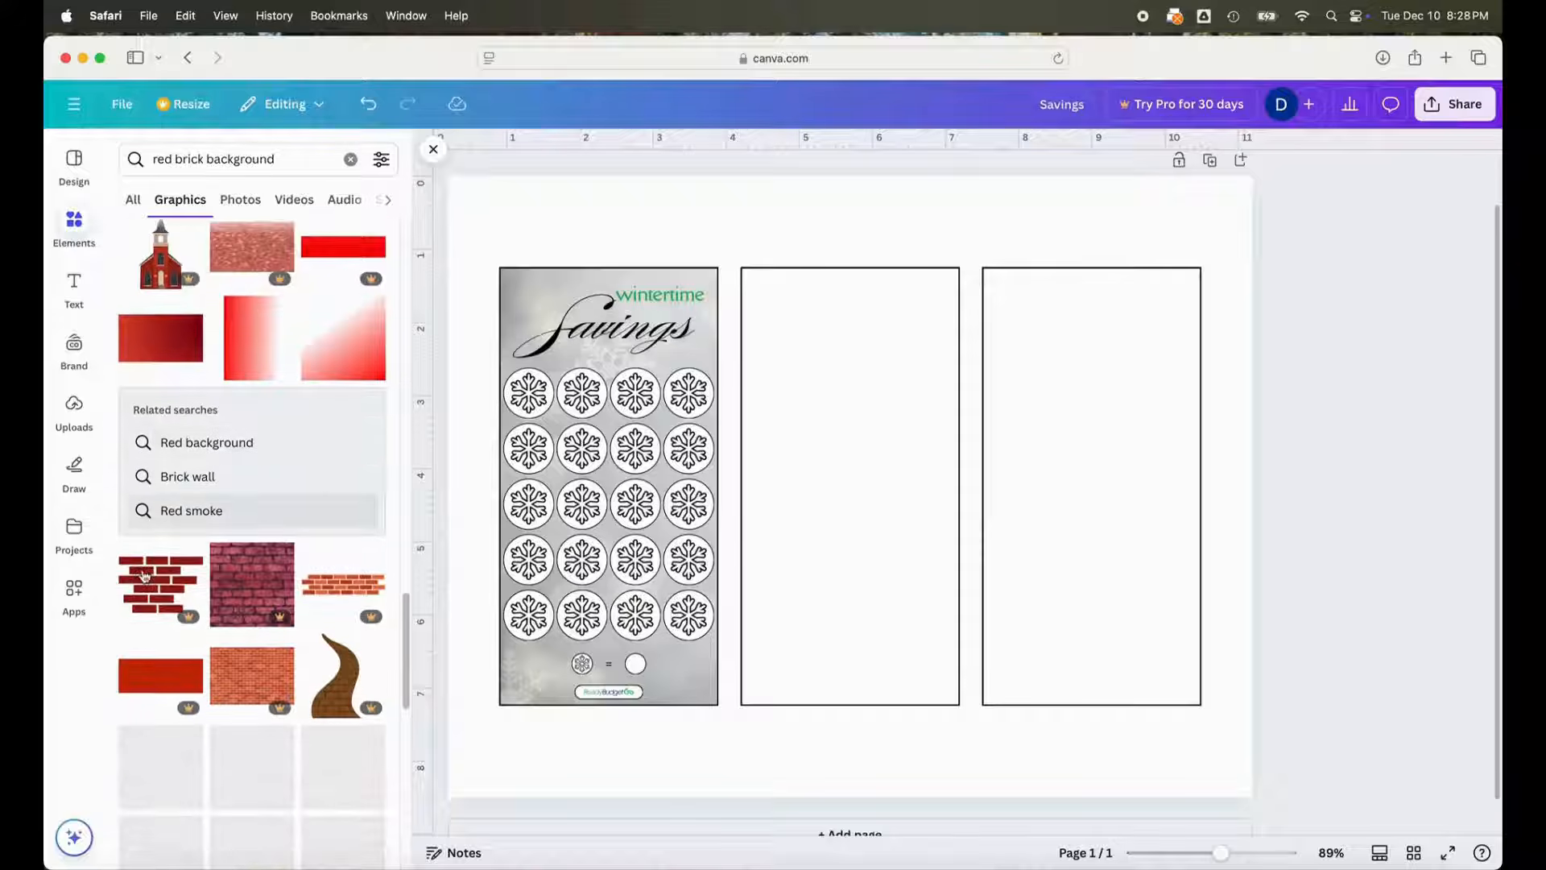
scroll(144, 575, "down", 1)
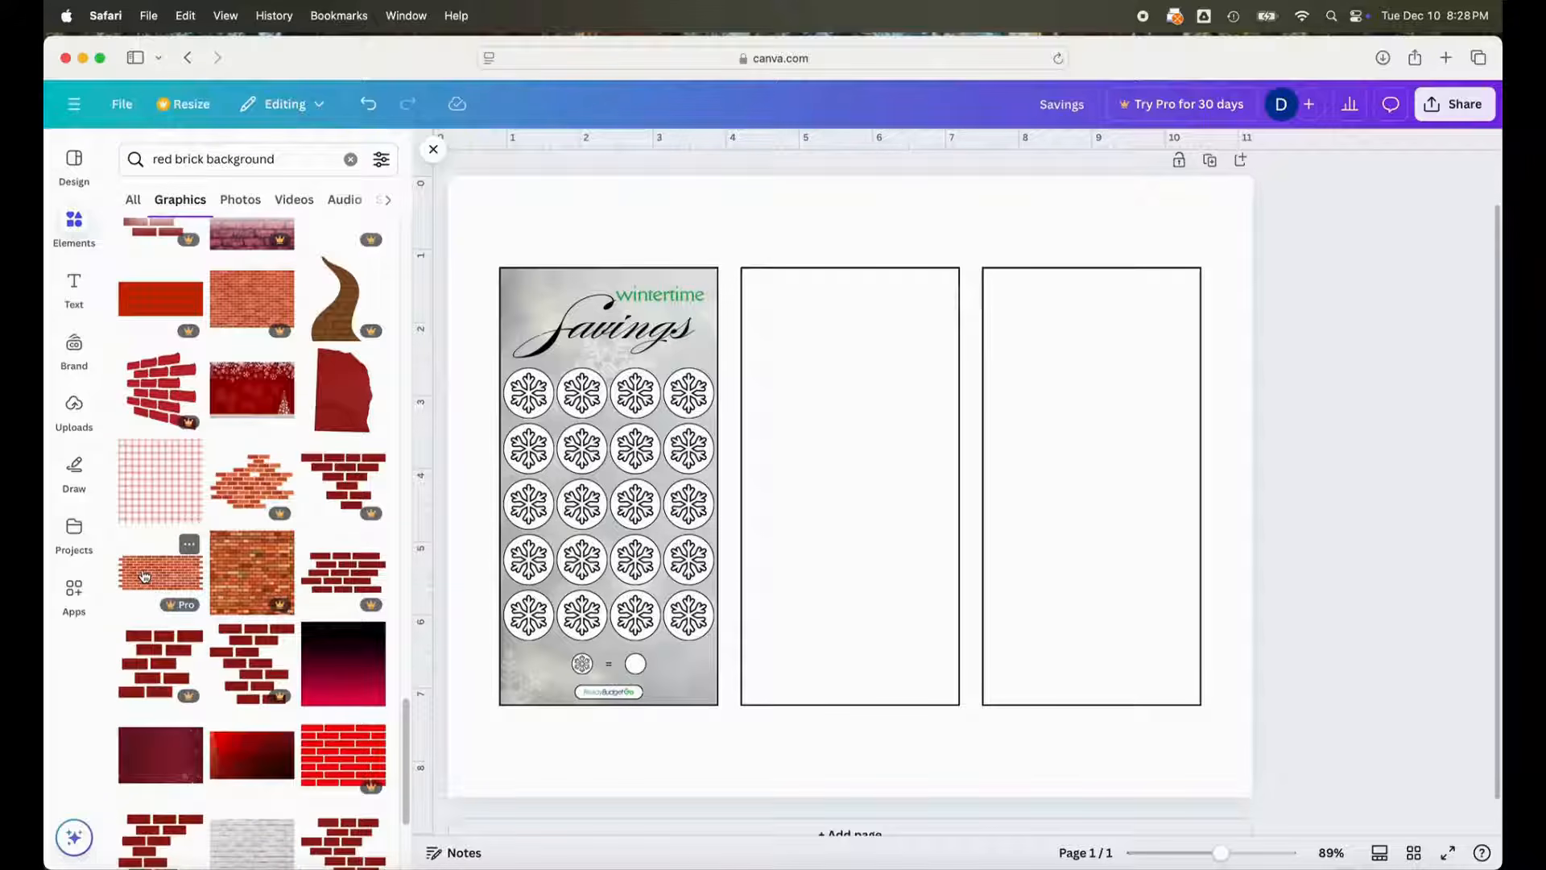
scroll(145, 576, "down", 2)
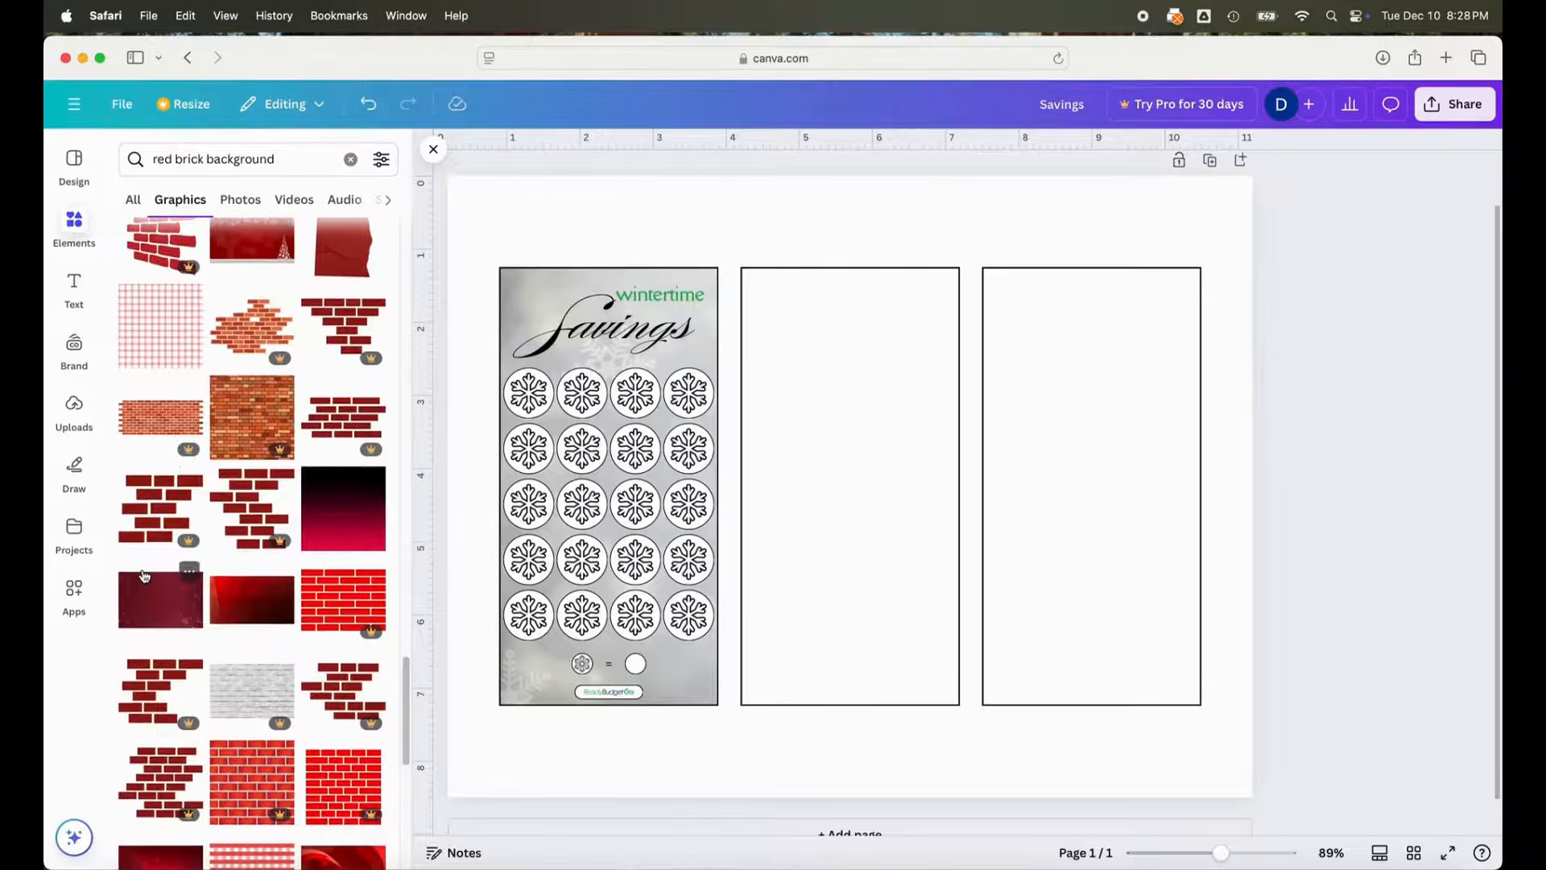
scroll(145, 575, "down", 3)
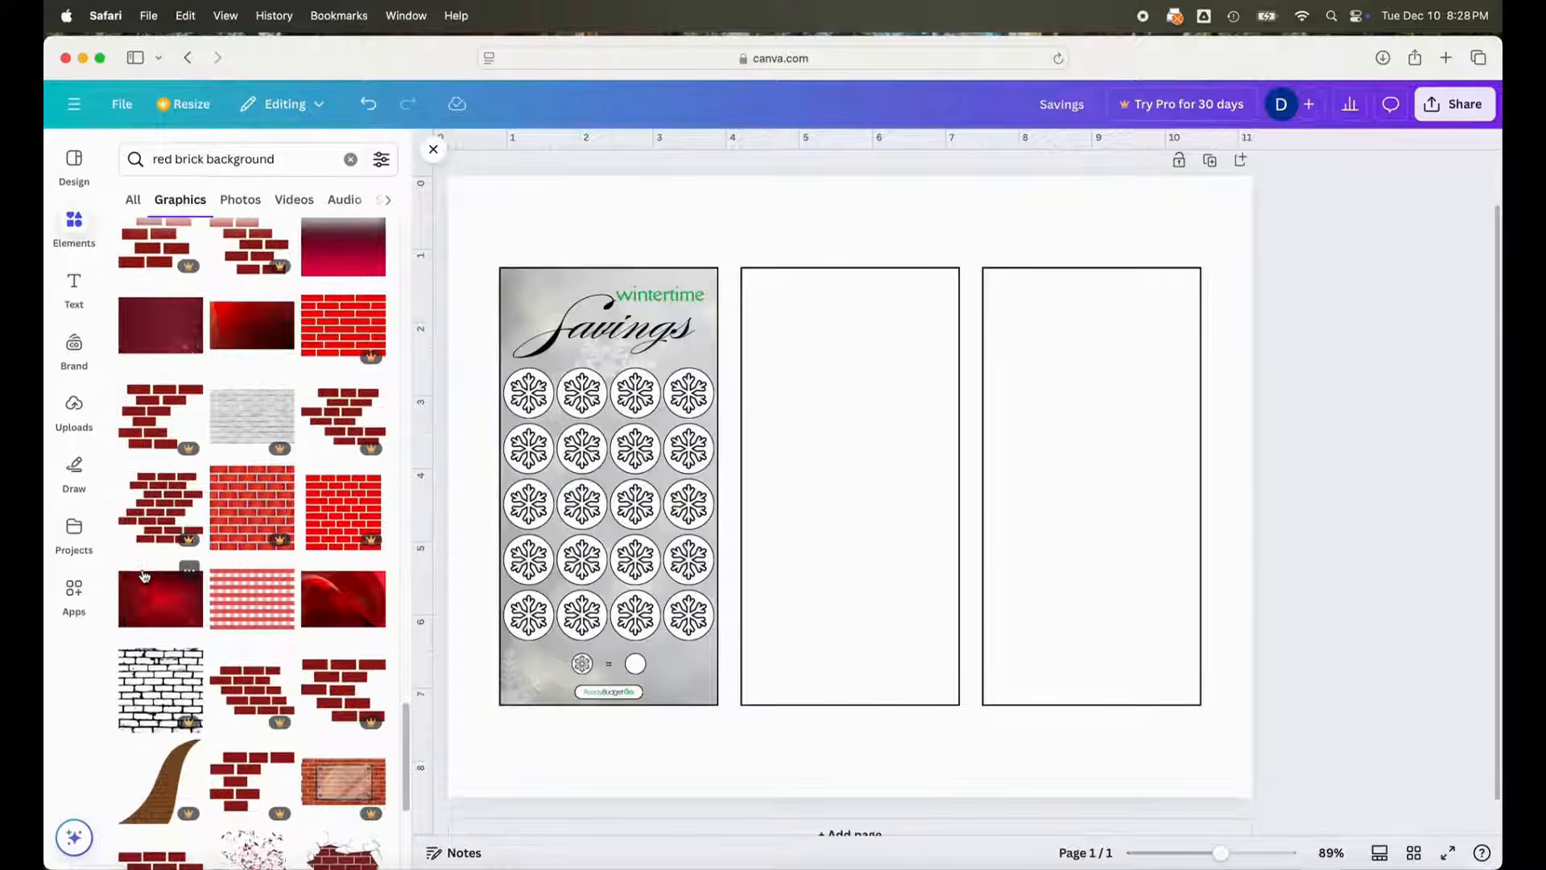
scroll(143, 575, "down", 5)
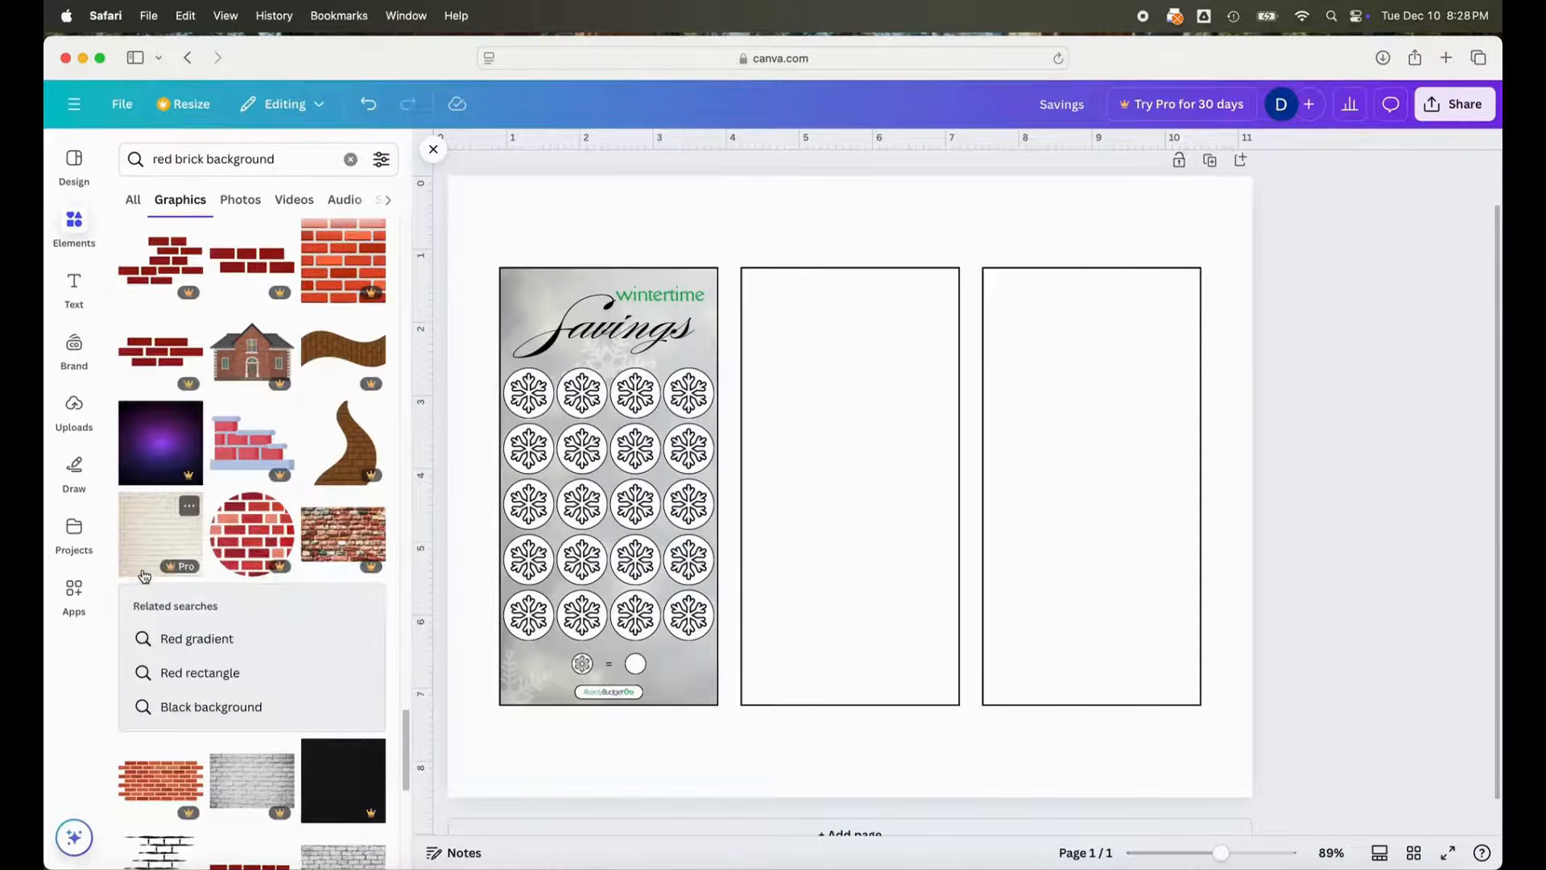
scroll(143, 575, "down", 5)
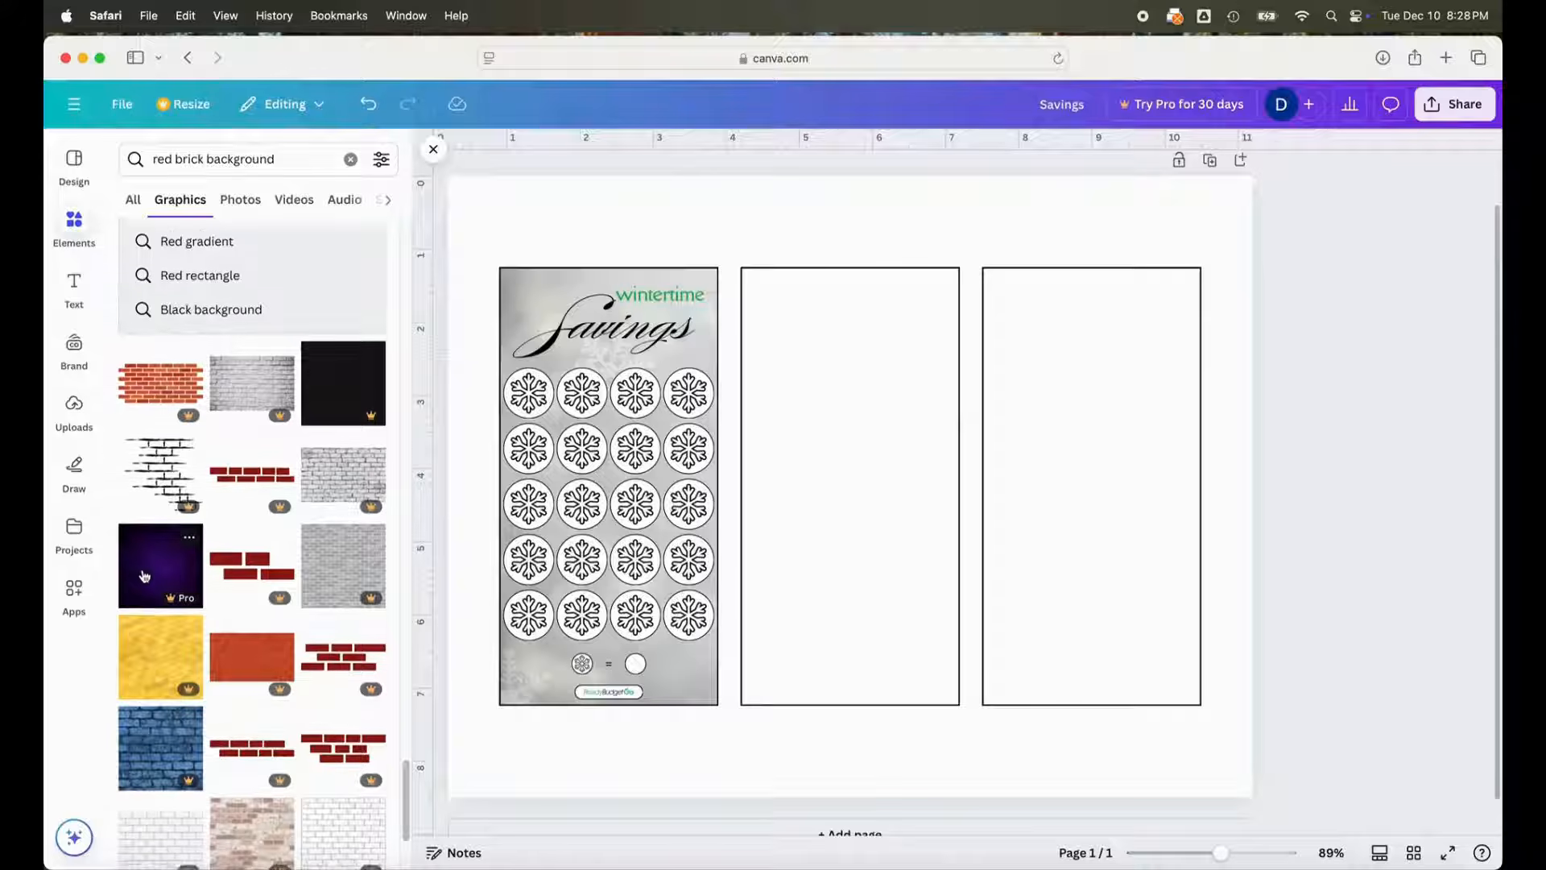
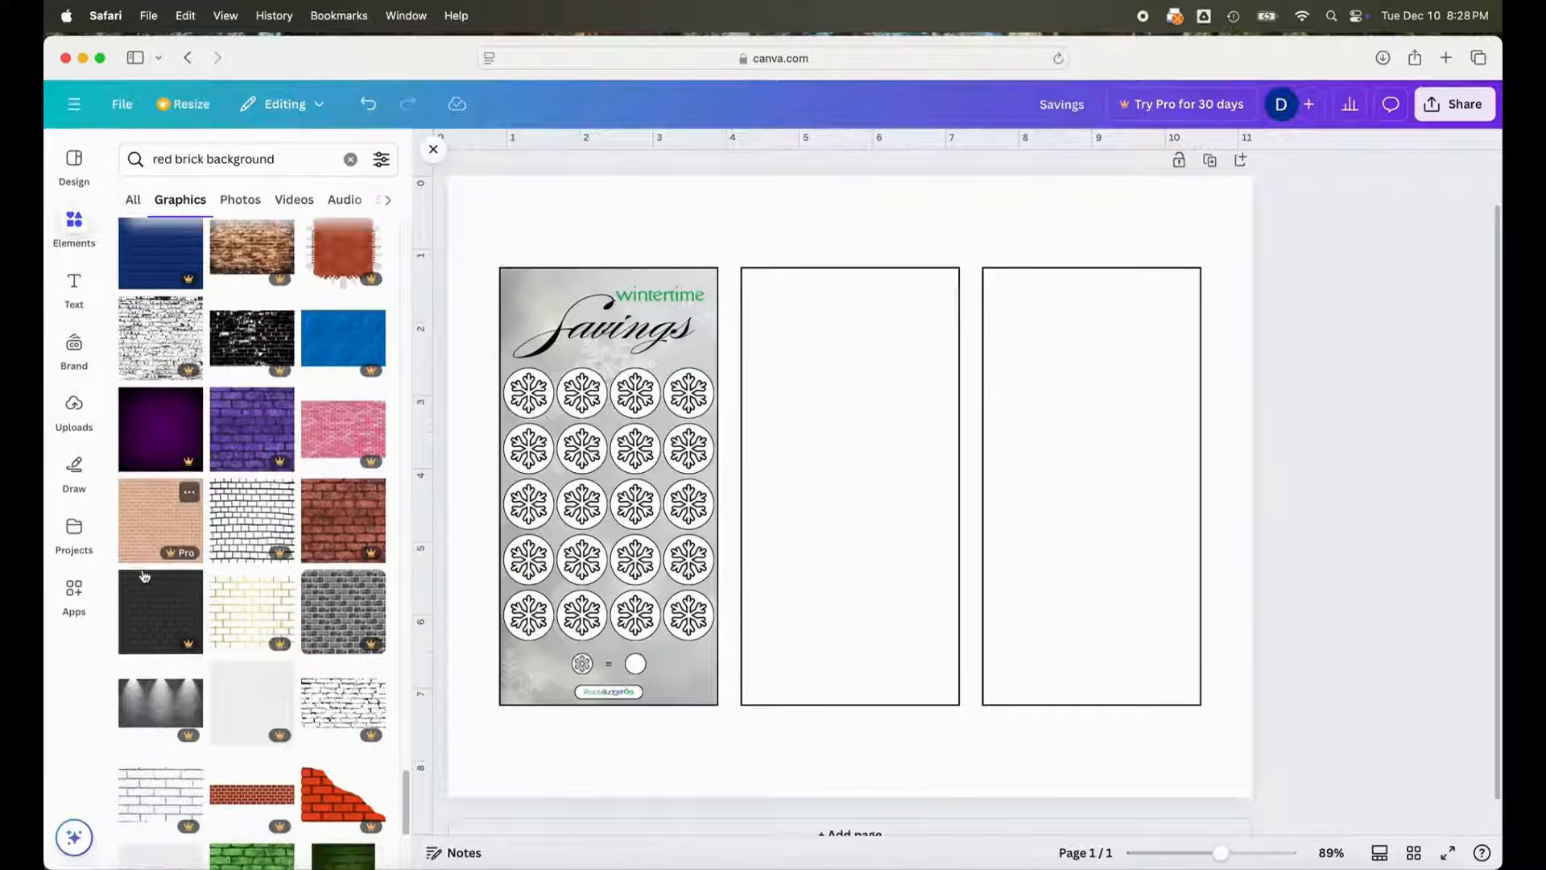
scroll(145, 575, "down", 1)
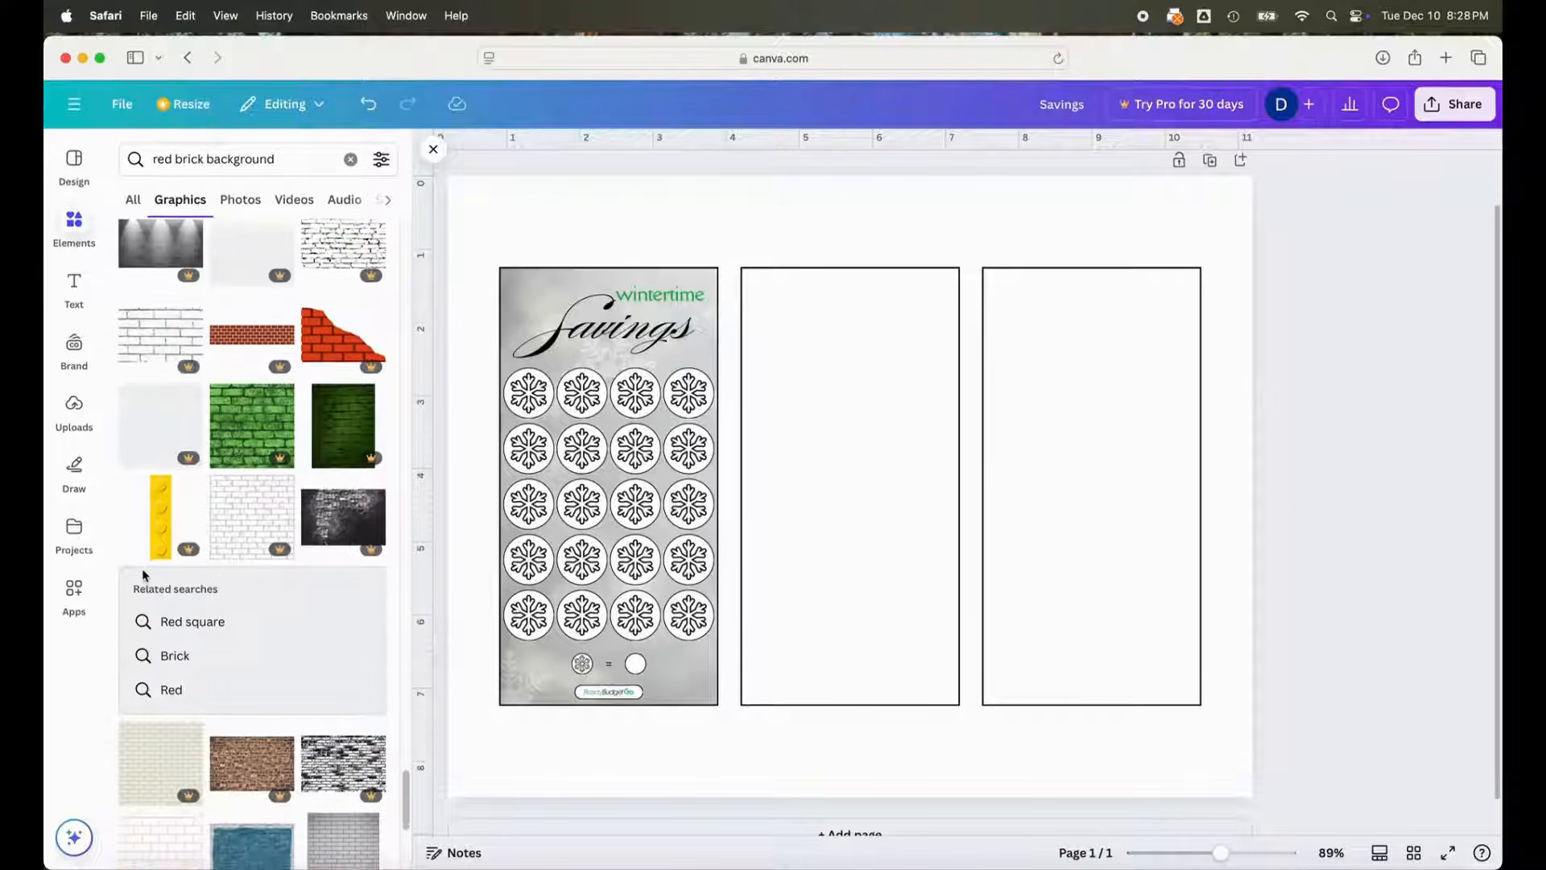
scroll(145, 576, "down", 3)
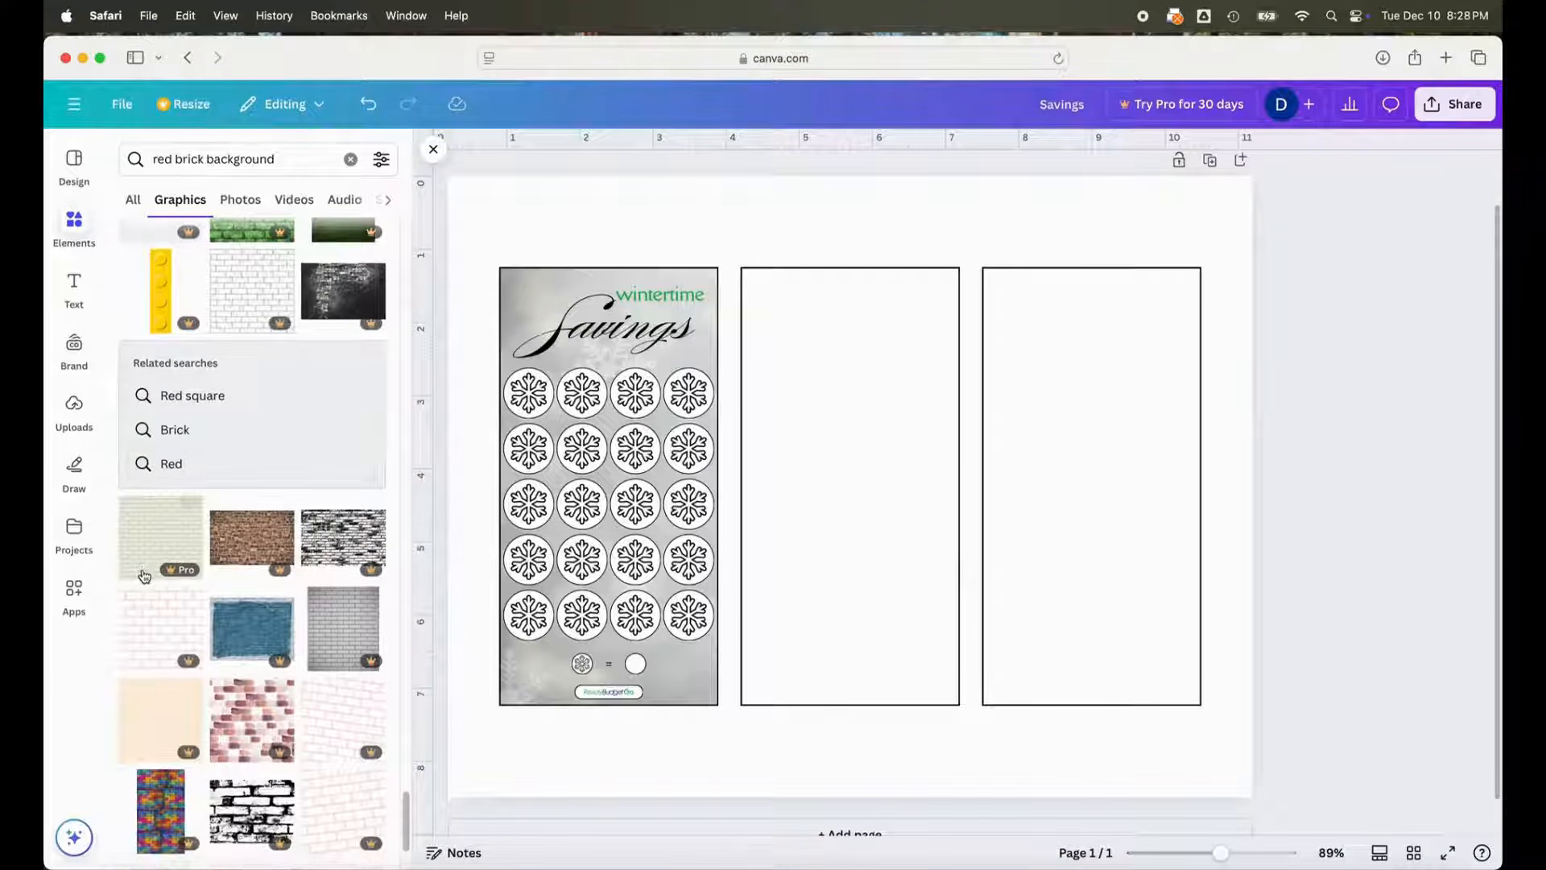
scroll(144, 575, "down", 8)
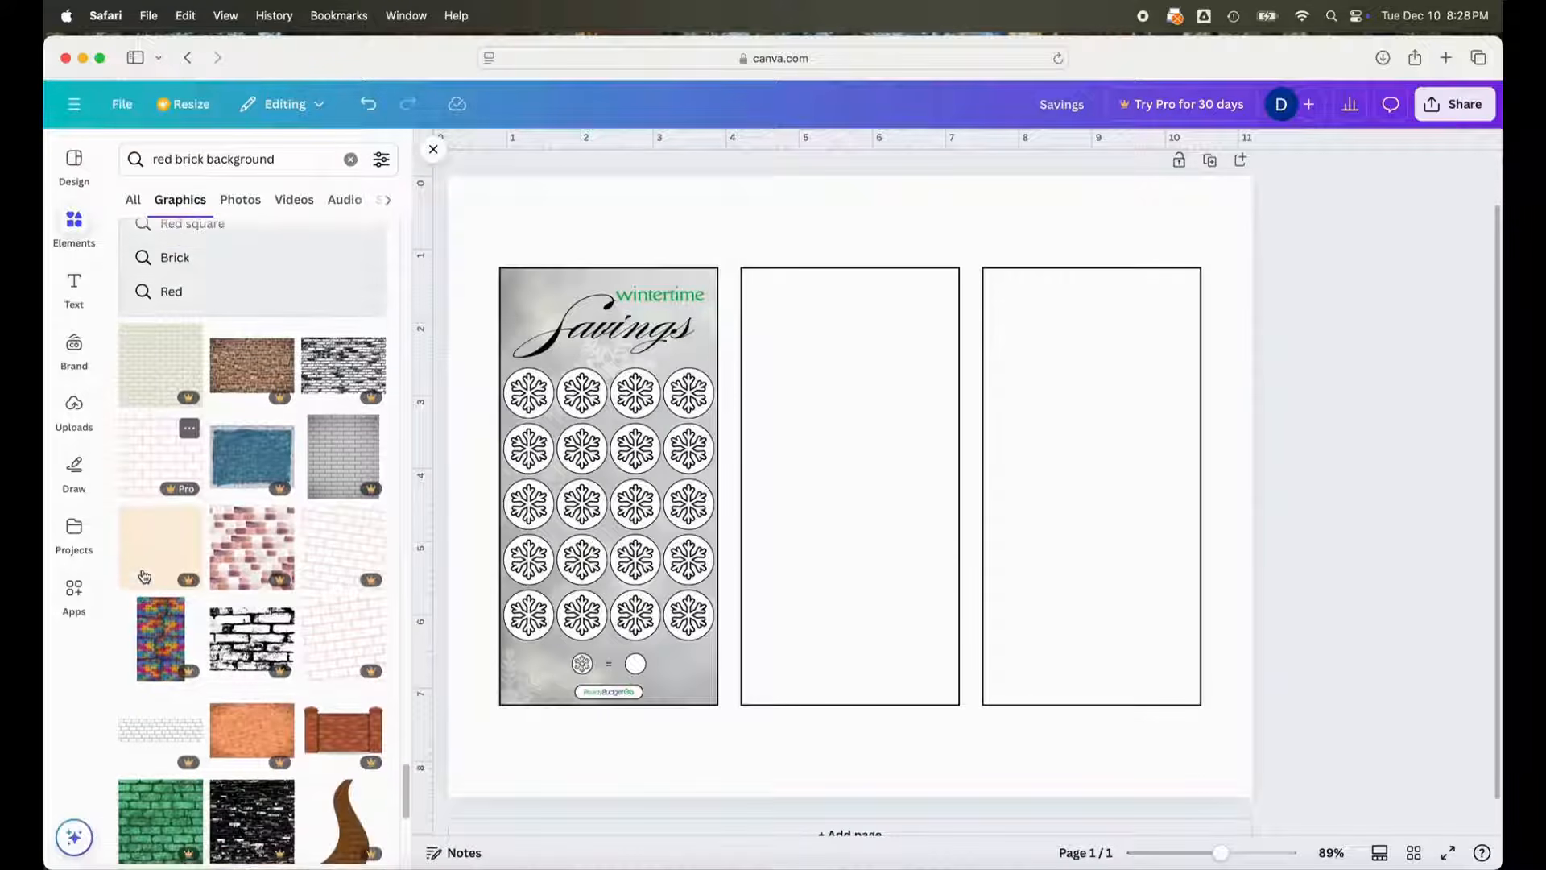
scroll(144, 575, "down", 10)
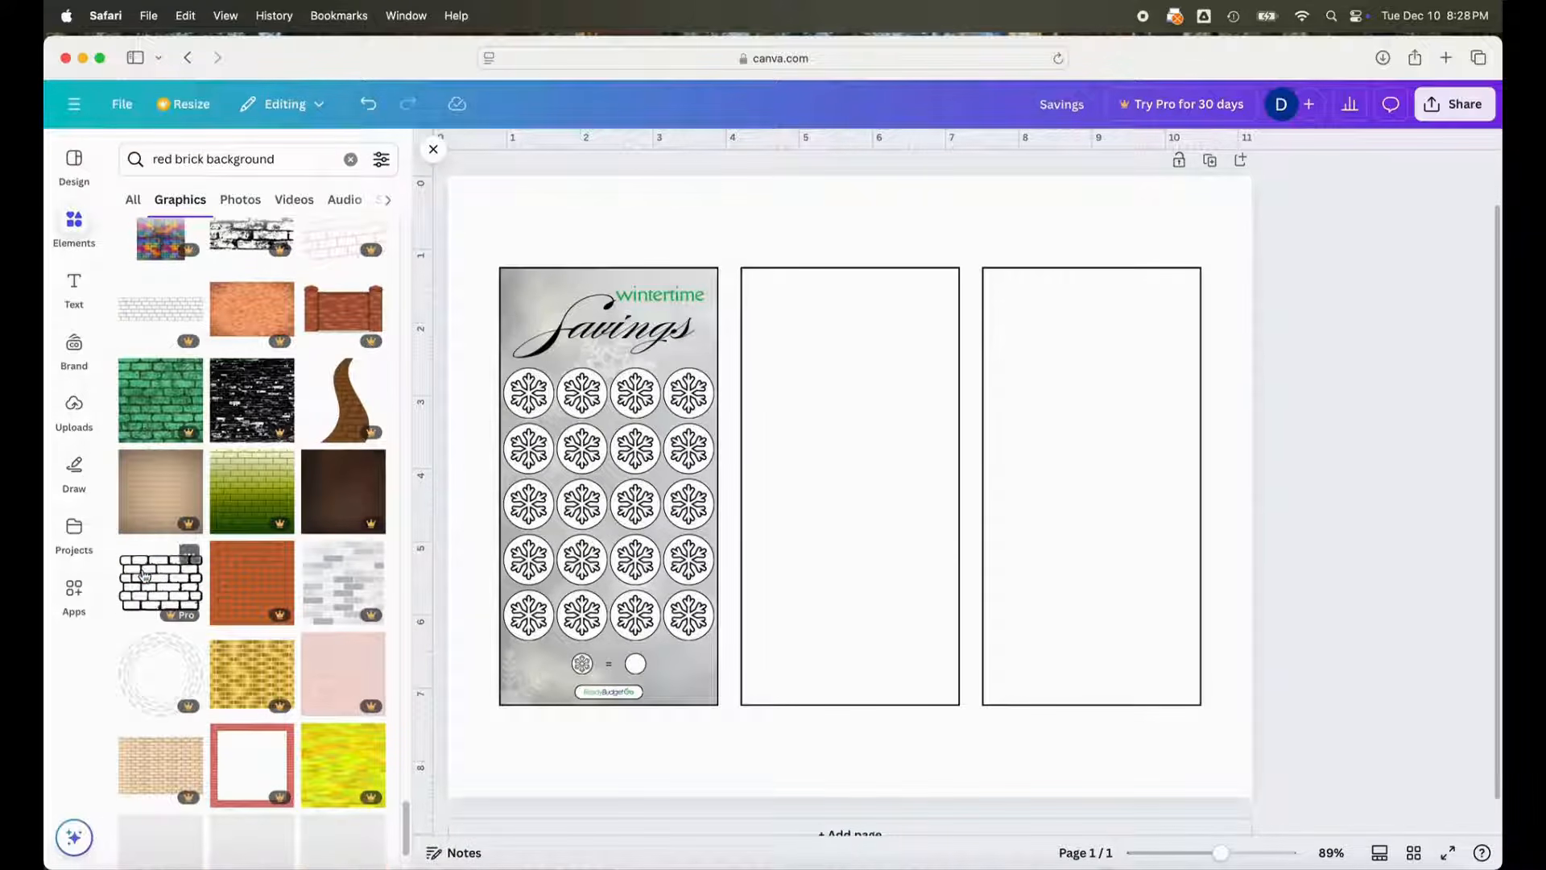
scroll(144, 575, "down", 8)
scroll(144, 575, "down", 9)
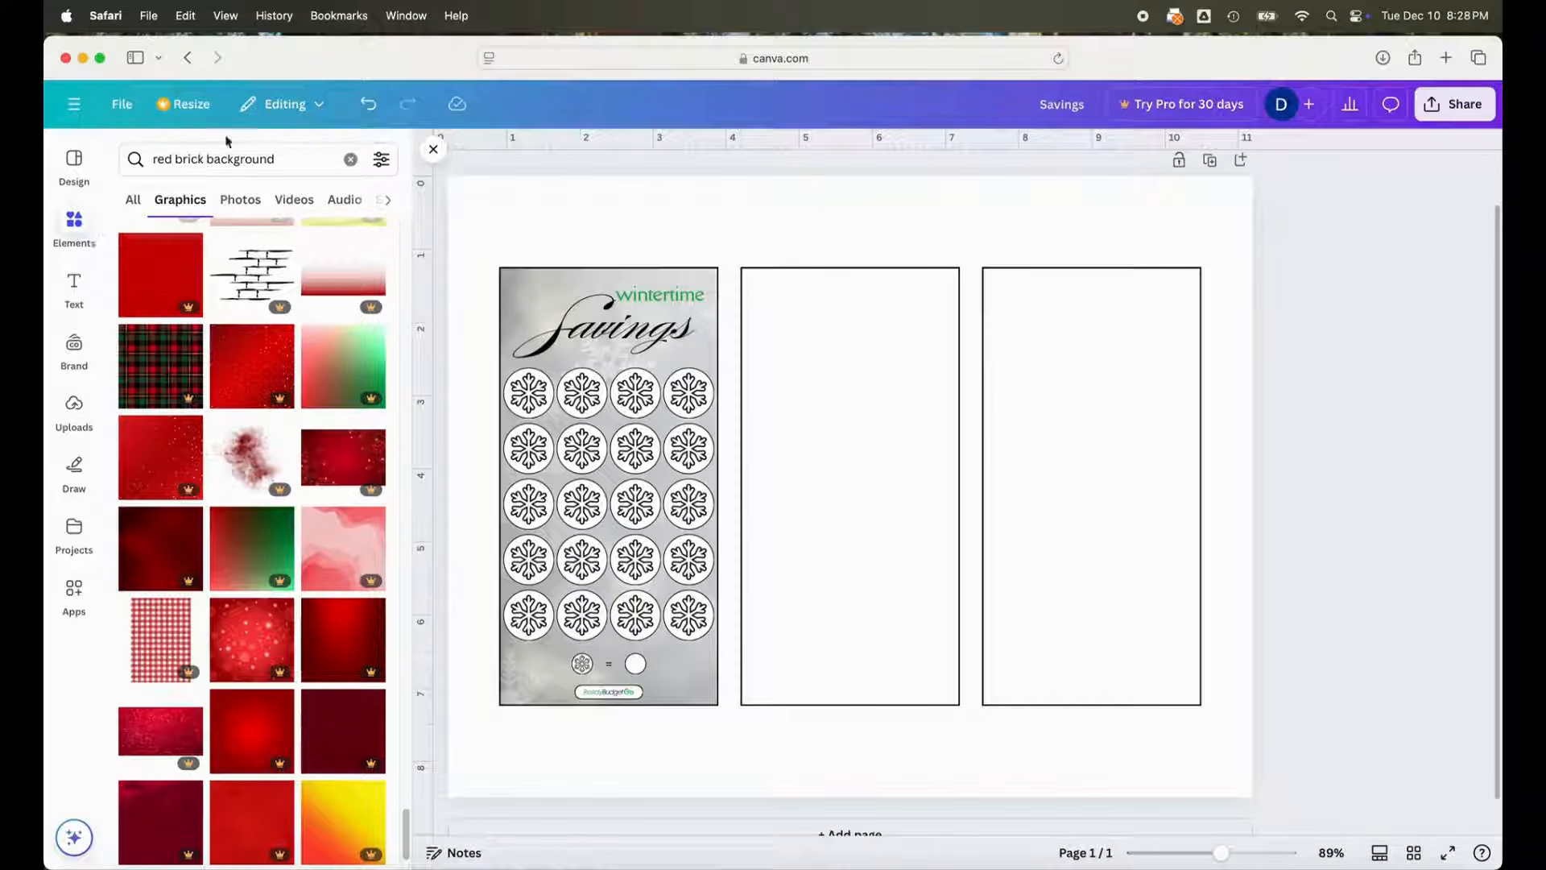
- Search the graphics for "christmas background" and insert the dark red background with blurred snowflakes
left_click(347, 160)
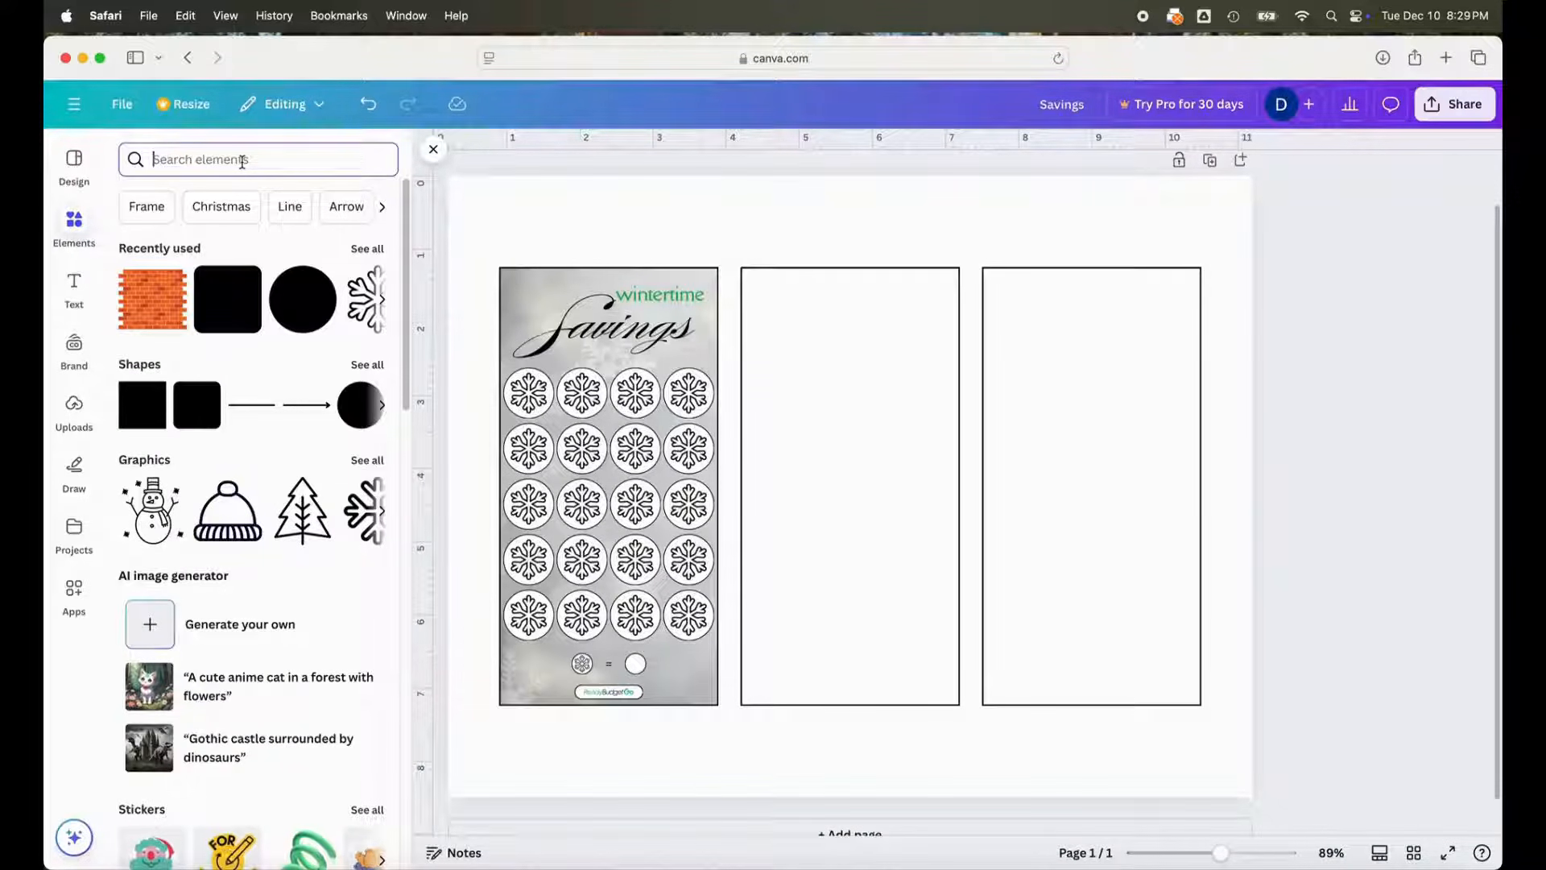
type("christmas background")
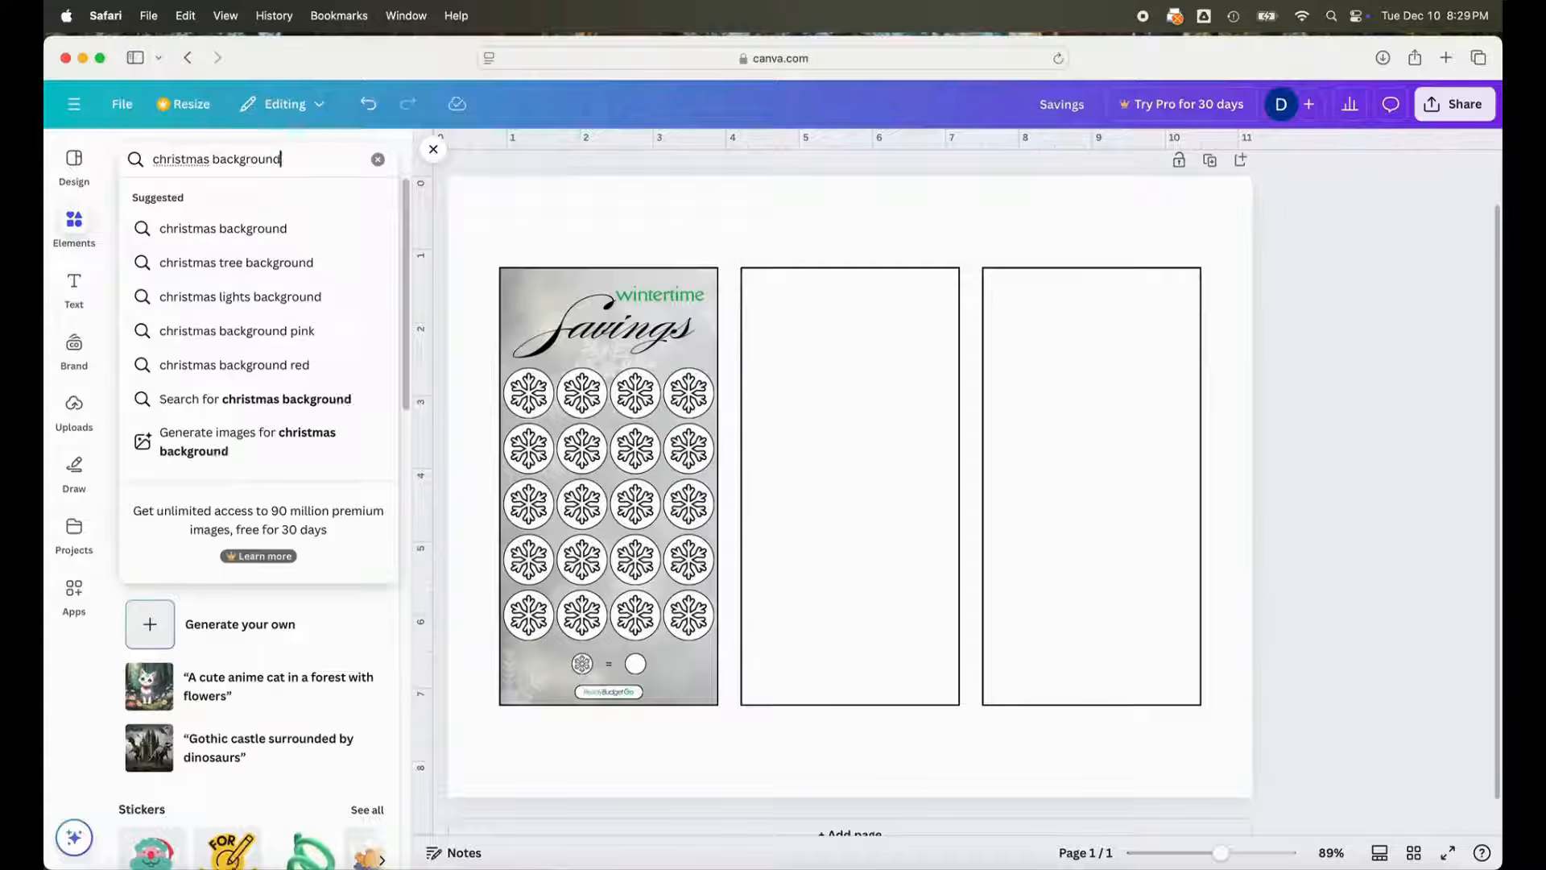
key("Return")
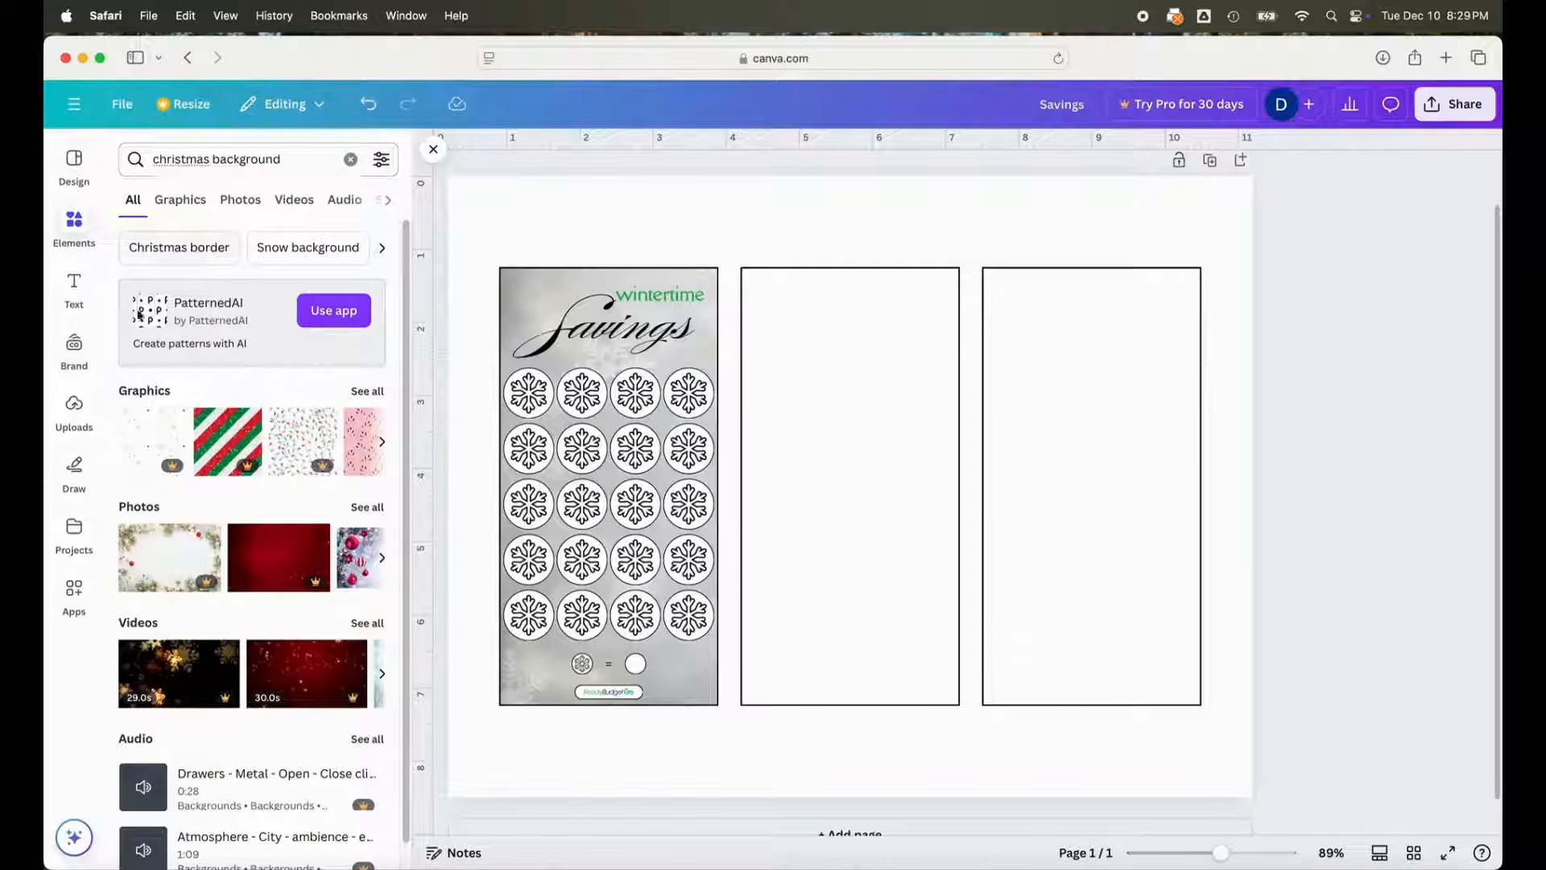
left_click(181, 201)
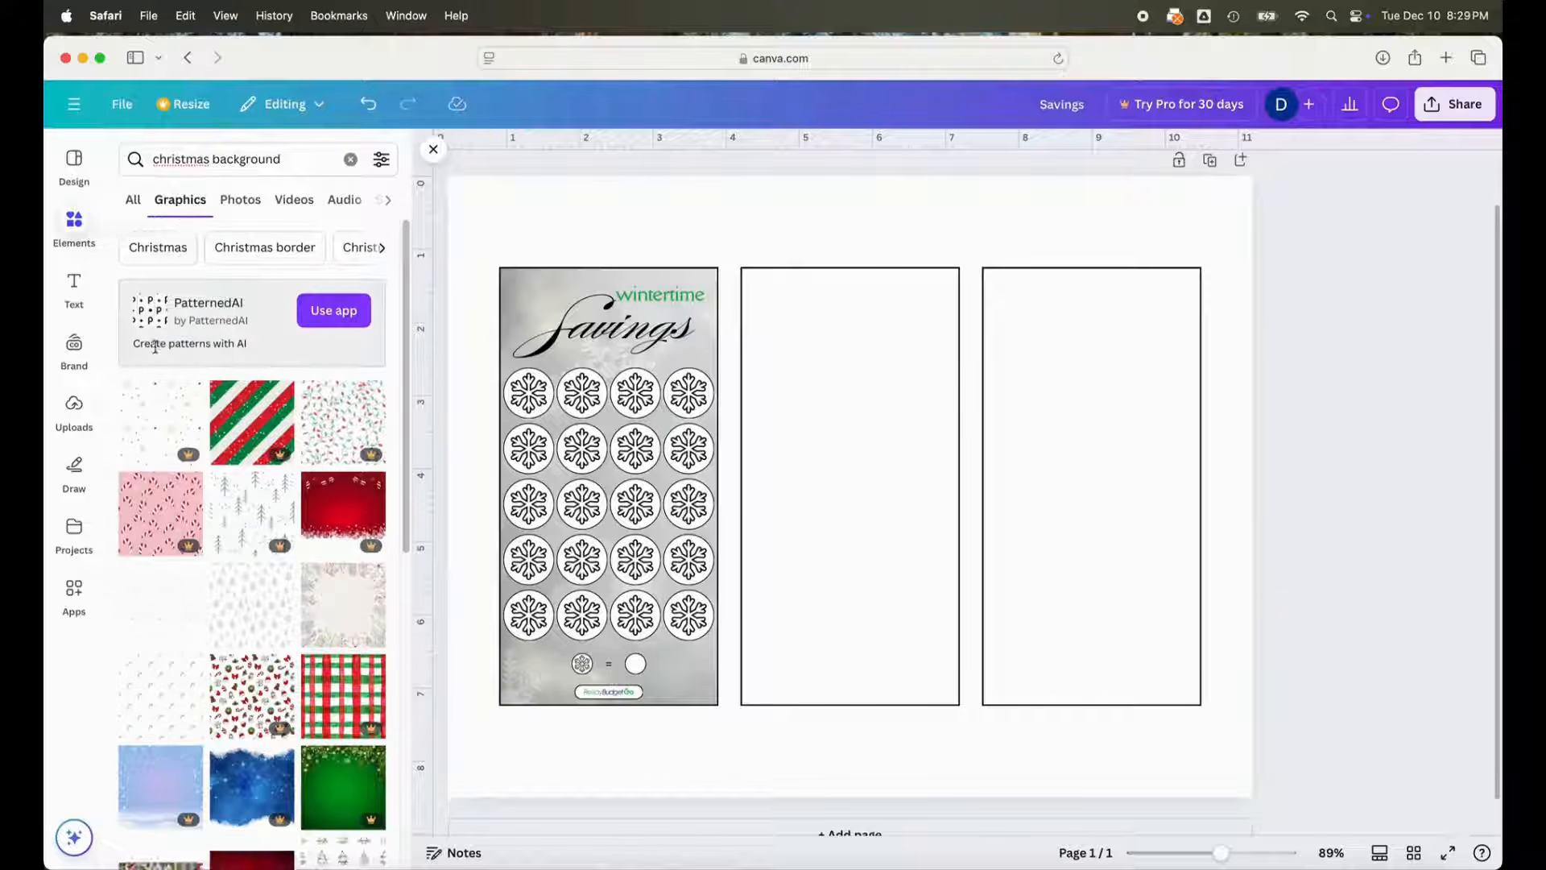
scroll(157, 365, "down", 2)
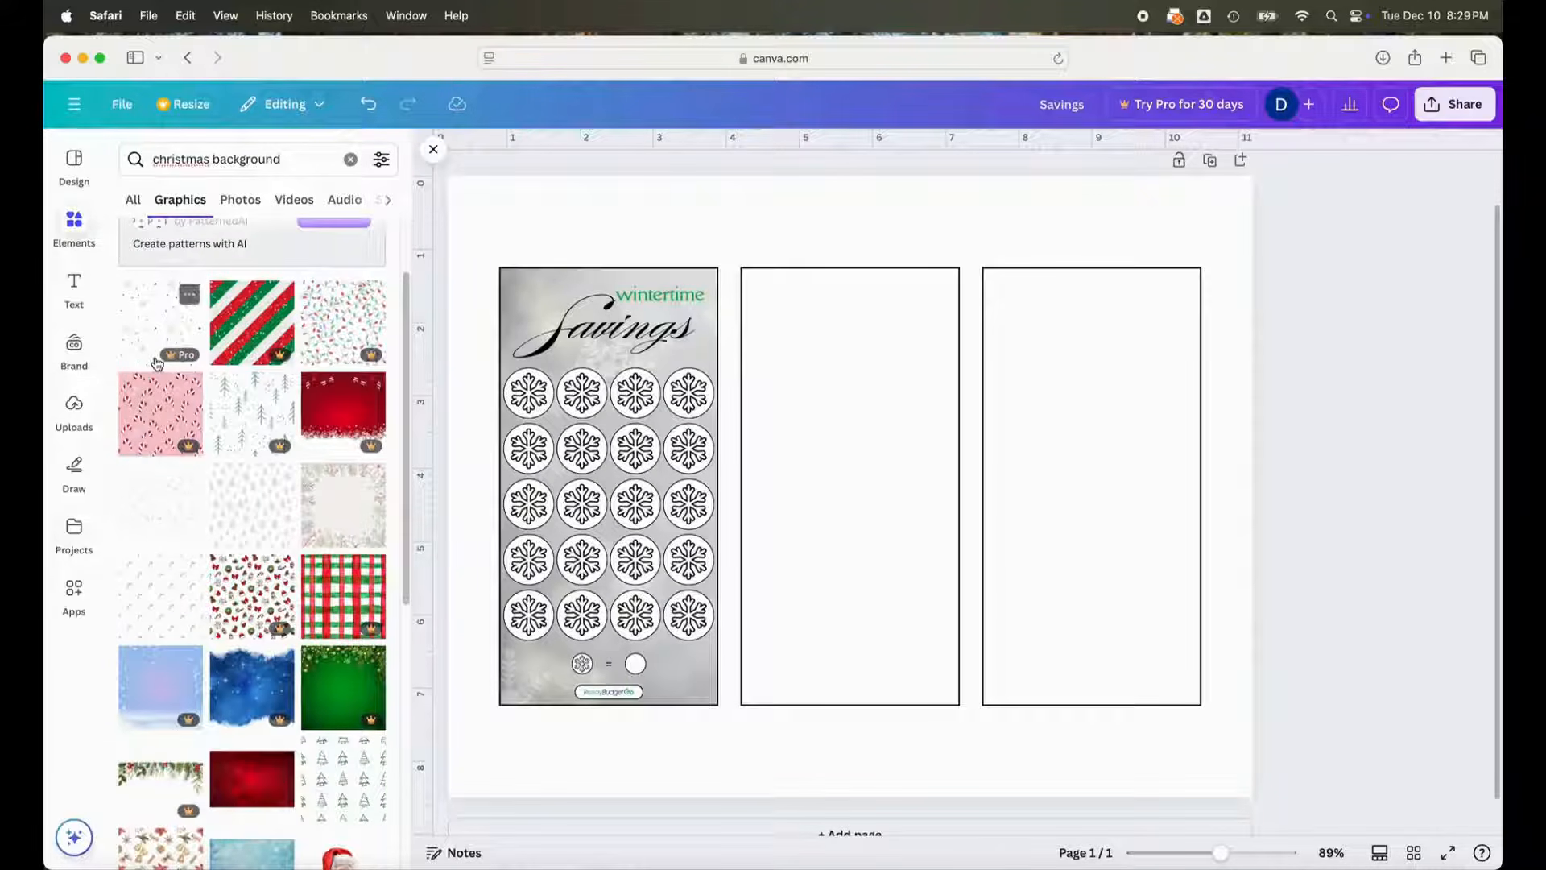
scroll(157, 364, "down", 4)
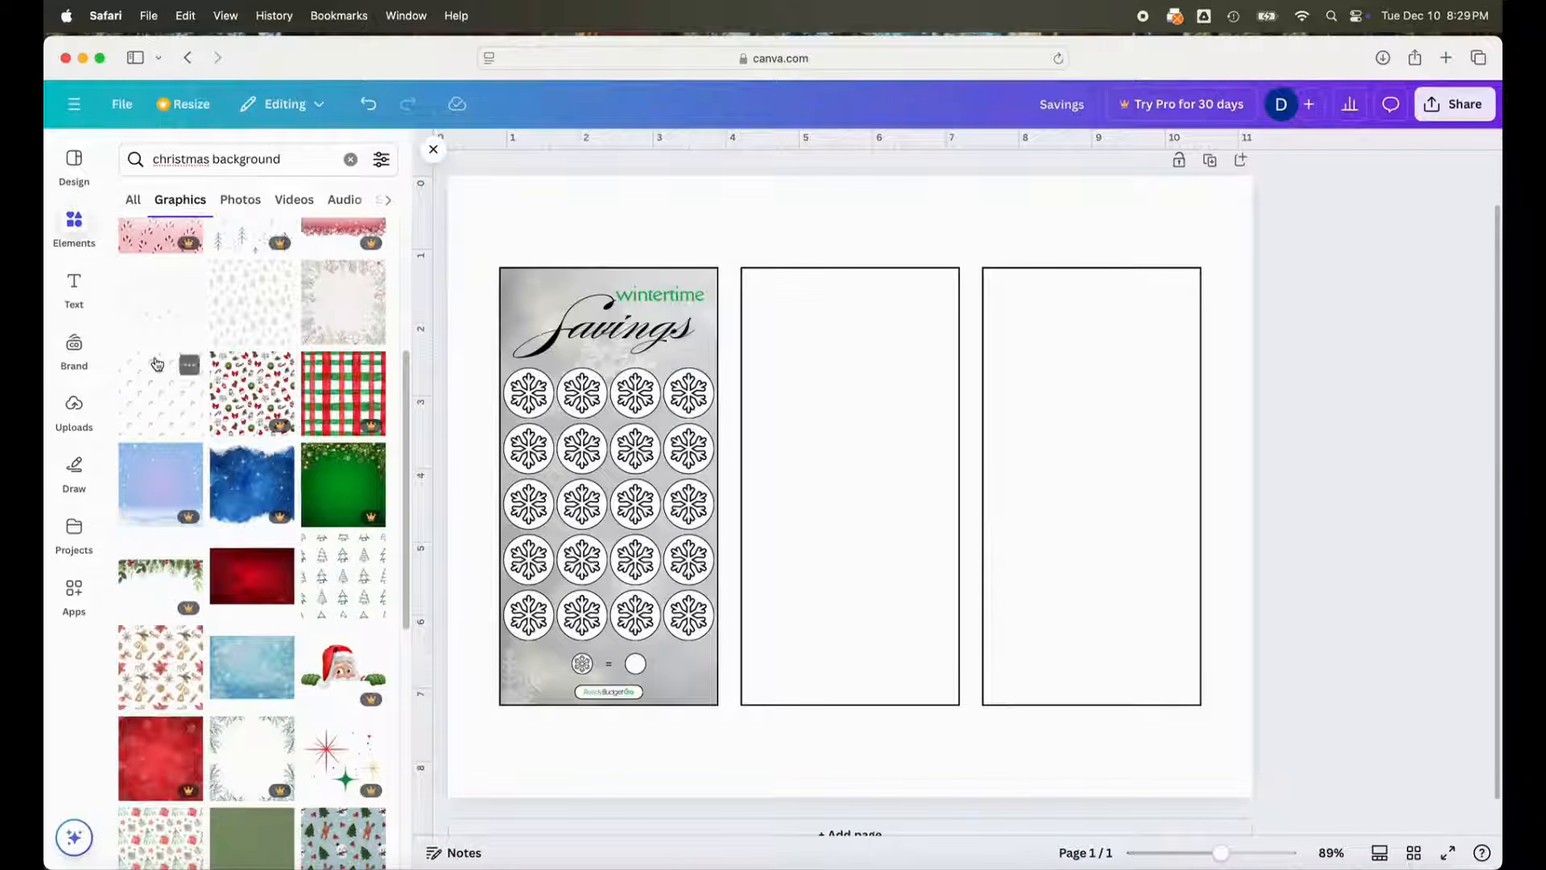
scroll(157, 364, "down", 2)
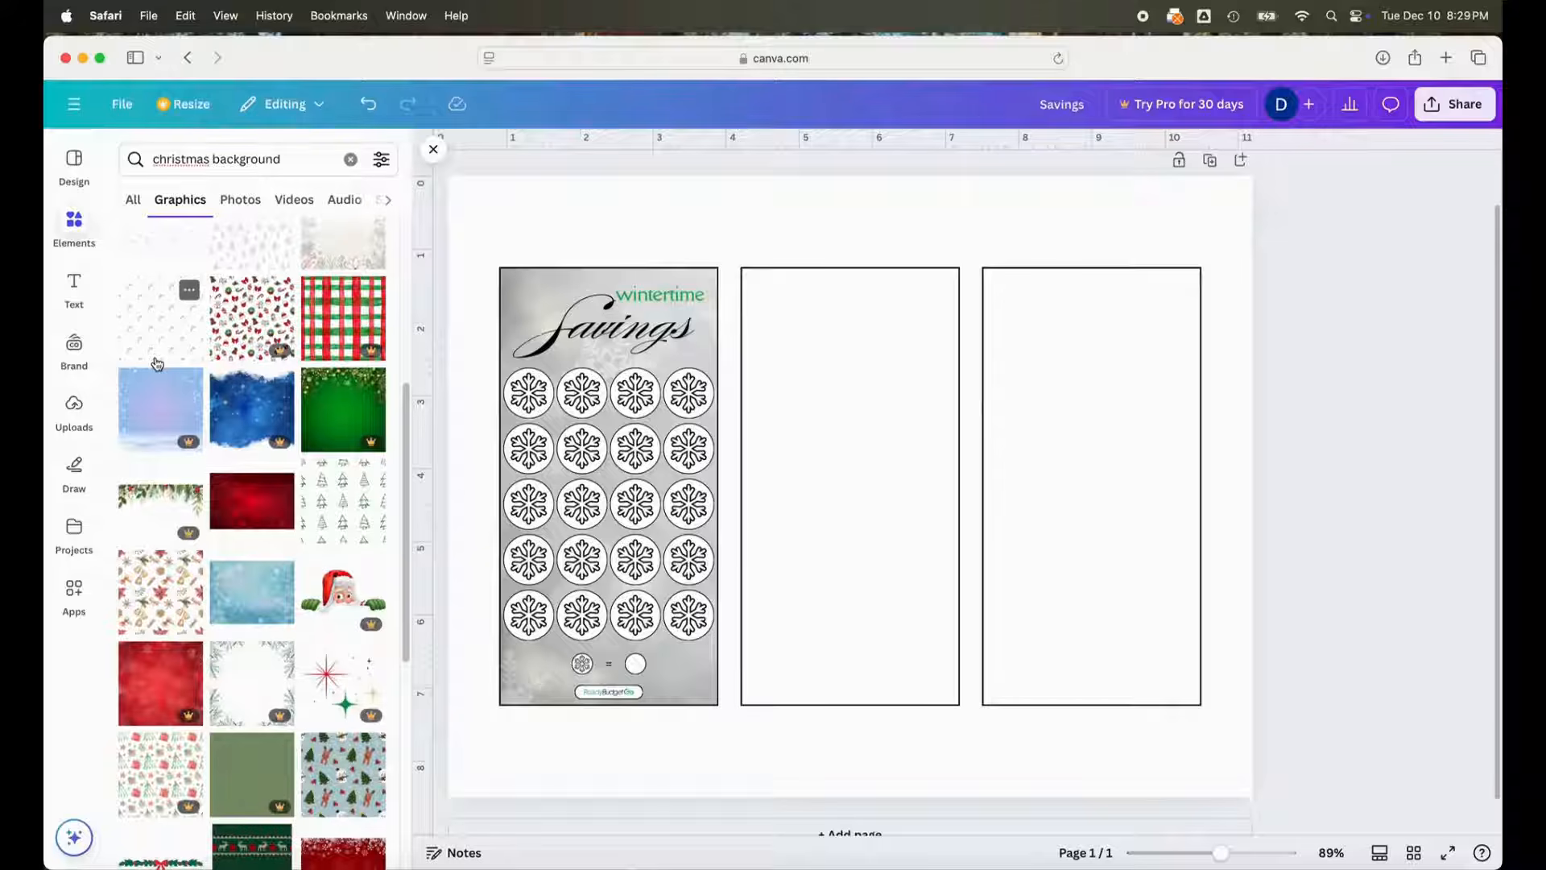
left_click(248, 504)
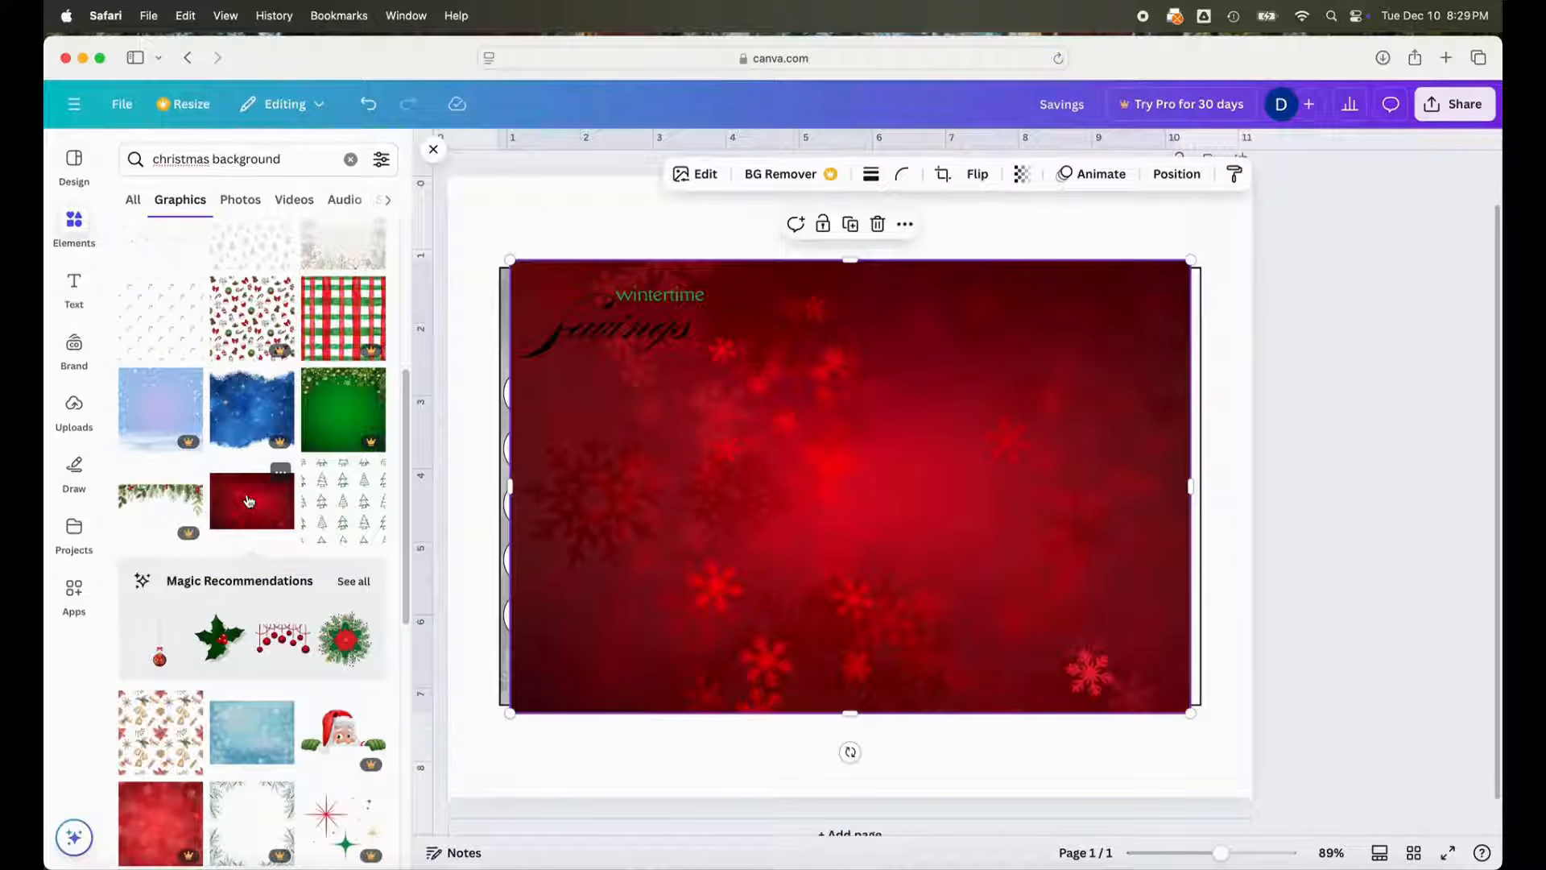
- Fit the red snowflake background over the second tracker's rectangle, cropping it to 3 in wide and setting its height to 6 in
left_click_drag(859, 516, 1082, 523)
left_click_drag(1422, 493, 902, 475)
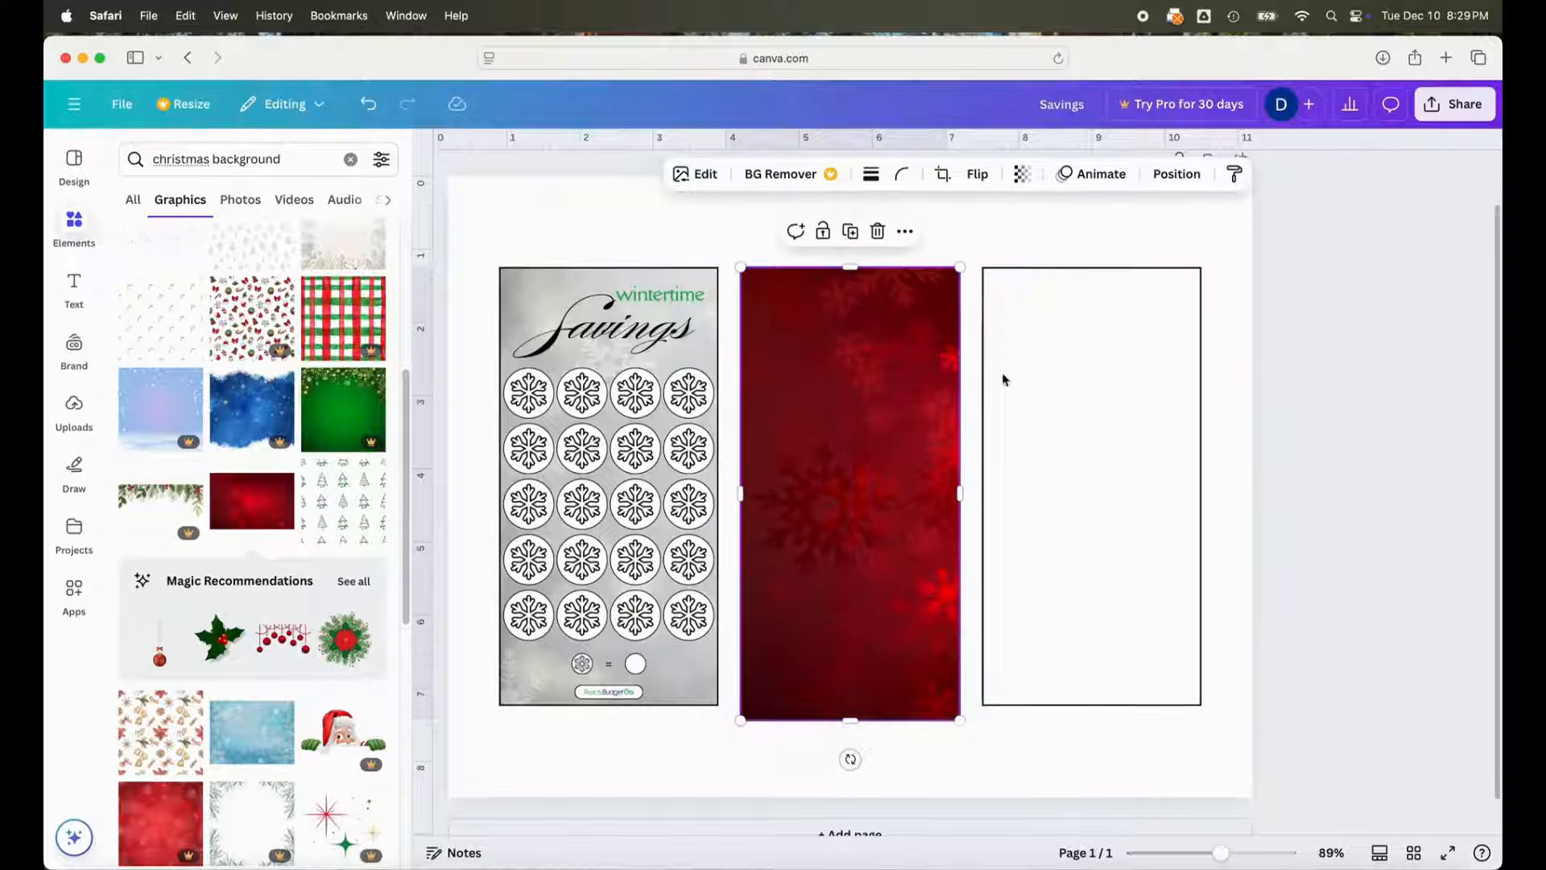
left_click(1177, 175)
left_click(254, 558)
type("6")
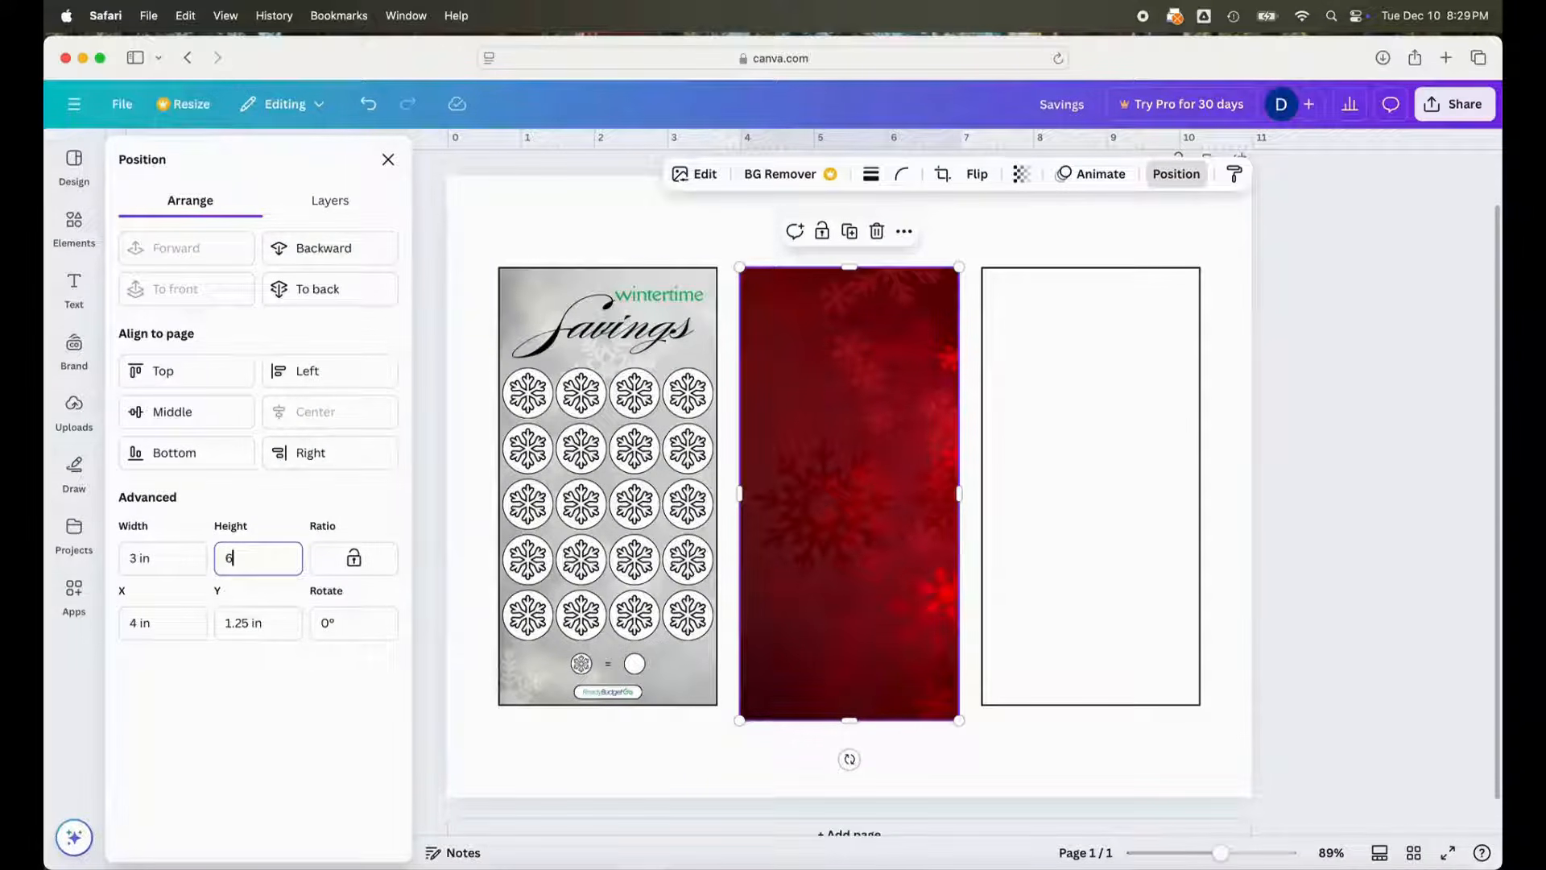
key("Return")
left_click(322, 561)
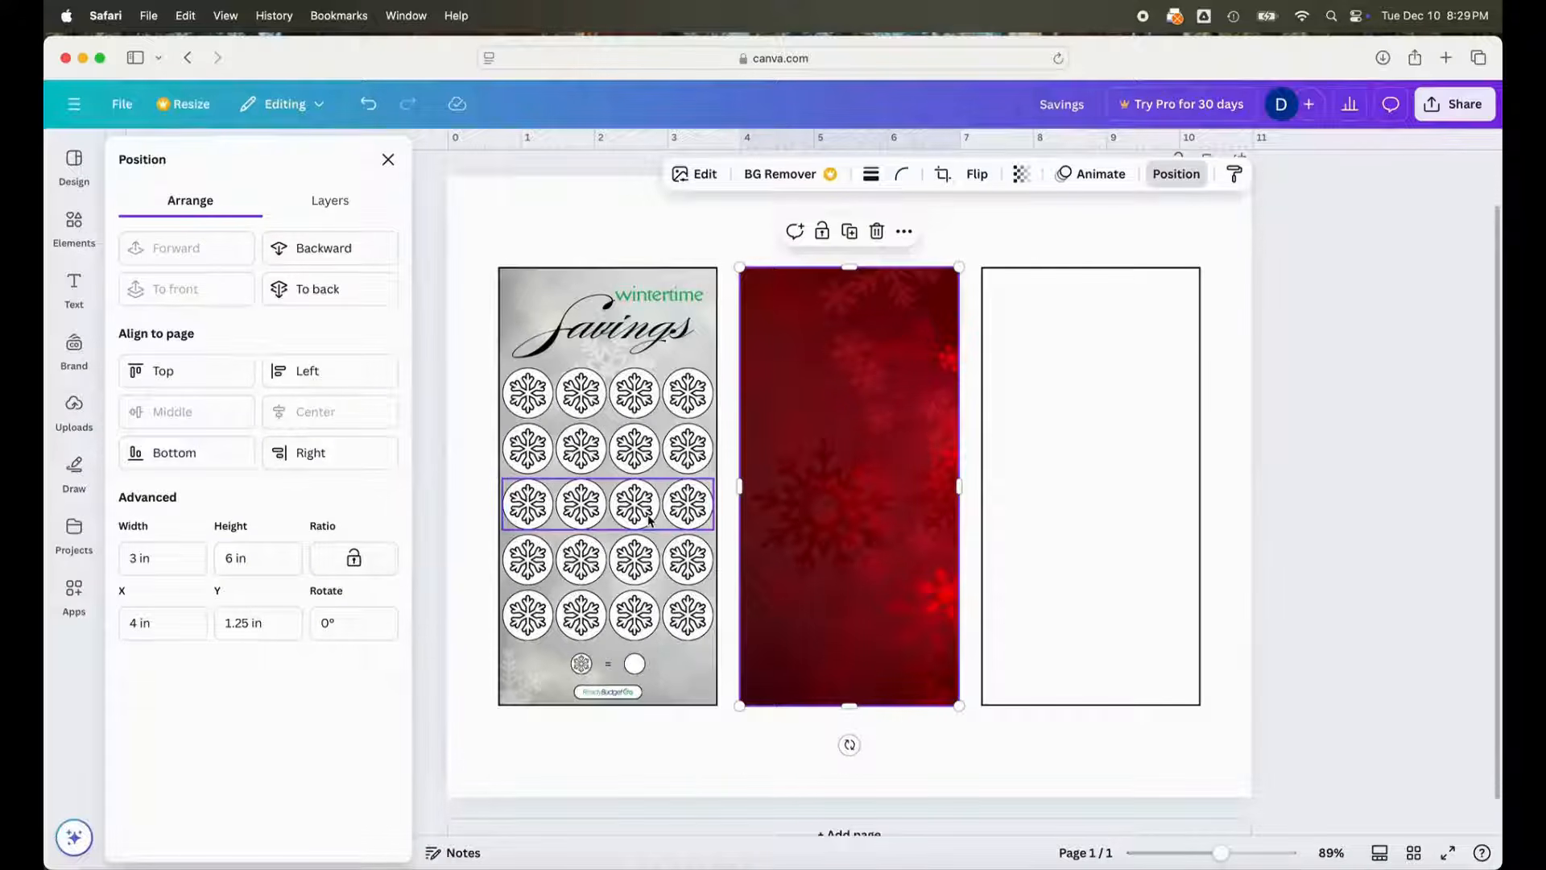
- Send the red snowflake background to the back, behind the second tracker's outline
right_click(860, 307)
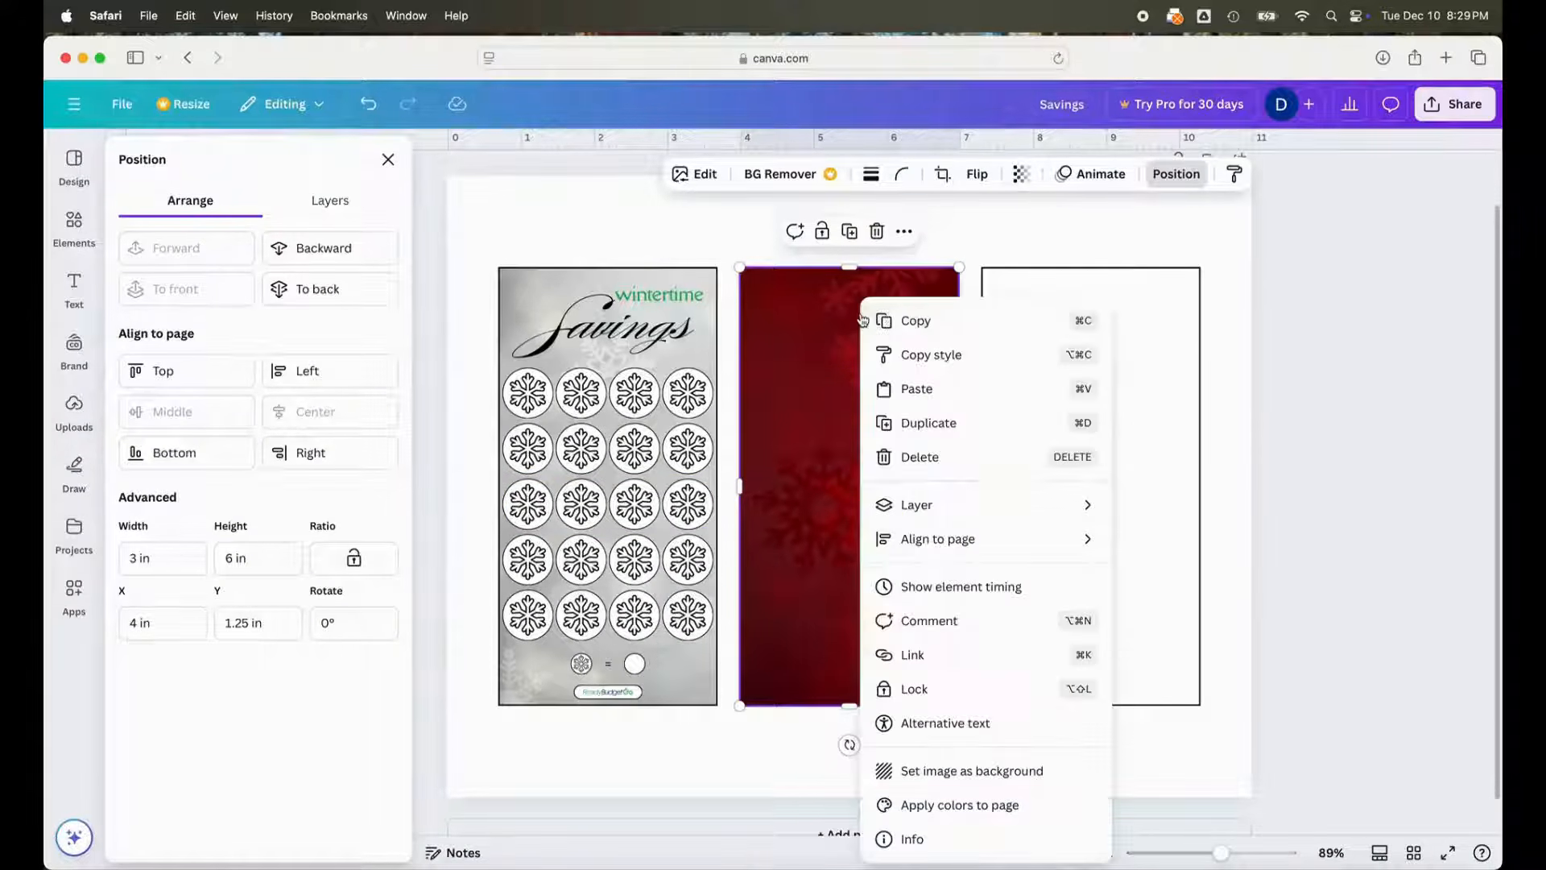
mouse_move(920, 504)
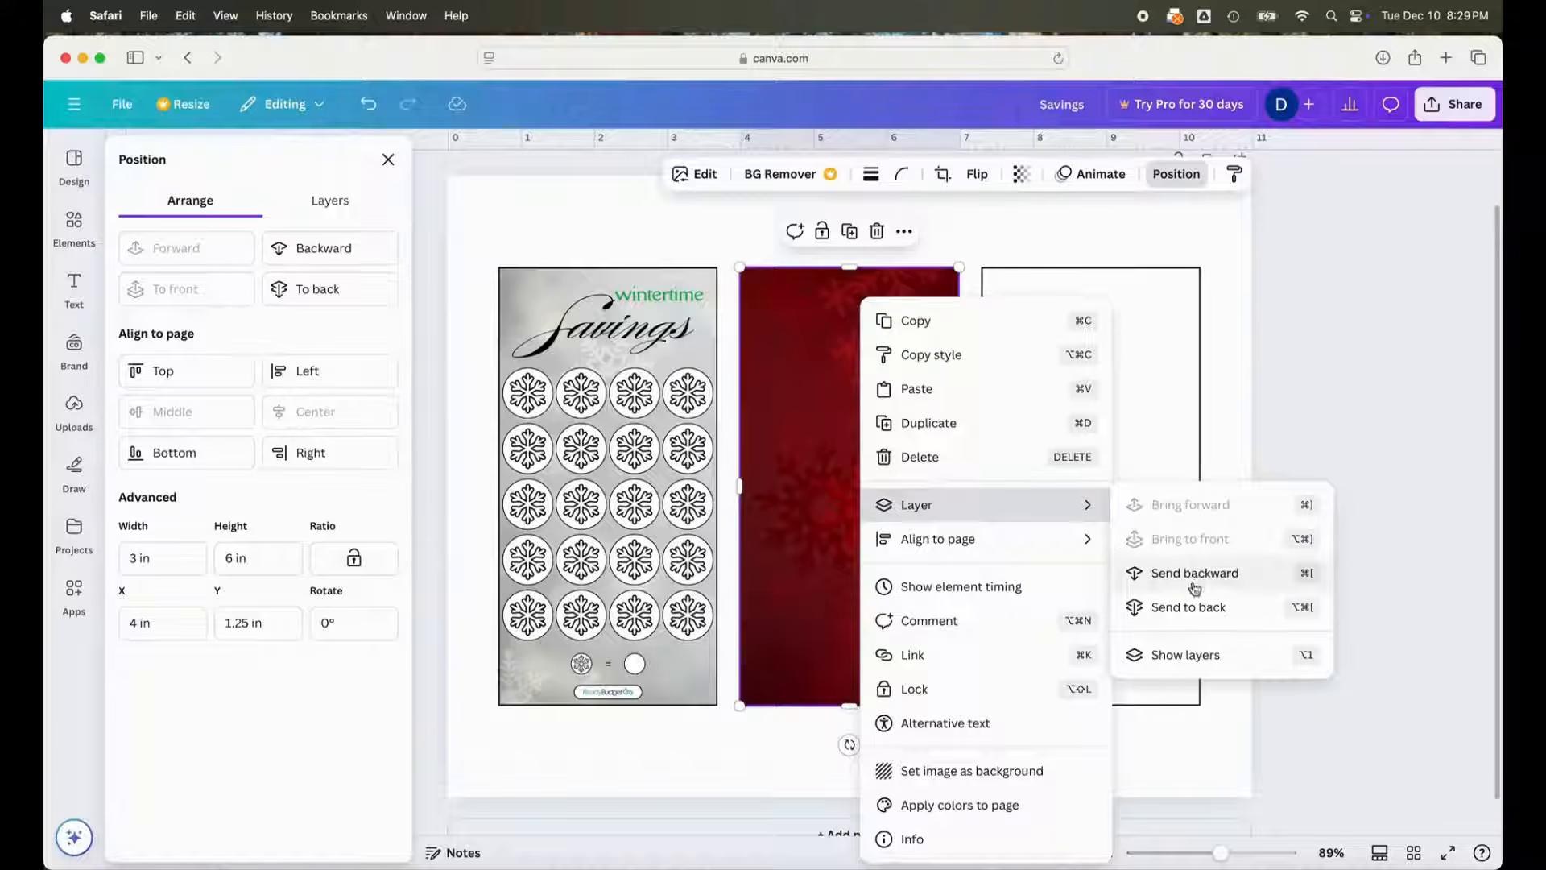
left_click(1190, 607)
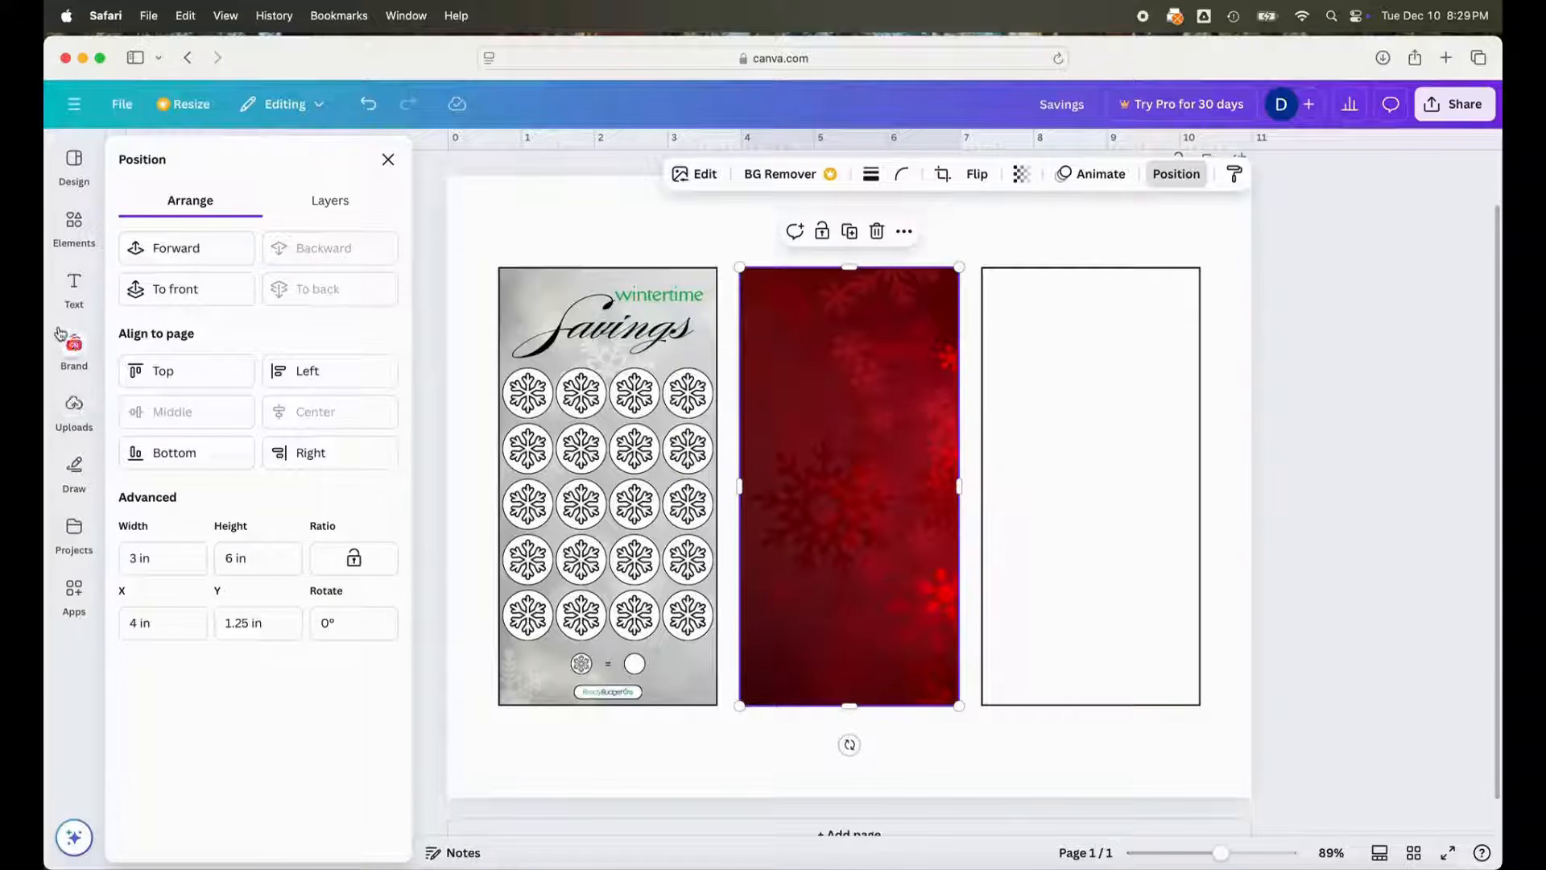
- Look through the text font combinations and insert the "Sticker" style into the design
left_click(63, 296)
scroll(290, 612, "down", 10)
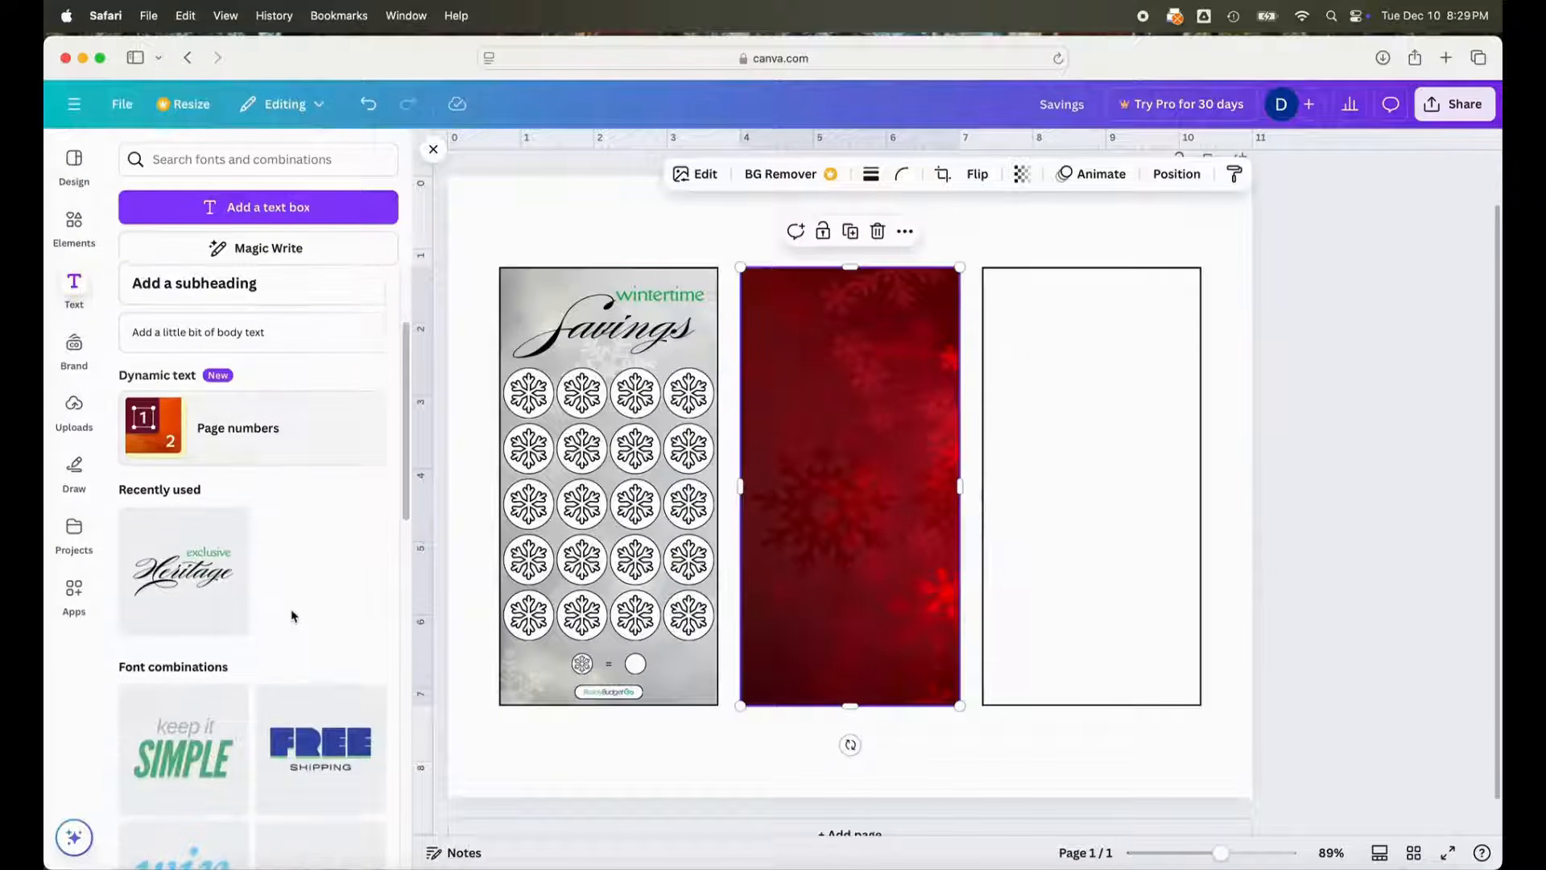
scroll(284, 616, "down", 10)
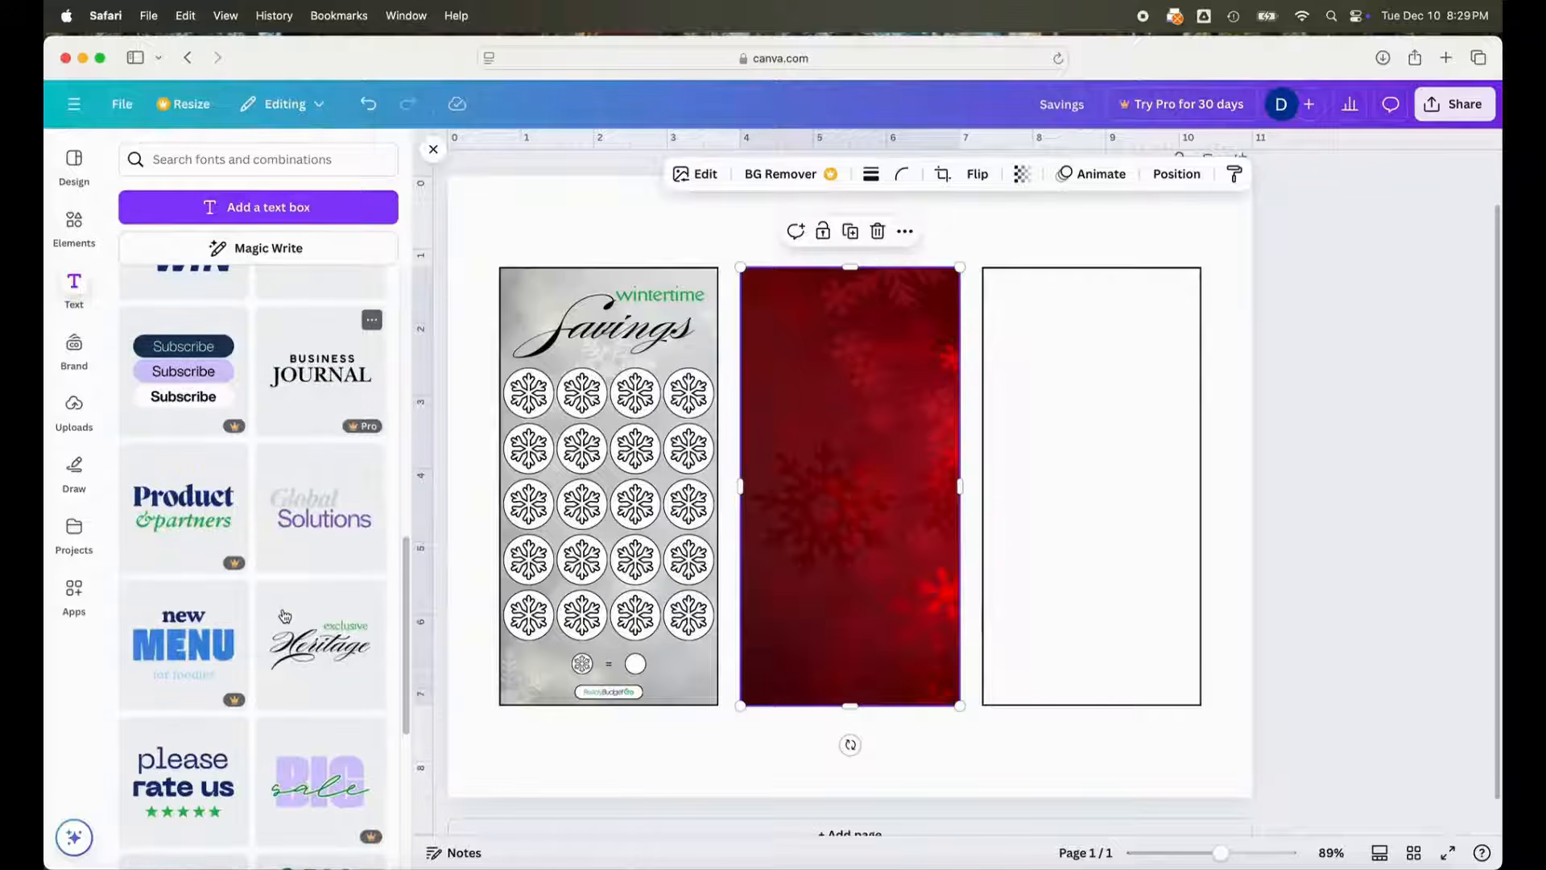
scroll(274, 633, "down", 5)
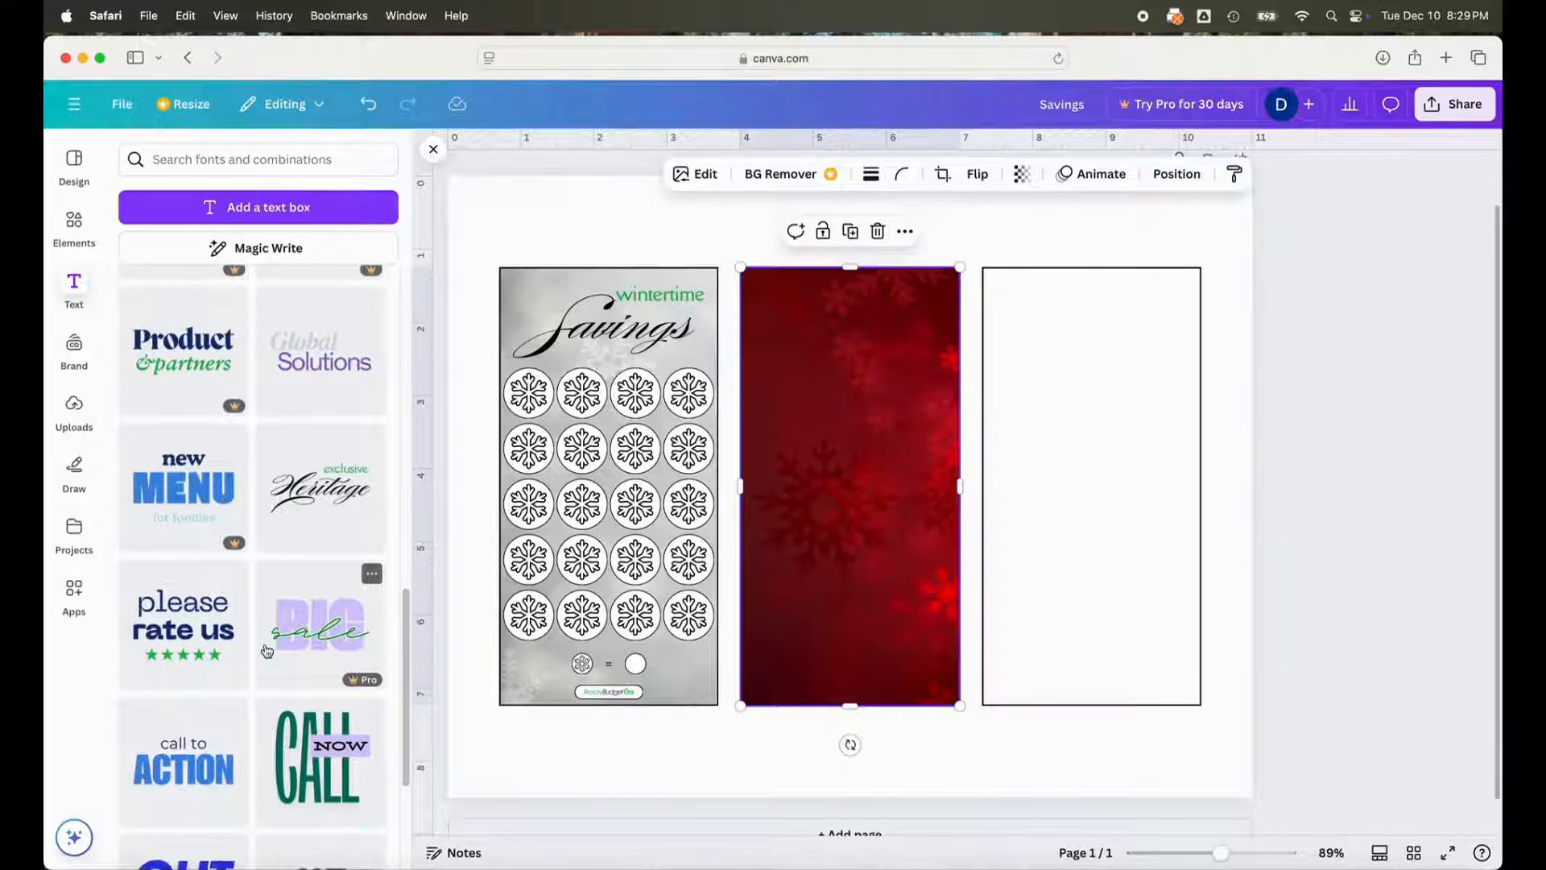
scroll(262, 648, "down", 5)
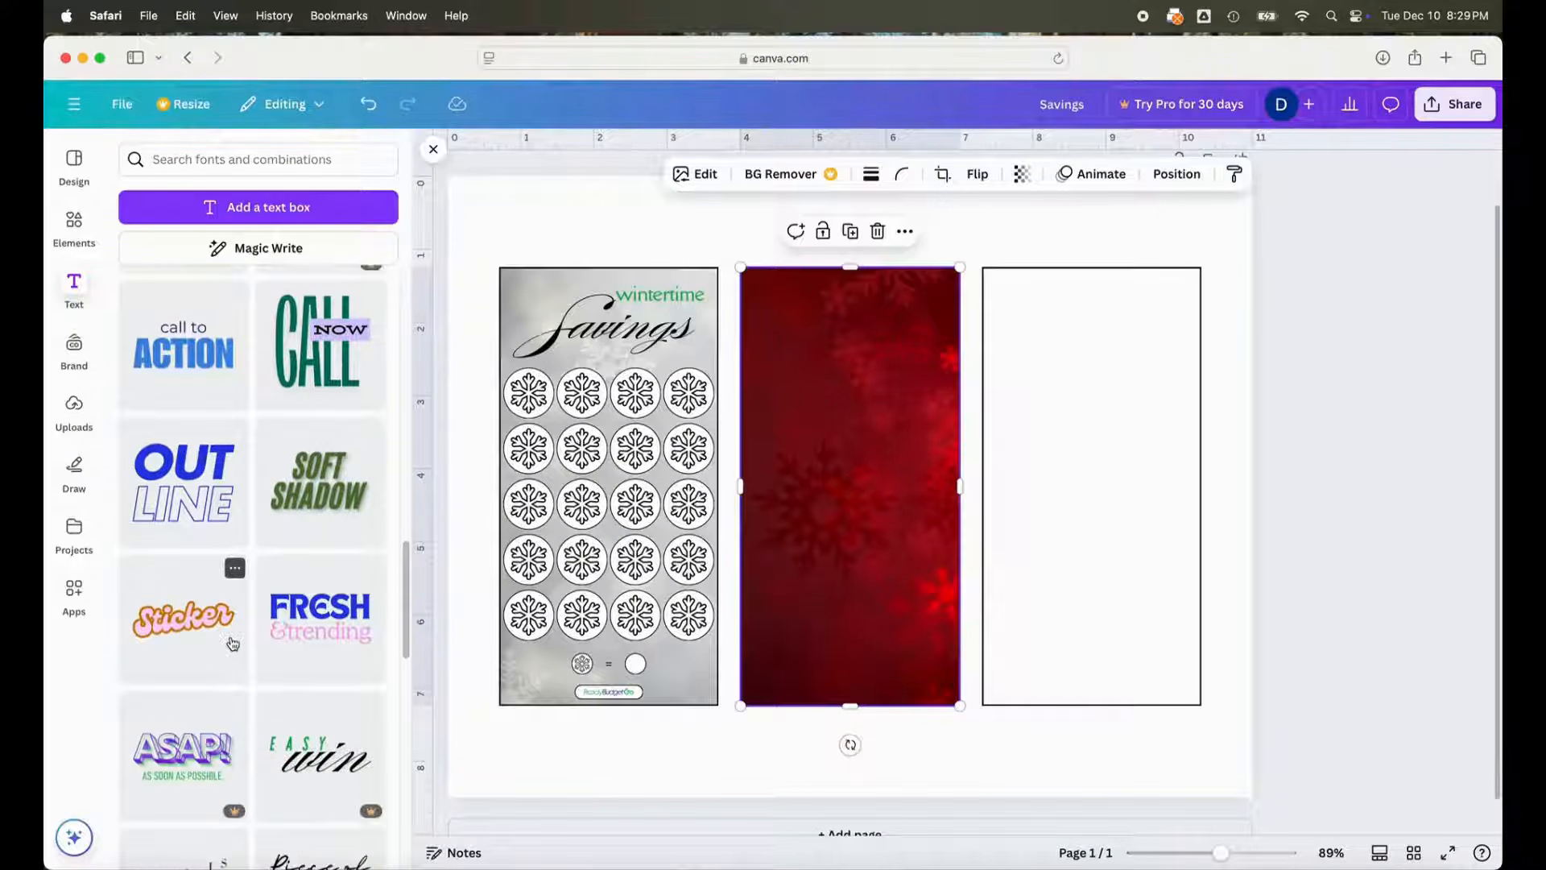
scroll(194, 645, "down", 3)
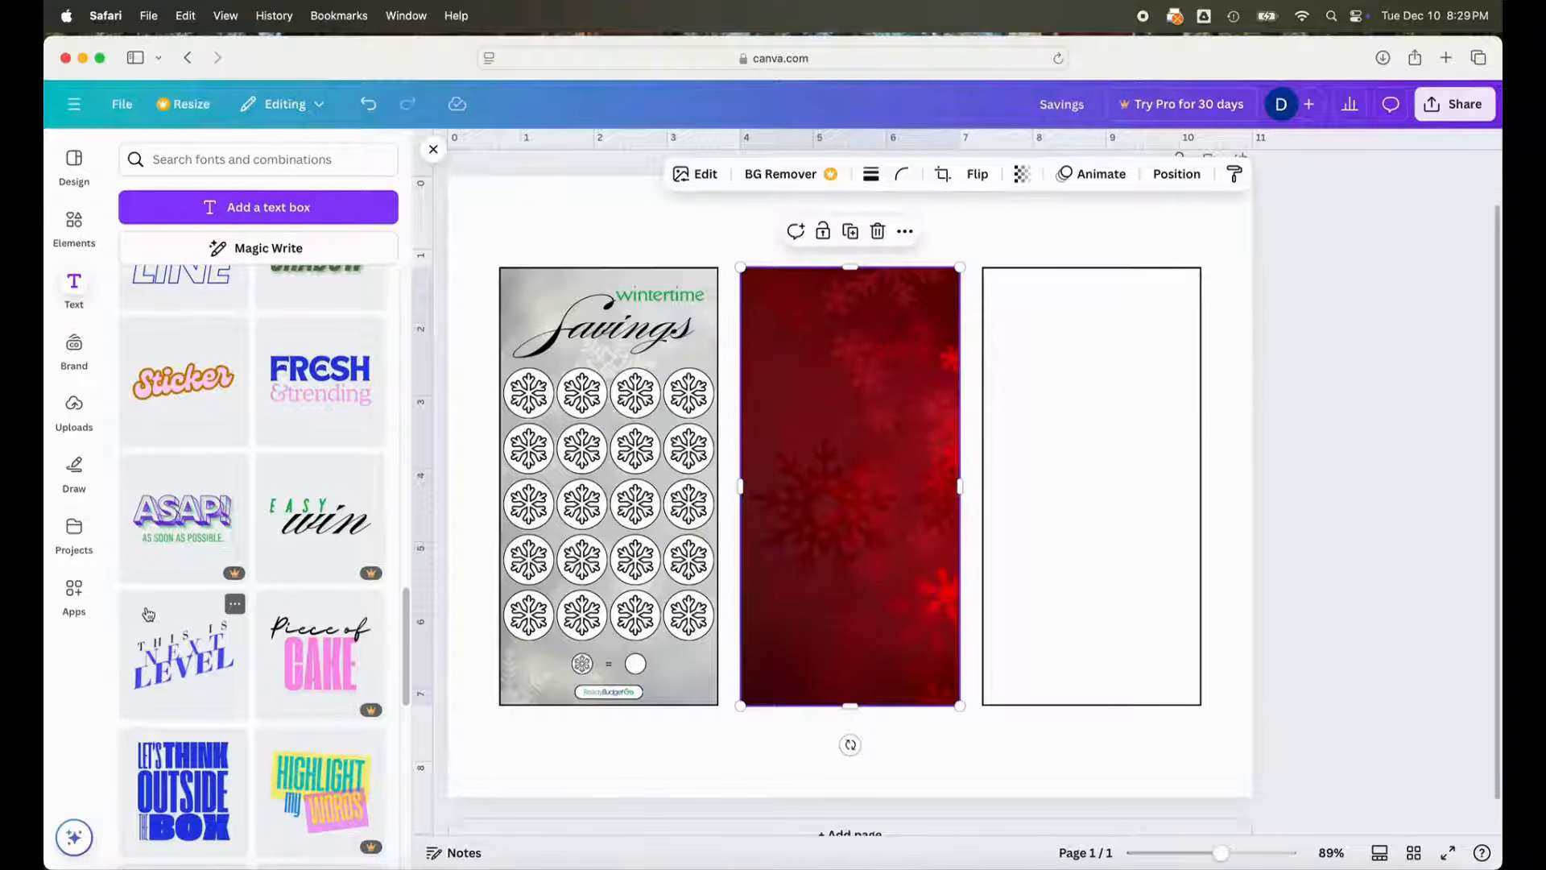
scroll(150, 620, "down", 1)
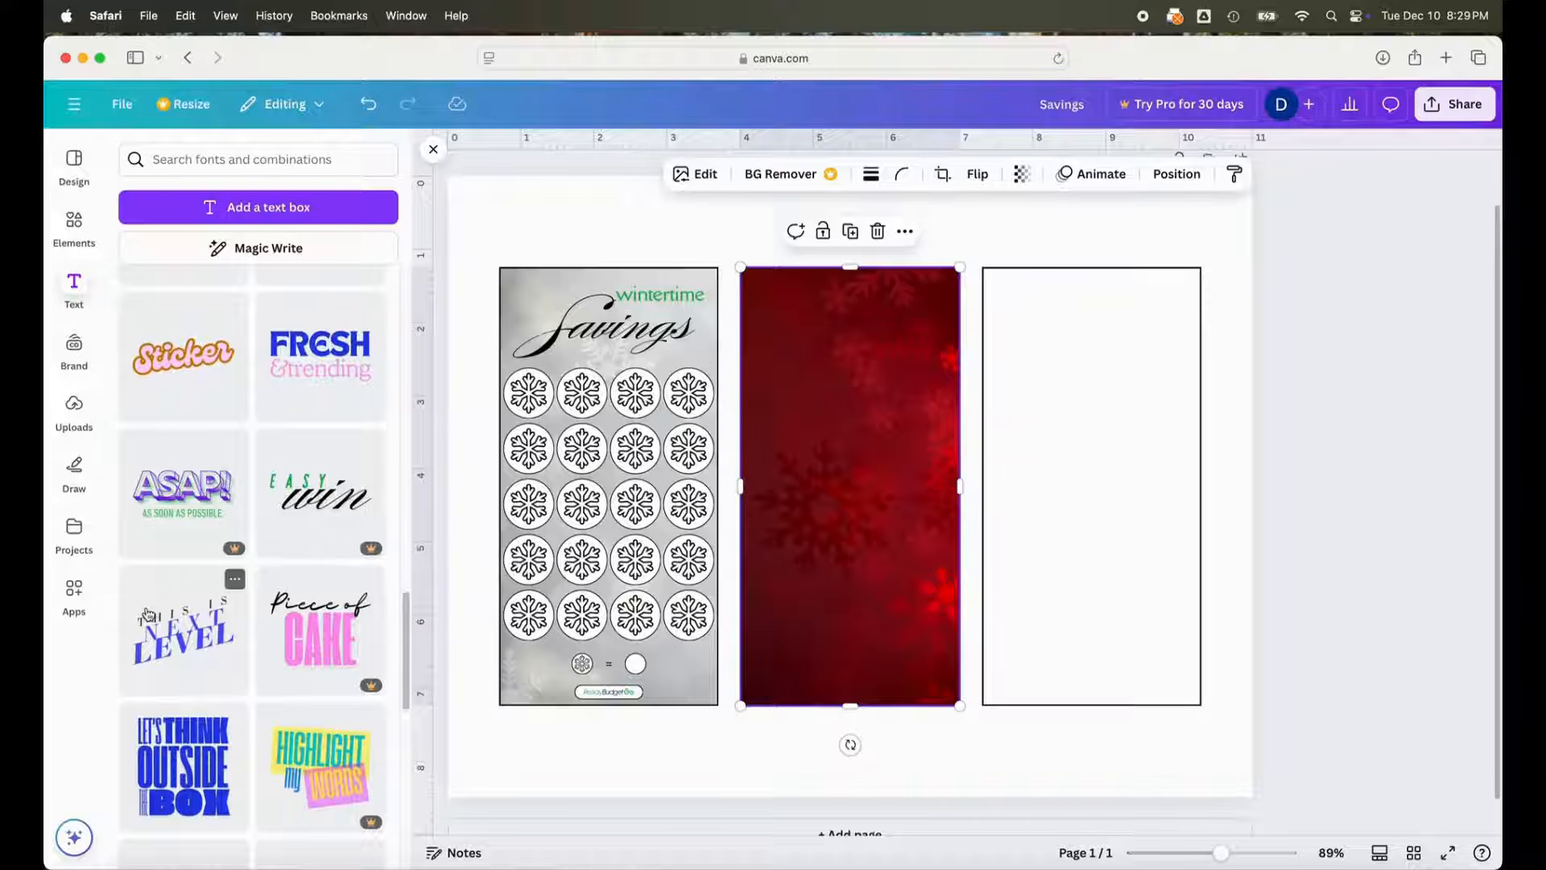
scroll(148, 616, "down", 1)
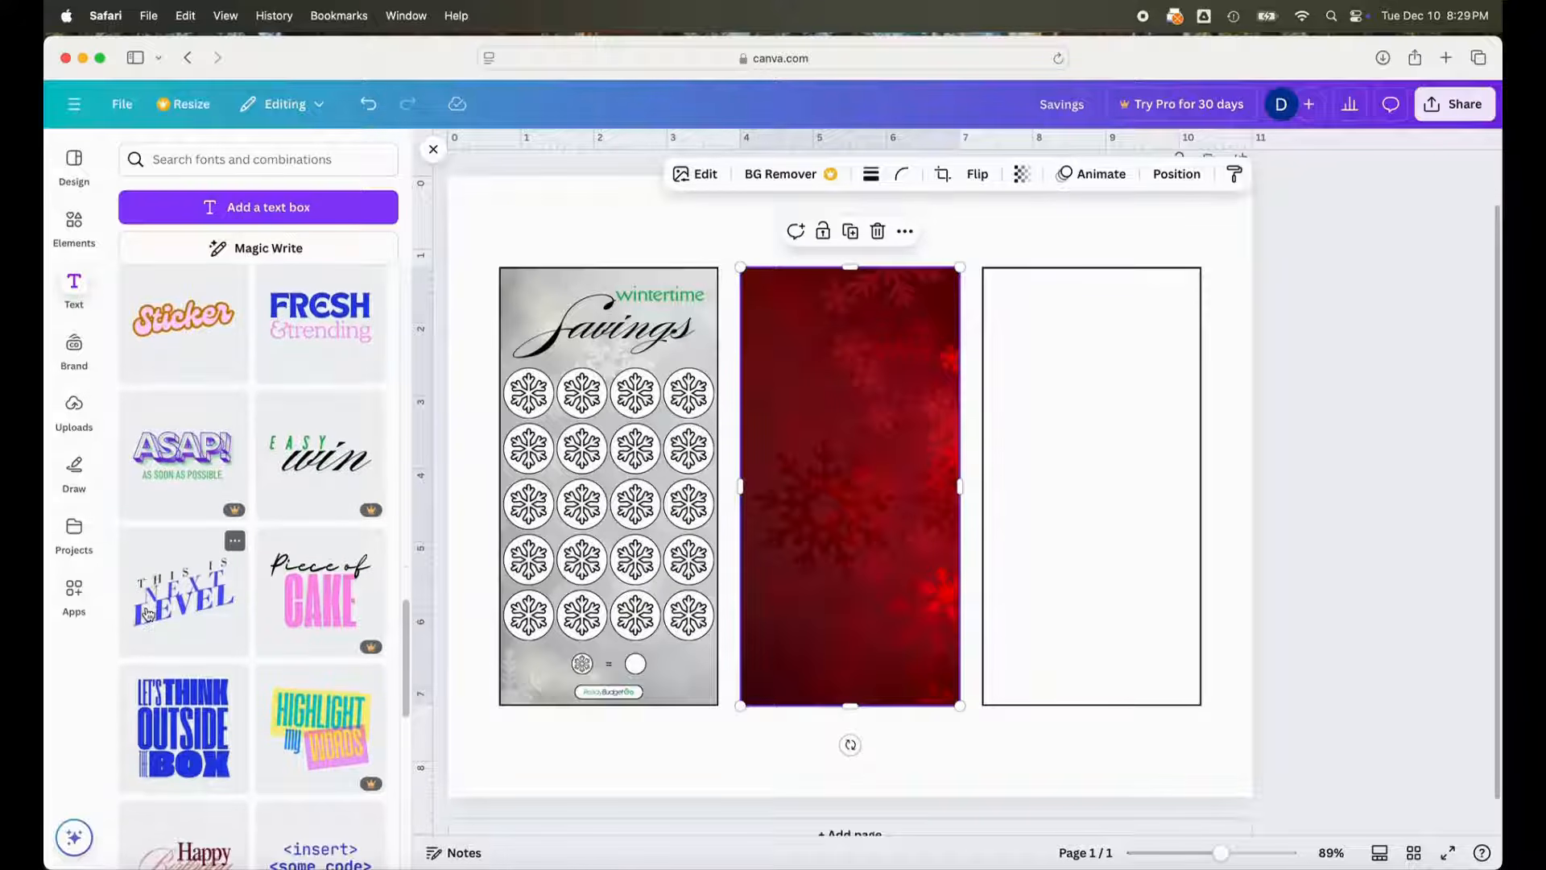
left_click(171, 333)
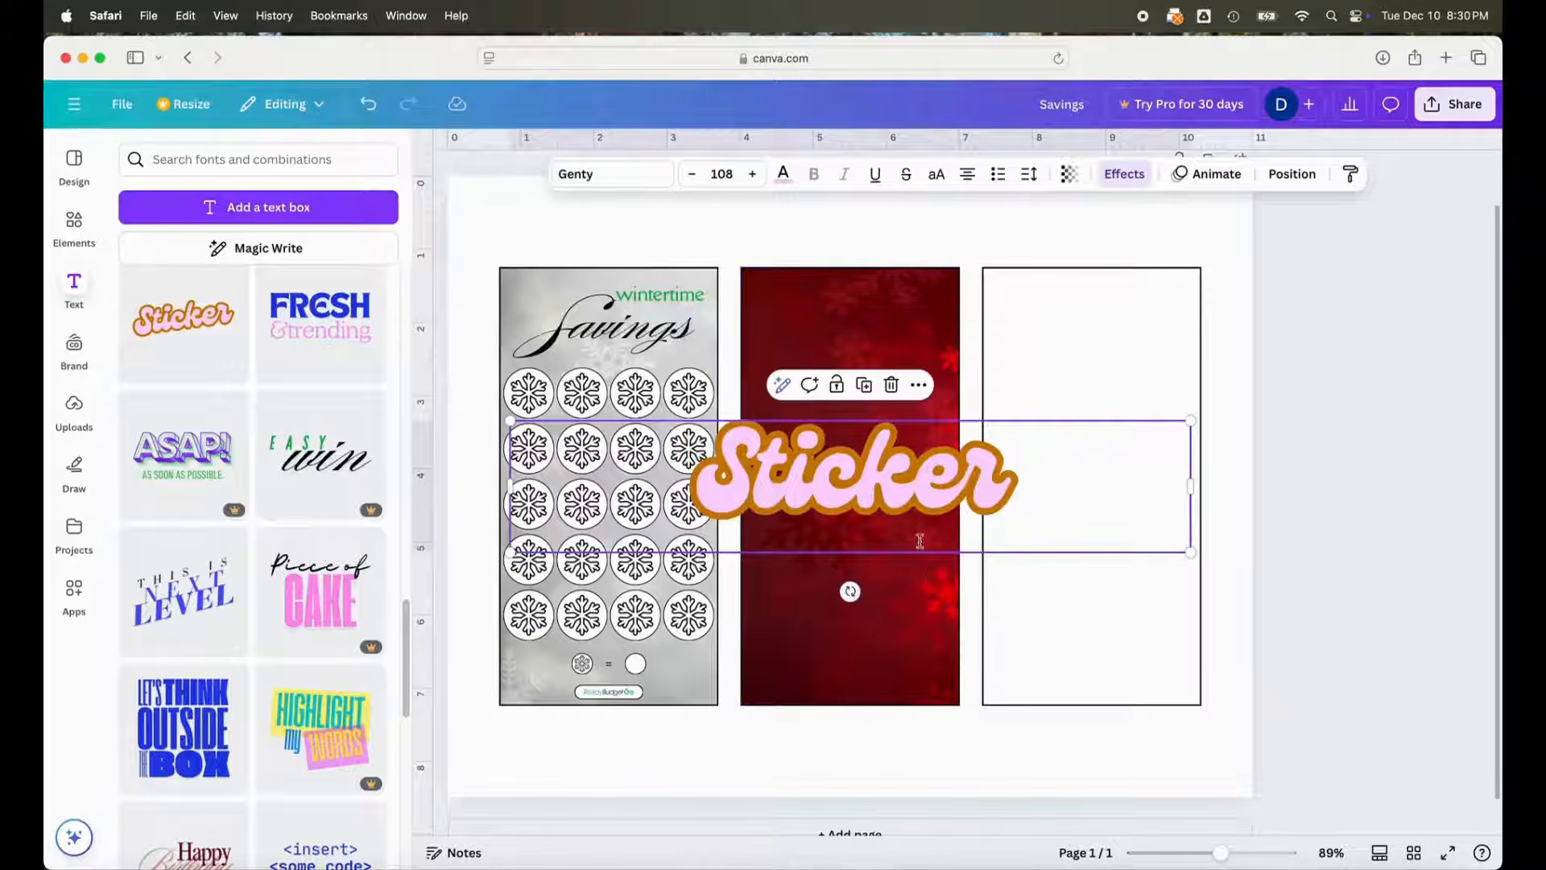
- Replace the inserted sticker-style text with "Oh, Santa!"
double_click(902, 484)
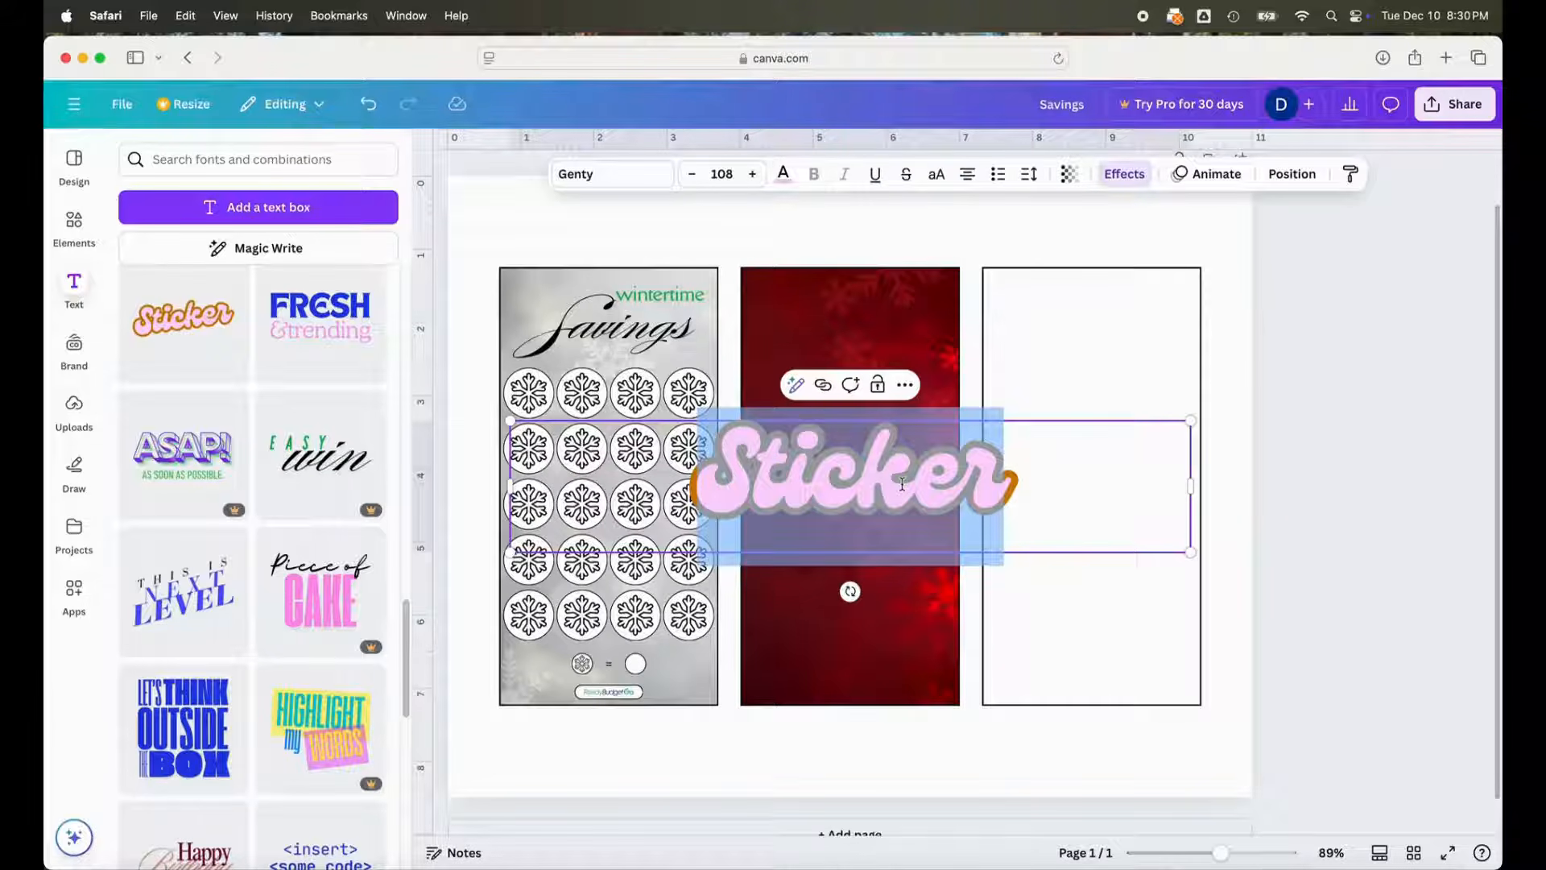
type("Oh, Santa")
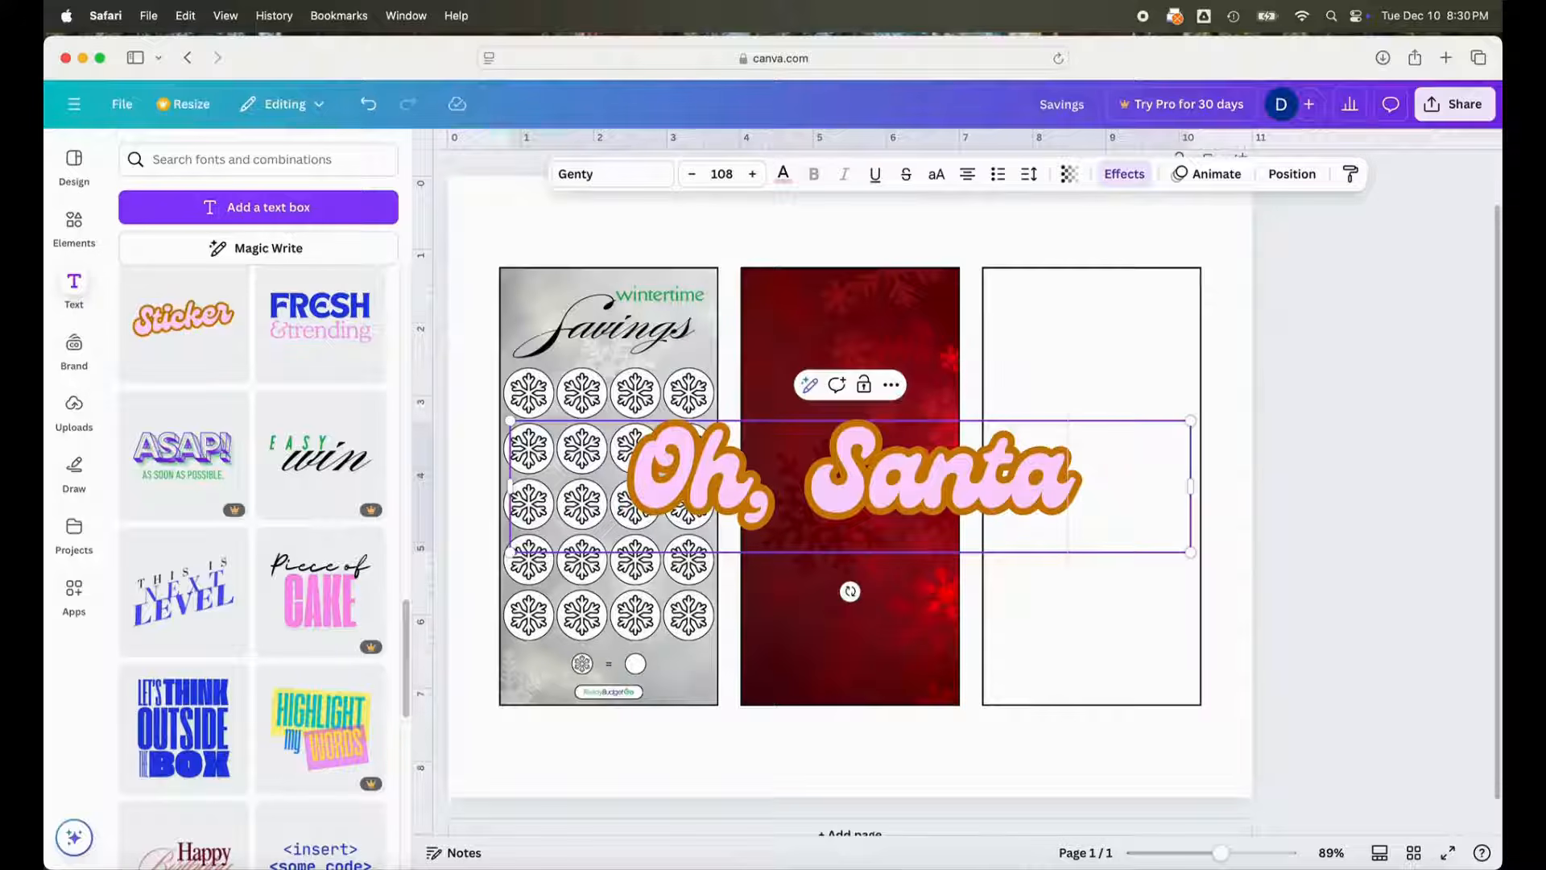
type("!")
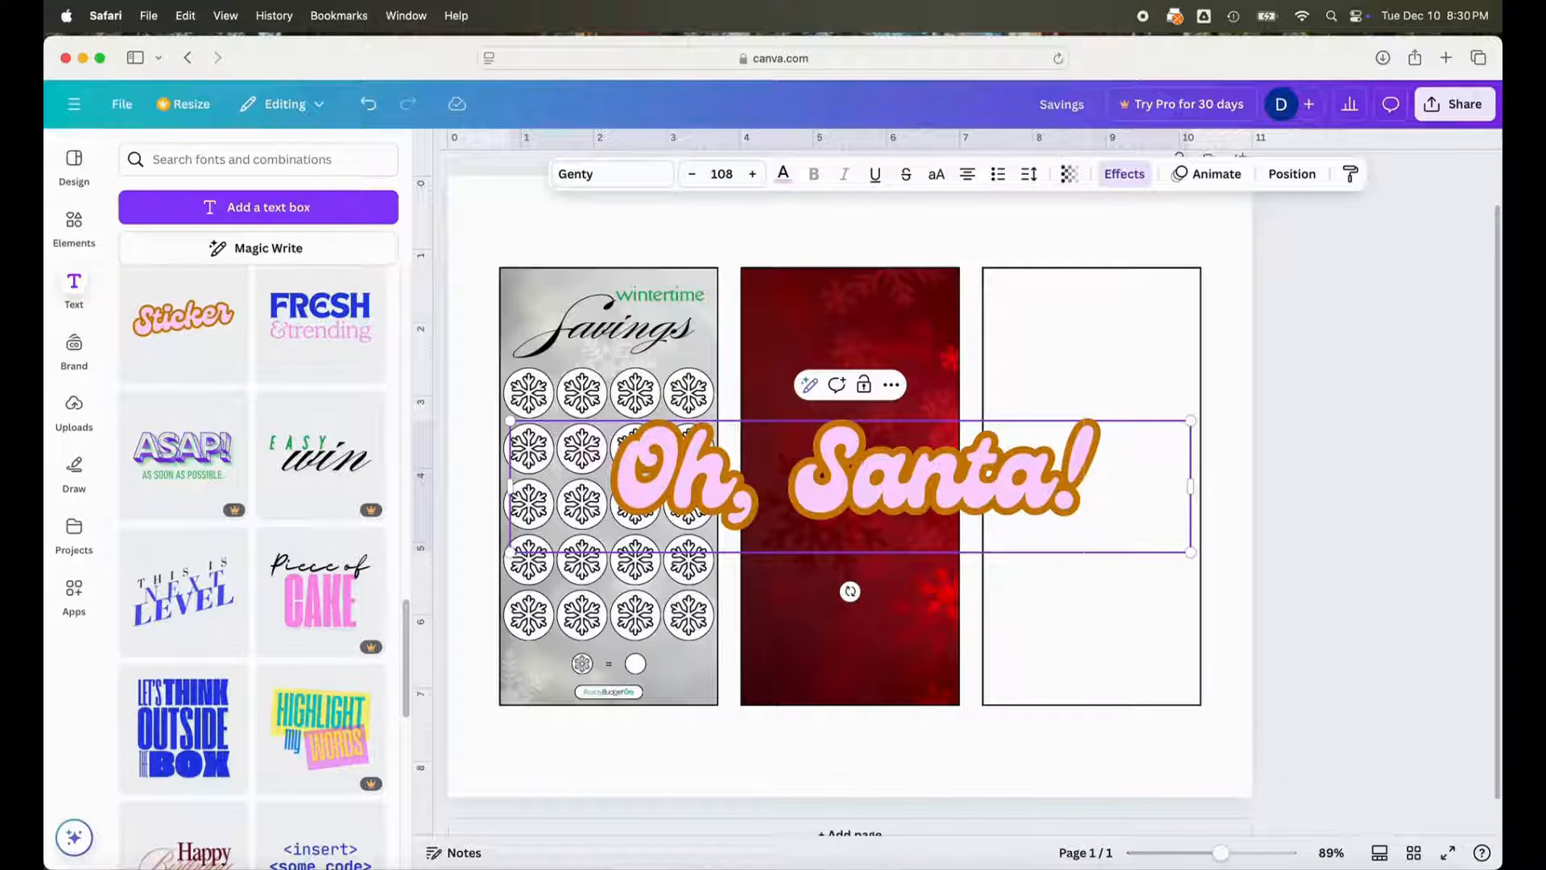
key("BackSpace")
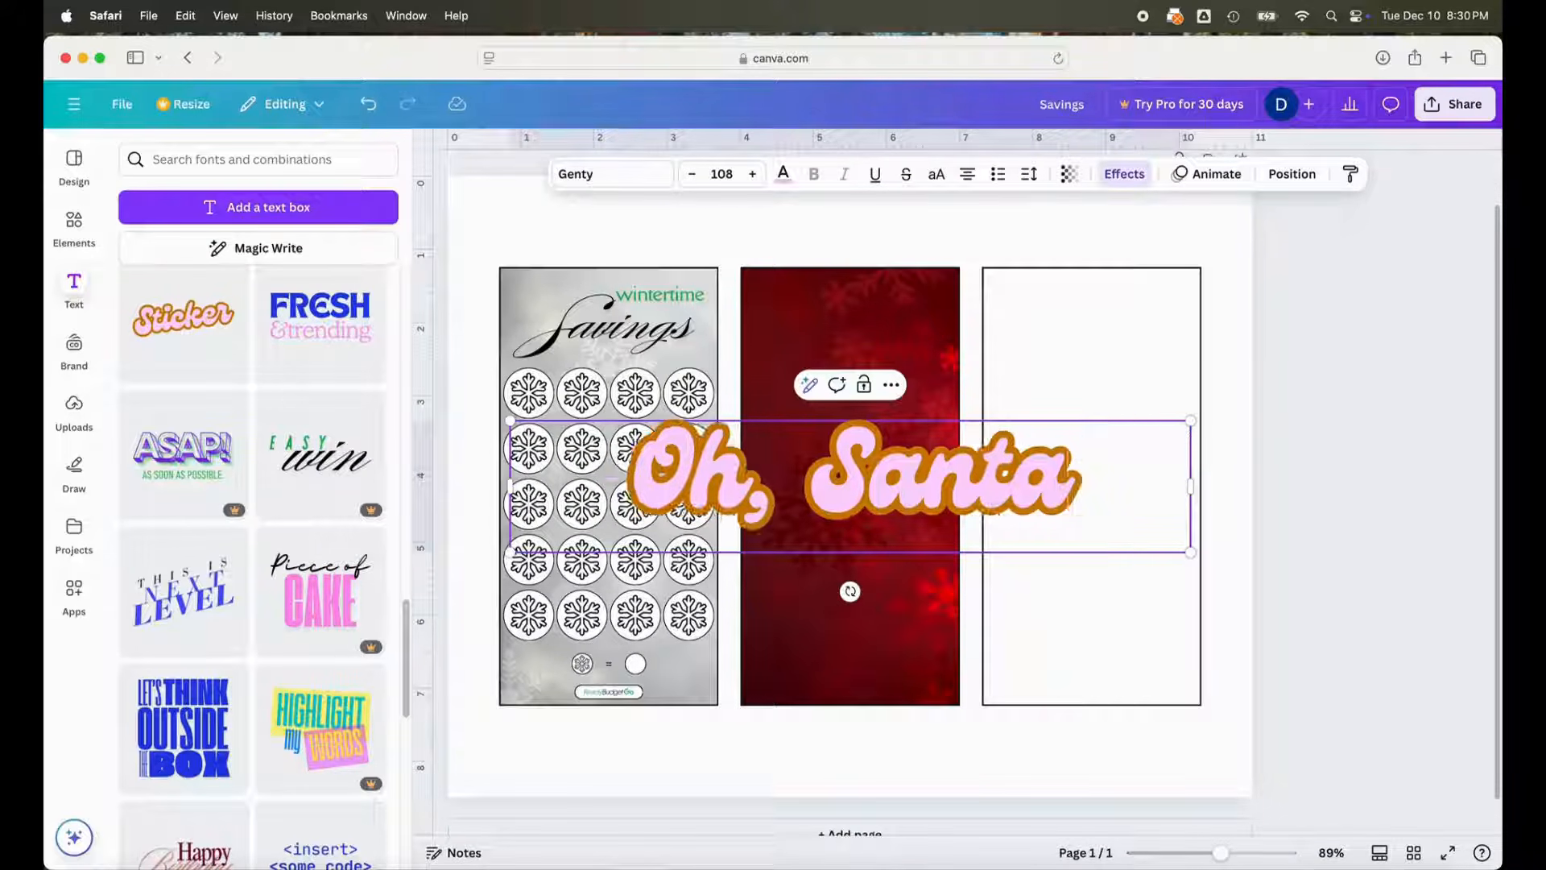
type("!")
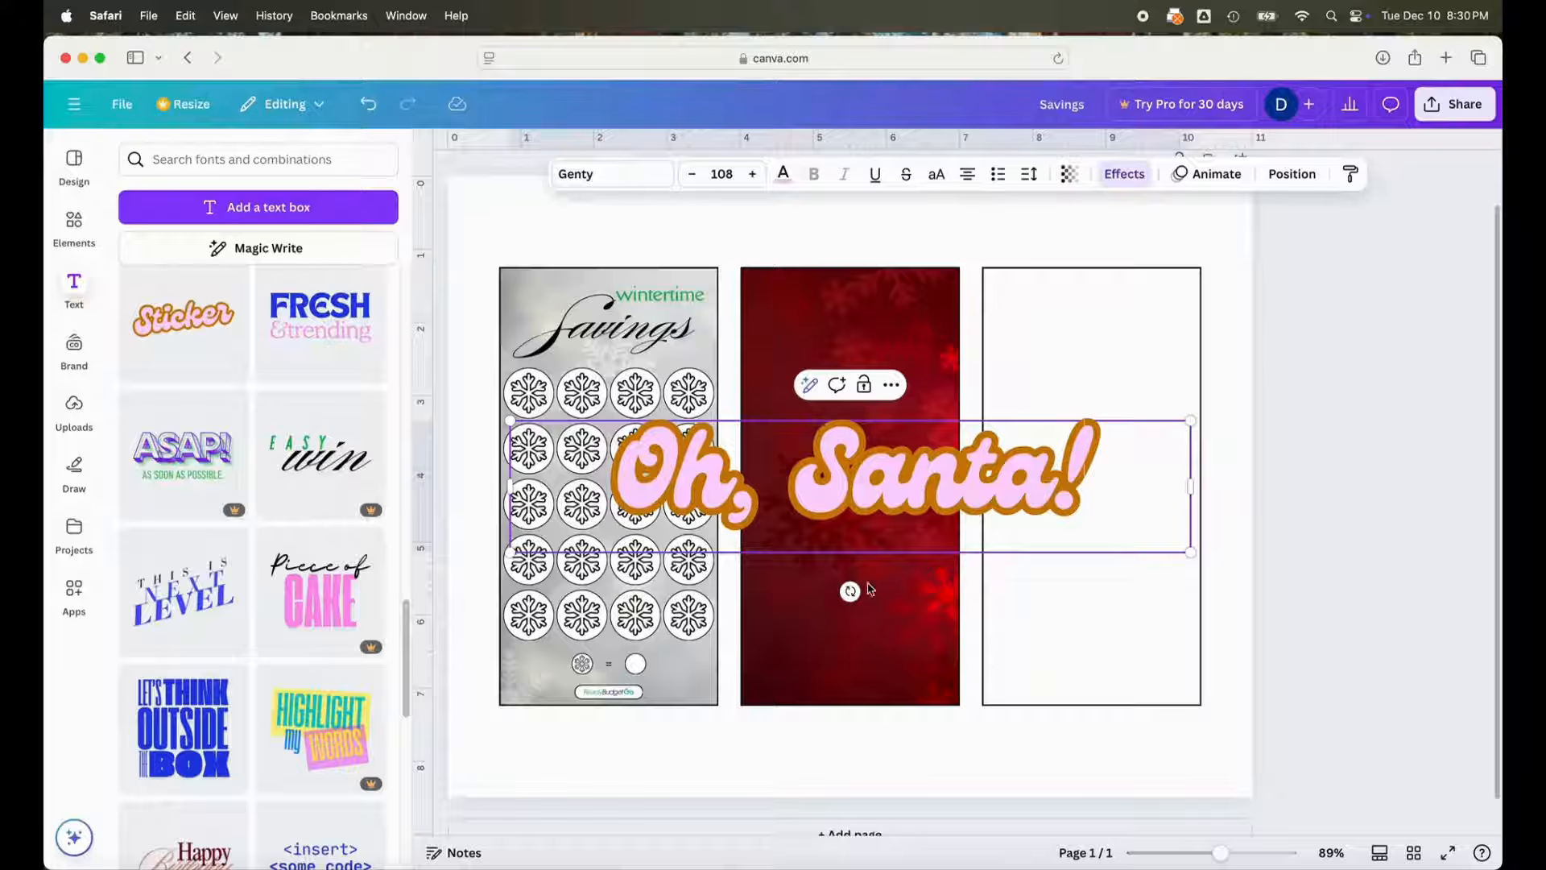
left_click(896, 626)
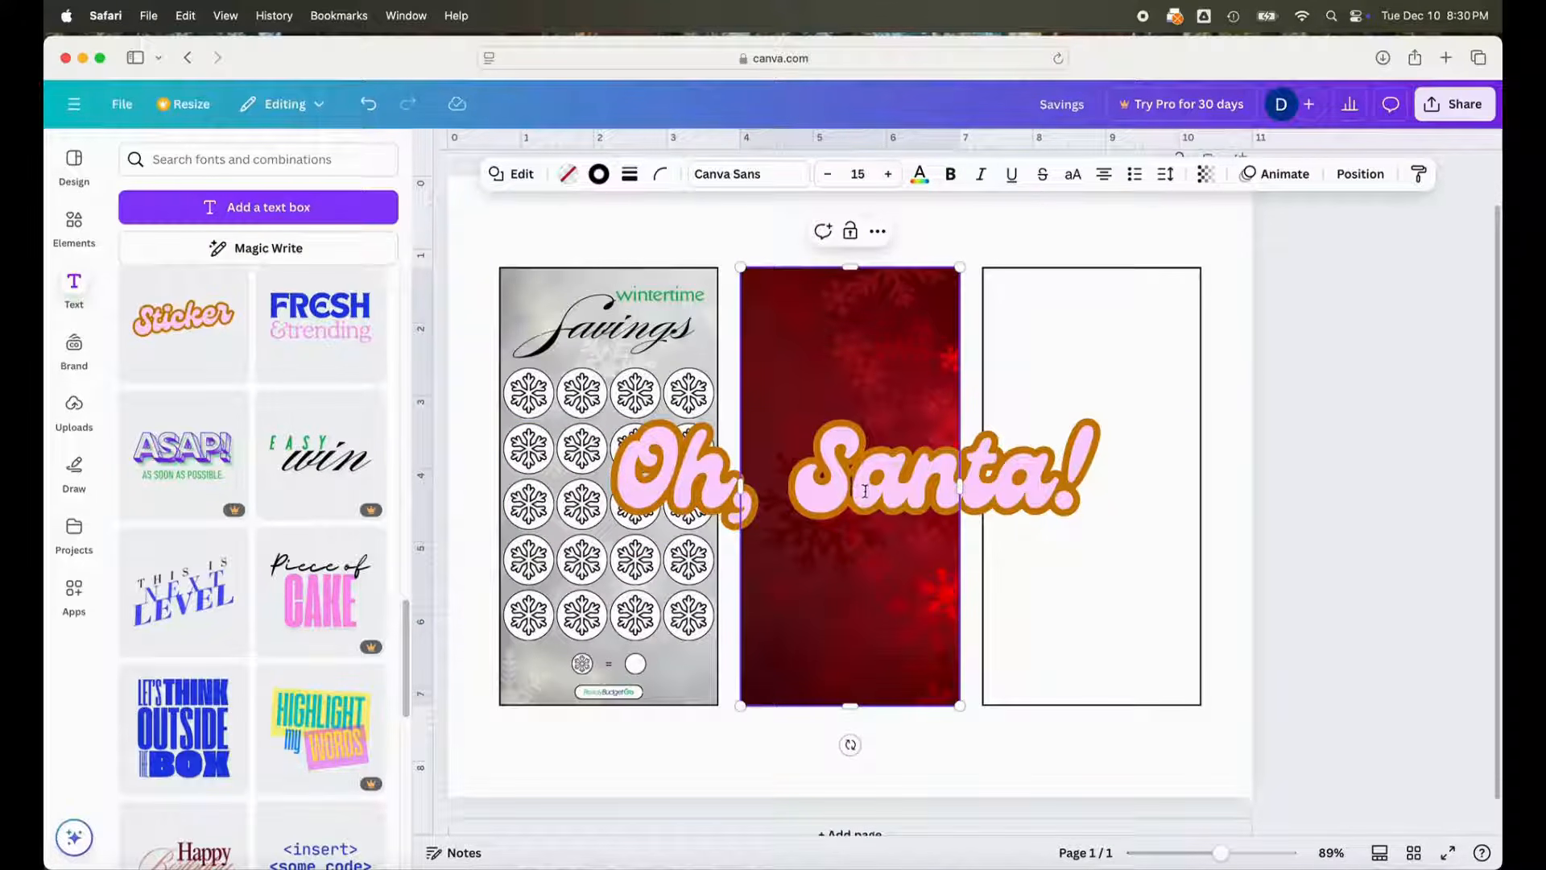
- Set the "Oh, Santa!" title's font size to 40 and fit its box, about 2.79 in wide, across the second tracker's upper edge
left_click(852, 535)
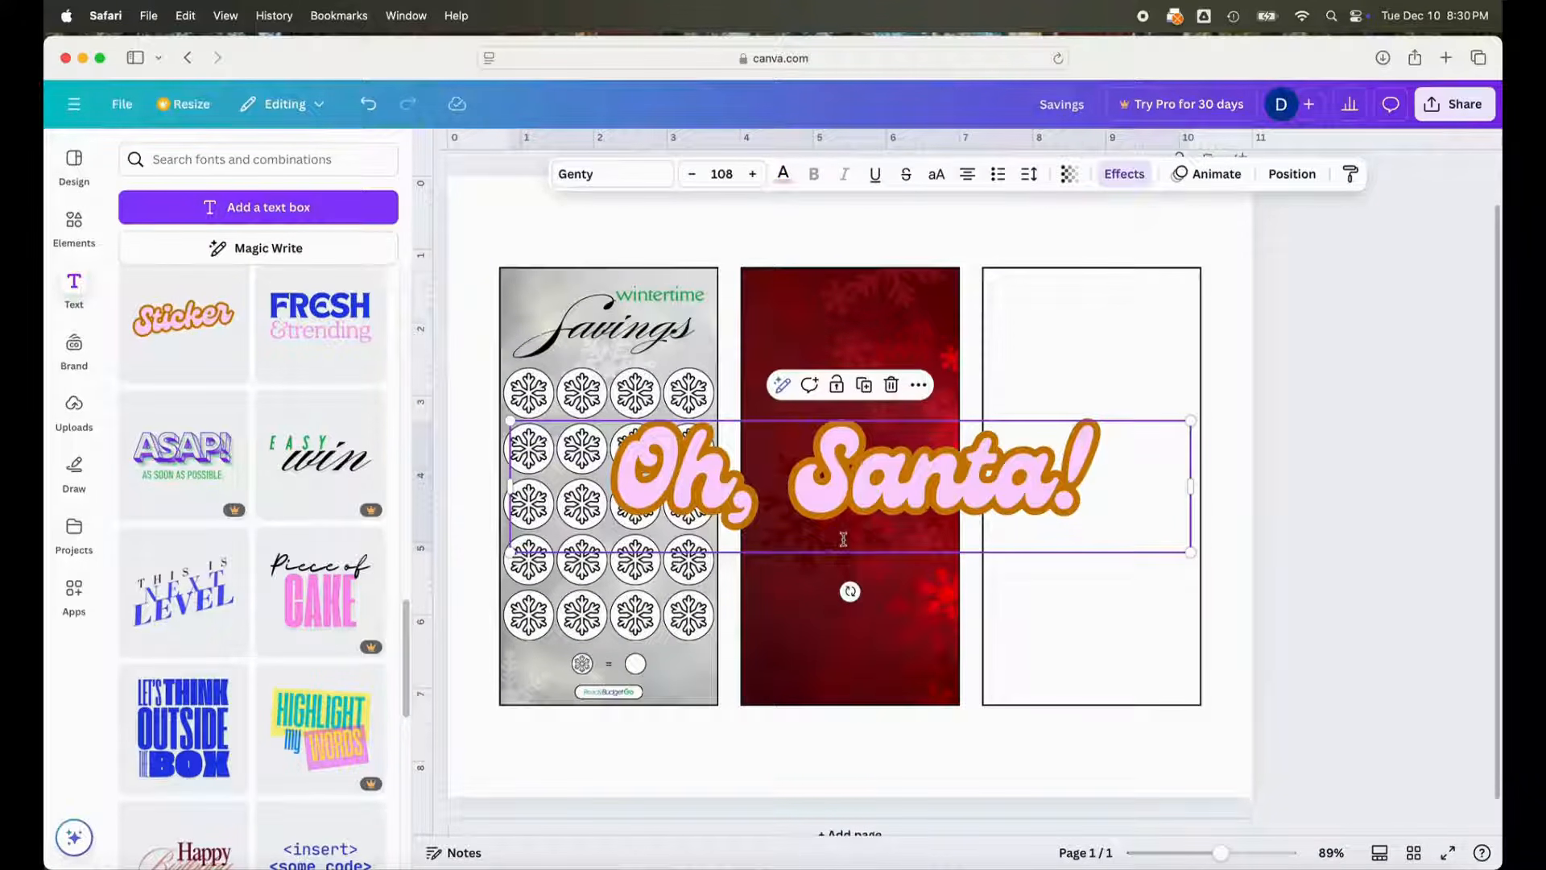
left_click(725, 175)
type("50")
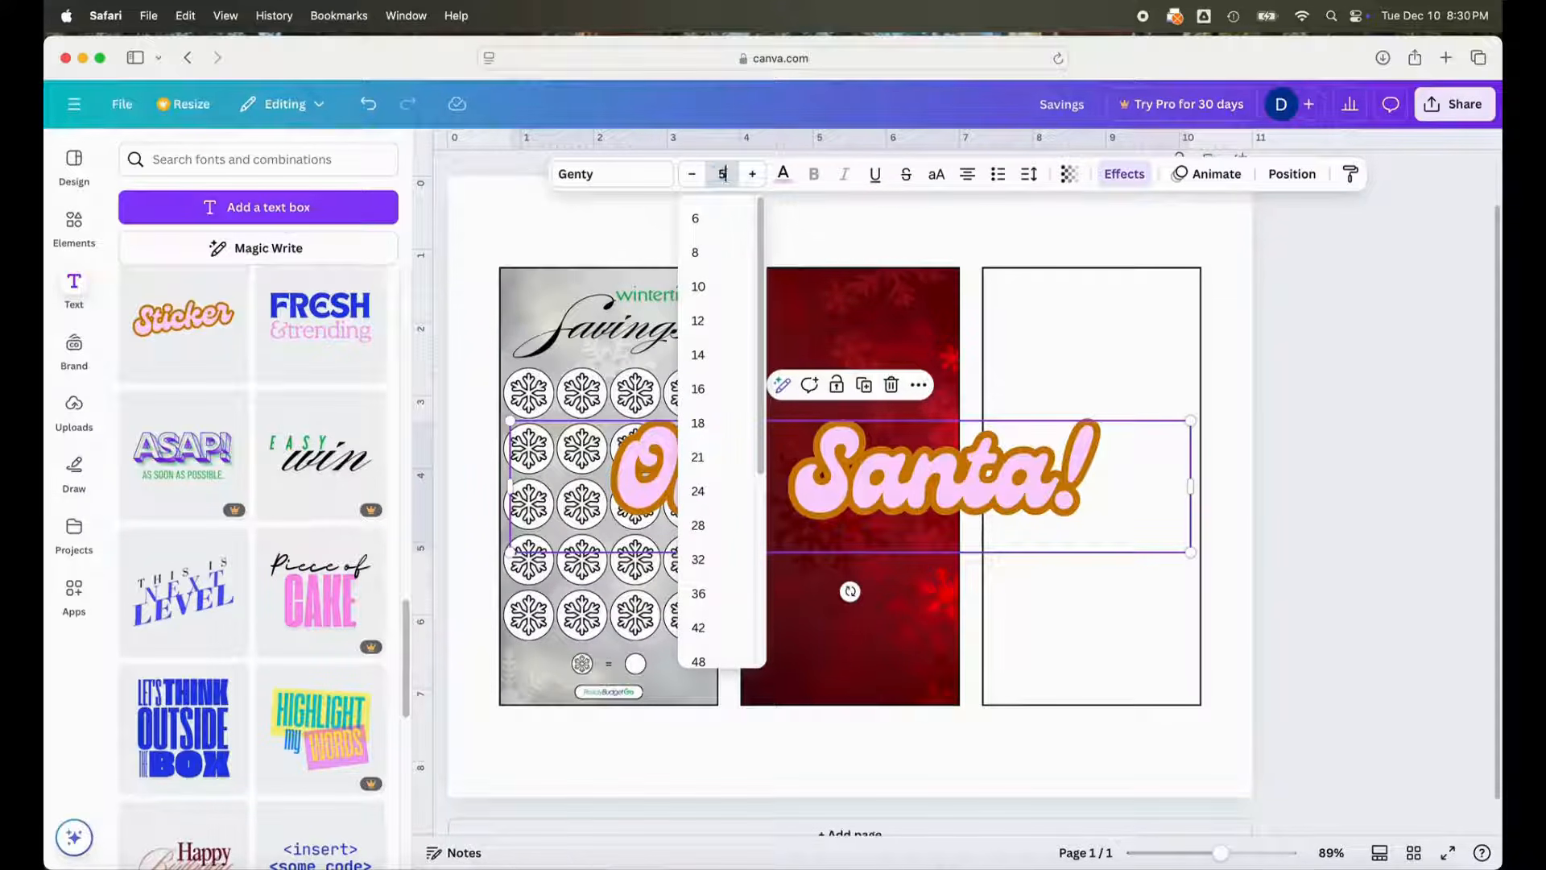
key("Return")
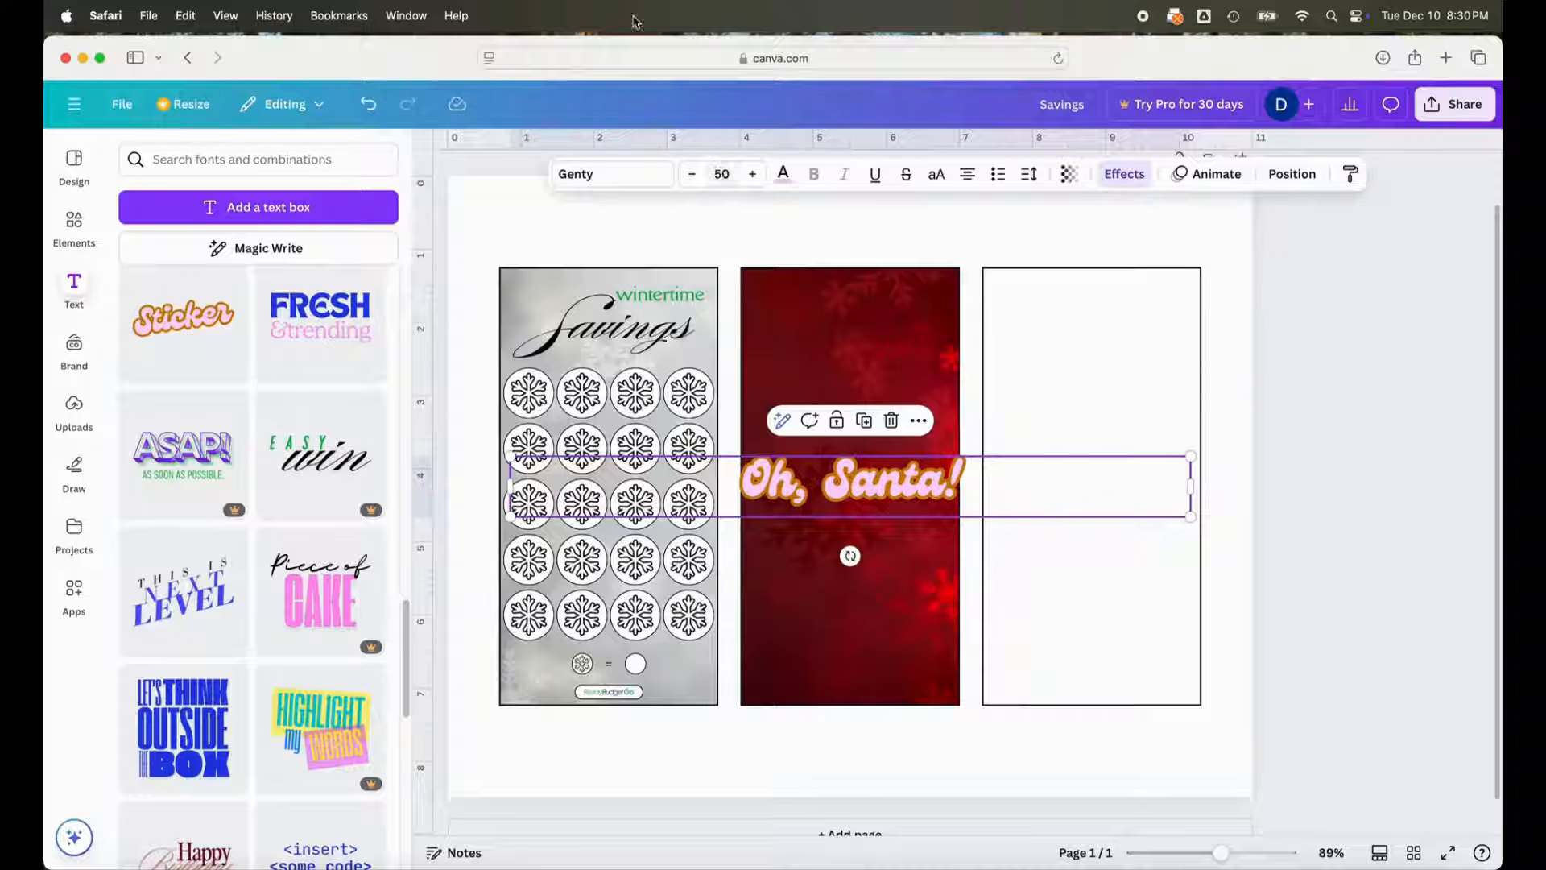
left_click(721, 175)
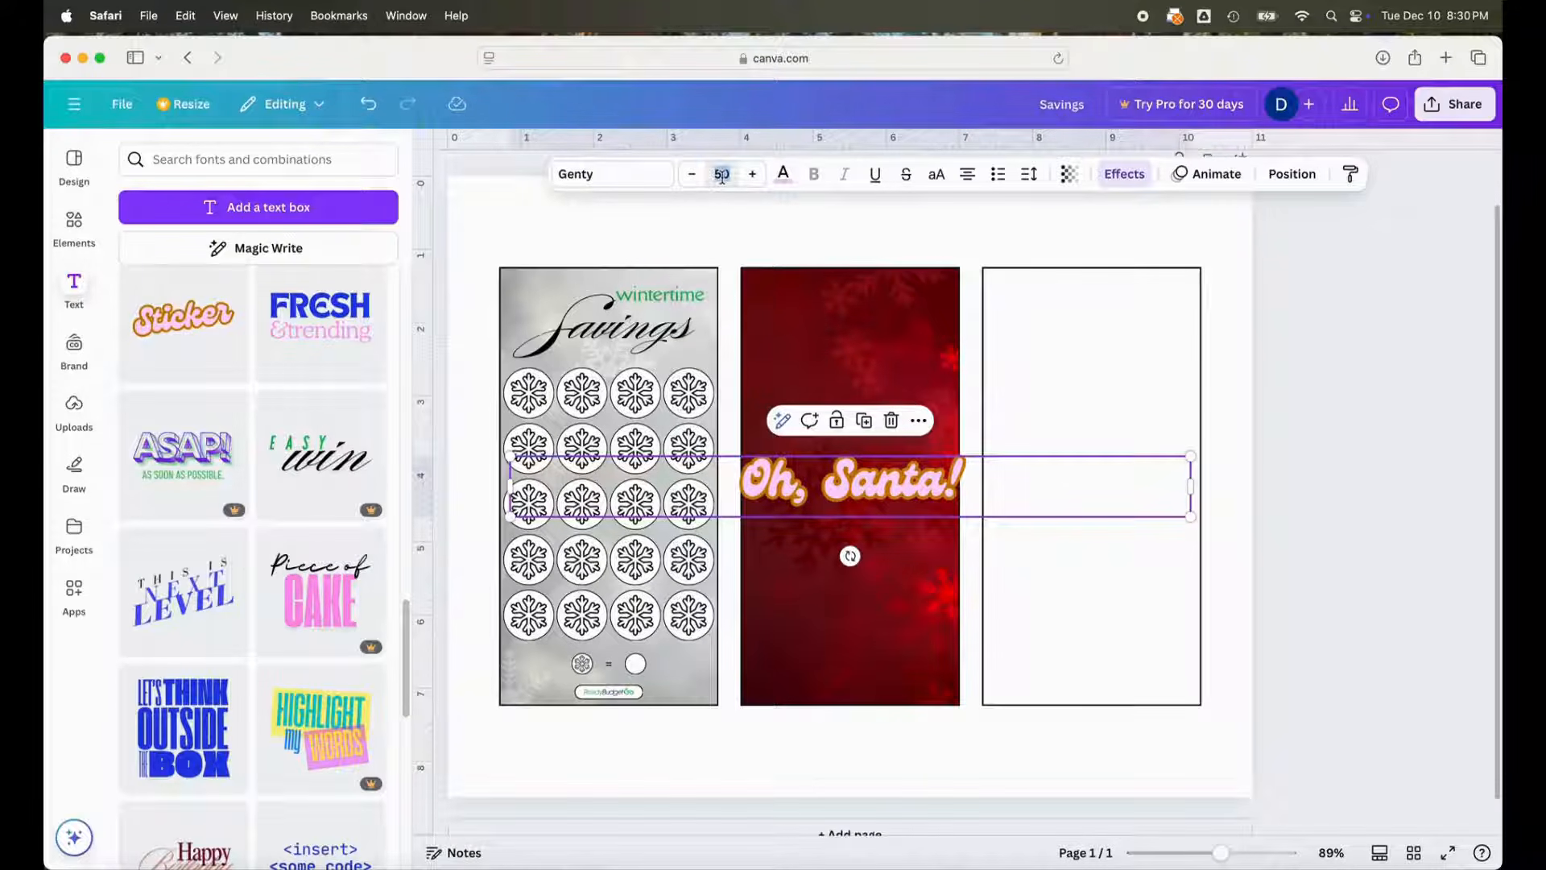
type("40")
key("Return")
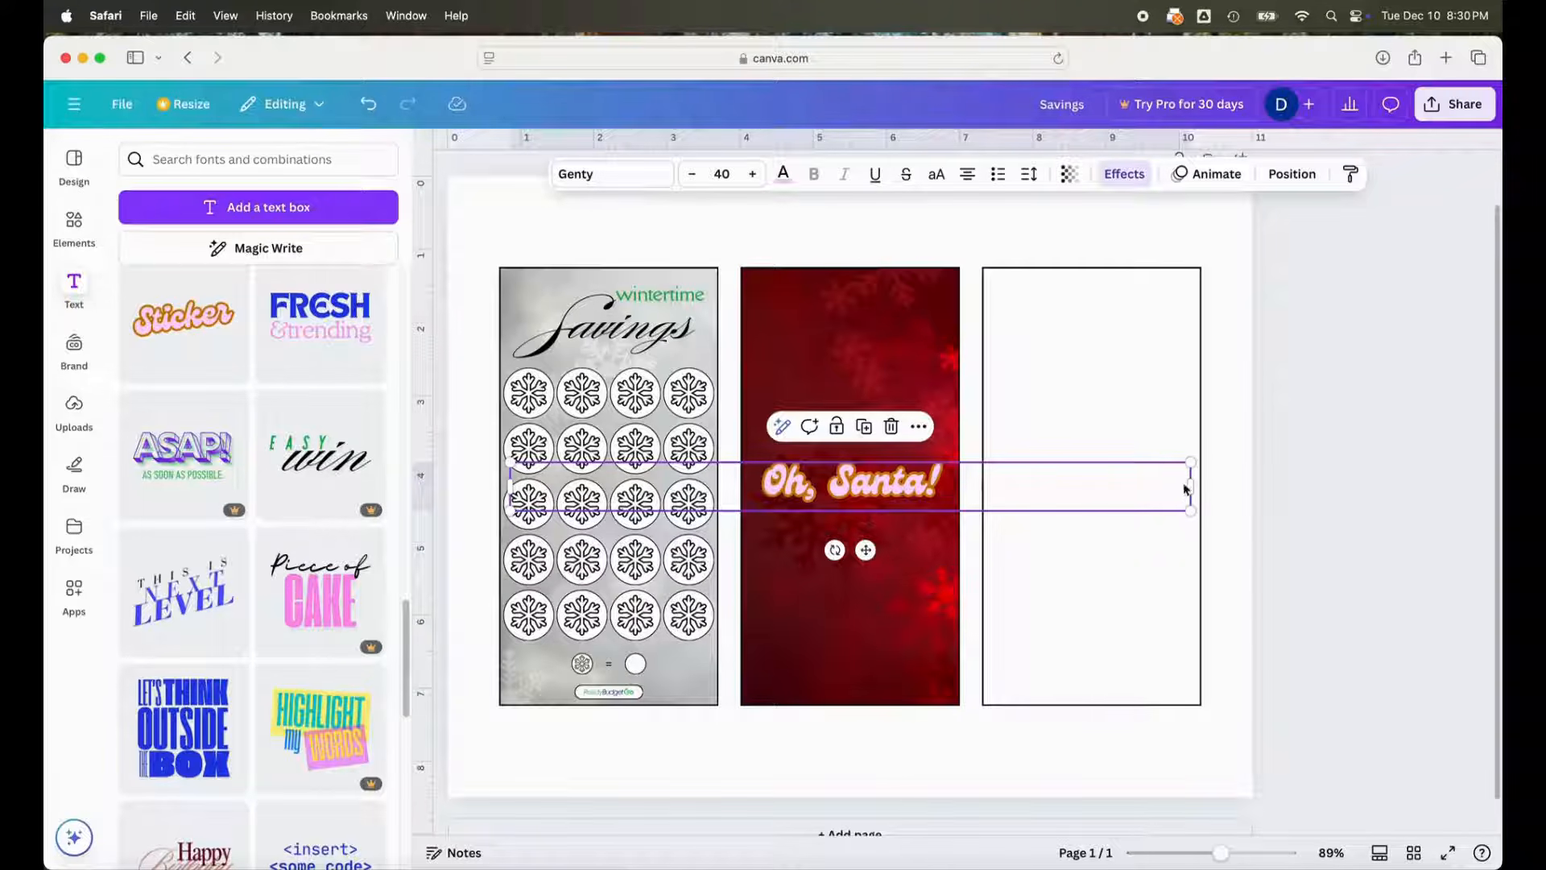
left_click_drag(1191, 489, 941, 317)
left_click(1296, 182)
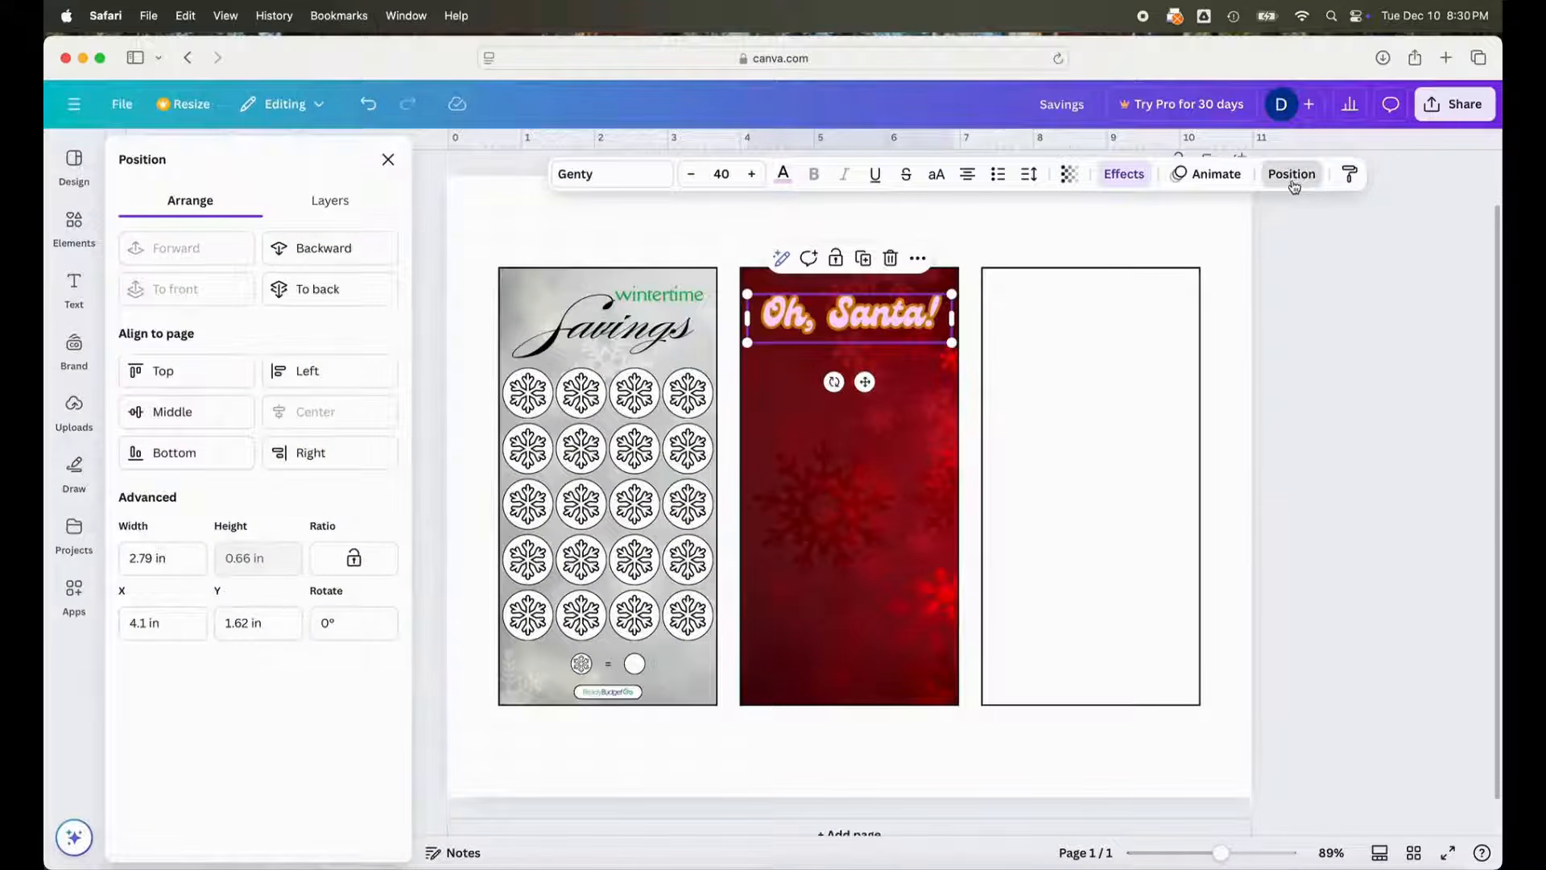
- Apply a Curve text effect of 50 to the "Oh, Santa!" title and shift it slightly left within the second tracker
left_click(1121, 182)
scroll(335, 677, "down", 2)
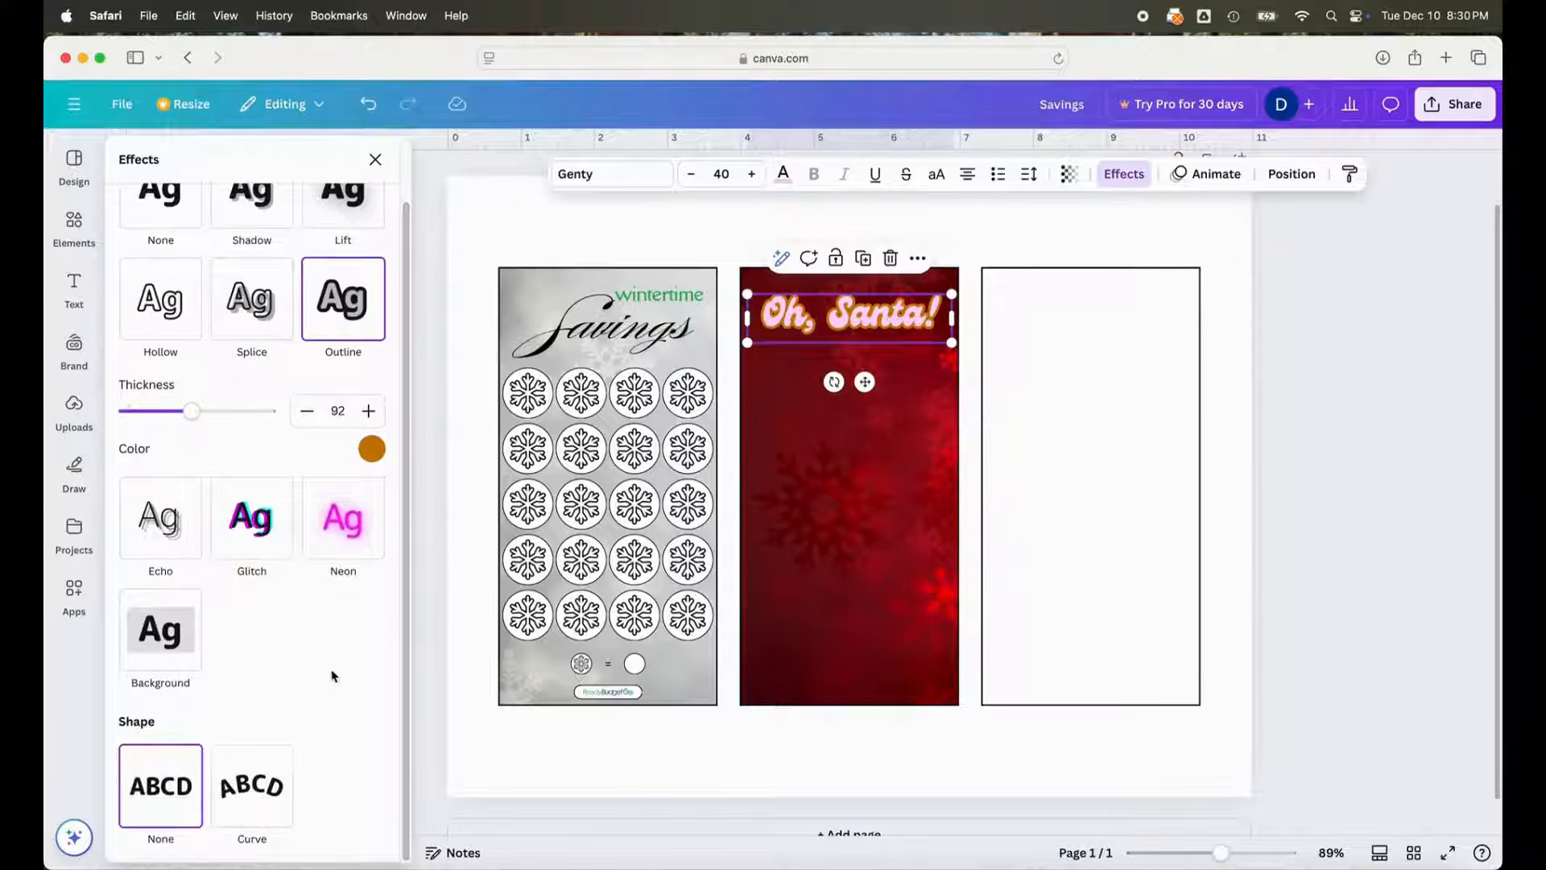
left_click(266, 778)
scroll(255, 780, "down", 2)
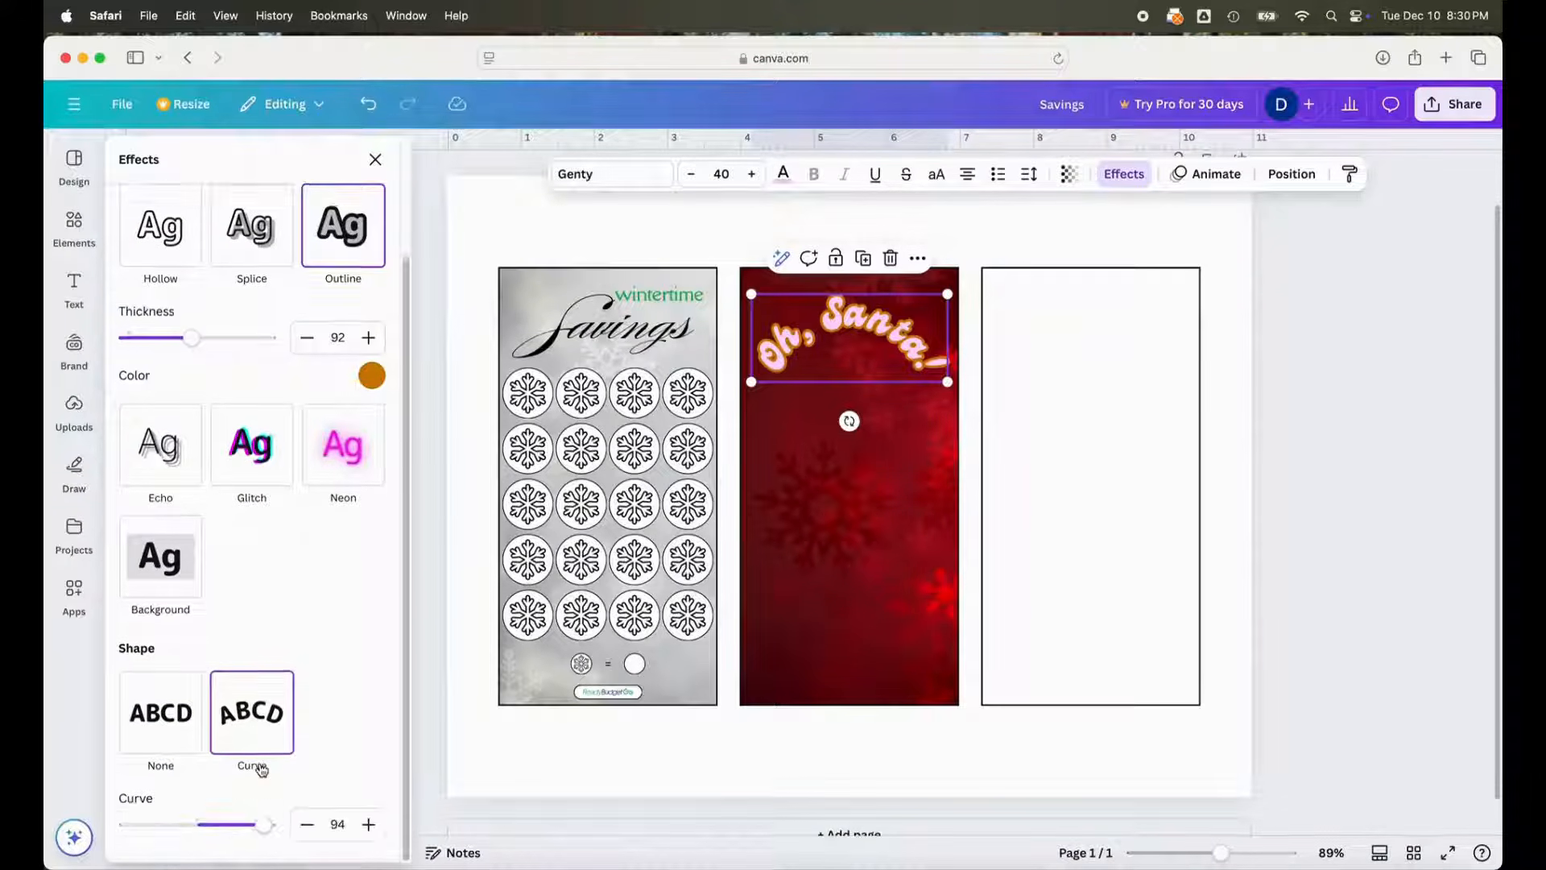
left_click_drag(264, 823, 234, 828)
left_click(368, 823)
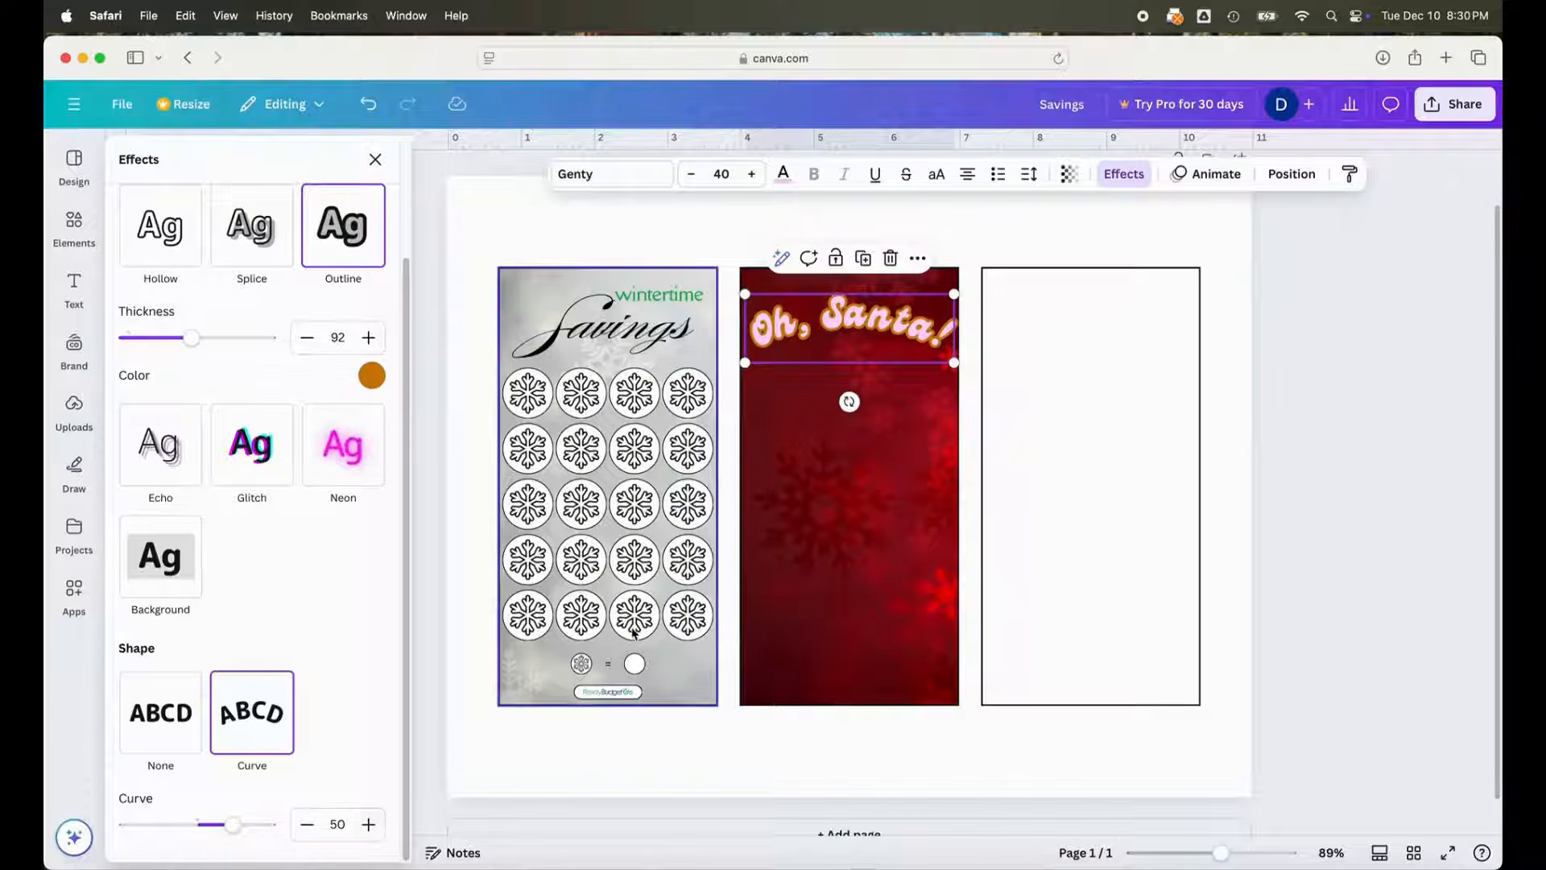
left_click(930, 456)
left_click(840, 337)
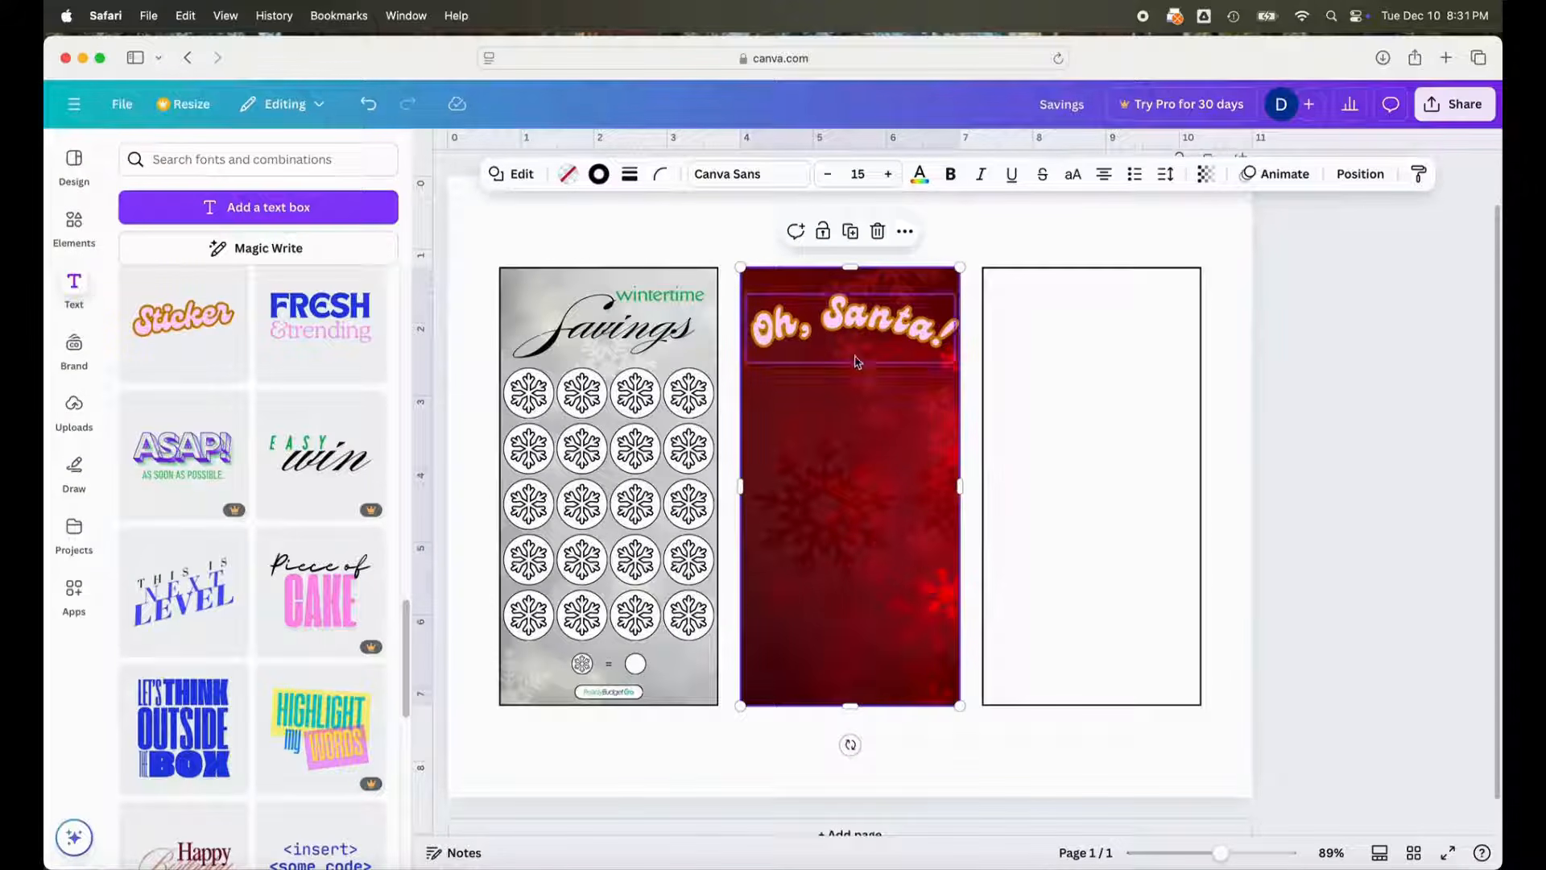
left_click_drag(840, 337, 834, 336)
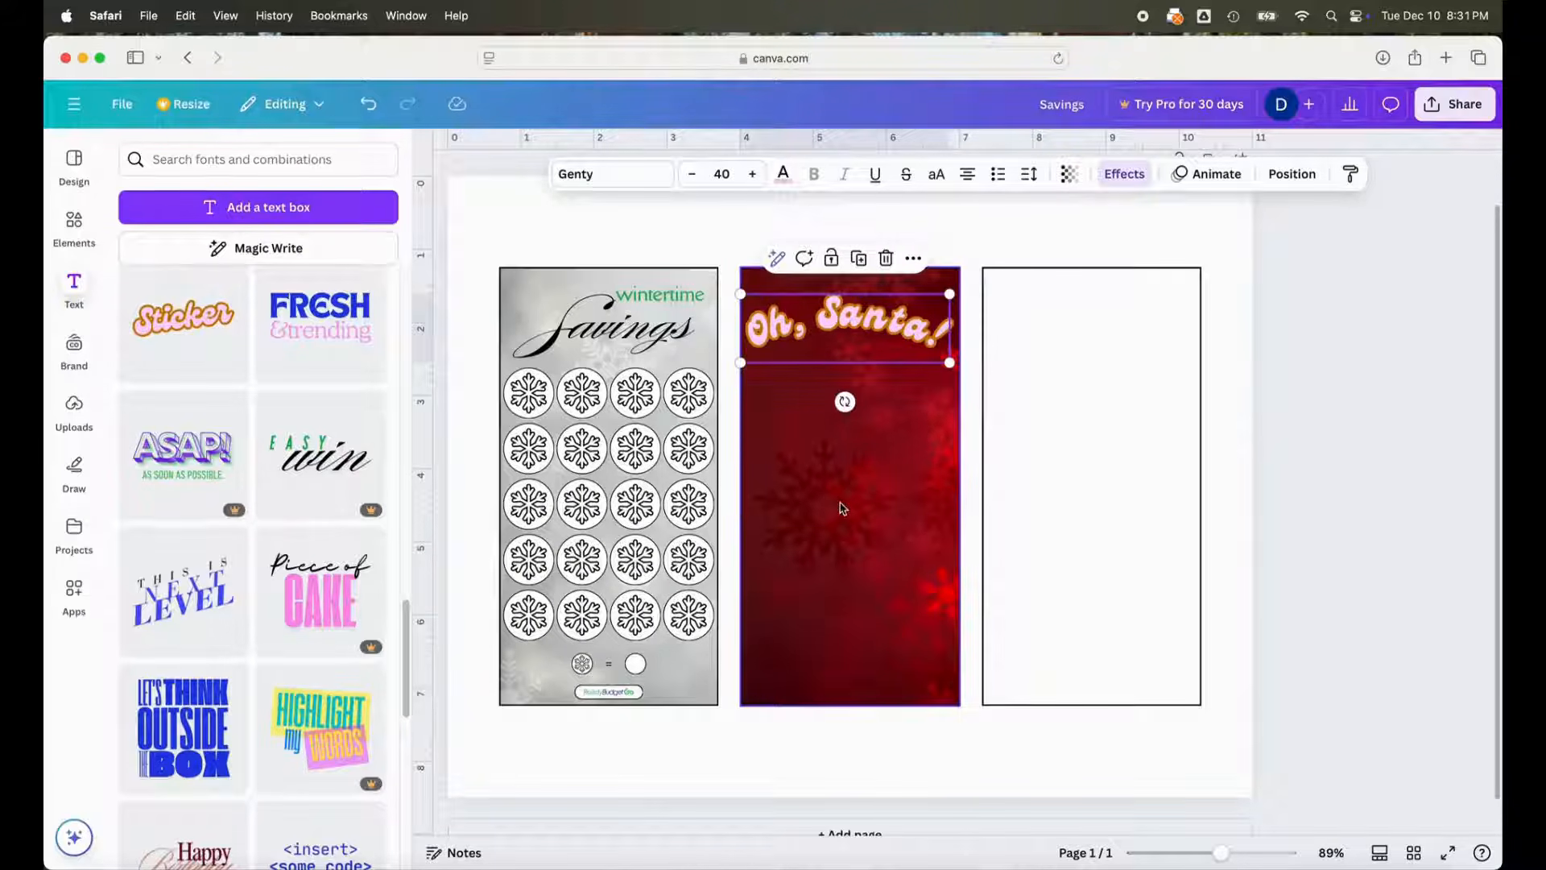
- Try a transparency of 40 on the second tracker's outline rectangle, then restore full opacity
left_click(860, 520)
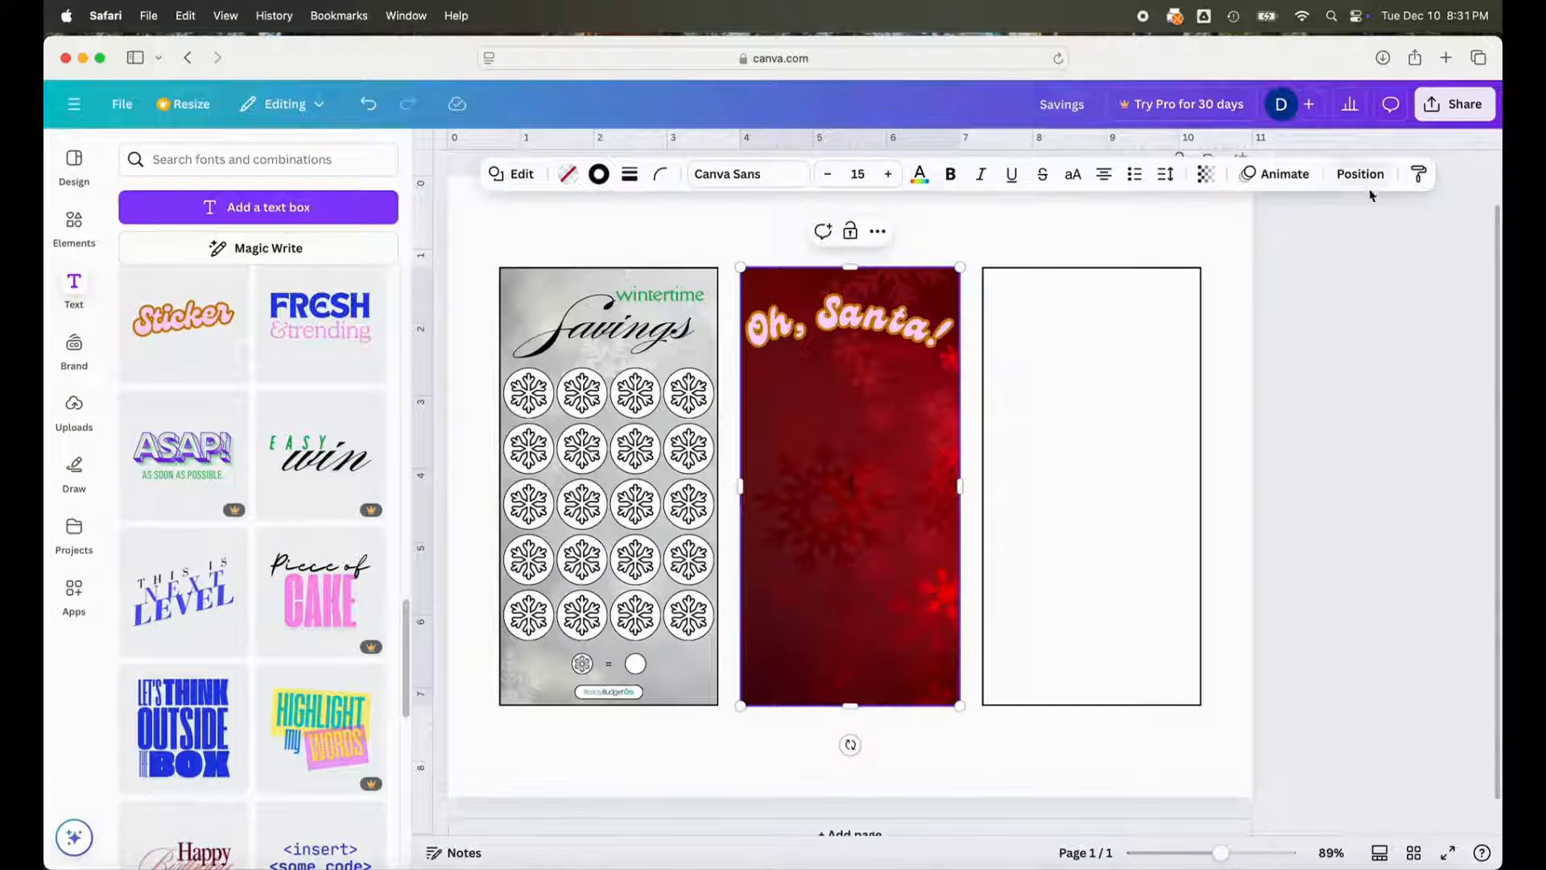
left_click(1206, 174)
left_click_drag(1248, 244, 1169, 250)
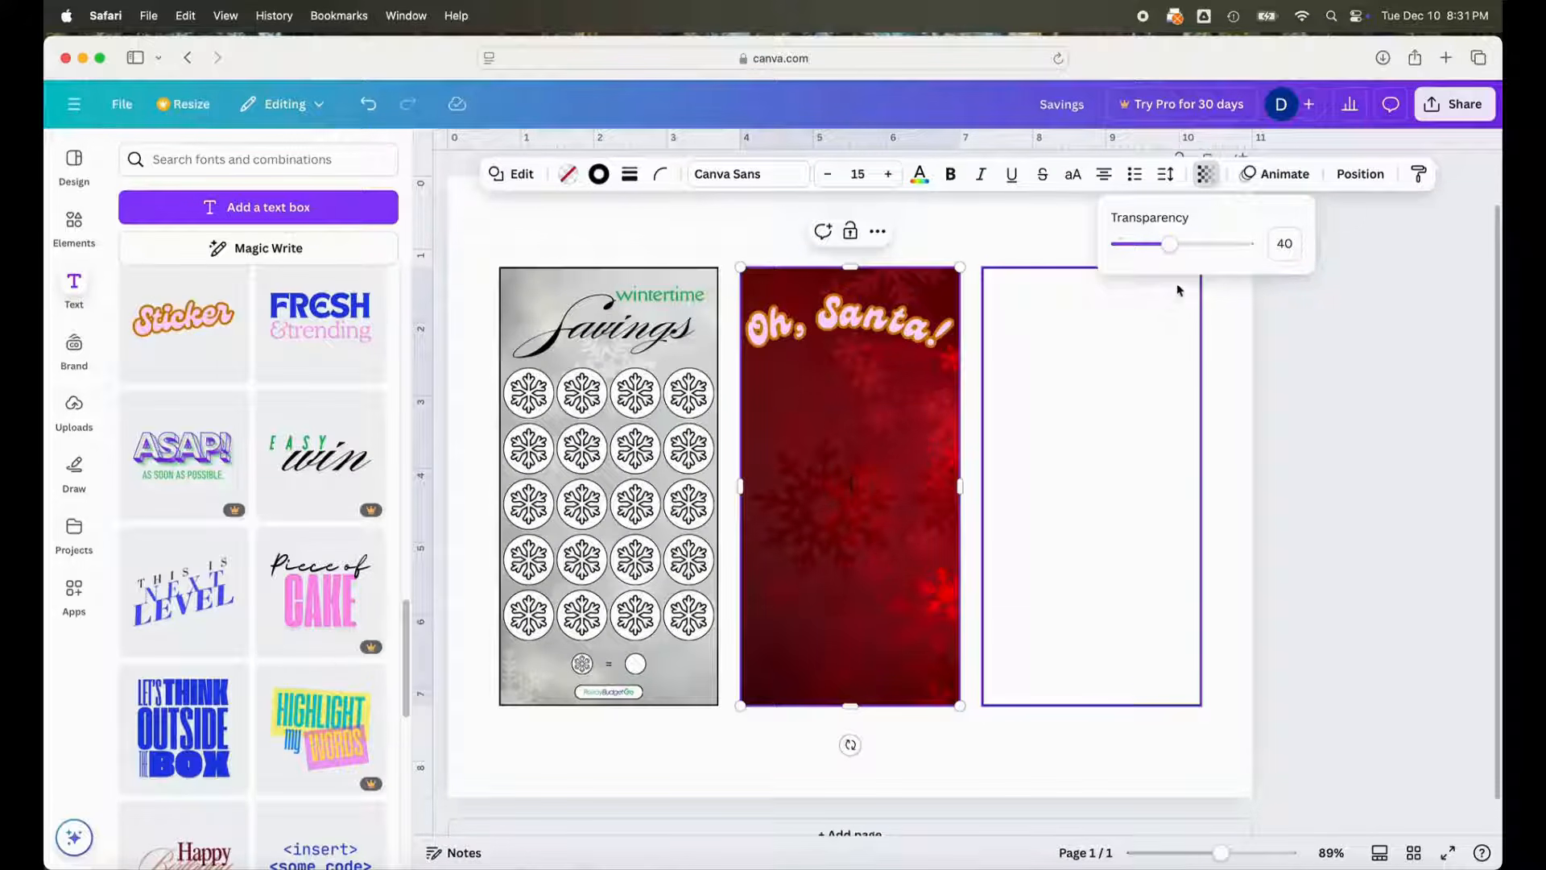
left_click_drag(1172, 254, 1256, 245)
left_click(870, 447)
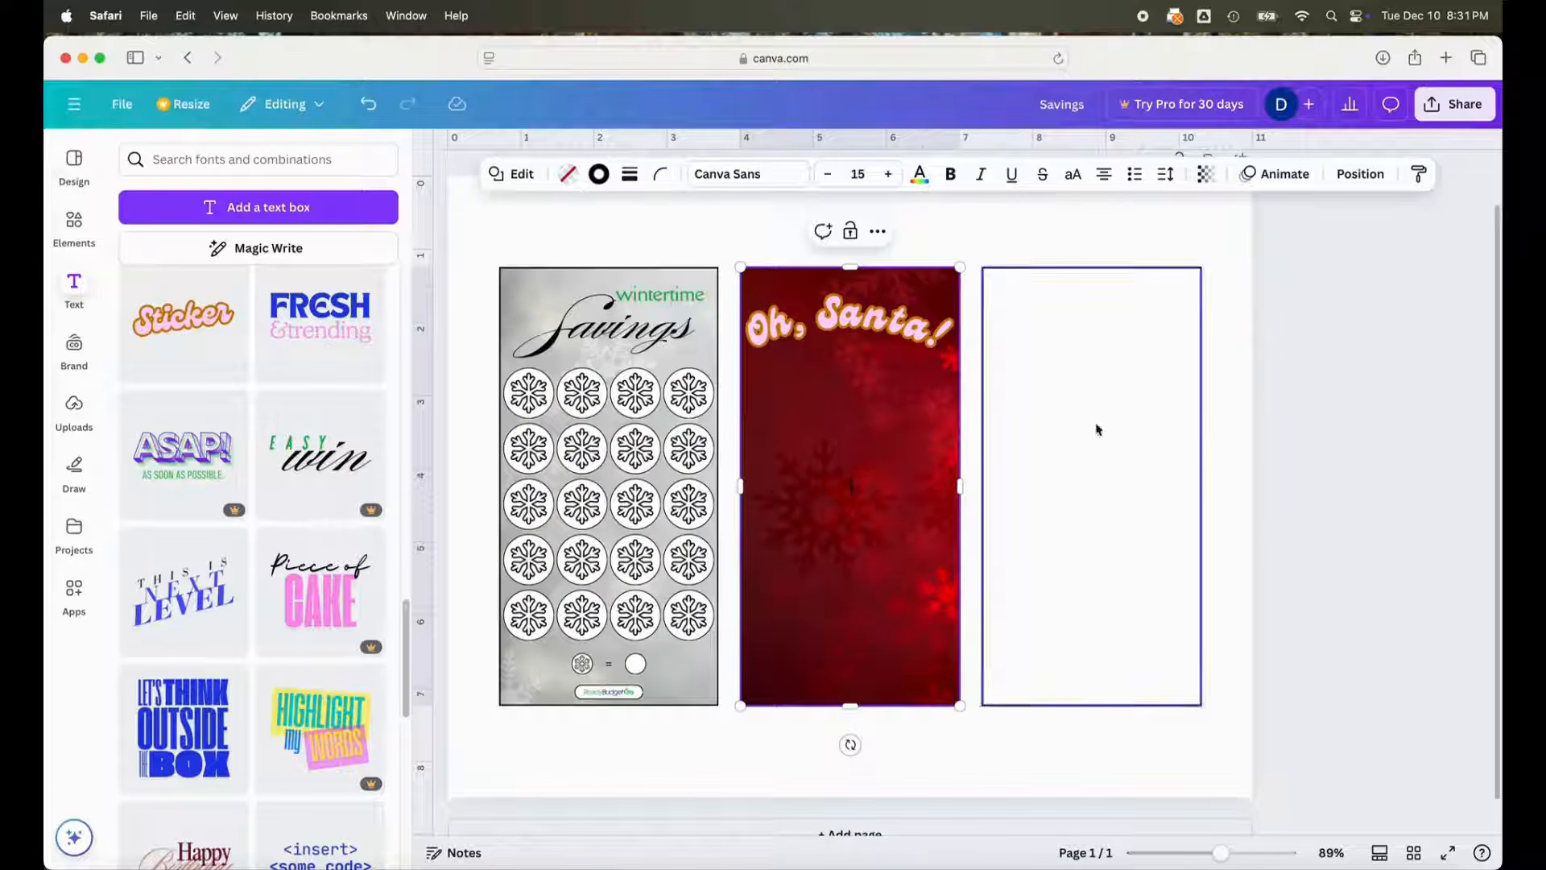
- Select the red snowflake background among the layers and set its transparency to 77
left_click(916, 459)
left_click(1360, 174)
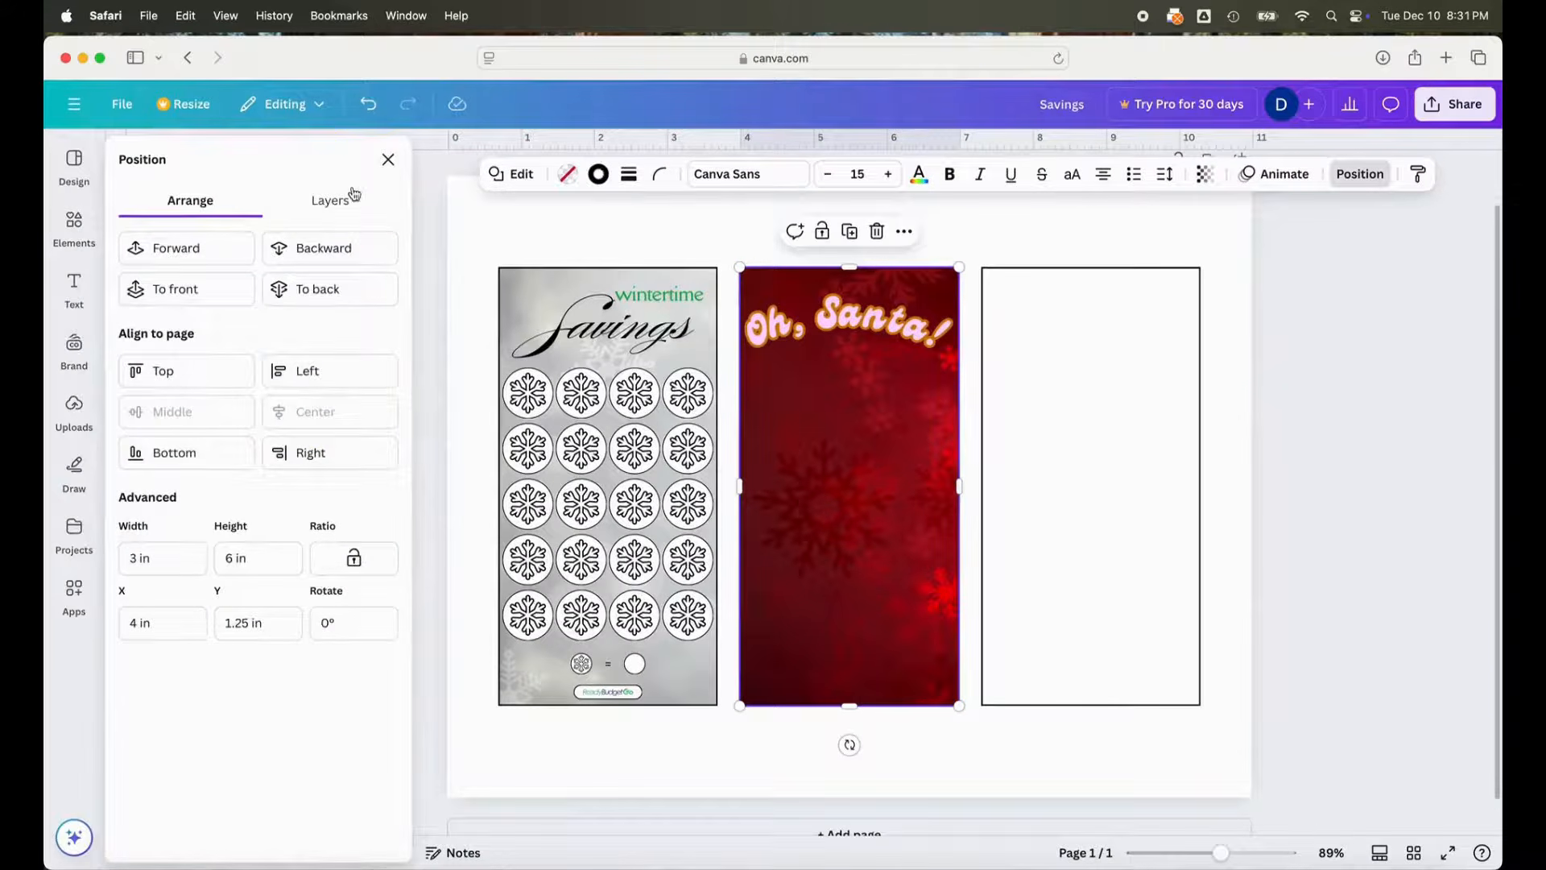
left_click(345, 203)
left_click(259, 725)
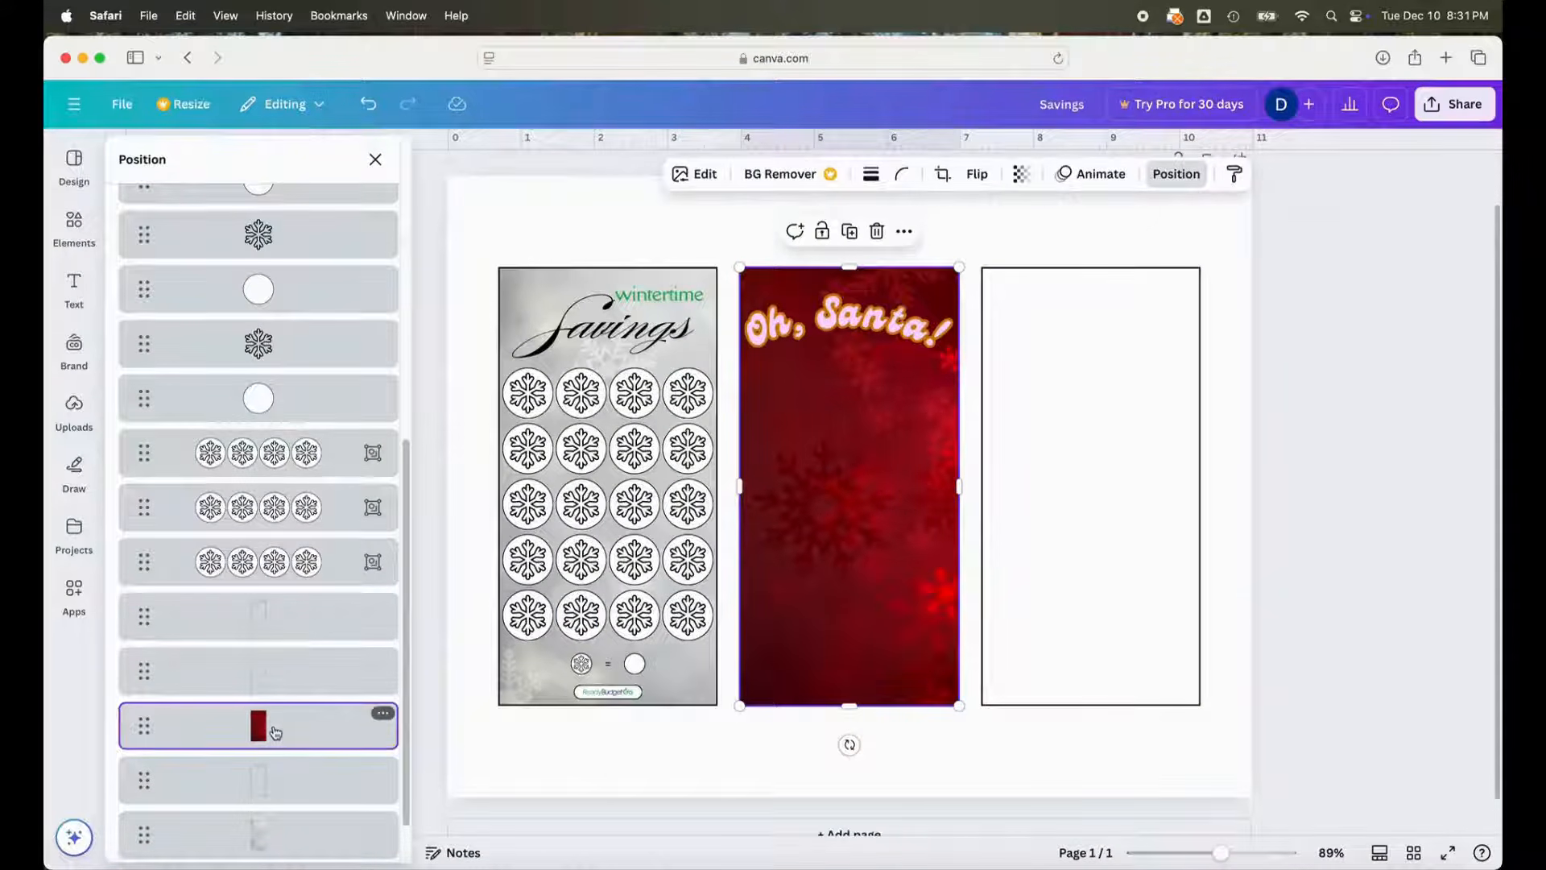
left_click(1021, 174)
left_click_drag(1065, 243, 1032, 248)
left_click_drag(1043, 248, 1042, 248)
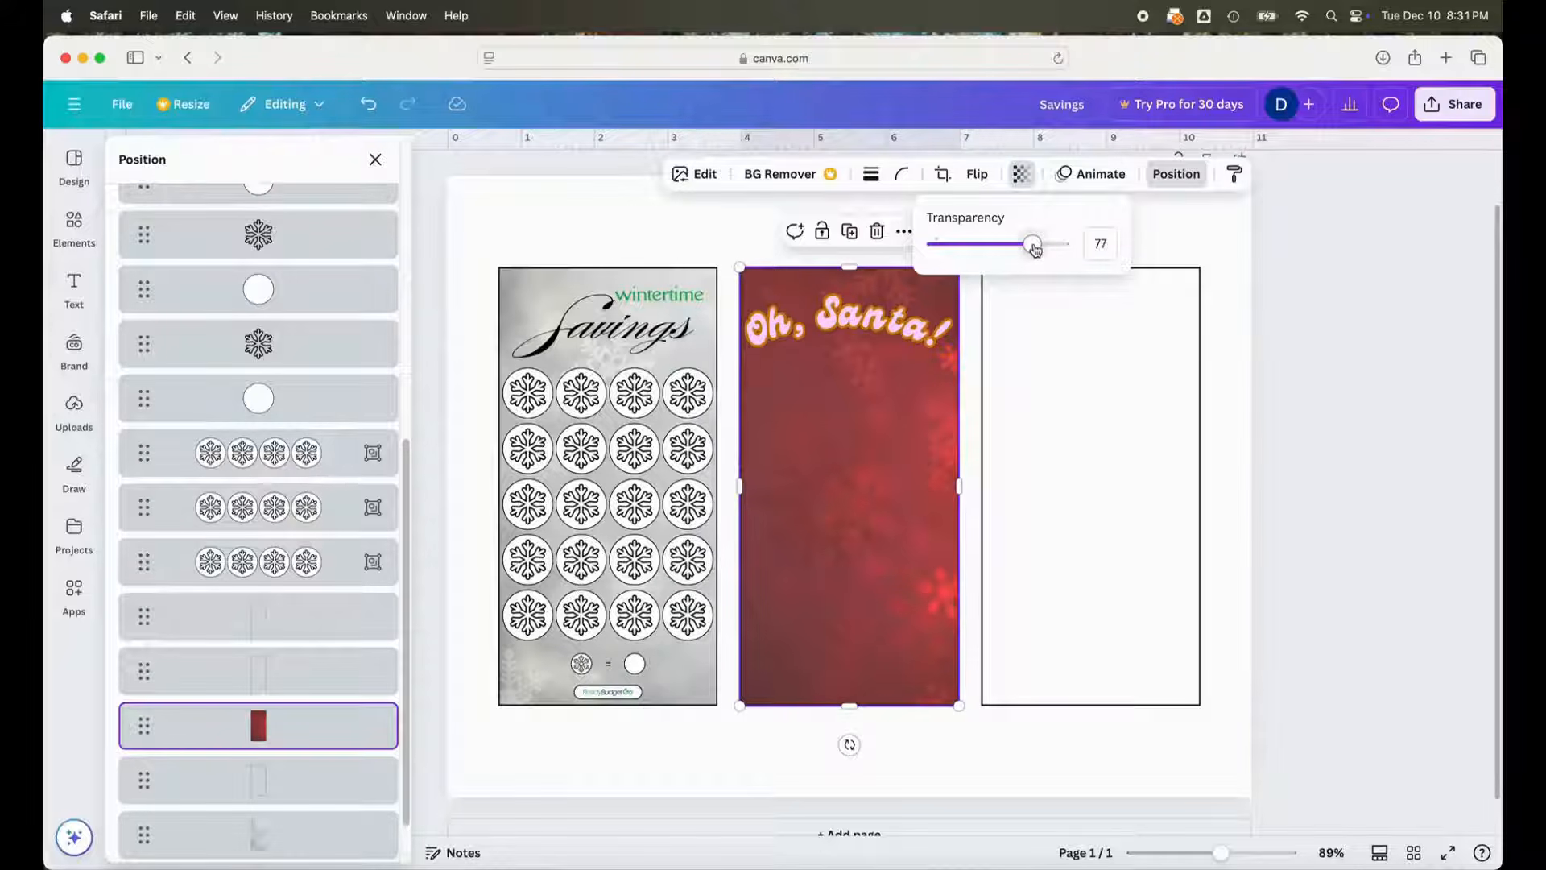
left_click_drag(1034, 248, 1033, 249)
left_click(1285, 549)
- Select the "Oh, Santa!" title on the second tracker
left_click(847, 320)
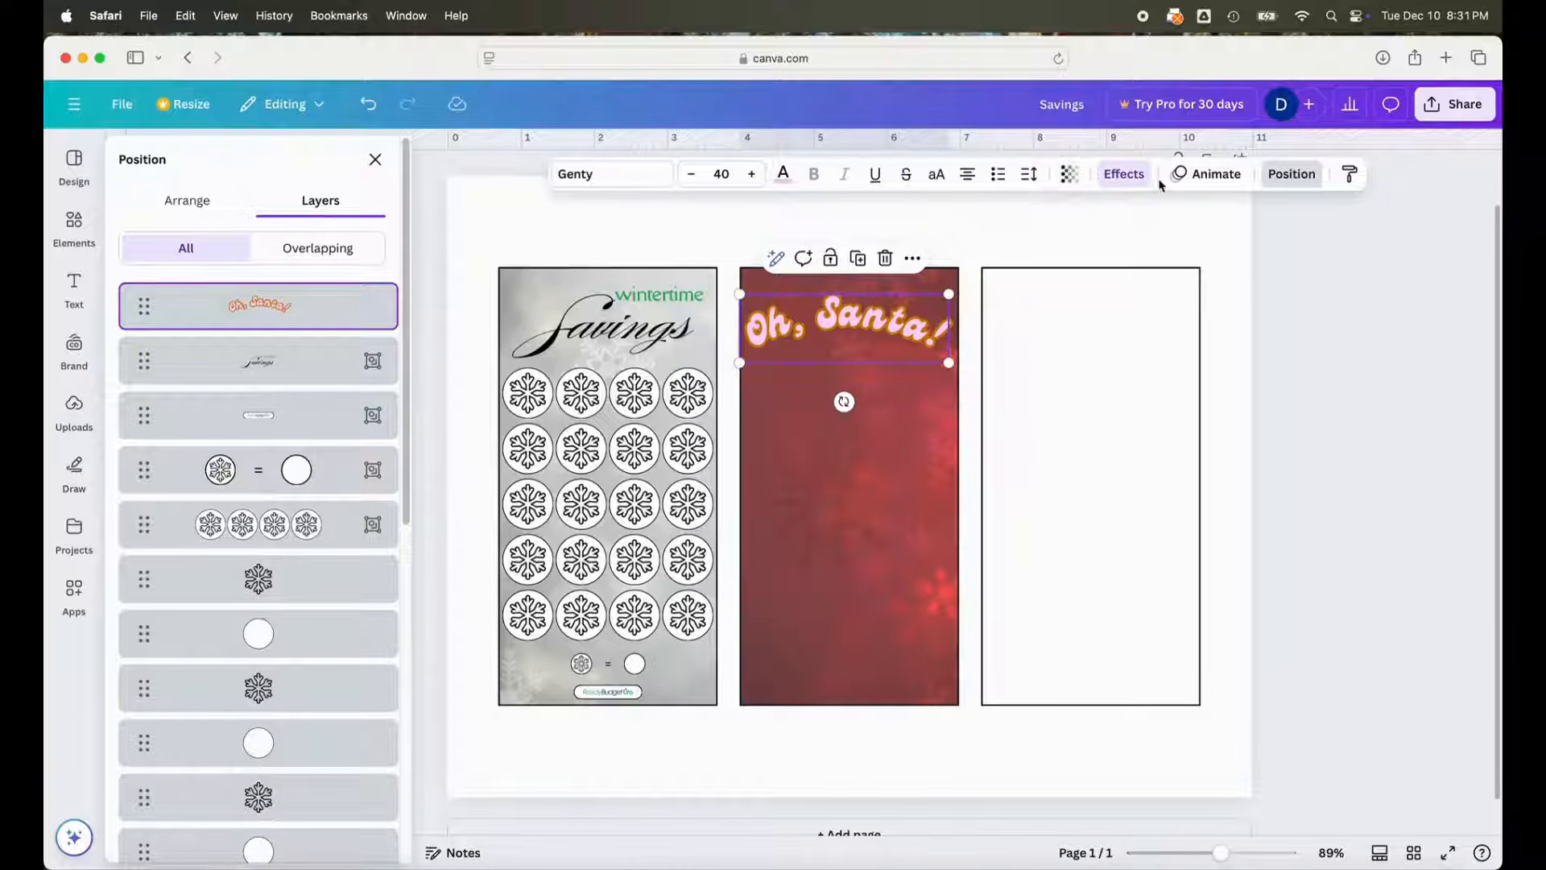
- Set the outline colour of the "Oh, Santa!" title to green
left_click(1128, 174)
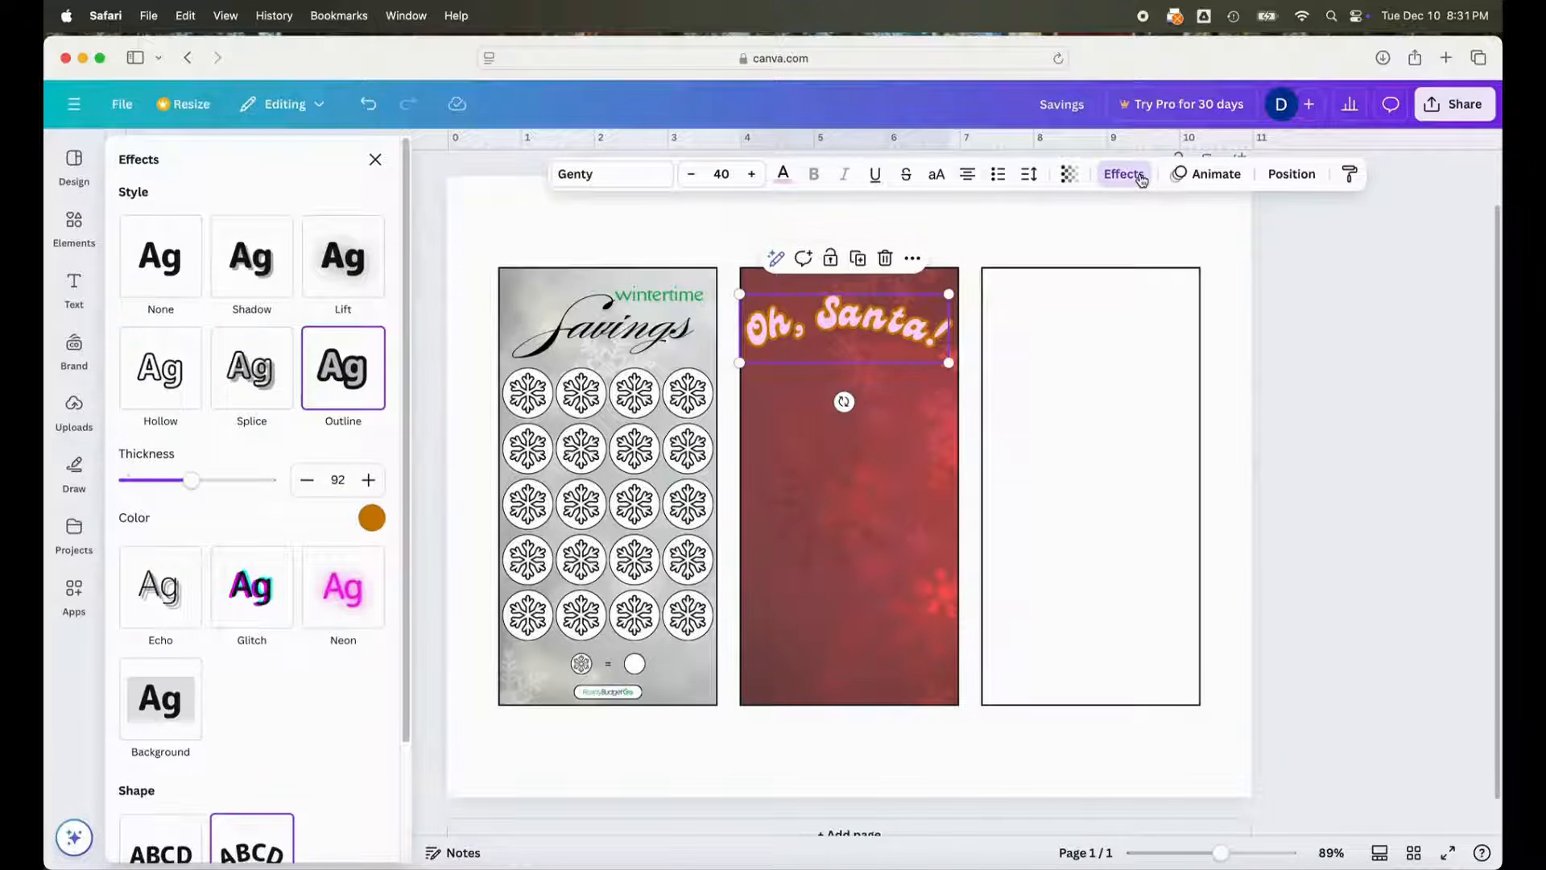
left_click(372, 519)
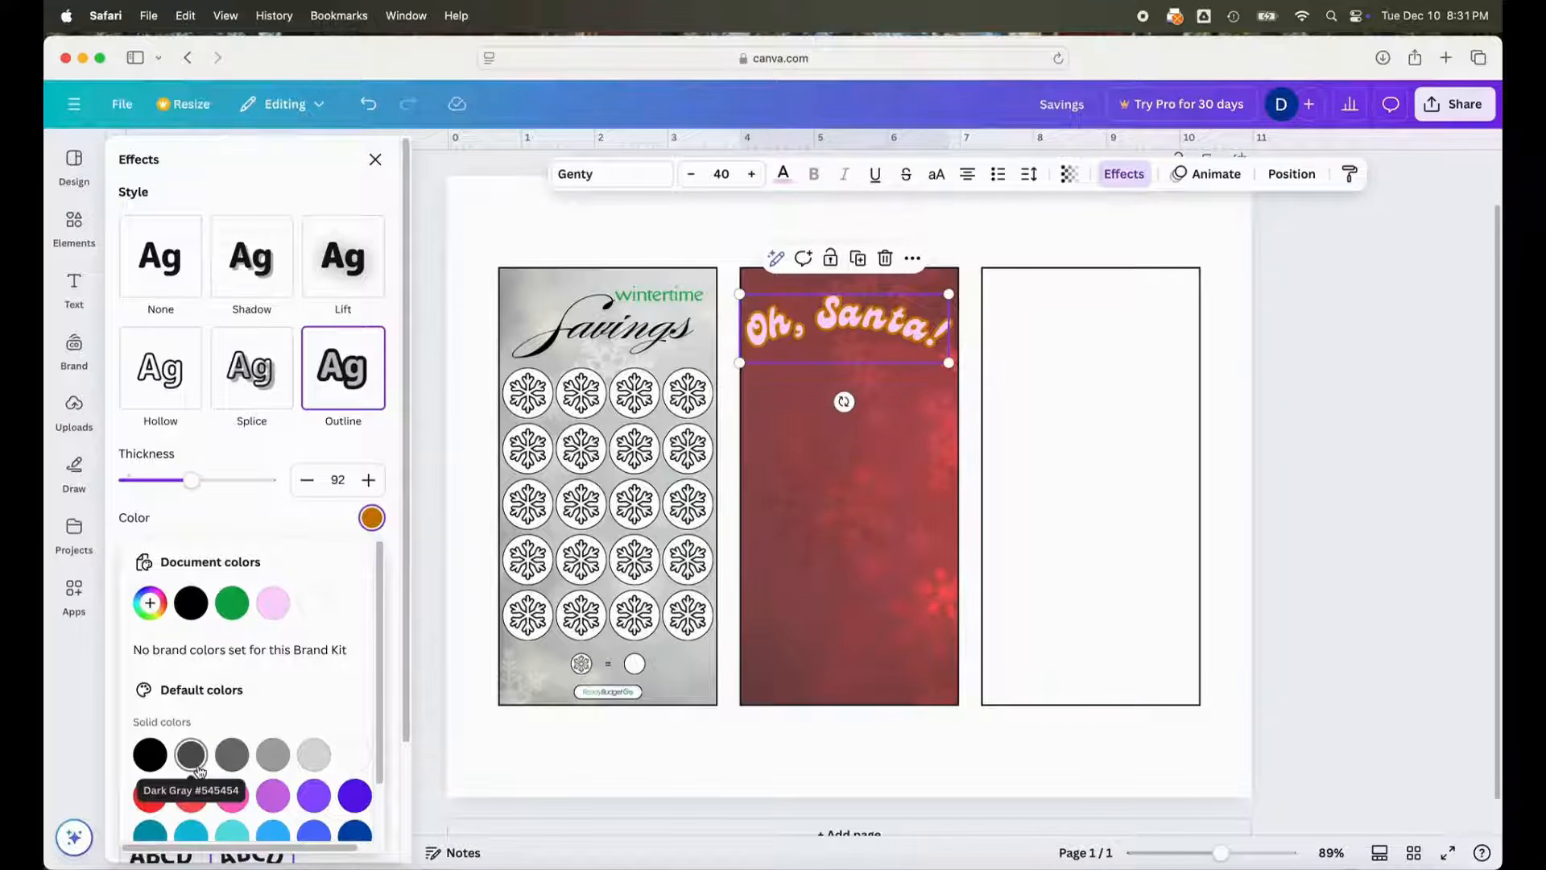
scroll(201, 745, "down", 2)
left_click(150, 811)
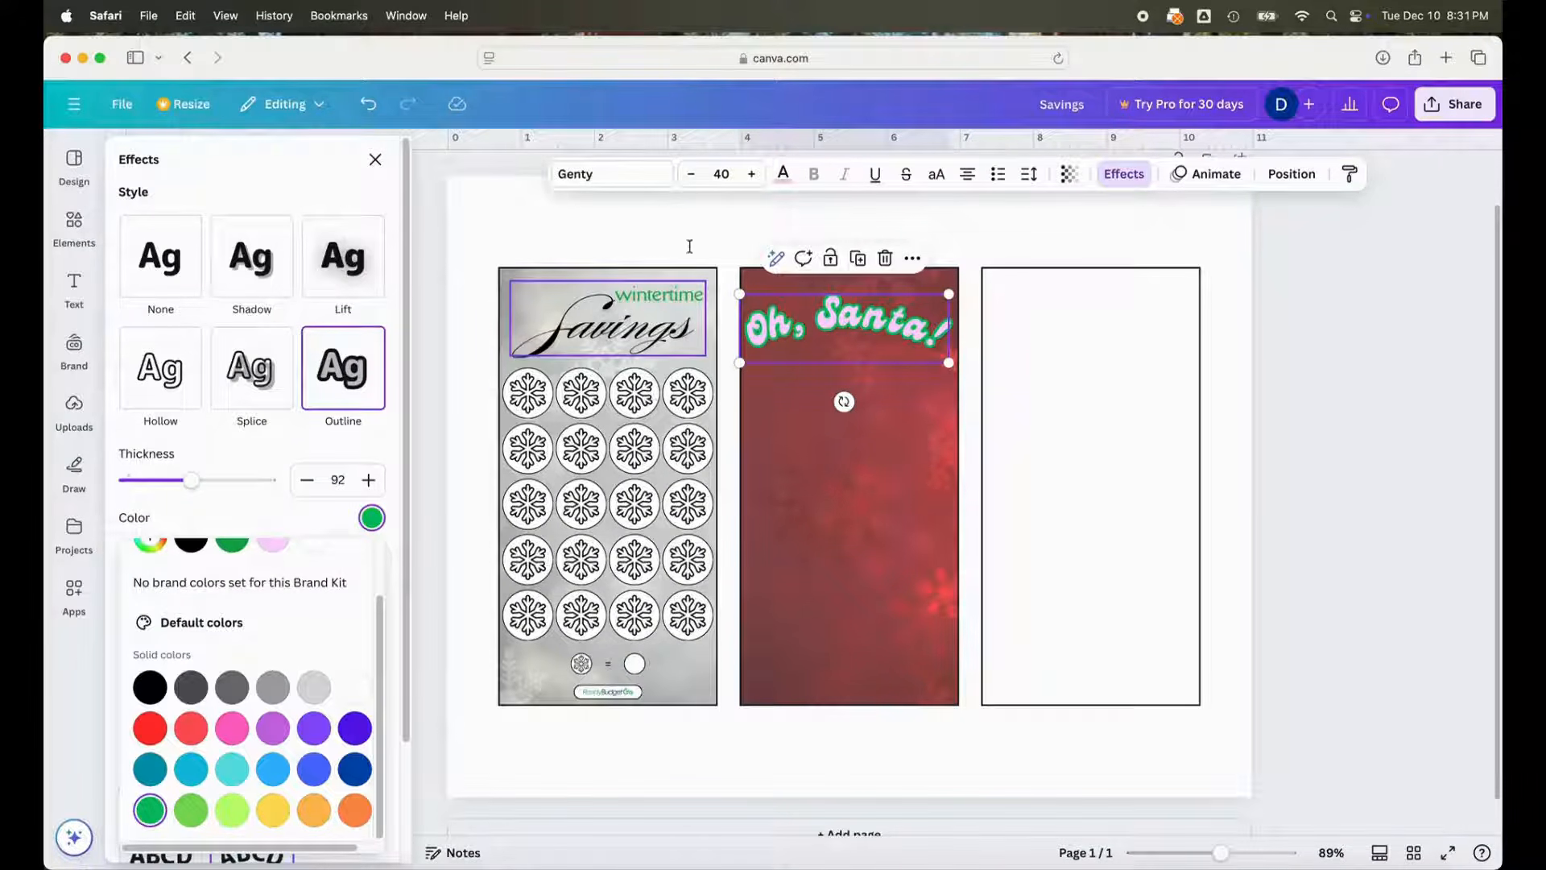
- Change the "Oh, Santa!" title's text colour to white and its outline colour to bright red
left_click(783, 174)
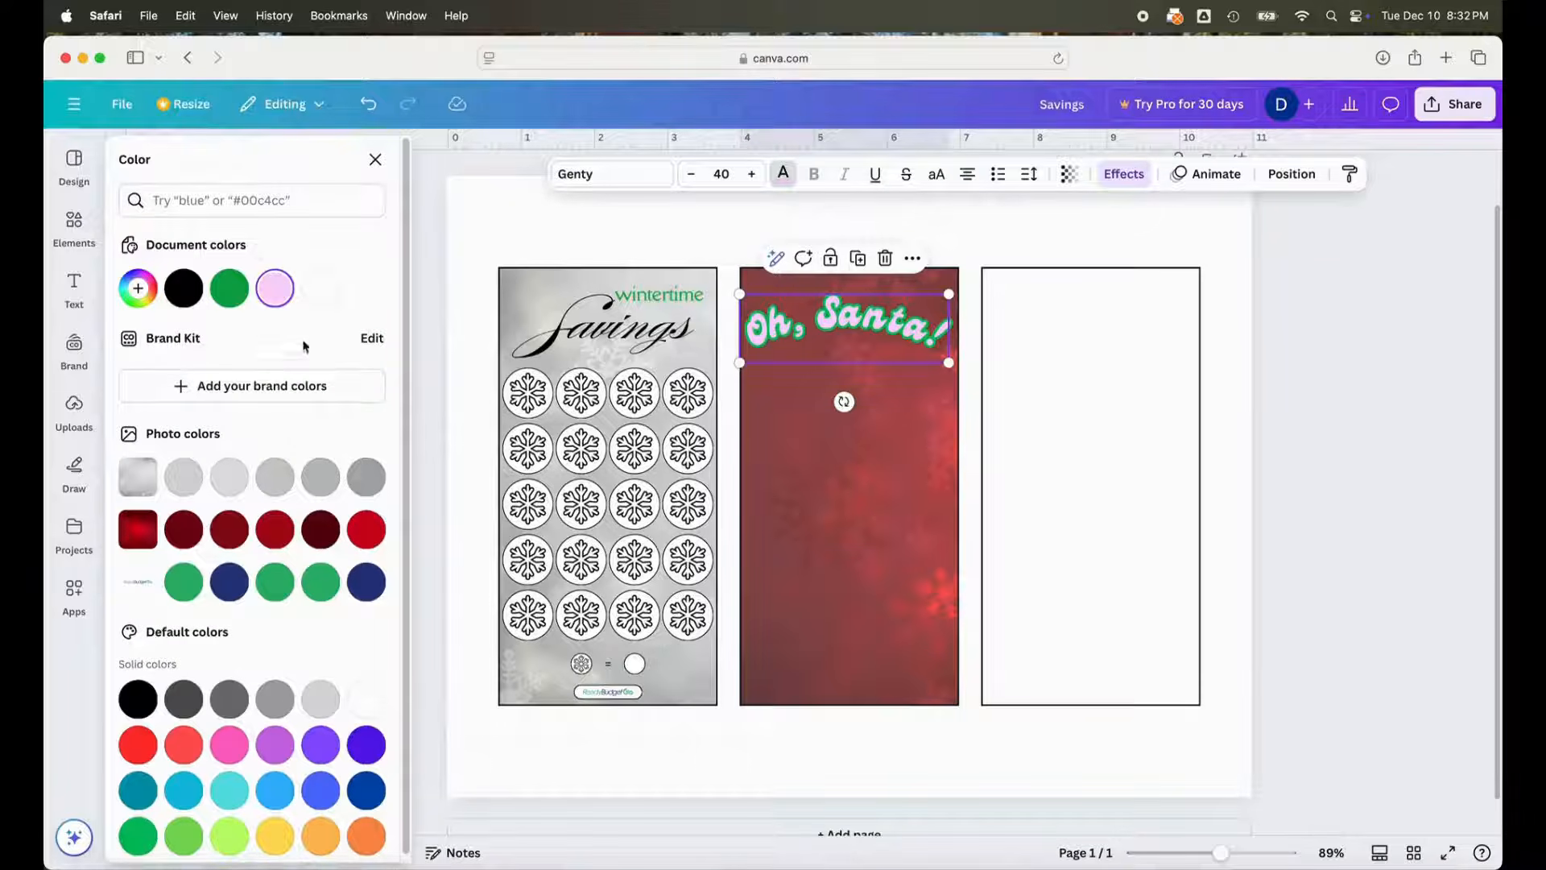
left_click(320, 290)
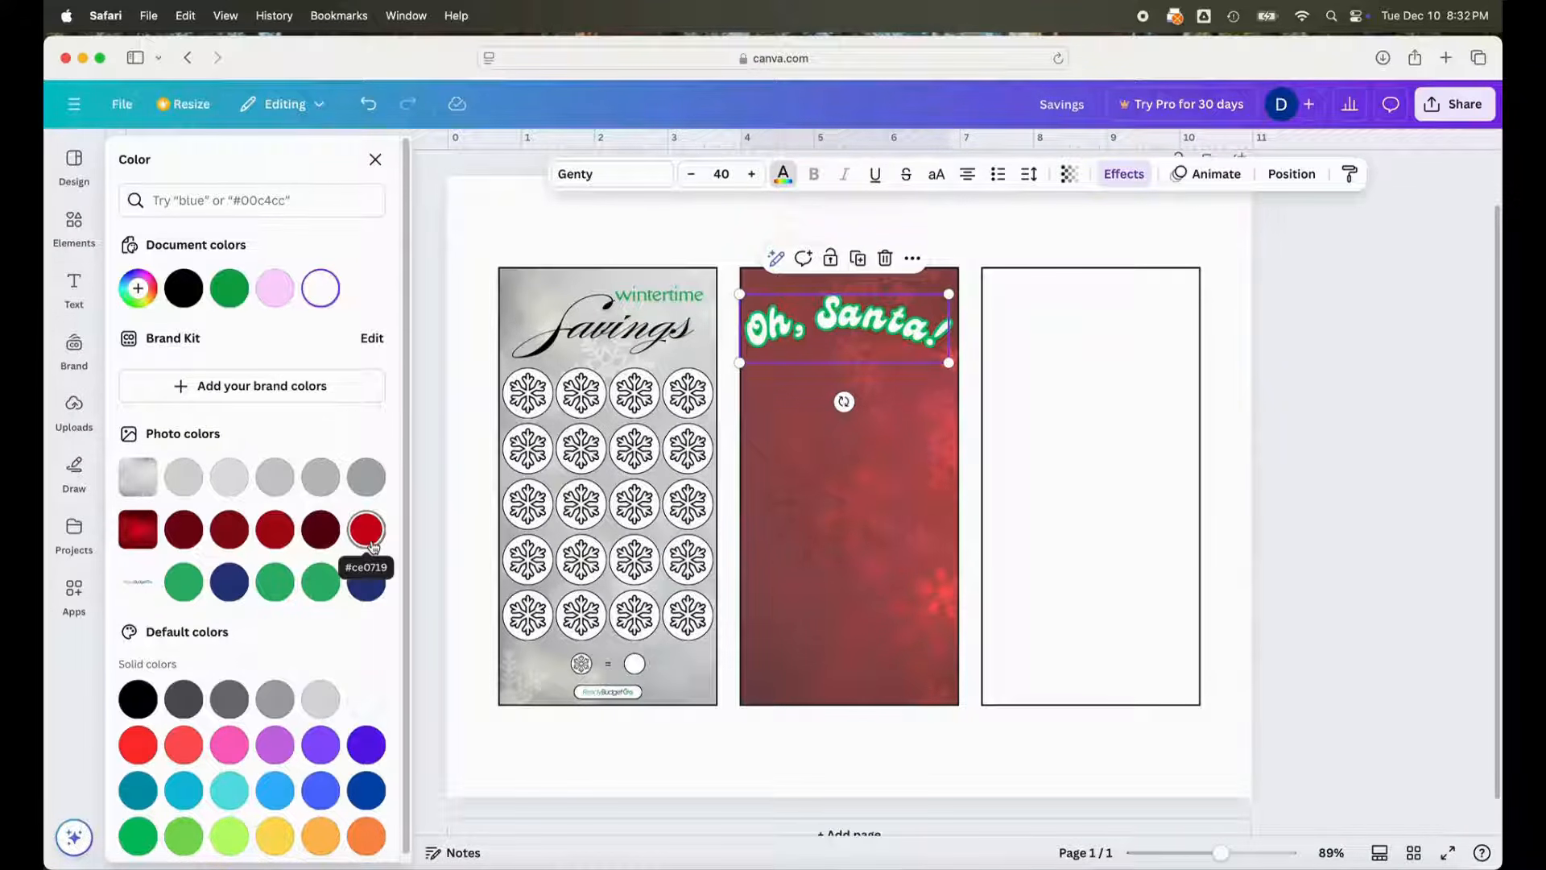
left_click(1123, 175)
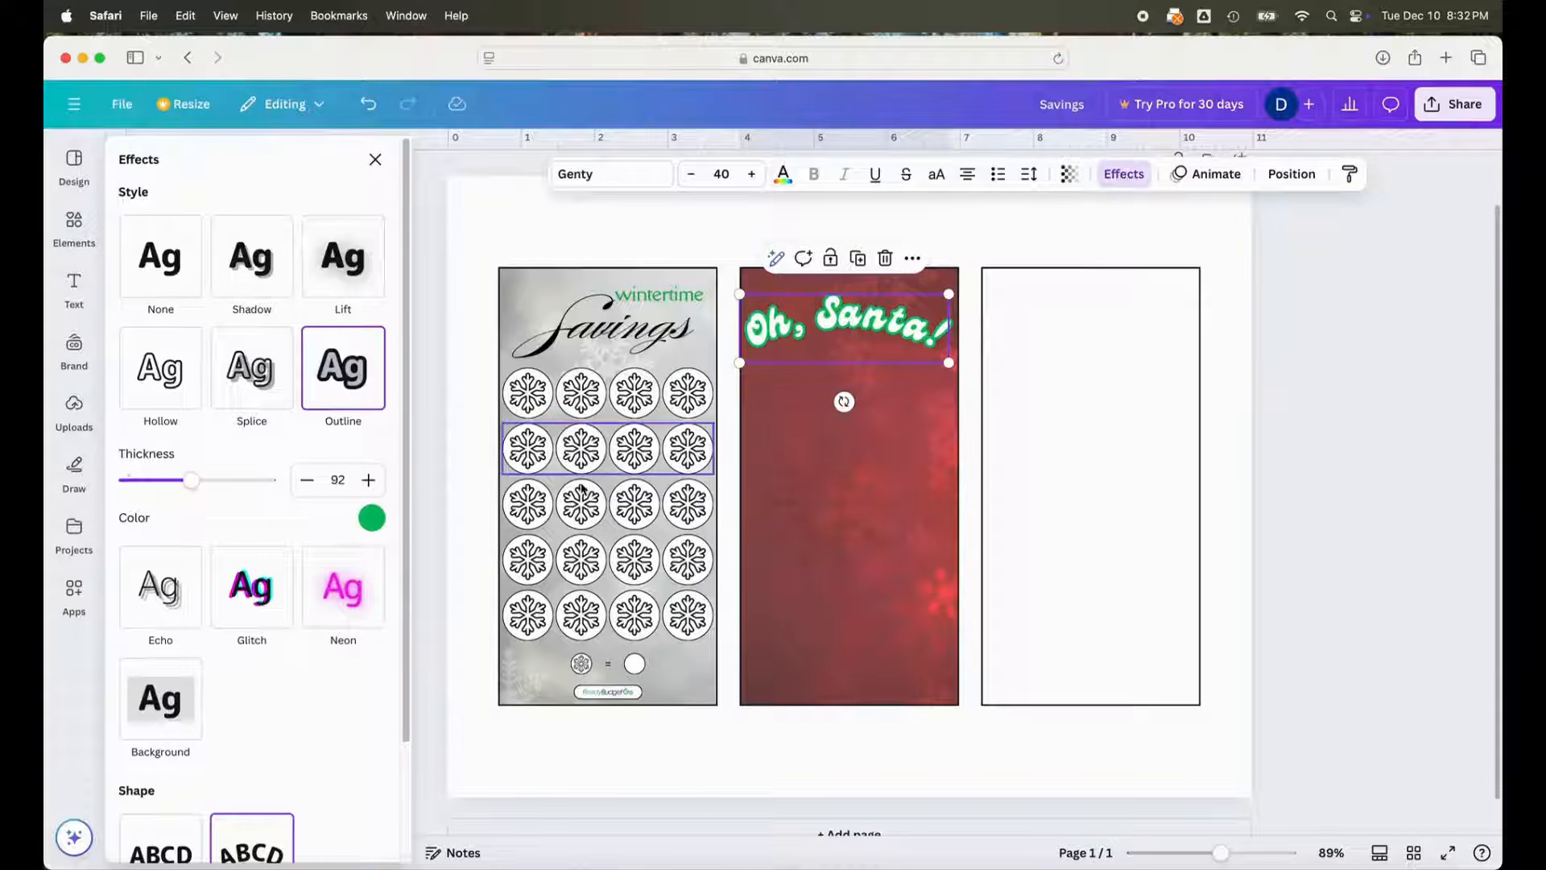
left_click(372, 519)
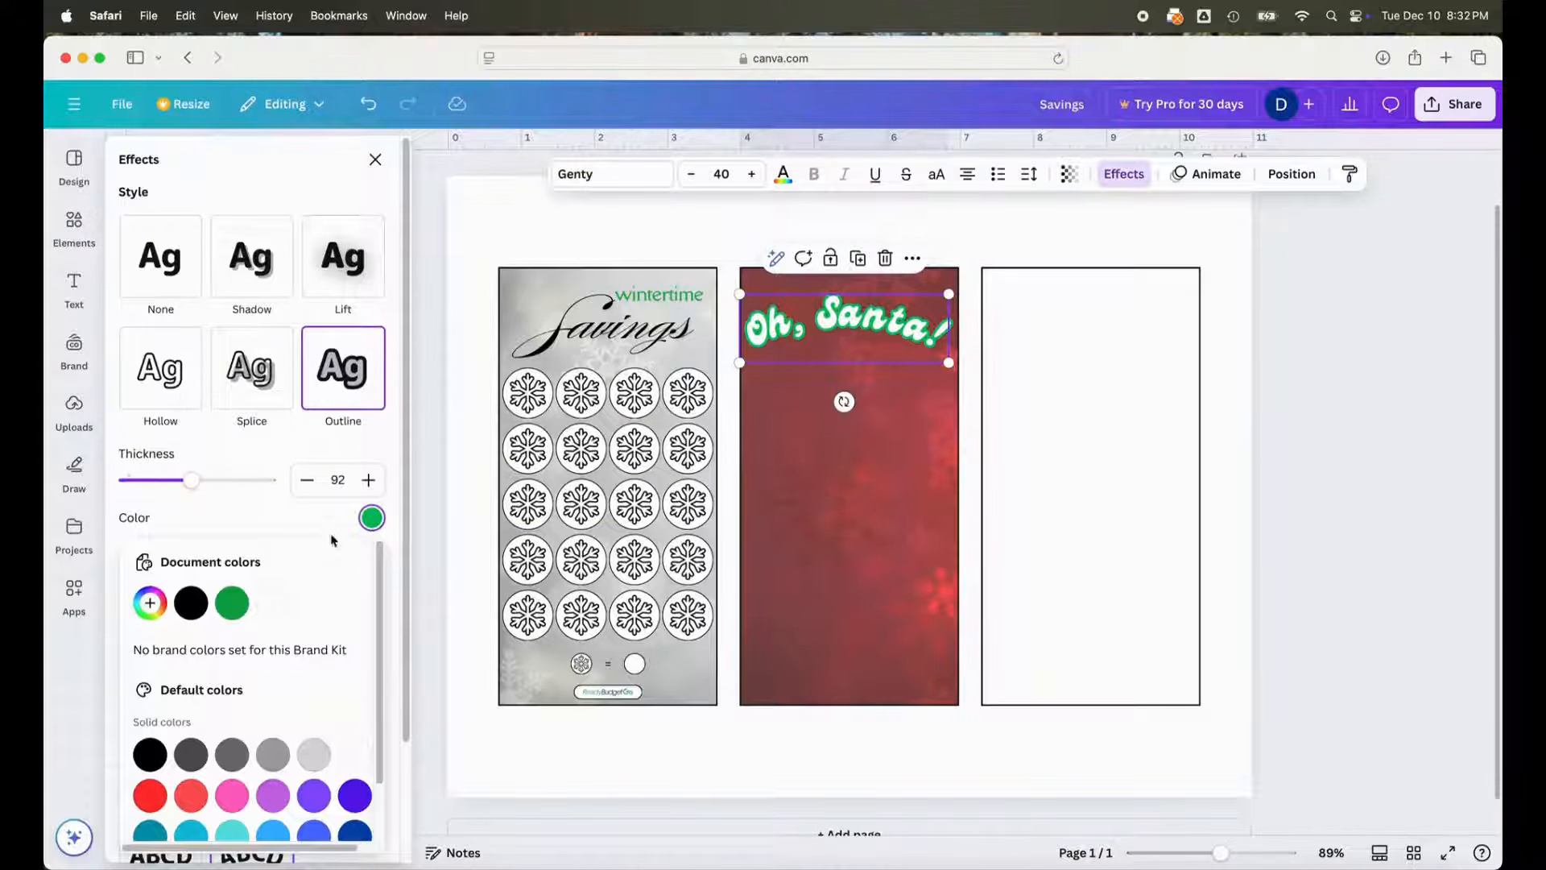
left_click(150, 796)
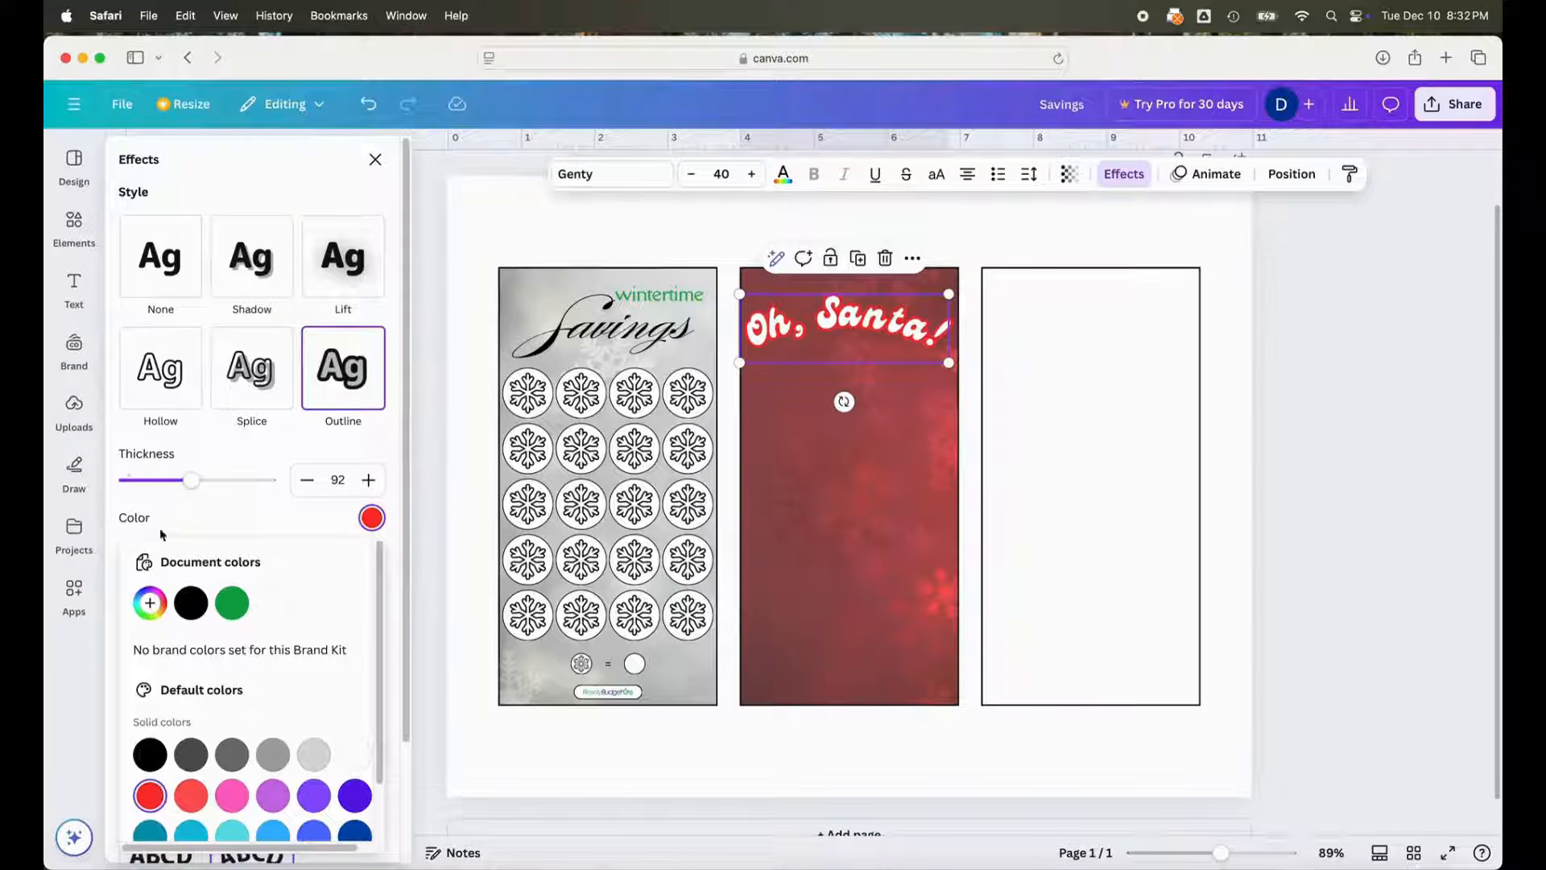
- Reduce the outline thickness of the "Oh, Santa!" title to 80 and deselect the title
left_click(316, 481)
left_click(315, 481)
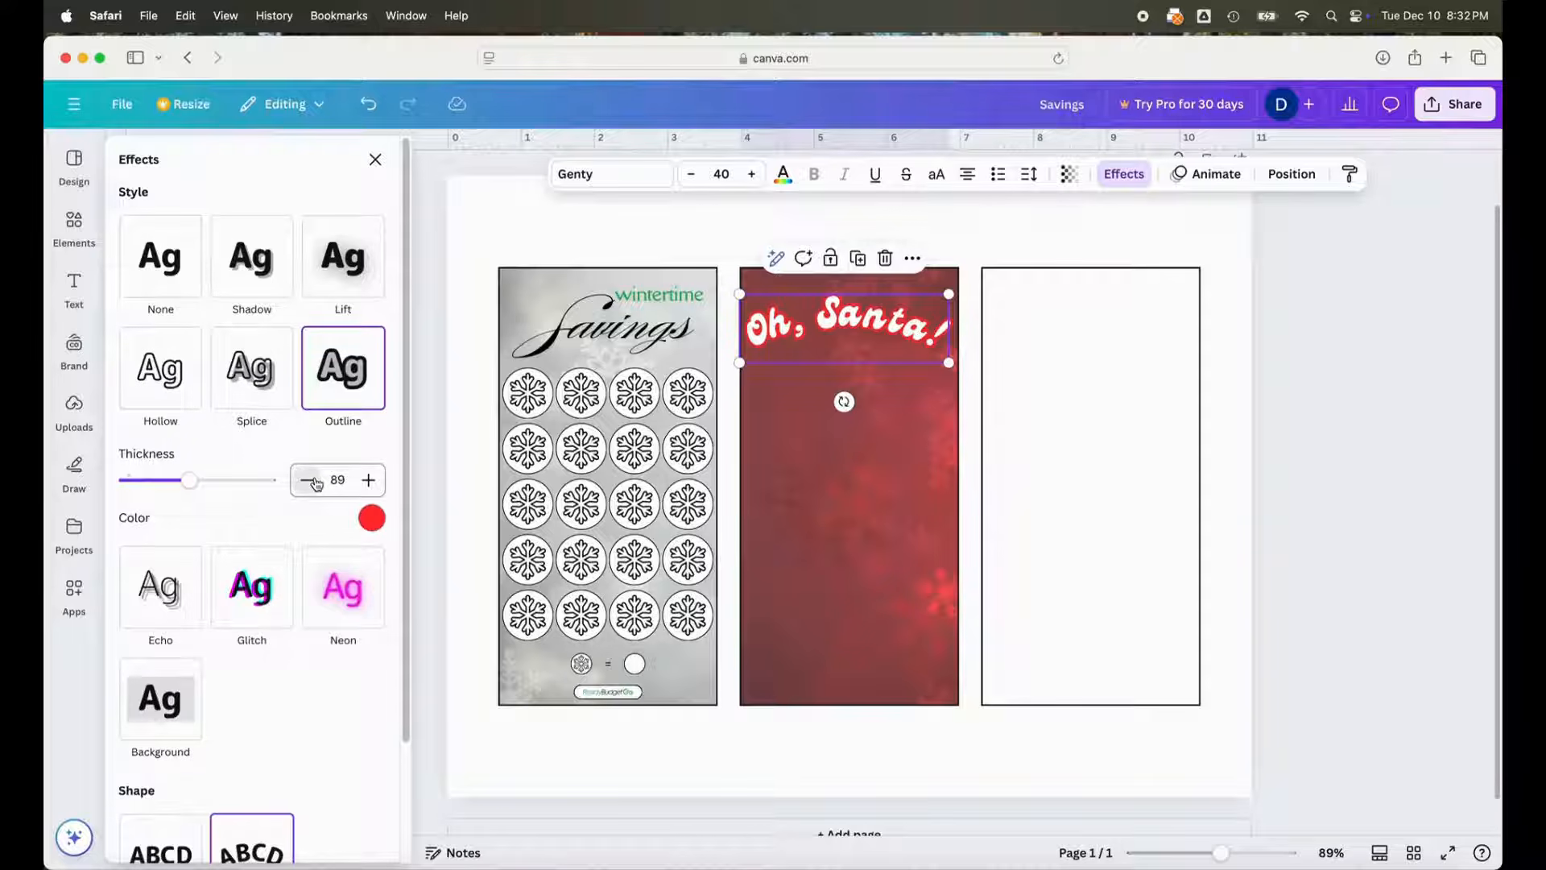
left_click(316, 482)
left_click(316, 482)
left_click(316, 482)
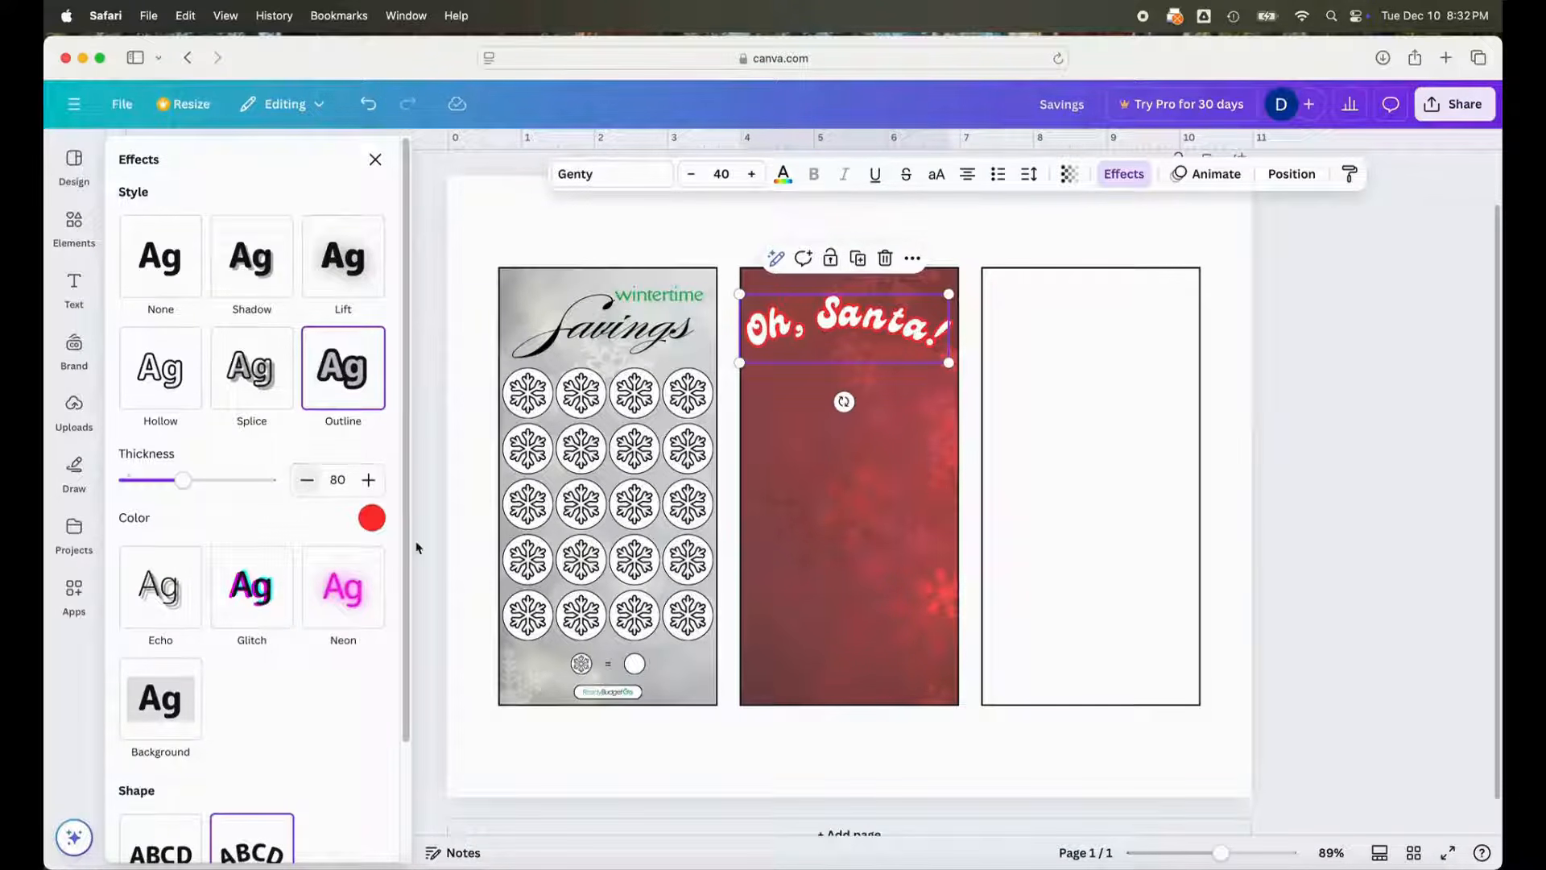
double_click(862, 594)
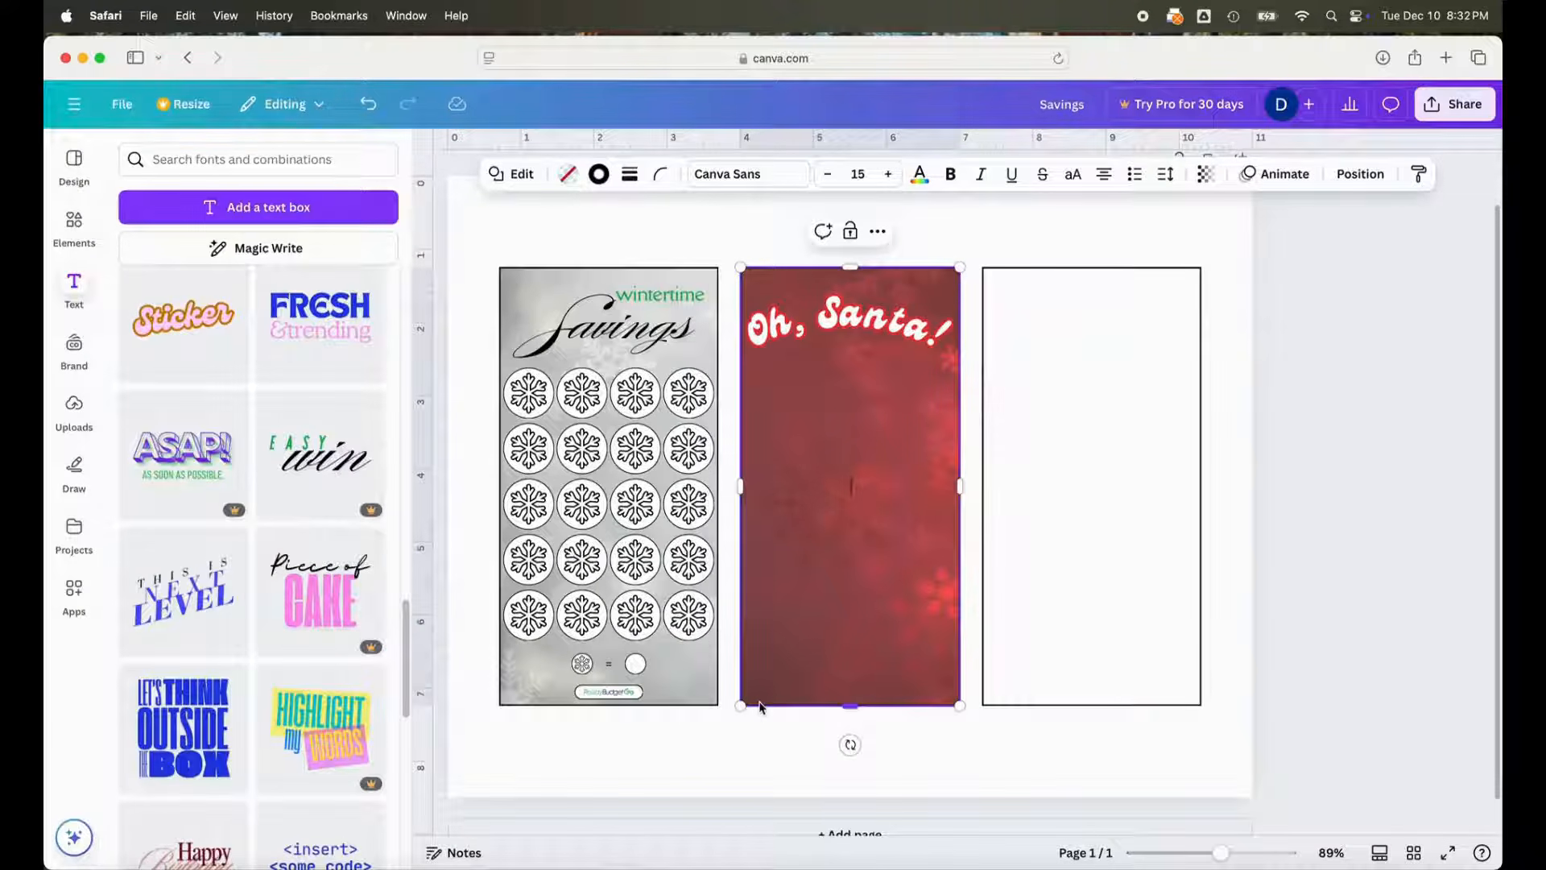
left_click(763, 741)
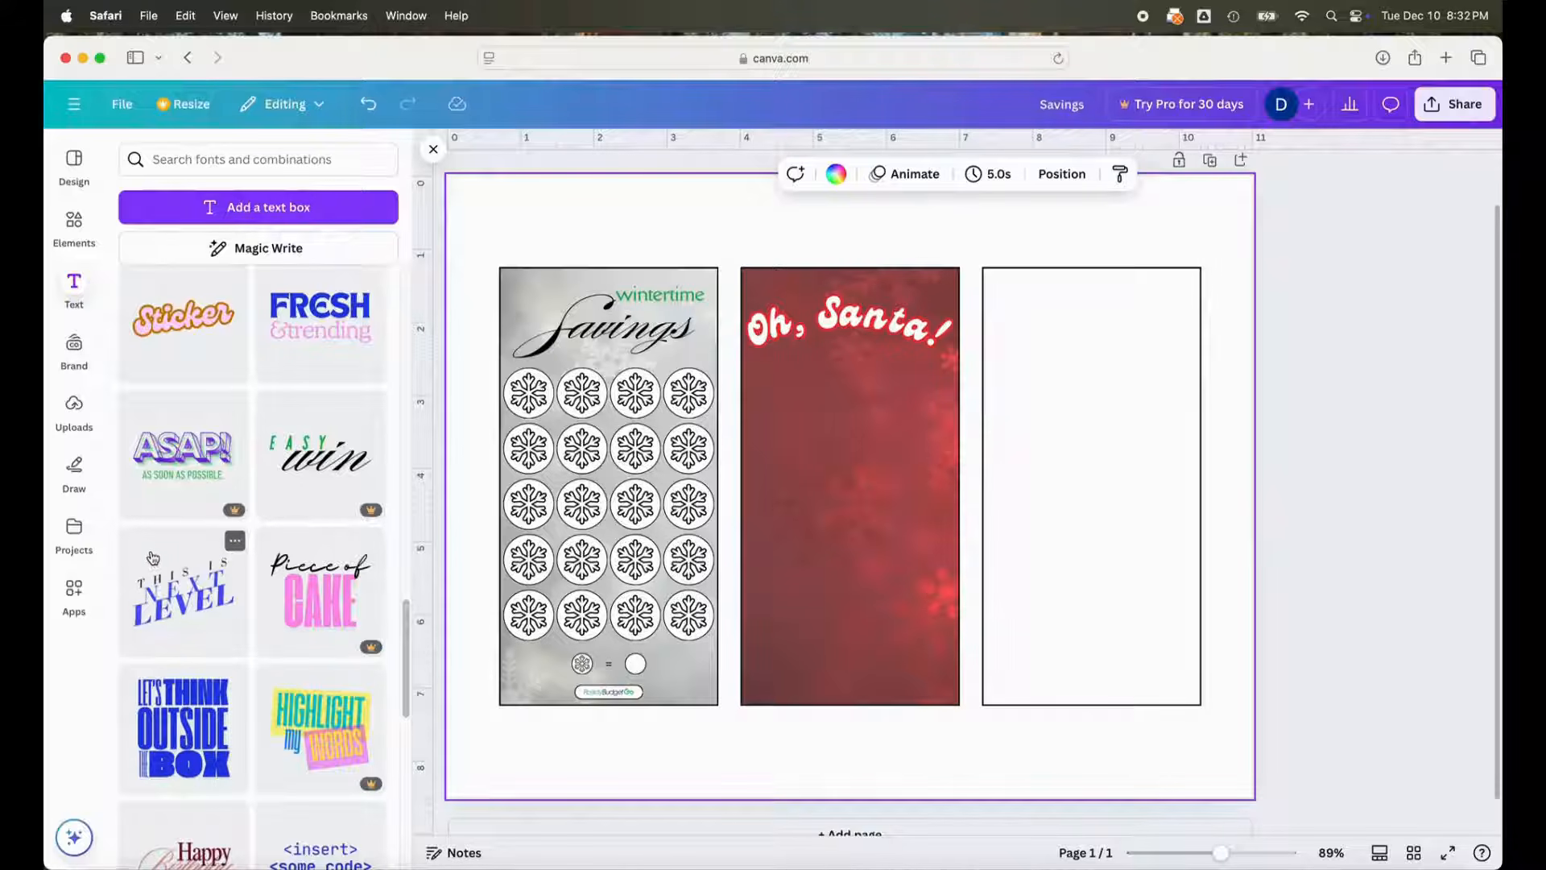
- Upload Santa hat-06.png from the Desktop and add the hat image to the page
left_click(74, 405)
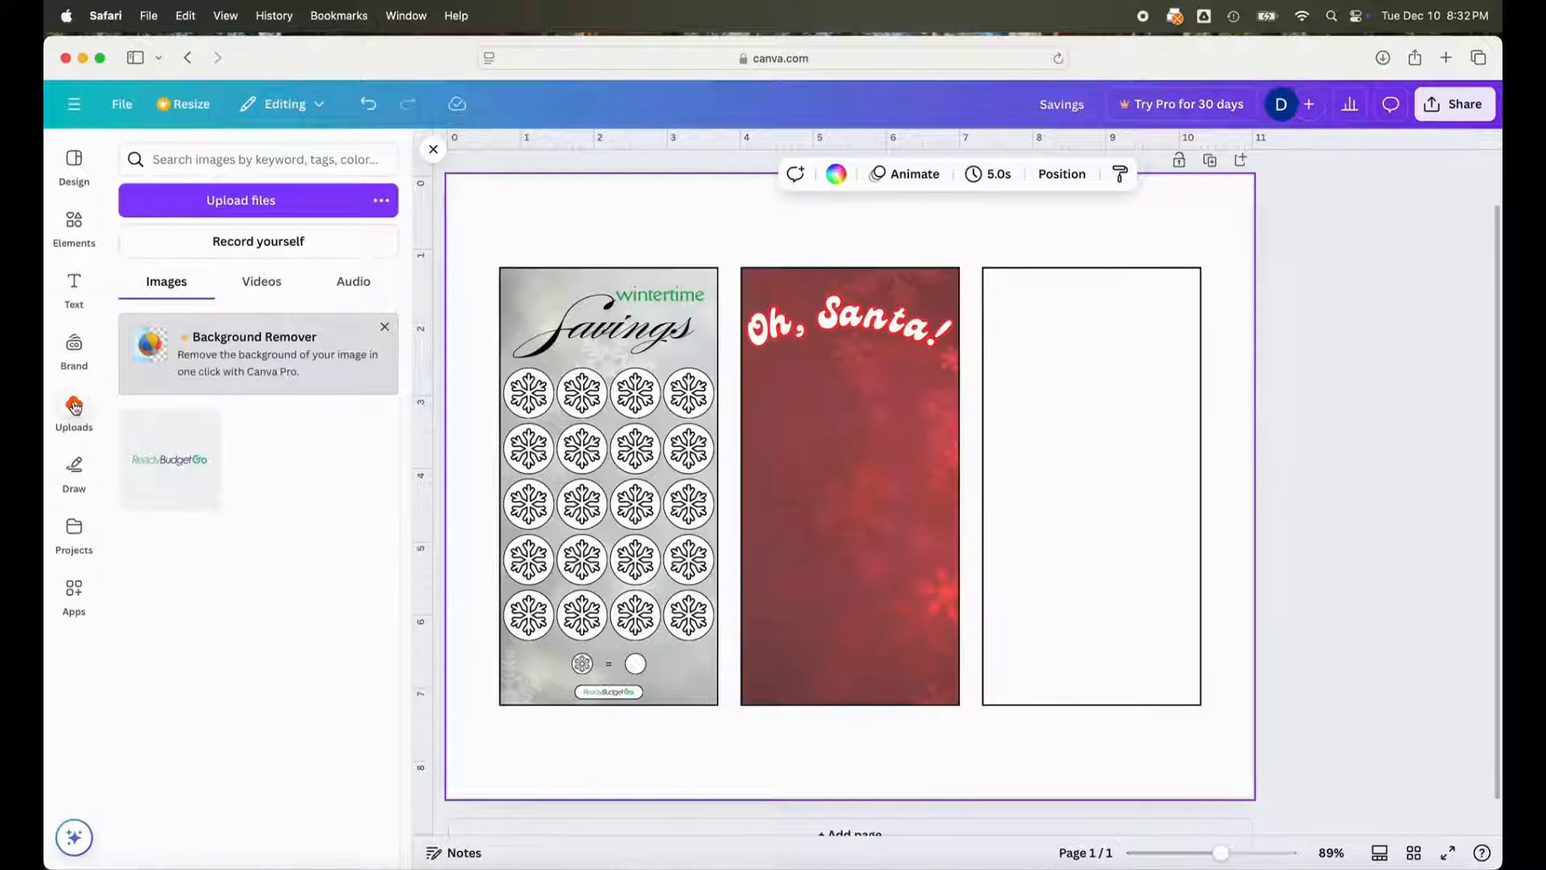
left_click(195, 203)
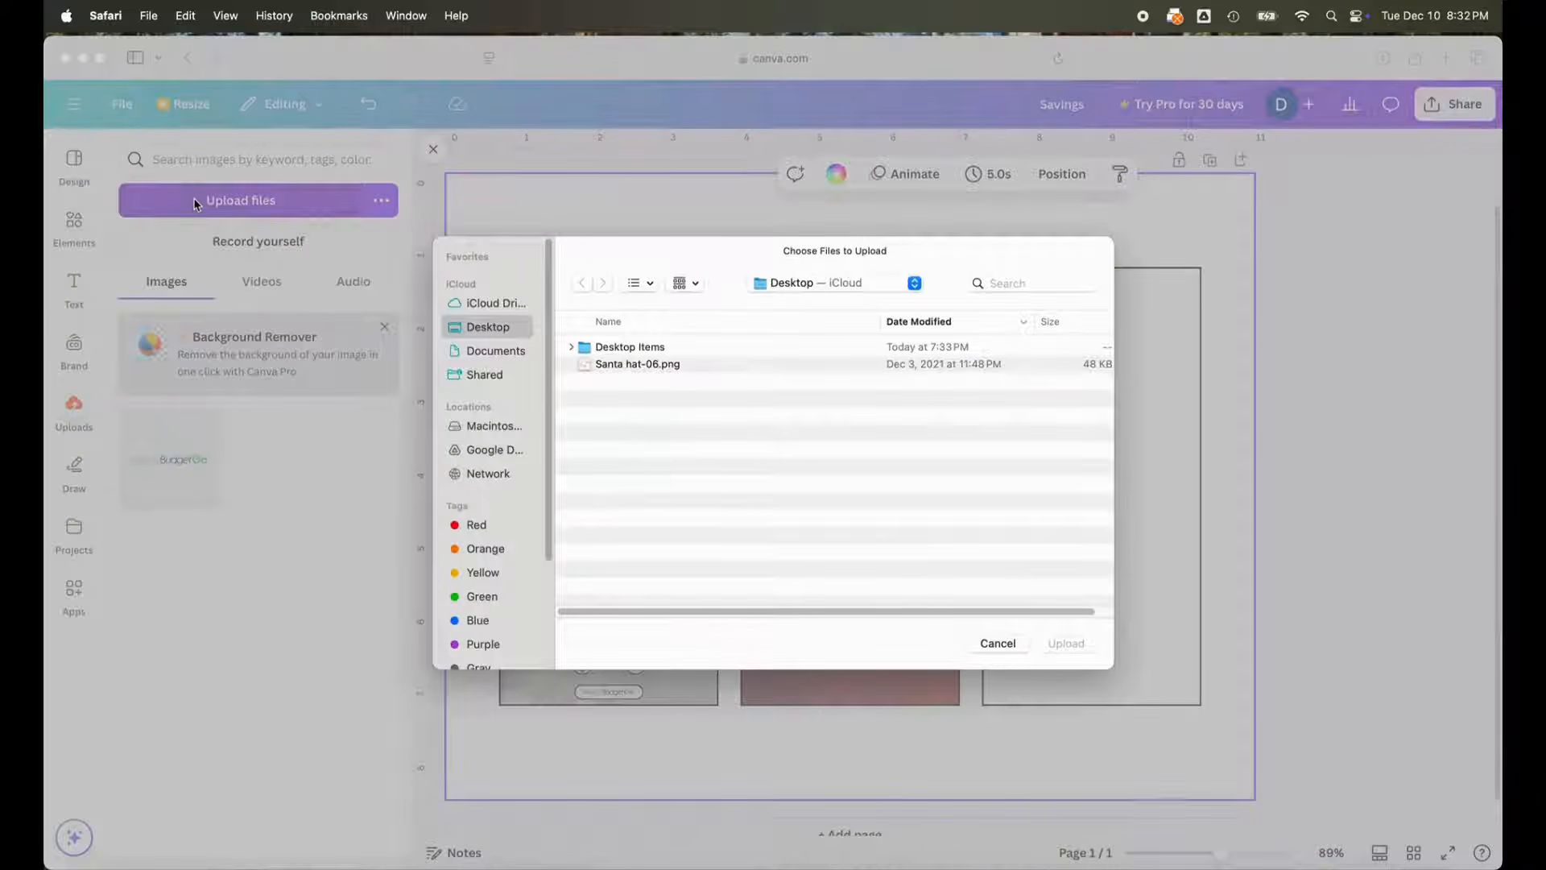
left_click(591, 367)
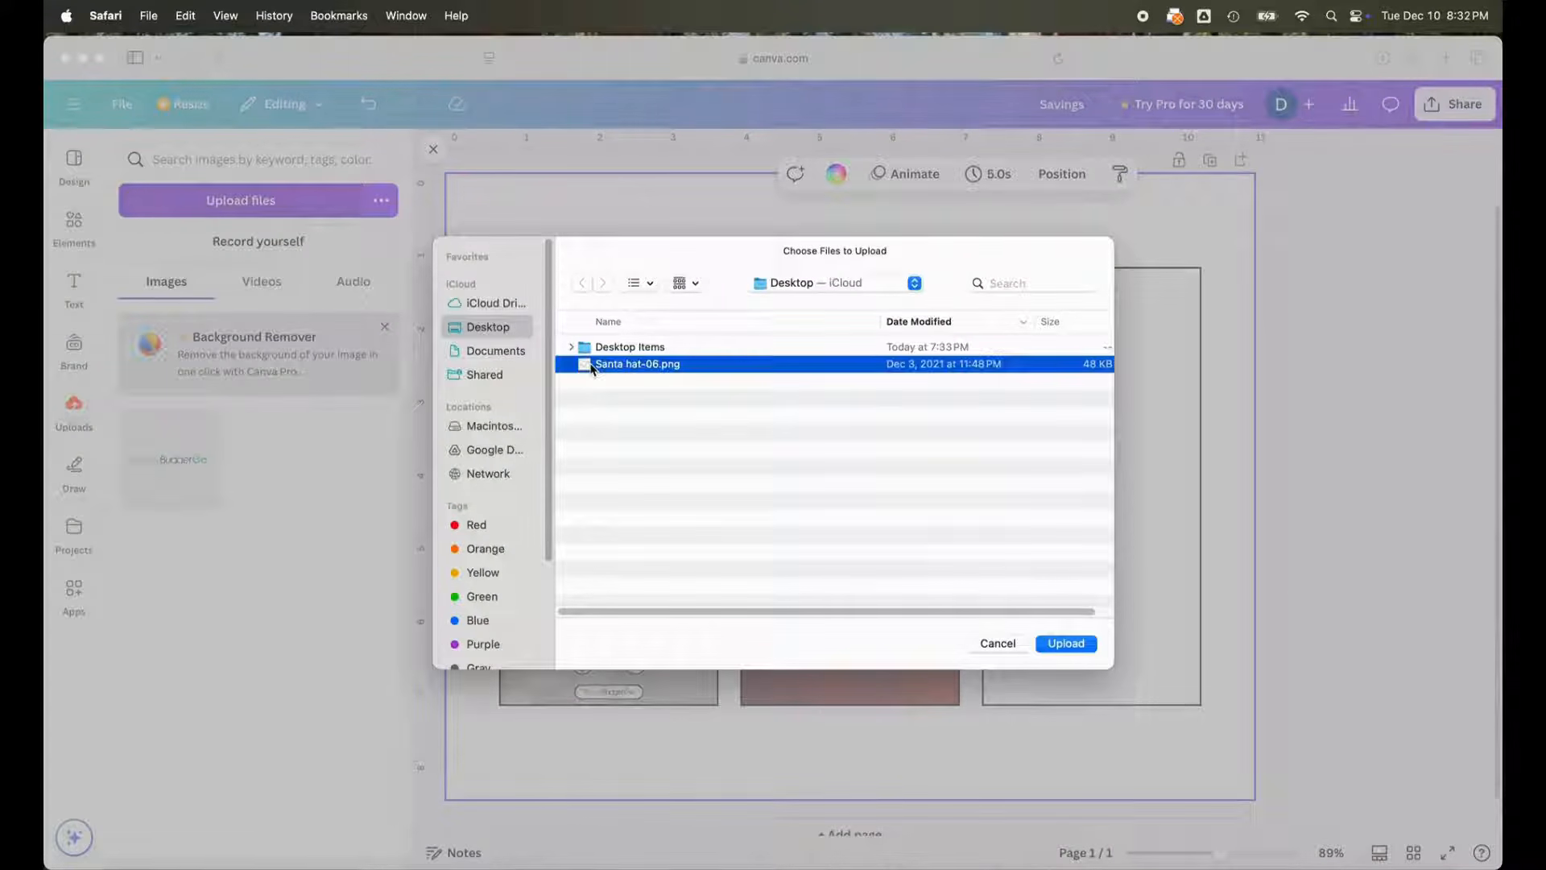
left_click(1069, 645)
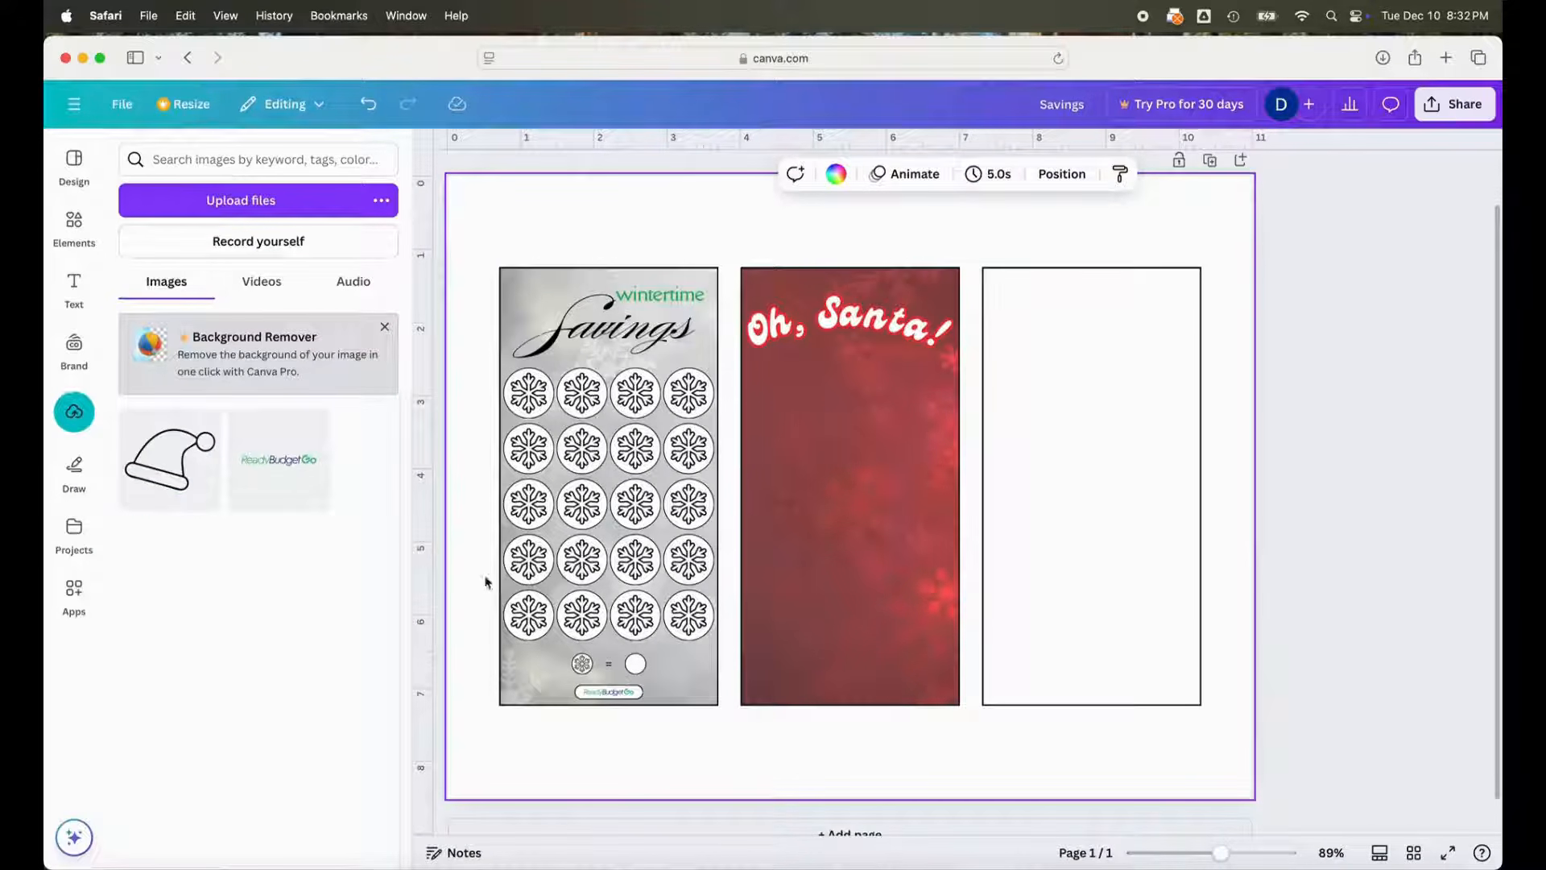
left_click(165, 461)
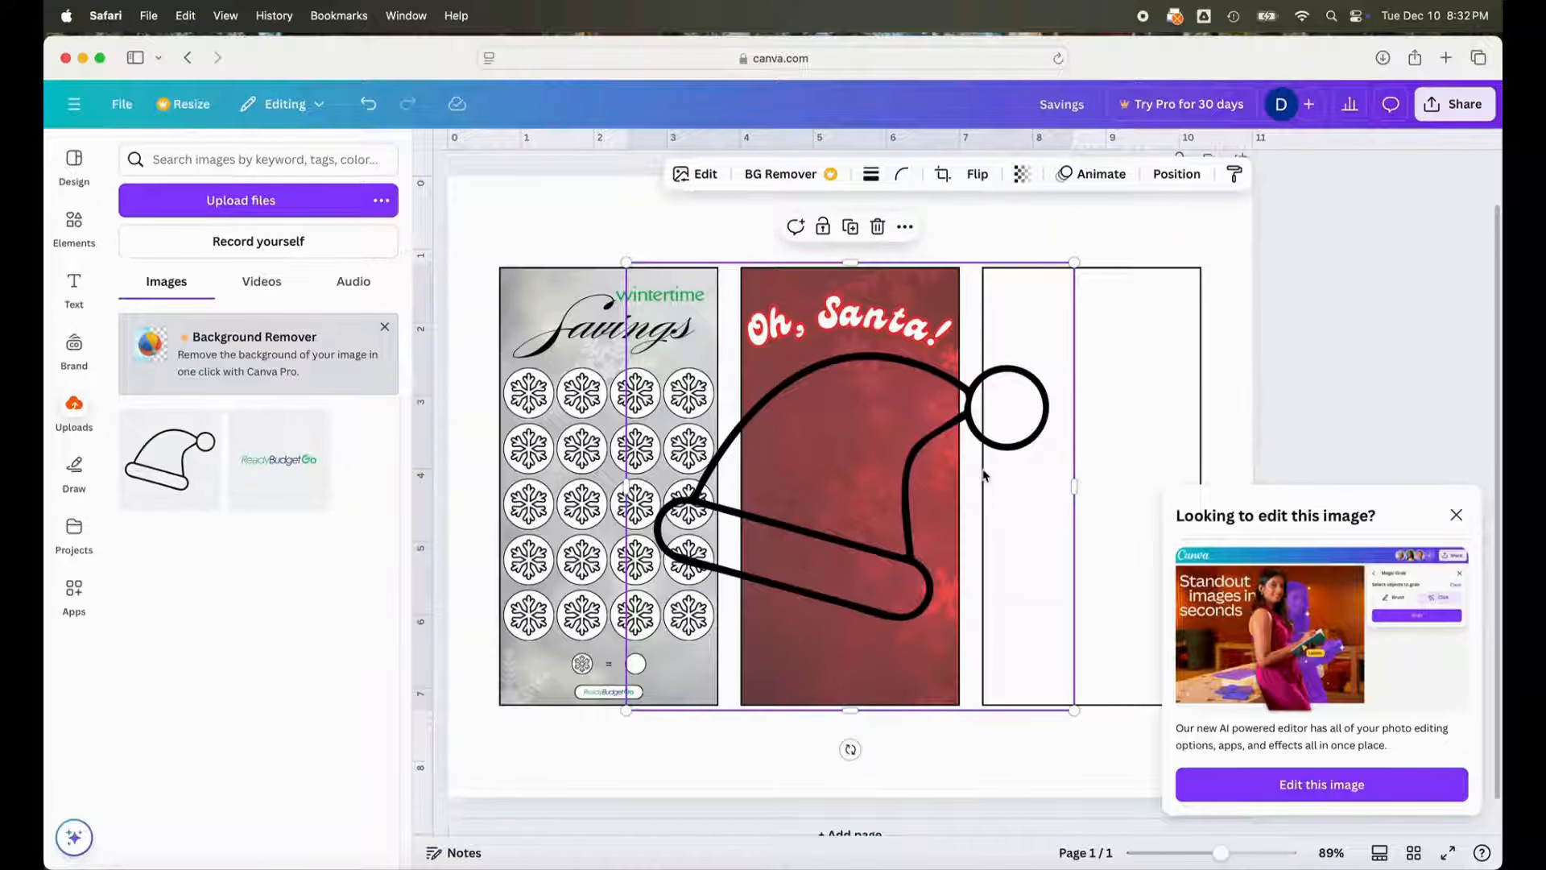
- Resize the Santa hat to 0.5 in wide with its ratio locked and move it onto the red panel, just below the title's left end
left_click(1177, 174)
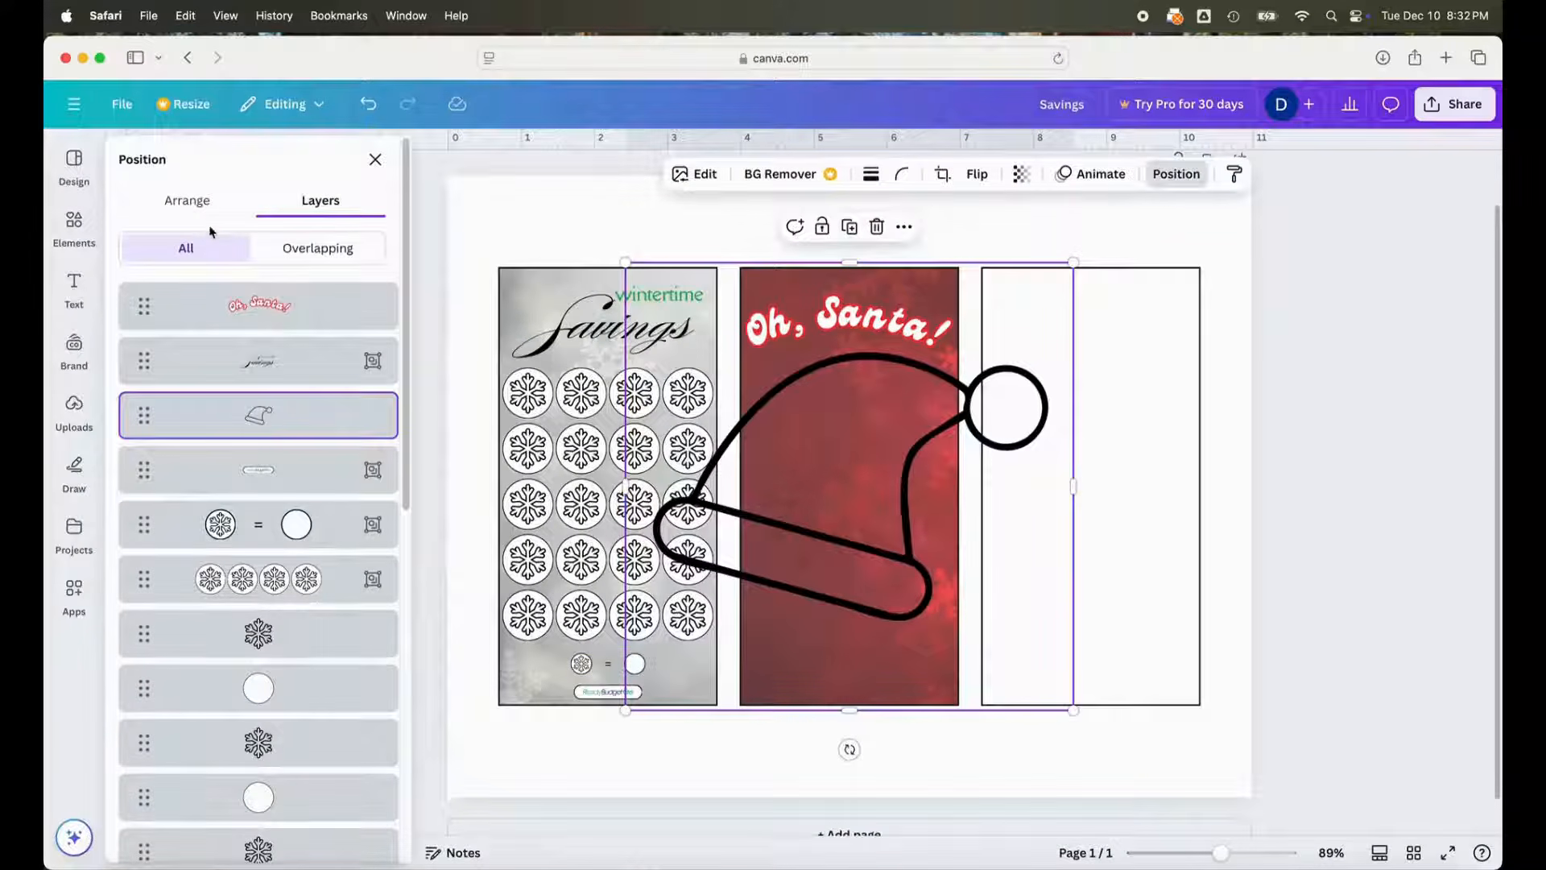
left_click(198, 209)
left_click(351, 567)
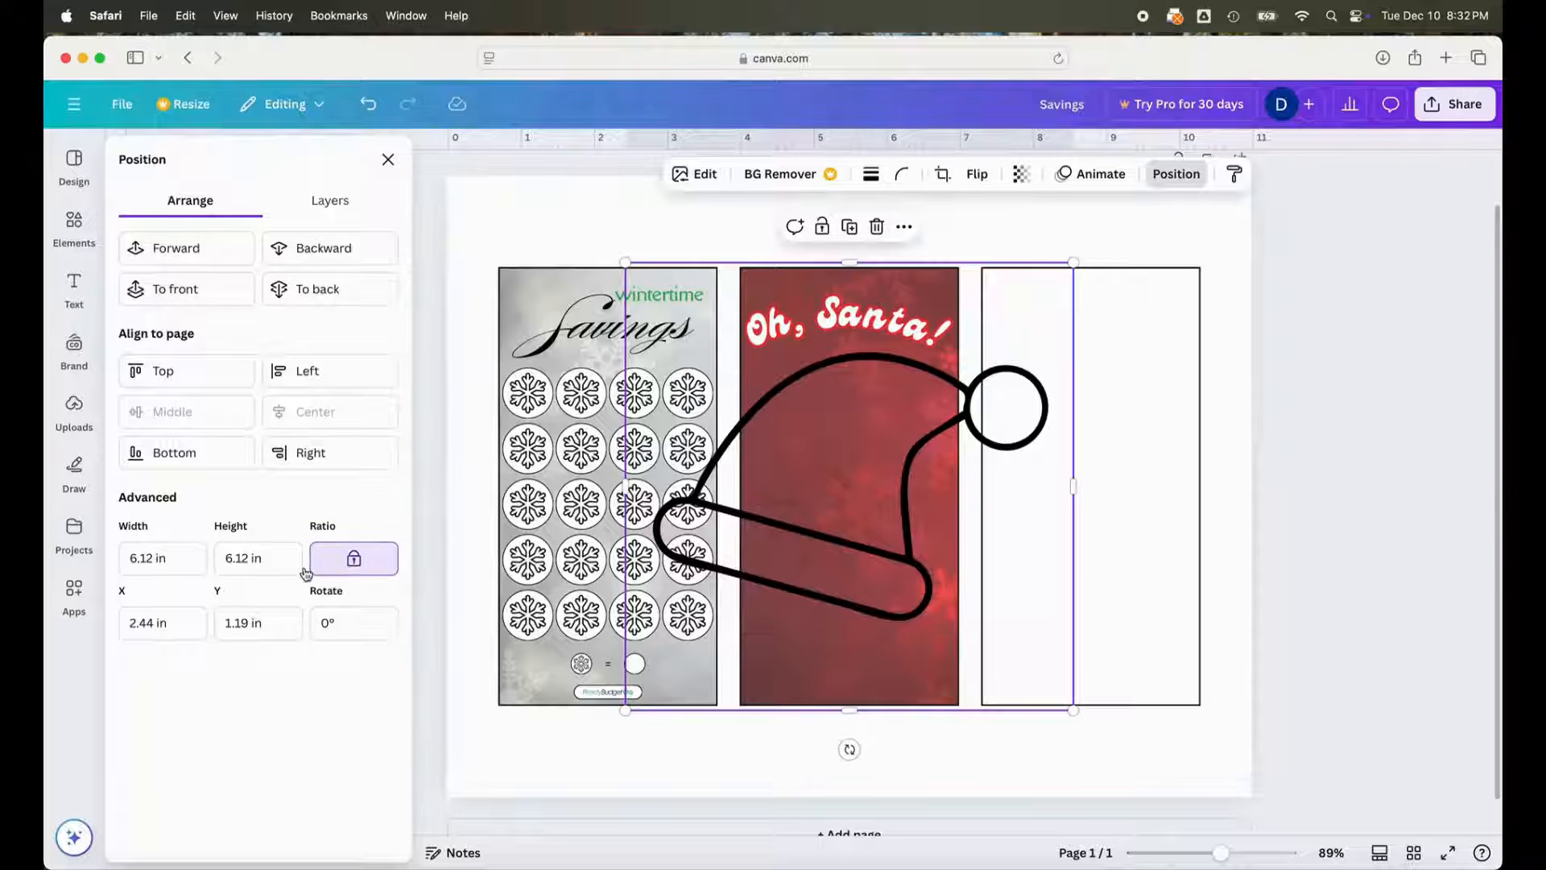
left_click(176, 557)
type("0")
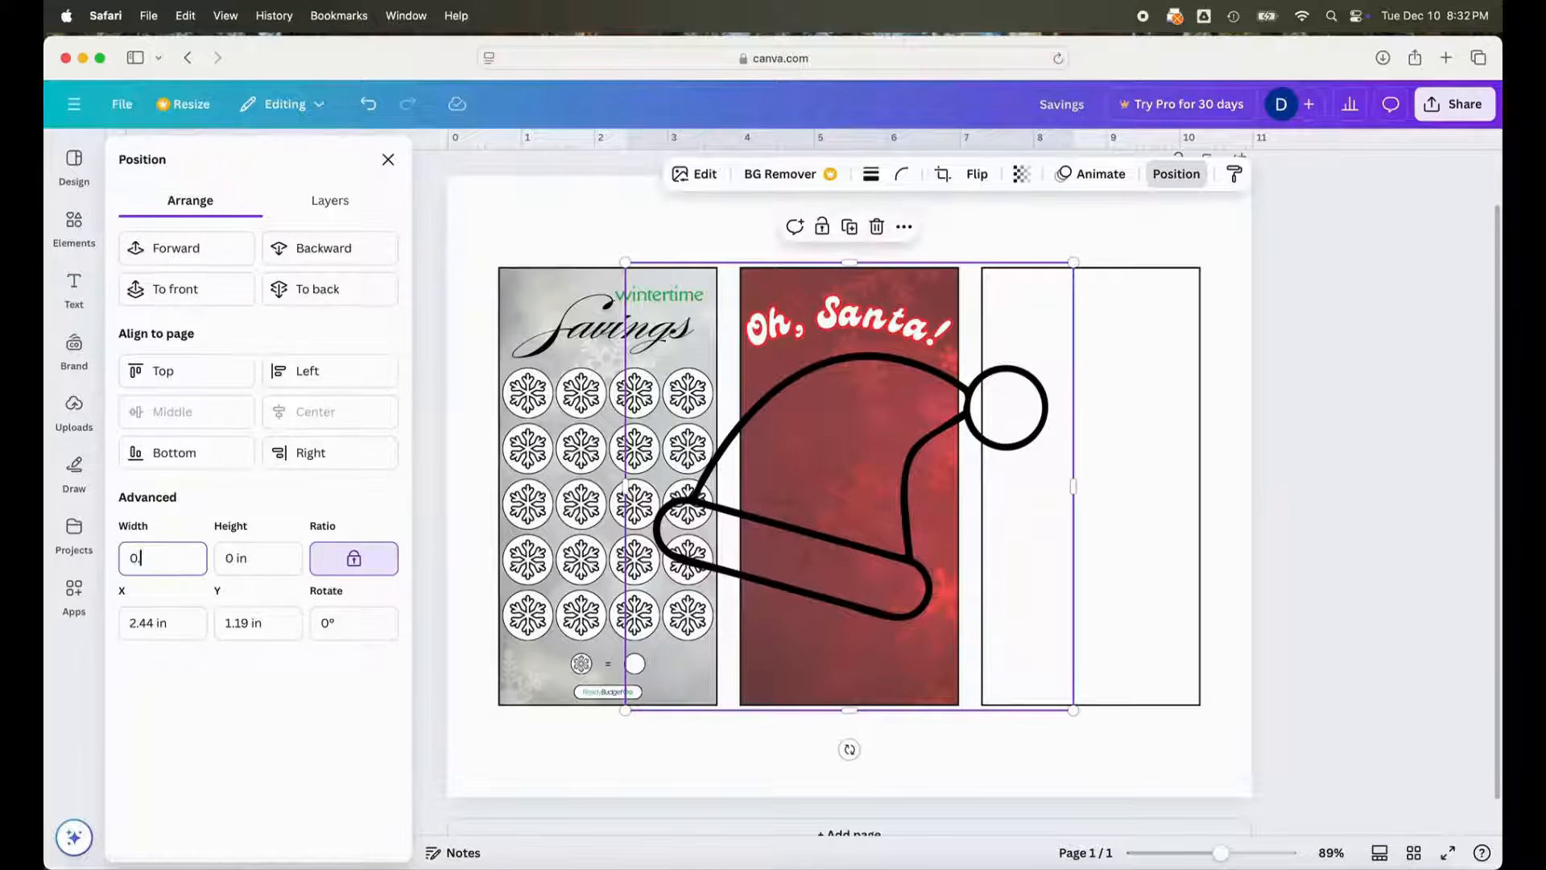
type(".5")
key("Return")
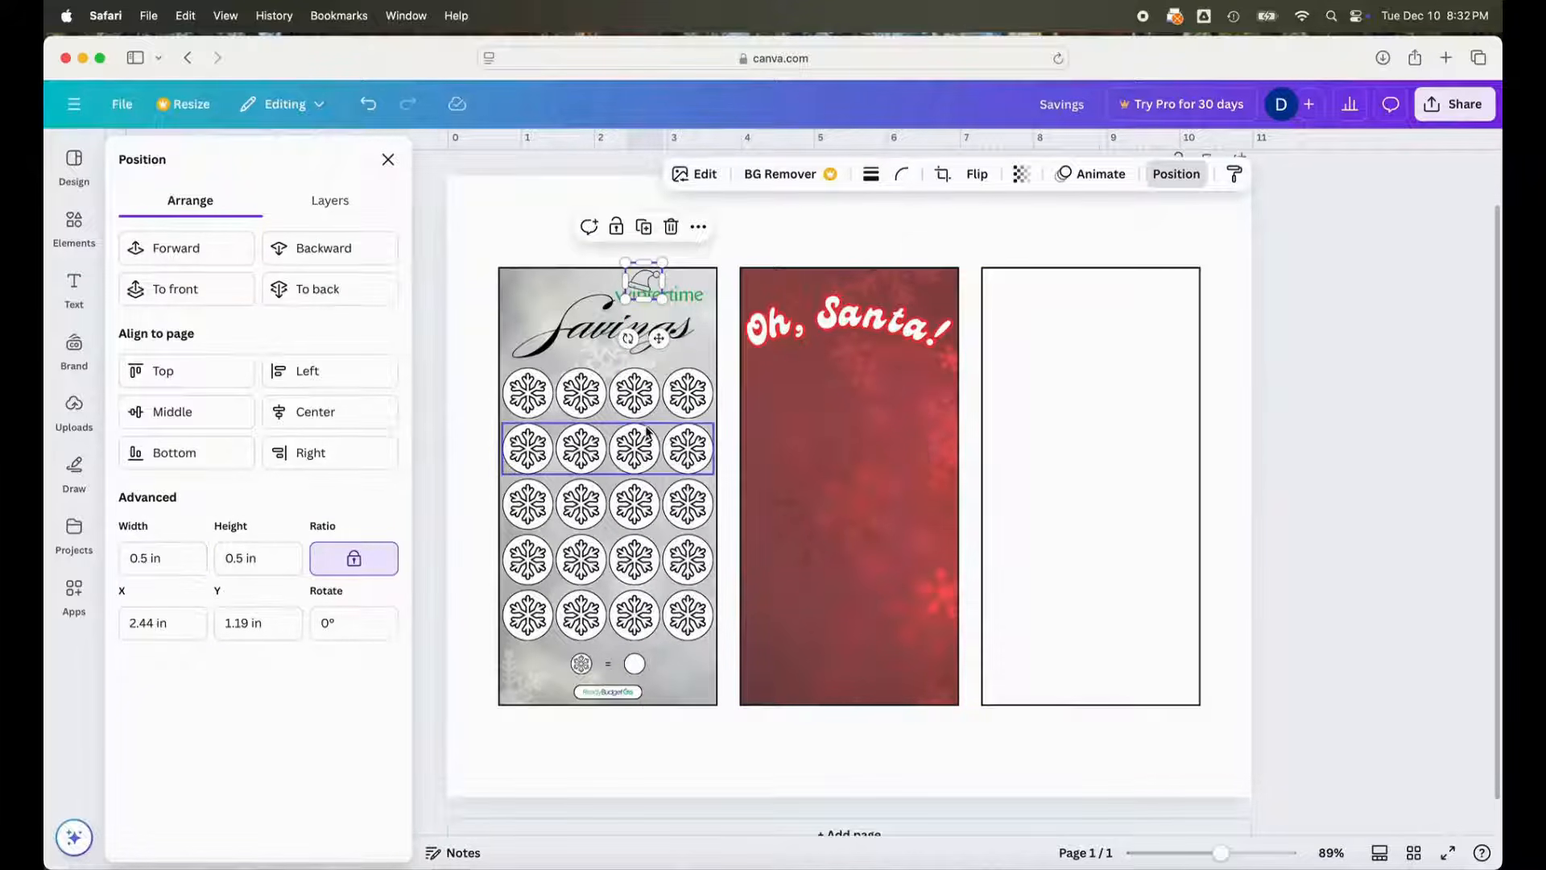
left_click_drag(660, 339, 788, 462)
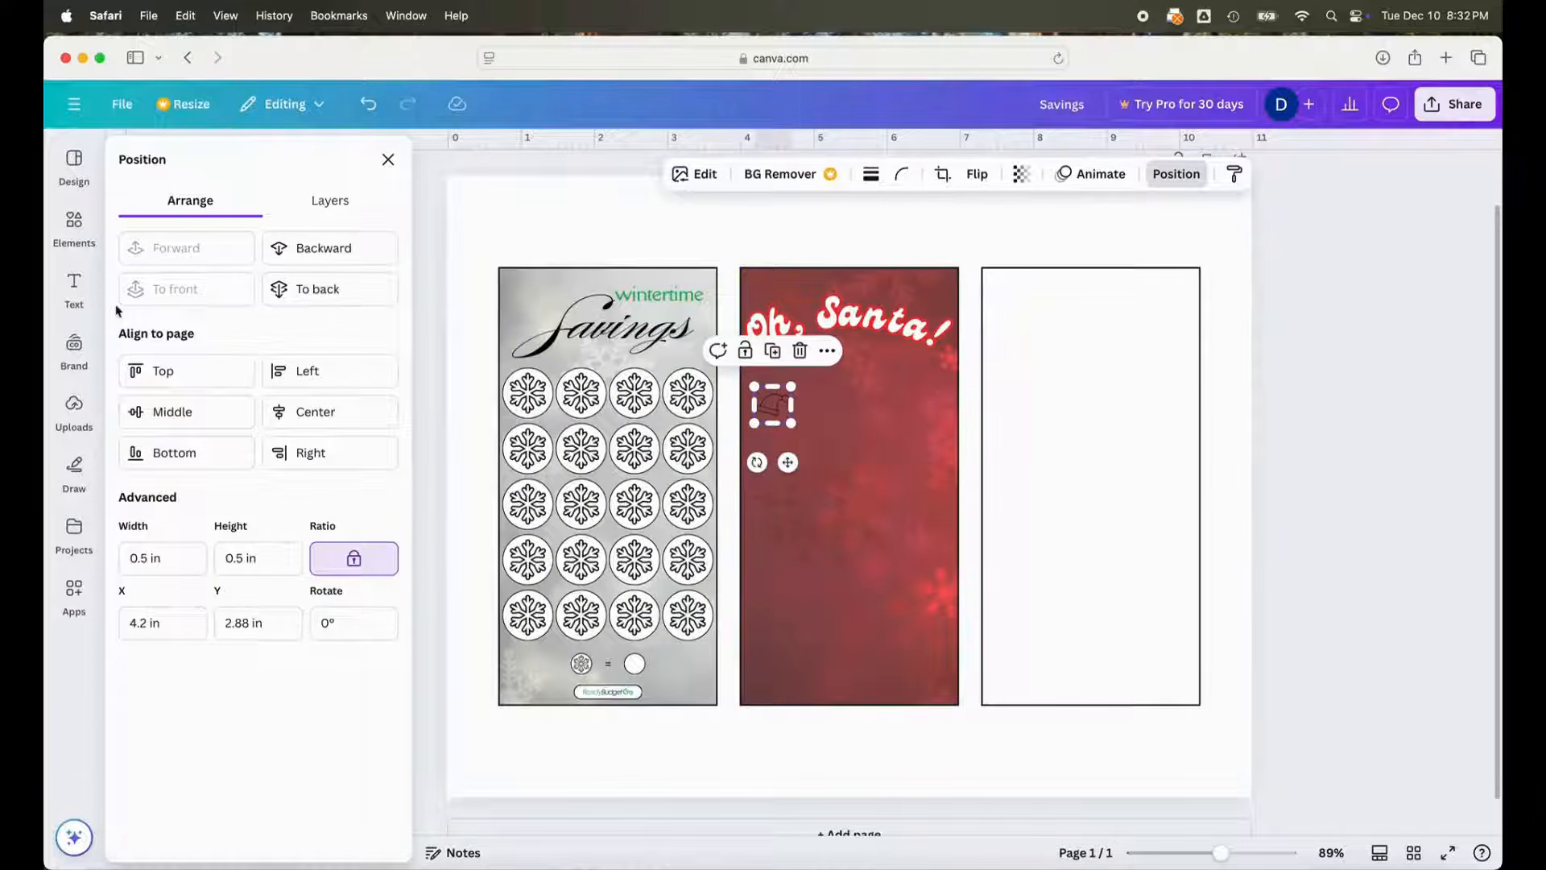
- Add a circle shape, set its width to 0.6 in and move it below and right of the hat, about X 4.83 in, Y 3.54 in
left_click(76, 232)
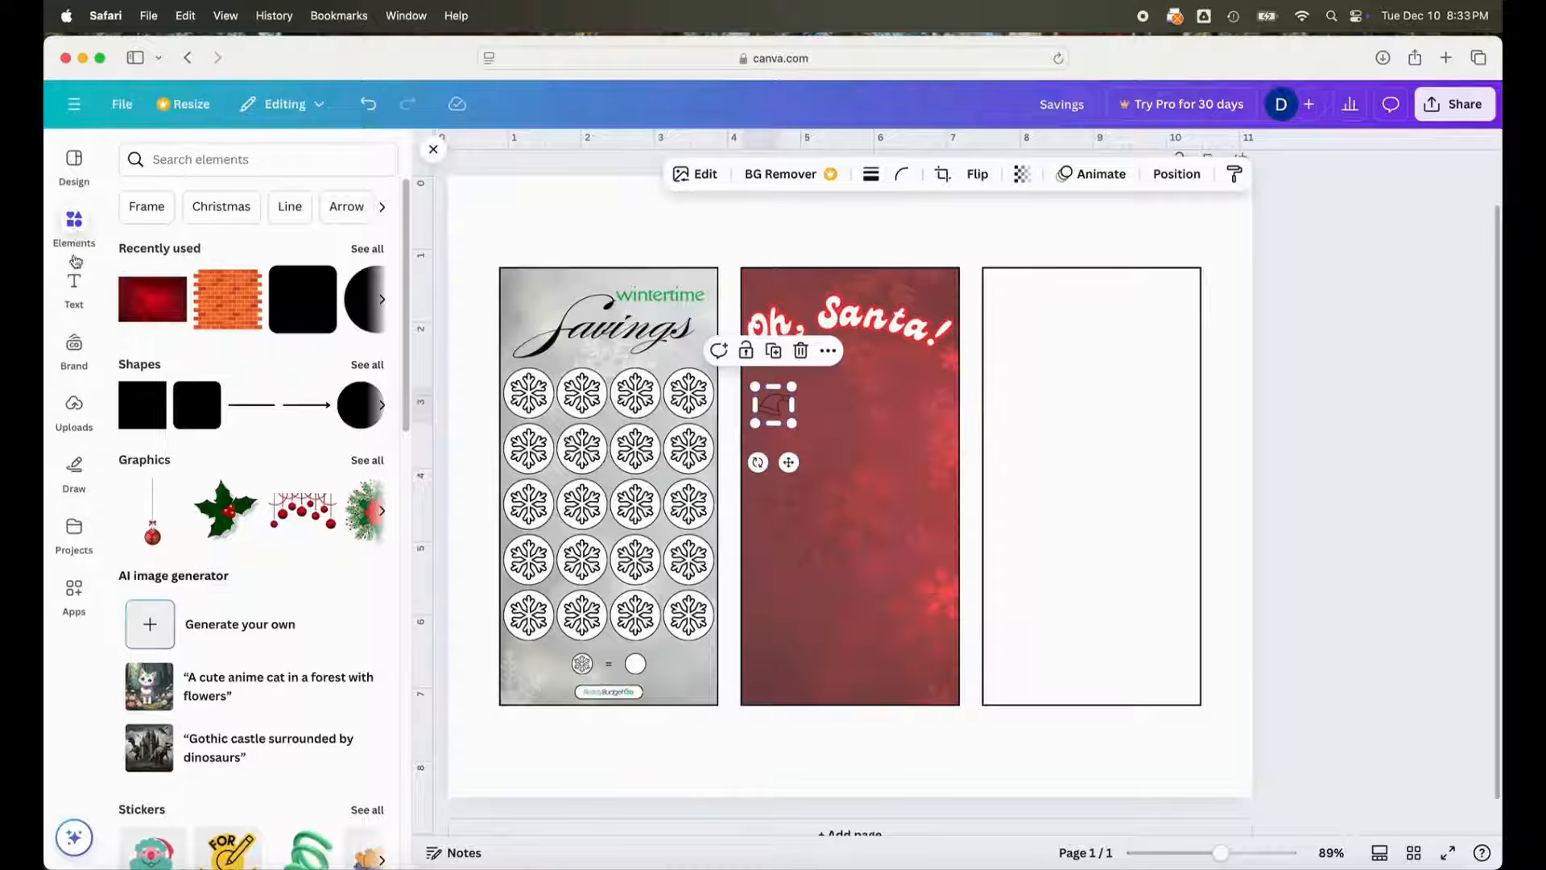
left_click(354, 405)
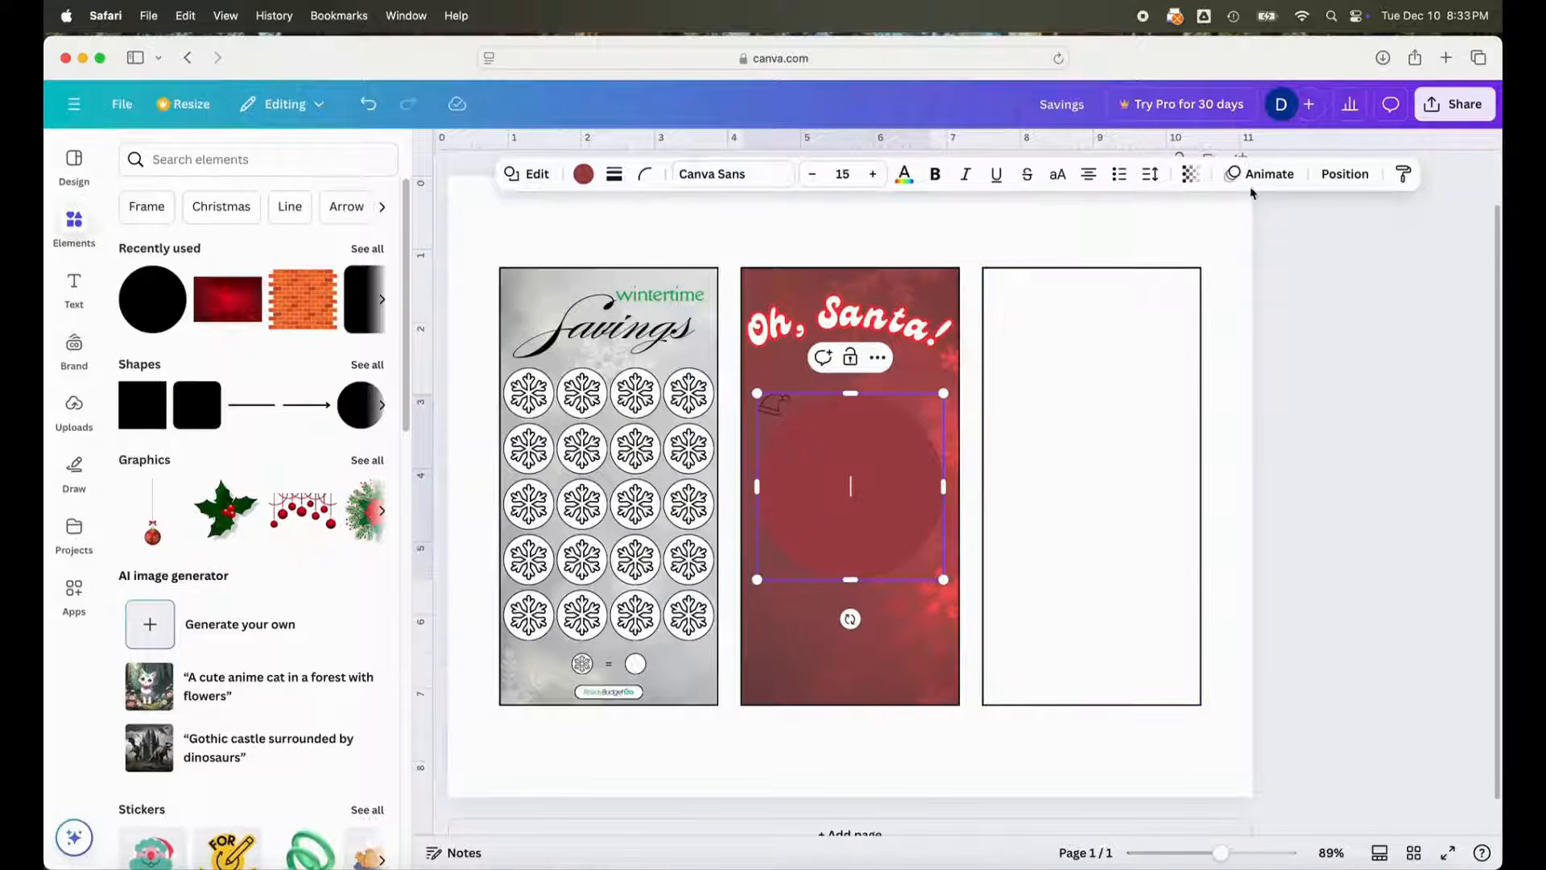
left_click(1345, 174)
left_click(169, 557)
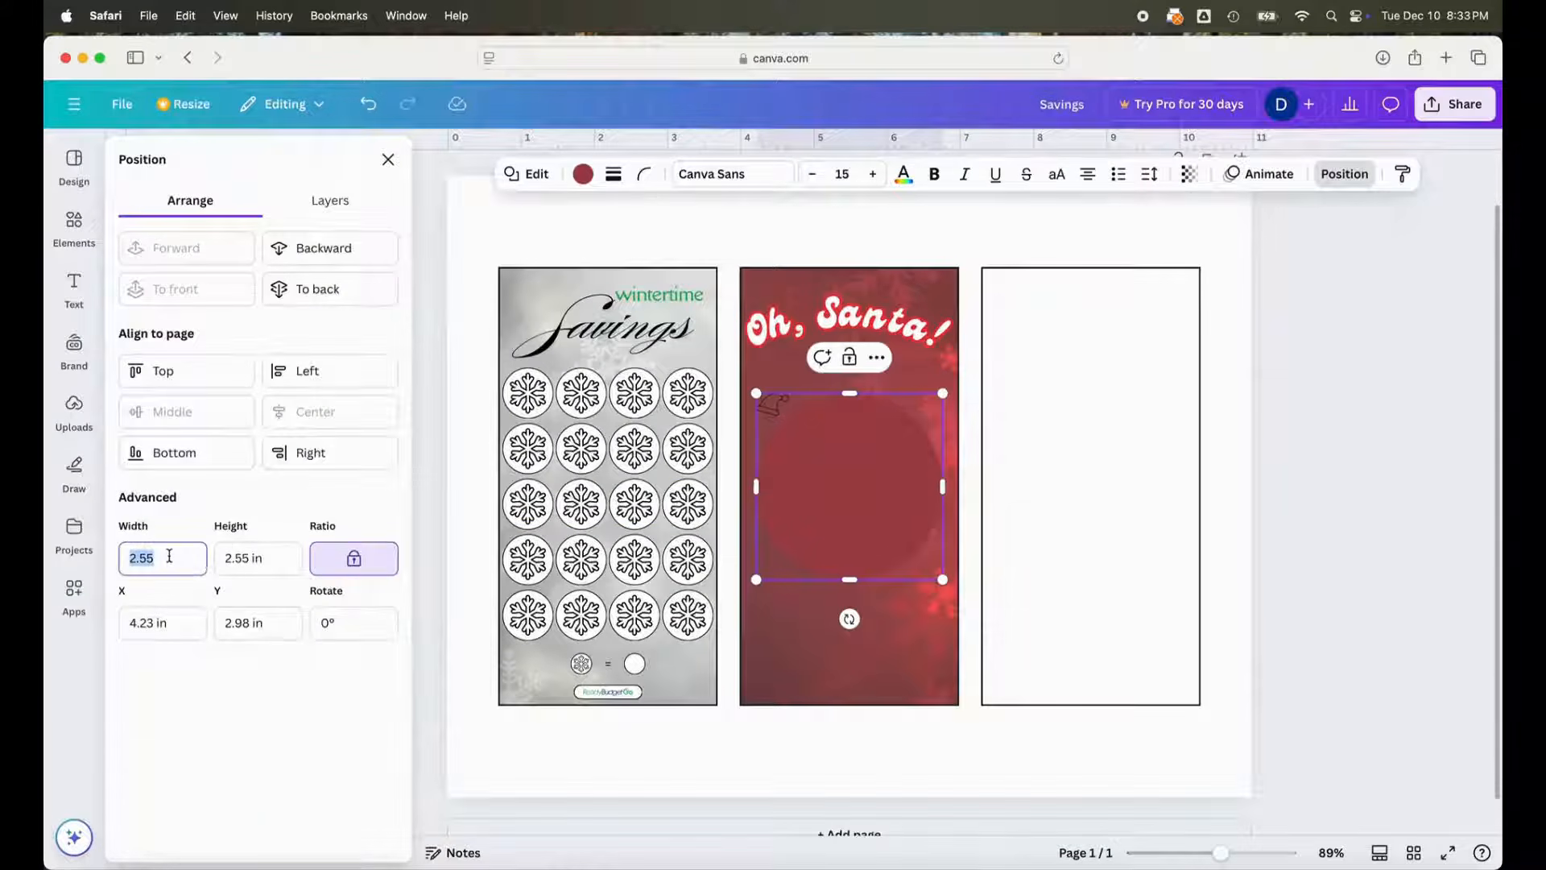
type("0.6")
key("Return")
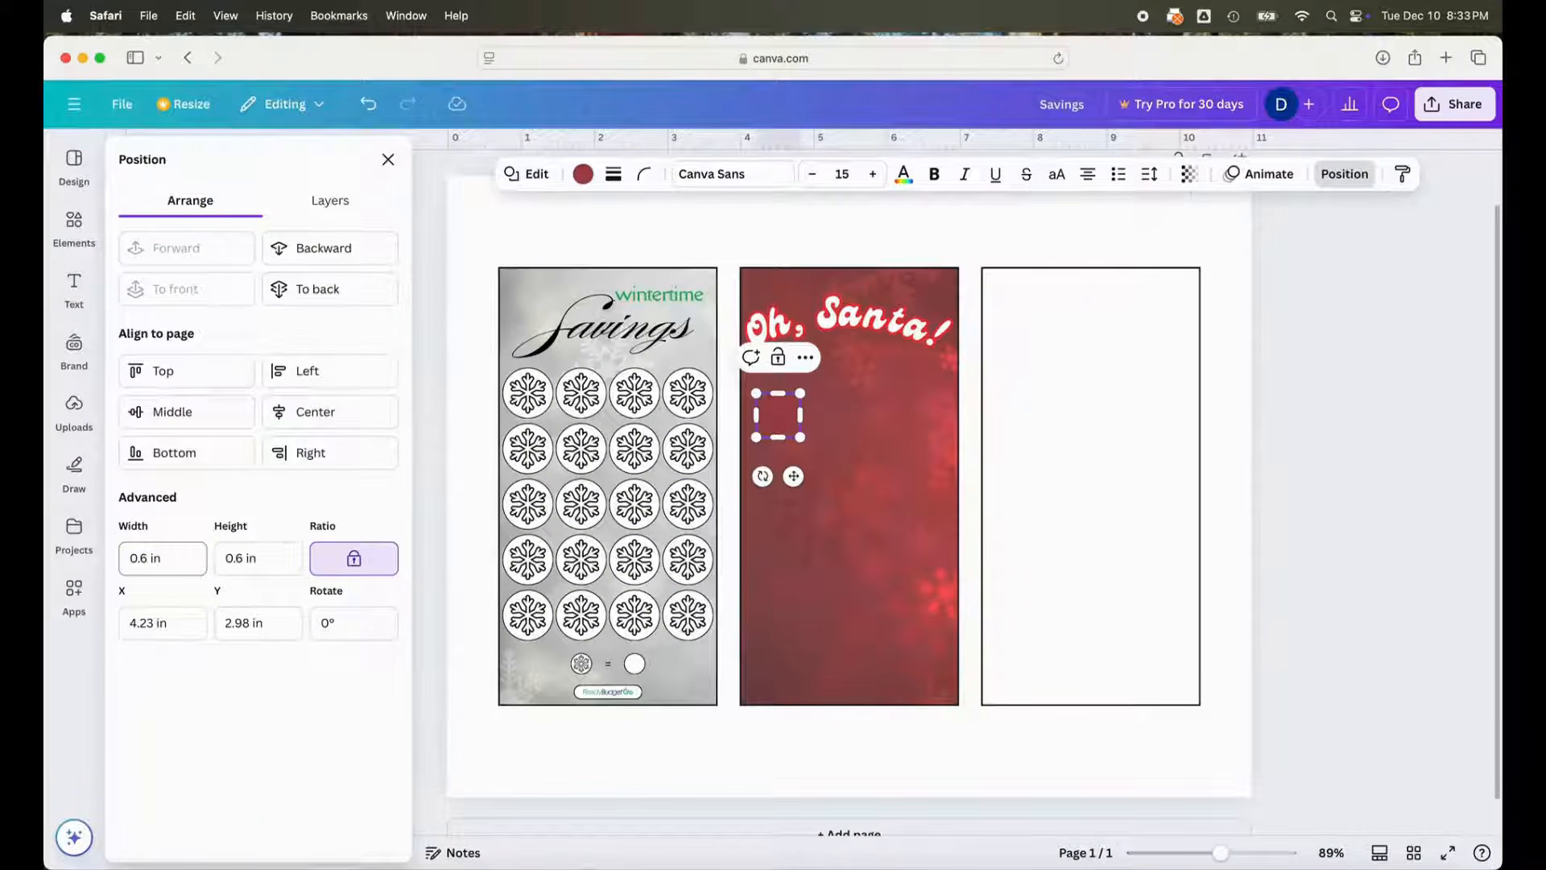
left_click_drag(793, 476, 843, 526)
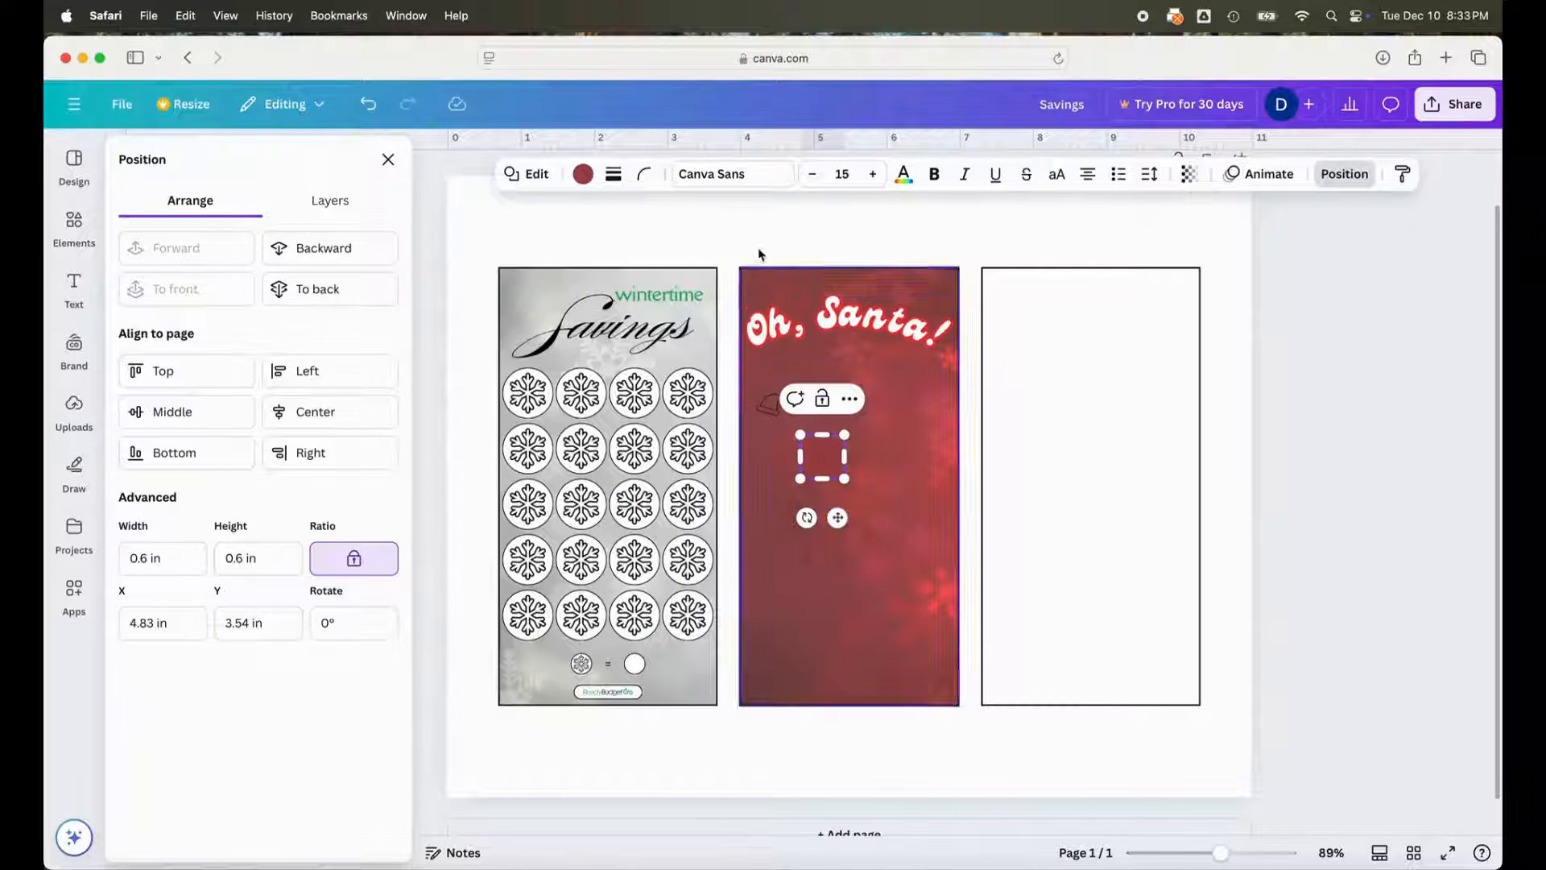
- Fill the circle on the red panel with white and give it a solid border of weight 1
left_click(584, 178)
left_click(366, 288)
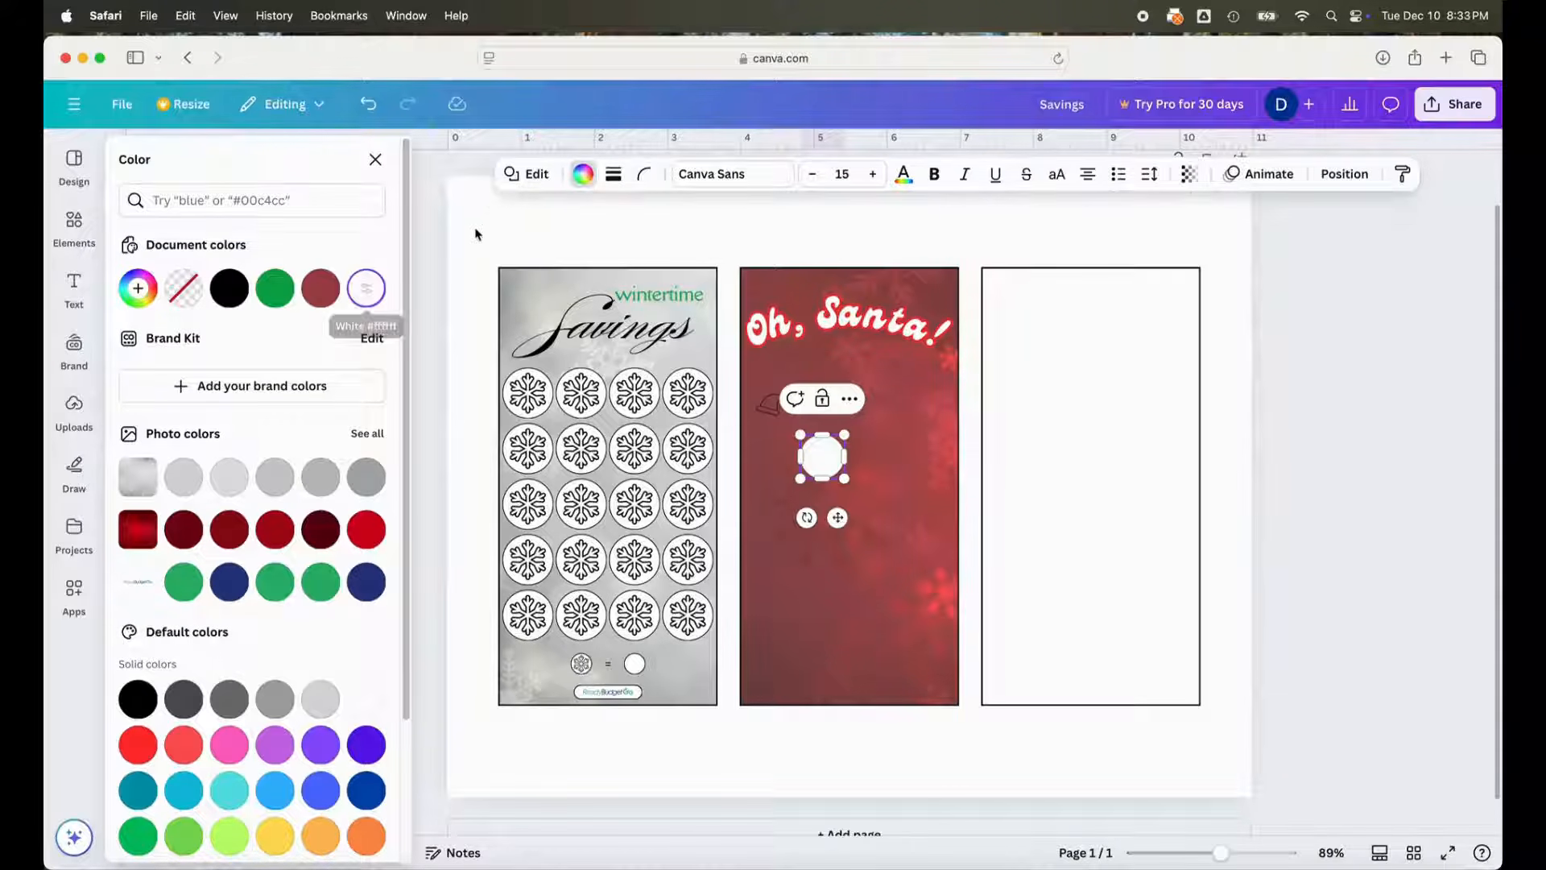
left_click(612, 176)
left_click(566, 224)
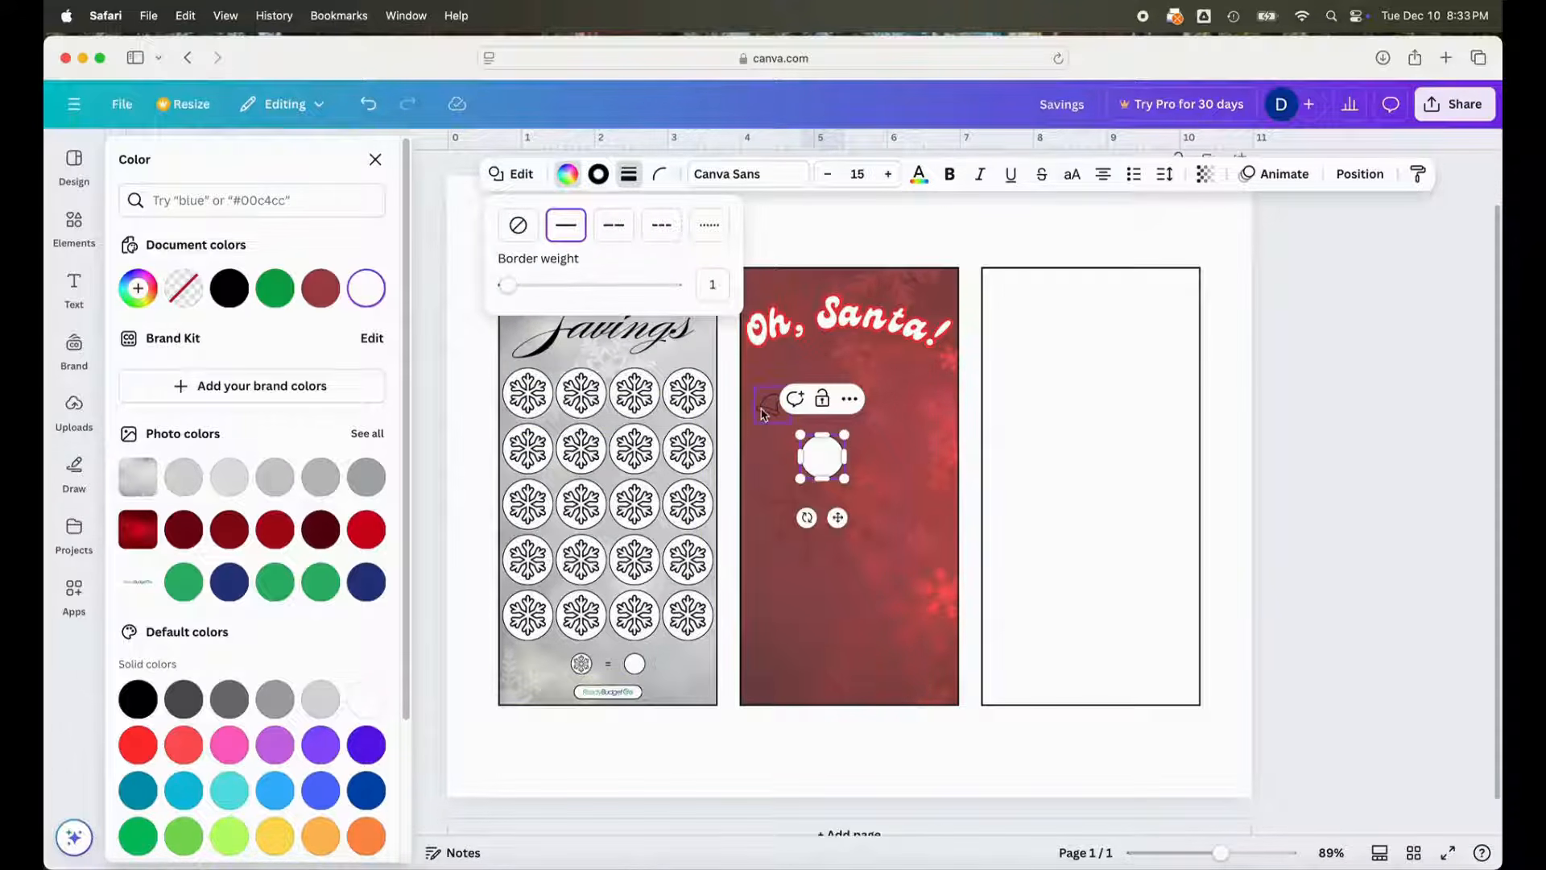
- Centre the Santa hat on the white circle and move the hat's layer to the top of the layer order
left_click_drag(776, 415, 823, 467)
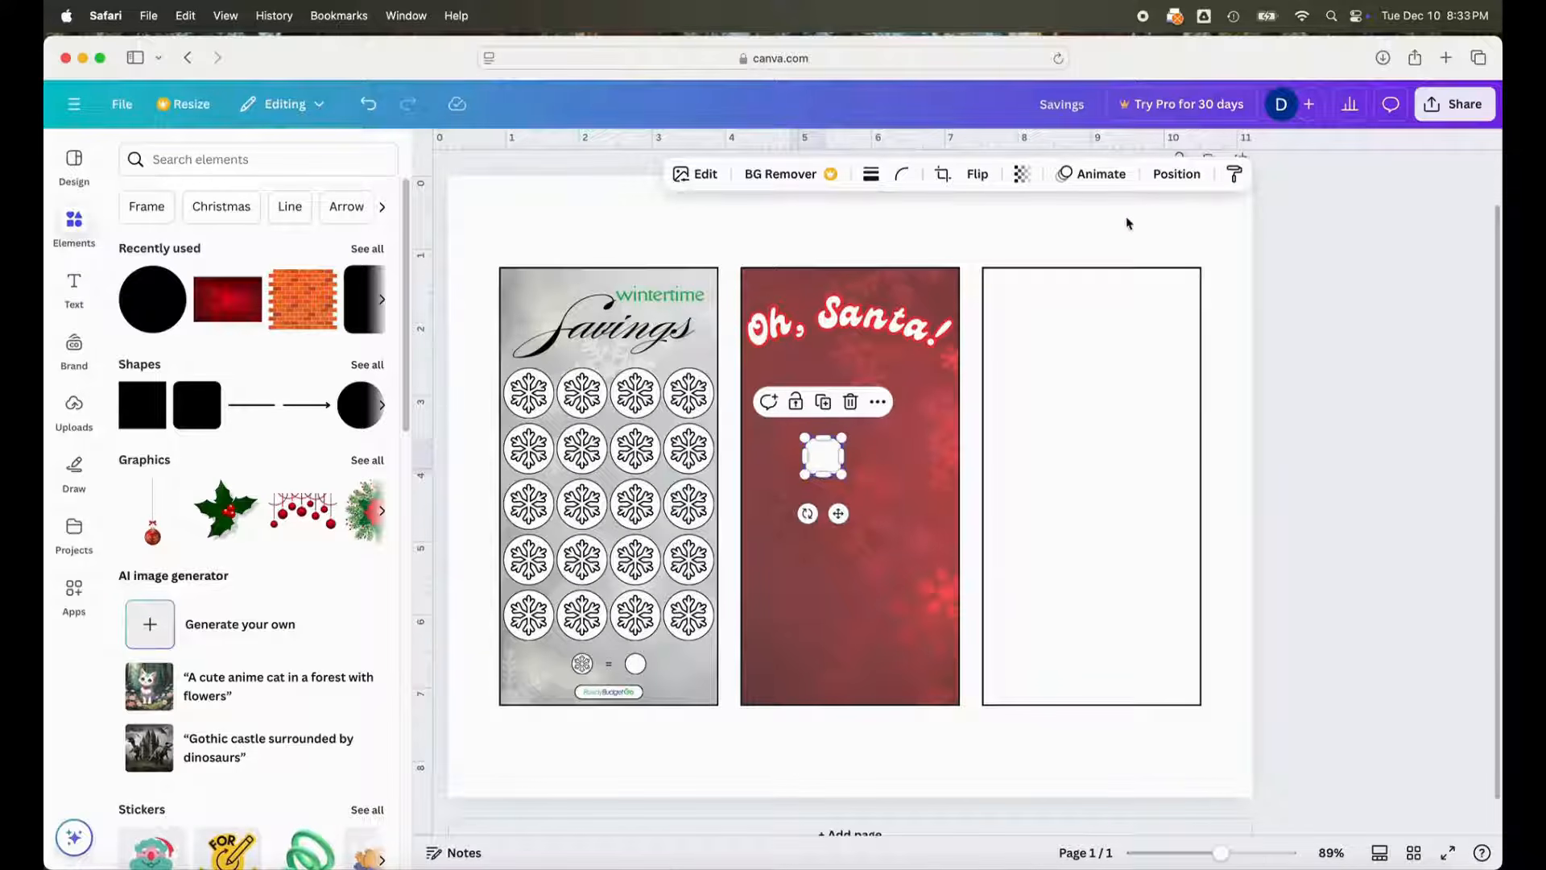
left_click(1164, 185)
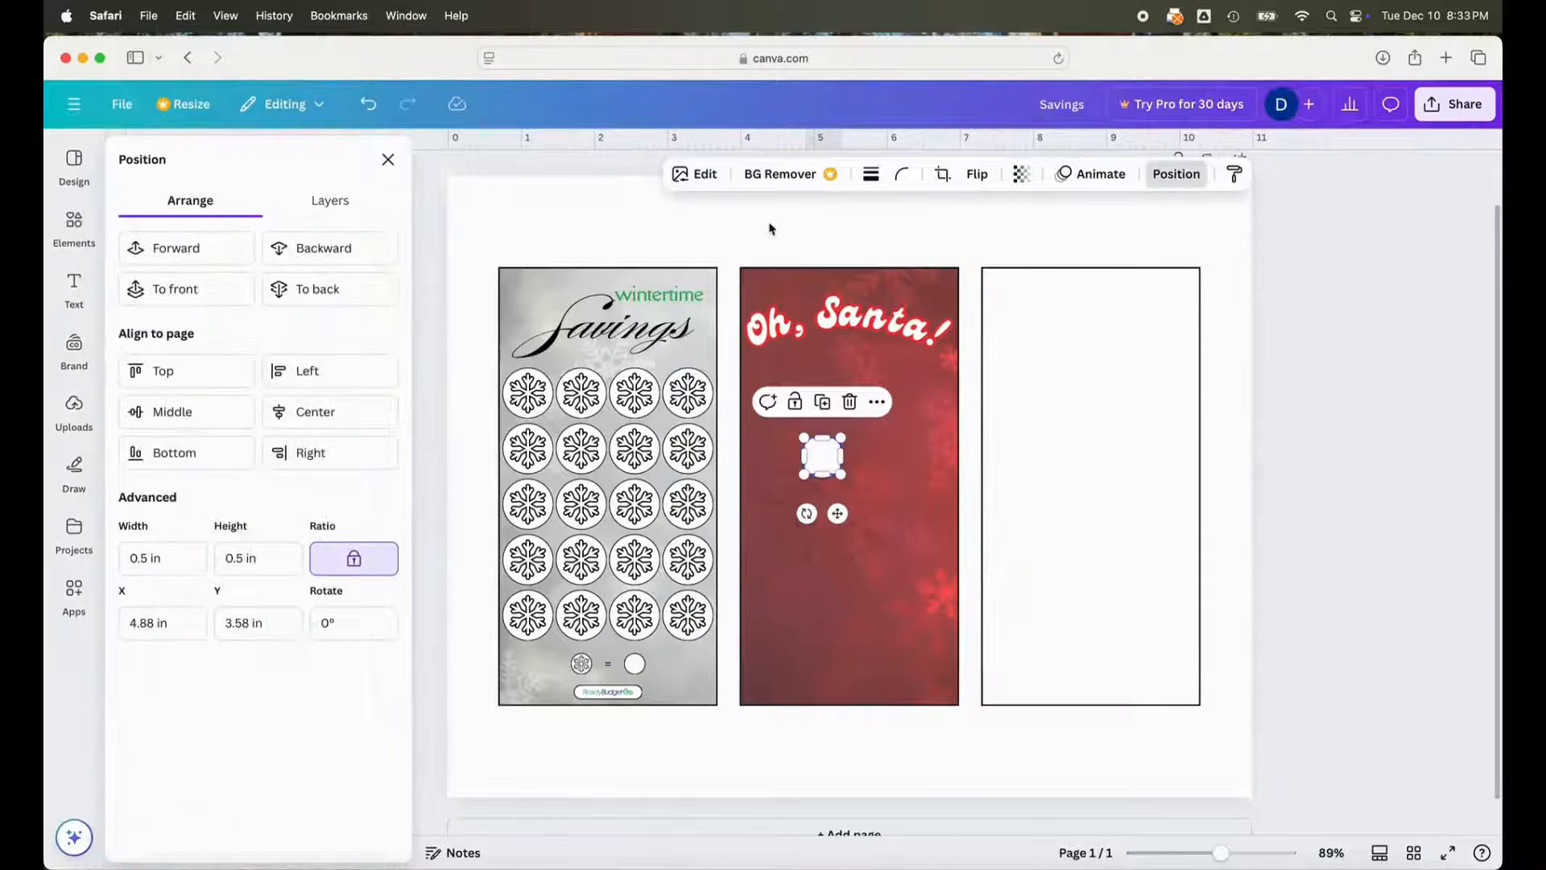
left_click(285, 198)
mouse_move(244, 473)
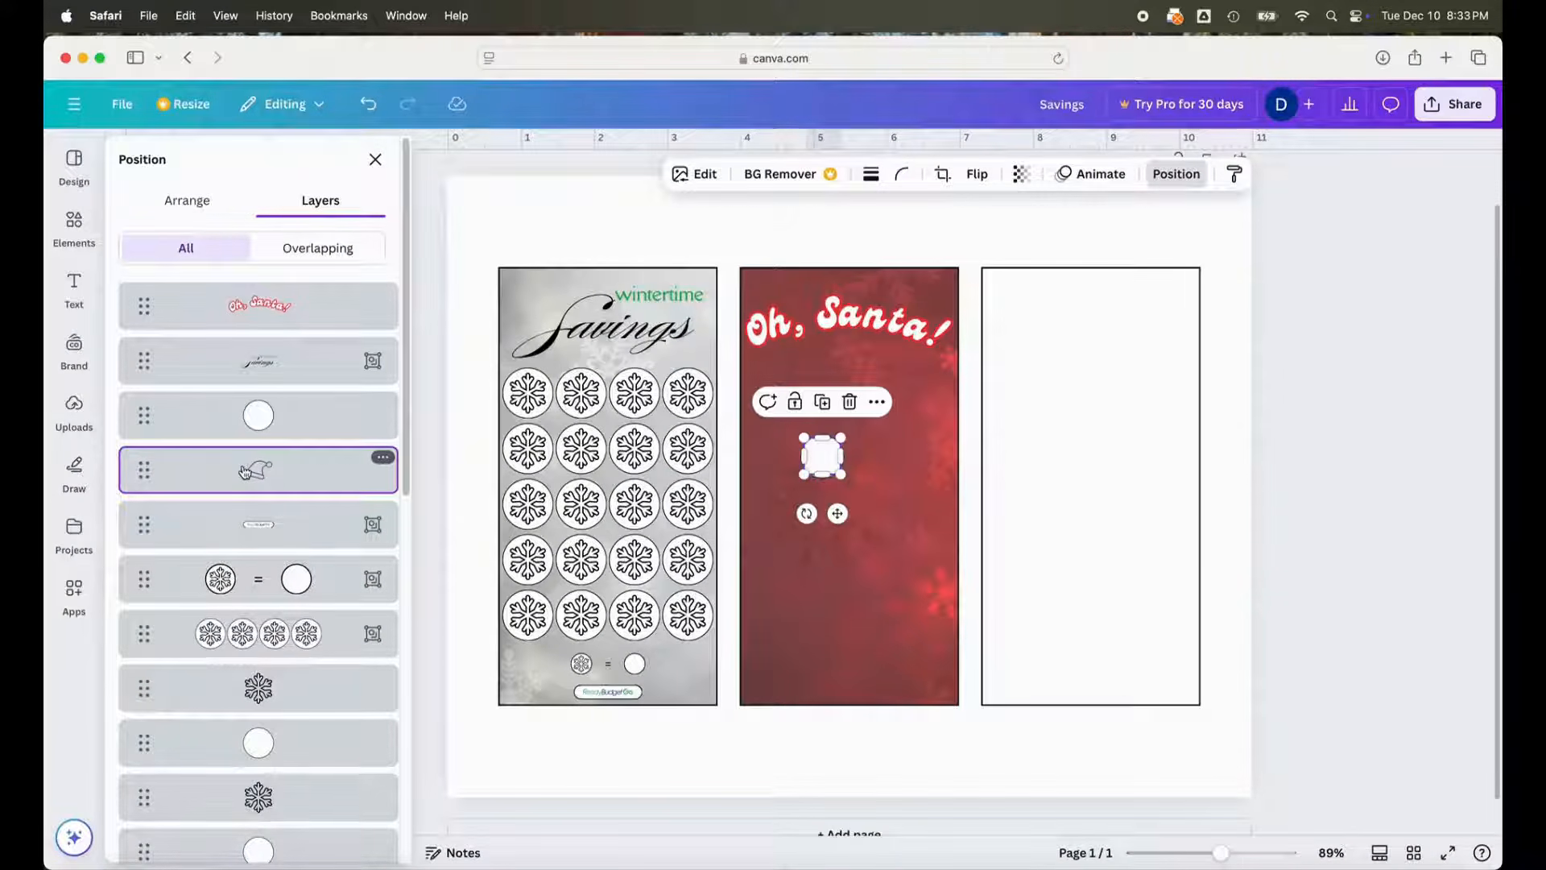
left_click_drag(244, 472, 234, 330)
left_click_drag(152, 476, 147, 295)
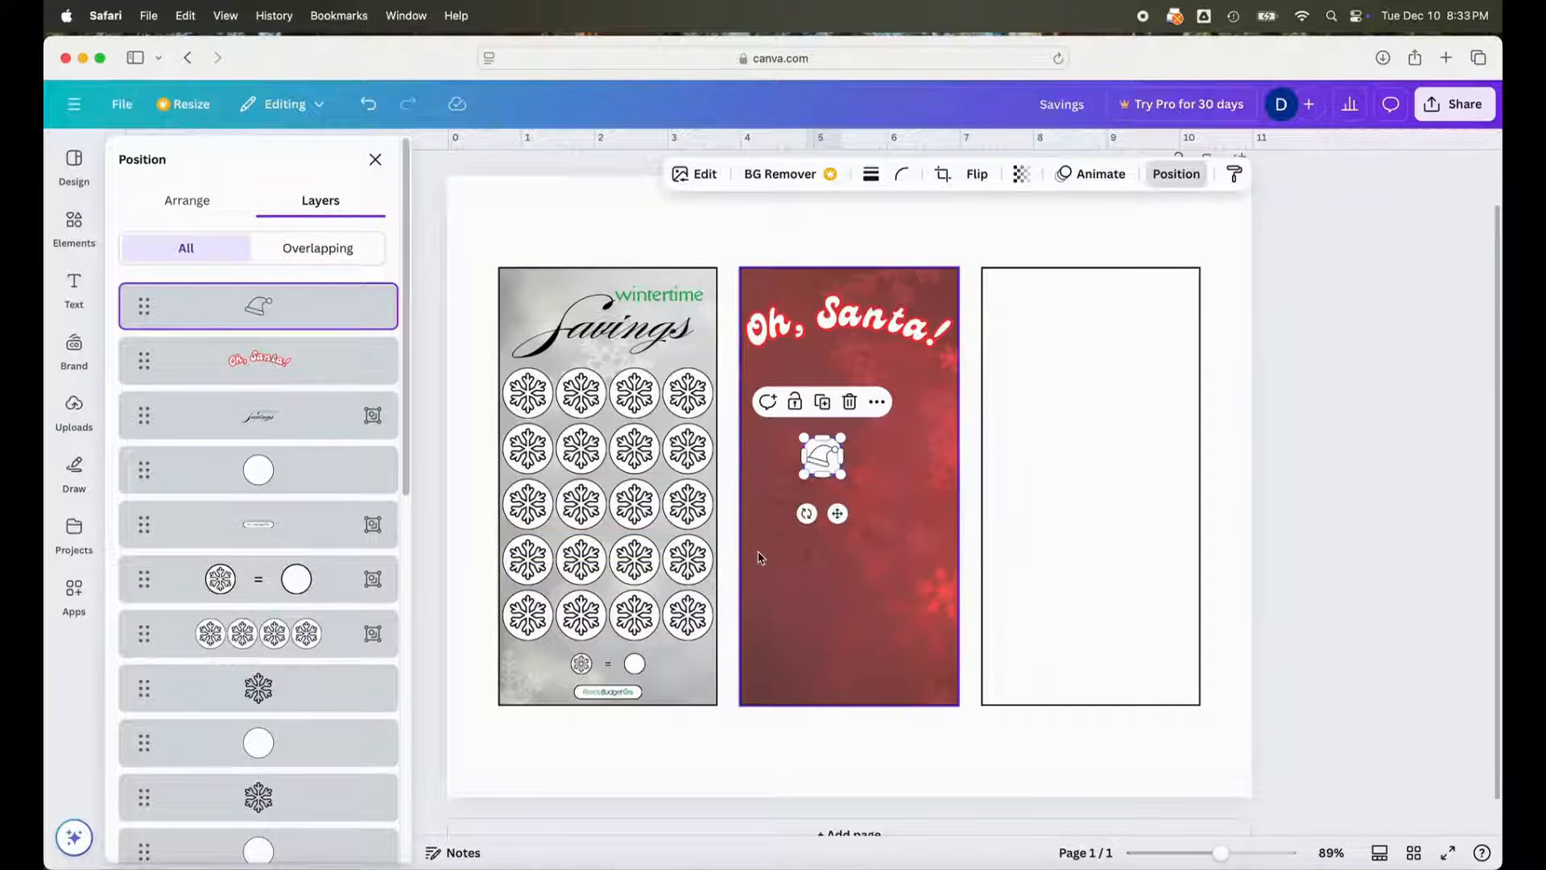
- Align the Santa hat and the white circle by their middles and group the two together
left_click(211, 482, "shift")
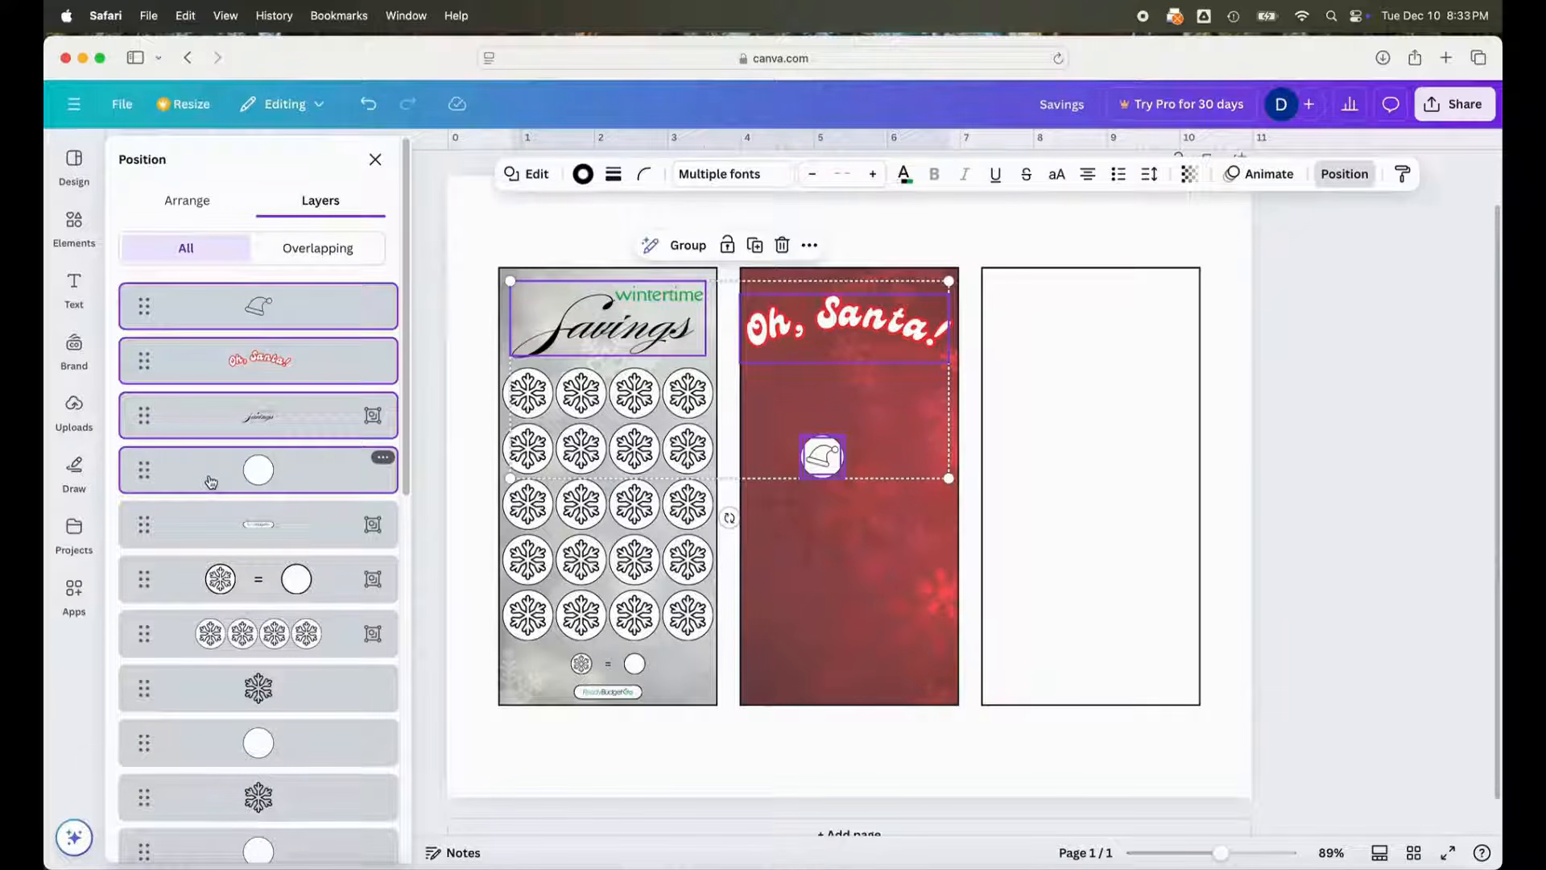
left_click(233, 318)
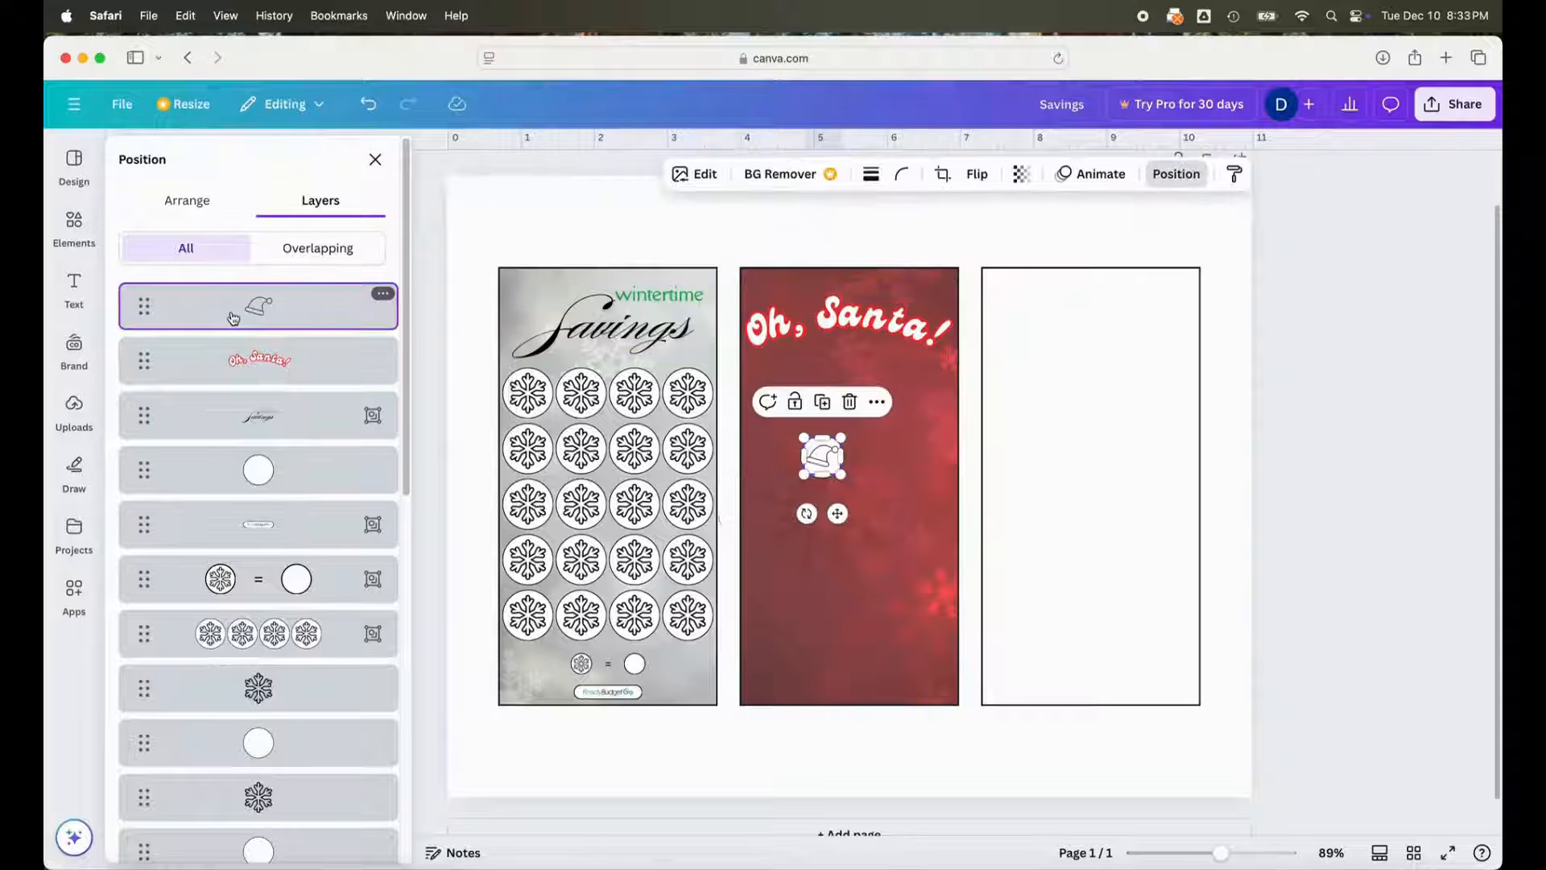
left_click(222, 467, "shift")
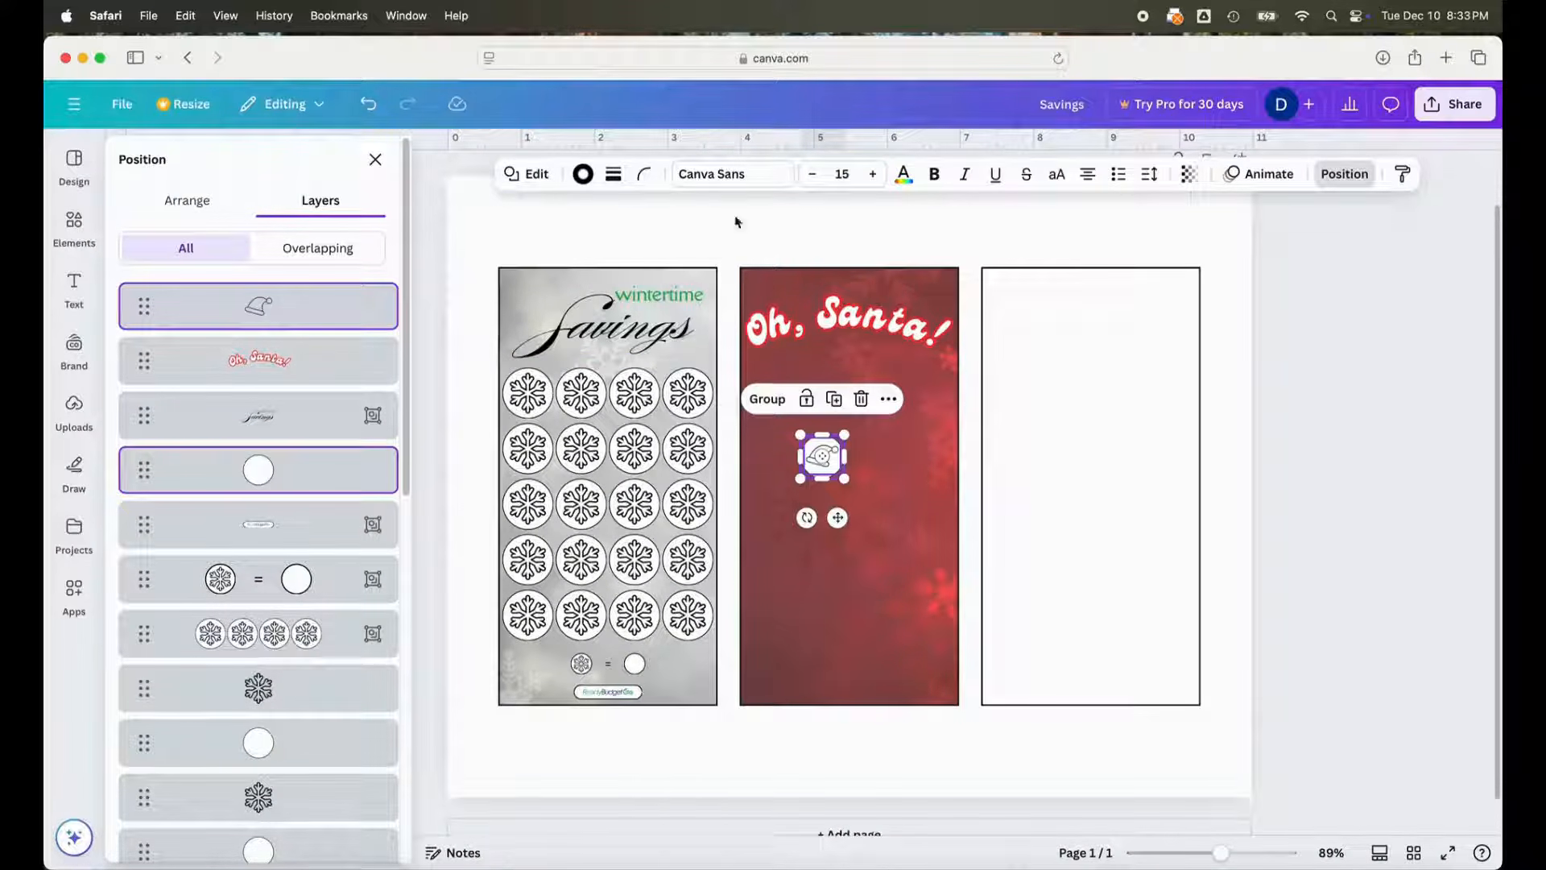
left_click(188, 201)
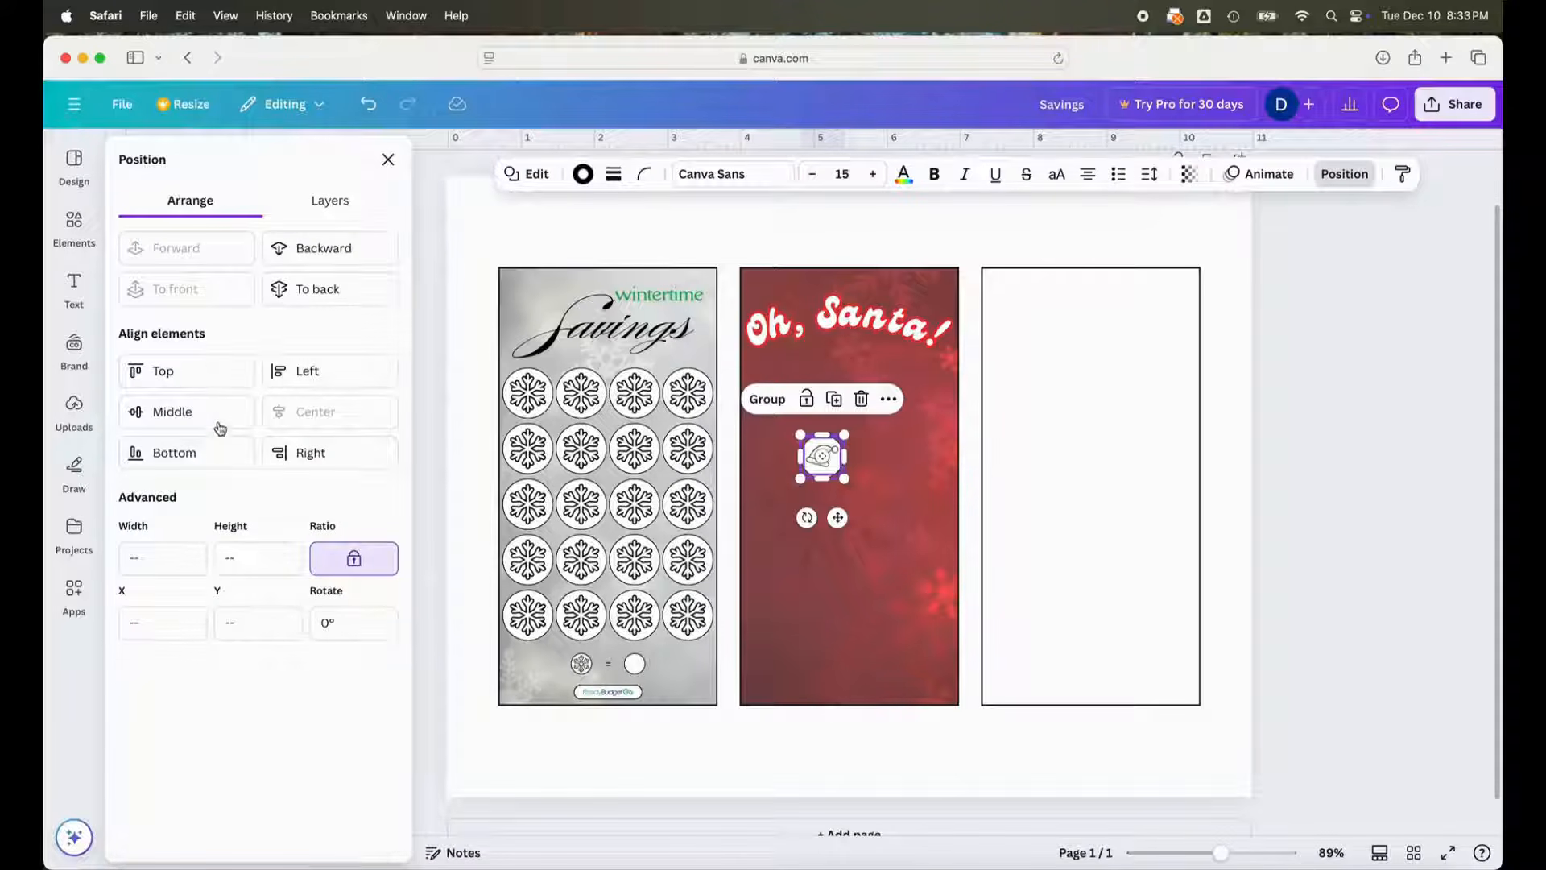
left_click(216, 424)
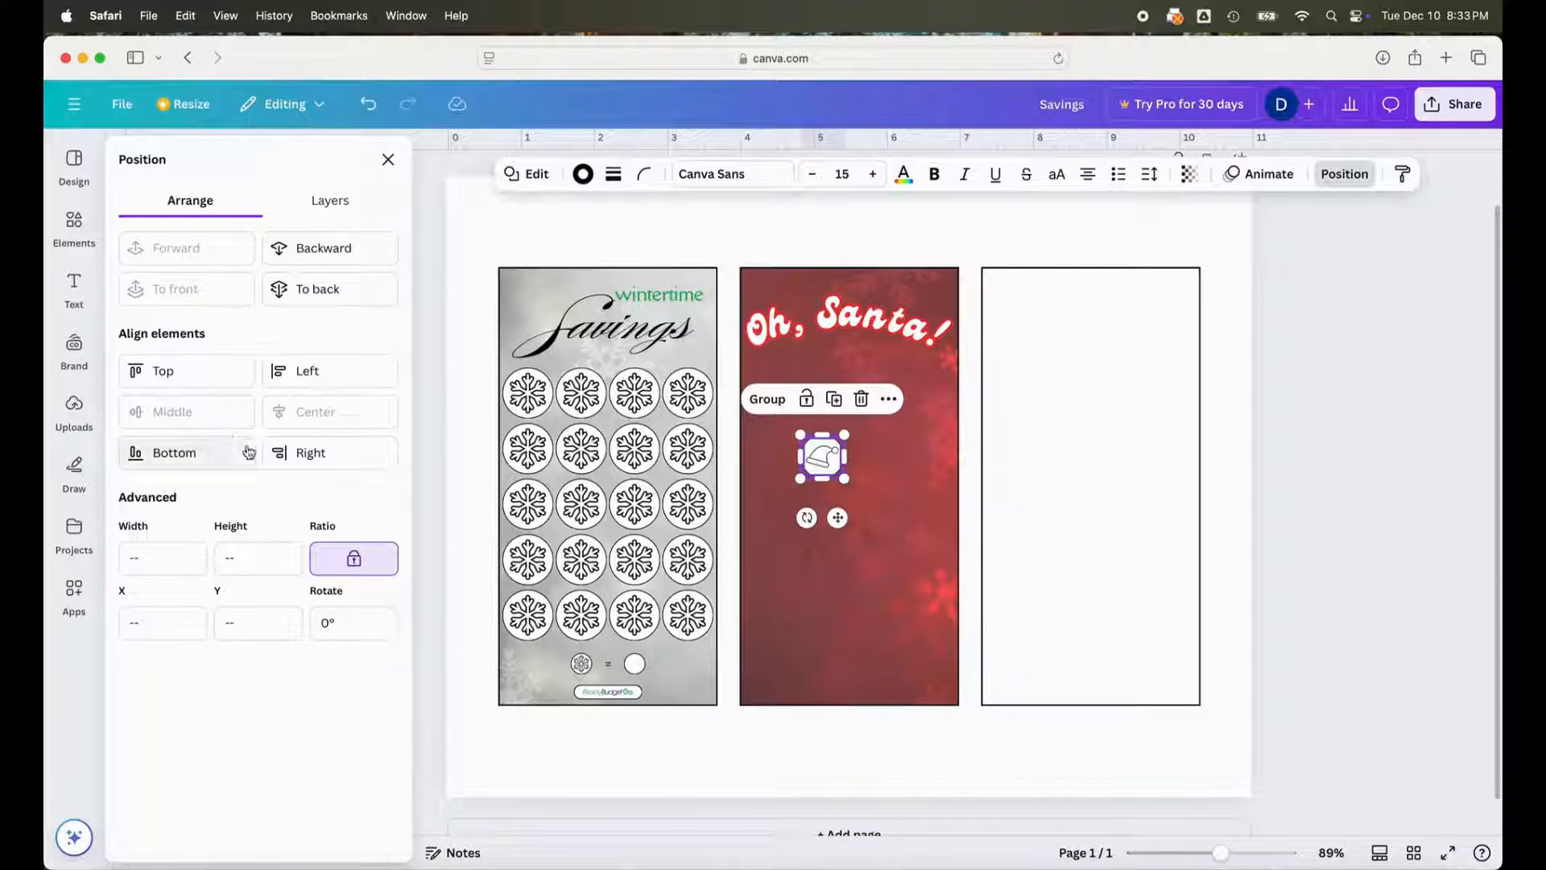
left_click(766, 399)
- Move the hat group to about X 4.15 in, Y 2.67 in and duplicate it into a row of four spaced 0.75 in apart
left_click_drag(836, 518, 788, 456)
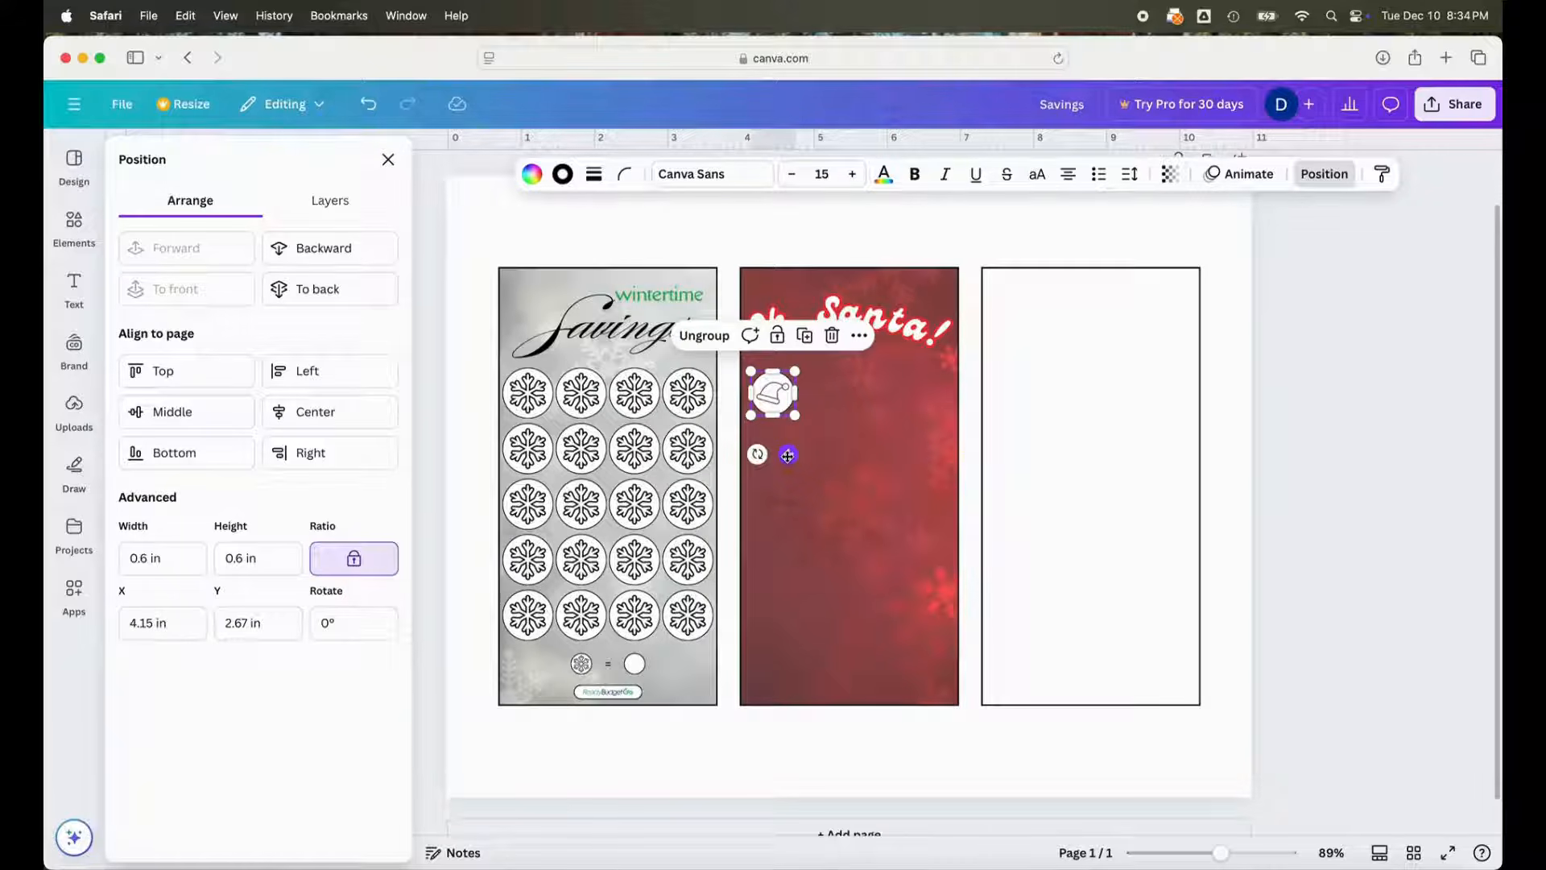
left_click(817, 347)
left_click_drag(800, 465, 848, 456)
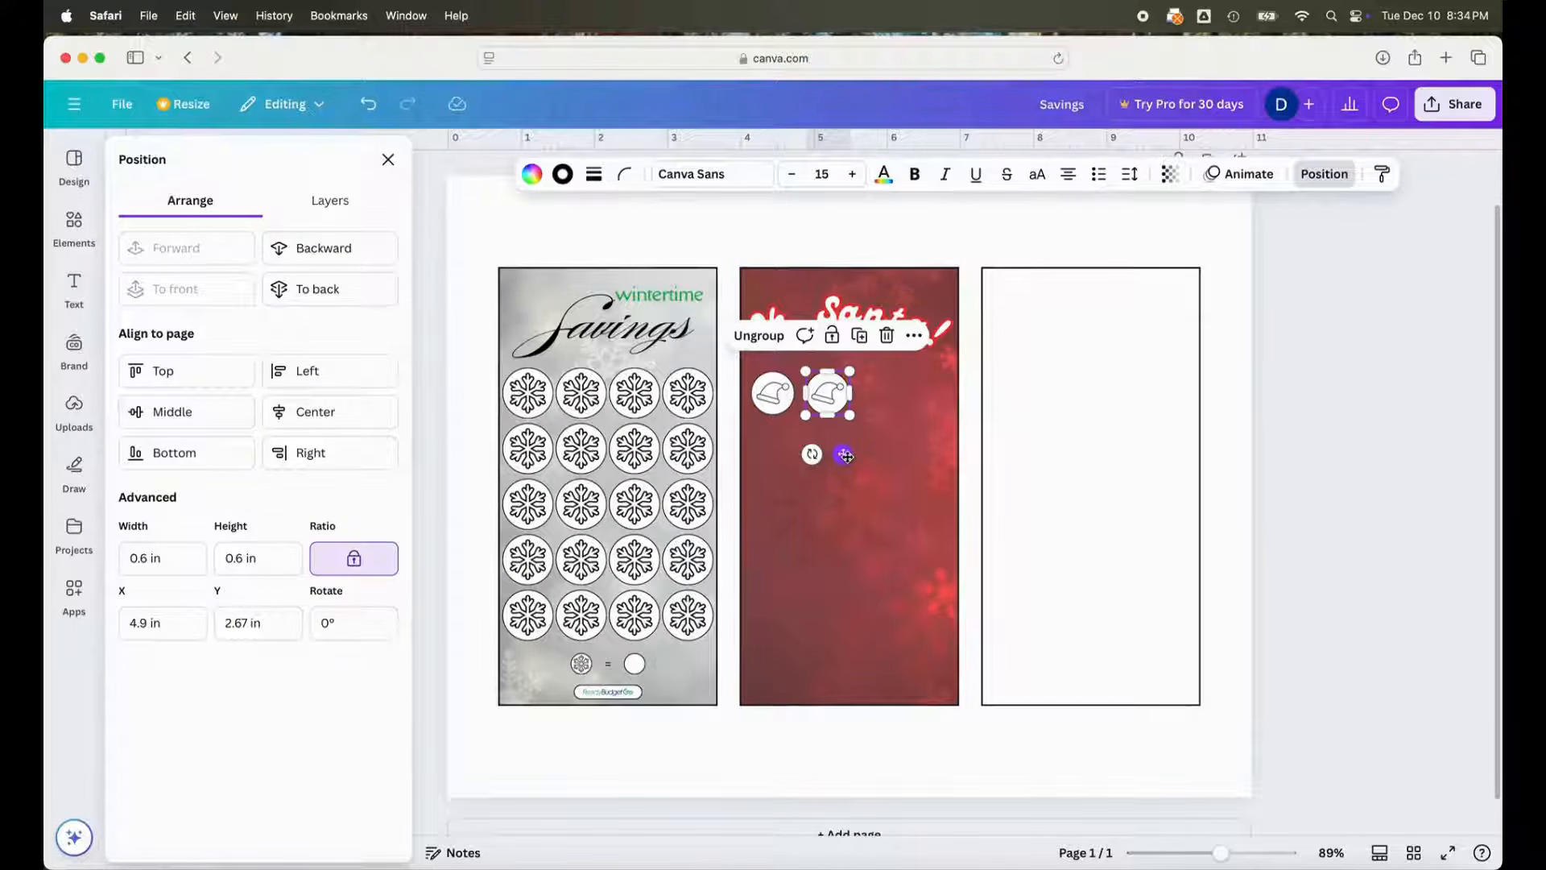
left_click(862, 336)
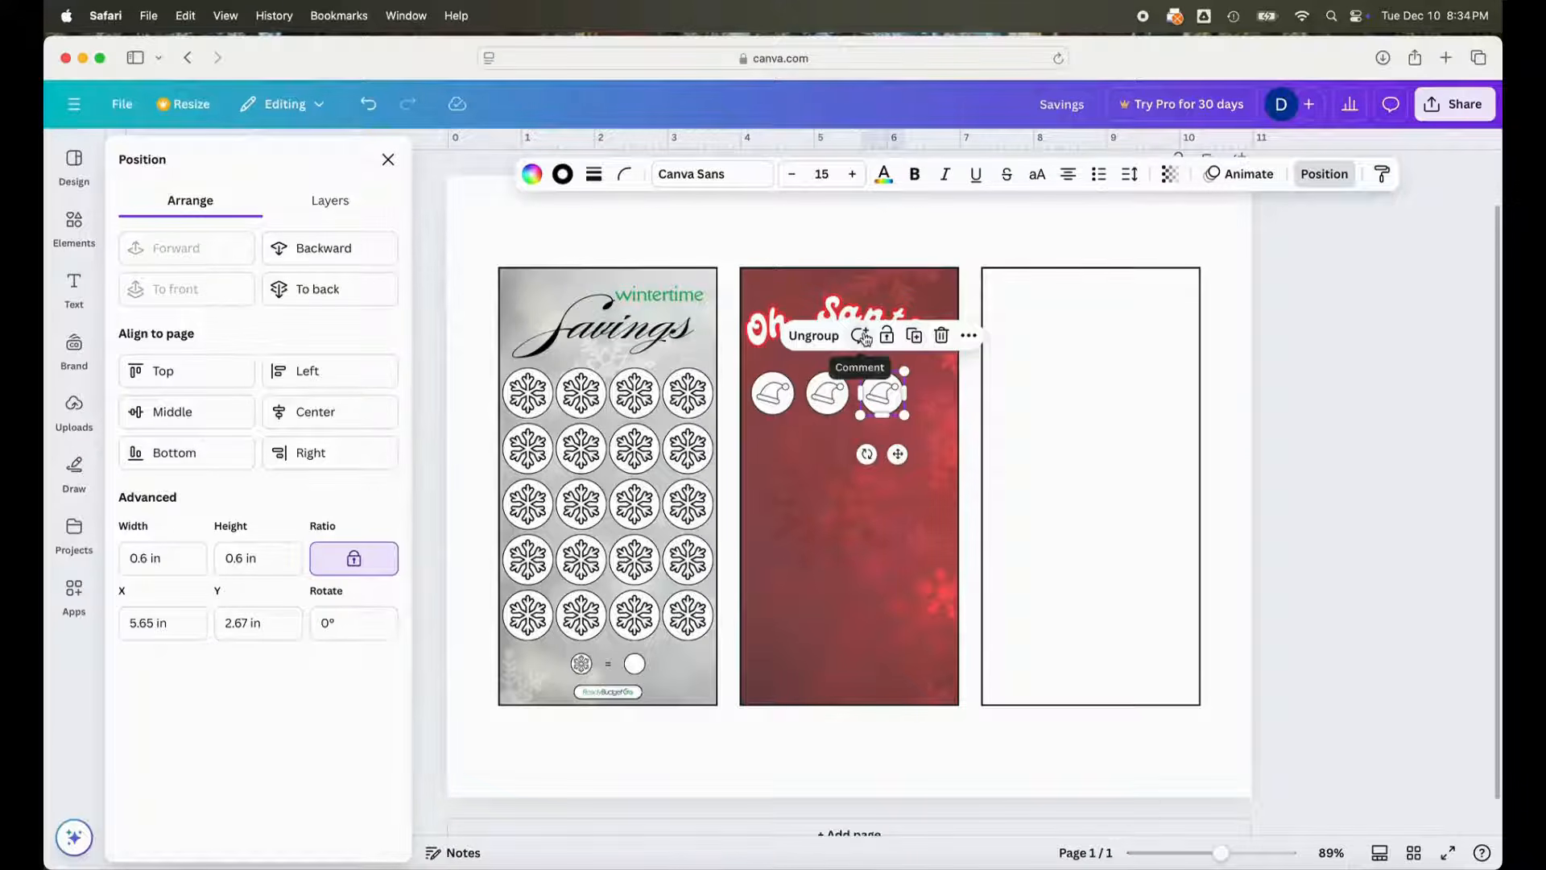
left_click(916, 337)
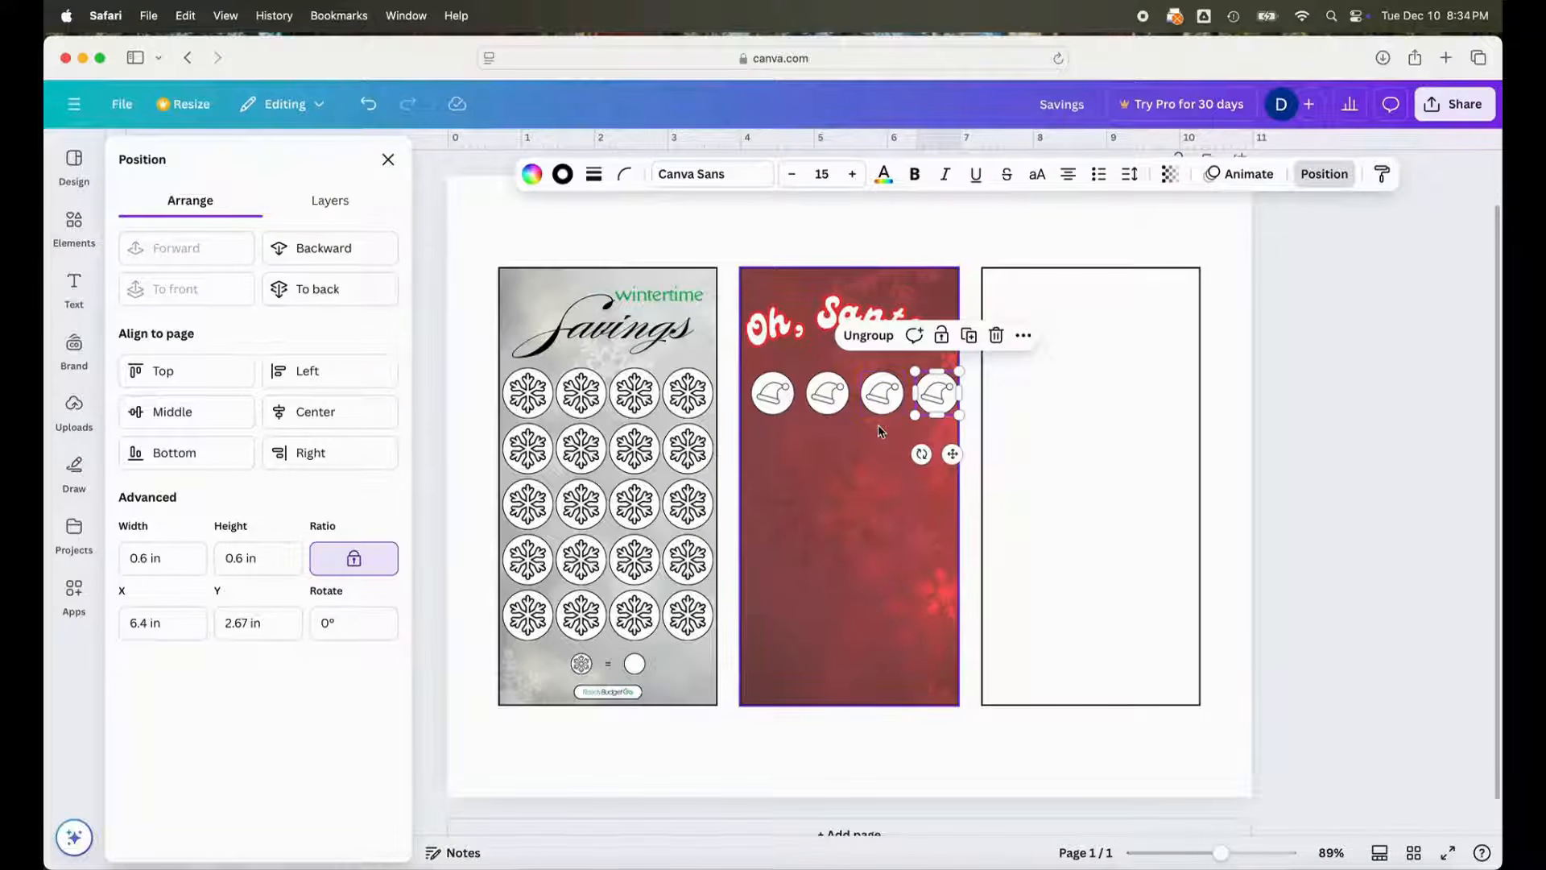
- Set the X position of the row's first Santa hat circle to 4.1 in
left_click(772, 403)
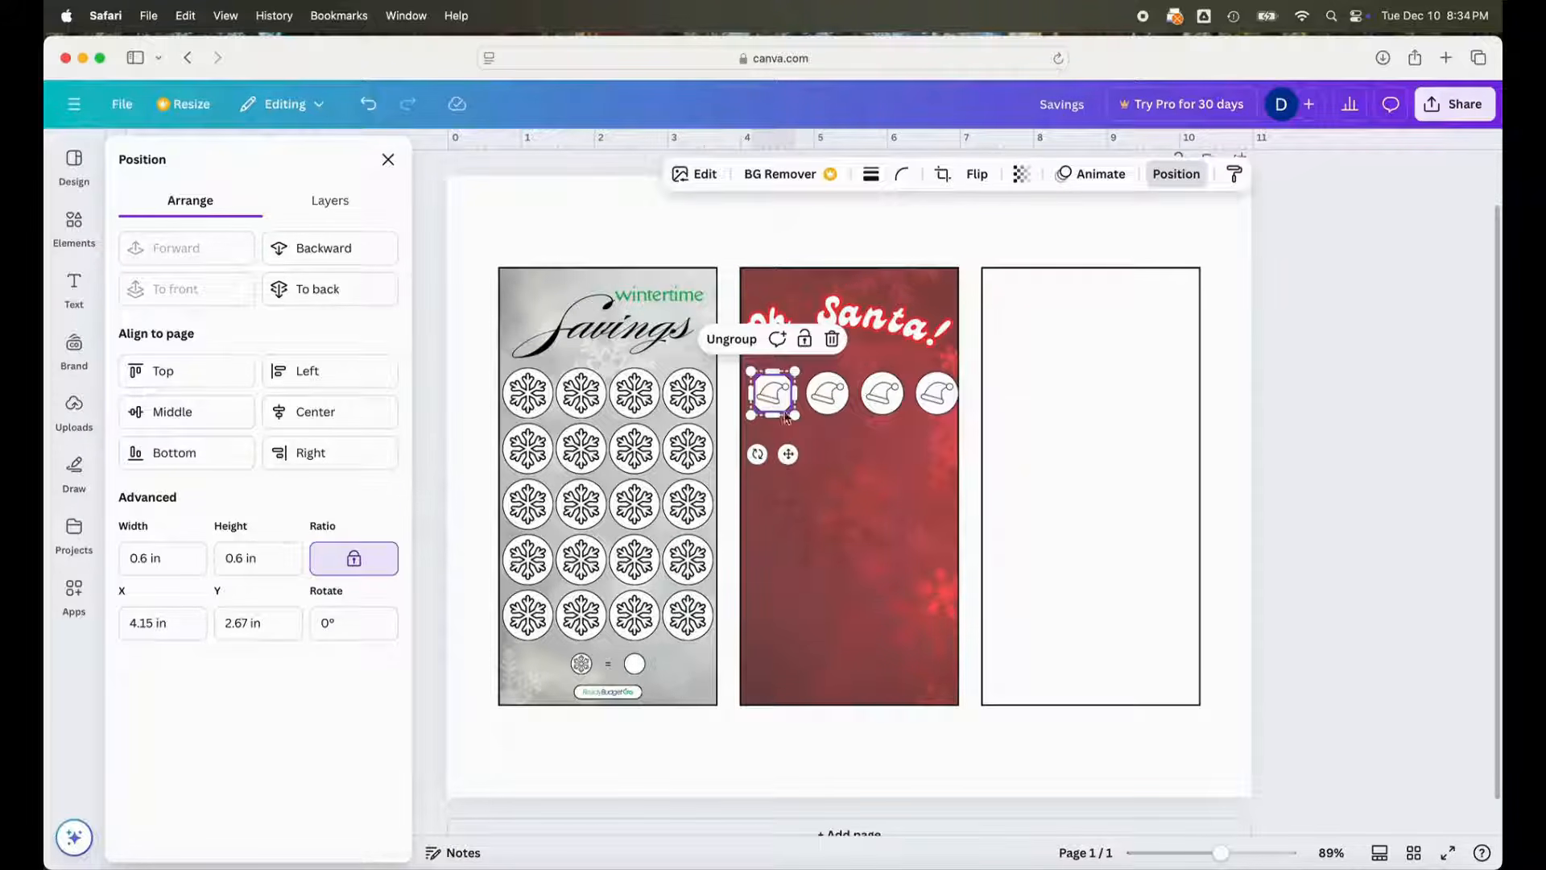
left_click_drag(790, 454, 789, 456)
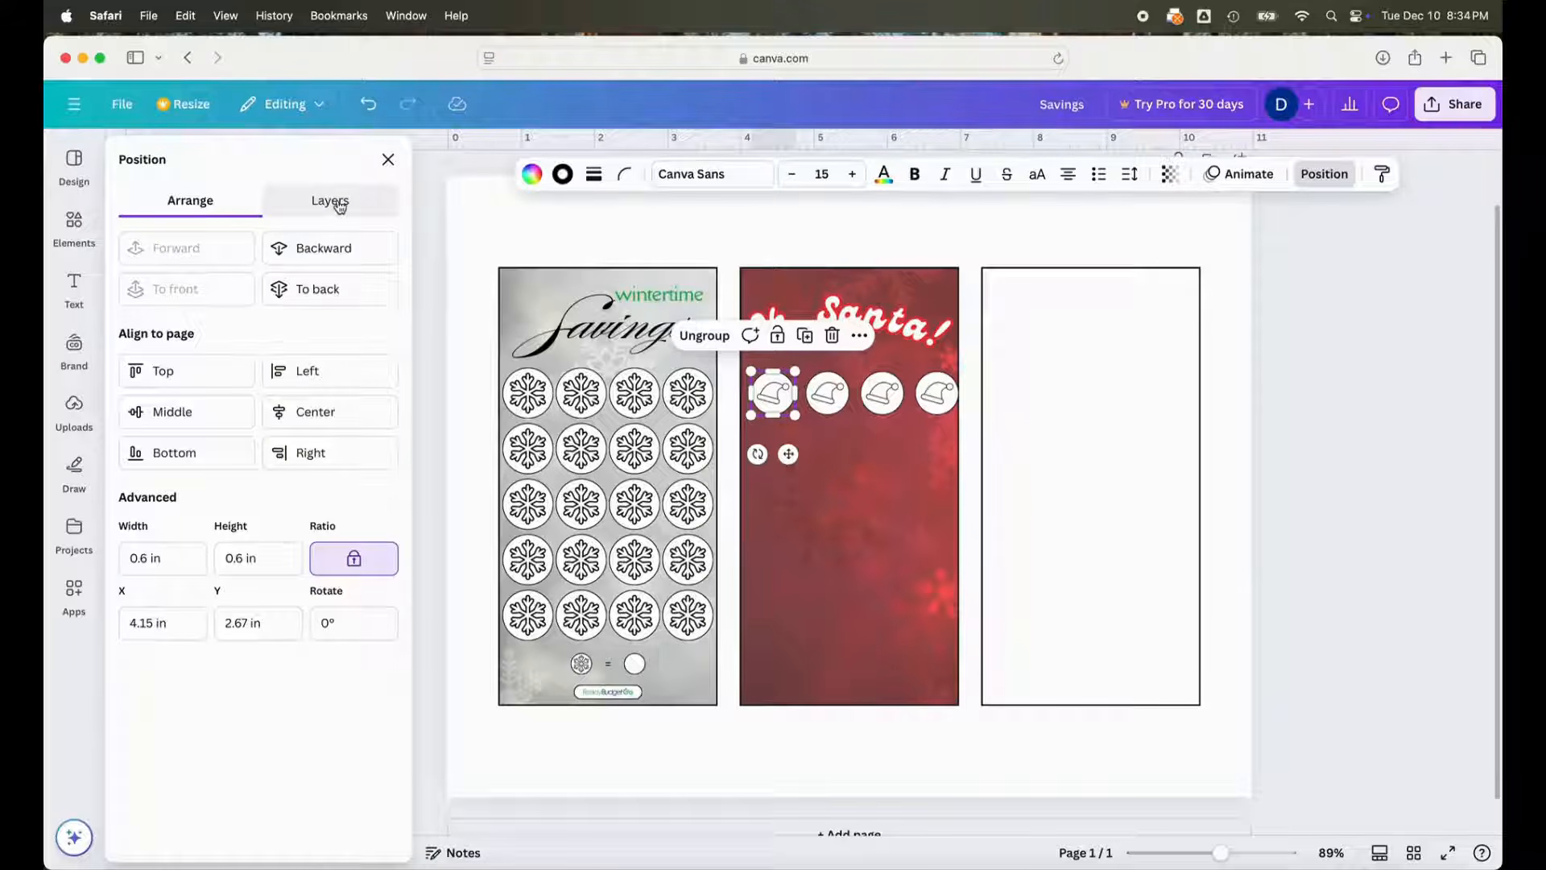
left_click(183, 618)
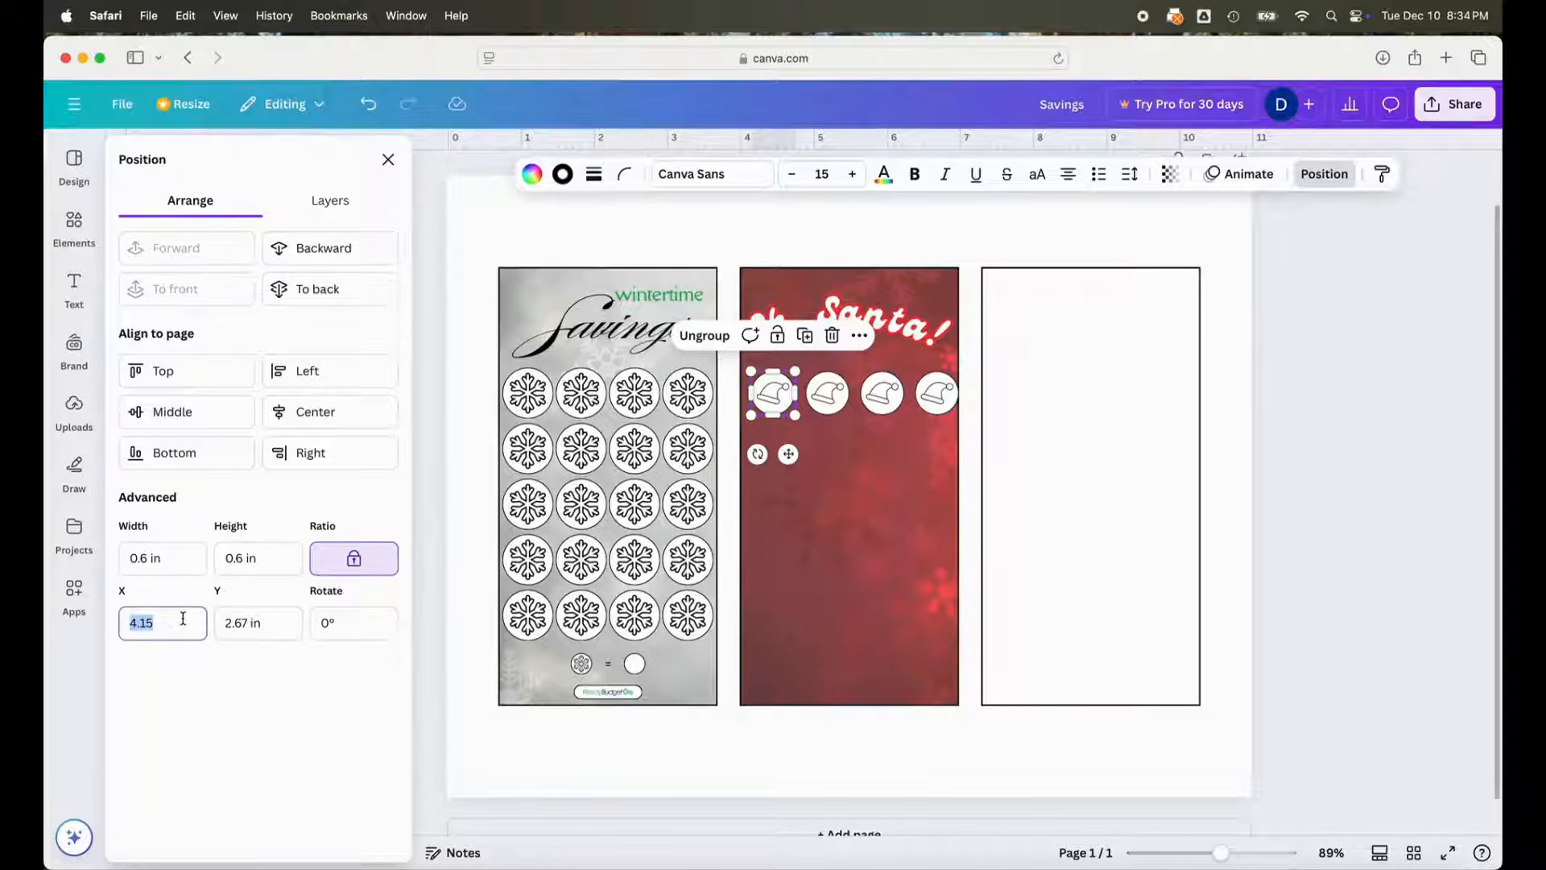
type("4.1")
key("Return")
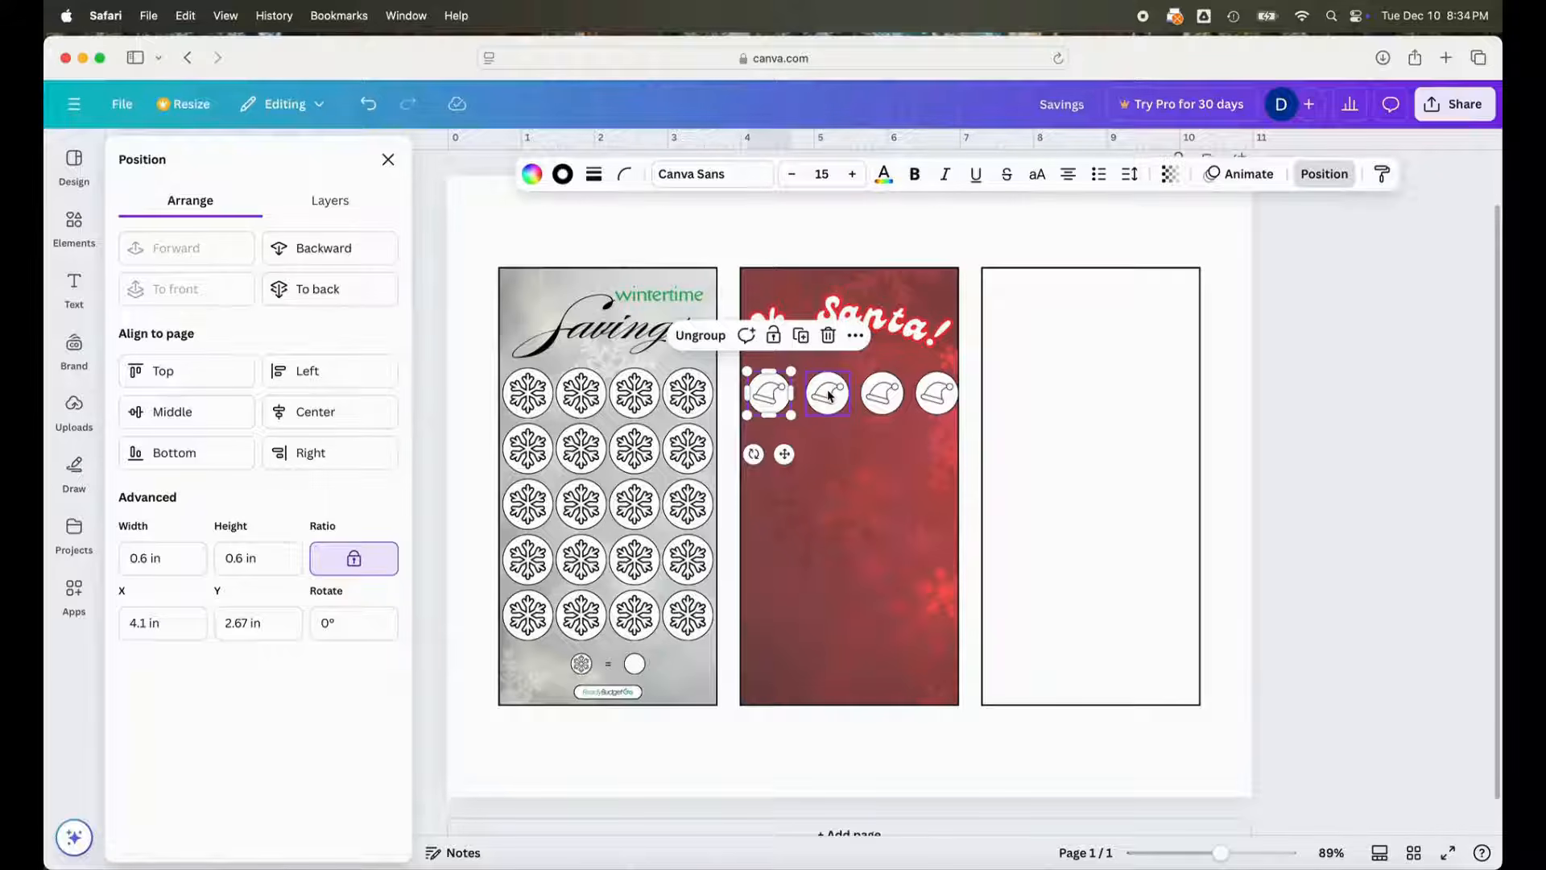
- Set the X position of the row's fourth Santa hat circle to 6.3 in
left_click(931, 394)
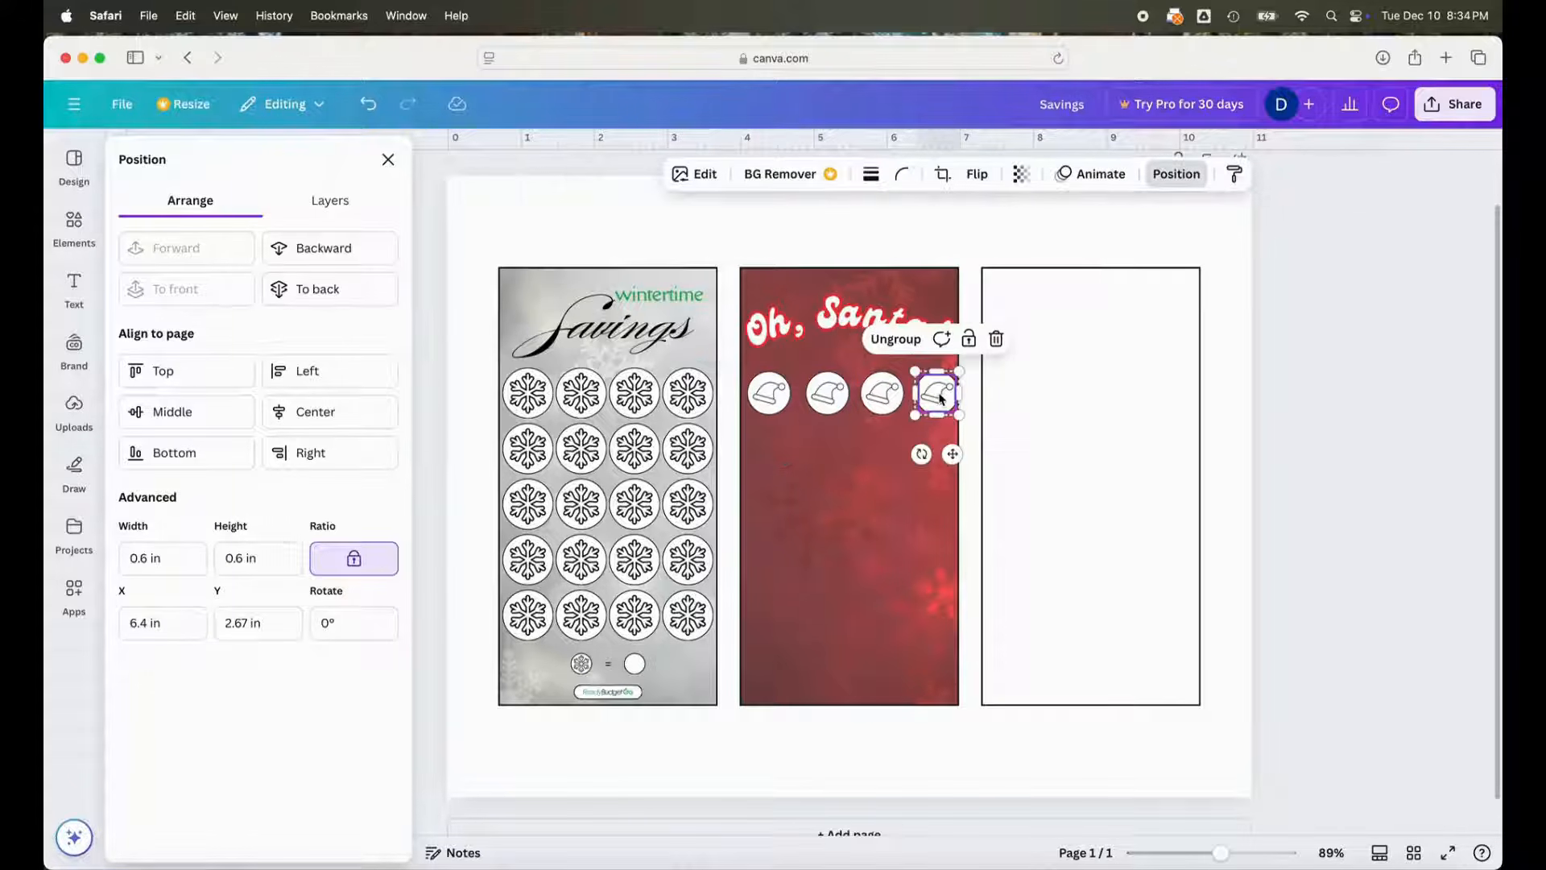
left_click(169, 632)
type("6")
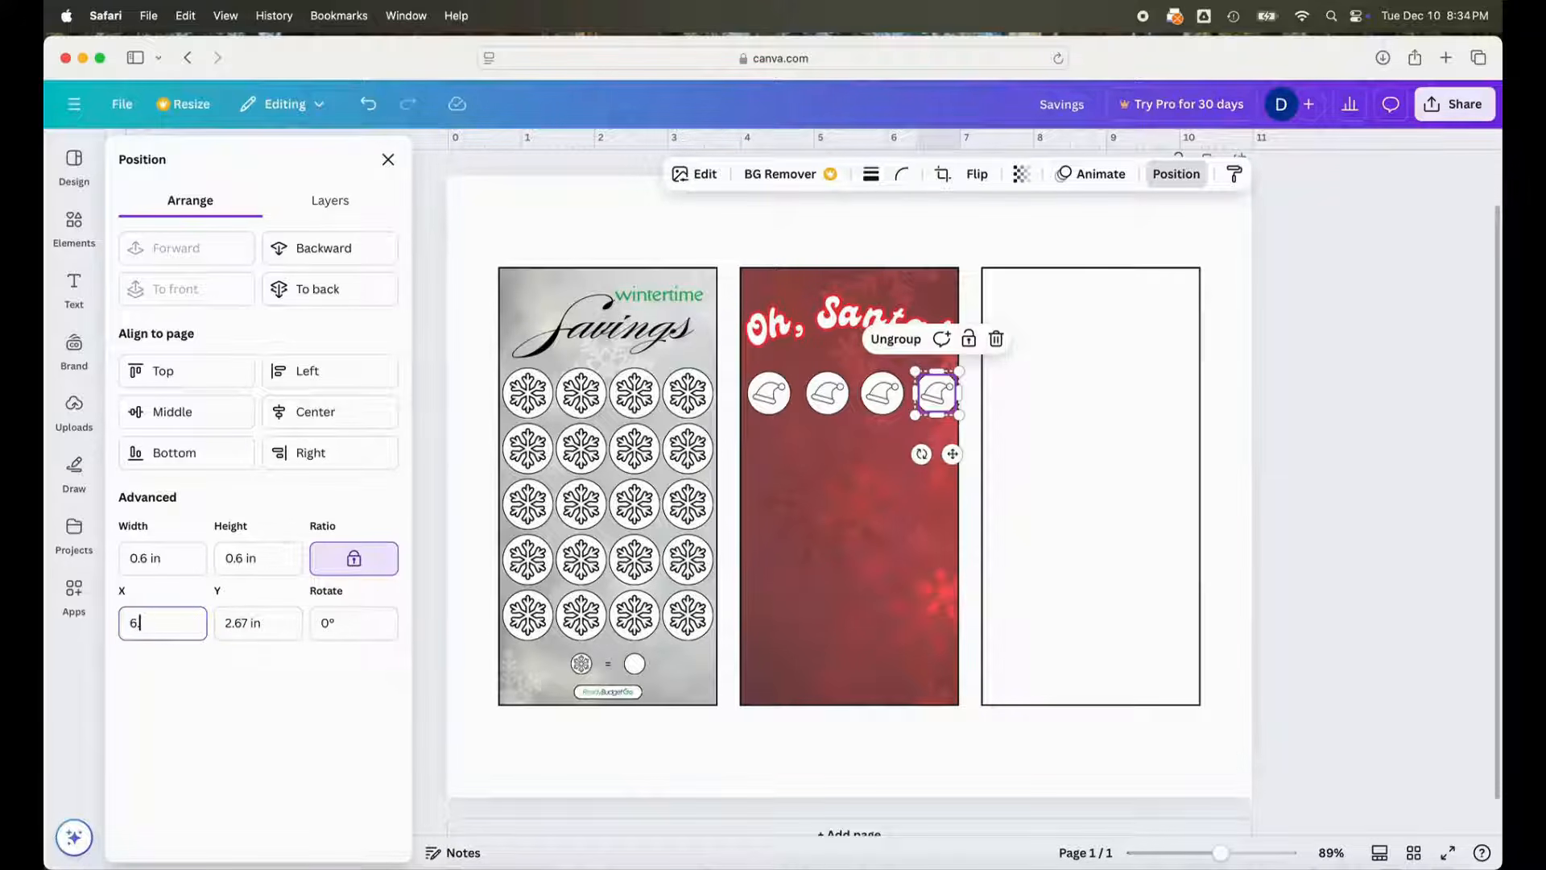
type(".3")
key("Return")
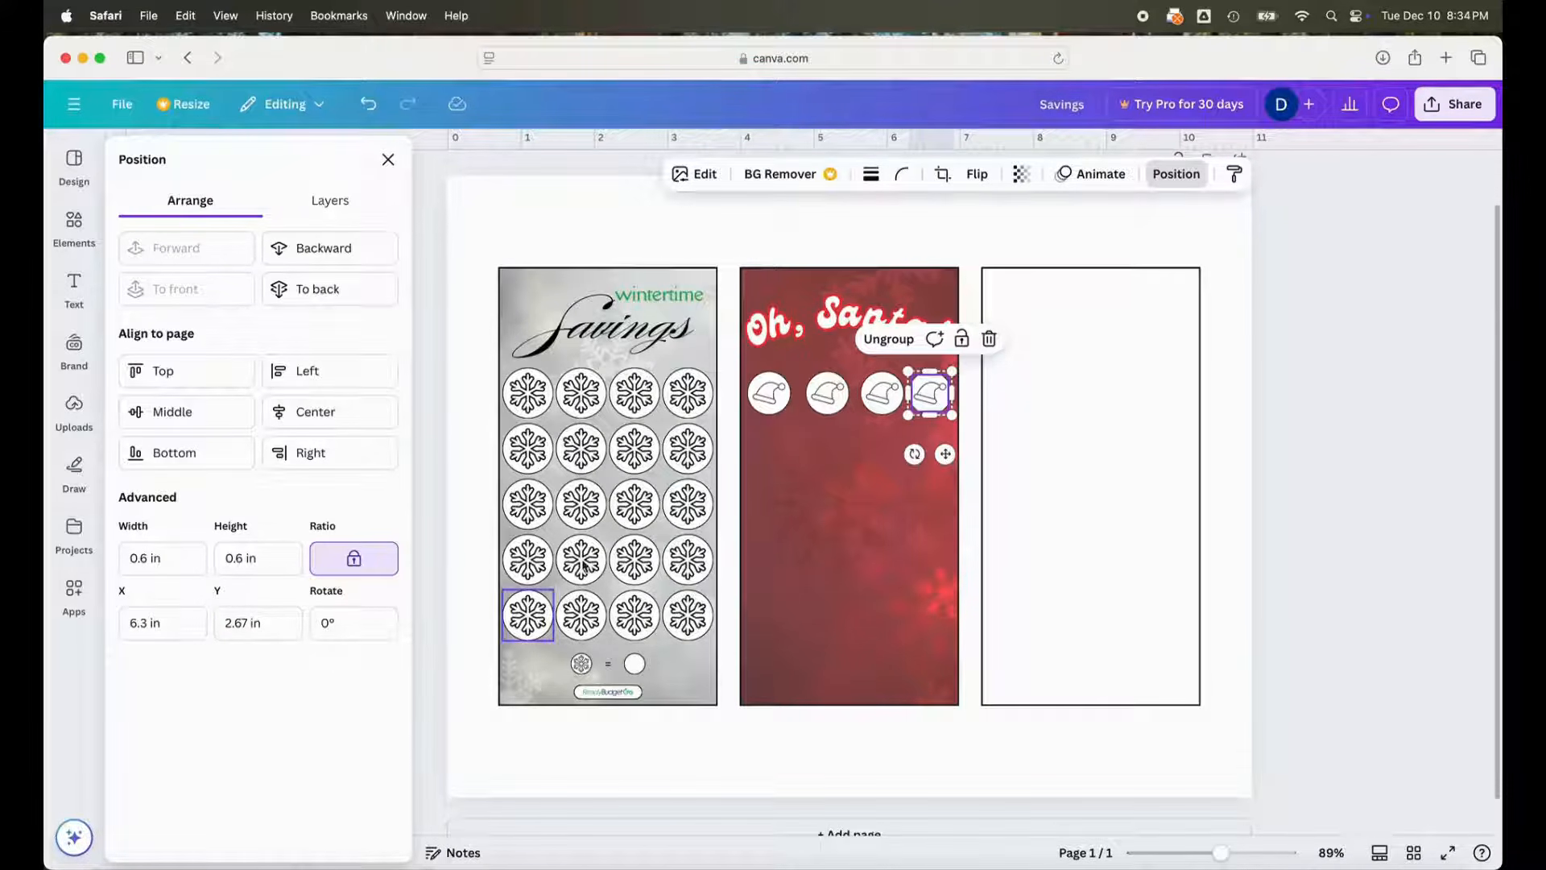
- Tidy up the spacing of the four Santa hat circles and group them as one row
left_click(866, 396, "shift")
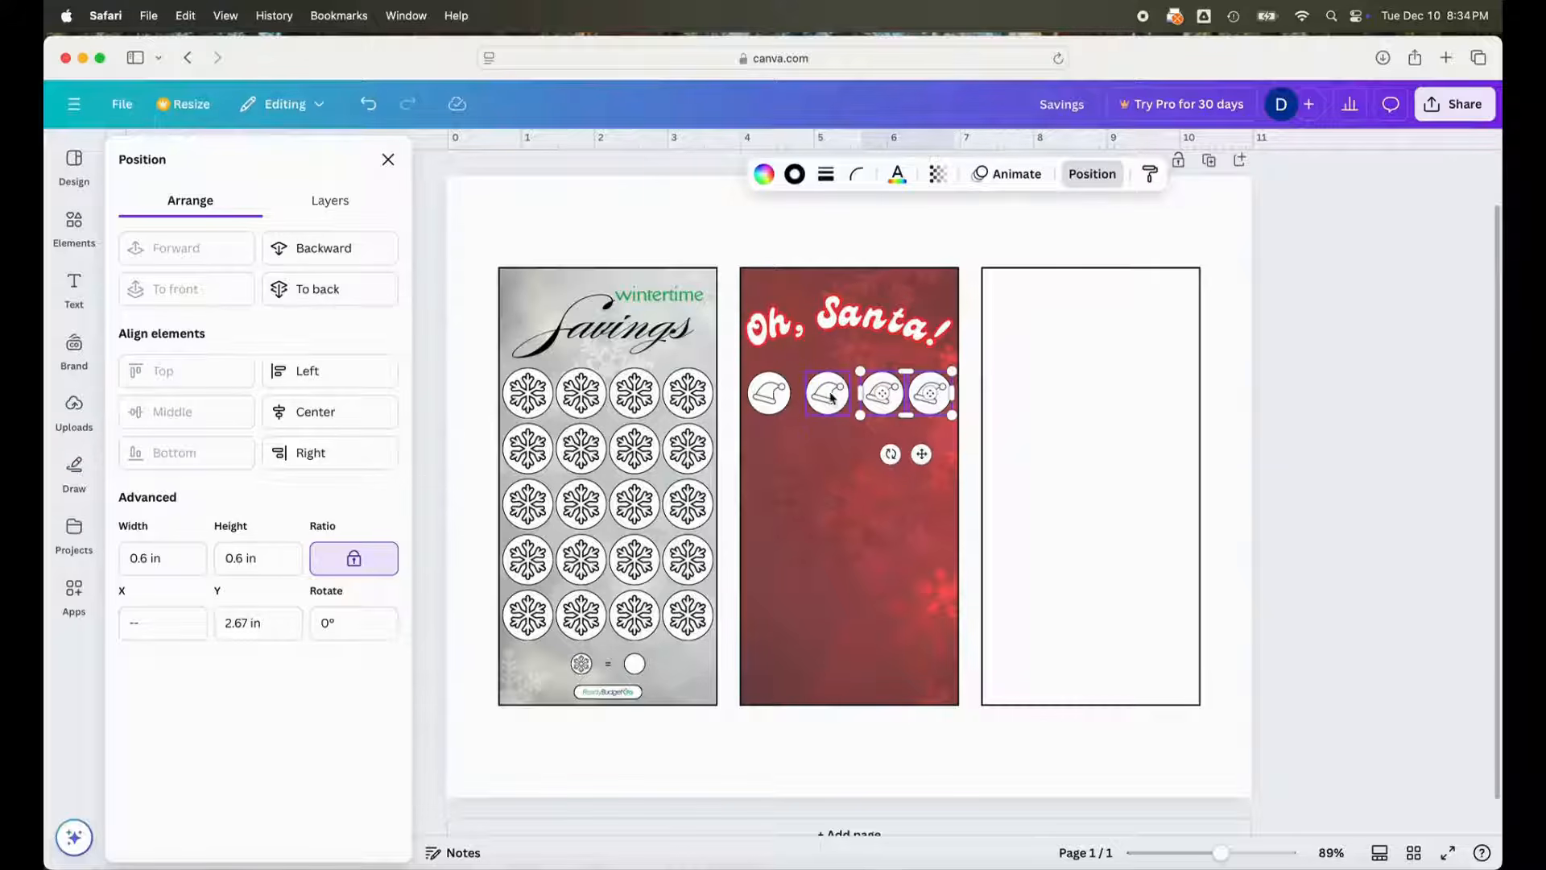
left_click(828, 395, "shift")
left_click(770, 395, "shift")
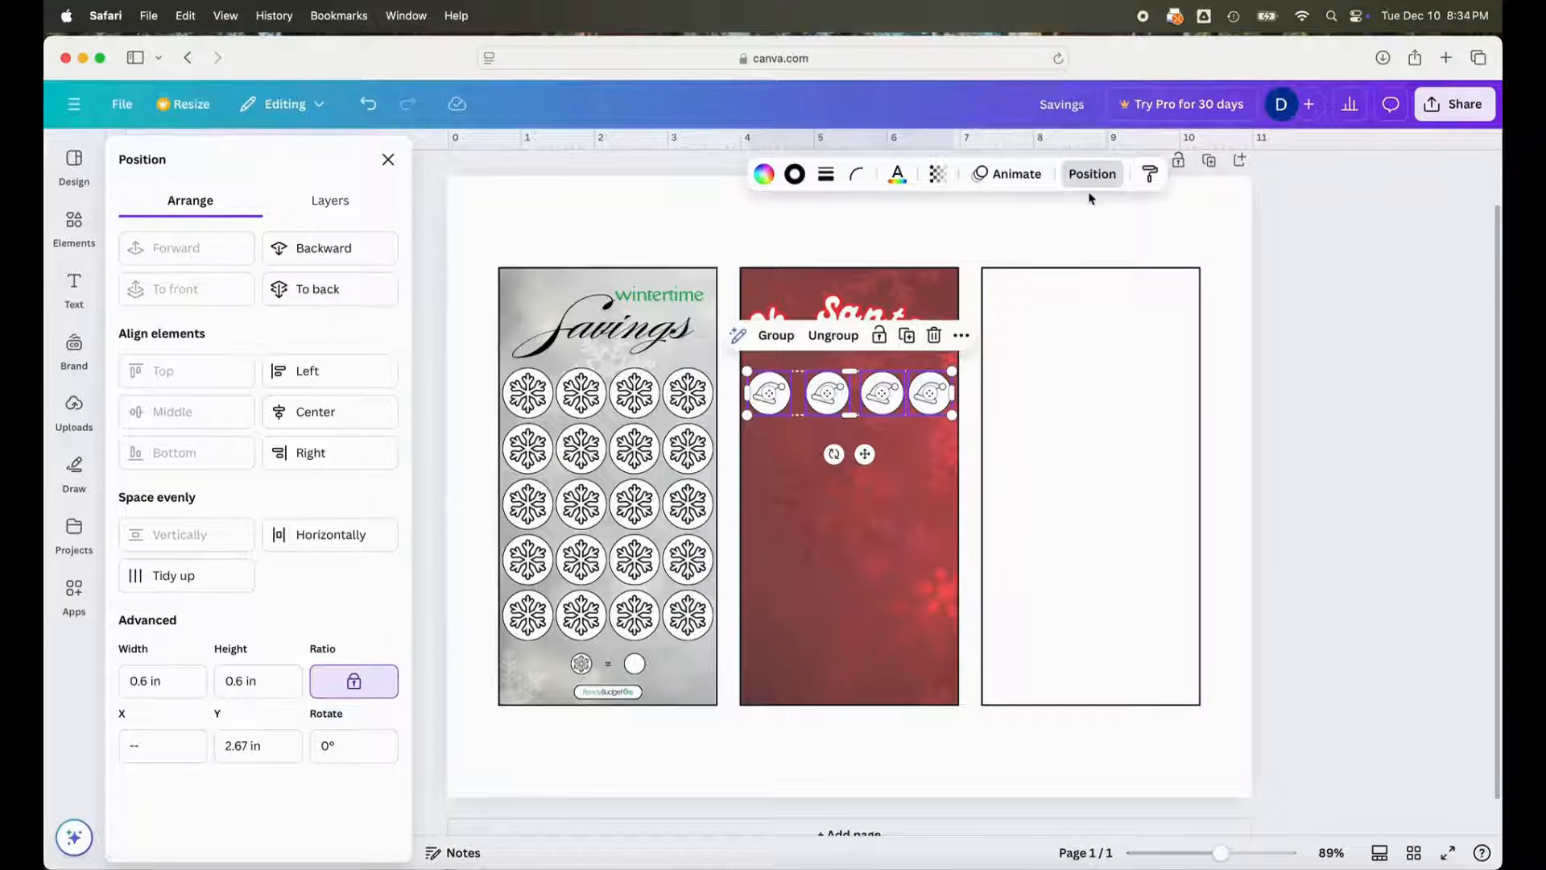
left_click(143, 576)
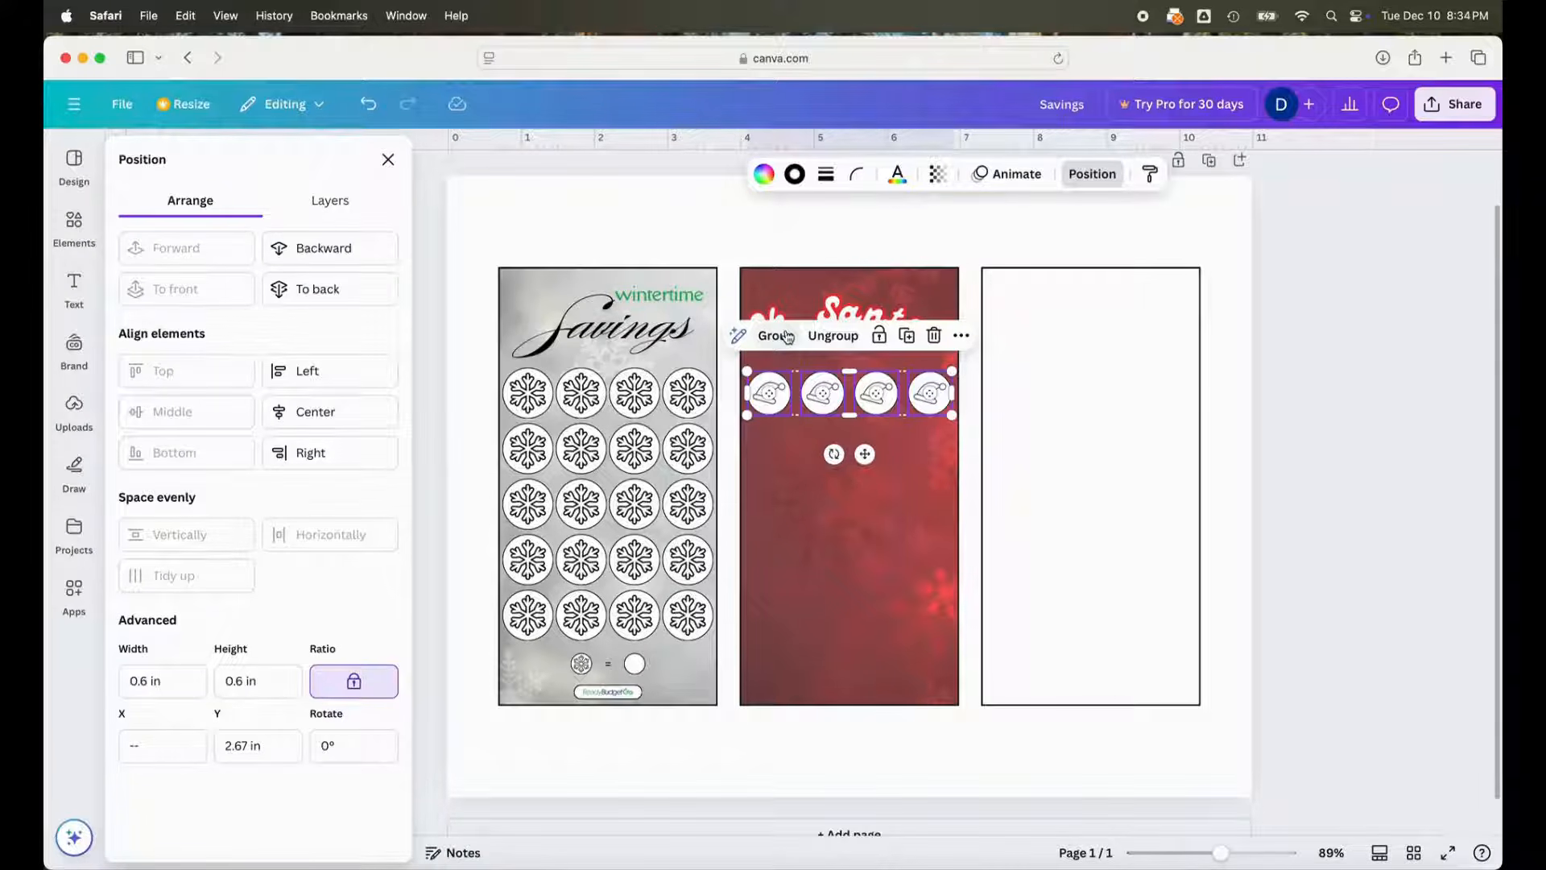
left_click(783, 336)
- Duplicate the Santa hat row down the red panel to make five rows, spaced about 0.71 in apart
left_click_drag(865, 462, 866, 513)
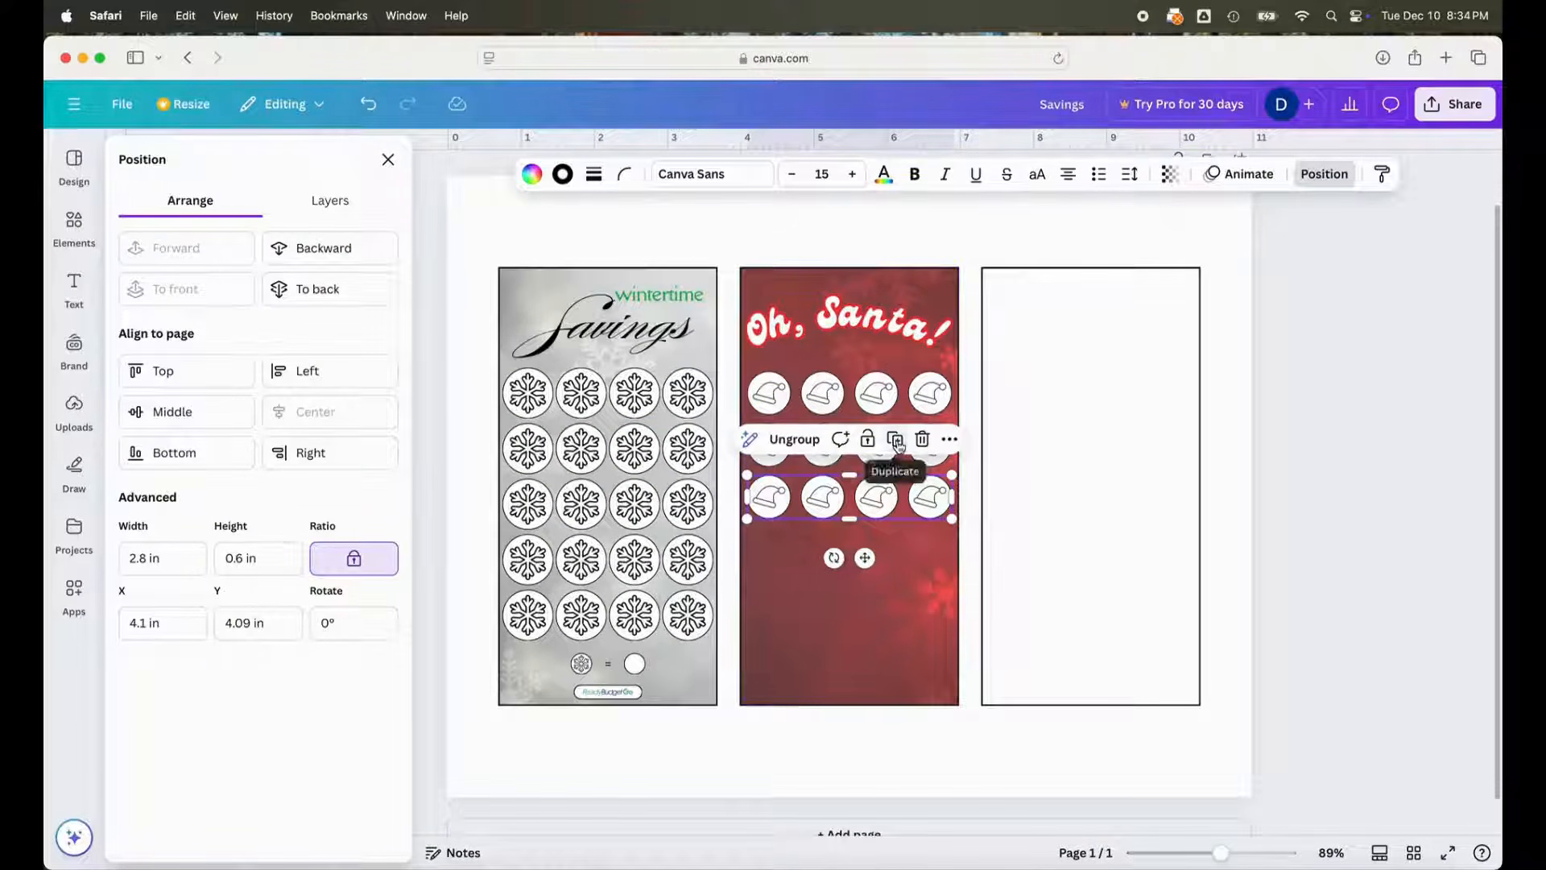
left_click(895, 439)
left_click(895, 491)
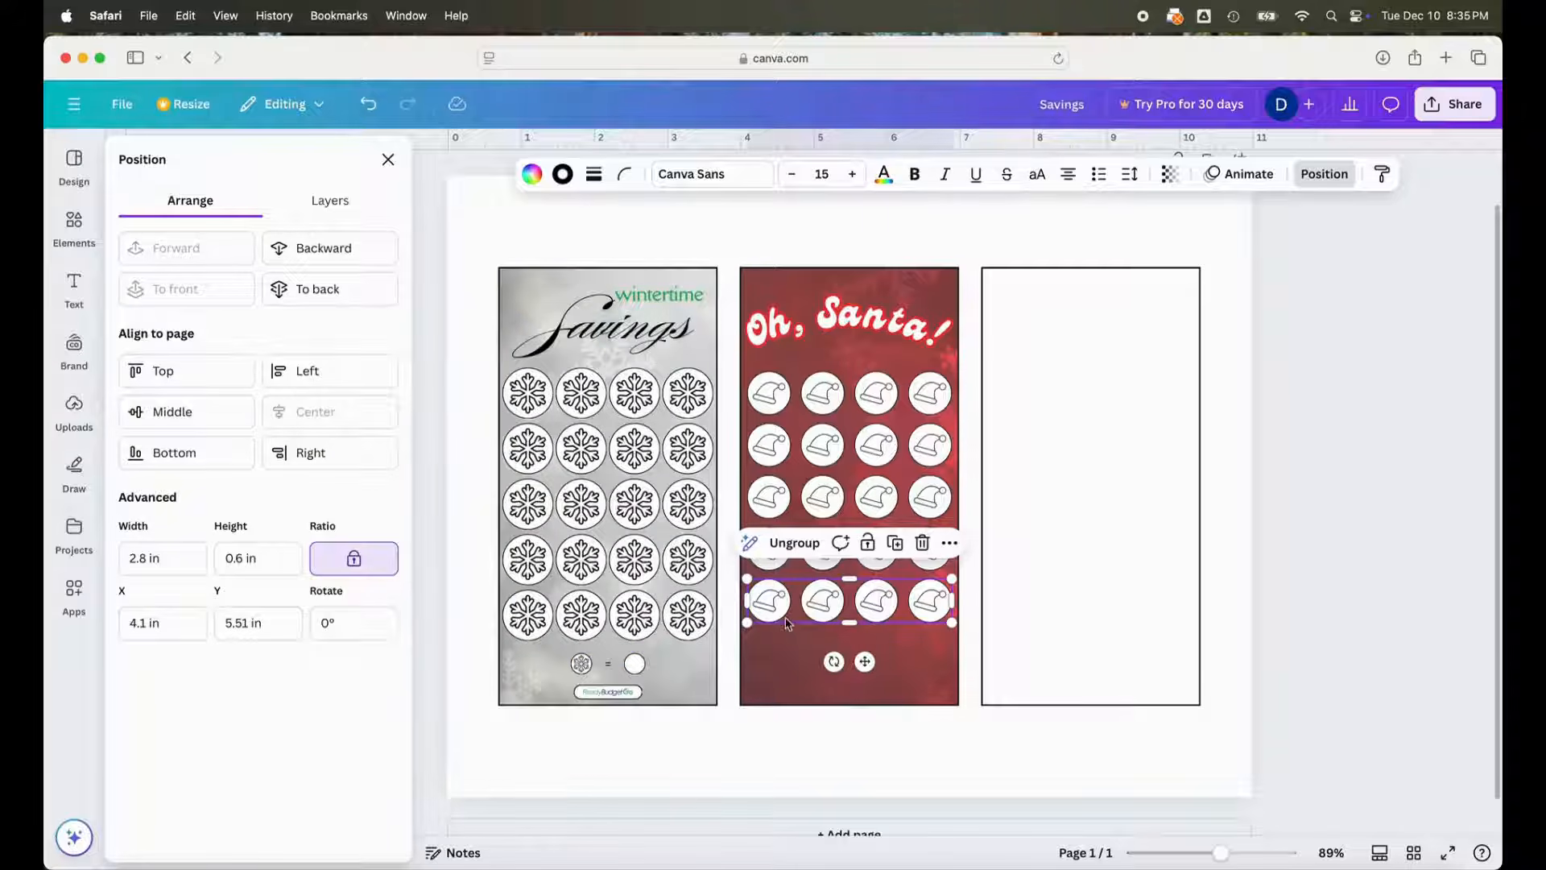
- Place a copy of the wintertime card's brand label at the bottom centre of the red panel
left_click(788, 658)
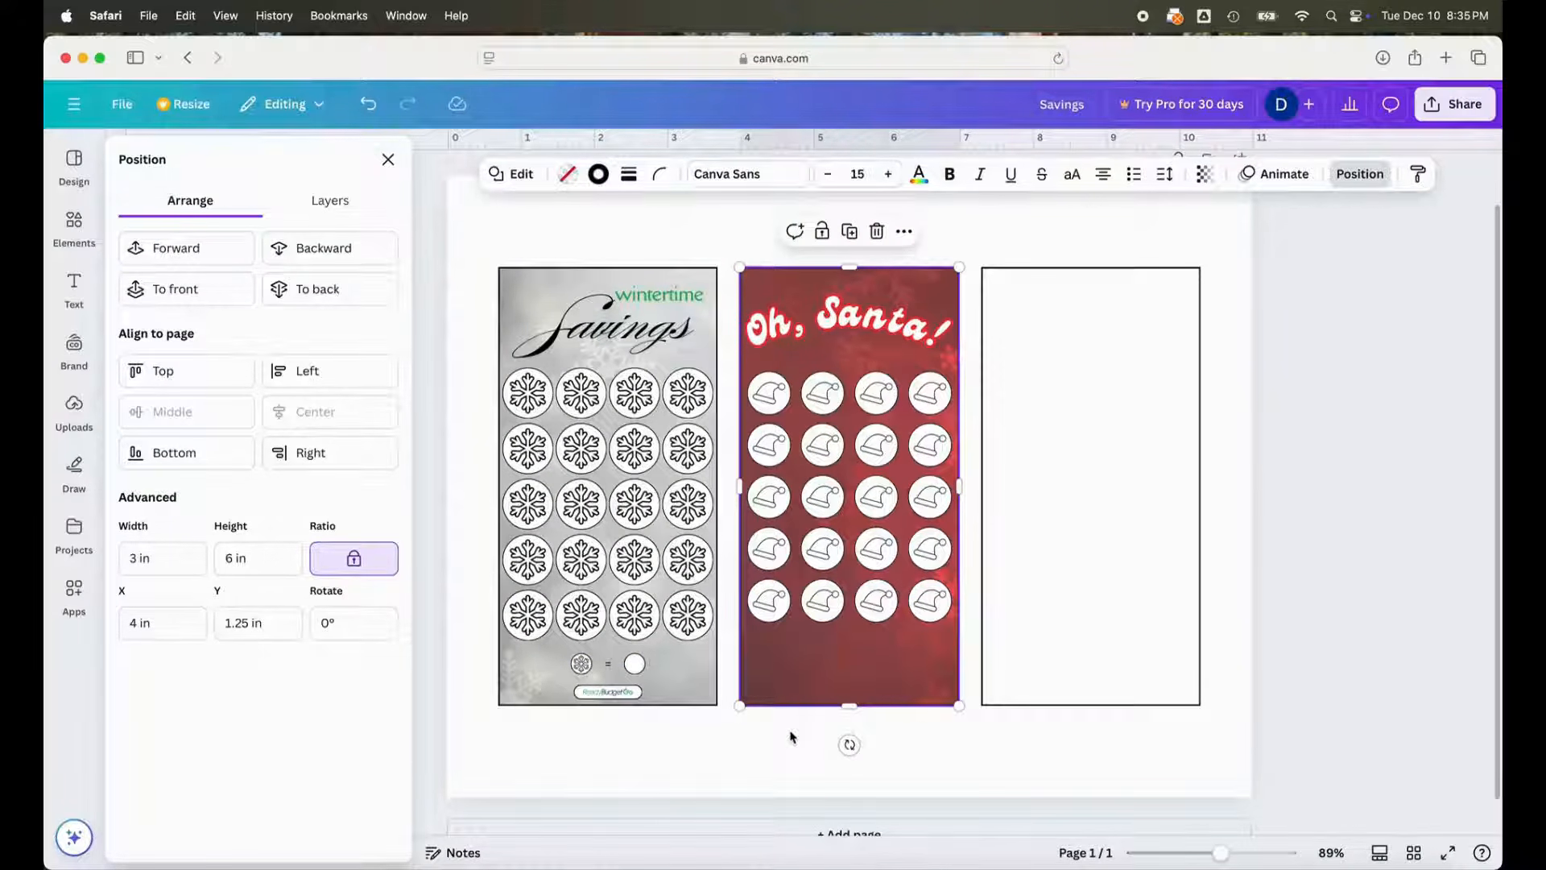
left_click(629, 696)
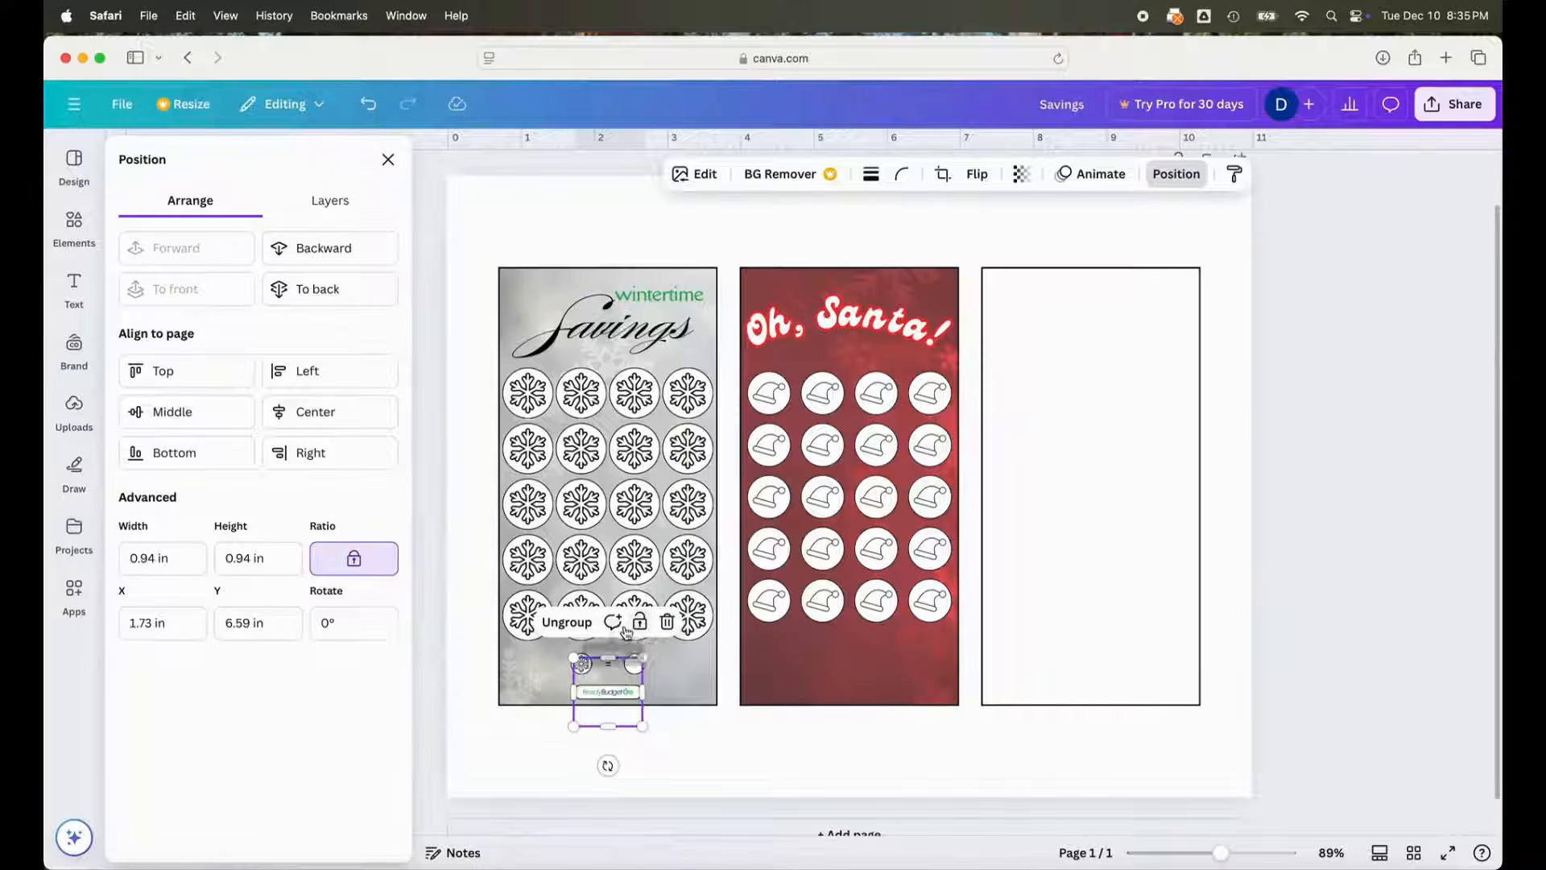
left_click(654, 722)
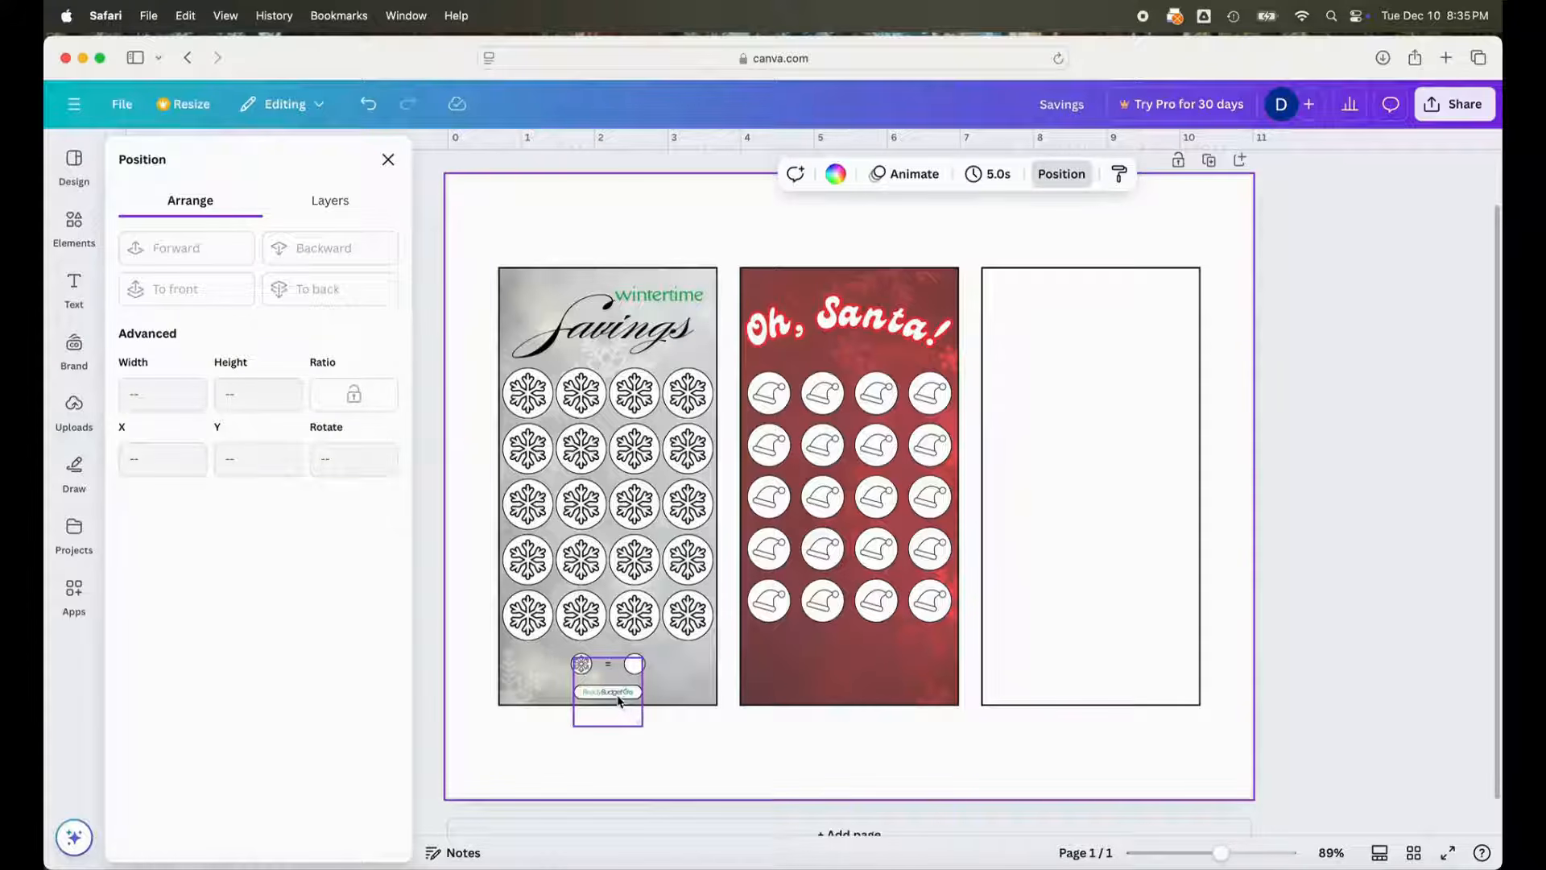
left_click(620, 702)
left_click_drag(619, 702, 848, 703)
left_click(909, 734)
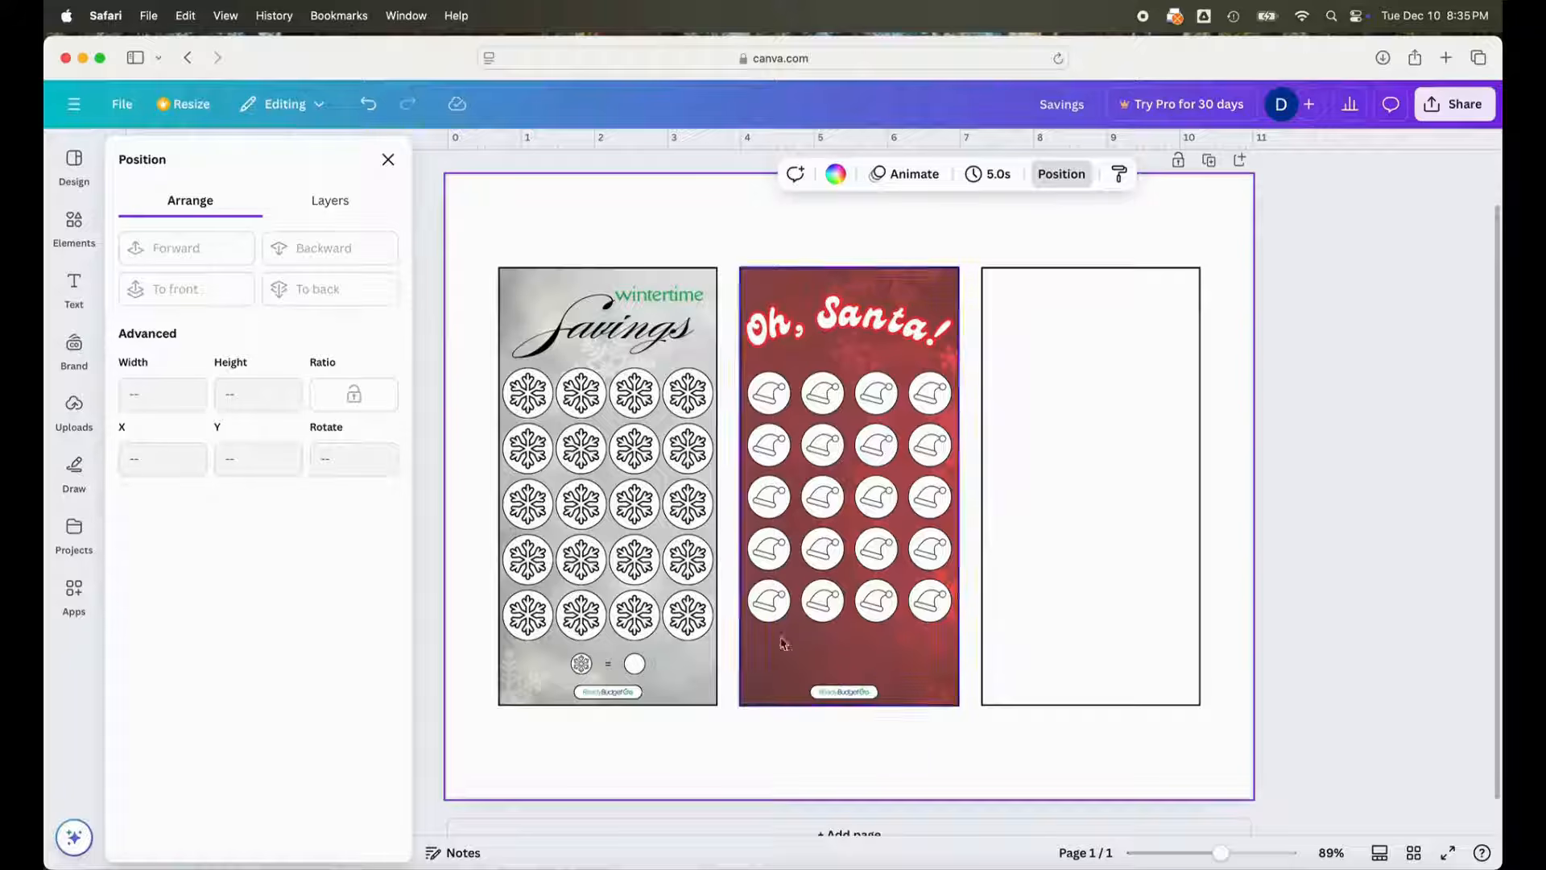
- Ungroup the bottom row of Santa hat circles on the red panel
left_click(769, 600)
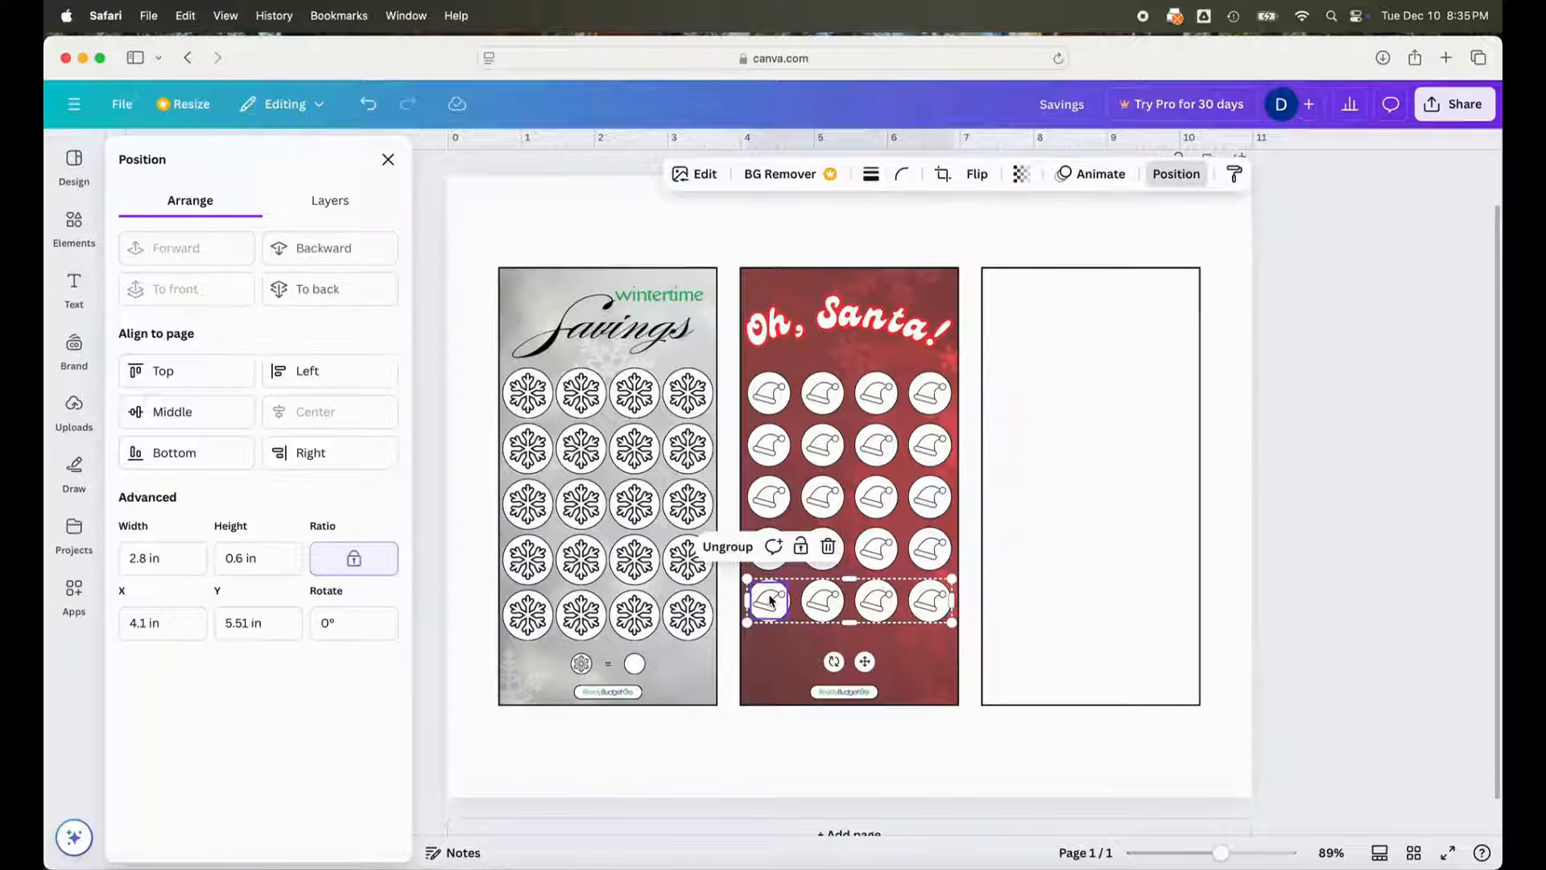
left_click(728, 546)
left_click(779, 667)
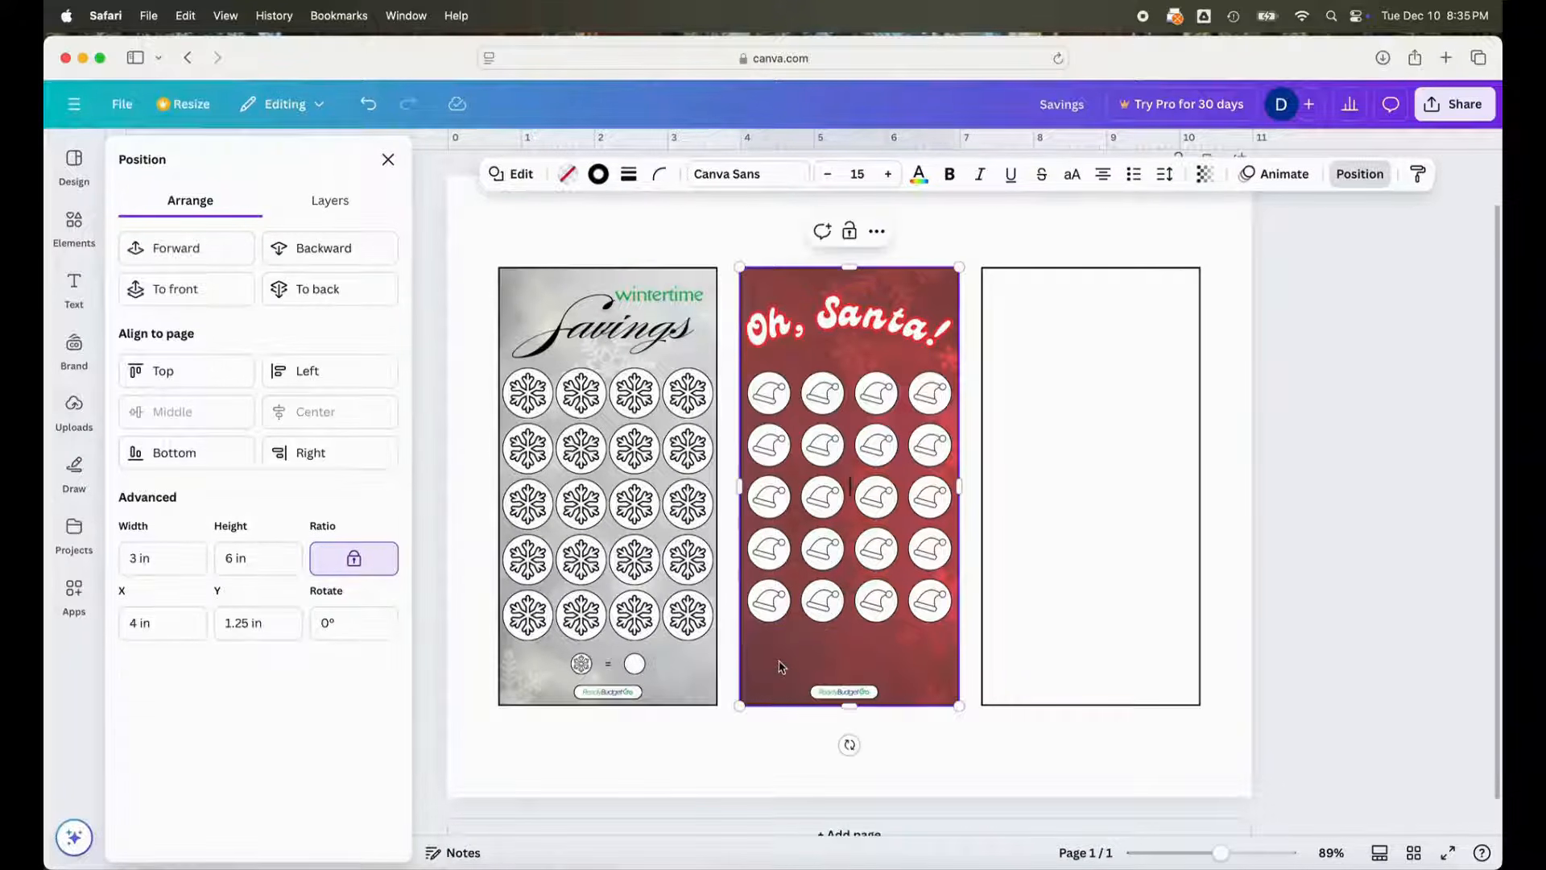
left_click(775, 614)
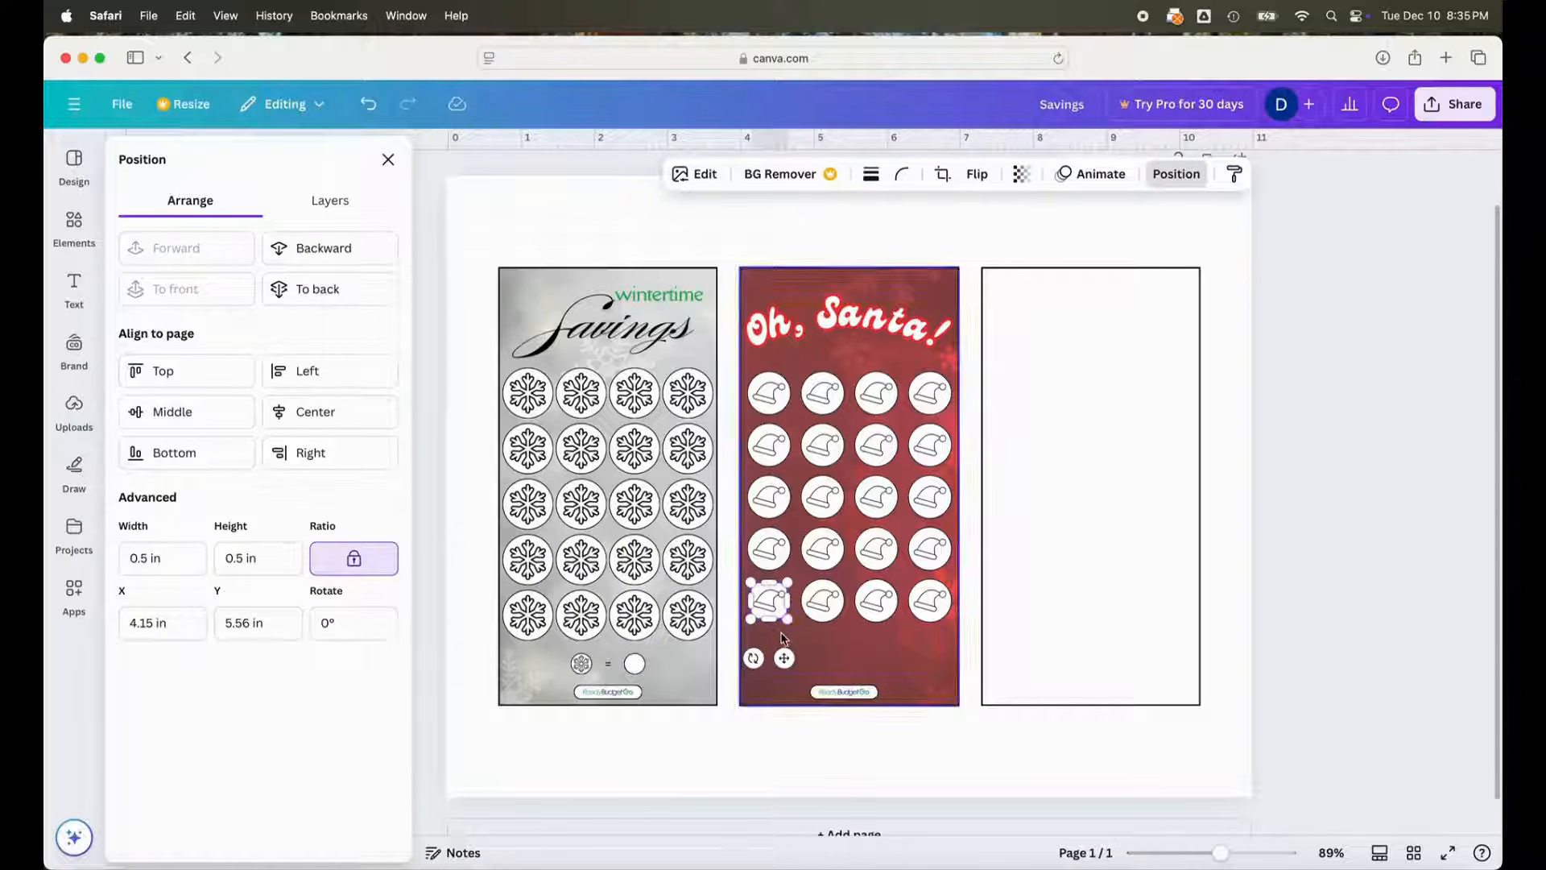
left_click(777, 596)
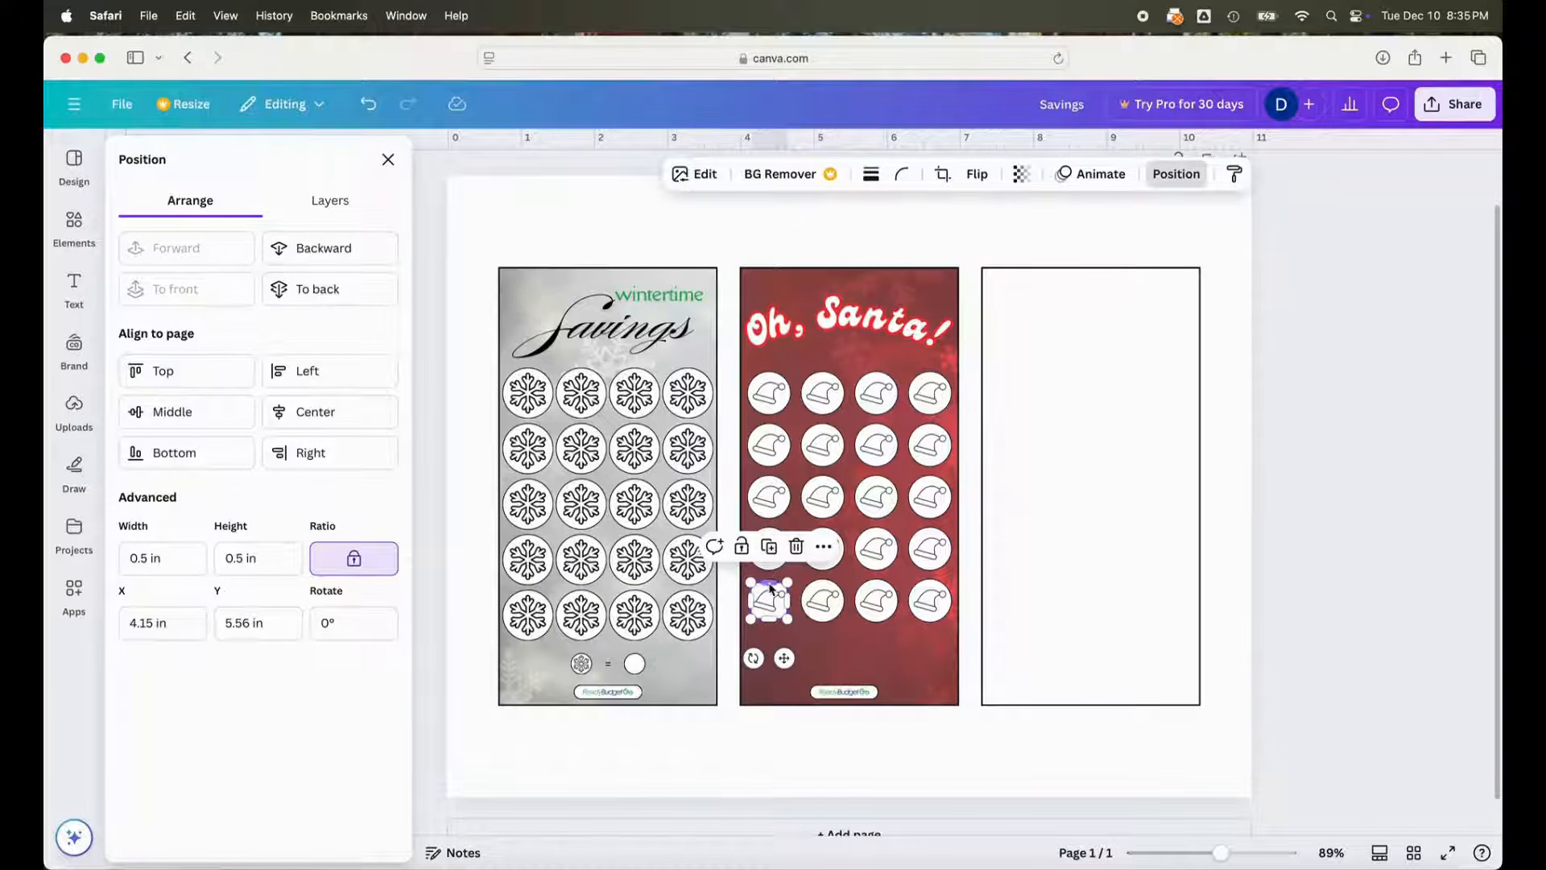
left_click(769, 549)
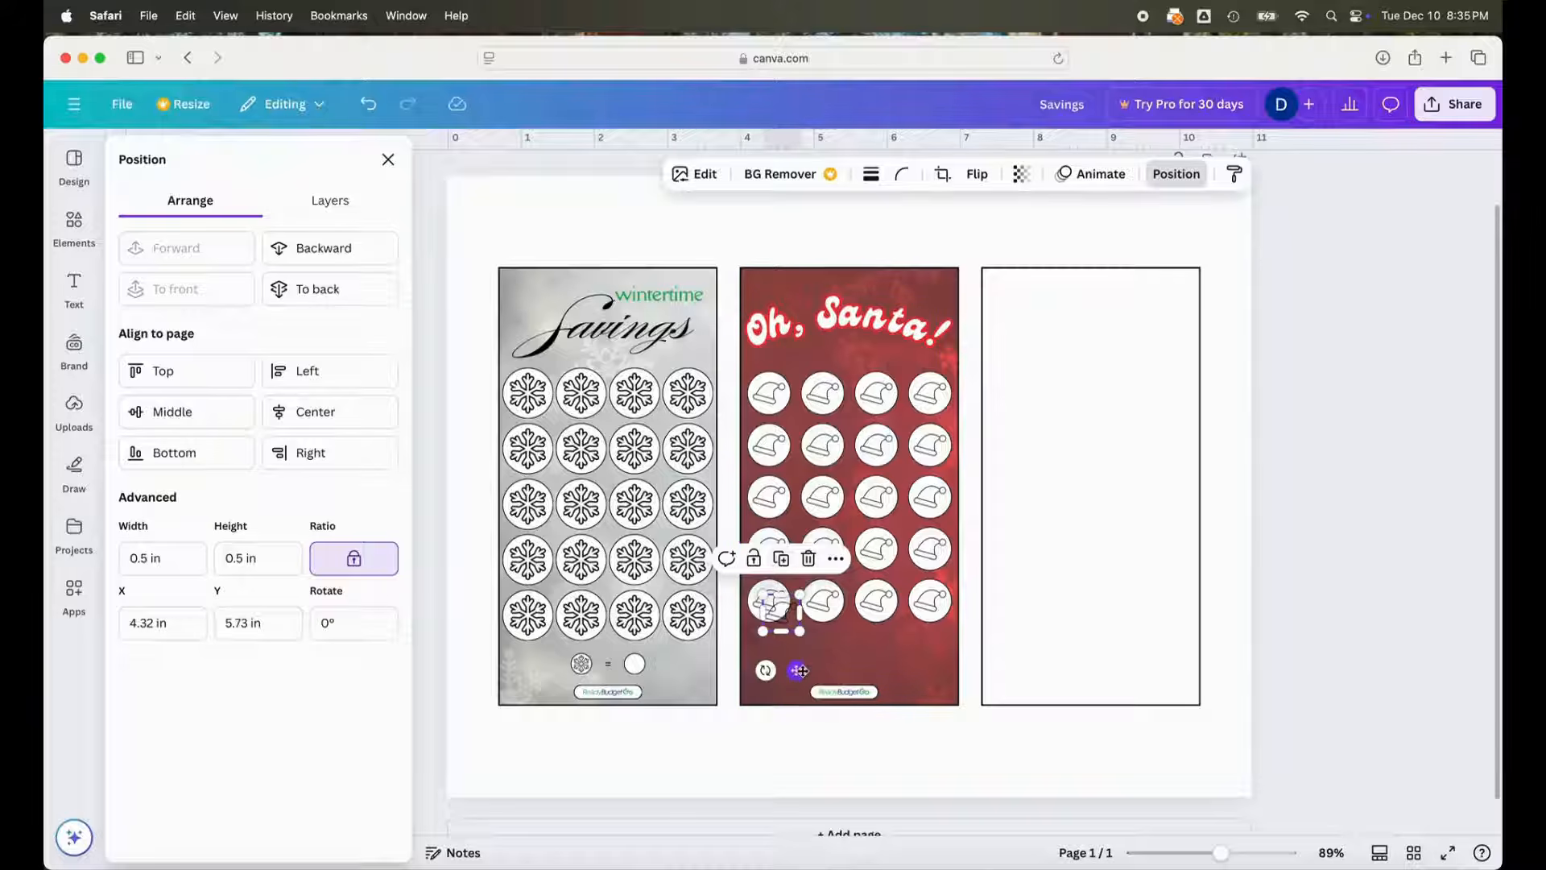
key("Delete")
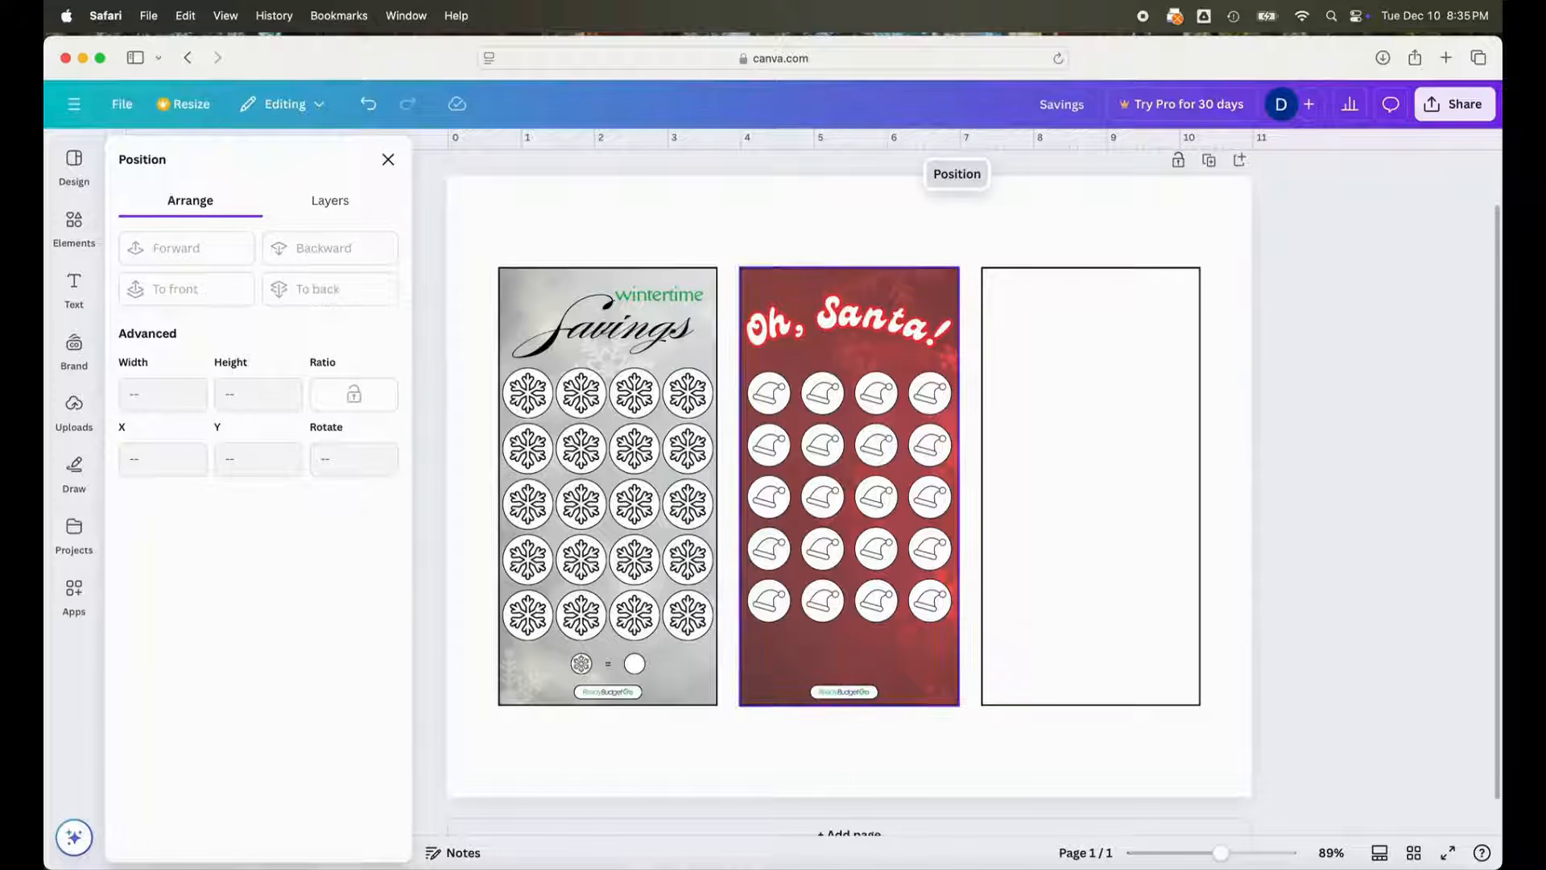
- Duplicate the bottom row's first Santa hat together with its white circle and group the copy
left_click(792, 604)
left_click(769, 600, "shift")
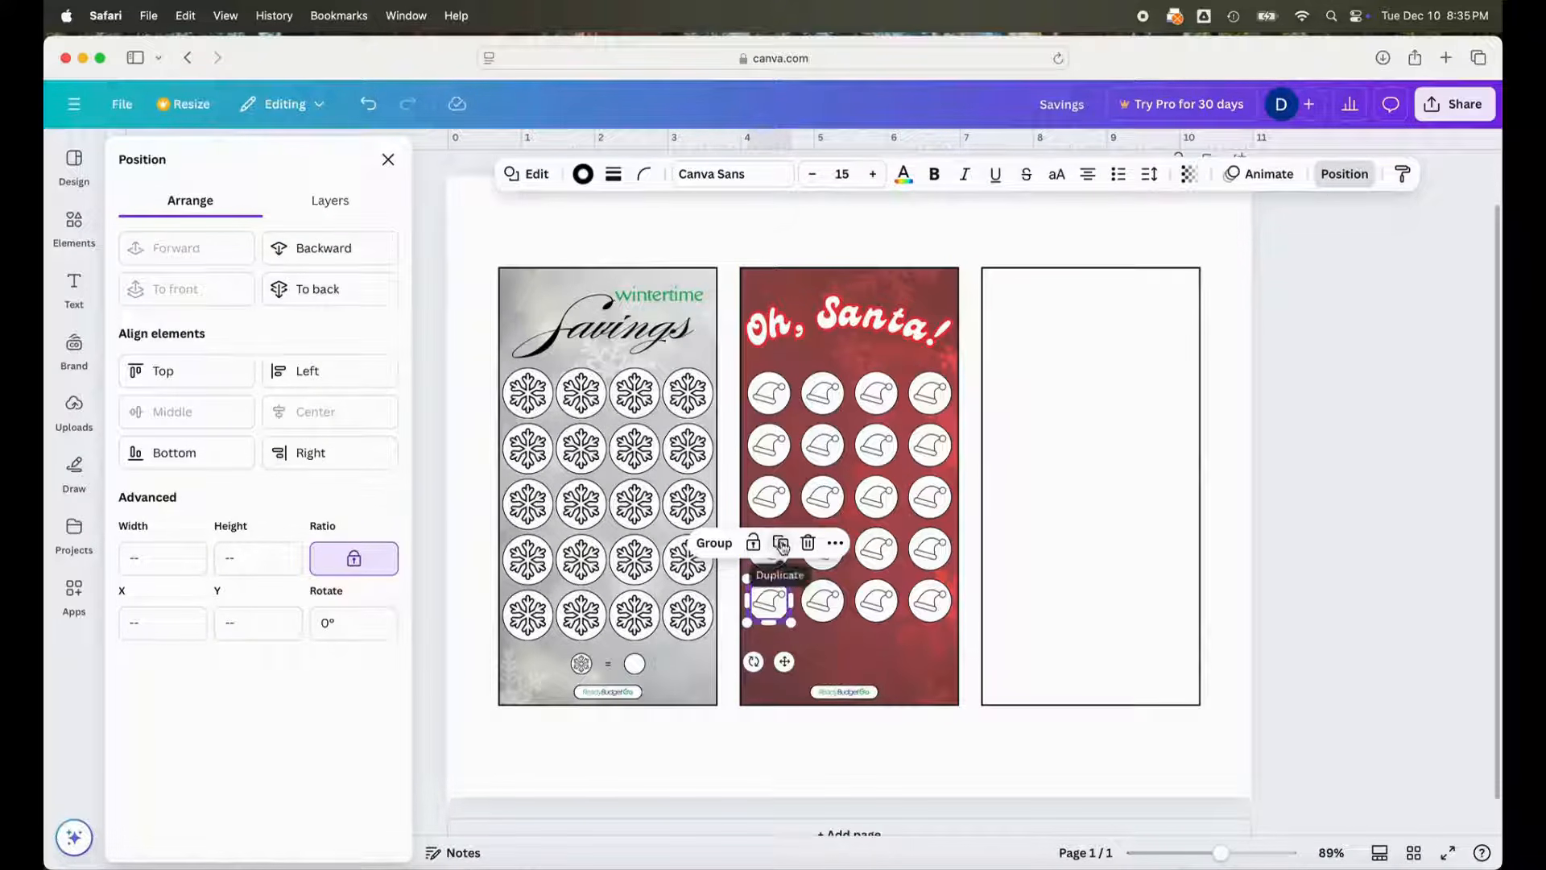
left_click(781, 544)
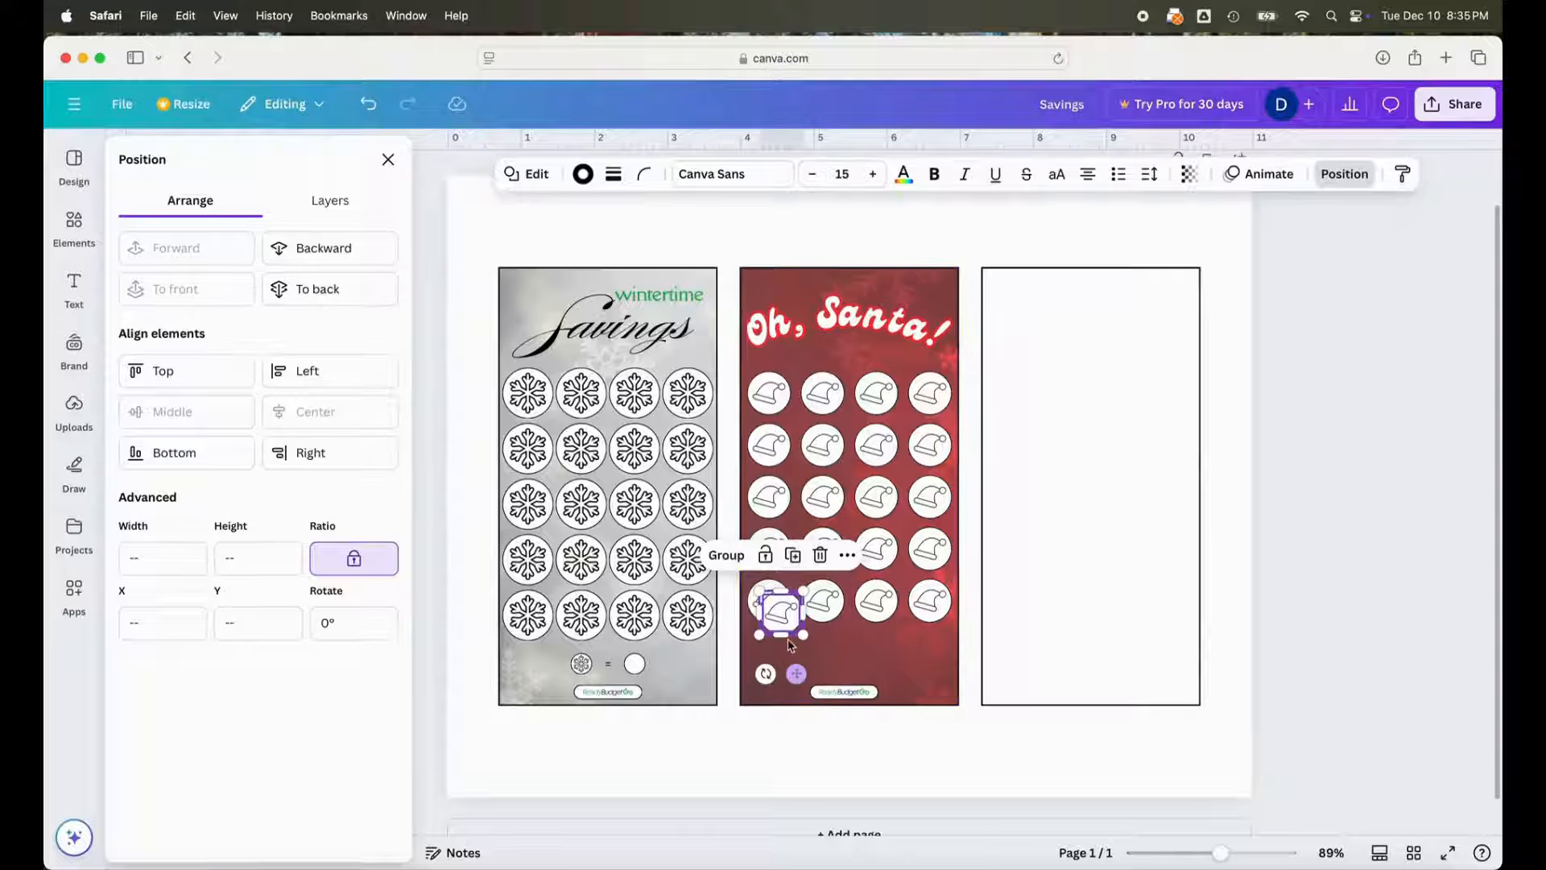
left_click(727, 561)
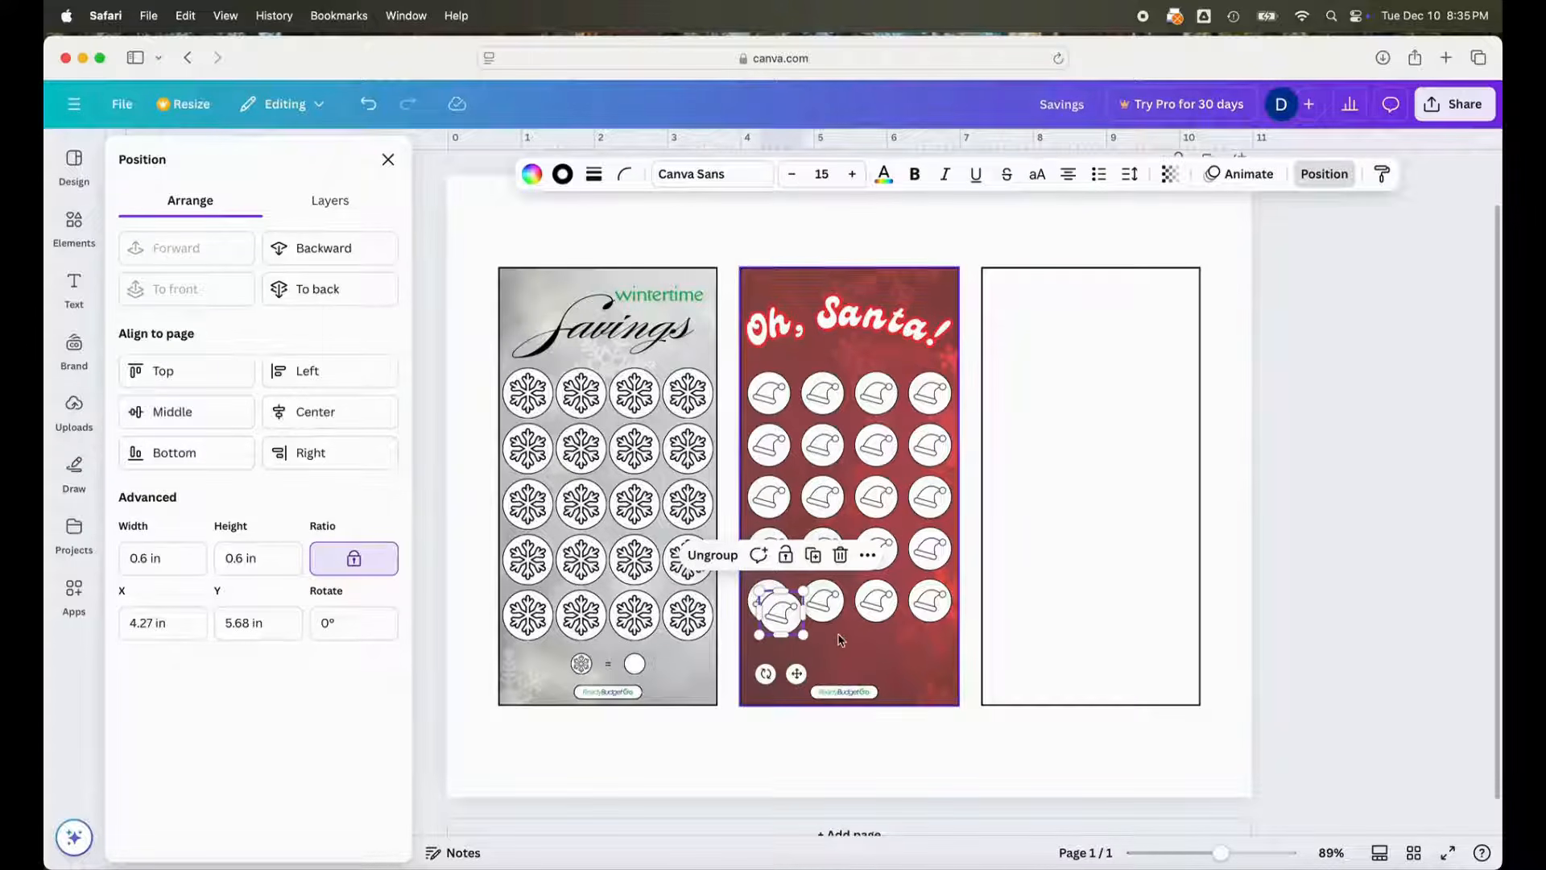
- Shrink the copied hat circle to about 0.38 in and place it below the bottom row at about X 4.7 in, Y 6.36 in
left_click_drag(802, 591, 811, 659)
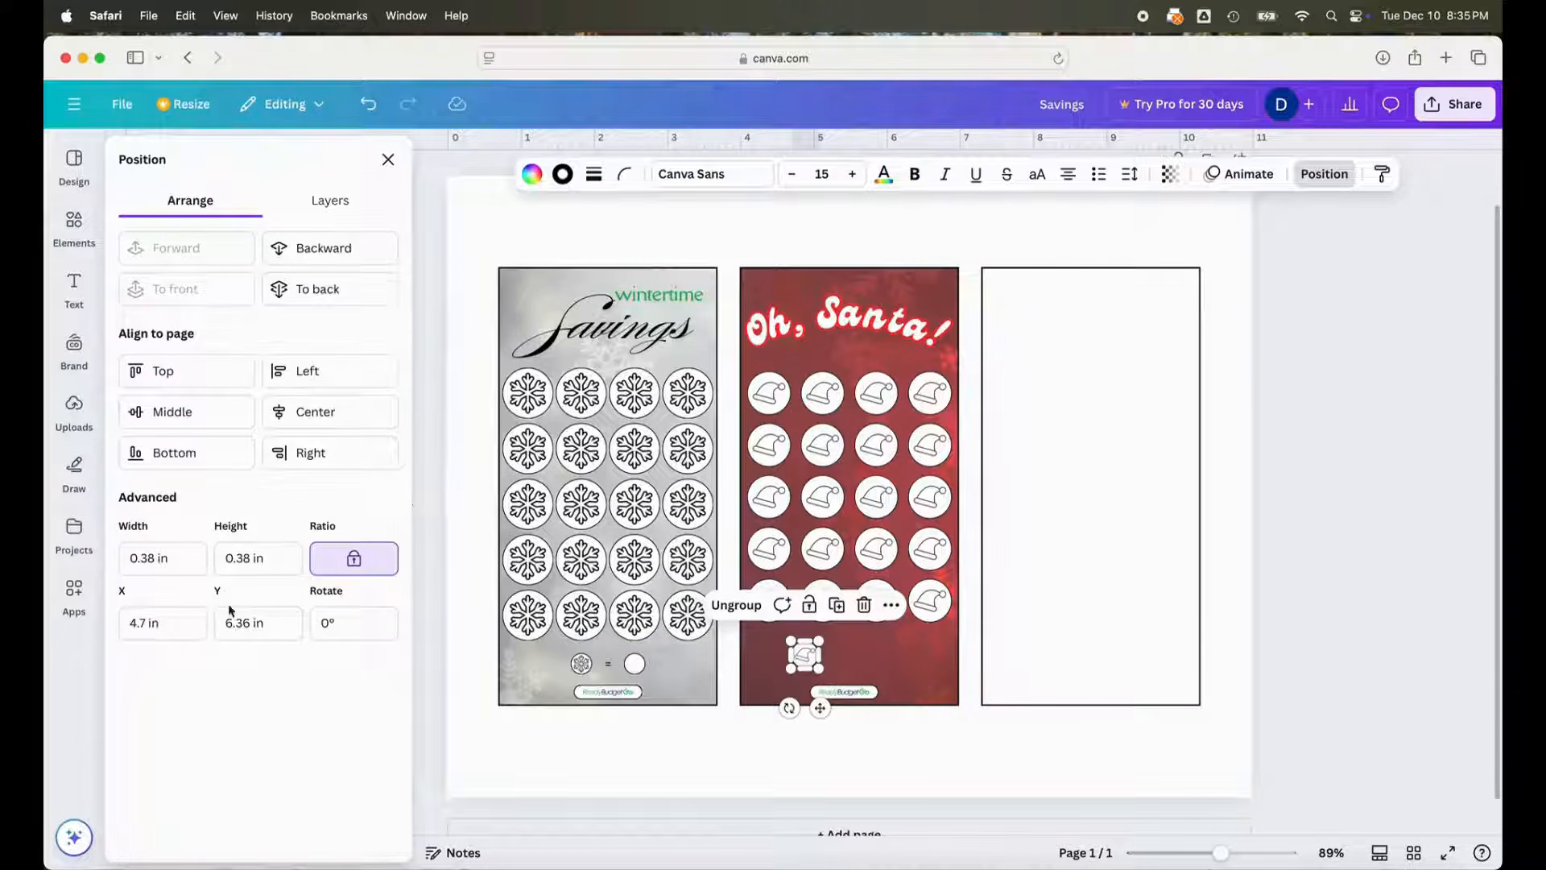
- Set the small Santa hat circle below the bottom row to 0.35 in wide
left_click(195, 559)
type("0.35")
key("Return")
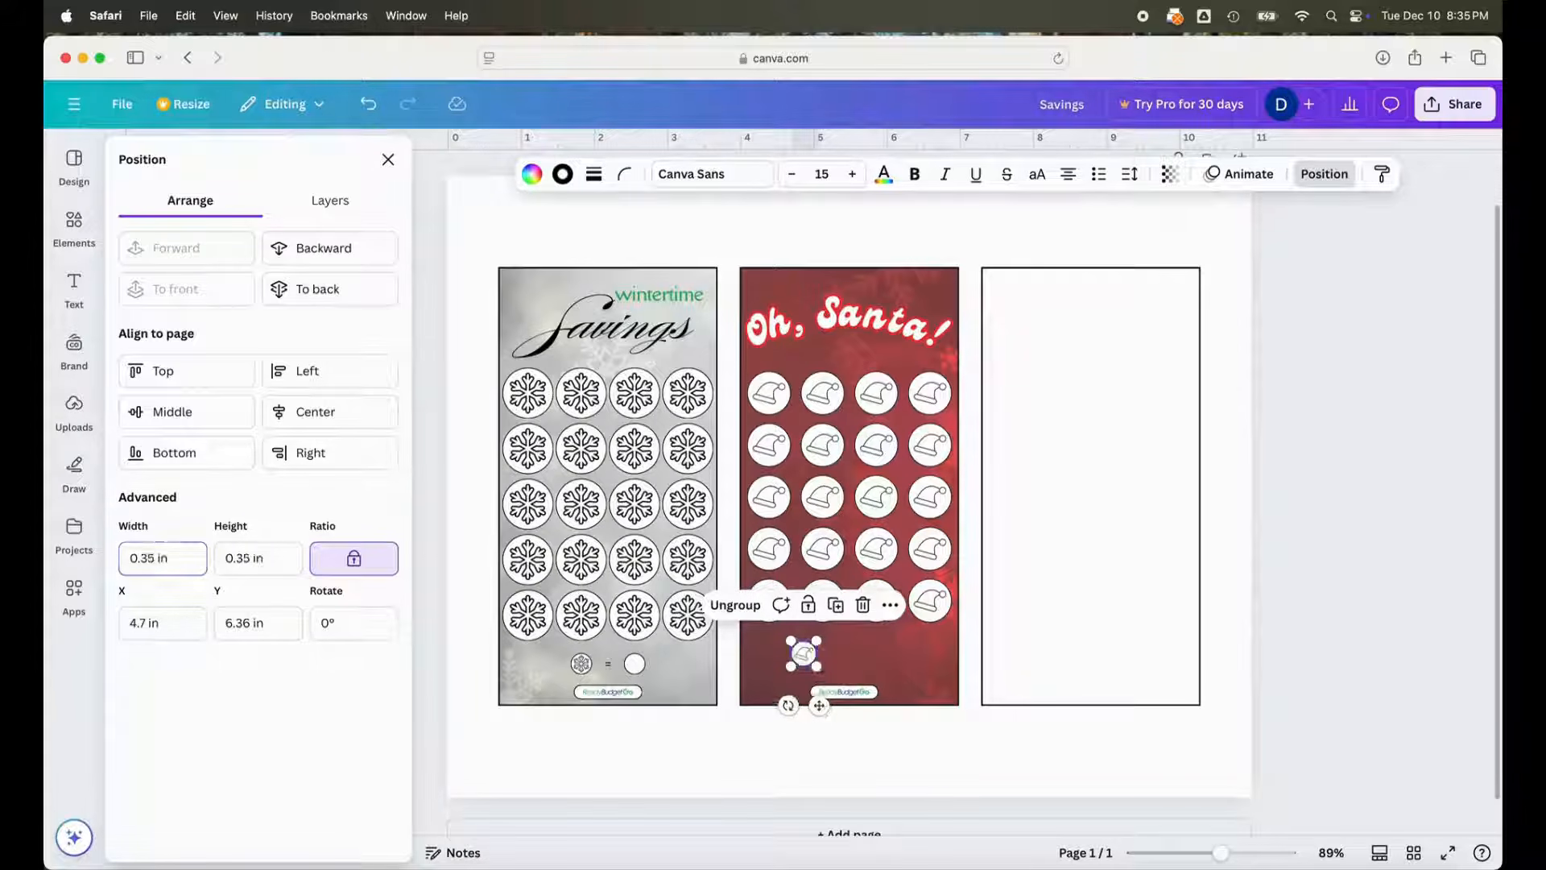
left_click(182, 562)
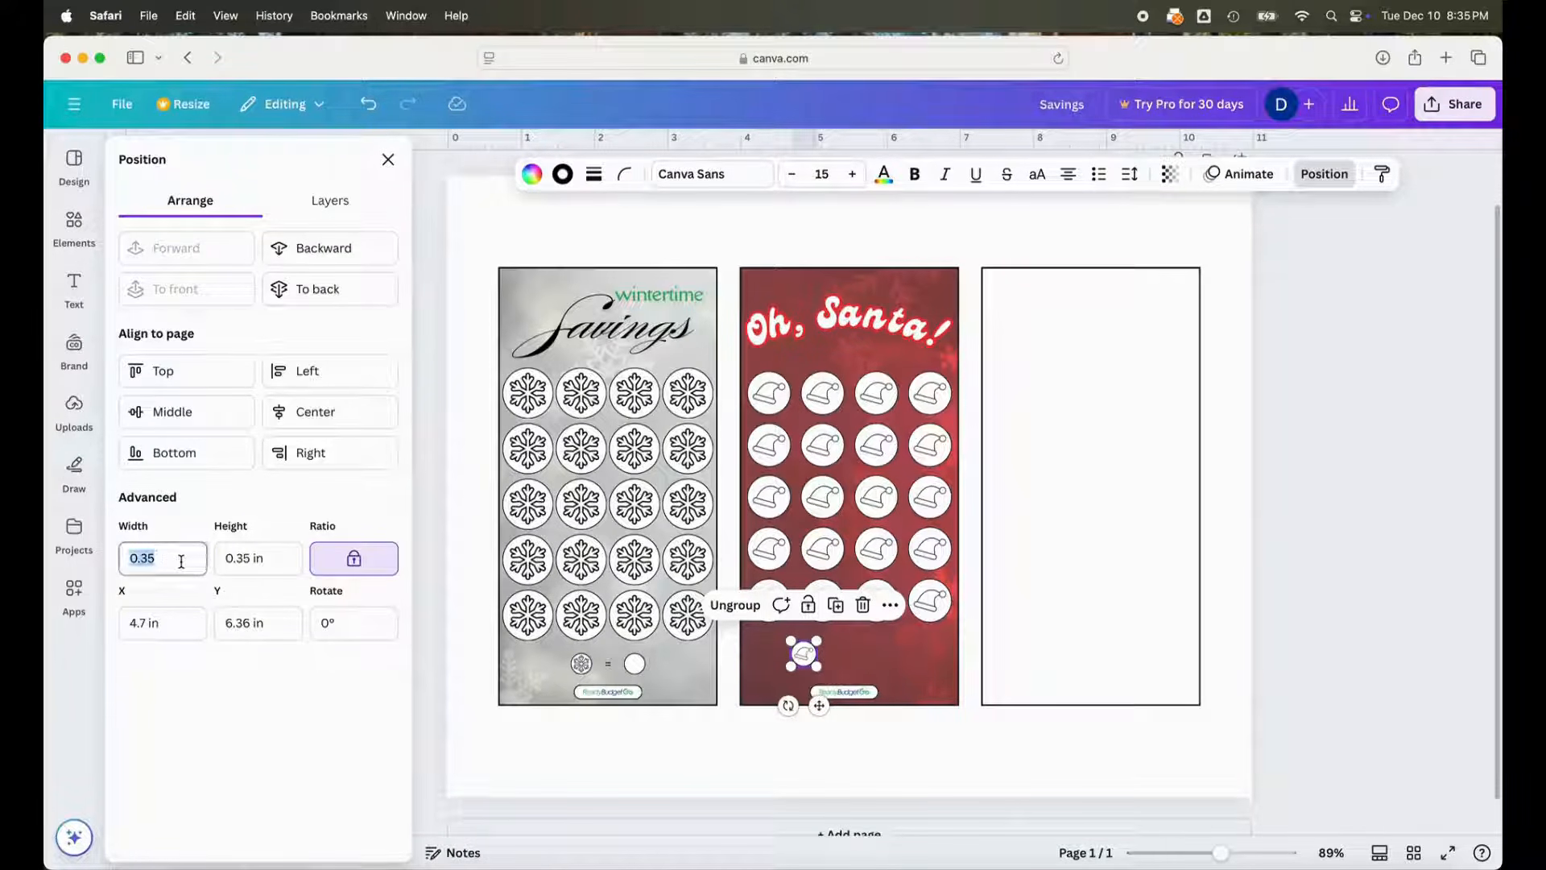
type("0.35")
key("Return")
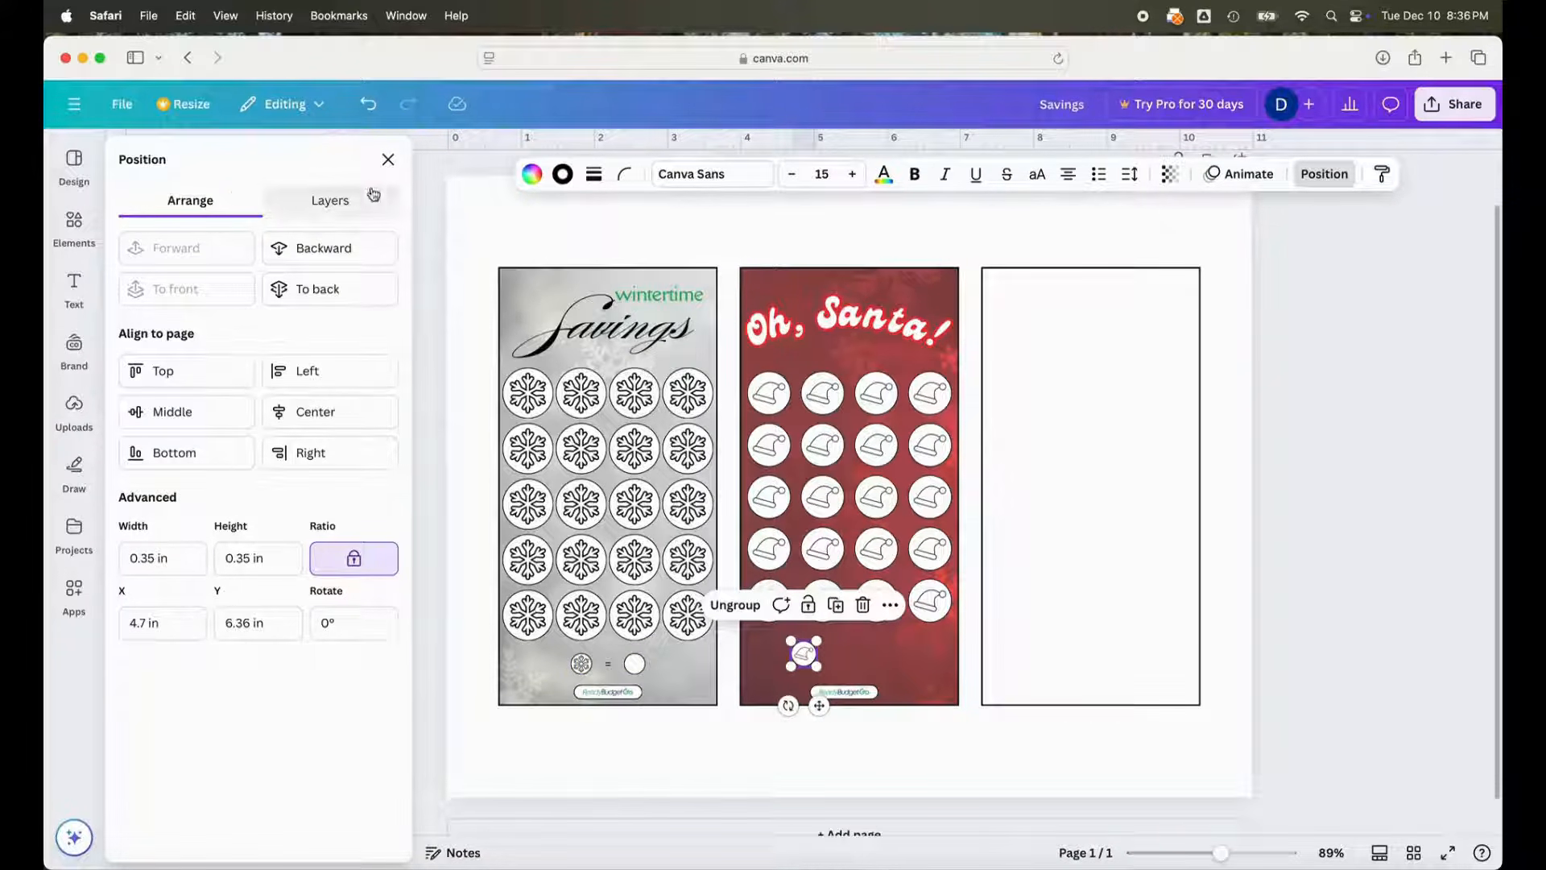
- Add a new circle shape to the page and set its width to 0.35 in
left_click(74, 225)
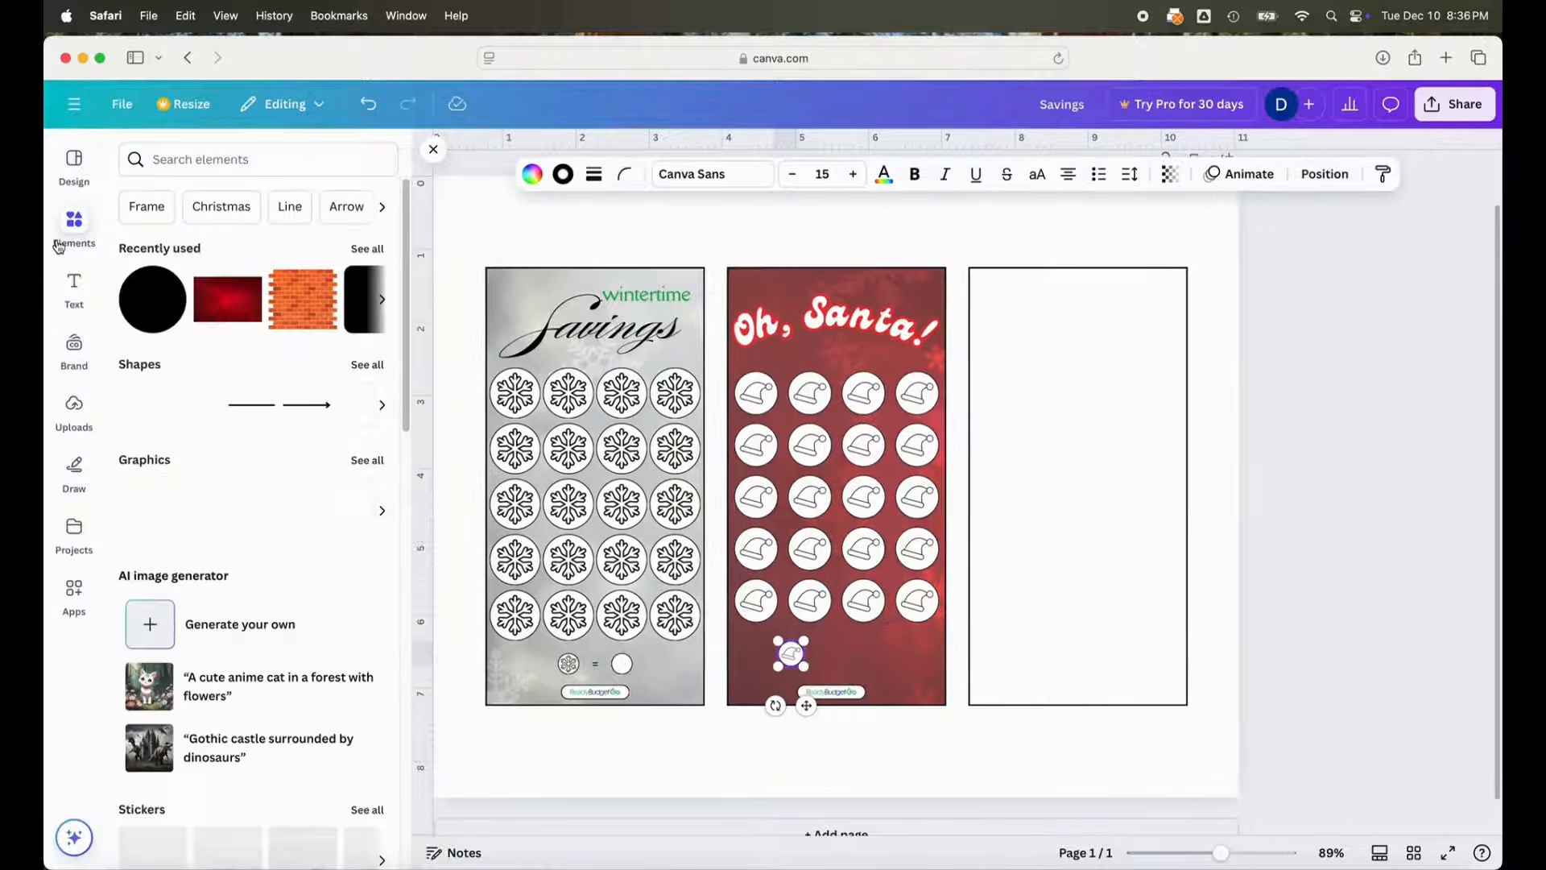
left_click(174, 311)
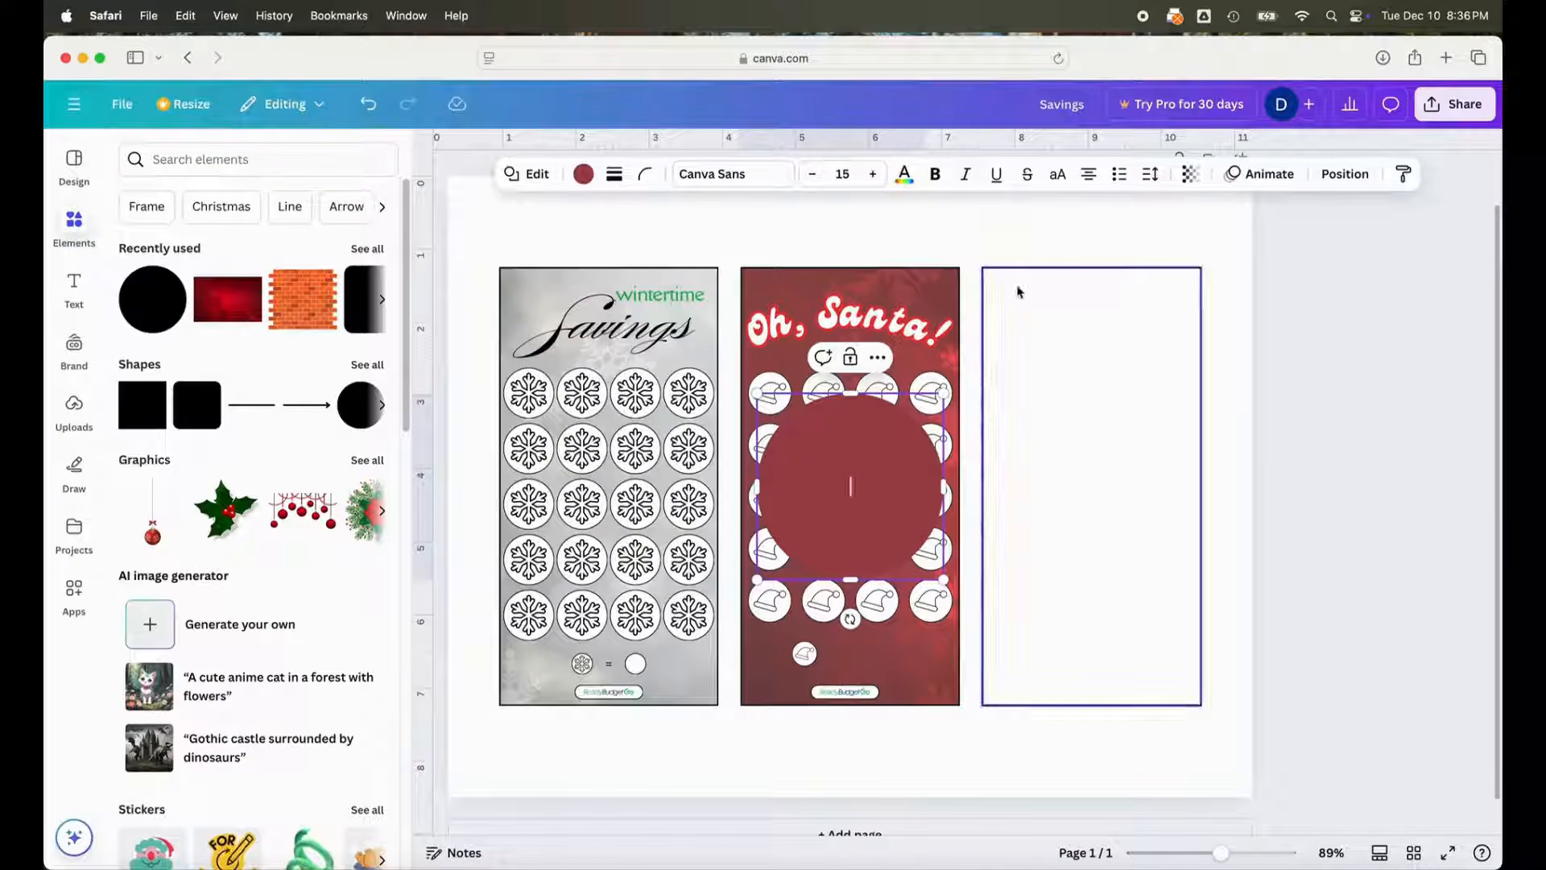
left_click(1351, 176)
left_click(158, 564)
type("0.35")
key("Return")
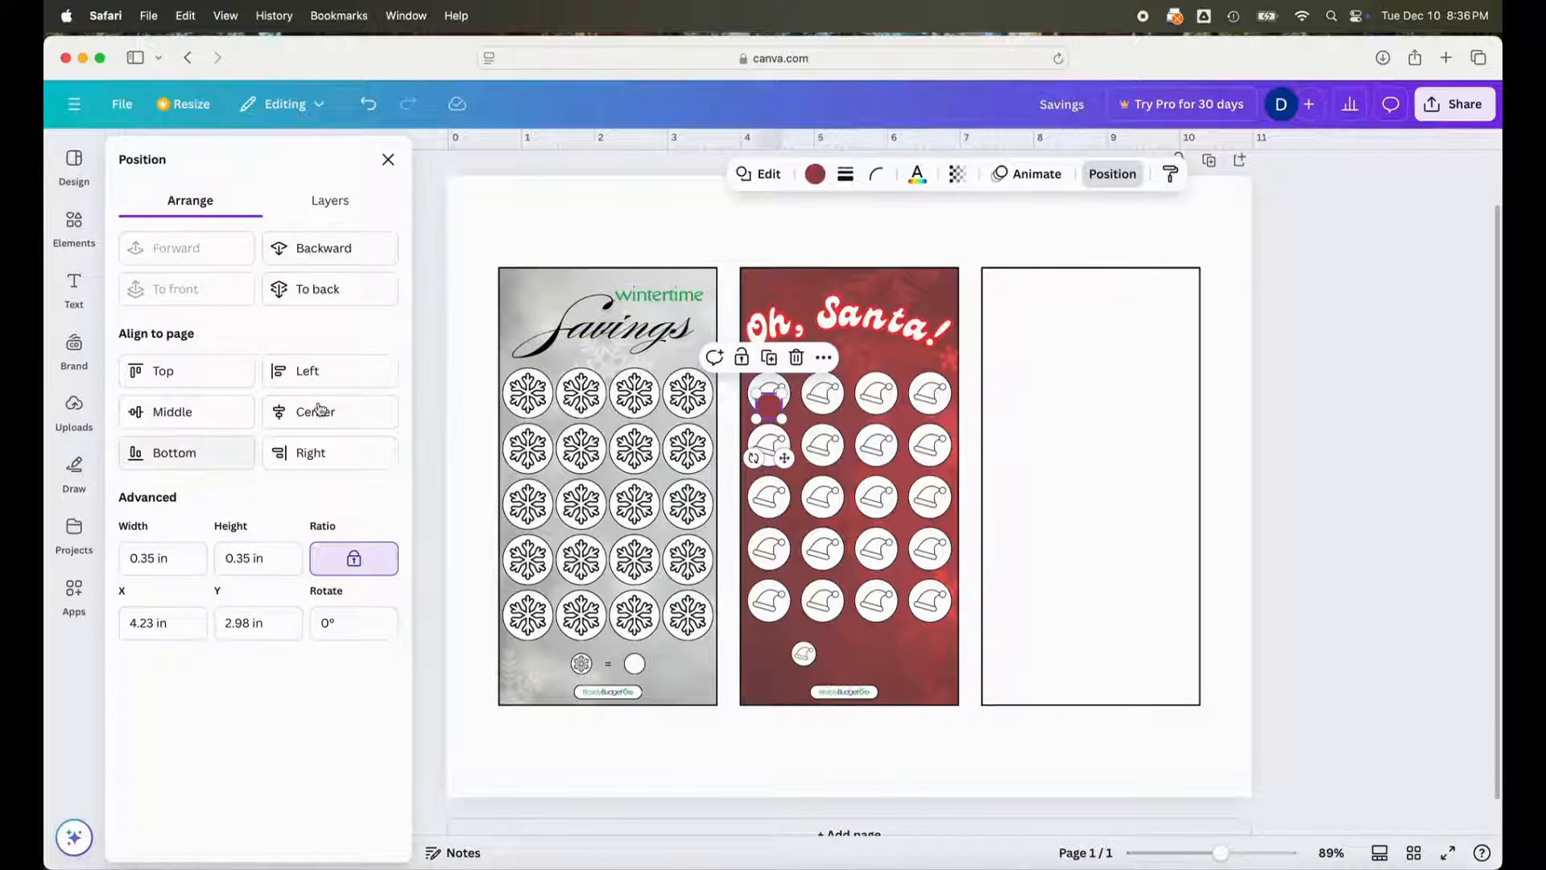
- Fill the new circle white, give it a solid border of weight 1, and place it level with the small hat circle, to its right
left_click(815, 178)
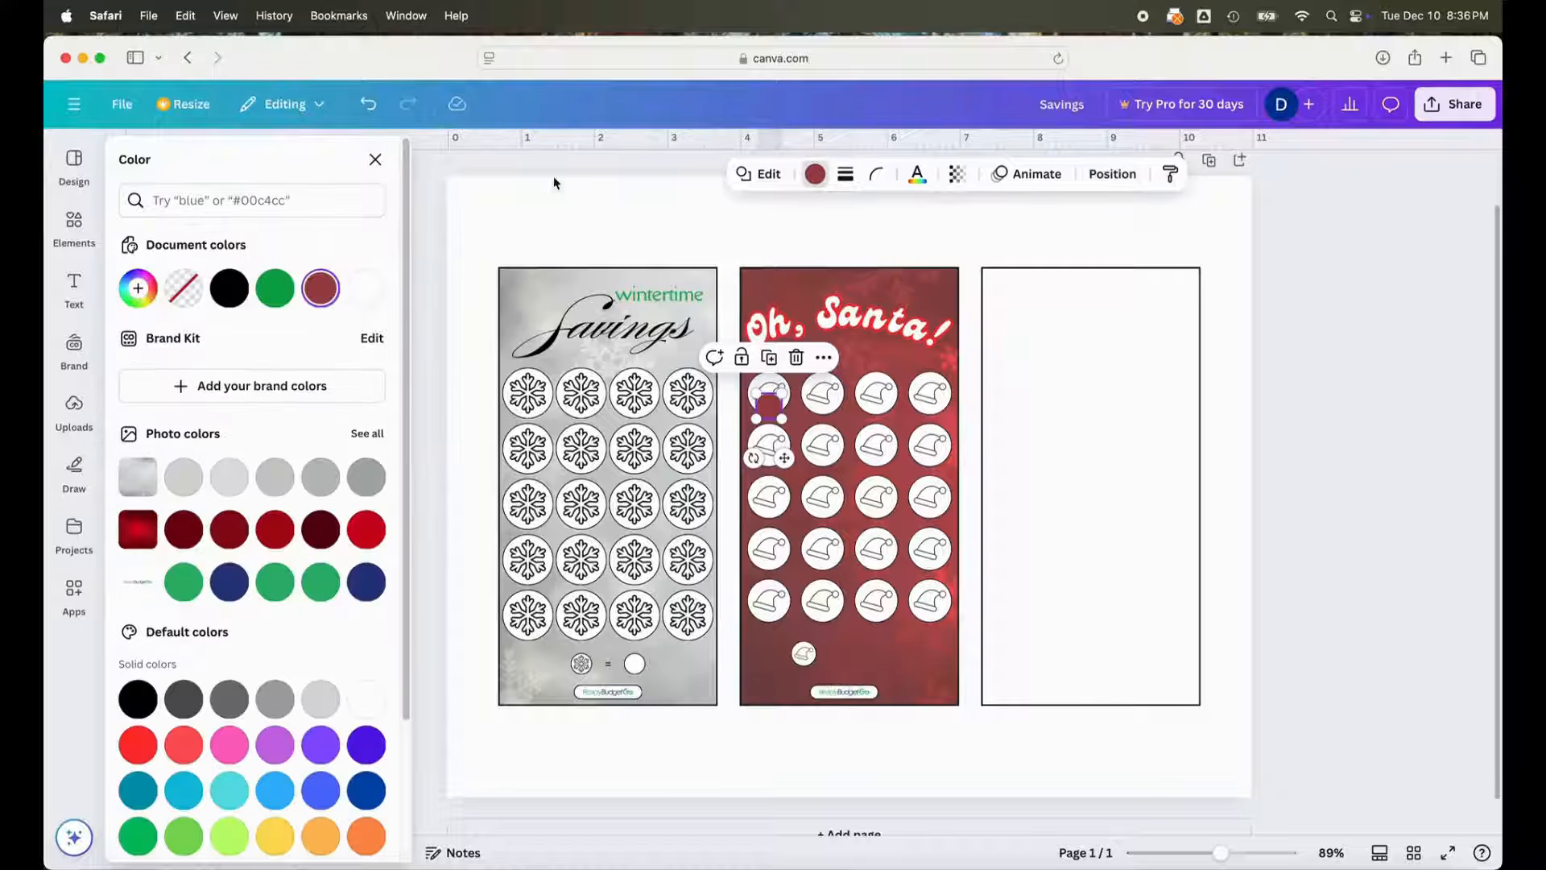
left_click(367, 290)
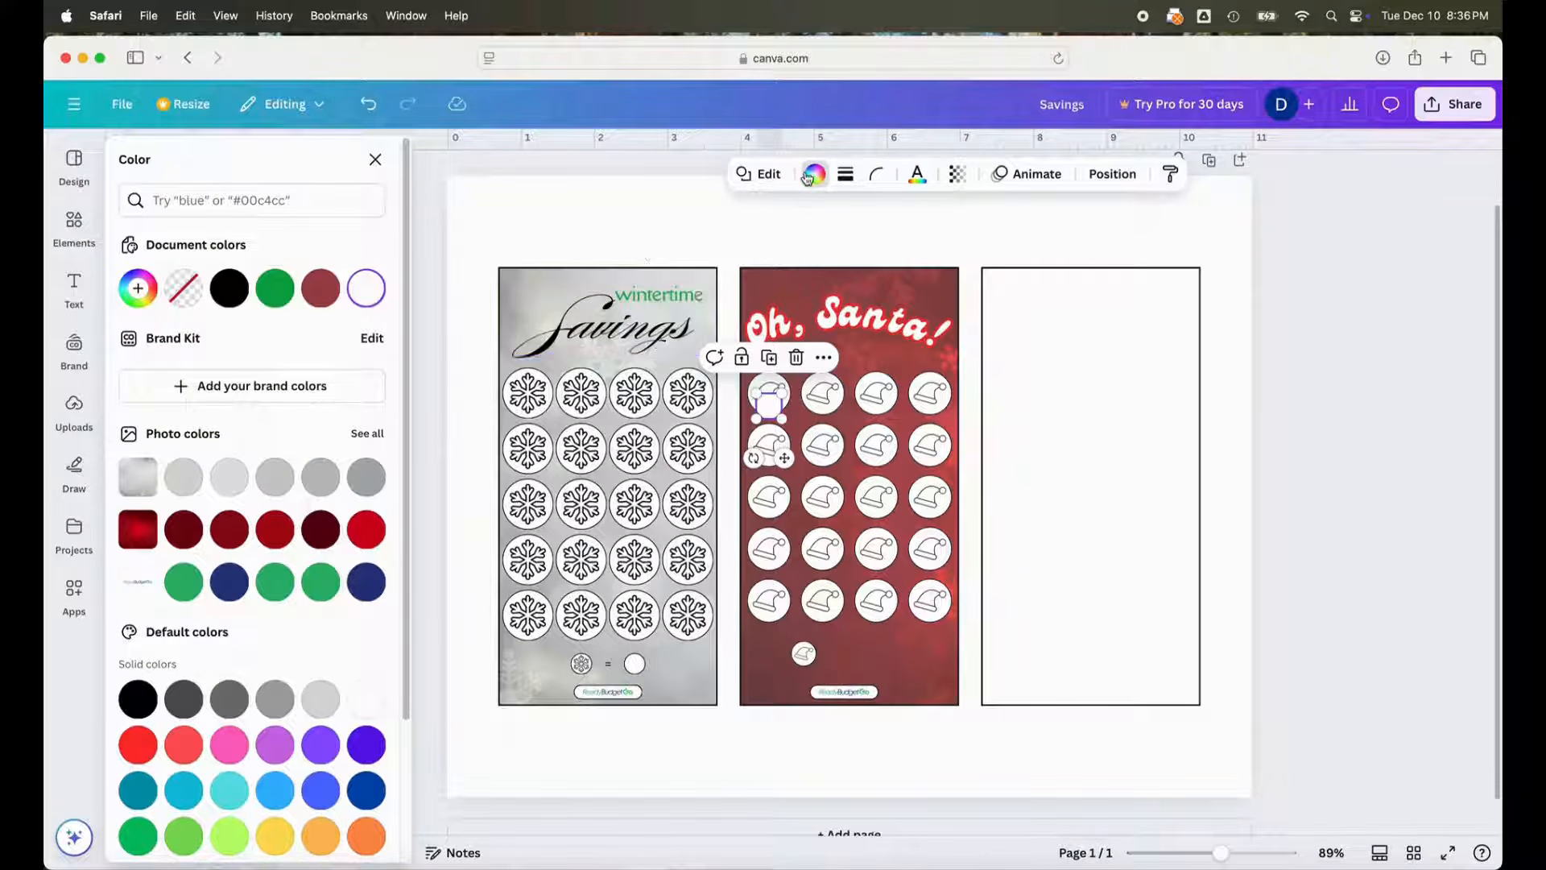
left_click(845, 174)
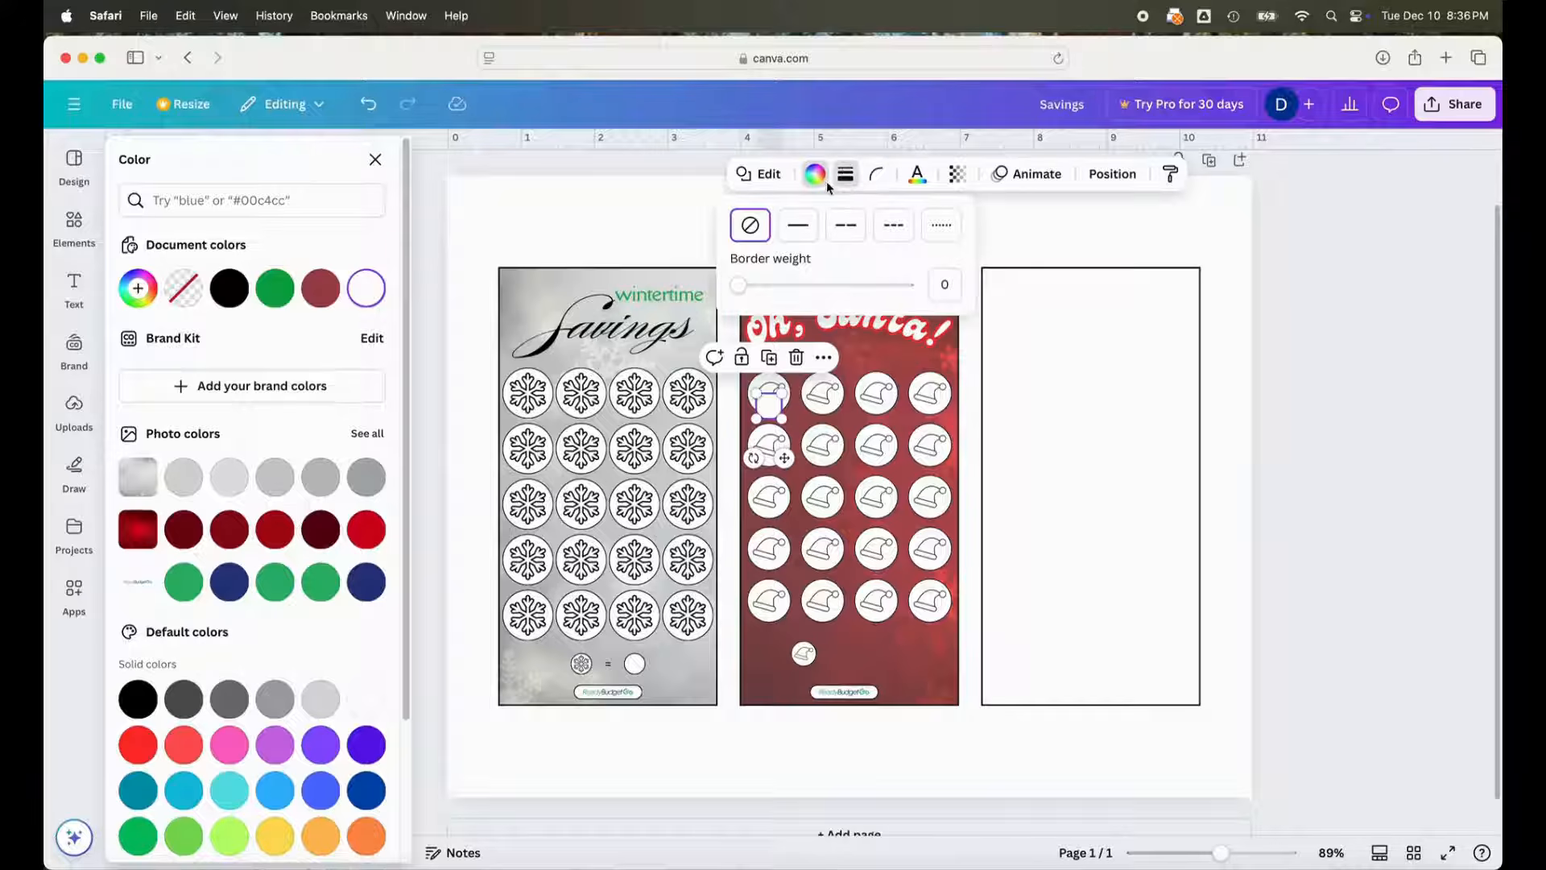
left_click(796, 225)
type("1")
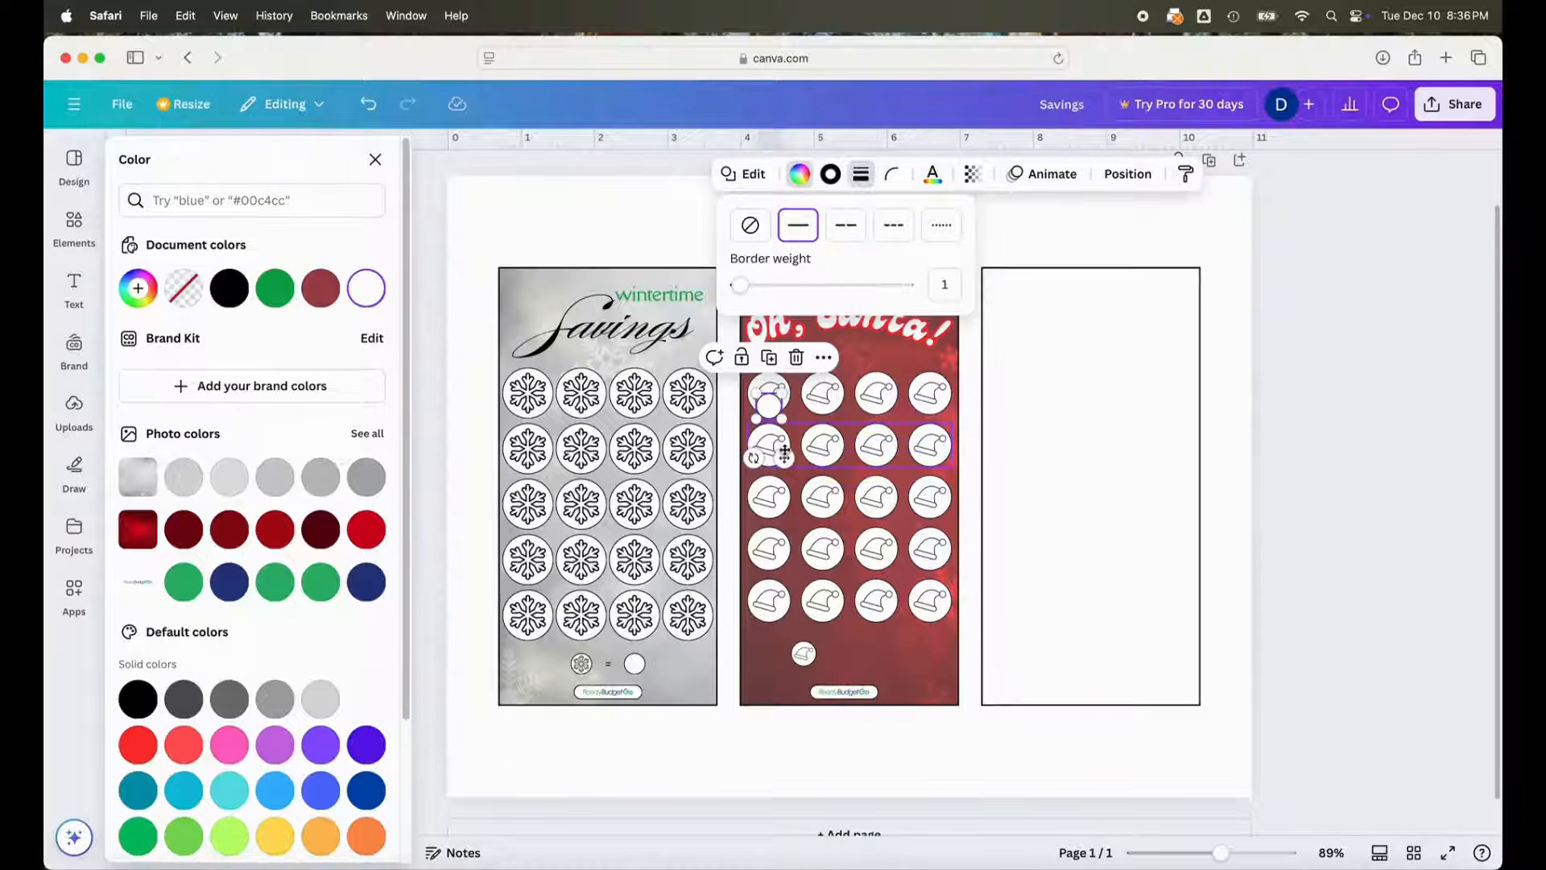
left_click_drag(787, 463, 893, 709)
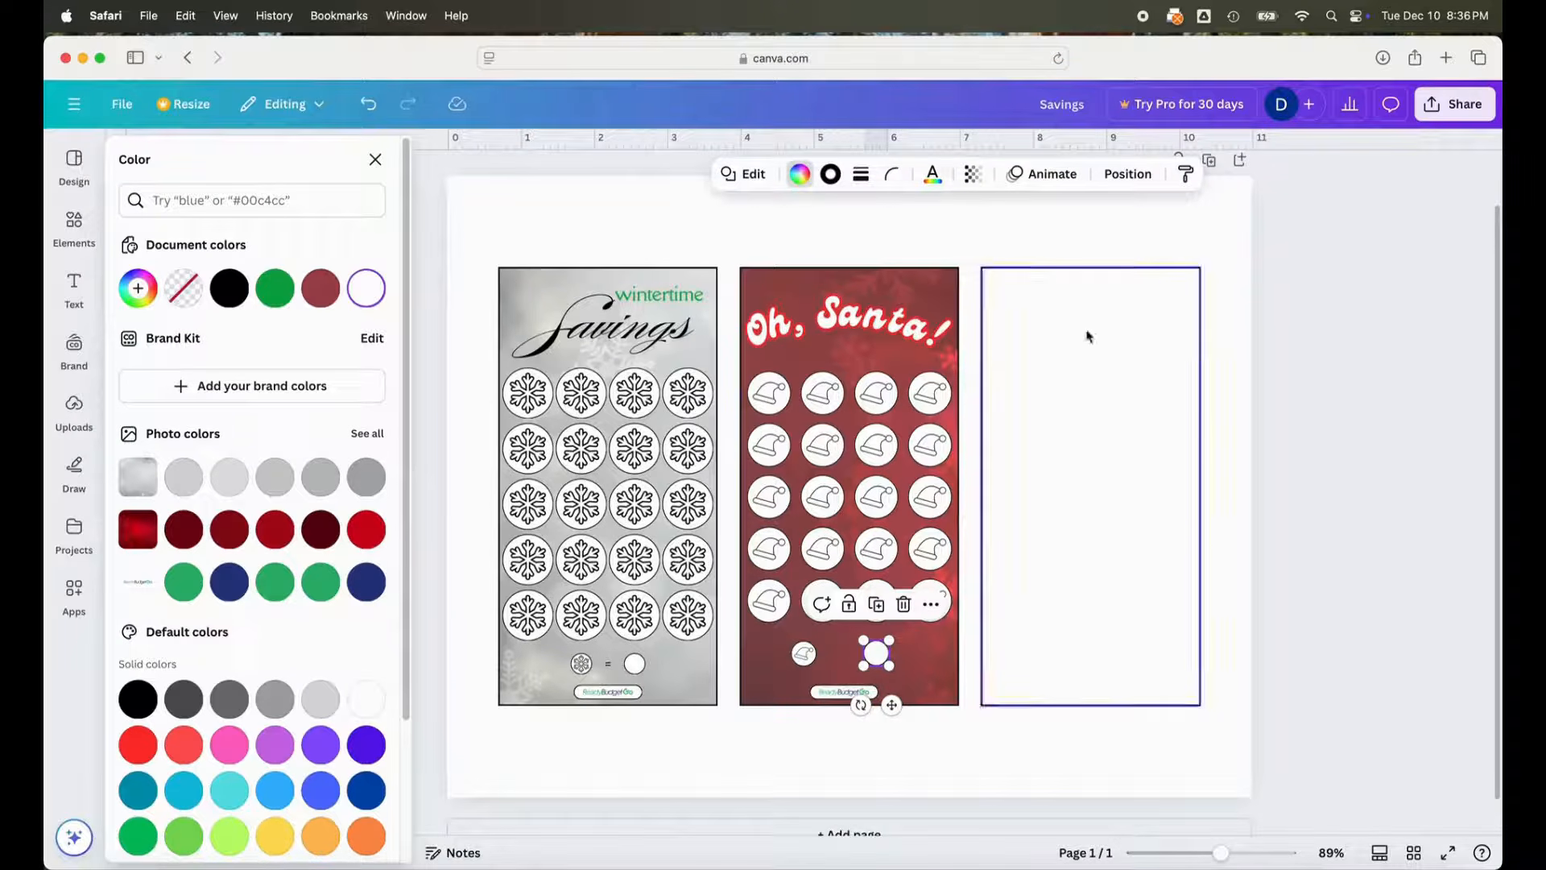
- Duplicate the white circle, place the copy between the two legend circles, and set its width to 0.2 in
left_click(877, 606)
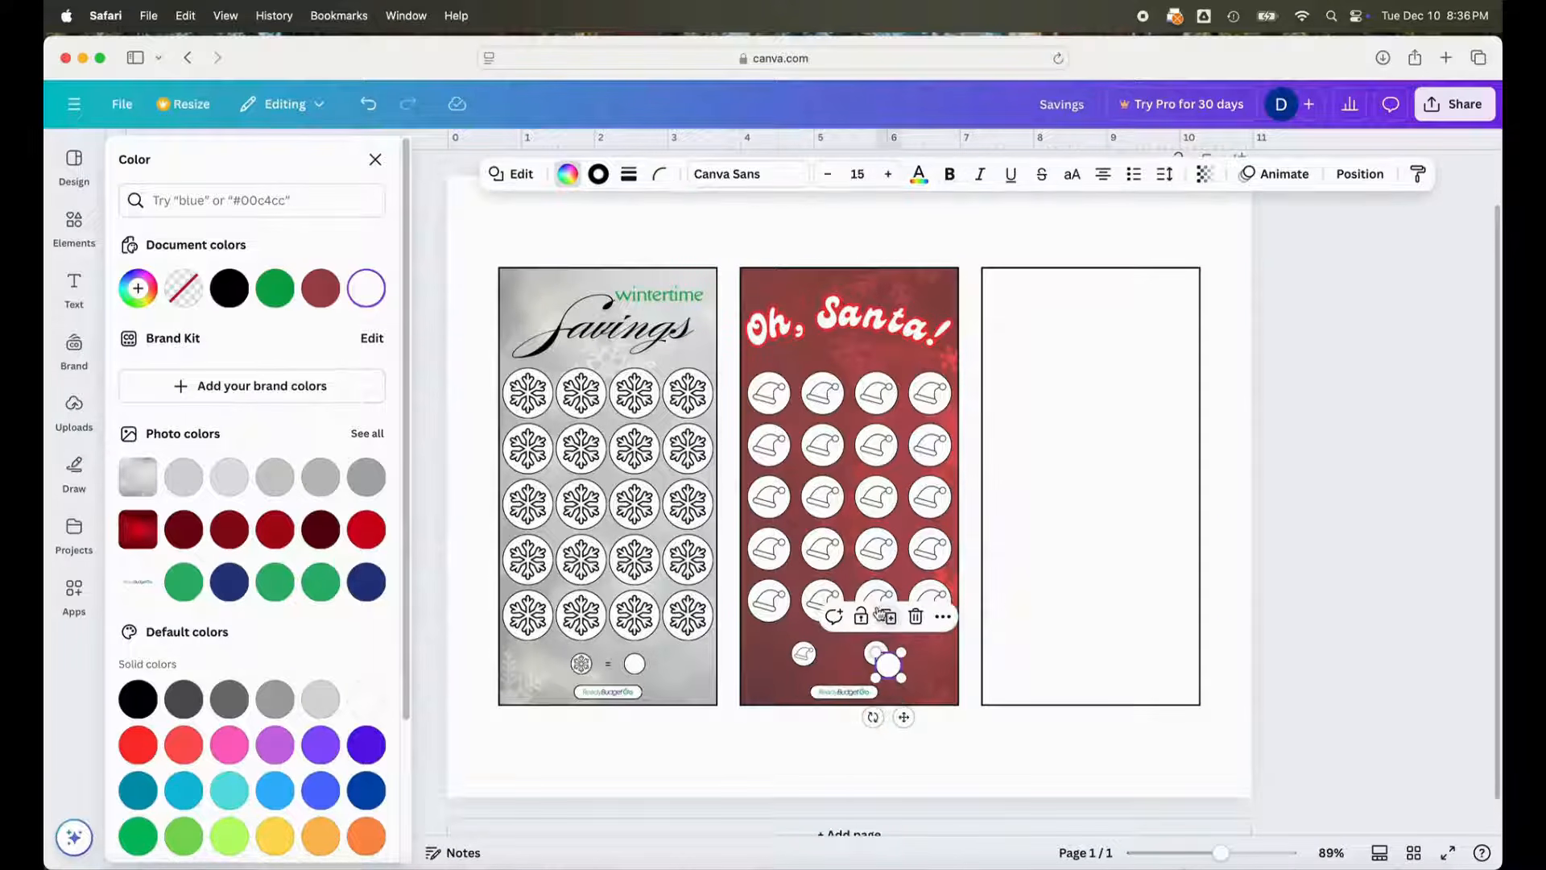
left_click_drag(904, 717, 858, 707)
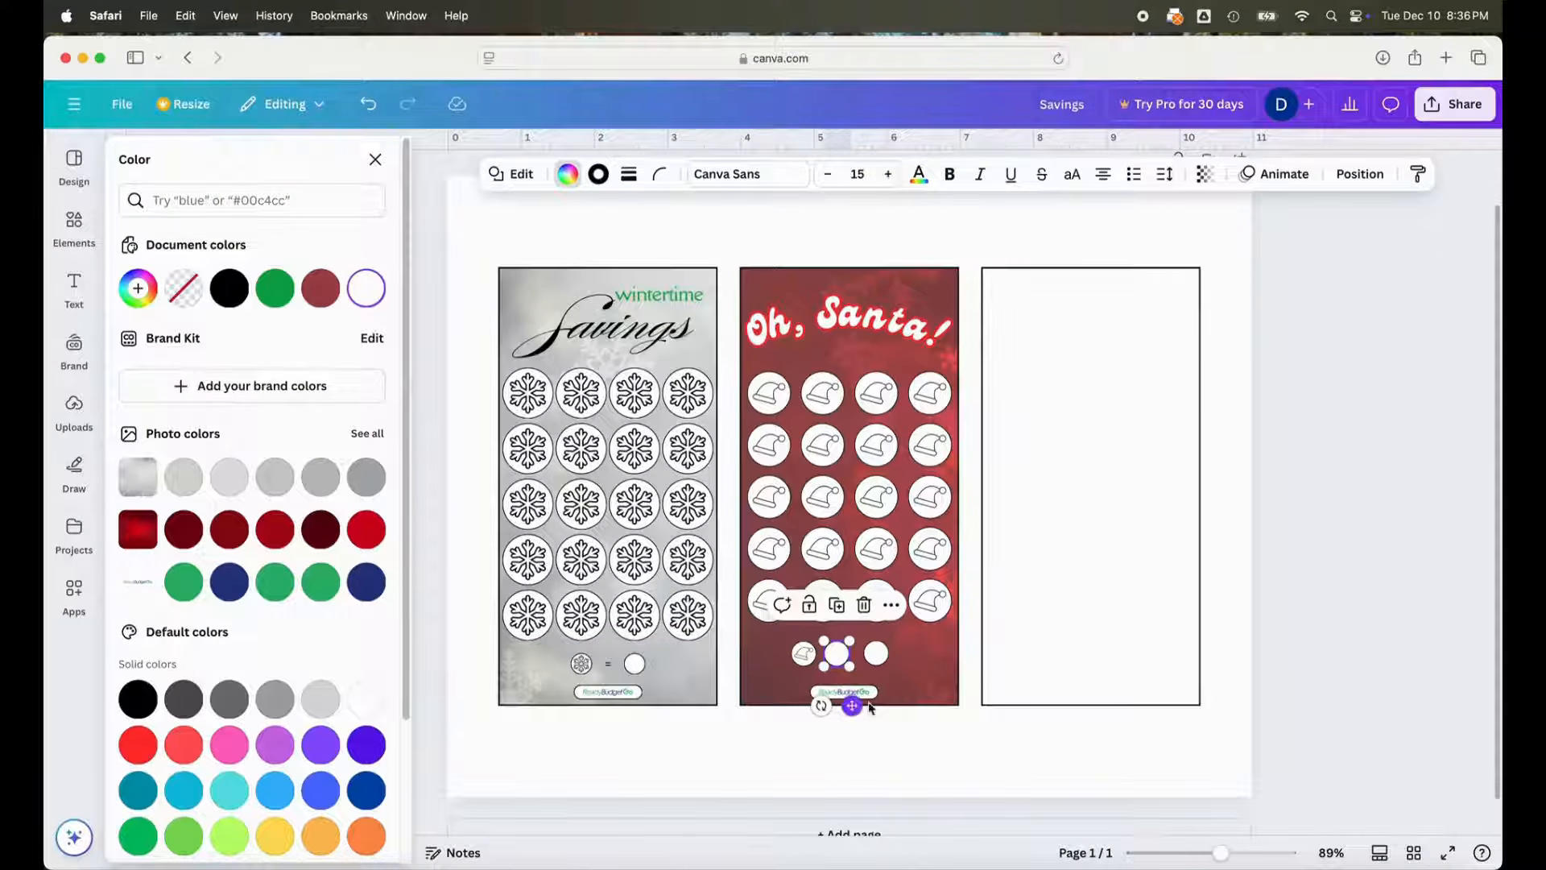
left_click(1360, 174)
left_click(155, 563)
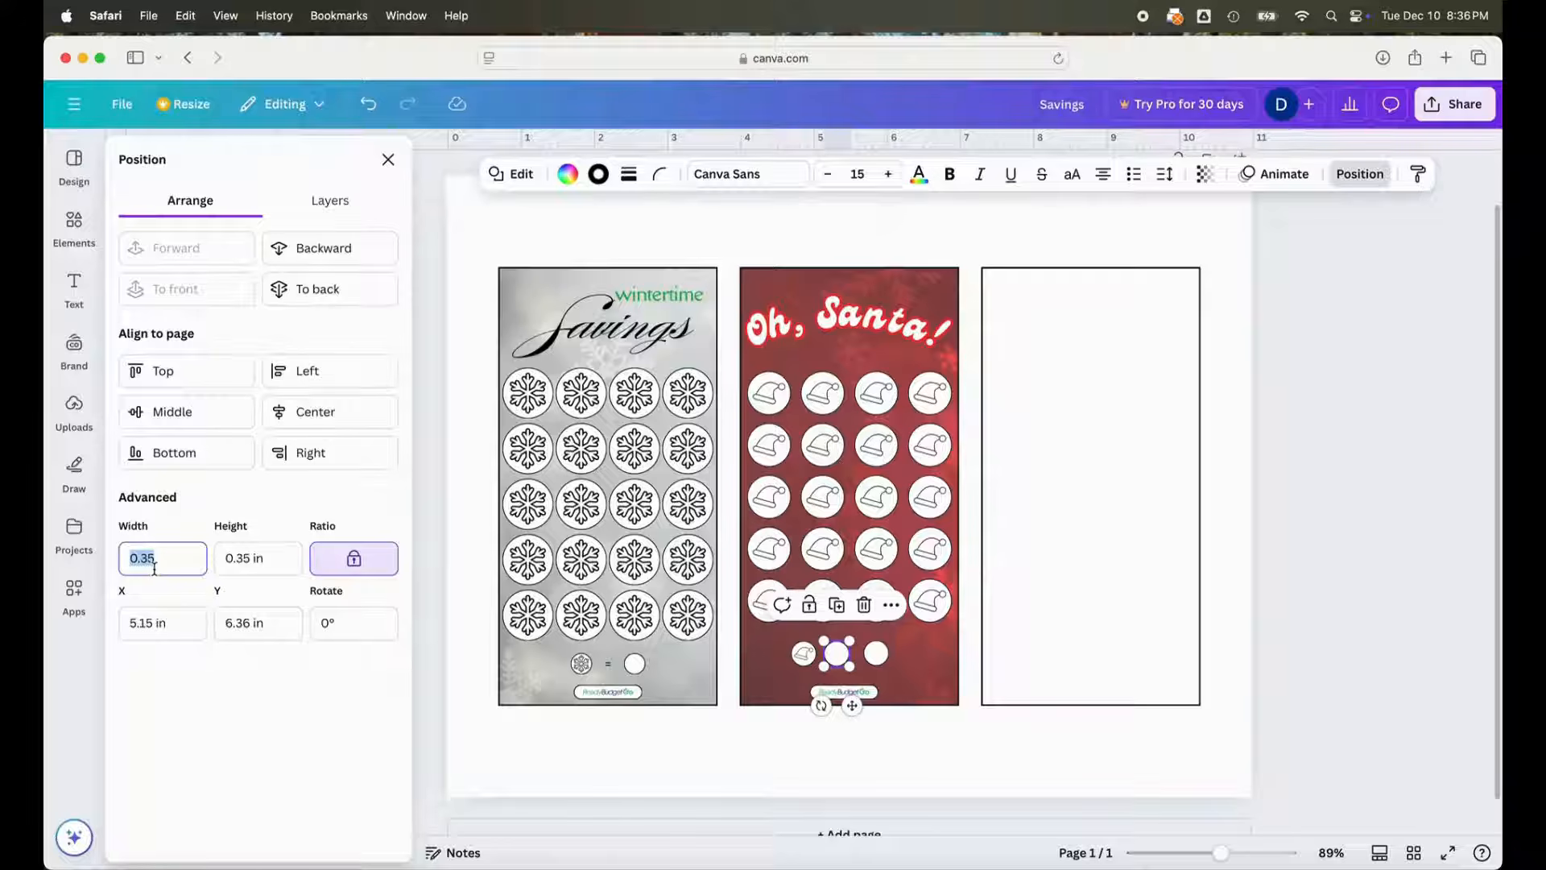
type("0.2")
key("Return")
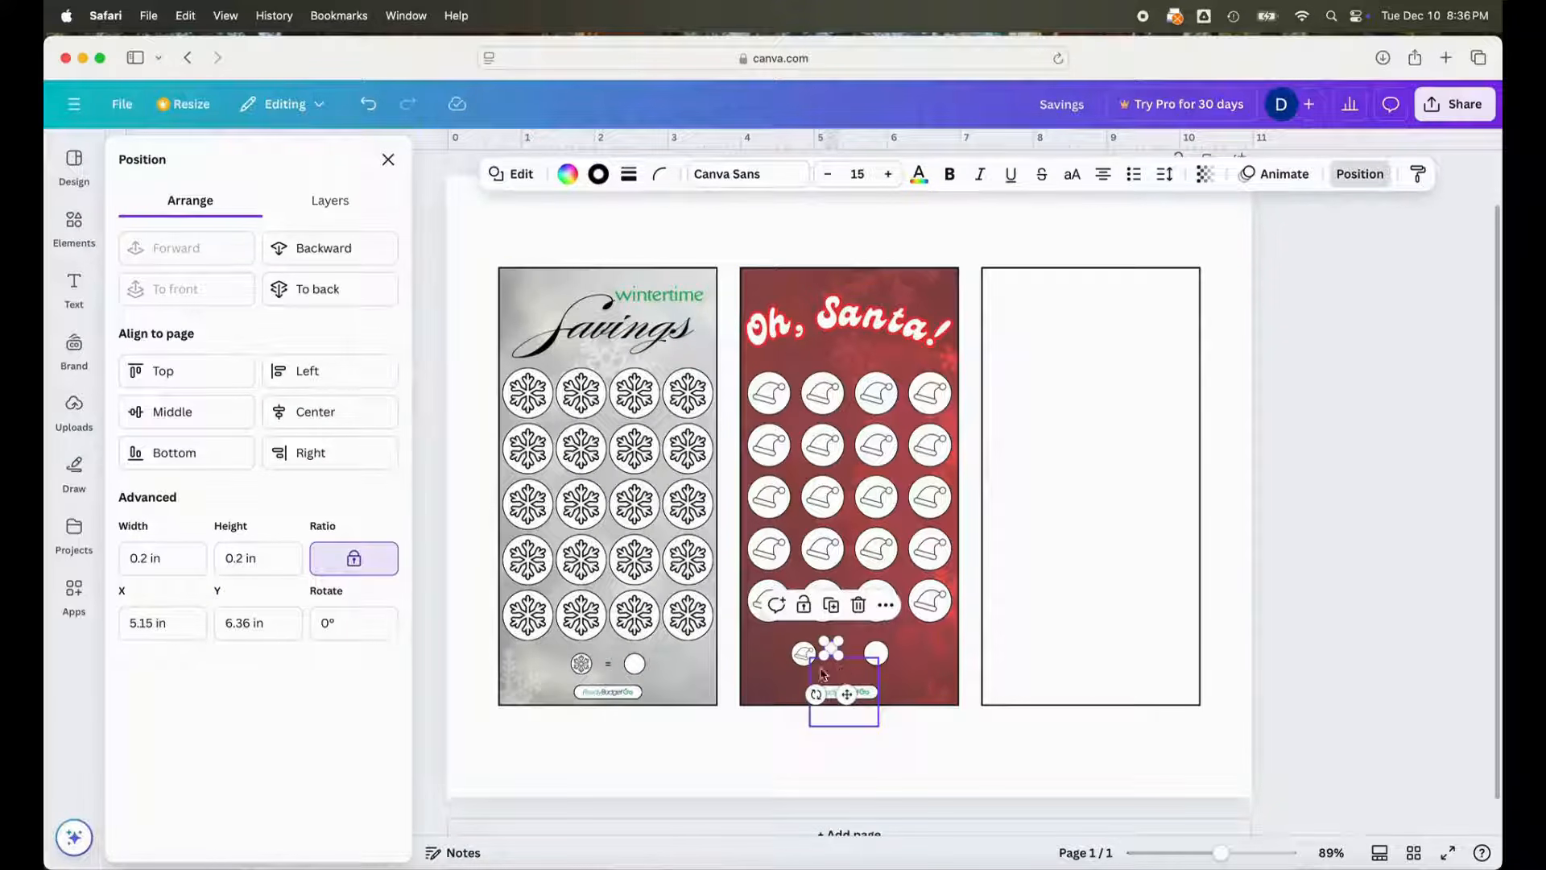
- Add a text box containing "=" in black at size 12 and place it over the 0.2 in circle
left_click(74, 283)
left_click(258, 207)
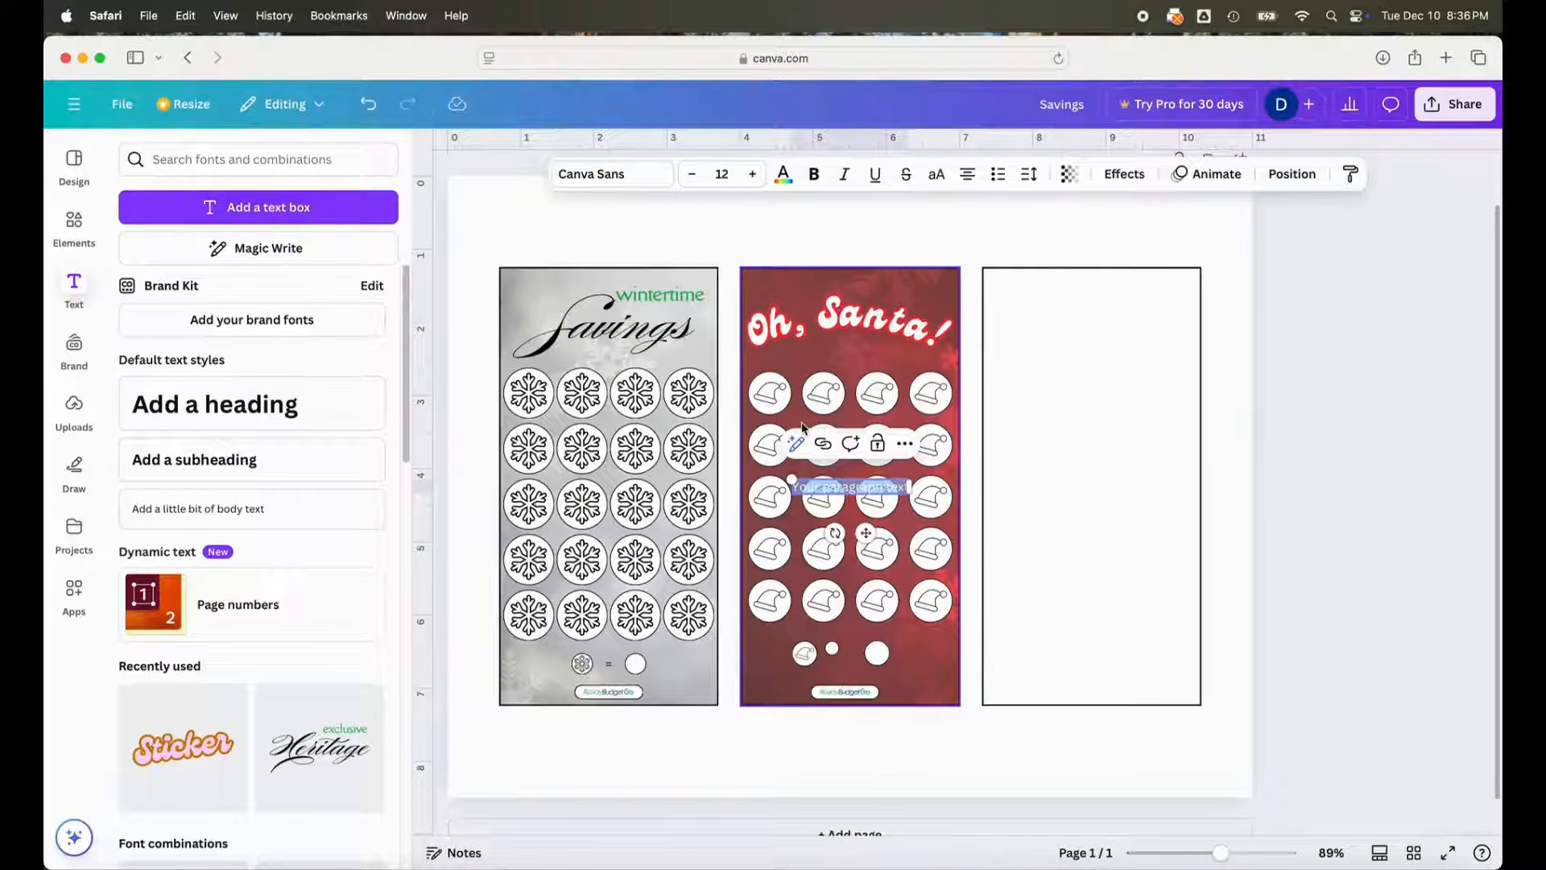
key("BackSpace")
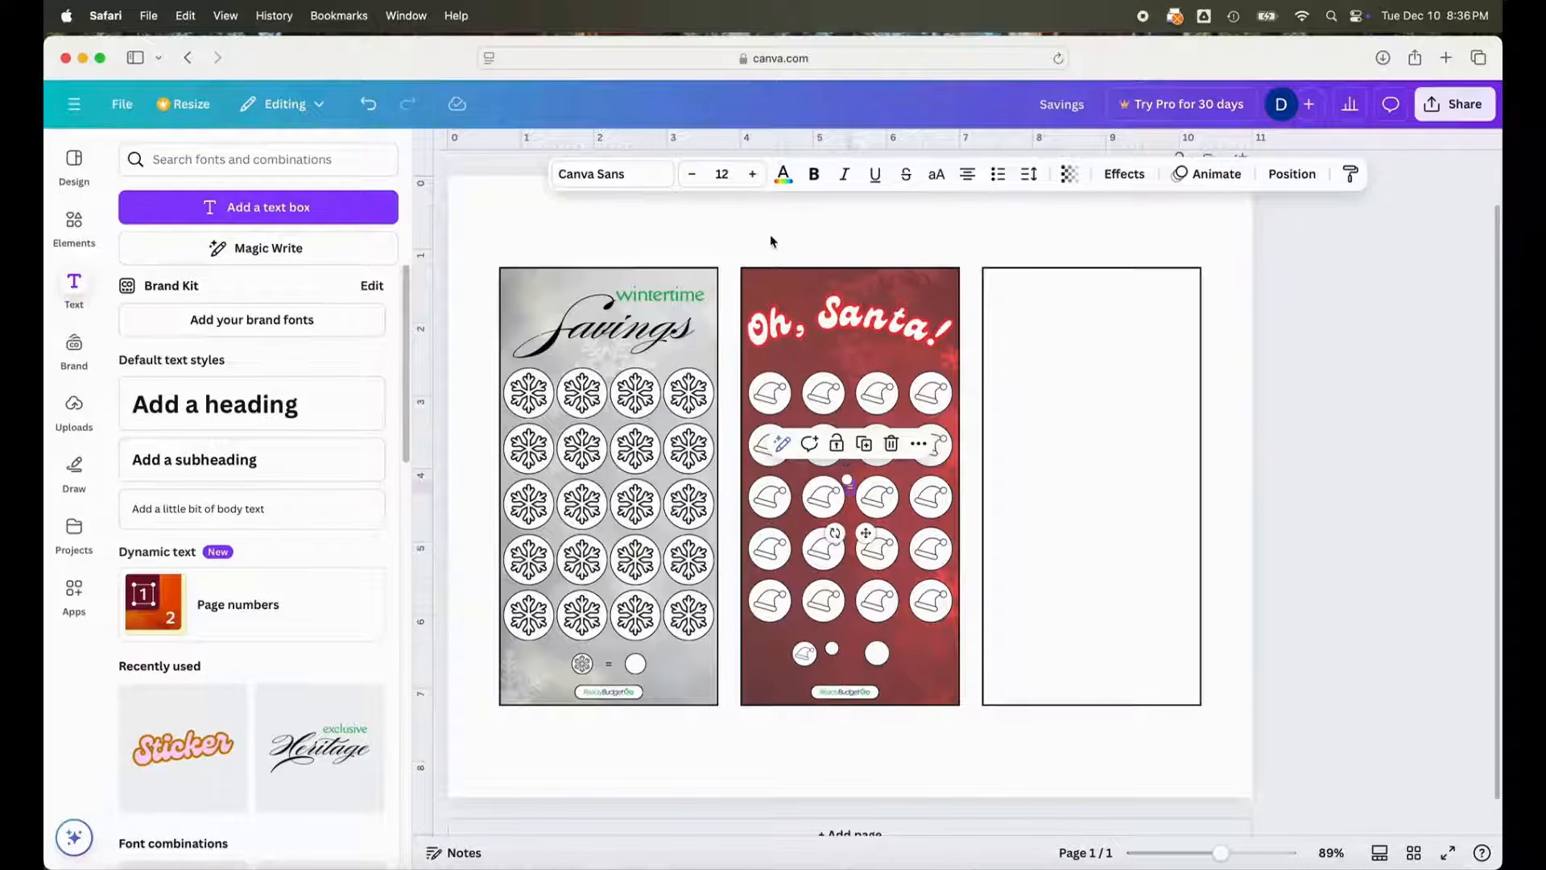
left_click(783, 184)
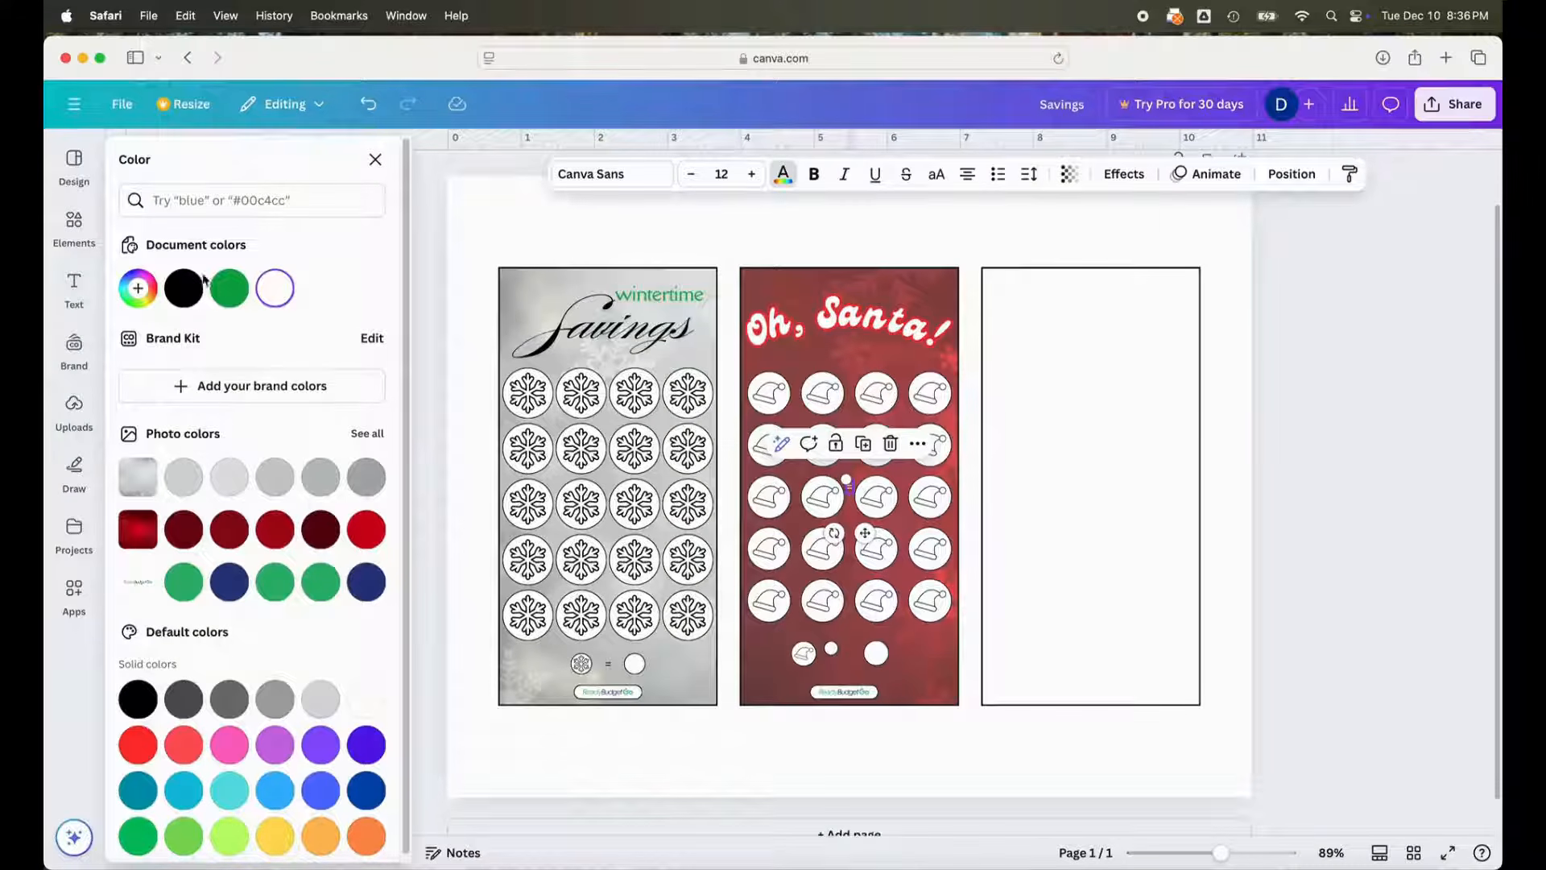
left_click(183, 289)
left_click_drag(865, 533, 849, 694)
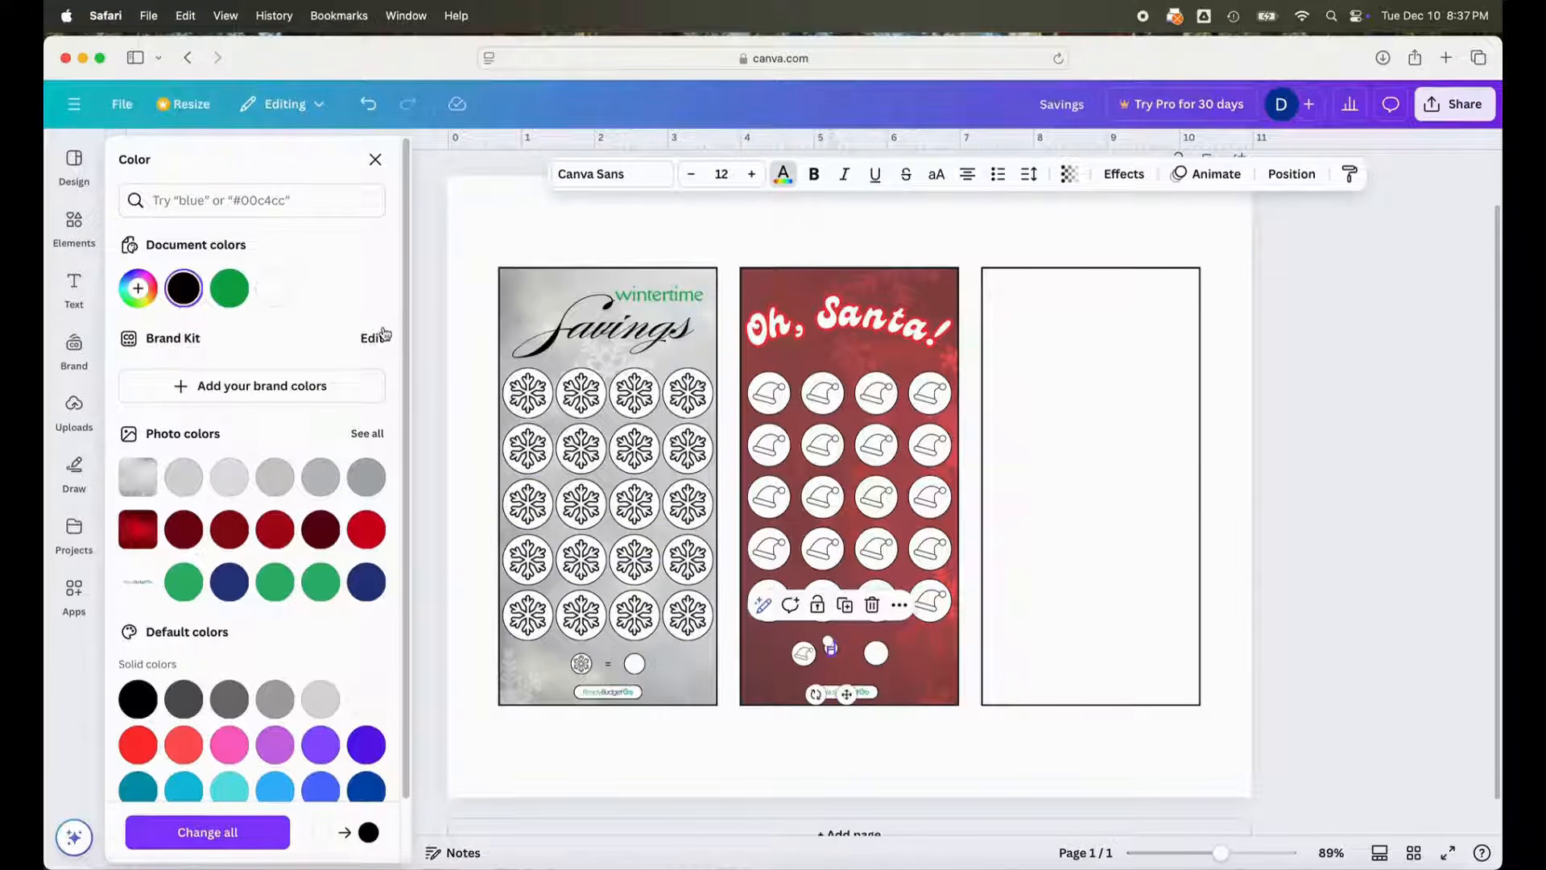
- Group the equals sign with its small white circle and move the group midway between the hat circle and the blank circle
left_click(1279, 179)
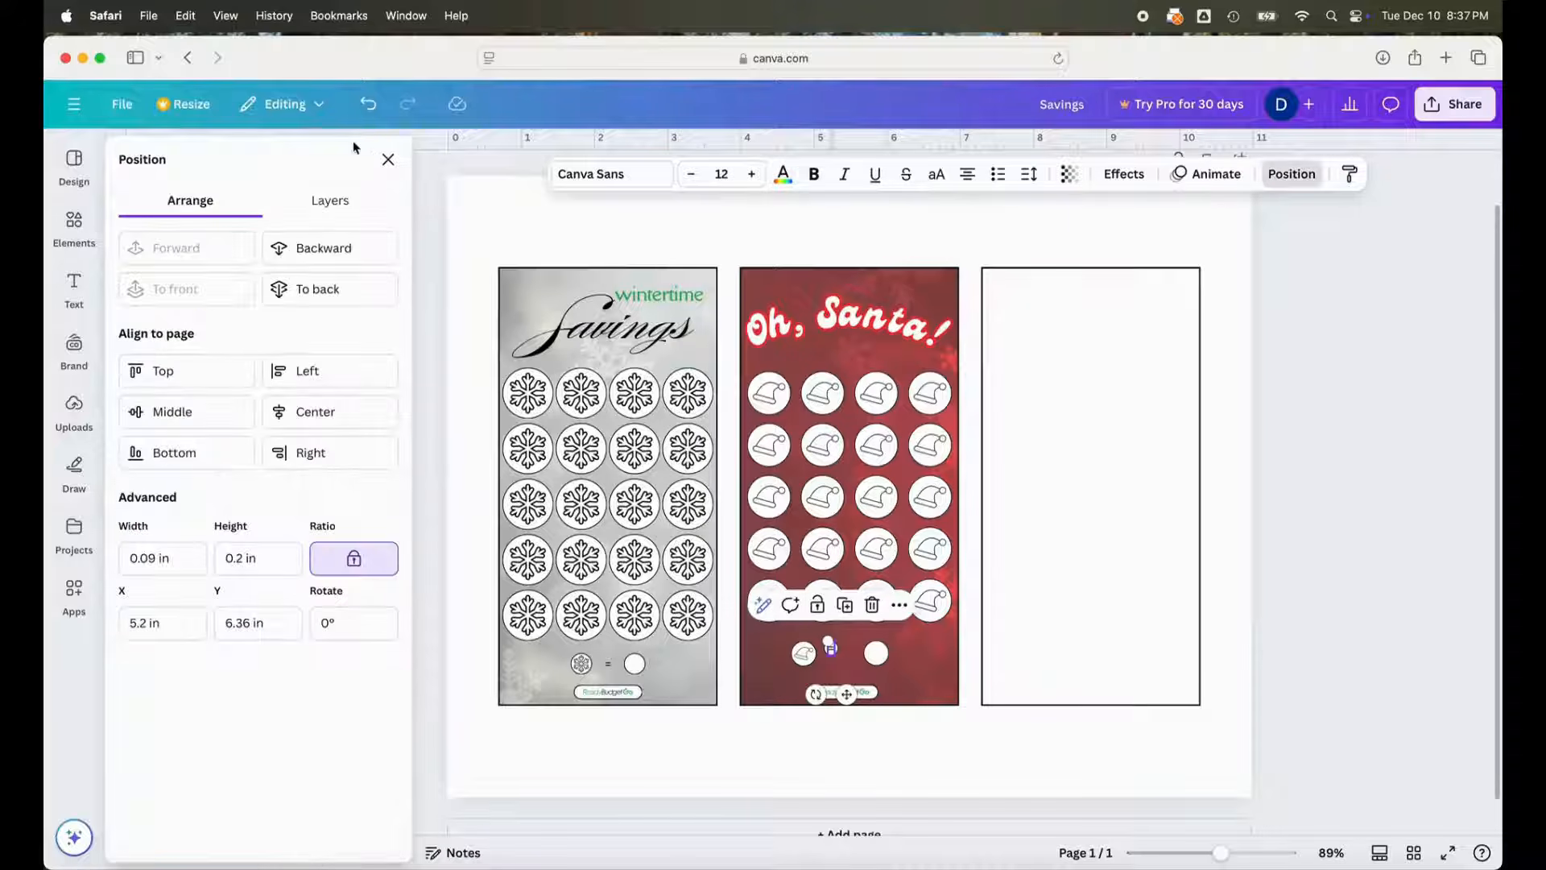
left_click(332, 198)
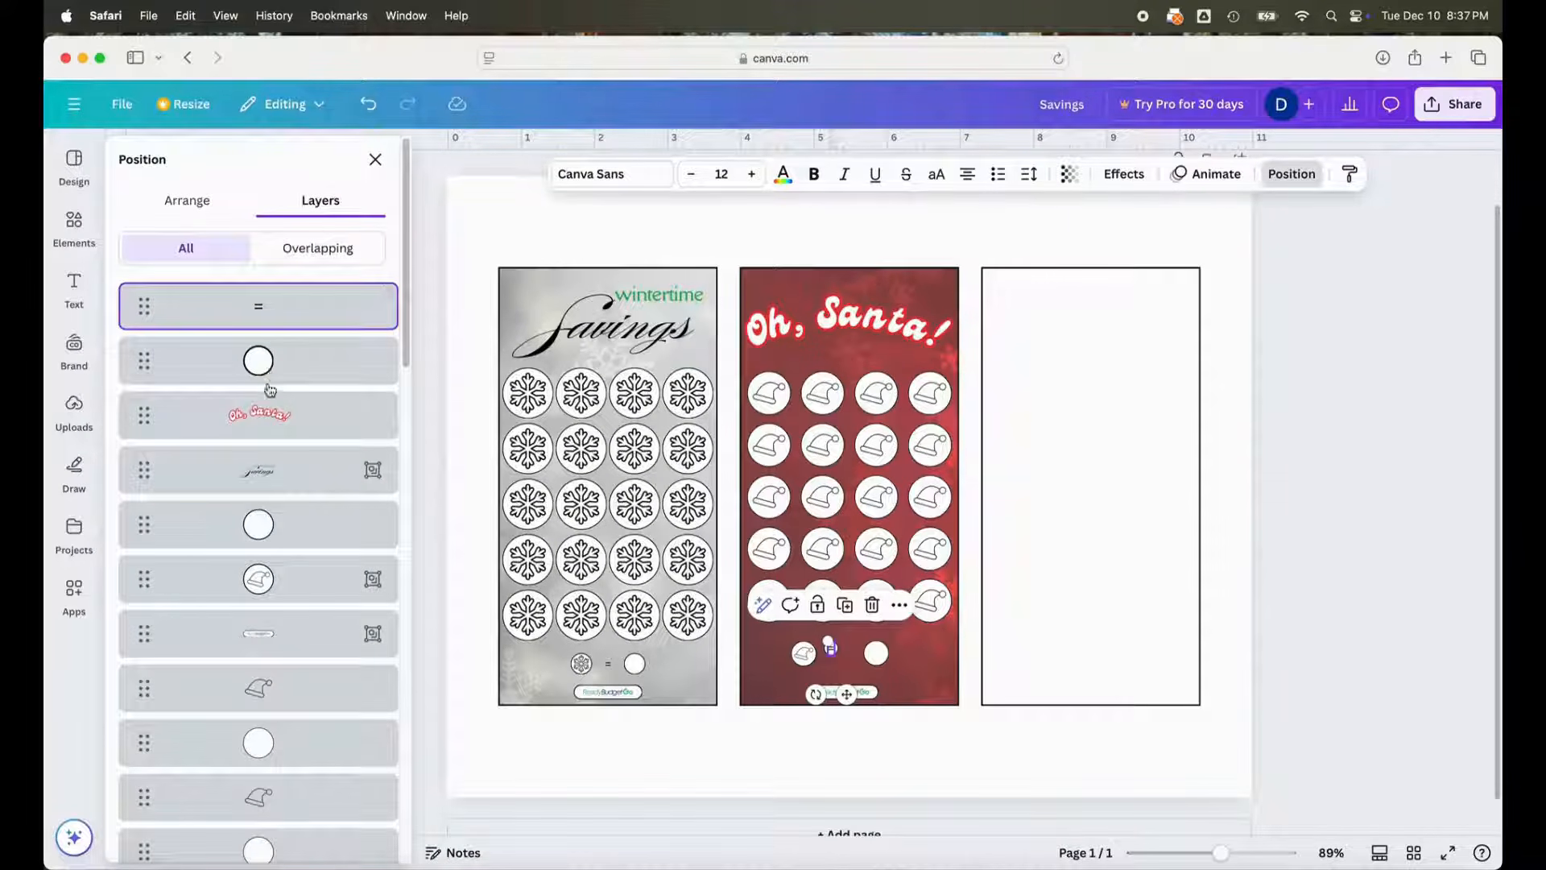
left_click(268, 378, "shift")
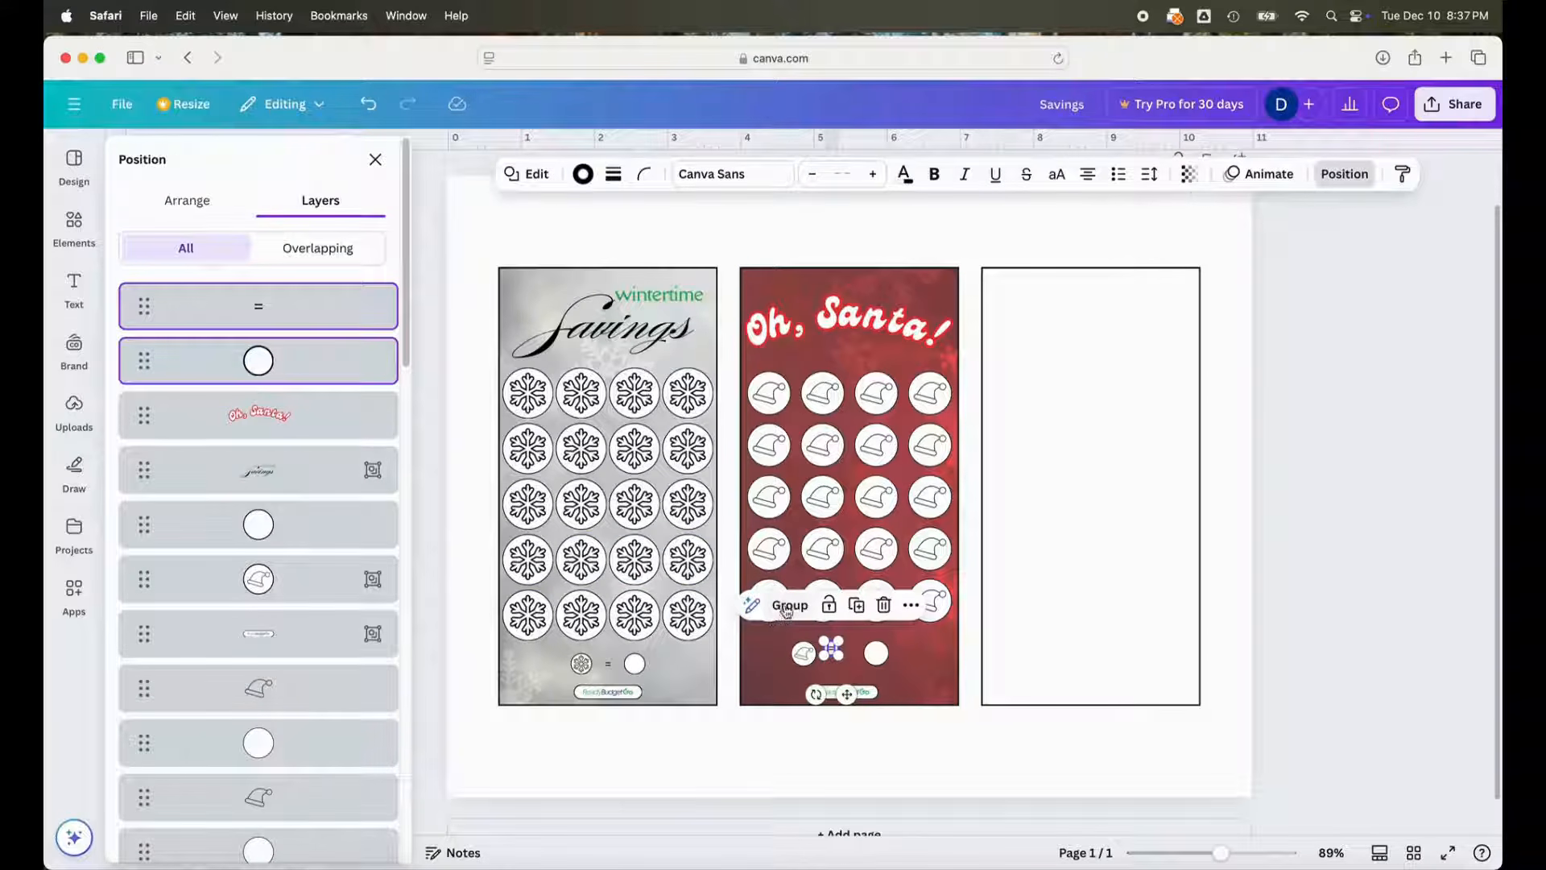
left_click(787, 605)
left_click_drag(859, 704, 857, 703)
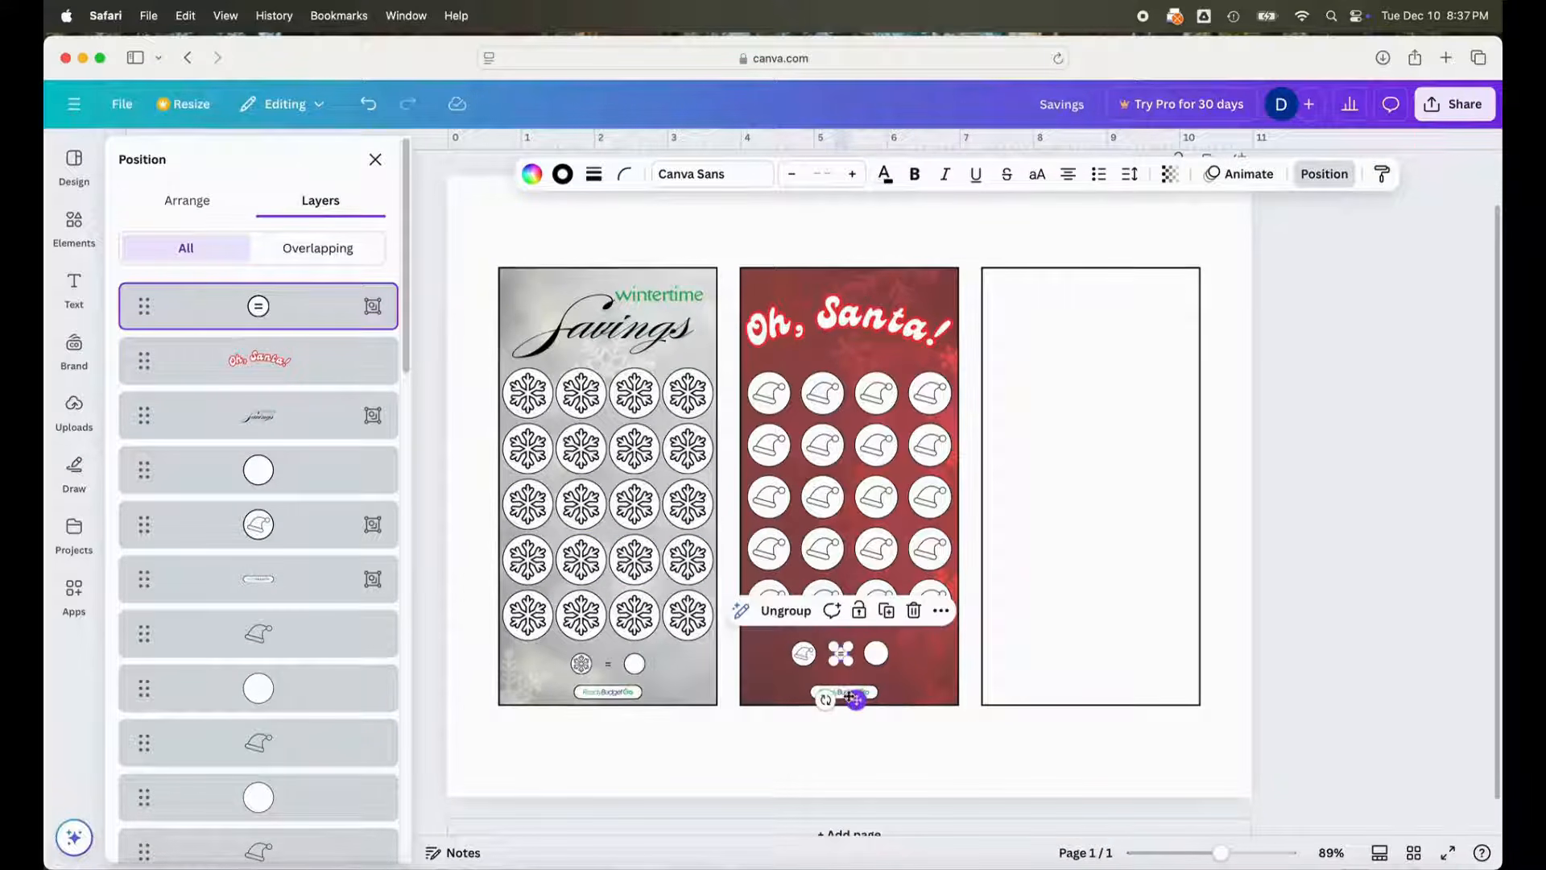
- Space the hat circle, equals sign and blank circle evenly with Tidy up and group them as one legend
left_click(803, 654, "shift")
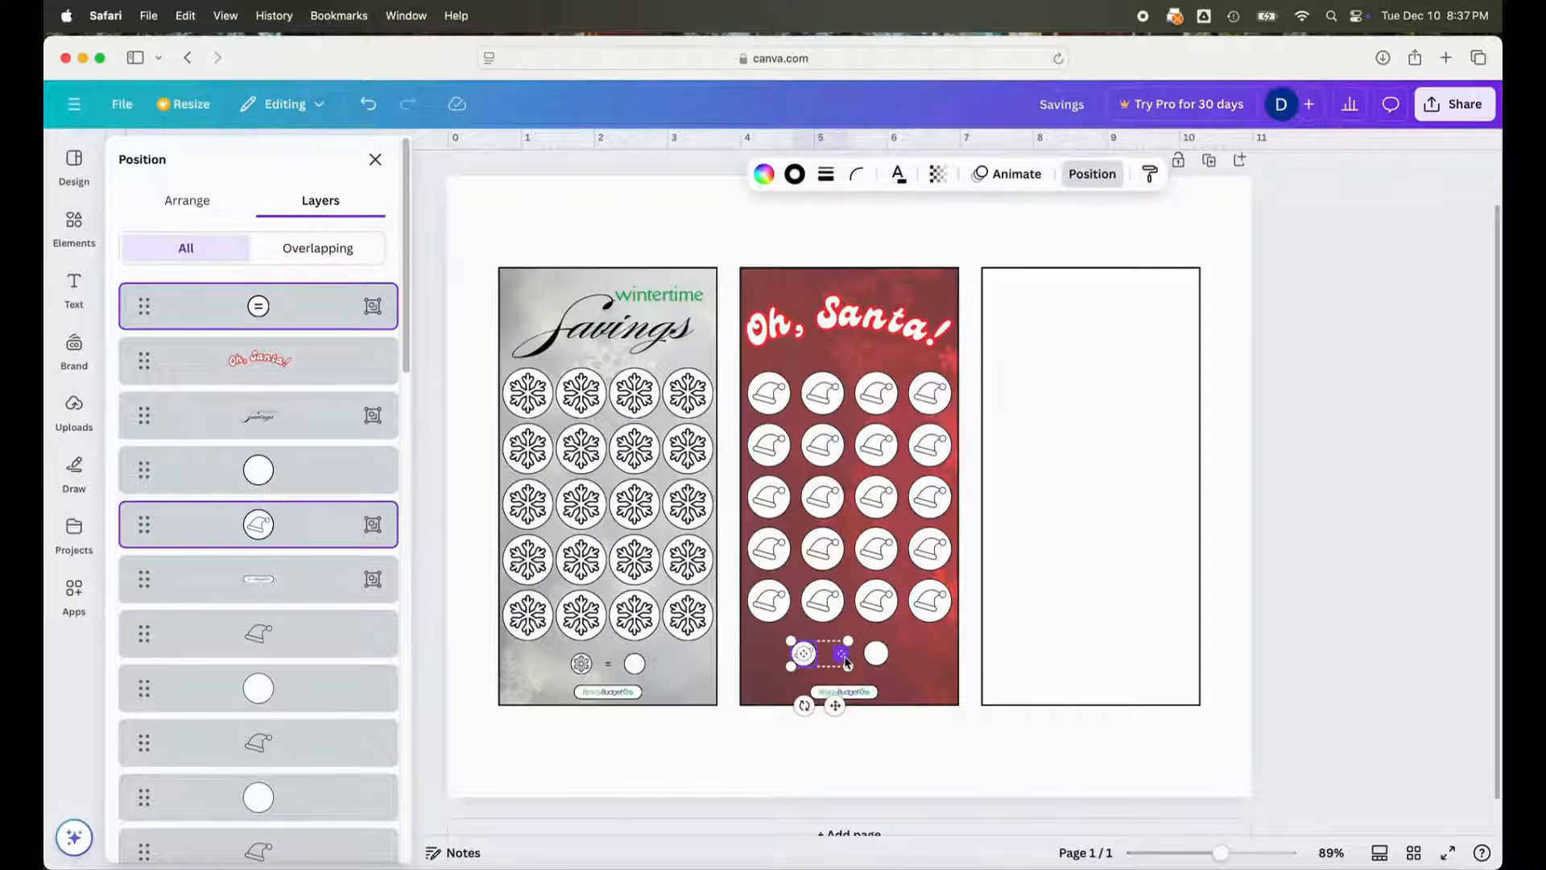
left_click(876, 654, "shift")
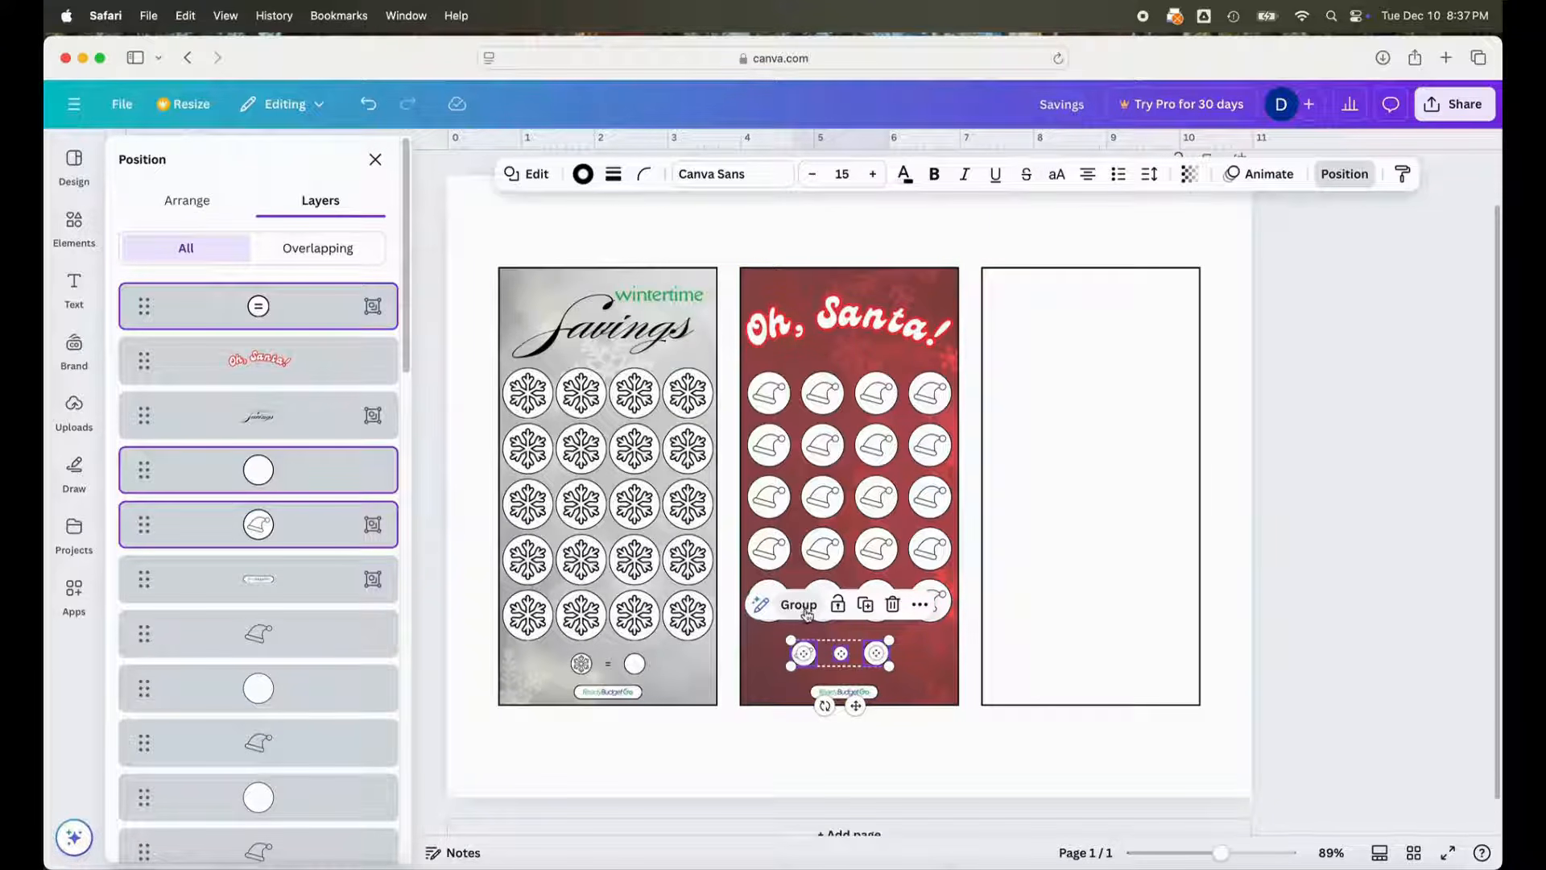
left_click(197, 207)
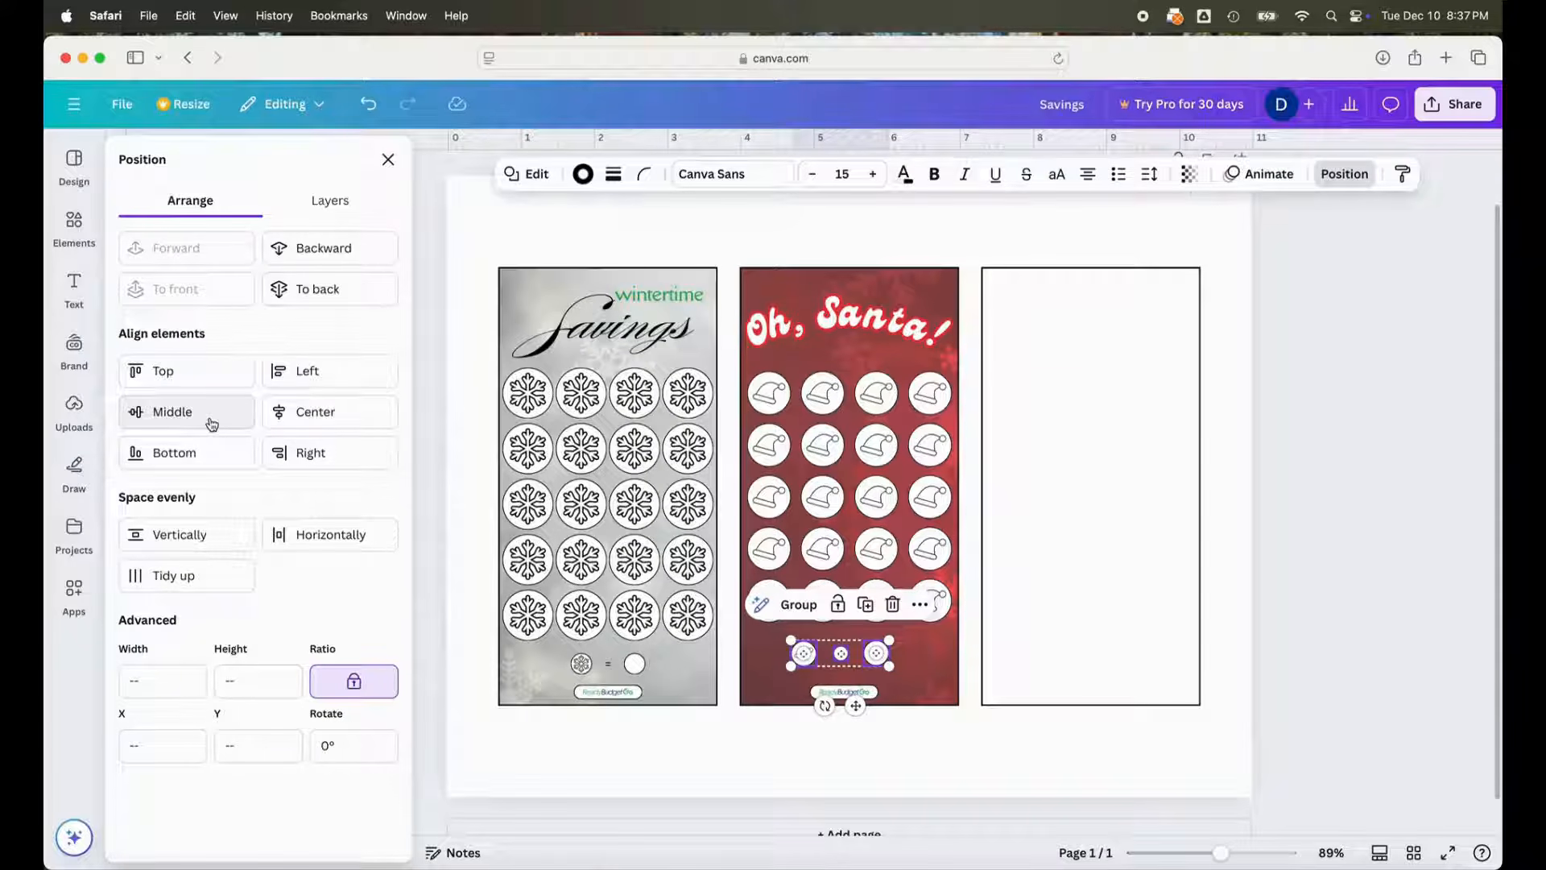
left_click(267, 414)
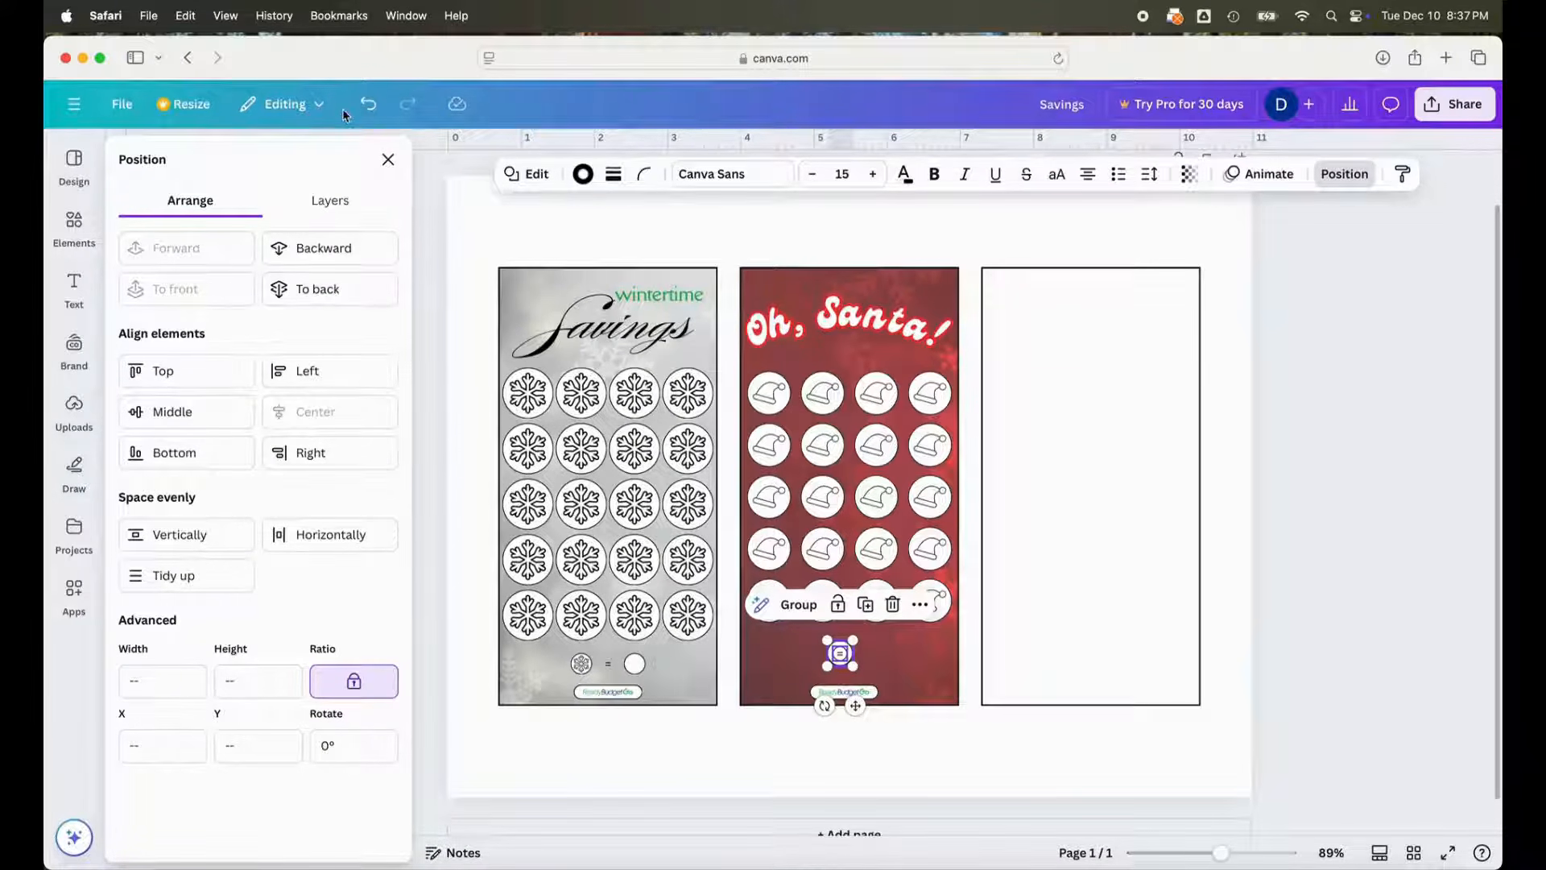
left_click(369, 103)
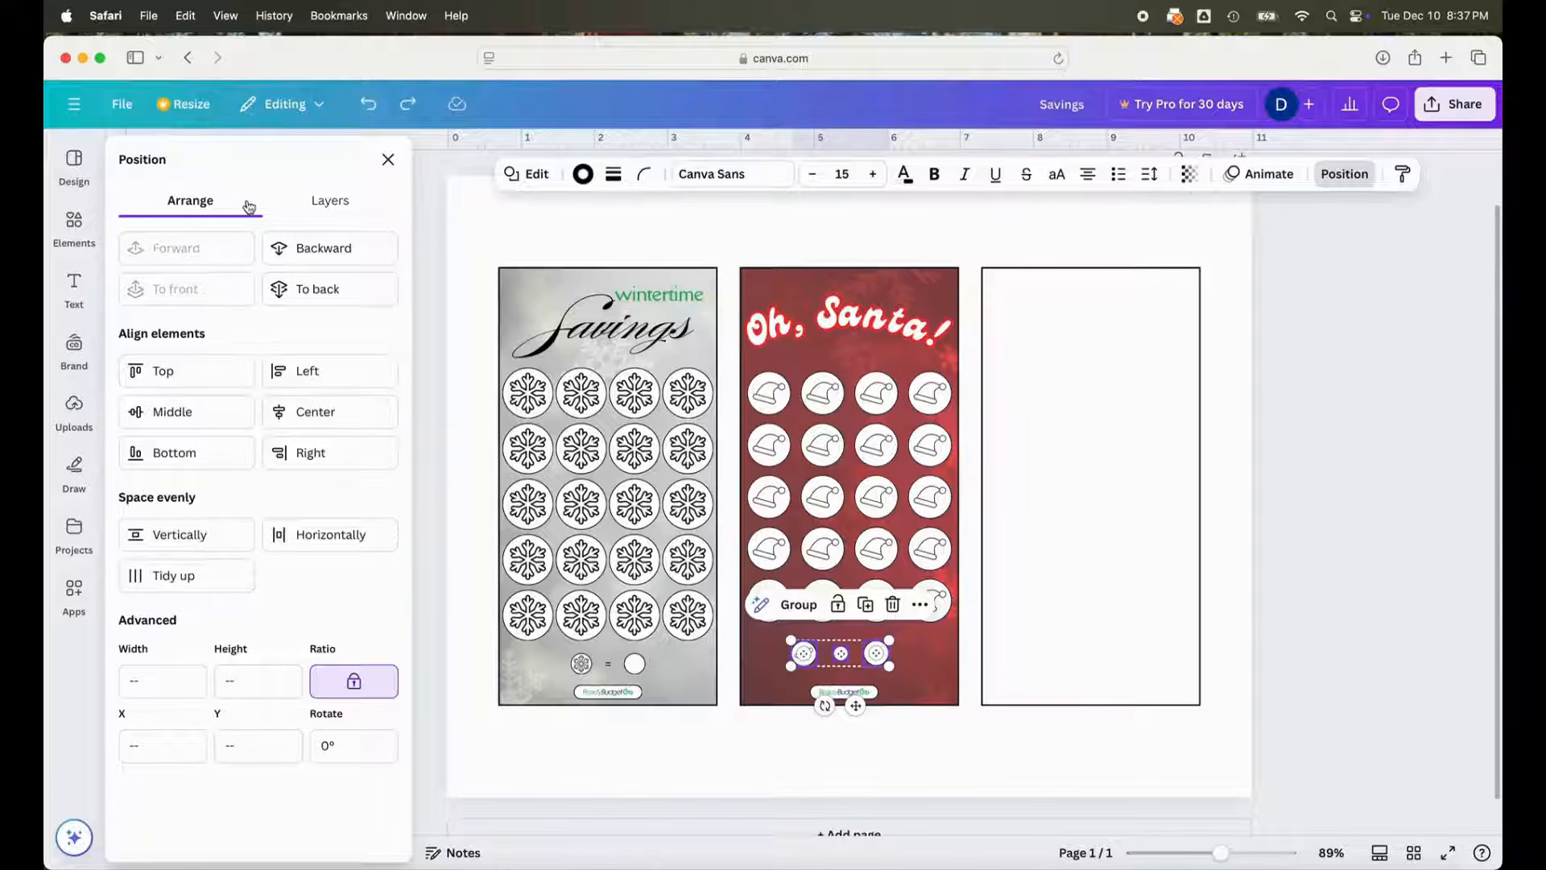
left_click(157, 577)
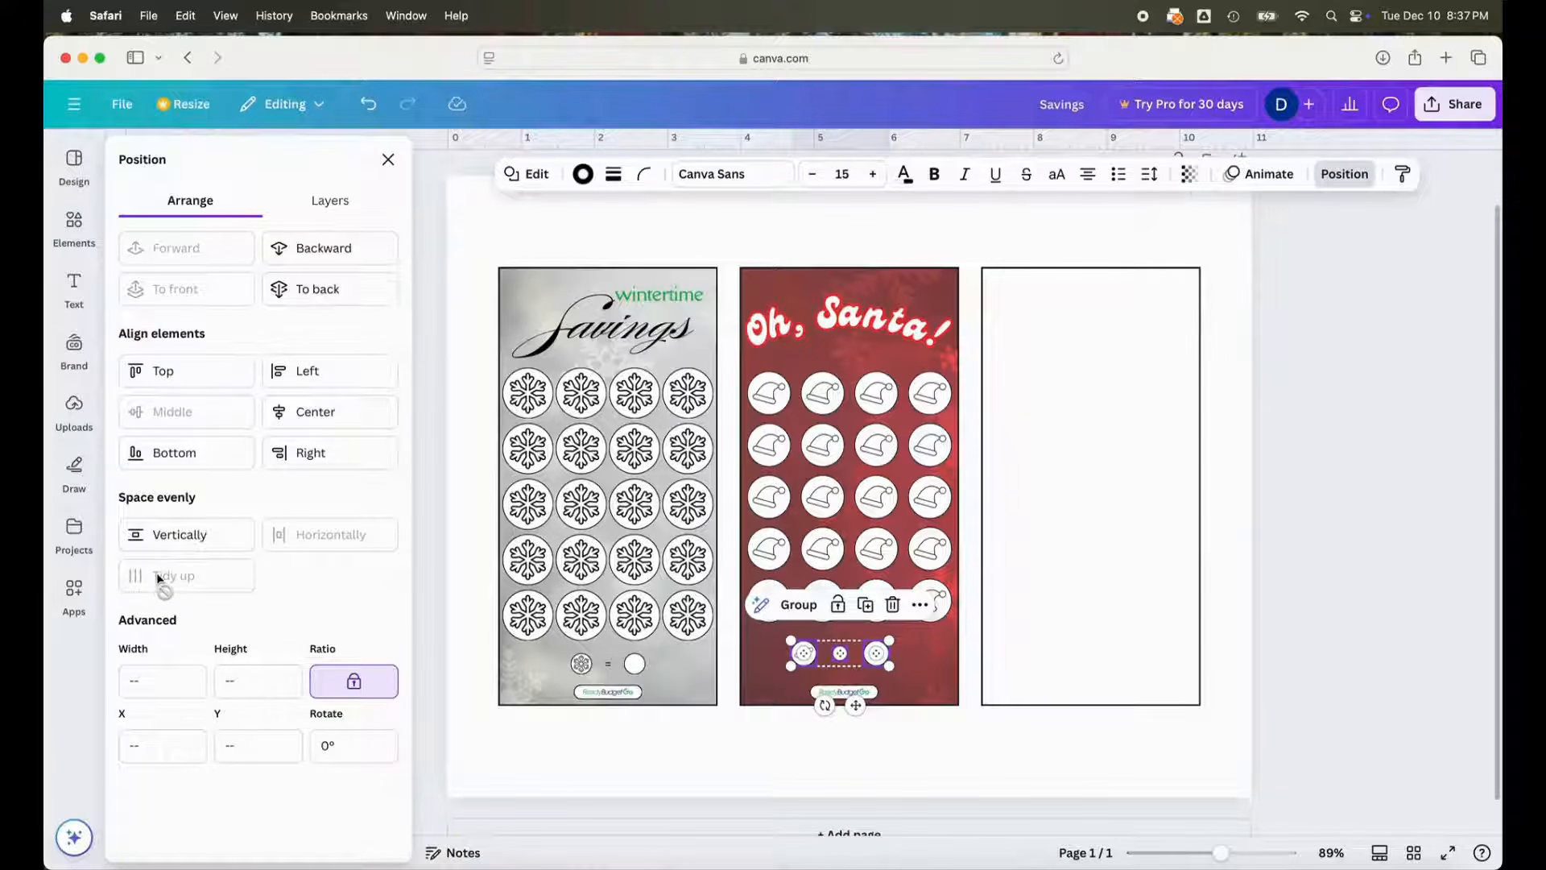
left_click(810, 612)
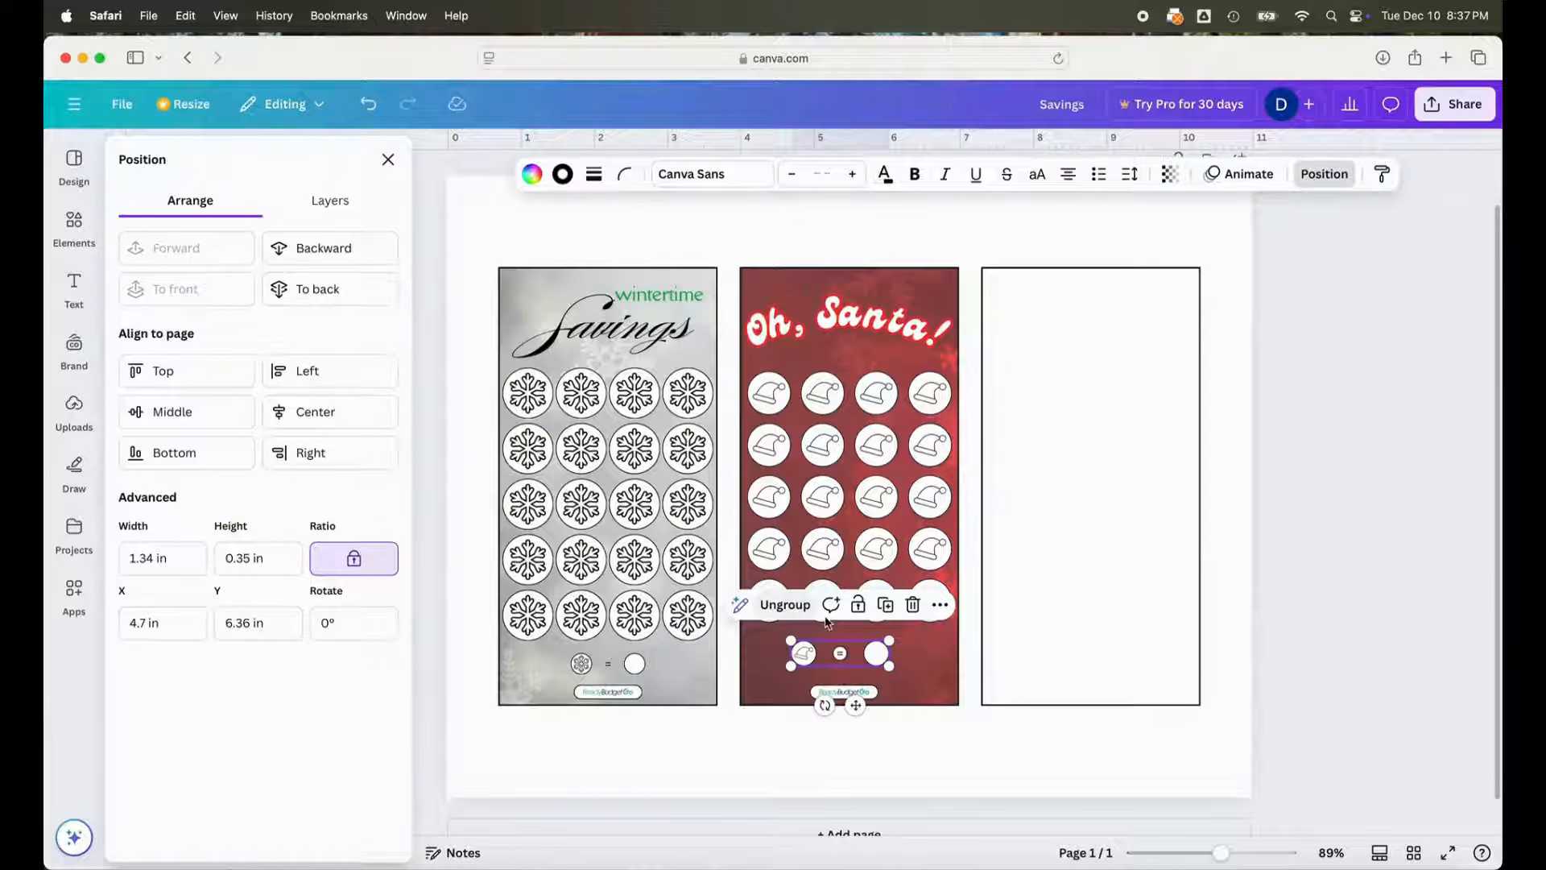
- Center the legend group horizontally on the red panel
left_click(928, 739)
left_click(906, 665)
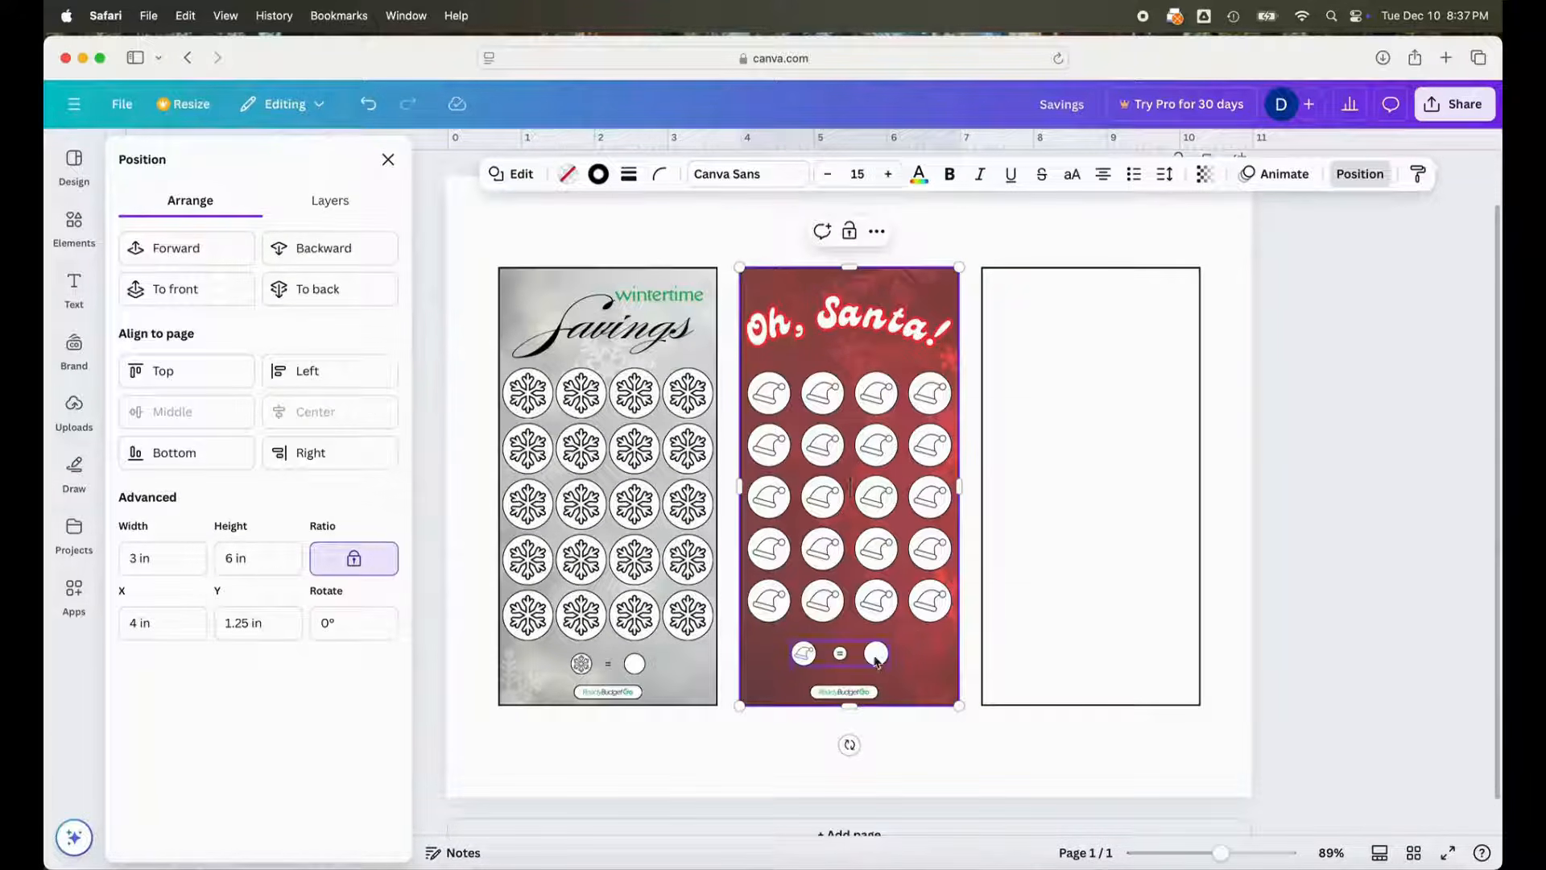
left_click(876, 659)
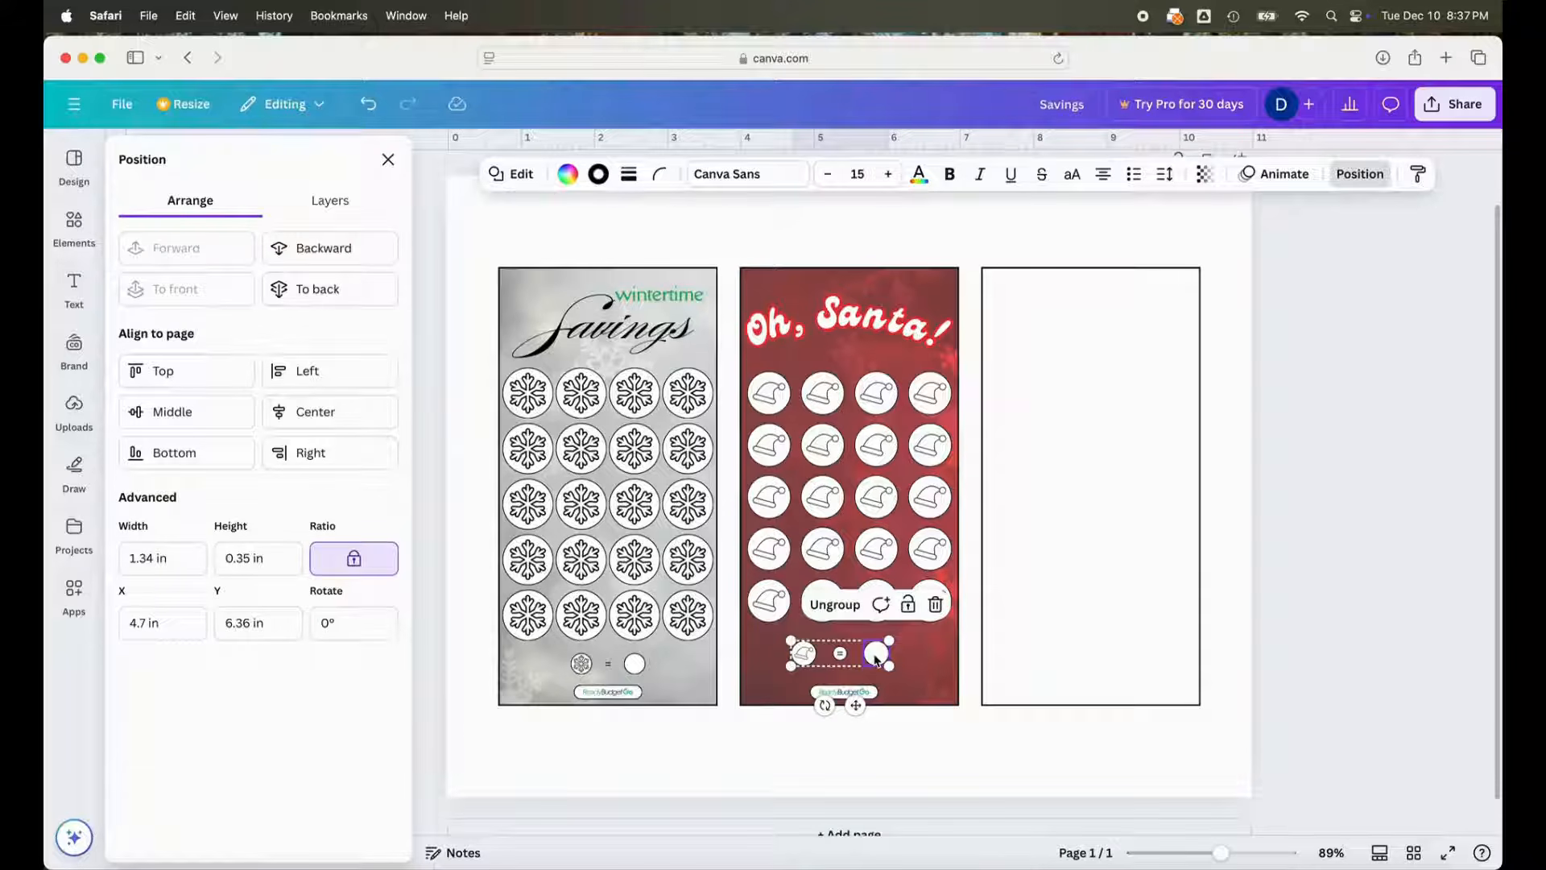
left_click(918, 660, "shift")
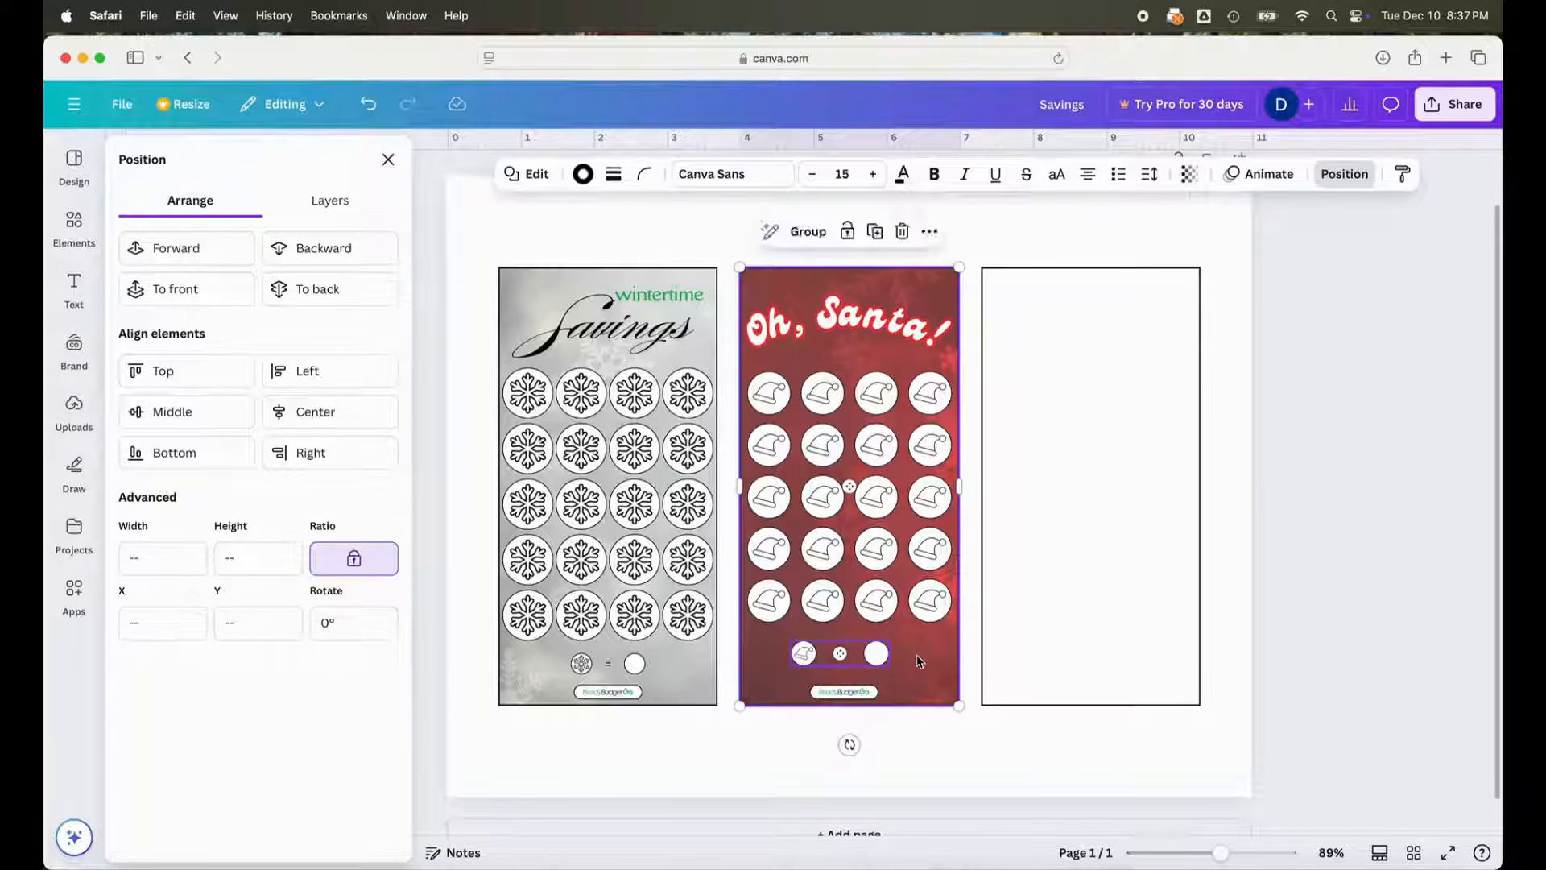
left_click(291, 415)
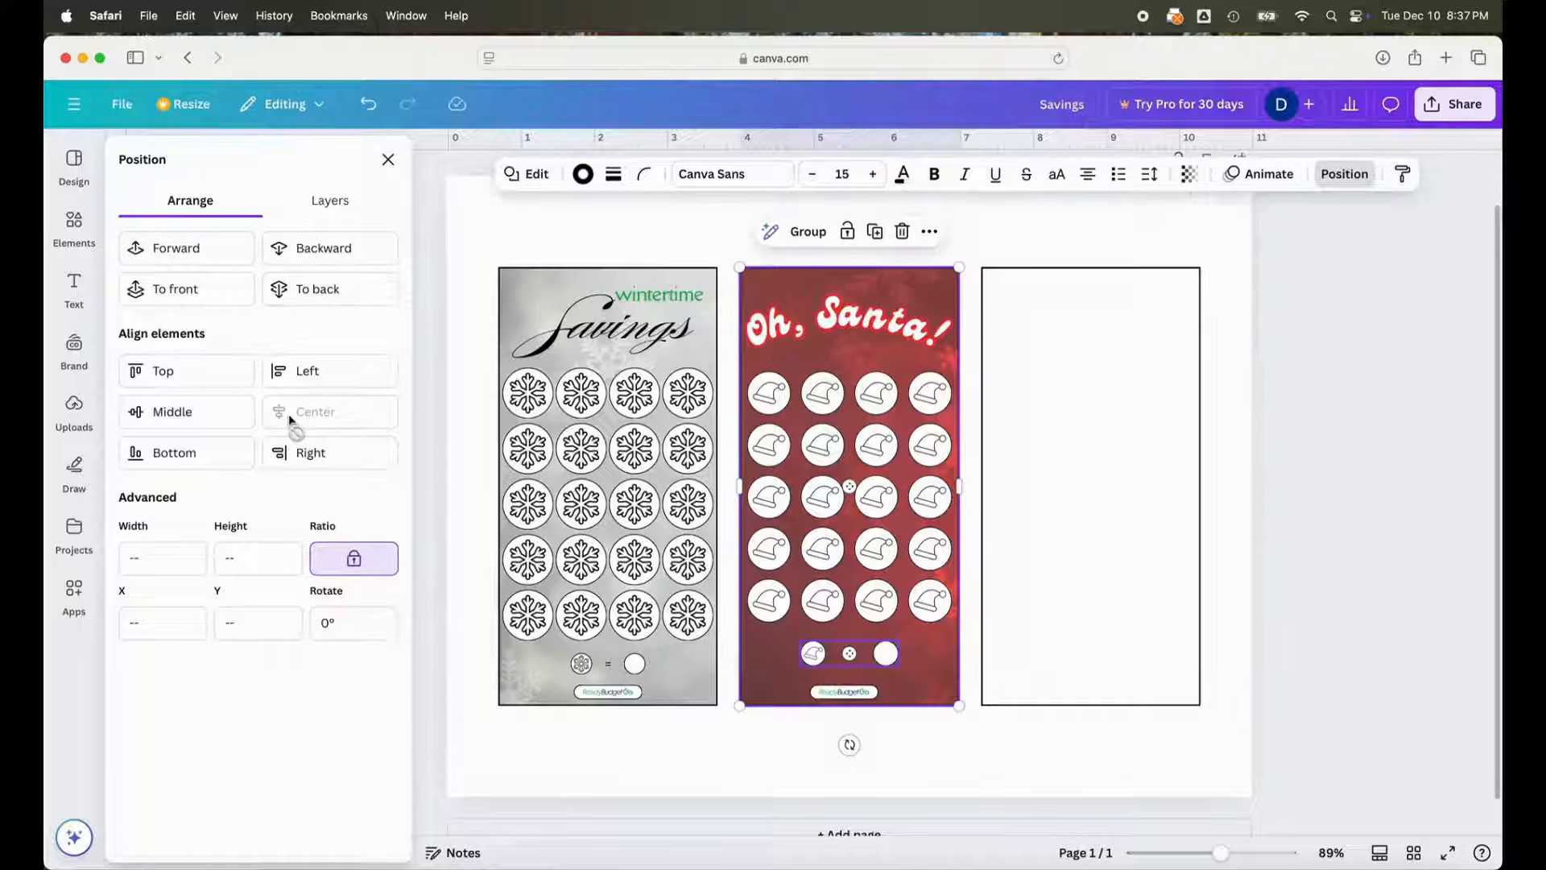
- Center the brand label group horizontally on the red "Oh, Santa!" panel
left_click(843, 694, "shift")
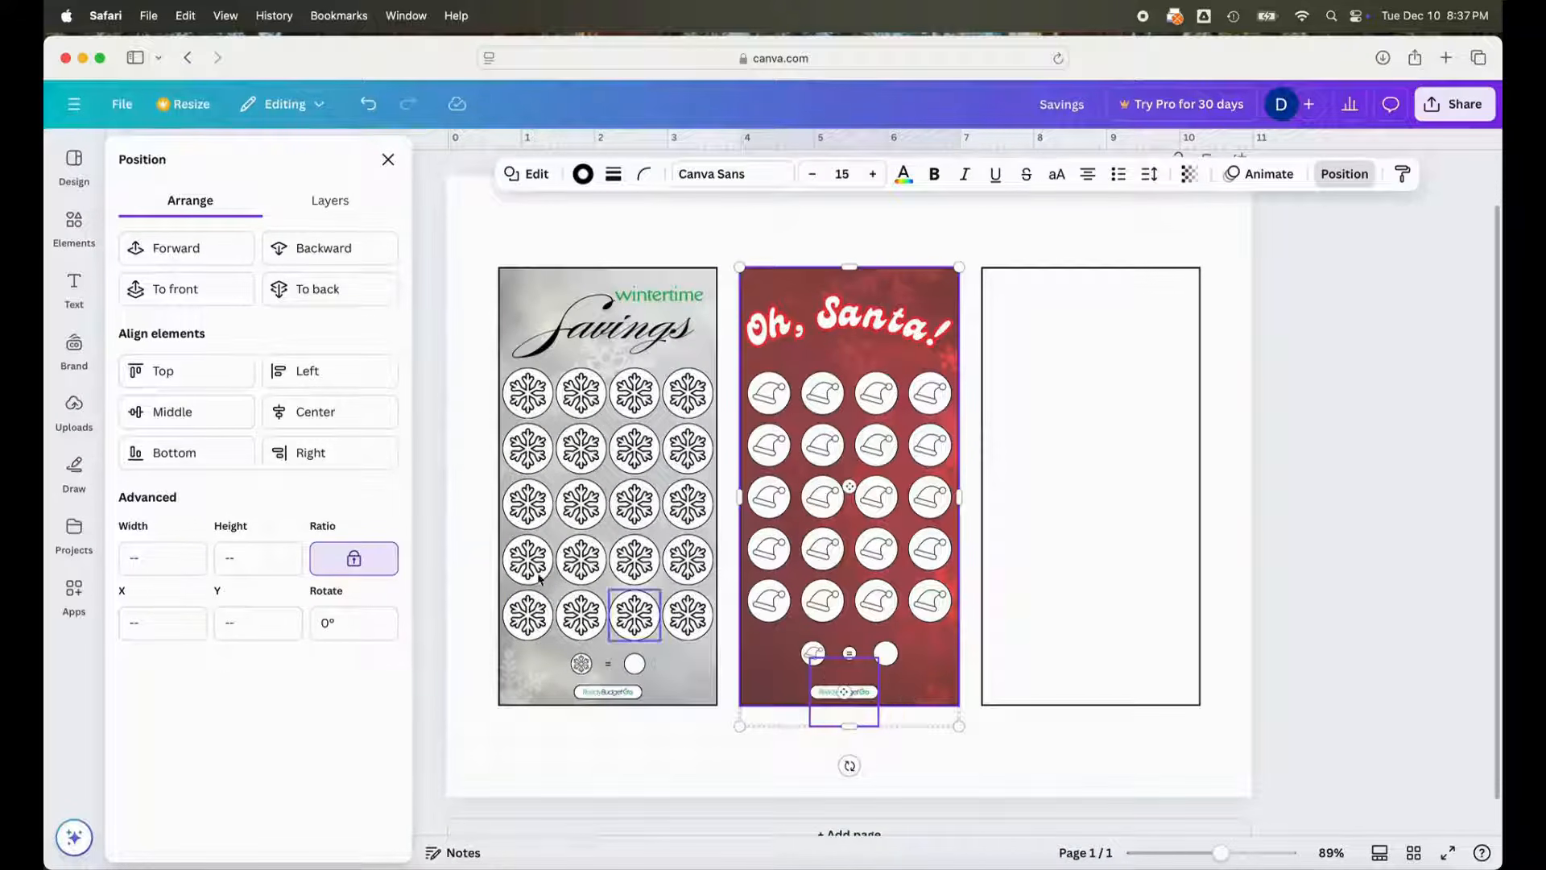
left_click(319, 412)
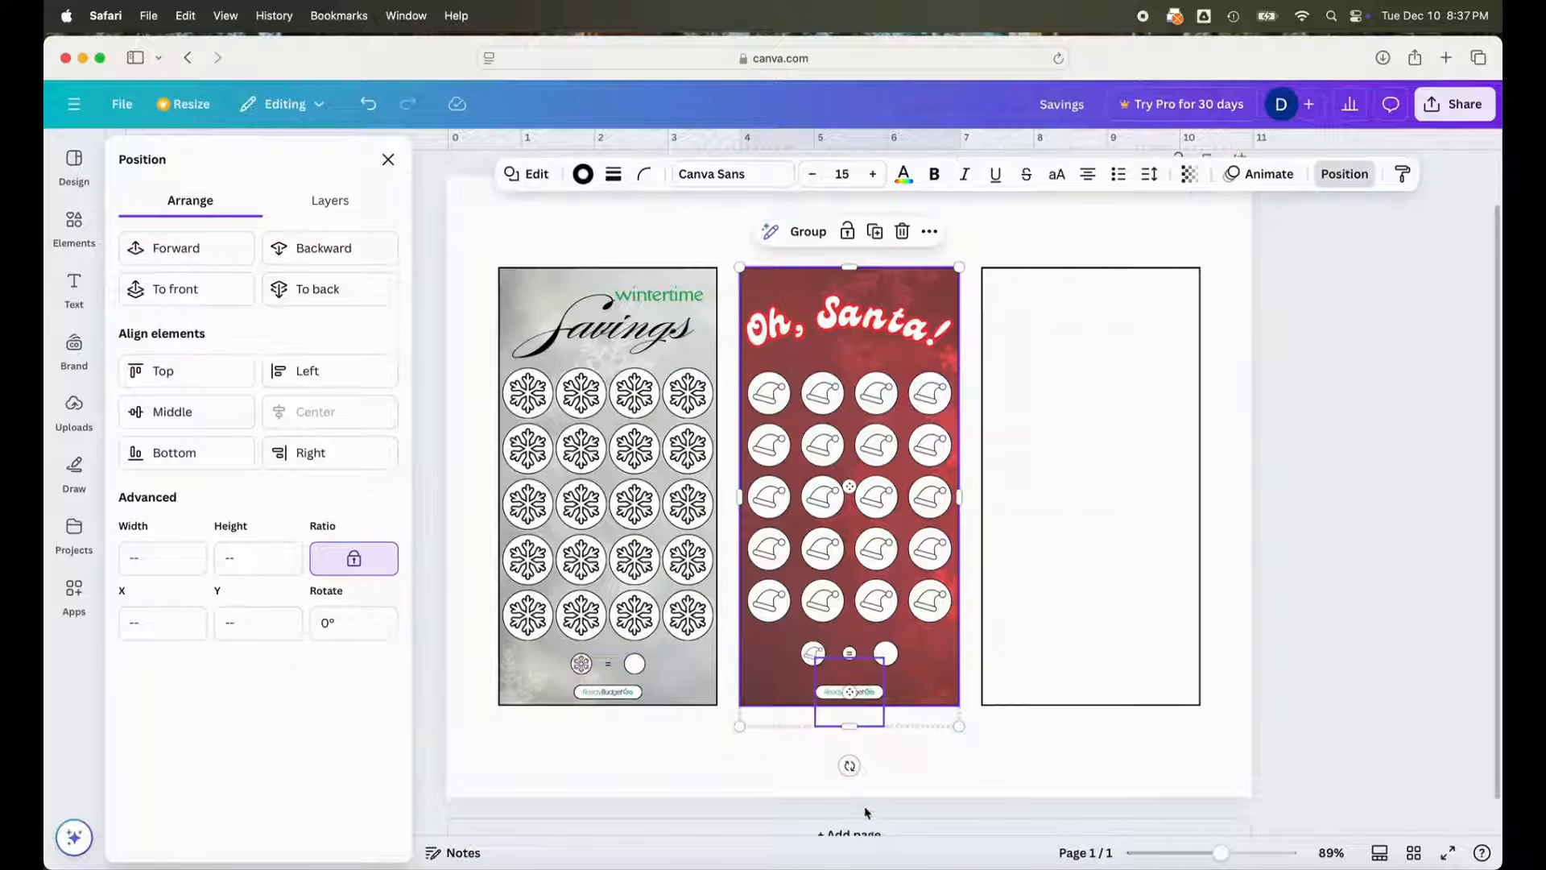
left_click(908, 757)
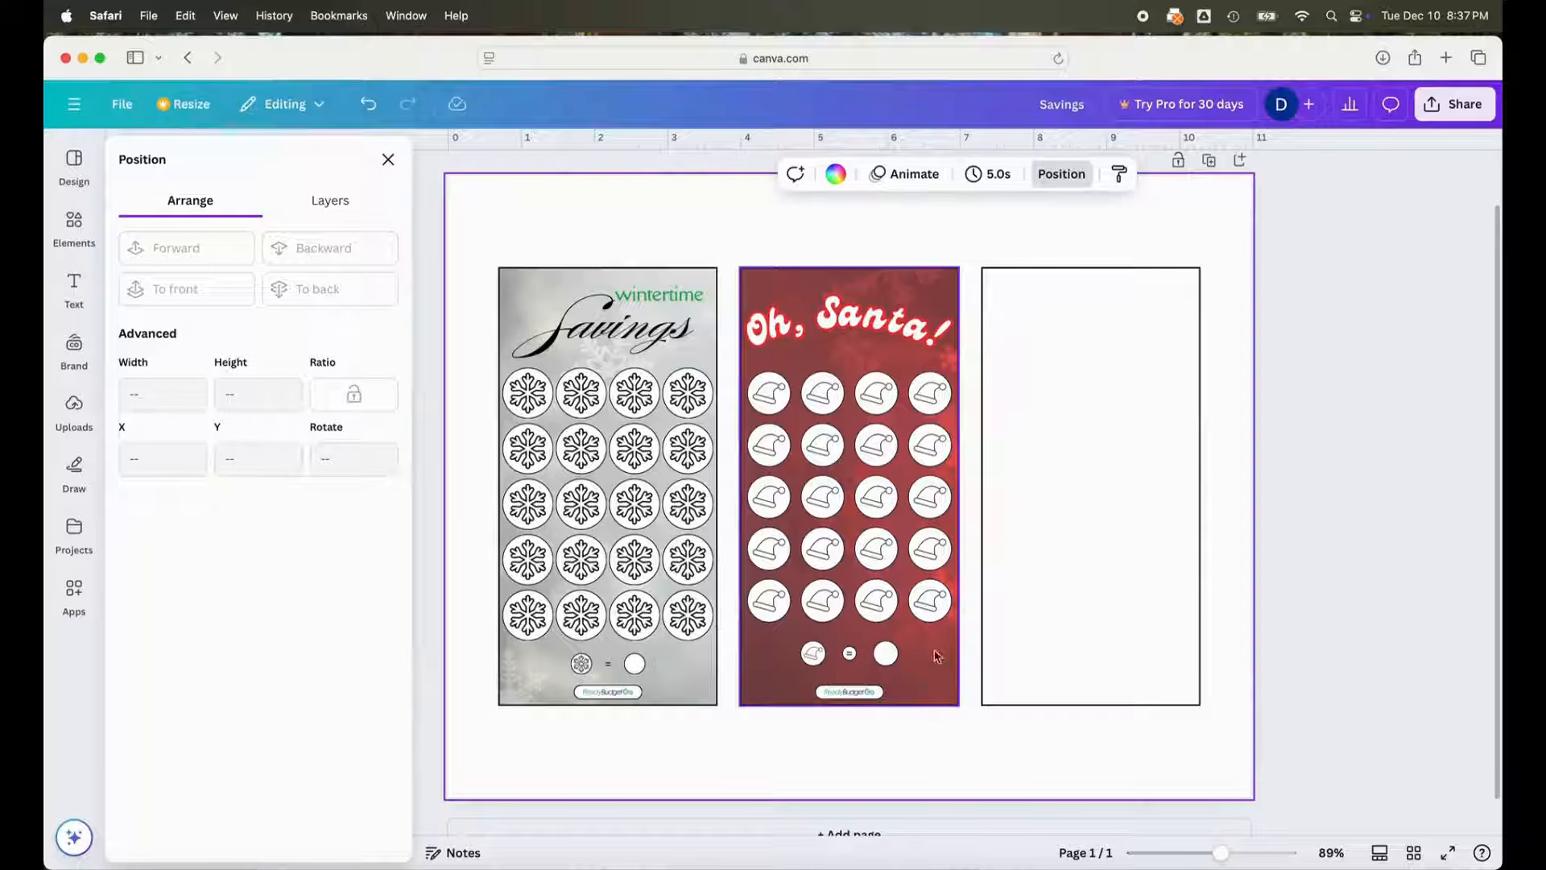
- Select the red background image of the "Oh, Santa!" card among the layers and set its transparency to 80
left_click(933, 675)
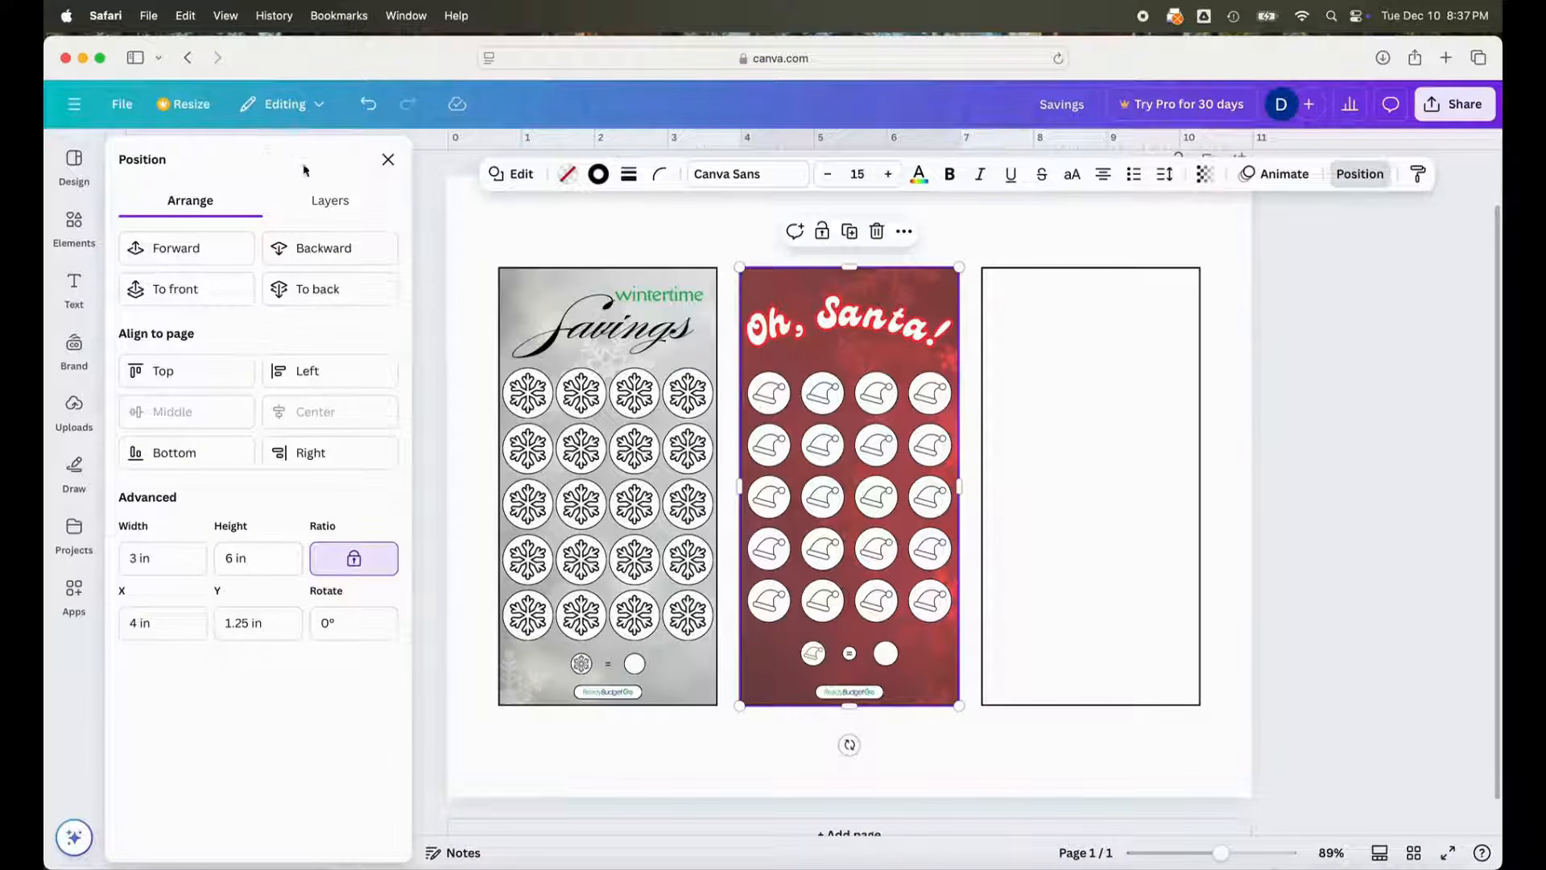
left_click(296, 209)
scroll(246, 358, "down", 5)
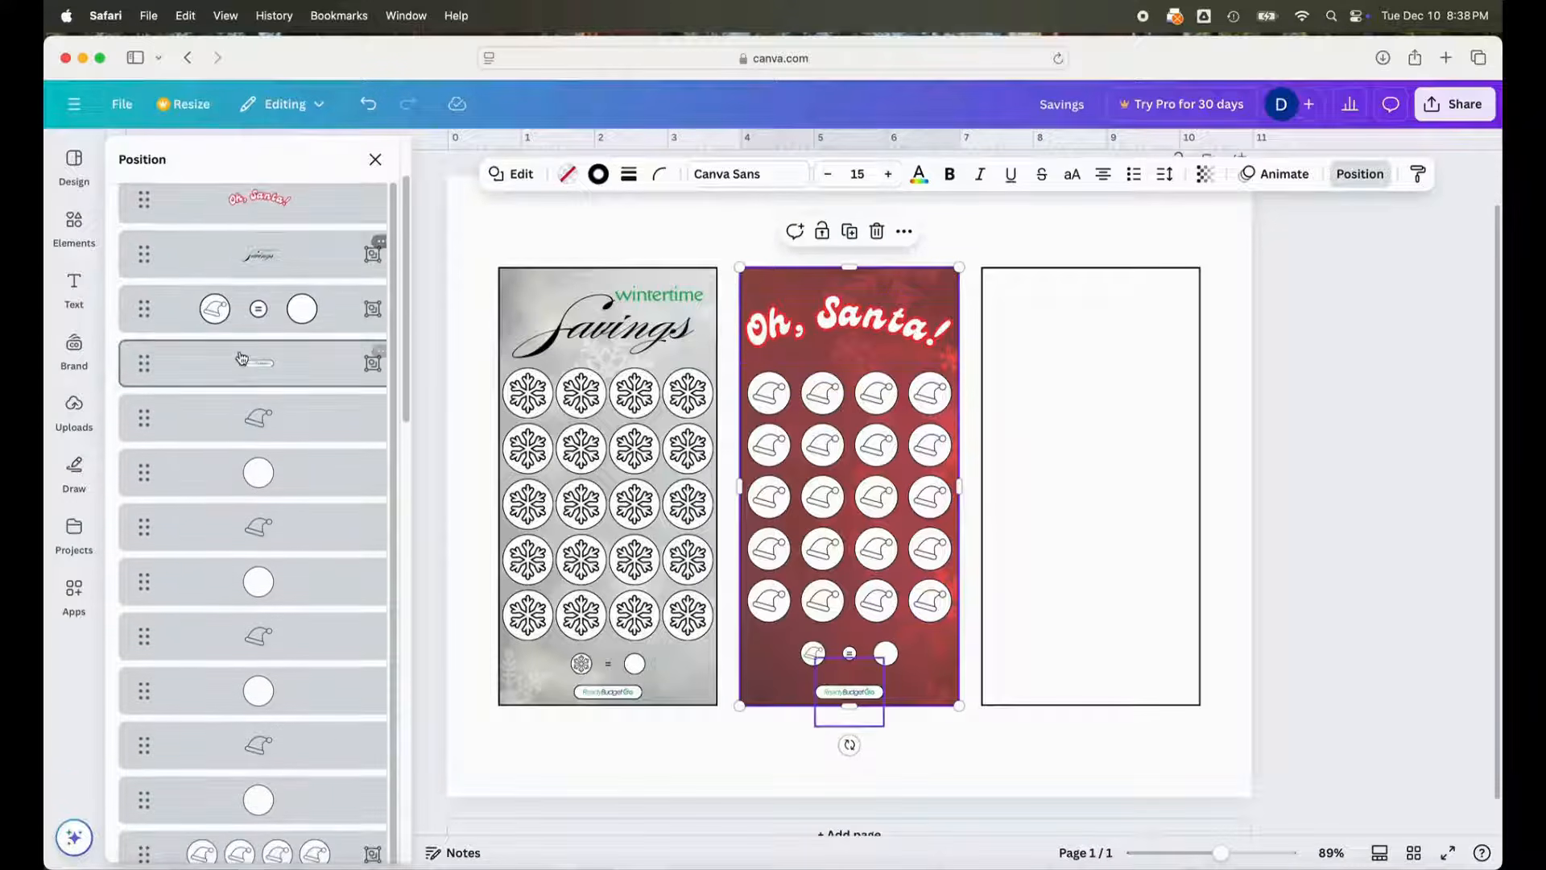
scroll(248, 361, "down", 10)
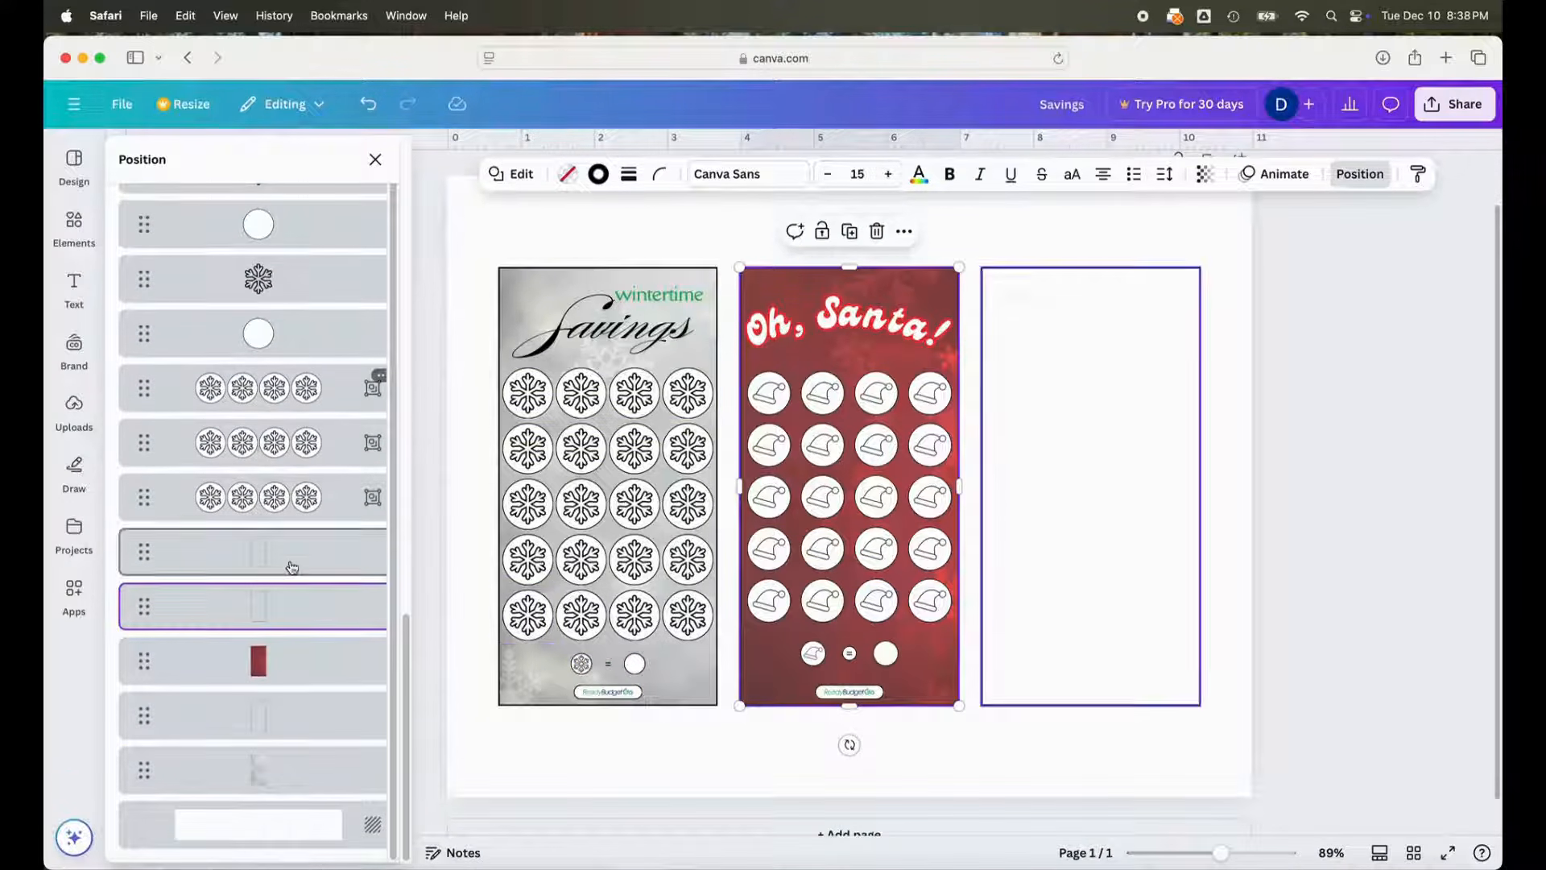
left_click(303, 670)
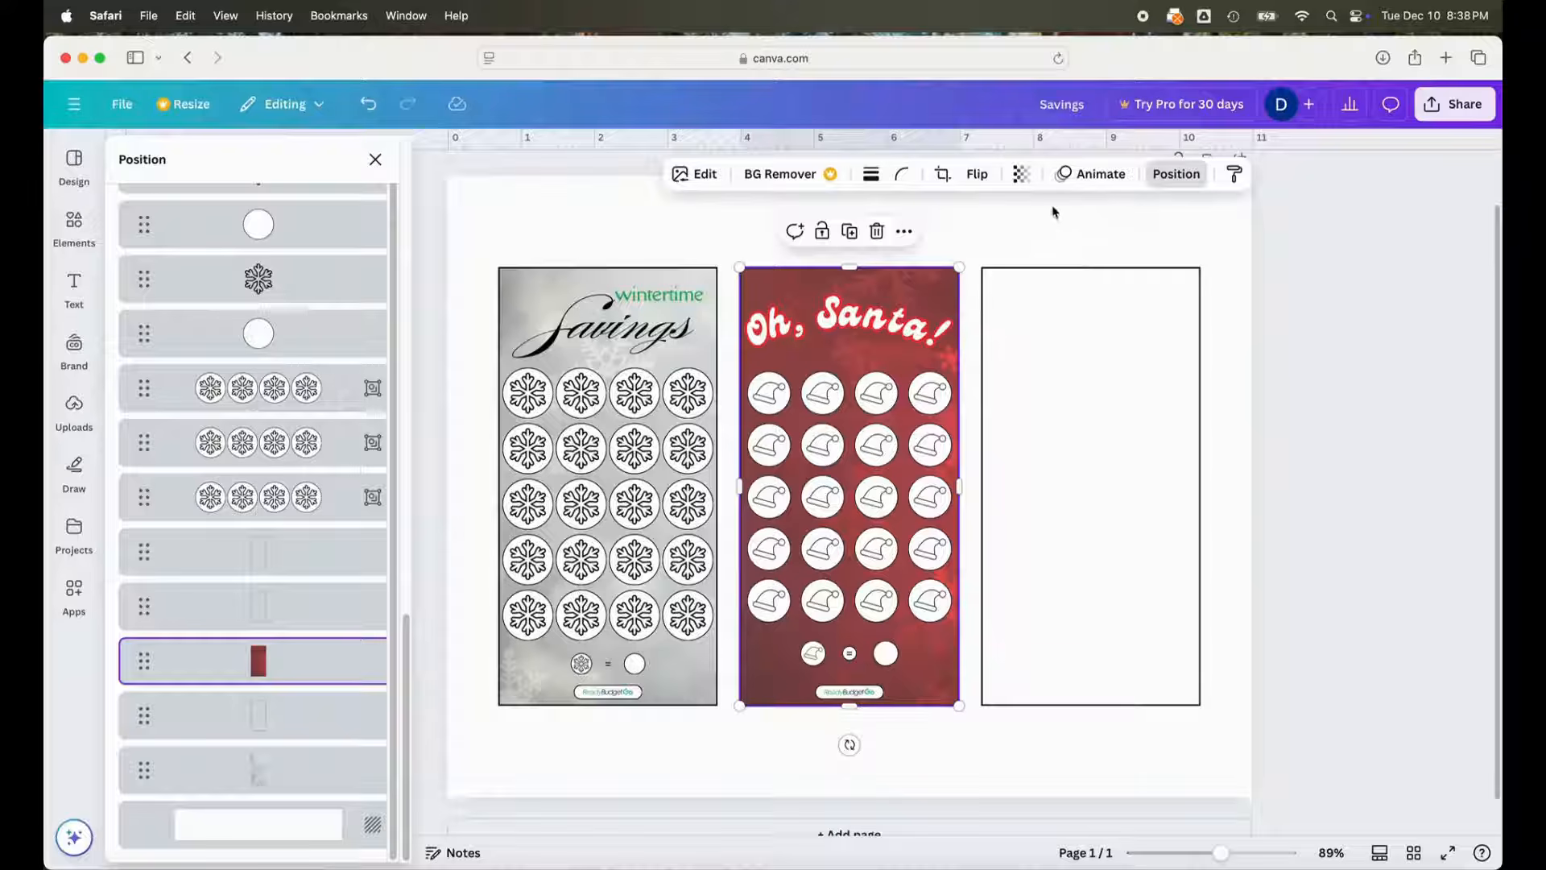
left_click(1024, 175)
left_click_drag(1035, 254, 1037, 251)
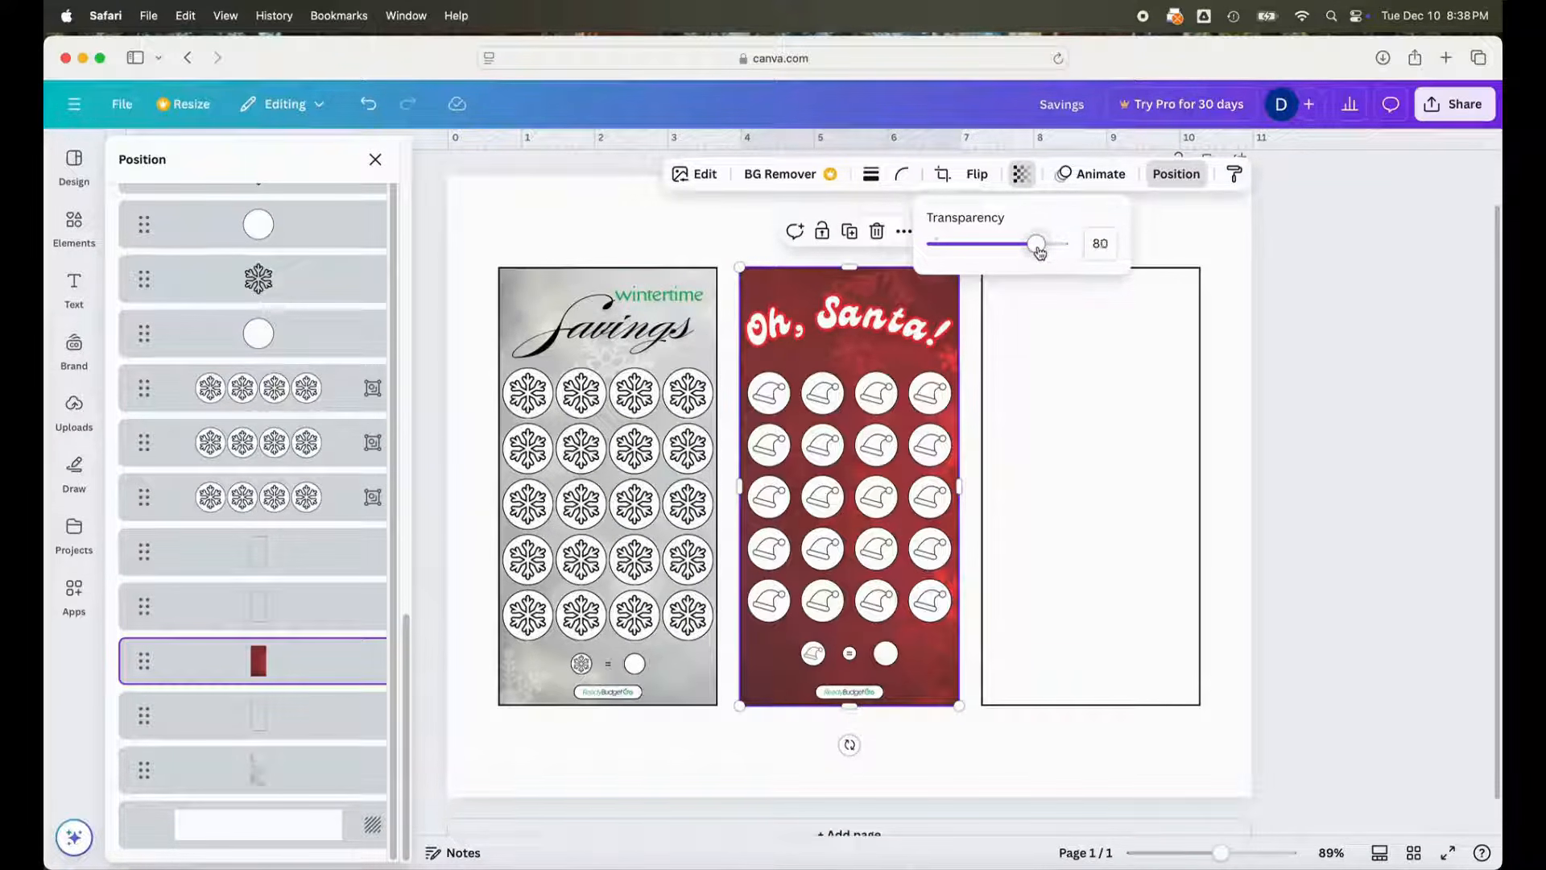
left_click(1068, 555)
left_click(1233, 416)
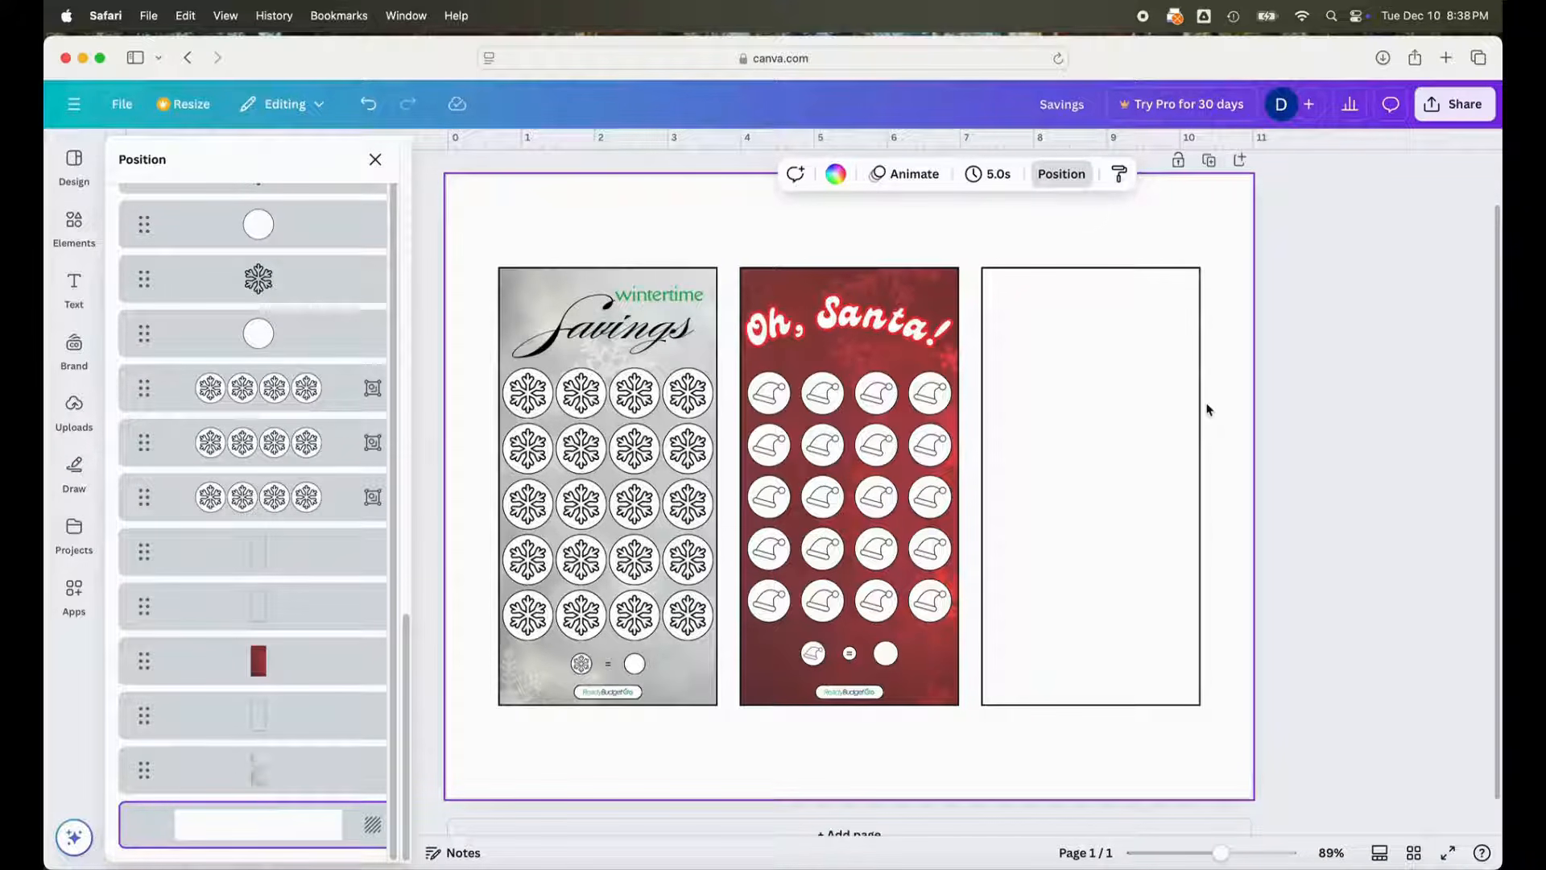
- Search the design elements for "winter background"
left_click(375, 158)
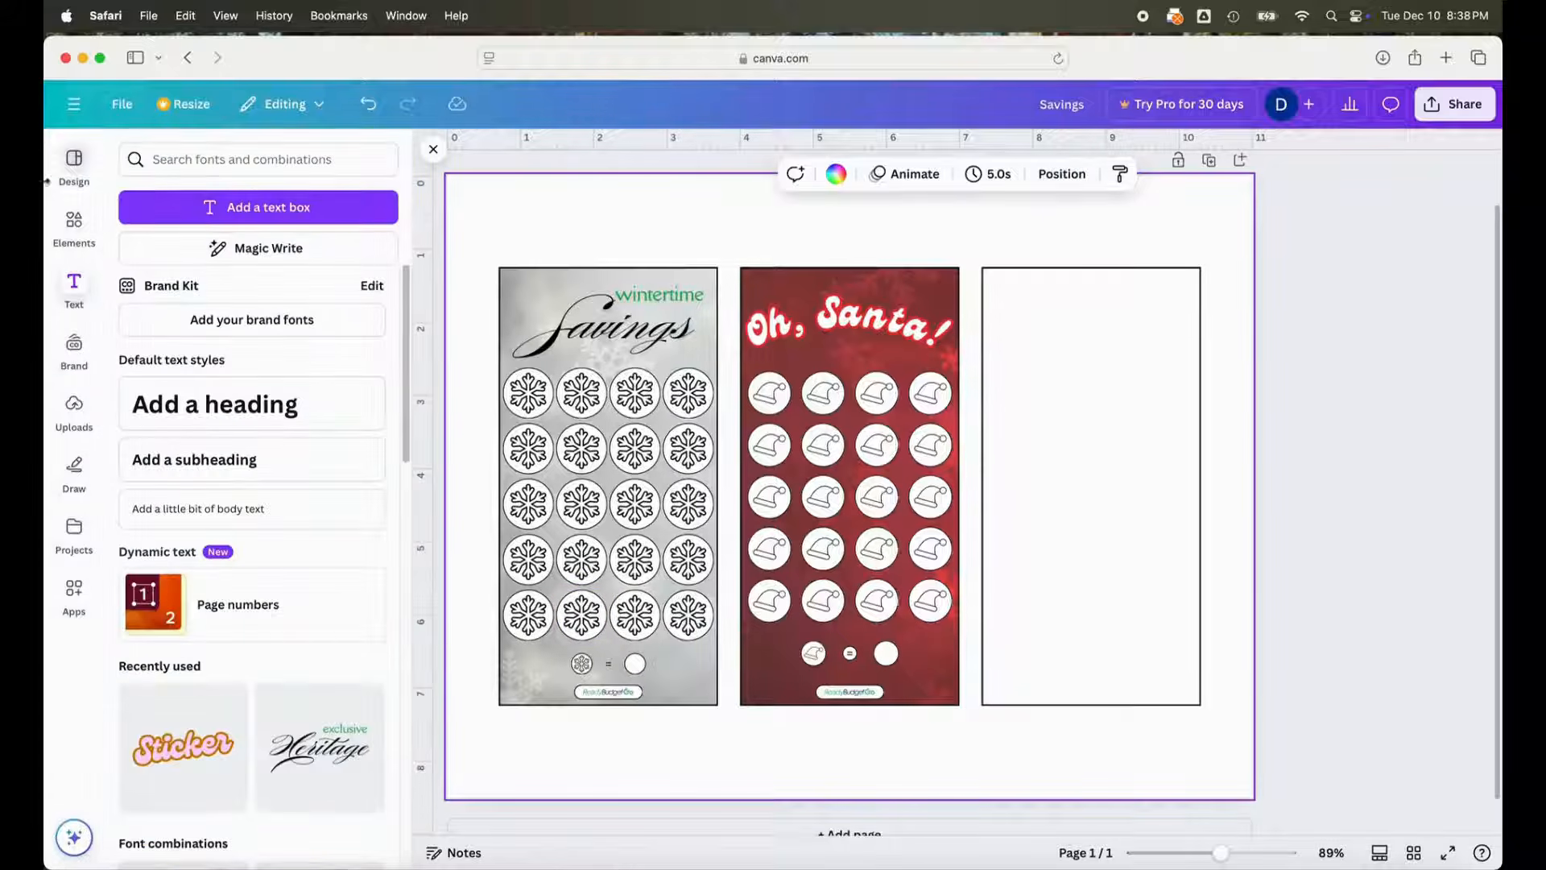
left_click(71, 224)
left_click(160, 161)
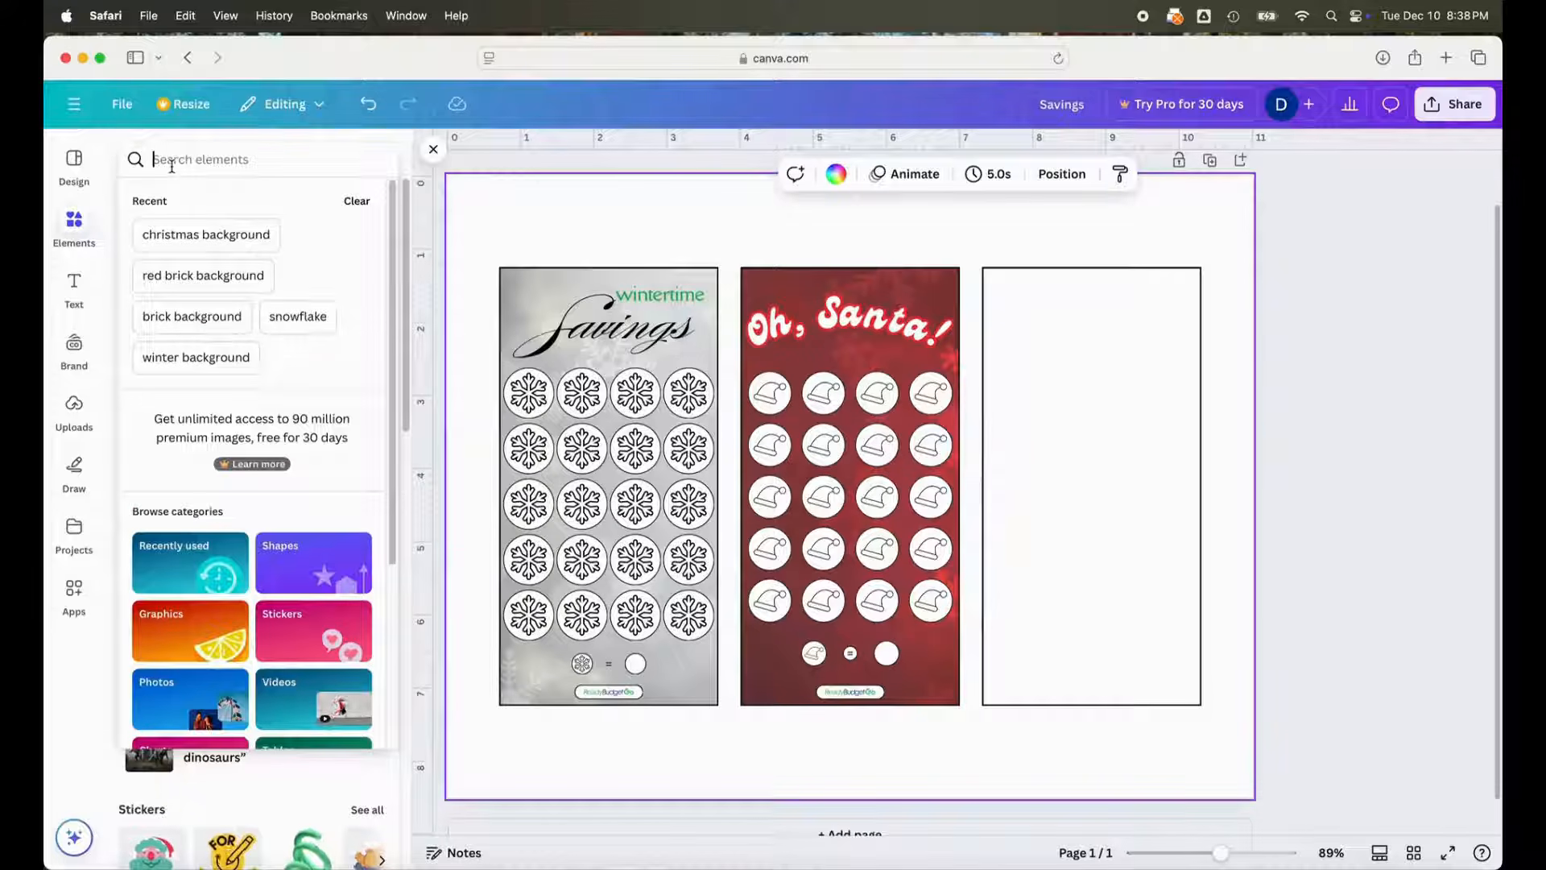
type("winter")
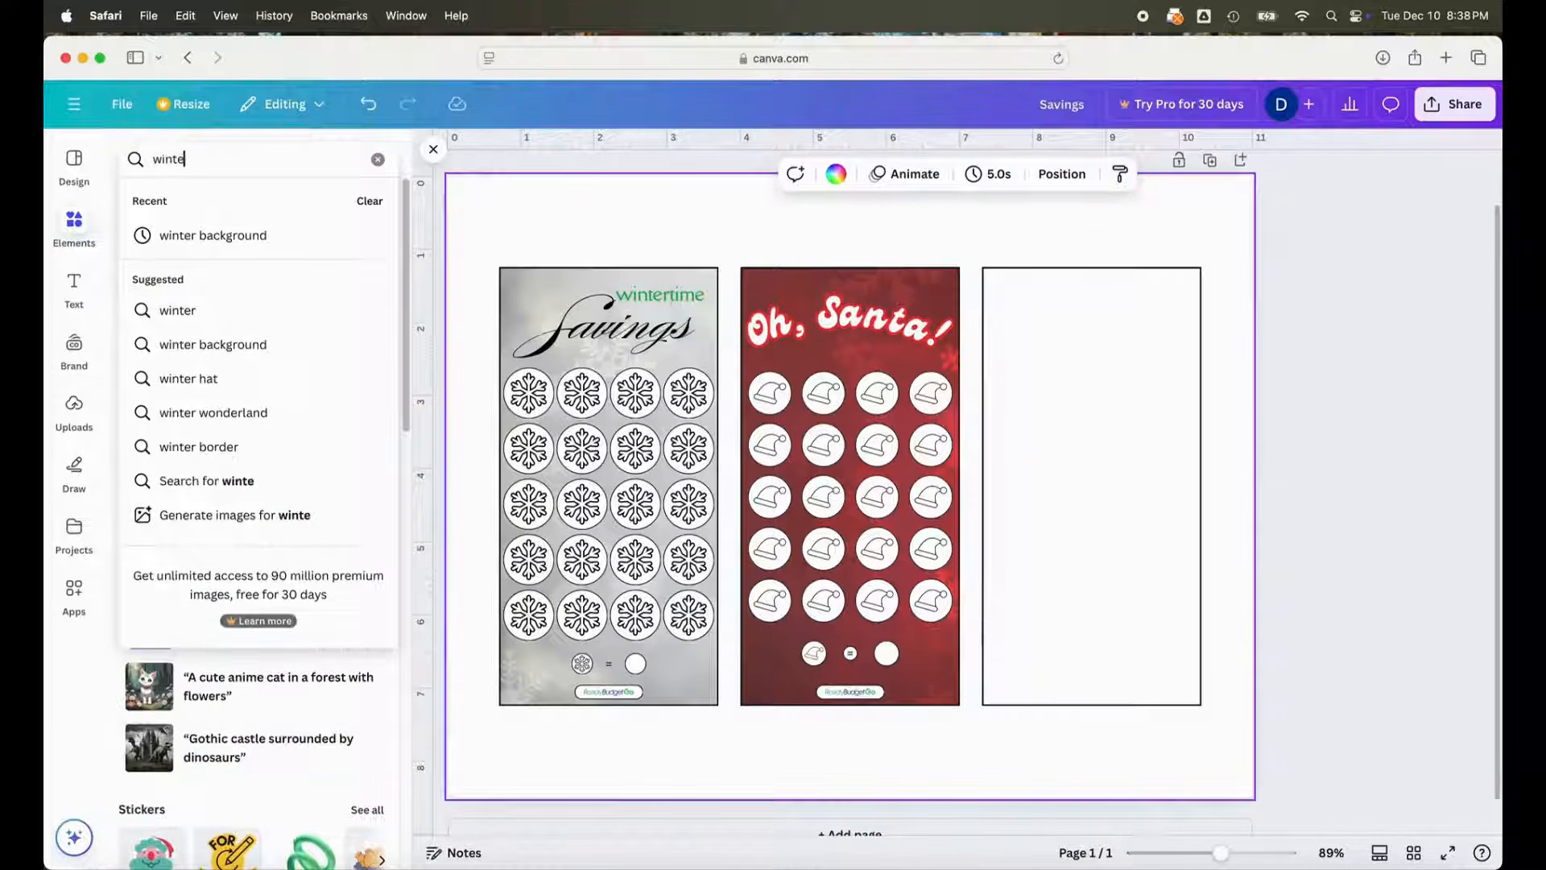
left_click(171, 240)
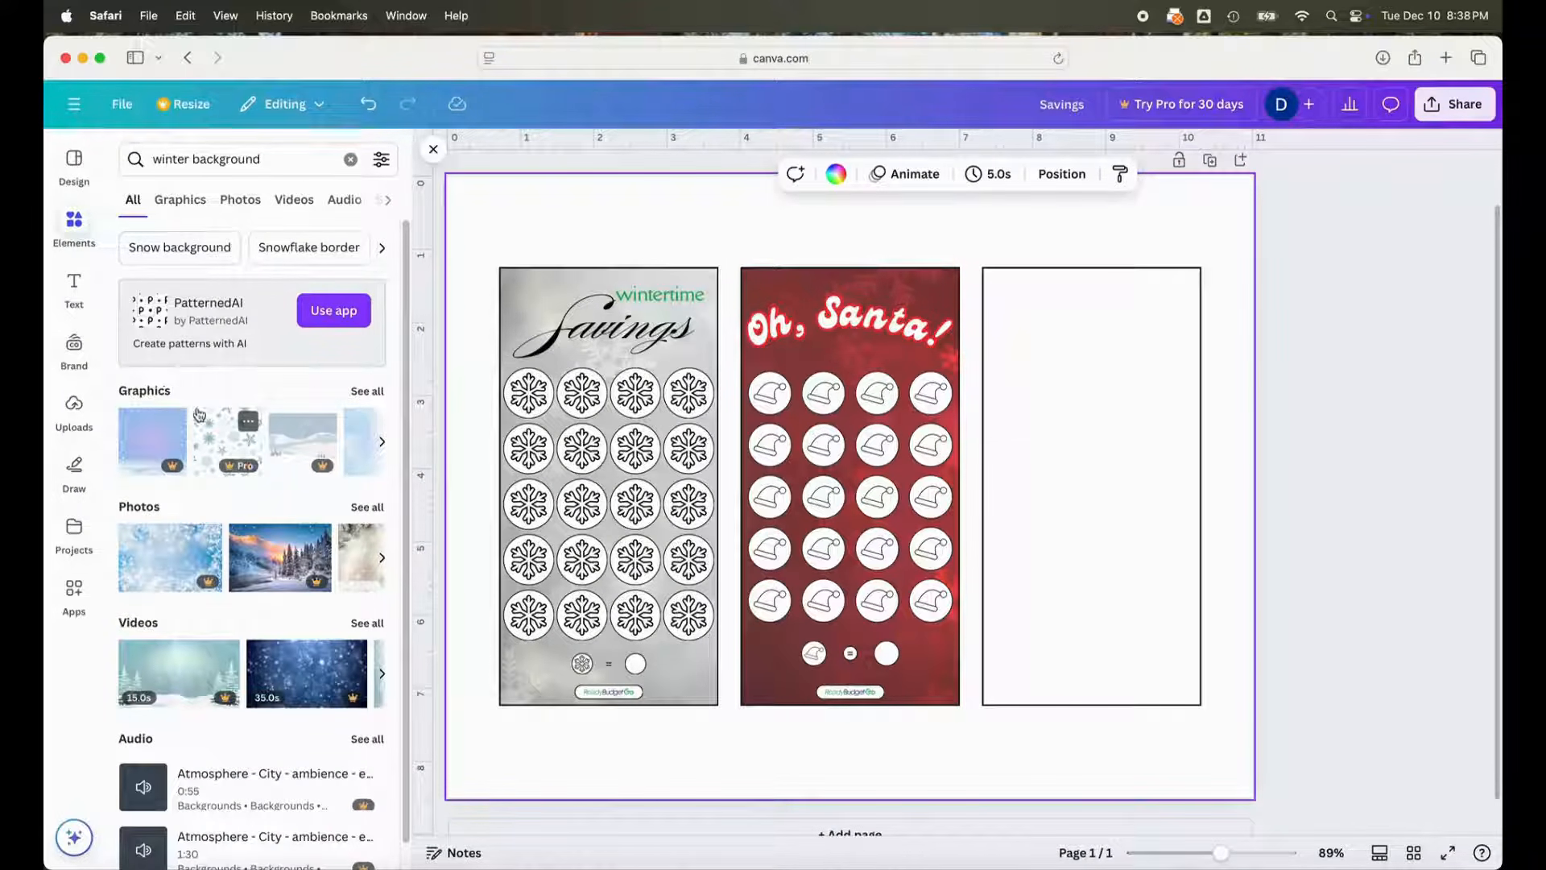
- Limit the results to graphics and add the light blue background with the white floral pattern to the page
scroll(199, 415, "down", 1)
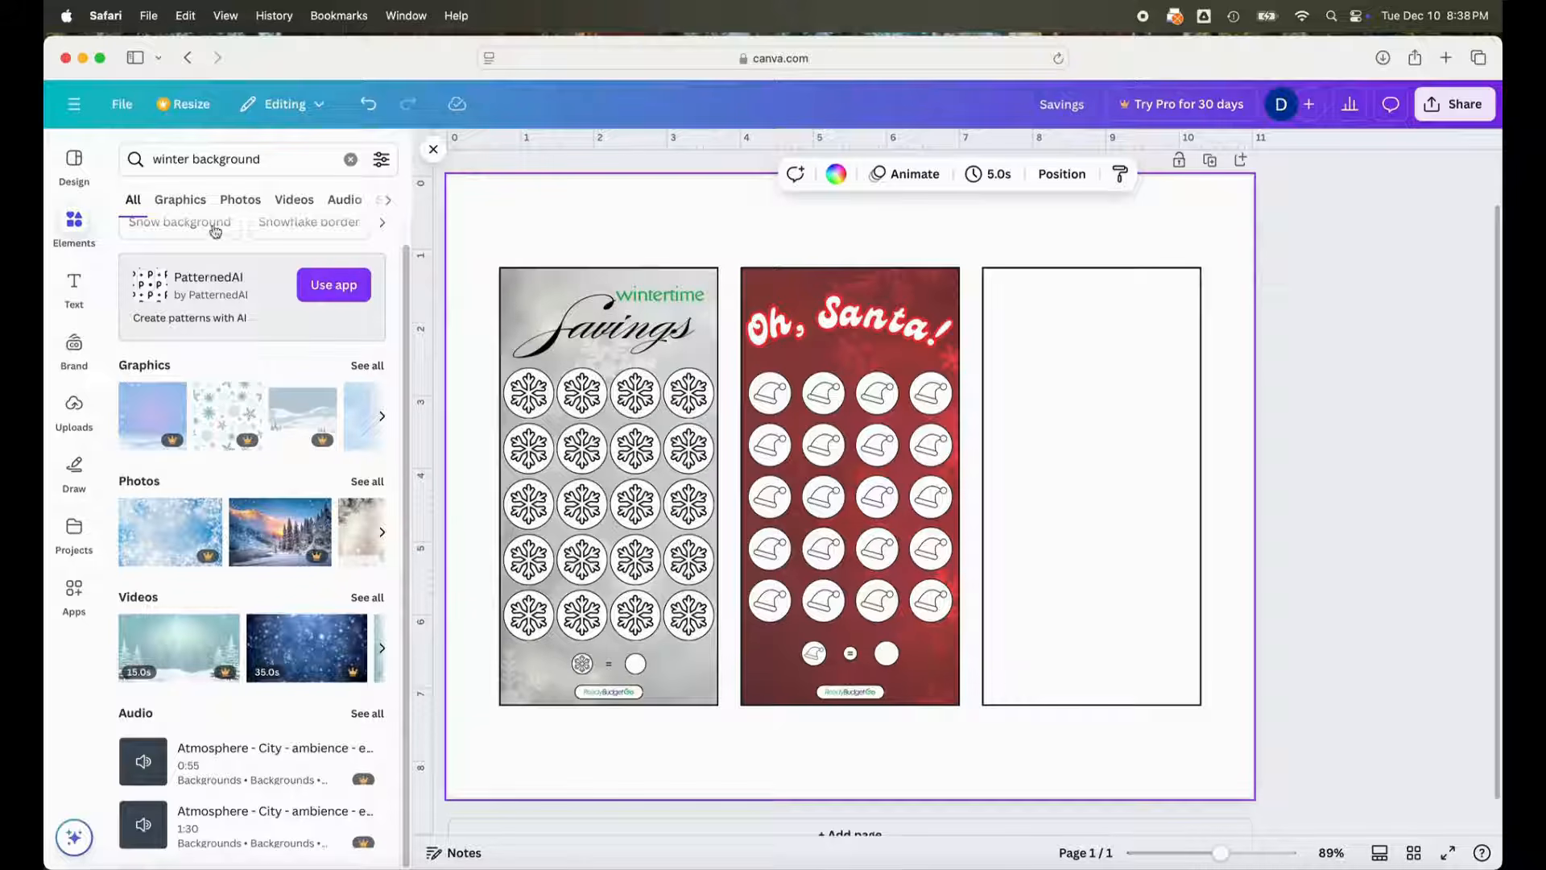
left_click(180, 200)
scroll(199, 696, "down", 5)
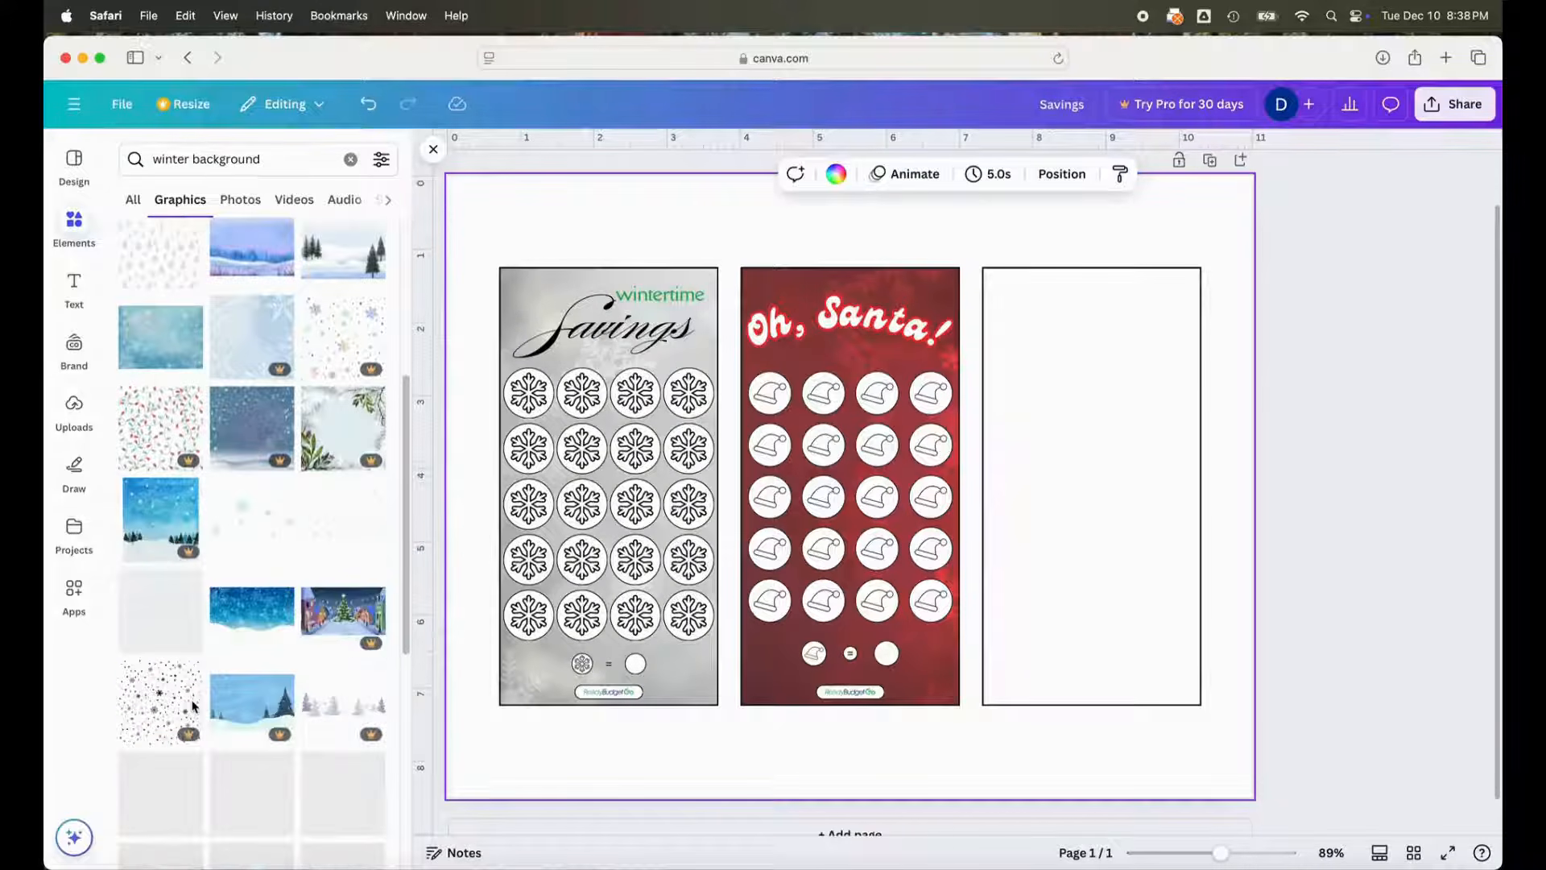
scroll(199, 696, "down", 2)
scroll(207, 691, "down", 5)
scroll(207, 691, "down", 3)
scroll(207, 691, "down", 3)
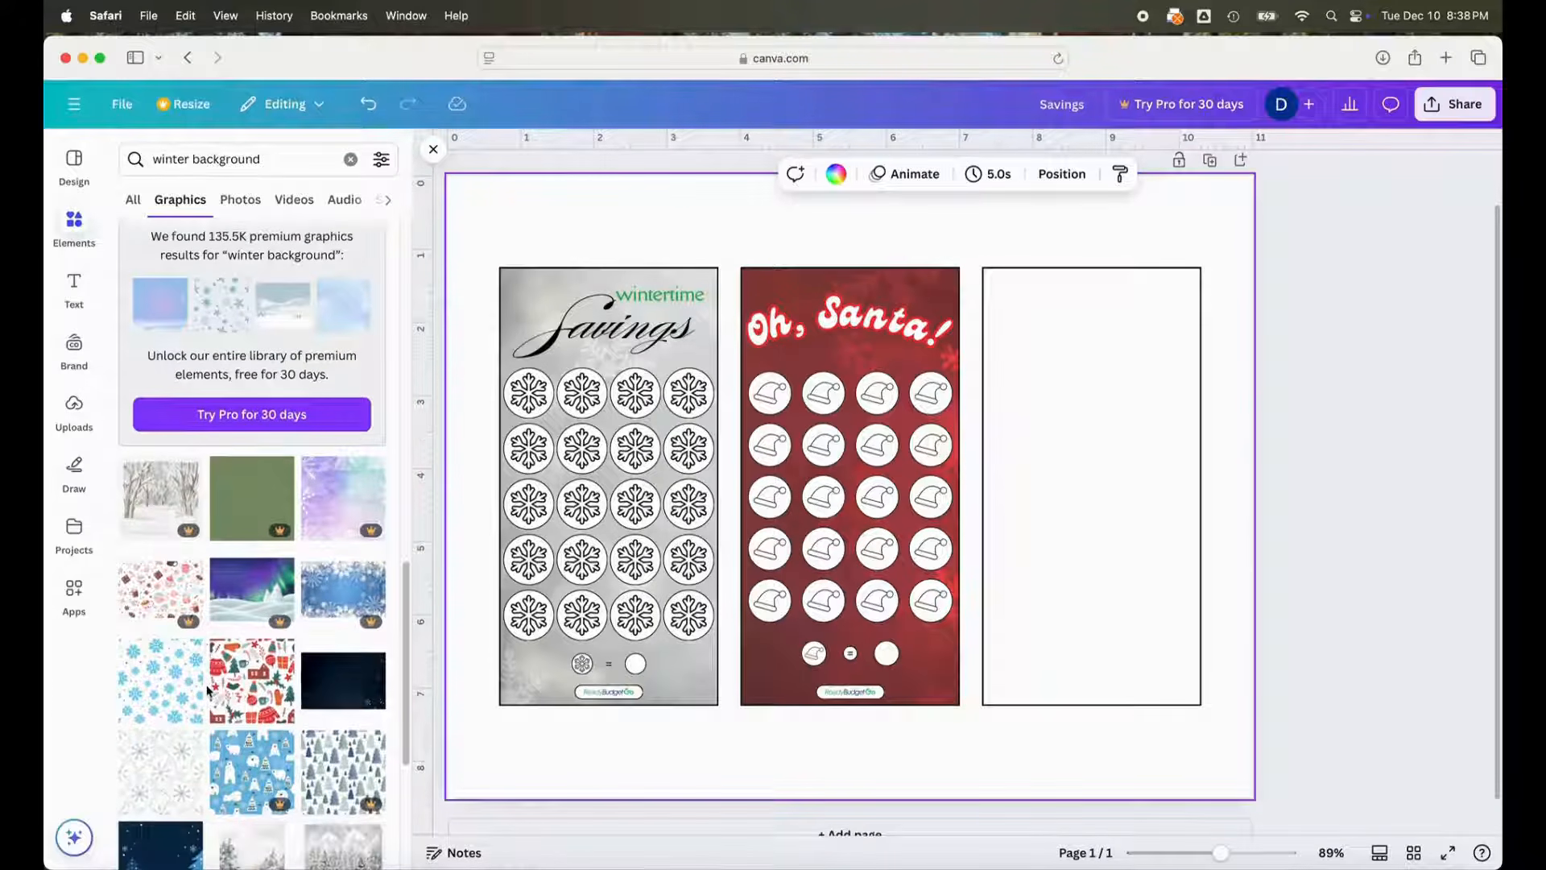
scroll(207, 691, "down", 1)
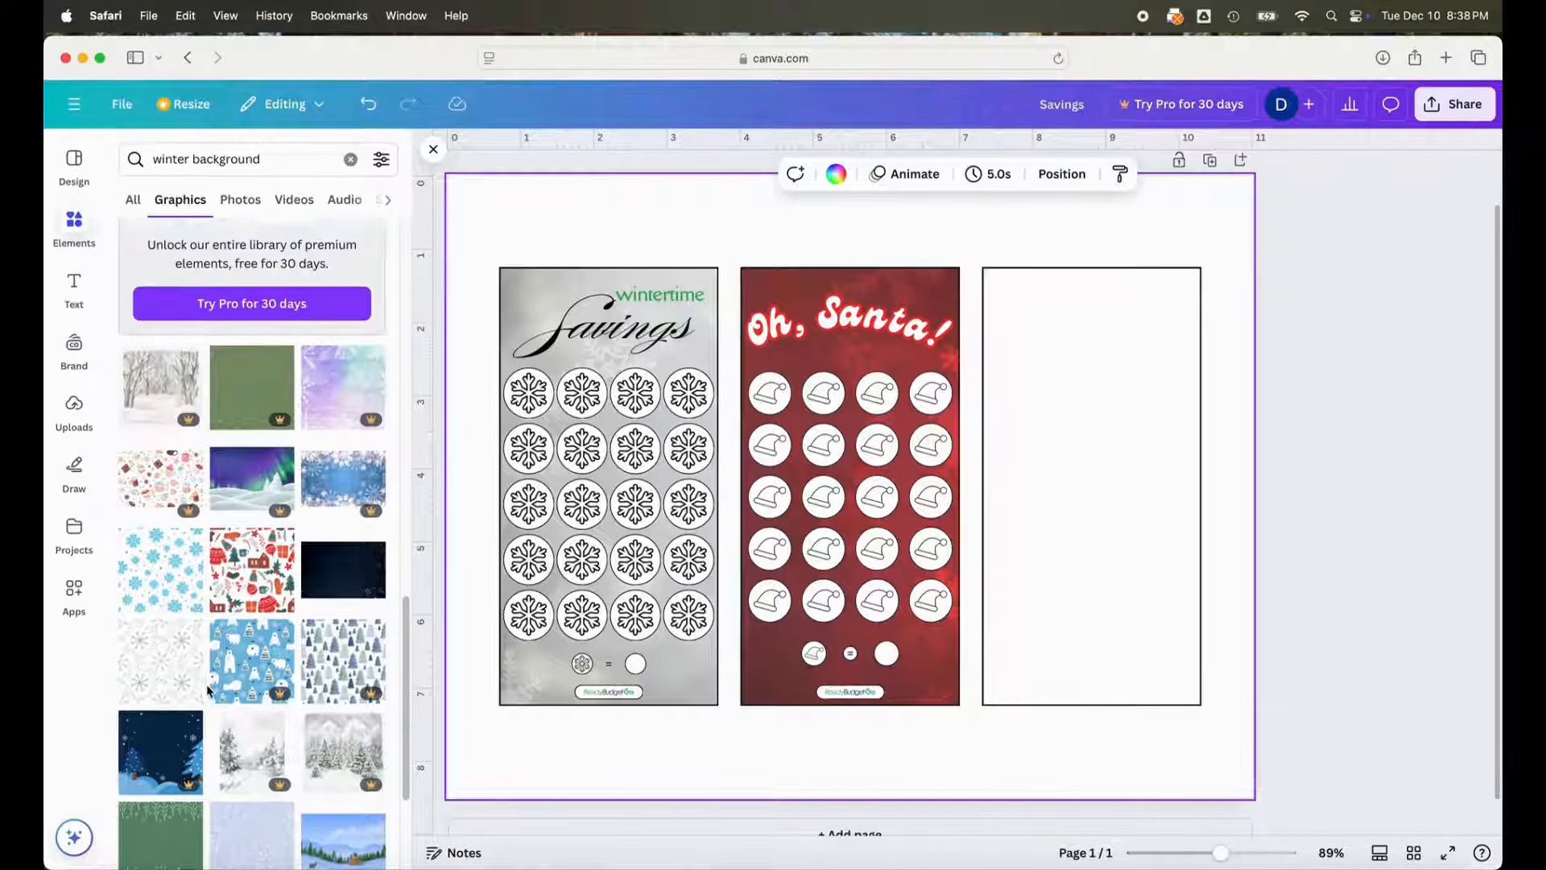
scroll(206, 684, "down", 2)
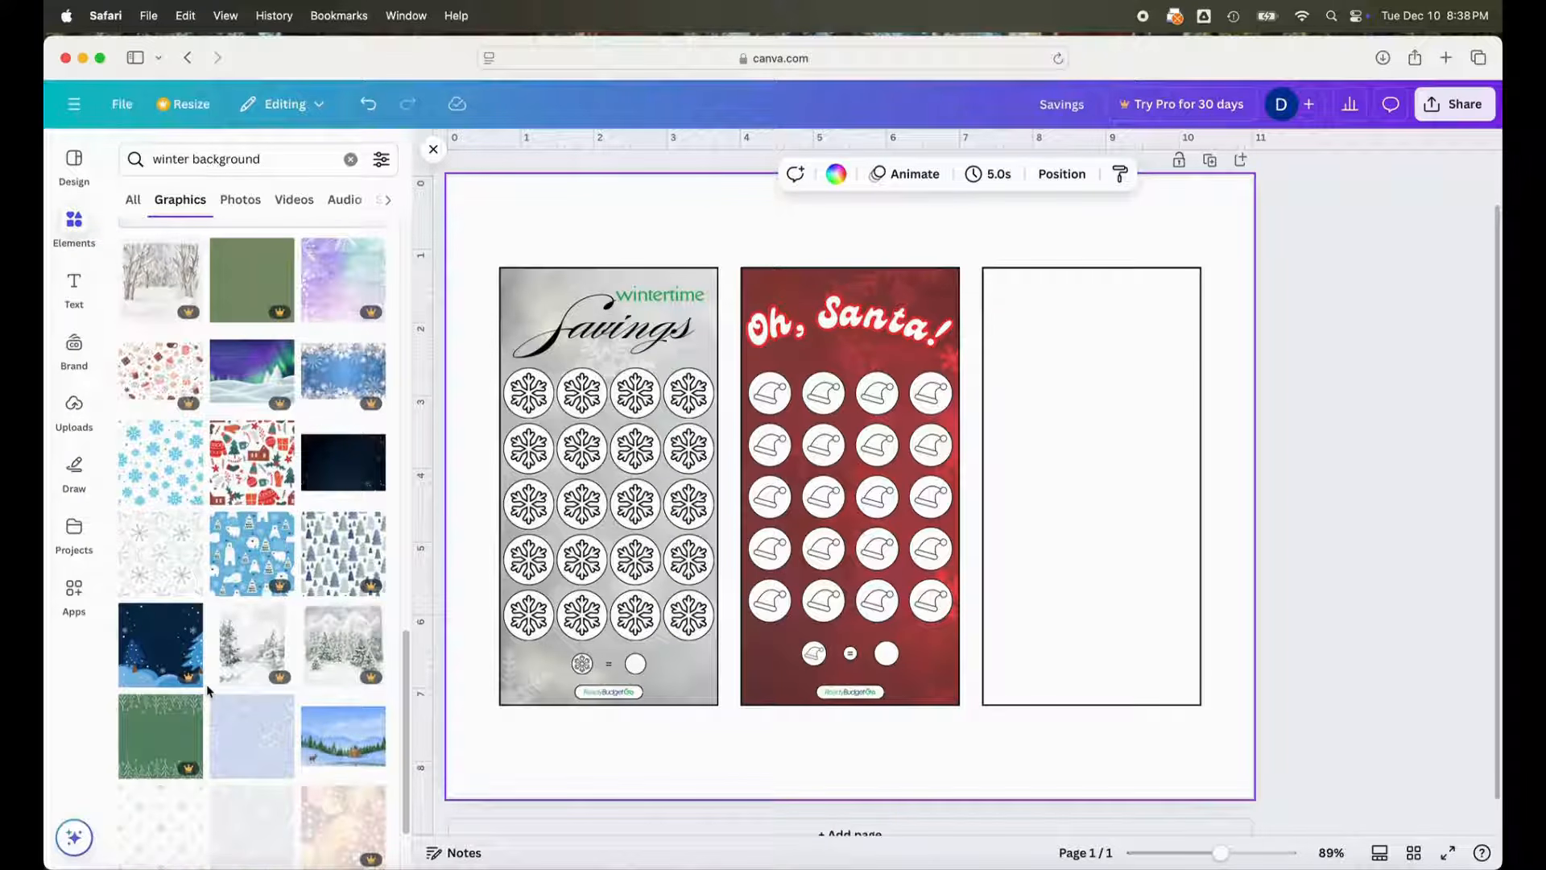
scroll(207, 684, "down", 2)
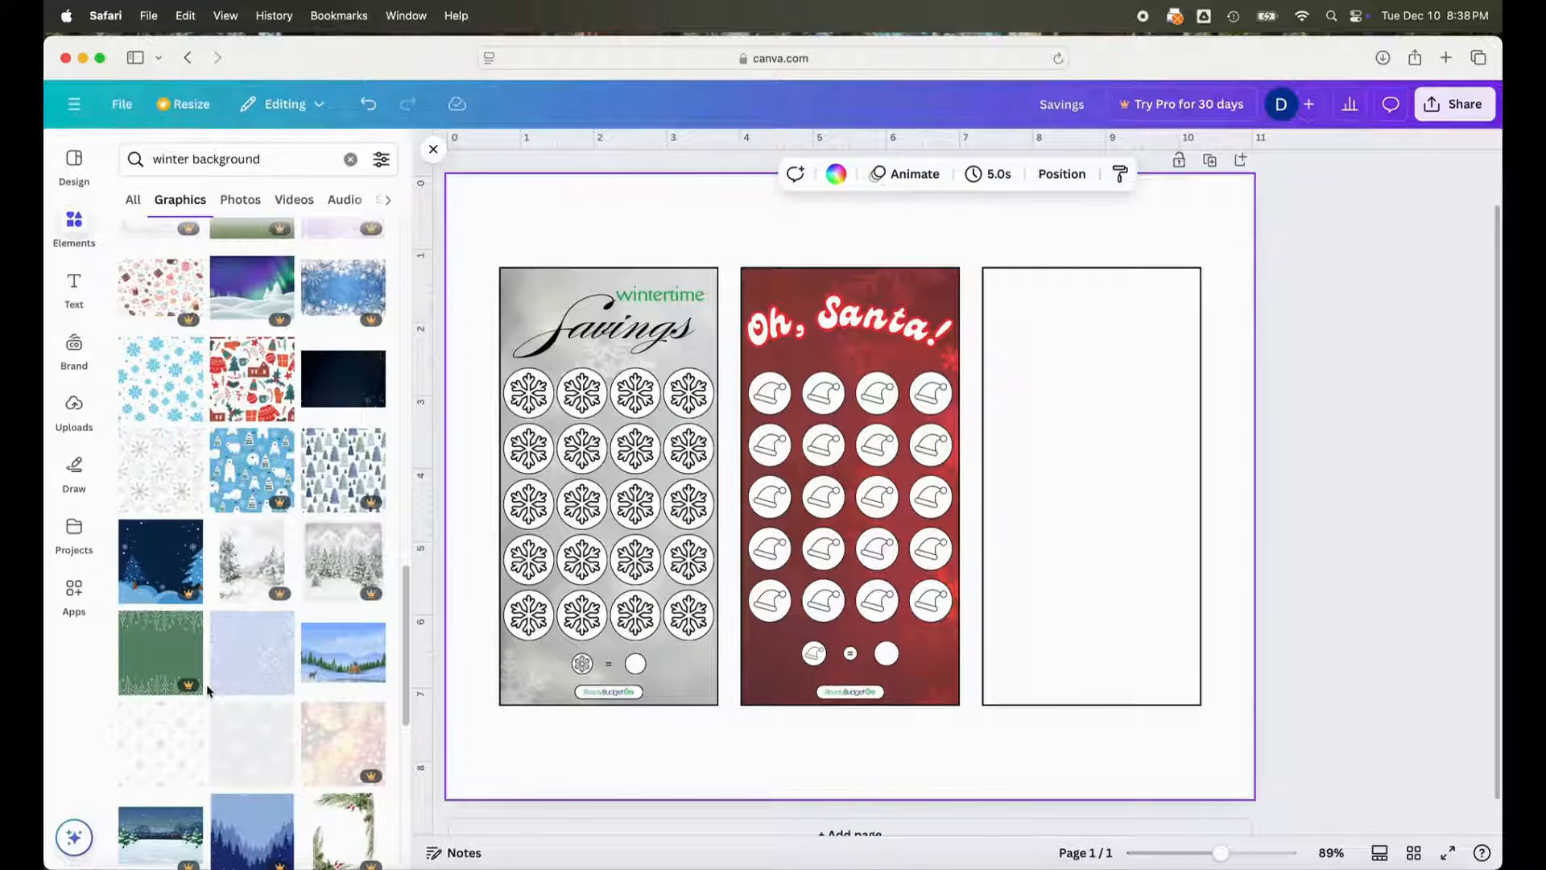
left_click(245, 668)
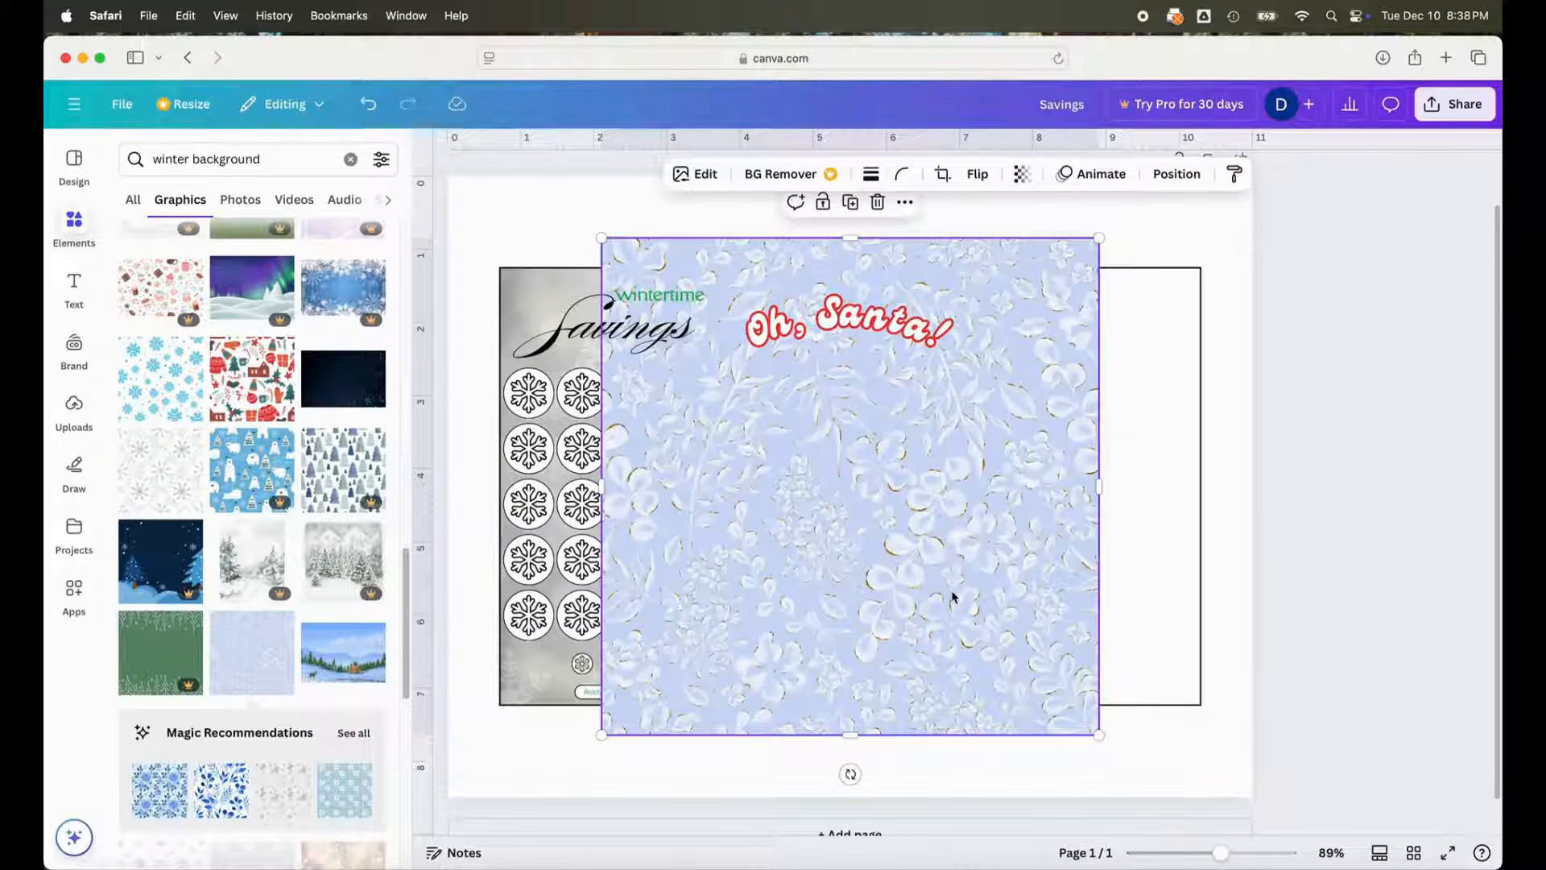
- Move the blue floral graphic onto the blank third card and crop it to the card's outline, about 3 by 6 in
left_click_drag(988, 532, 1374, 553)
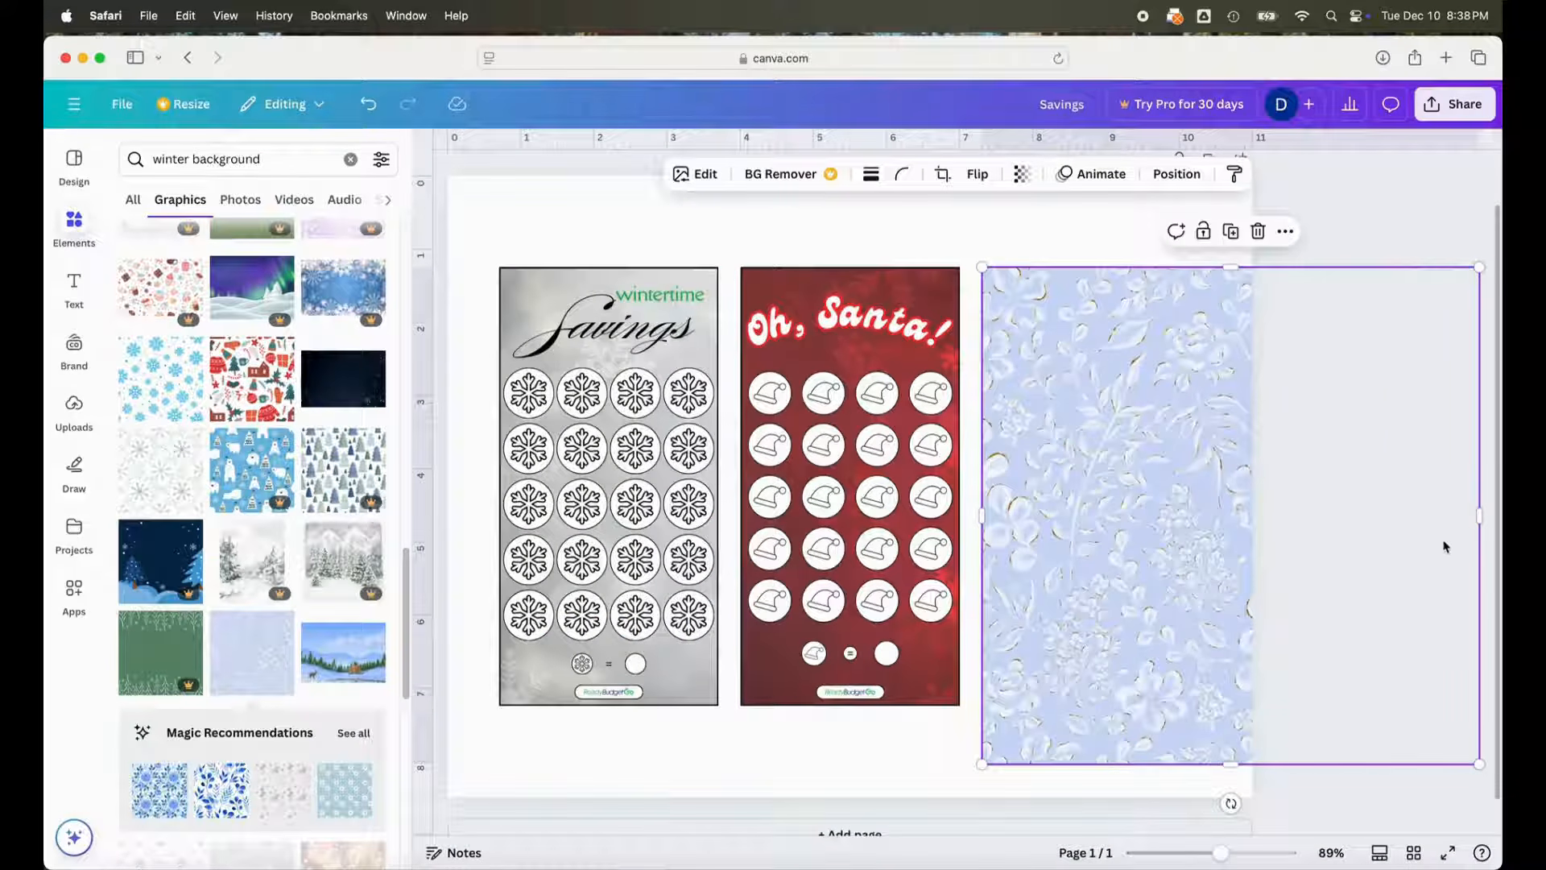
left_click_drag(1479, 517, 1201, 525)
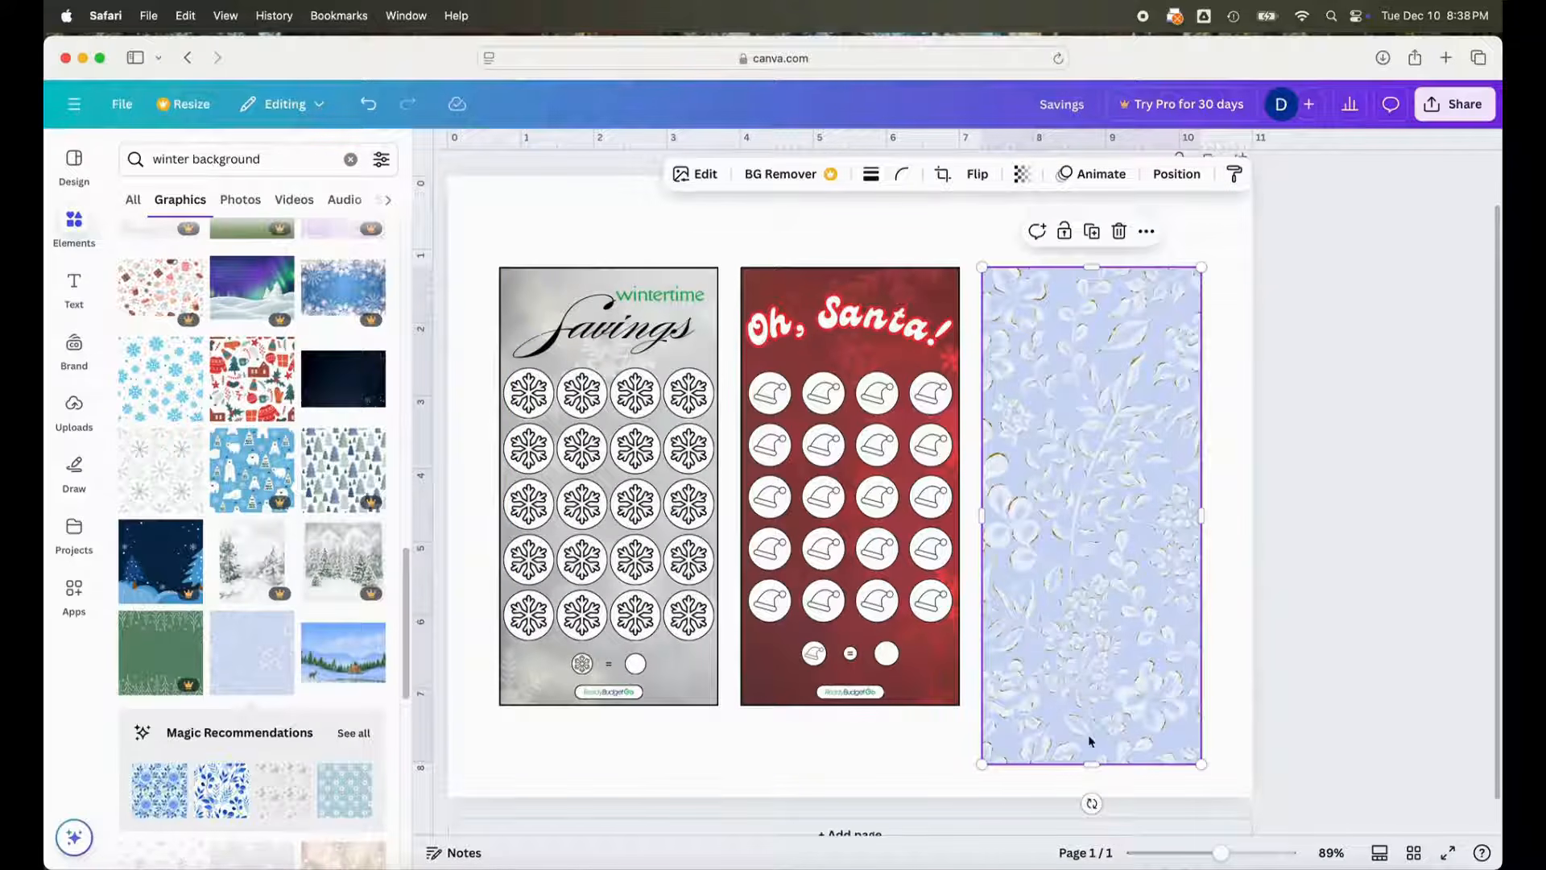
left_click_drag(1094, 770, 1100, 717)
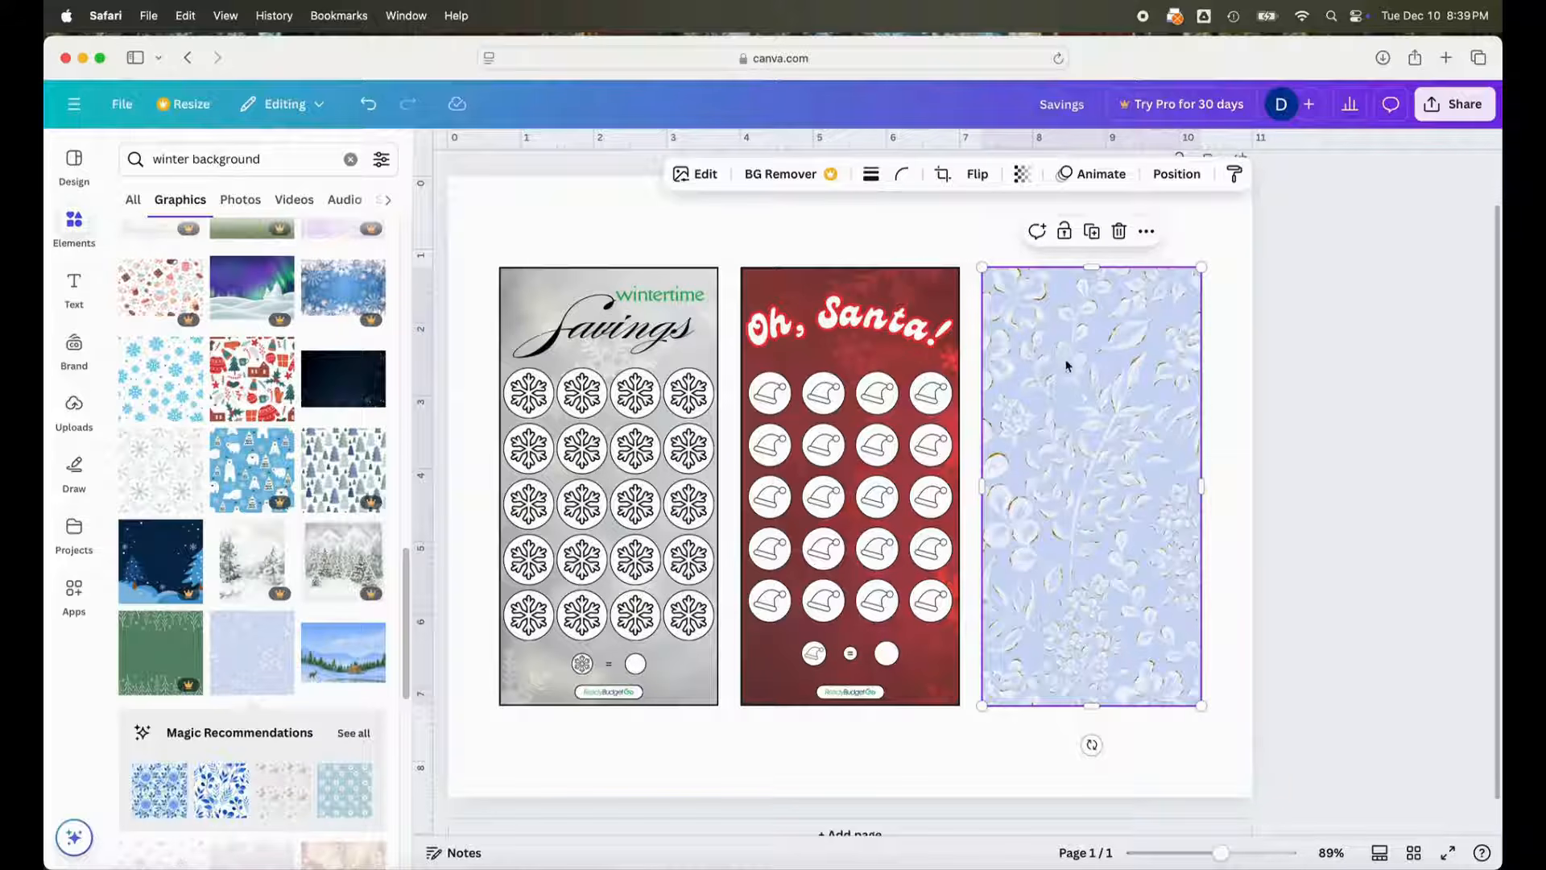
- Send the blue floral graphic to the back, behind the third card's black border
left_click(1153, 178)
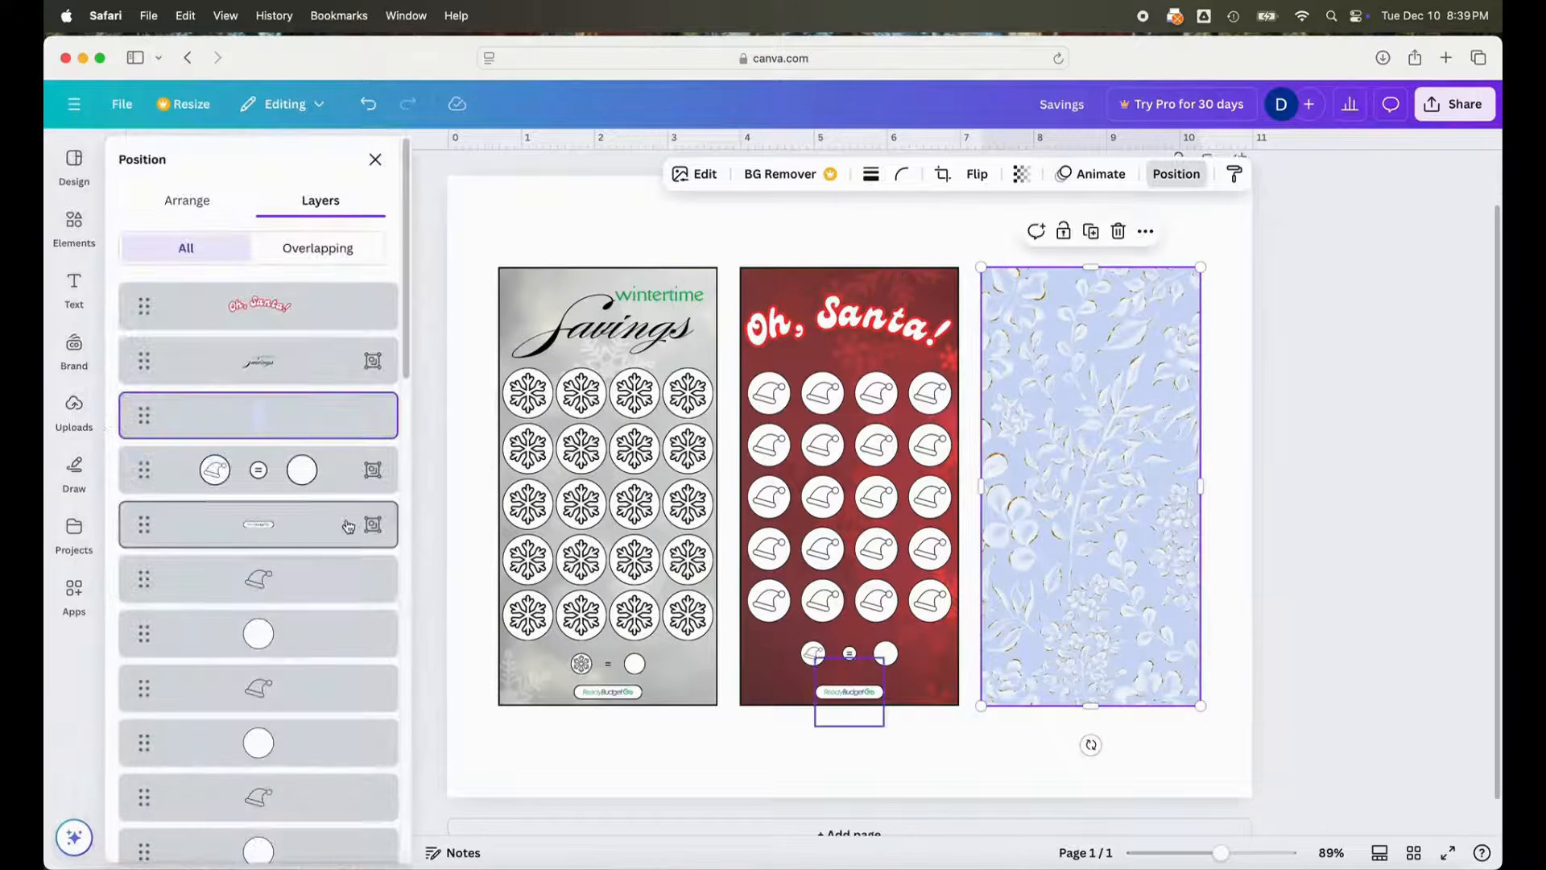
left_click(167, 202)
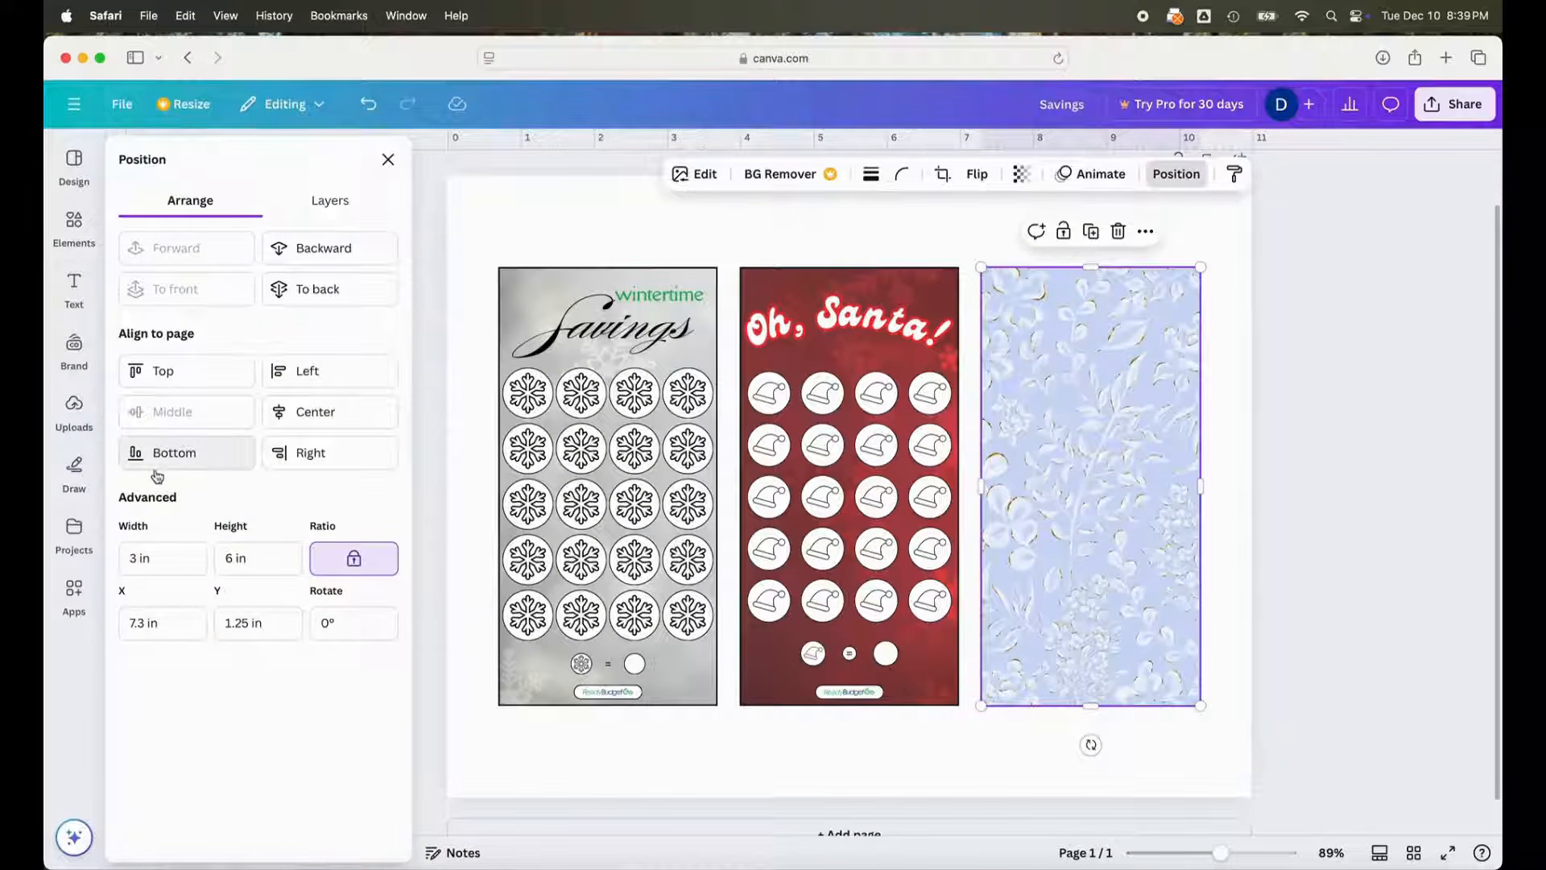
right_click(1106, 424)
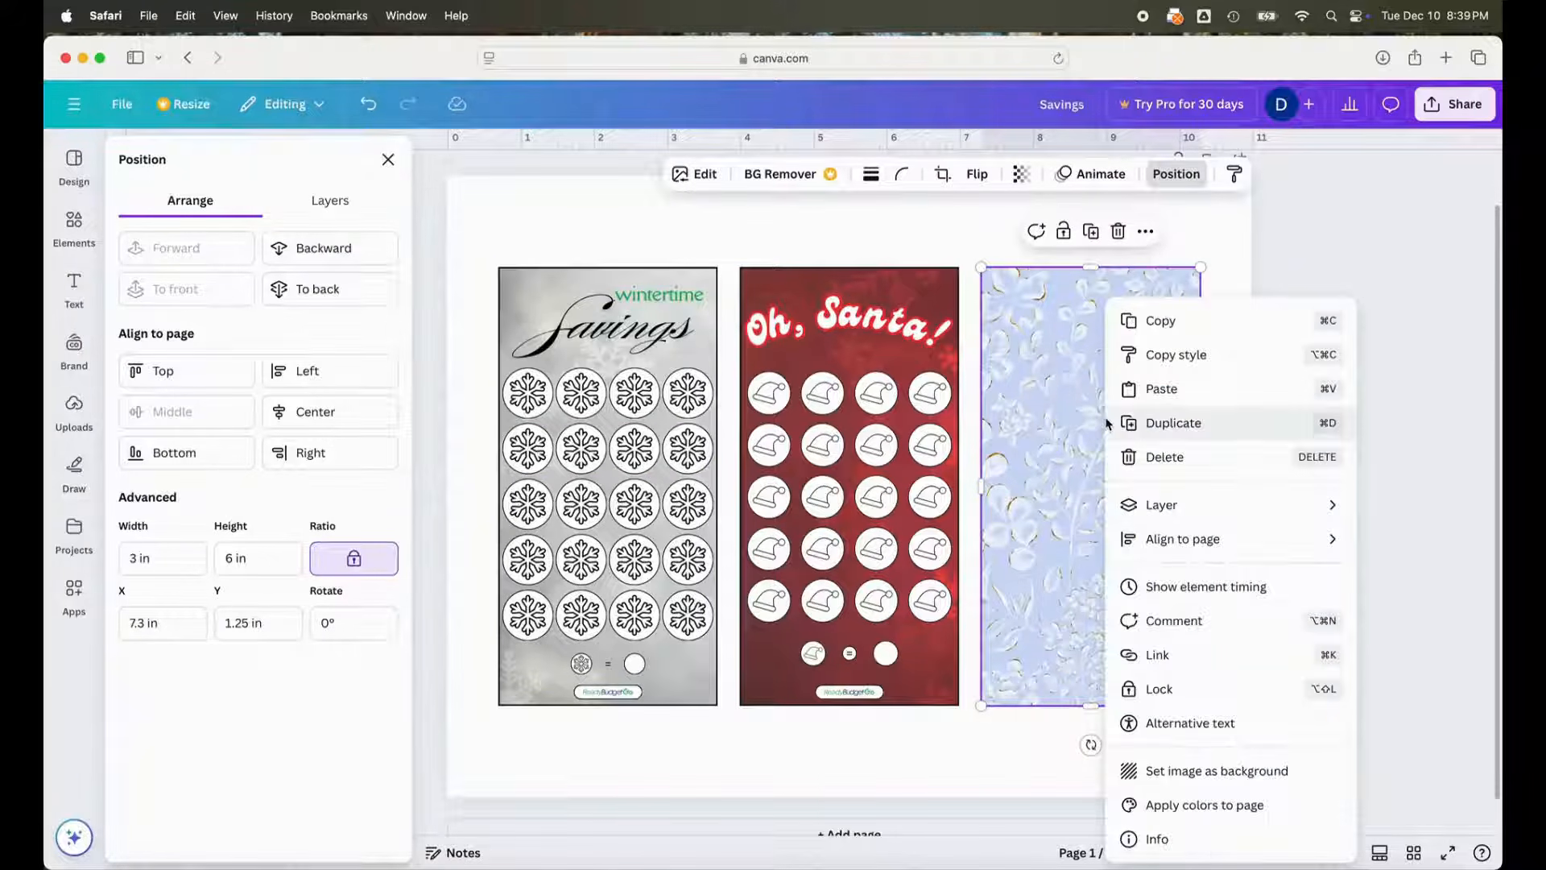
mouse_move(1163, 507)
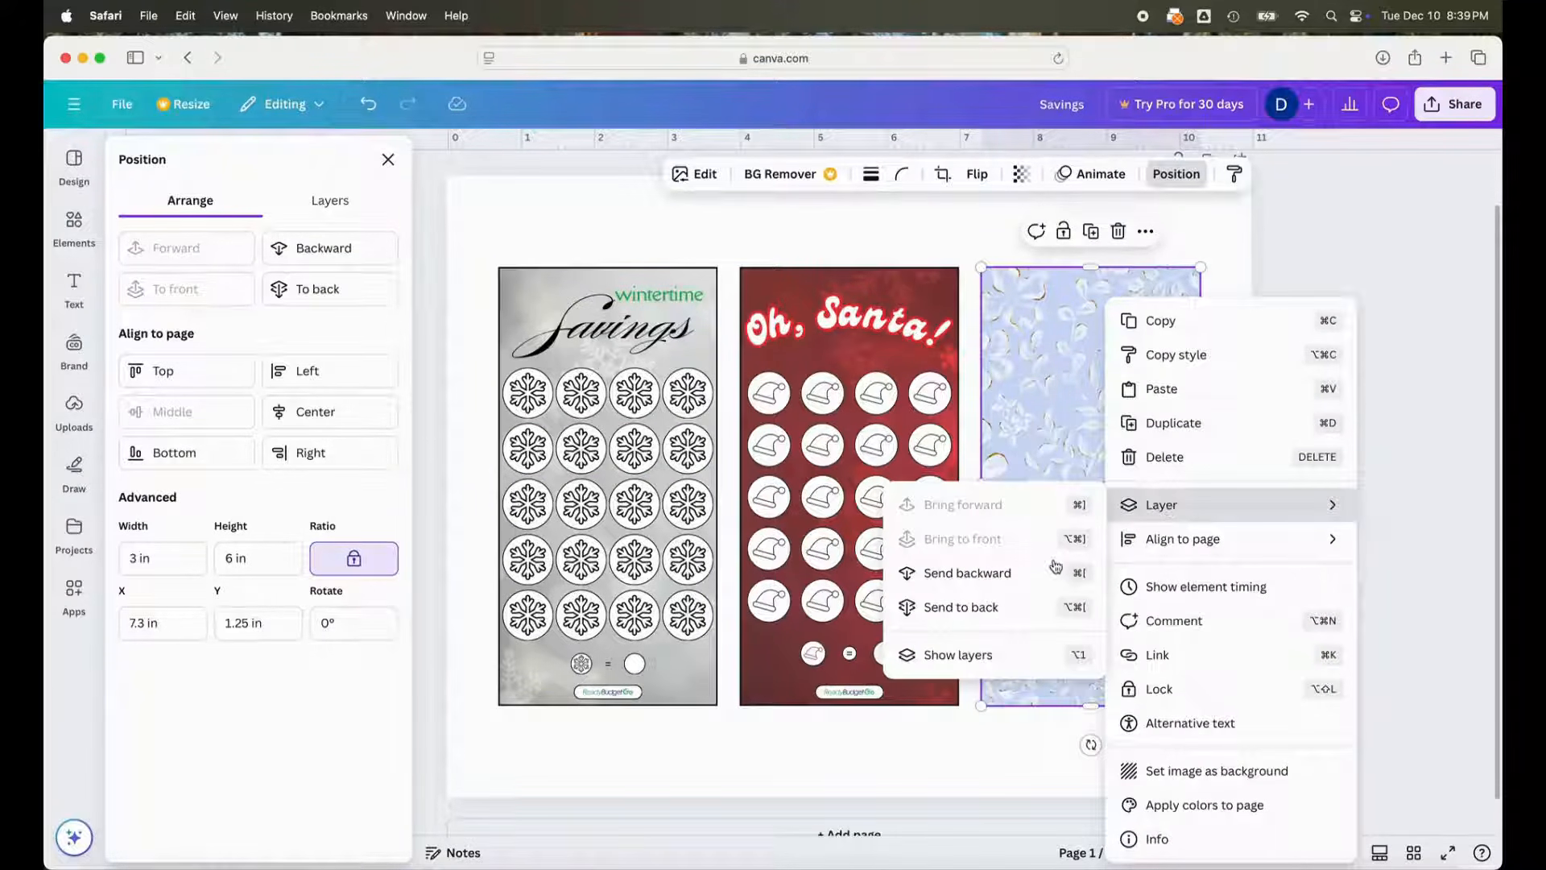
left_click(1021, 608)
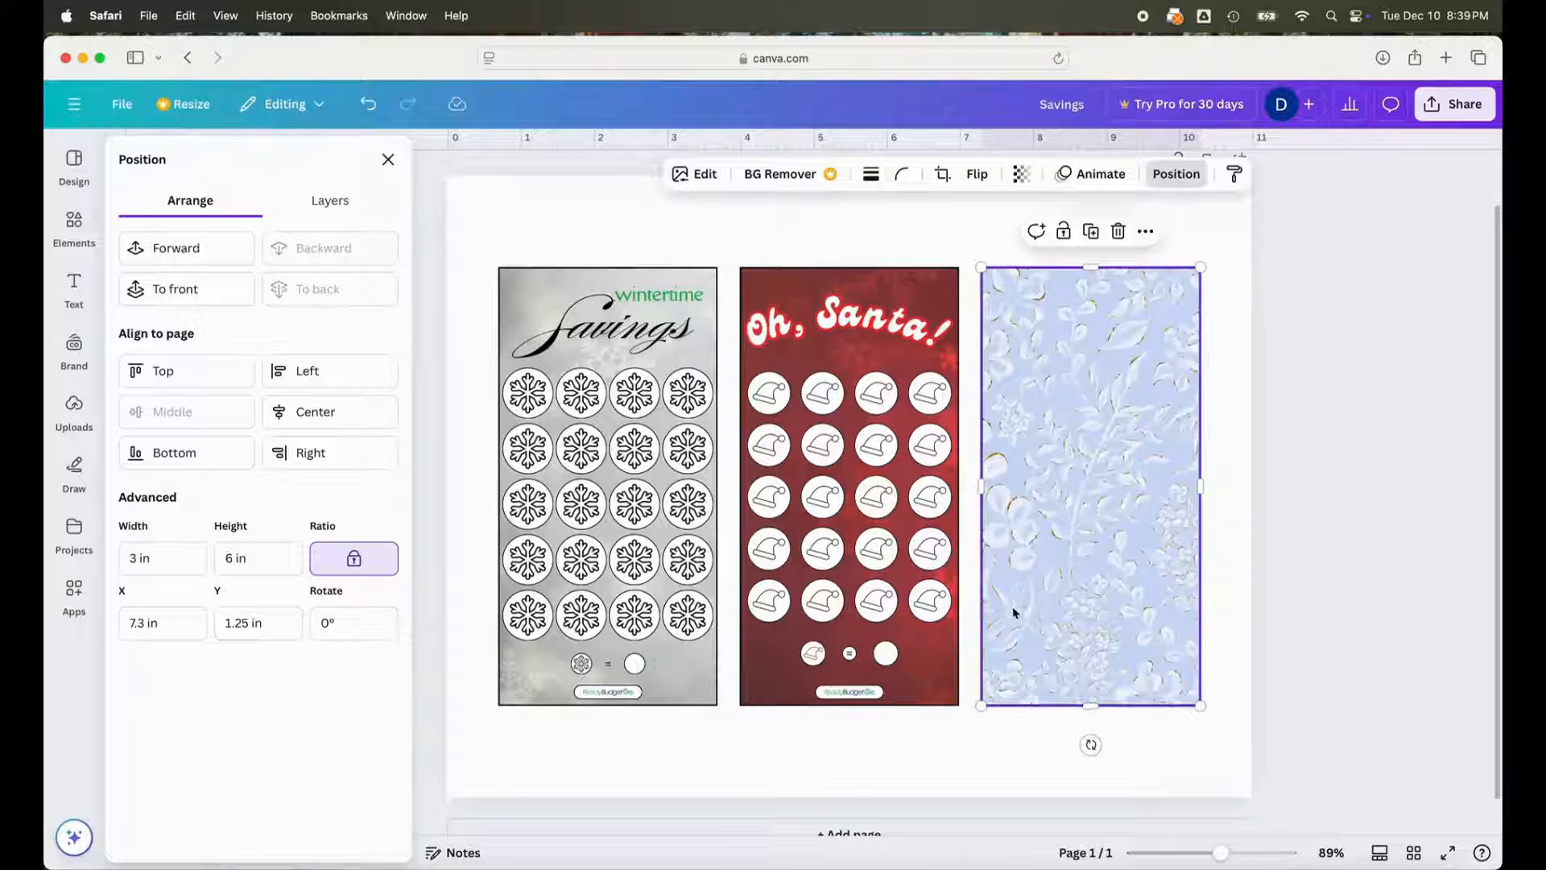
left_click(937, 742)
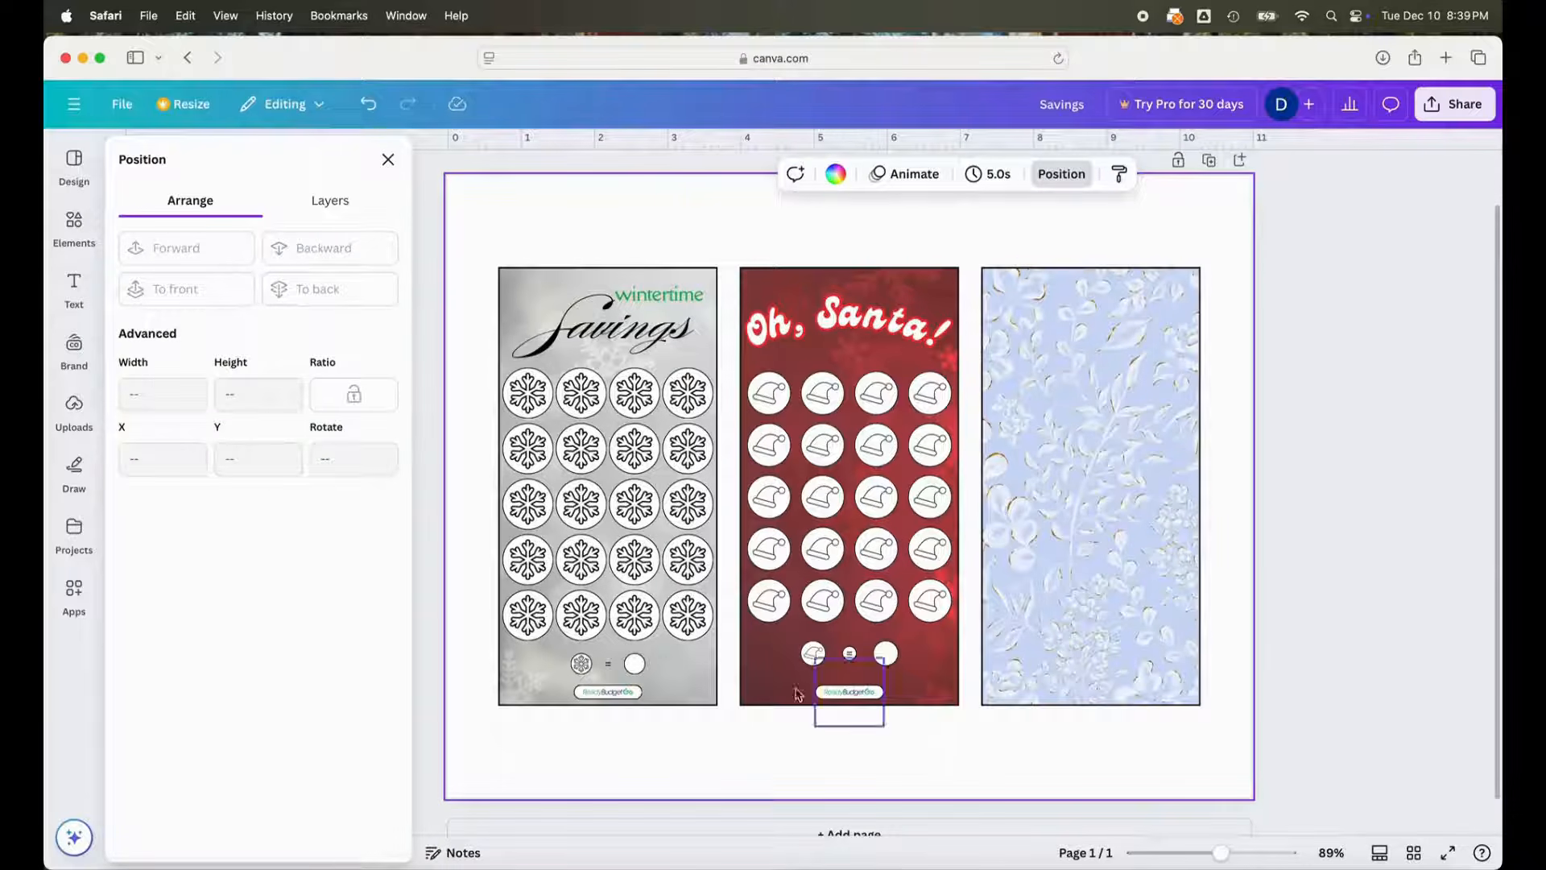
- Browse the text font combinations and try to add the "Piece of CAKE" style for the third card's title
left_click(73, 283)
scroll(280, 626, "down", 1)
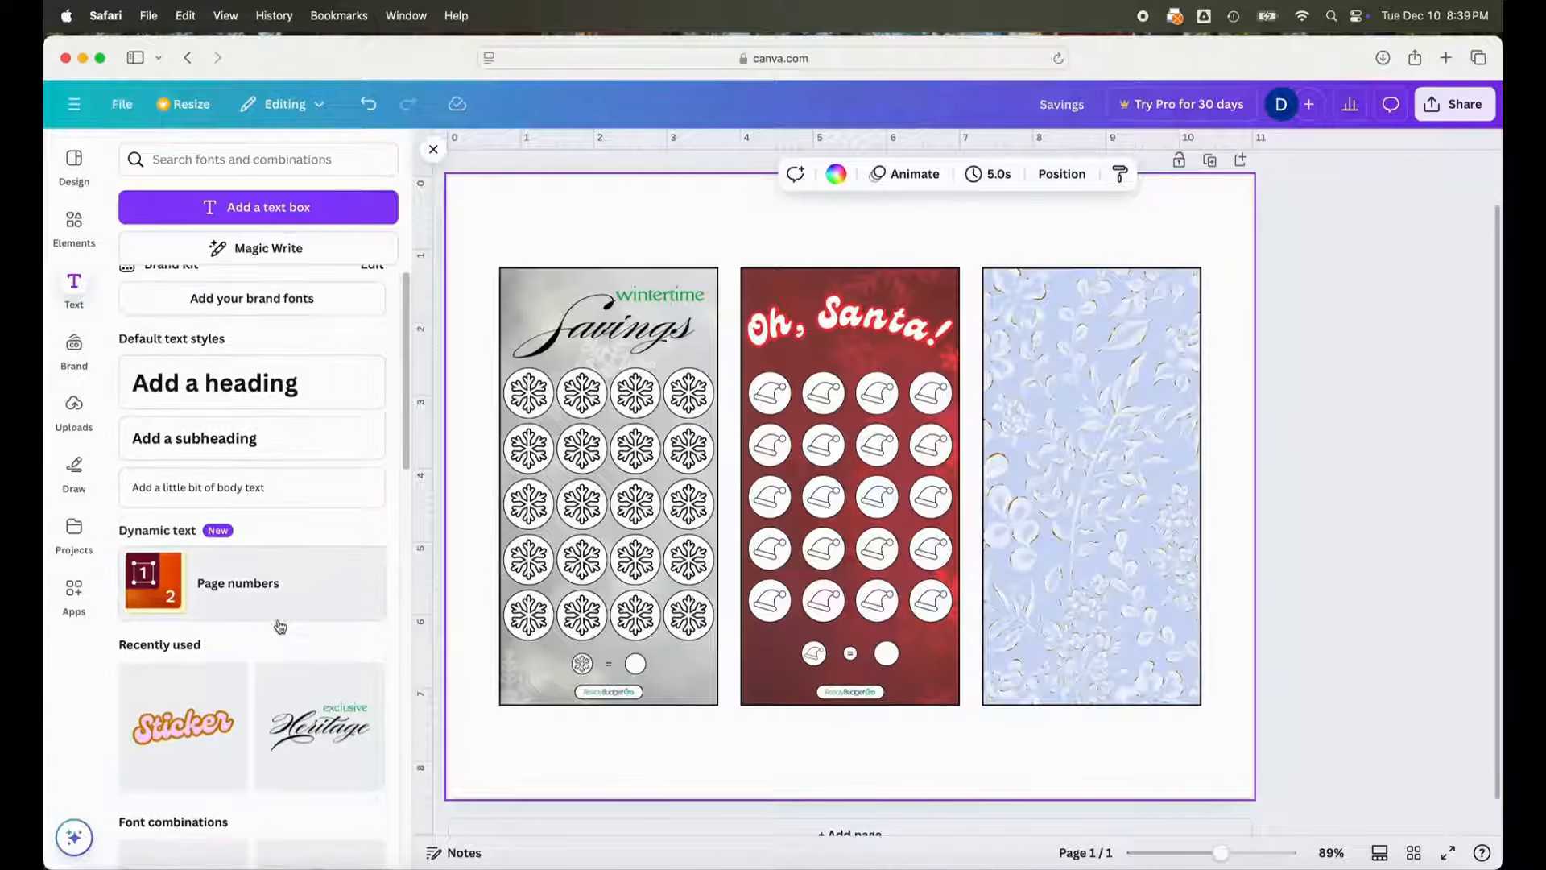
scroll(280, 627, "down", 10)
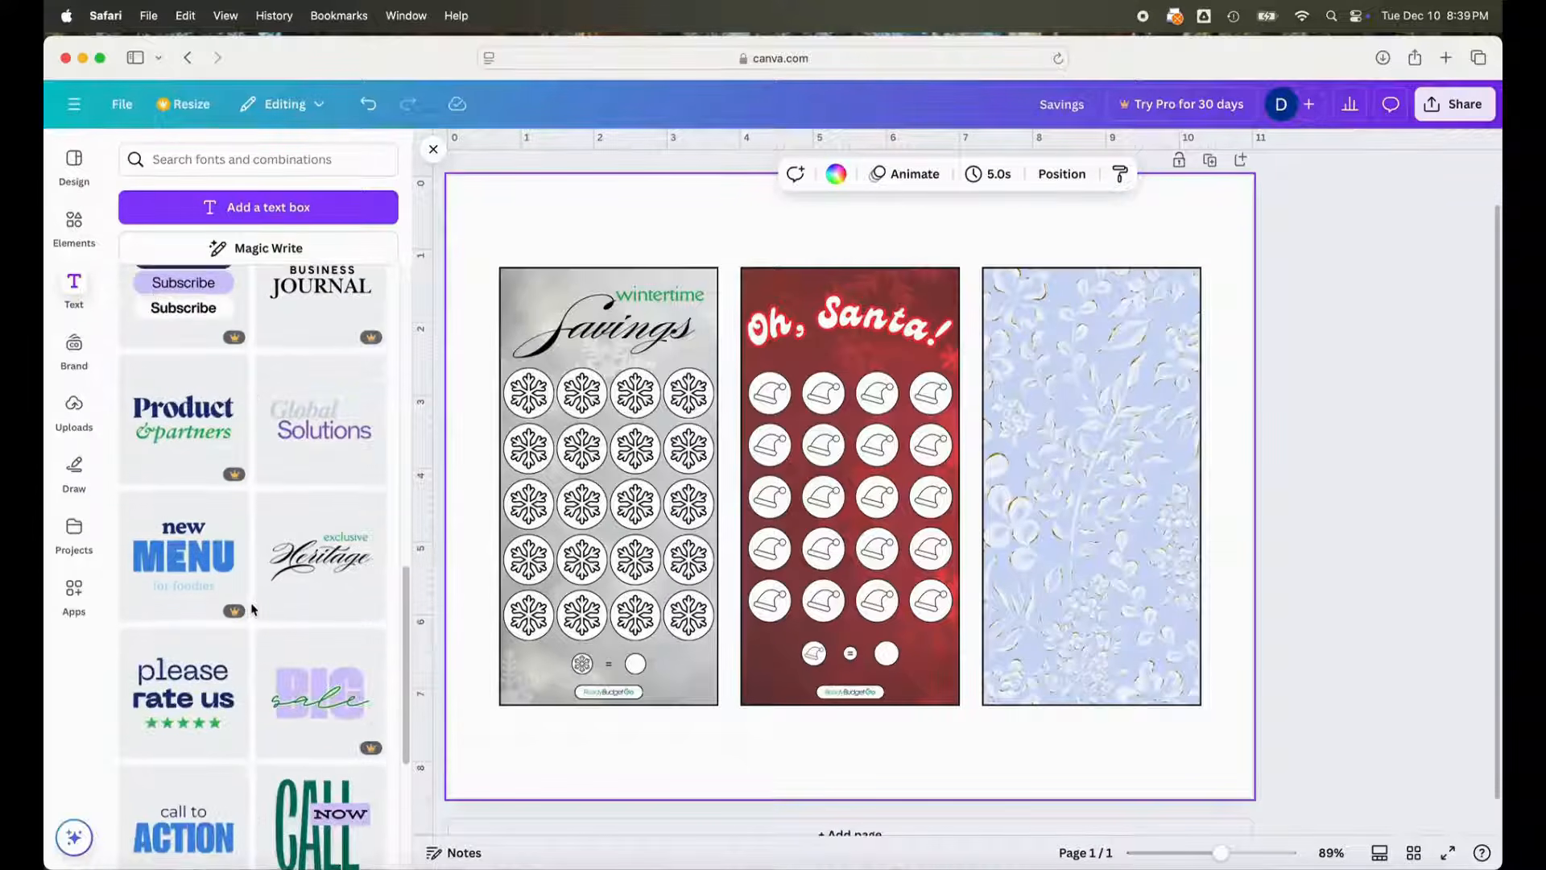
scroll(252, 609, "down", 6)
scroll(252, 609, "down", 5)
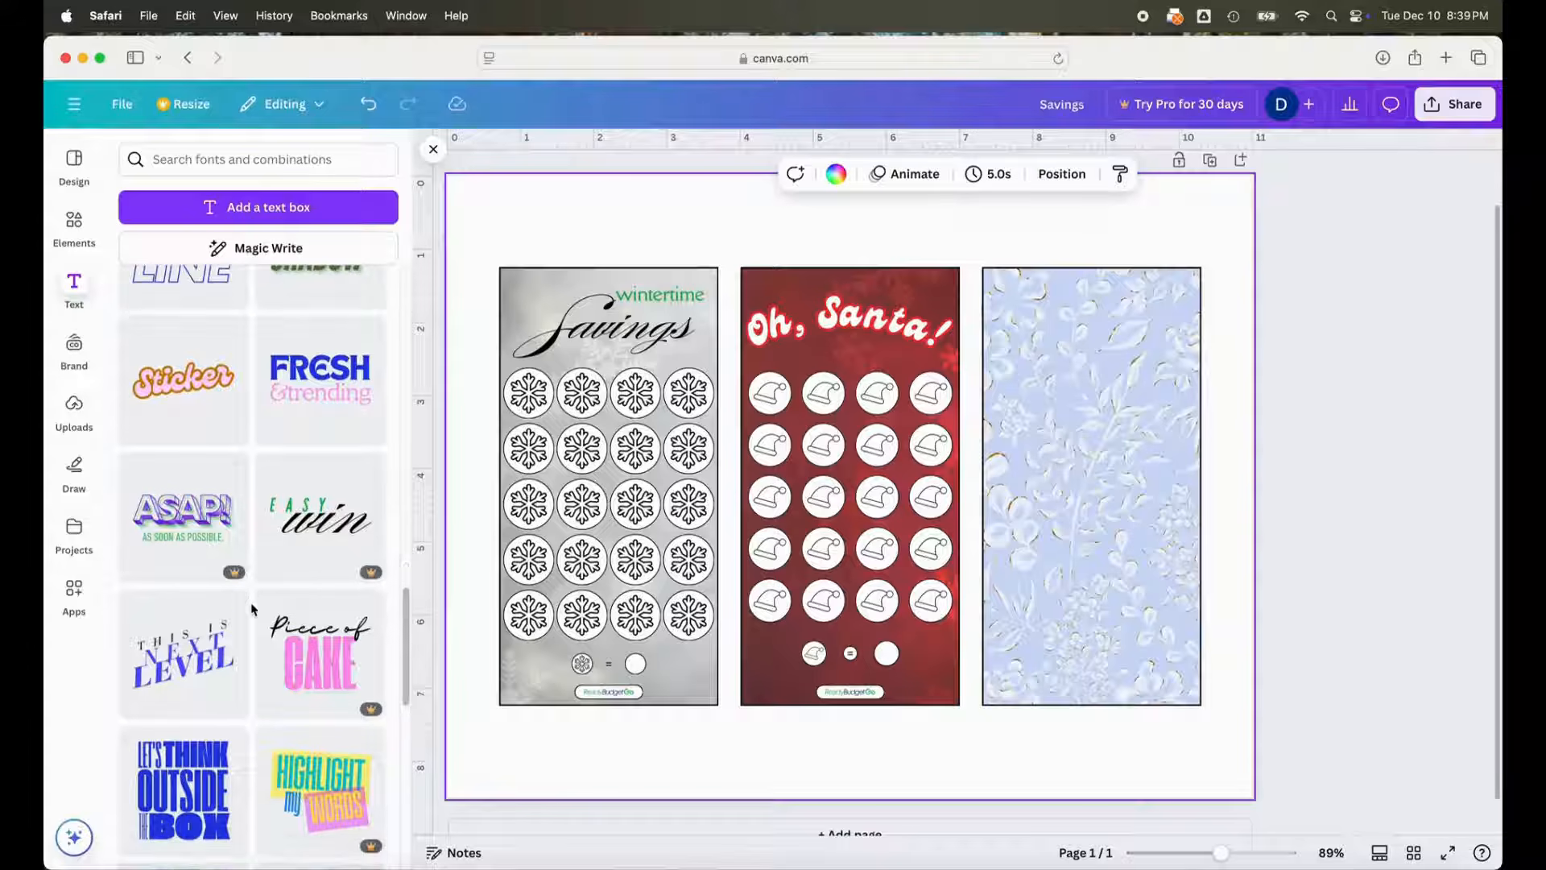
scroll(252, 610, "down", 4)
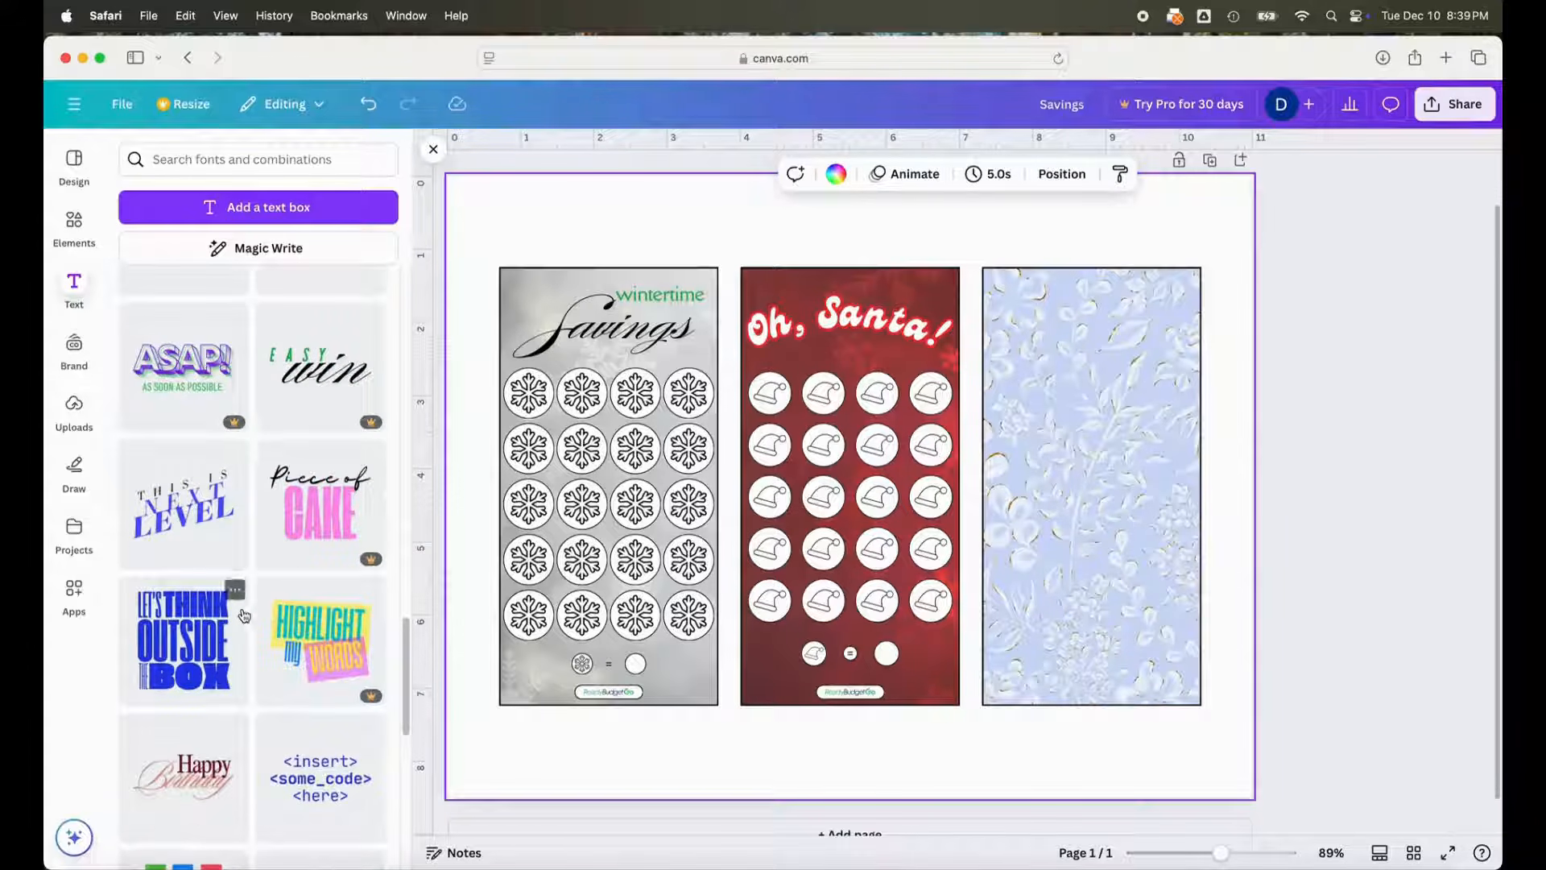
scroll(236, 611, "down", 2)
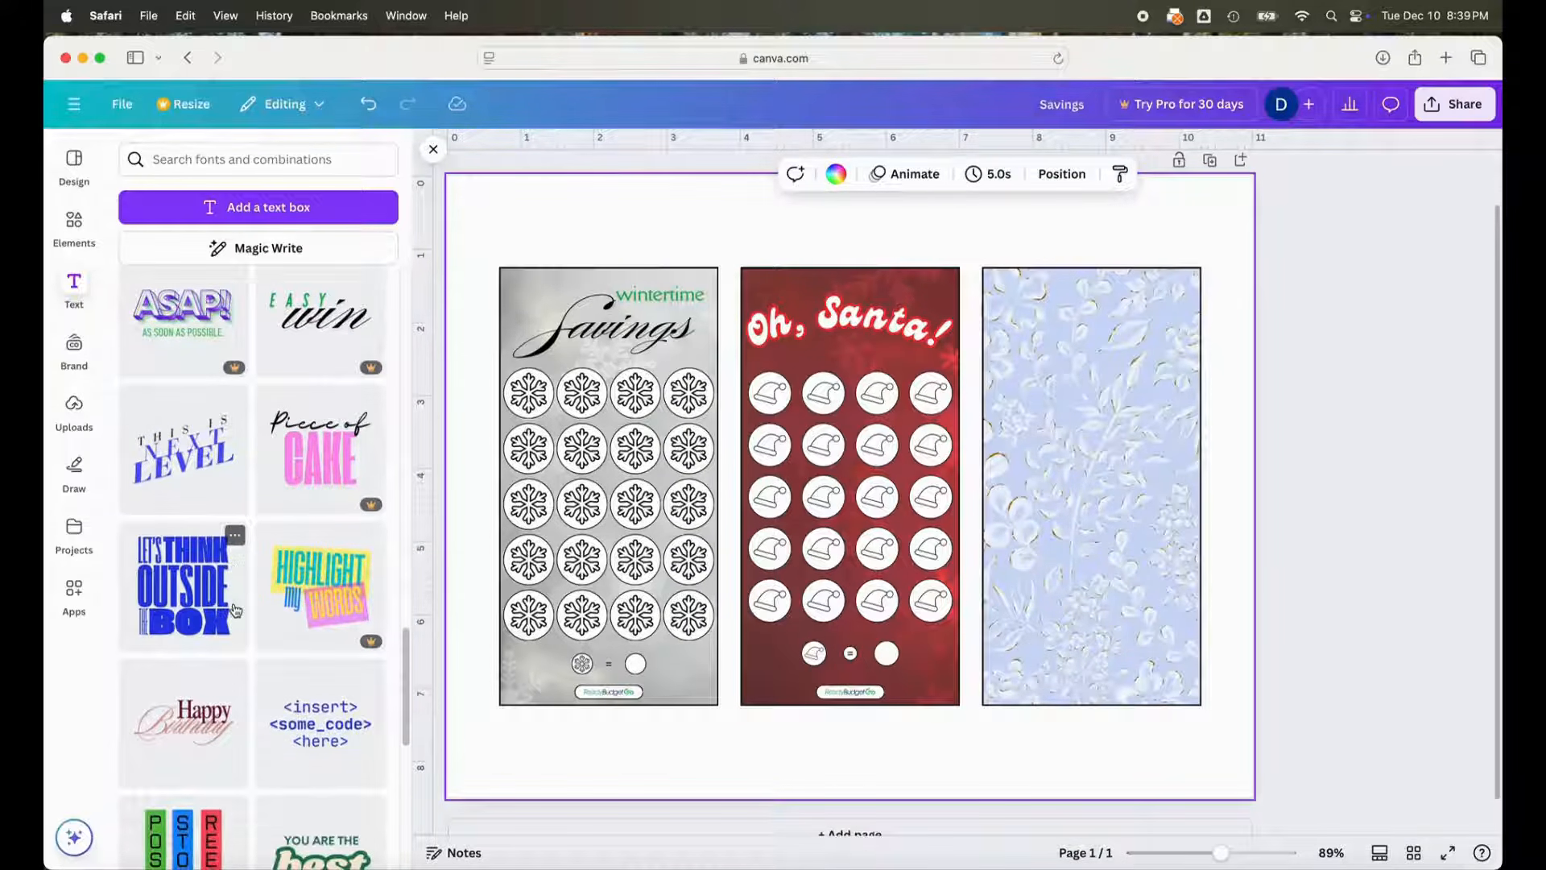
scroll(236, 610, "down", 3)
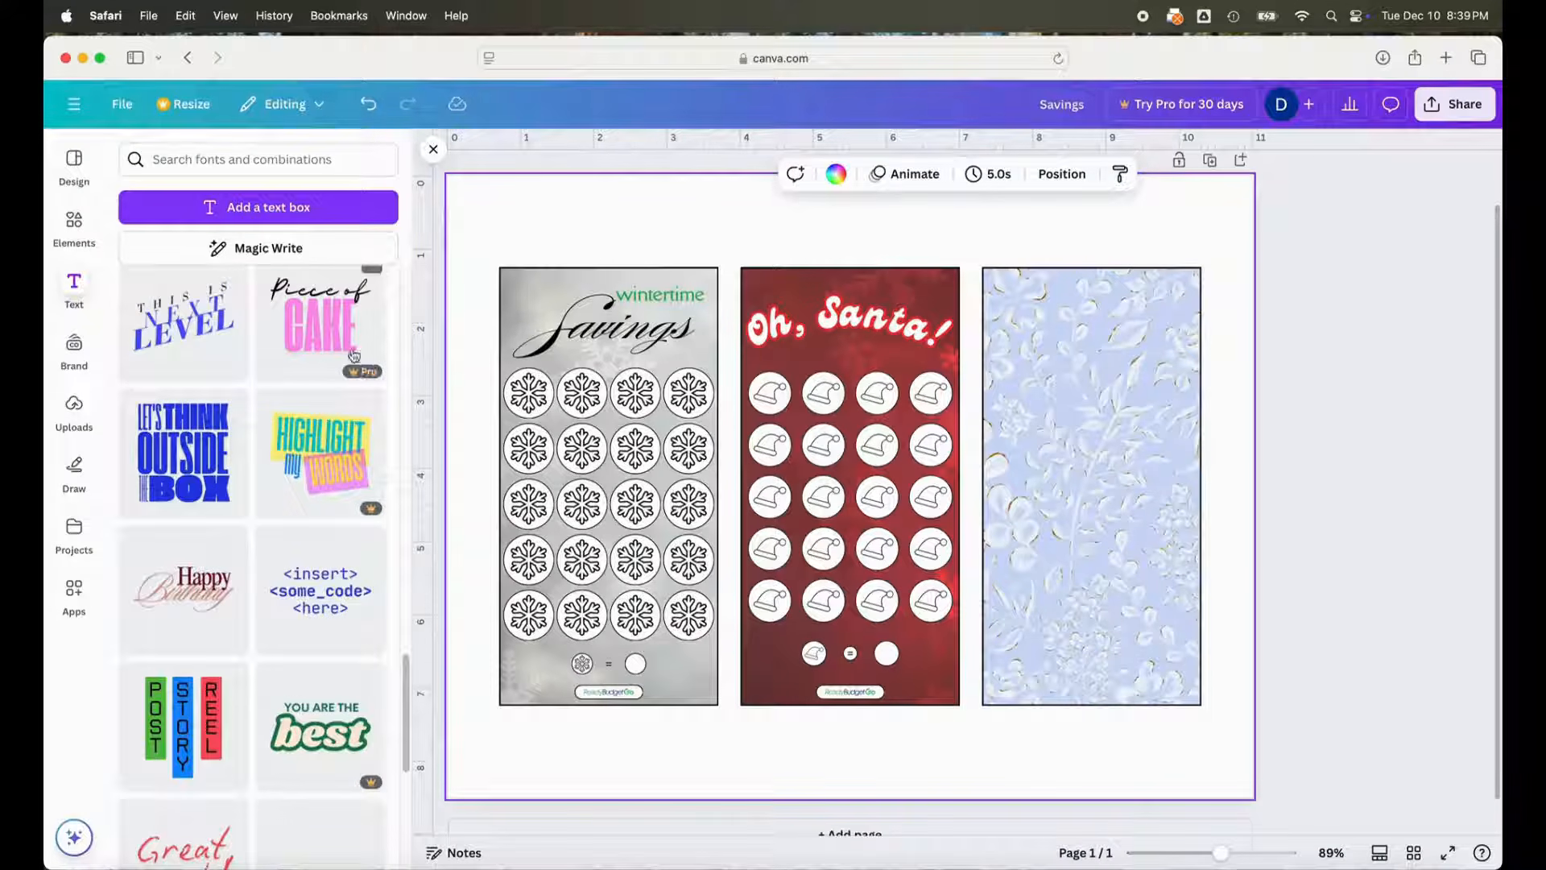
left_click(309, 324)
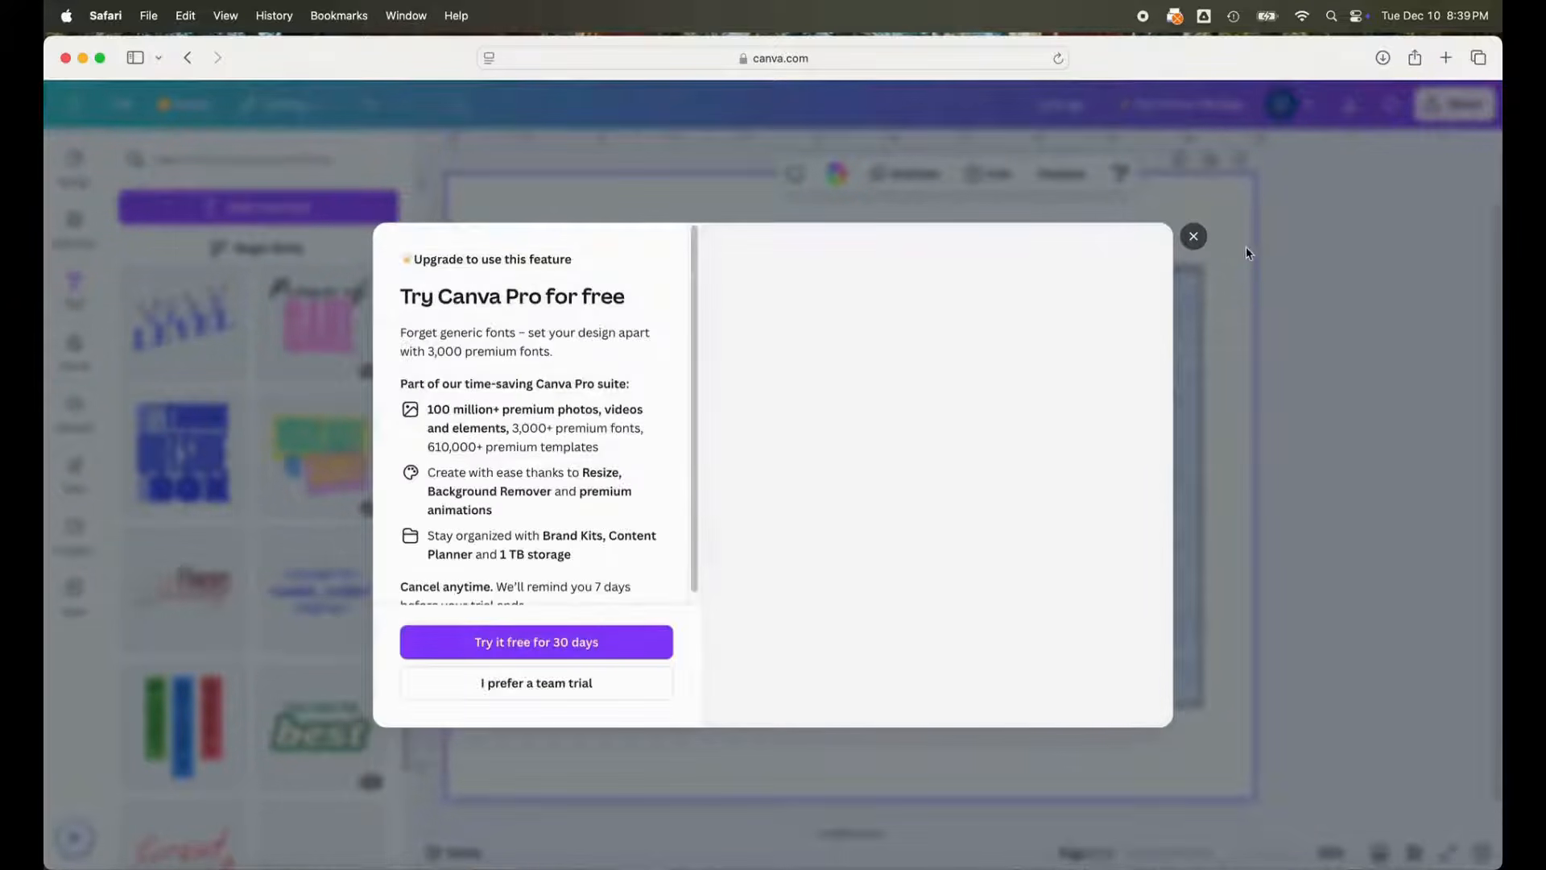
left_click(1193, 237)
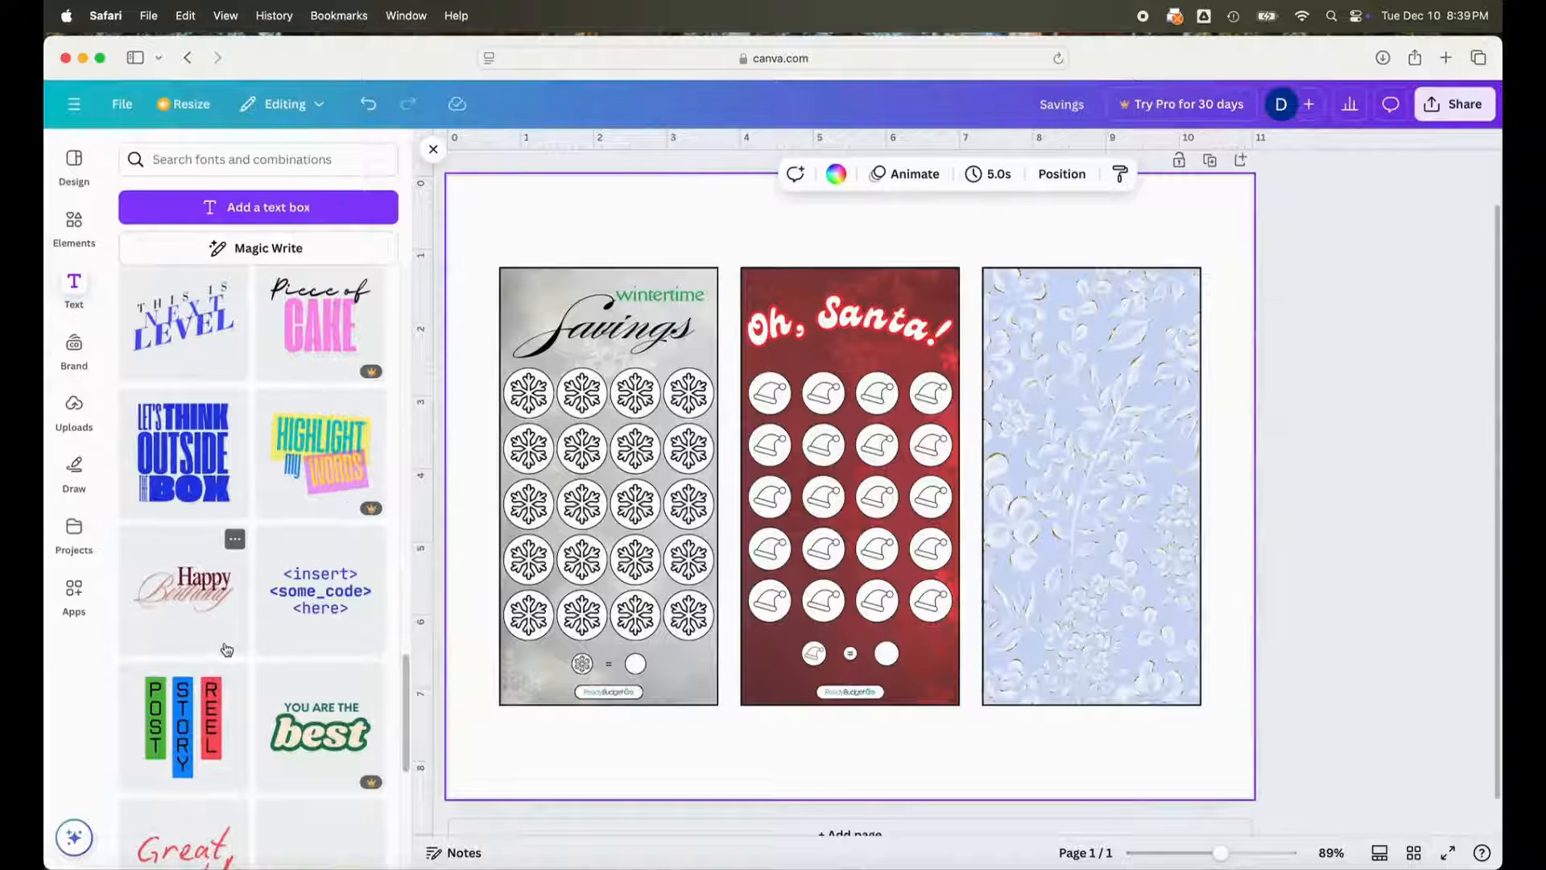
- Add the "'tis the season TO BE JOLLY" font combination and move it over the upper part of the blue third card
scroll(232, 653, "down", 3)
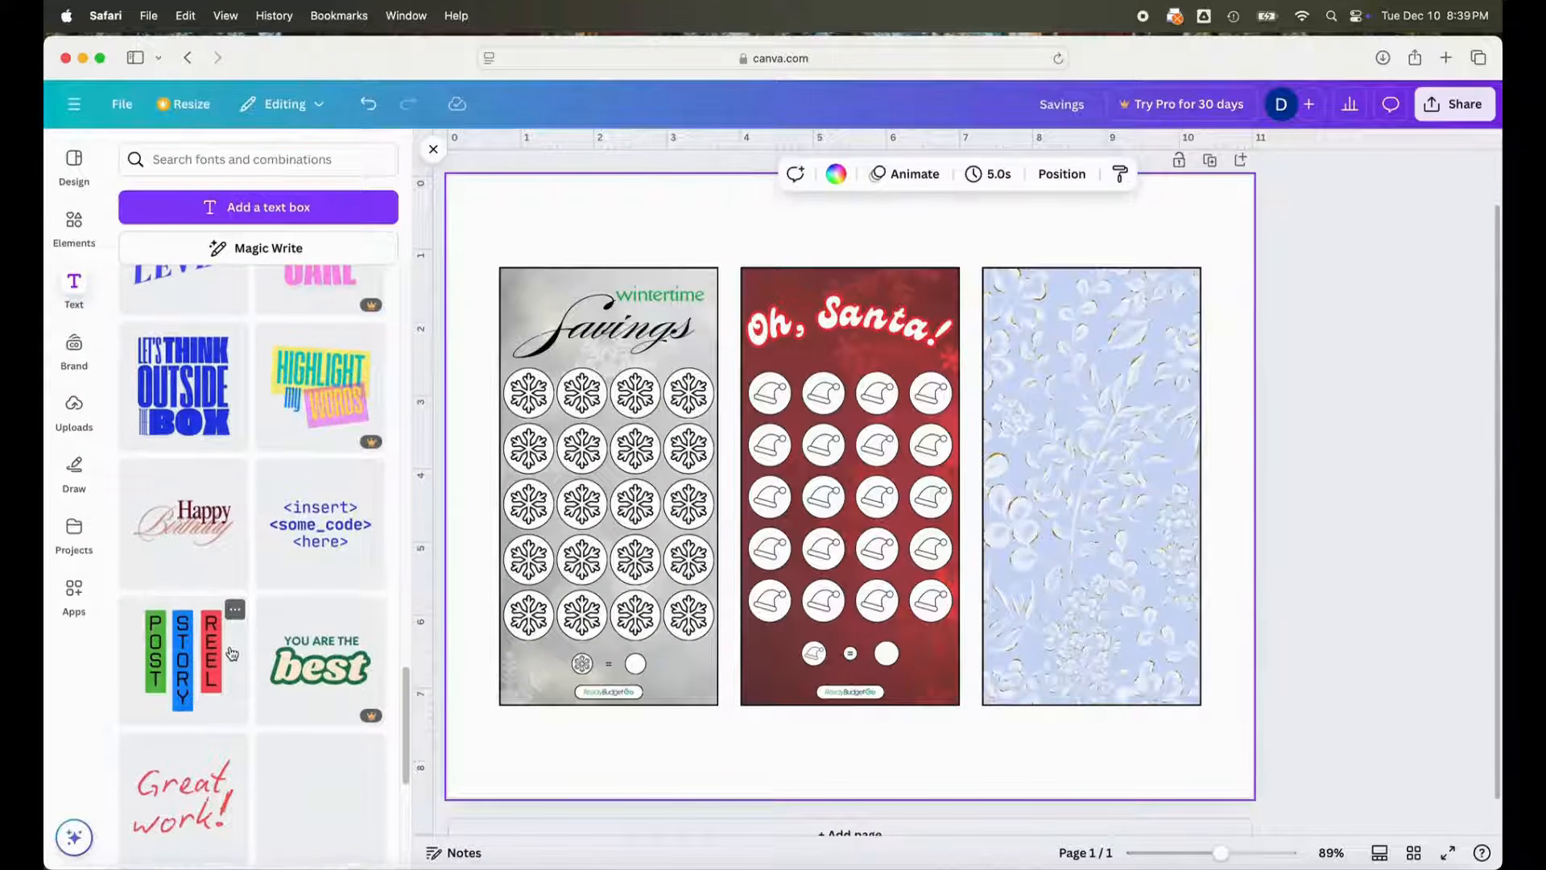
scroll(232, 653, "down", 3)
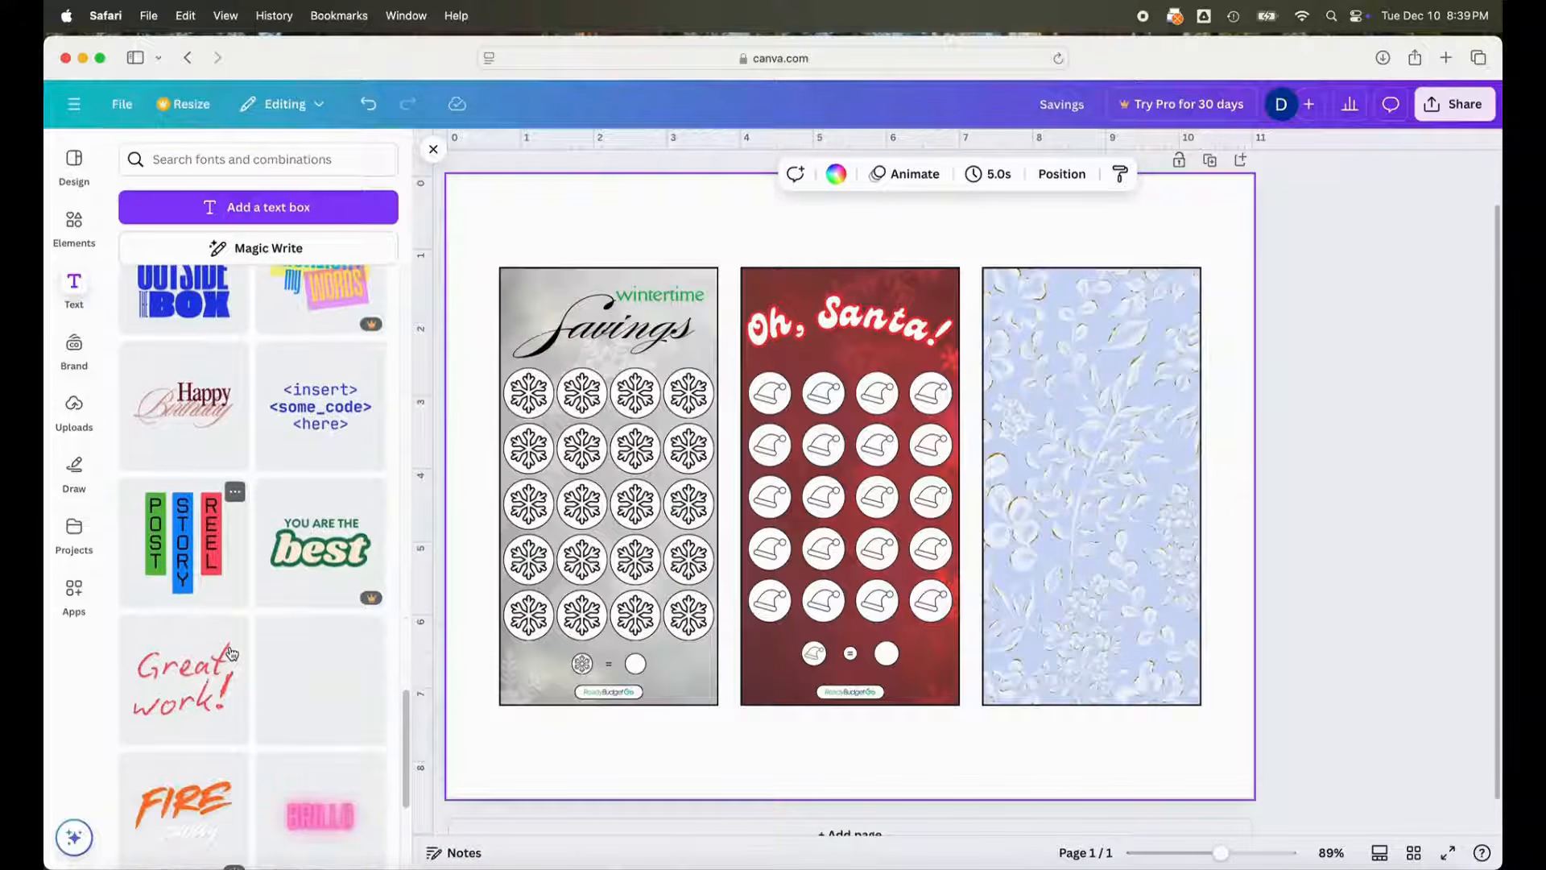
scroll(232, 653, "down", 5)
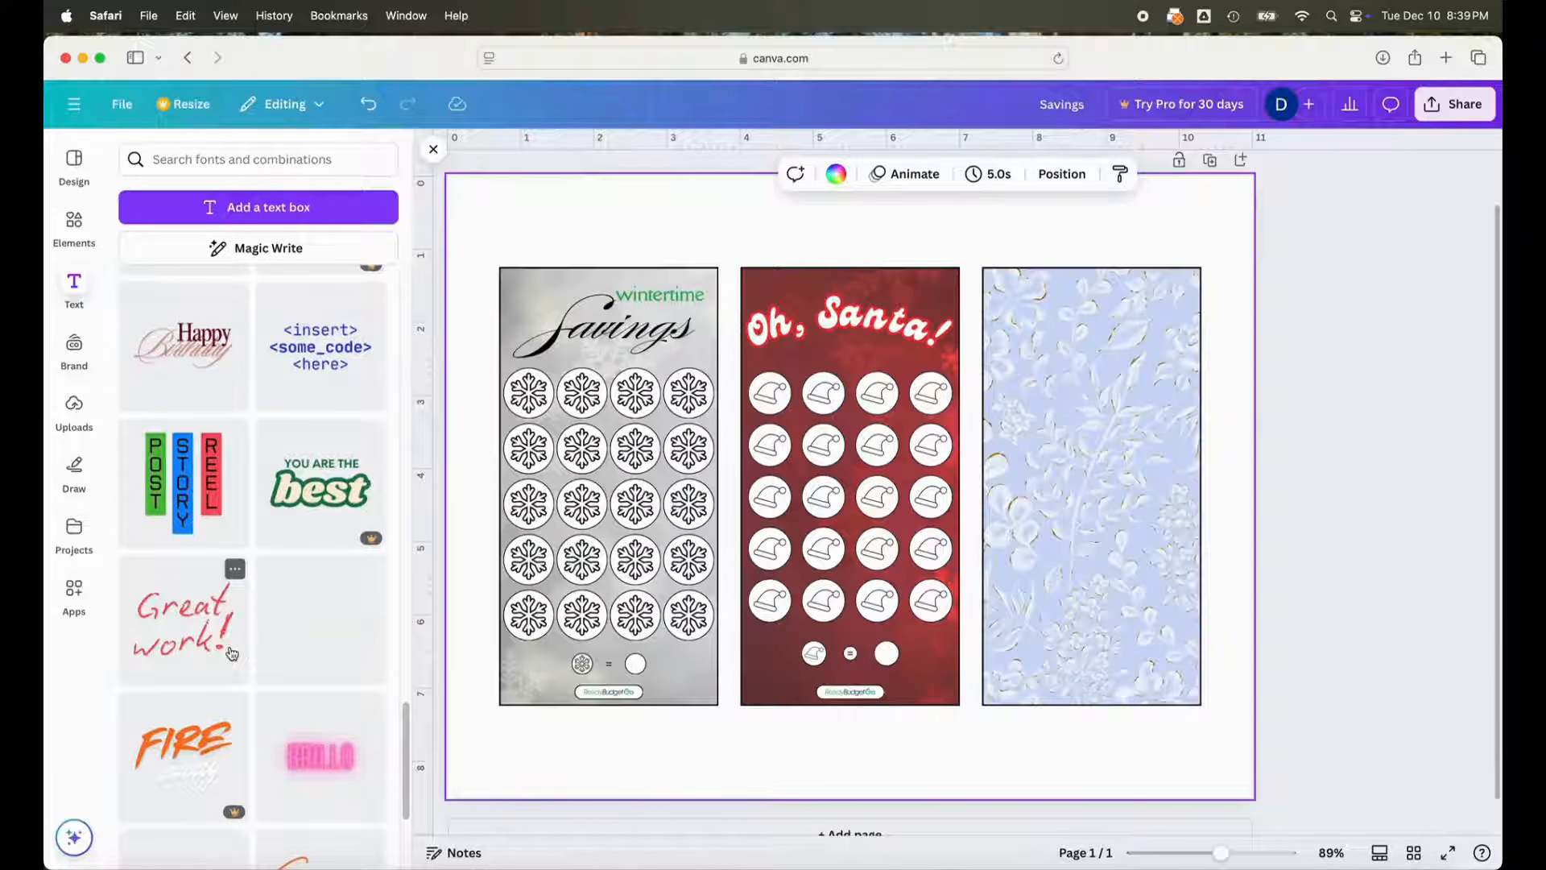
scroll(224, 653, "down", 12)
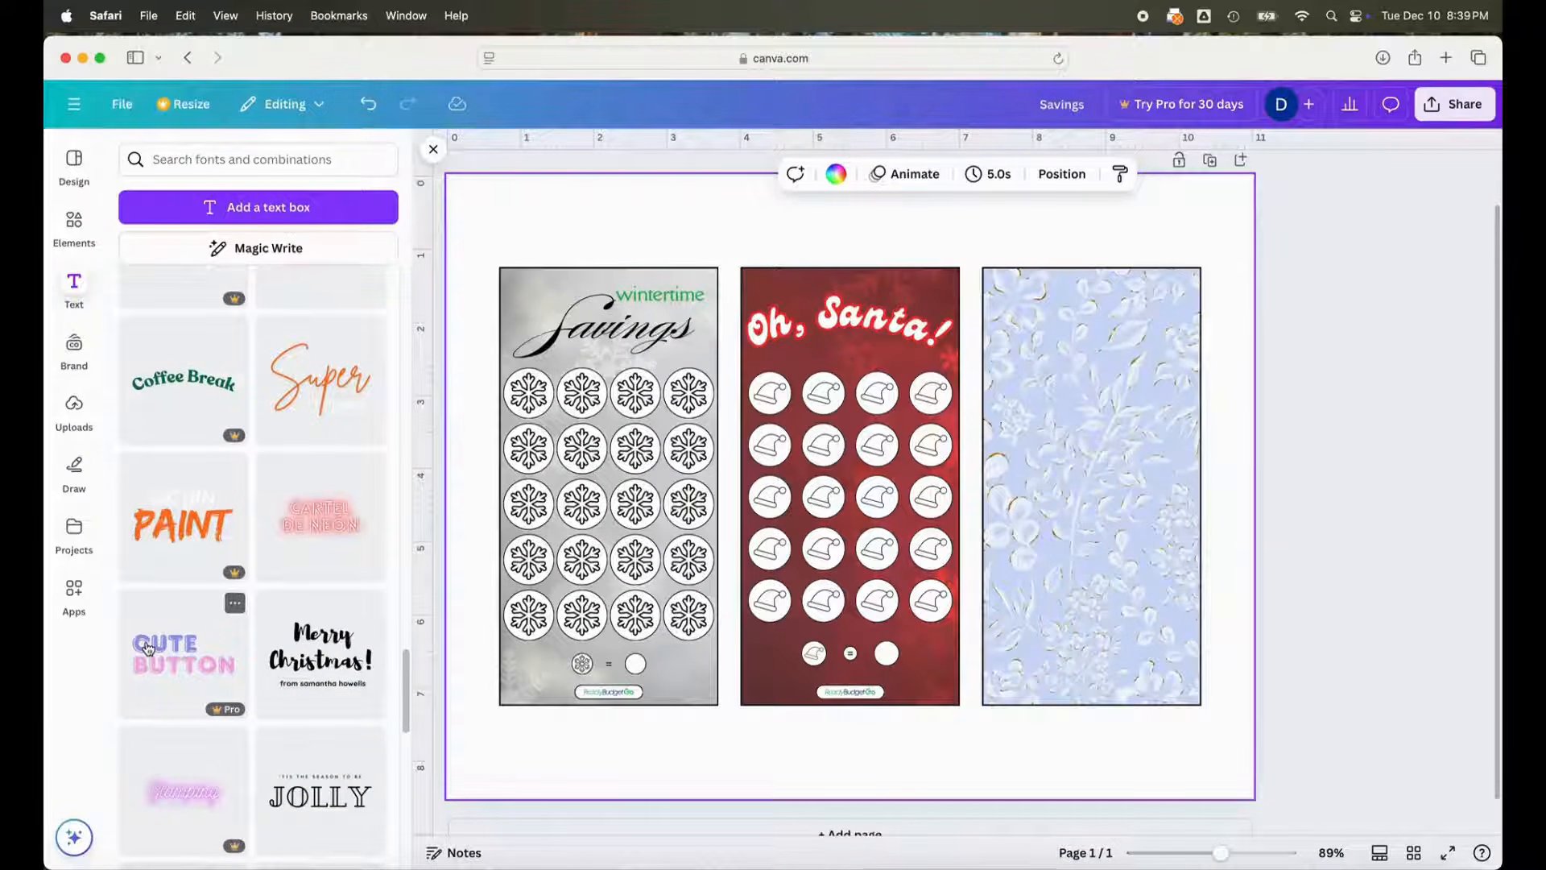
scroll(149, 647, "down", 6)
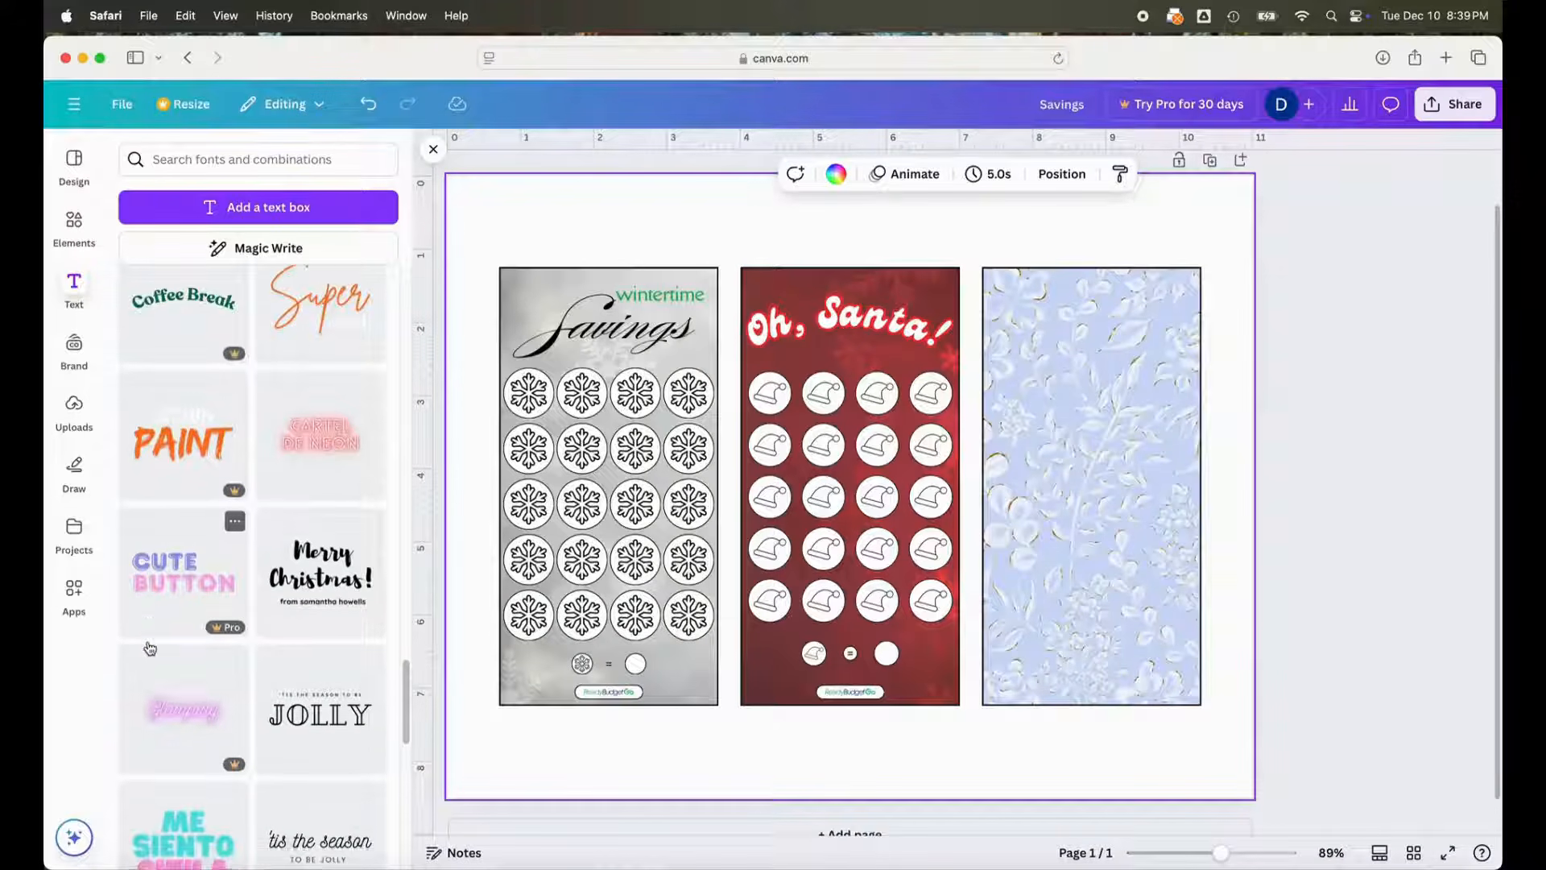
scroll(164, 700, "down", 6)
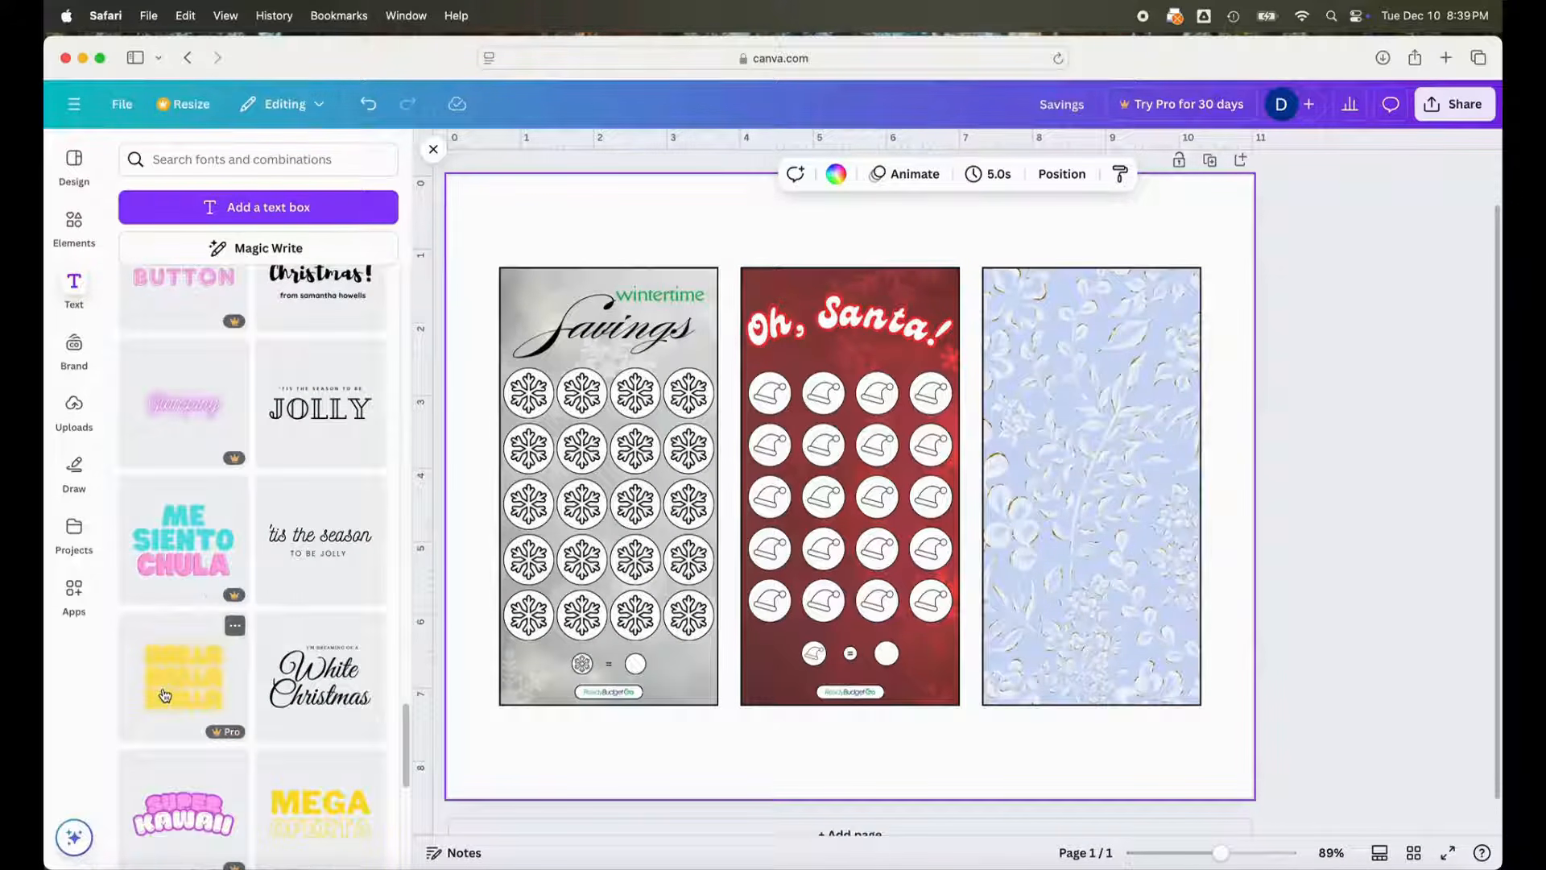
left_click(321, 548)
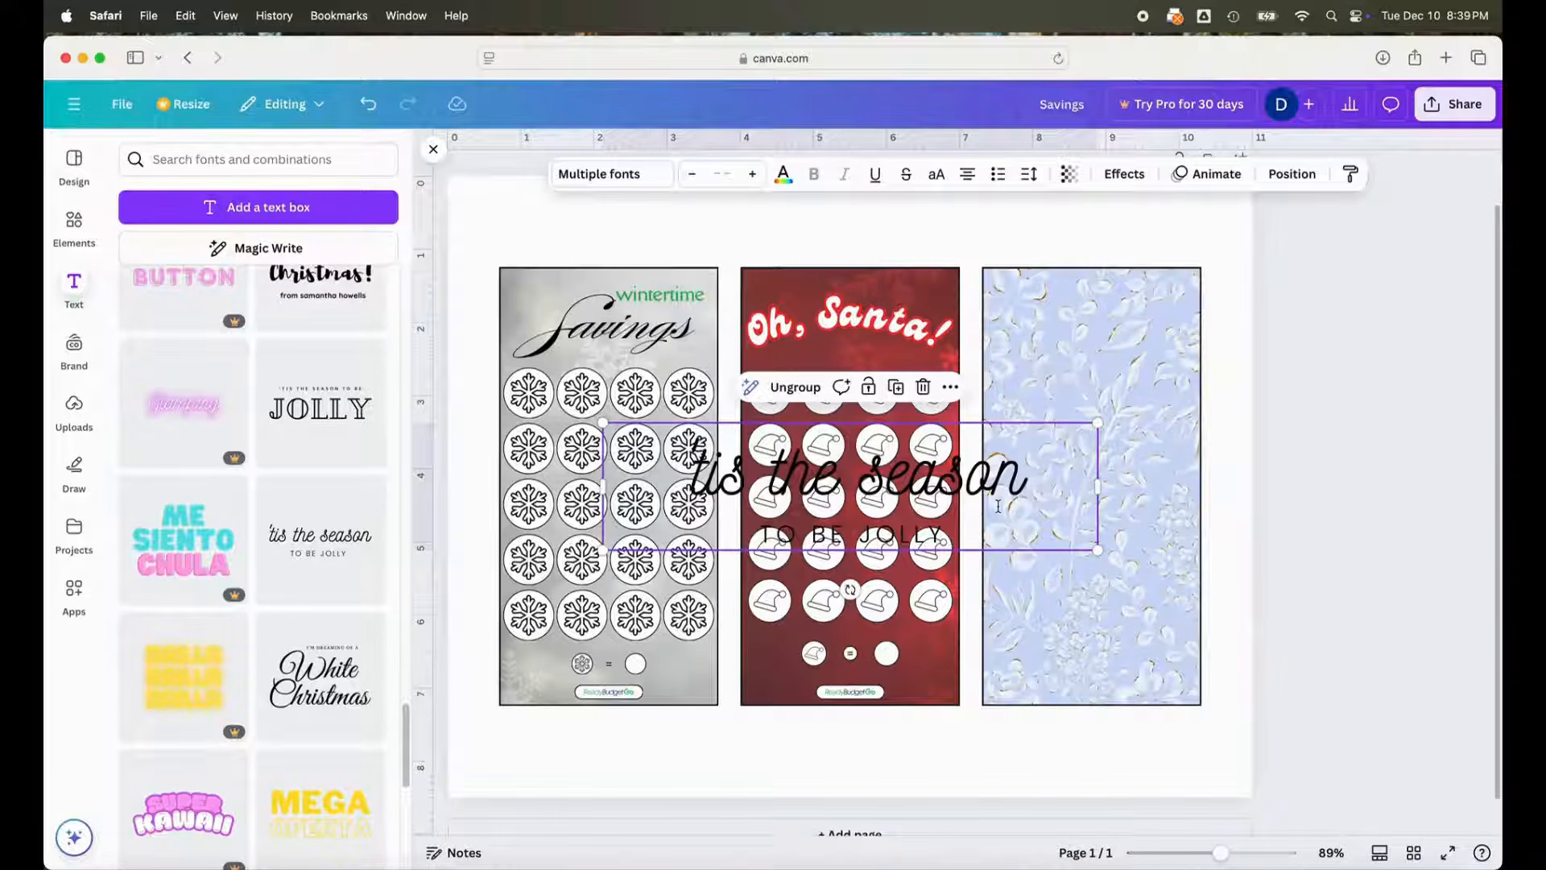
left_click_drag(1012, 493, 1240, 408)
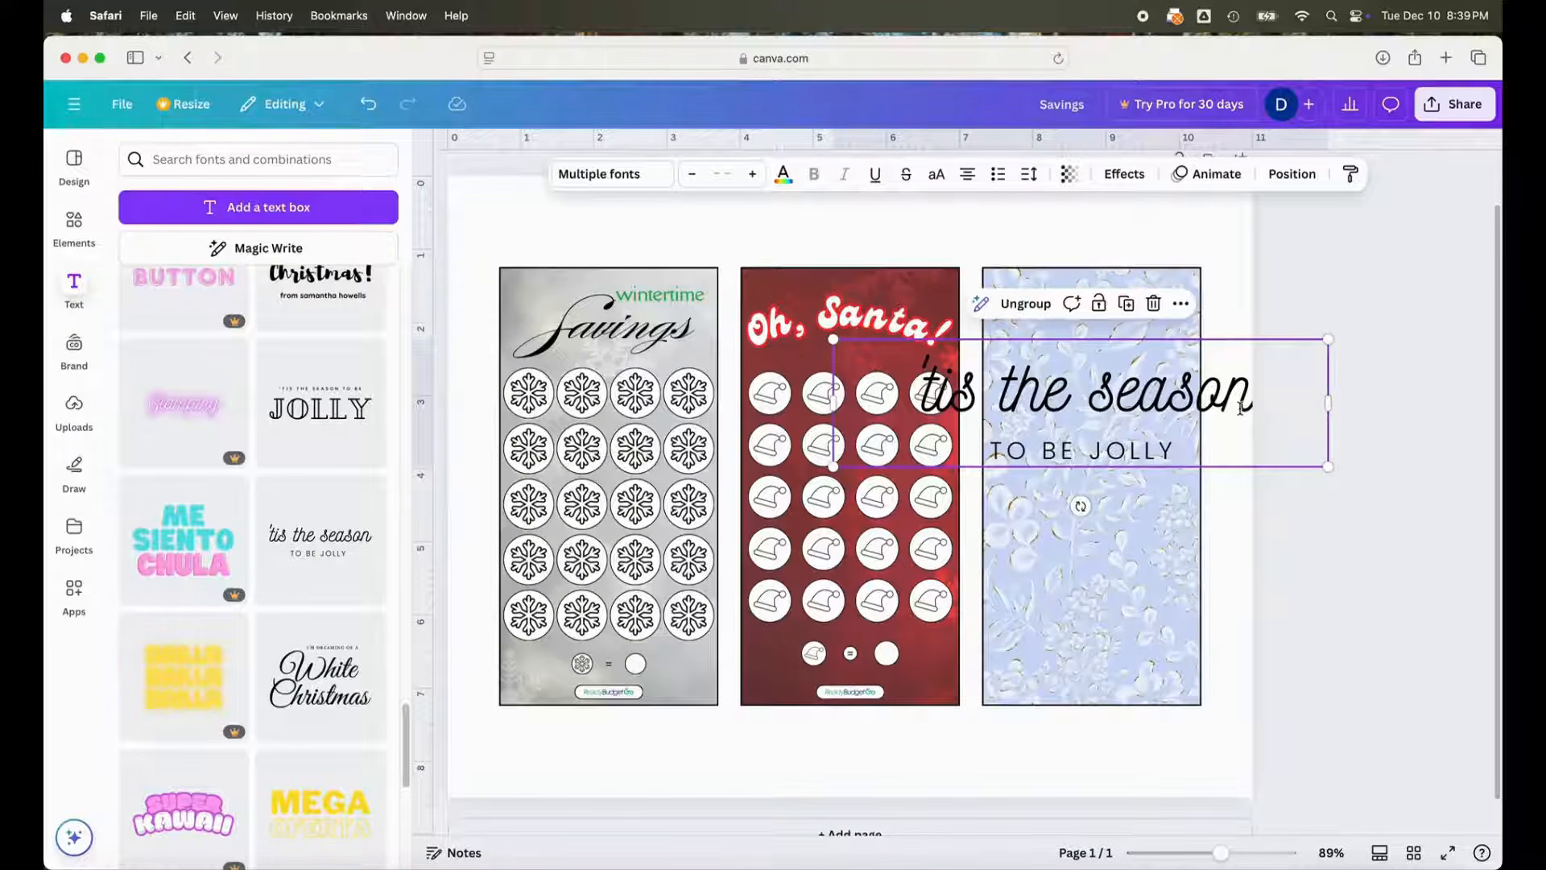
- Ungroup the title and replace its script line with "winter" and its smaller line with "AT THE LAKE"
left_click(1026, 303)
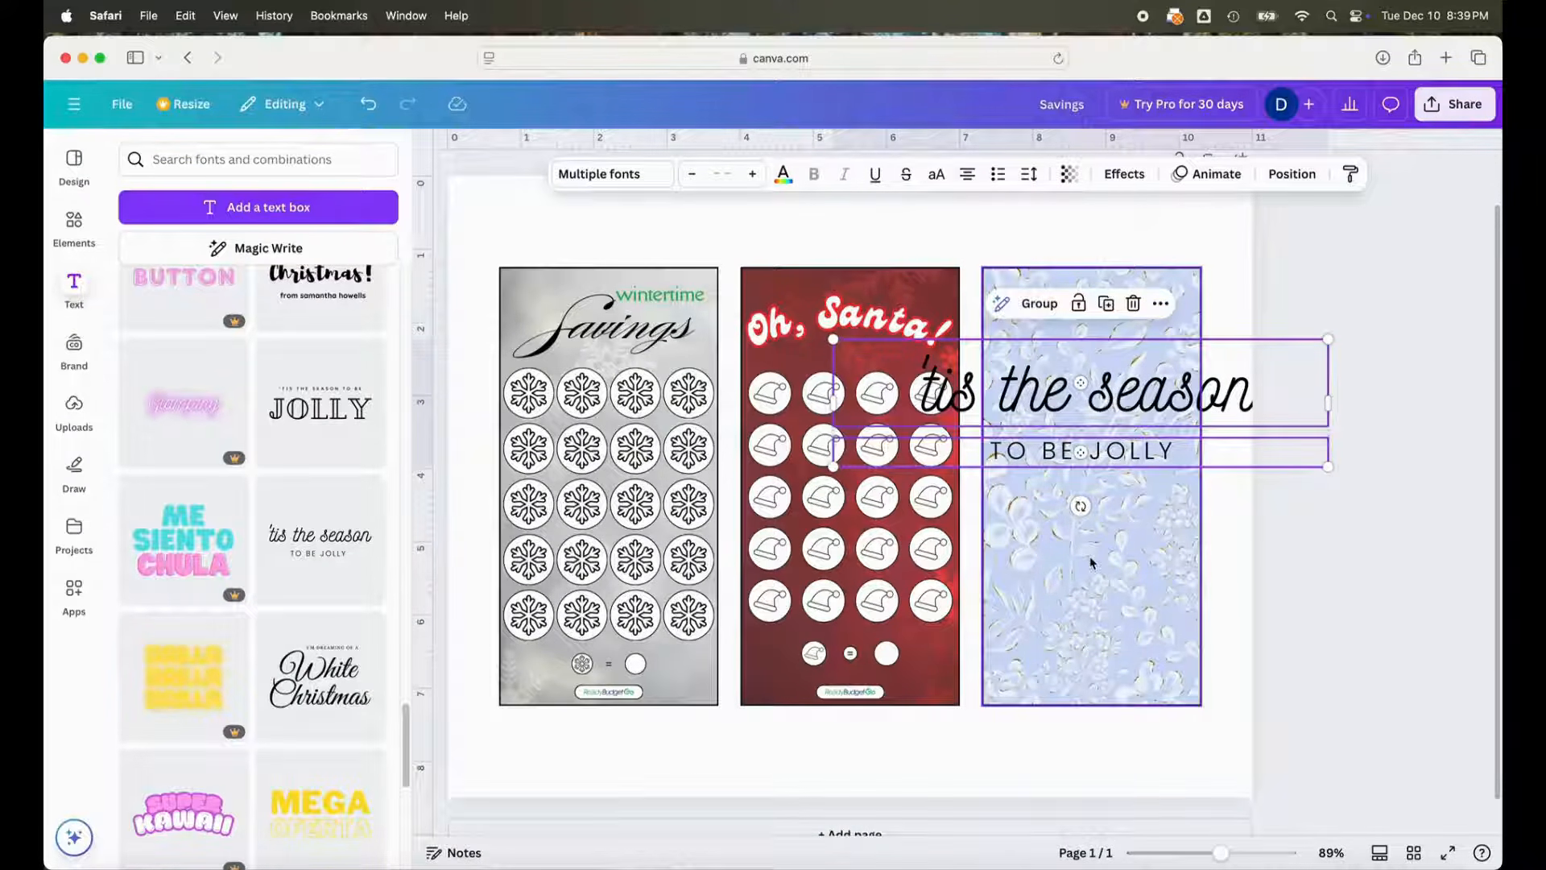
left_click(1097, 490)
left_click(1061, 379)
double_click(1060, 383)
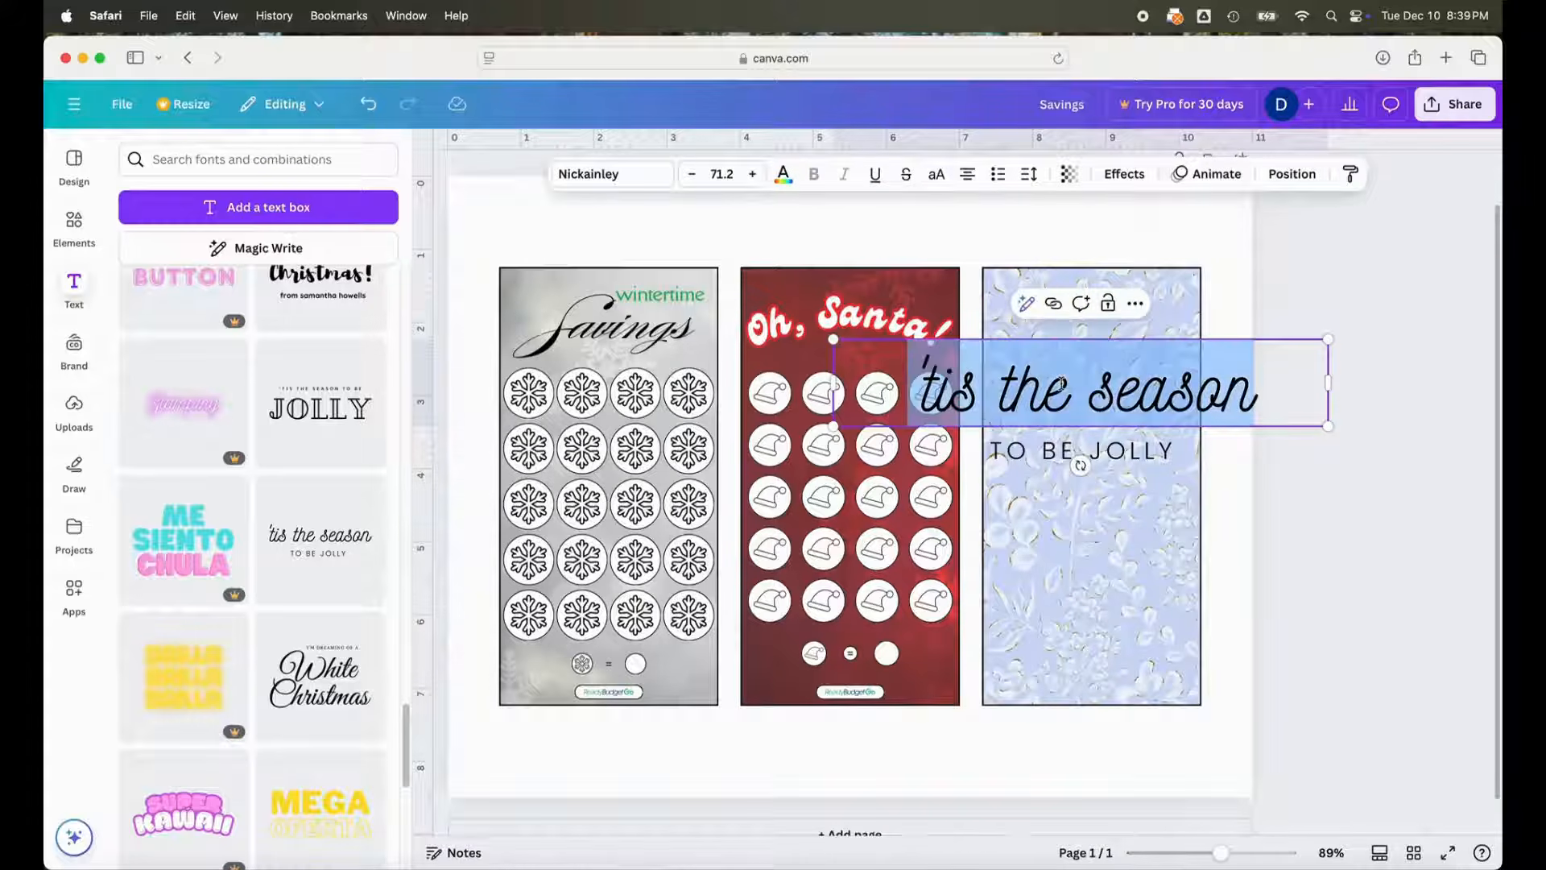
type("winter")
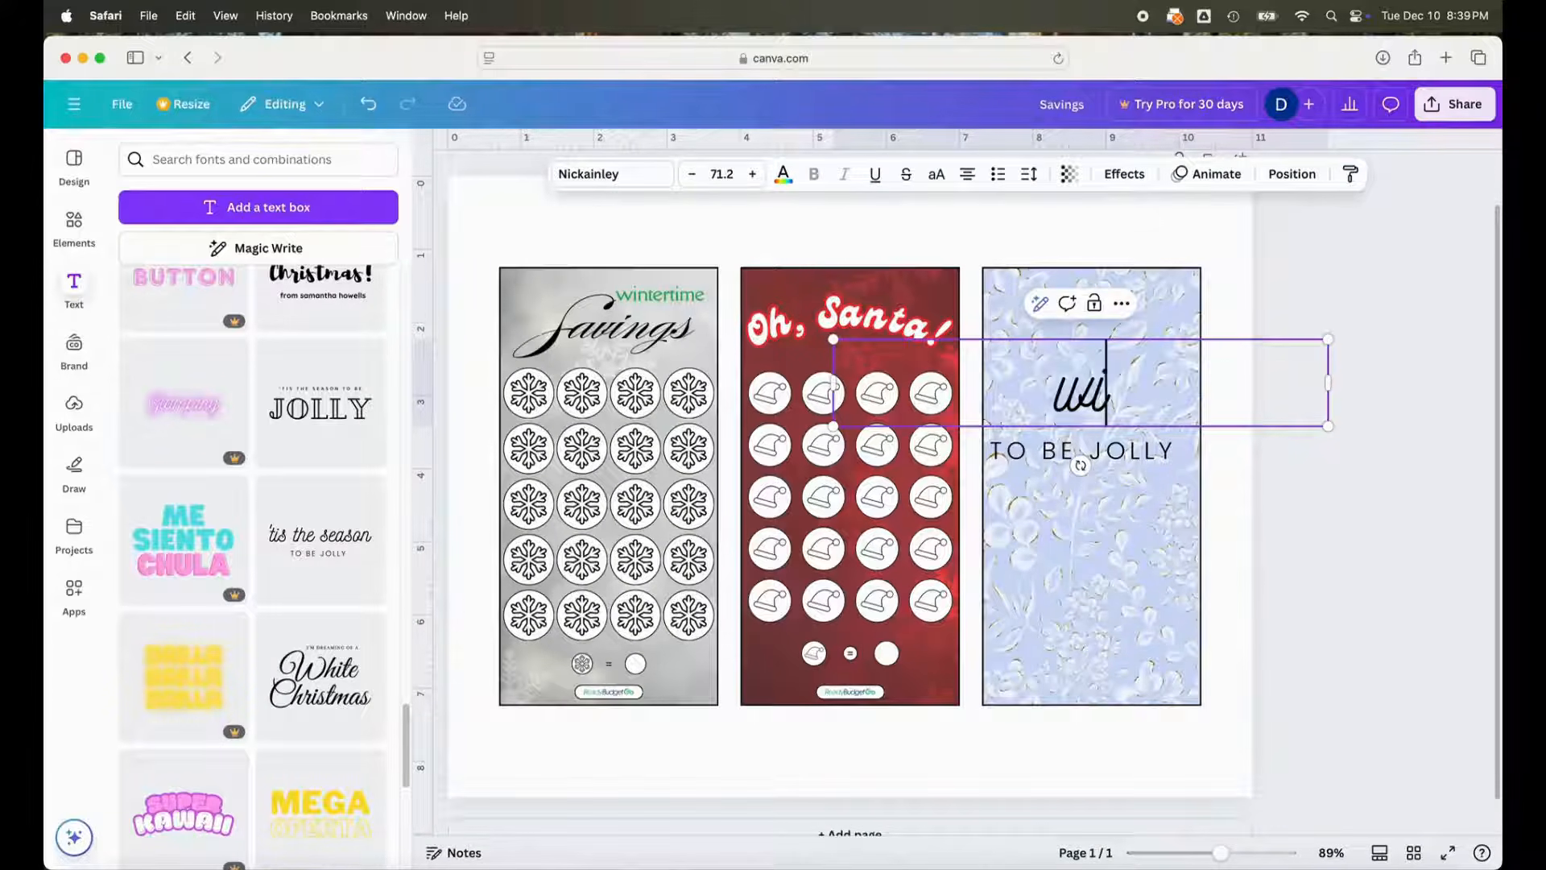
left_click(1051, 451)
double_click(1051, 451)
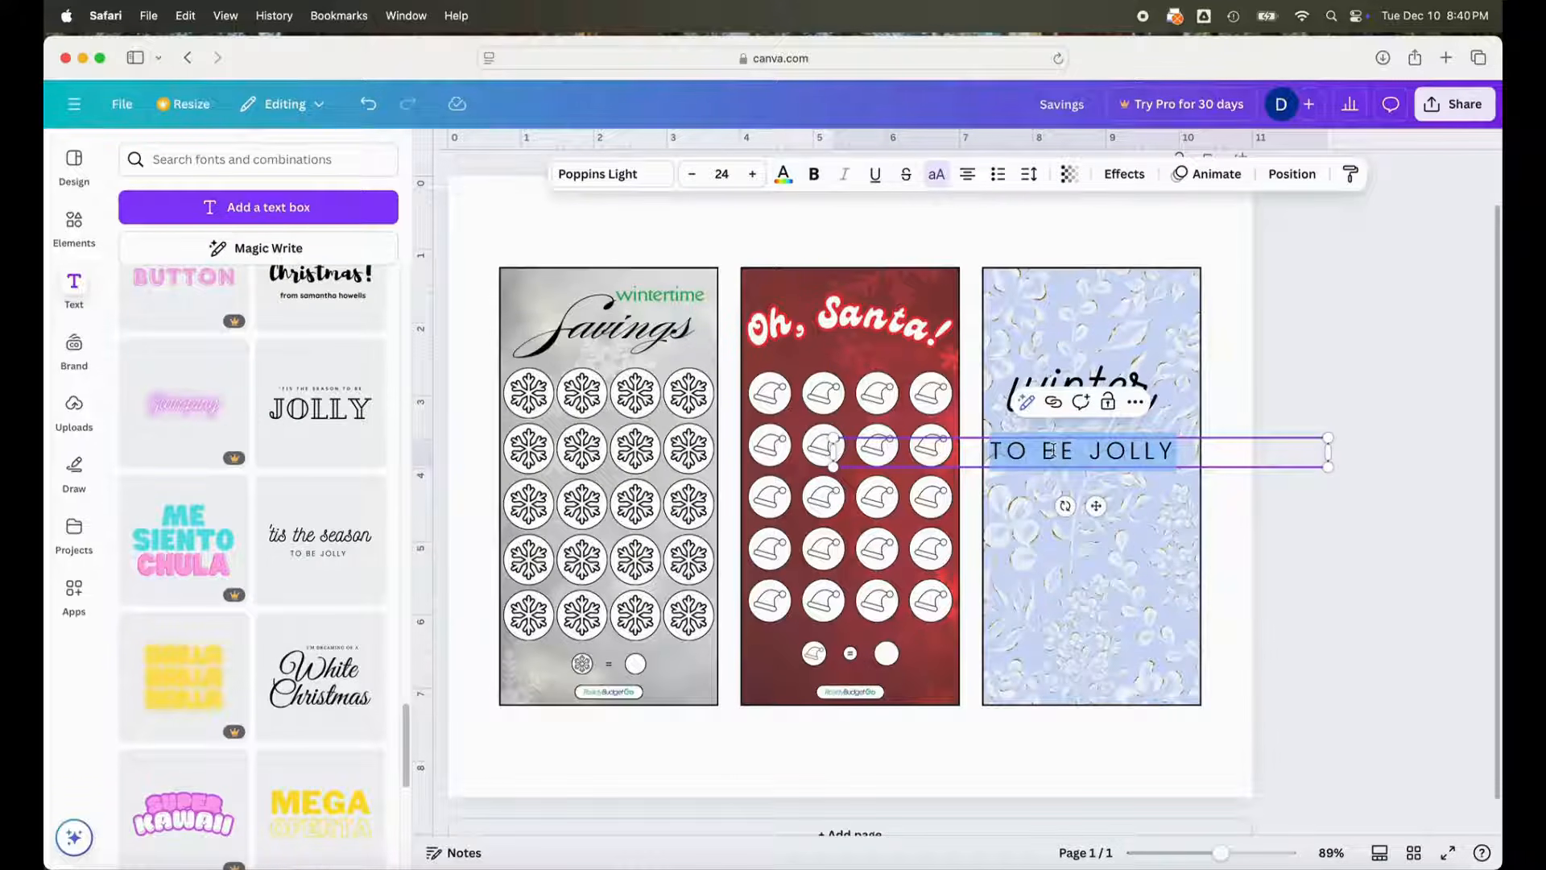
type("AT THE LAKE")
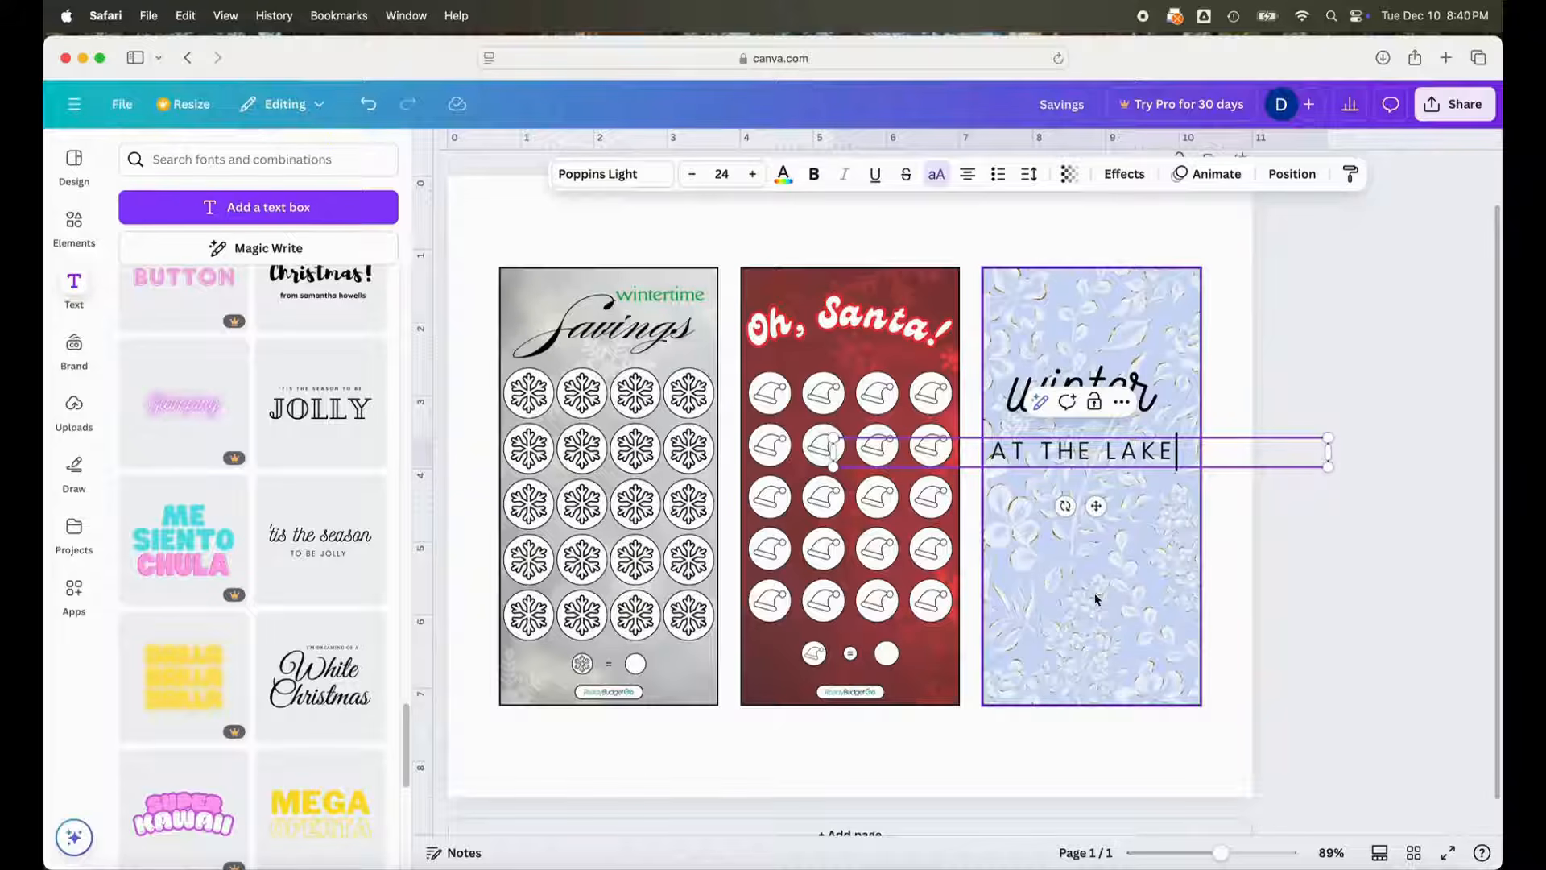
left_click(1128, 583)
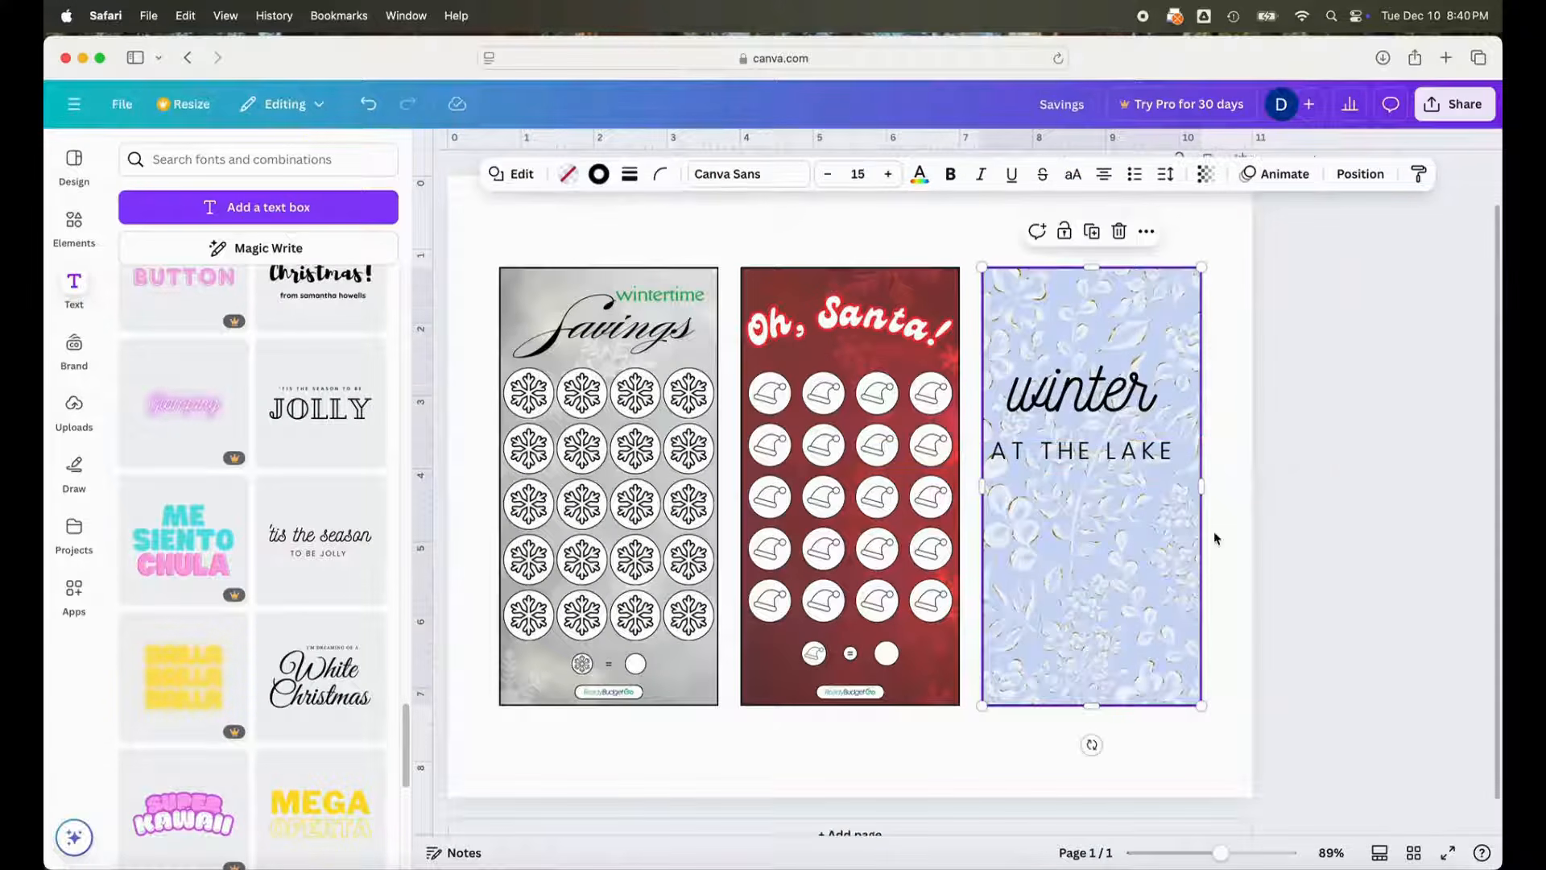
- Narrow the "AT THE LAKE" text box to about 2.85 in and move it within the third card's width
left_click(1166, 458)
left_click_drag(1330, 455, 1144, 454)
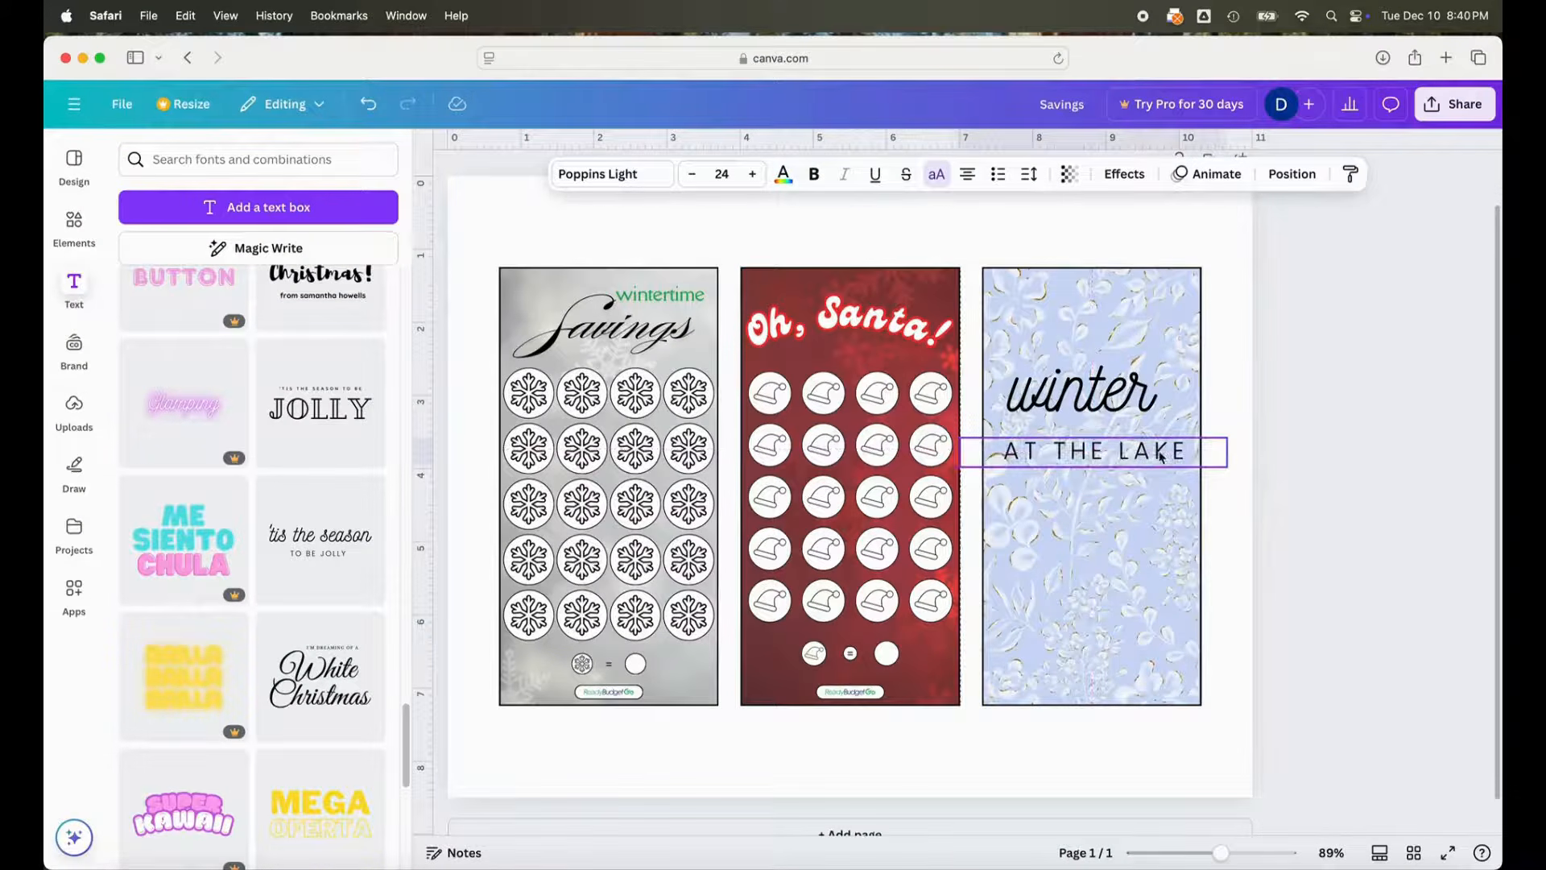
left_click_drag(963, 456, 1008, 456)
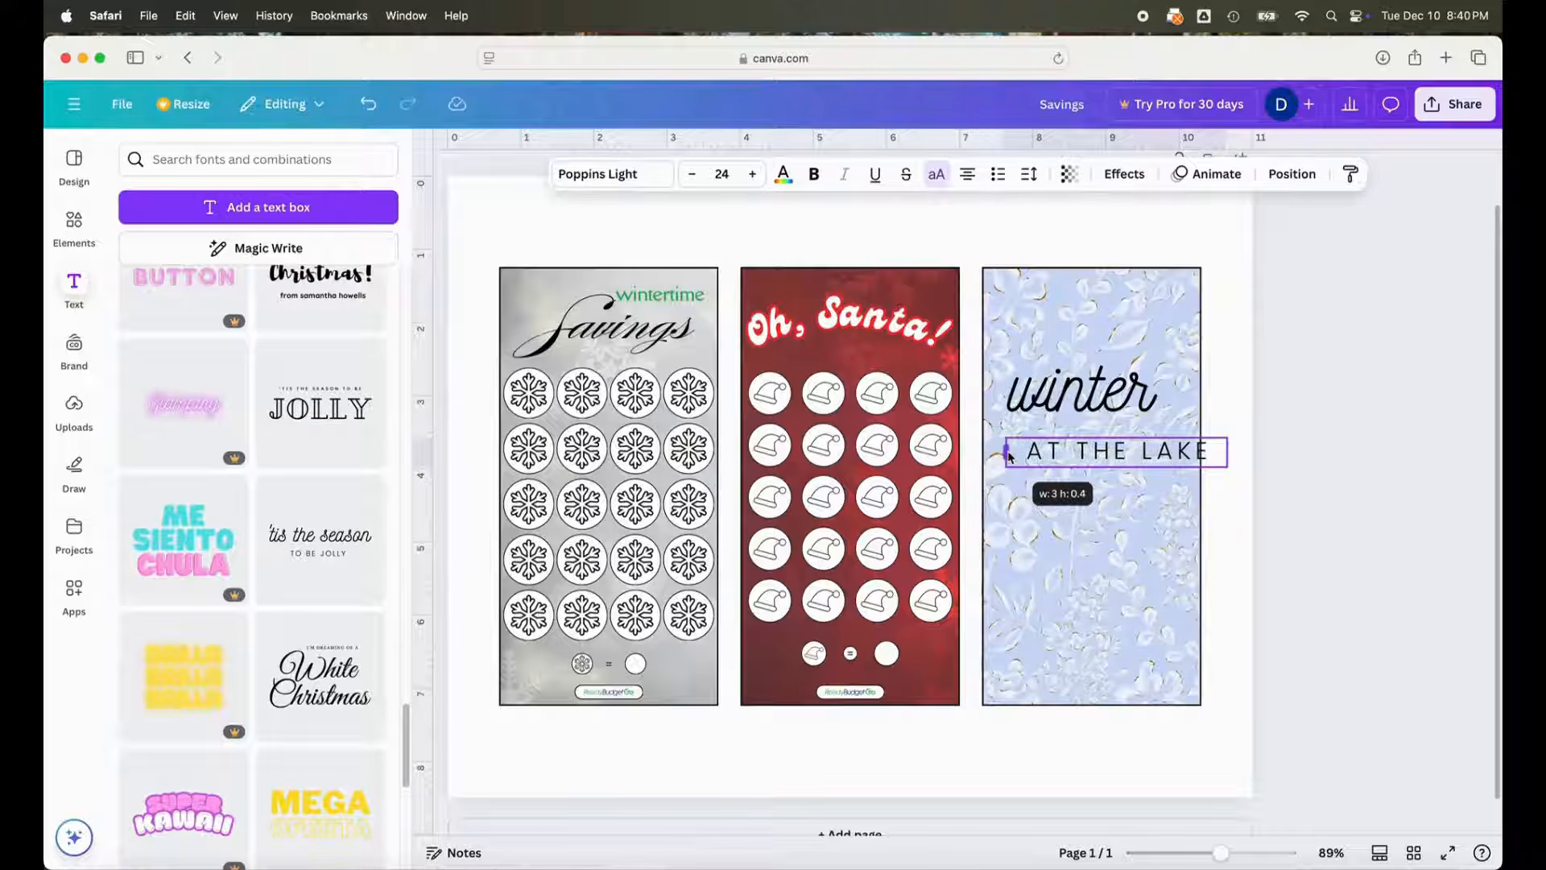
left_click_drag(1171, 453, 1138, 442)
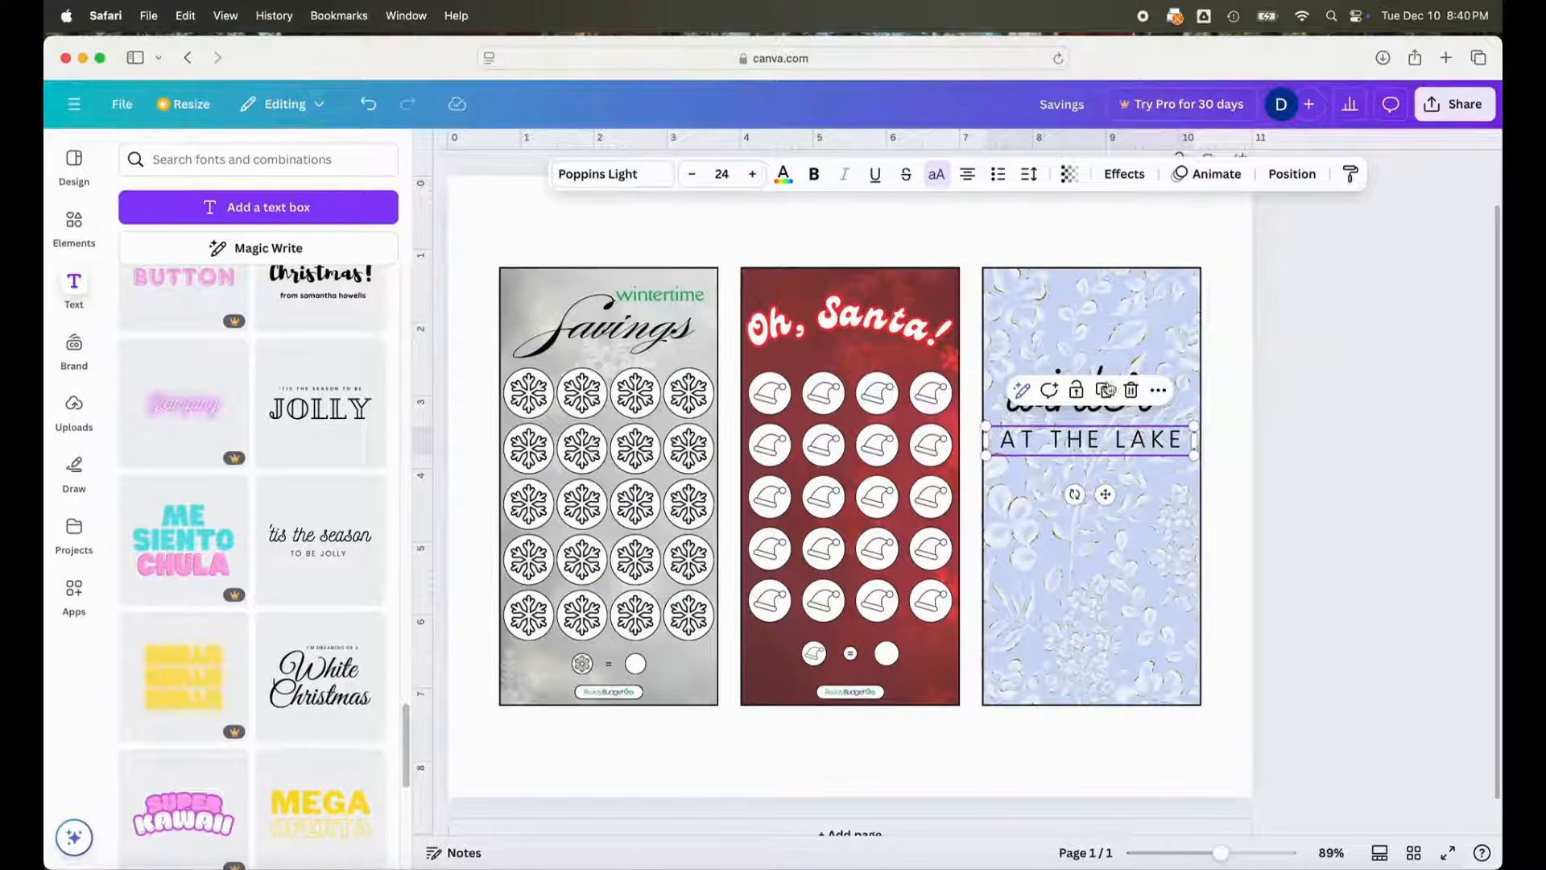
- Narrow the "winter" text box, move it to the top of the third card, and center-align it with "AT THE LAKE"
left_click(1245, 380)
left_click_drag(1328, 384, 1104, 324)
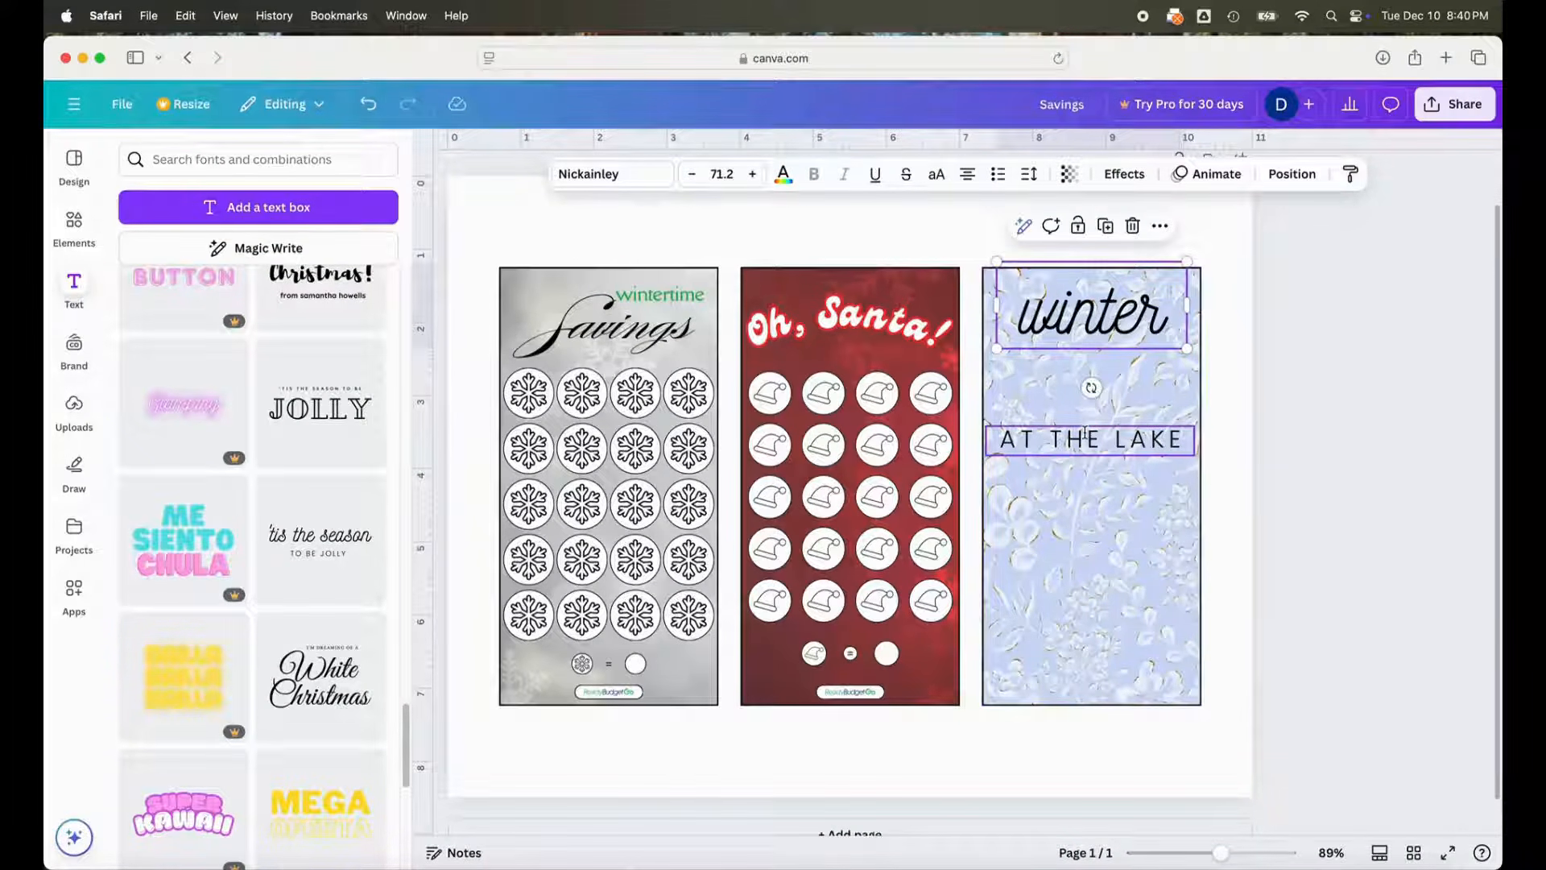
left_click(1086, 437, "shift")
left_click(1291, 174)
left_click(316, 410)
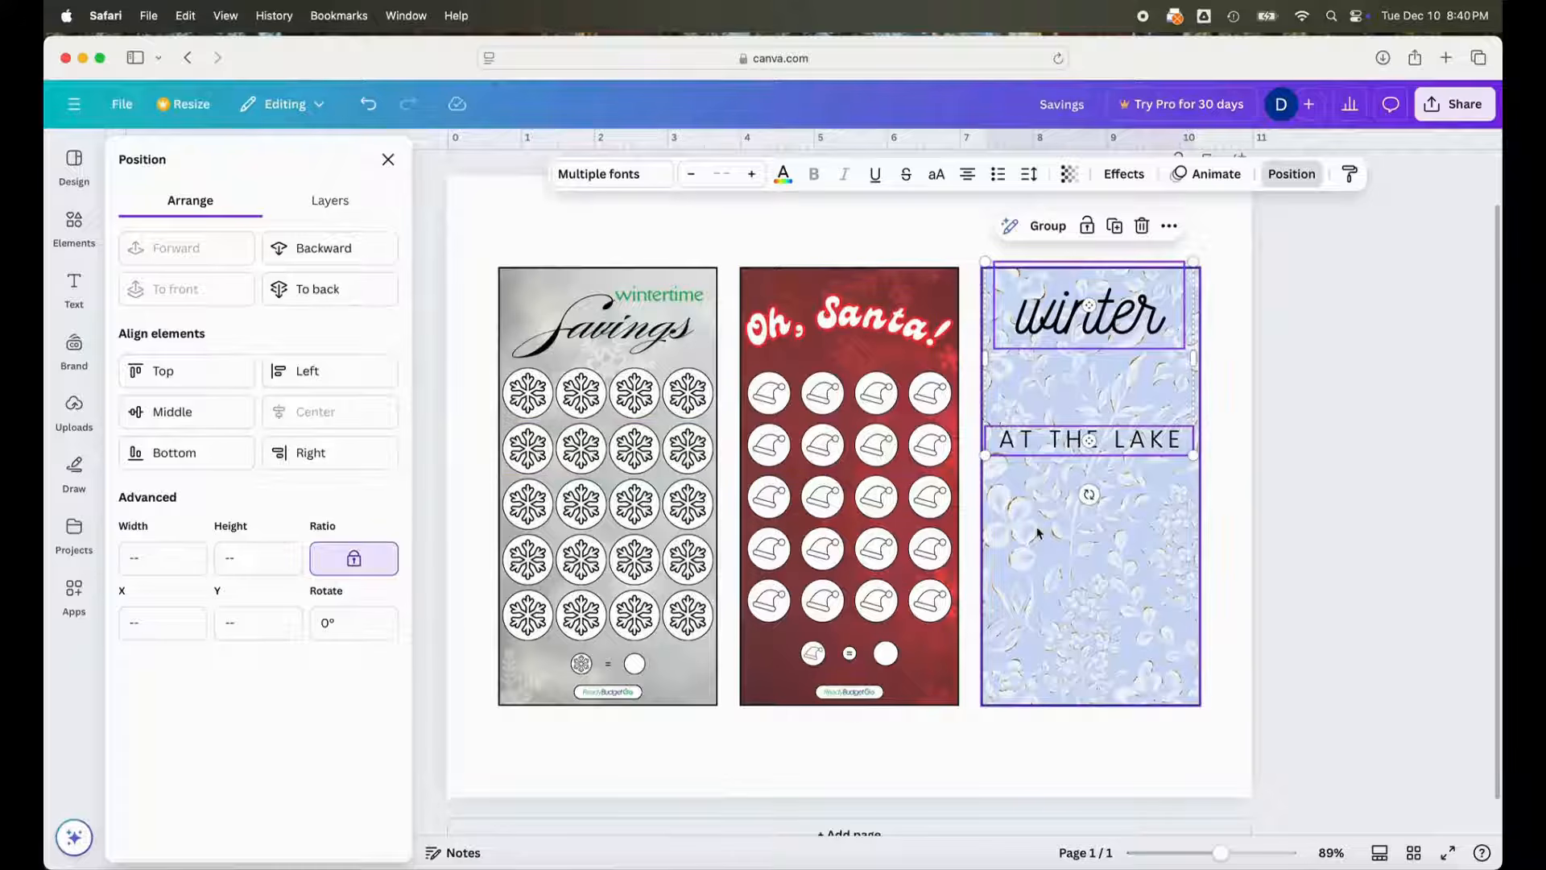
- Move "AT THE LAKE" up directly beneath "winter" and group the two title lines
left_click(1060, 523)
left_click(1073, 443)
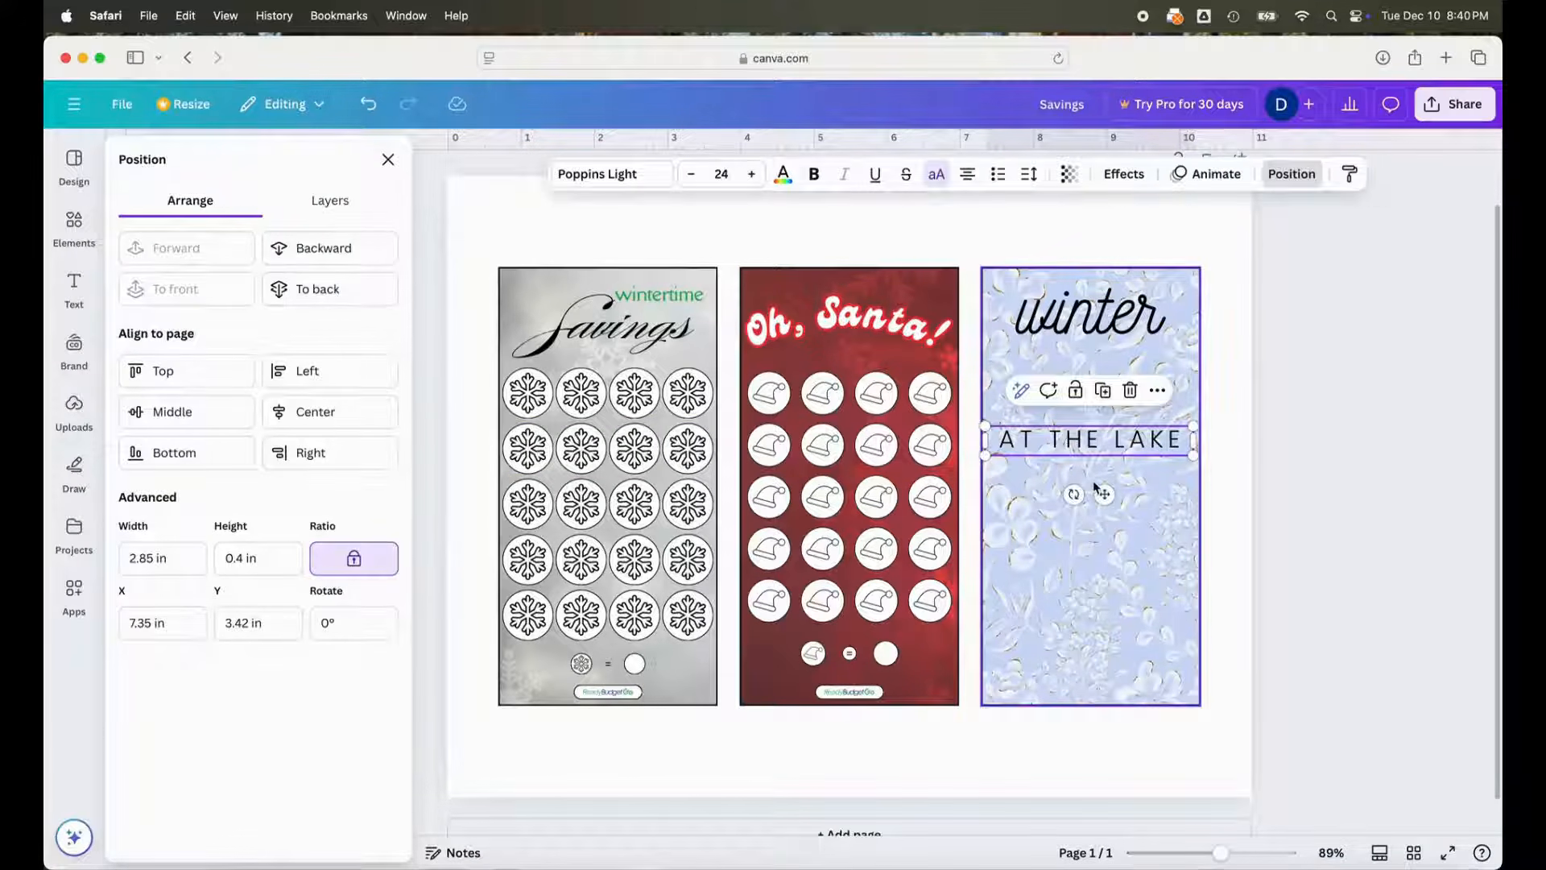
left_click_drag(1103, 494, 1109, 413)
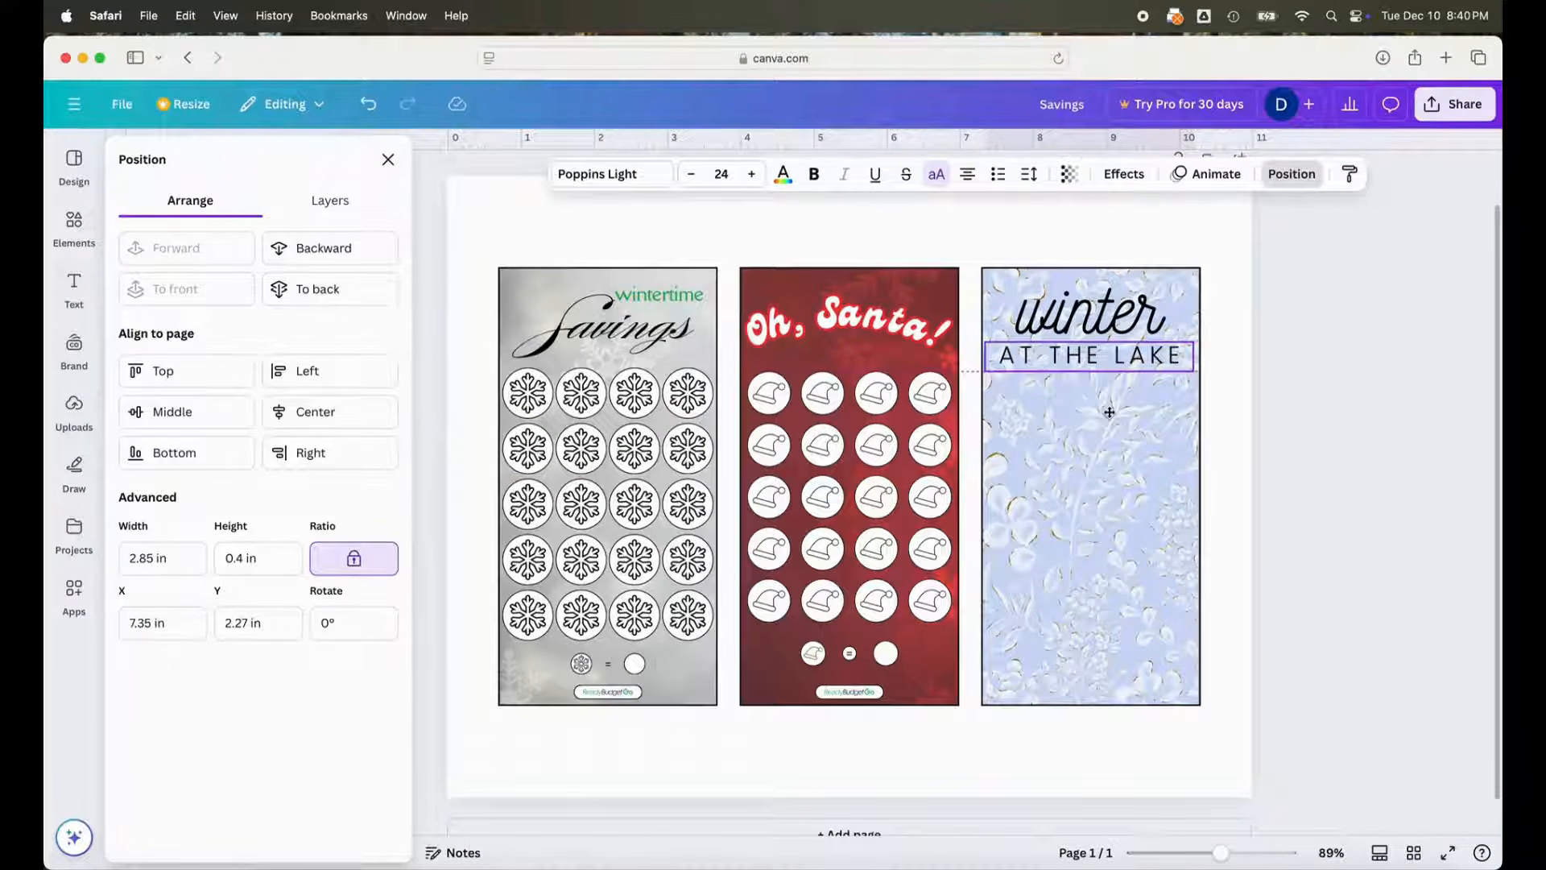
left_click(1095, 321, "shift")
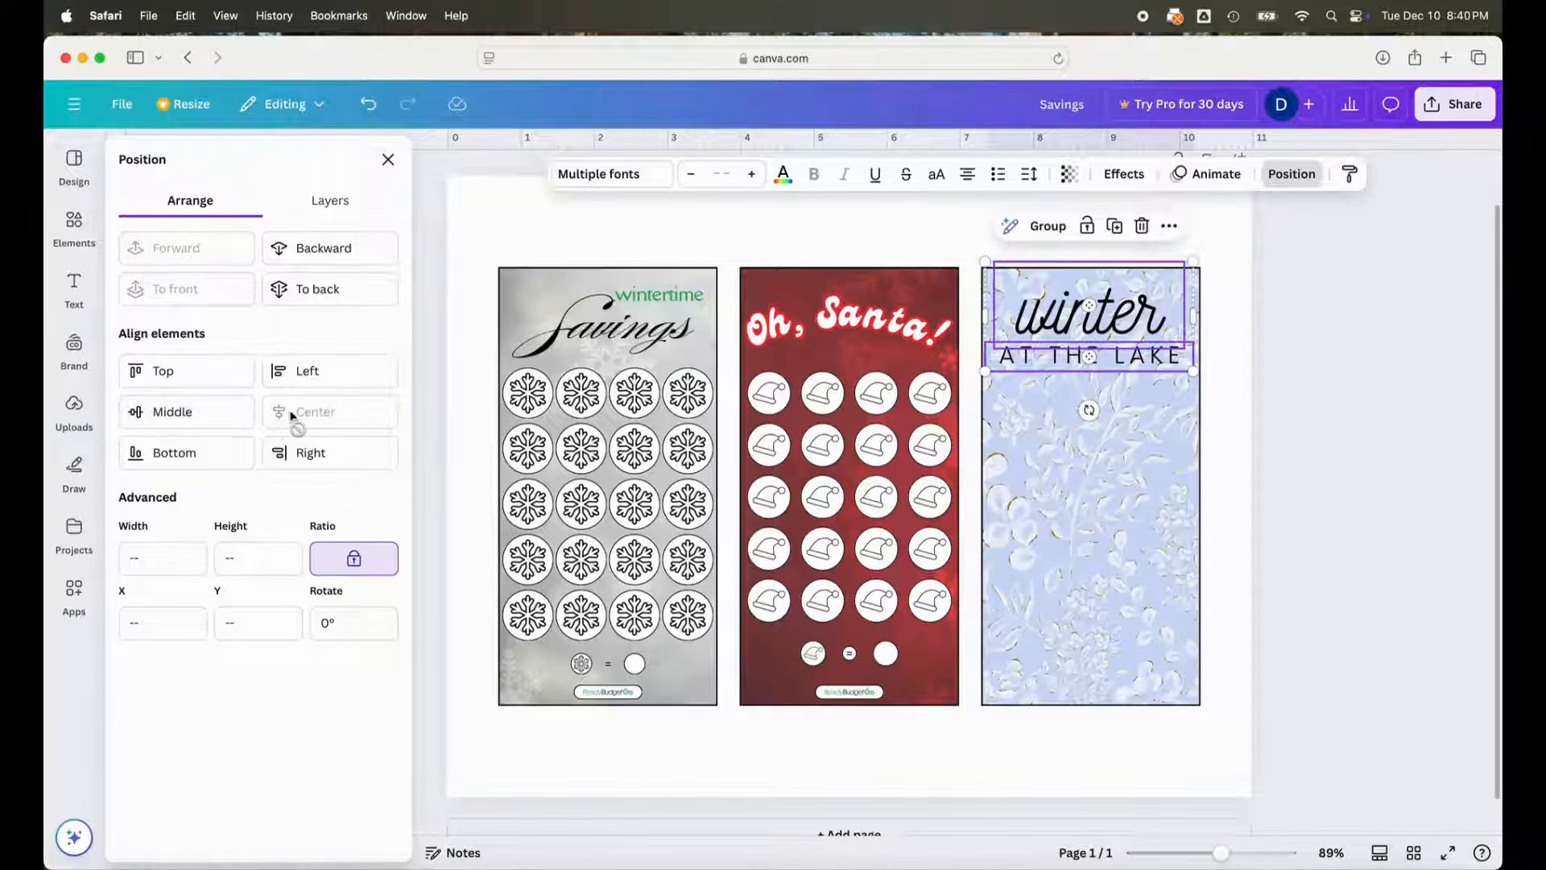
left_click(1051, 228)
- Center the grouped title horizontally on the third card
left_click(1111, 525)
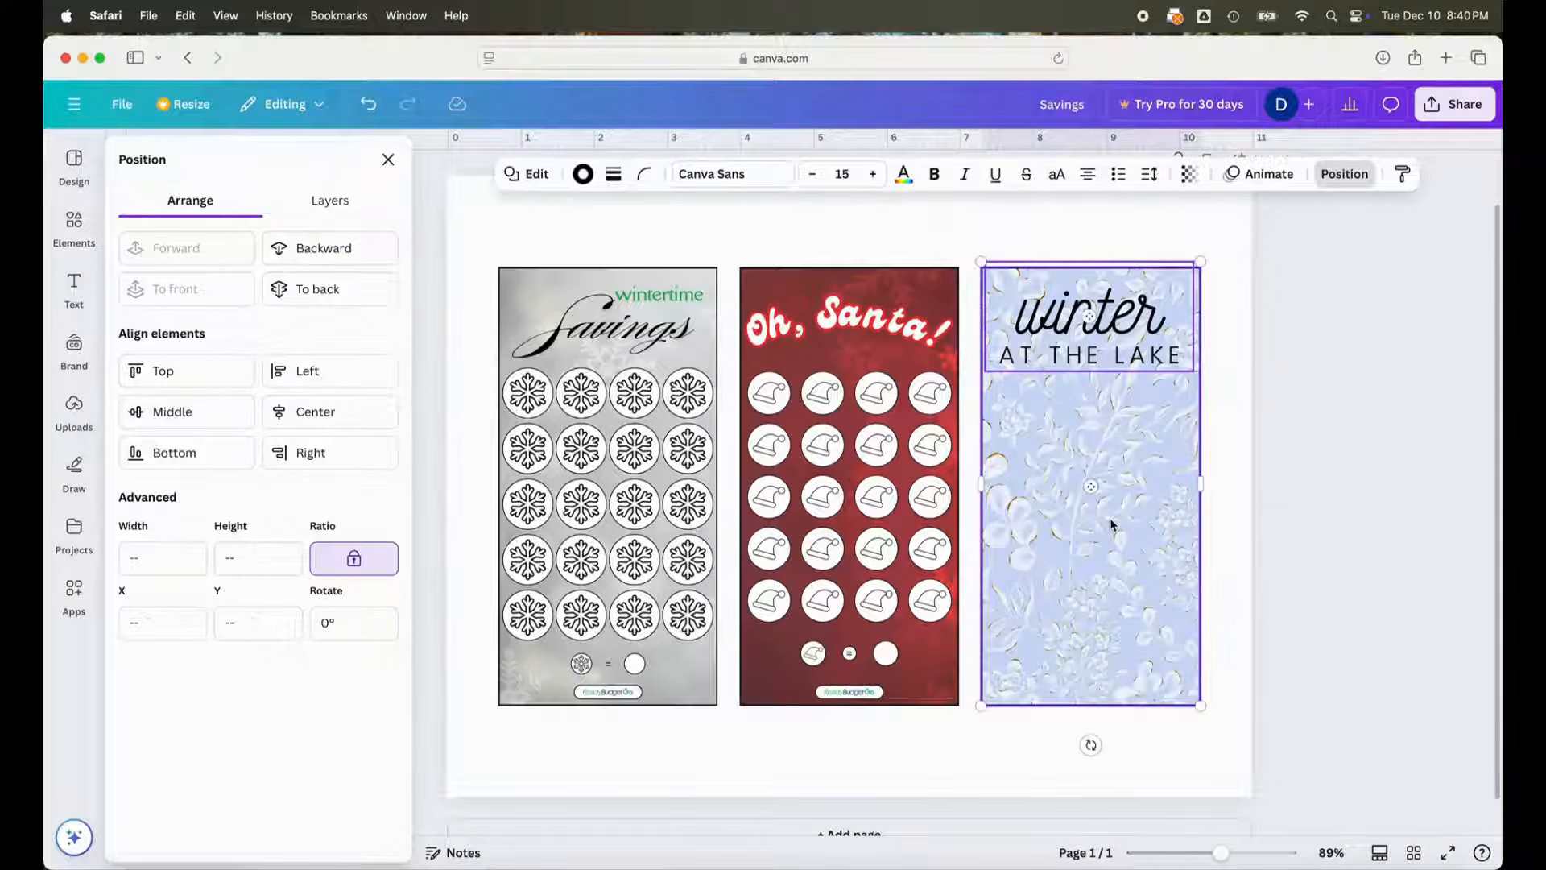
left_click(323, 412)
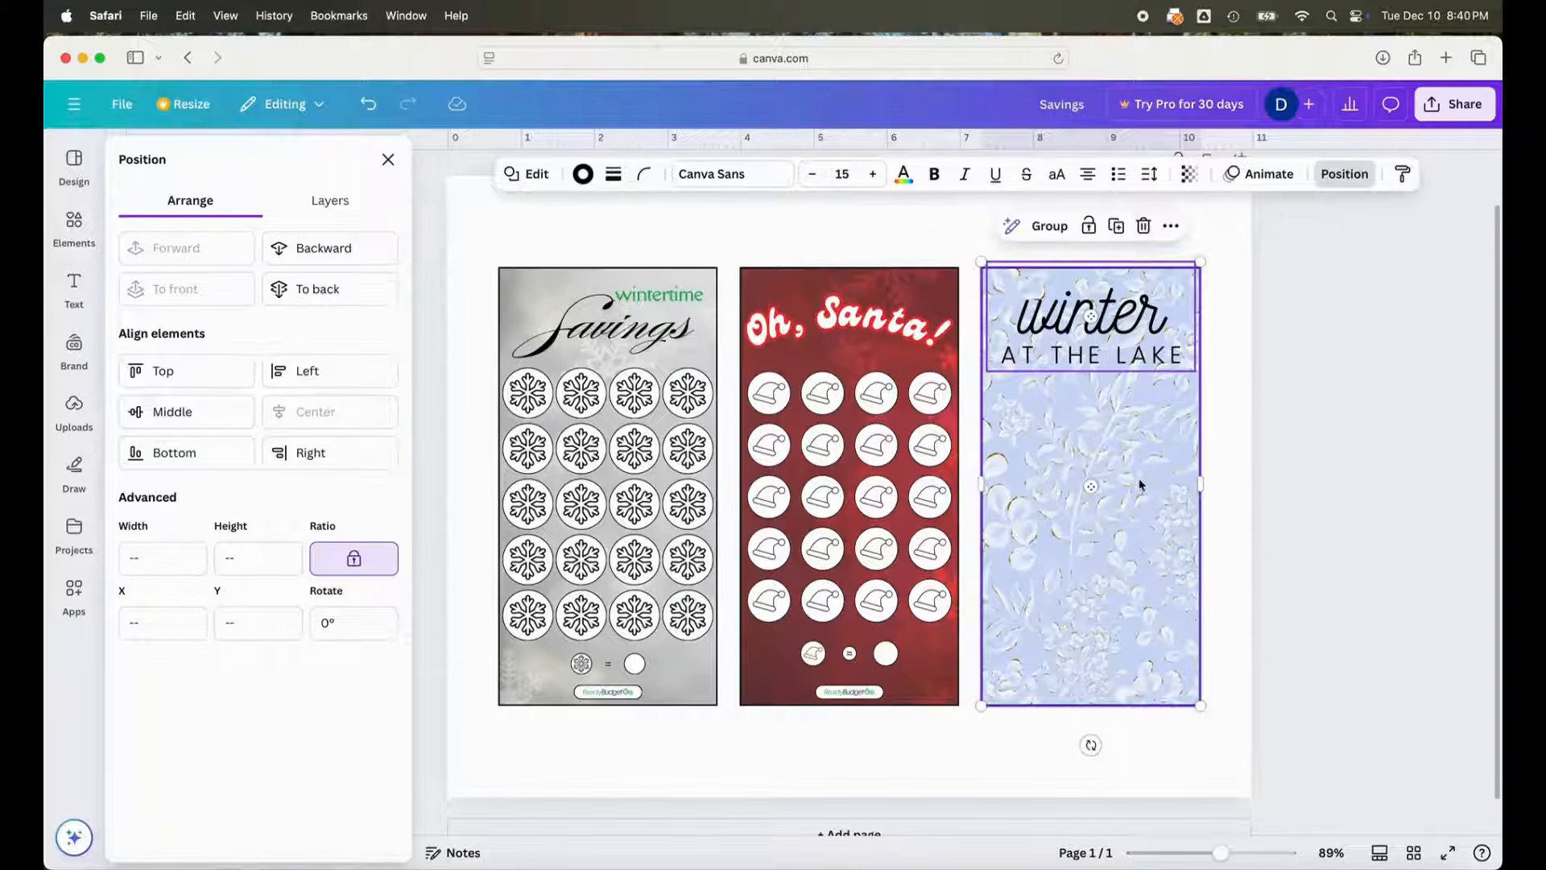
left_click(1224, 421)
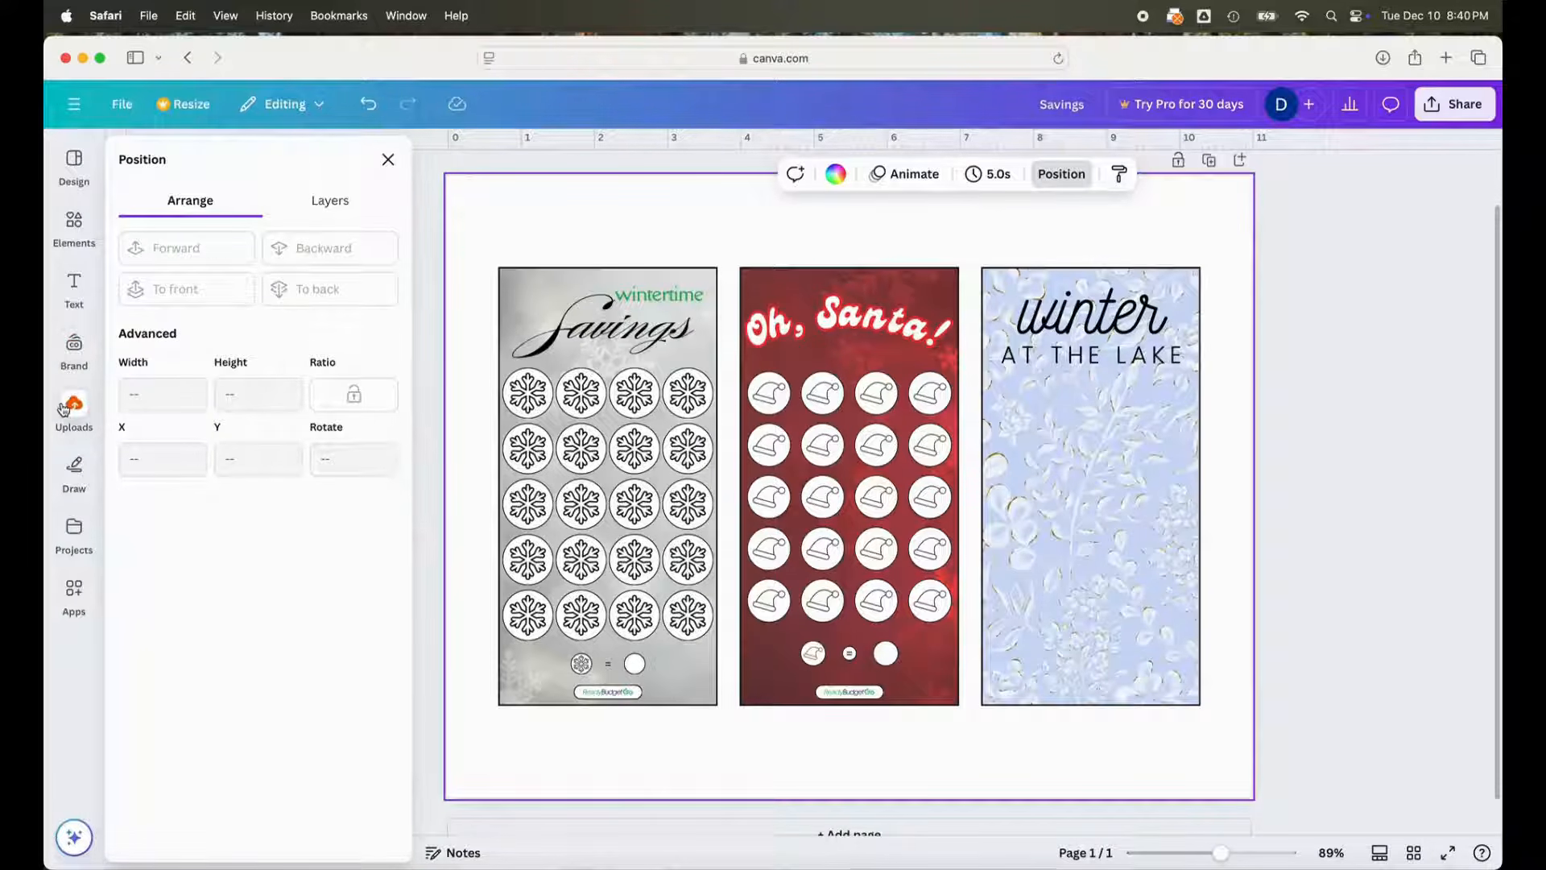
- Search the graphics elements for "ice skates" and add the single white ice skate with black sole and gray blade
left_click(74, 225)
left_click(228, 157)
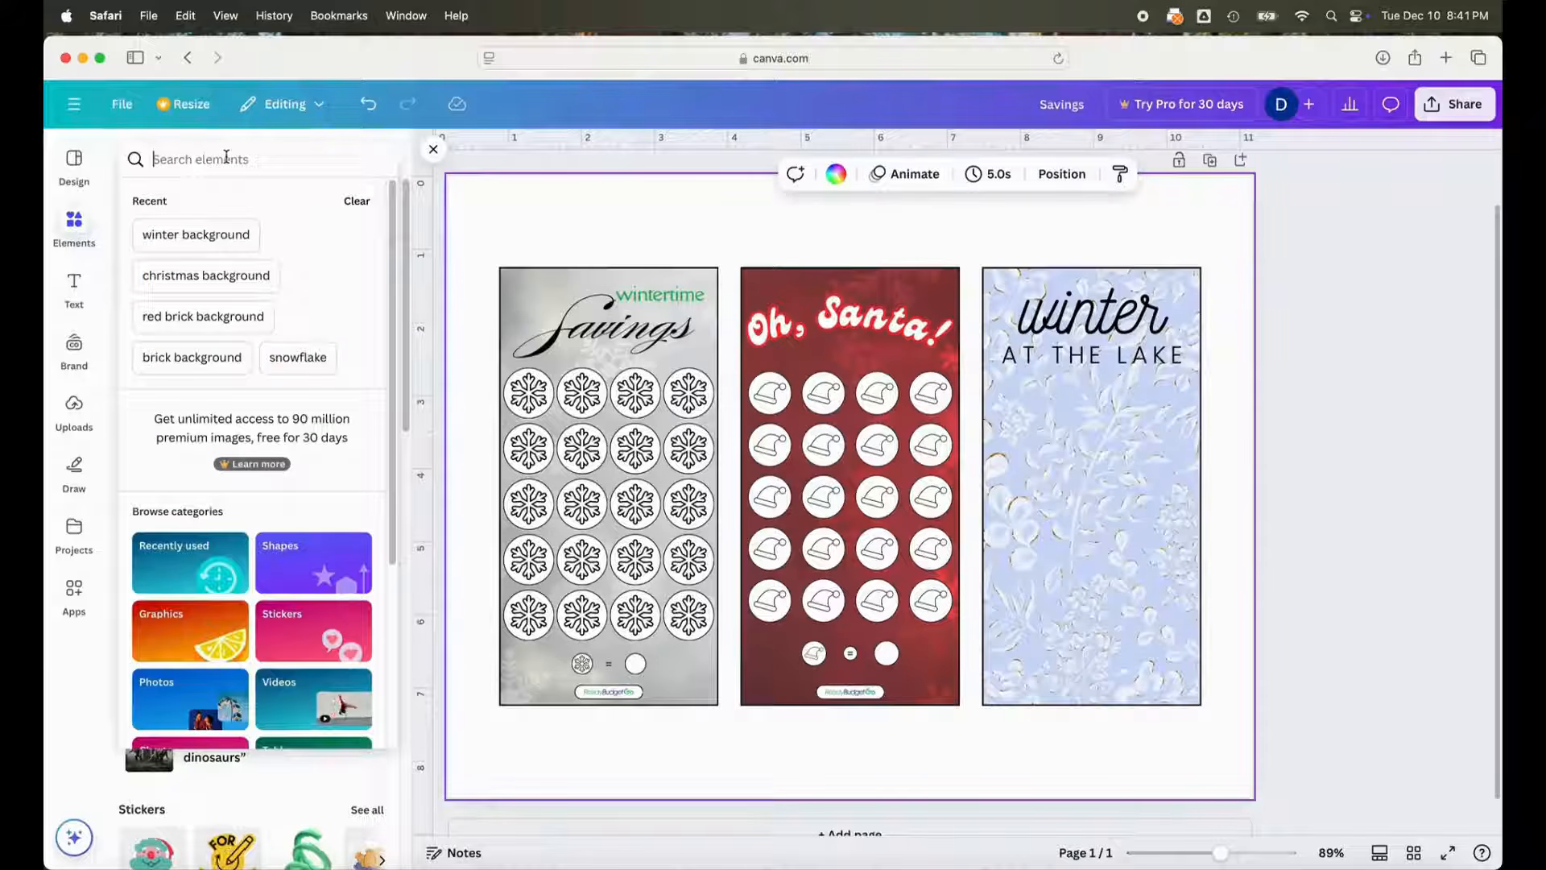
type("ic")
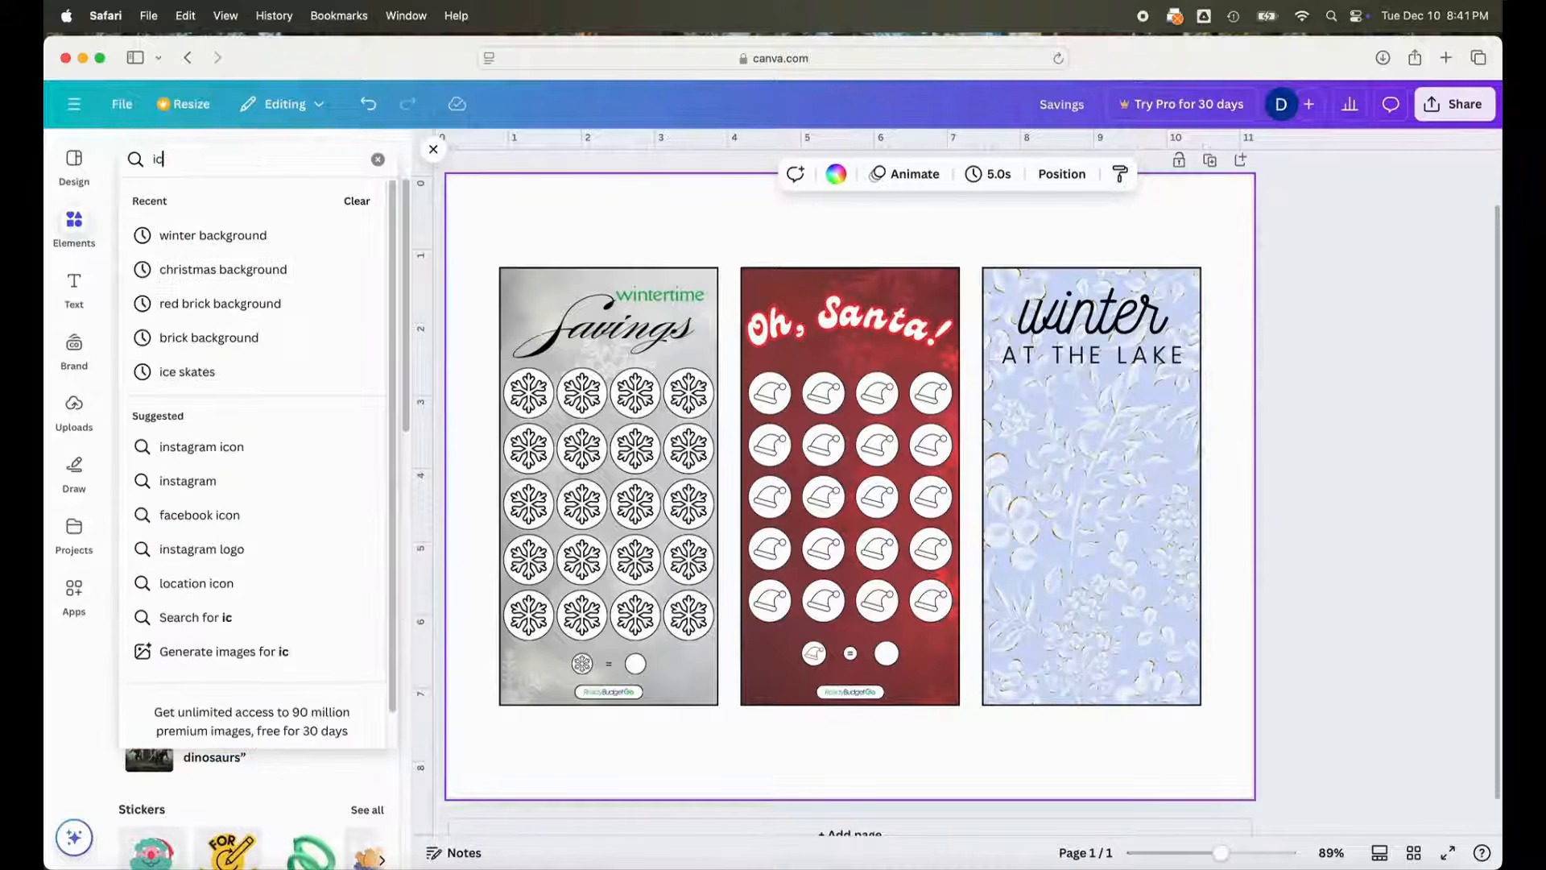
type("e skates")
key("Return")
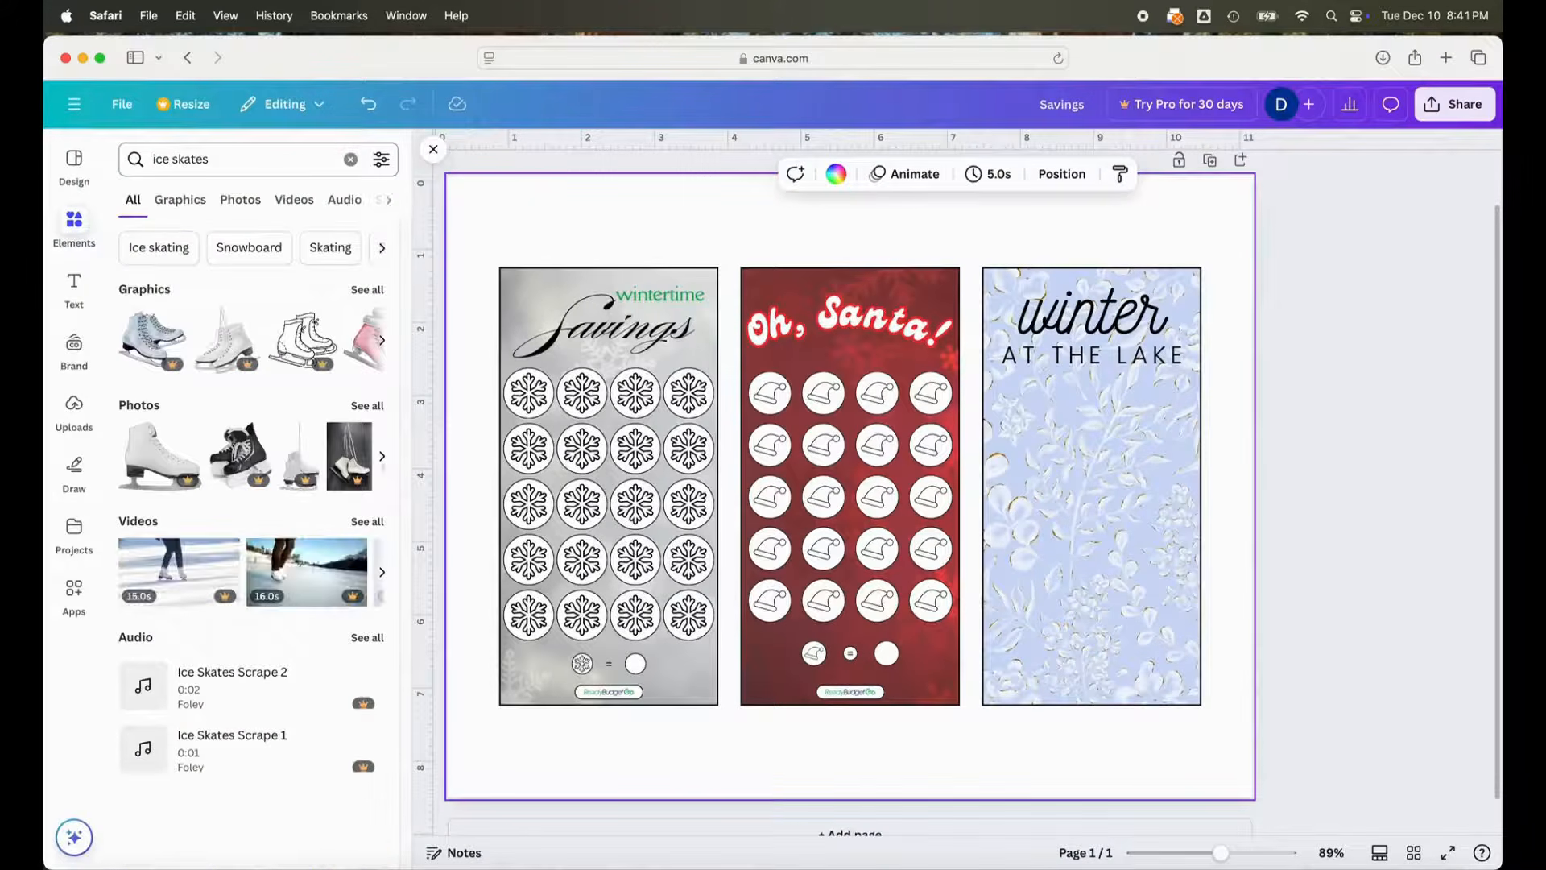
left_click(180, 201)
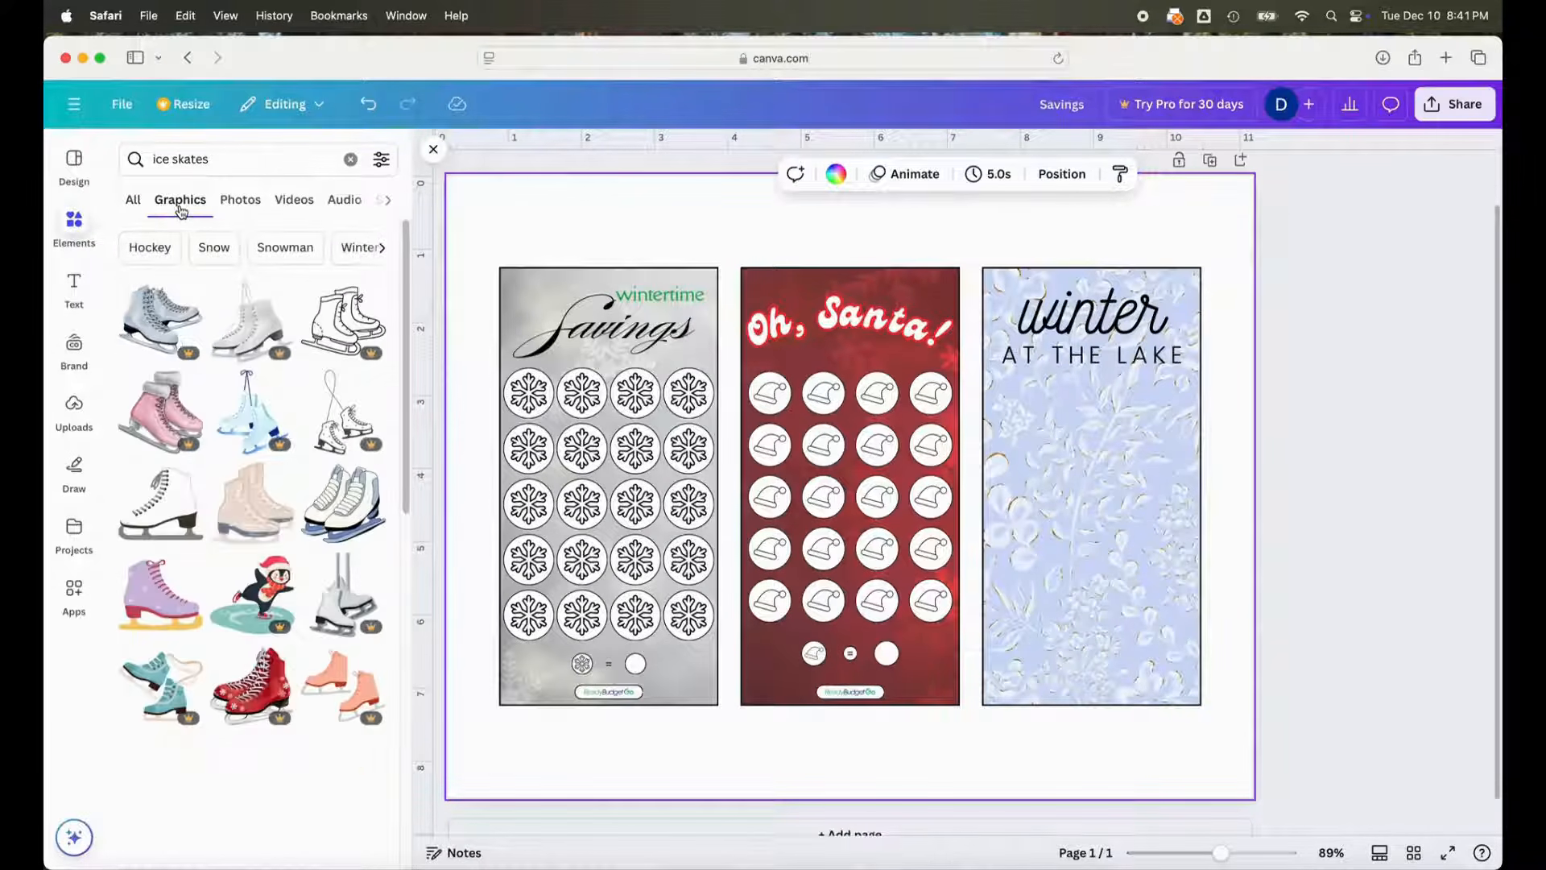
left_click(164, 511)
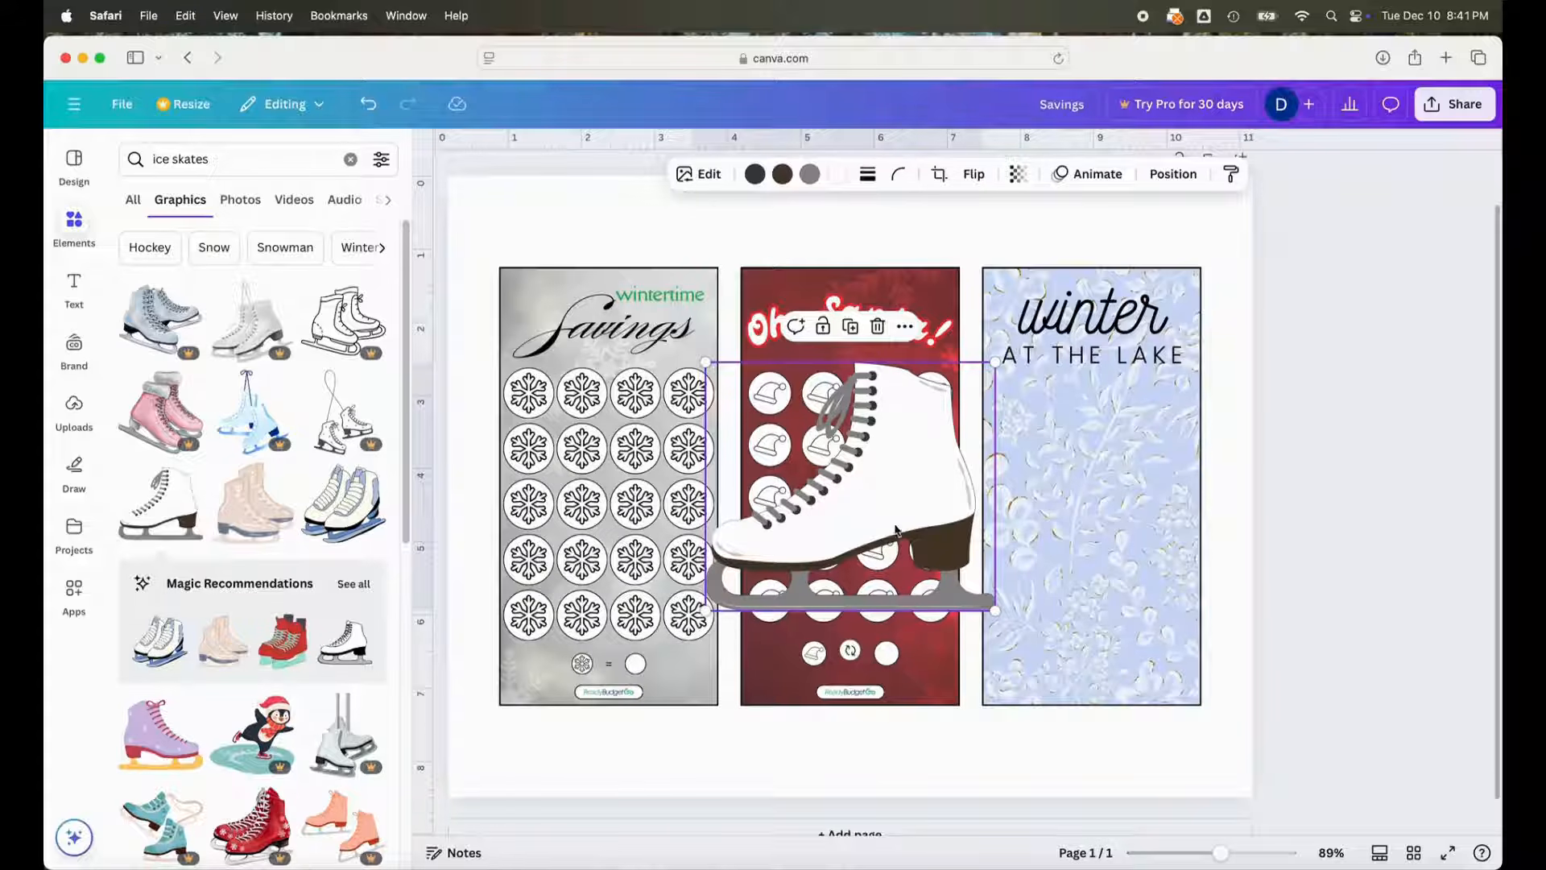
- Move the ice skate onto the third card, set its width to 0.5 in, and place it beneath the title at the card's left edge
left_click_drag(922, 552, 1130, 560)
left_click_drag(1203, 372, 1140, 415)
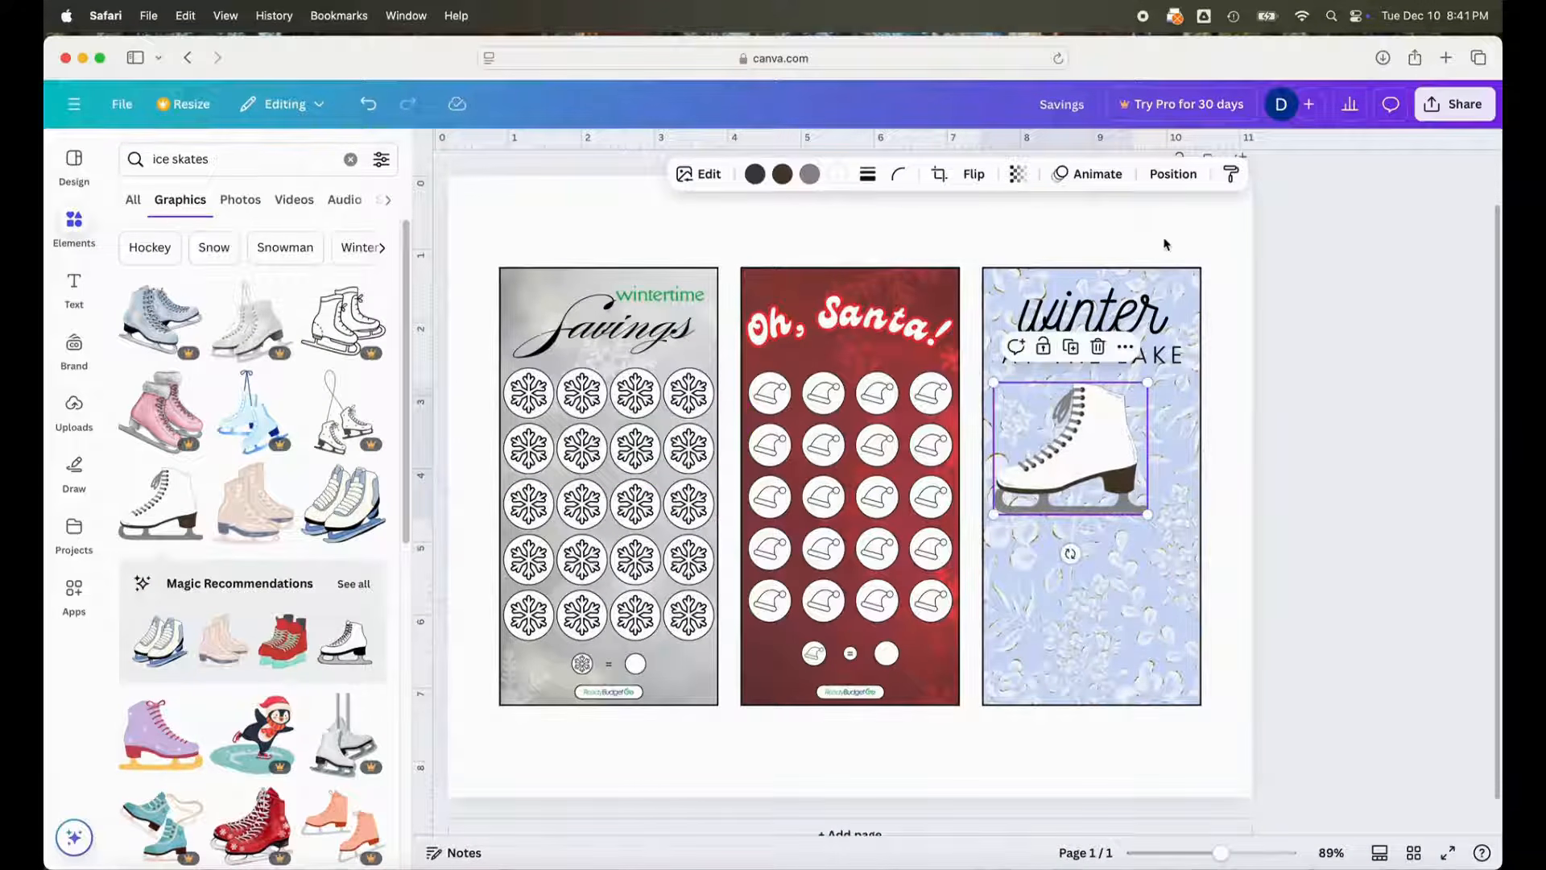
left_click(1172, 174)
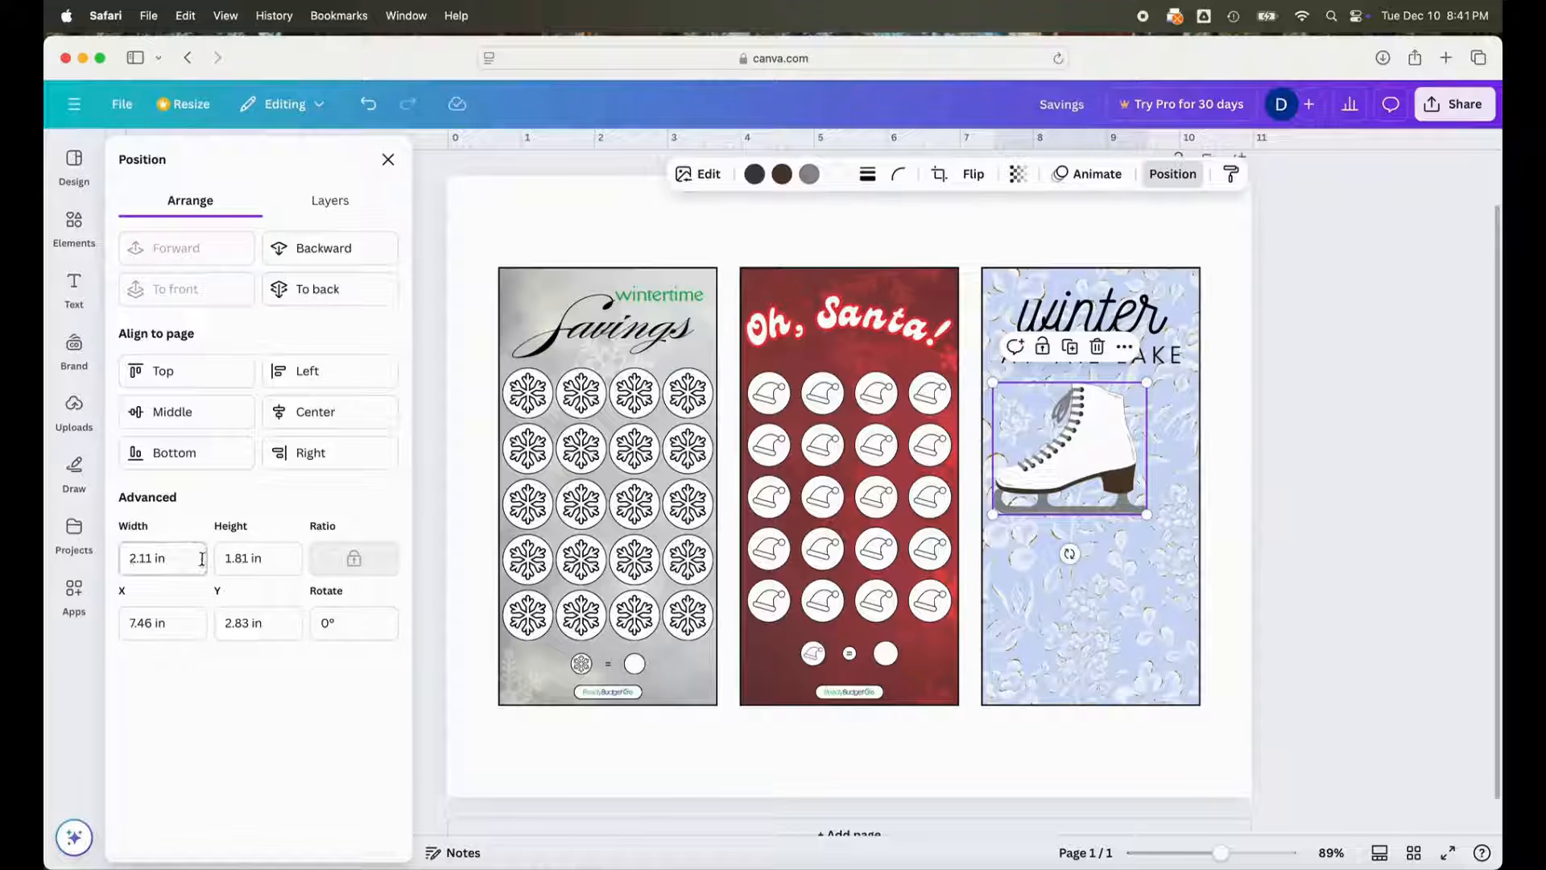
type("0.")
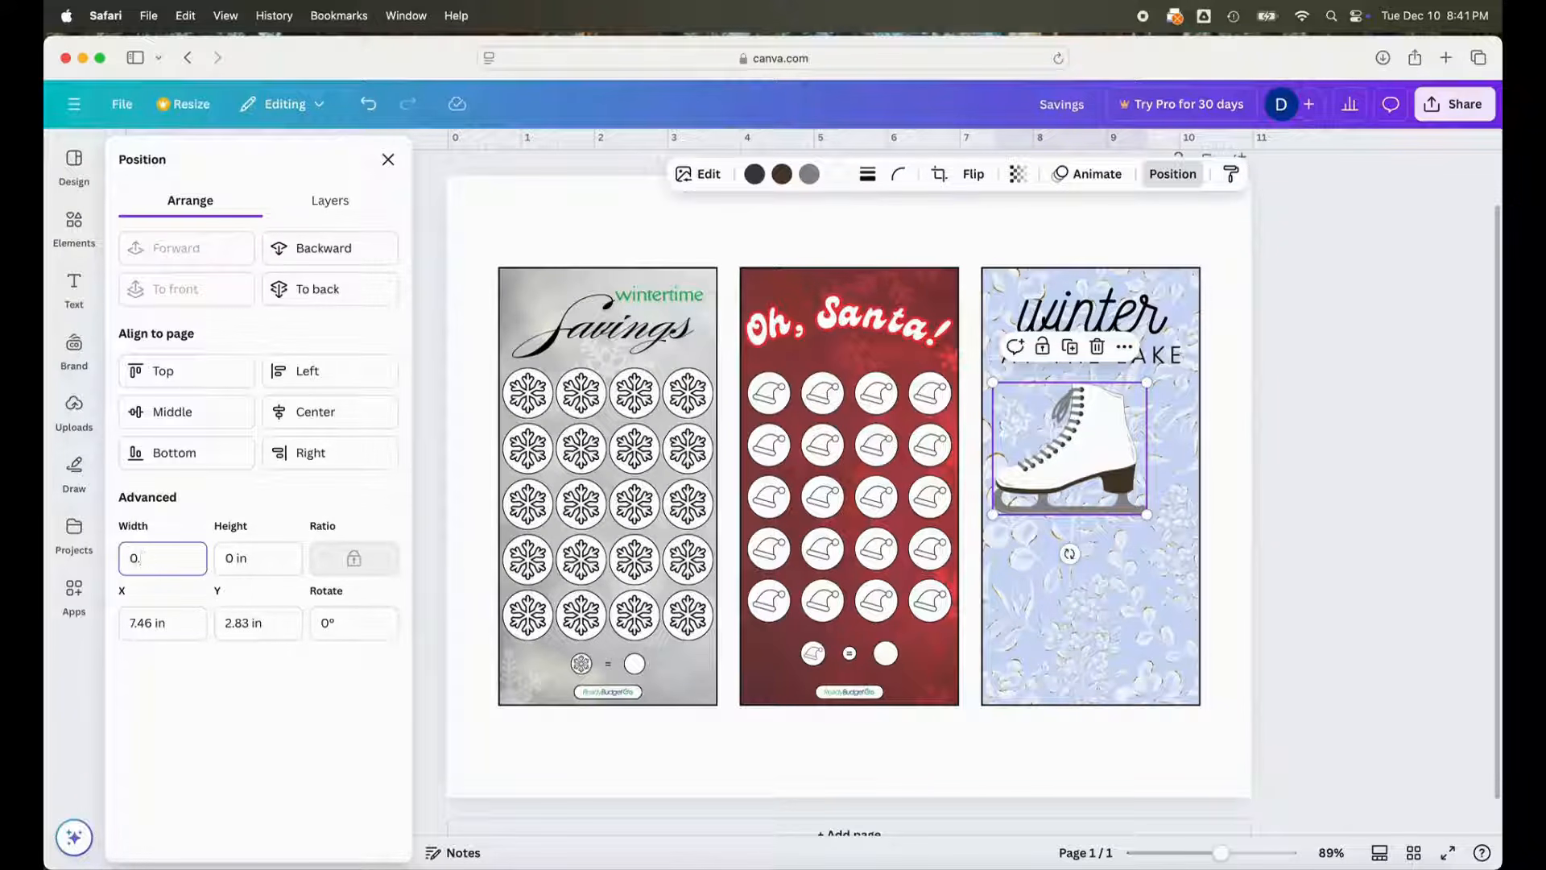
type("5")
key("Return")
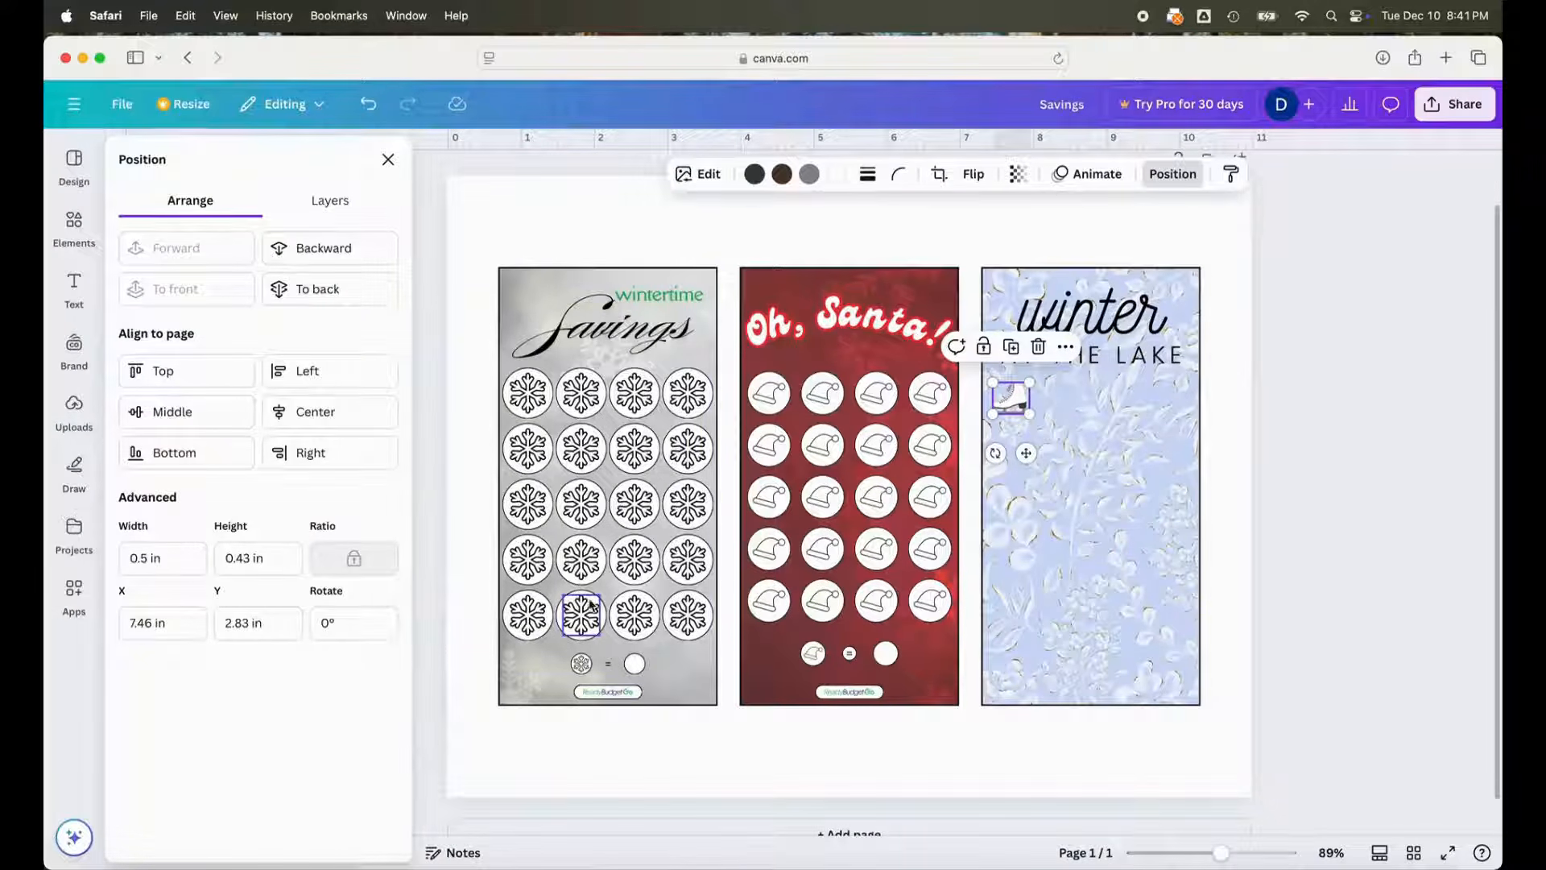
mouse_move(1026, 453)
left_mouse_down()
mouse_move(1038, 480)
mouse_move(1032, 467)
left_mouse_up()
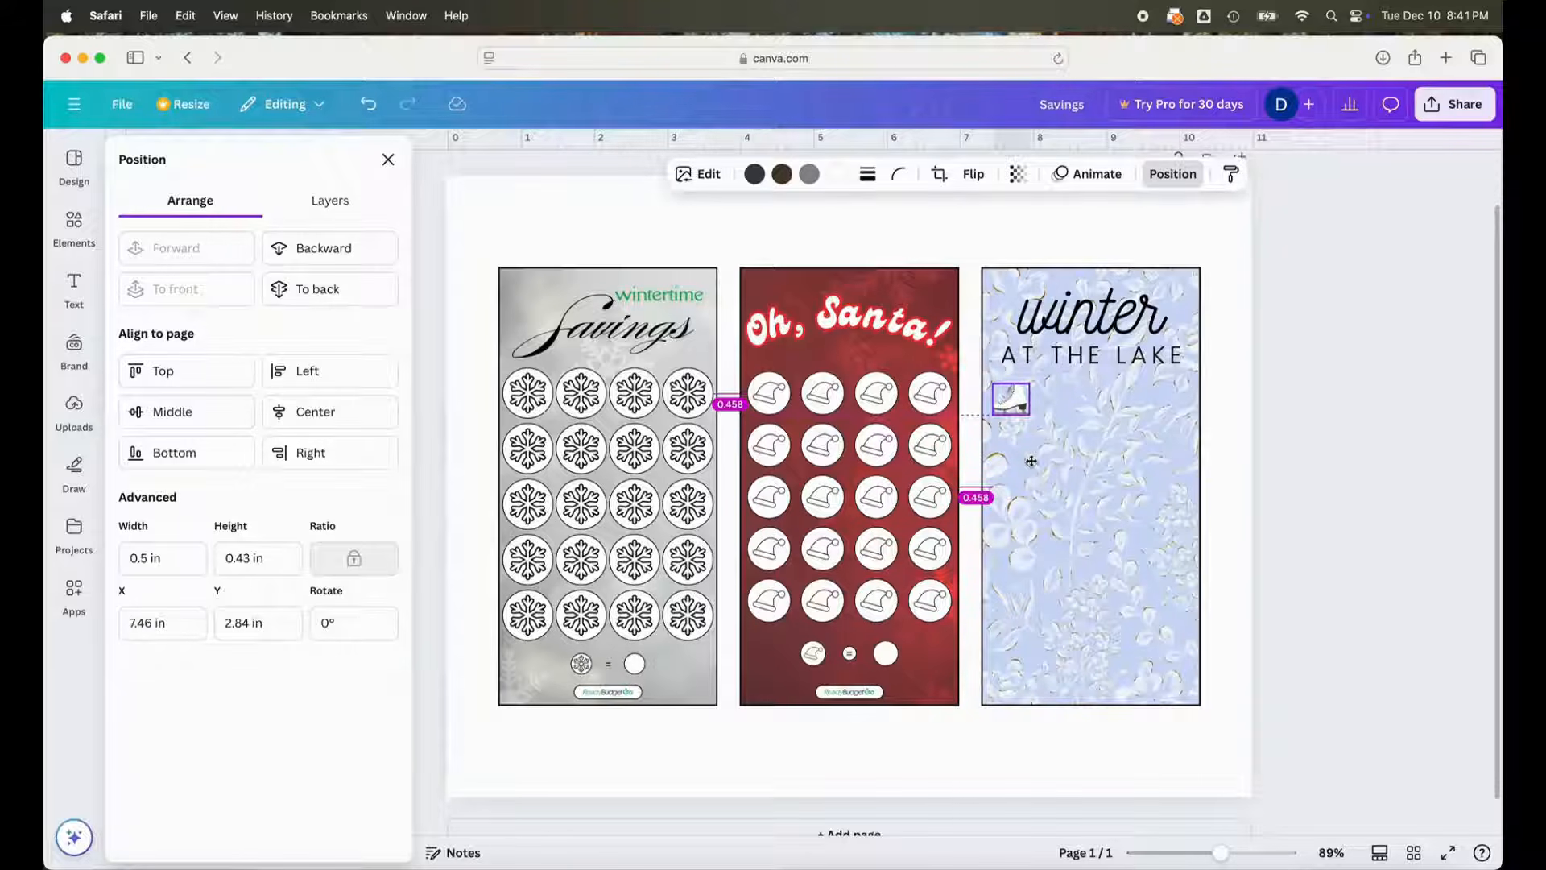
left_click_drag(1031, 461, 1031, 461)
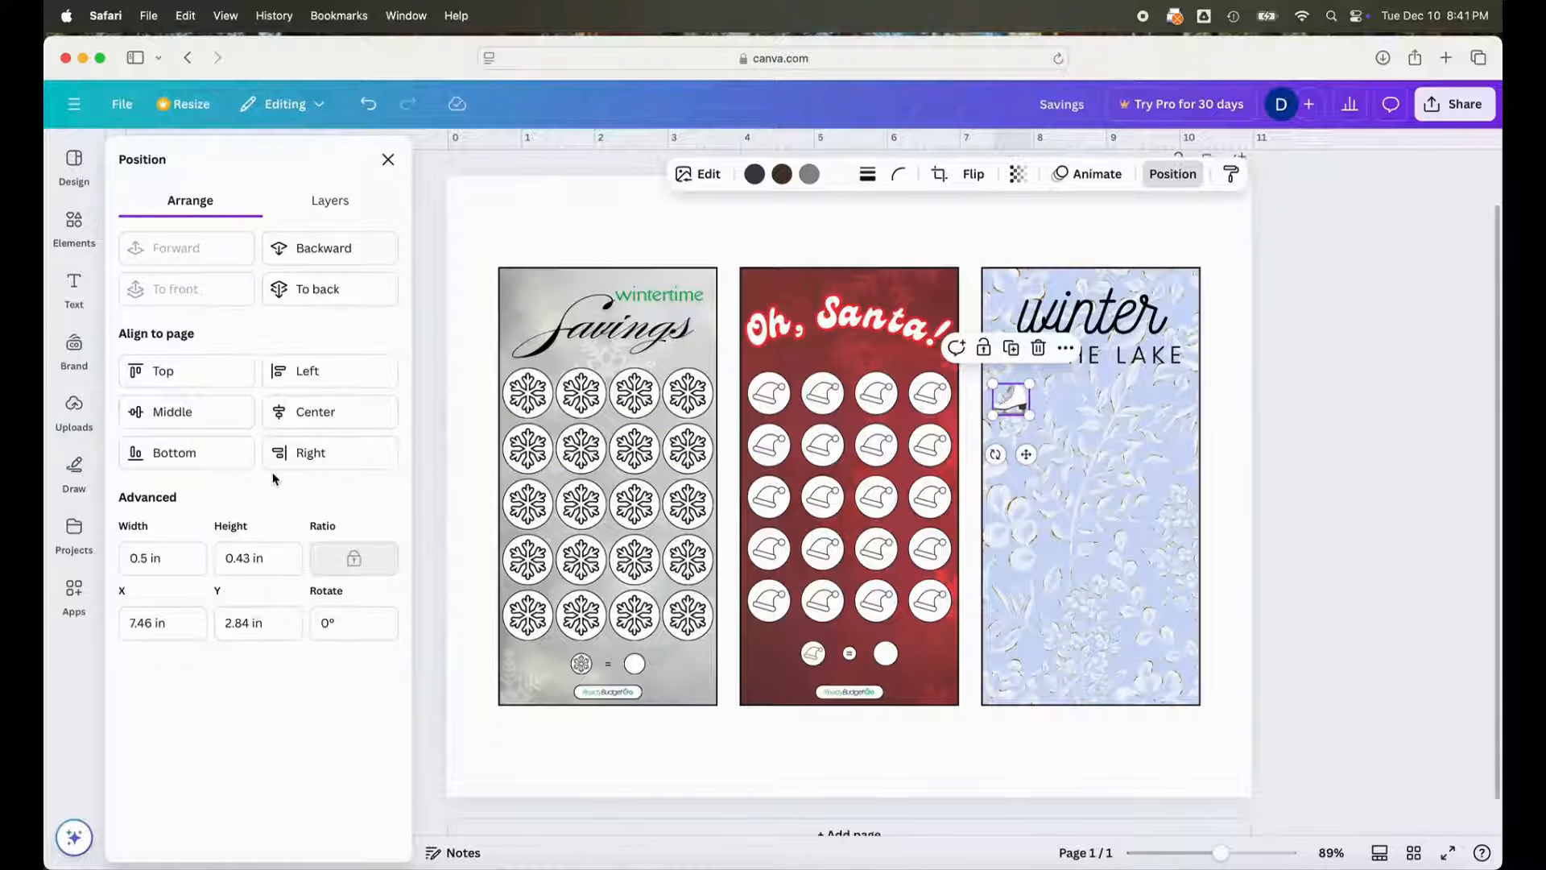
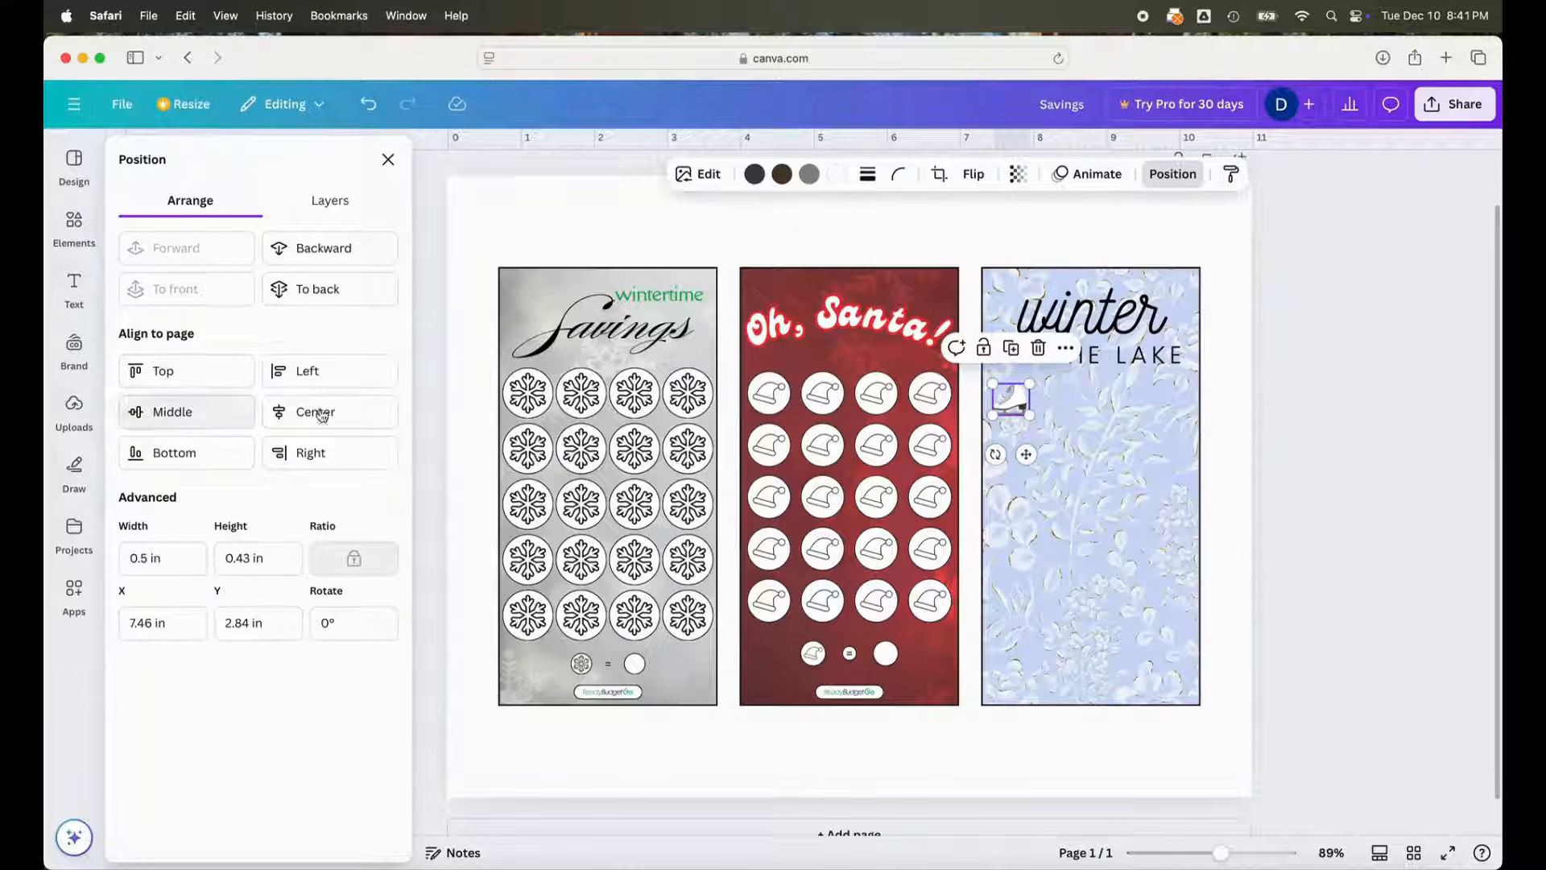
- Duplicate the ice skate three times to form a row of four beneath the third card's title
left_click(1013, 349)
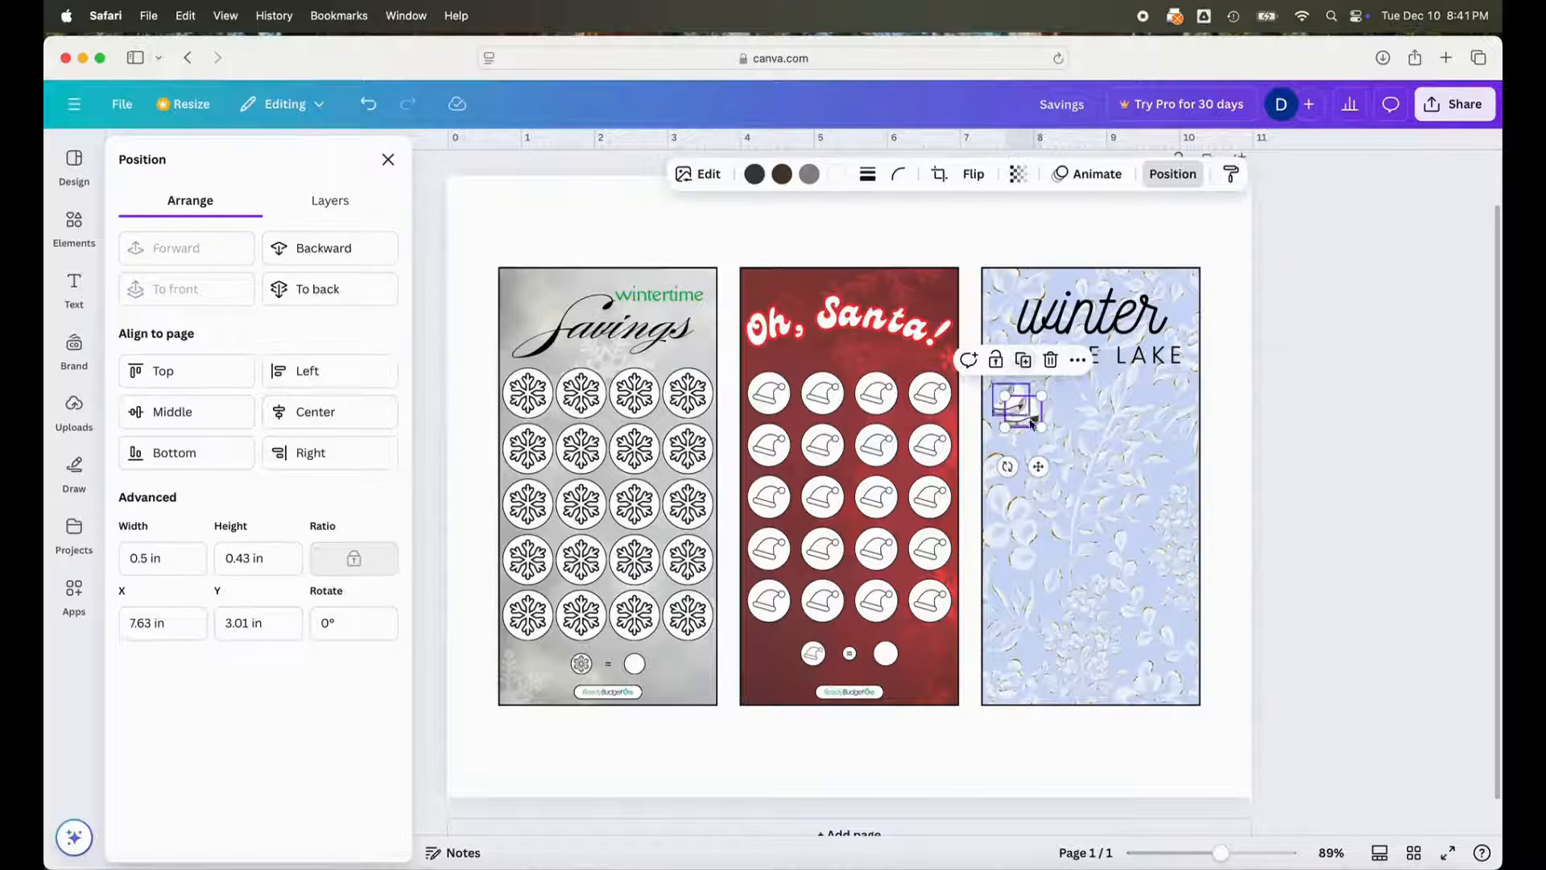
left_click_drag(1078, 463, 1076, 455)
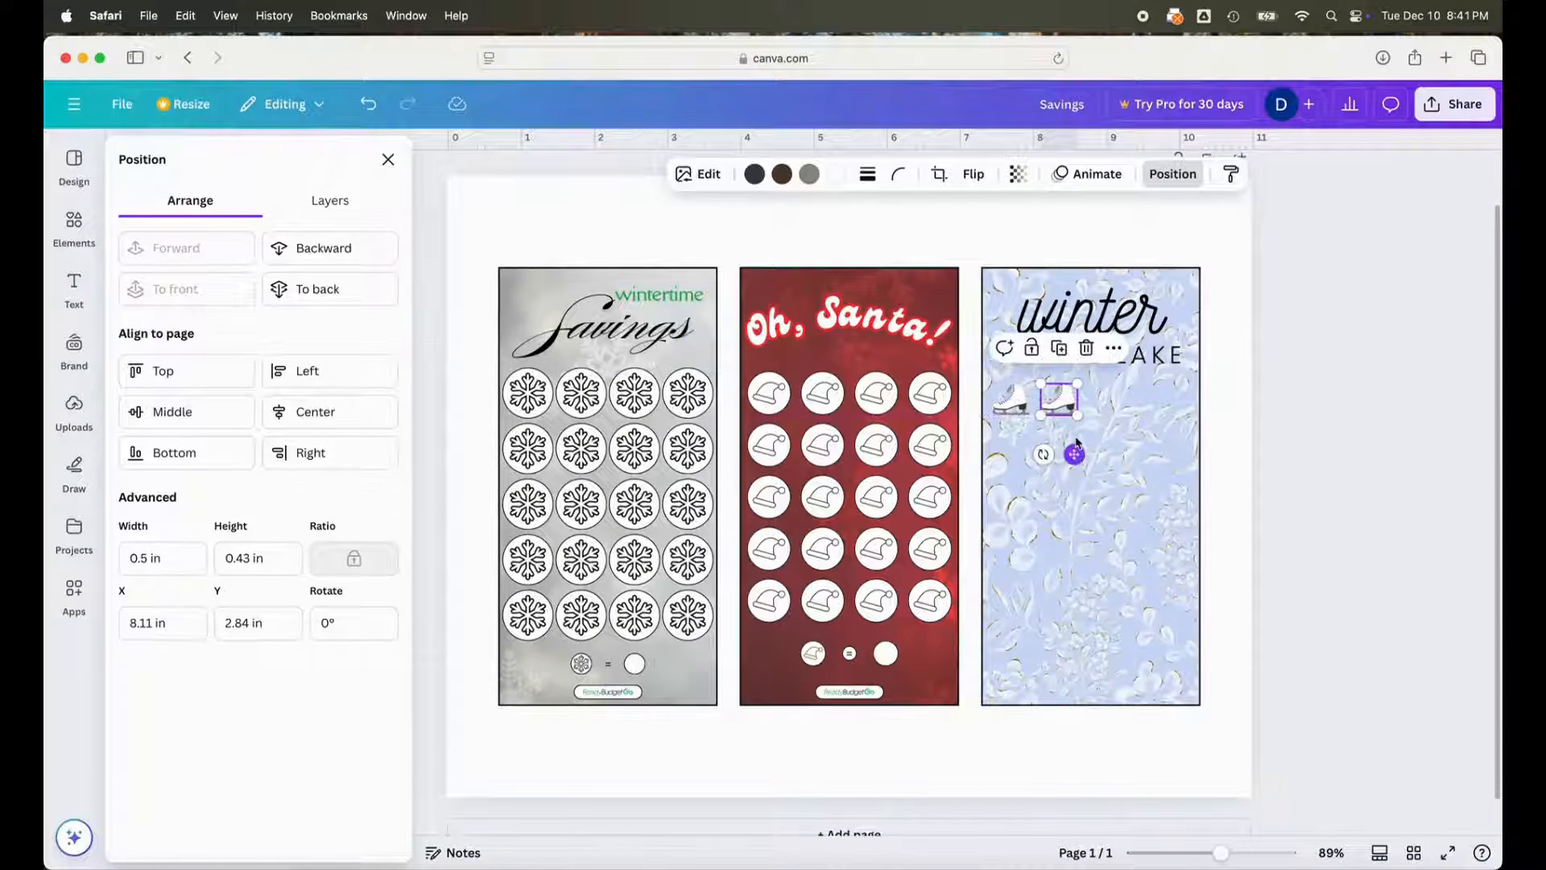
left_click(1059, 348)
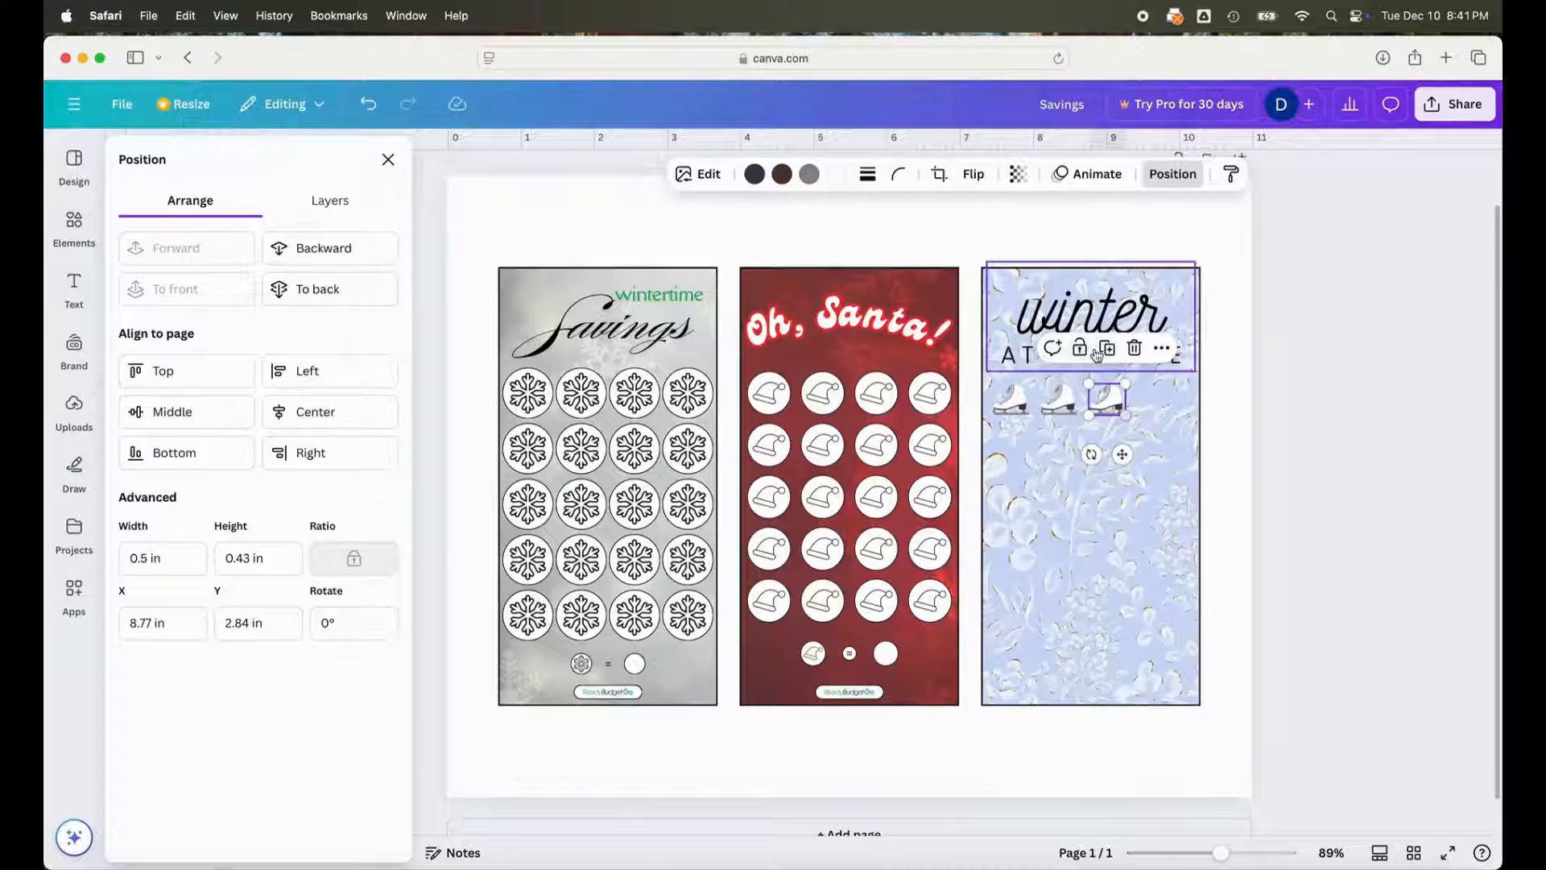
left_click(1107, 348)
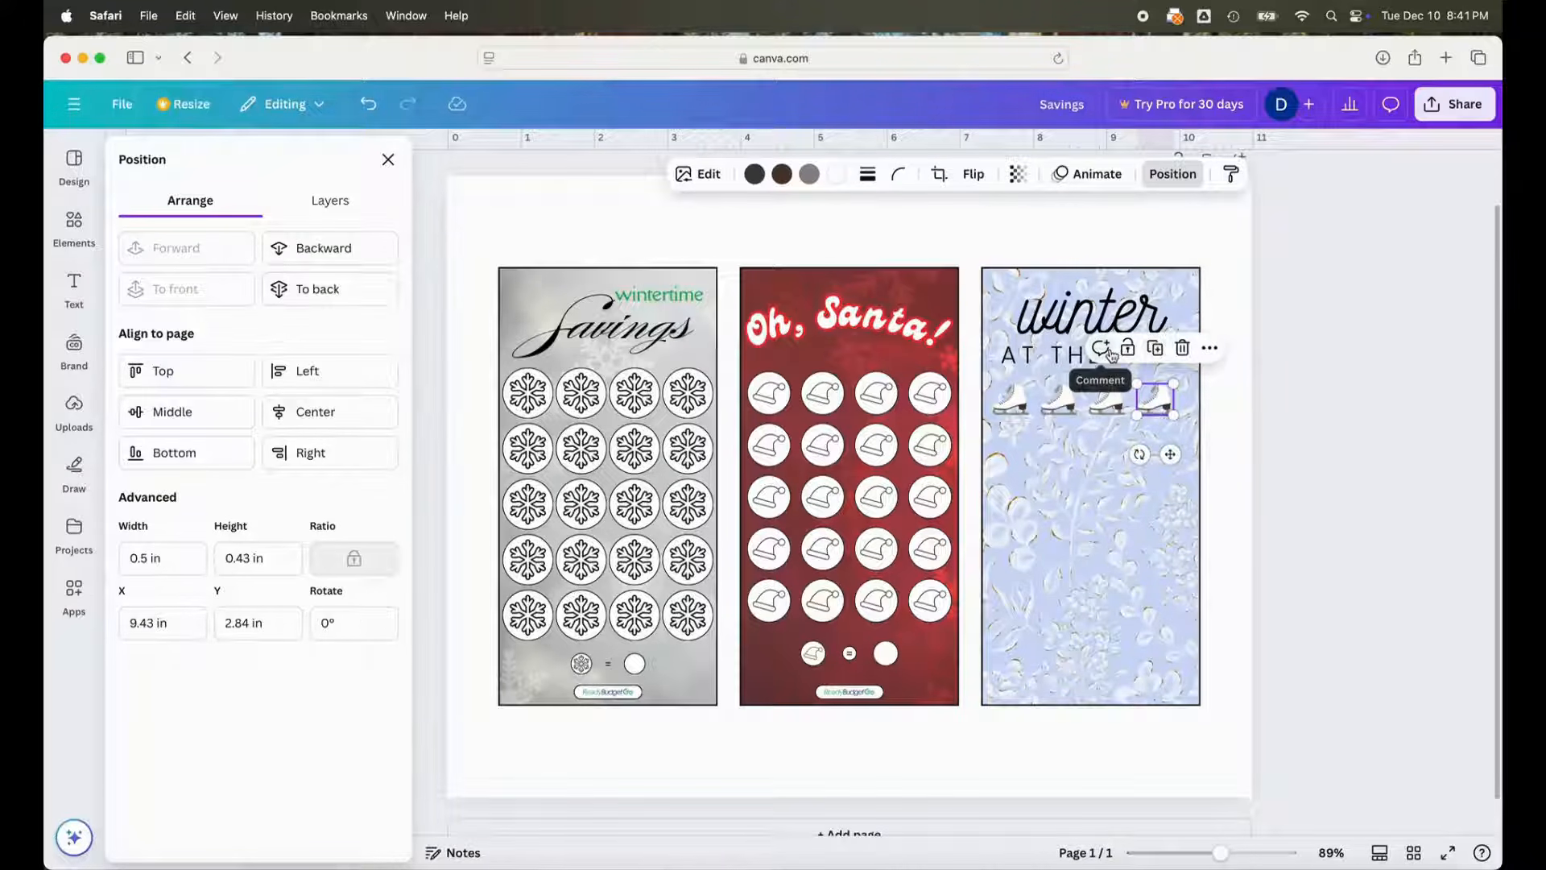
left_click(1158, 348)
left_click_drag(1221, 456, 1040, 527)
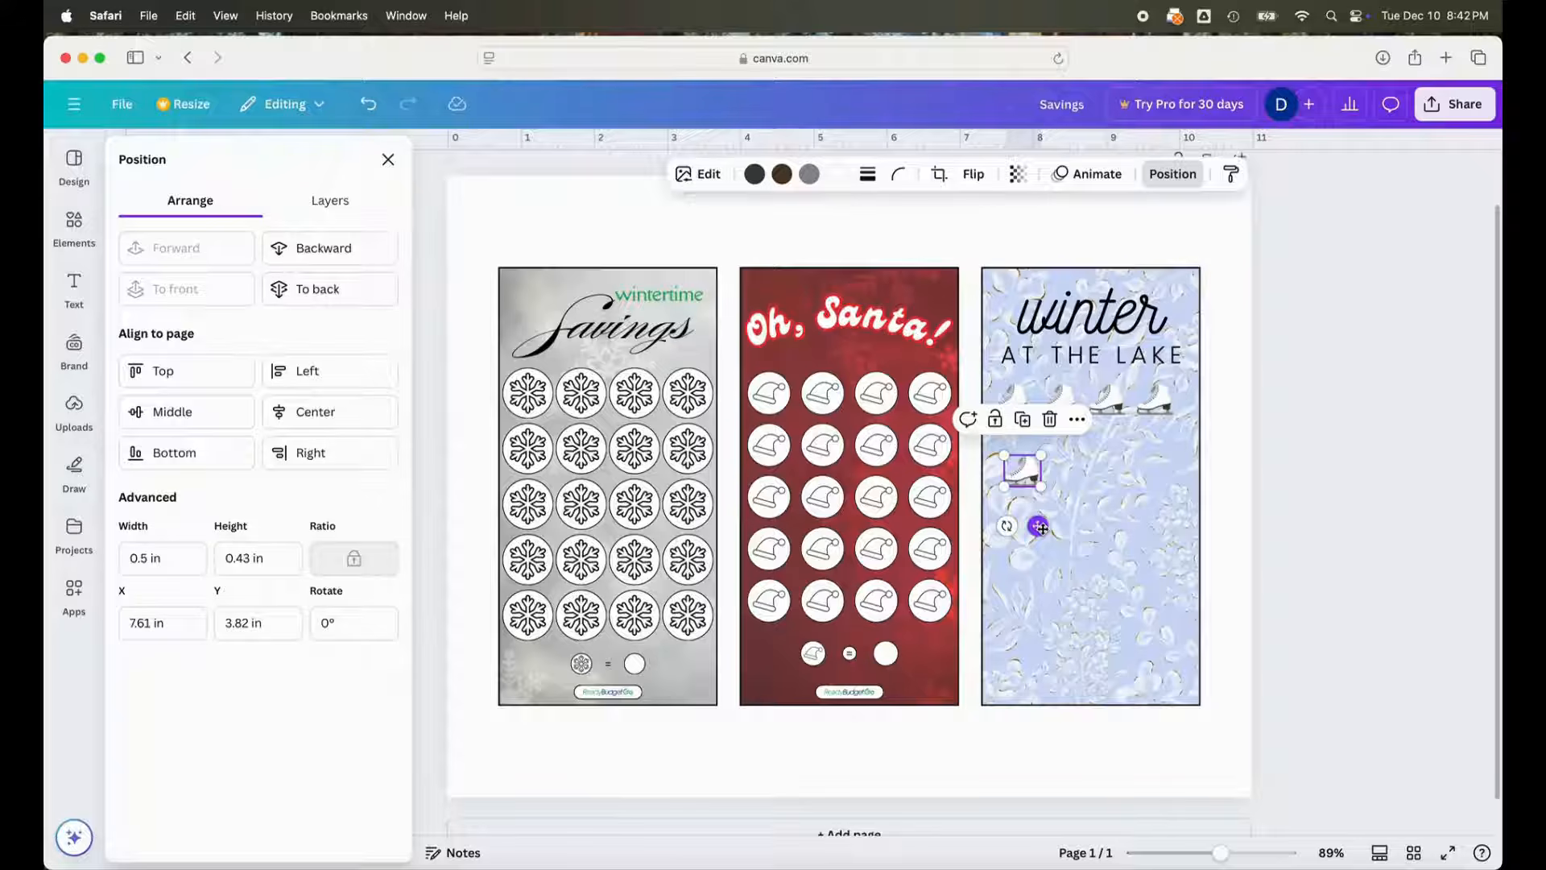
key("Delete")
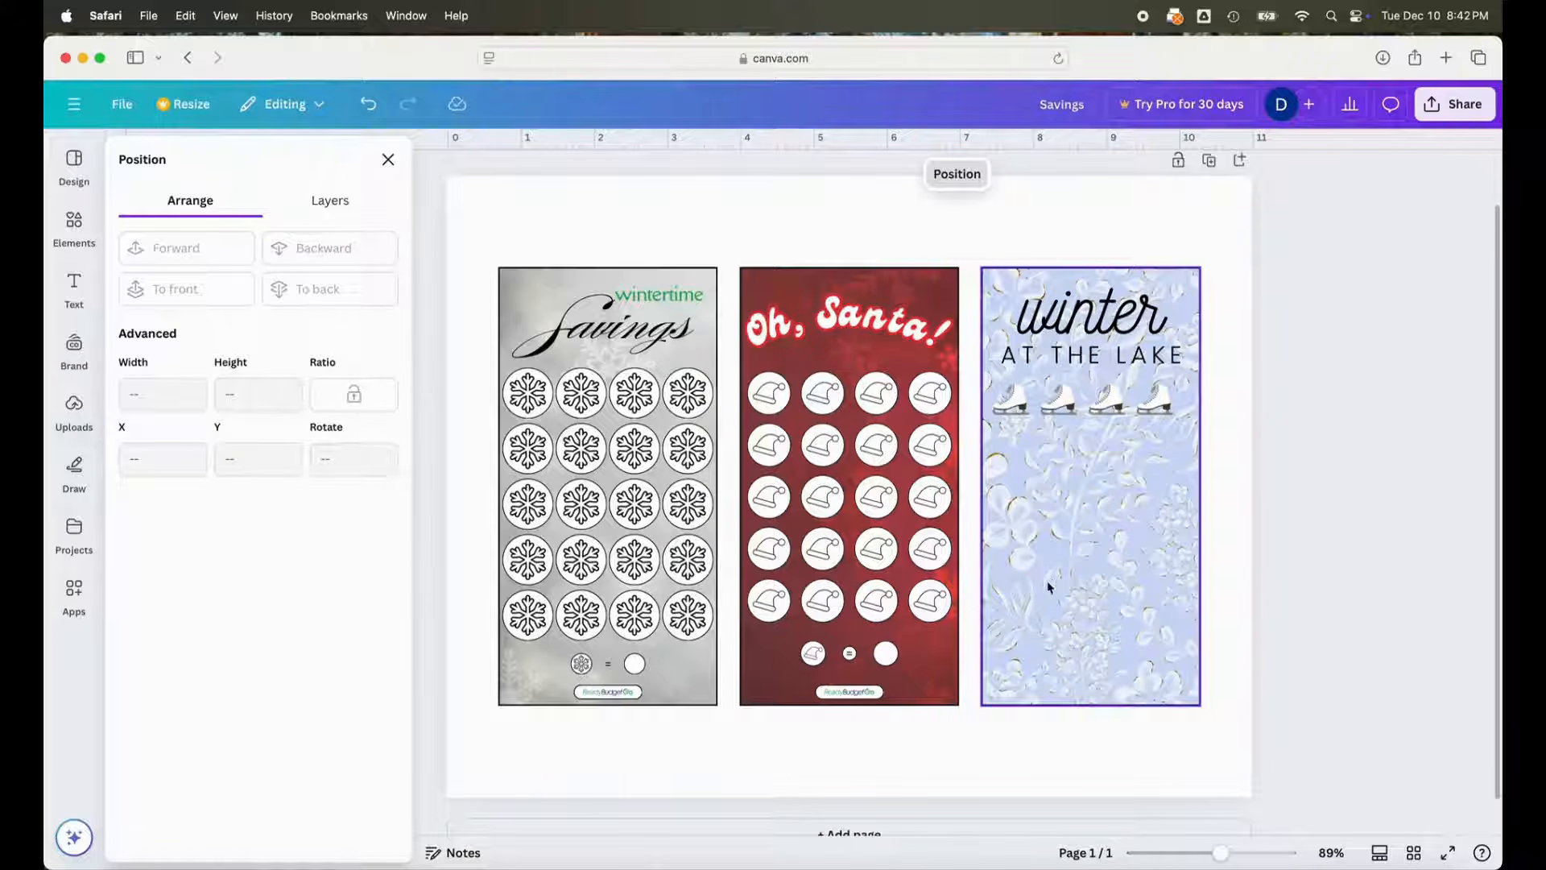
- Move the fourth skate closer to the card's right edge and tidy up the spacing of all four skates
left_click_drag(1165, 397, 1180, 400)
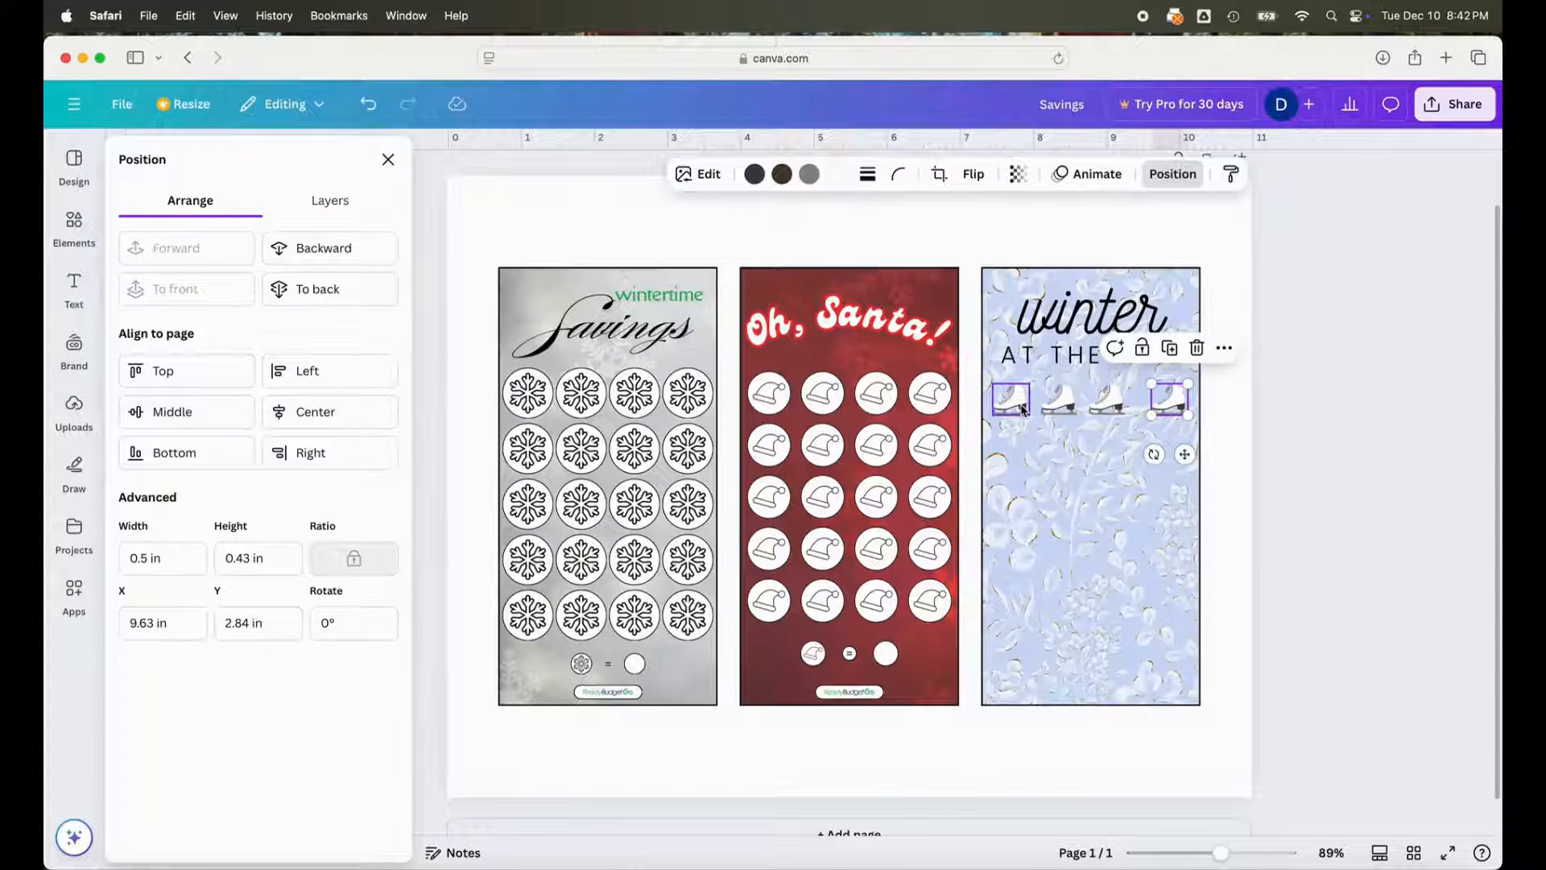
left_click(1022, 409)
left_click(1045, 408, "shift")
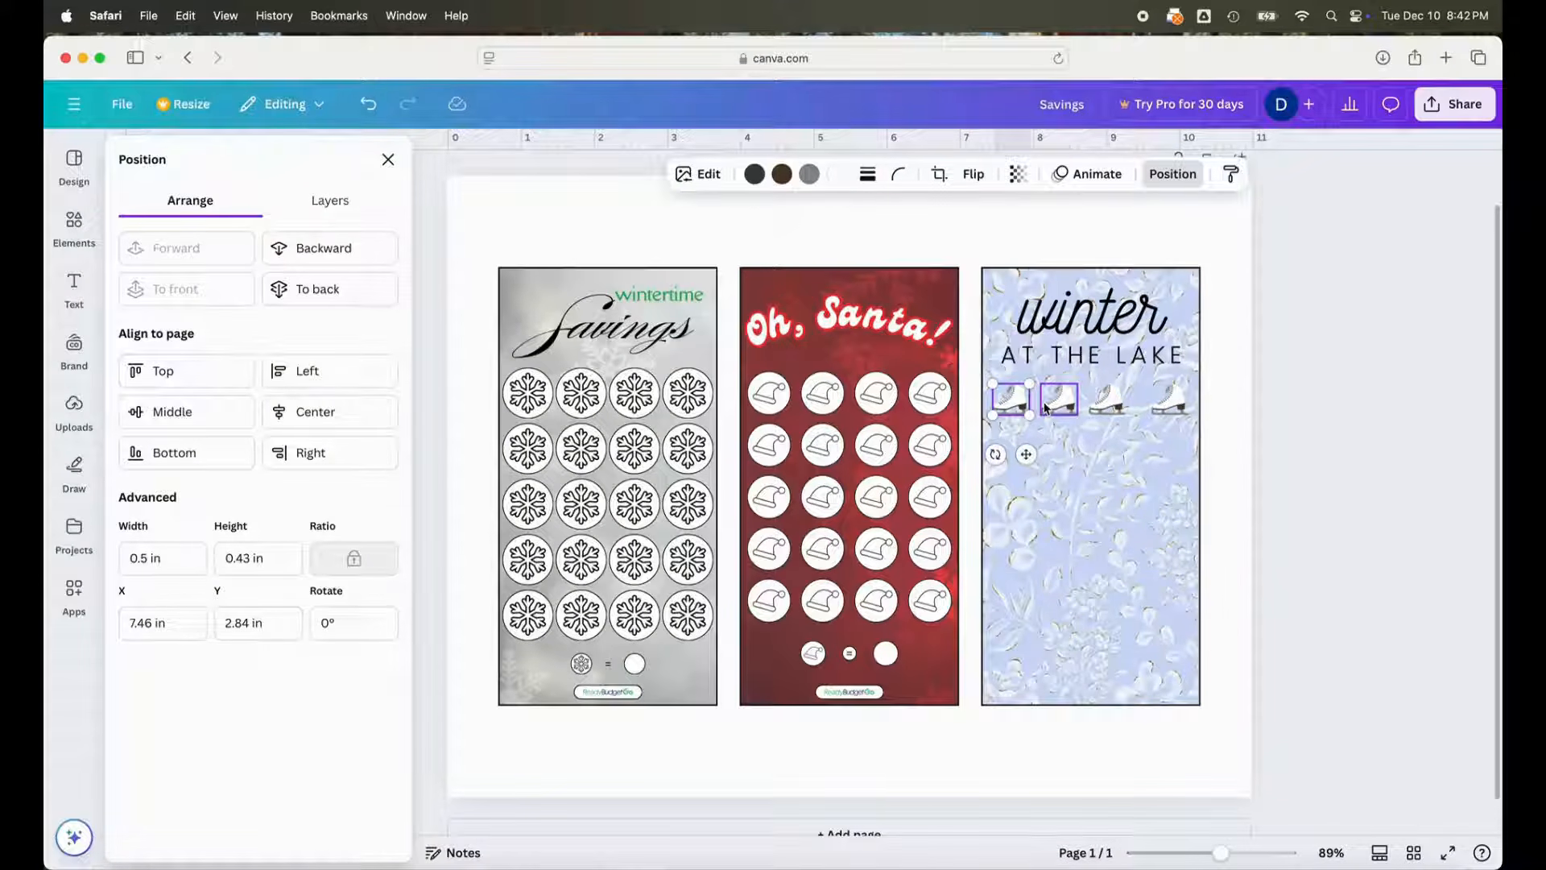
left_click(1108, 401, "shift")
left_click(1160, 402, "shift")
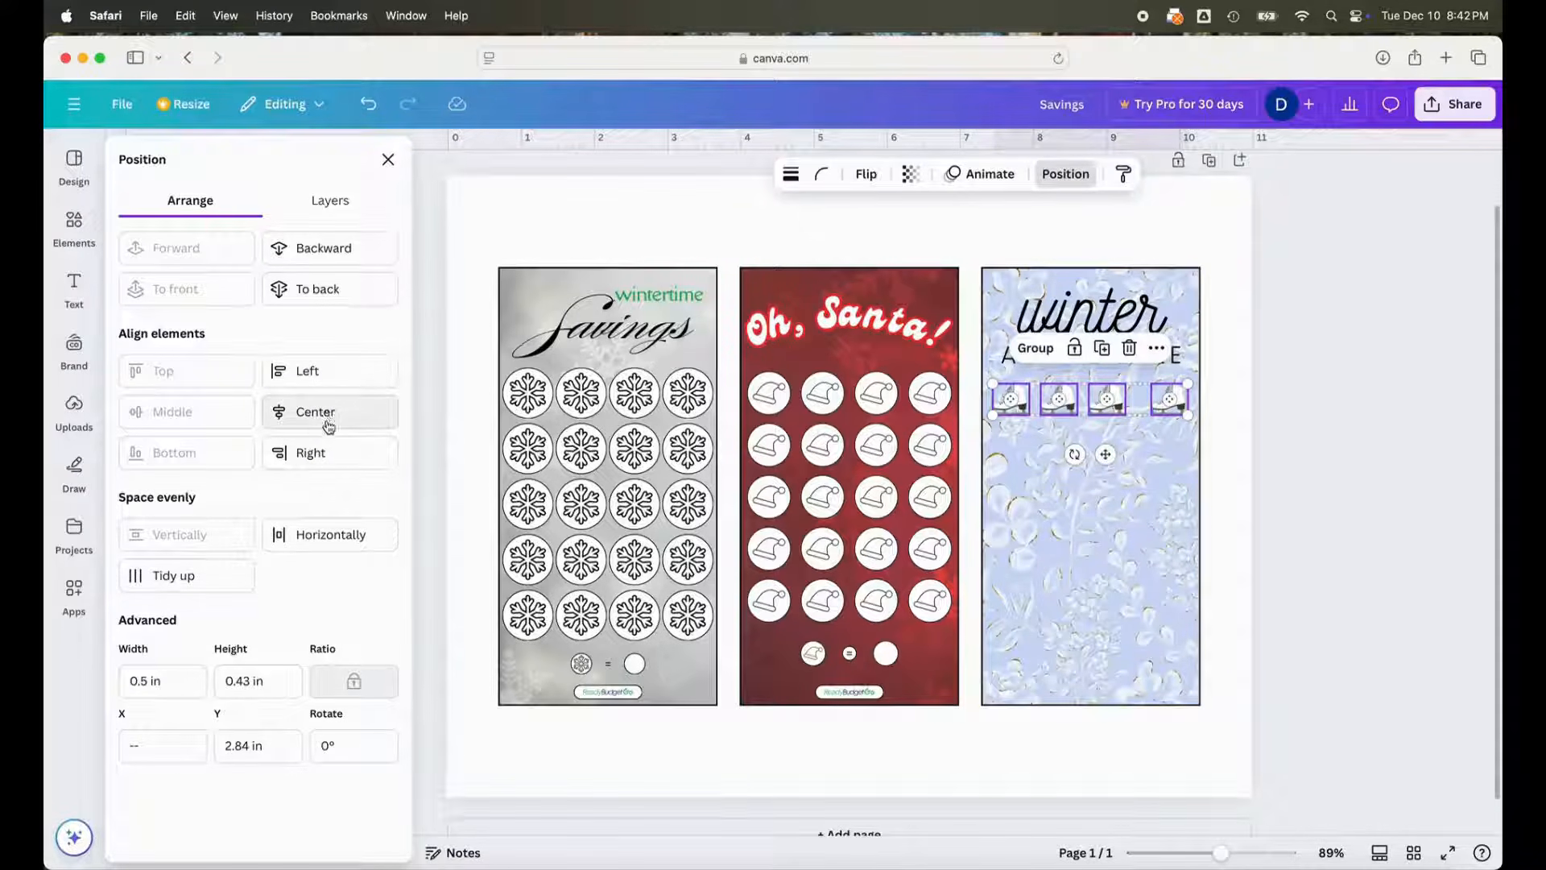
left_click(174, 575)
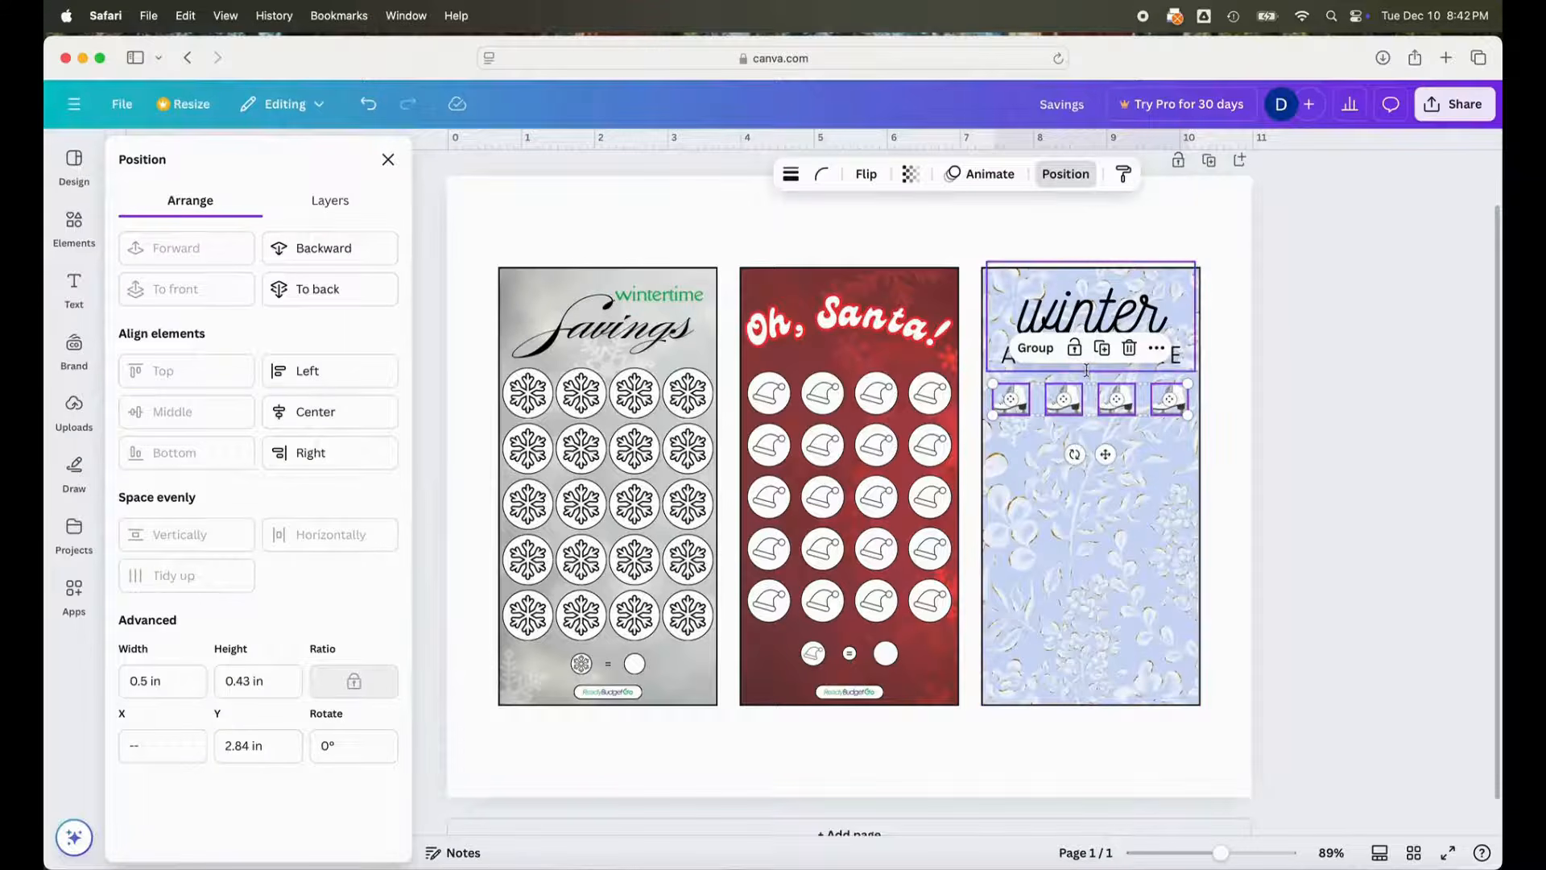
- Group the four skates and center the row horizontally on the third card
left_click(1042, 351)
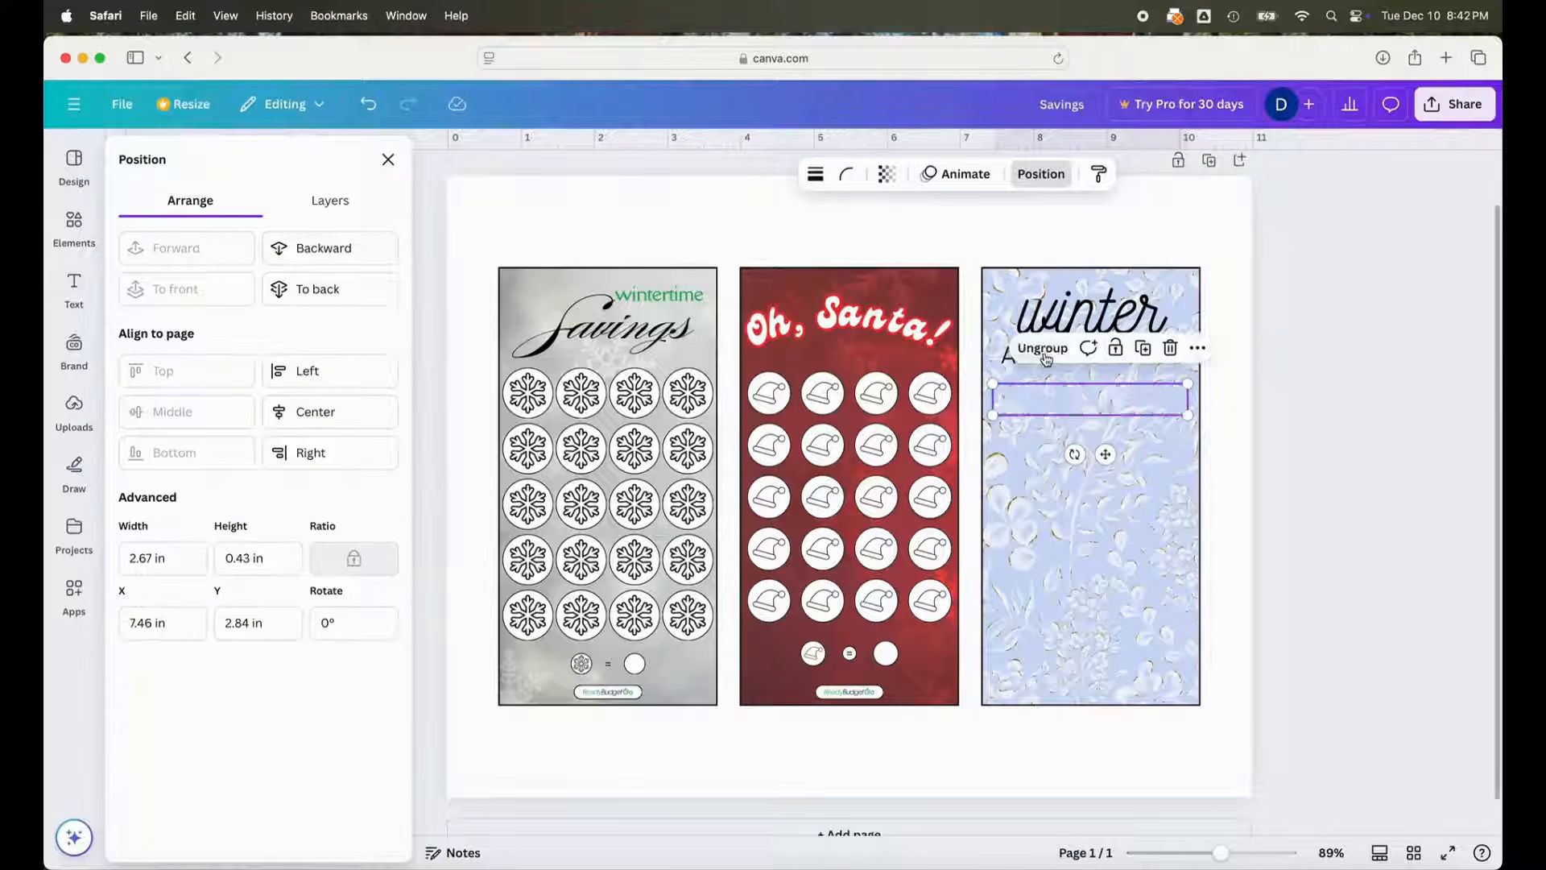
left_click(1091, 519, "shift")
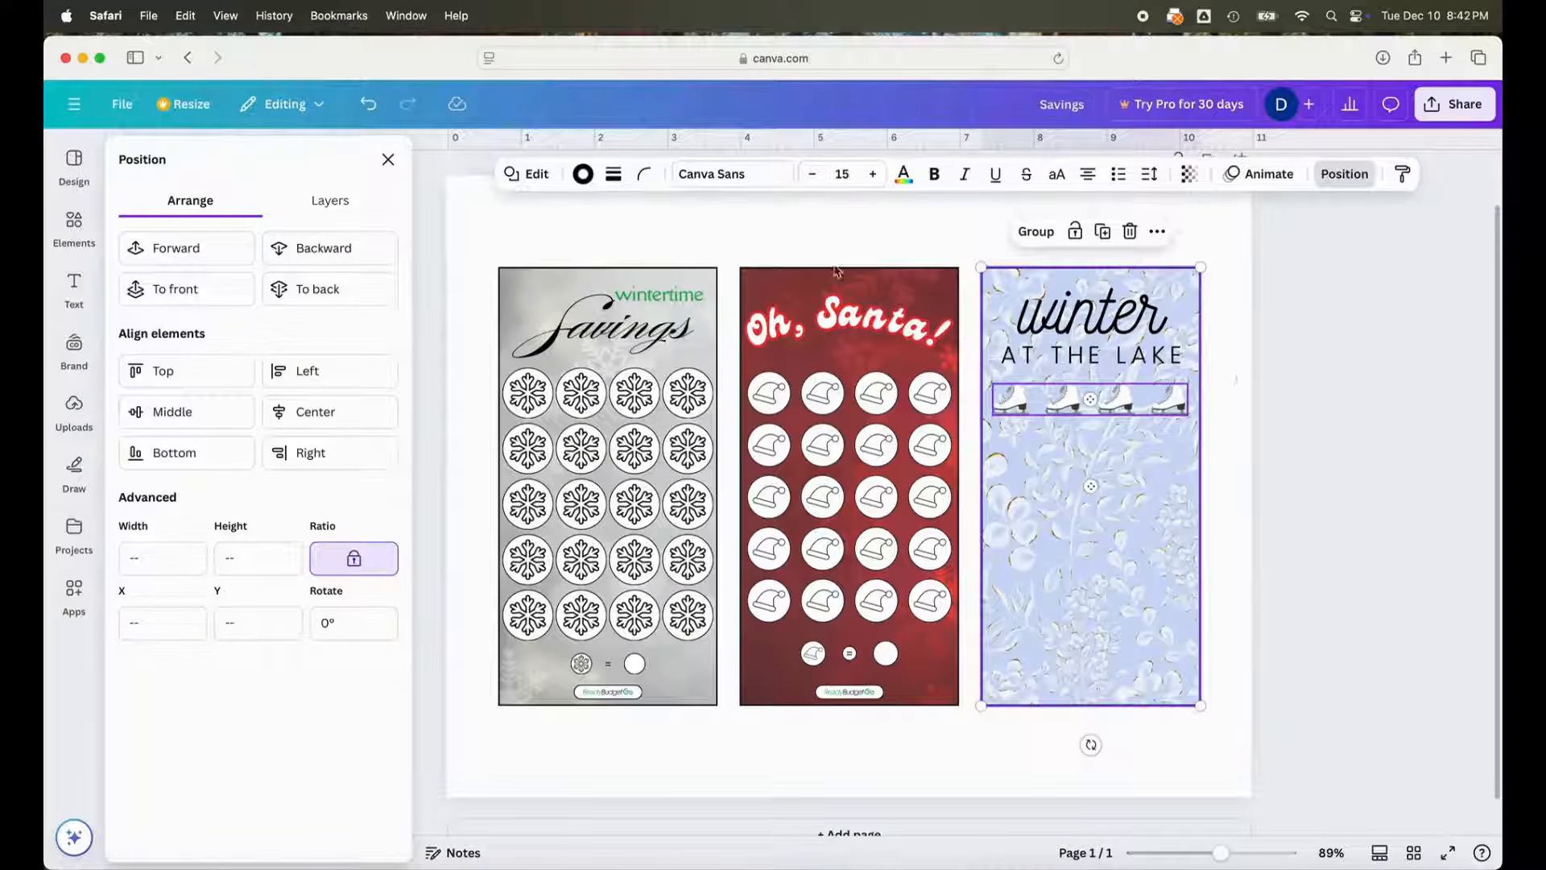
left_click(310, 409)
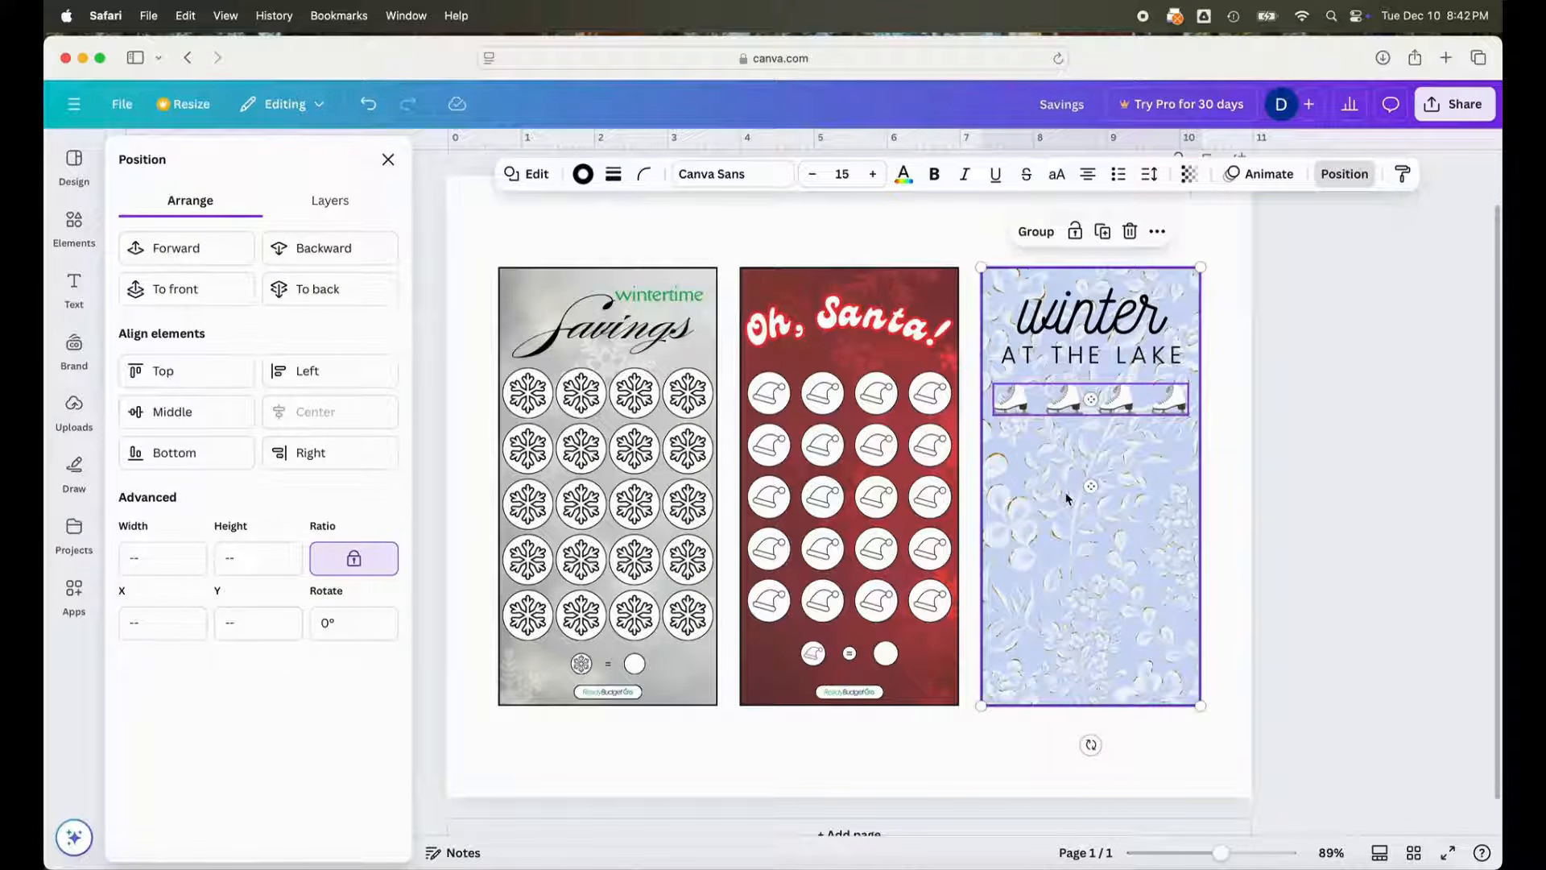
left_click(1219, 451)
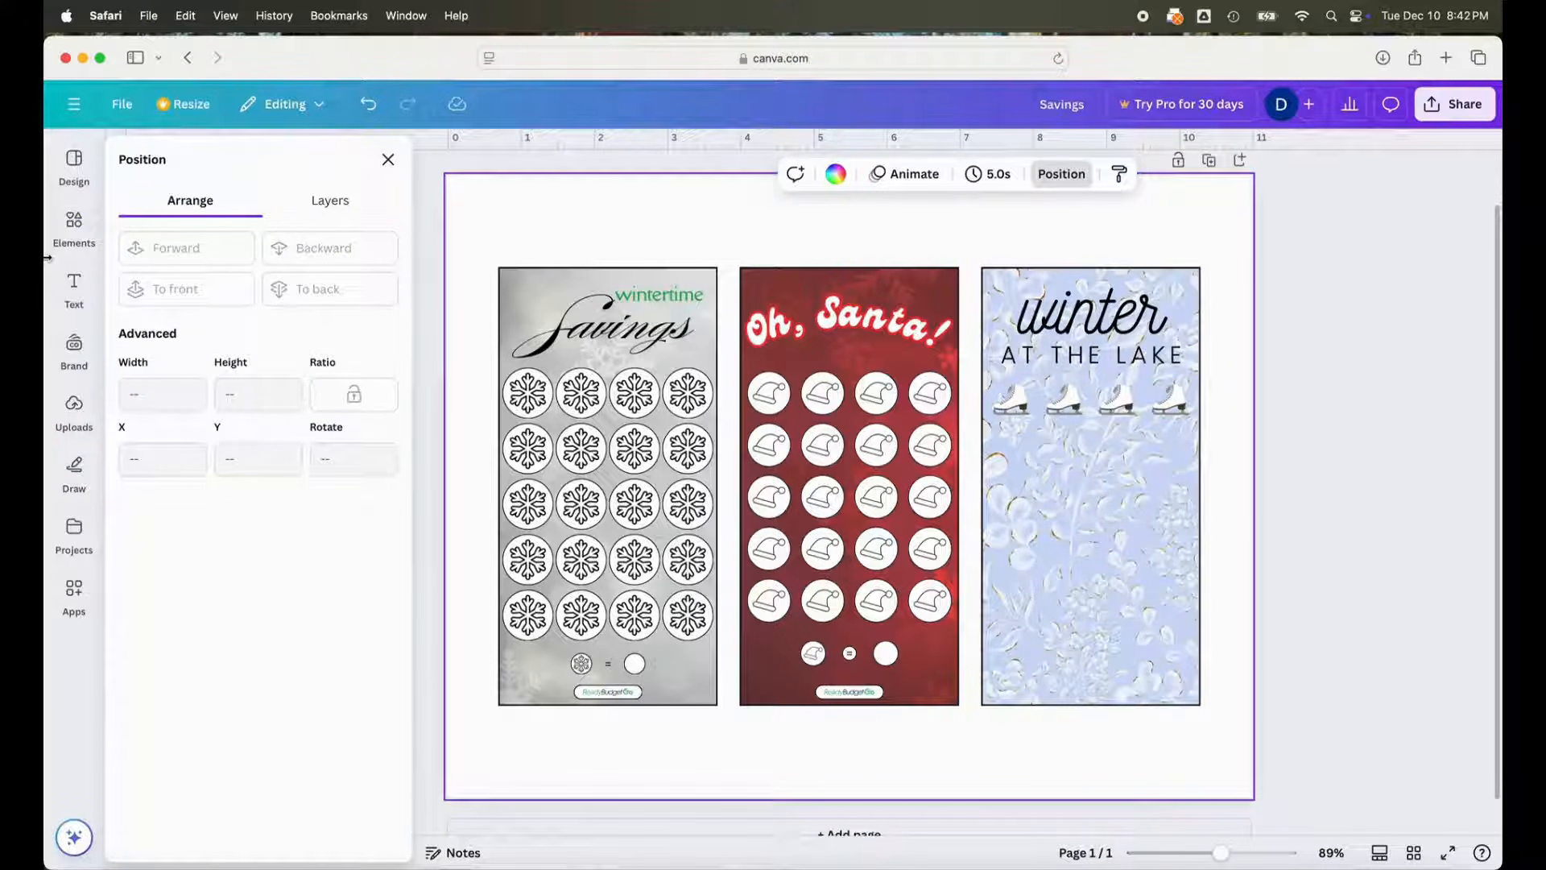
- Add a square shape, move it below the skate row on the third card, and fill it with white #ffffff
left_click(74, 222)
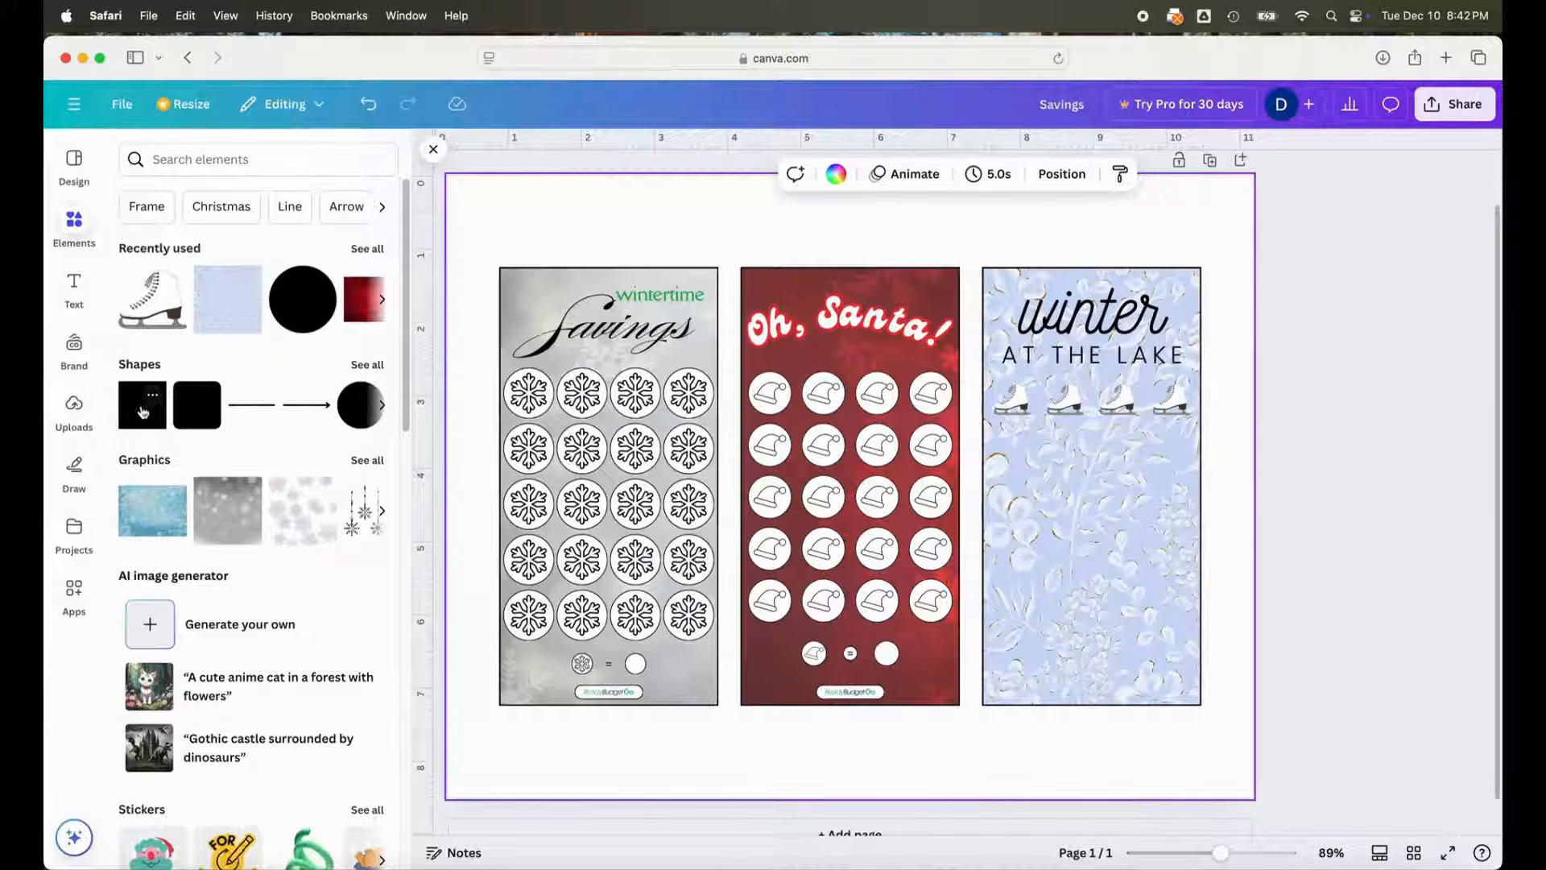
left_click(178, 407)
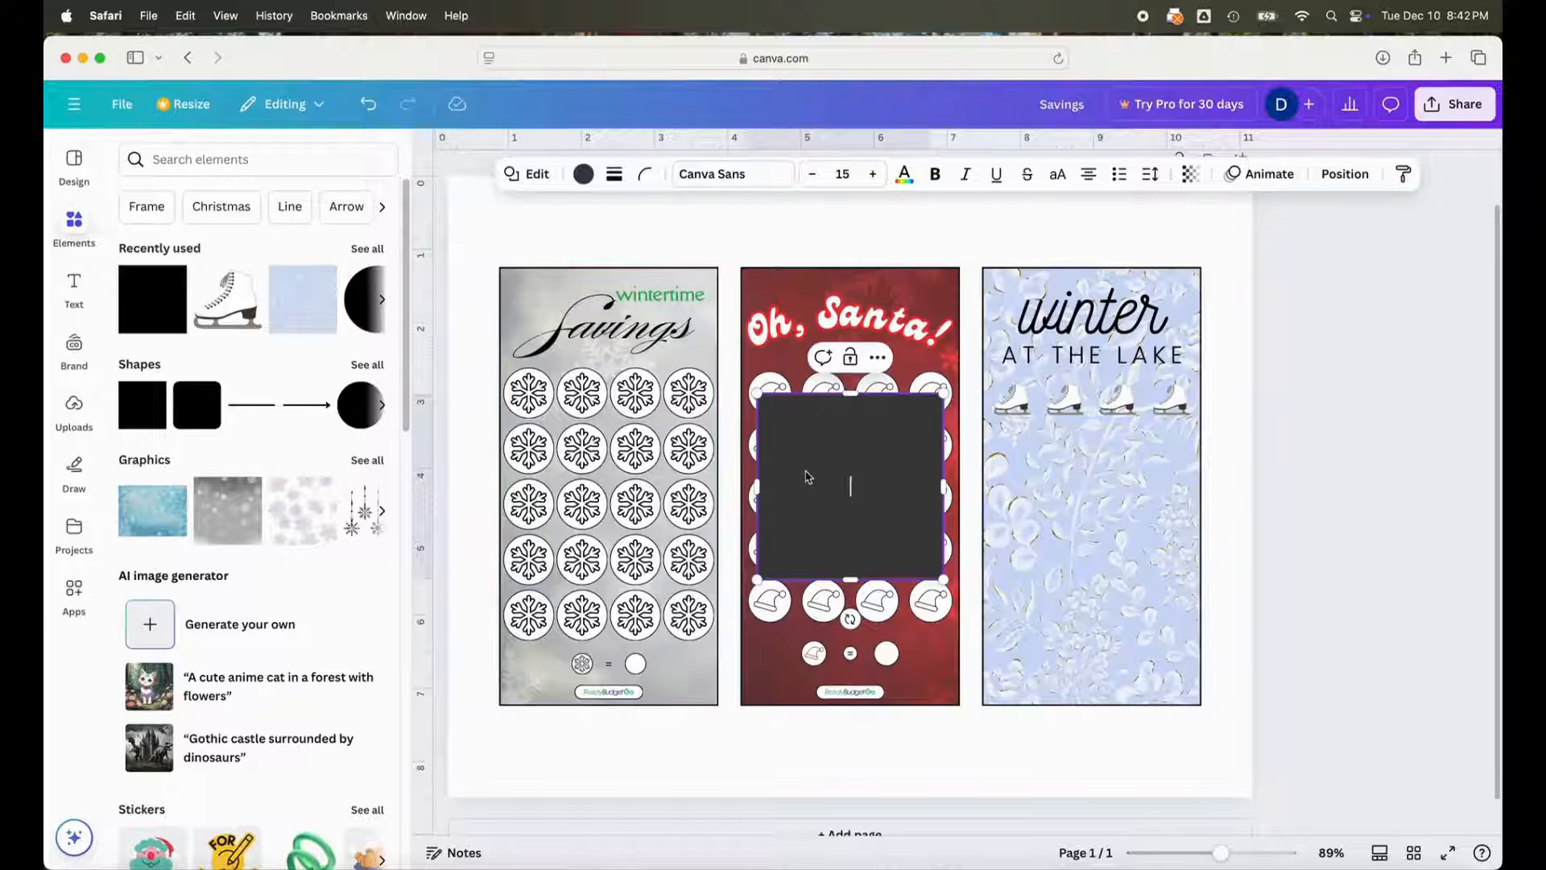
left_click_drag(842, 477, 1068, 508)
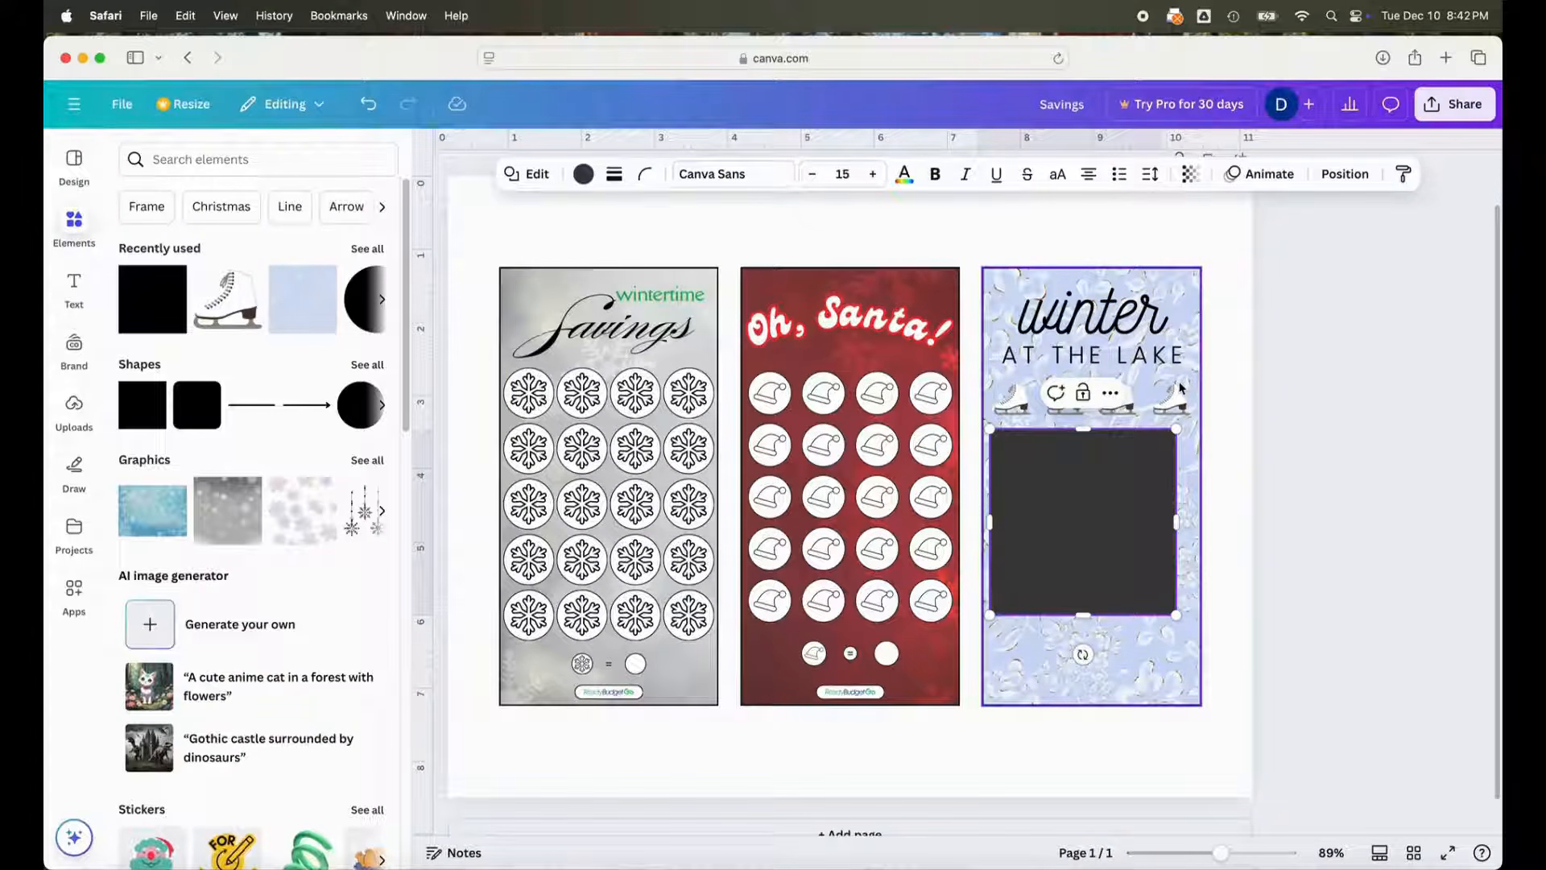
left_click(583, 174)
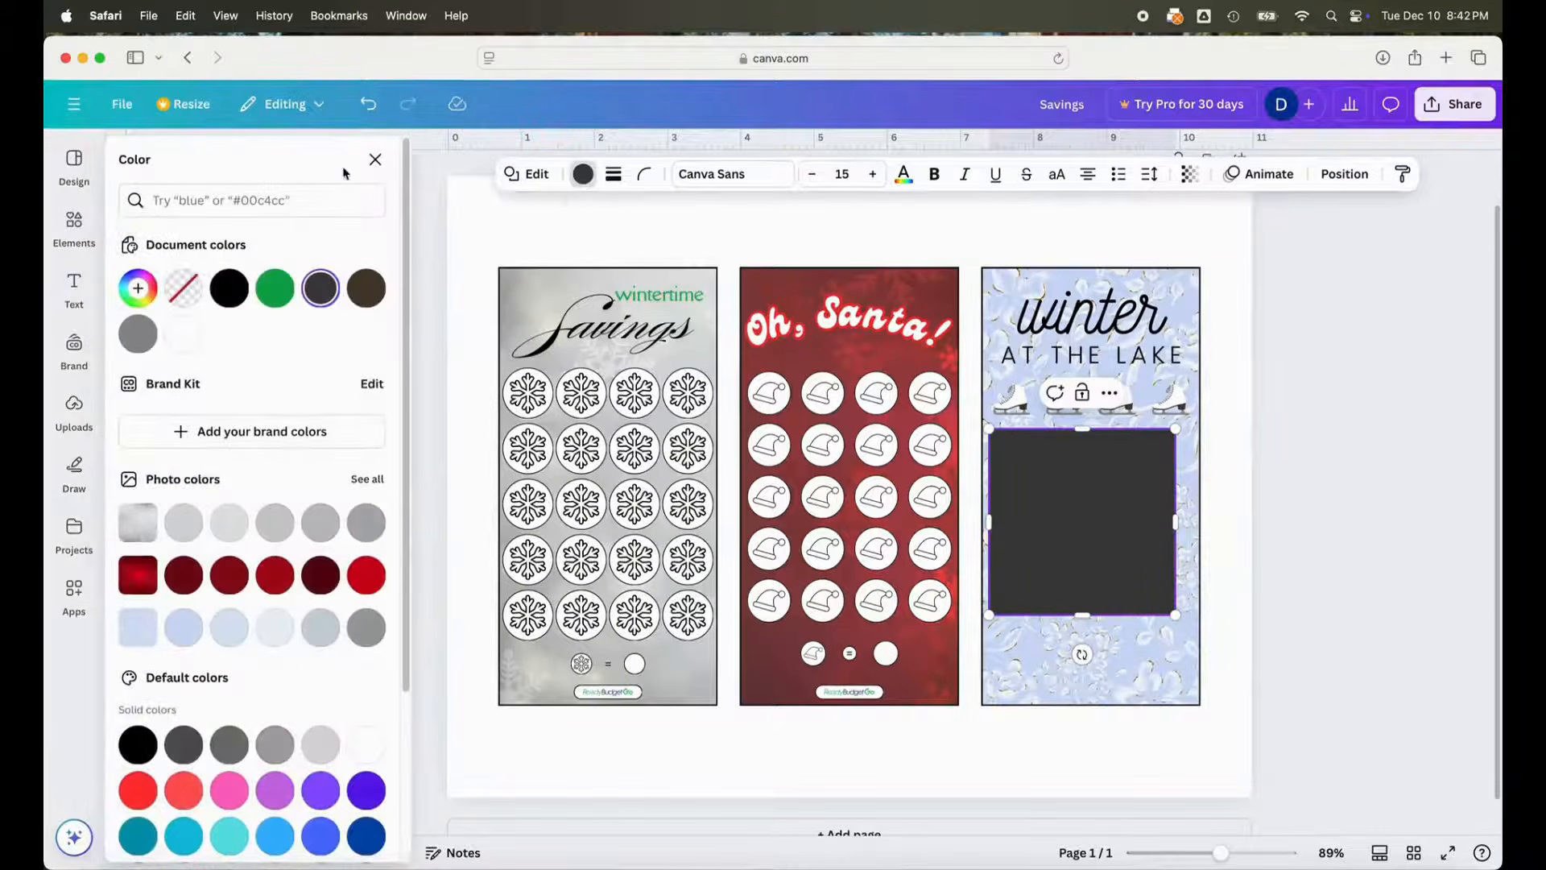
left_click(184, 335)
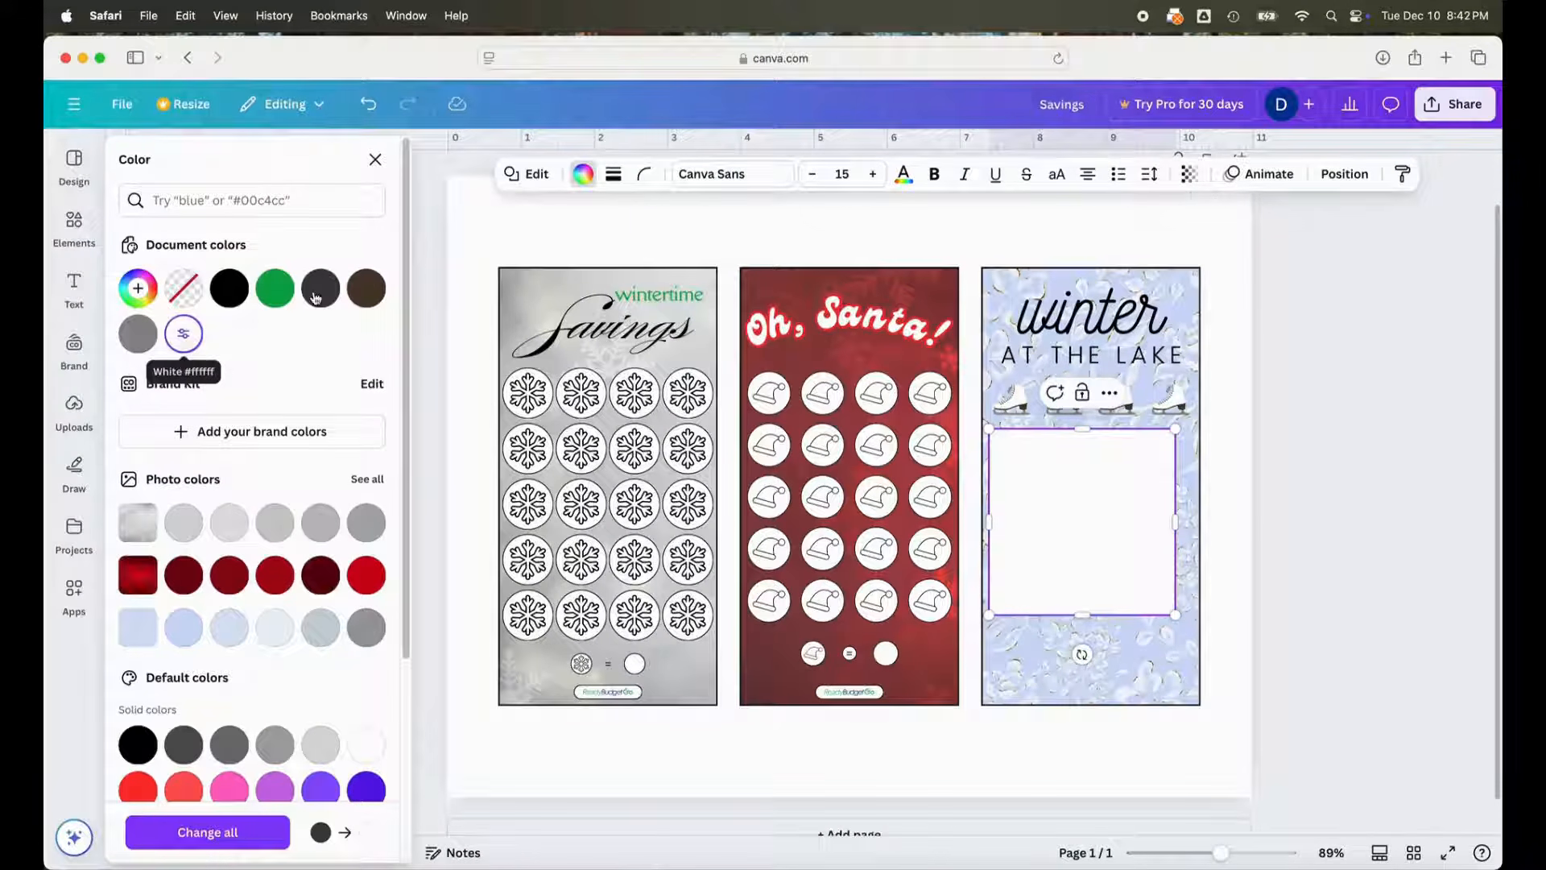
- Give the white square a solid border with a weight of 1
left_click(614, 174)
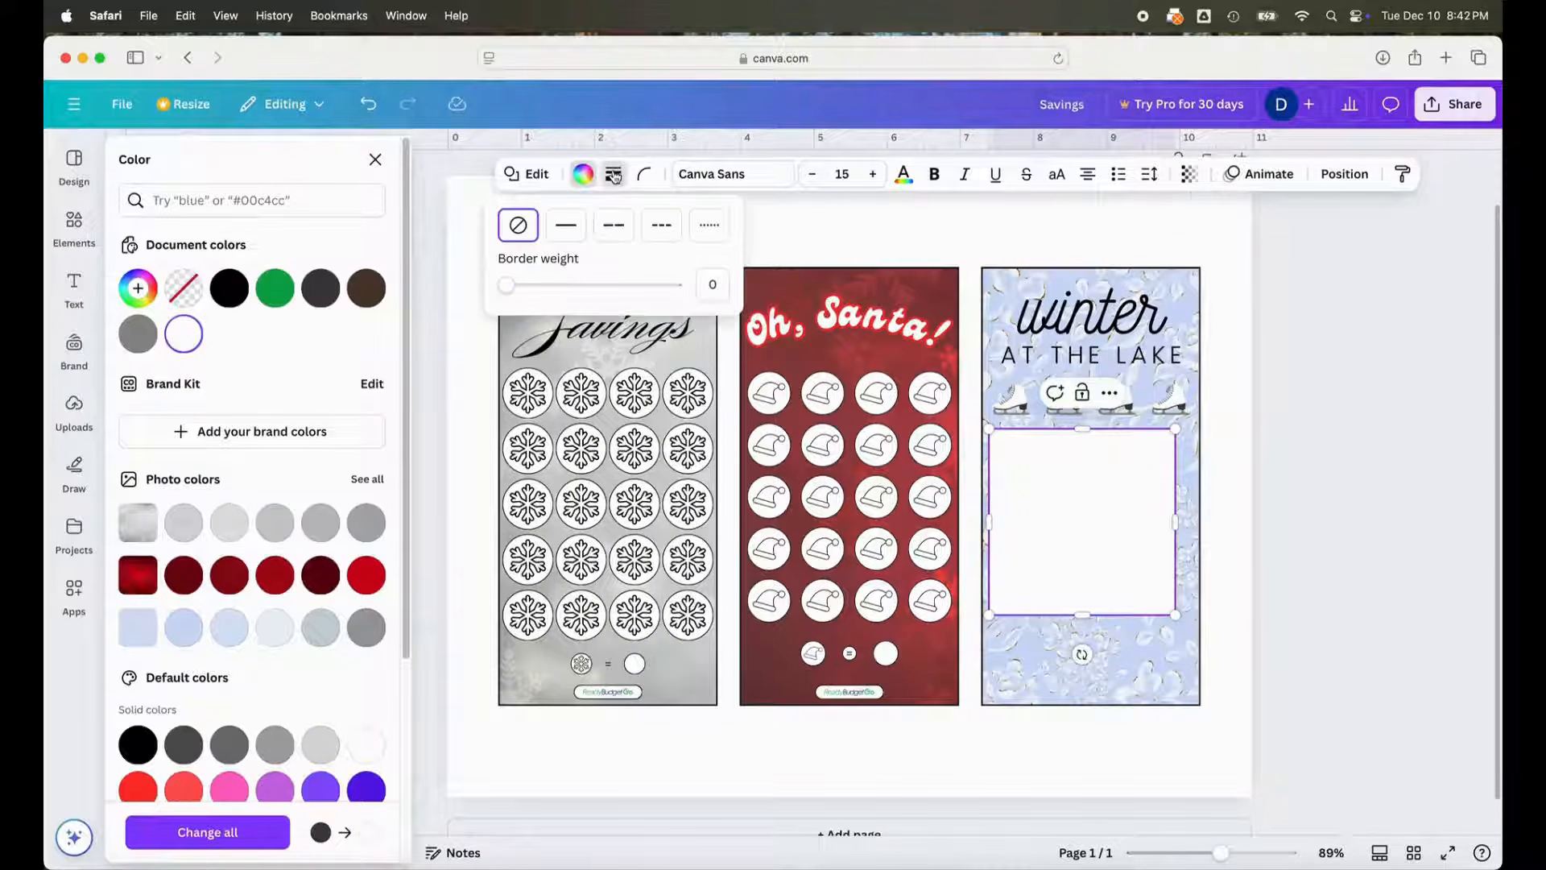
left_click(571, 219)
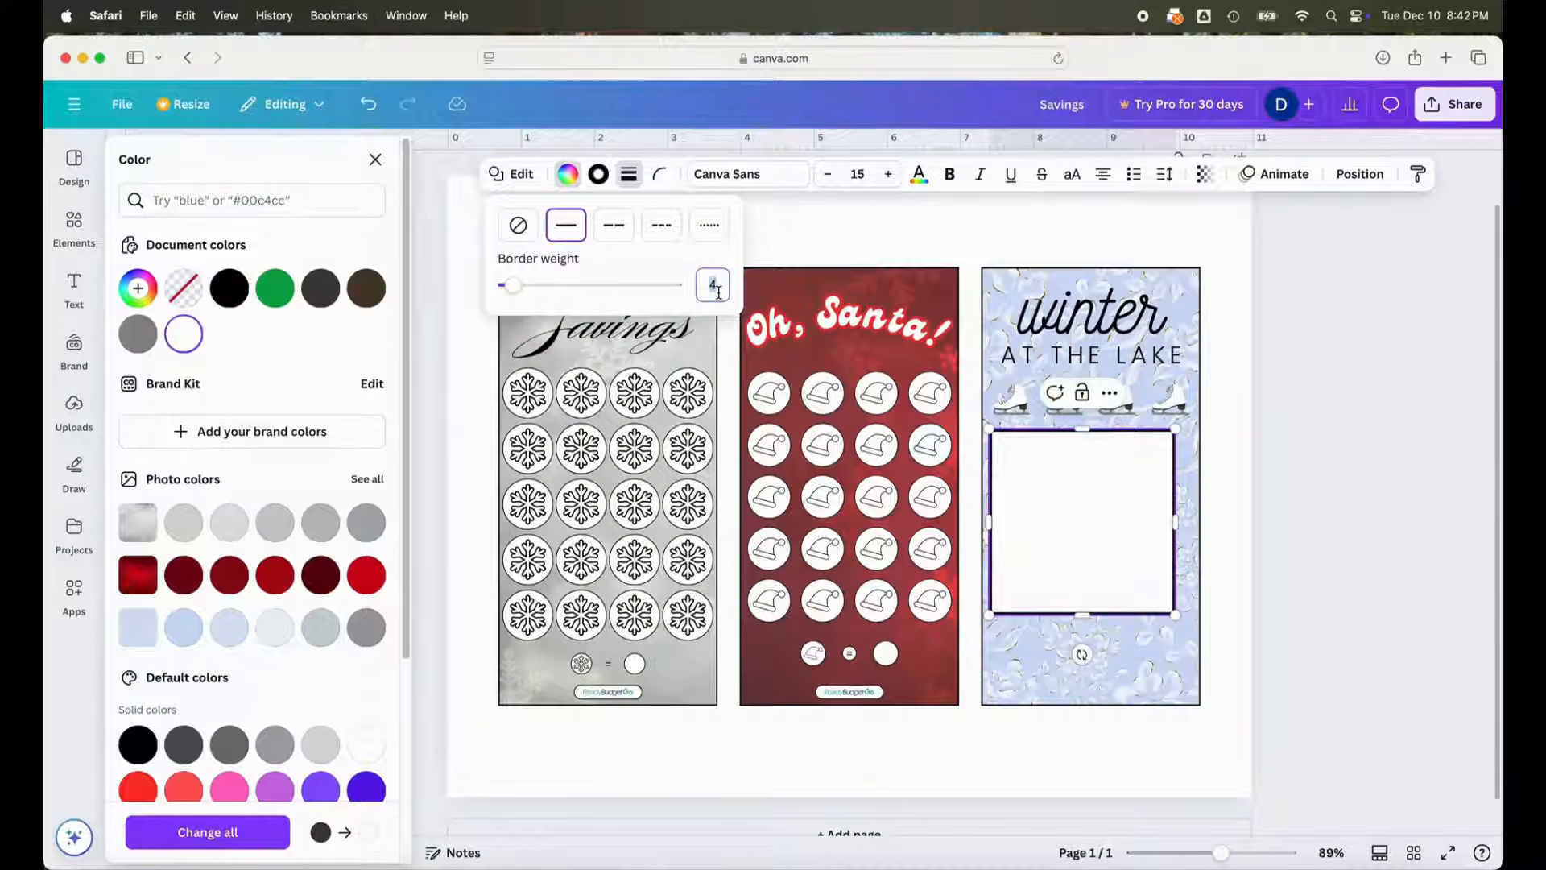
key("Return")
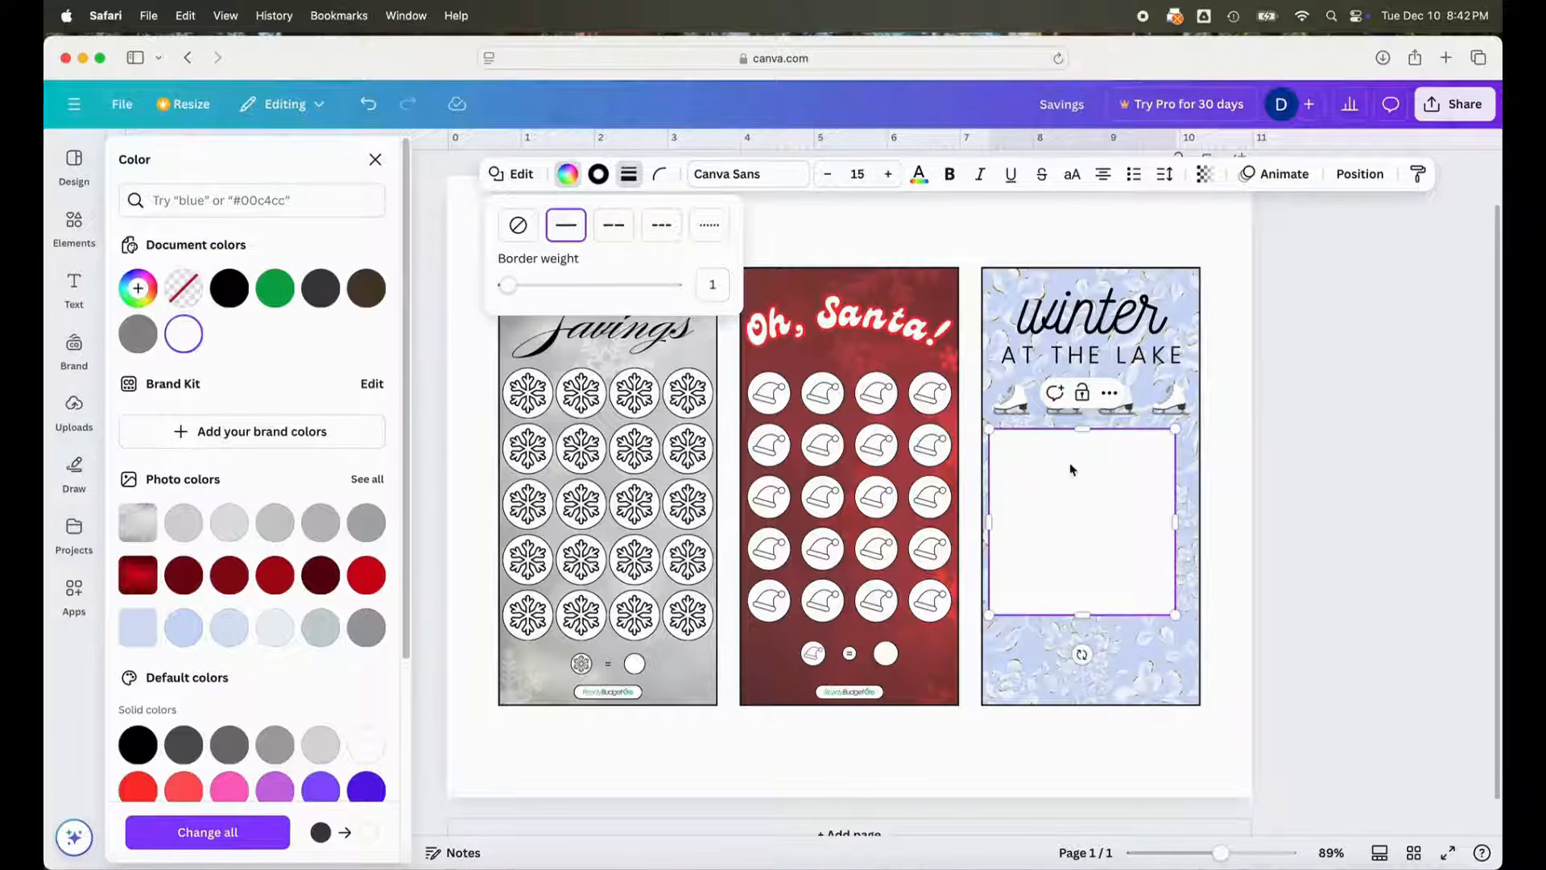
left_click(1079, 475)
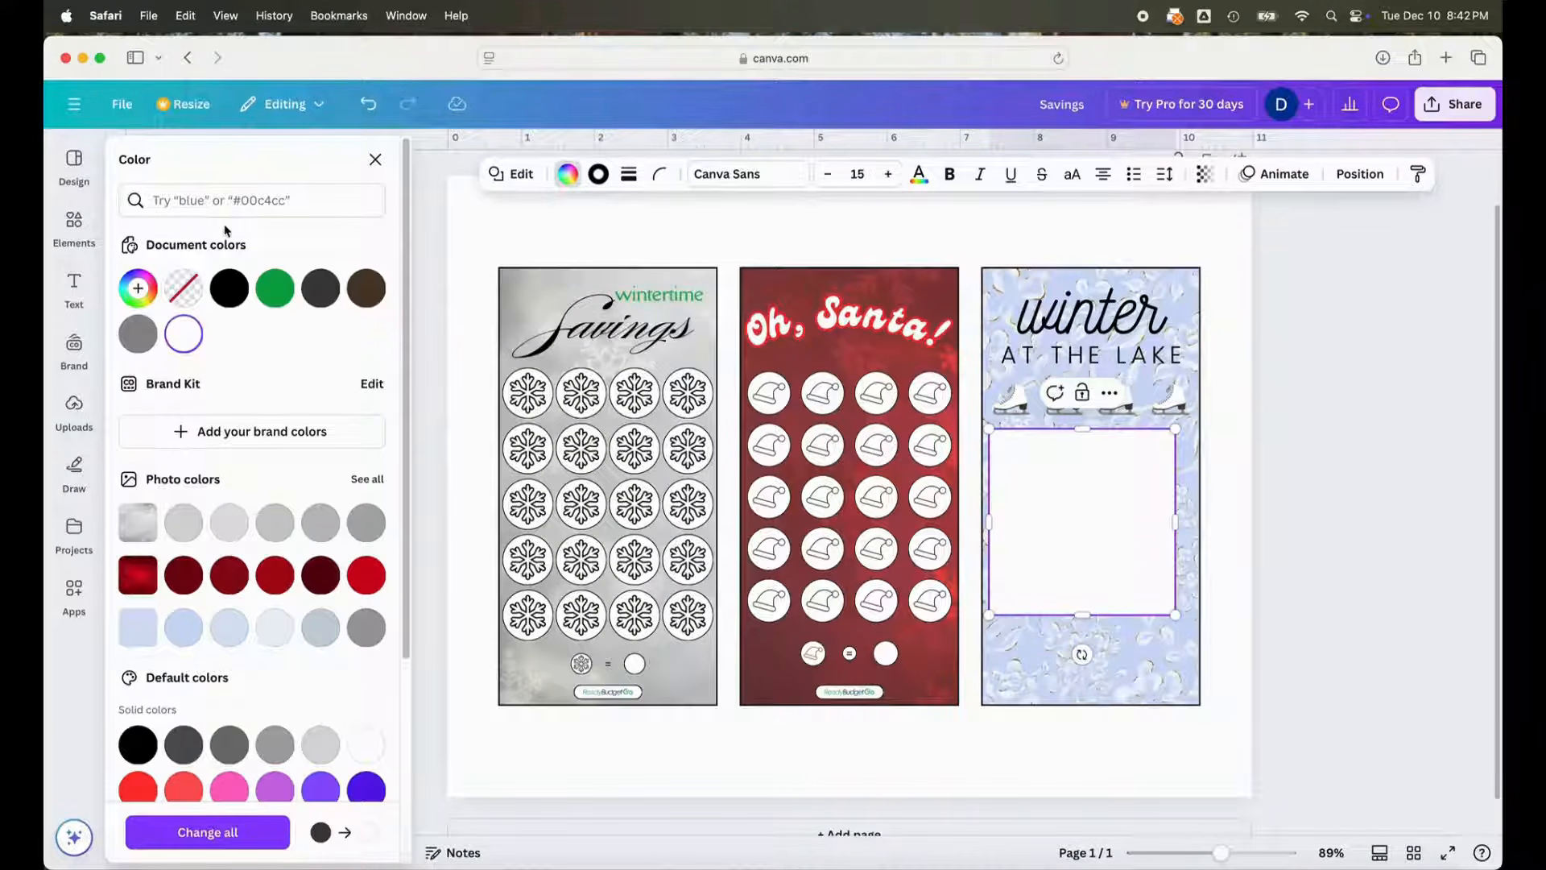
- Resize the white square on the third card to 0.5 in, and reduce it further to 0.4 in
left_click(1360, 174)
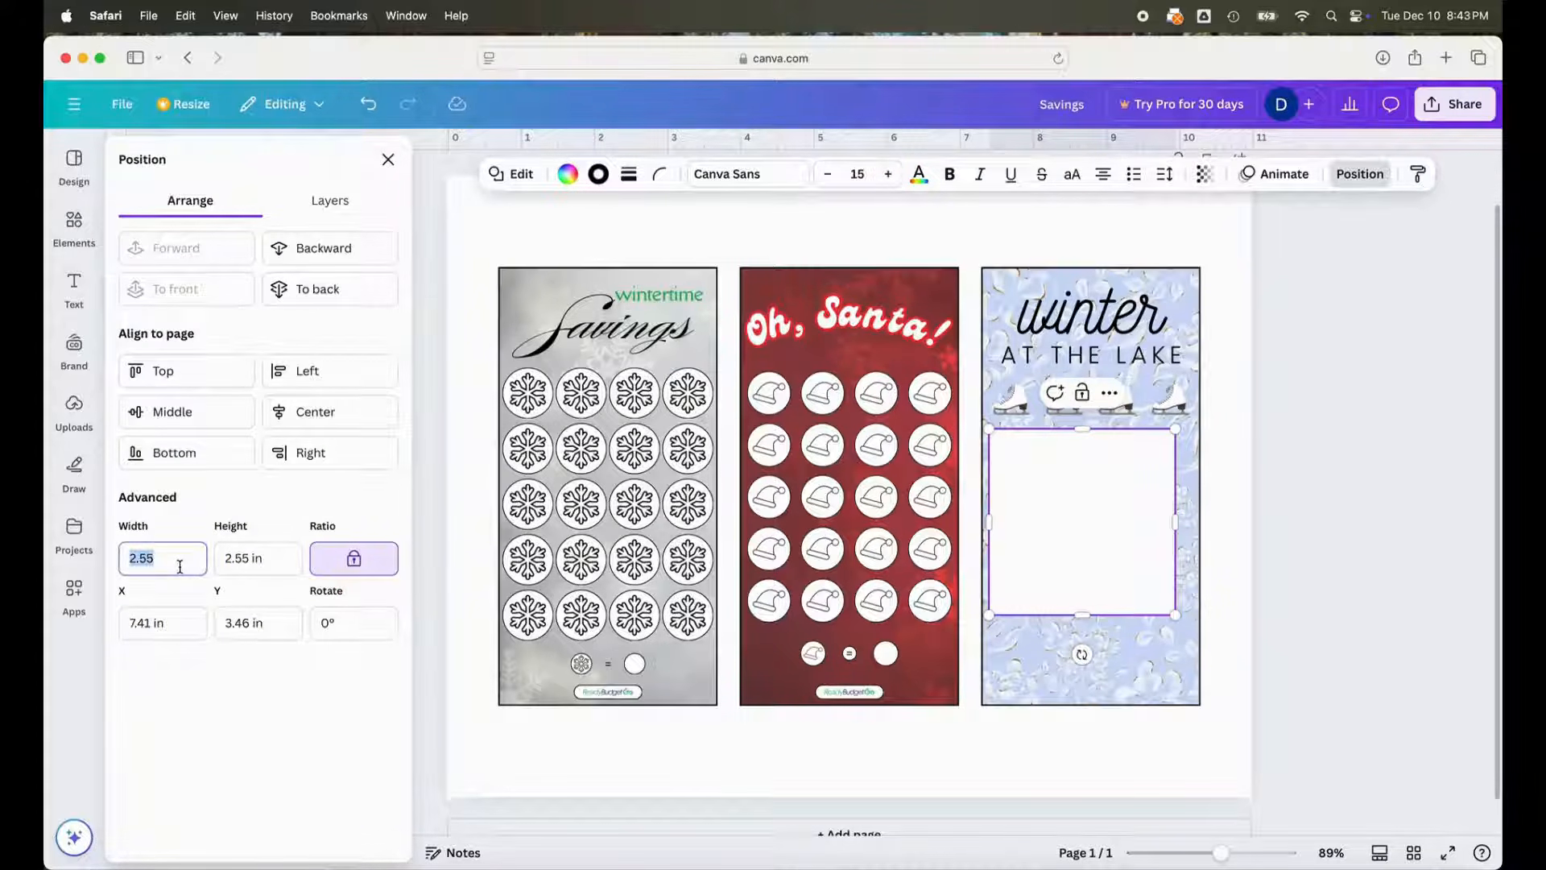
type("0.5")
key("Return")
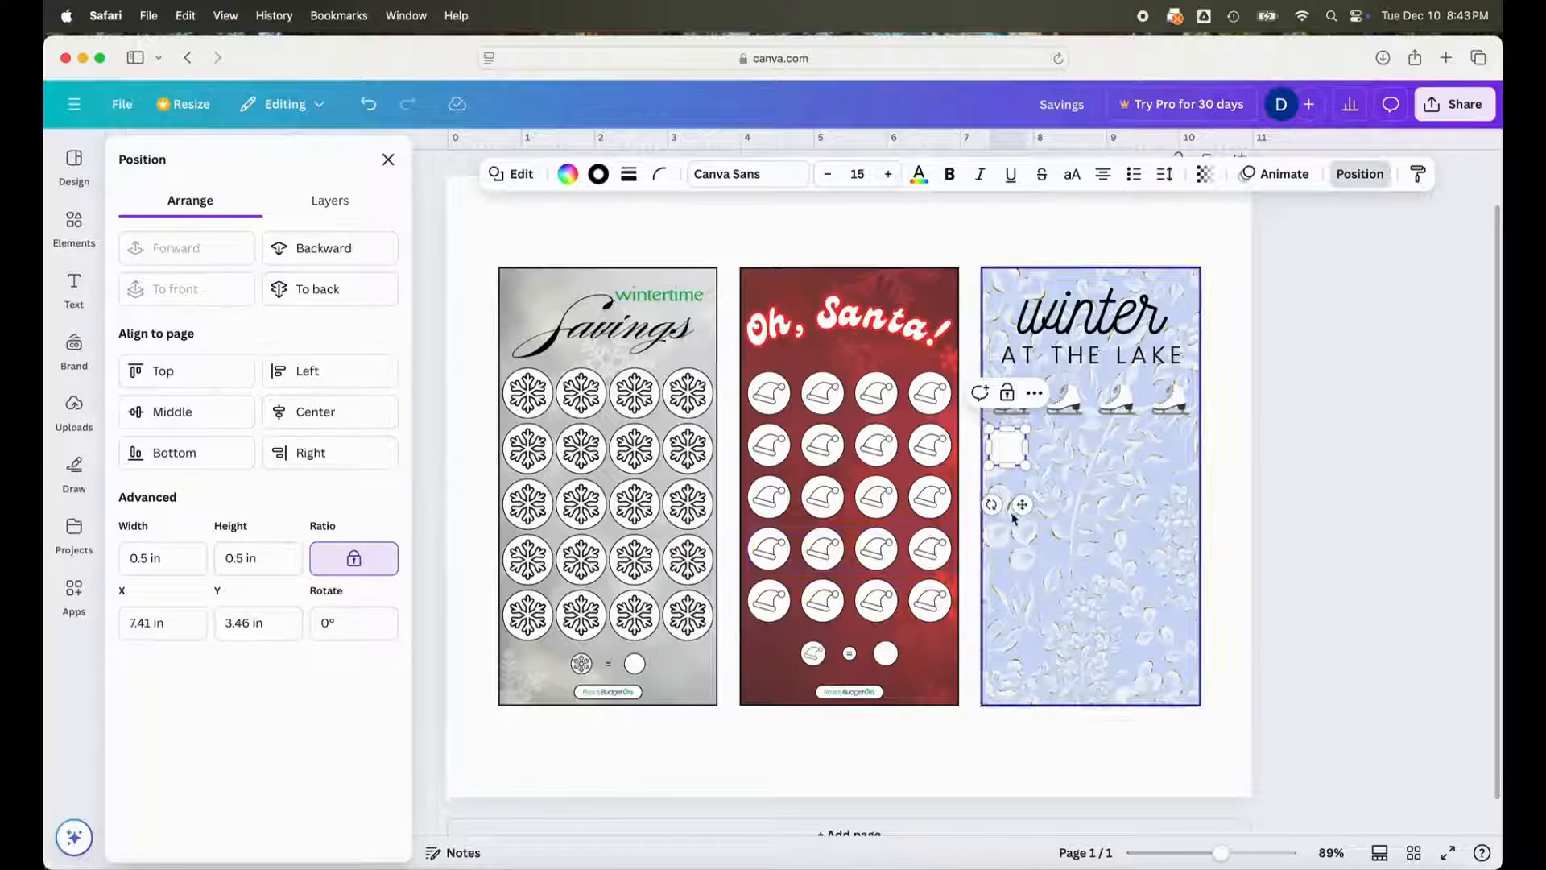
left_click(156, 566)
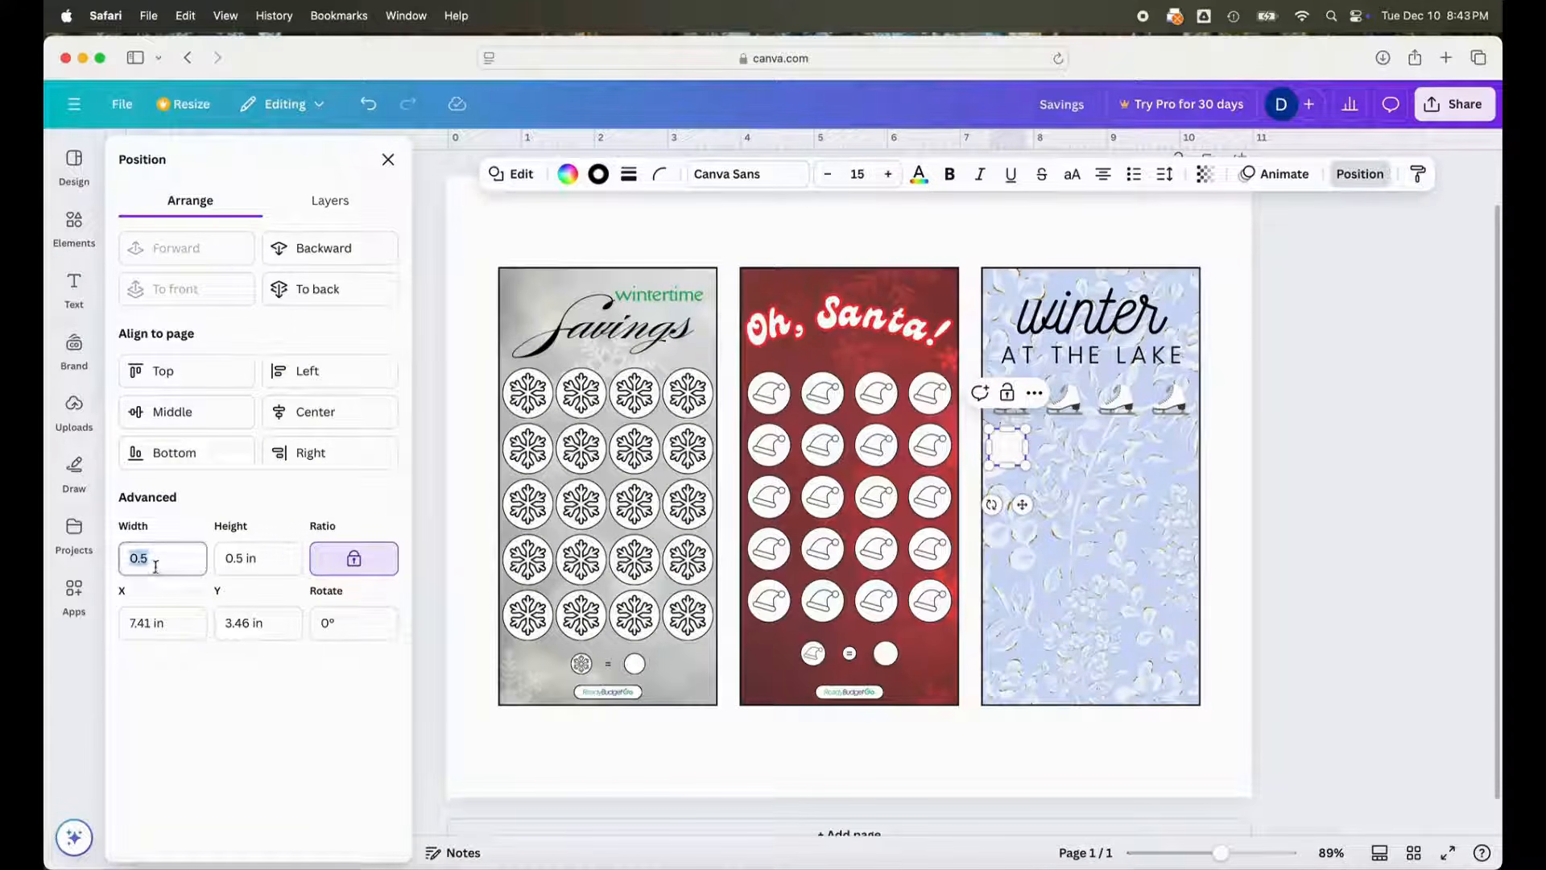
type("4")
key("Return")
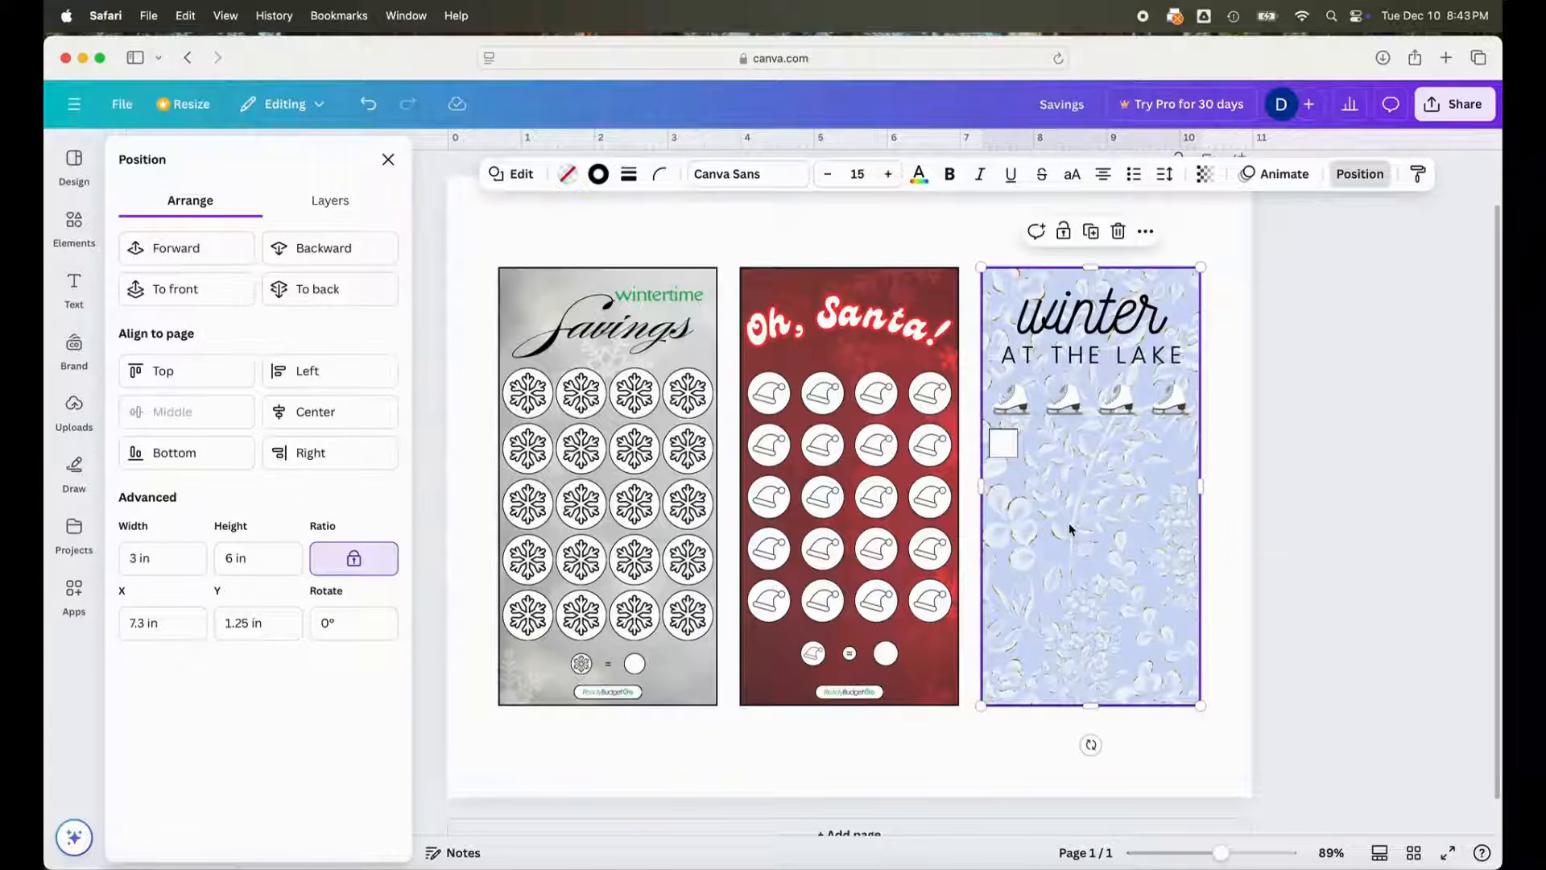
- Move the small white square under the first skate and duplicate it to make a row of four squares below the skates
left_click(1008, 447)
left_click_drag(1008, 447, 1087, 500)
left_click(1069, 389)
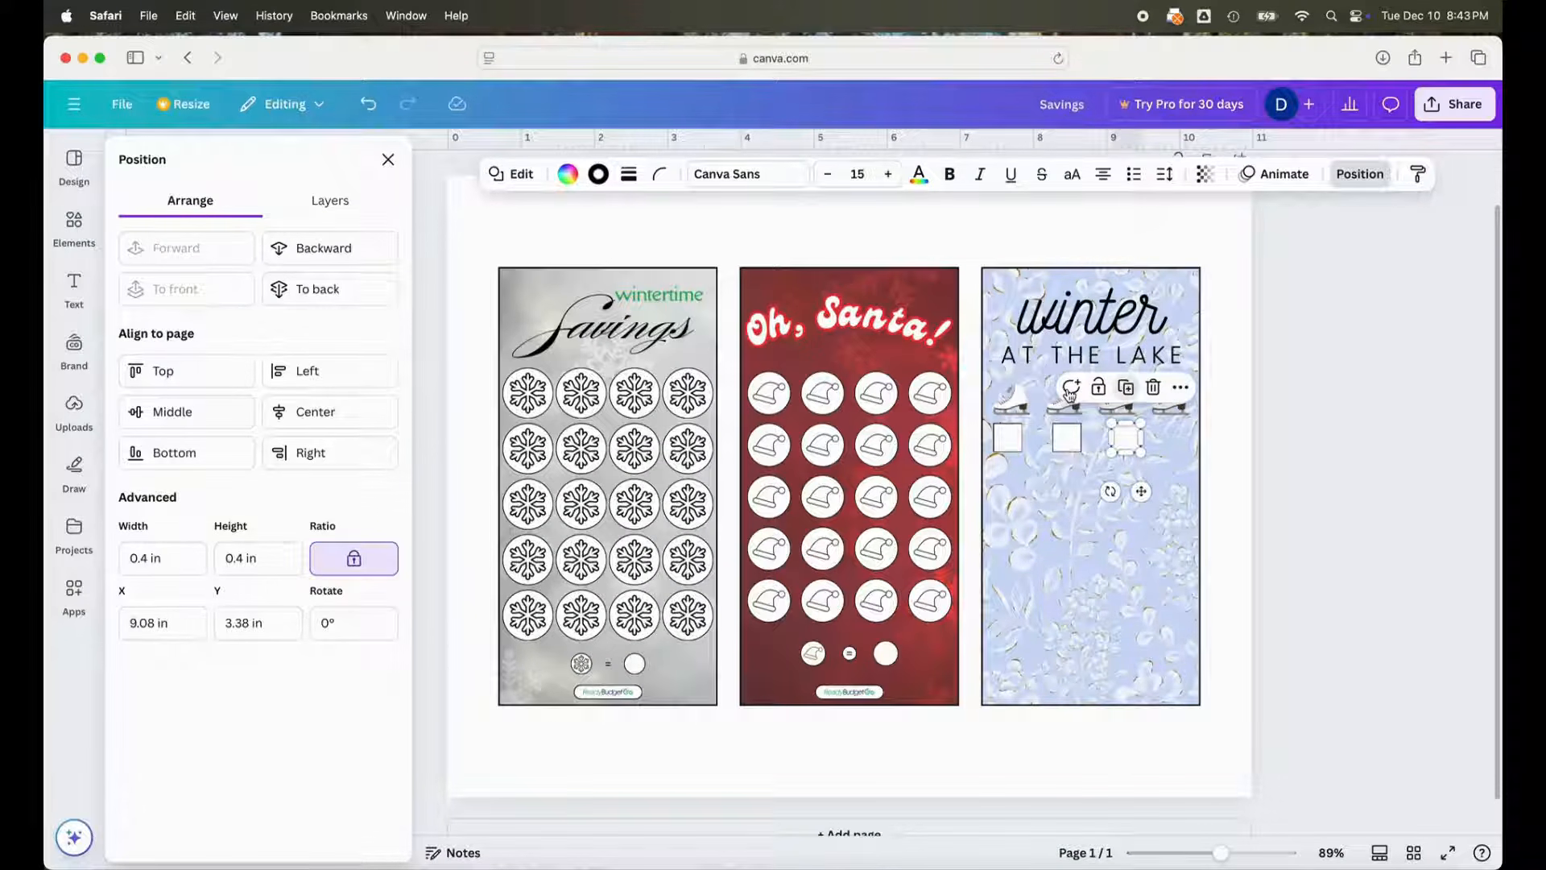
left_click(1126, 387)
- Ungroup the row of four skates on the third card into individual skates
left_click(1025, 412)
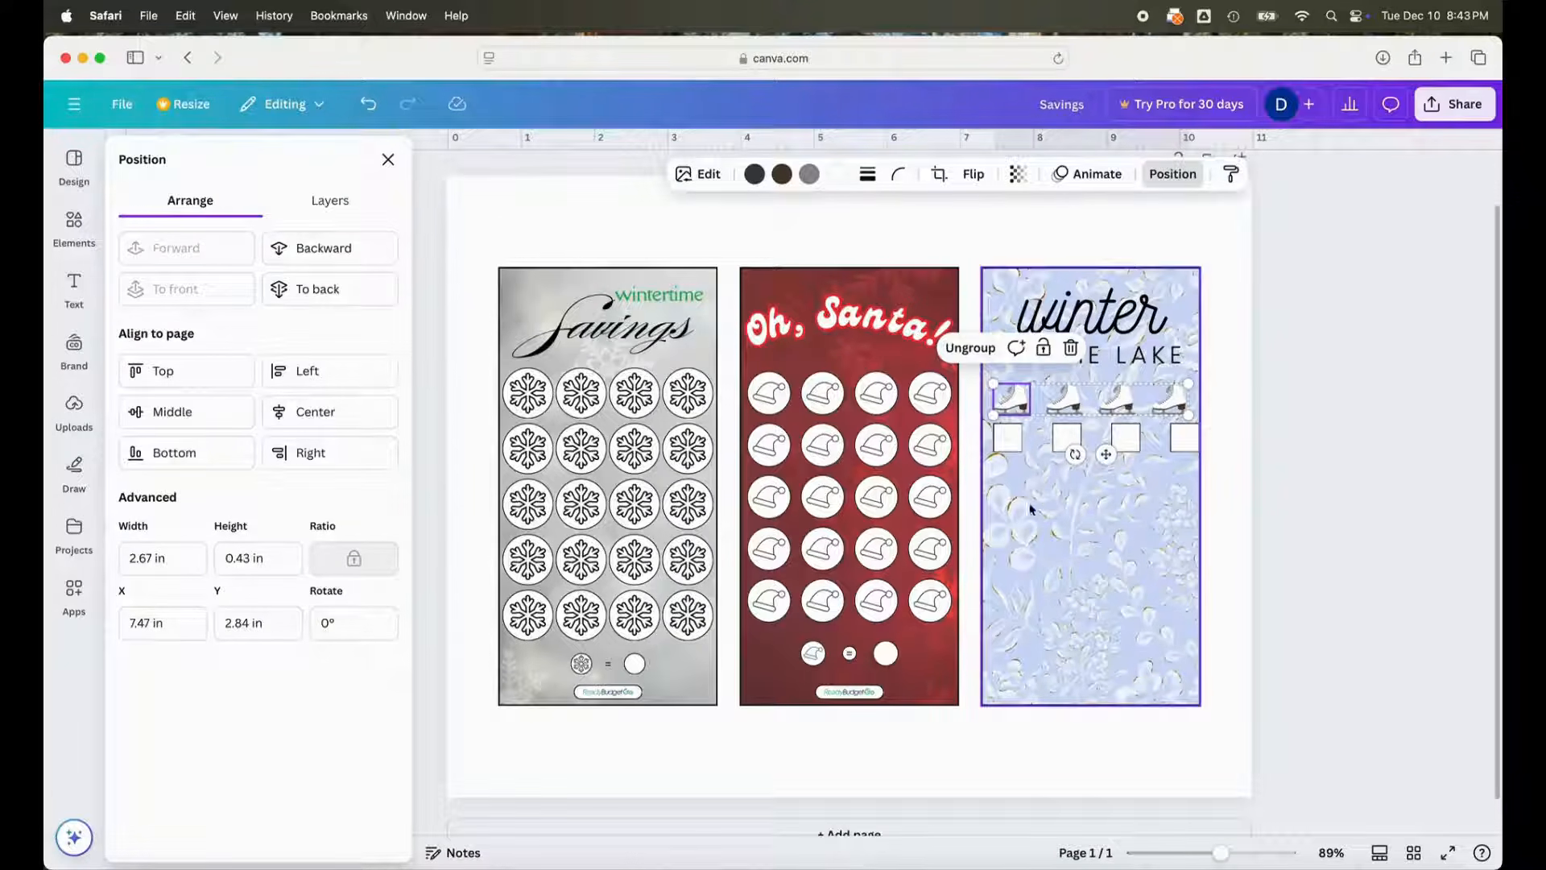
left_click(964, 346)
left_click(1019, 517)
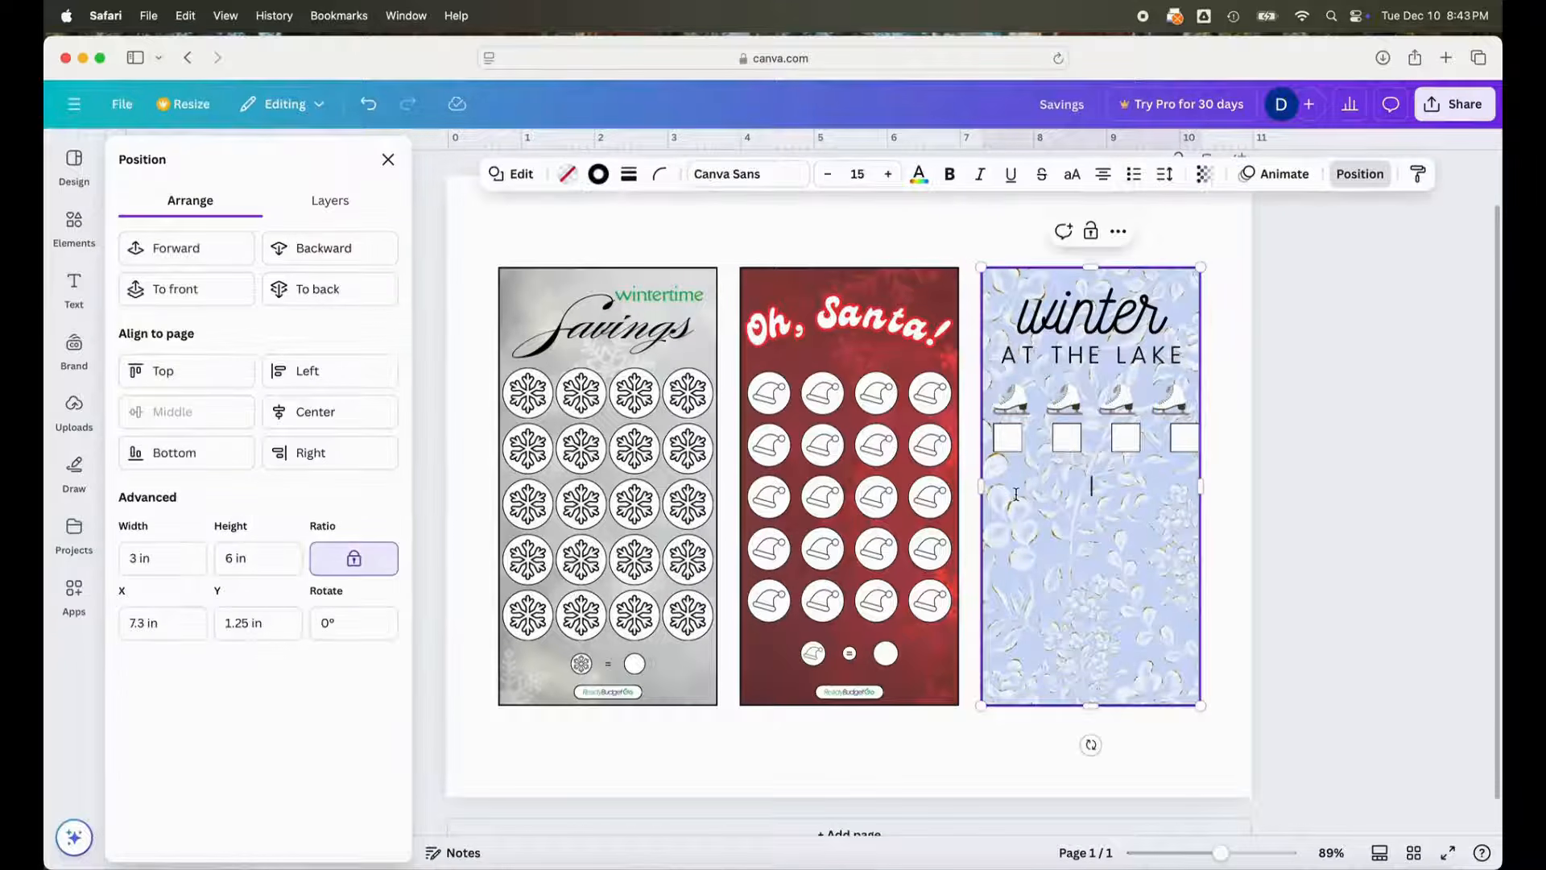
left_click(1012, 417)
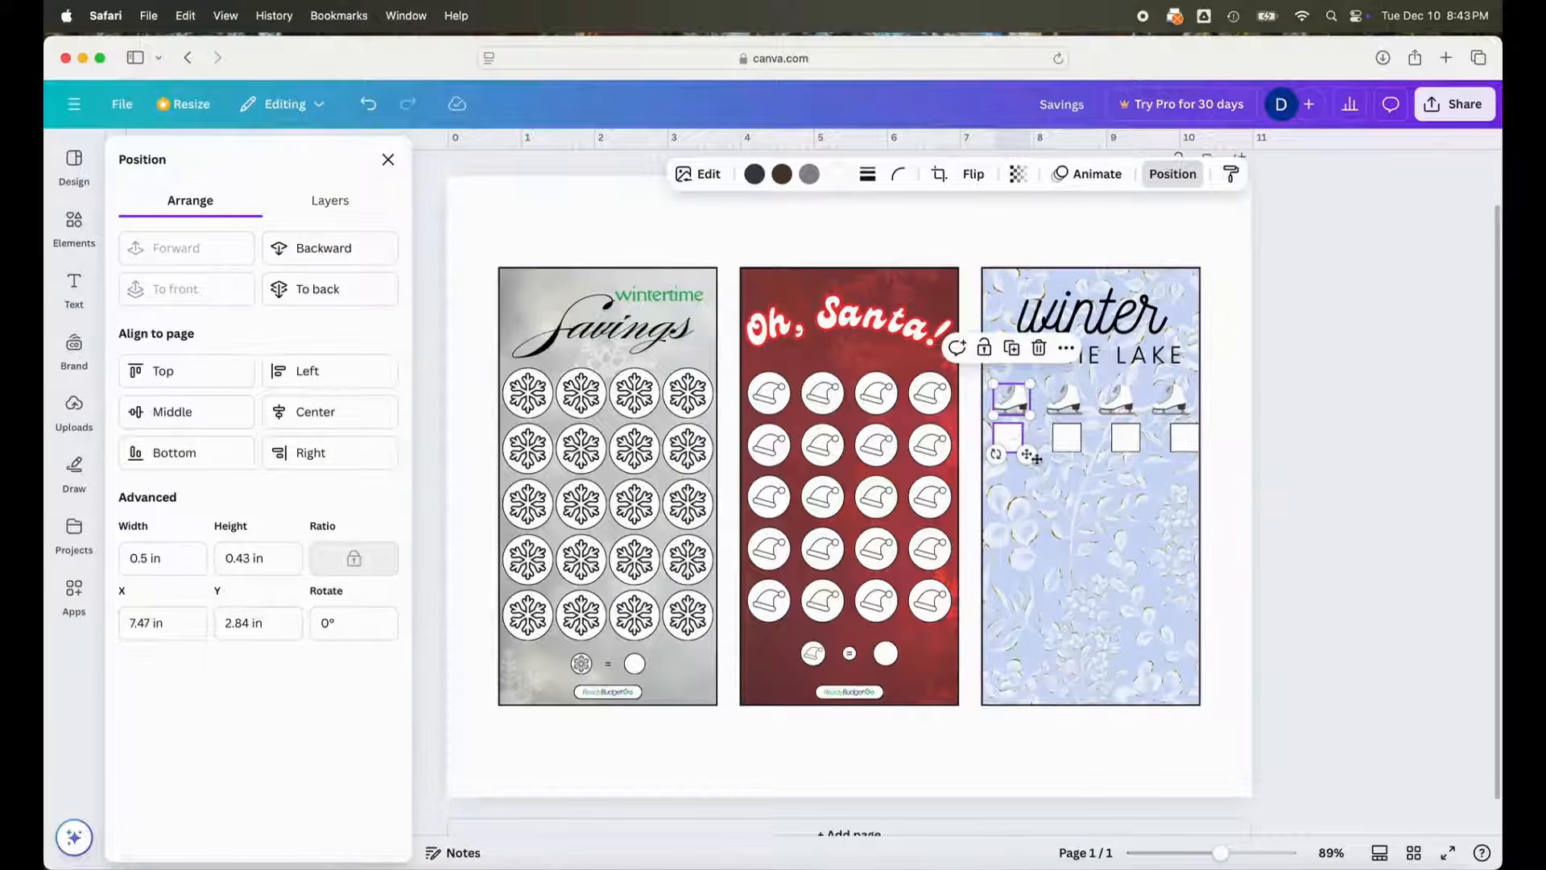
left_click(1029, 493)
- Align the first and second skates with the white squares beneath them on their horizontal centers
left_click(1012, 401)
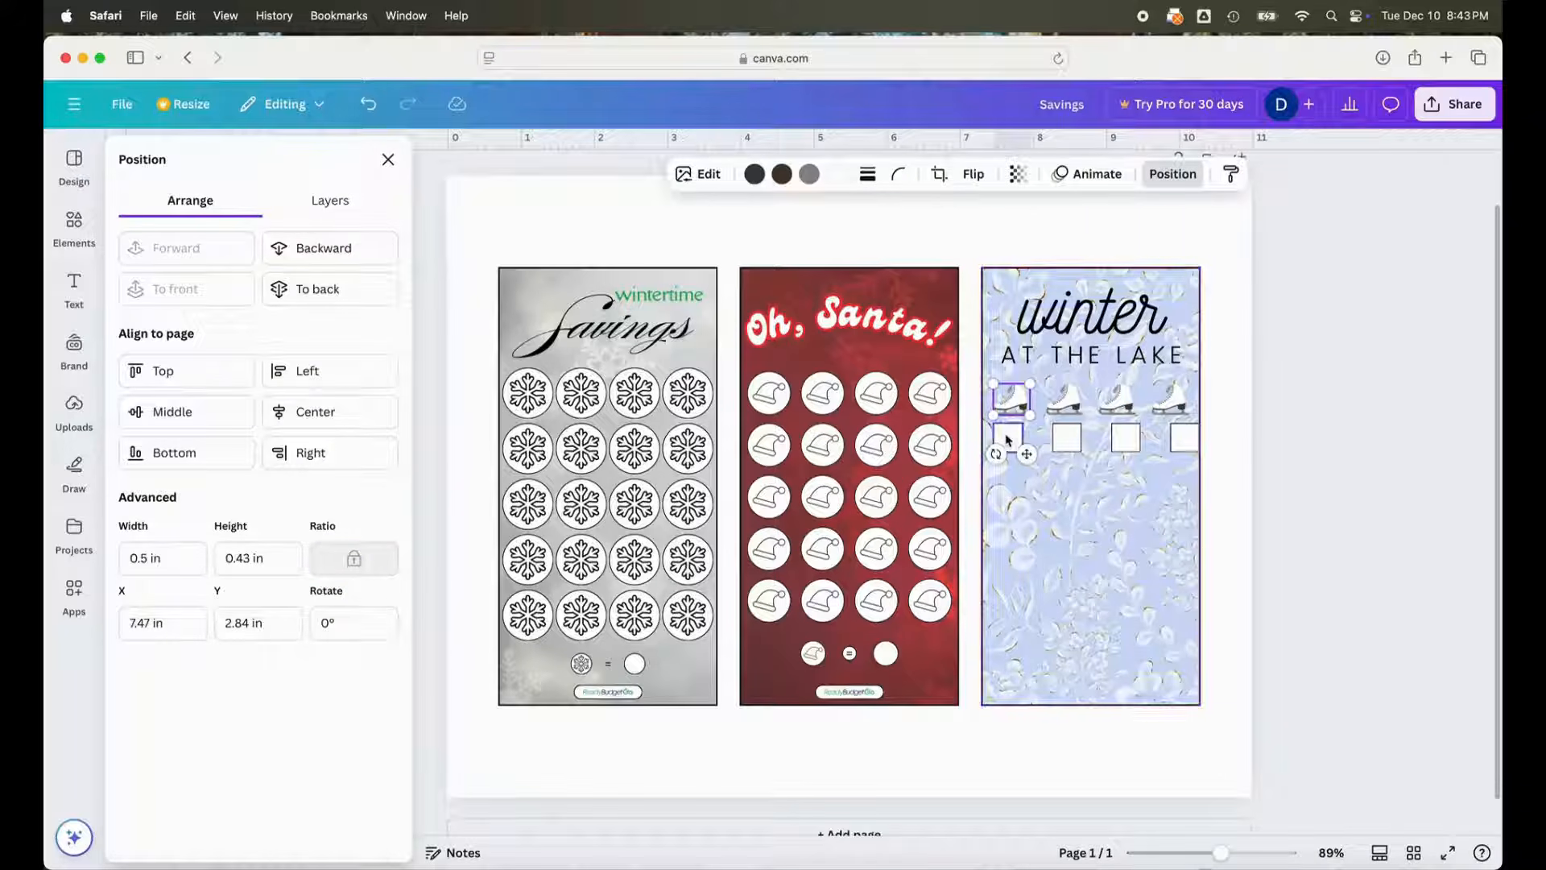
left_click(1006, 439, "shift")
left_click(328, 414)
left_click(1066, 405)
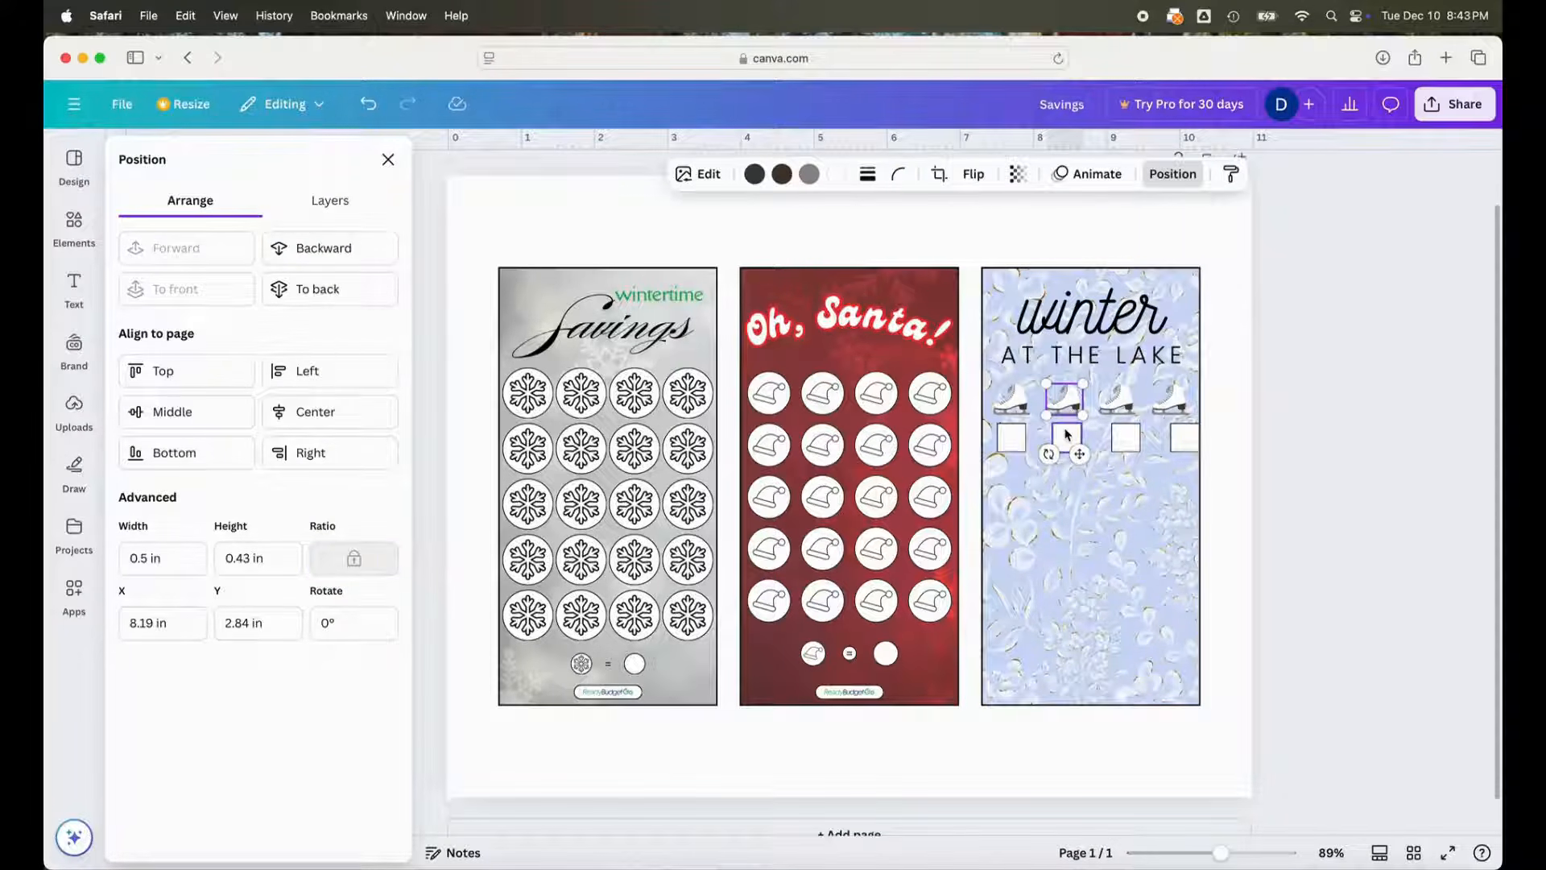
left_click(1066, 437, "shift")
left_click(393, 419)
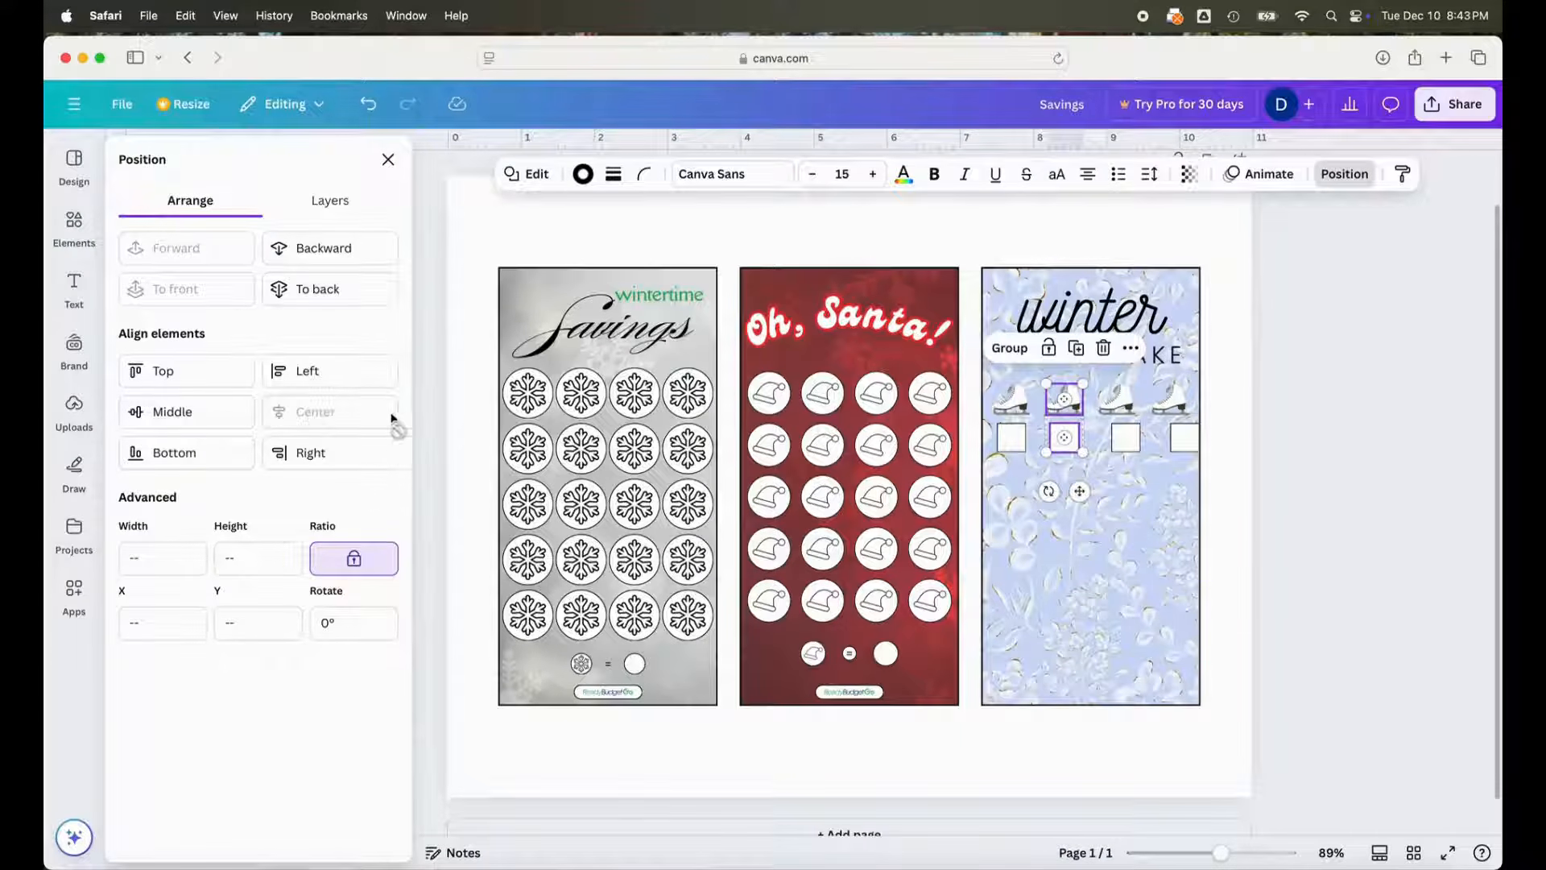
- Align the third and fourth skates with the white squares beneath them on their horizontal centers
left_click(1118, 398)
left_click(1126, 438, "shift")
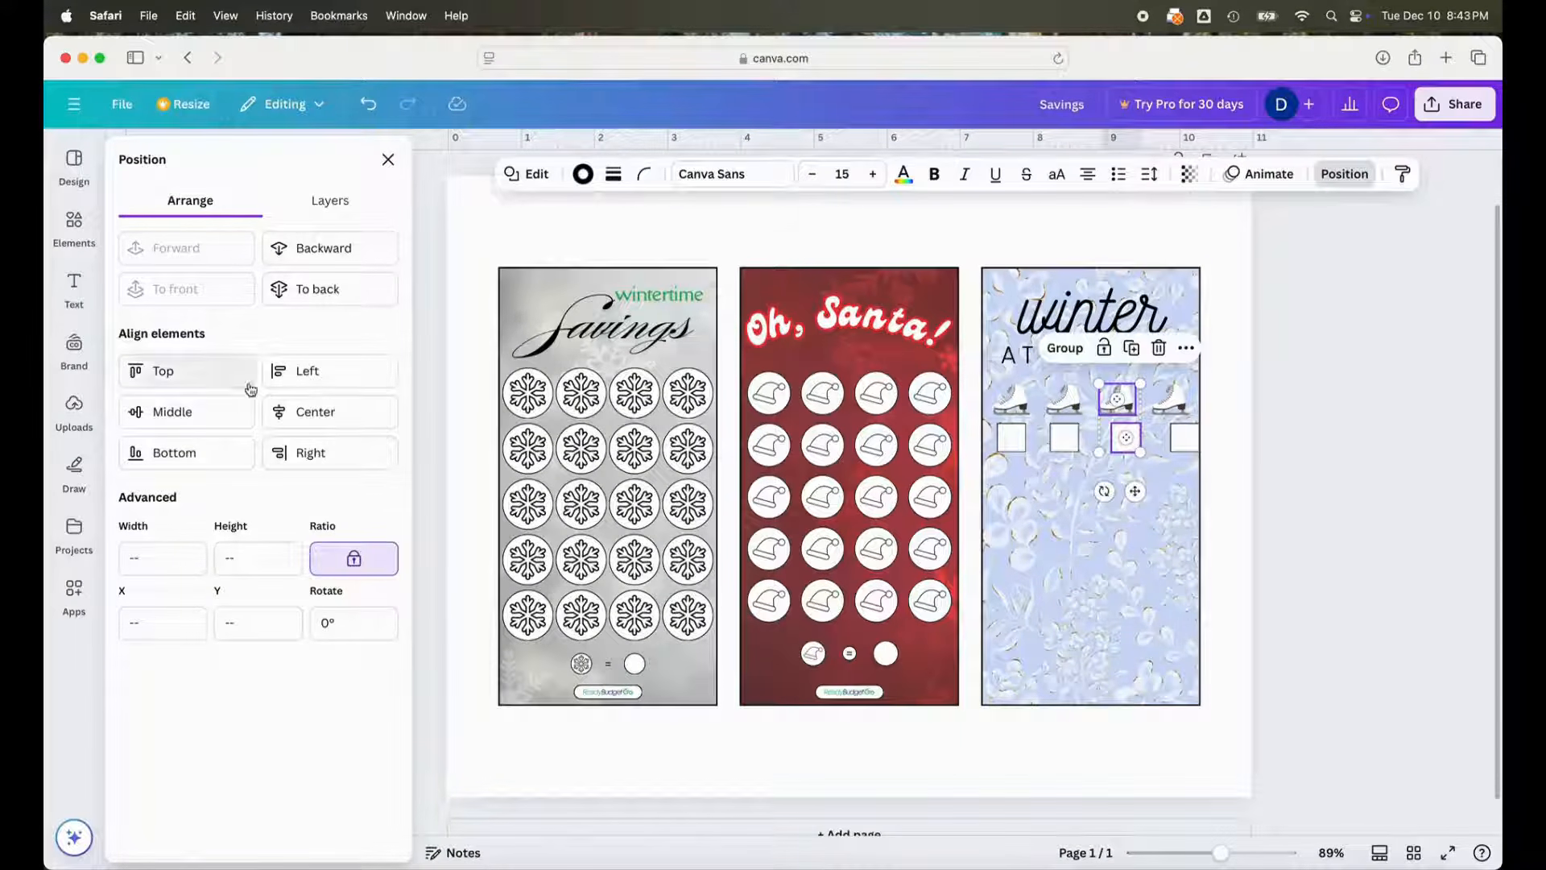
left_click(316, 413)
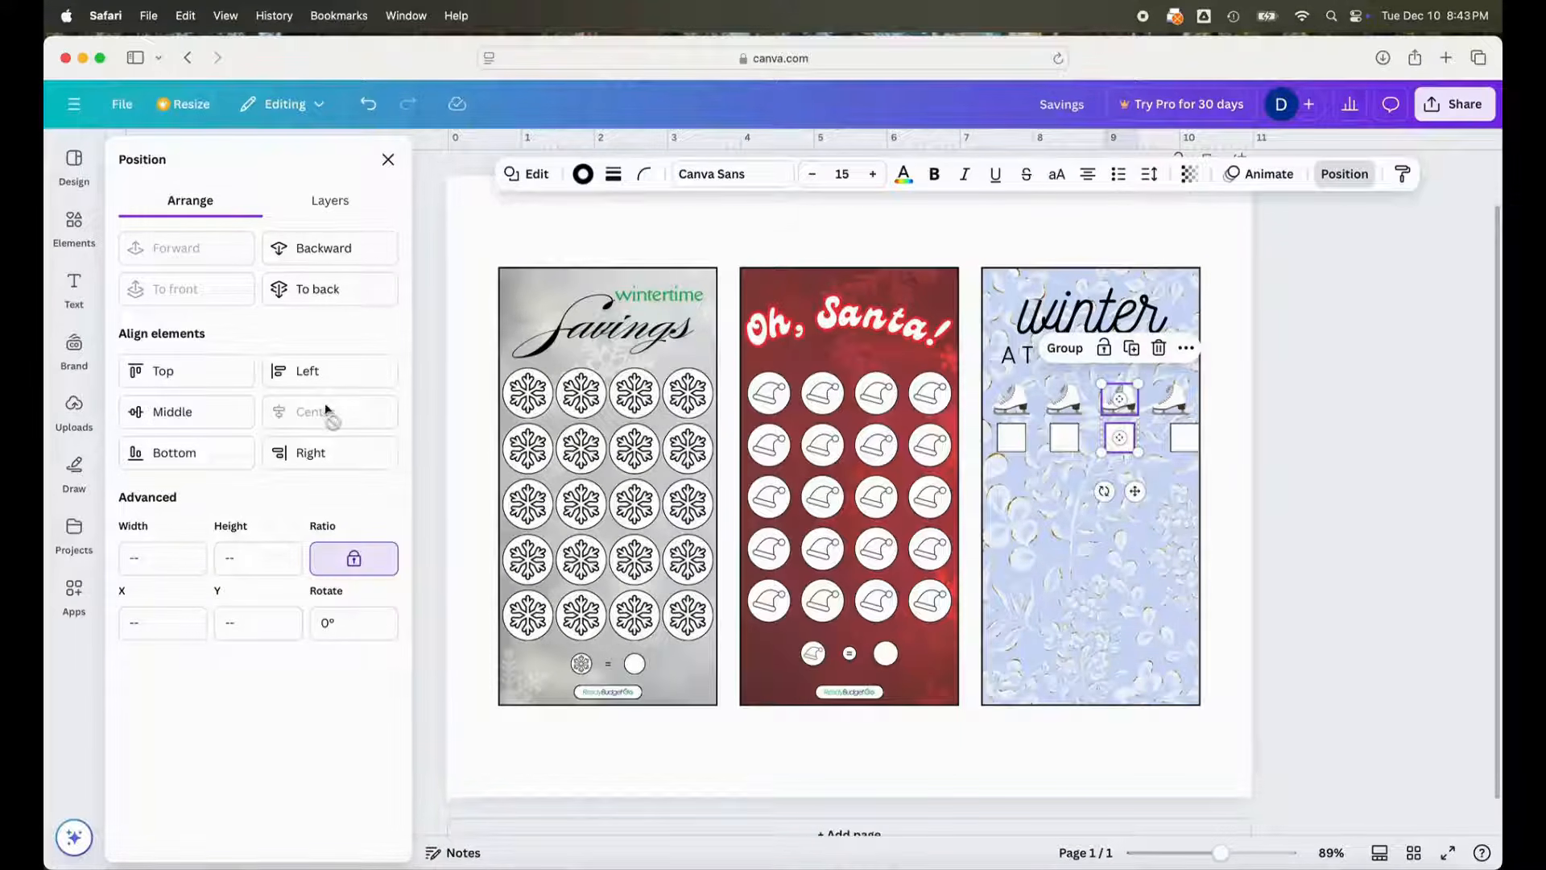
left_click(1170, 398)
left_click(1184, 438, "shift")
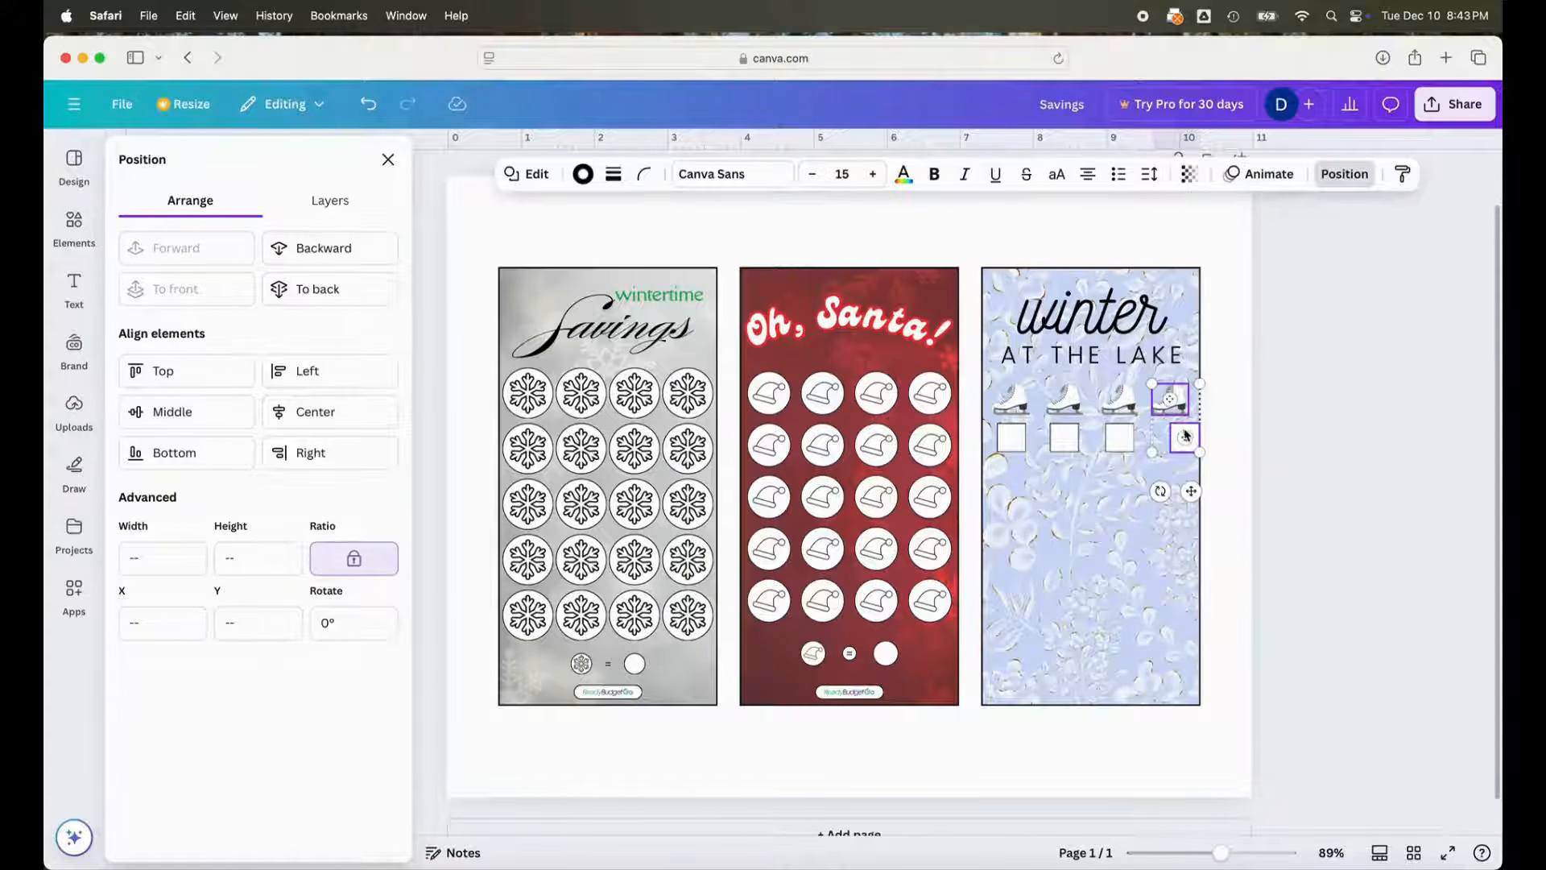
left_click(314, 412)
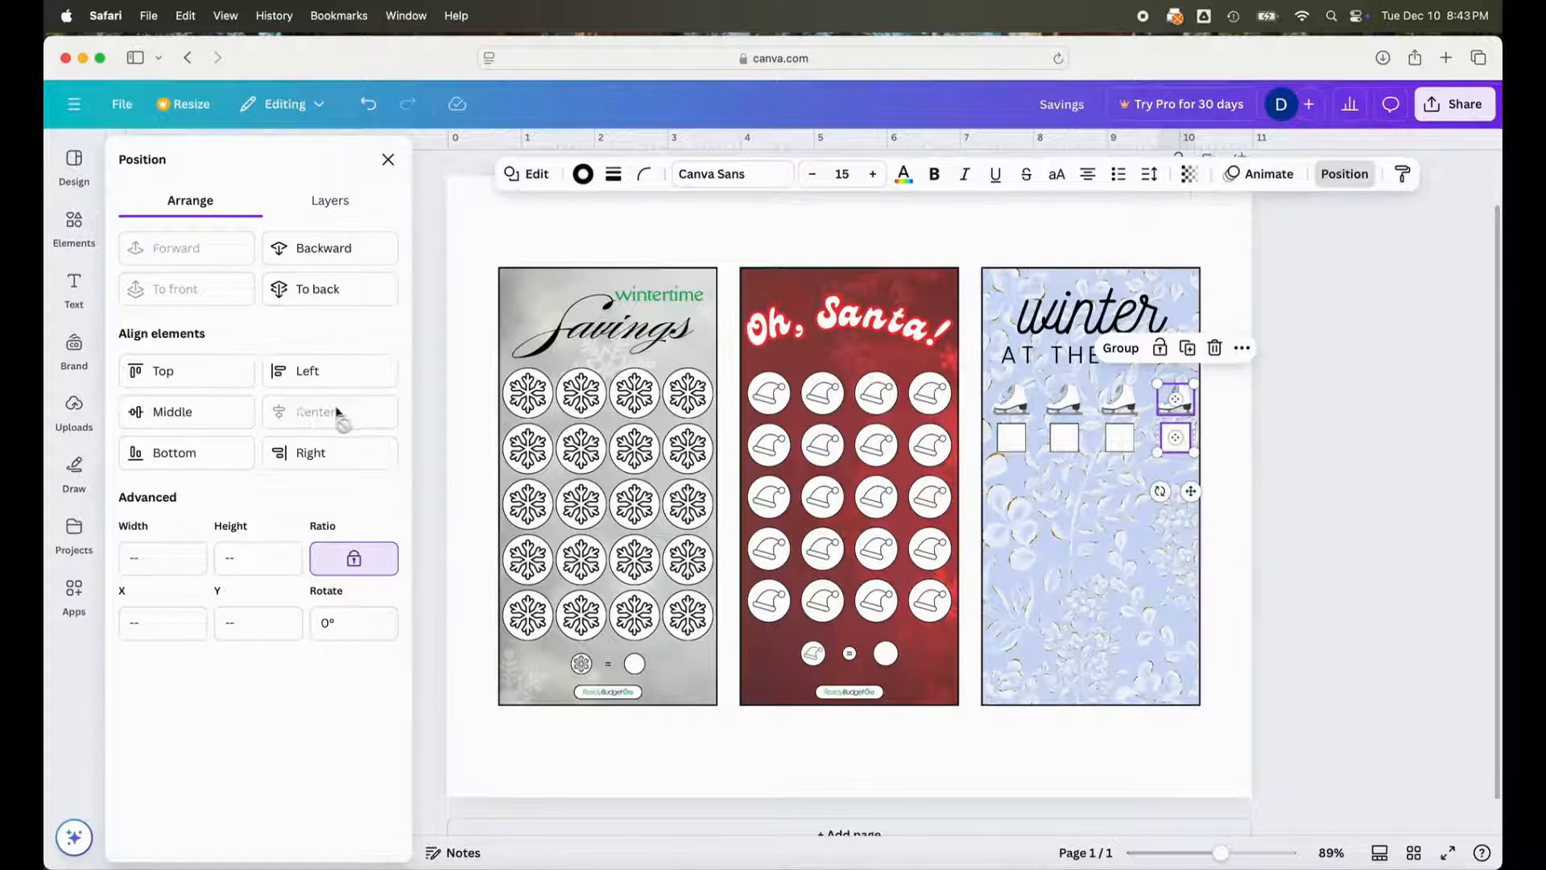
- Group the first skate with its white square, and the second skate with its white square
left_click(1020, 403)
left_click(1011, 438, "shift")
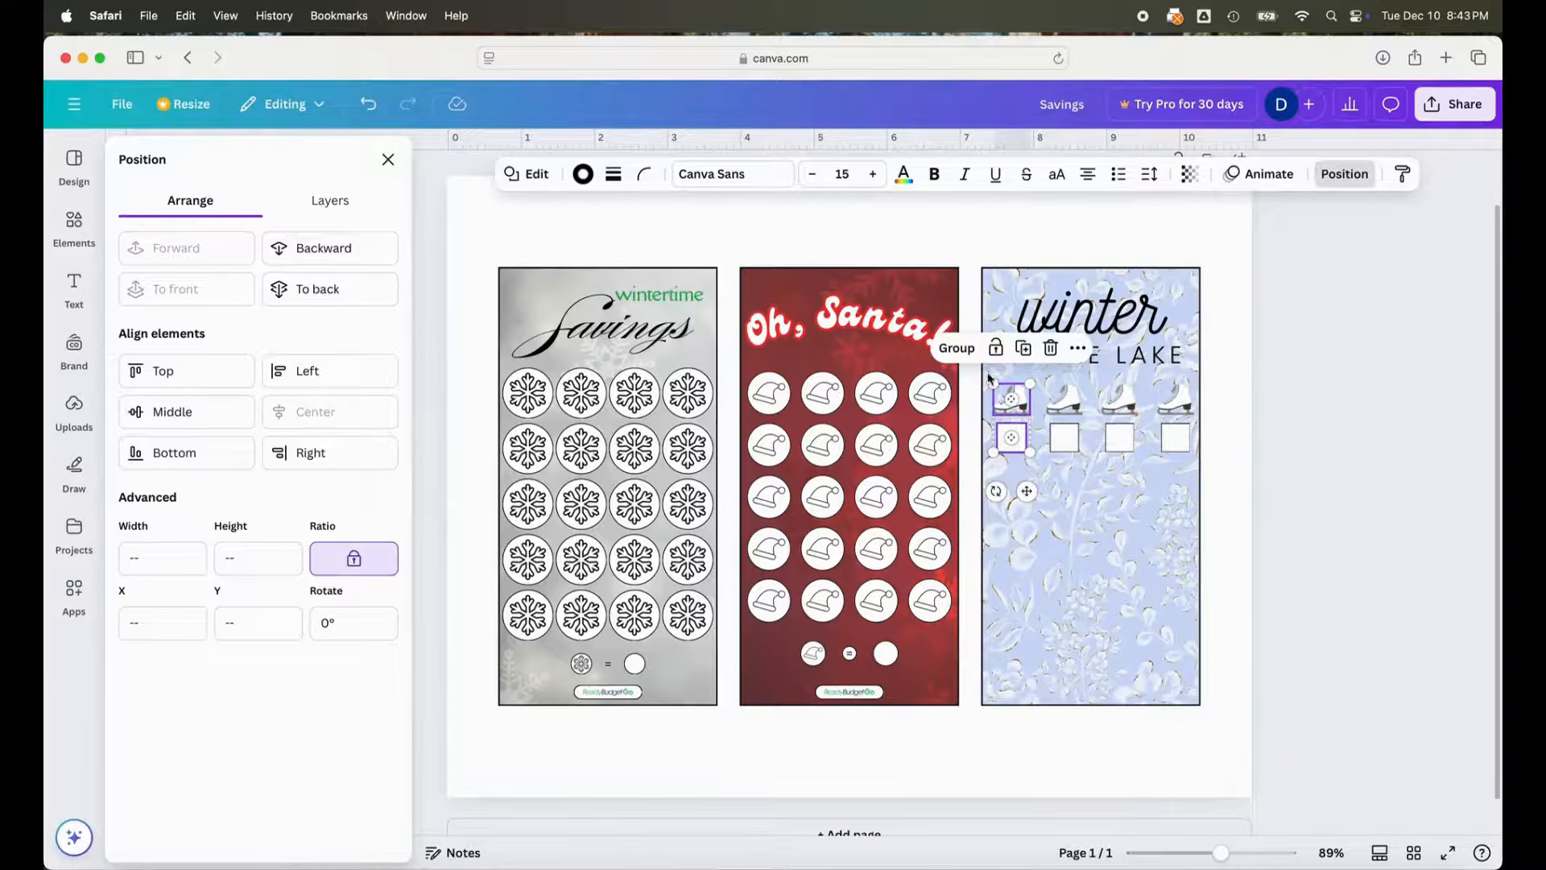
left_click(956, 348)
left_click(1064, 399)
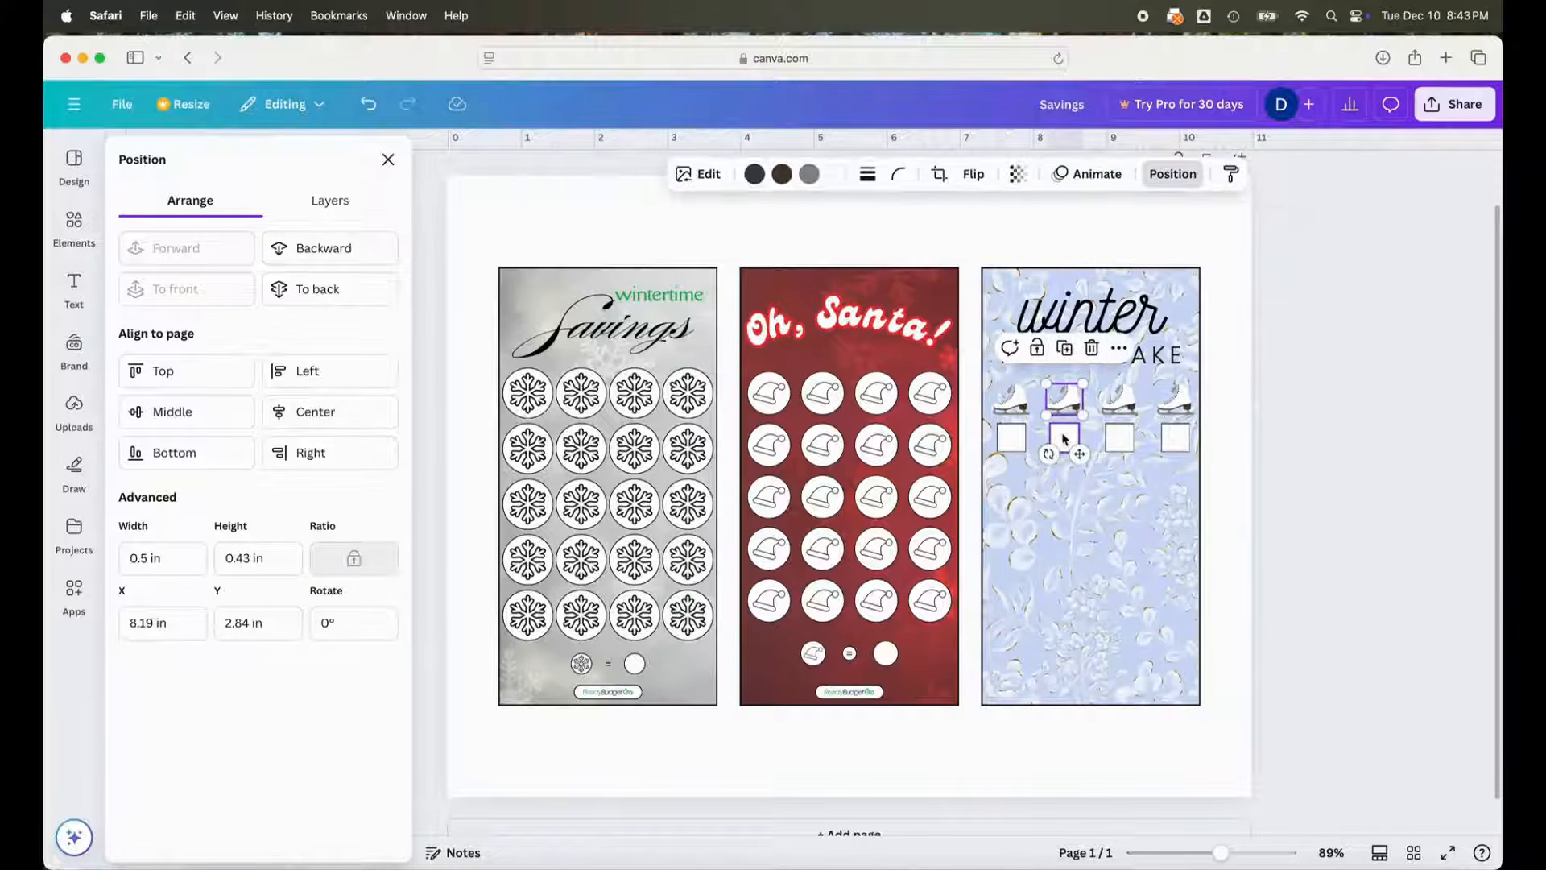
left_click(1064, 439, "shift")
left_click(1012, 359)
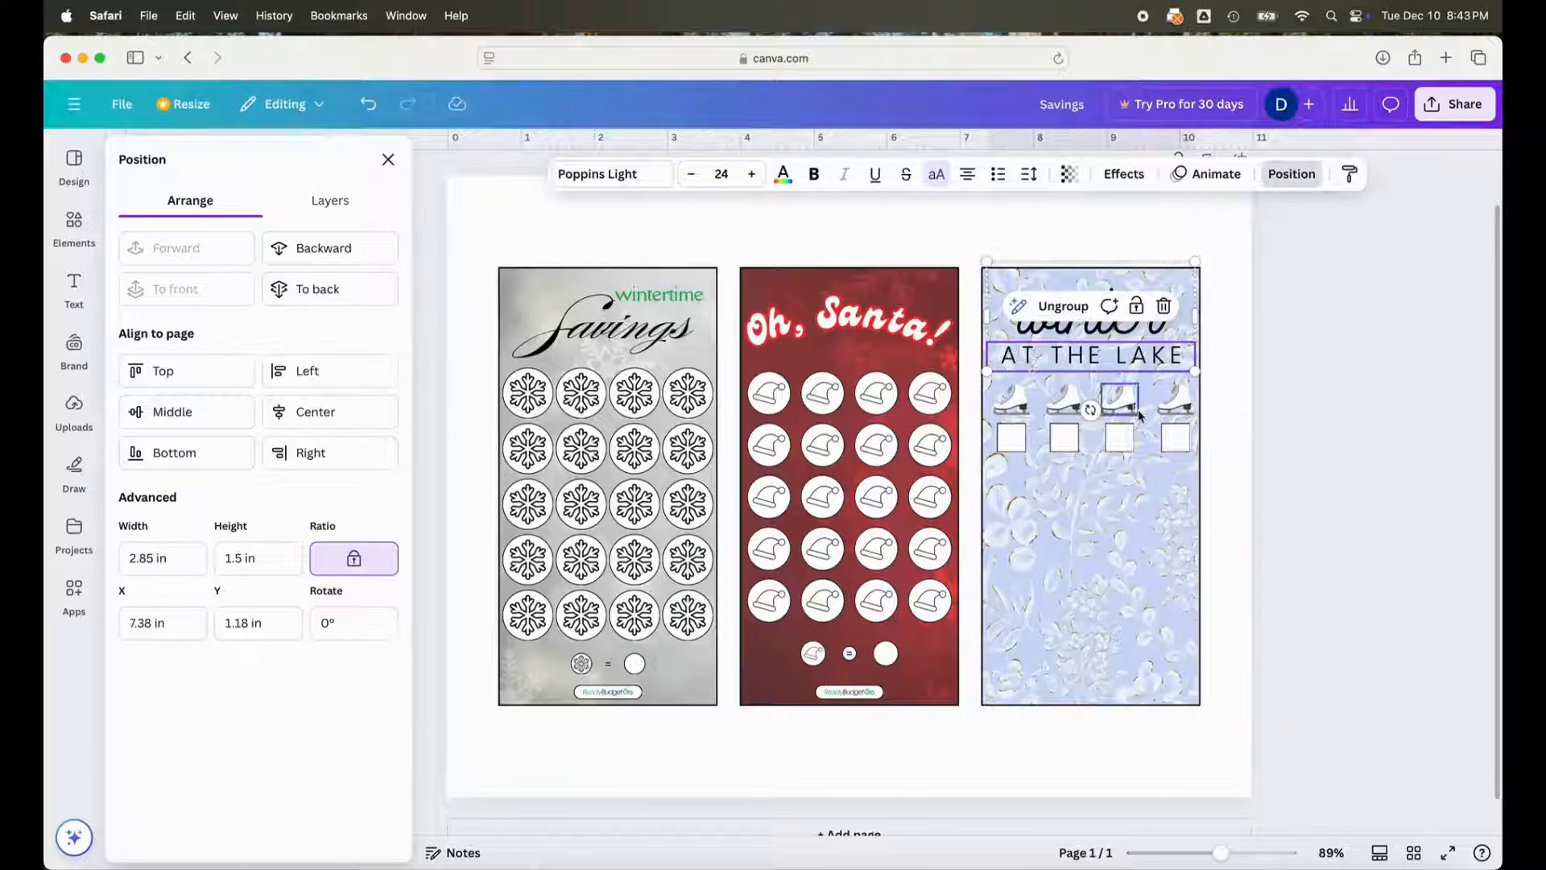
left_click(1063, 399)
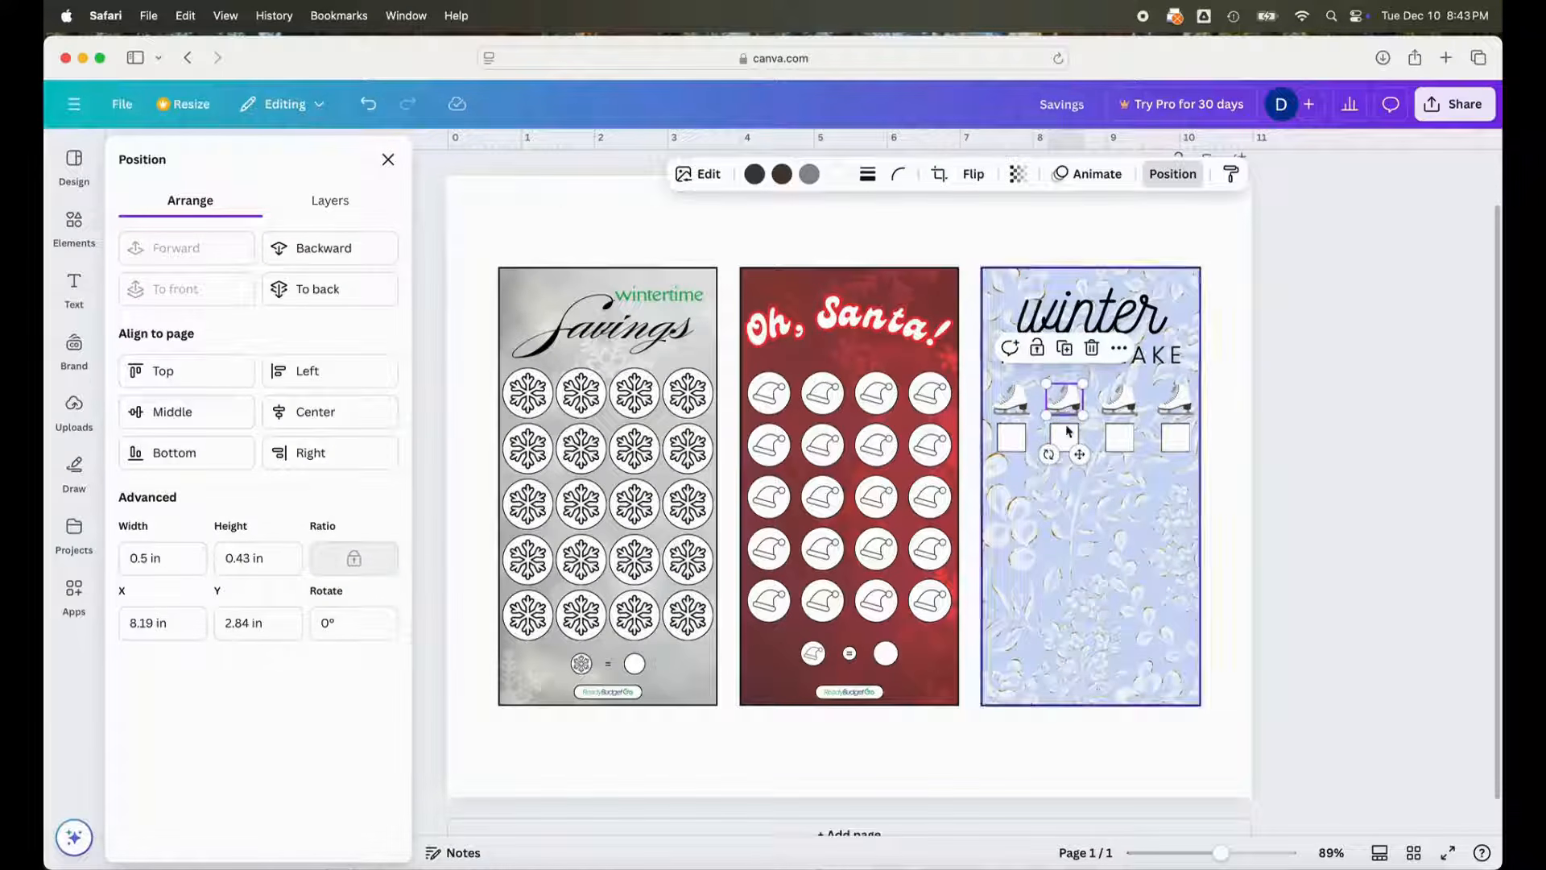
left_click(1066, 437, "shift")
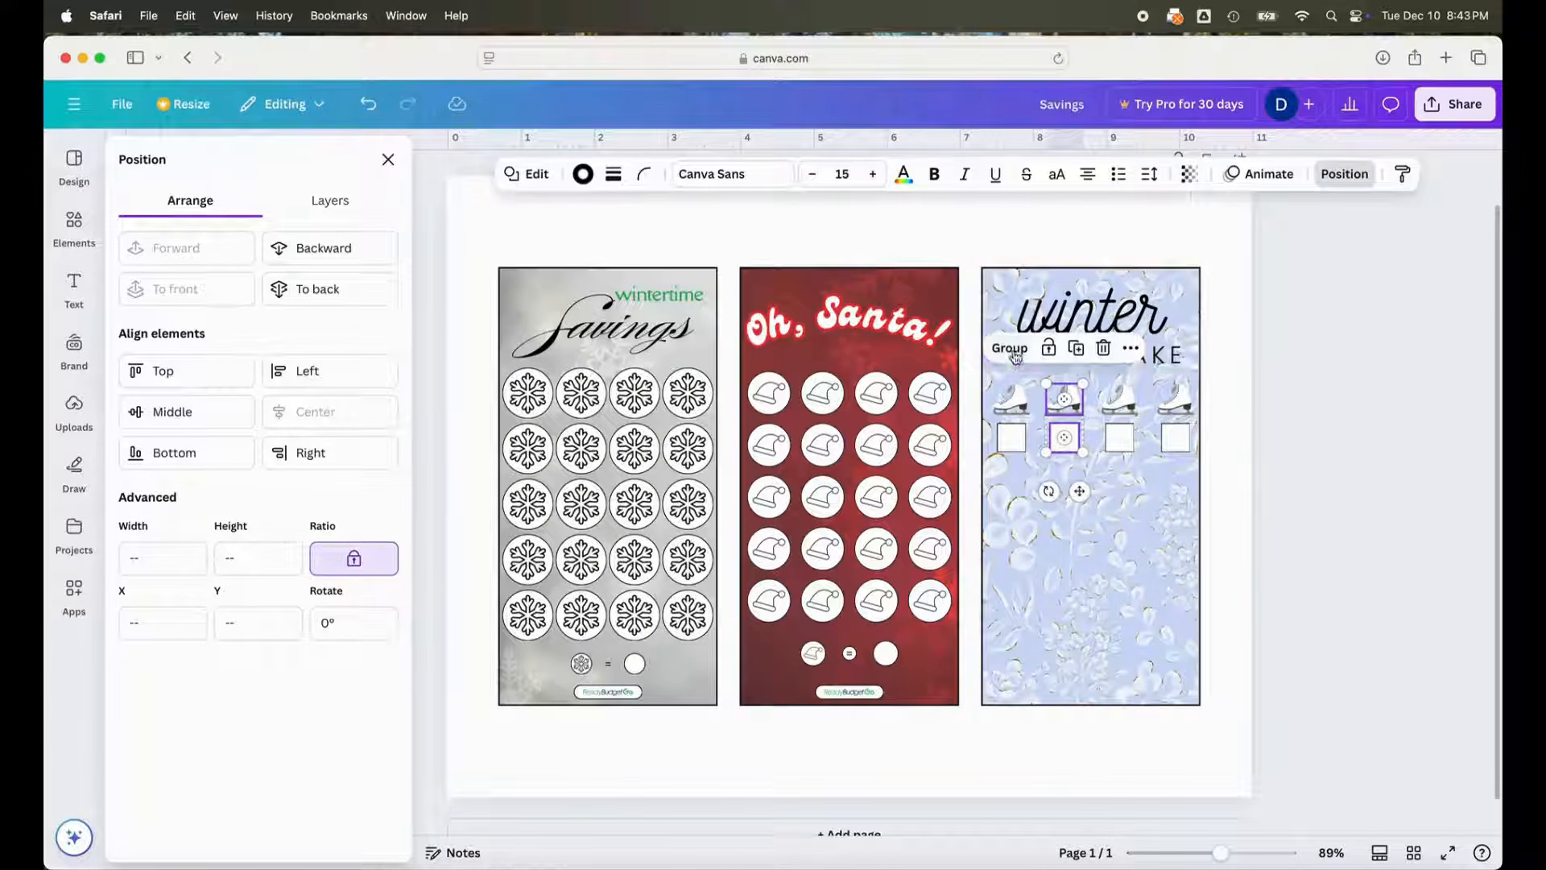
key("super+g")
- Group the third skate with its white square, and the fourth skate with its white square
left_click(1111, 395)
left_click(1119, 437, "shift")
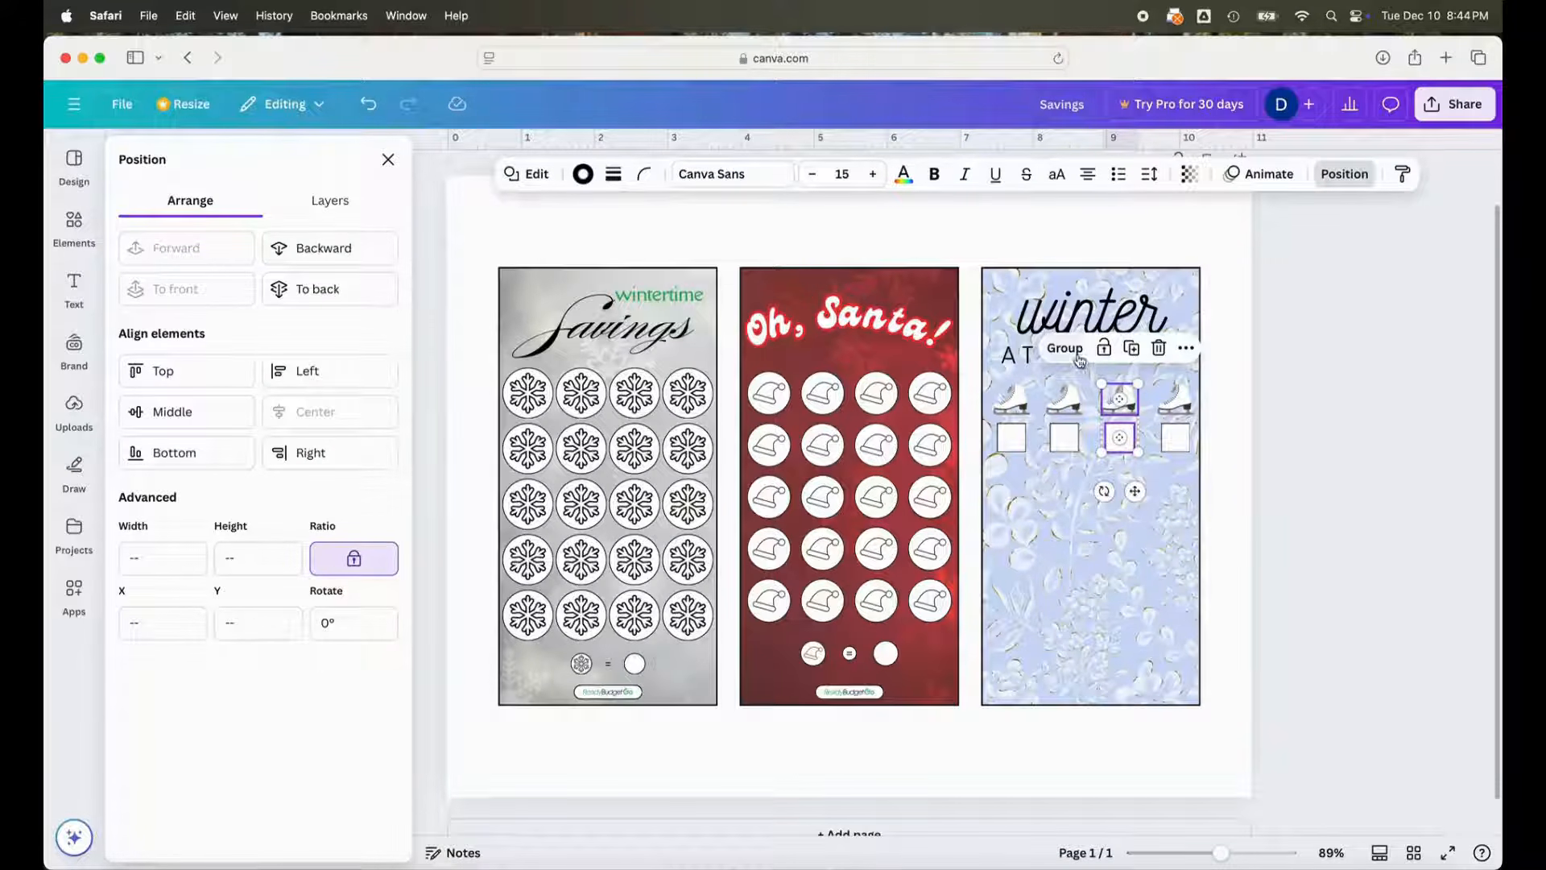
left_click(1074, 351)
left_click(1176, 401)
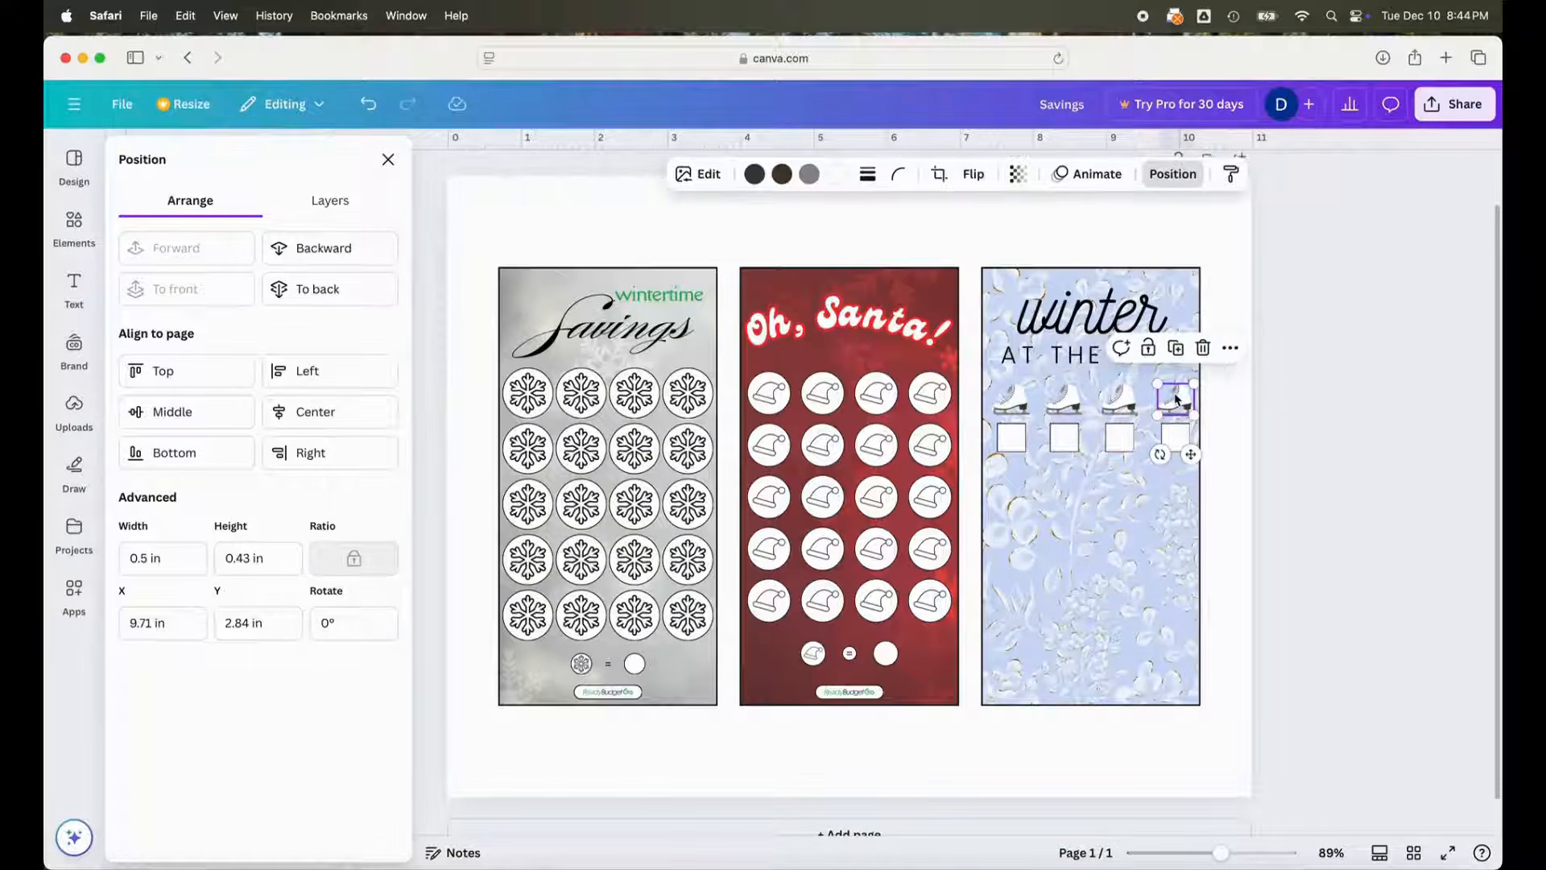
left_click(1177, 437, "shift")
left_click(1120, 348)
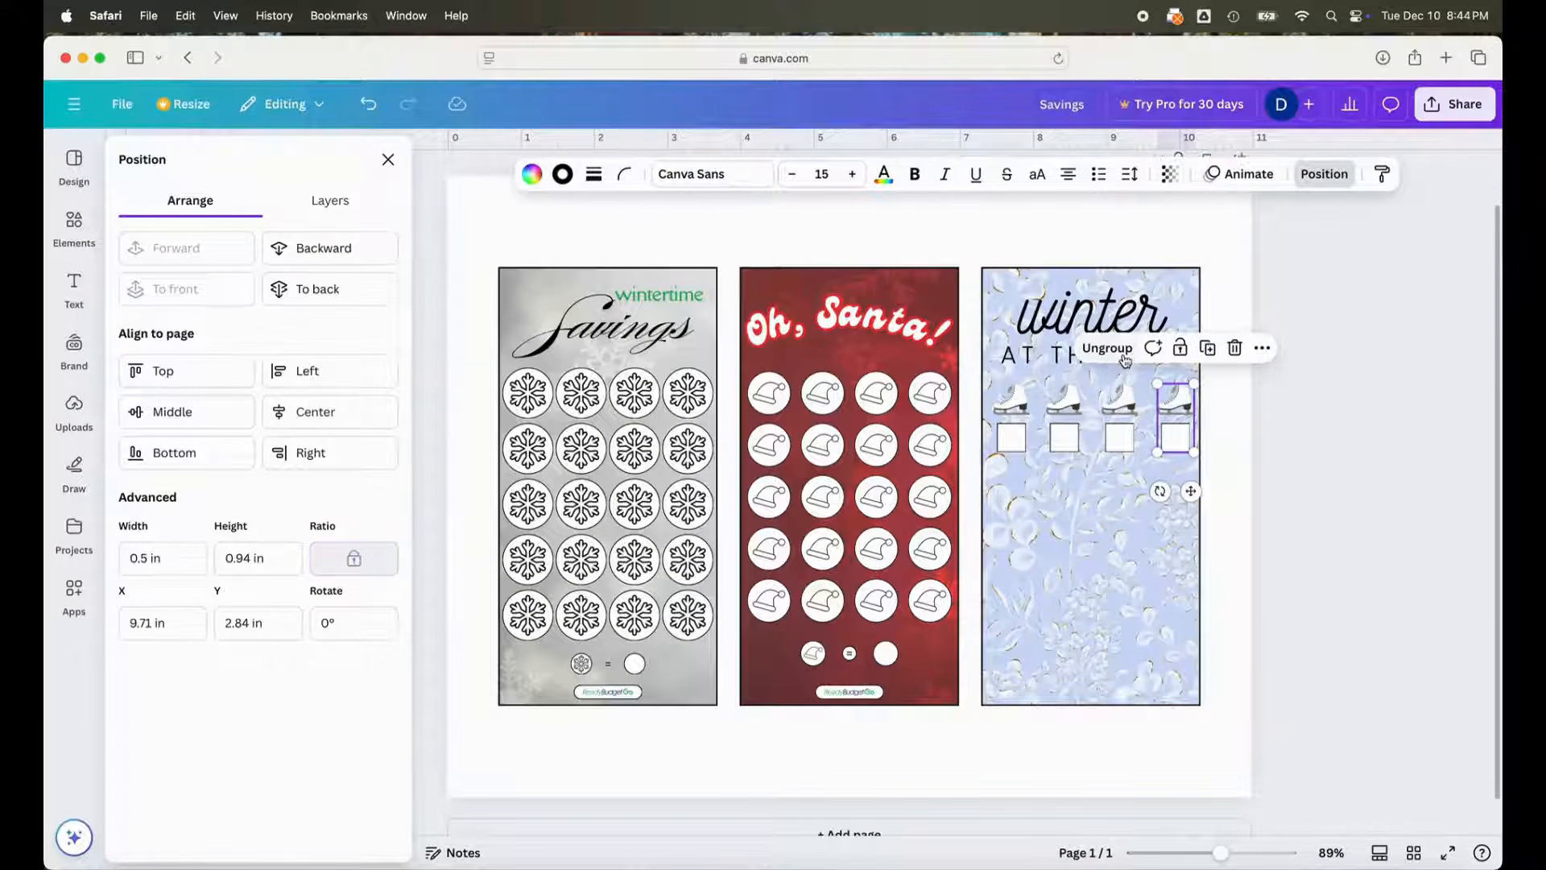
- Tidy up the spacing of the four skate-and-square pairs and group them into one row
left_click(1026, 400)
left_click(1063, 401, "shift")
left_click(1117, 400, "shift")
left_click(1166, 403, "shift")
left_click(1165, 403, "shift")
left_click(234, 568)
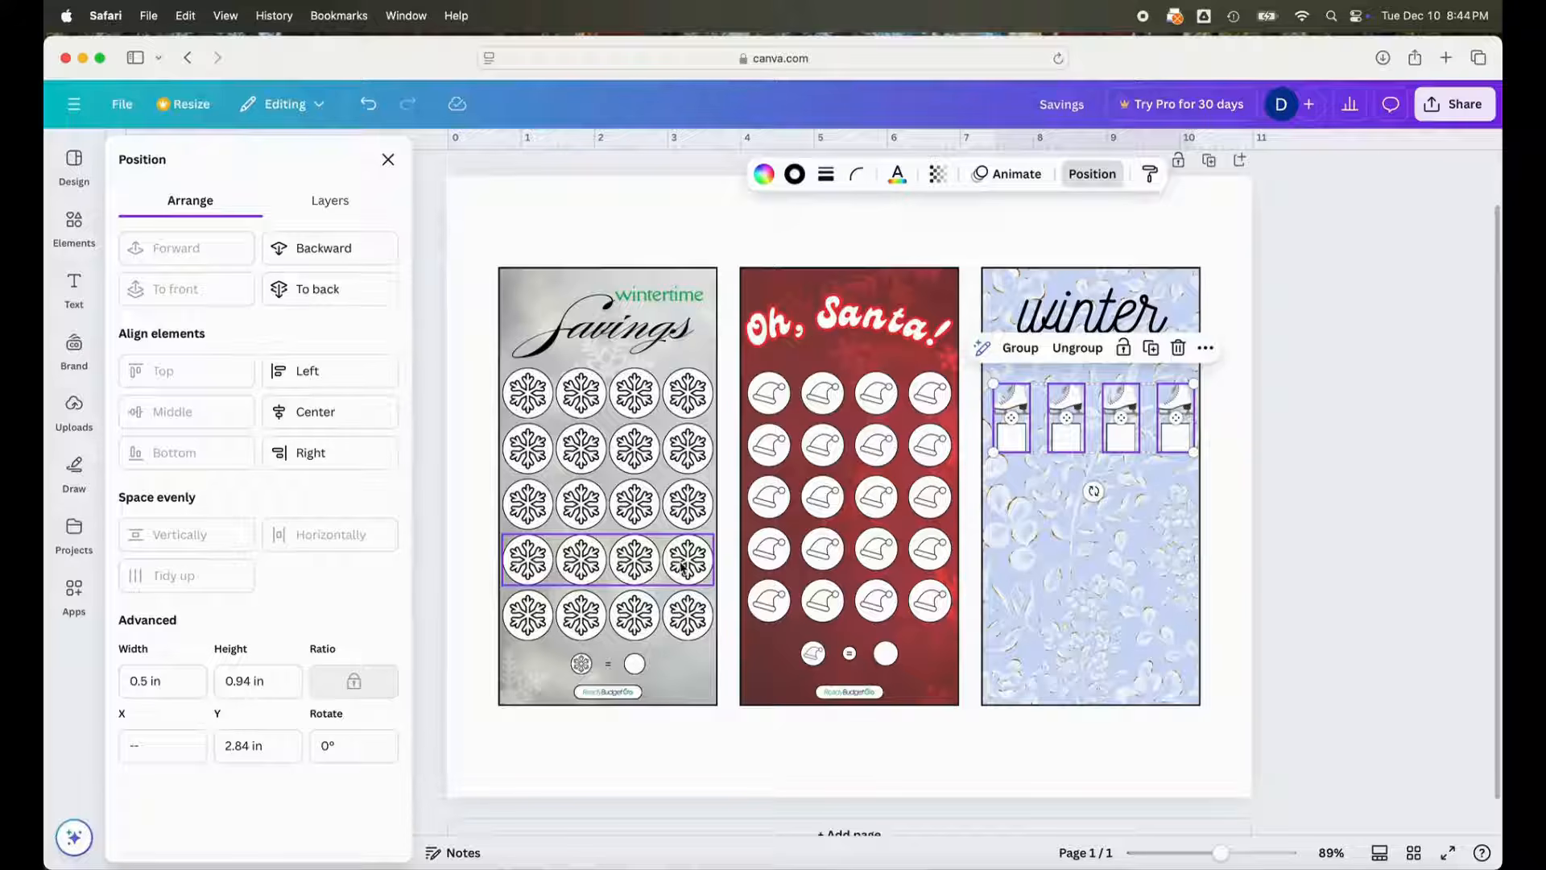
left_click(1020, 358)
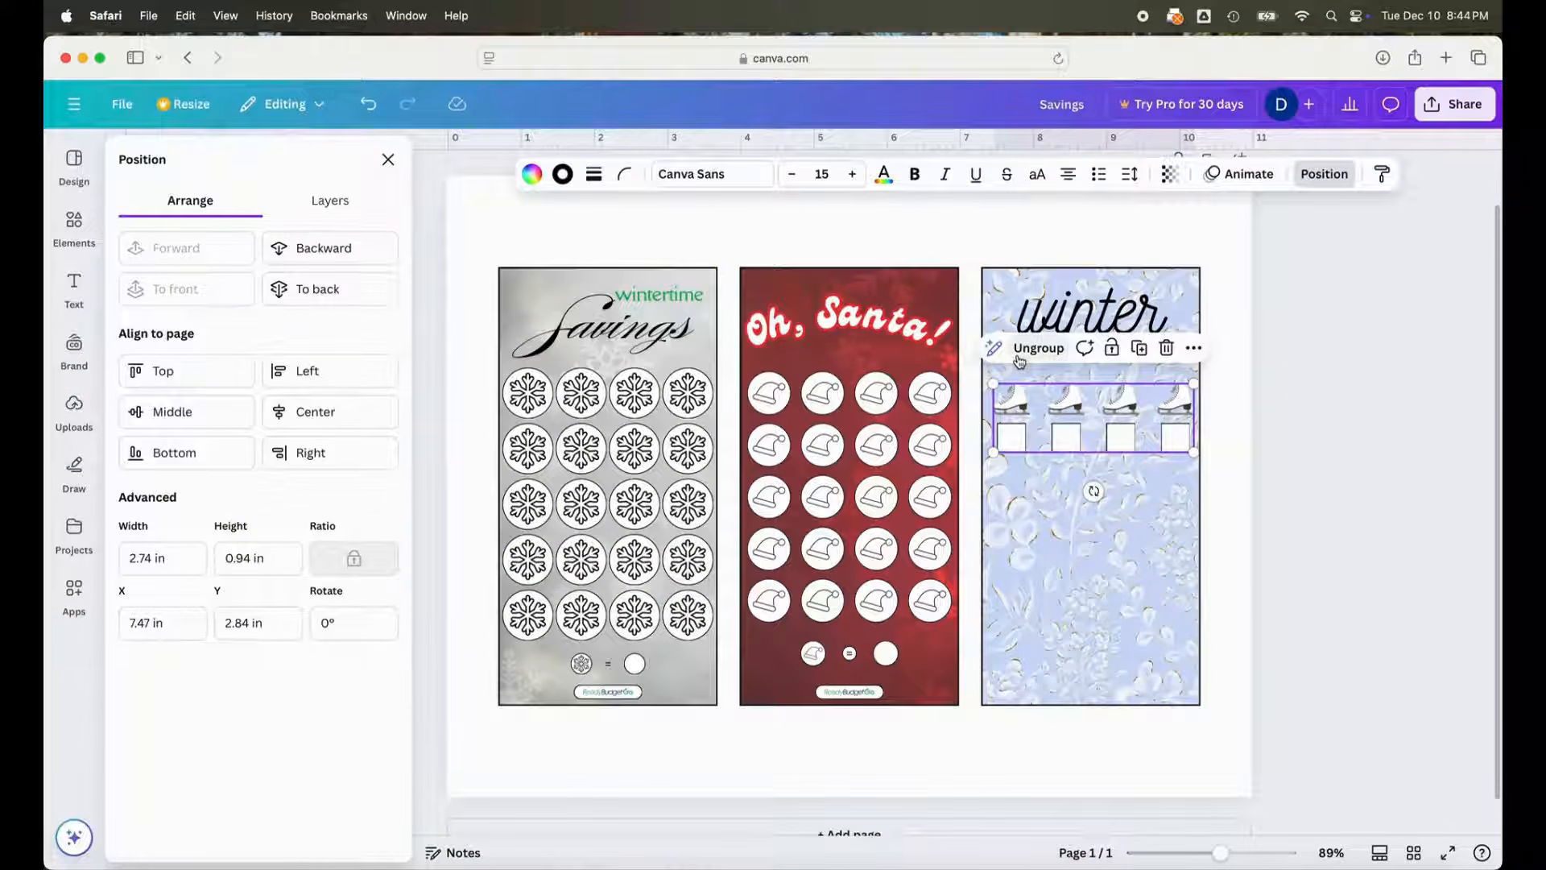
- Center the grouped skate row horizontally on the third card's background rather than on the page
left_click(336, 414)
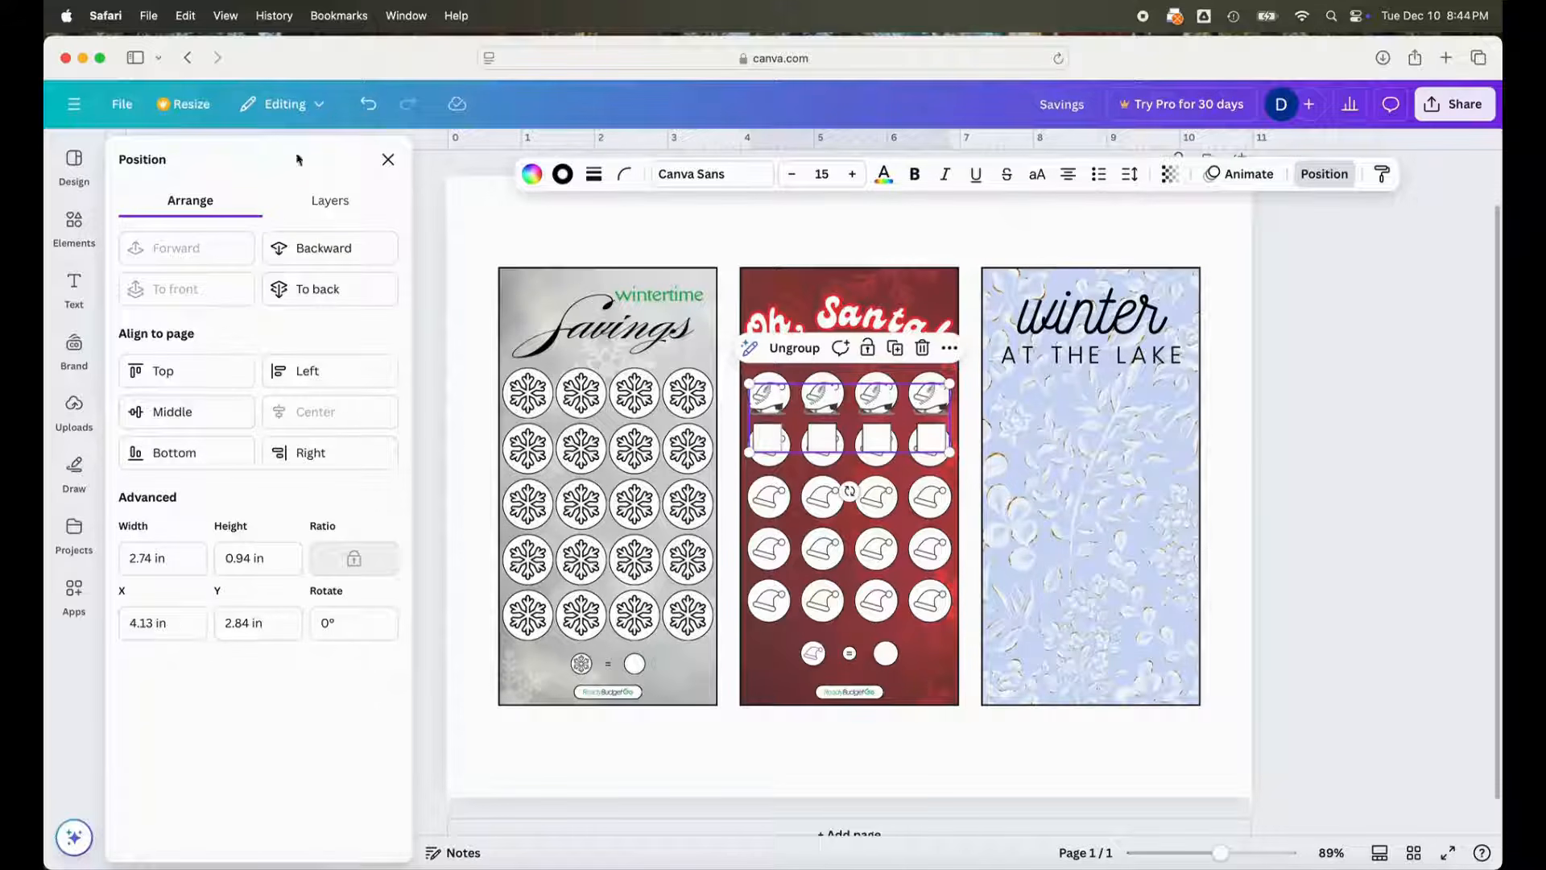
left_click(368, 103)
left_click(1021, 586)
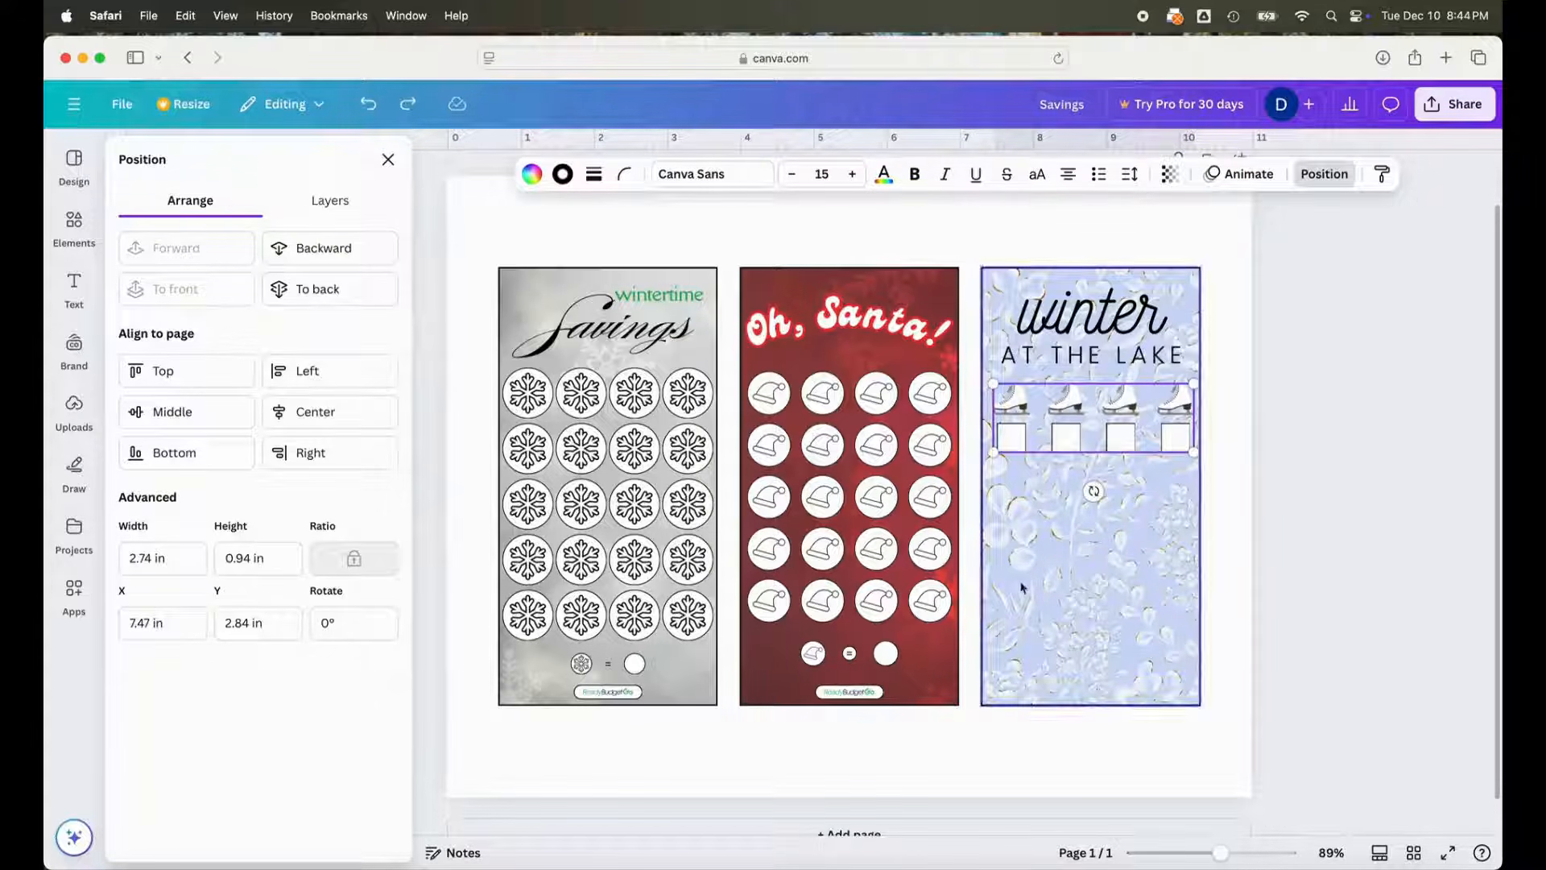
left_click(281, 411)
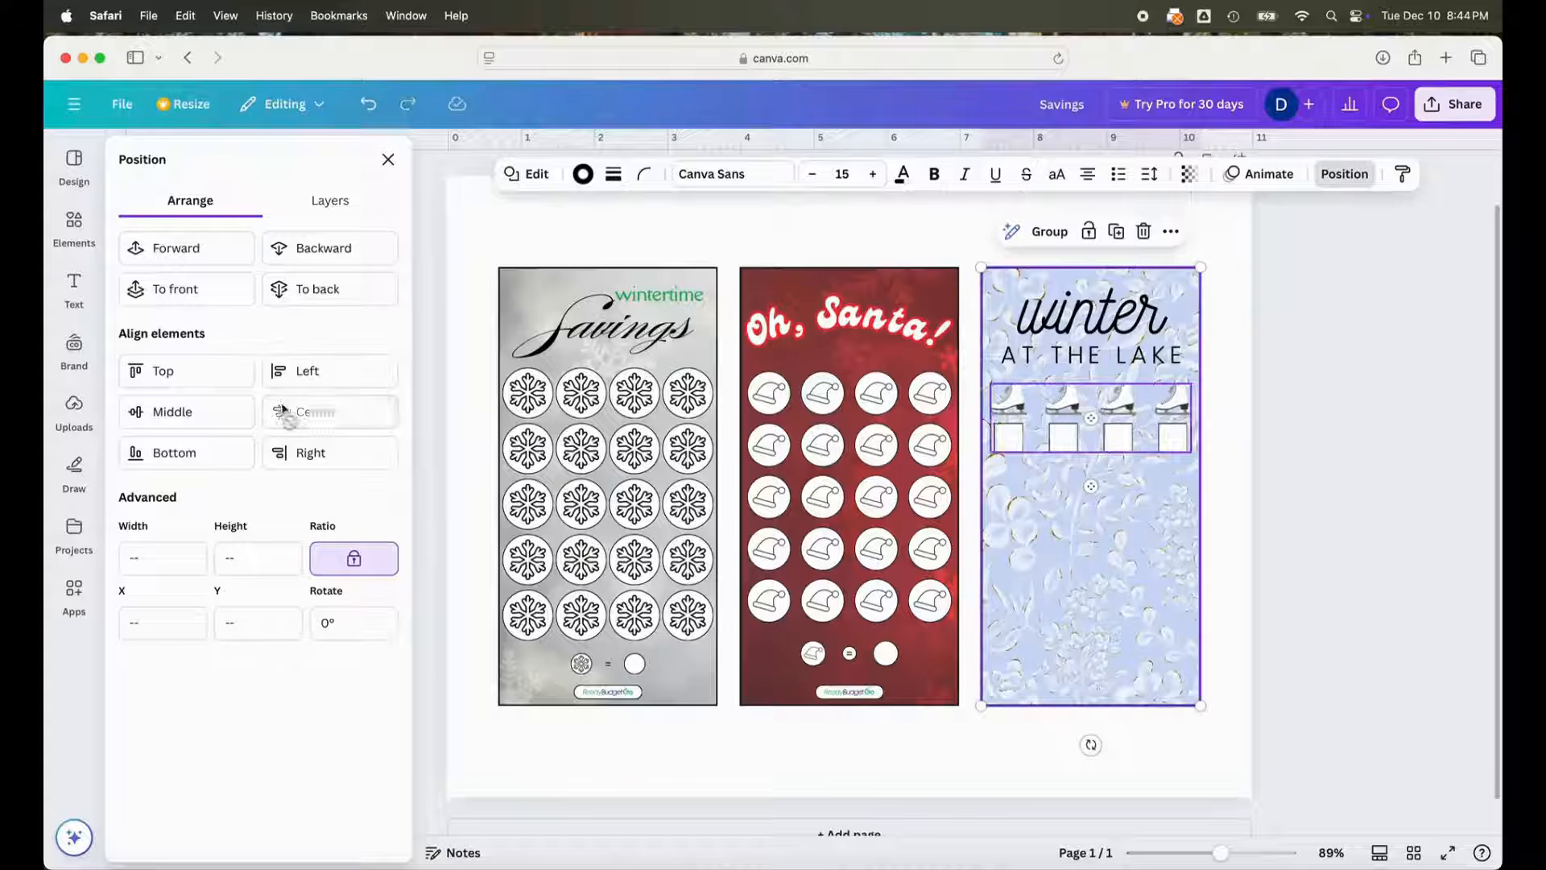
left_click(1221, 411)
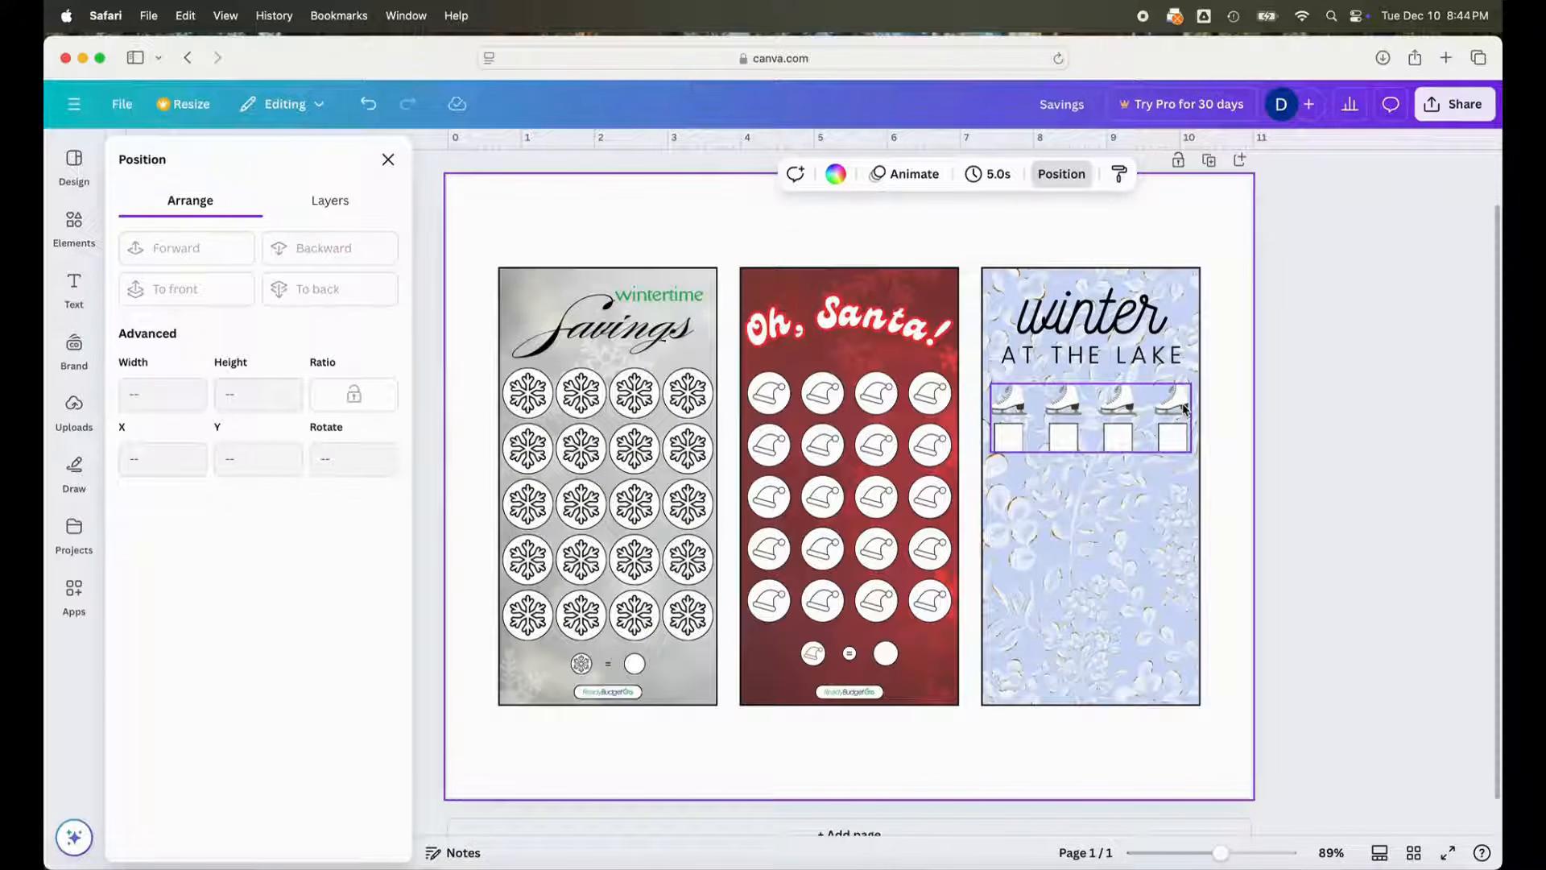
- Duplicate the skate-and-square row three times, stacking the copies downward to fill the third card with four rows
left_click(1184, 409)
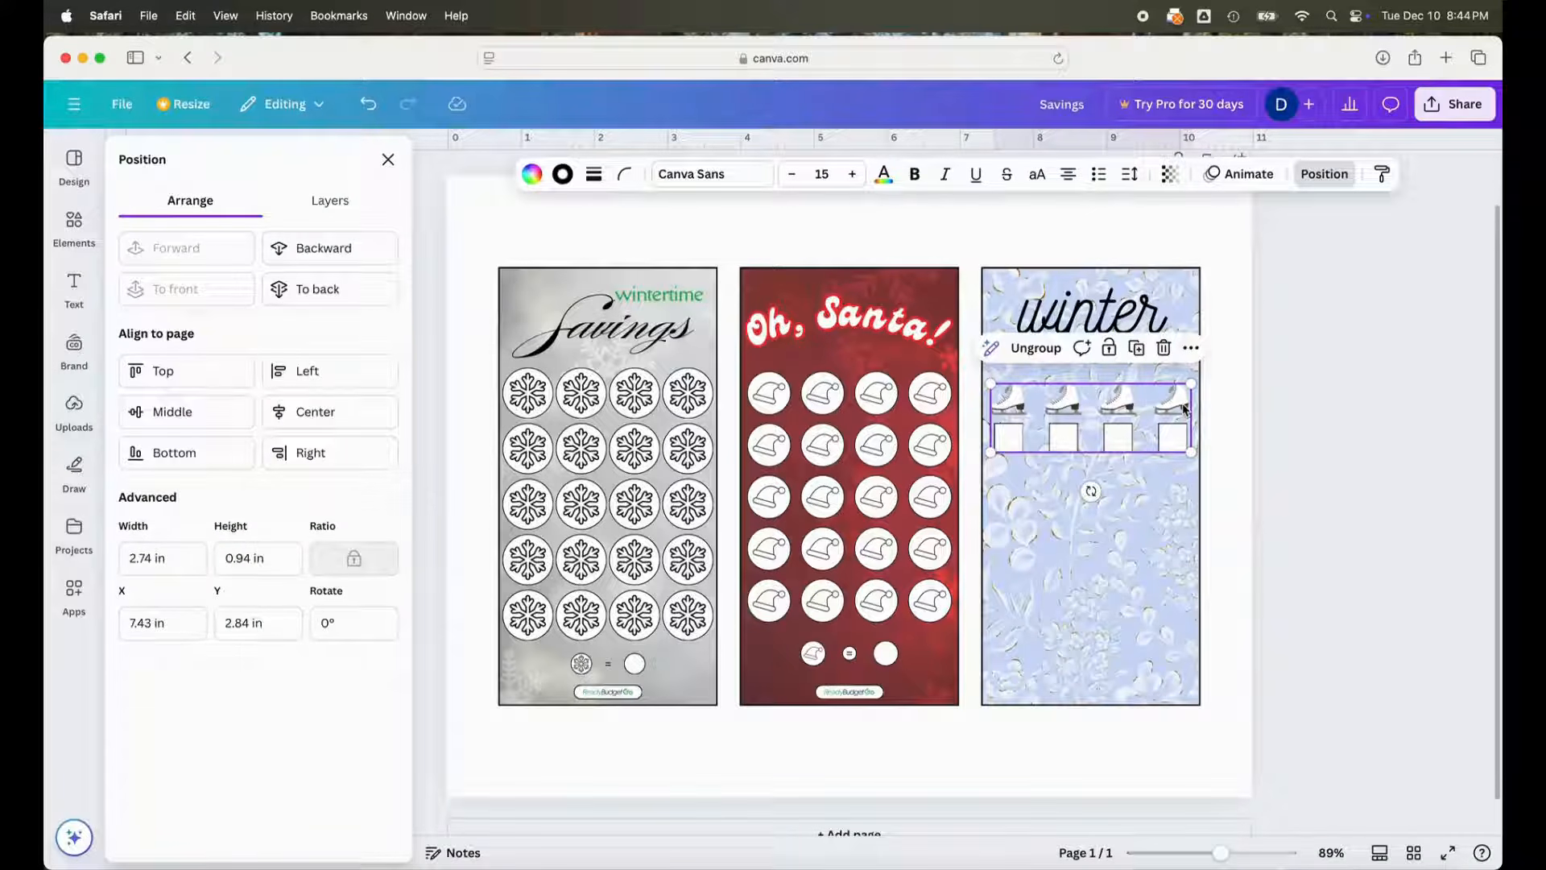
left_click(1137, 348)
left_click_drag(1126, 447, 1114, 515)
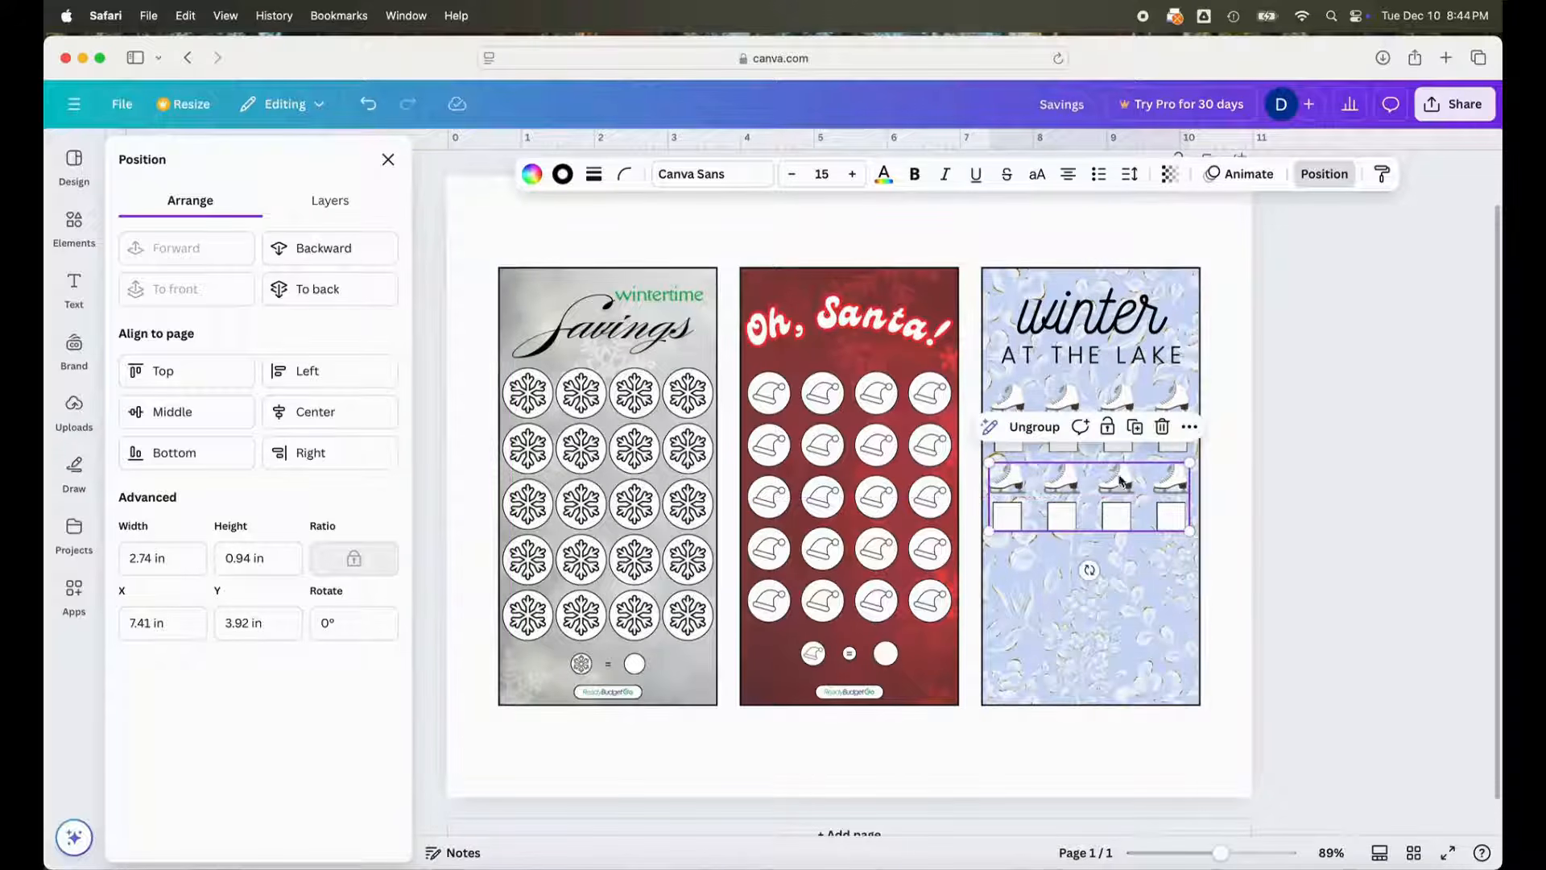
left_click(1137, 430)
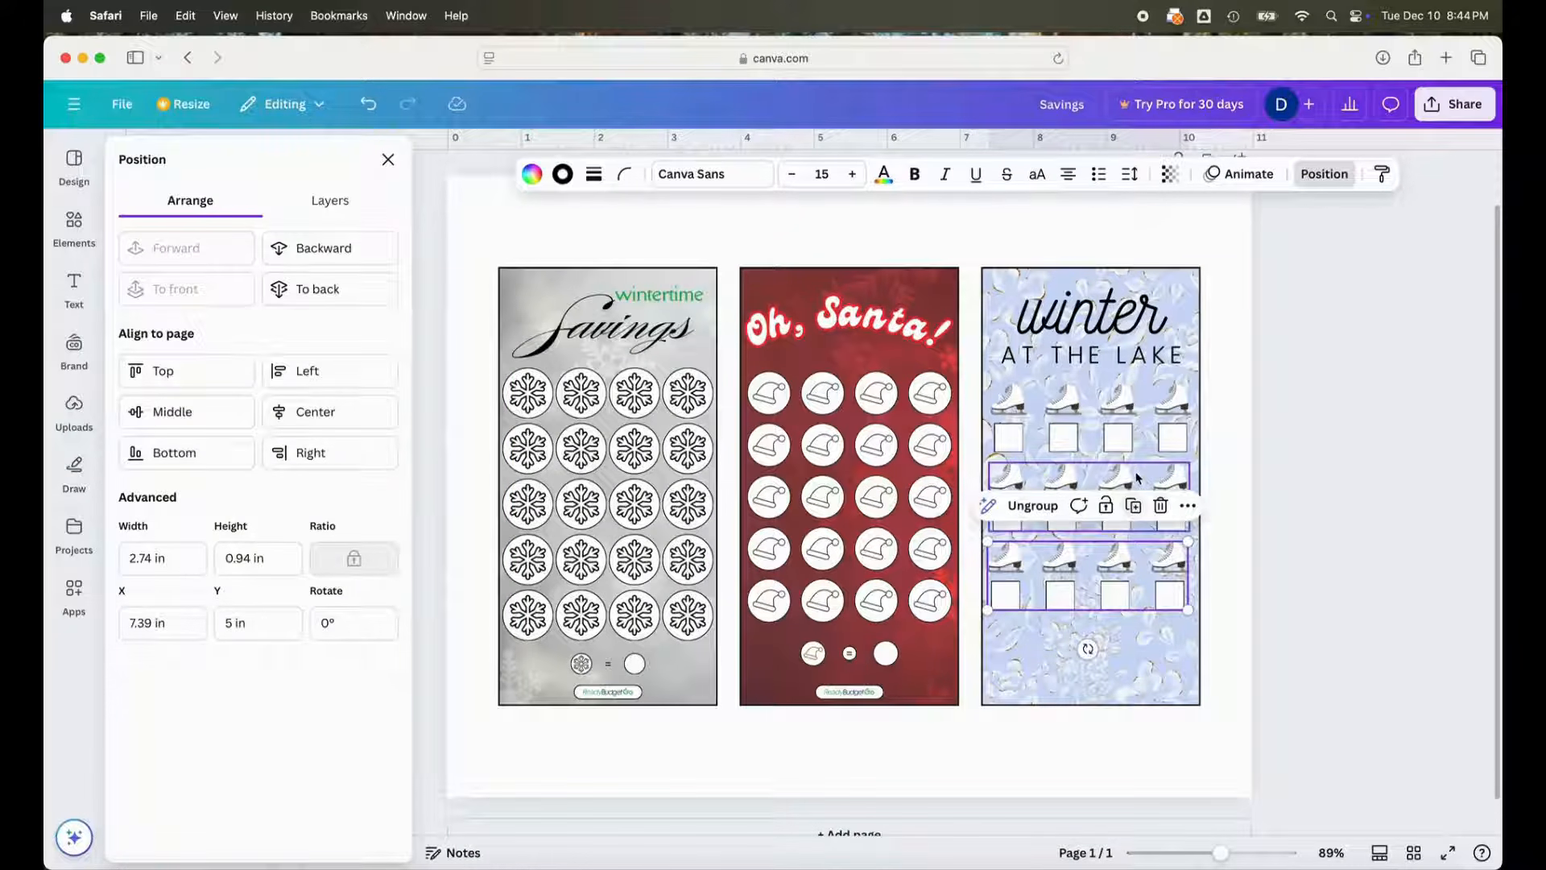
left_click(1133, 505)
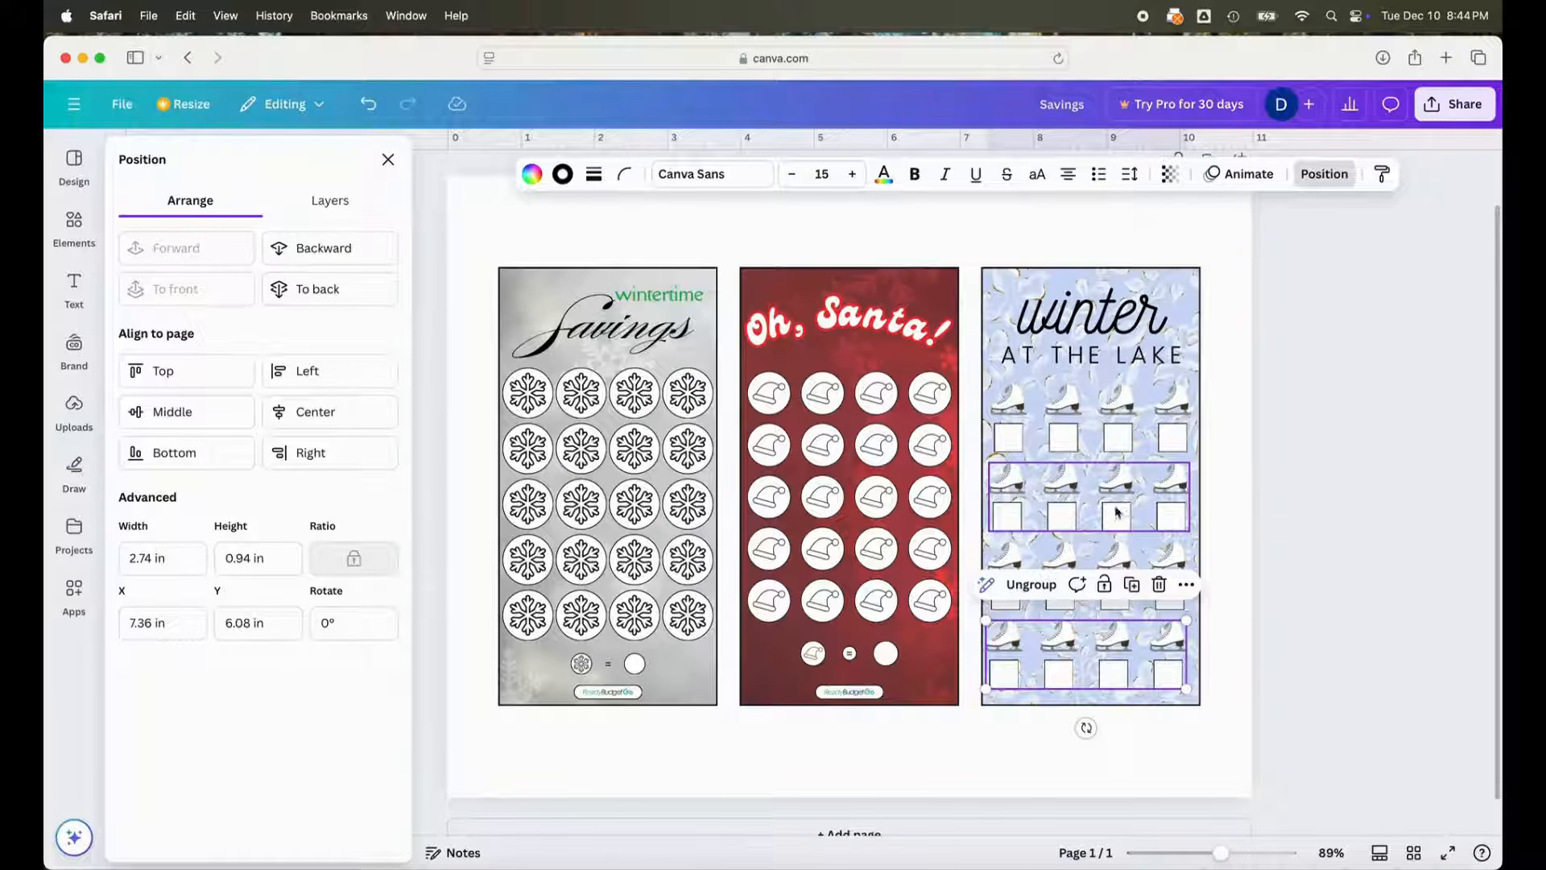
- Tidy up the spacing of the four skate-and-square rows on the third card and group them into one grid
left_click(1065, 559, "shift")
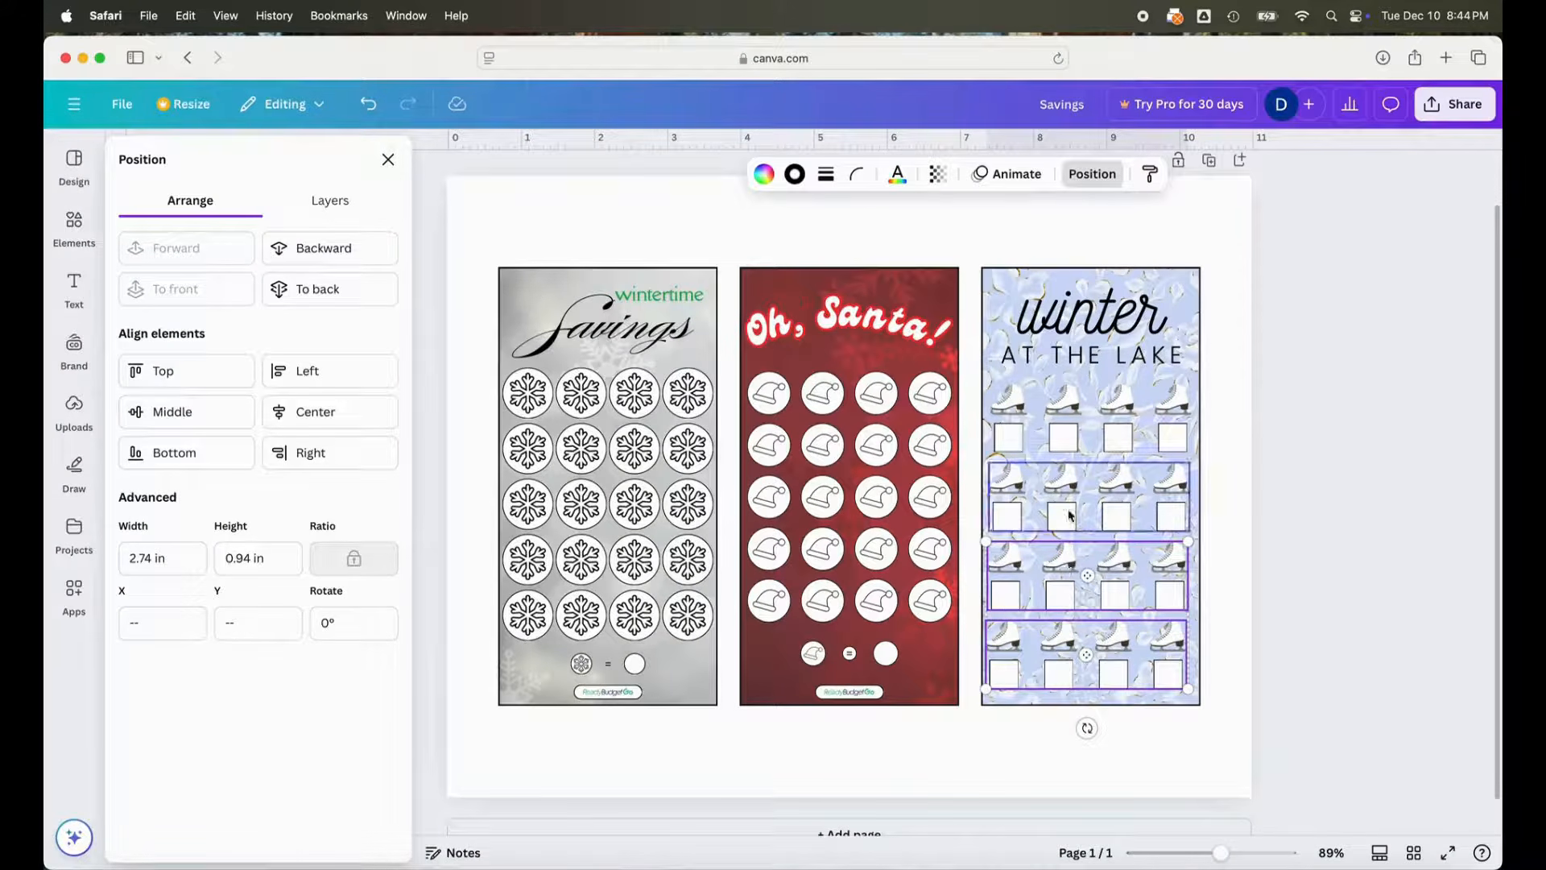
left_click(1070, 480, "shift")
left_click(1064, 419, "shift")
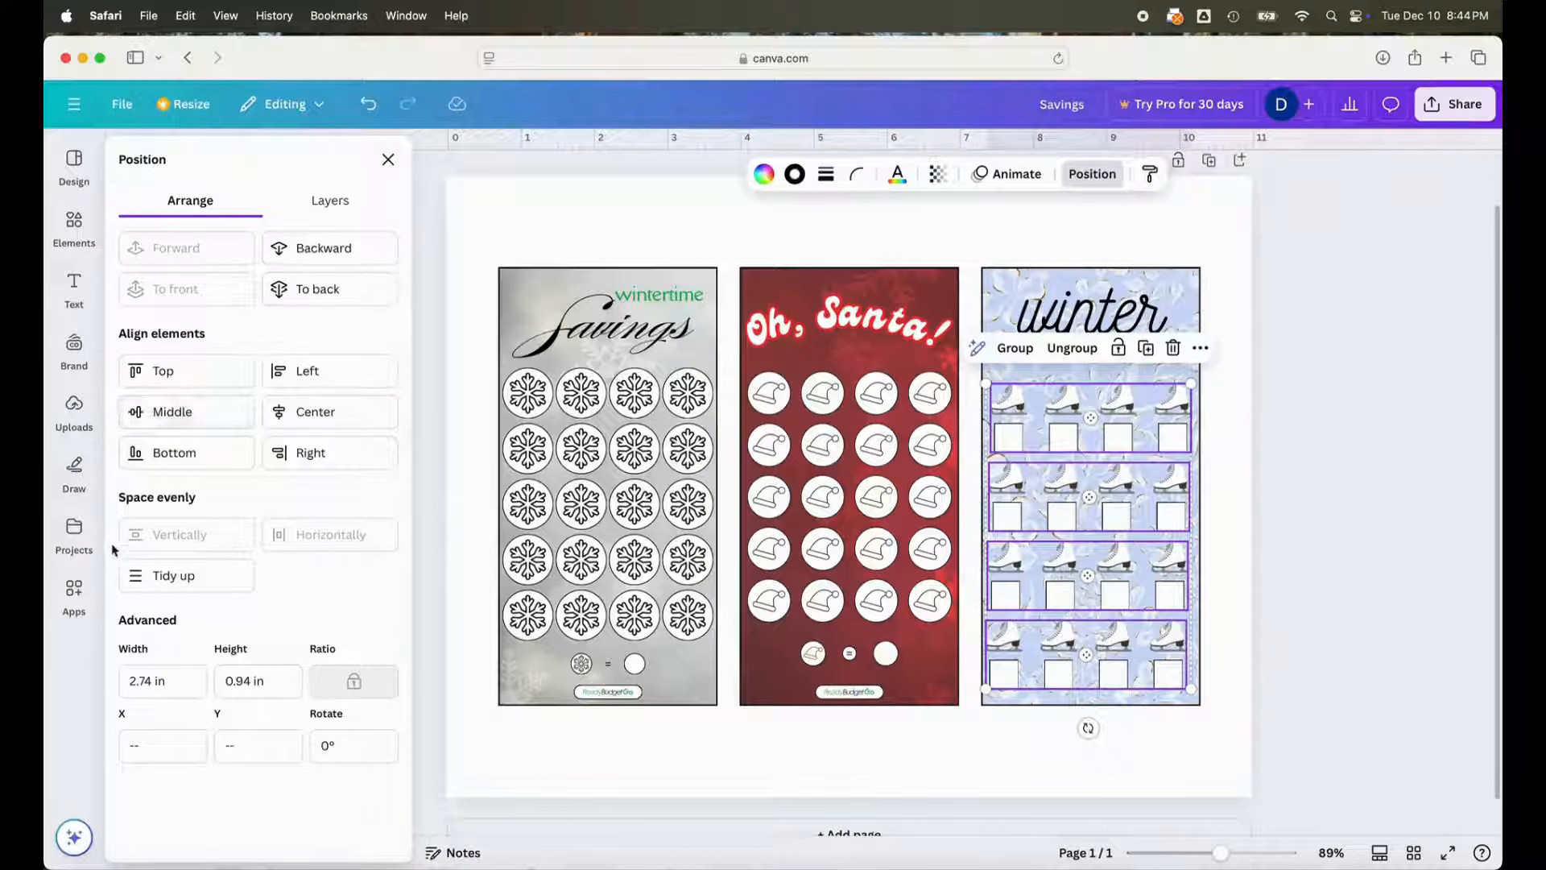
left_click(135, 575)
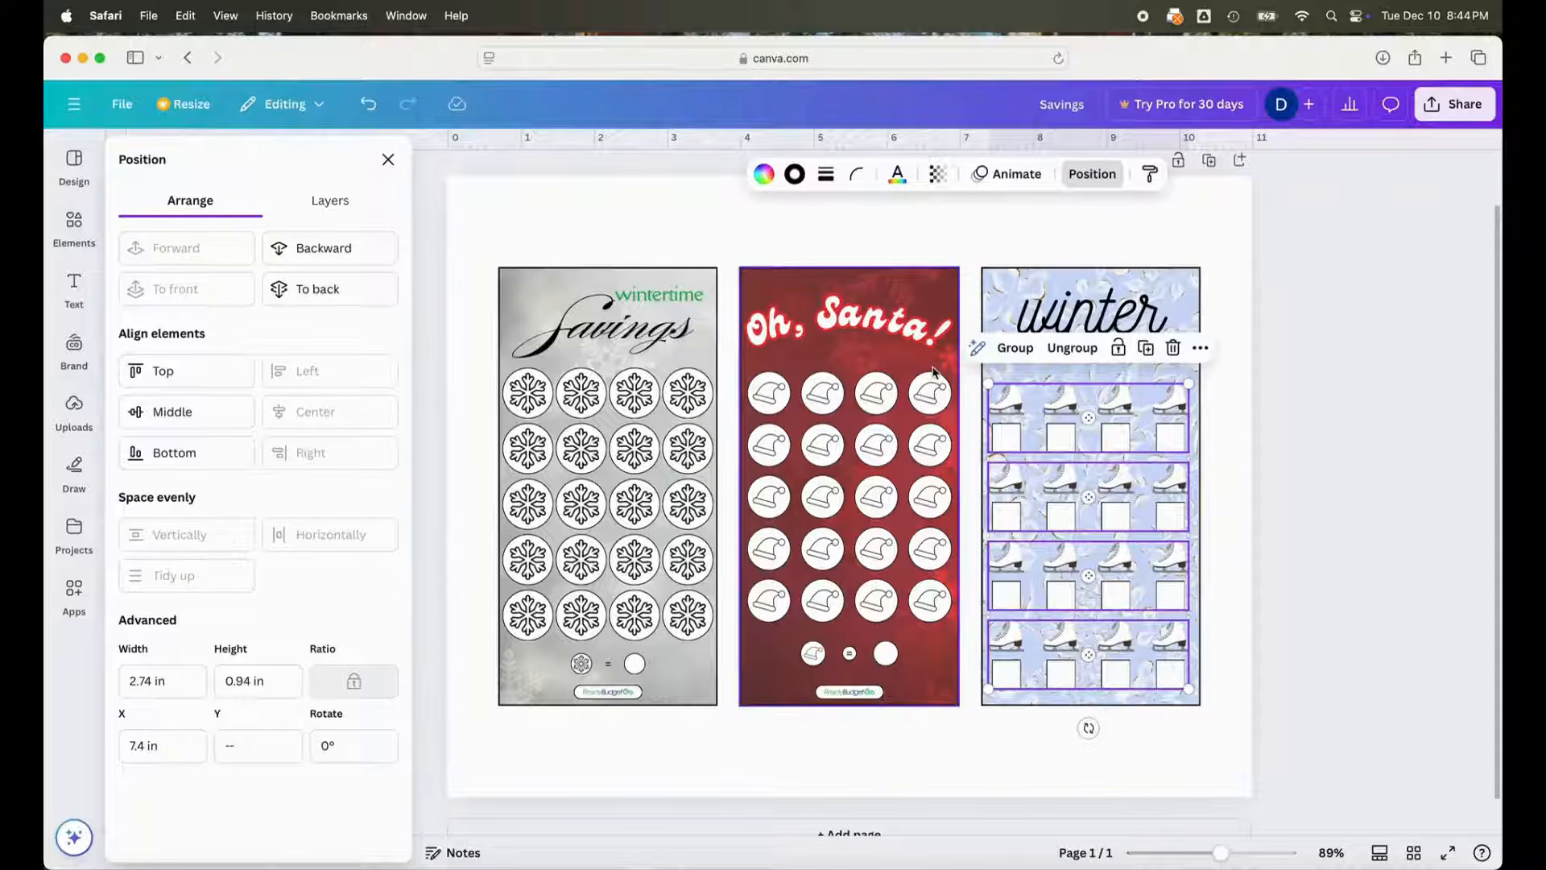
left_click(1013, 352)
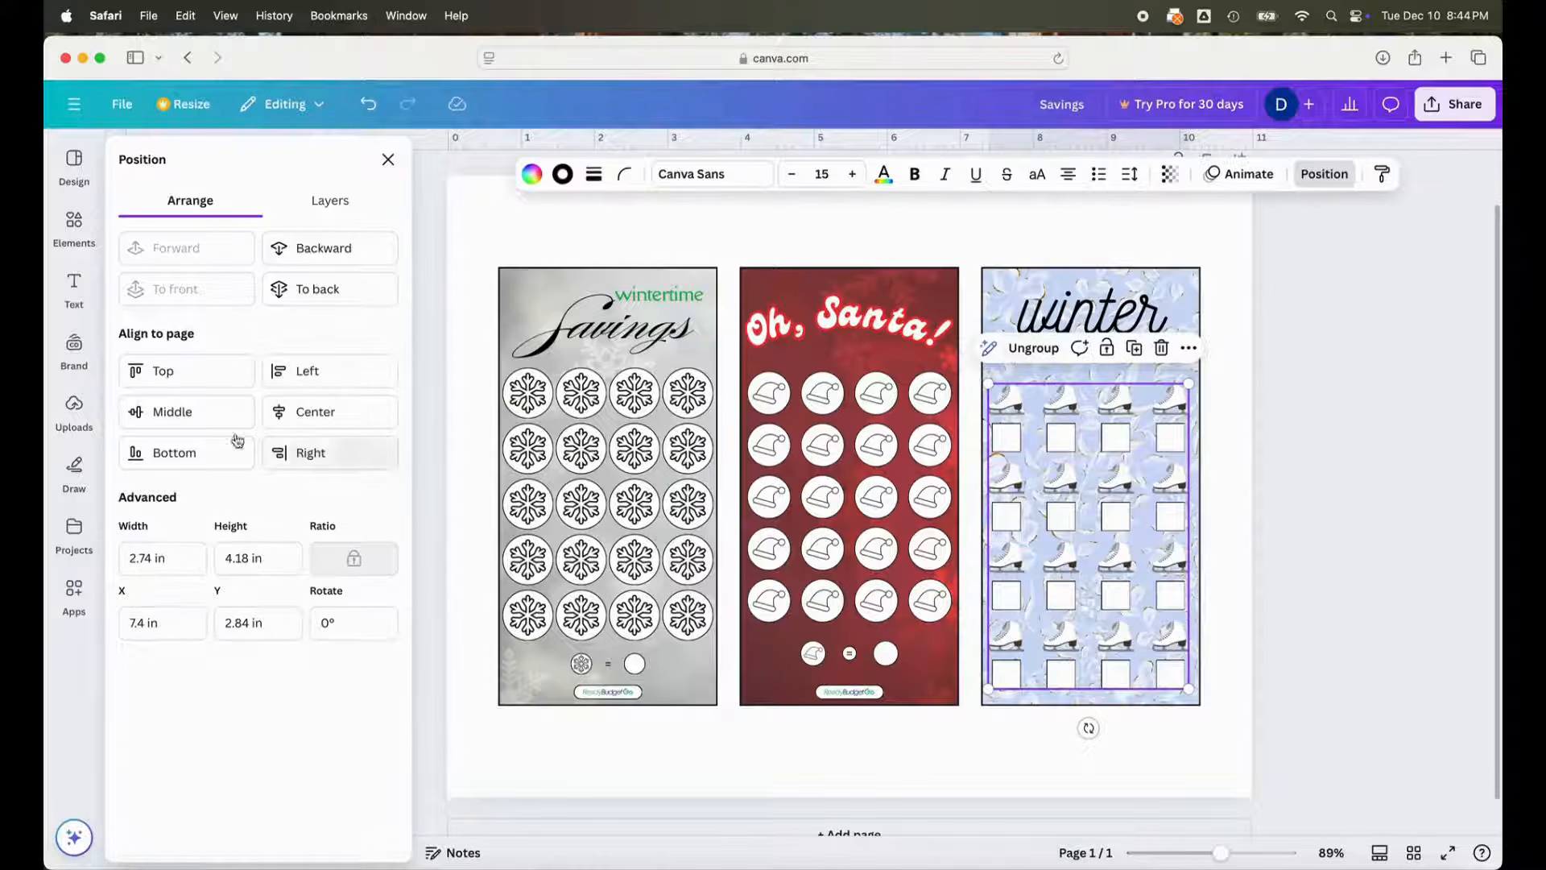
- Center the grouped skate grid horizontally on the third card's background, undoing the alignment to the page
left_click(306, 412)
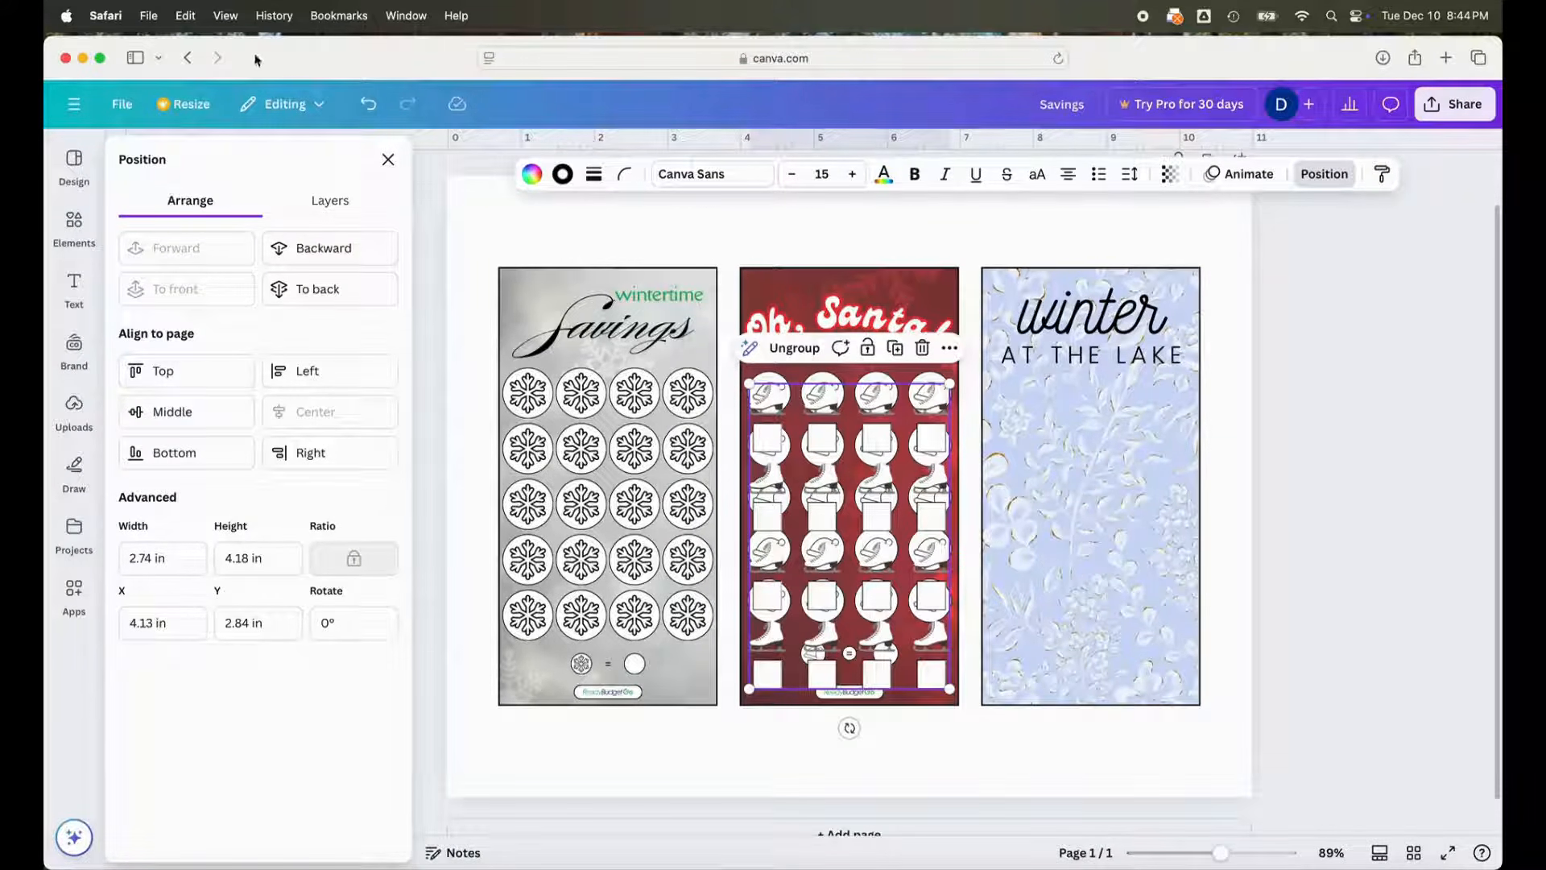
left_click(364, 107)
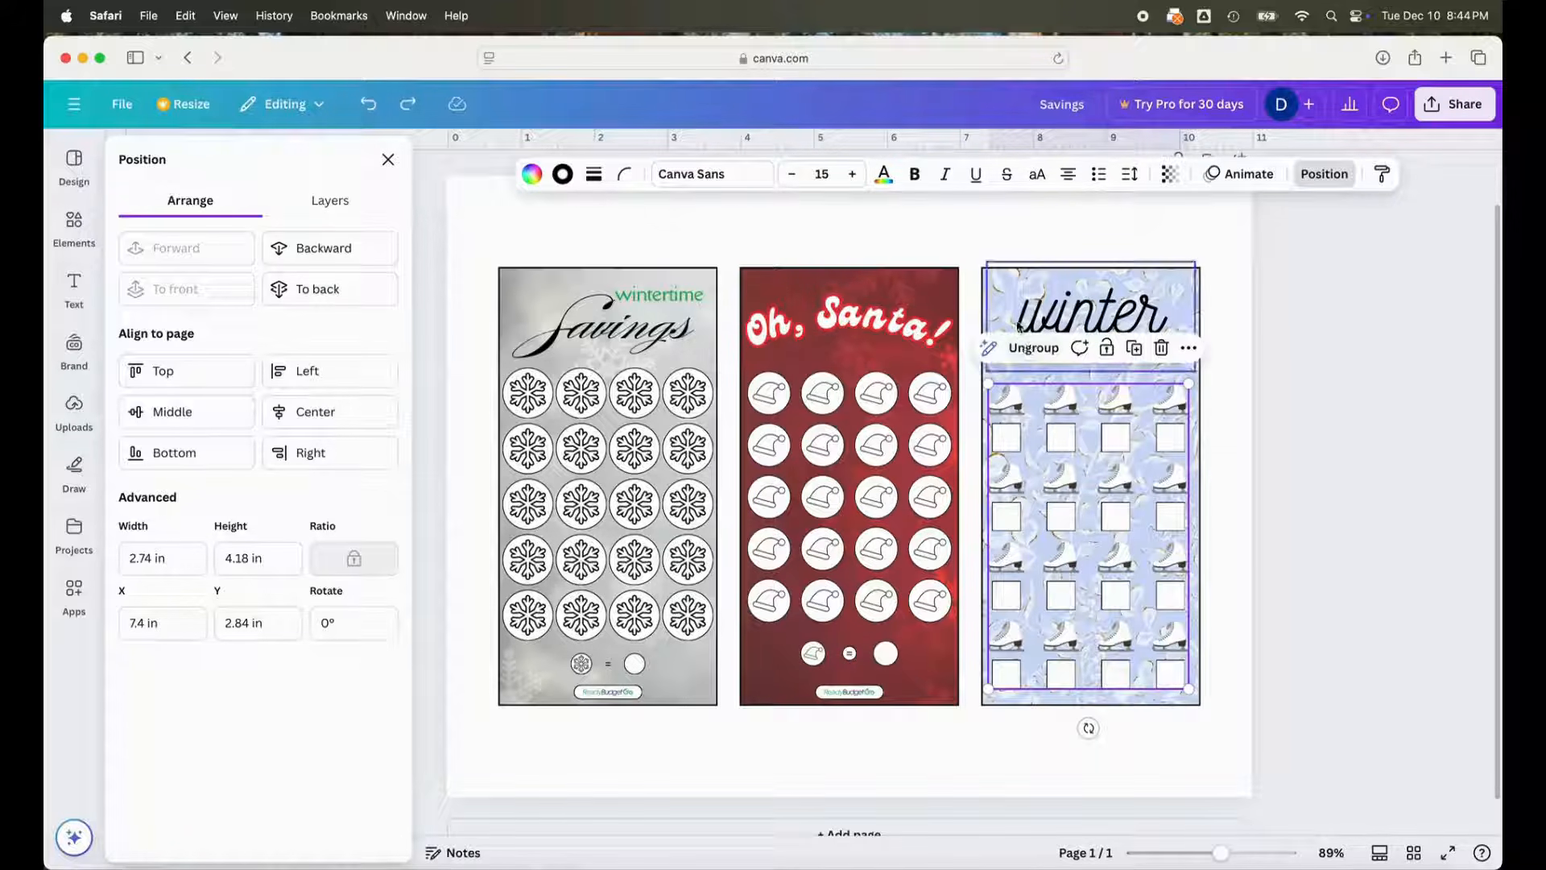
left_click(1027, 375, "shift")
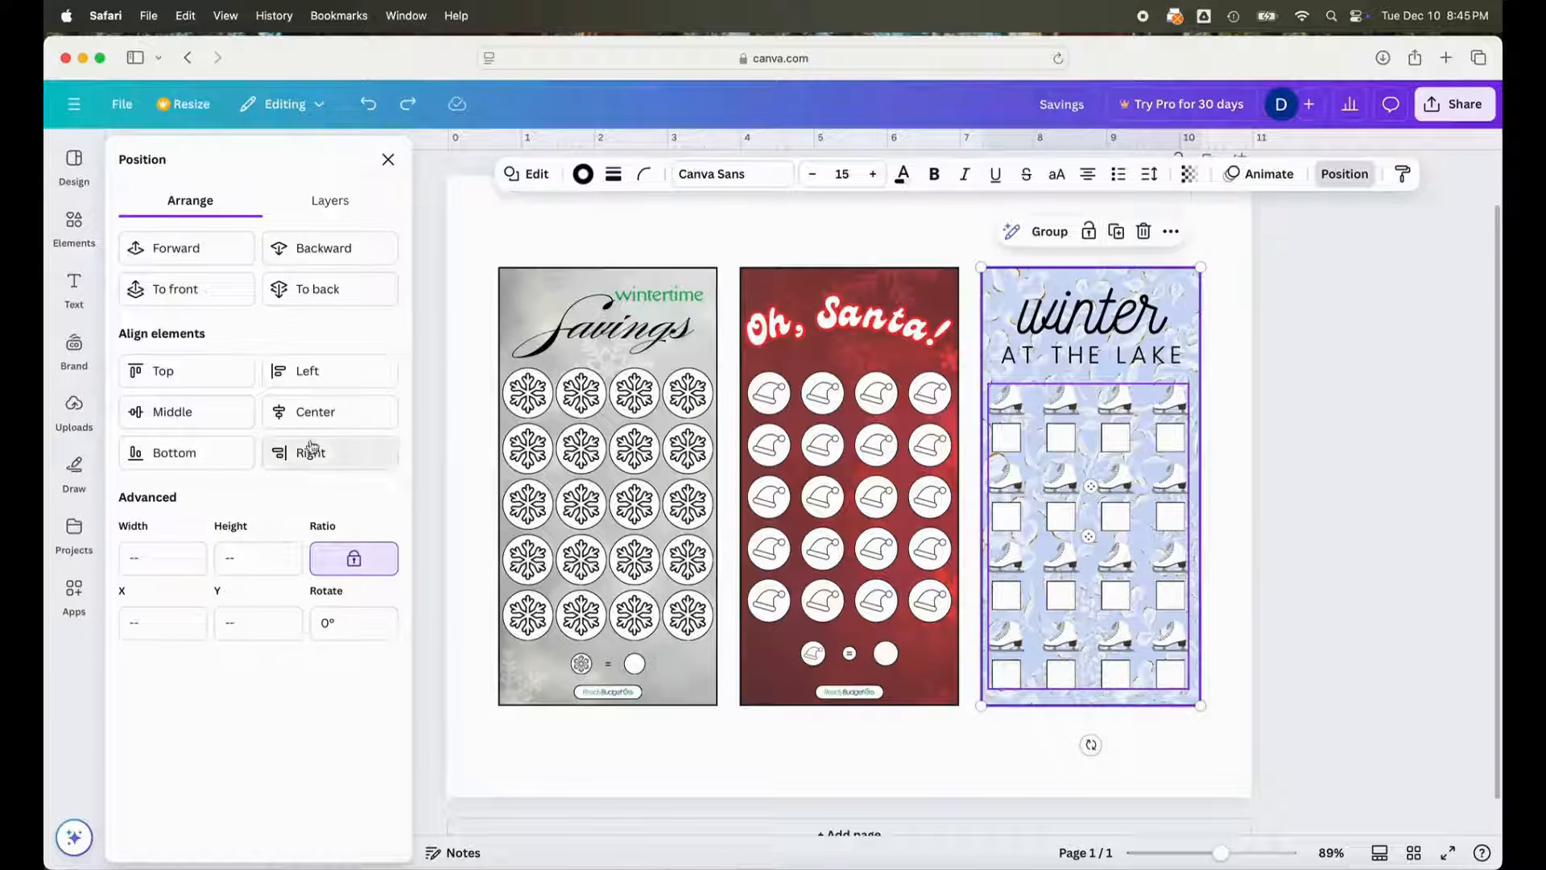
left_click(303, 416)
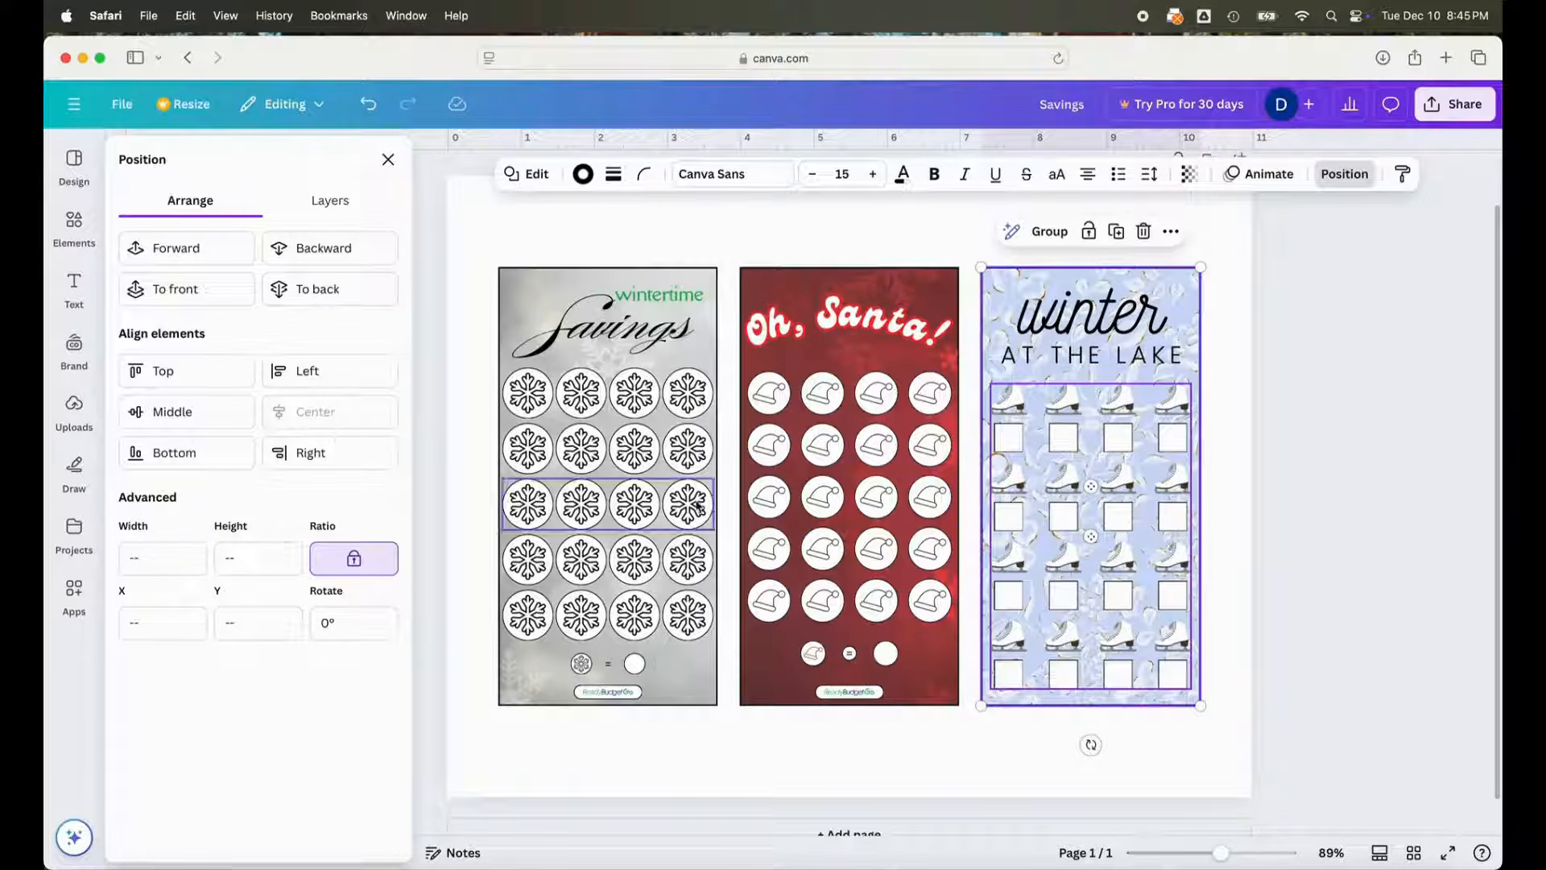
left_click(1152, 733)
- Move the grouped skate grid up by setting its Y position to 2.7 in
left_click(1114, 598)
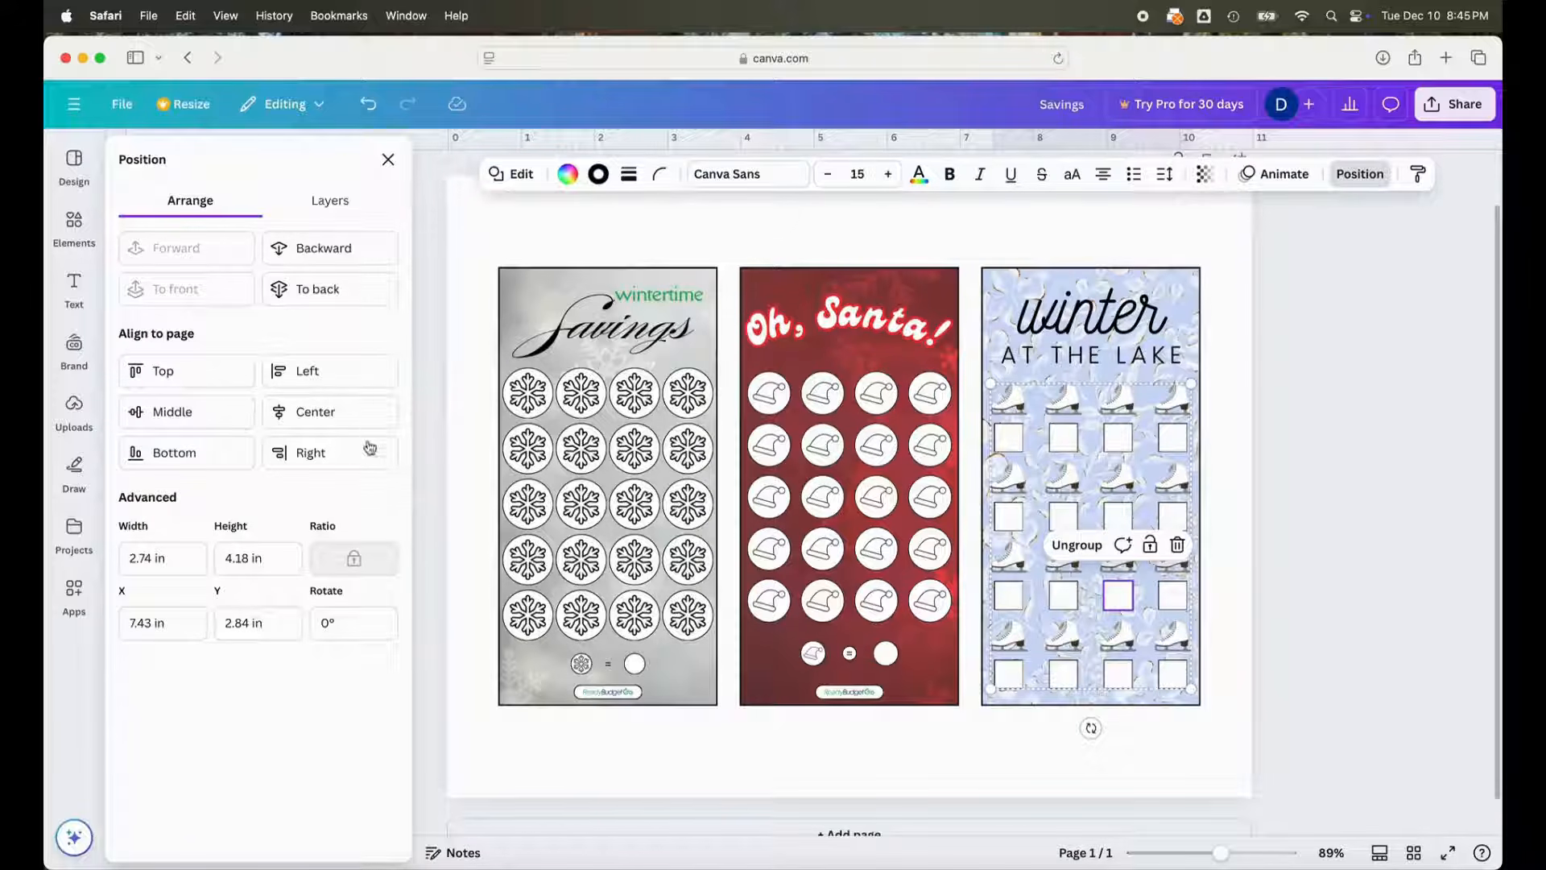
left_click(283, 625)
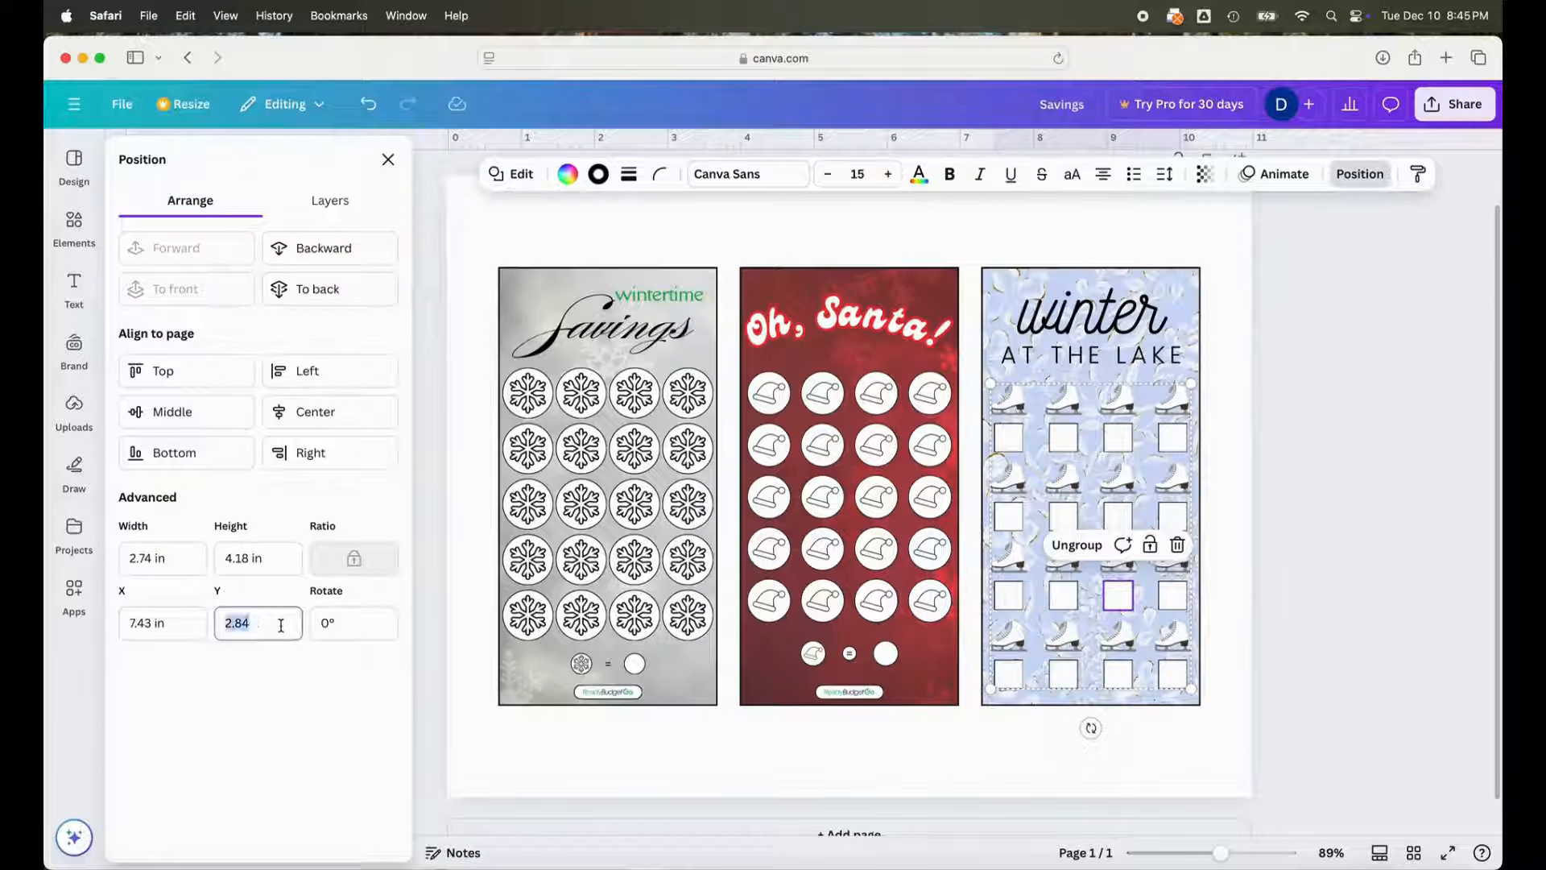
type("2.7")
key("Return")
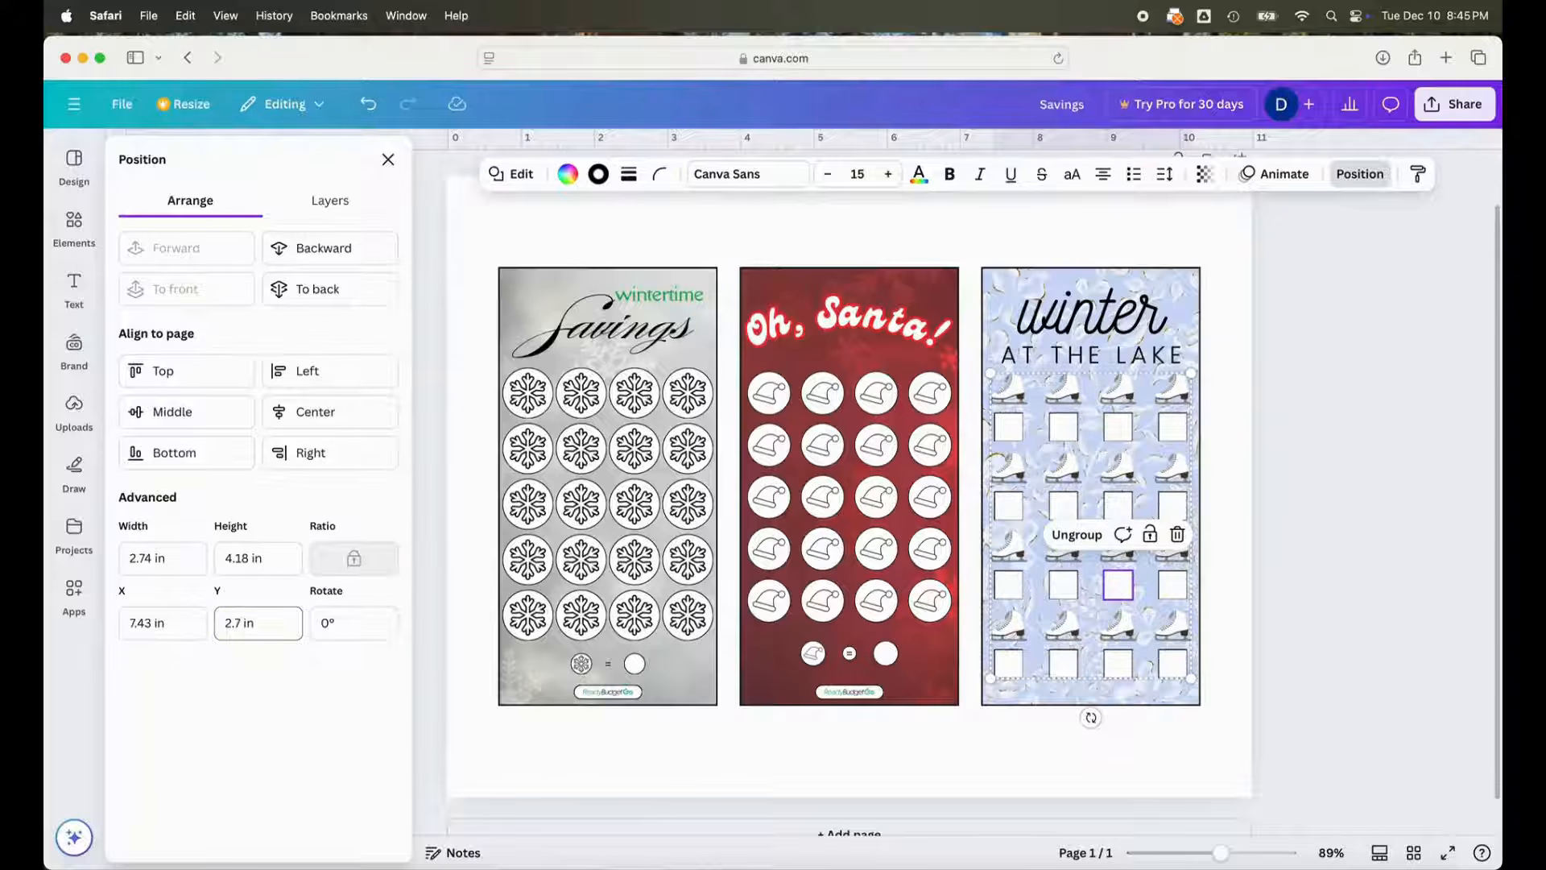
- Duplicate the ReadyBudgetGo logo badge from the "Oh, Santa!" card and place the copy at the bottom of the "winter at the lake" card
left_click(870, 701)
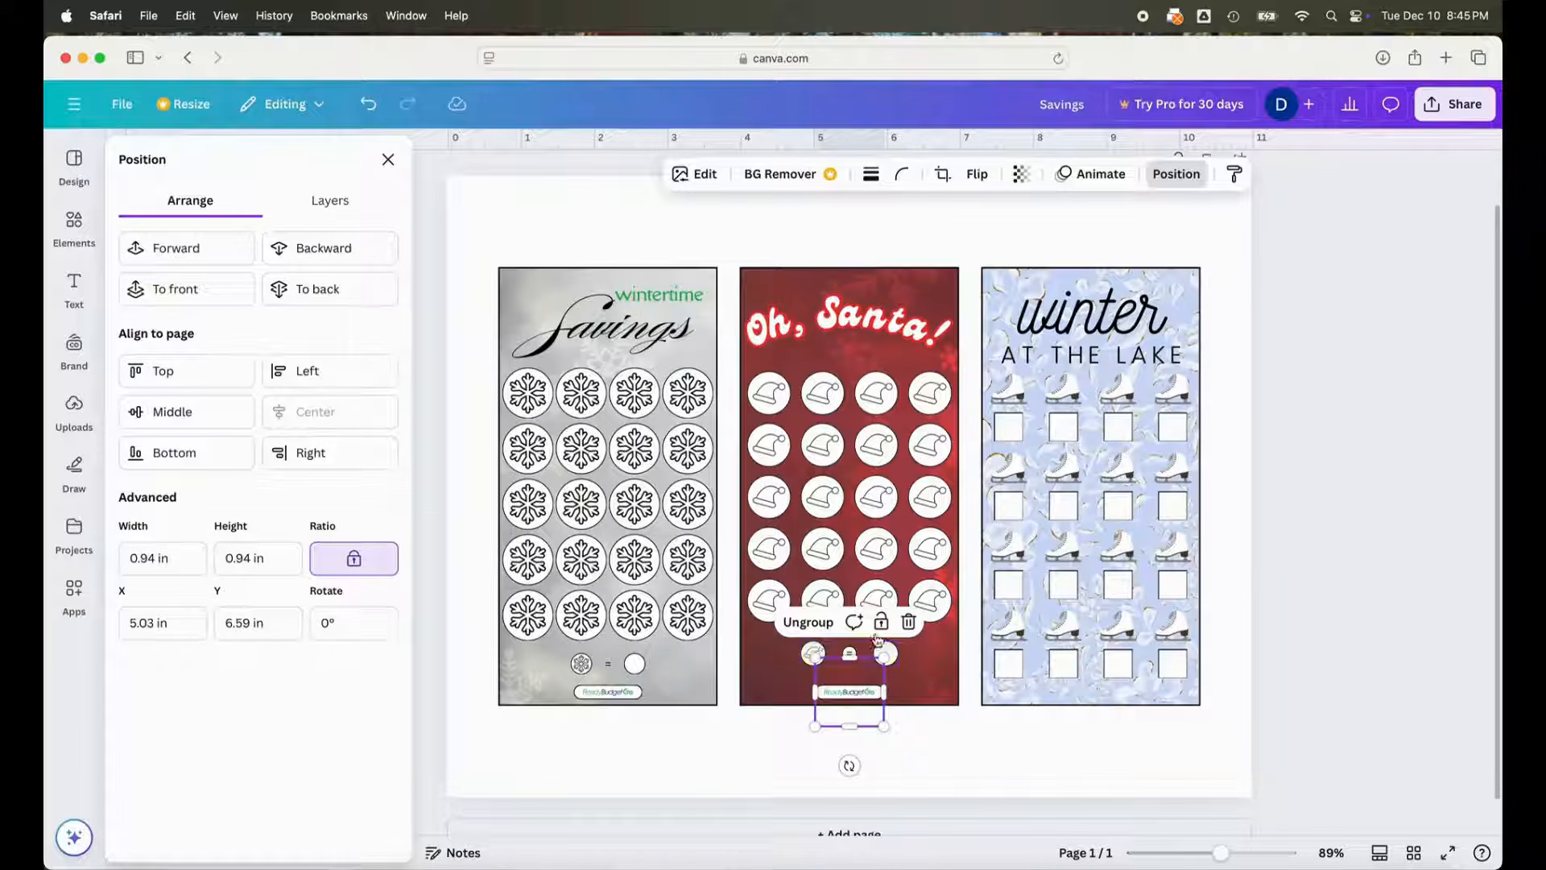
left_click(894, 721)
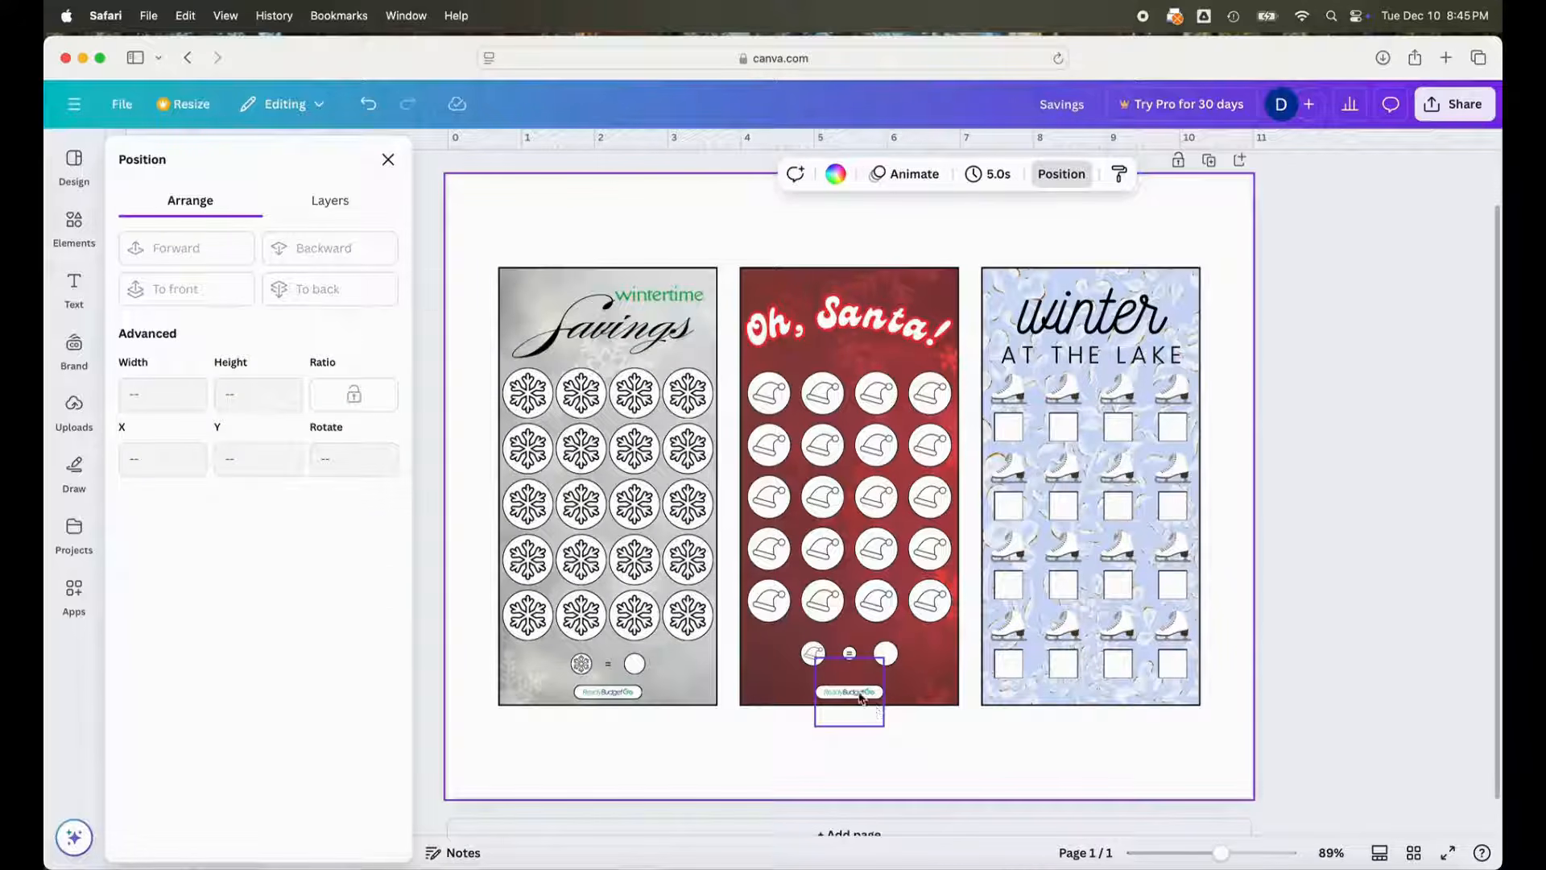
left_click(852, 697)
left_click(881, 622)
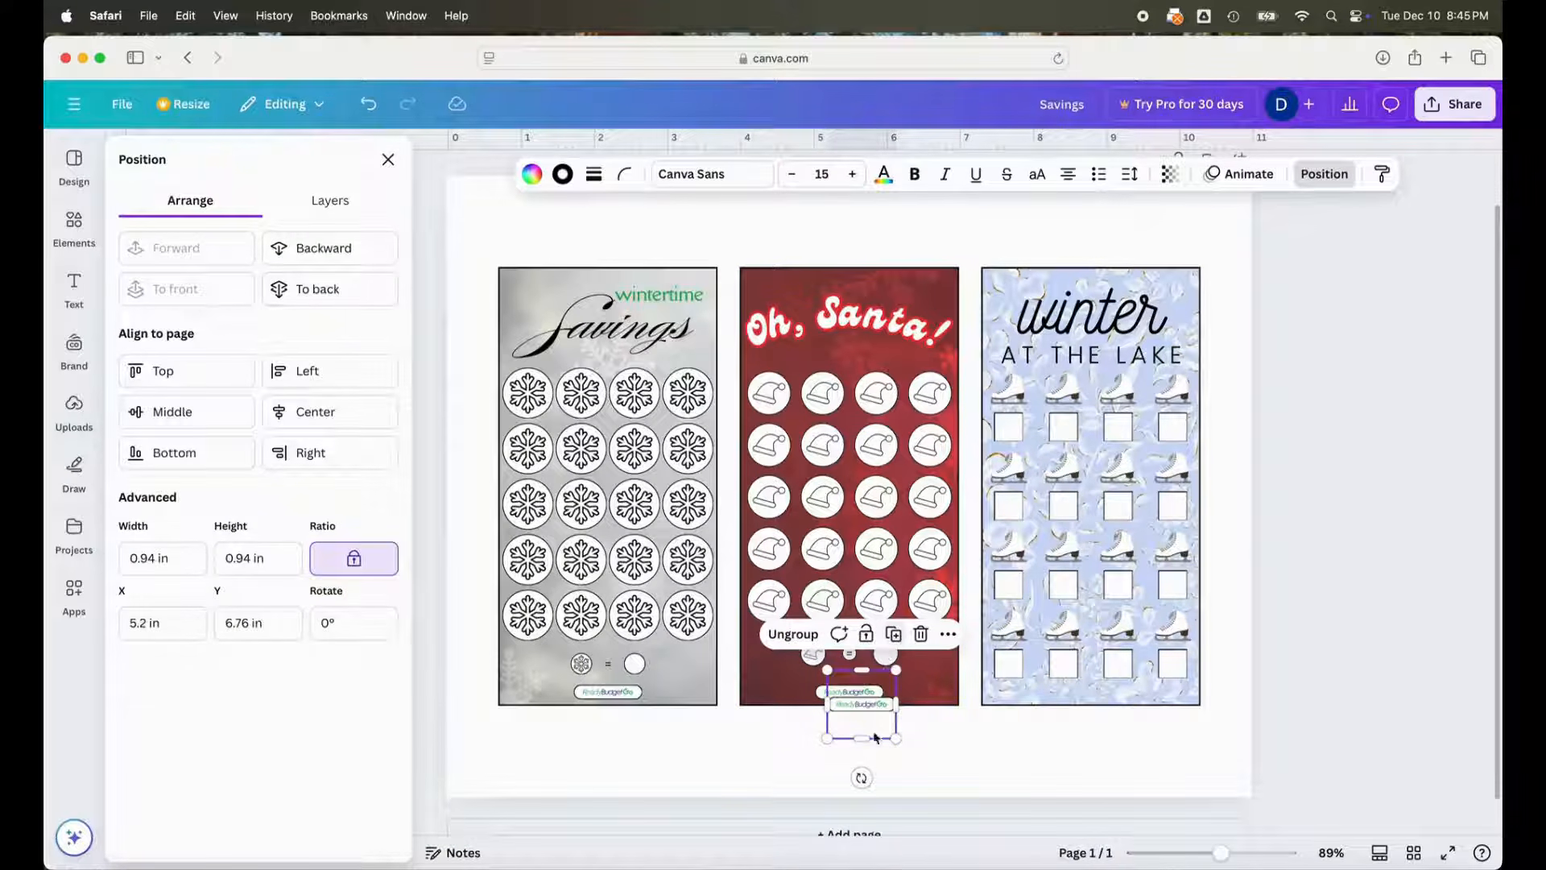
left_click_drag(870, 721, 1106, 706)
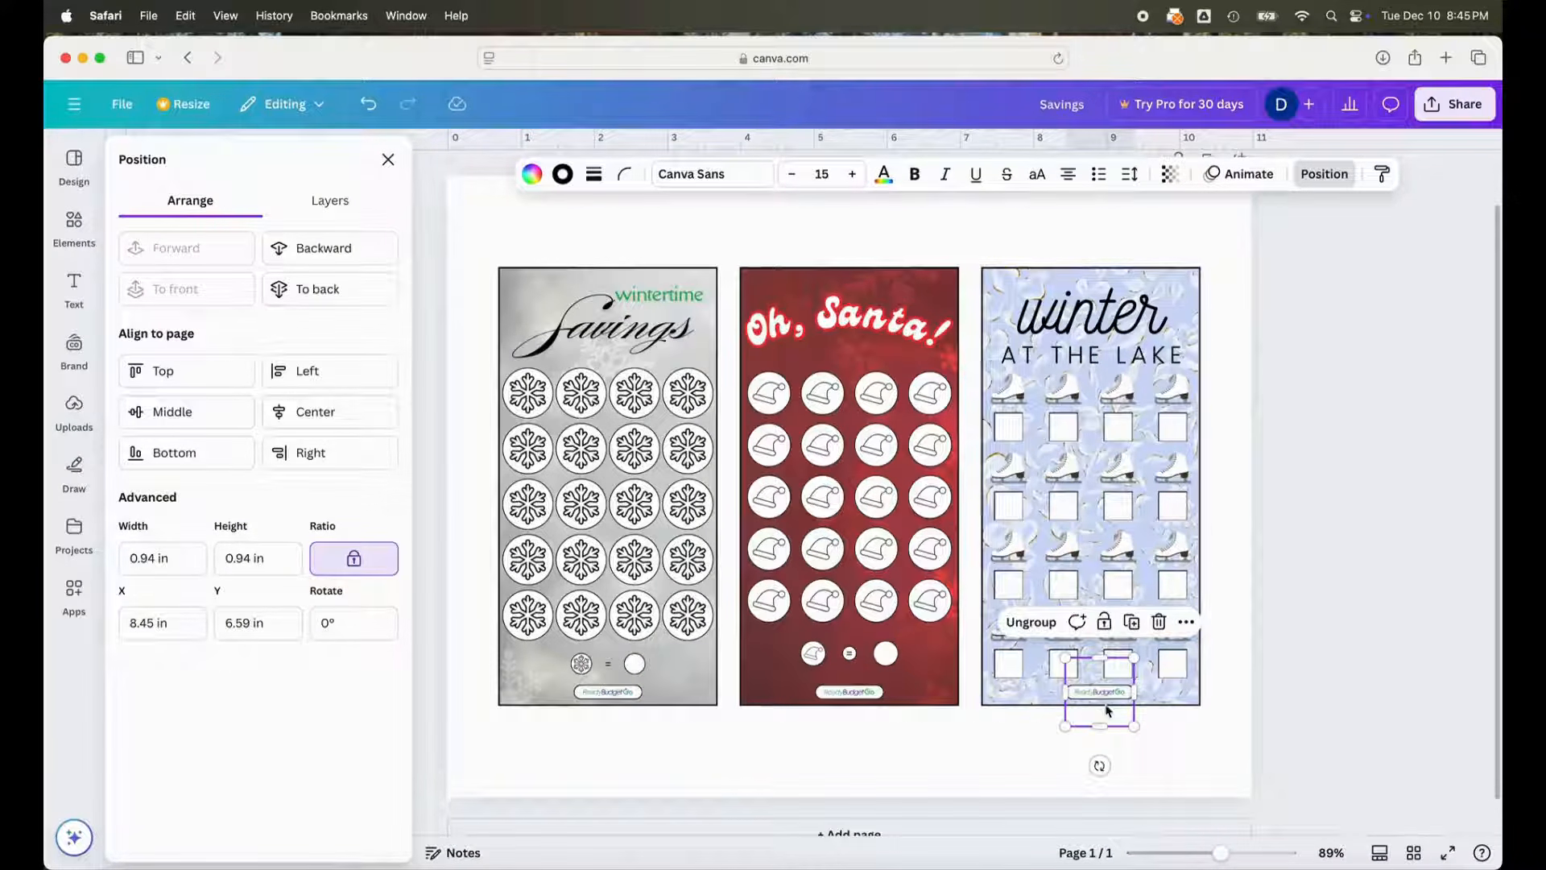
- Center the copied logo badge horizontally on the third card's background and clear the selection
left_click(1025, 703, "shift")
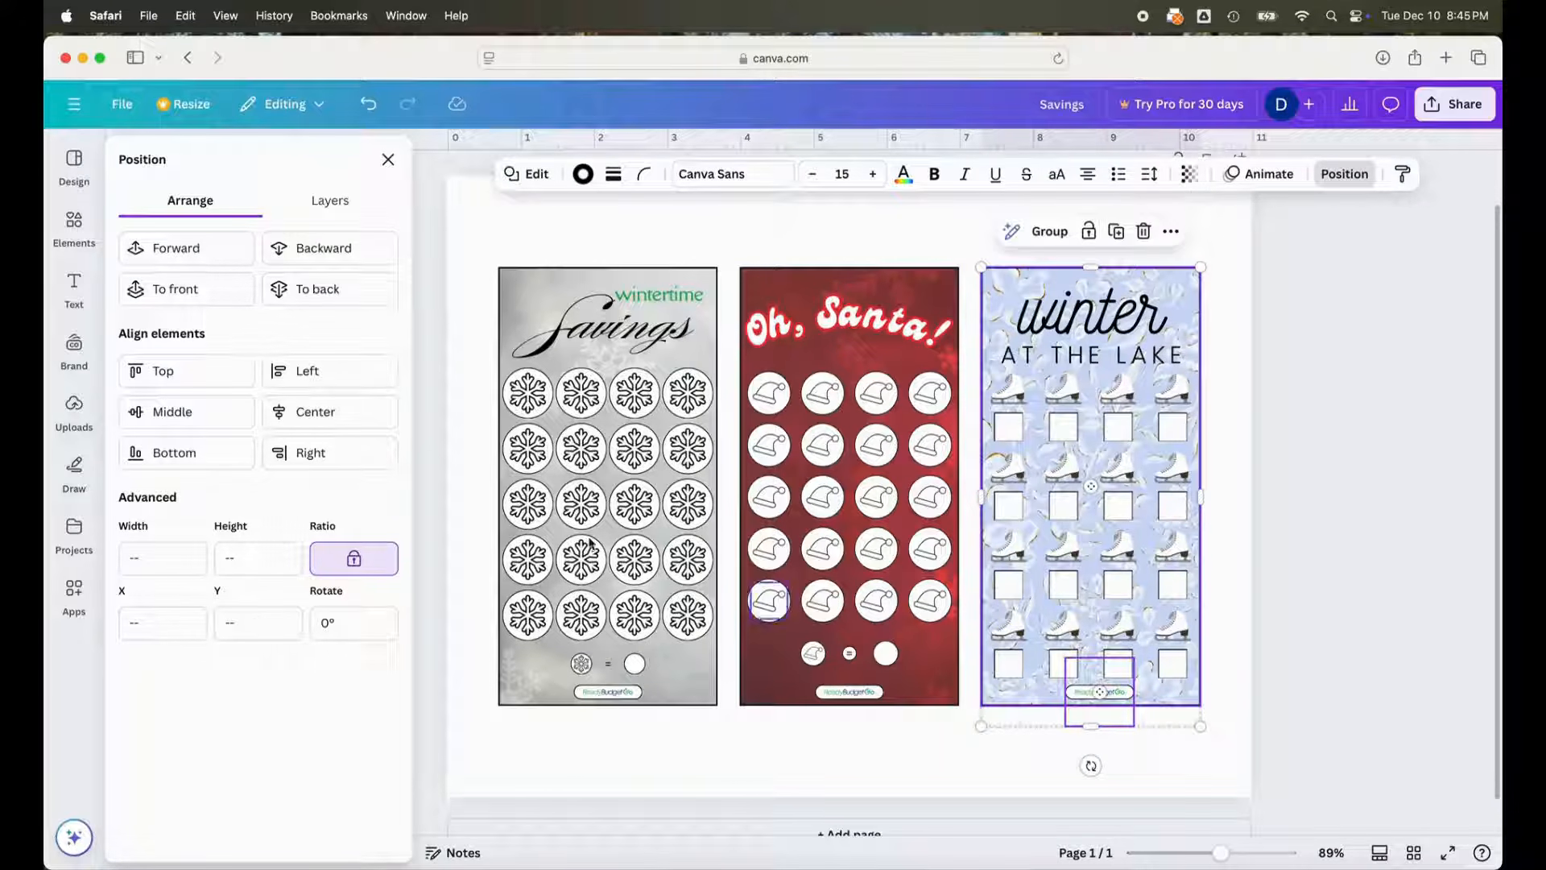
left_click(290, 417)
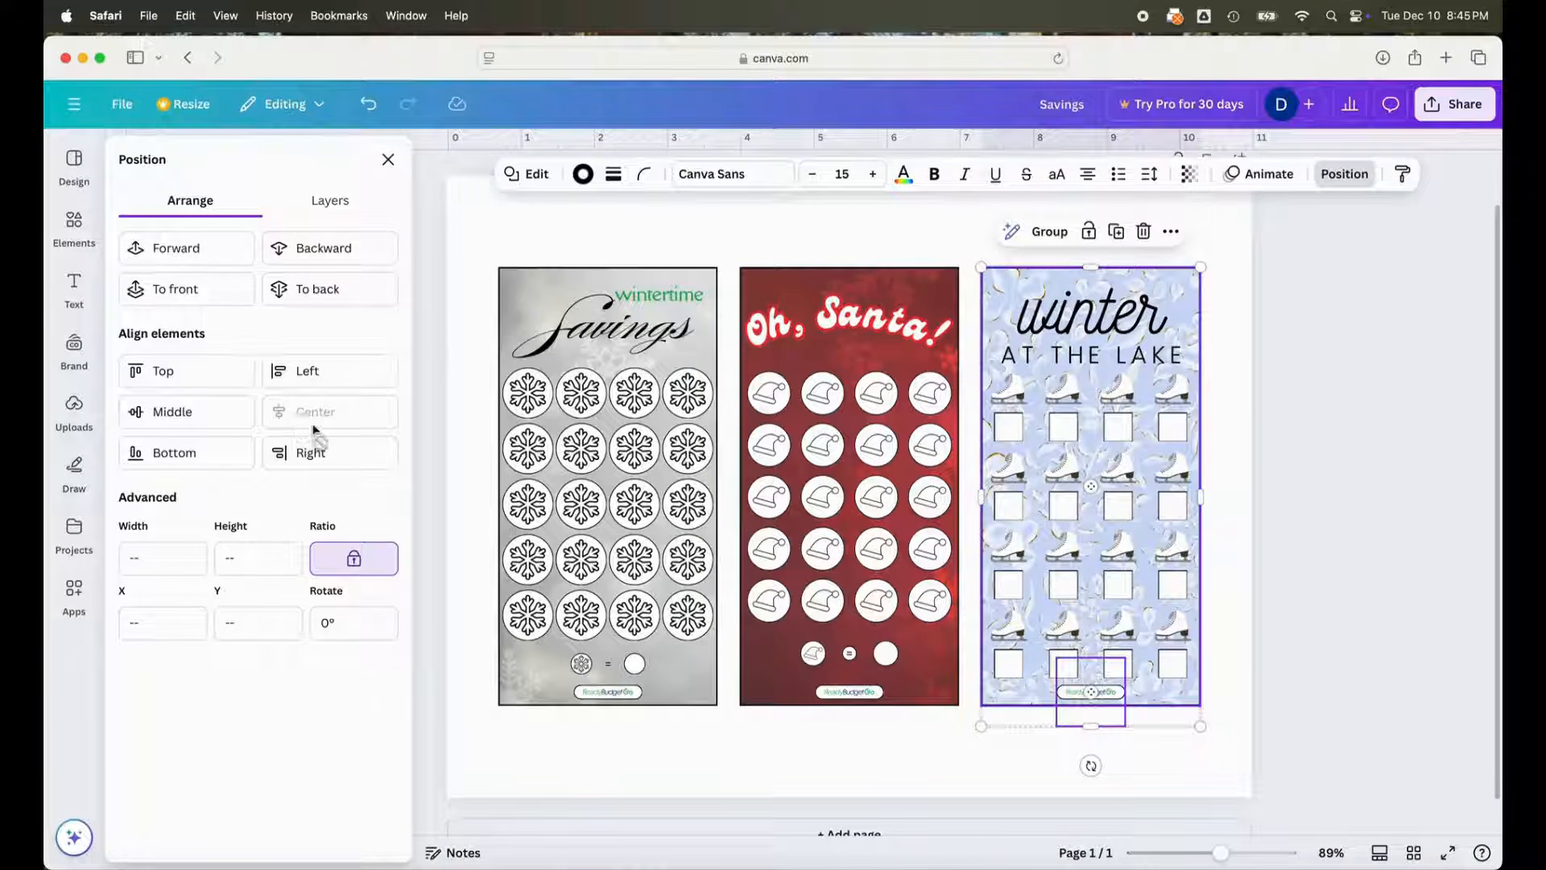
left_click(948, 770)
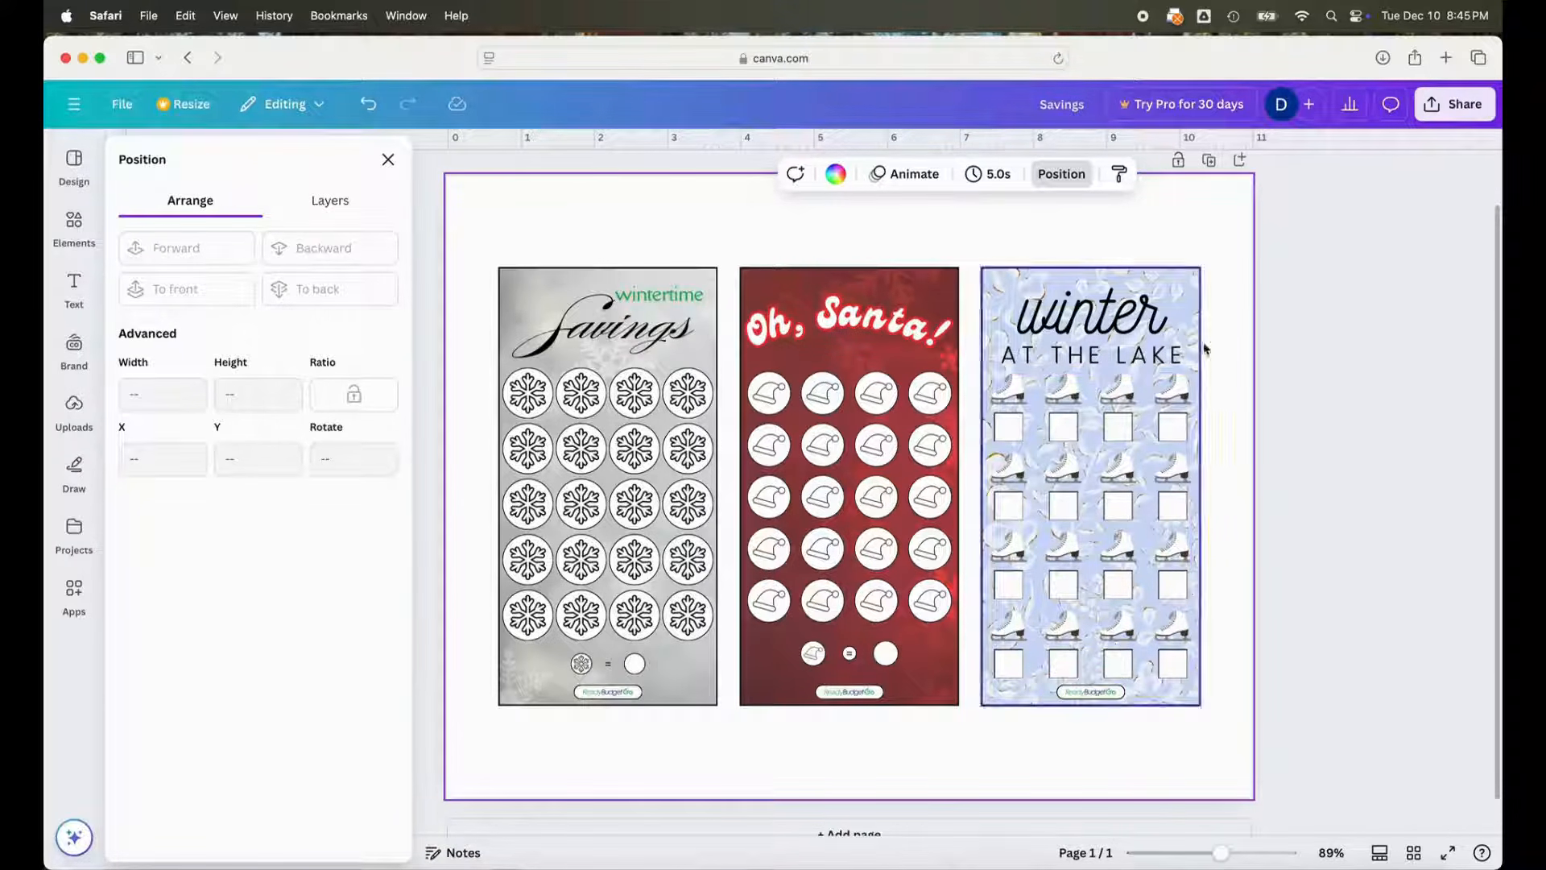
left_click(1300, 317)
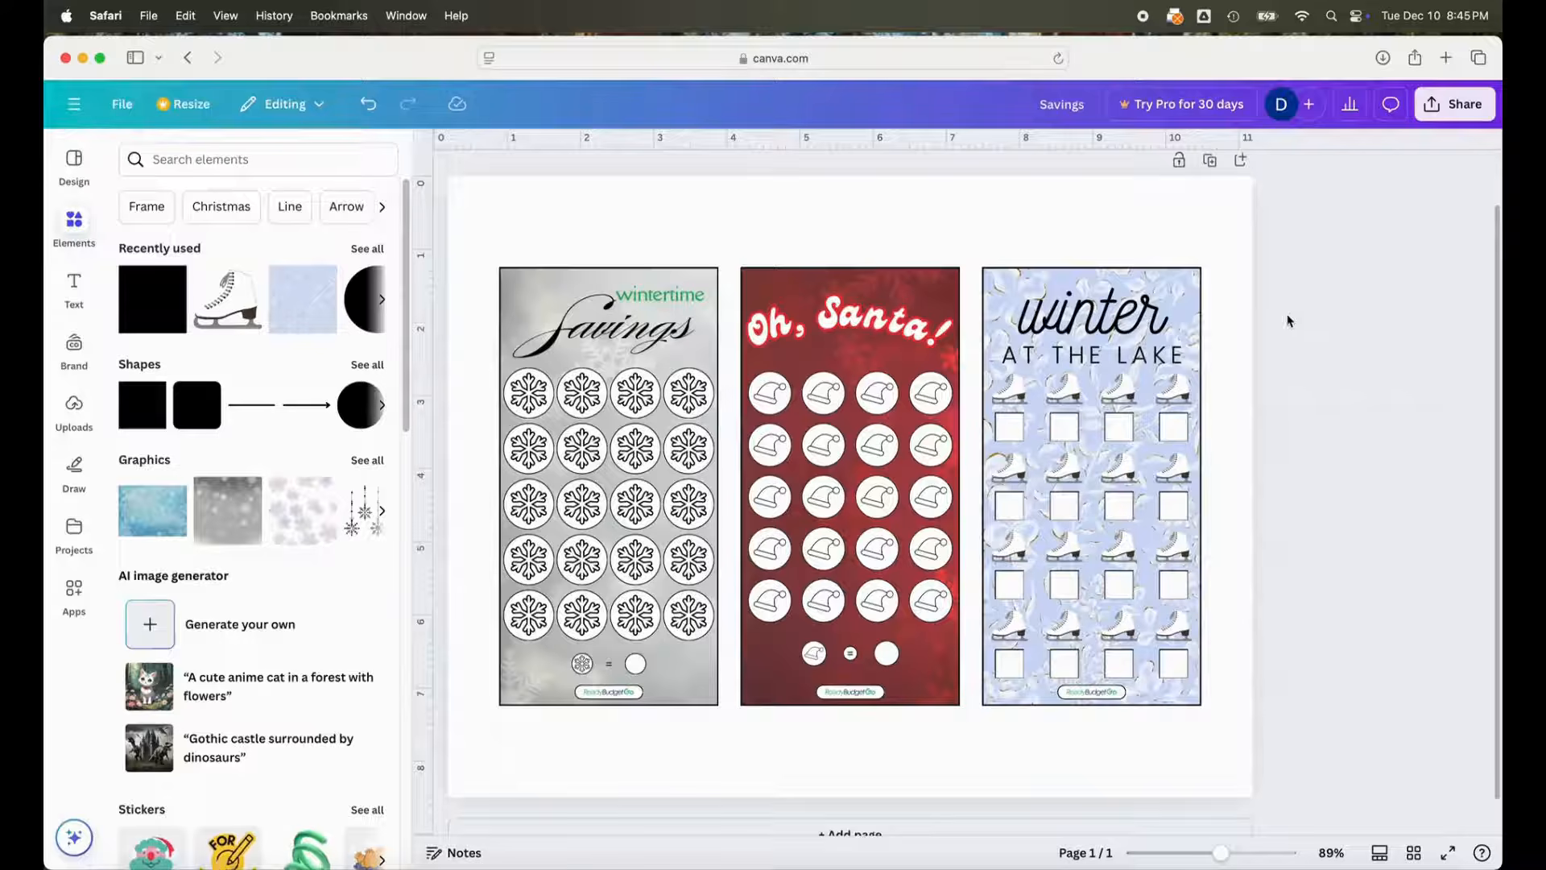
- Duplicate the page and delete the entire "Oh, Santa!" card from the copy
left_click(1212, 162)
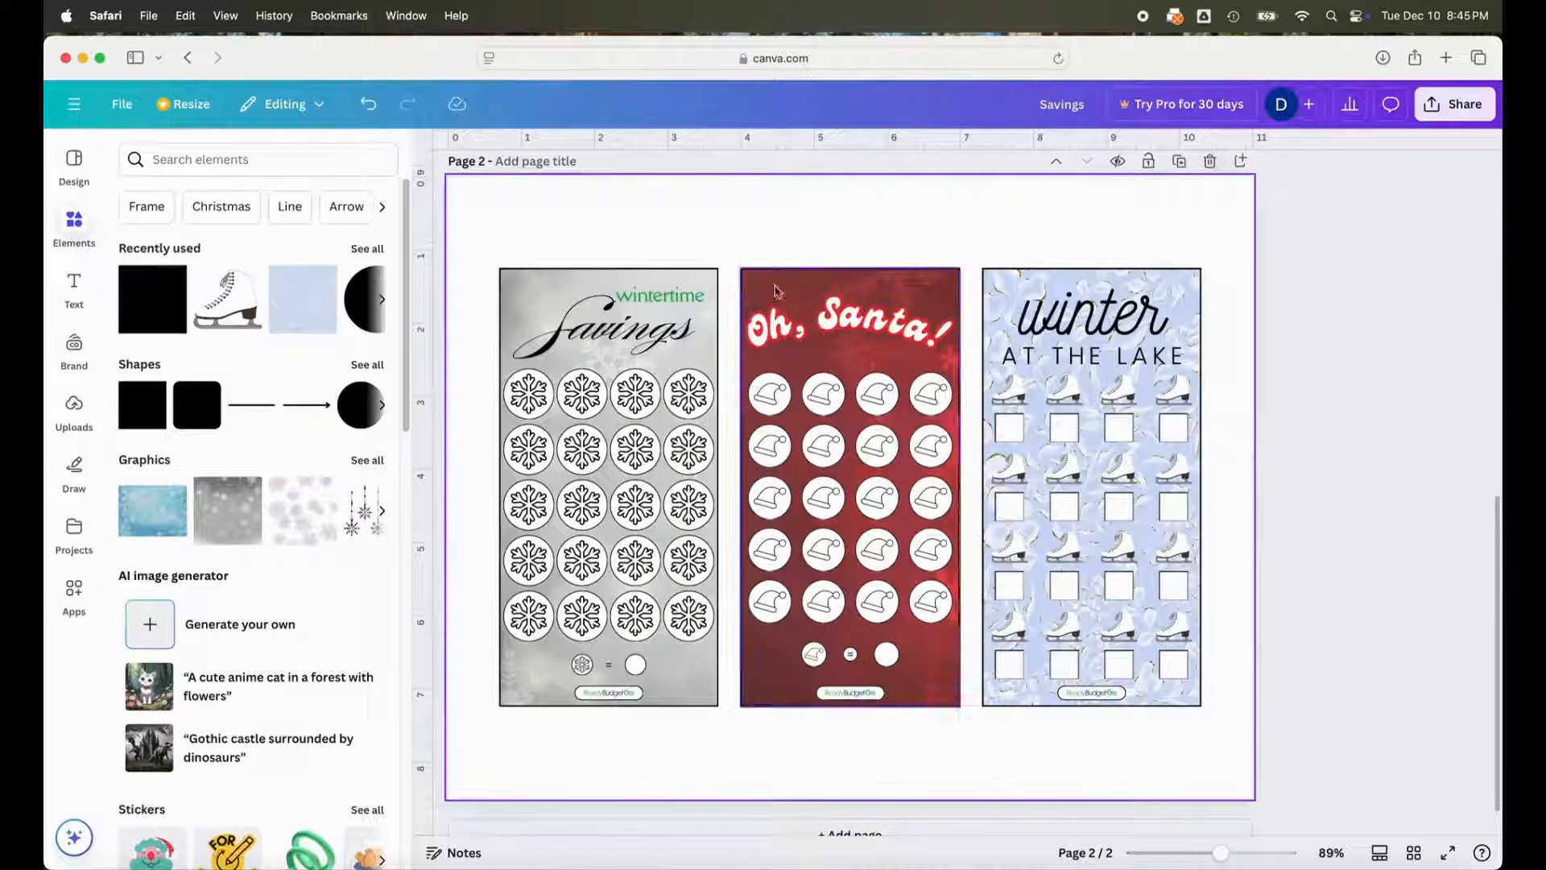
left_click_drag(728, 248, 958, 727)
key("Delete")
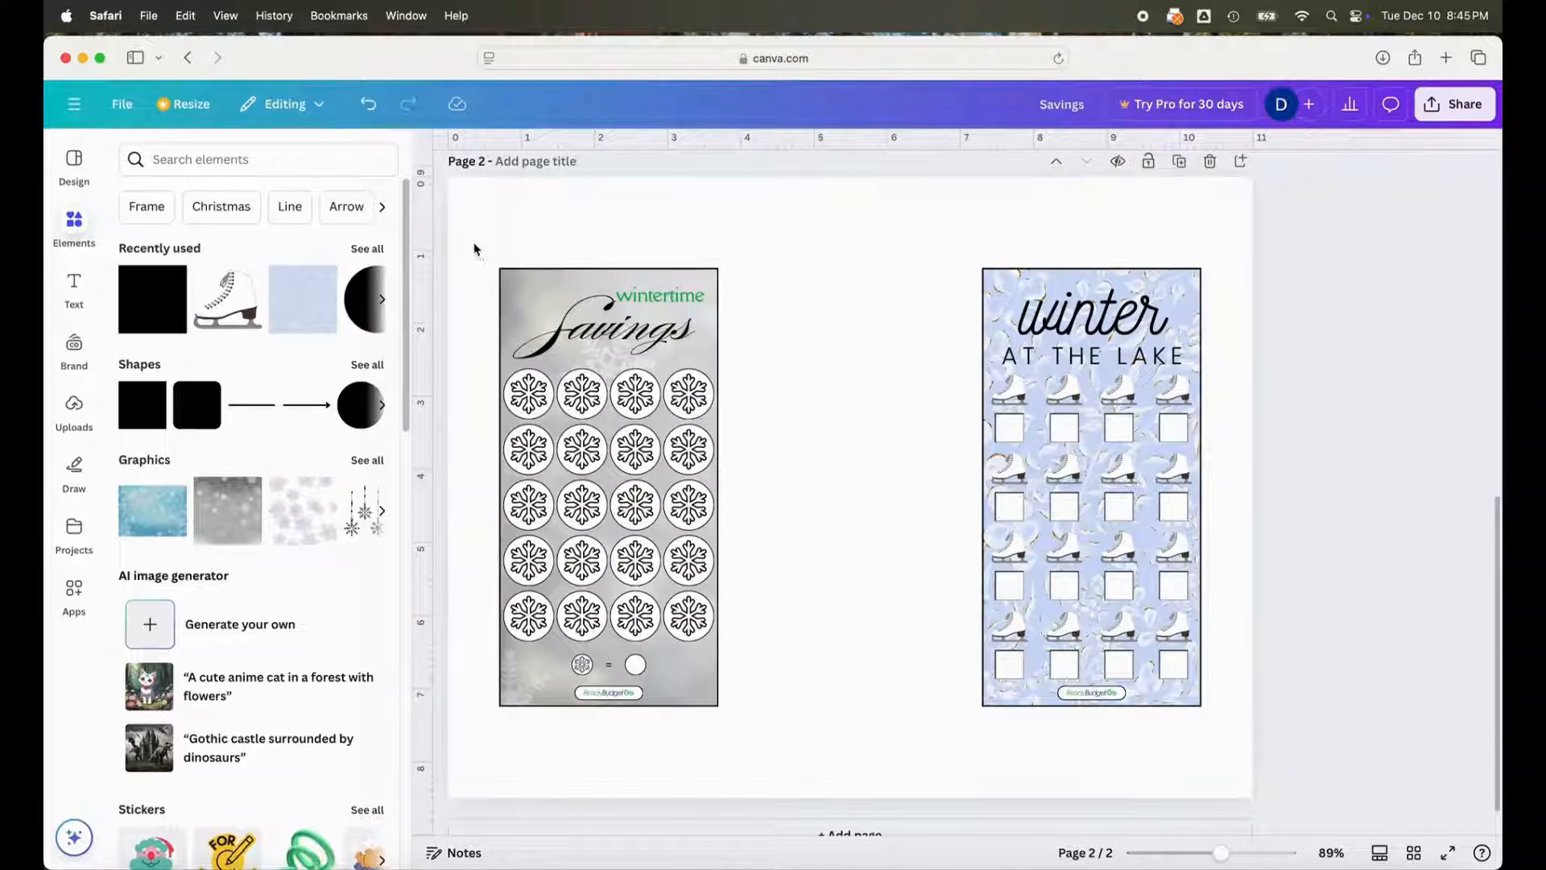
- Group all elements of the "wintertime Savings" card on page 2, and group all elements of the "winter at the lake" card
left_click_drag(470, 235, 777, 747)
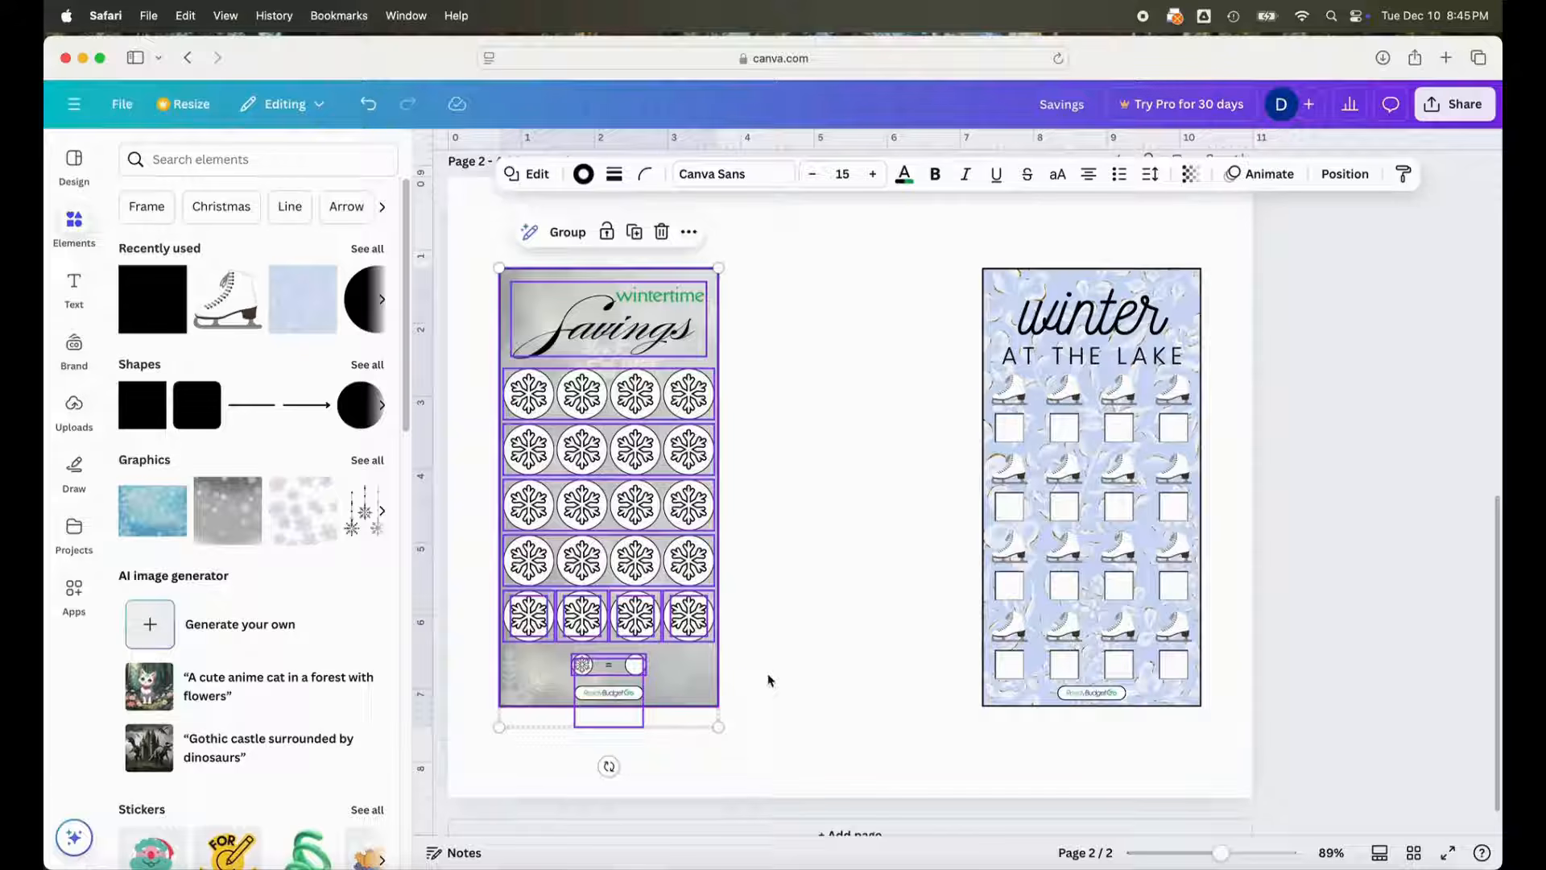
left_click(568, 233)
left_click_drag(892, 236, 1228, 735)
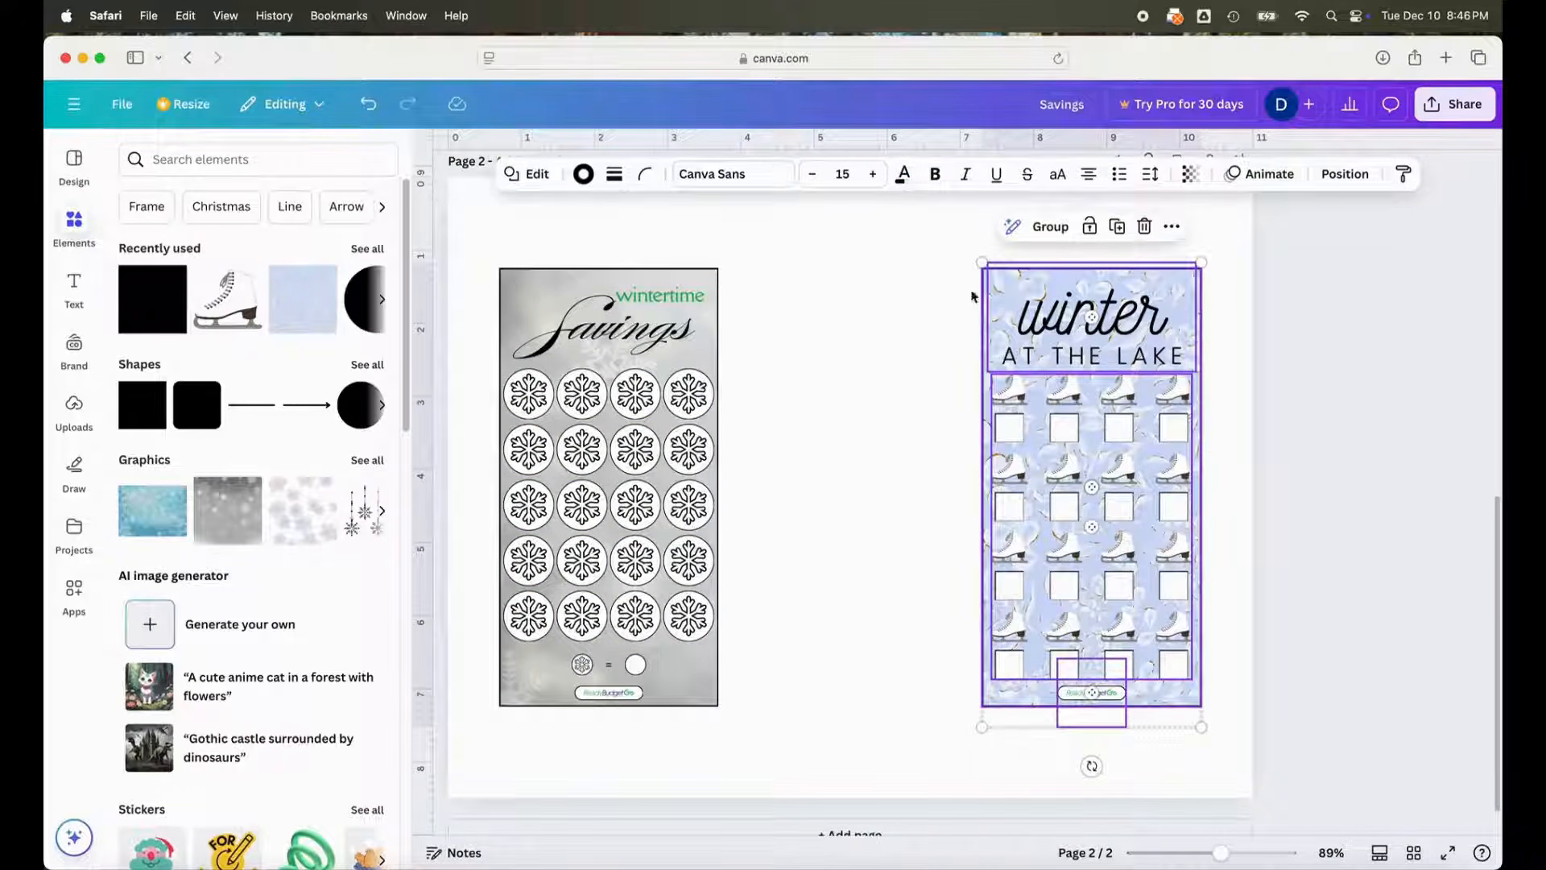
left_click(1049, 230)
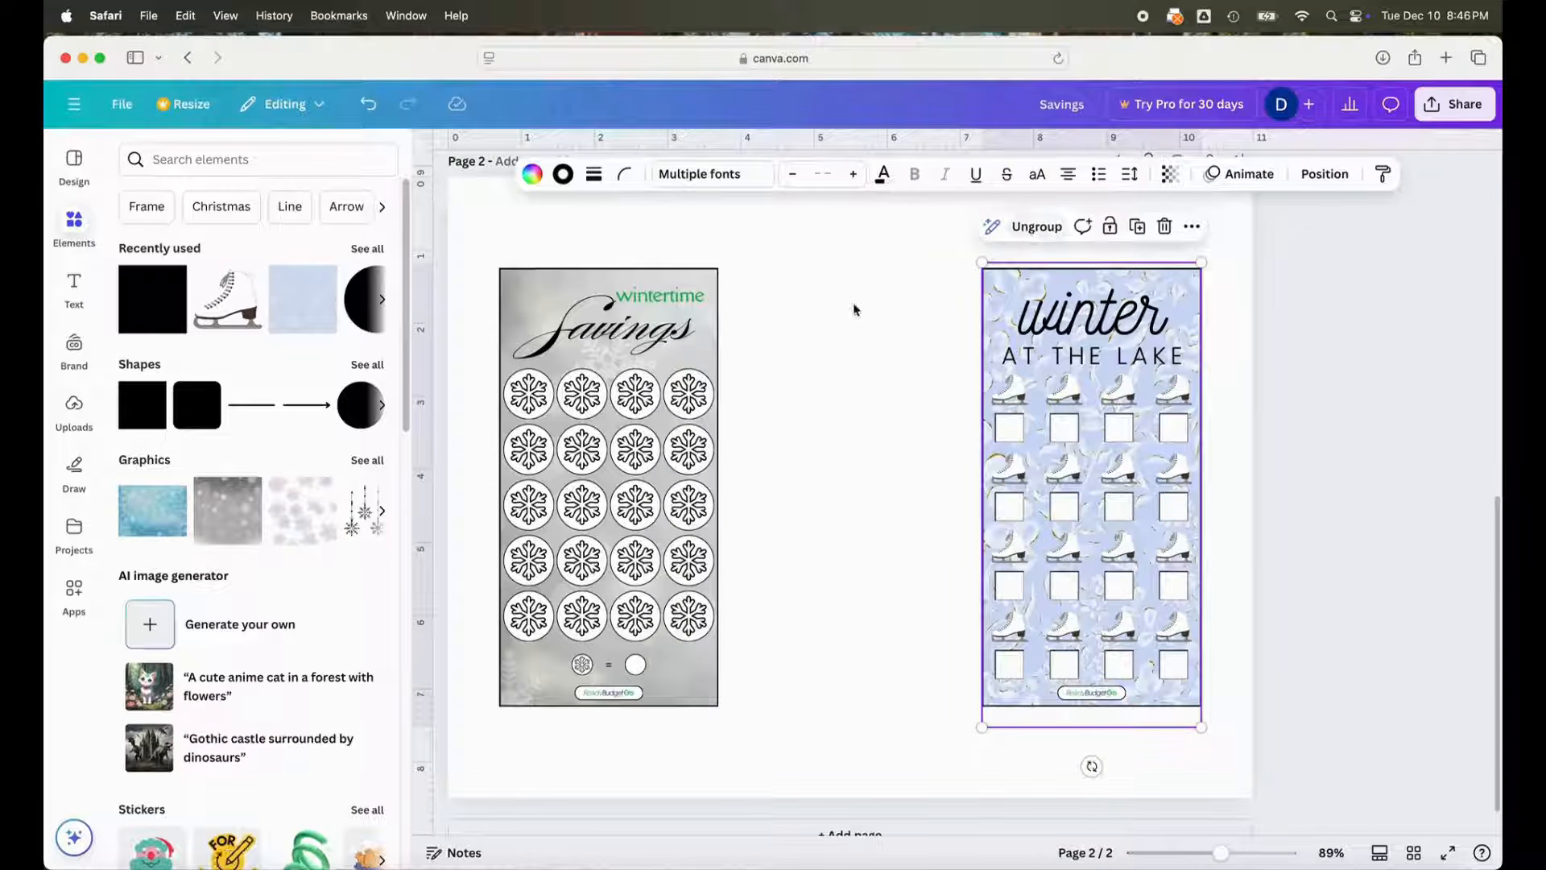
- Try a width of 4.5 in for the grouped "wintertime Savings" card on page 2
left_click(641, 319)
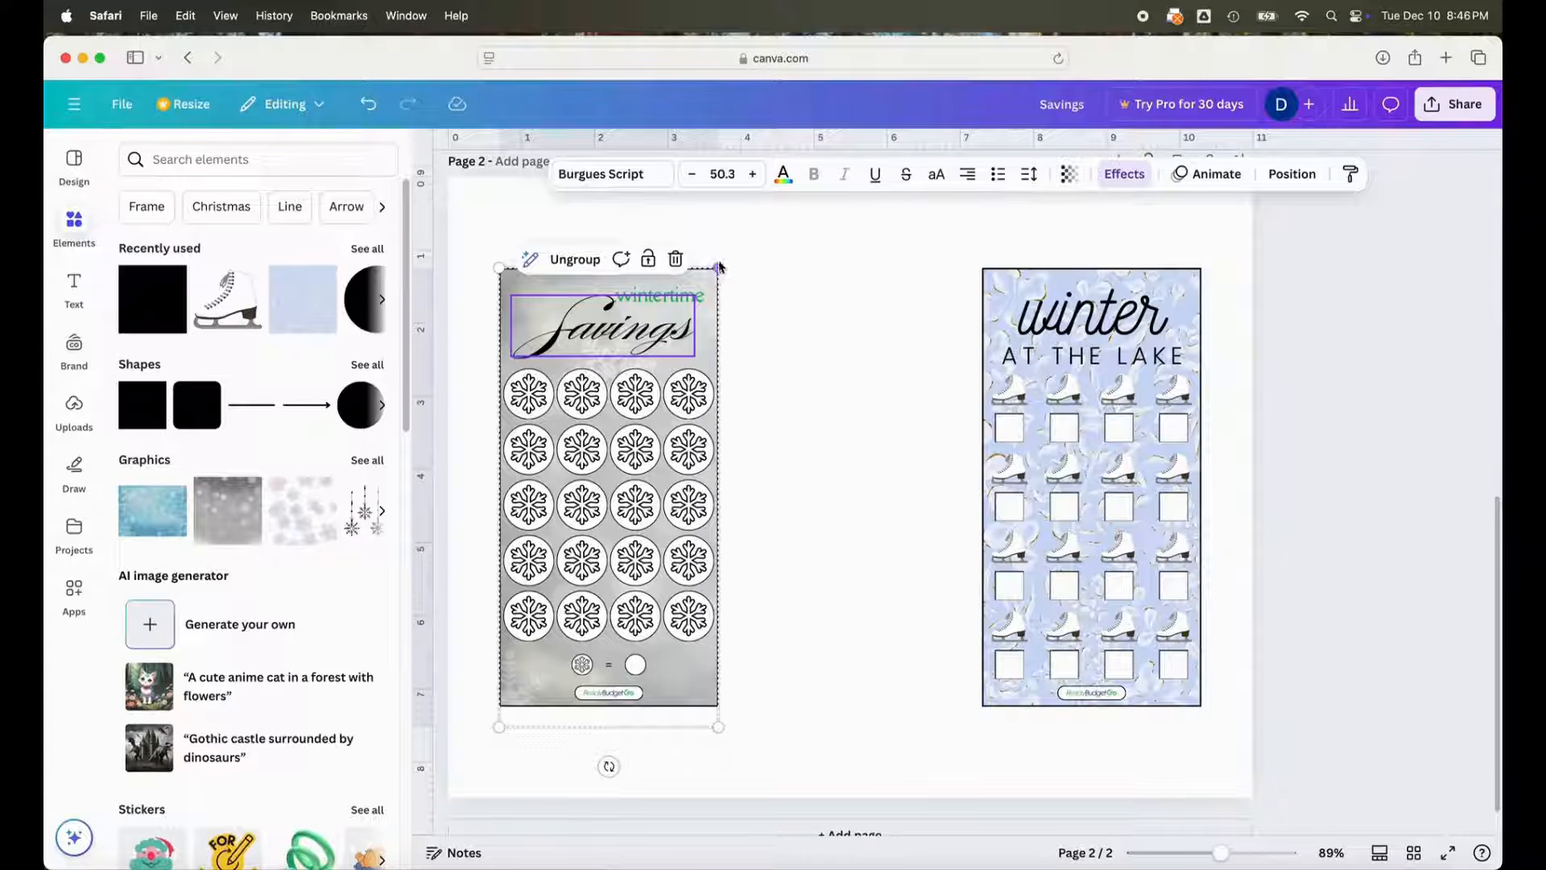
left_click(1270, 176)
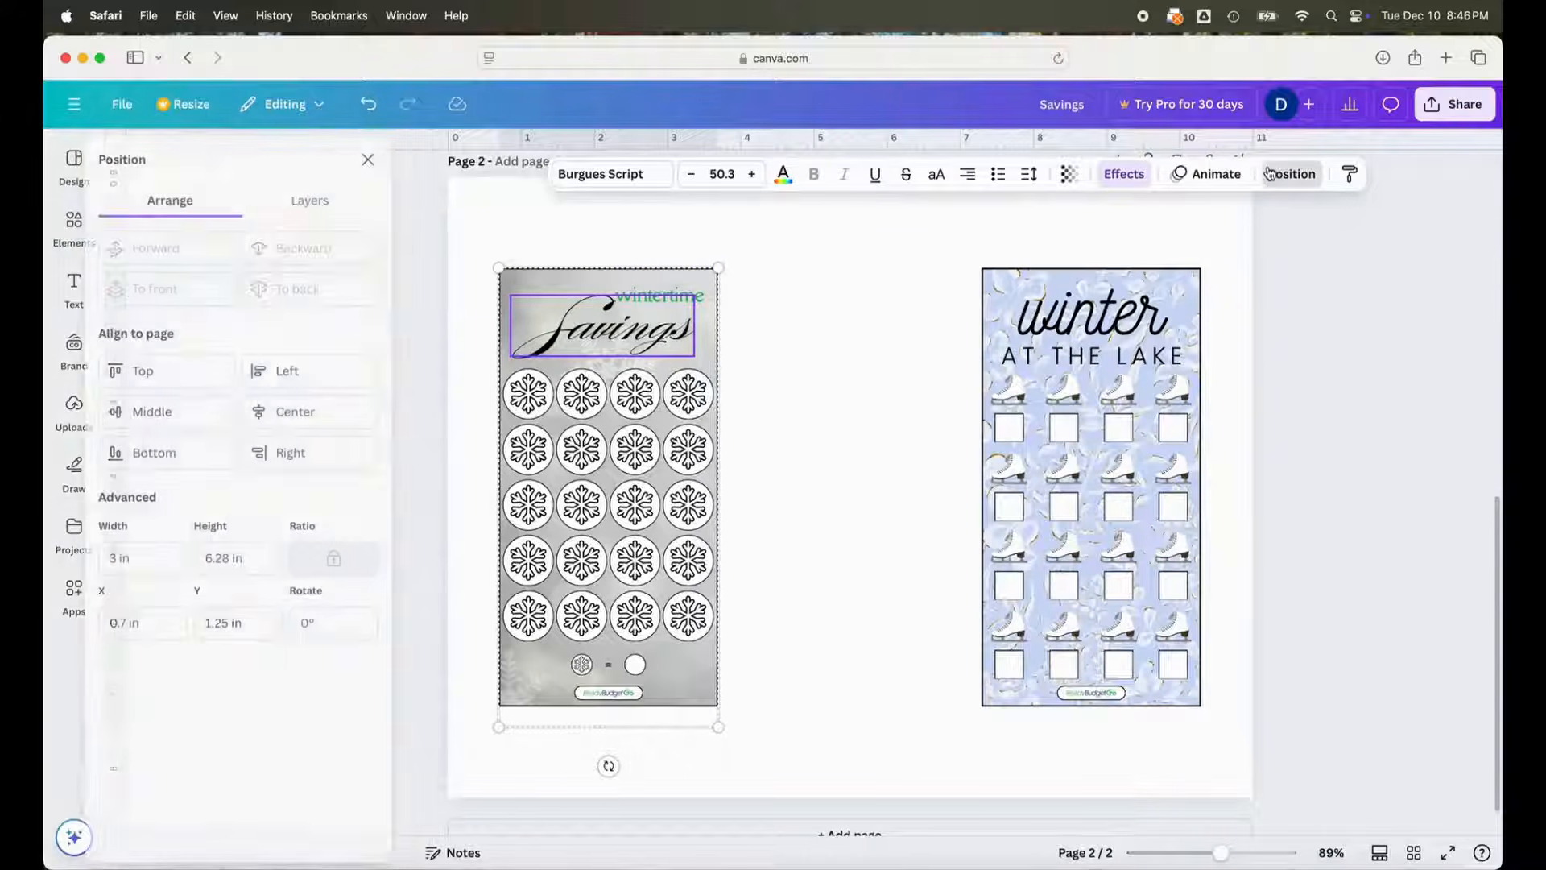
left_click(177, 559)
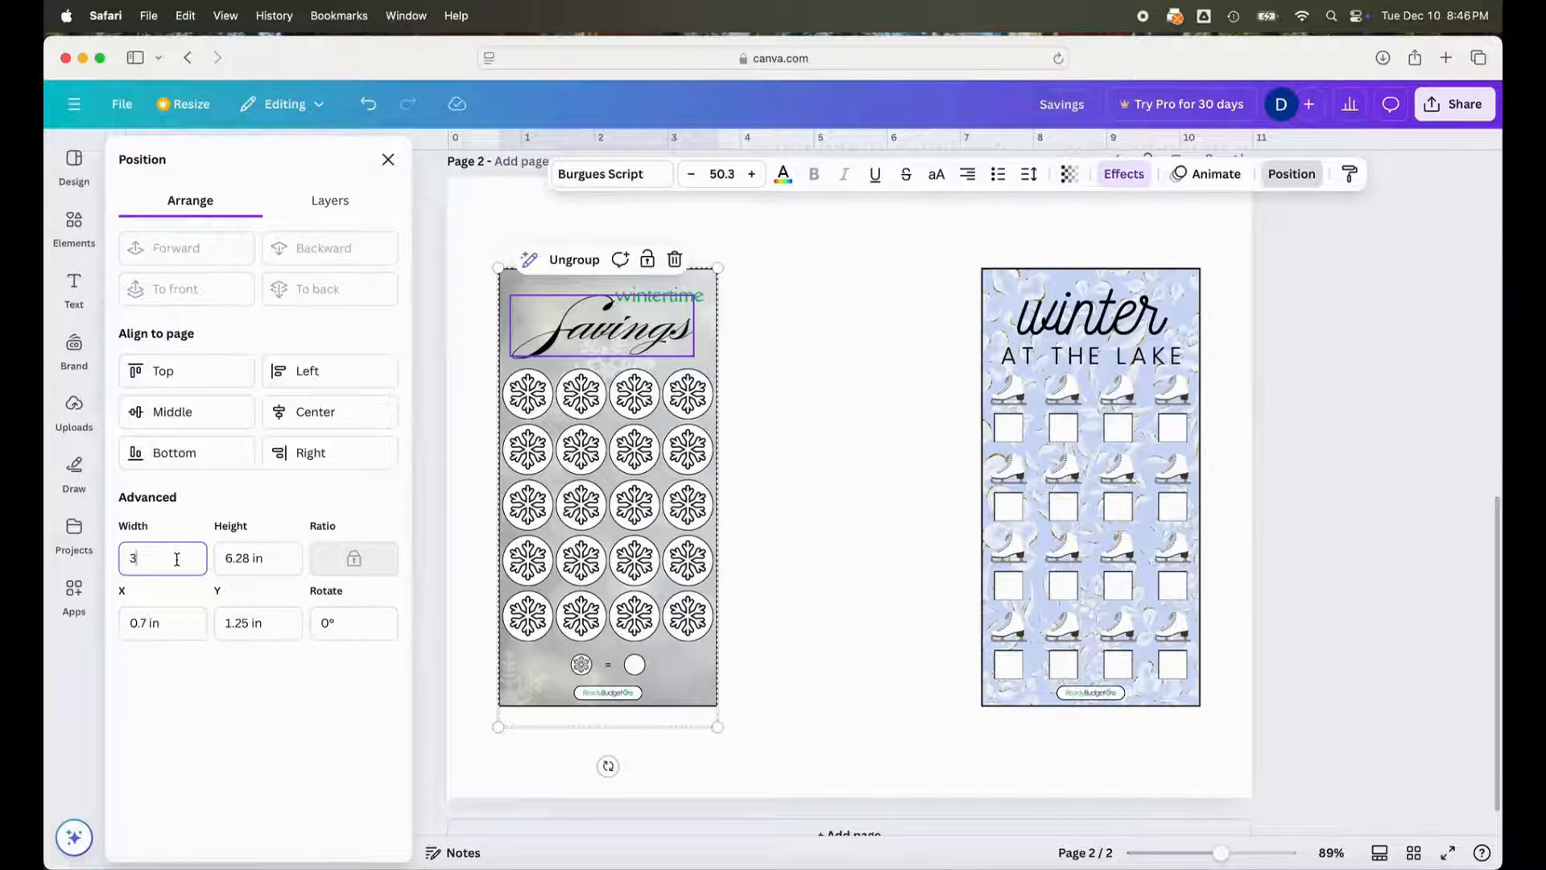
double_click(177, 559)
type("4.5")
key("Return")
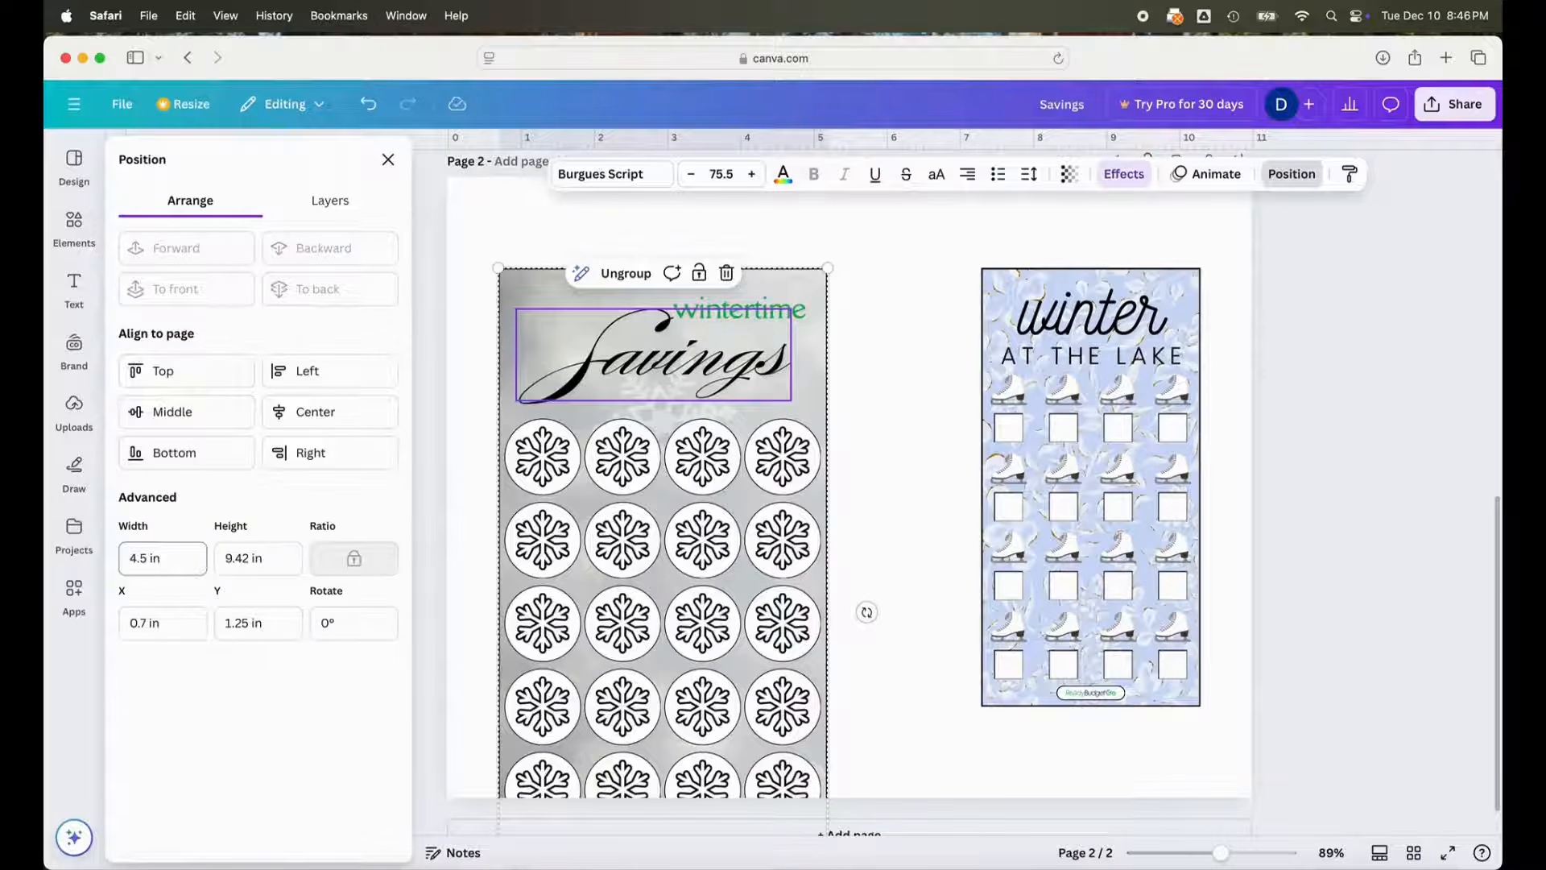
- Set the grouped "wintertime Savings" card's width to 4 in and move it up to fit within the page
left_click(178, 559)
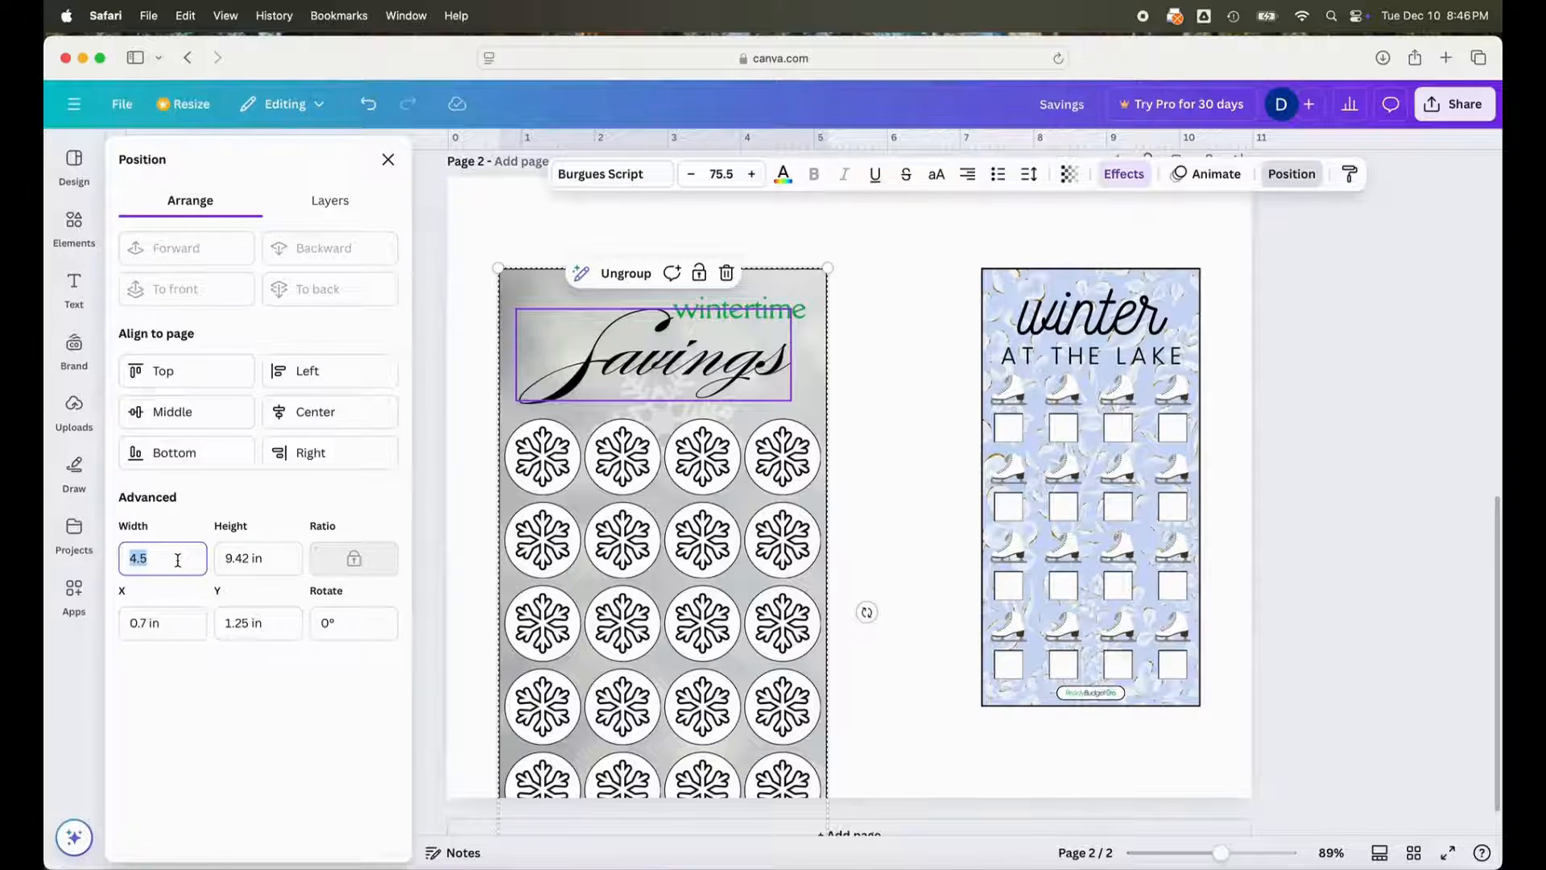
type("4")
key("Return")
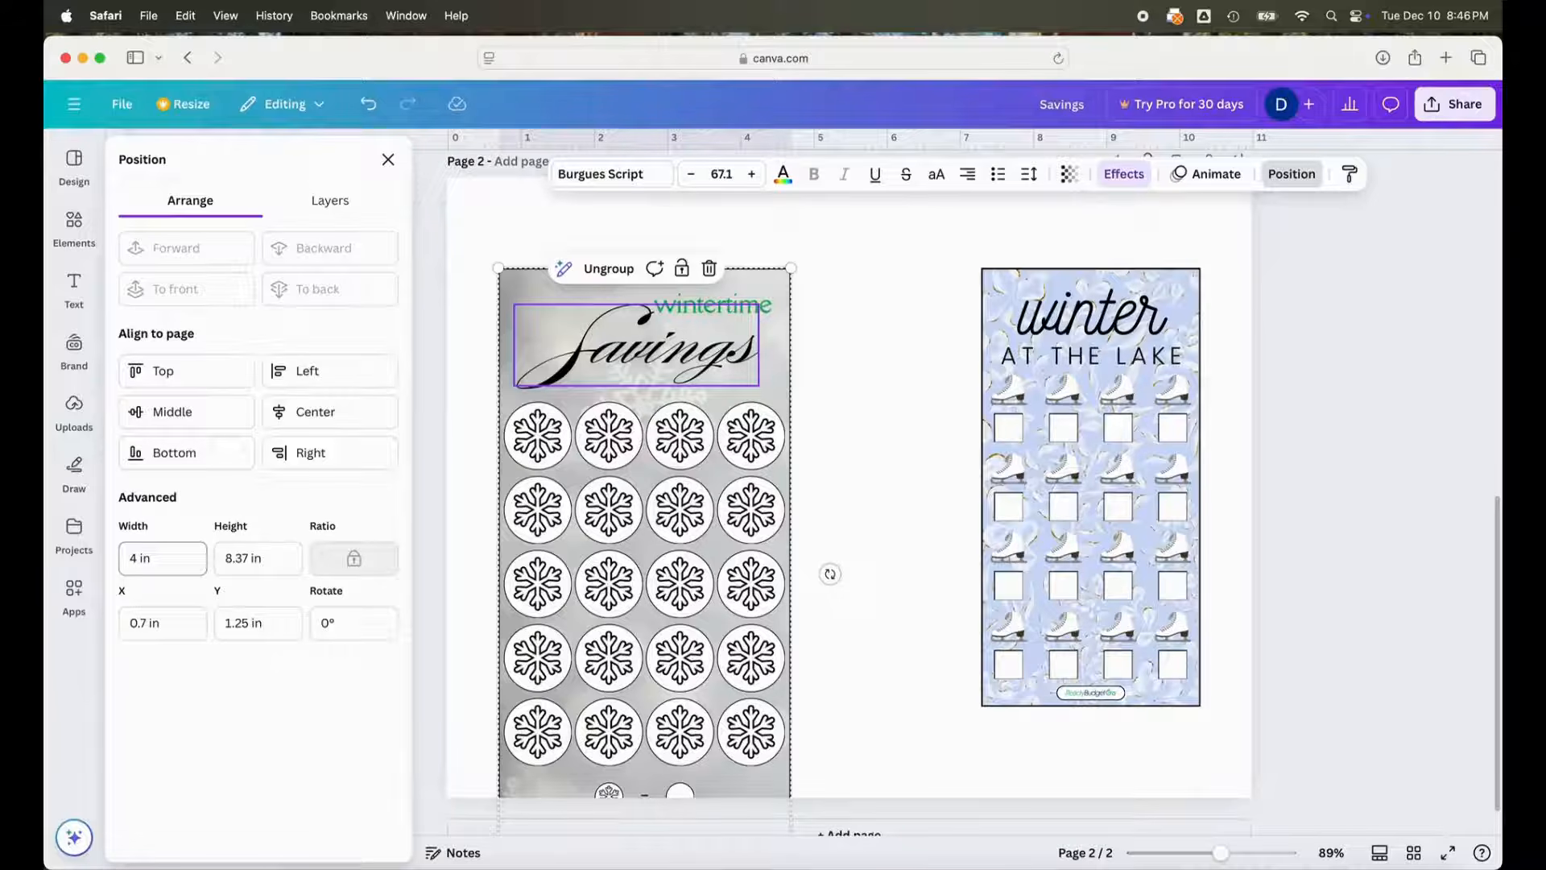
left_click_drag(583, 336, 587, 268)
left_click(846, 398)
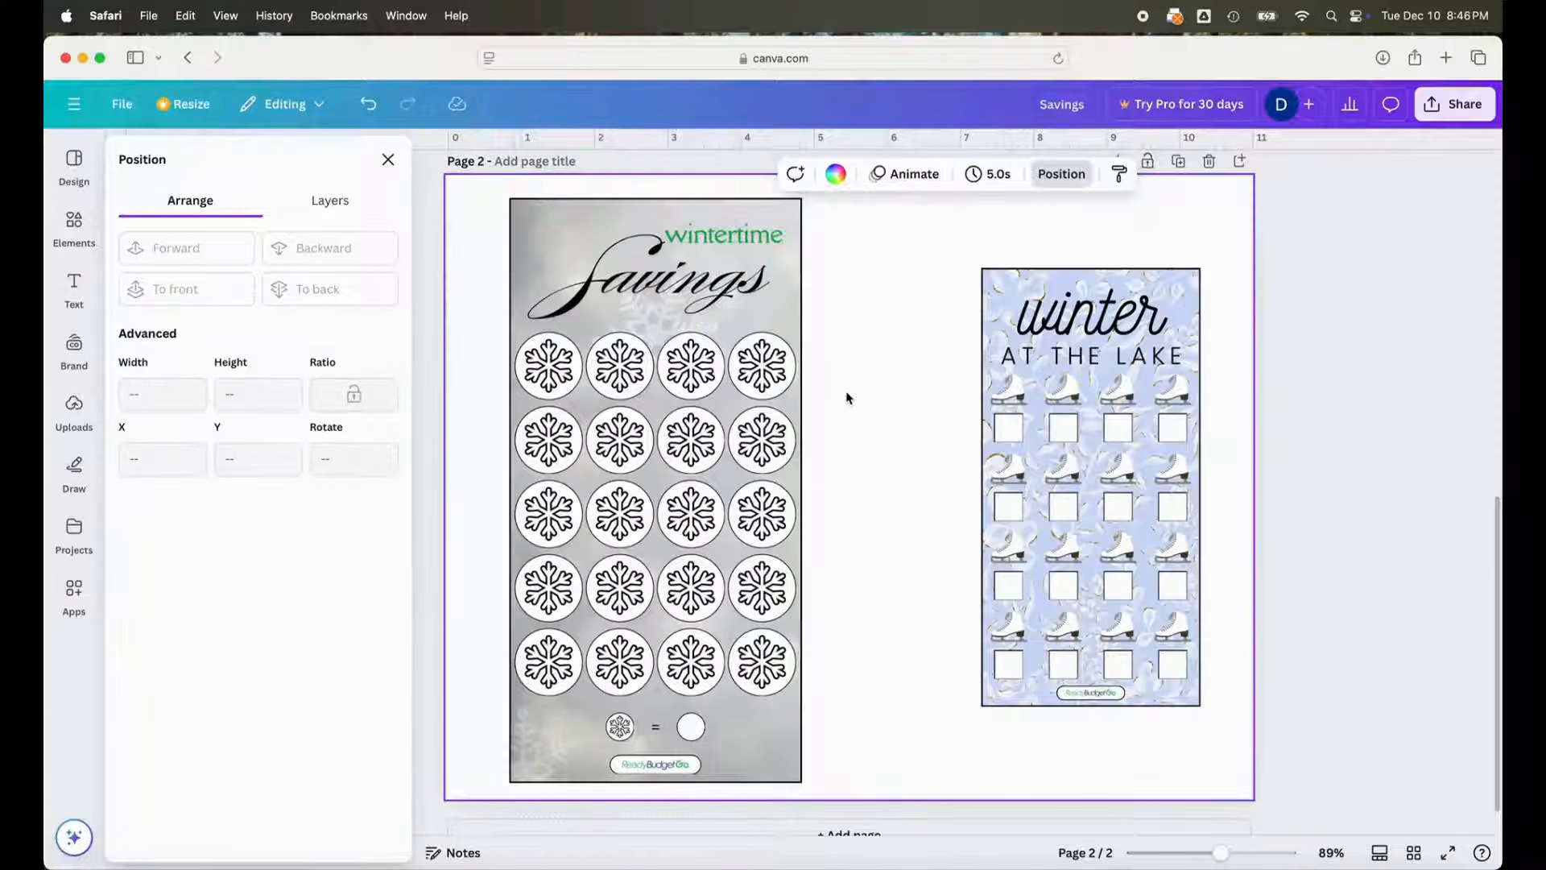
- Ungroup the enlarged "wintertime Savings" card and check the size of its background rectangle
left_click(707, 392)
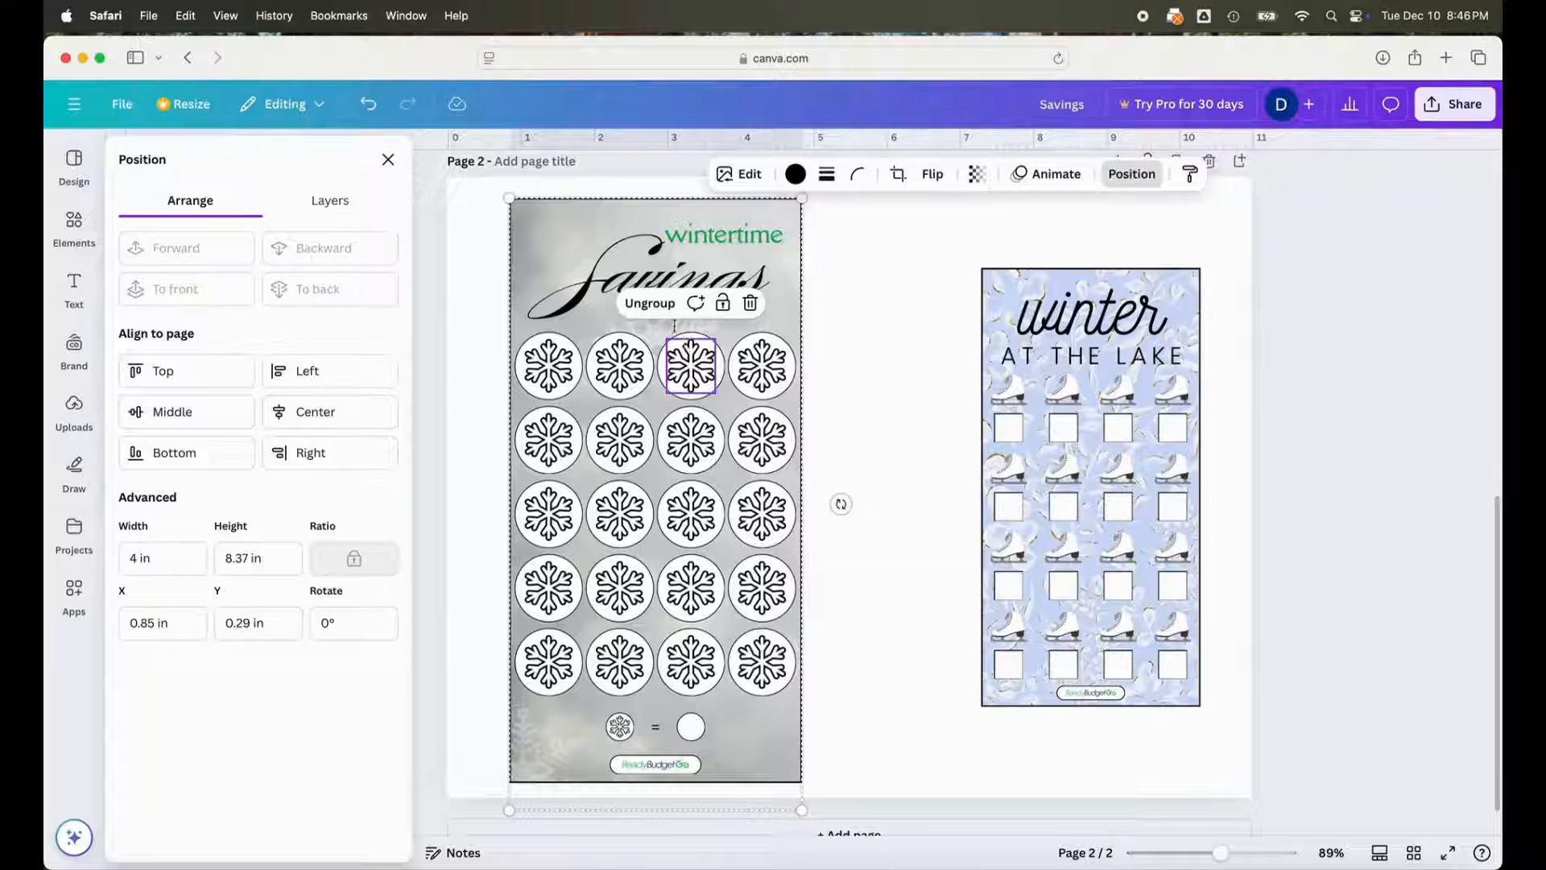
left_click(651, 303)
left_click(878, 383)
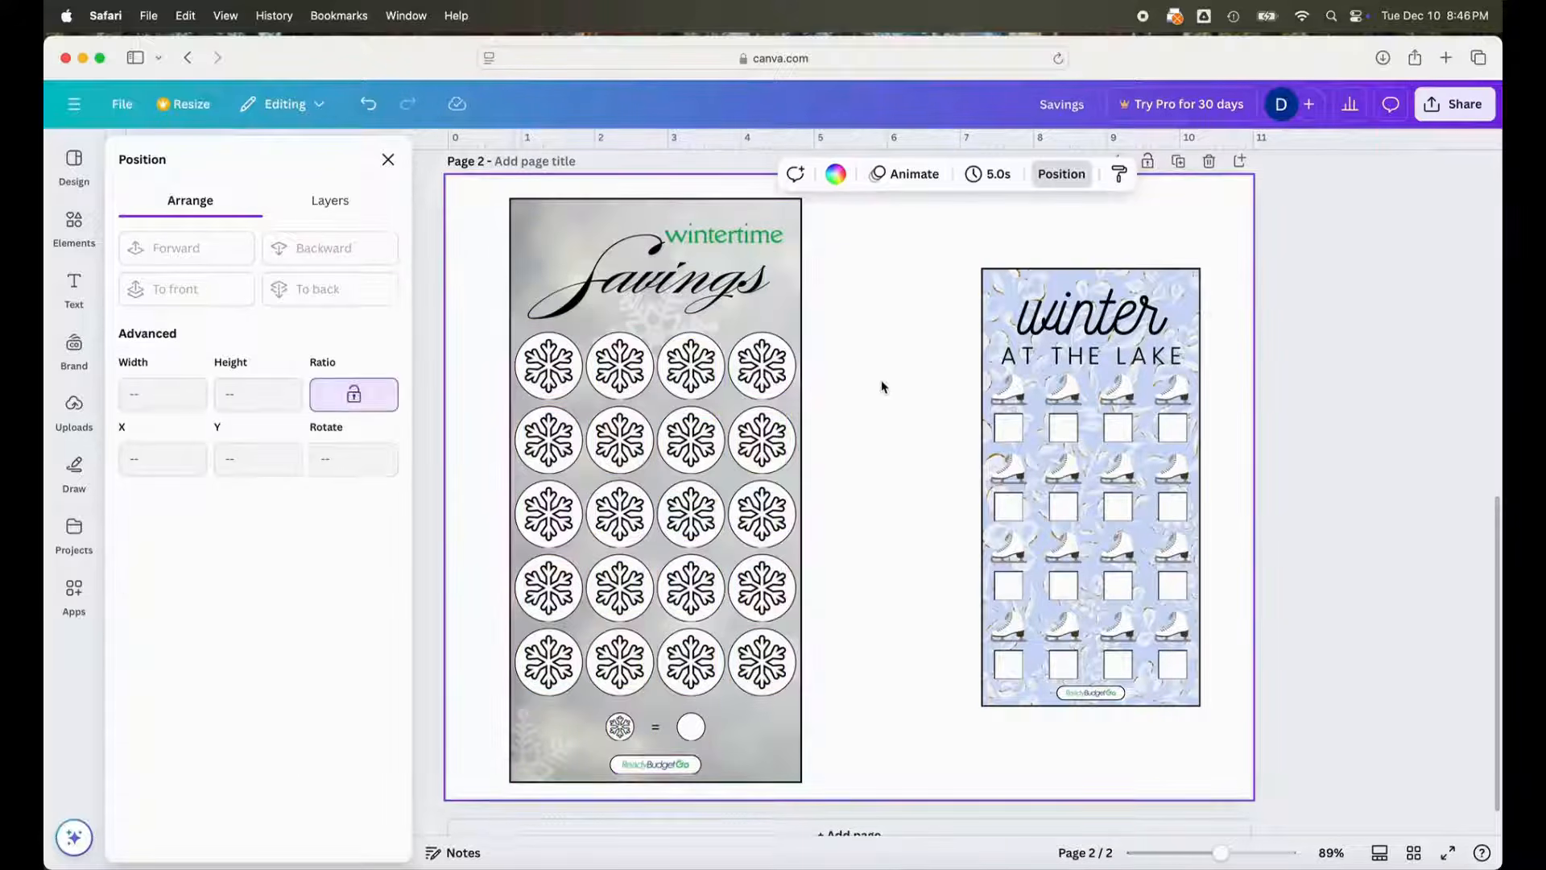
left_click(791, 283)
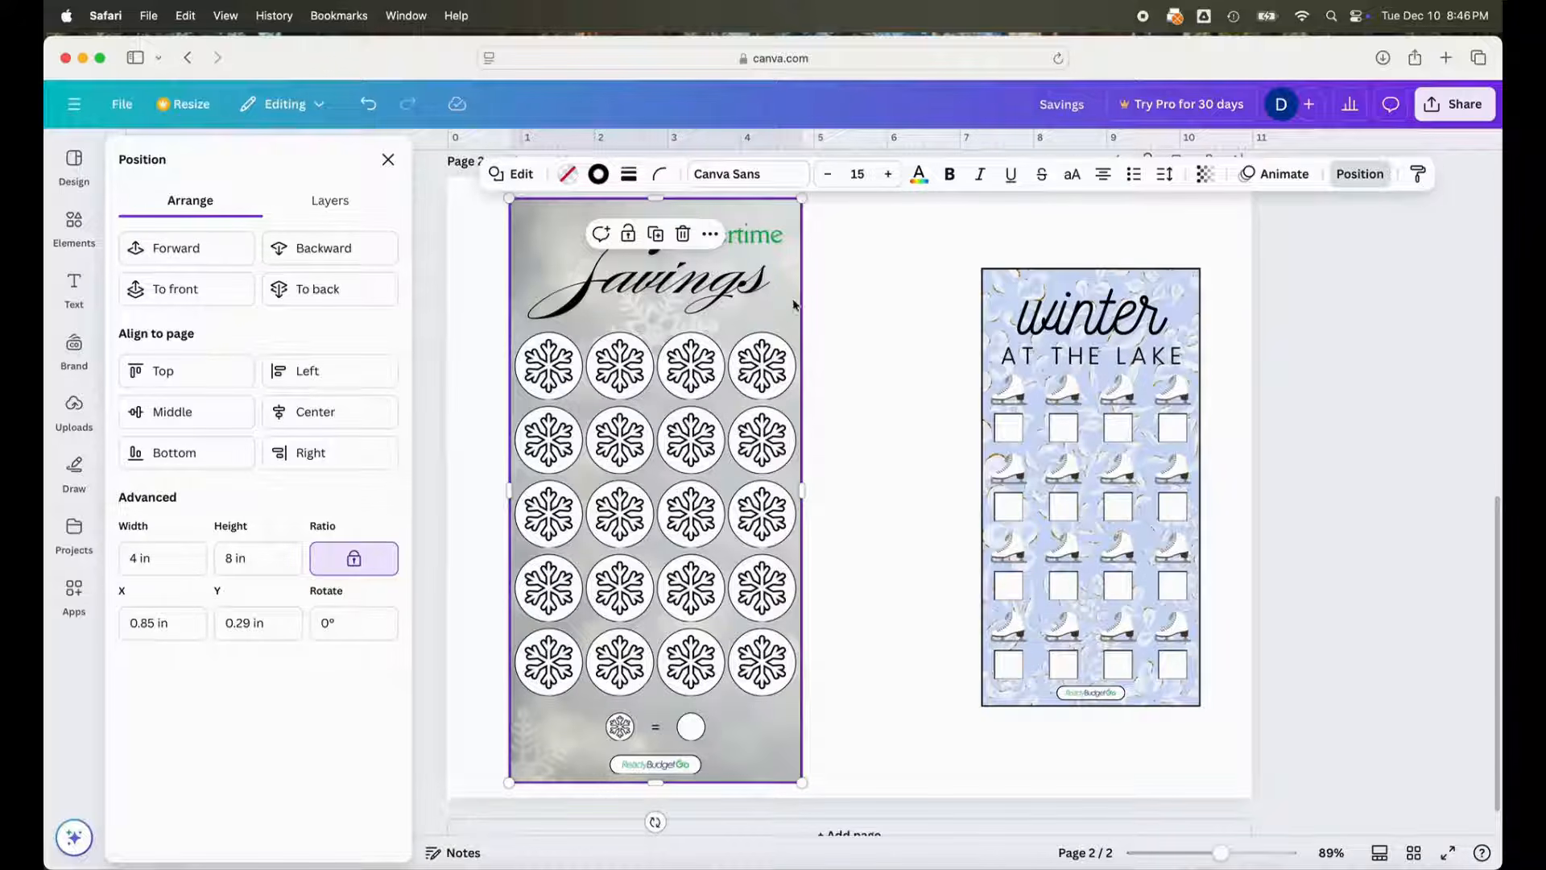
left_click(830, 790)
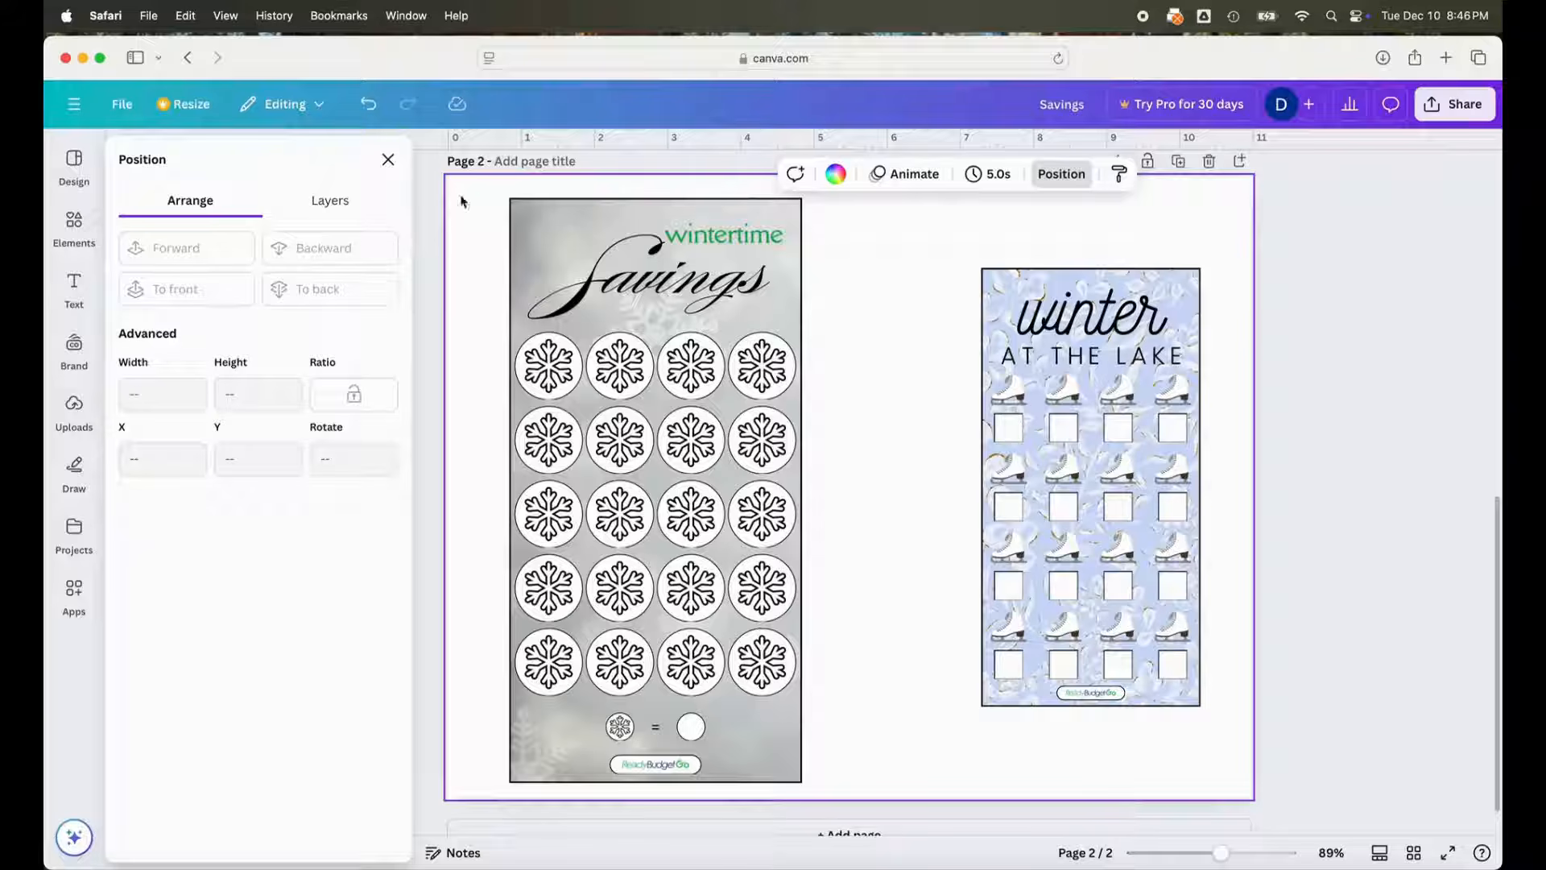
- Regroup all elements of the "wintertime Savings" card on page 2, set the group's height to 7.5 in and move it down slightly
left_click_drag(469, 186, 828, 796)
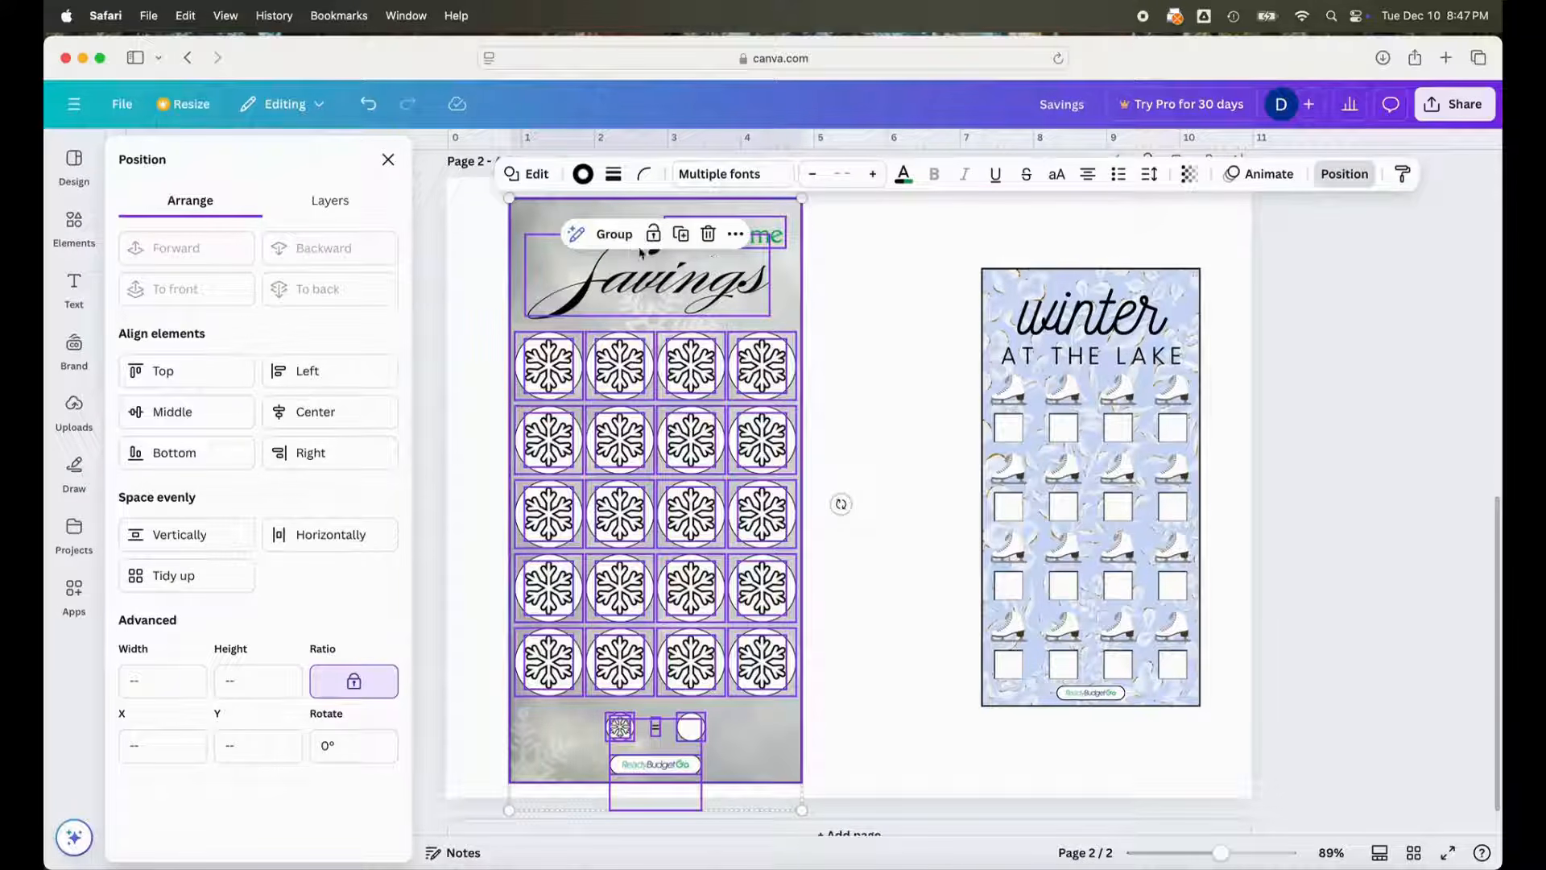
left_click(614, 233)
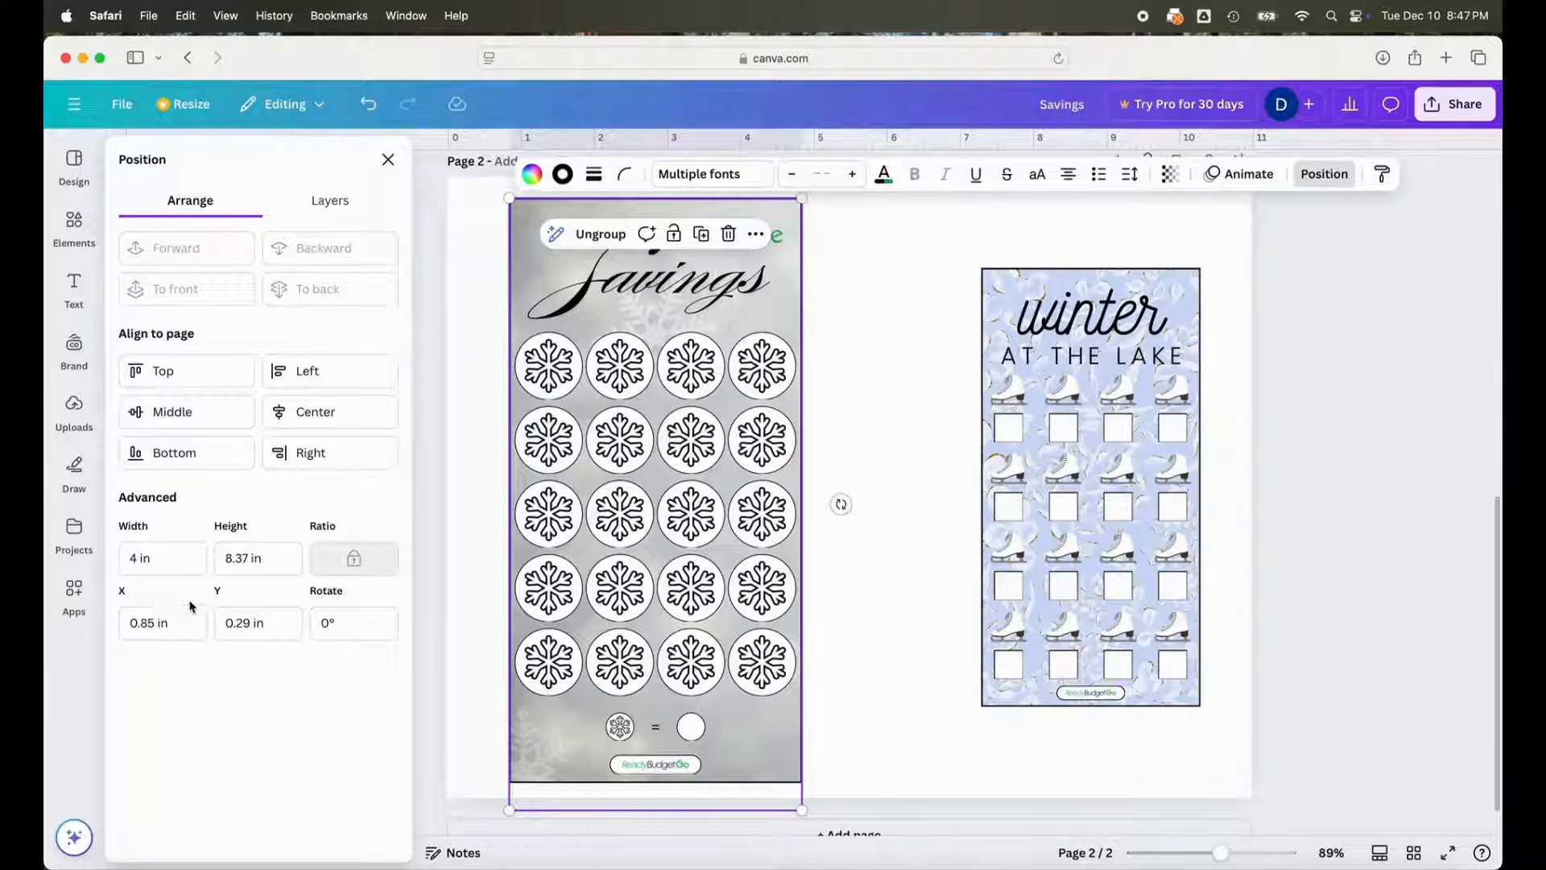
left_click(268, 558)
type("7.5")
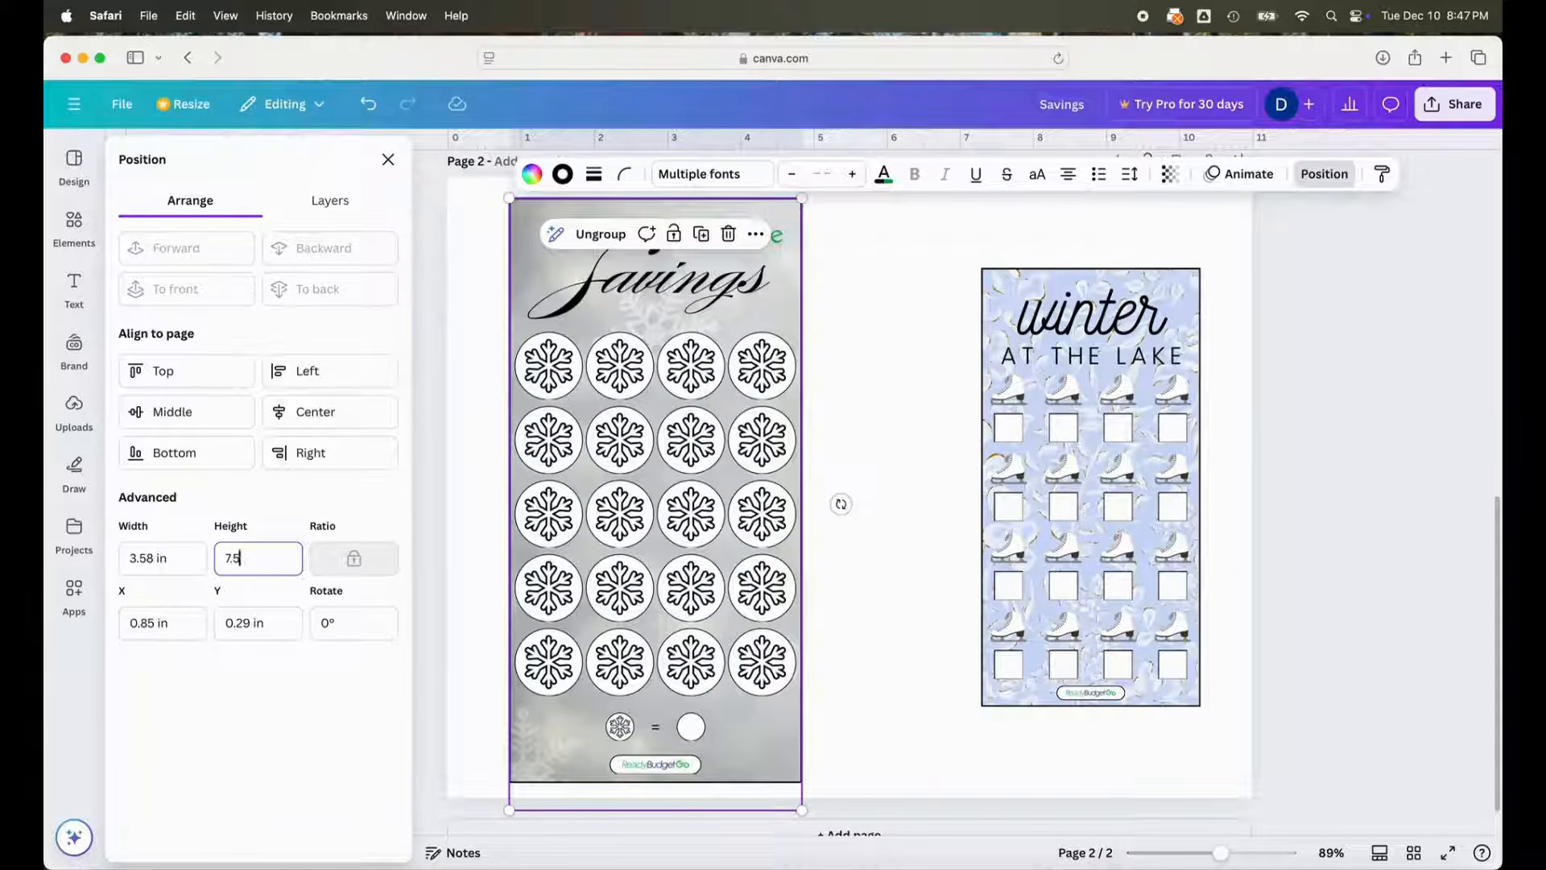
key("Return")
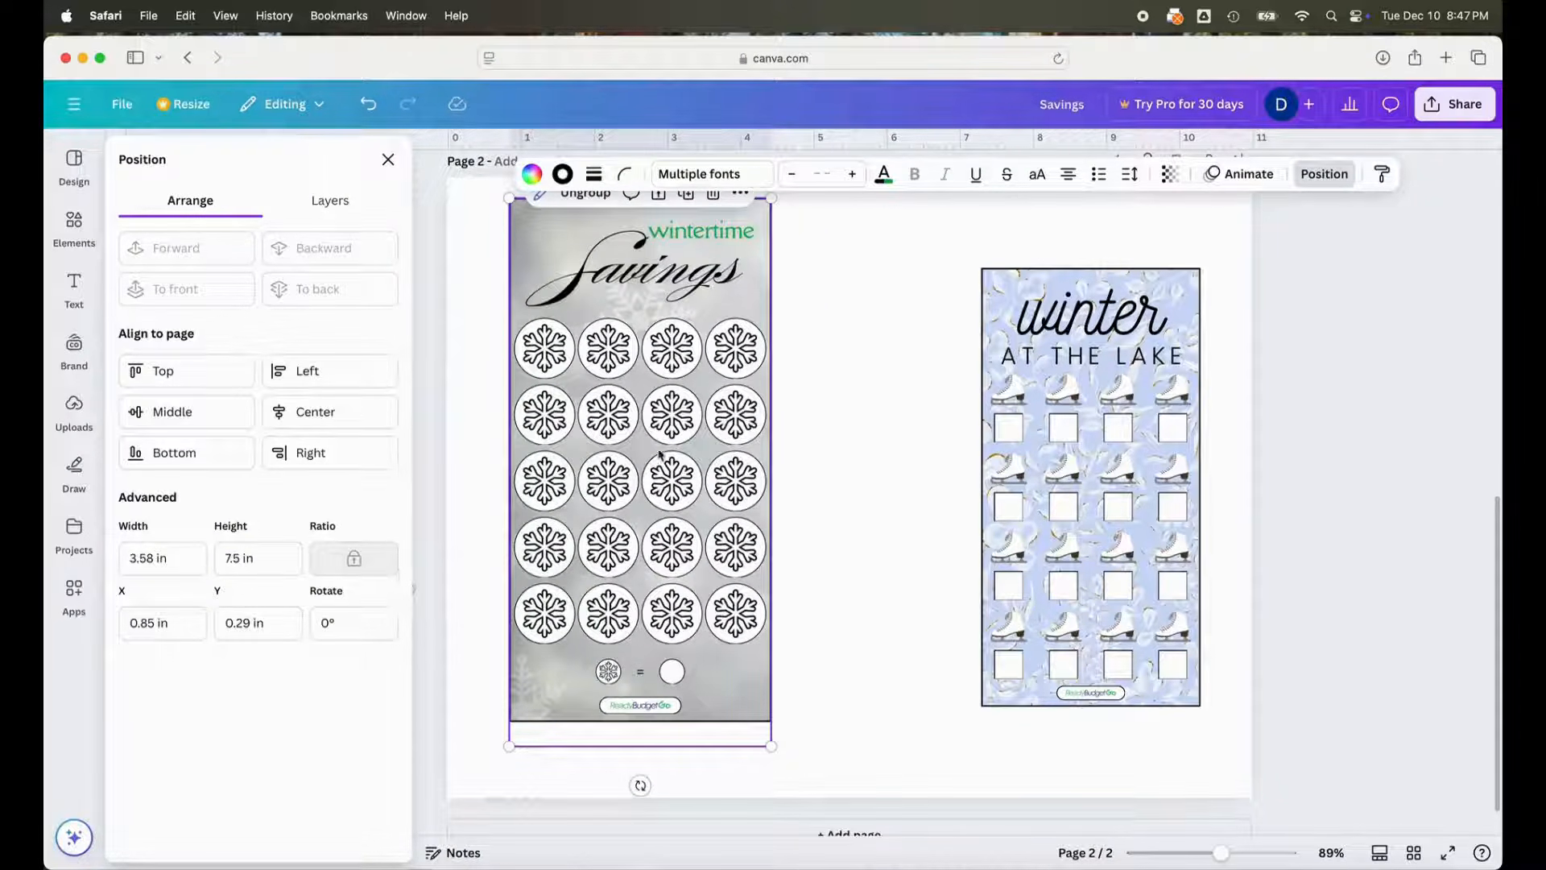
left_click_drag(645, 304, 644, 339)
left_click(912, 275)
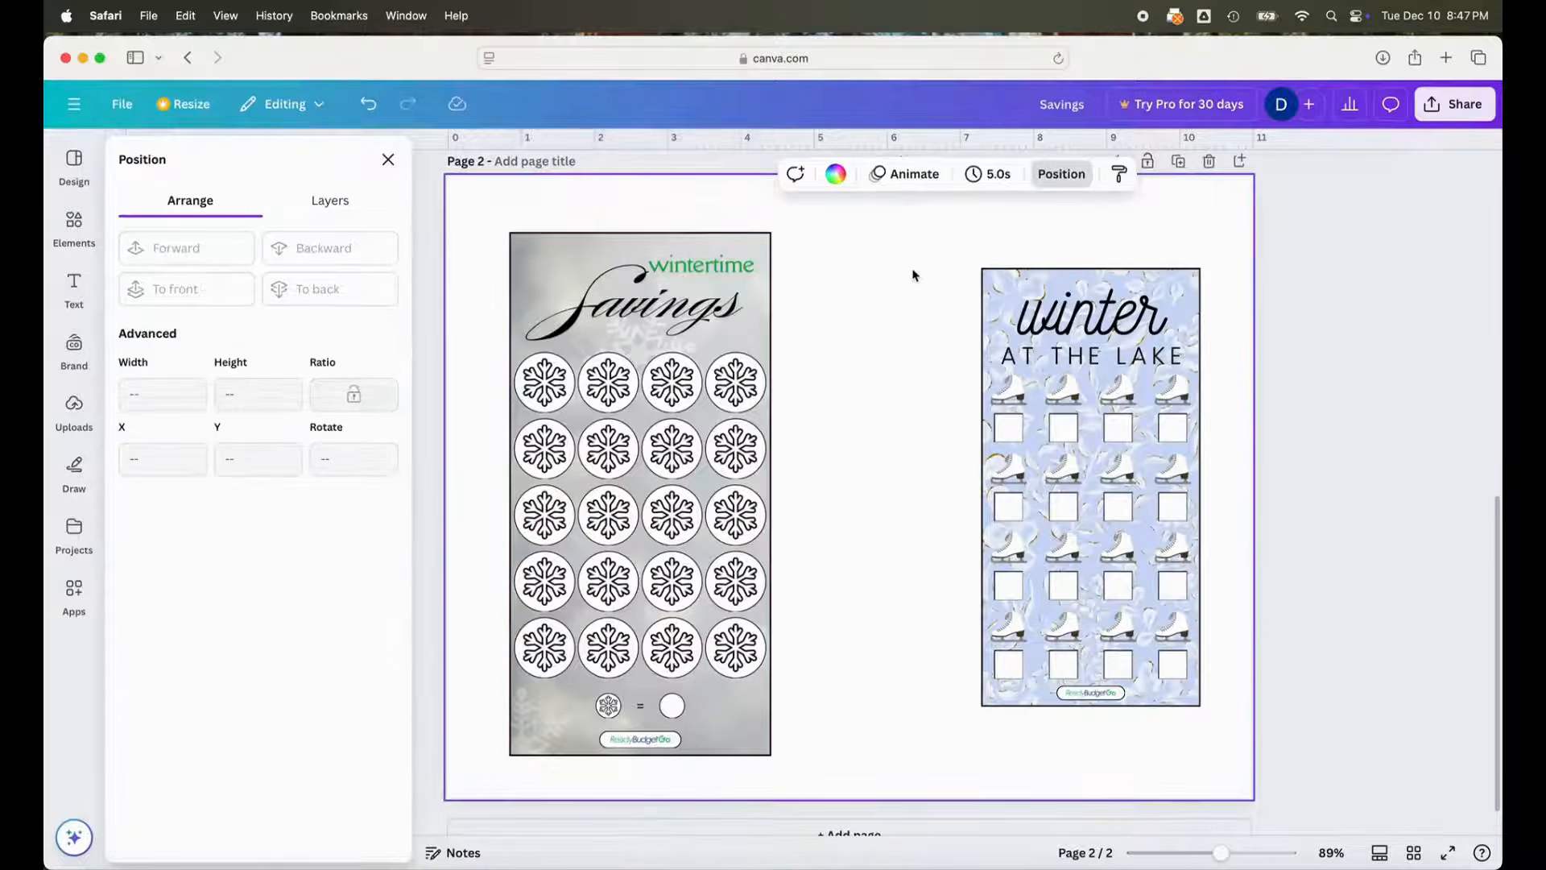
- Set the grouped "winter at the lake" card's height to 7.5 in and move it level with the "wintertime Savings" card, inside the page
left_click_drag(862, 223, 1212, 765)
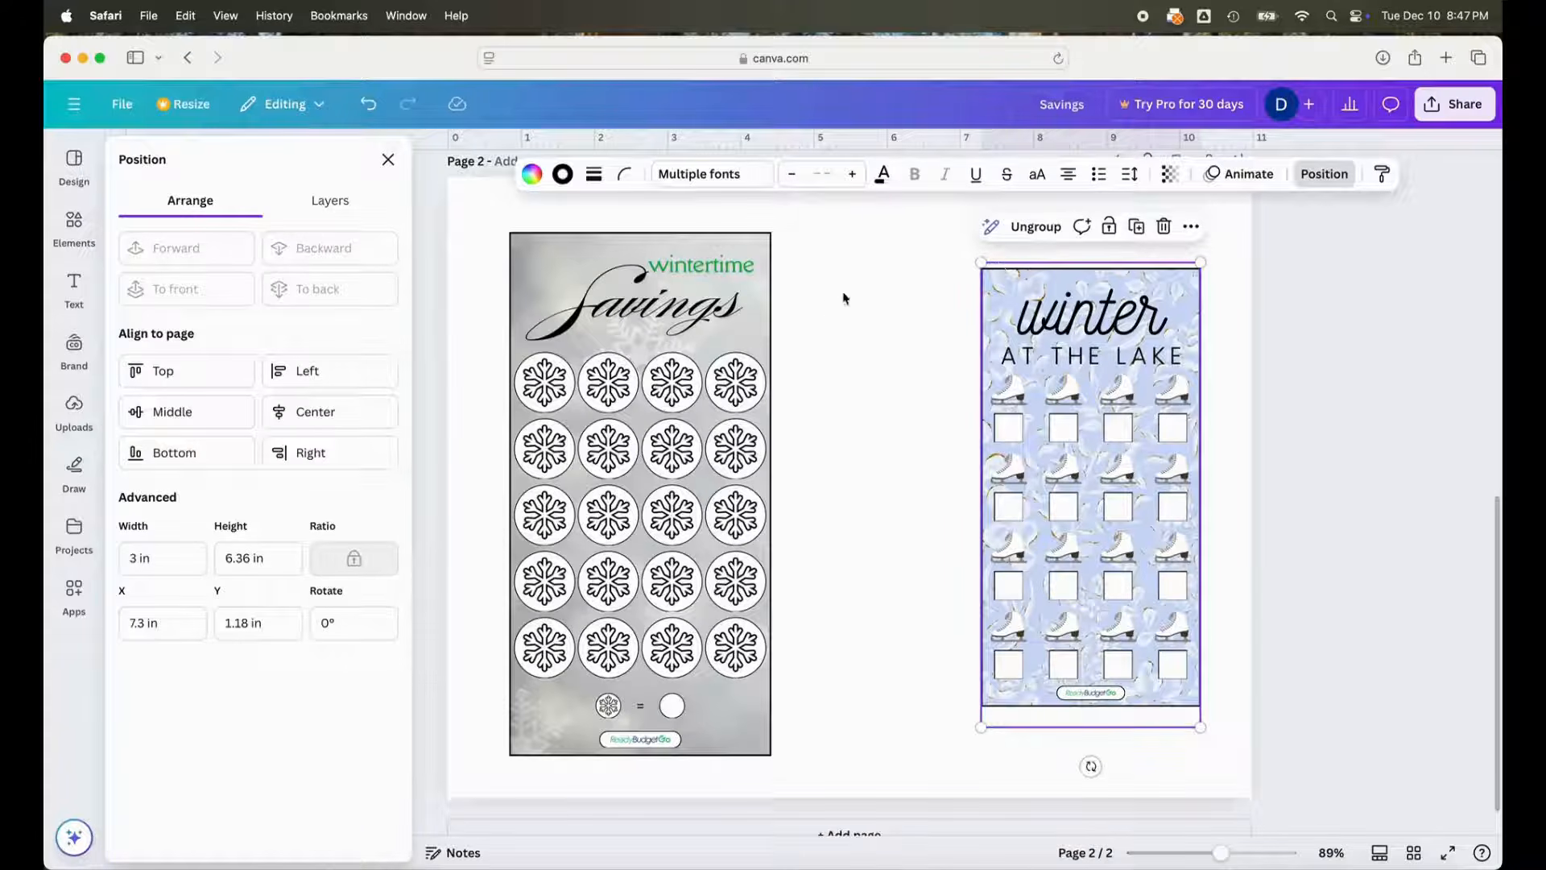
left_click(239, 556)
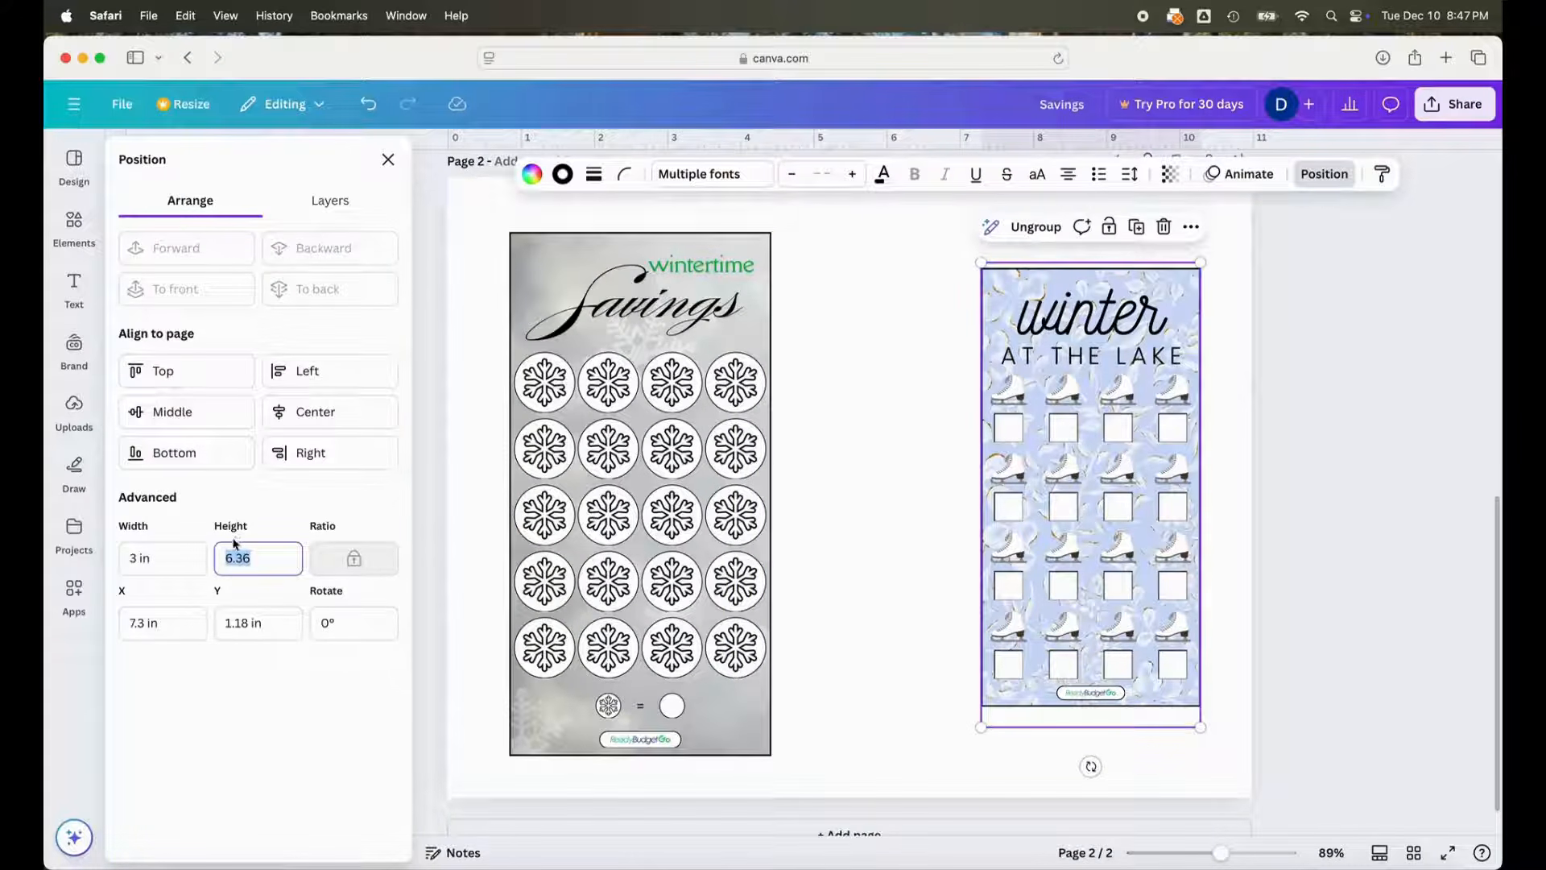
type("7.5")
key("Return")
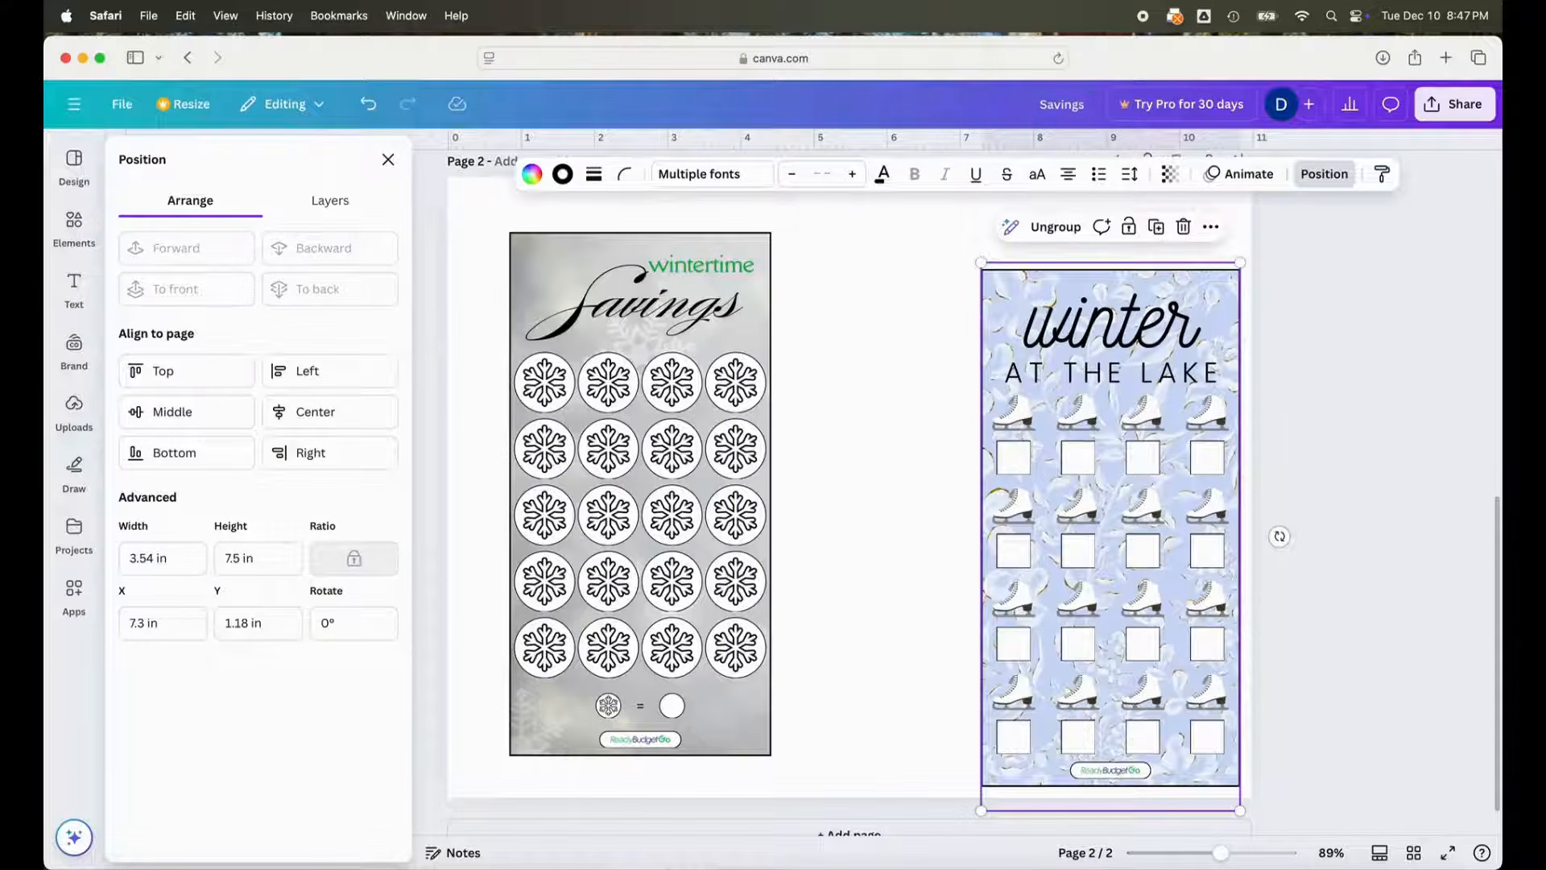
left_click_drag(1058, 296, 1010, 264)
left_click(846, 364)
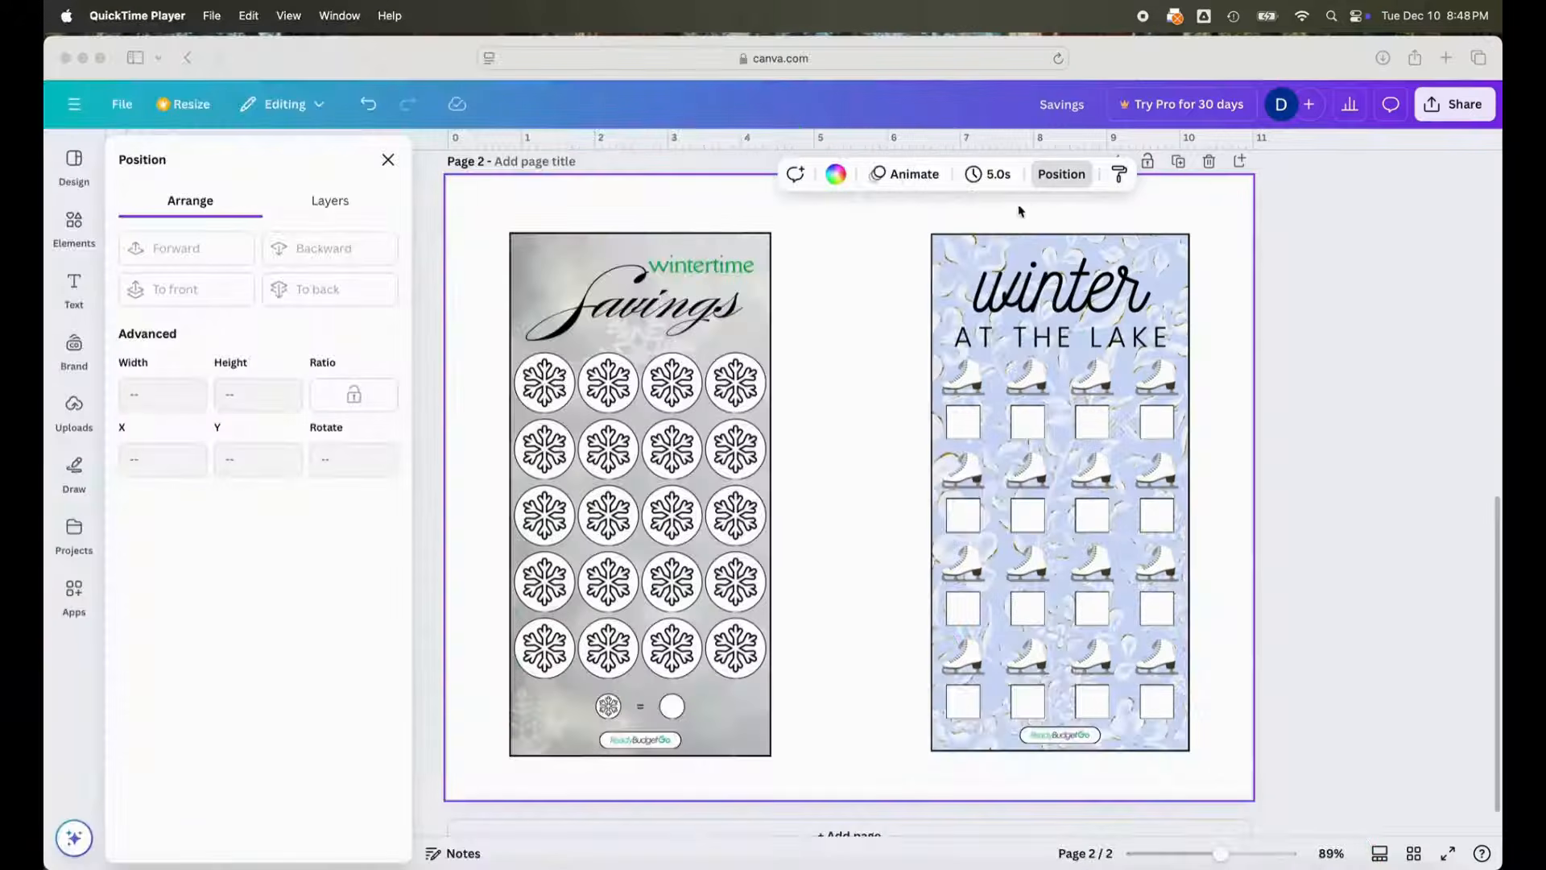
- Rename the design as "Wintertime Savings Challenges"
left_click(1055, 104)
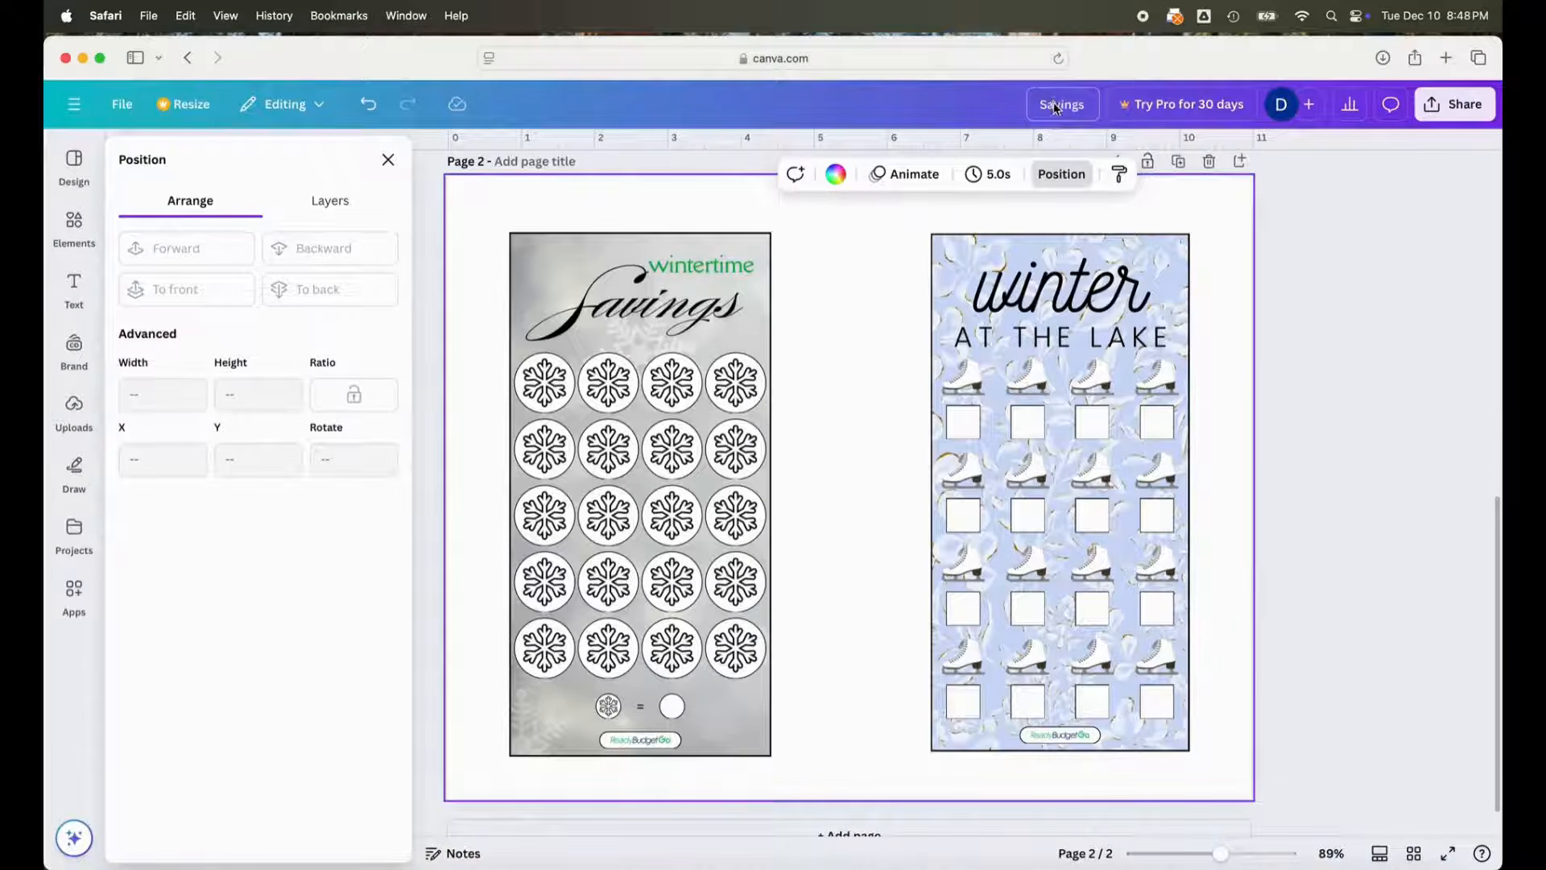
left_click(1055, 105)
type("Wintertime Savings Challenges")
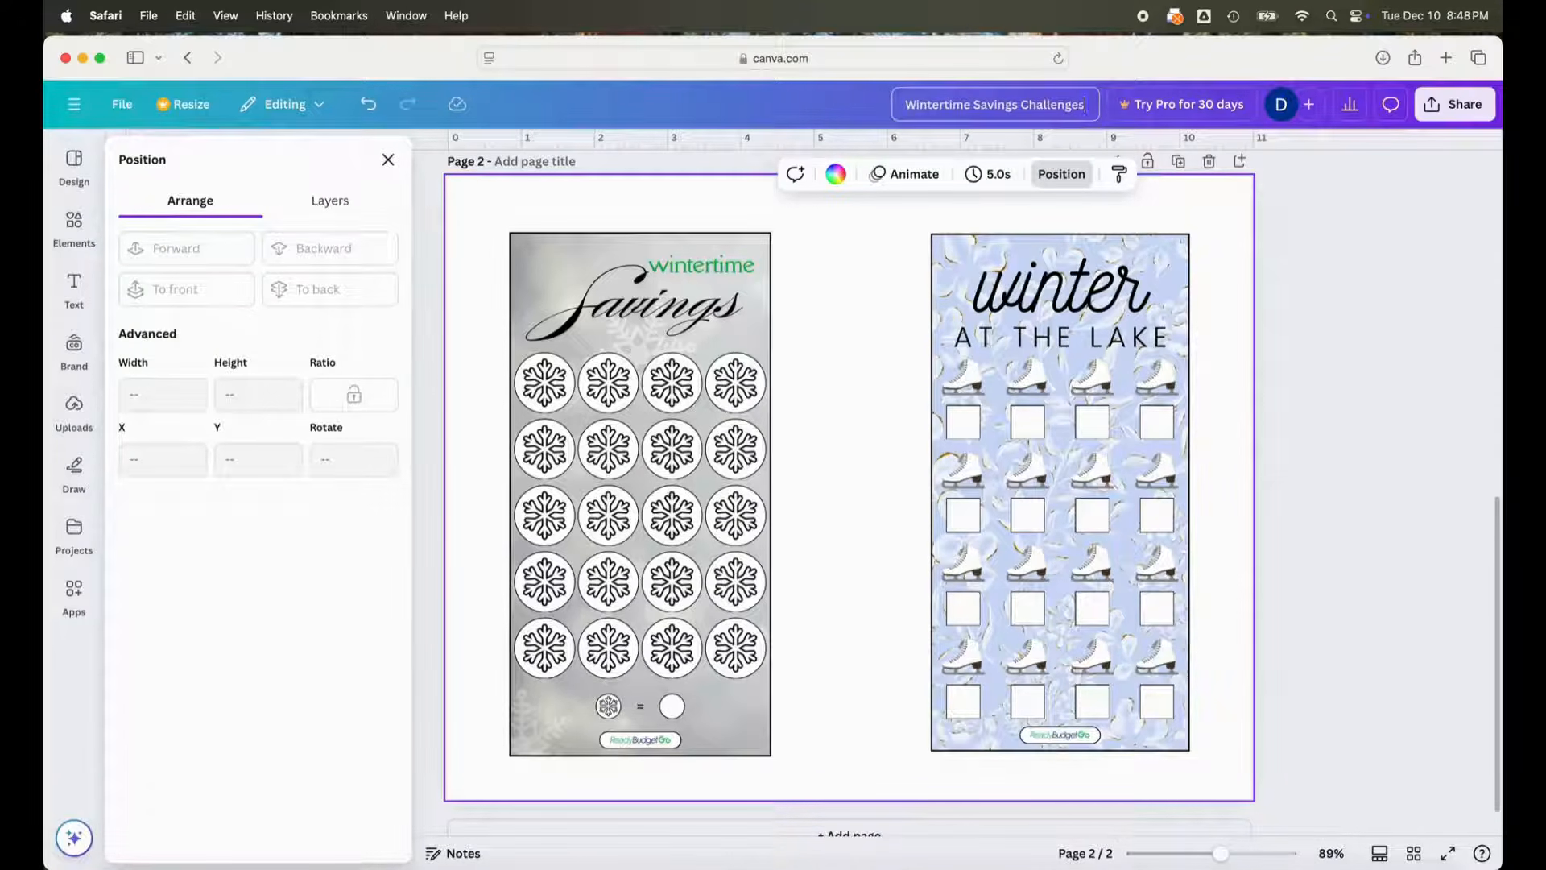
left_click(1024, 139)
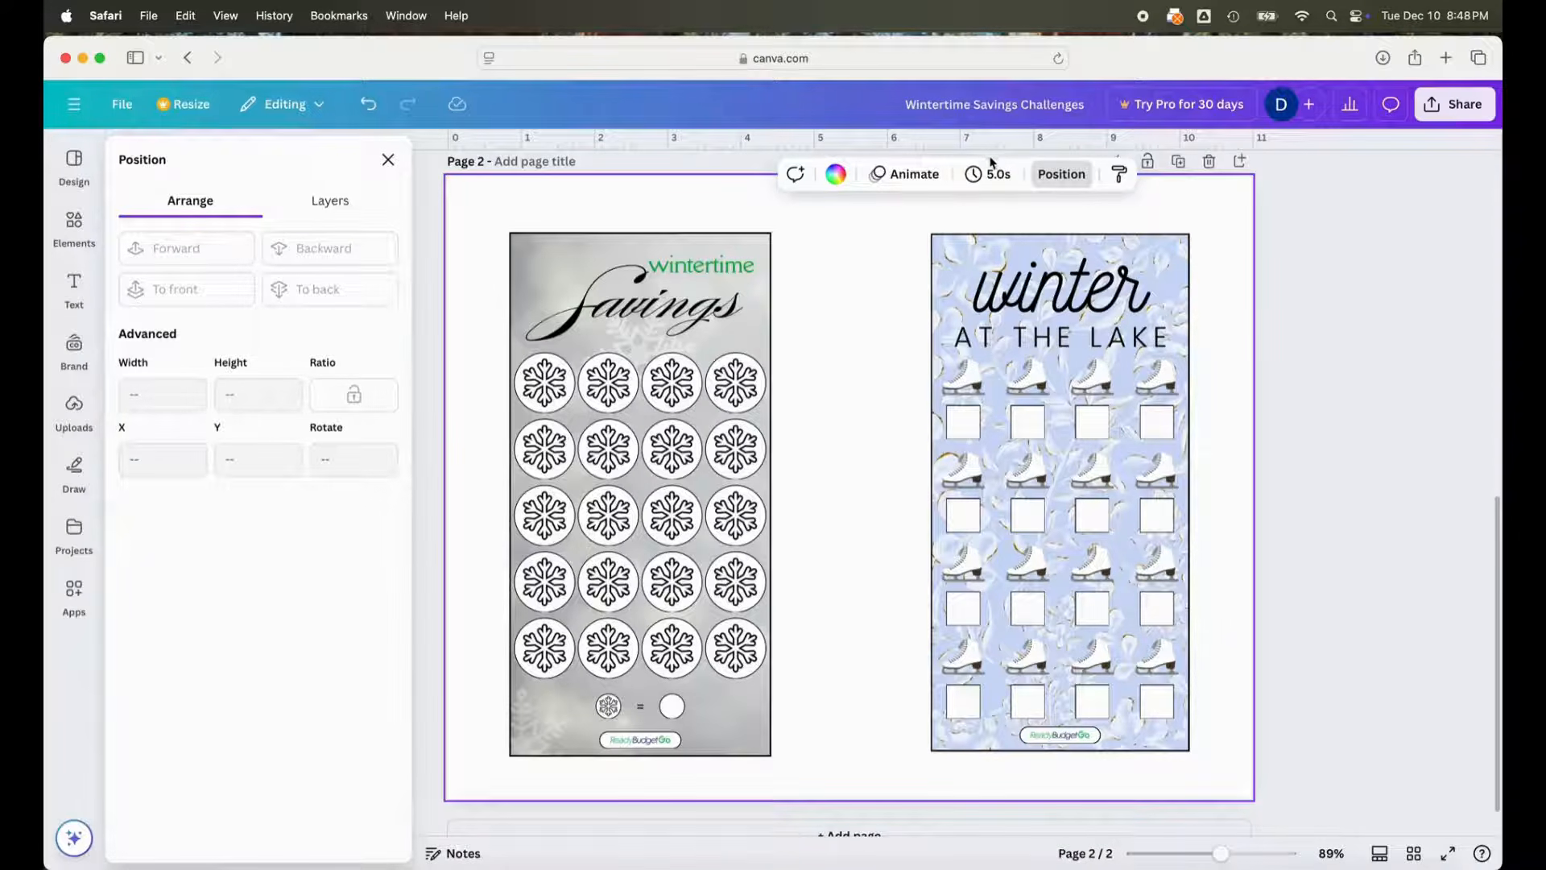
- Open the design's download settings and set the file type to PDF Print
left_click(1446, 104)
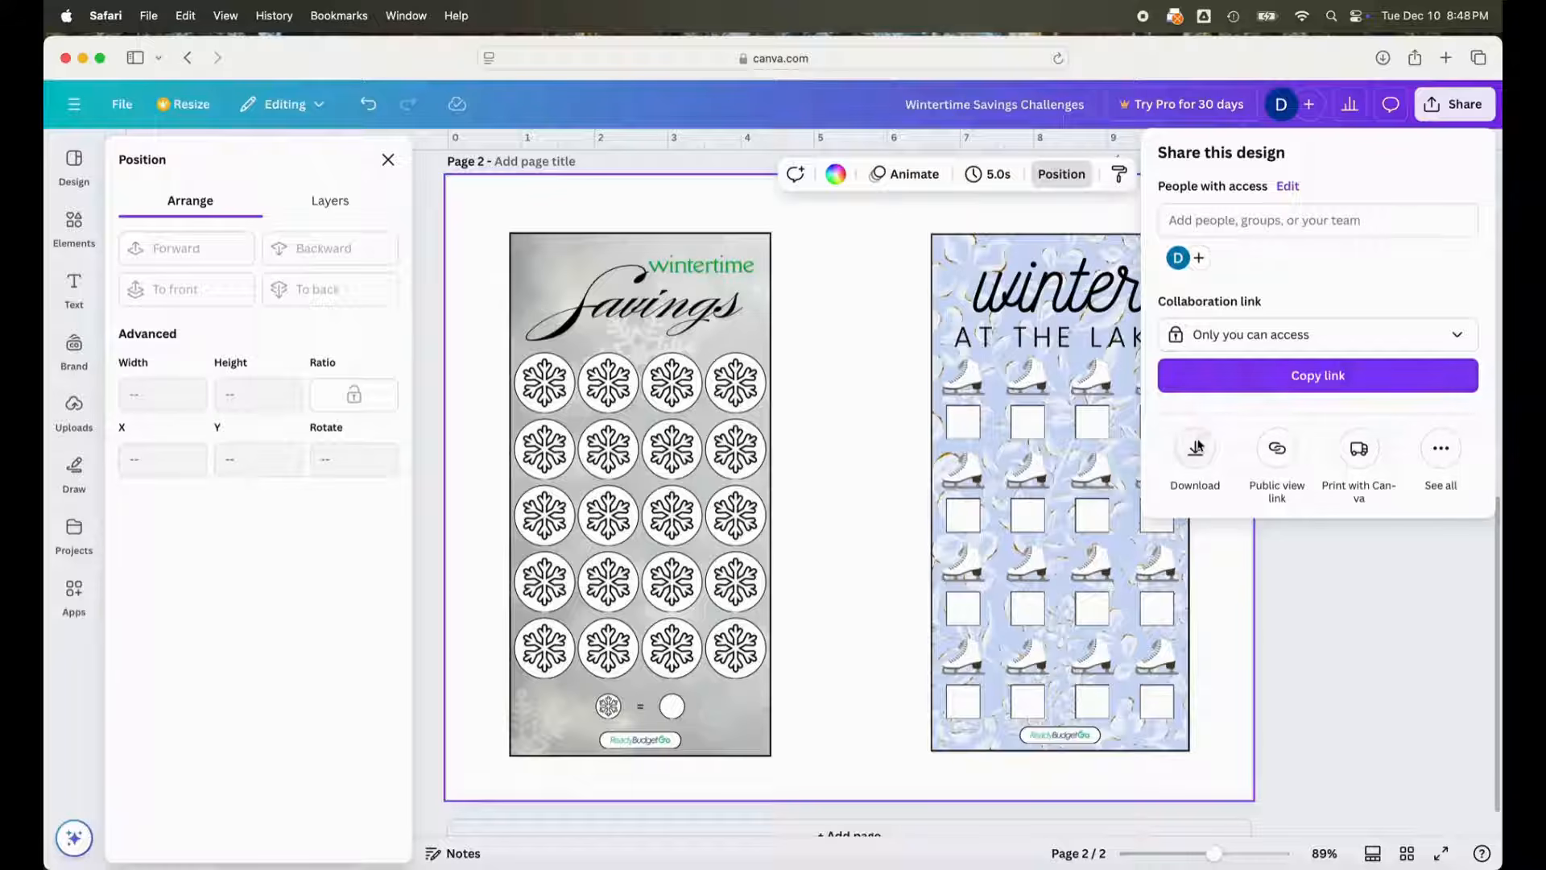
left_click(1196, 449)
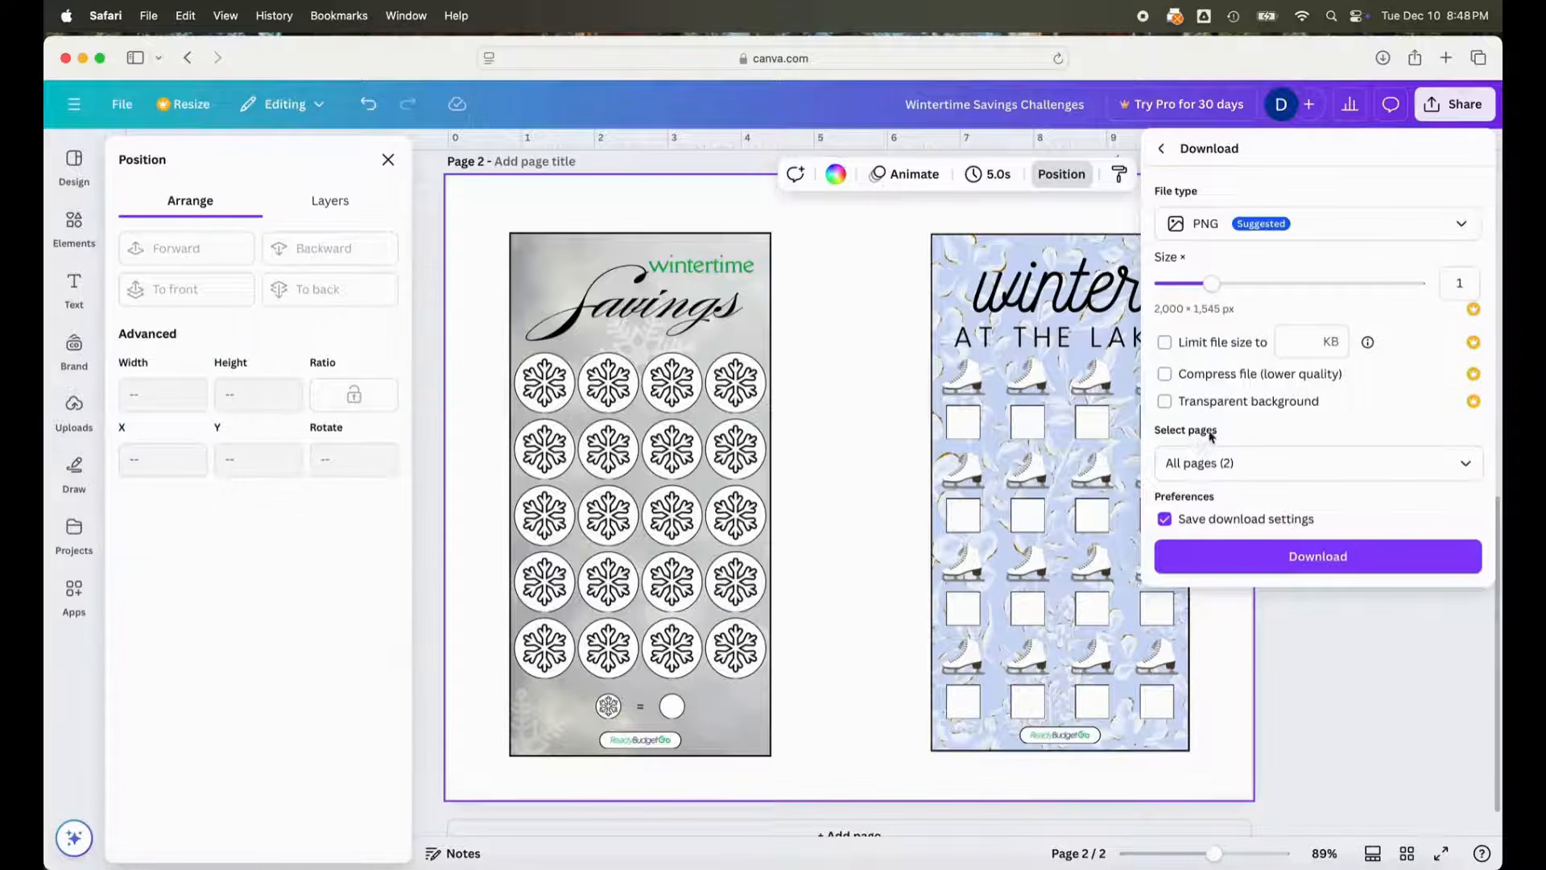
left_click(1295, 226)
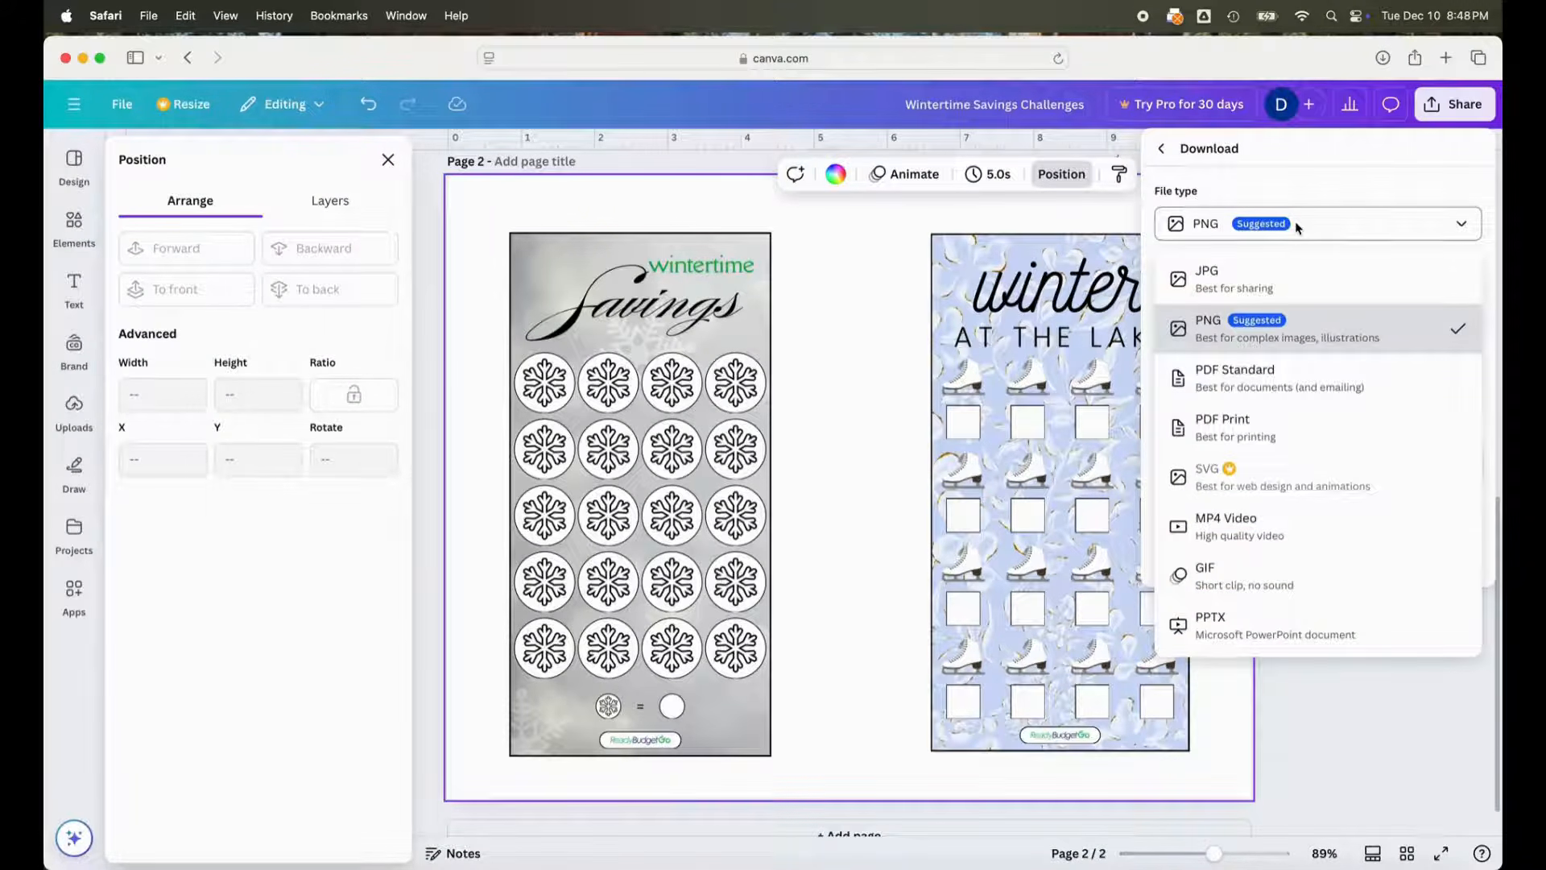
left_click(1276, 429)
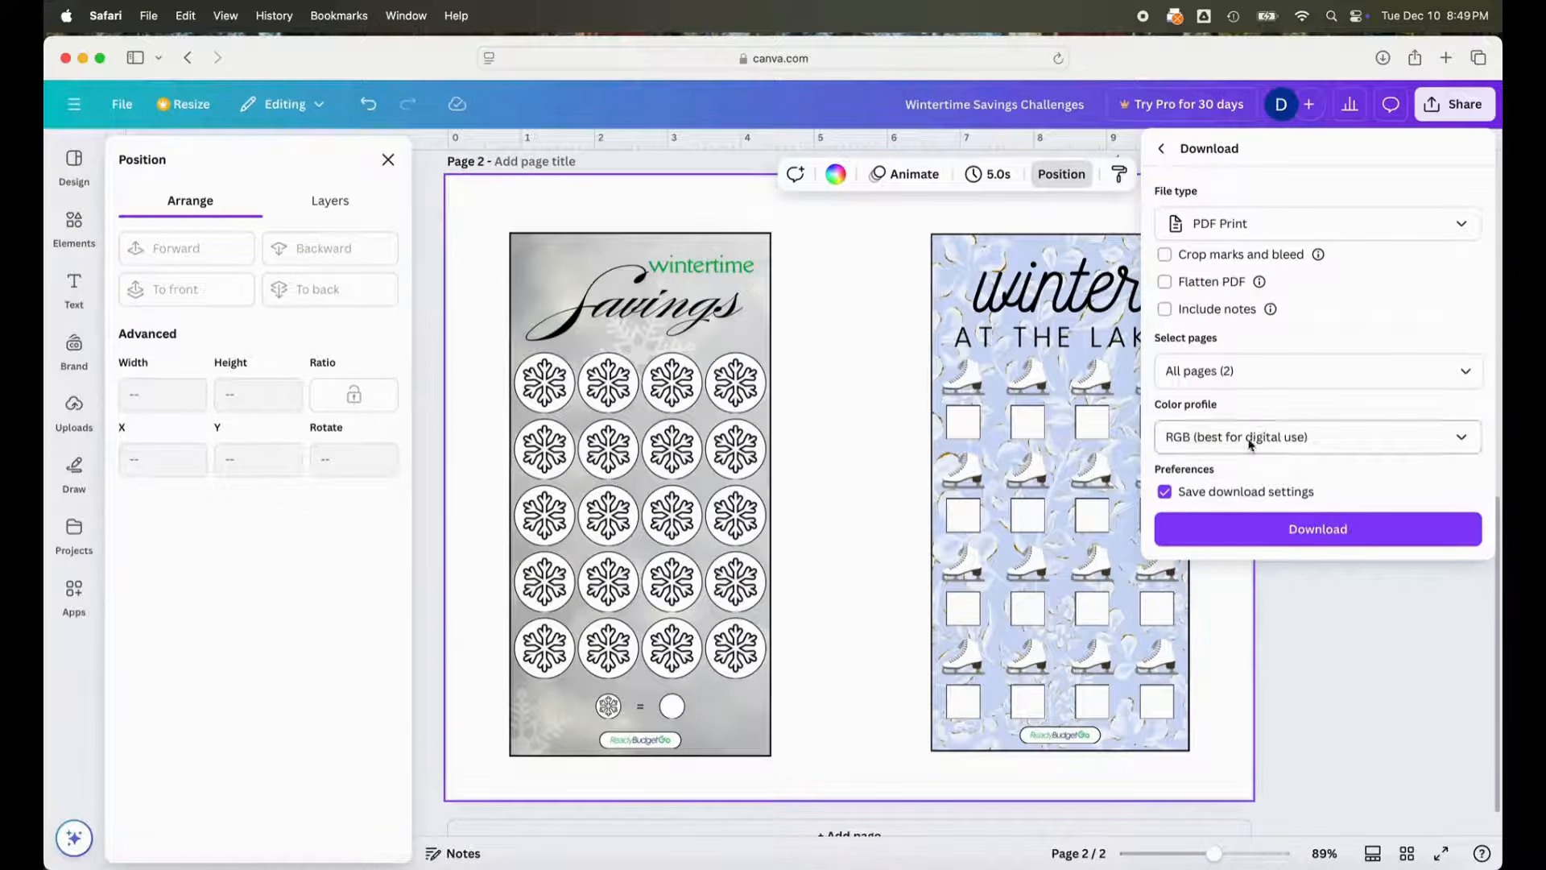
- Try to choose a different color profile for the PDF download and dismiss the upgrade offer
left_click(1255, 439)
left_click(1244, 521)
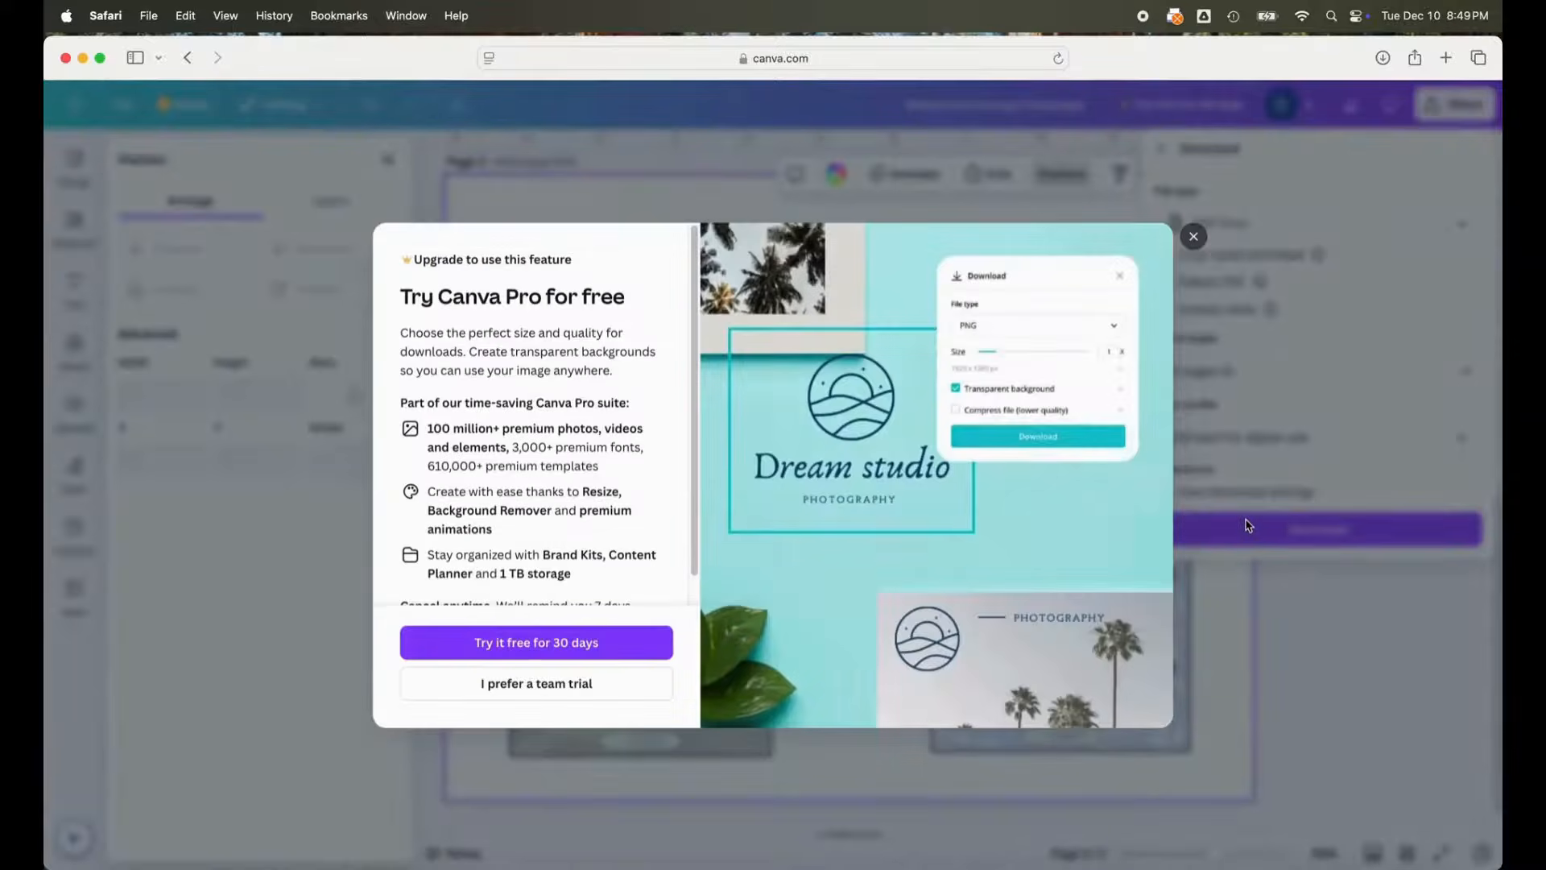
left_click(1194, 237)
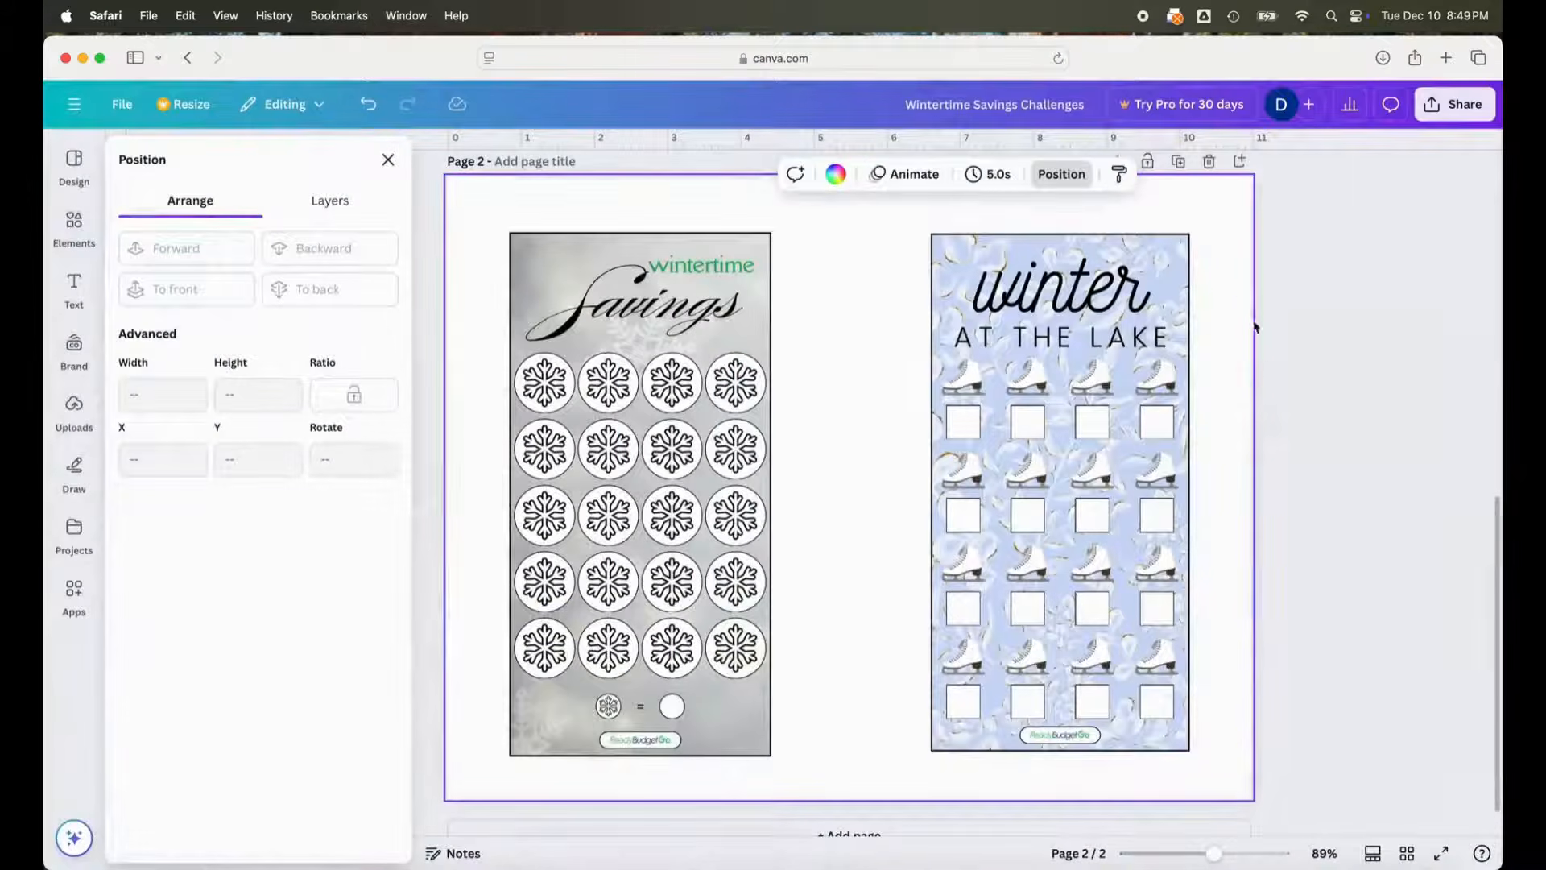
- Download all pages of the design as PDF Print with the RGB color profile
left_click(1454, 104)
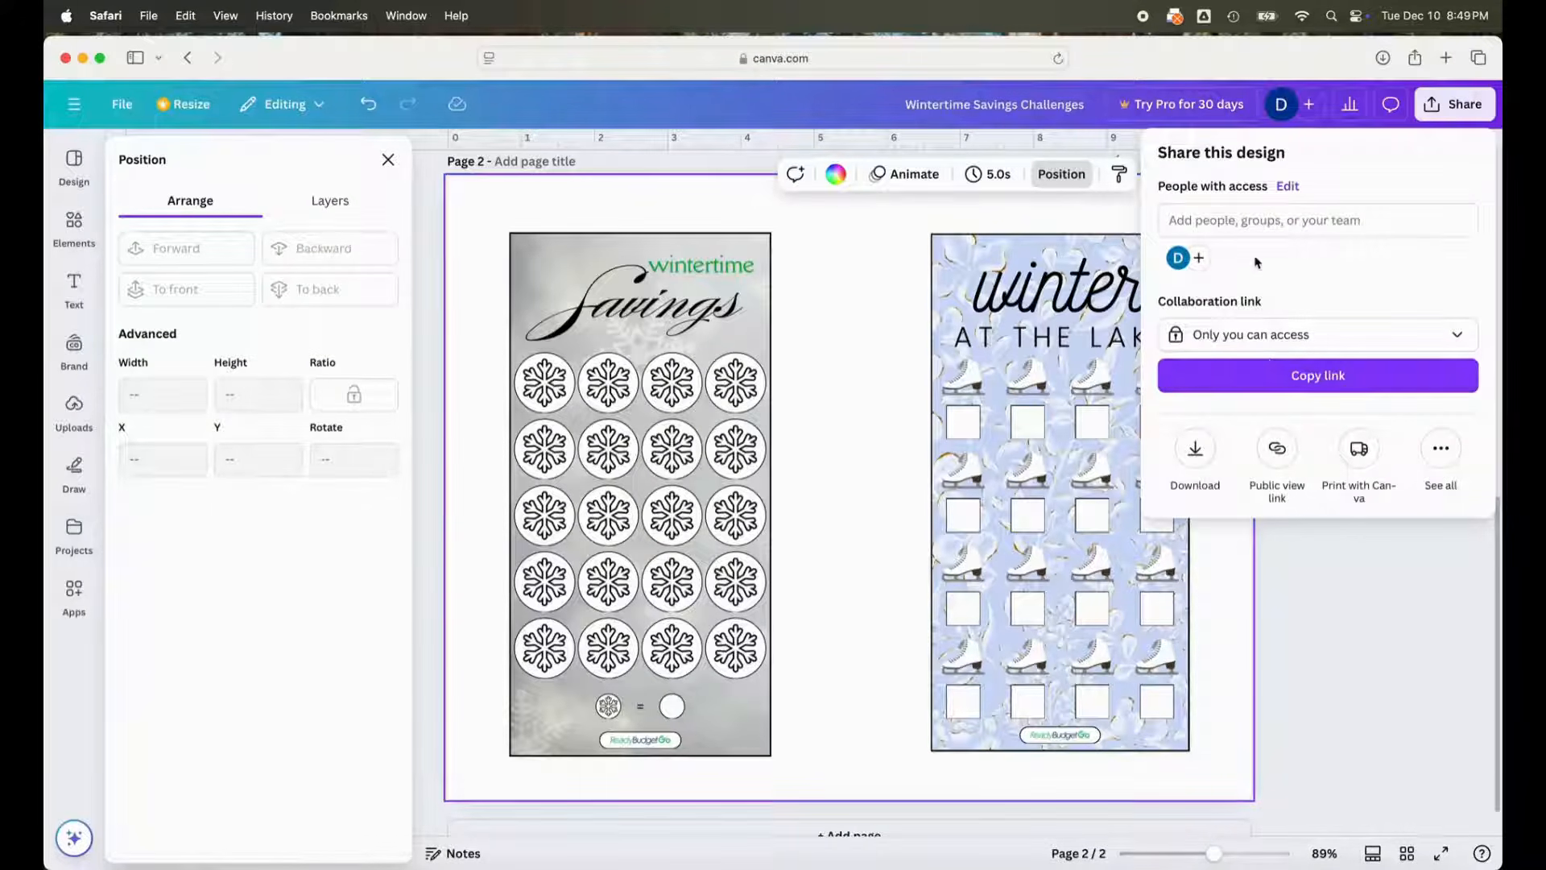
left_click(1198, 451)
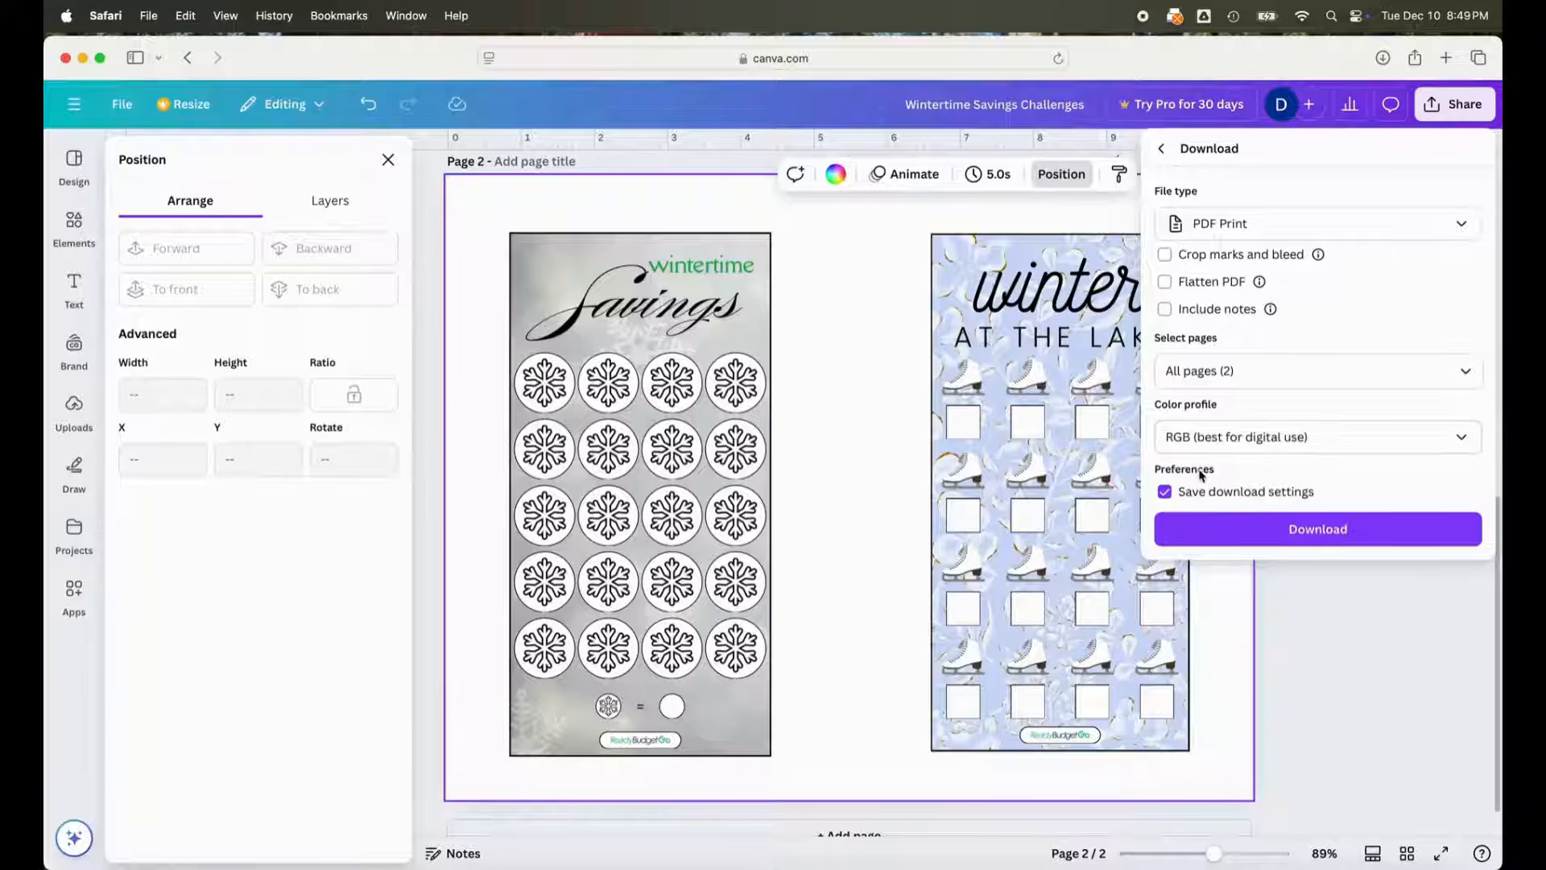
left_click(1284, 536)
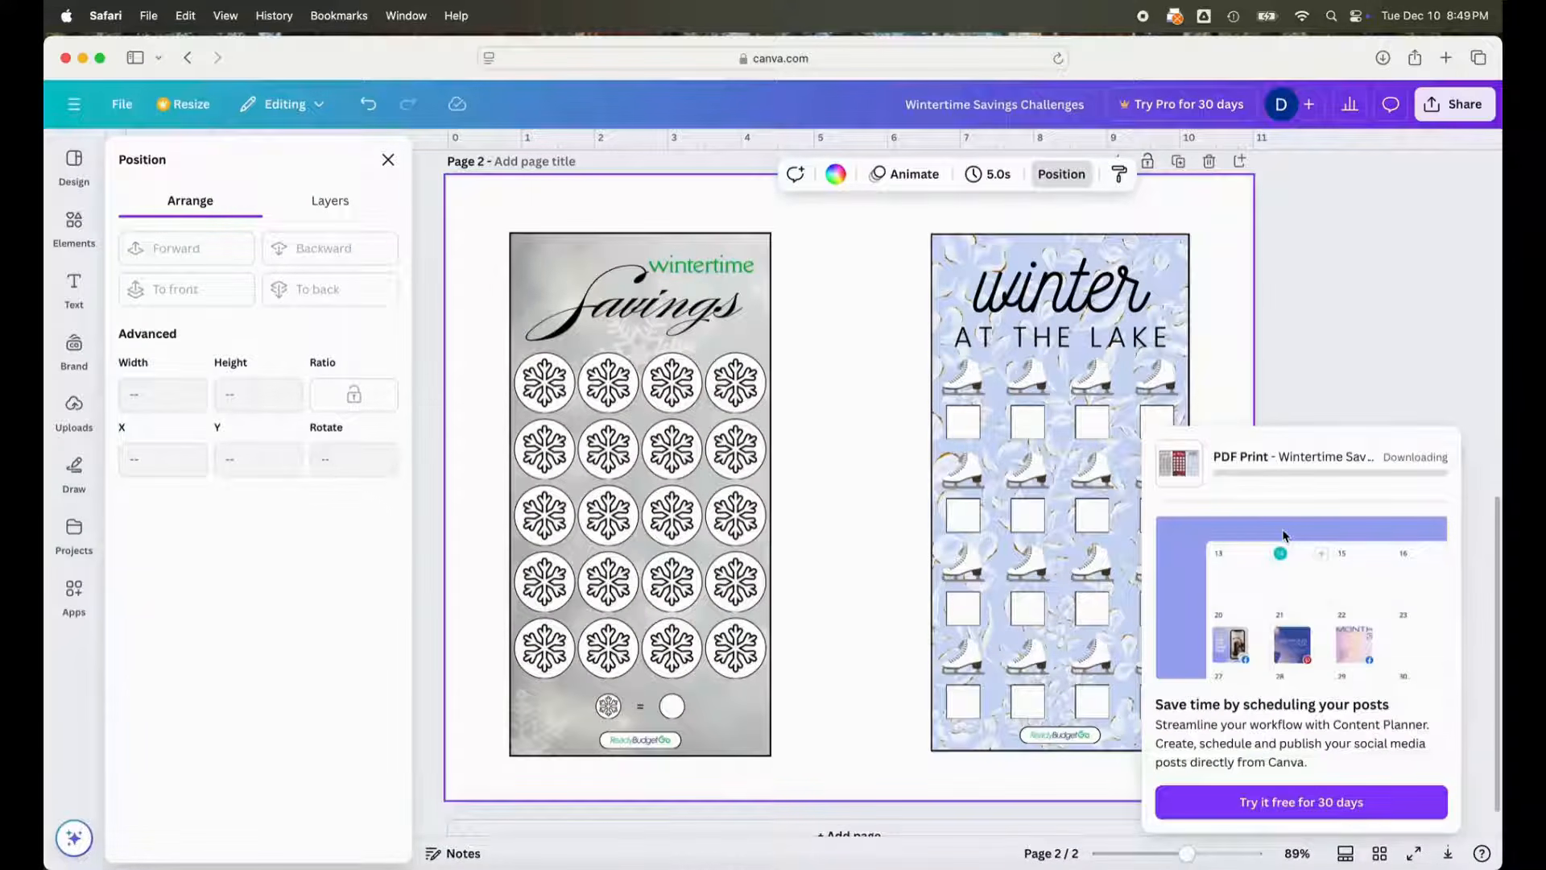